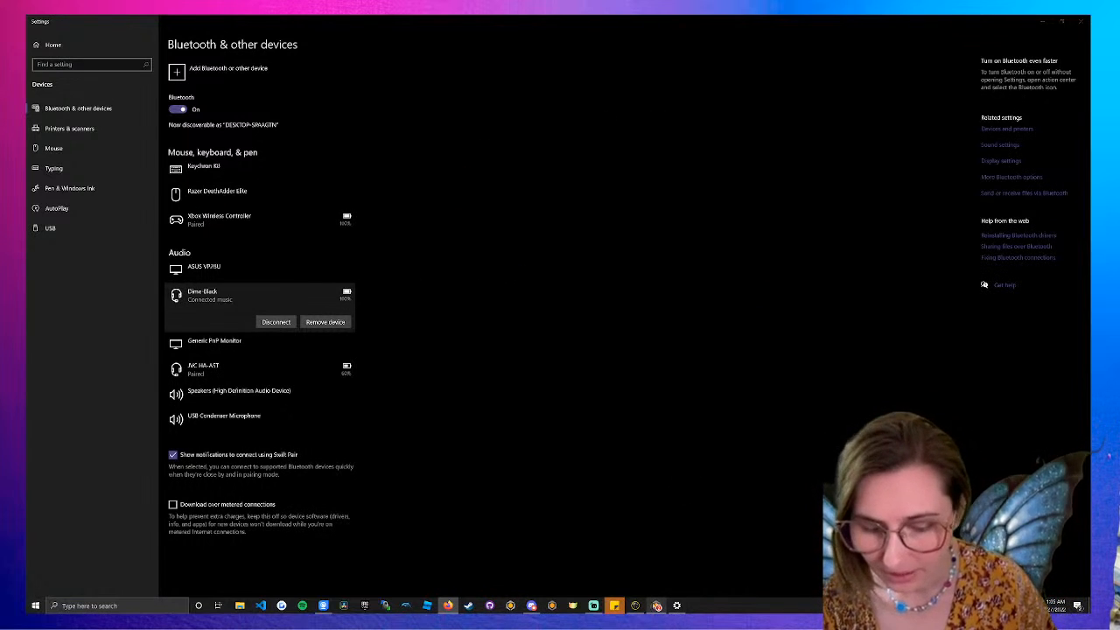
- Switch to the Core window and continue past the Core World title screen
left_click(658, 610)
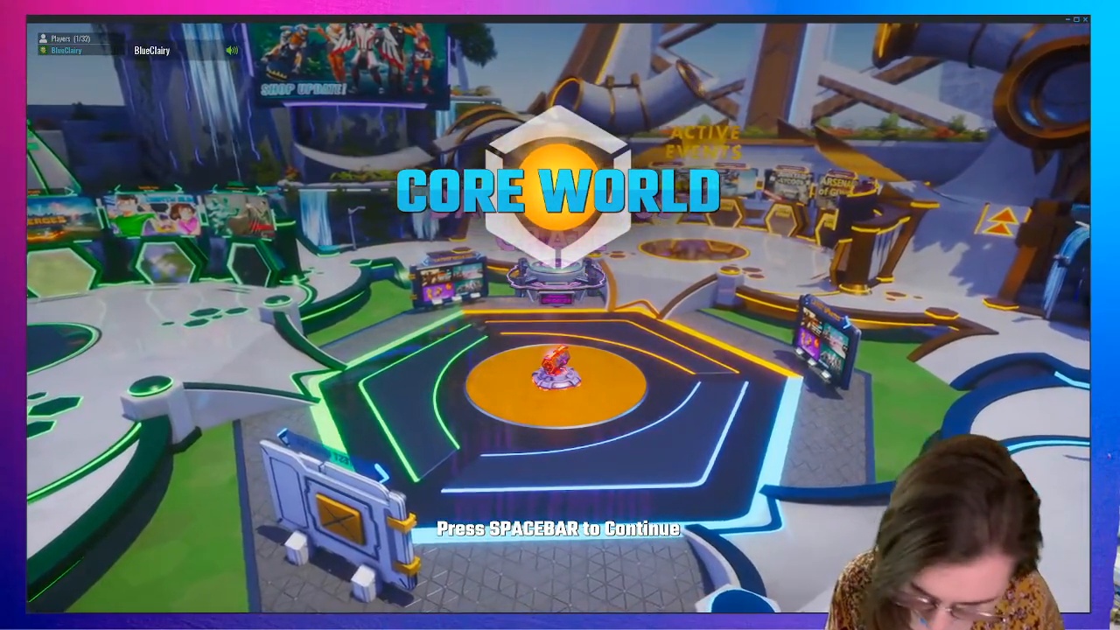
key("super")
left_click_drag(1006, 20, 1031, 16)
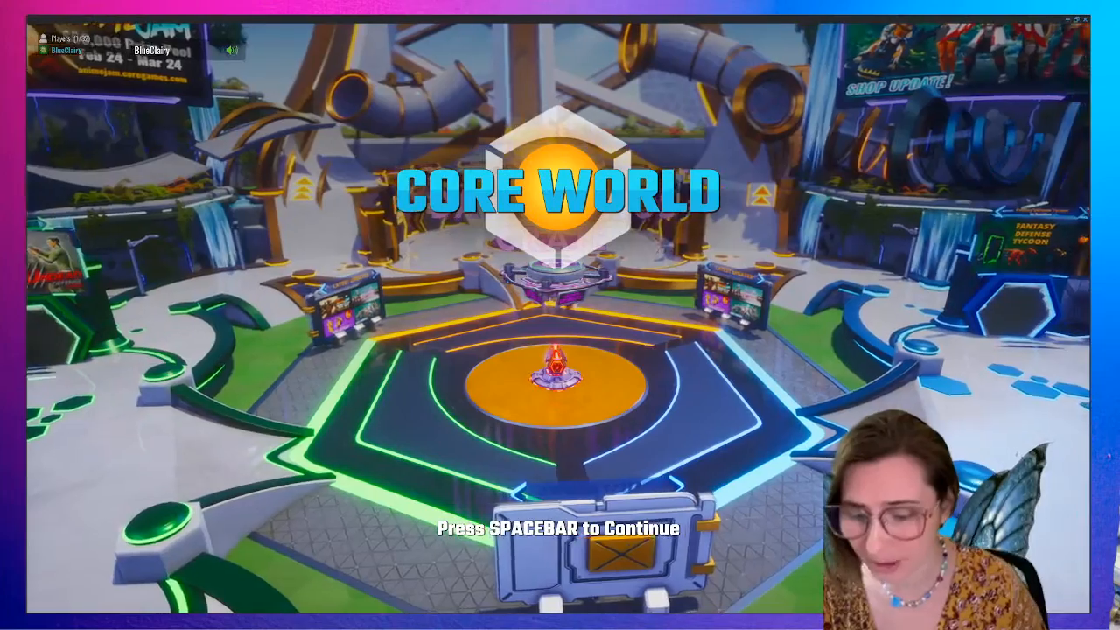
key("space")
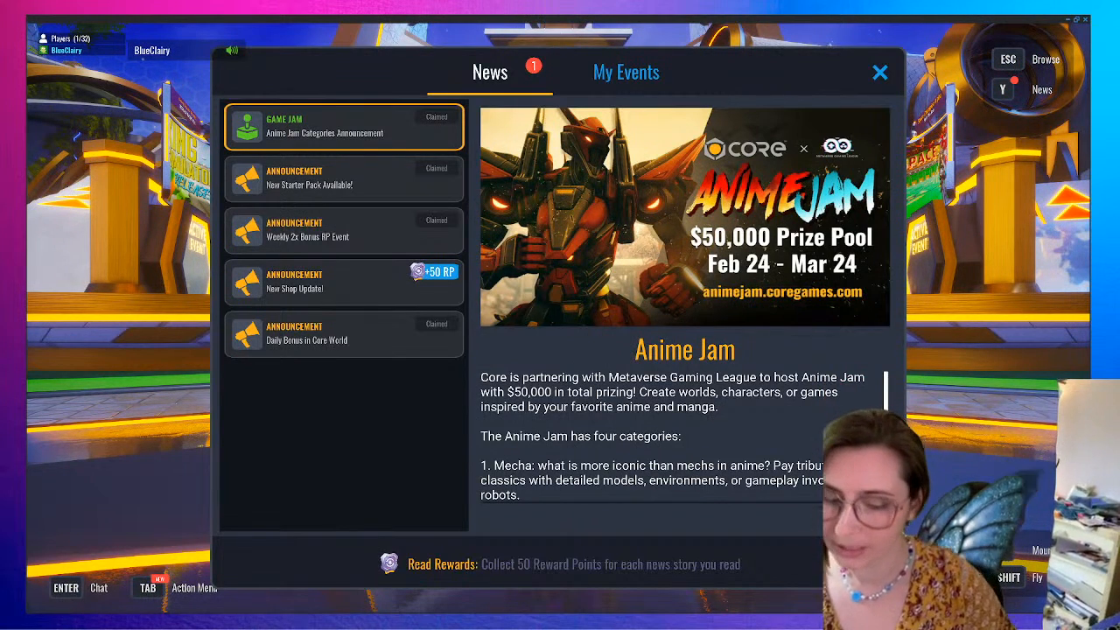
key("super")
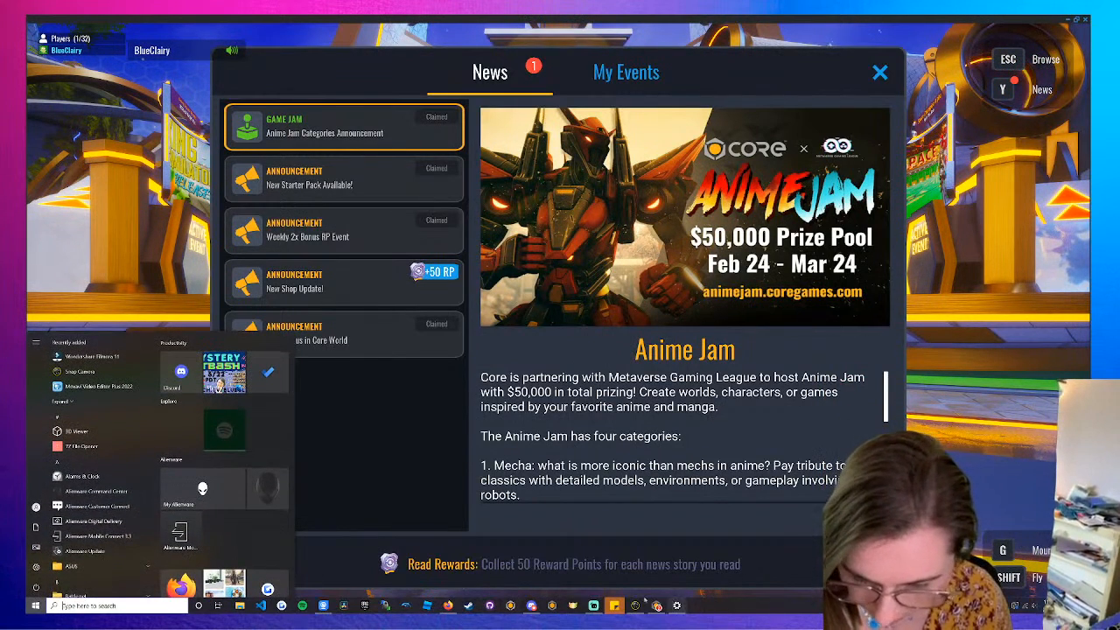
key("super")
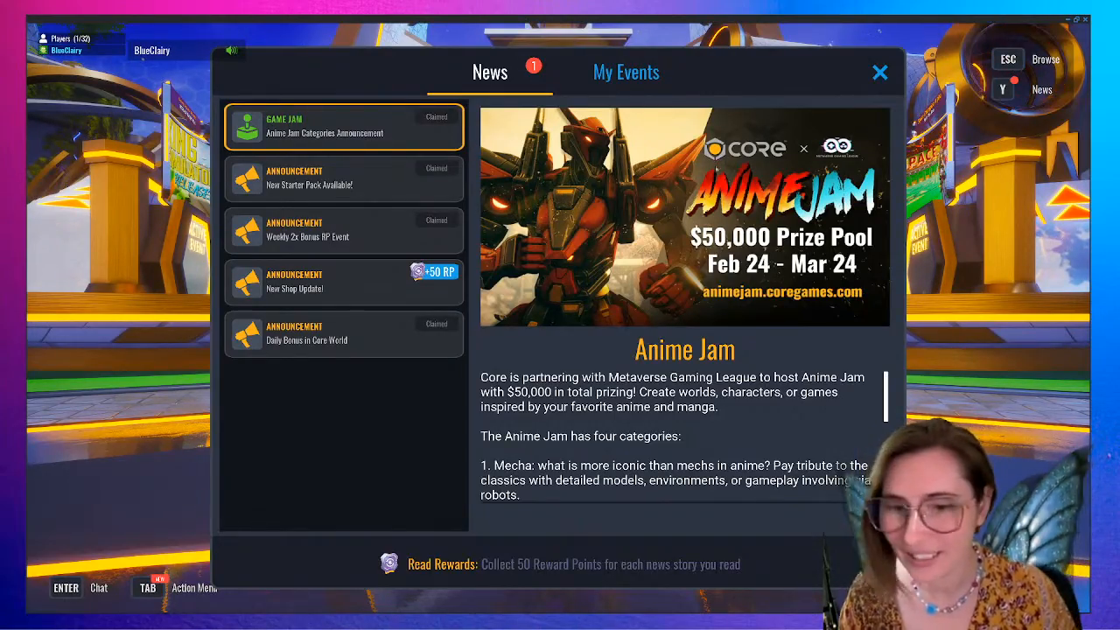
- Close the news window and leave the game world for the list of own creation projects
left_click(880, 73)
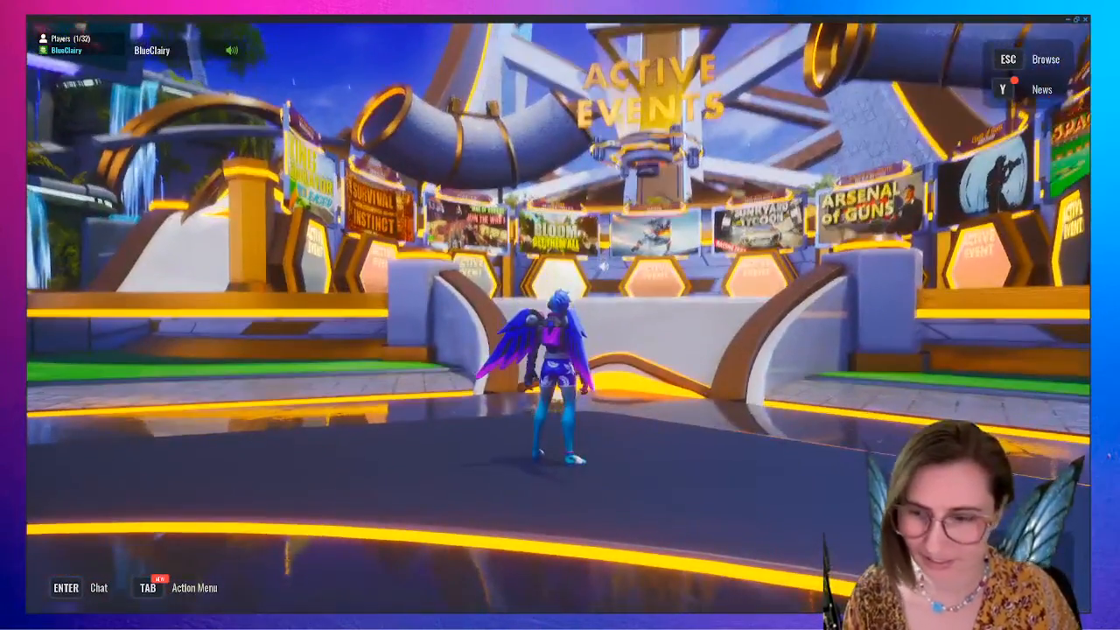
key("Escape")
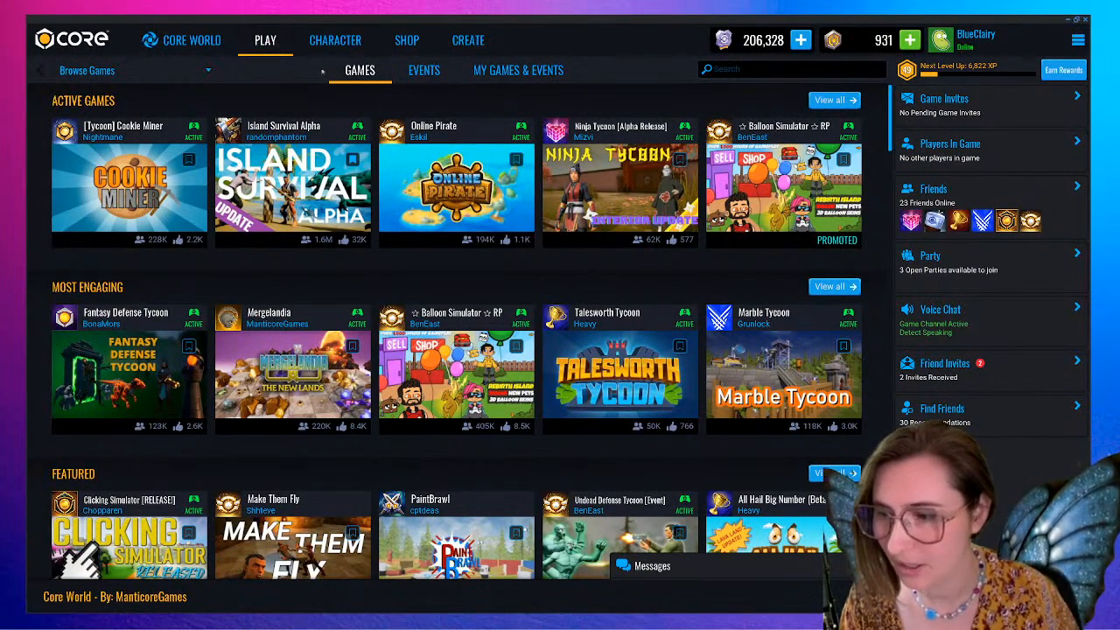
left_click(468, 39)
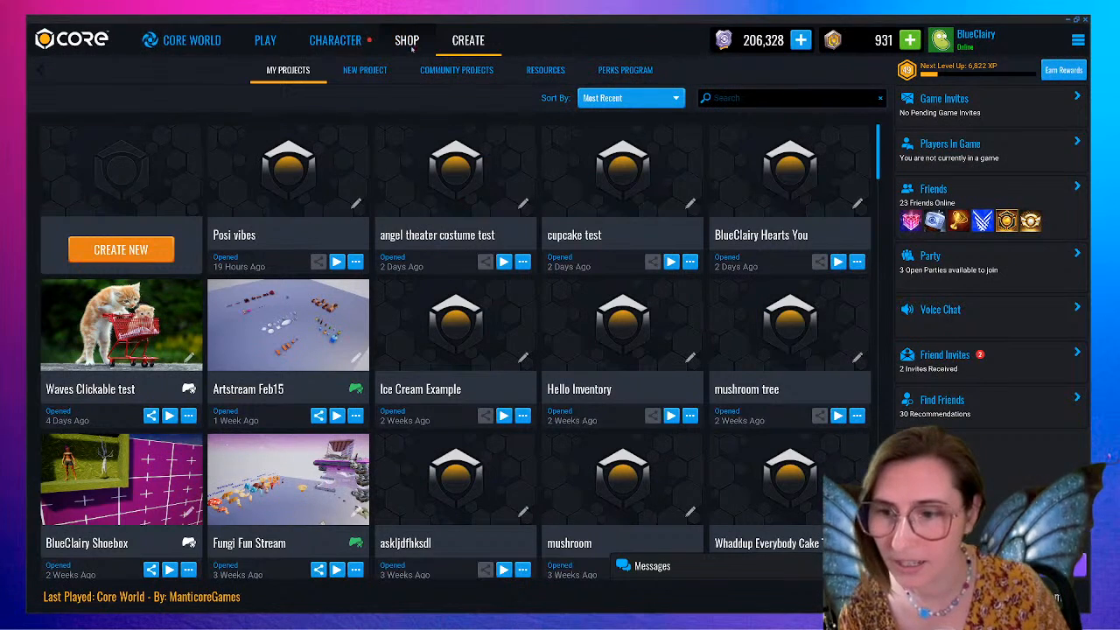
- Find the "mushroom tree" project among the own projects and open it for editing
scroll(643, 186, "down", 2)
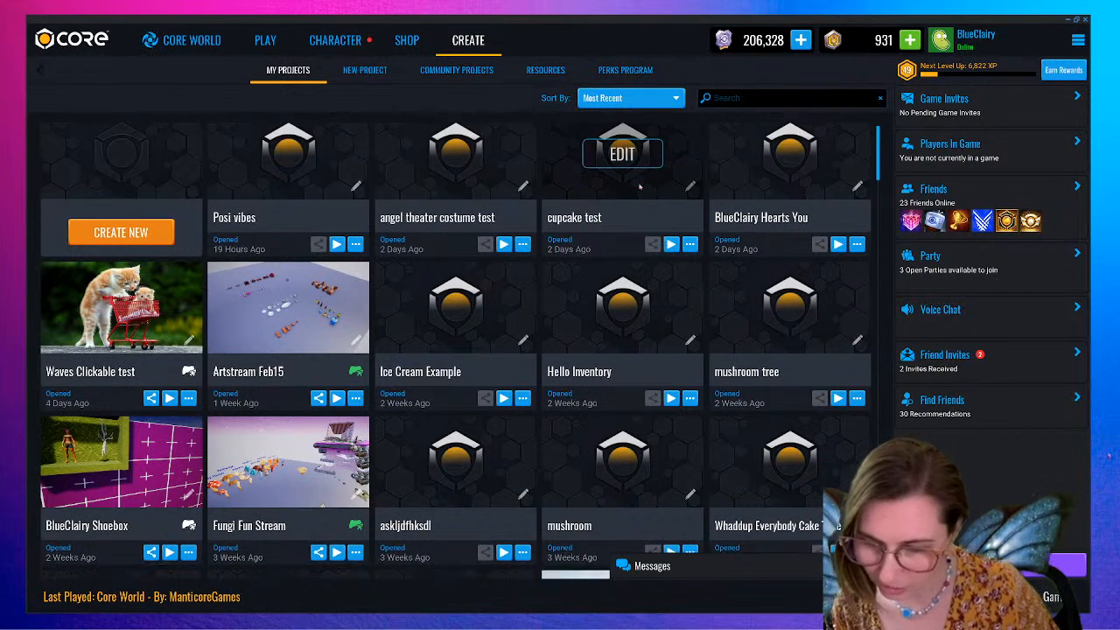
scroll(573, 289, "down", 1)
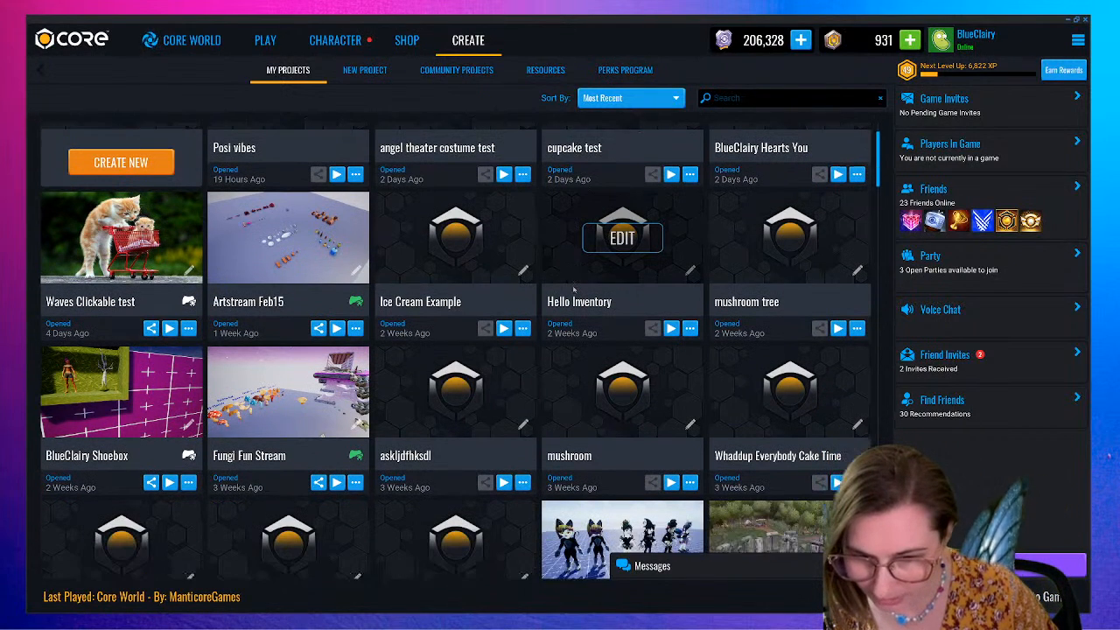
left_click(770, 263)
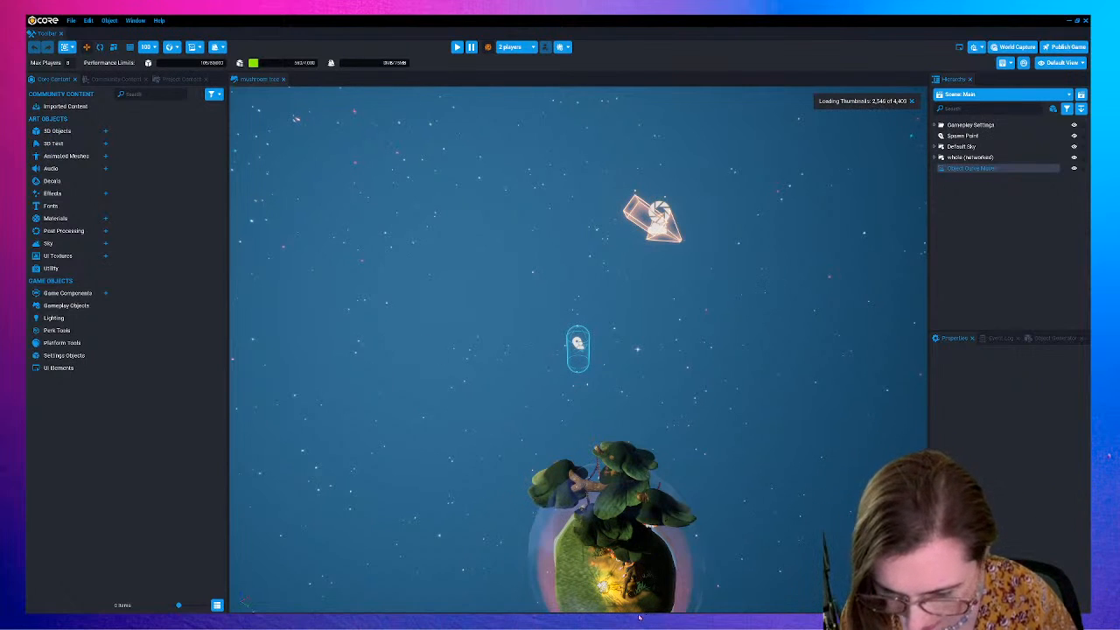
key("super")
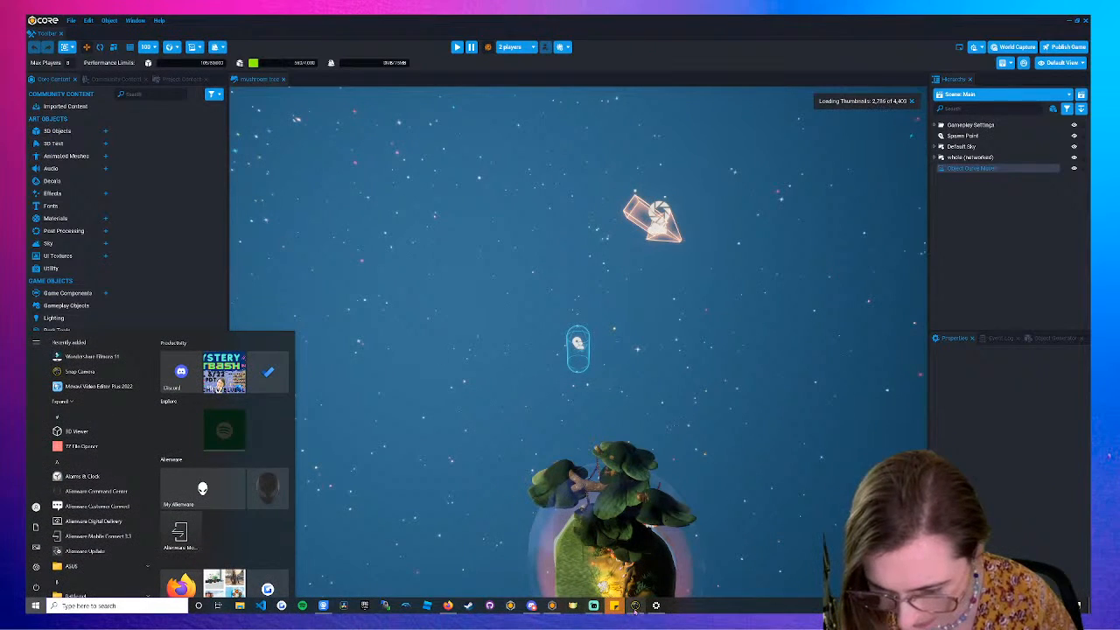
key("super")
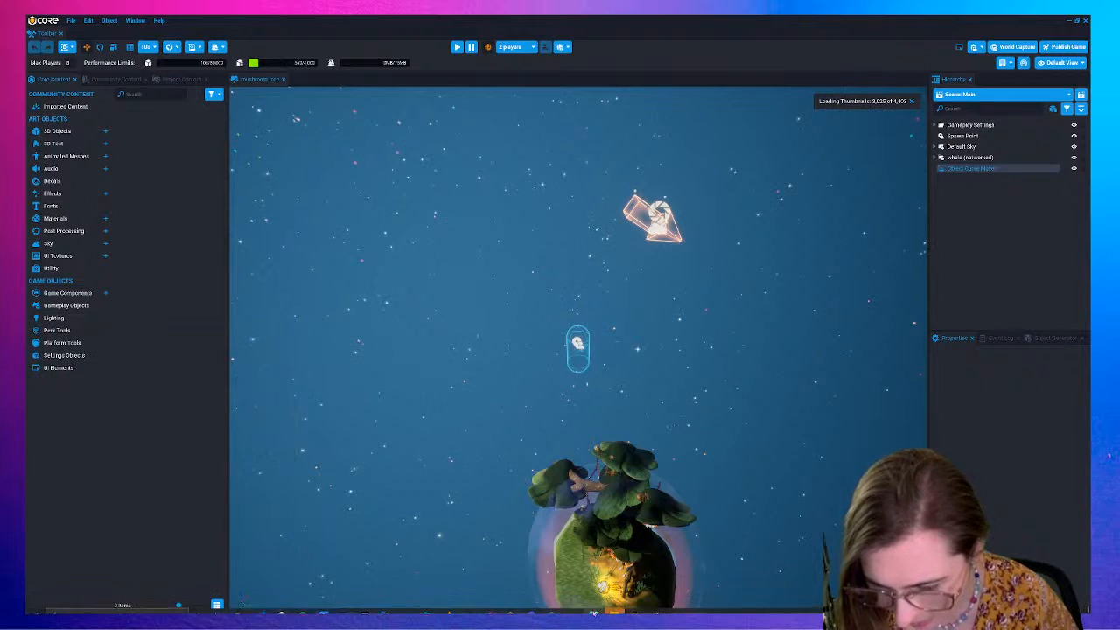
key("super")
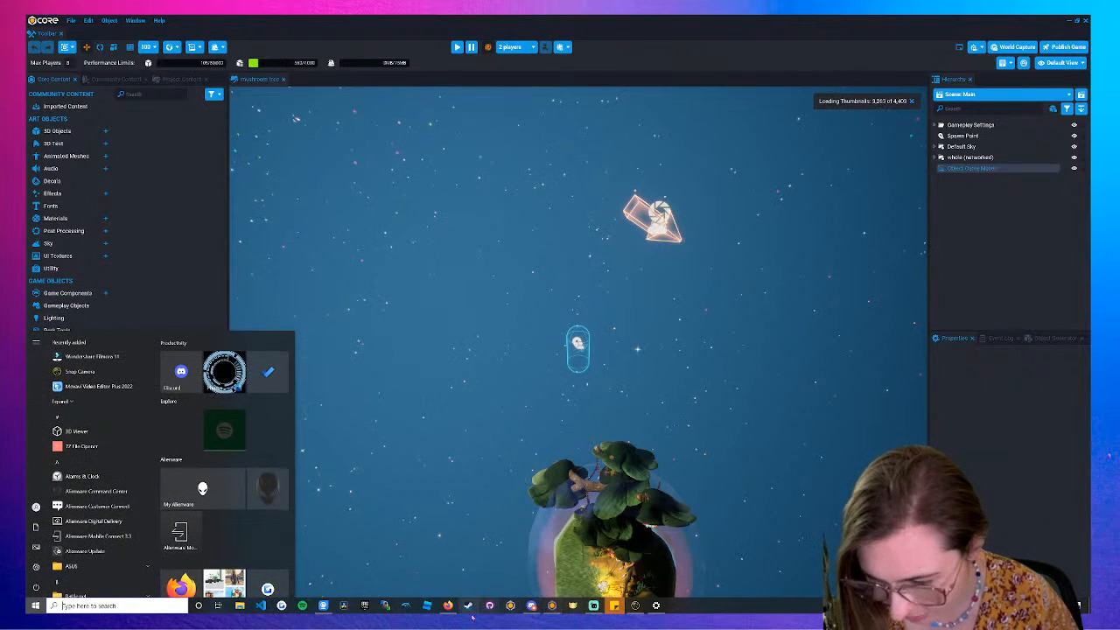
key("super")
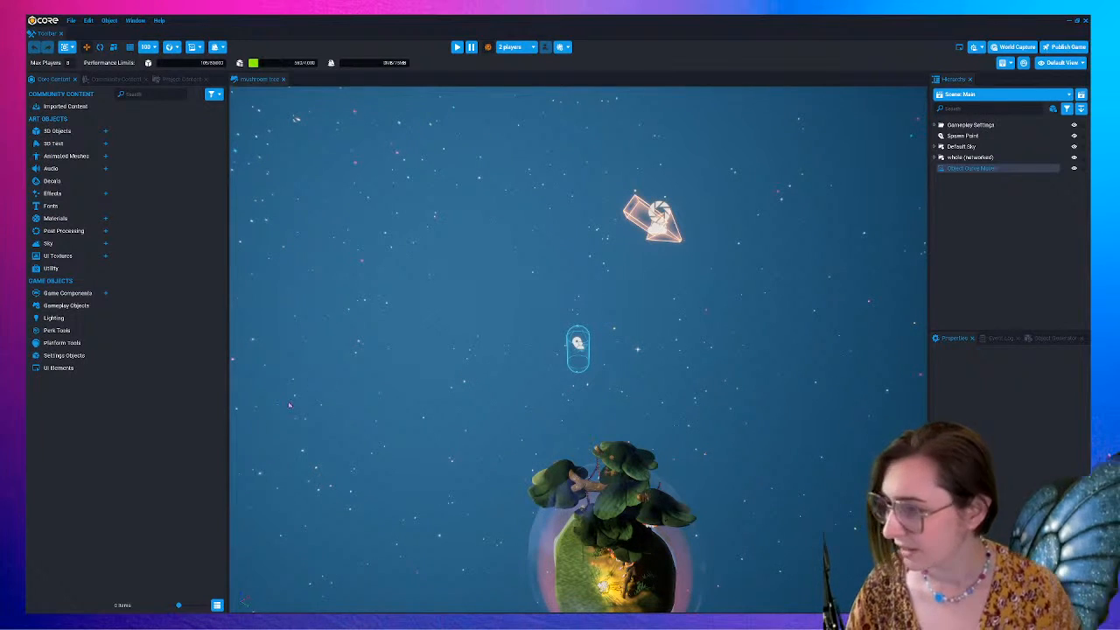
- Select and focus on the bubble sphere around the mushroom tree, and turn gizmo visibility off
left_click(629, 513)
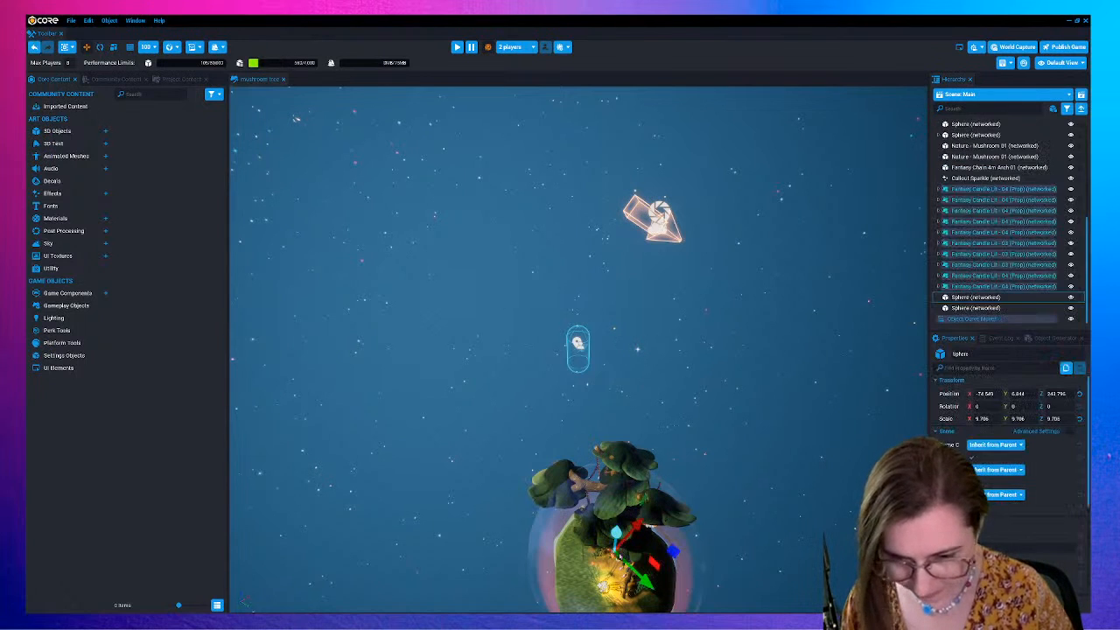
key("f")
right_click_drag(573, 460, 568, 479)
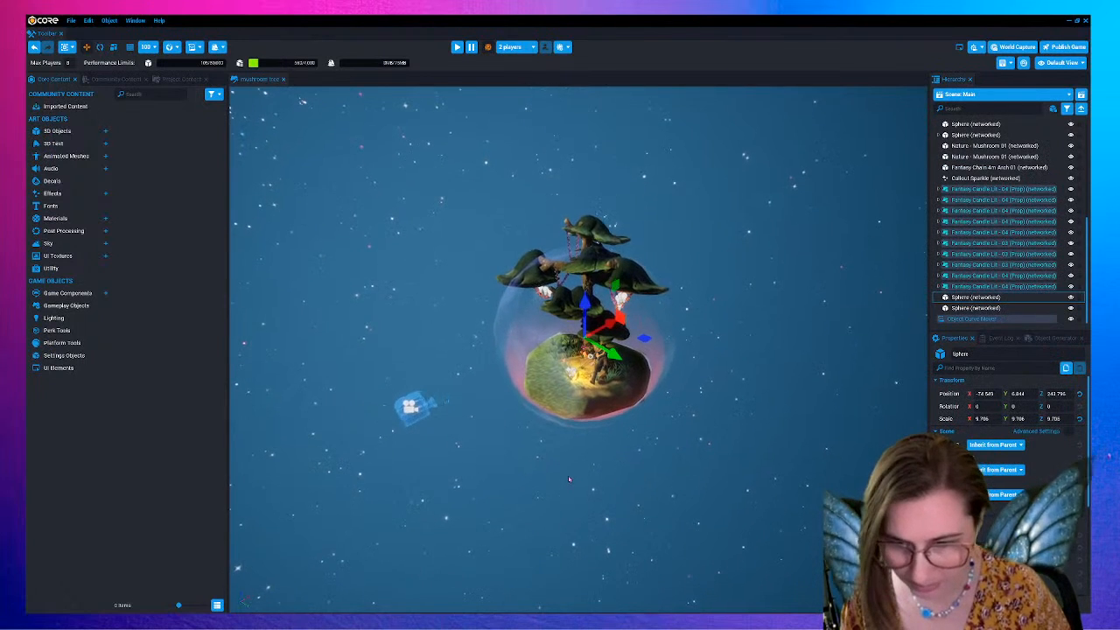
scroll(568, 479, "up", 1)
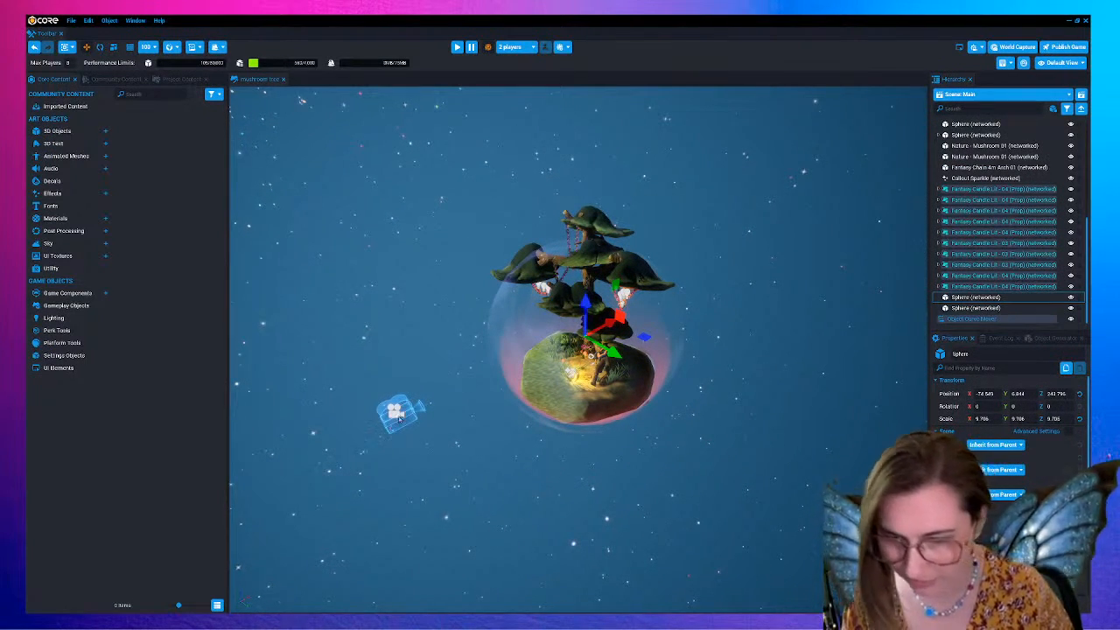
key("v")
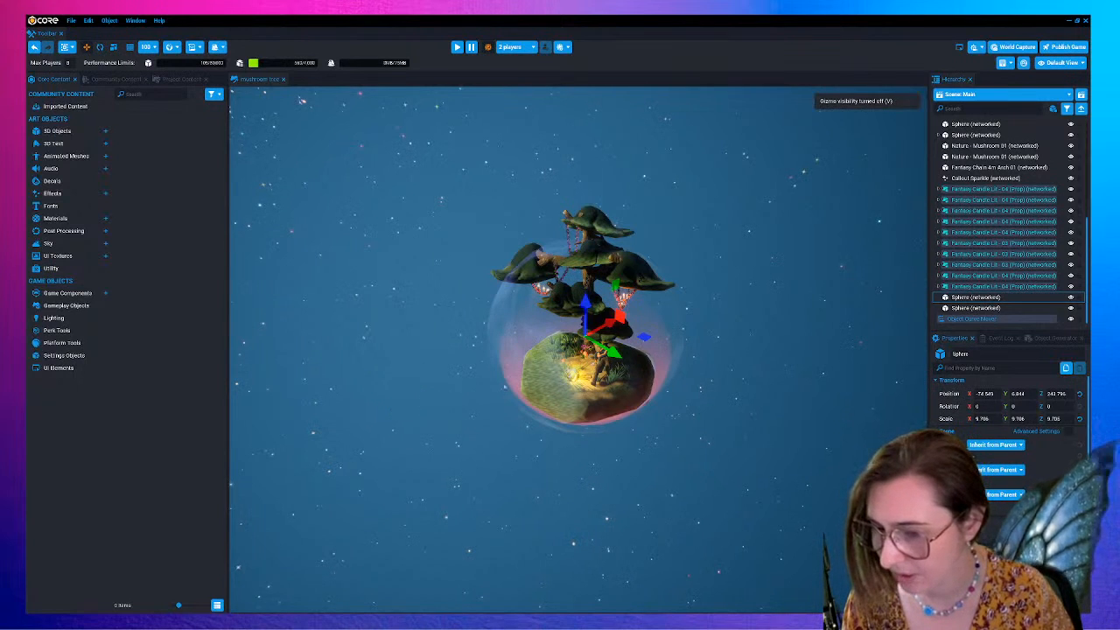
- Examine the floating island, the seated figure and the tree's candle garlands up close in full-screen view
right_click_drag(573, 403, 400, 366)
key("w")
right_click_drag(398, 368, 654, 456)
left_click(626, 477)
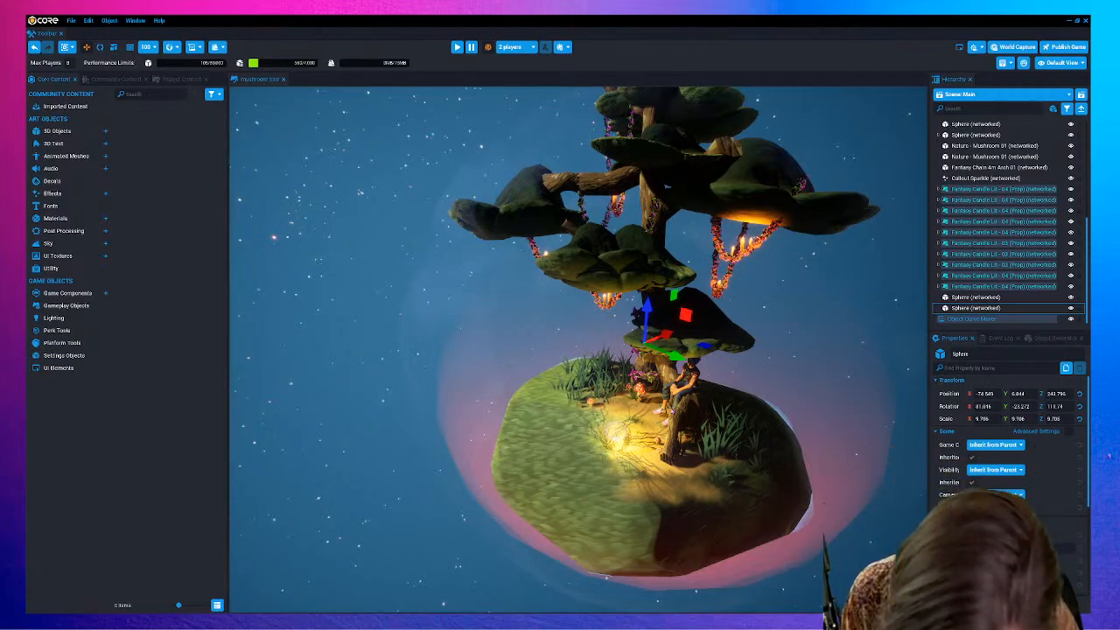
left_click_drag(602, 398, 642, 388, "alt")
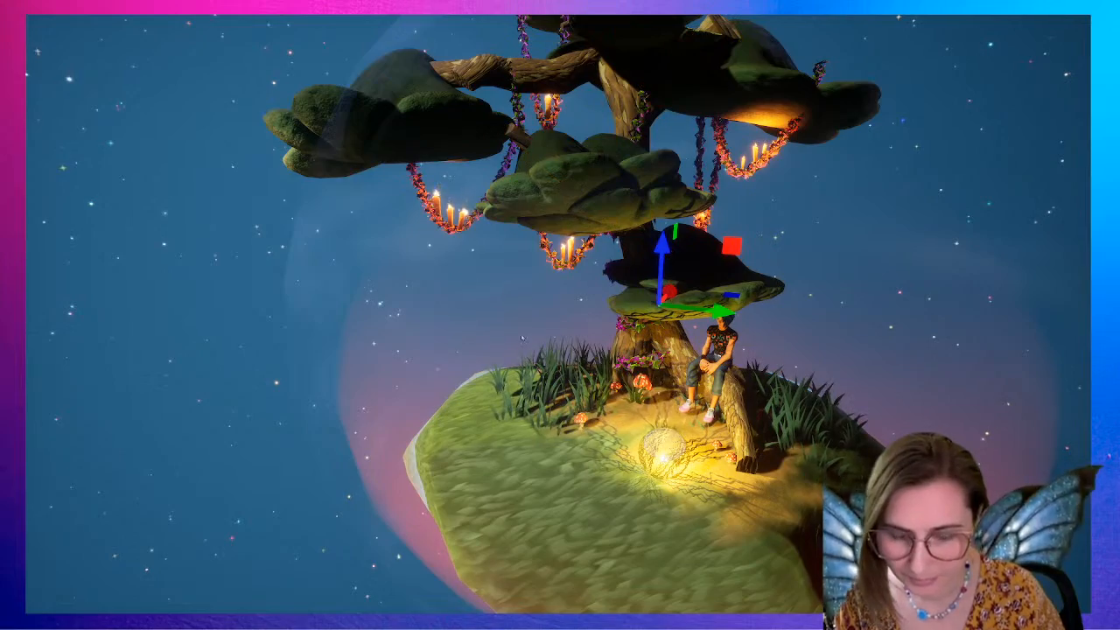
mouse_move(505, 330)
middle_mouse_down()
mouse_move(547, 328)
mouse_move(511, 317)
mouse_move(504, 340)
middle_mouse_up()
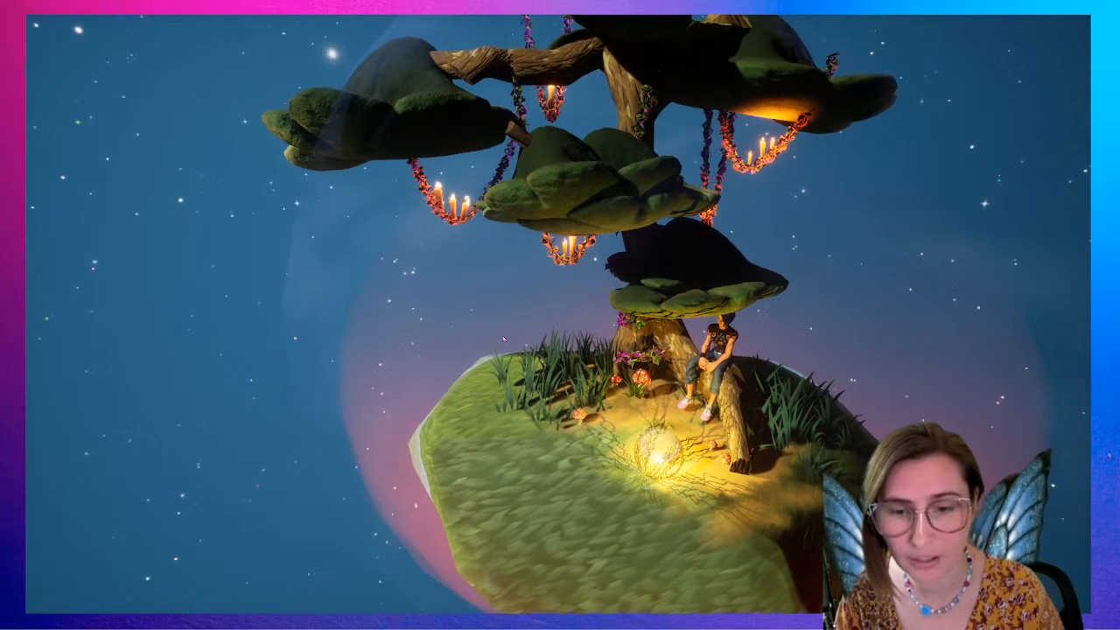
left_click(602, 173)
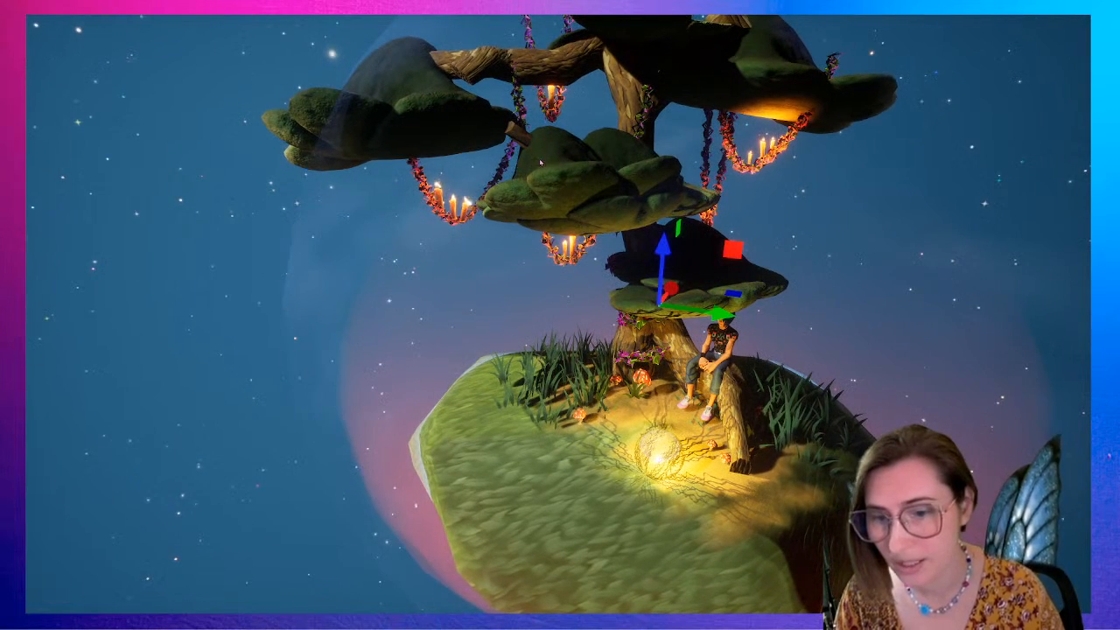
- Start the Mouse Highlight utility and minimize its settings window
key("super")
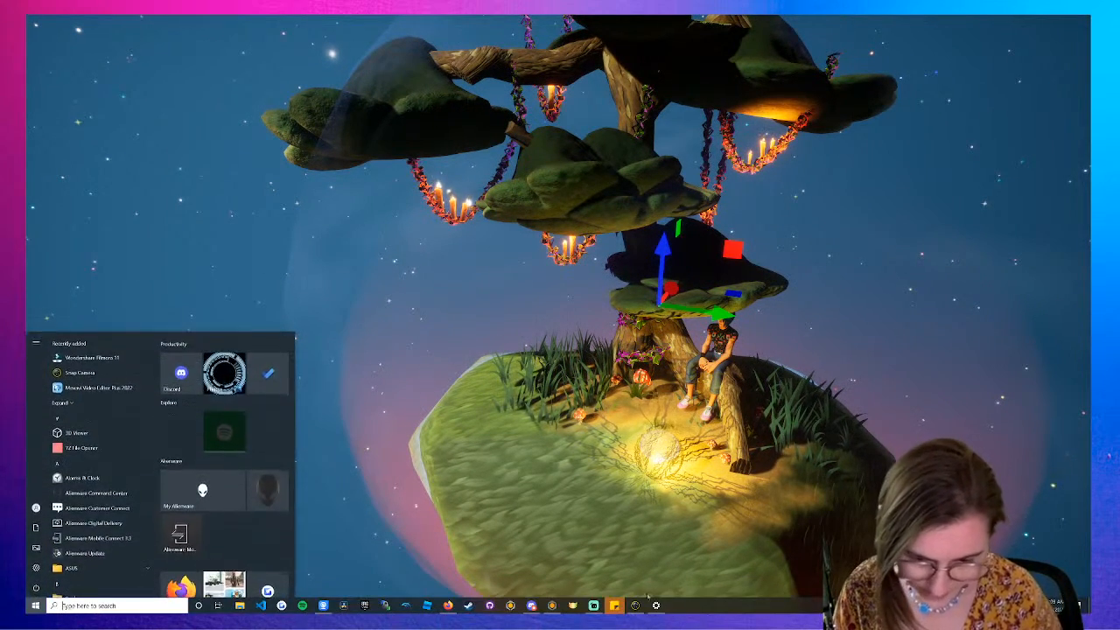
key("super")
left_click(594, 610)
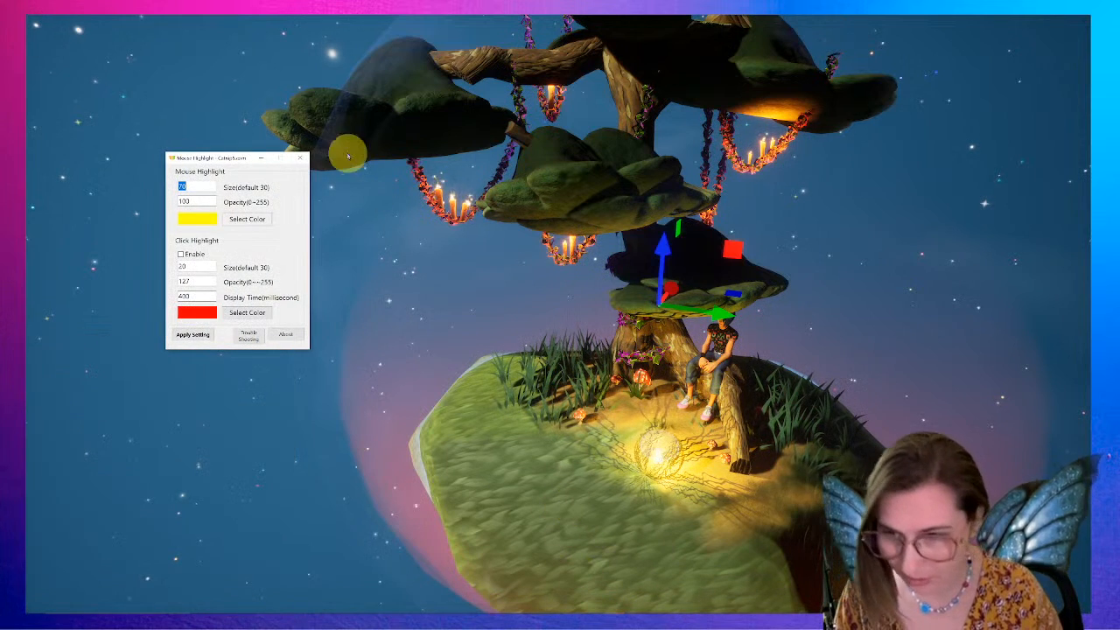
left_click(264, 157)
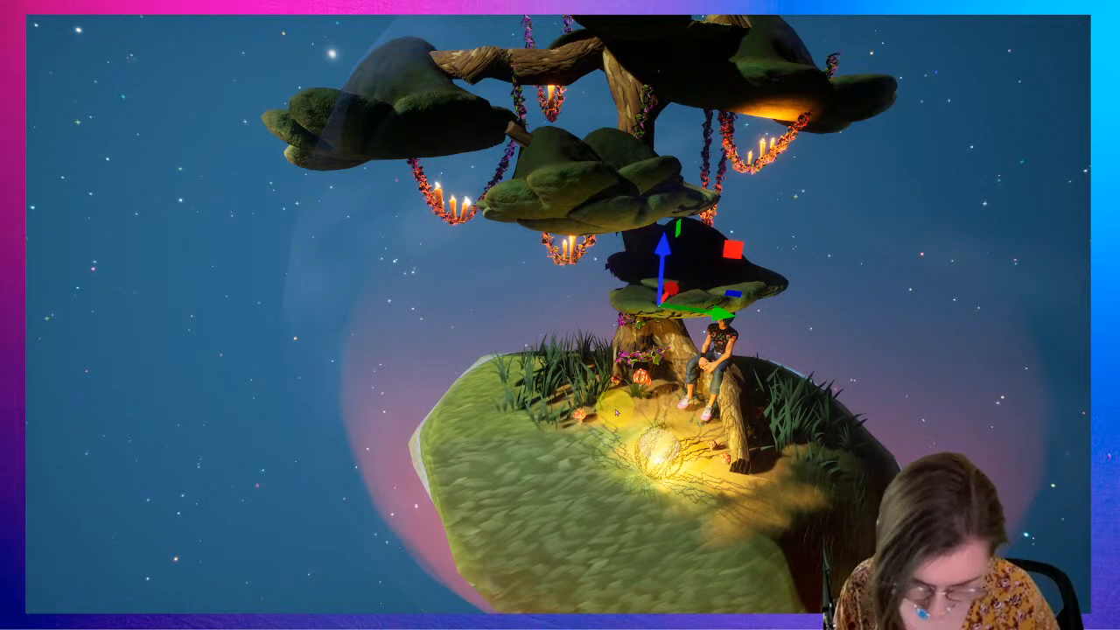
- Examine the whole mushroom tree and its surrounding bubble from lower and more distant viewpoints
right_click_drag(635, 405, 720, 338)
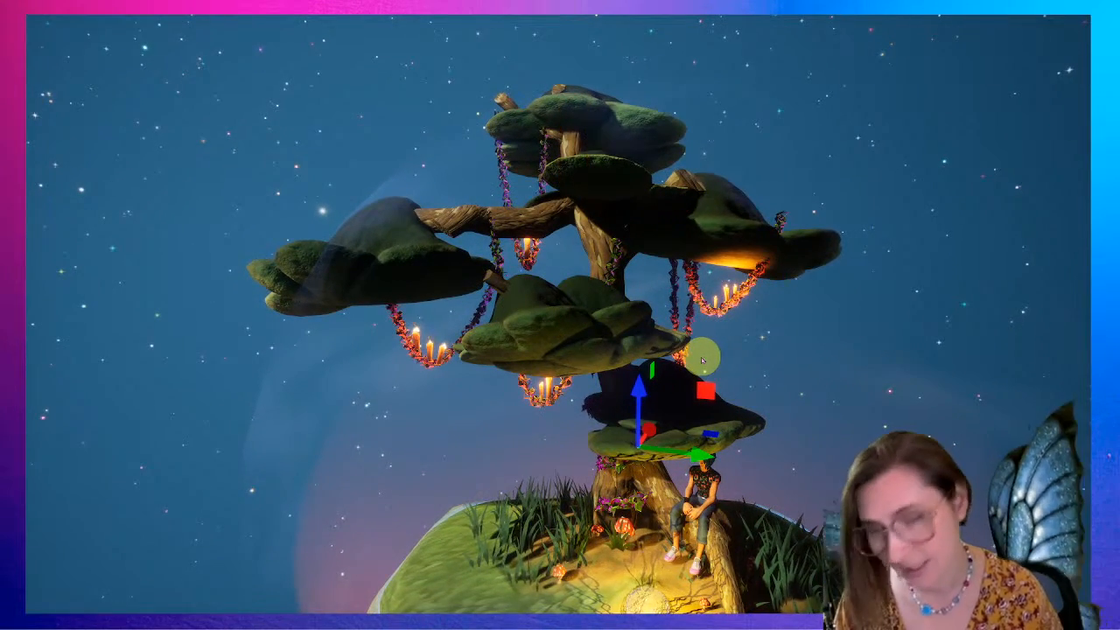
key("g")
key("g")
key("g")
key("g")
scroll(763, 473, "up", 1)
scroll(738, 258, "down", 2)
key("g")
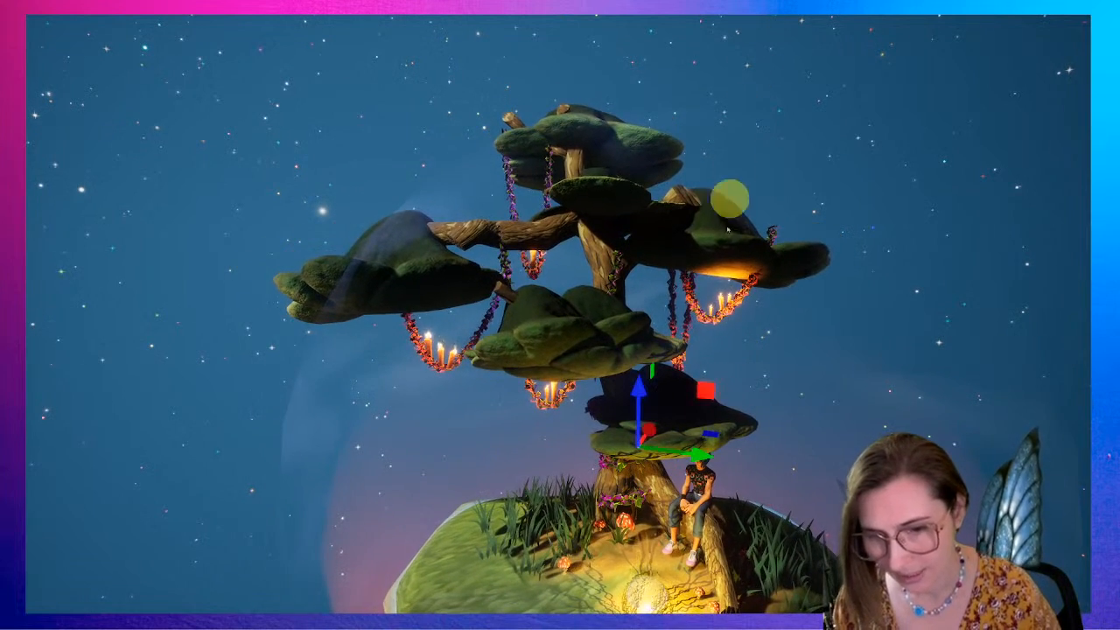
key("g")
scroll(764, 330, "down", 1)
key("g")
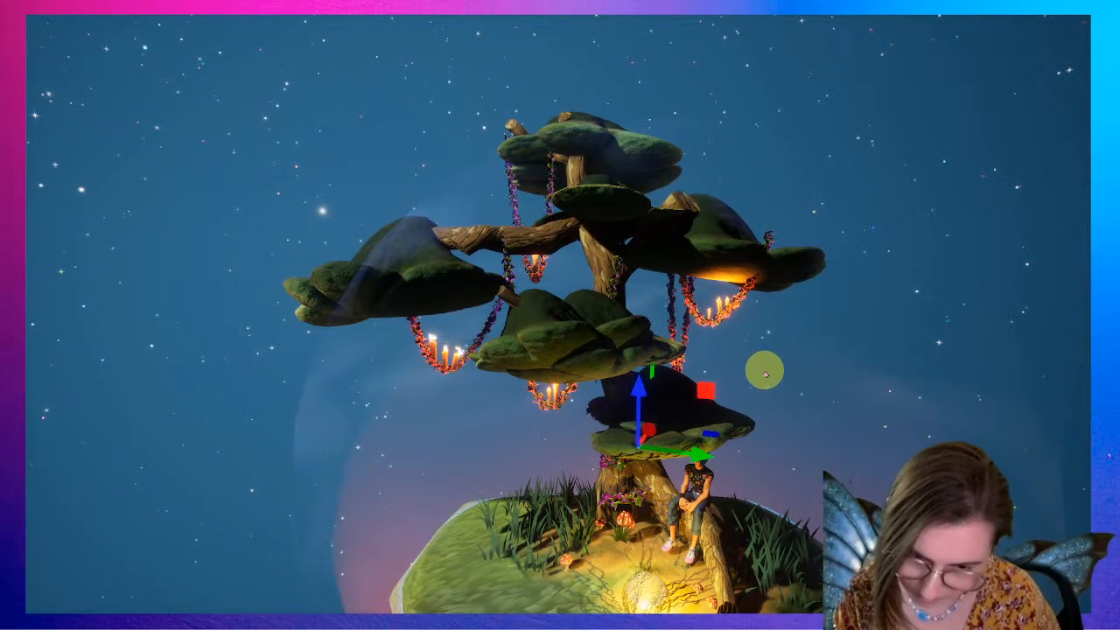
left_click_drag(760, 368, 759, 452, "alt")
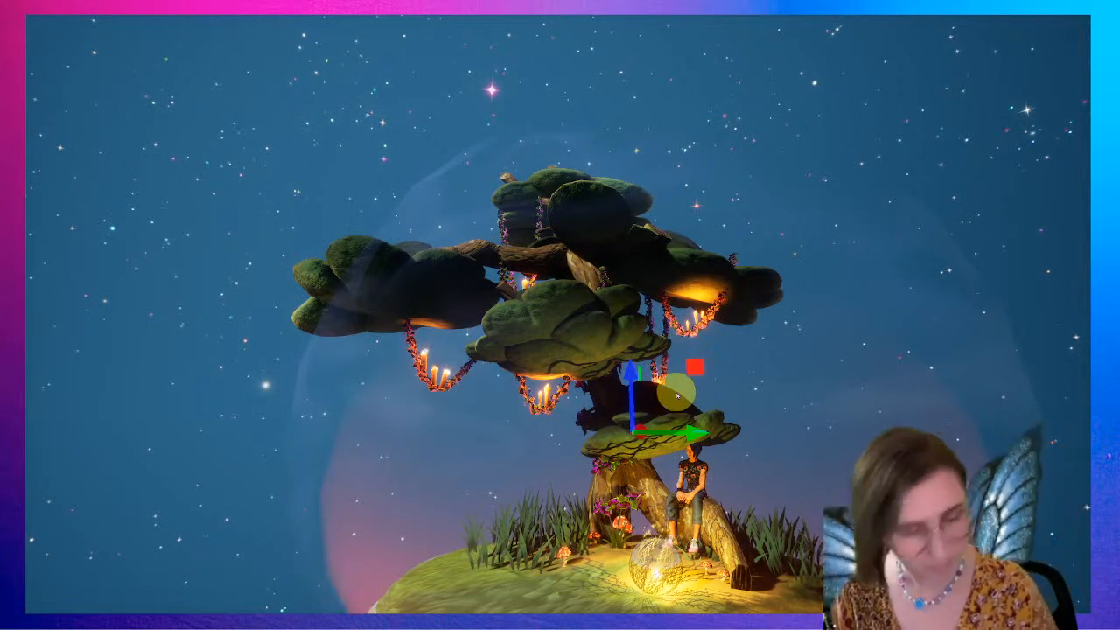
scroll(729, 416, "down", 5)
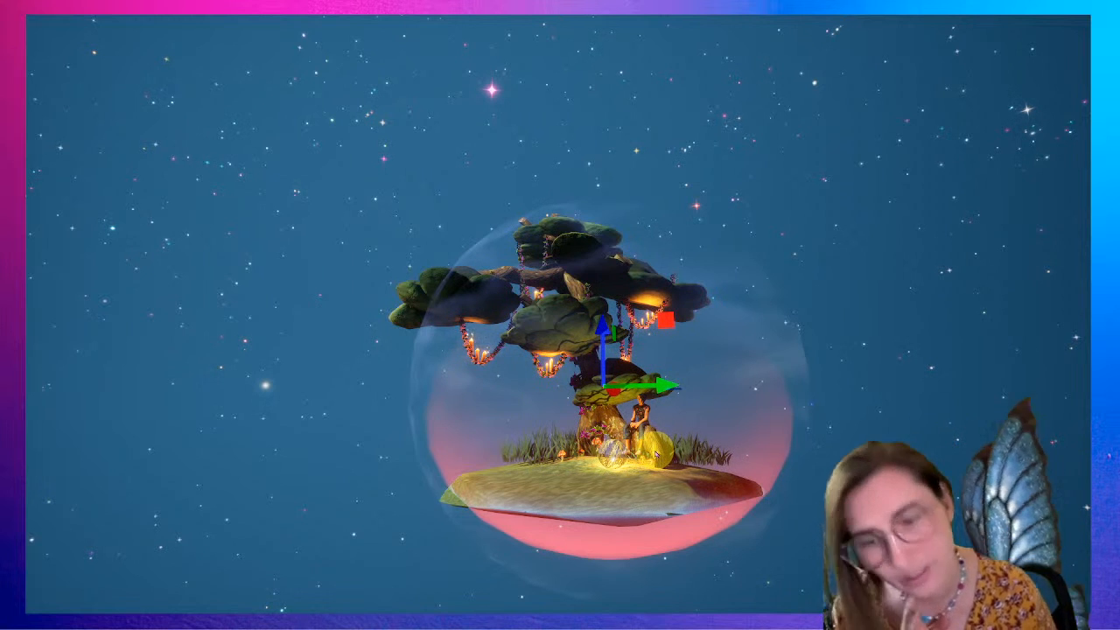
right_click_drag(524, 373, 558, 387)
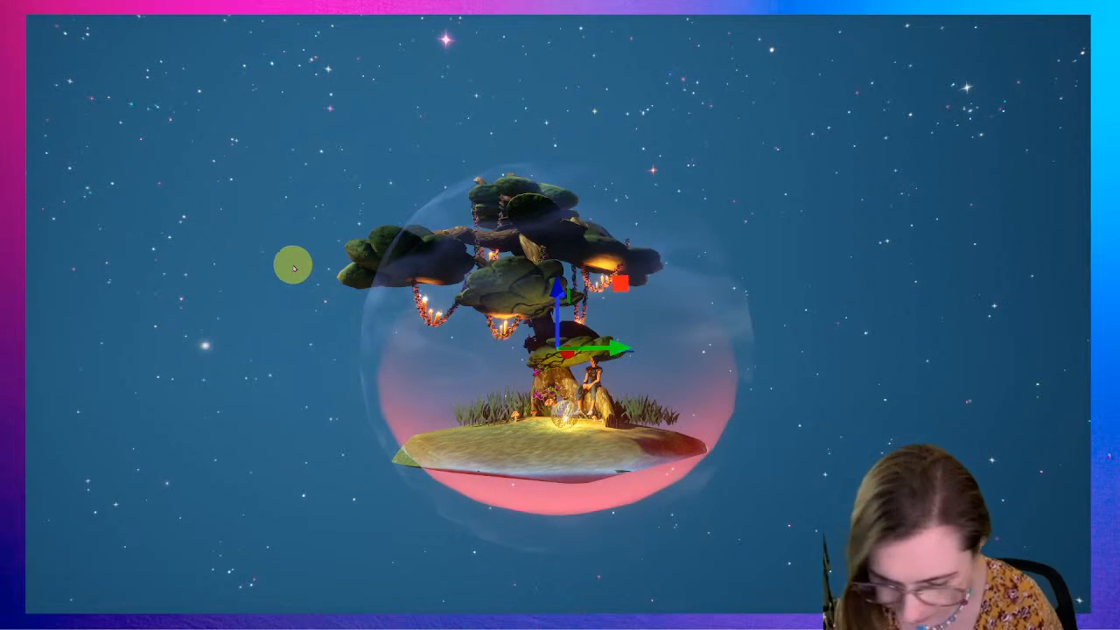
- Leave full-screen view and return from the mushroom tree project to the main menu's project list
key("F11")
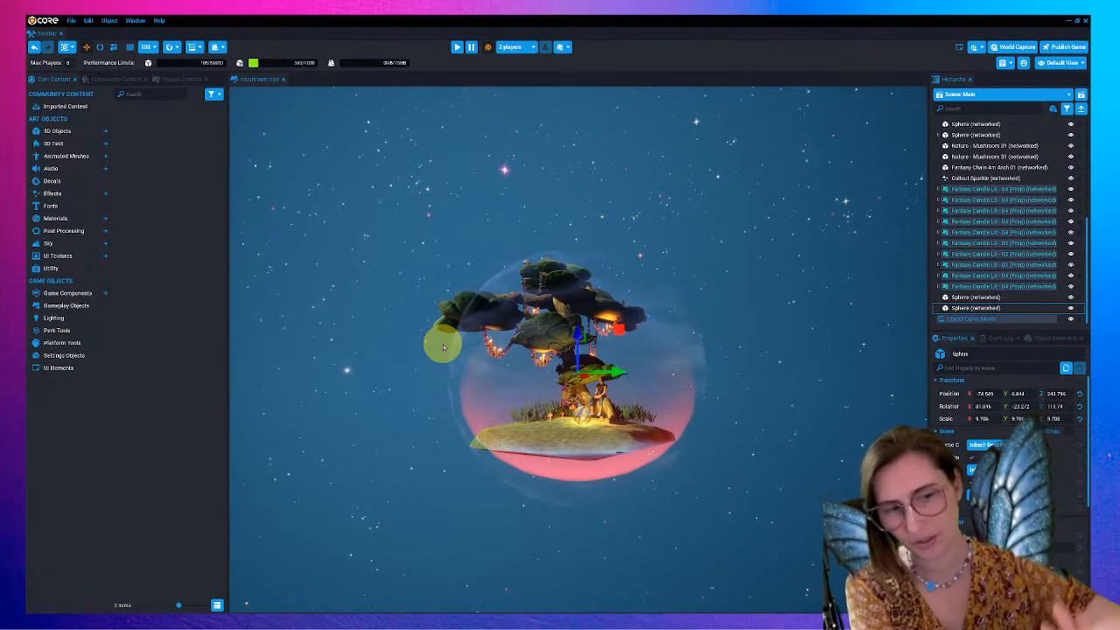
left_click(75, 21)
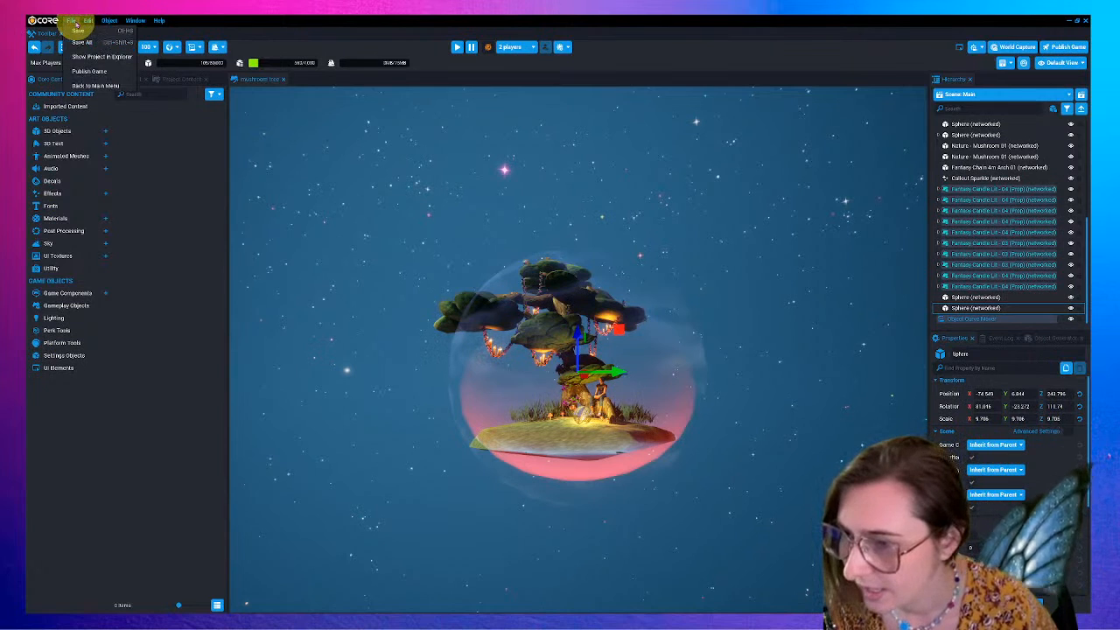
left_click(96, 85)
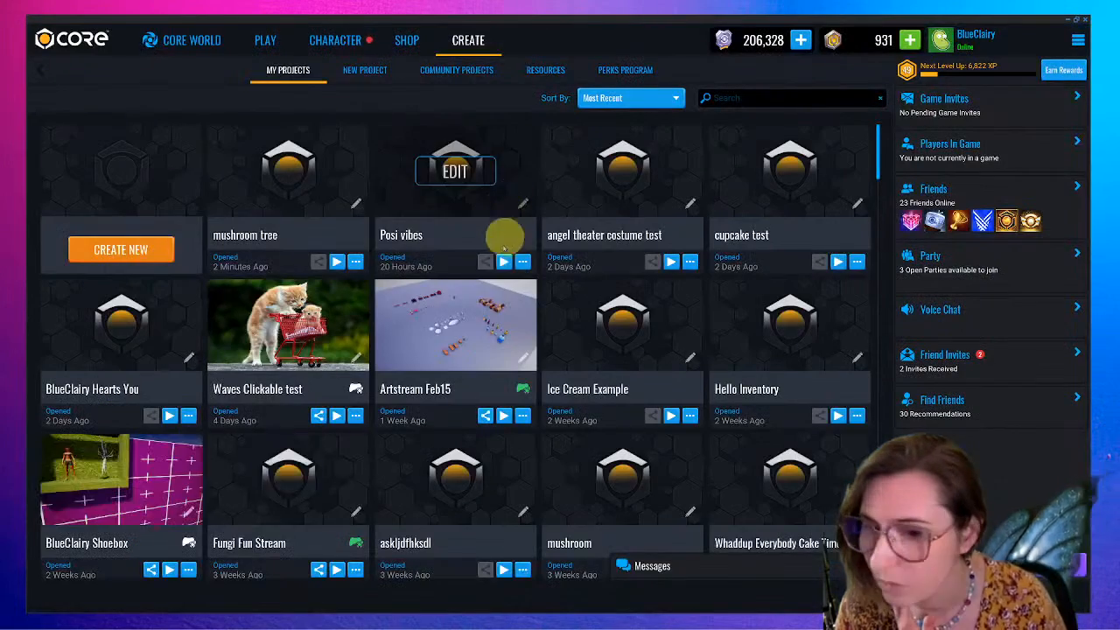
- Create a new project named "miniworld 2" from the Empty Project template
left_click(118, 249)
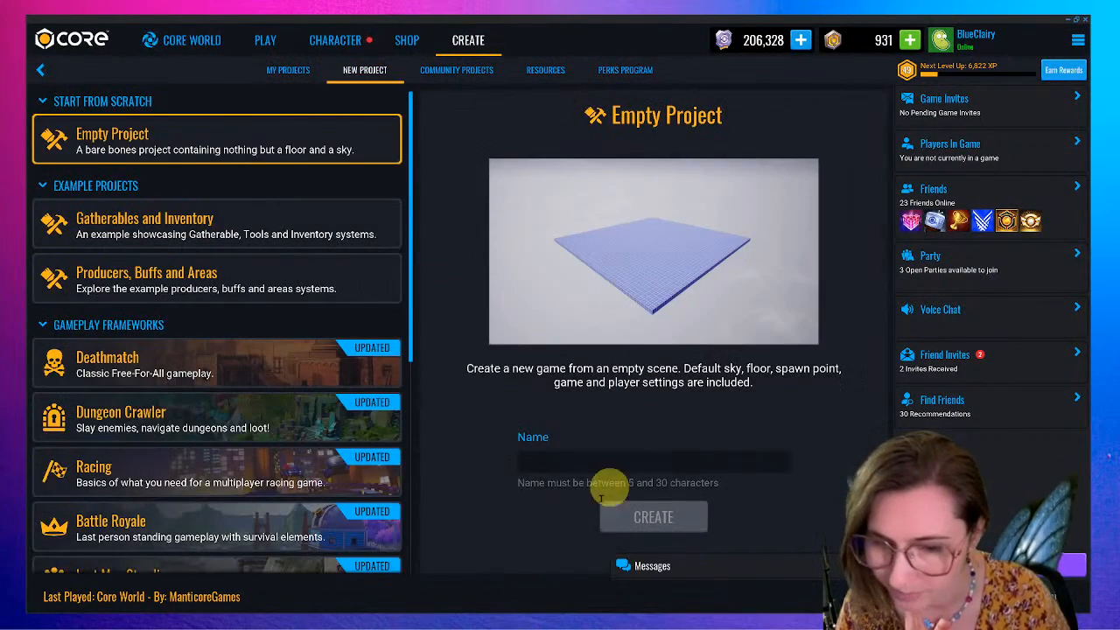
left_click(575, 456)
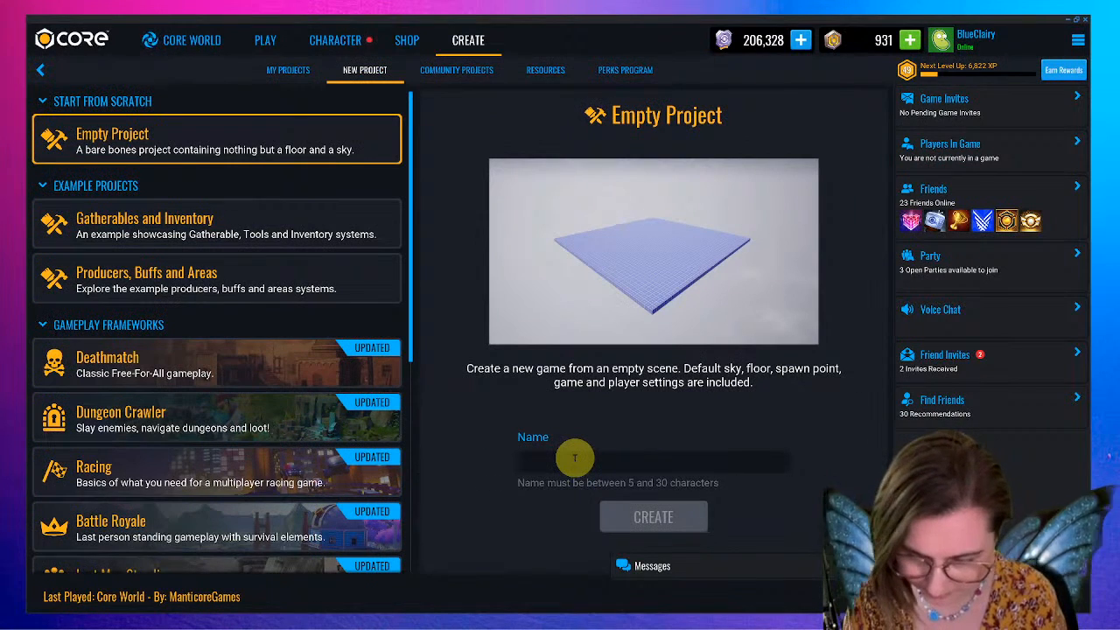
type("miniworld 2")
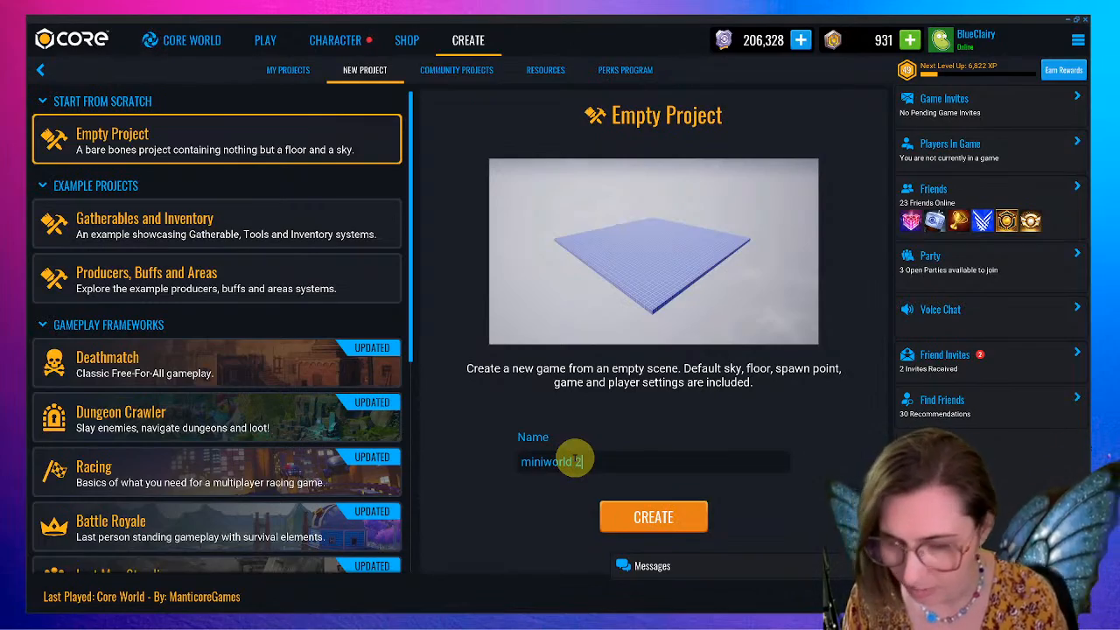
left_click(654, 517)
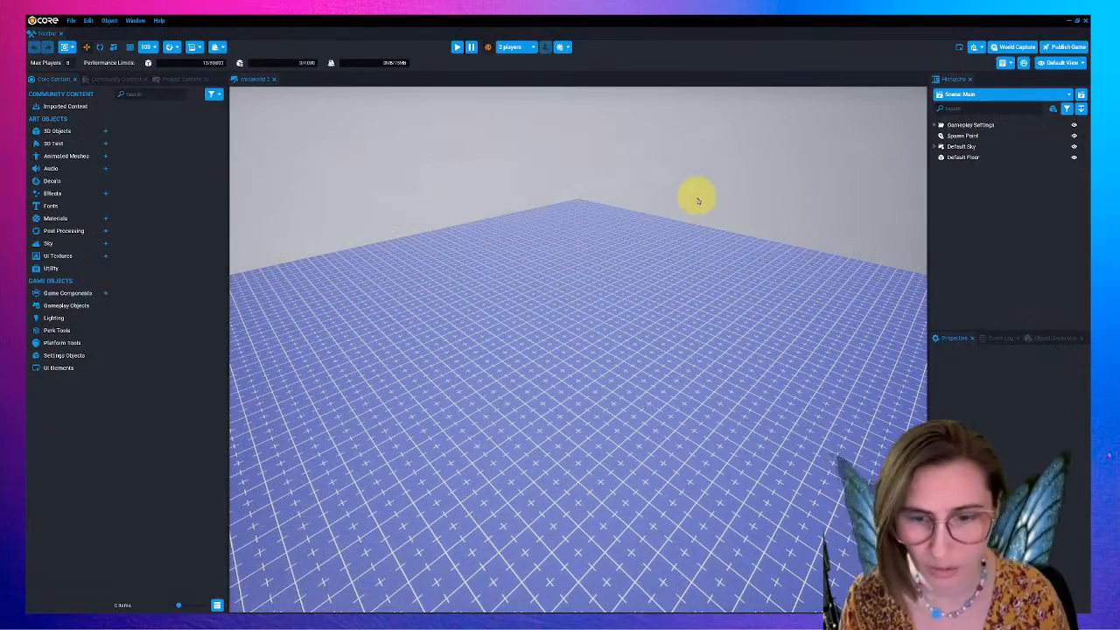
right_click_drag(640, 388, 587, 366)
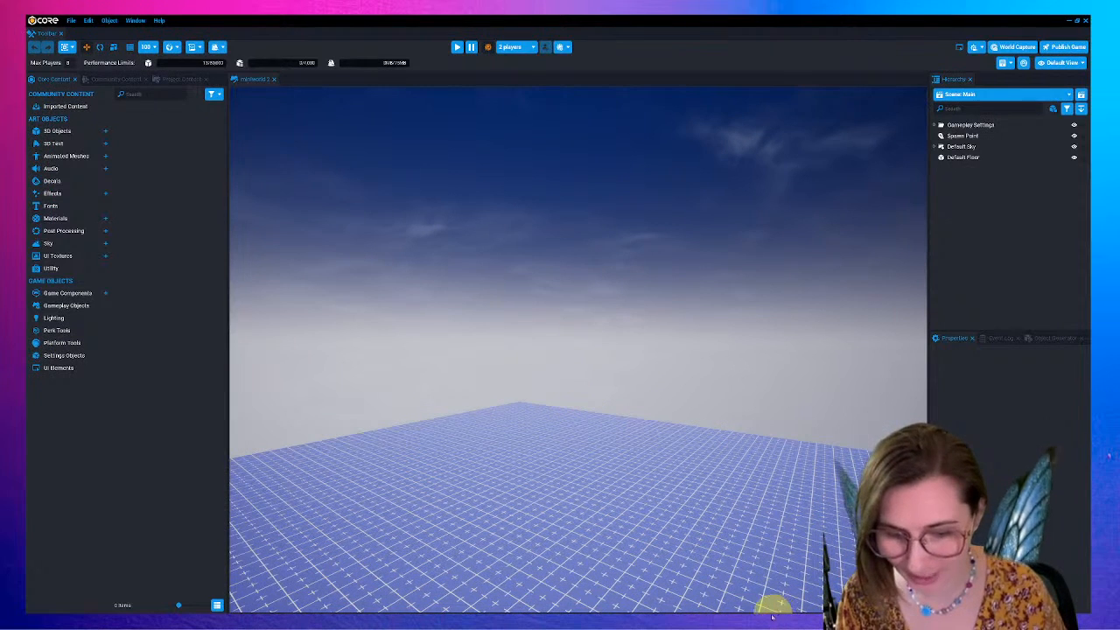
- Switch to Snap Camera, record a short video with the blue butterfly wings lens and reposition its window
key("super")
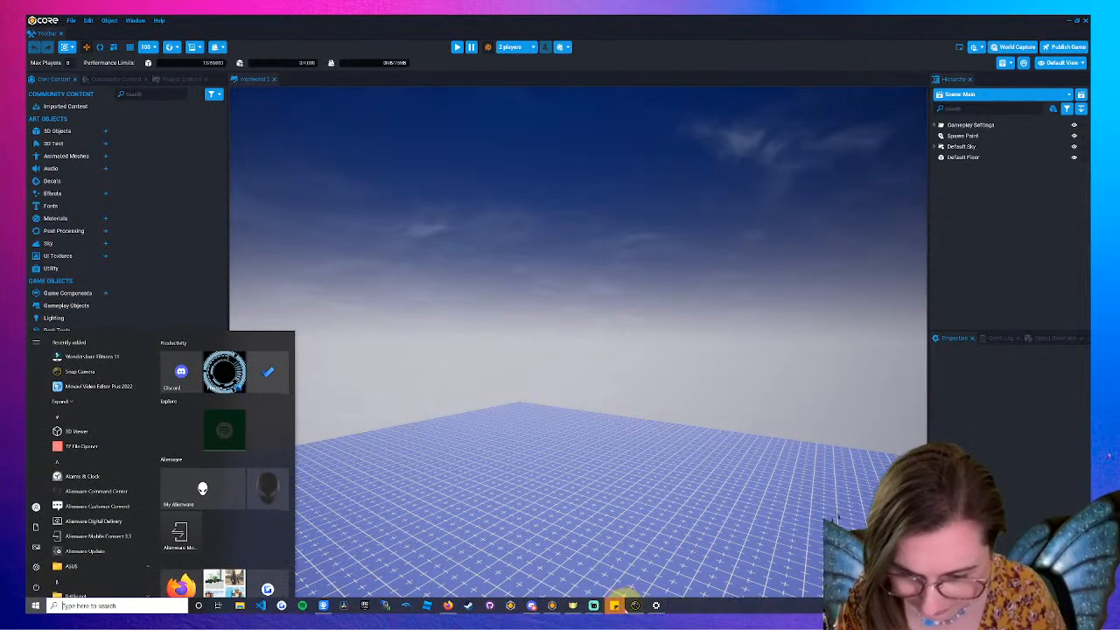
mouse_move(594, 611)
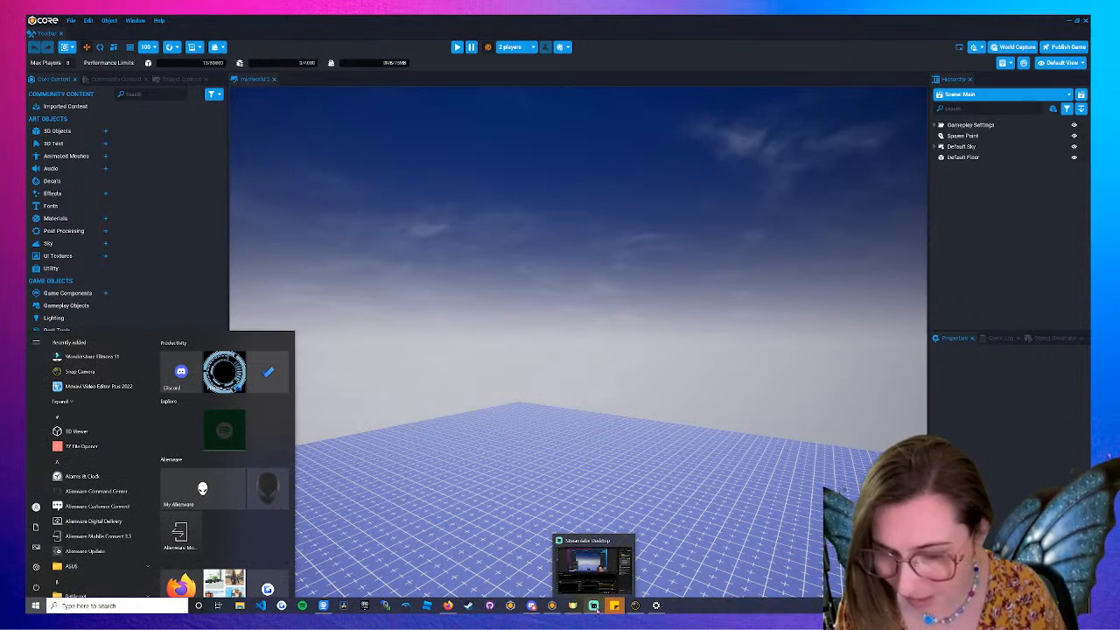
mouse_move(637, 613)
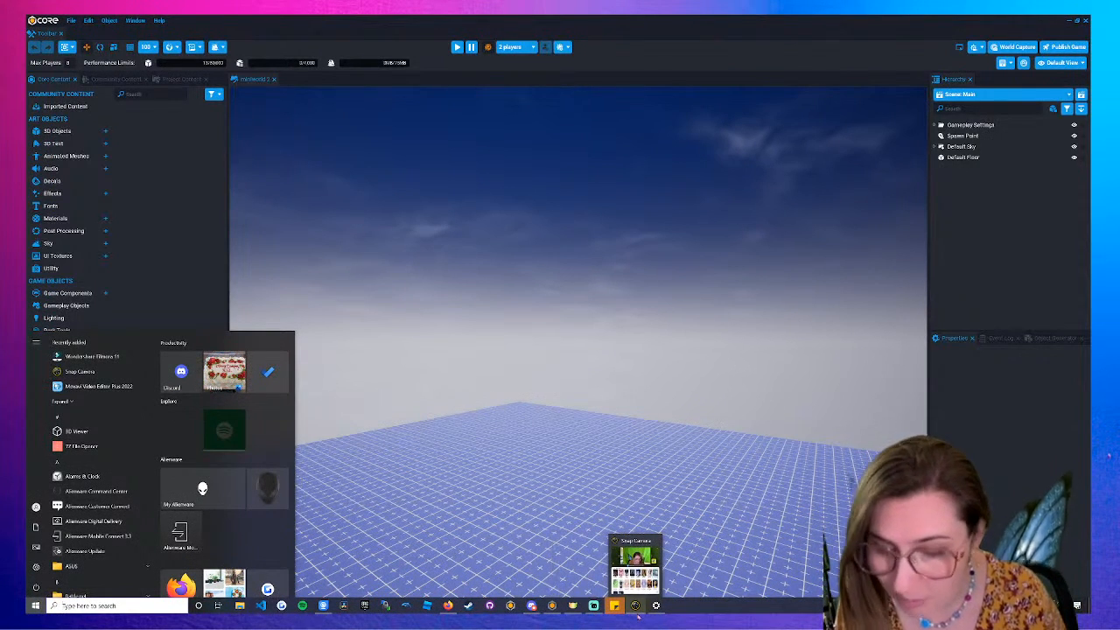
left_click(636, 560)
left_click(757, 320)
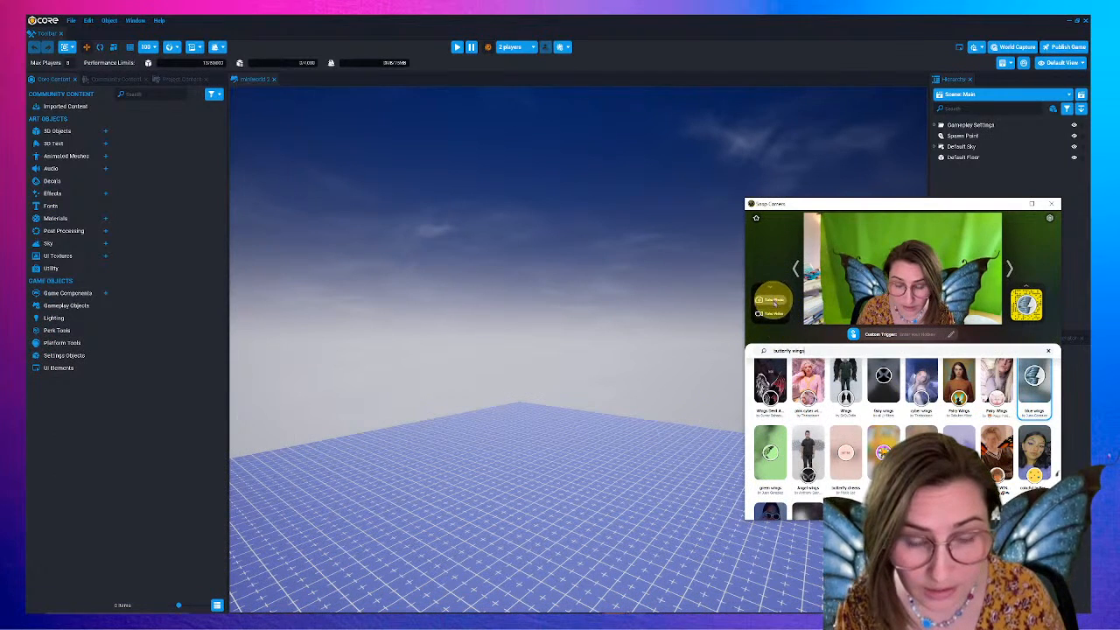
left_click(772, 317)
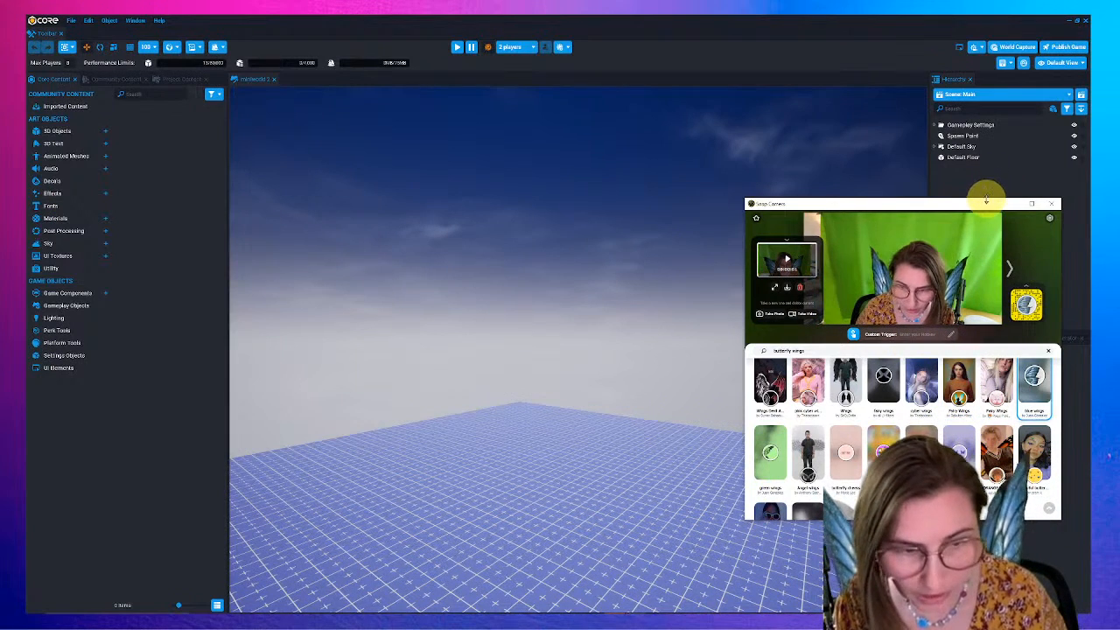
left_click_drag(988, 208, 634, 120)
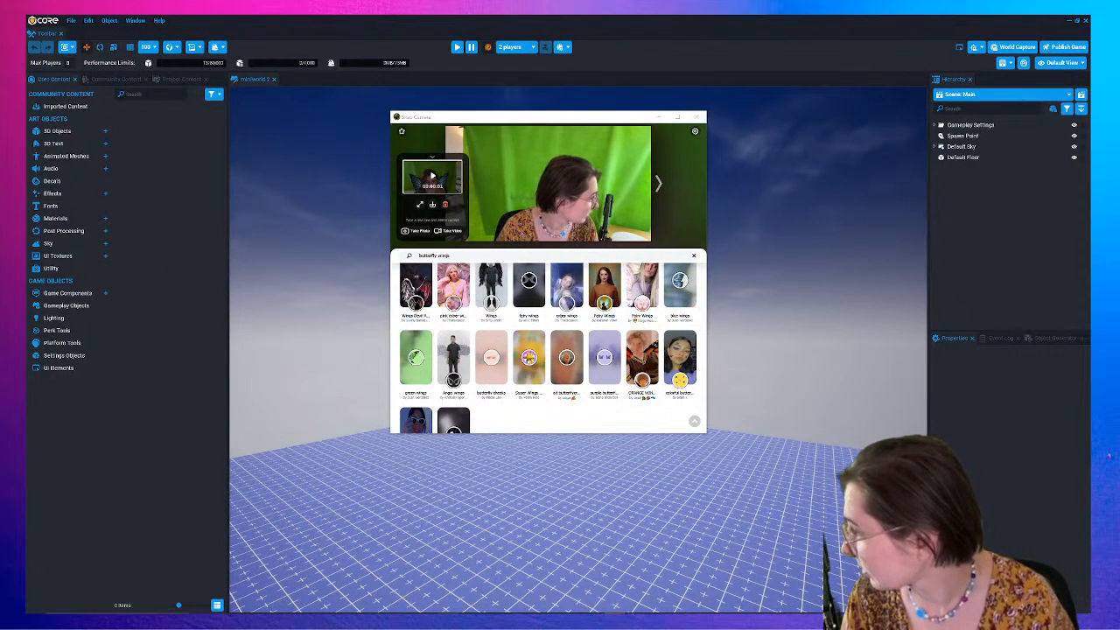
- Bring up the browser and examine the lens creator's profile page and list of Snapchat lenses
left_click_drag(0, 209, 730, 127)
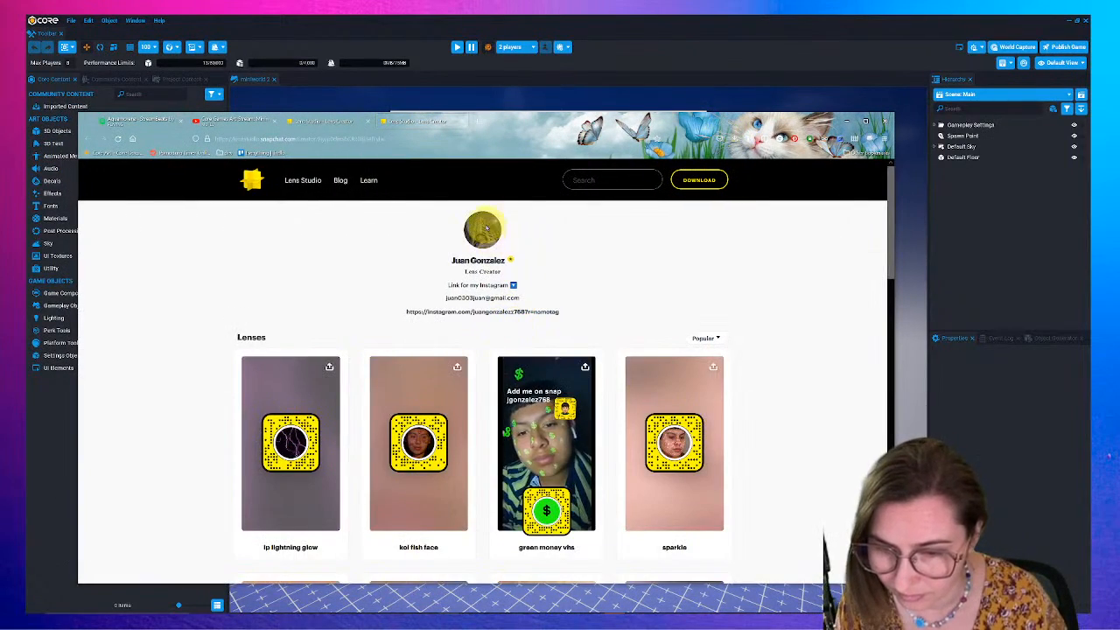
scroll(544, 275, "down", 2)
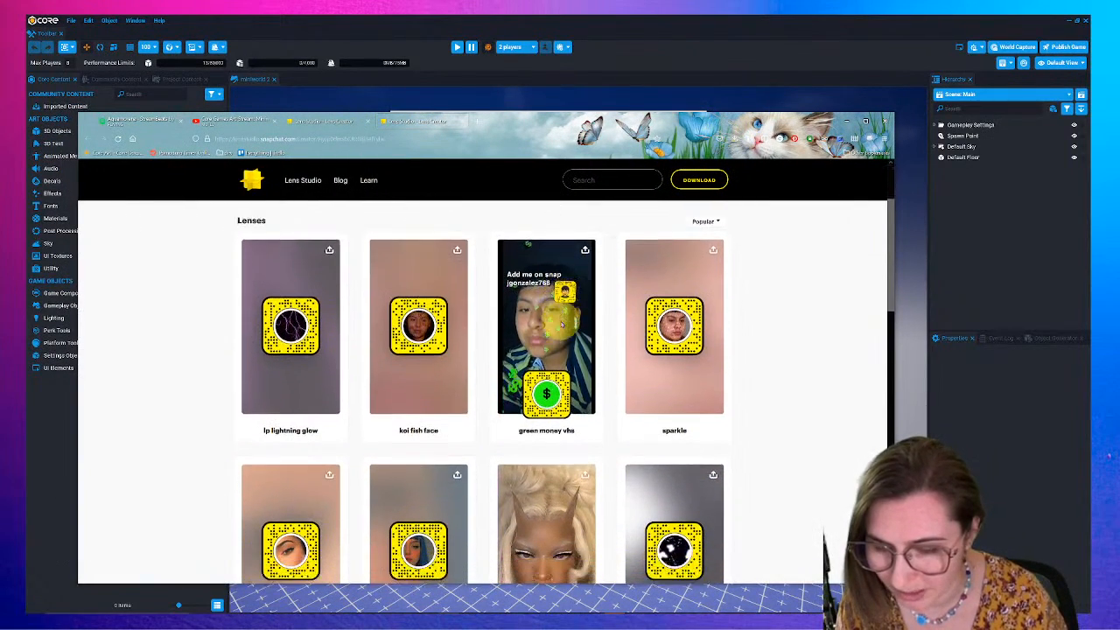
scroll(578, 323, "up", 1)
scroll(577, 324, "down", 6)
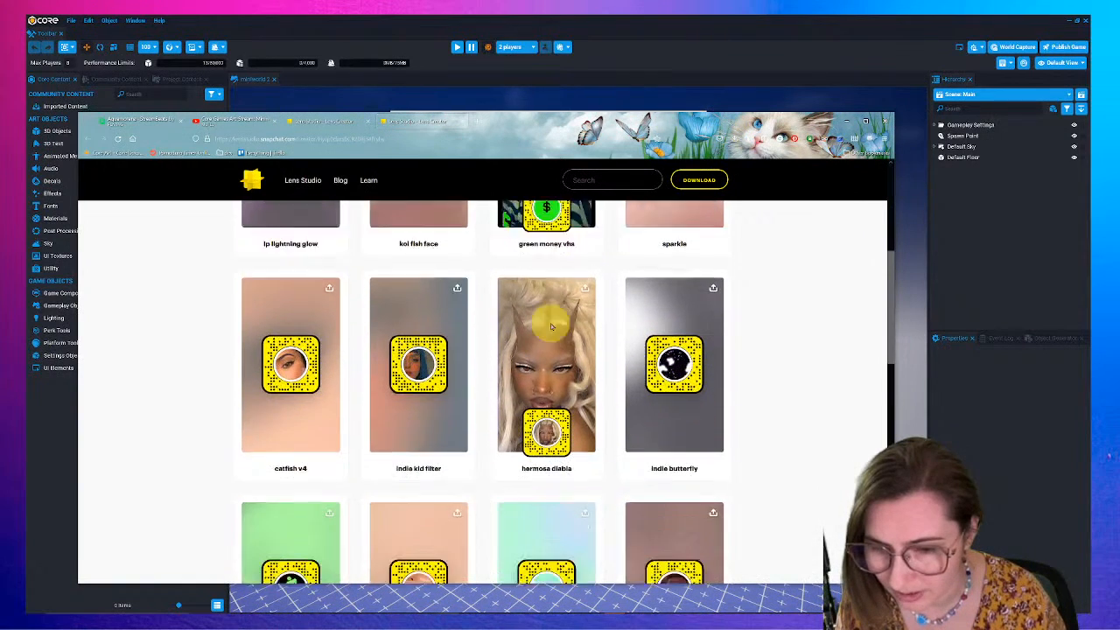
scroll(546, 341, "up", 7)
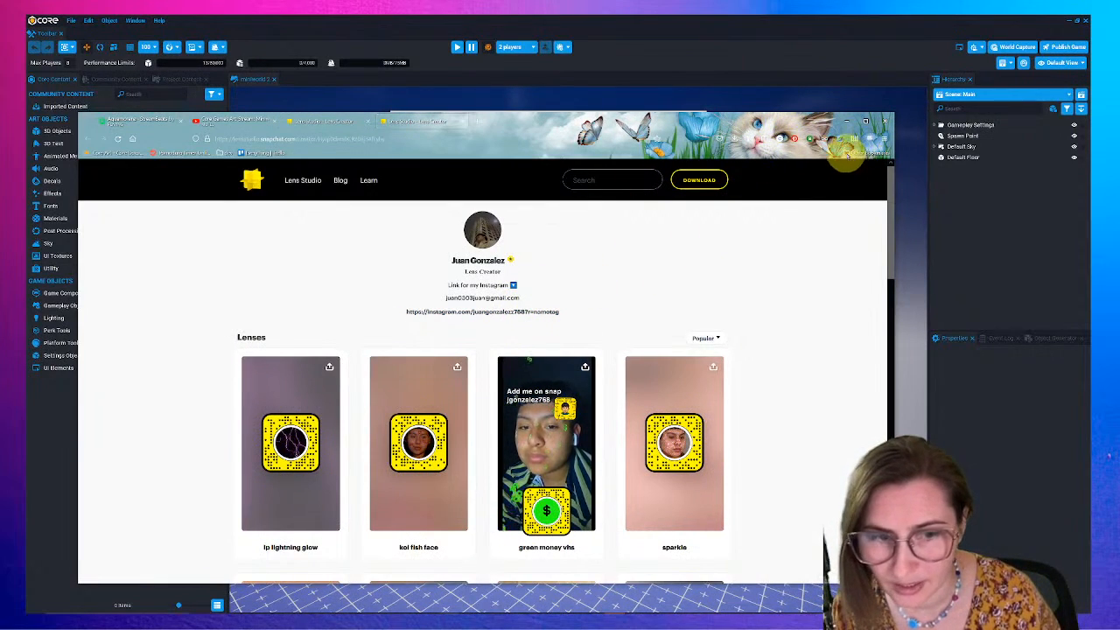
- Try to open the lens creator's Instagram link and return to Core with the browser and Snap Camera out of the way
left_click_drag(818, 121, 701, 119)
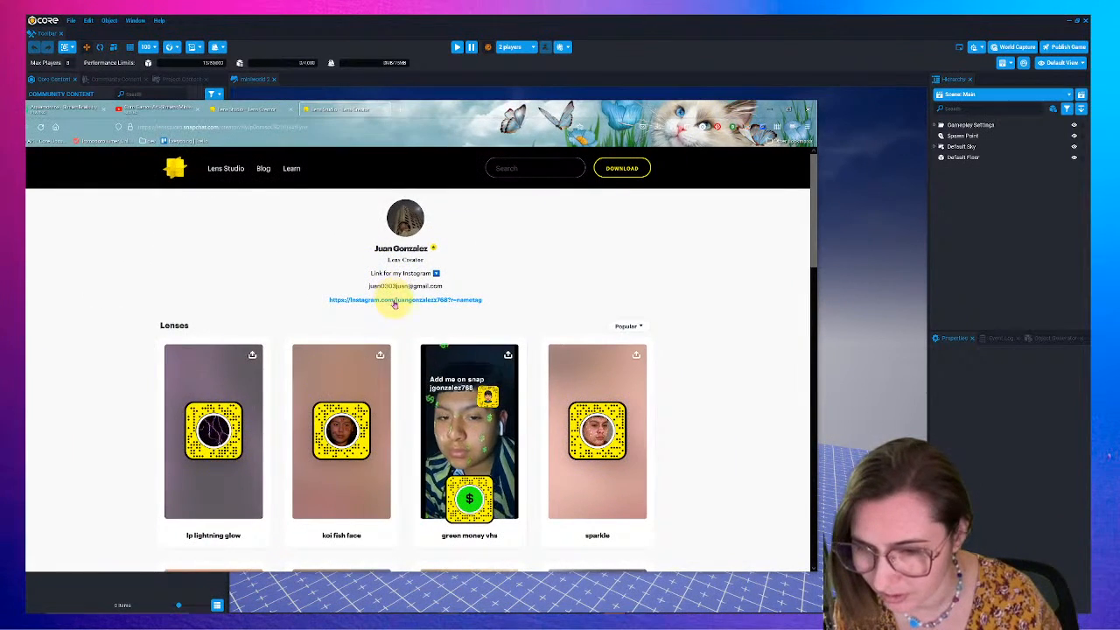
left_click(396, 294)
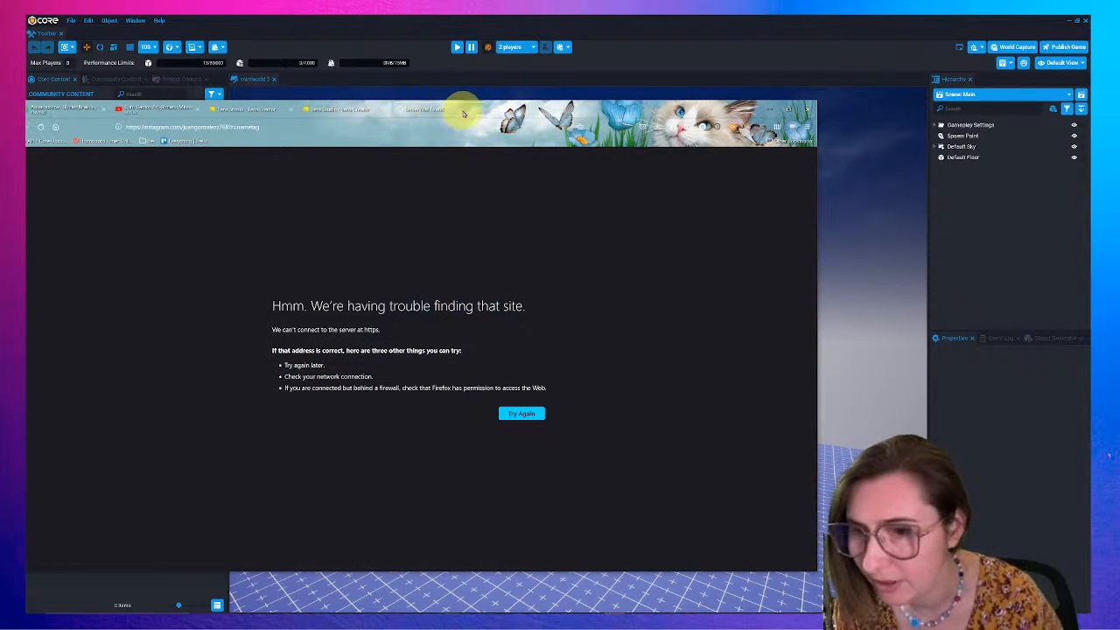
left_click_drag(645, 115, 26, 223)
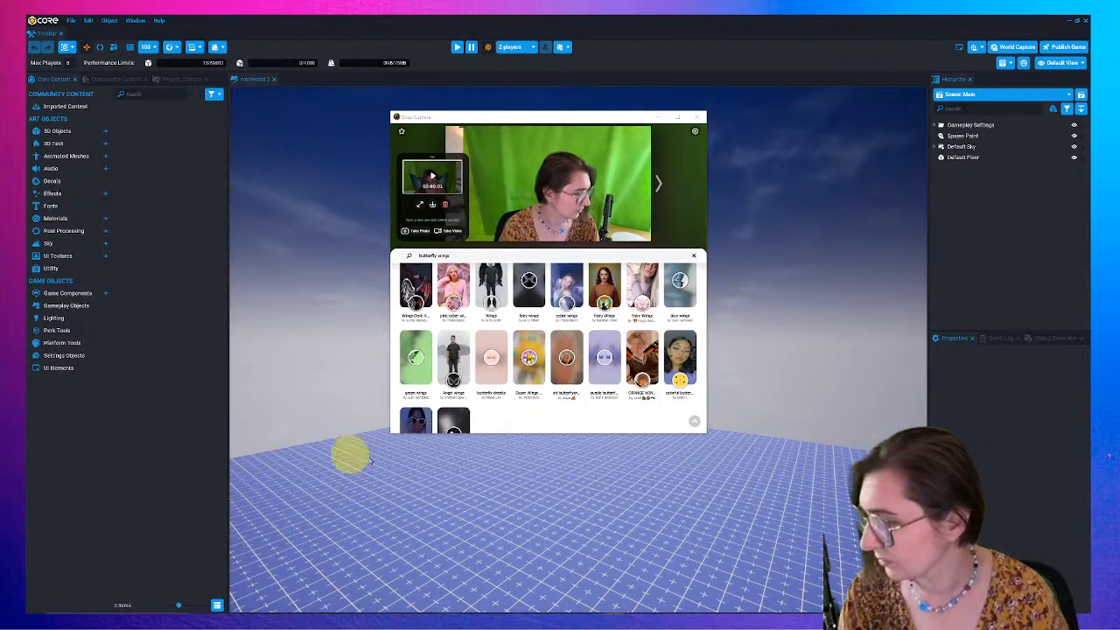
left_click(658, 117)
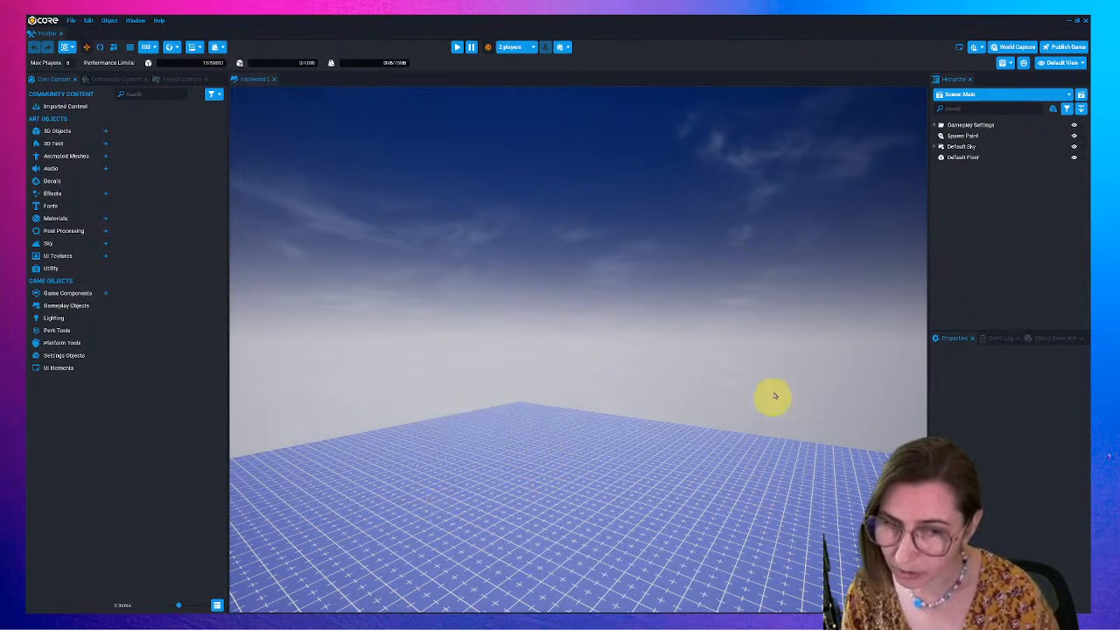
- Change the Default Floor's material to Advanced Material
right_click_drag(523, 475, 561, 471)
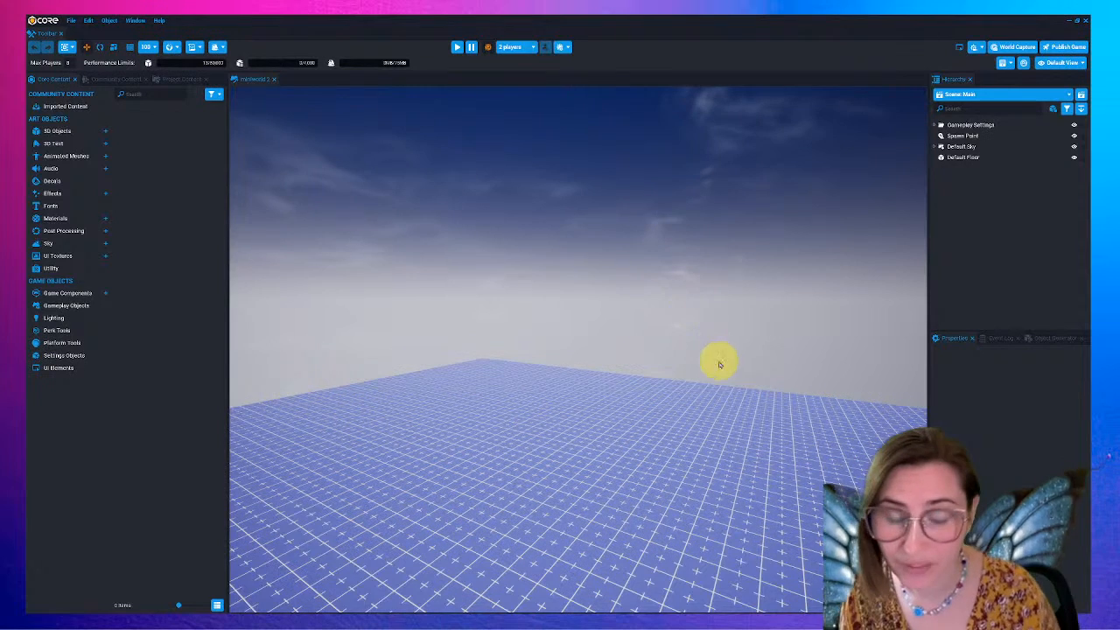
left_click(988, 157)
scroll(1026, 385, "down", 3)
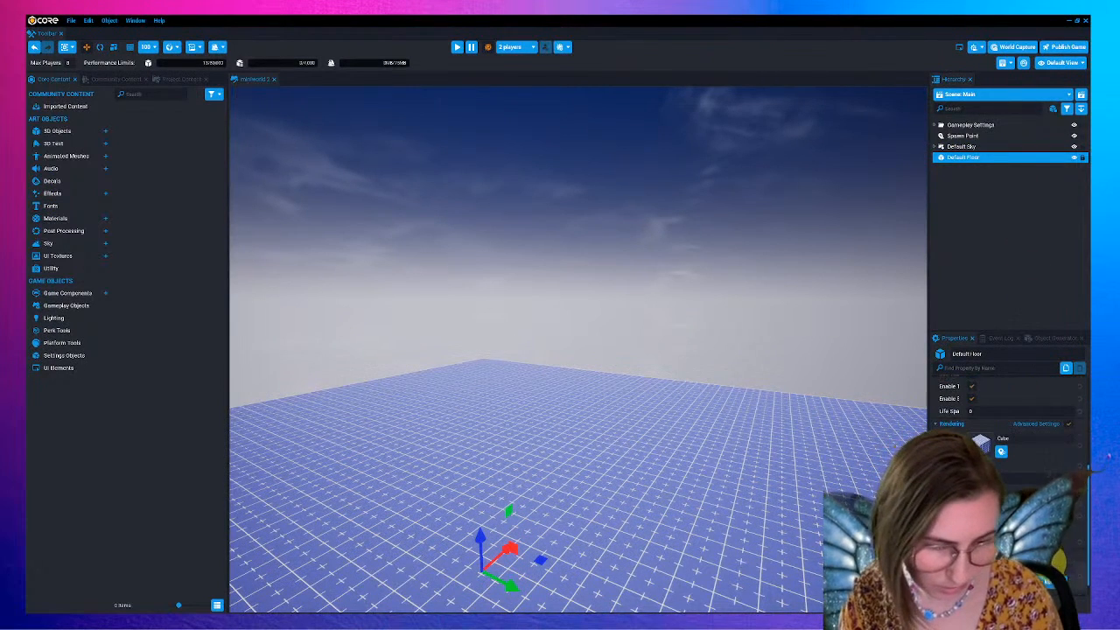
double_click(979, 551)
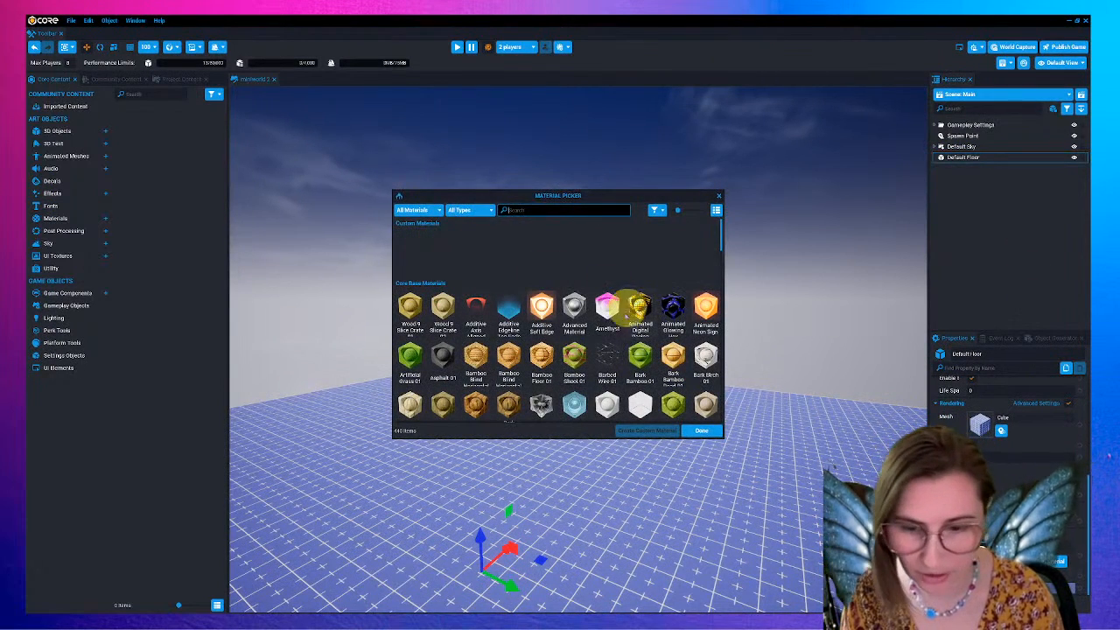
left_click(577, 319)
left_click(702, 431)
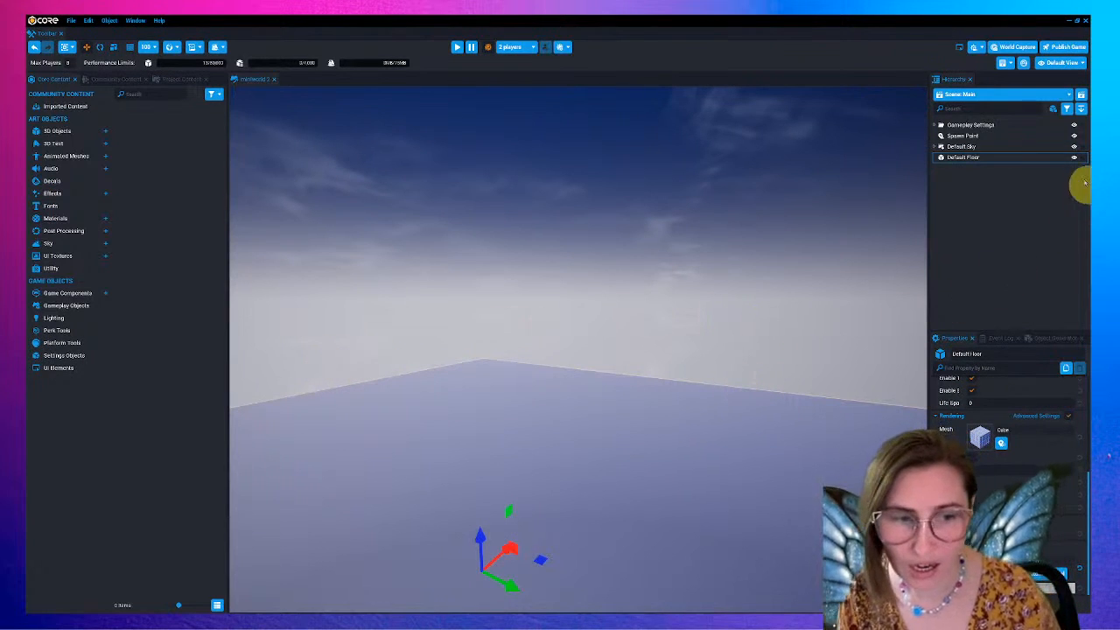
- Set the horizon color of the Sky Dome in the Default Sky group to light pink
left_click(962, 146)
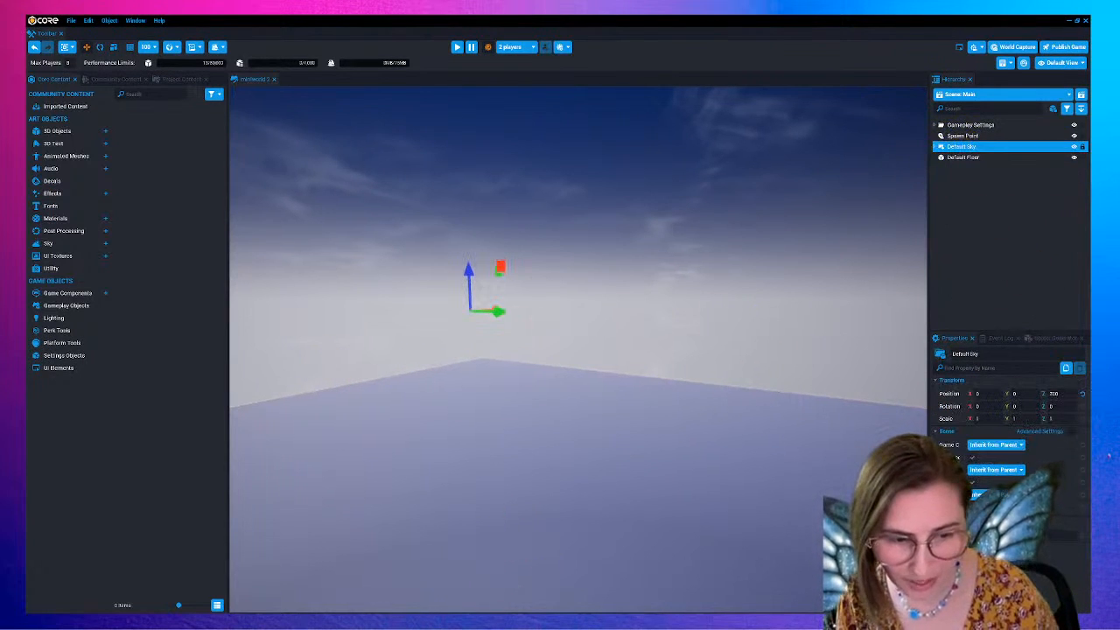
left_click(935, 147)
left_click(964, 157)
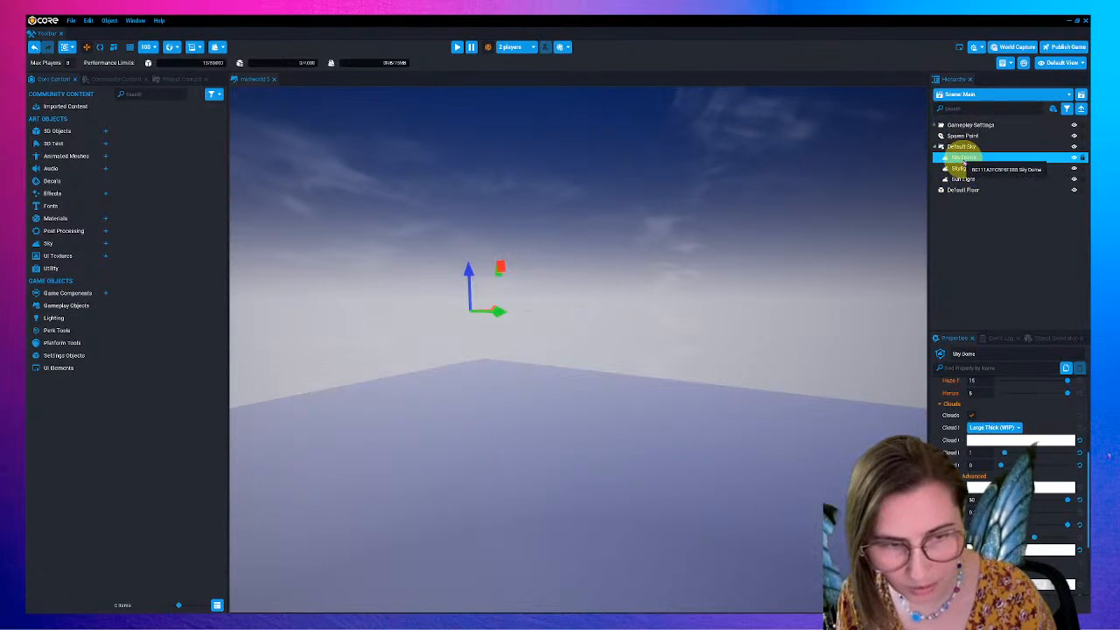
scroll(1006, 455, "up", 5)
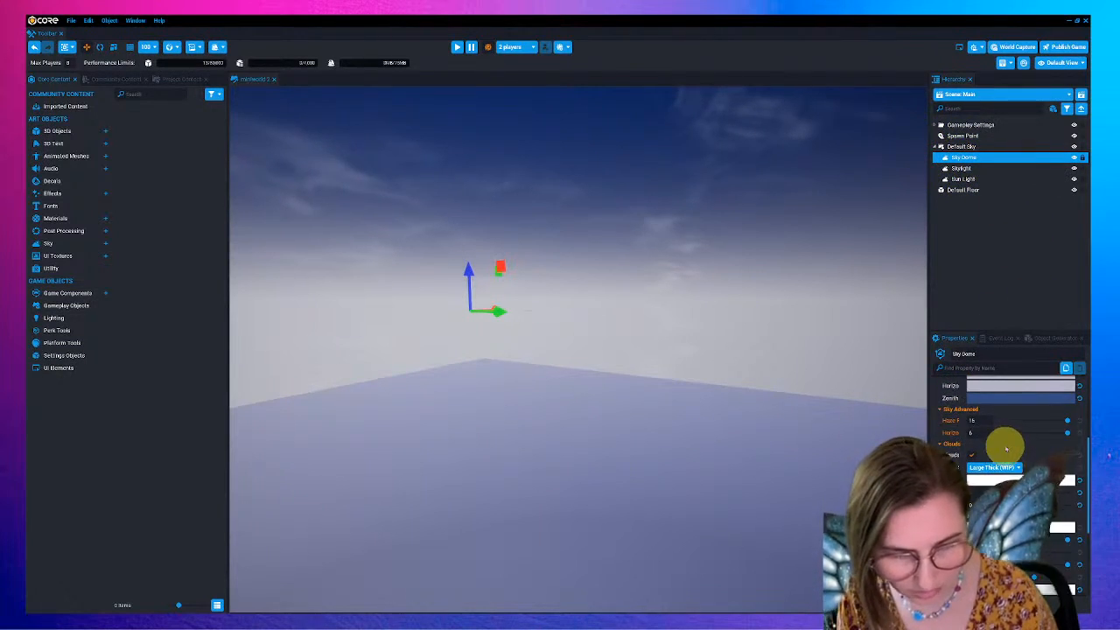
left_click(1002, 493)
left_click(928, 441)
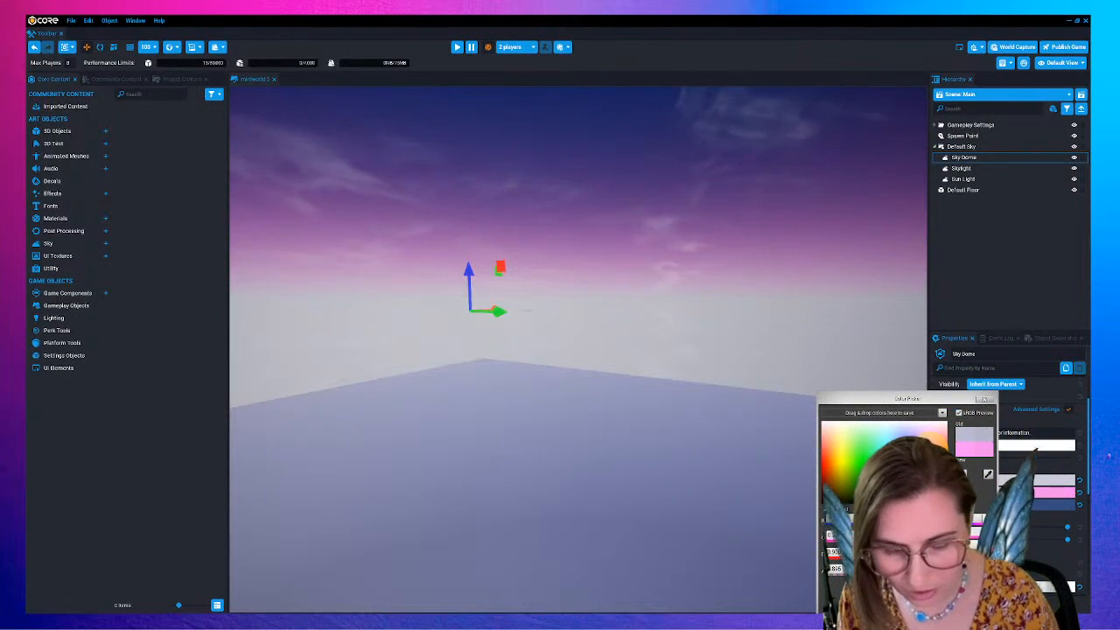
left_click(929, 603)
right_click_drag(753, 478, 704, 343)
right_click_drag(776, 343, 720, 382)
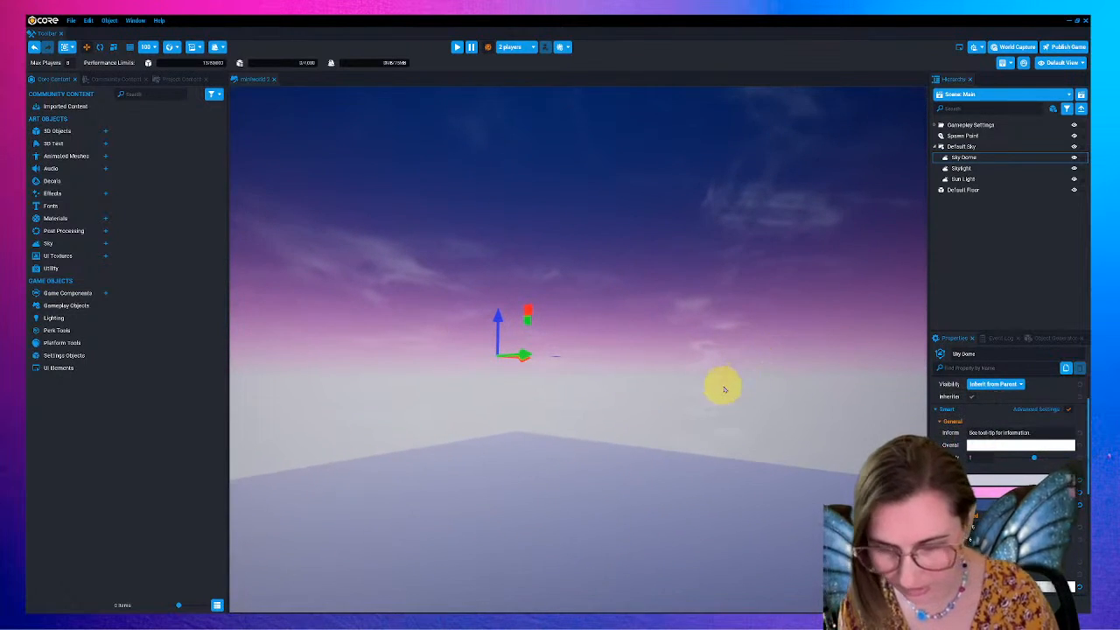
- Find the Star Dome in the sky content and add it to the Default Sky group
left_click(140, 94)
type("s")
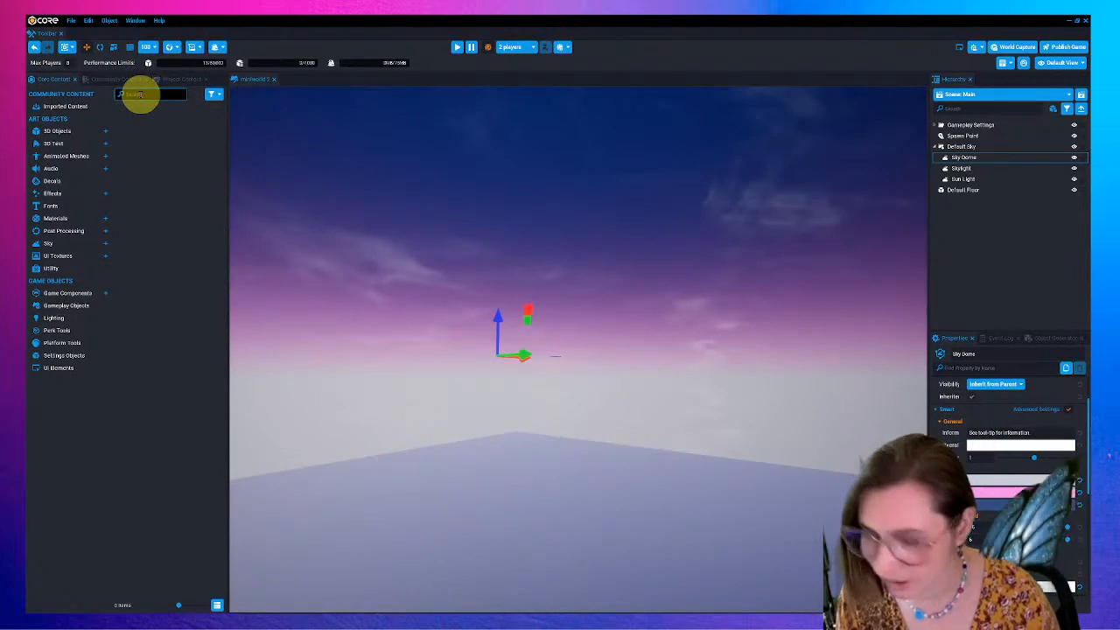
type("tar do")
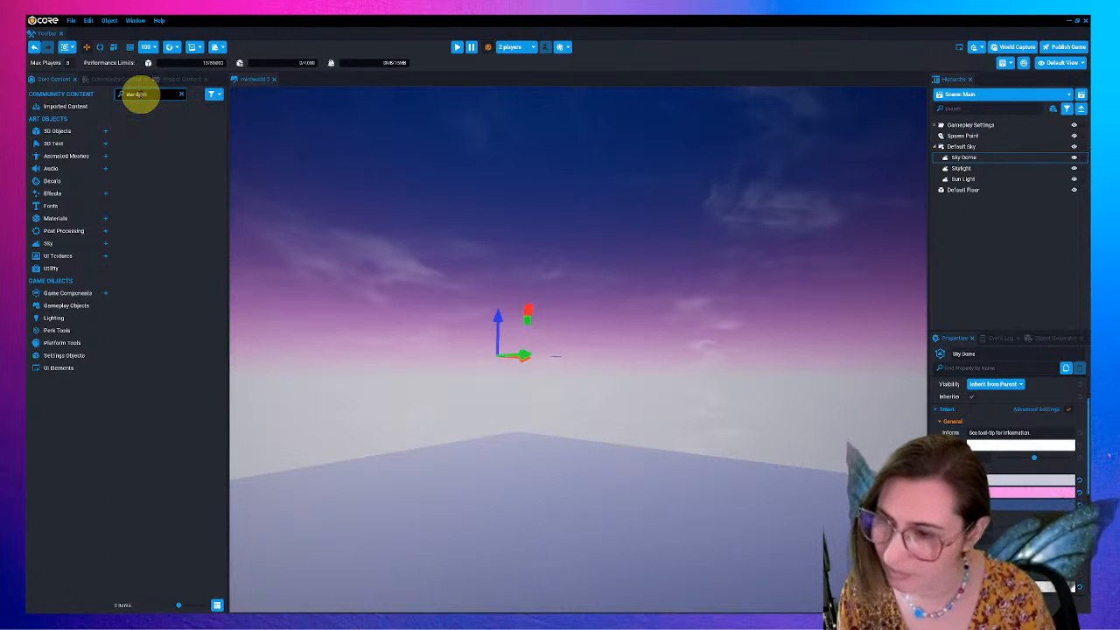
type("me")
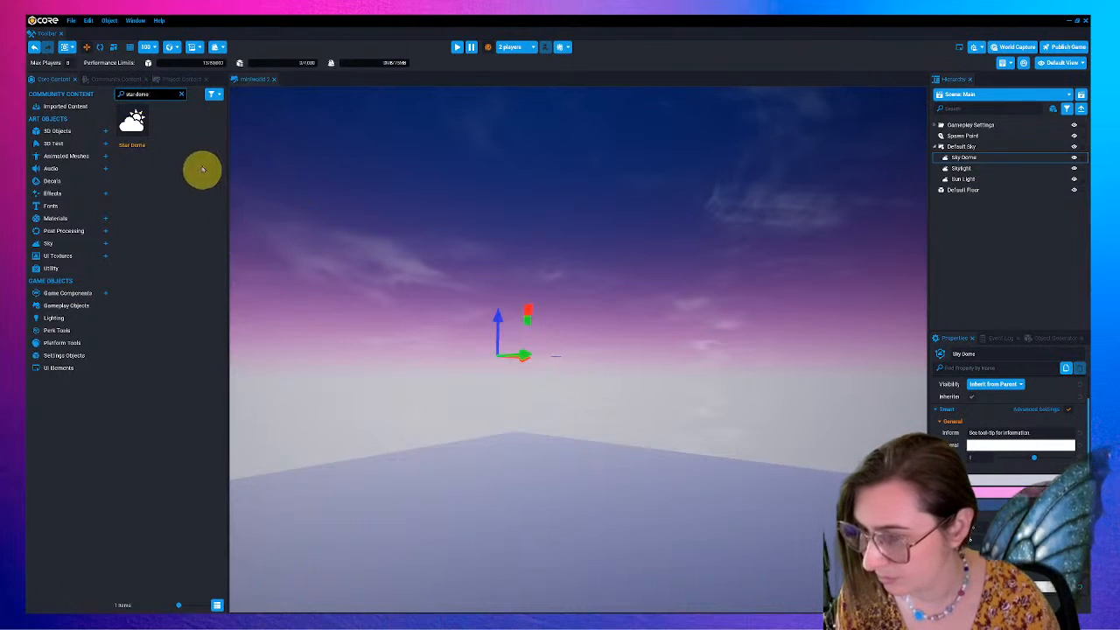
left_click(49, 245)
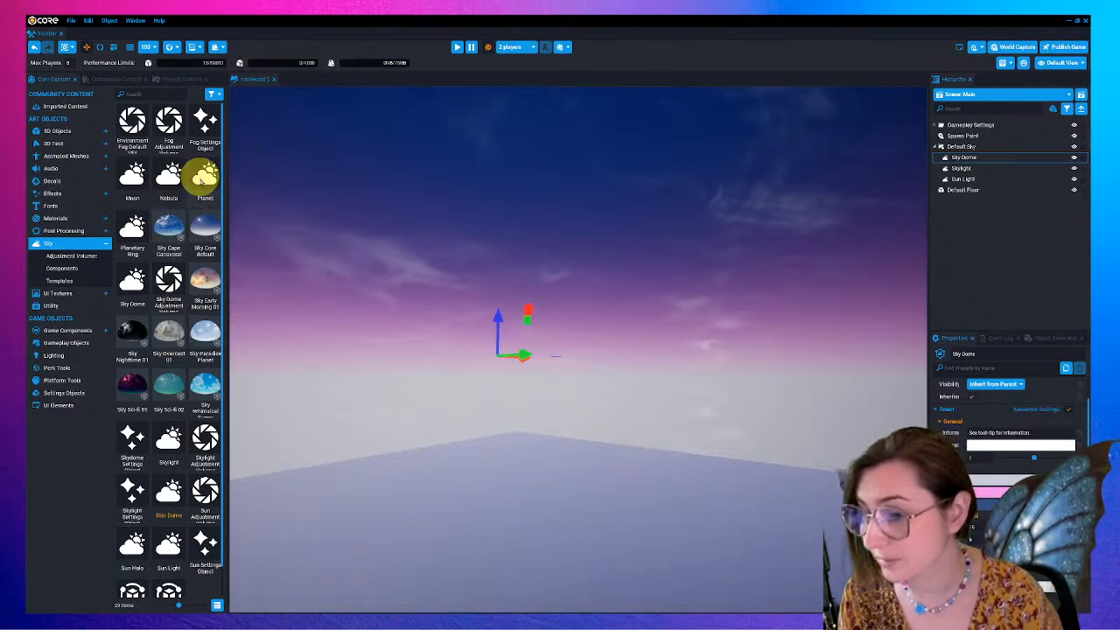
scroll(177, 198, "down", 1)
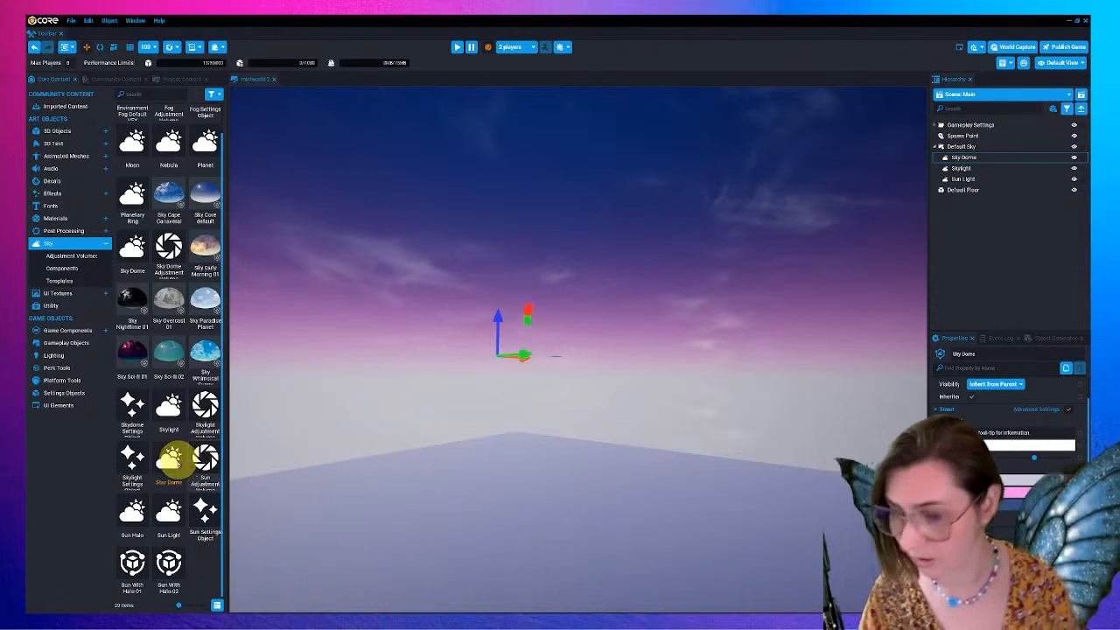
left_click_drag(168, 459, 966, 157)
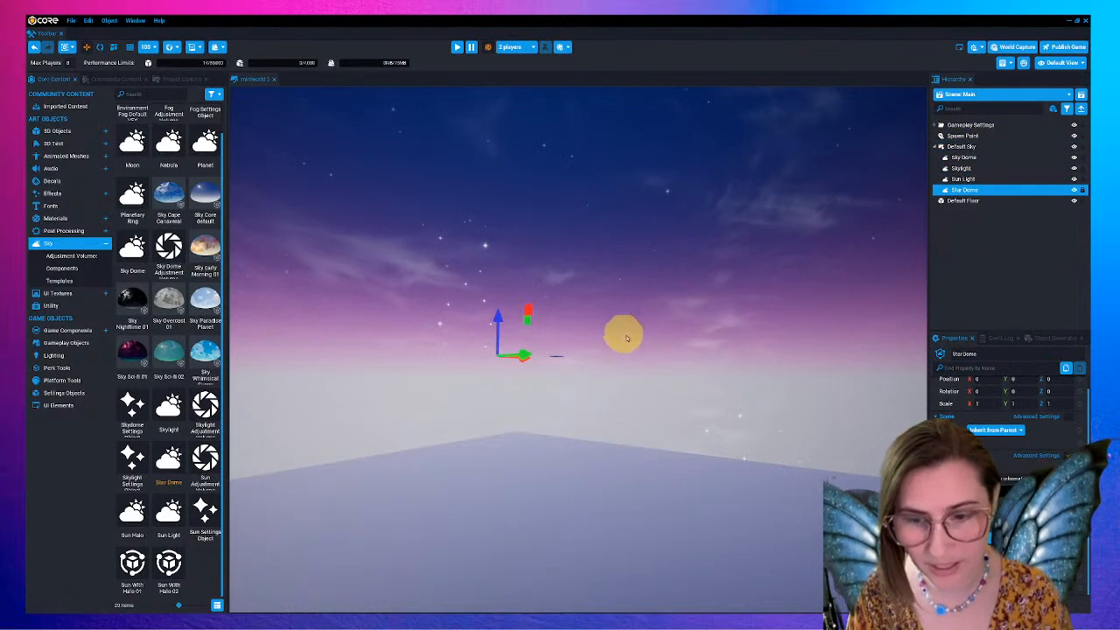
right_click_drag(677, 320, 927, 368)
right_click_drag(694, 390, 889, 402)
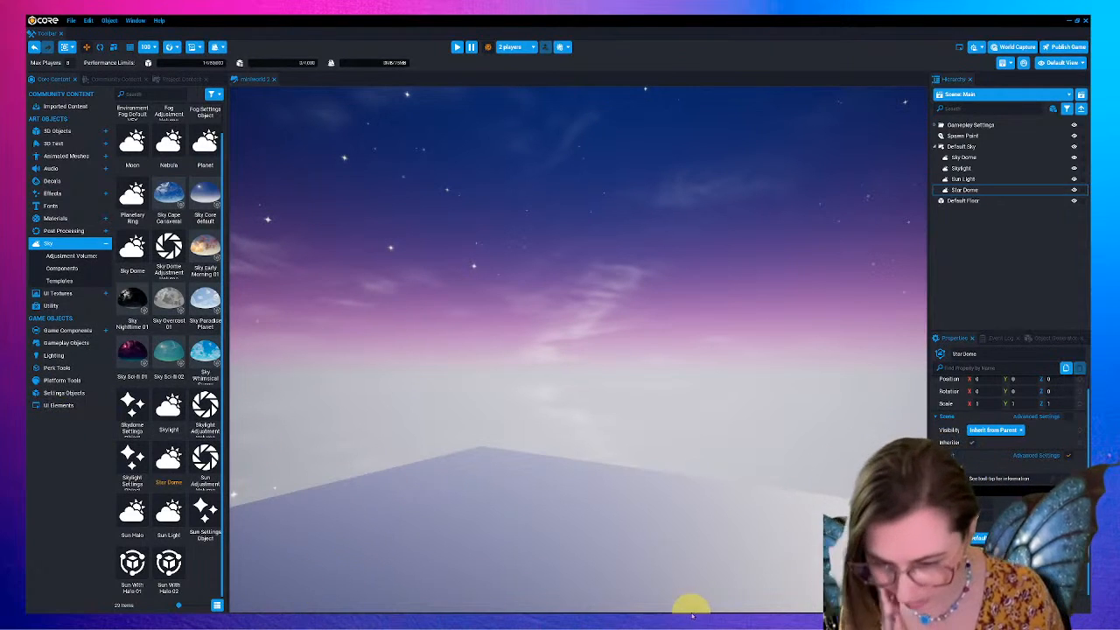
key("super")
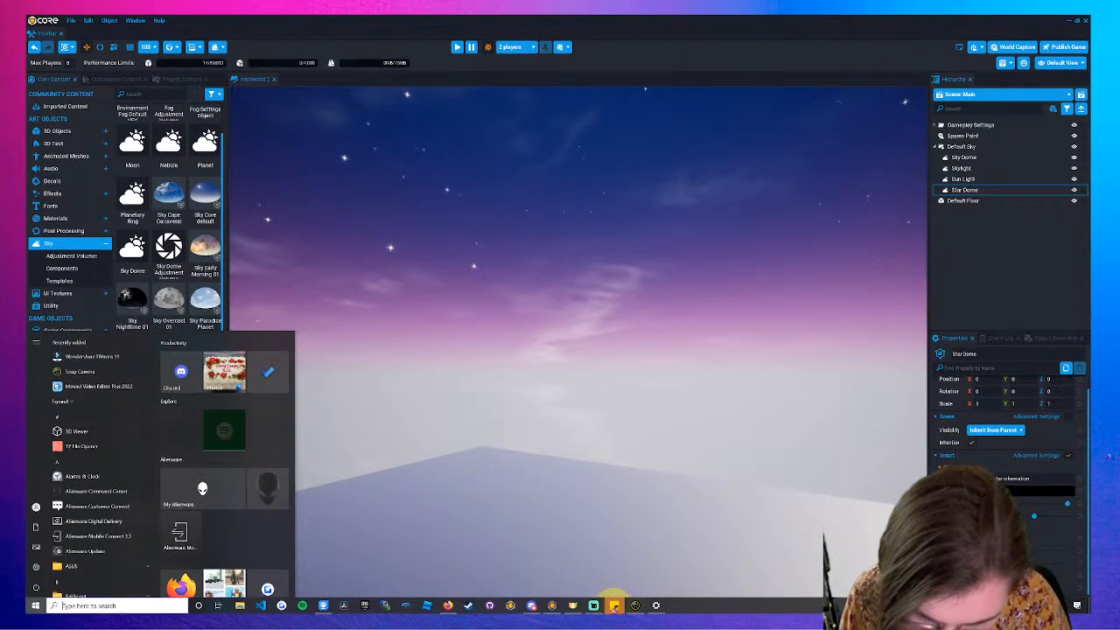
left_click(595, 607)
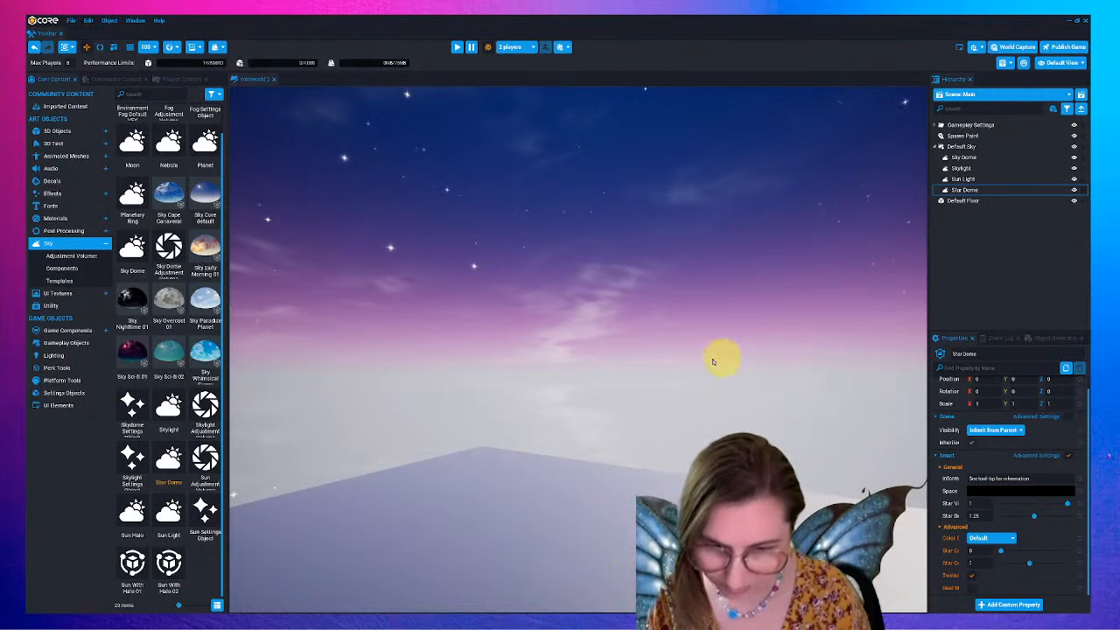
- Enable the Star Dome's real stars option and view the starry sky from another direction
left_click(971, 587)
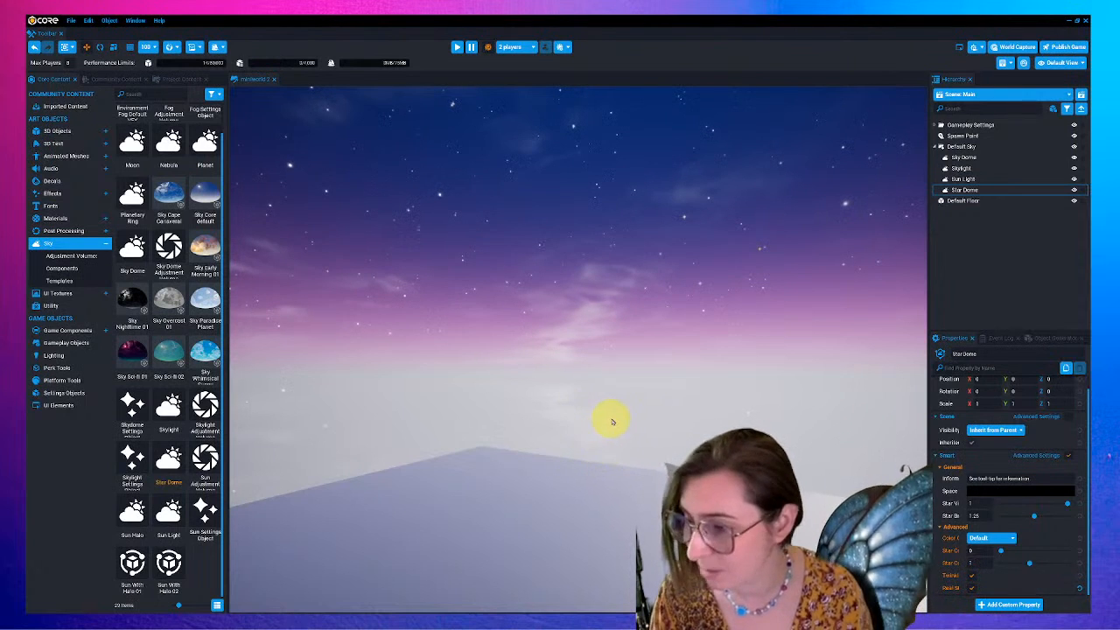
right_click_drag(609, 424, 833, 441)
right_click_drag(589, 426, 675, 428)
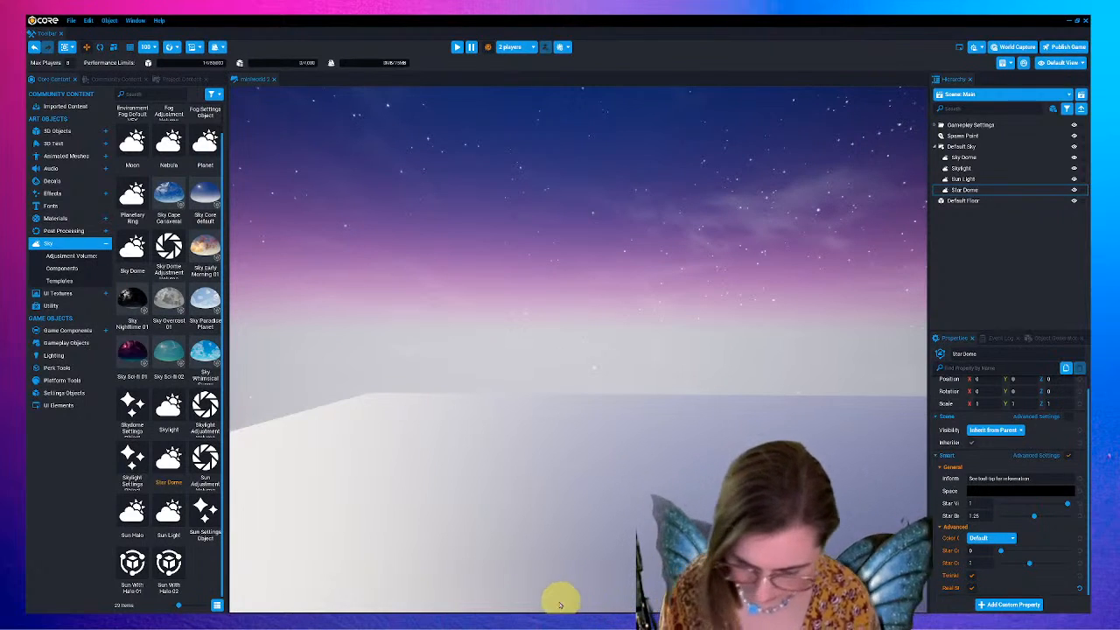
- Switch to the web browser and search the web for "mini world"
key("super")
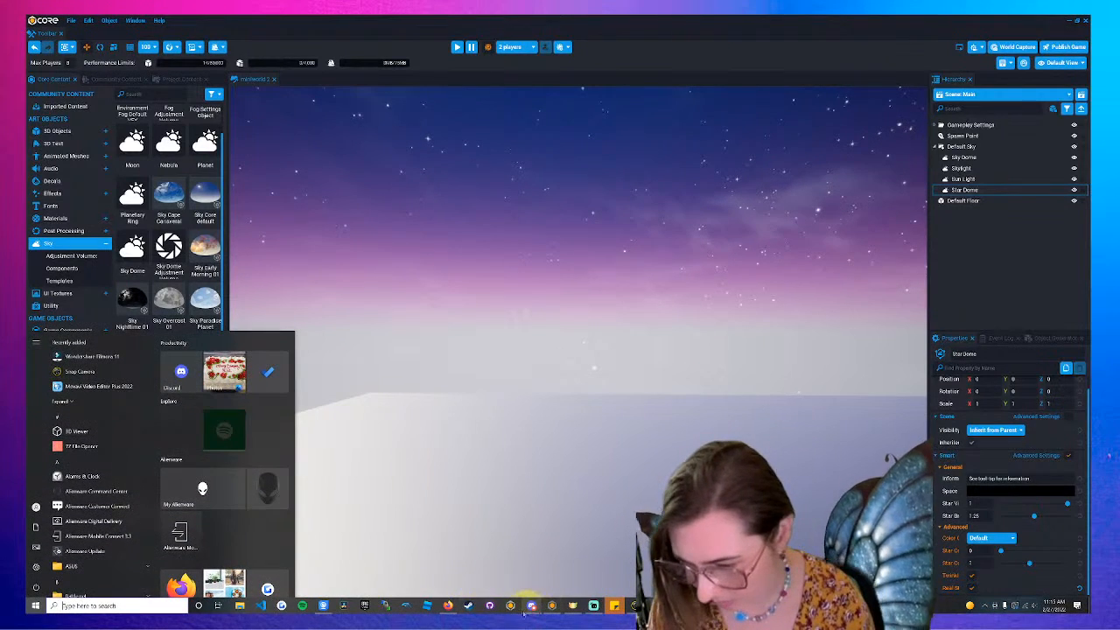
left_click(449, 612)
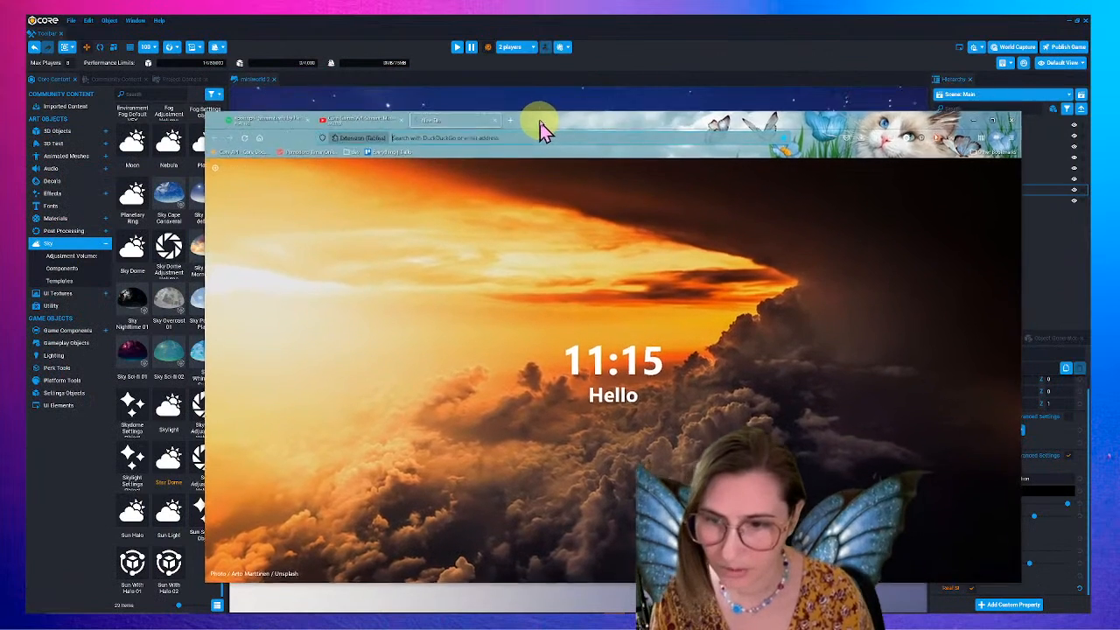
left_click(406, 132)
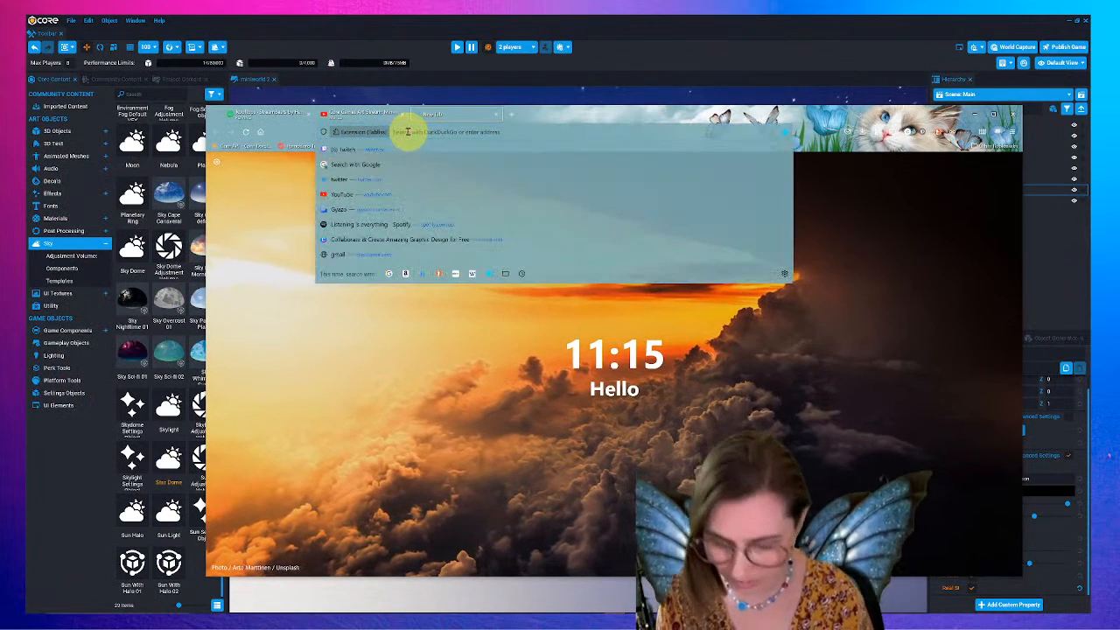
type("mini ")
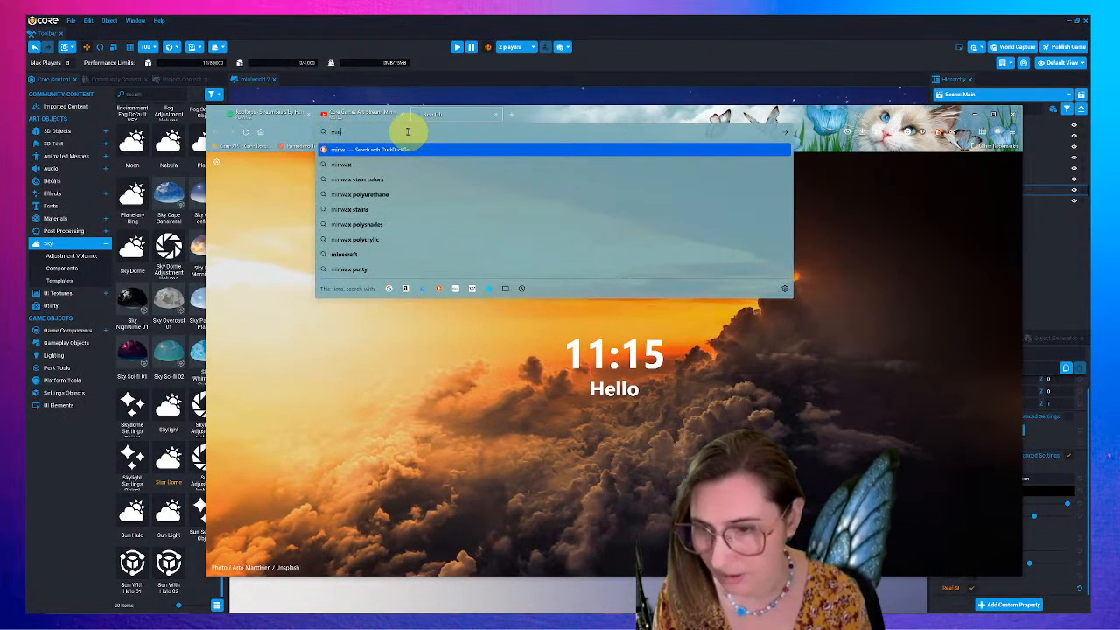
type("w")
key("BackSpace")
type("i")
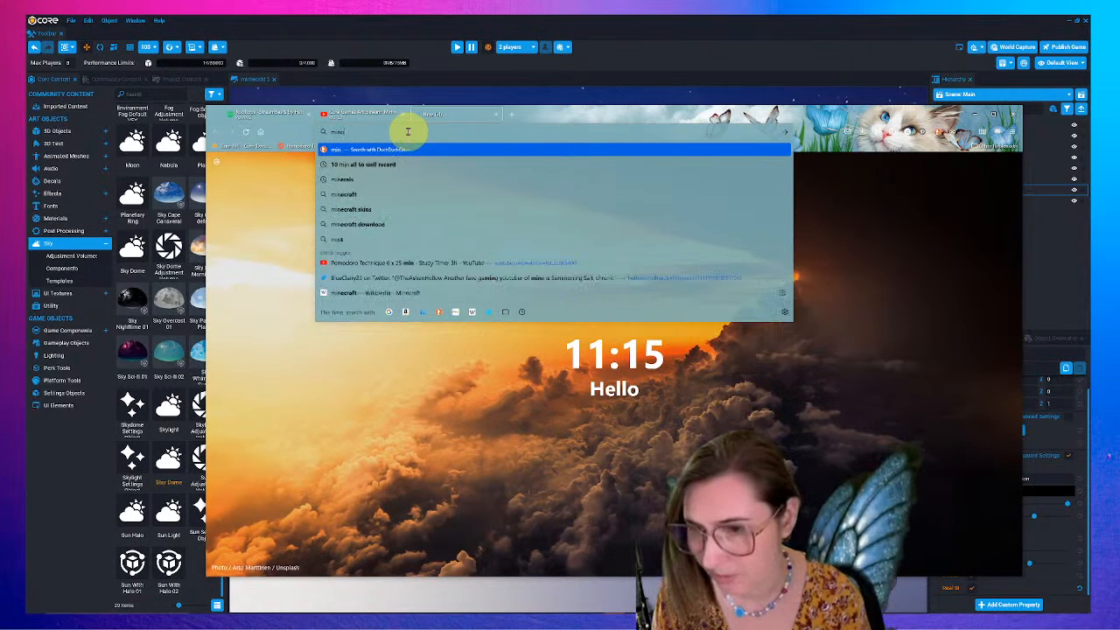
type(" world")
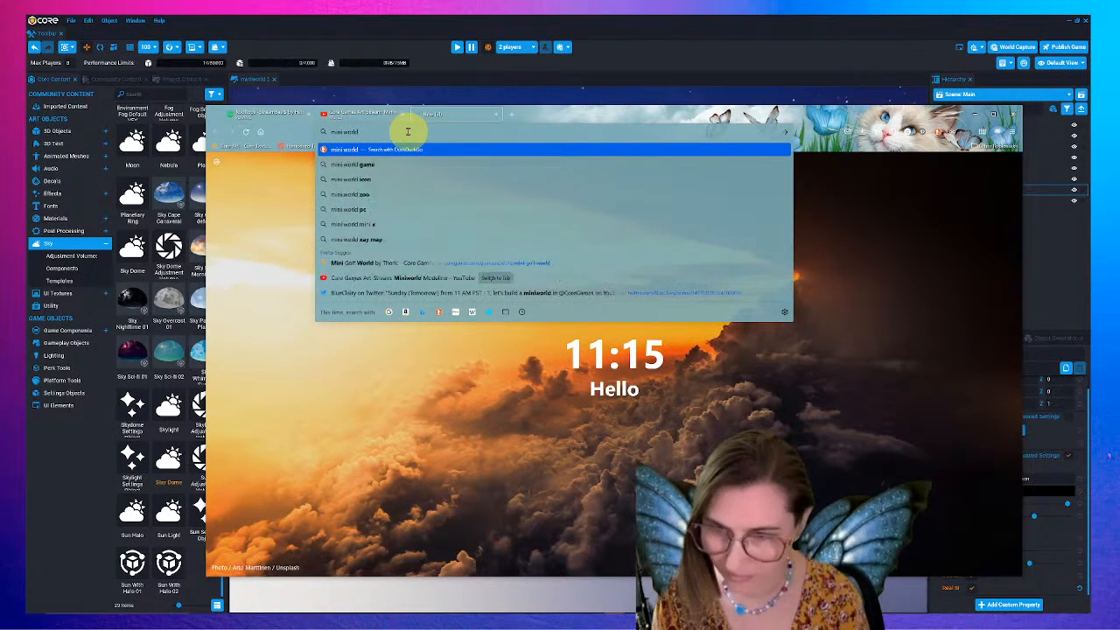
key("Return")
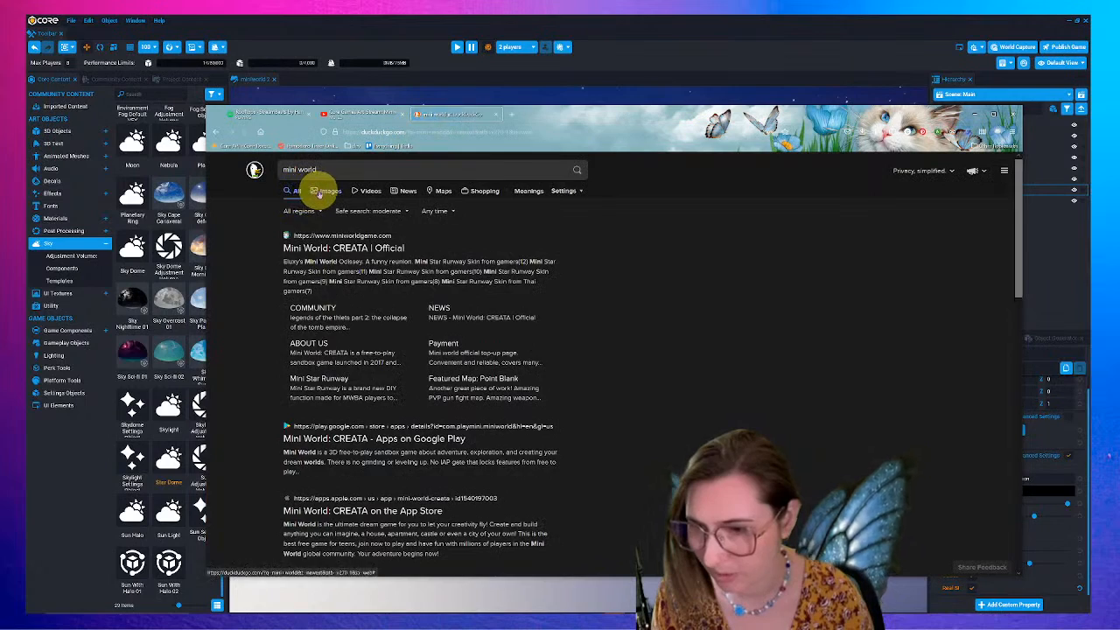
- Browse the image results for "mini world", and search images for "miniworld" instead
left_click(318, 190)
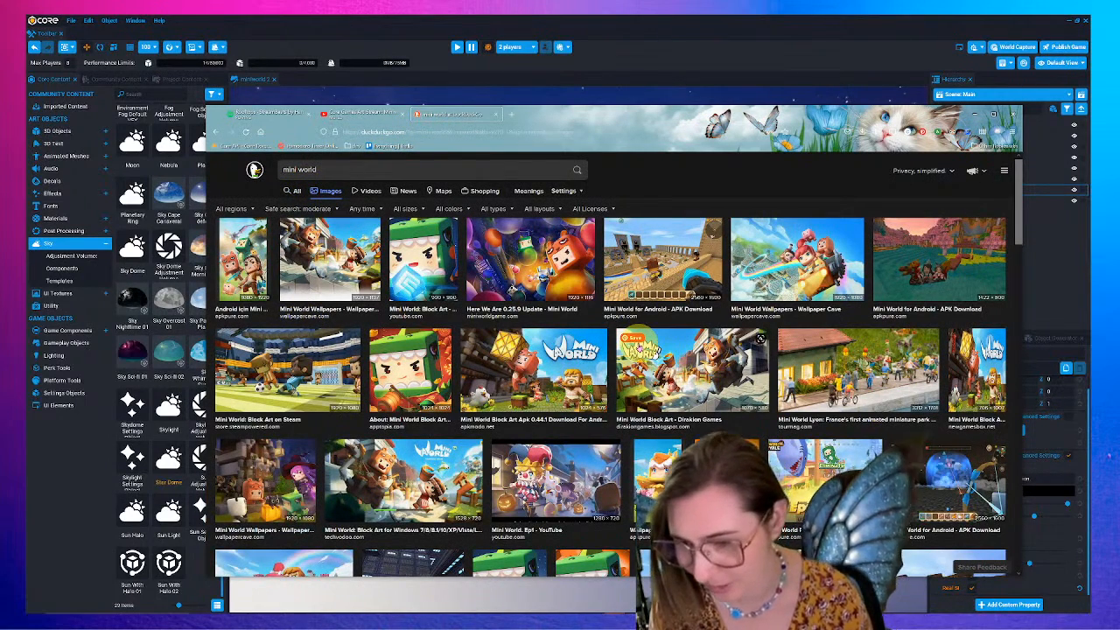
scroll(633, 345, "down", 4)
scroll(640, 347, "up", 5)
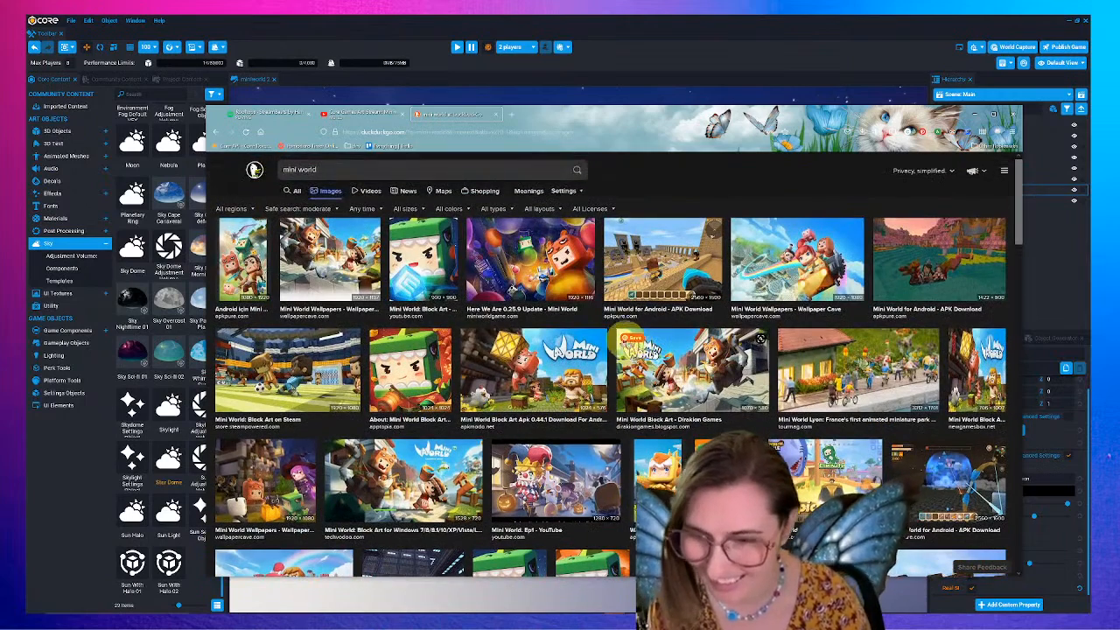
left_click(325, 169)
type("miniworld")
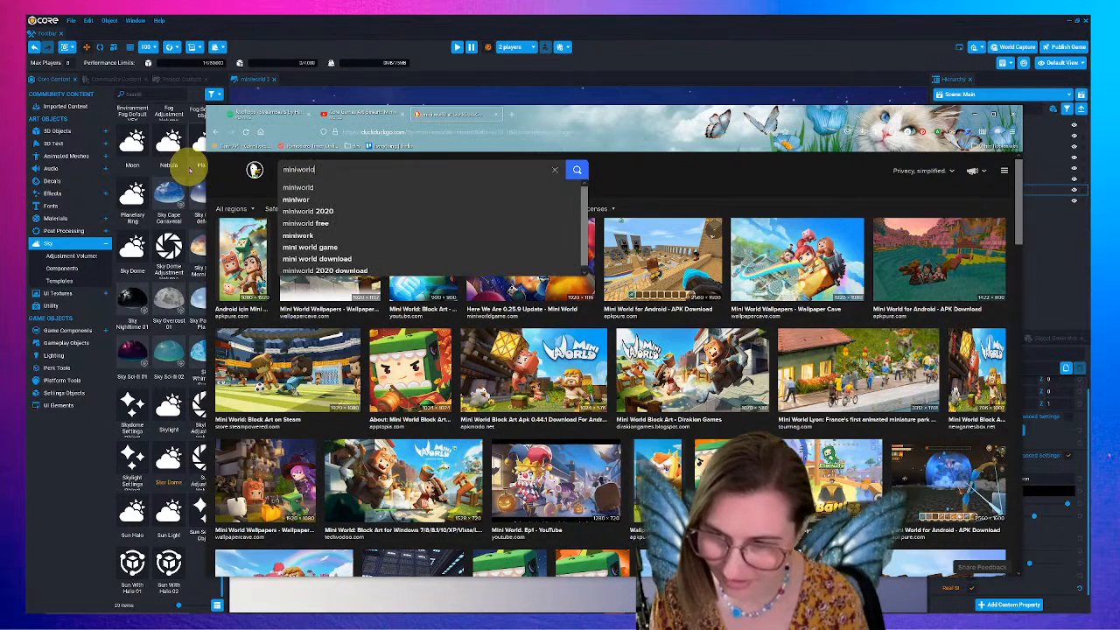
key("Return")
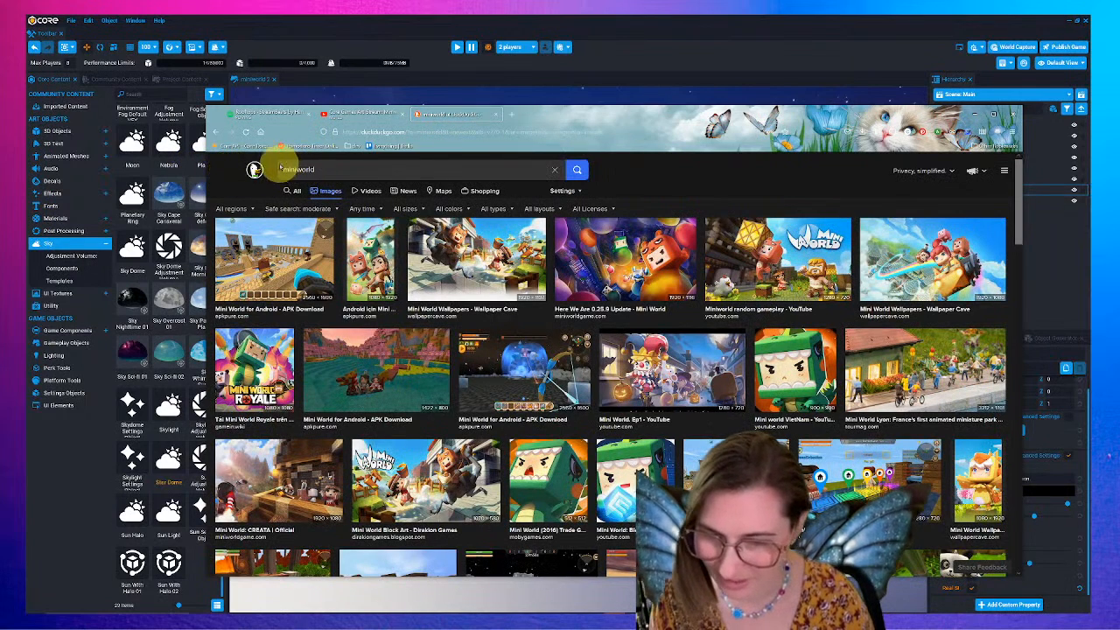
- Search images for "tiny world" and move the browser window out of the way of Core
left_click(281, 168)
type("tiny world")
key("Return")
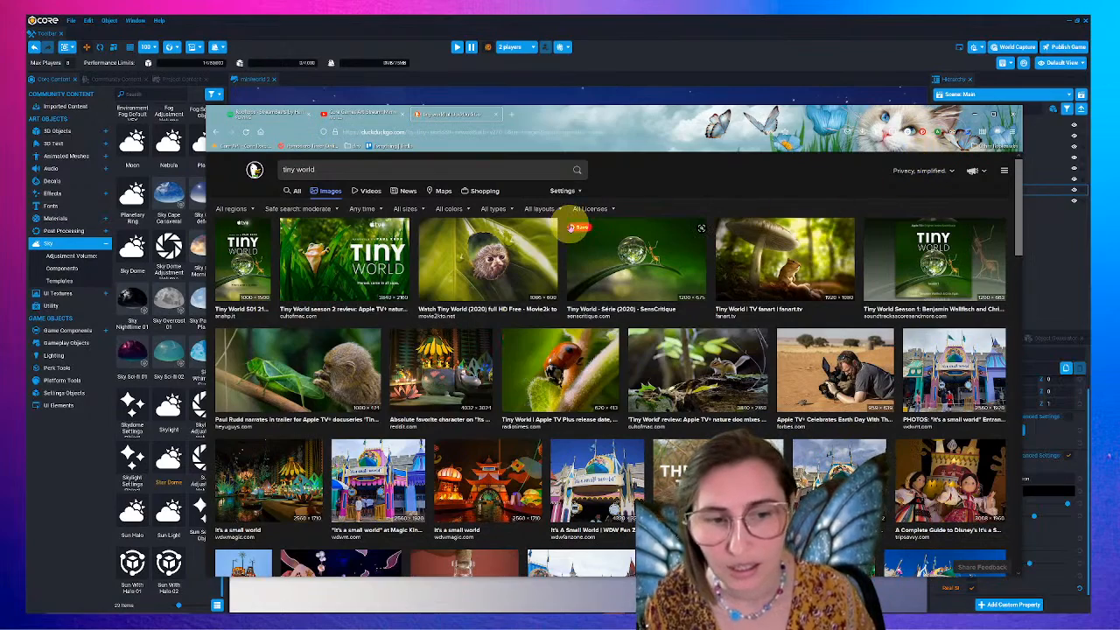
left_click_drag(927, 114, 24, 175)
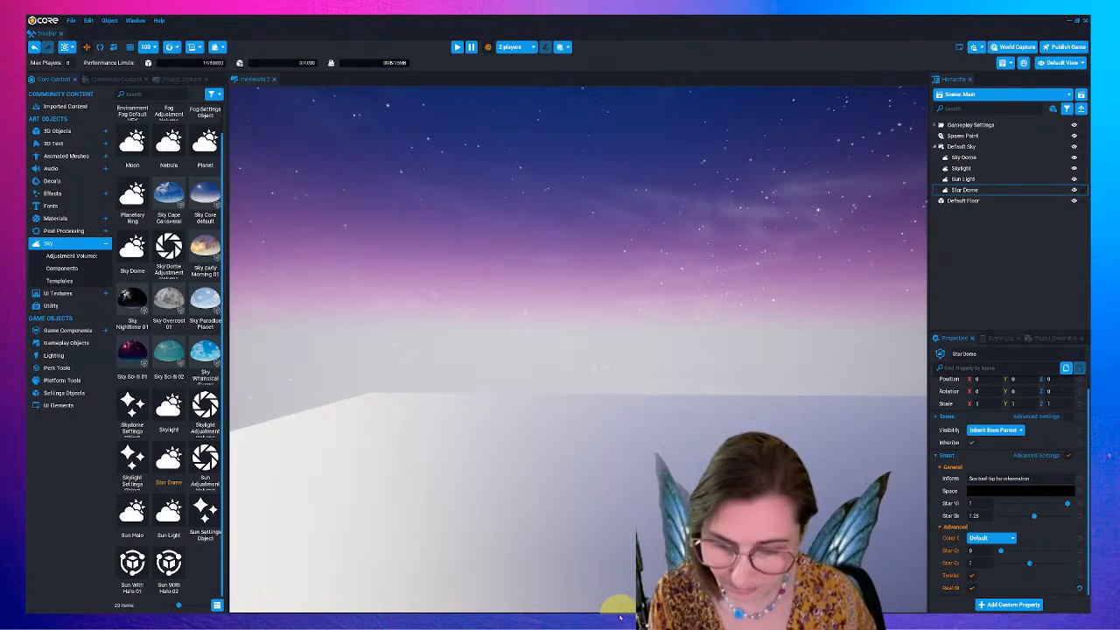
- Bring the browser window with the "tiny world" image results back over the Core editor
key("super")
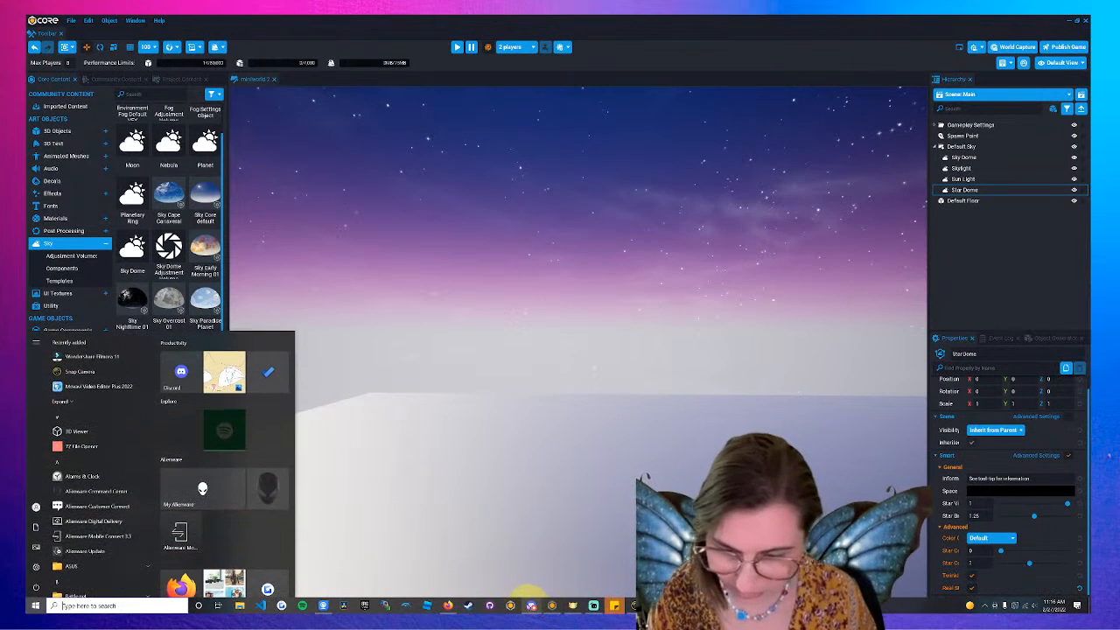
left_click(450, 607)
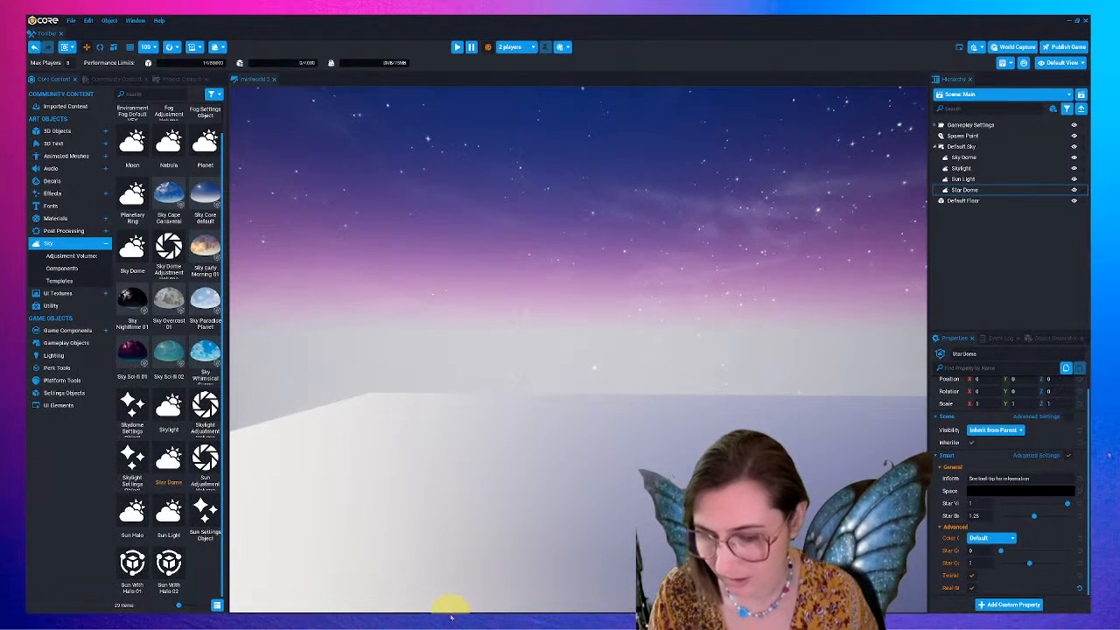
key("super")
key("super")
key("super")
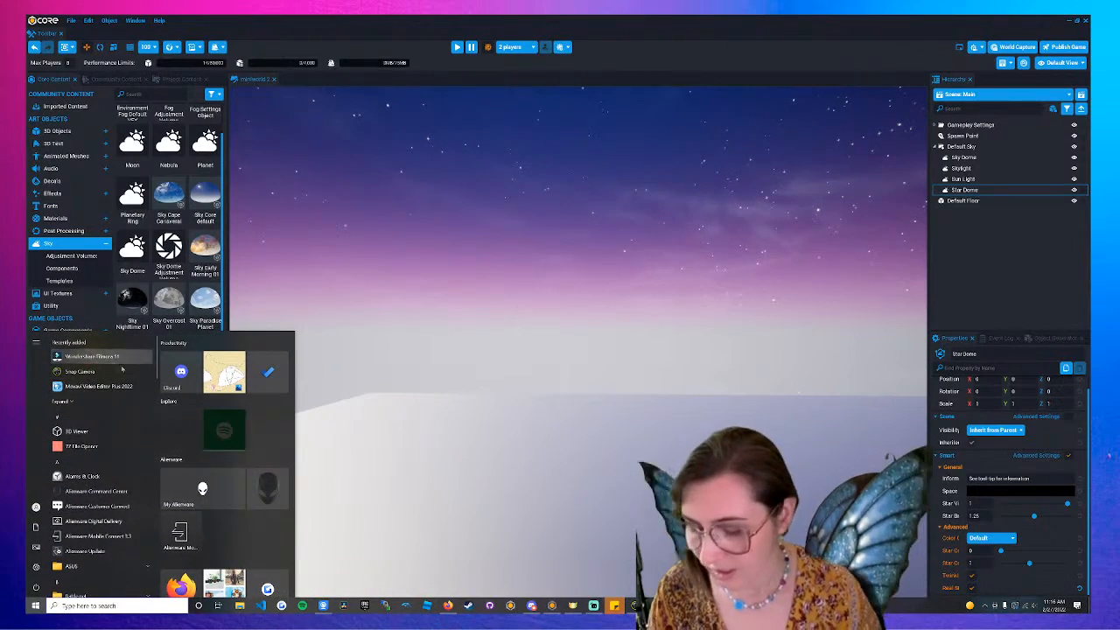
left_click_drag(28, 77, 592, 106)
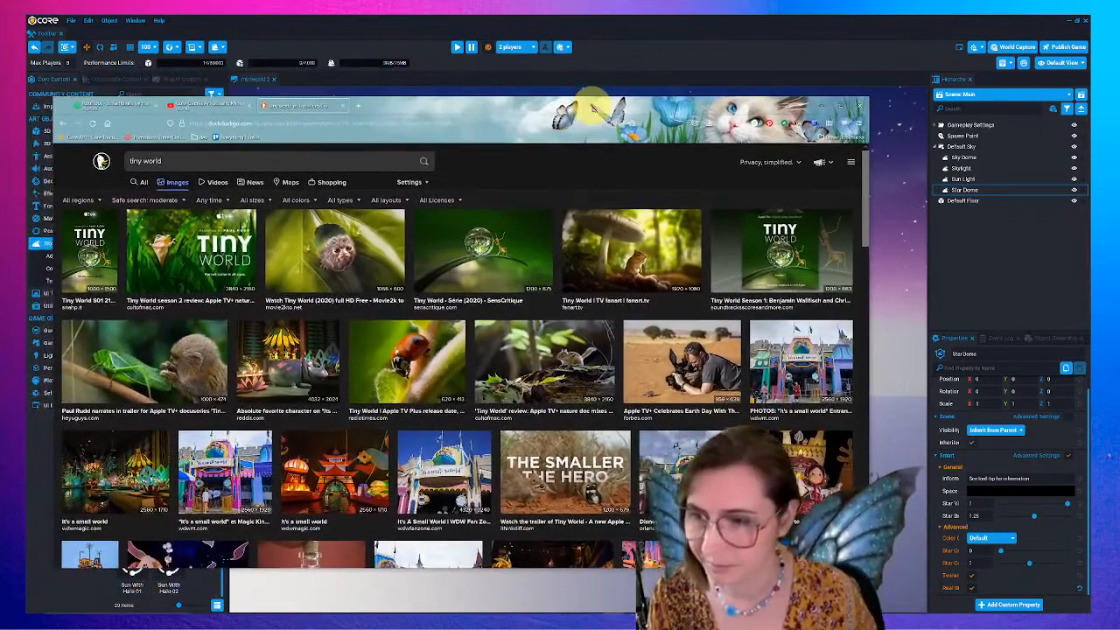
- Search the web for "wheel decide" and open the Wheel Decide website
left_click(308, 123)
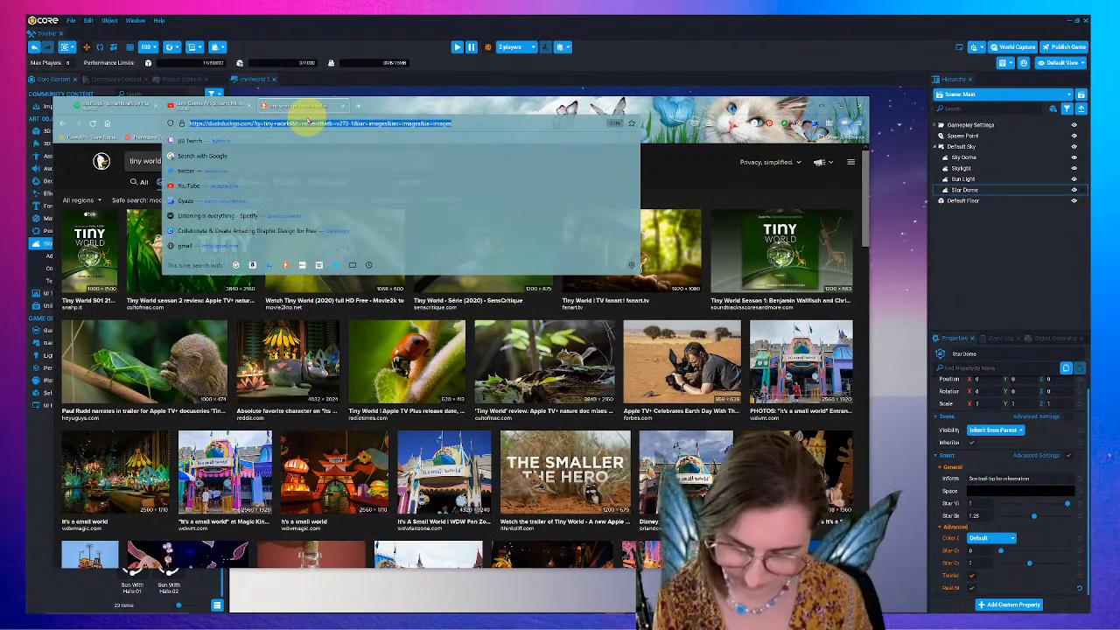
type("wheel decide")
key("Return")
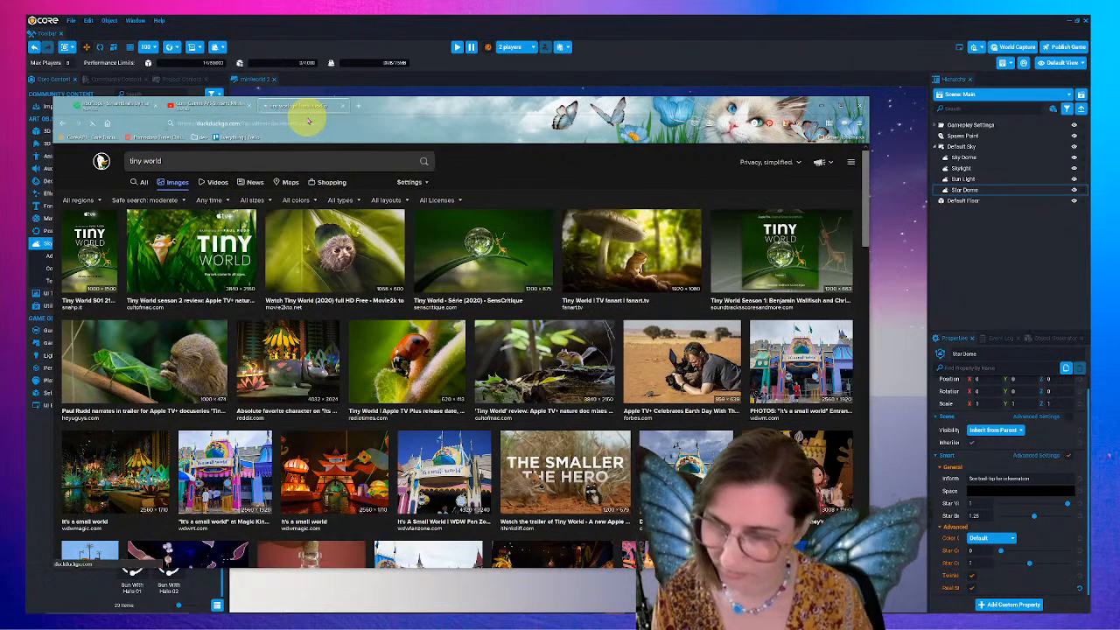
left_click(160, 239)
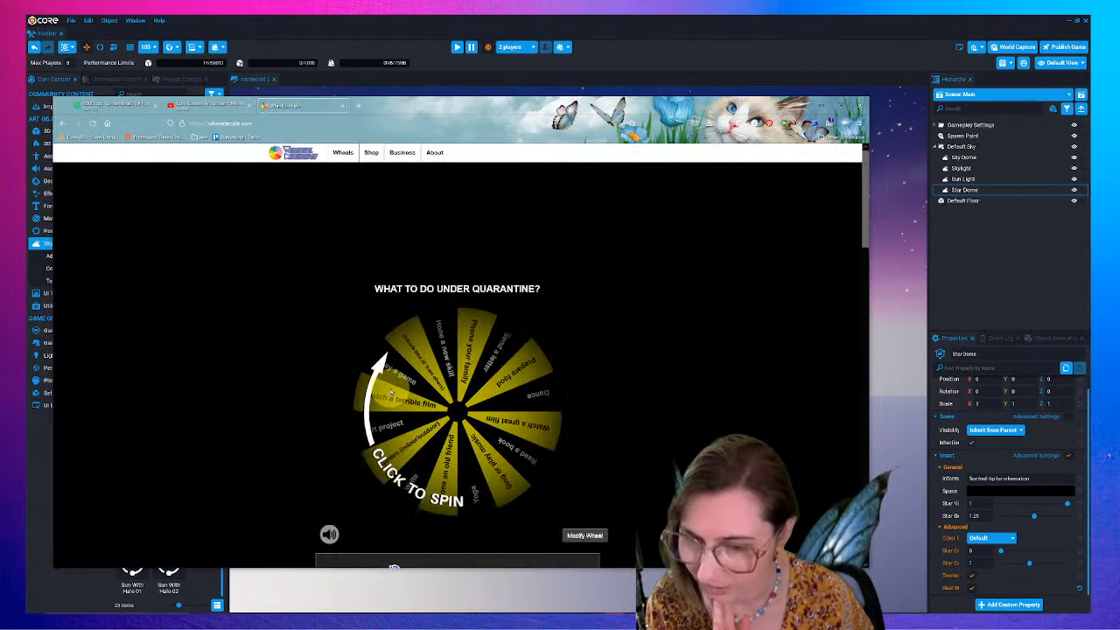
- Enter "spooky" and "Underwater" as the first two choices in the Wheel Builder
left_click_drag(445, 117, 475, 121)
scroll(487, 450, "down", 5)
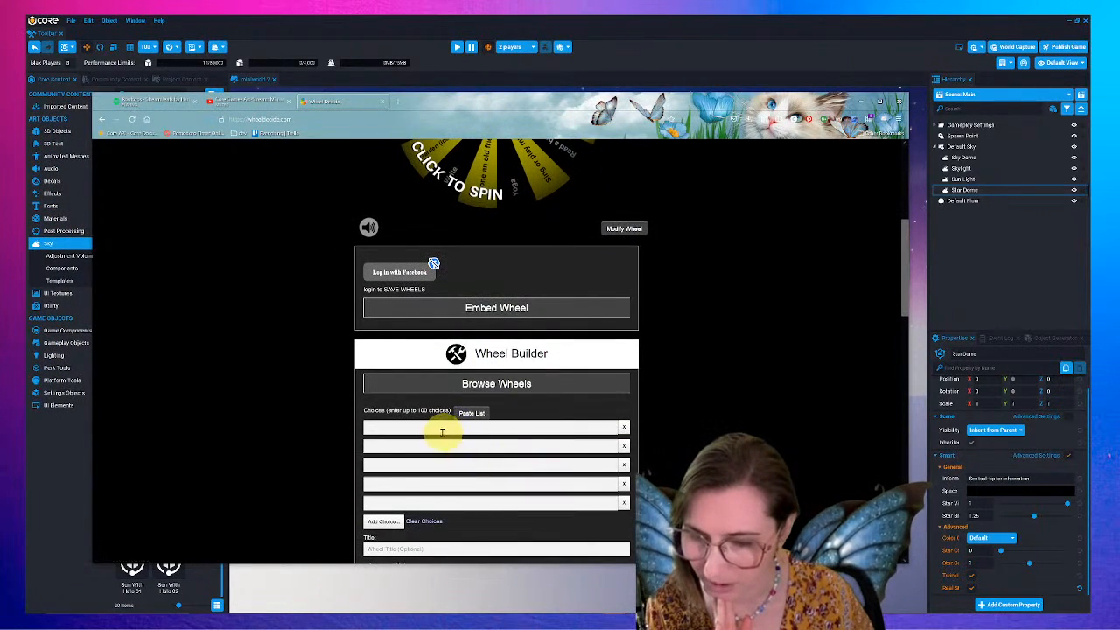
left_click(430, 427)
left_click(427, 428)
type("spooky")
left_click(410, 445)
type("und")
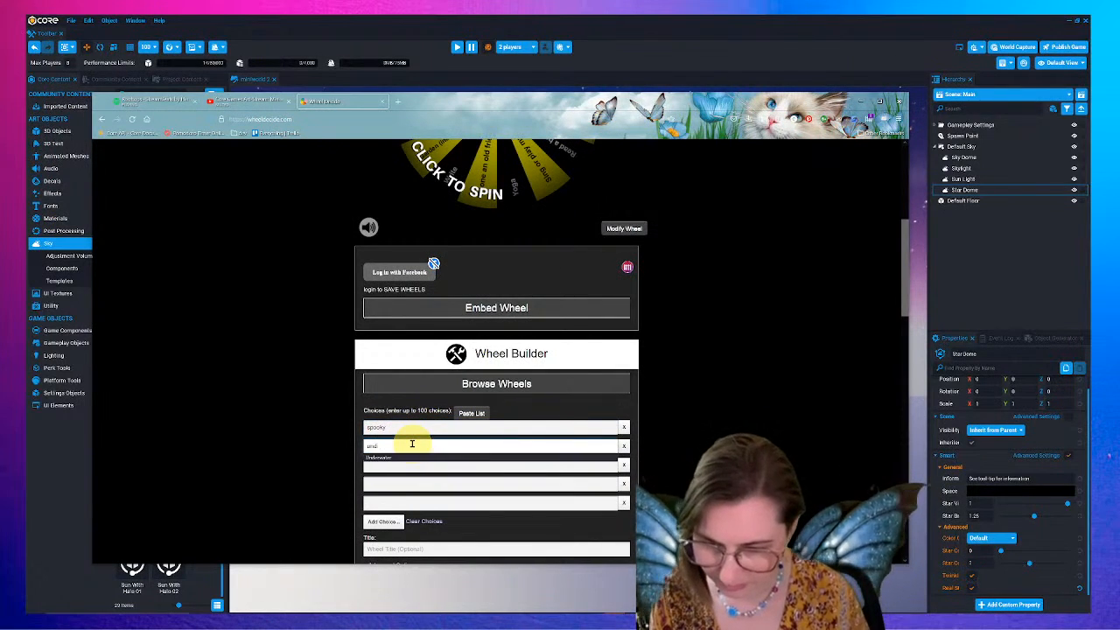
type("erwater")
- Enter "space" and "garden" as the third and fourth choices in the Wheel Builder
left_click(404, 457)
left_click(401, 463)
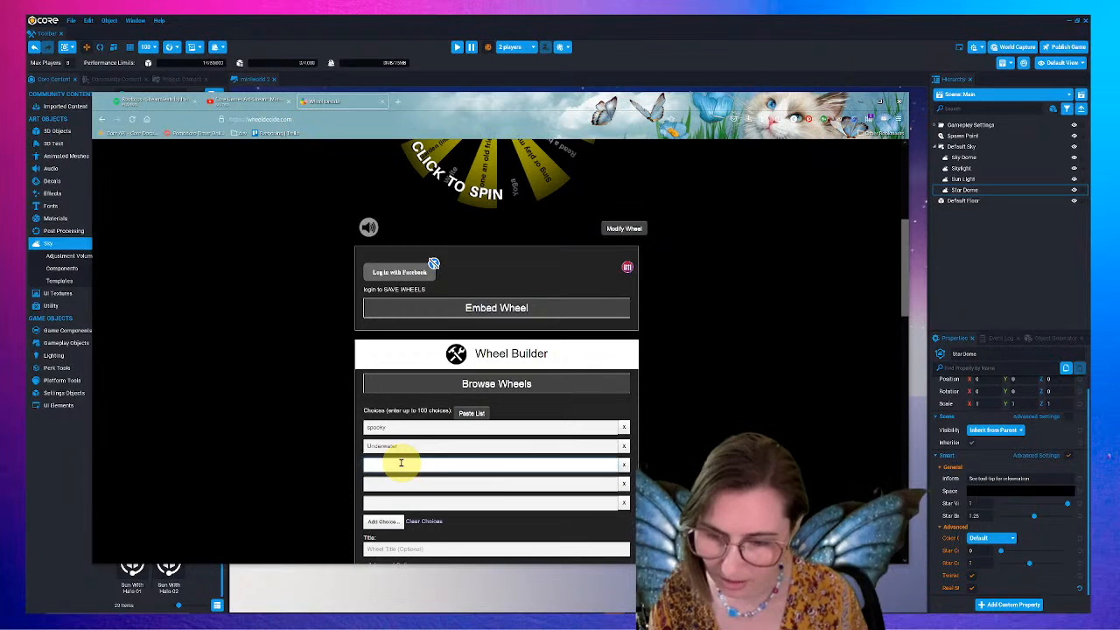
type("space")
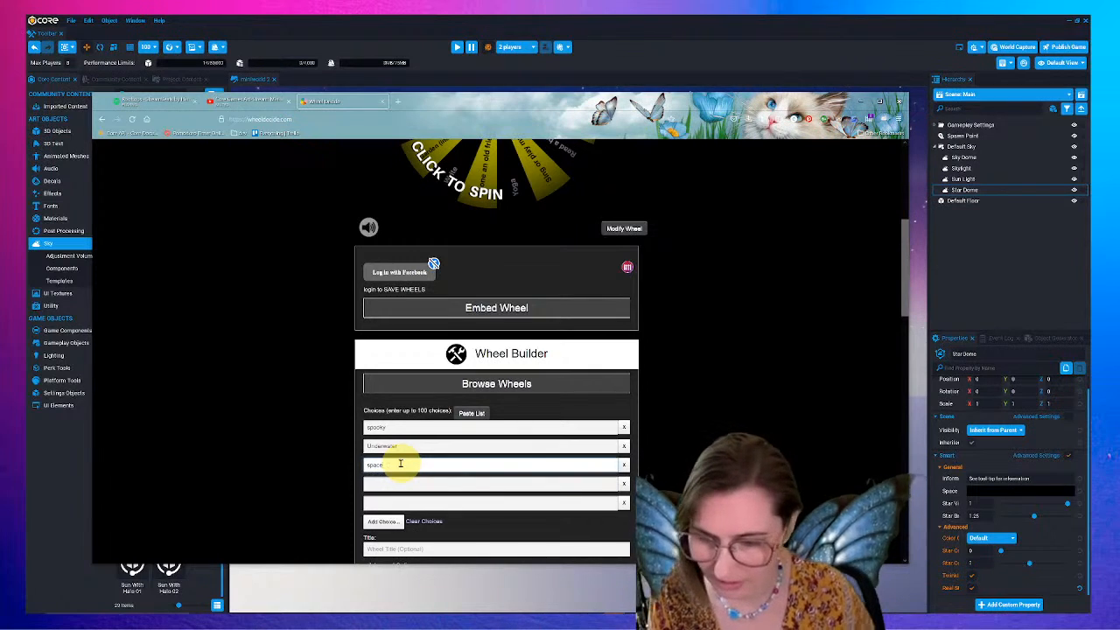
left_click(389, 482)
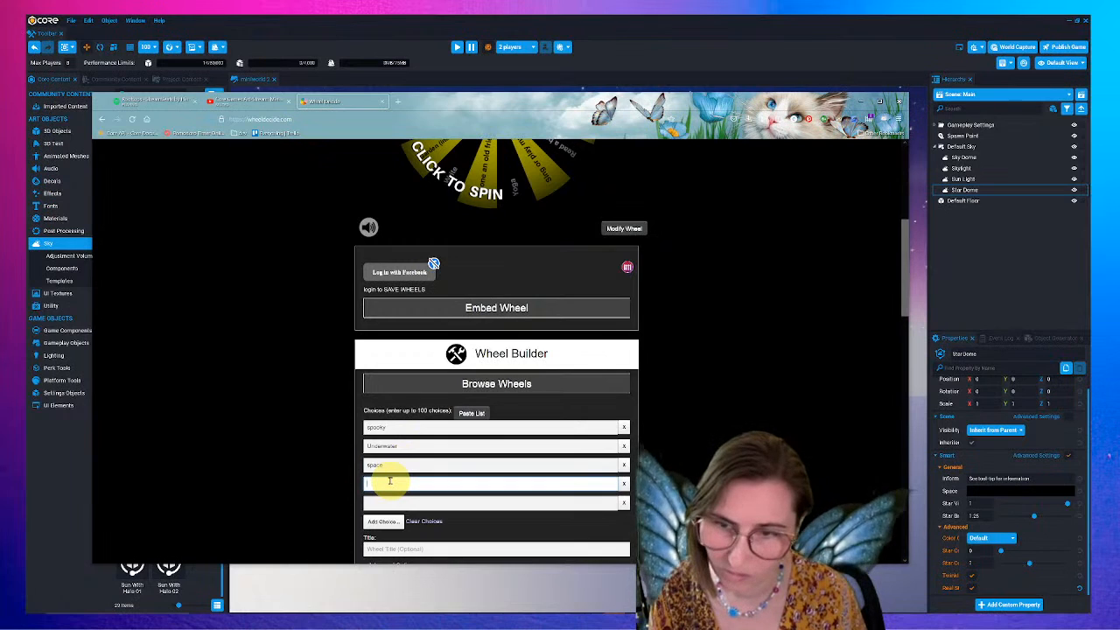
type("garden")
- Leave the fifth choice empty and apply the wheel changes
left_click(395, 506)
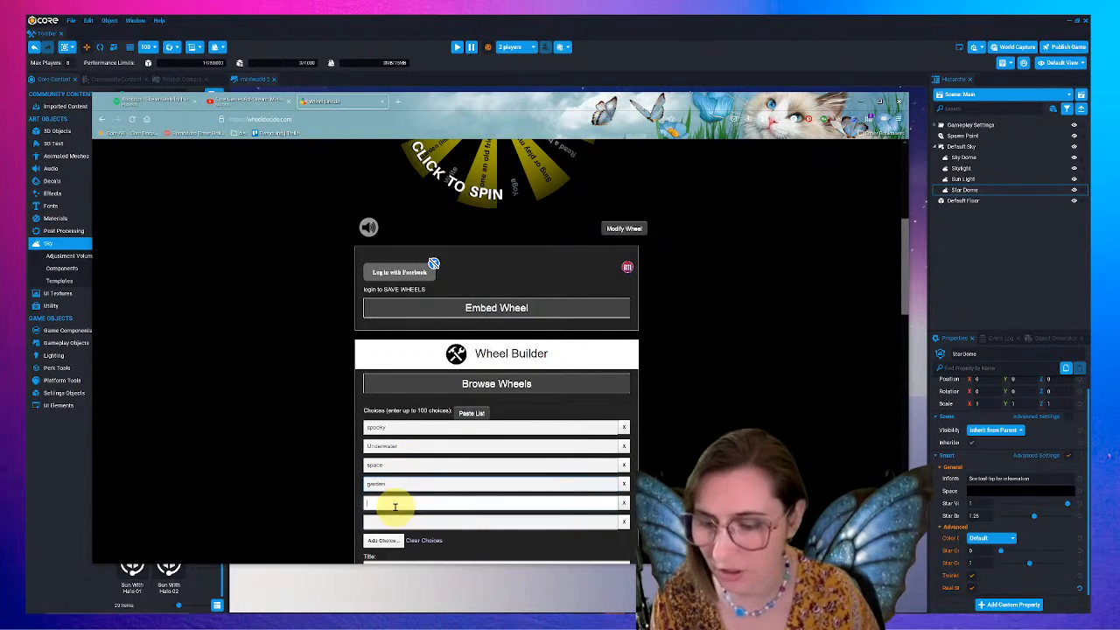
left_click(403, 505)
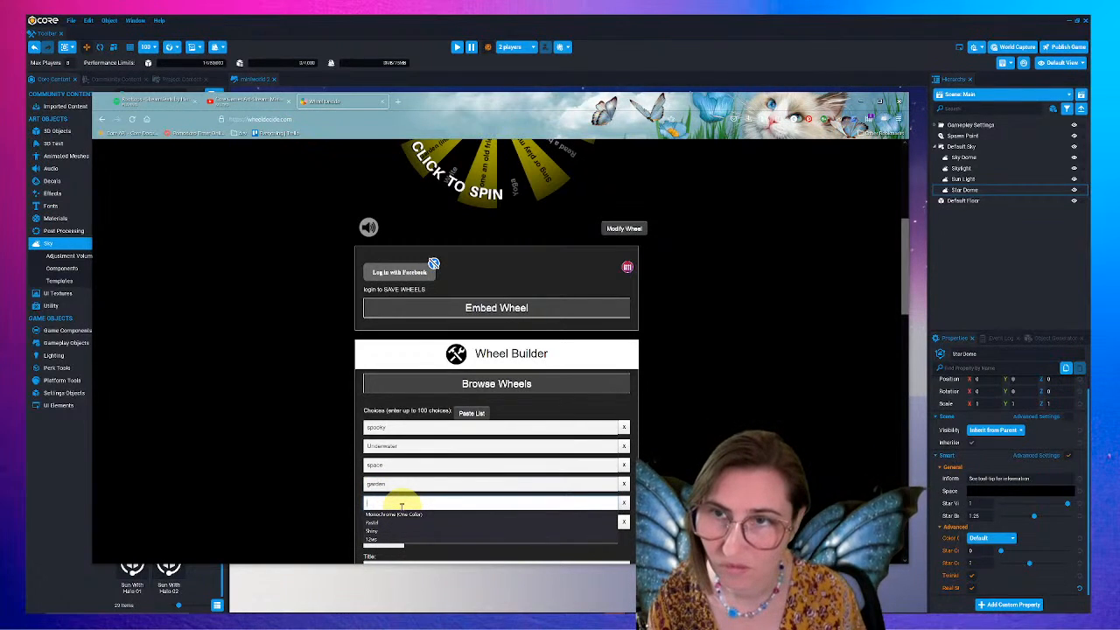
left_click(356, 386)
scroll(493, 459, "down", 3)
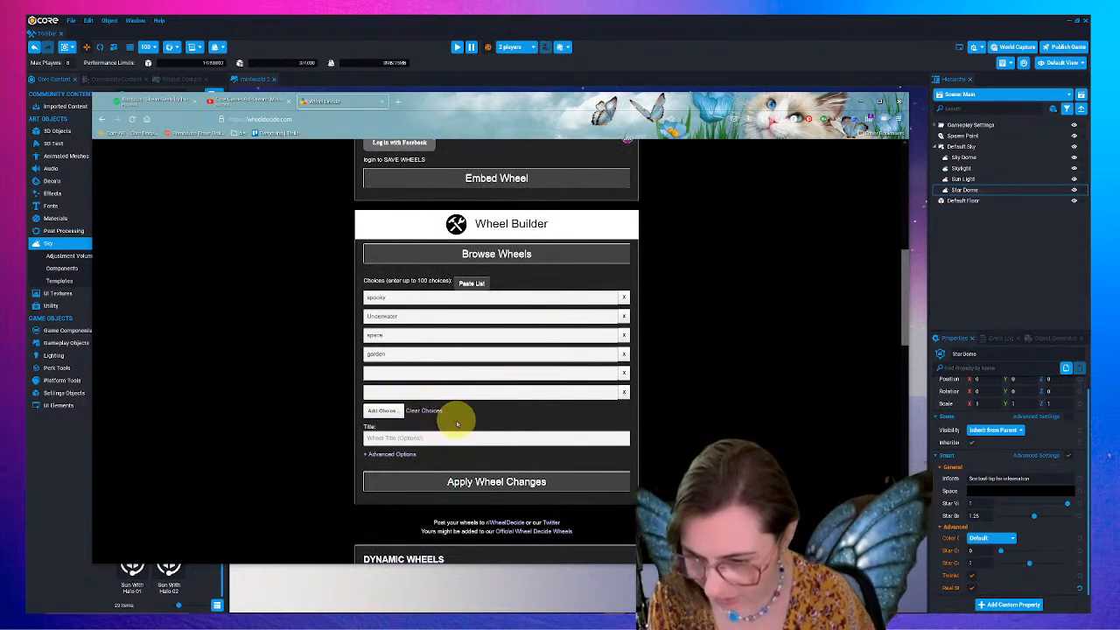
left_click(461, 483)
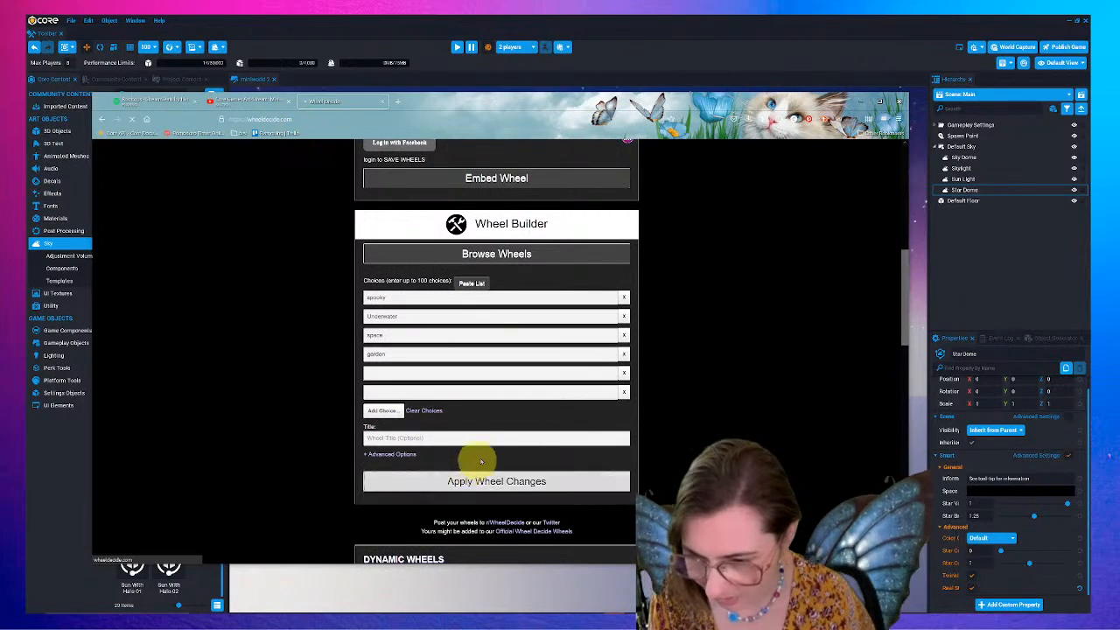
- Set the wheel's color theme to Pastel in the advanced options and apply the wheel changes
scroll(494, 455, "down", 2)
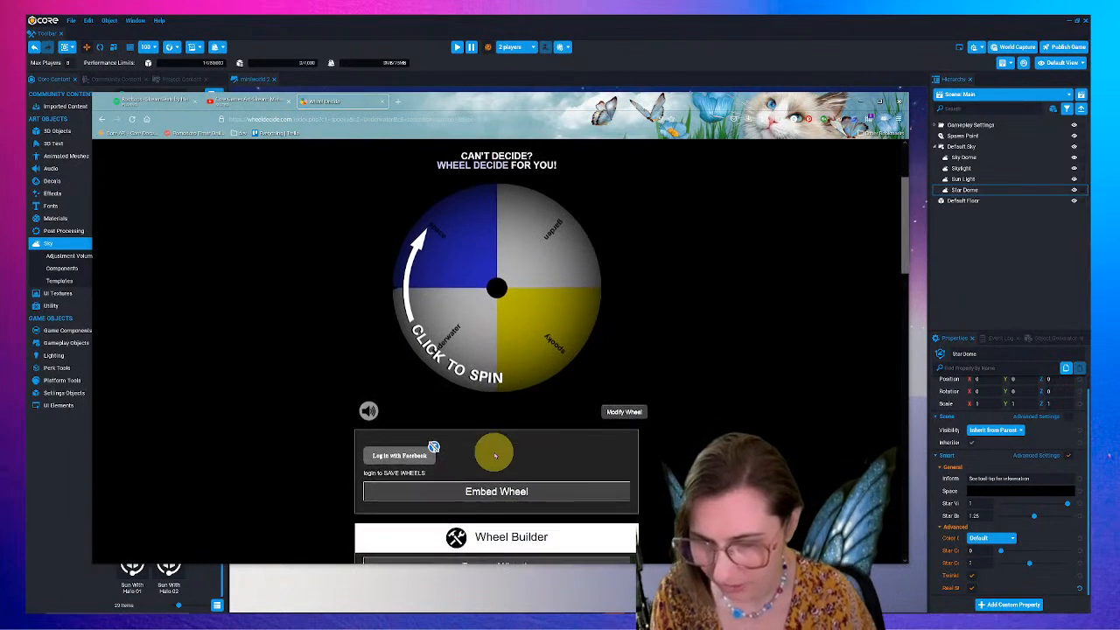
scroll(492, 389, "down", 10)
scroll(495, 398, "down", 3)
scroll(507, 392, "up", 4)
left_click(393, 272)
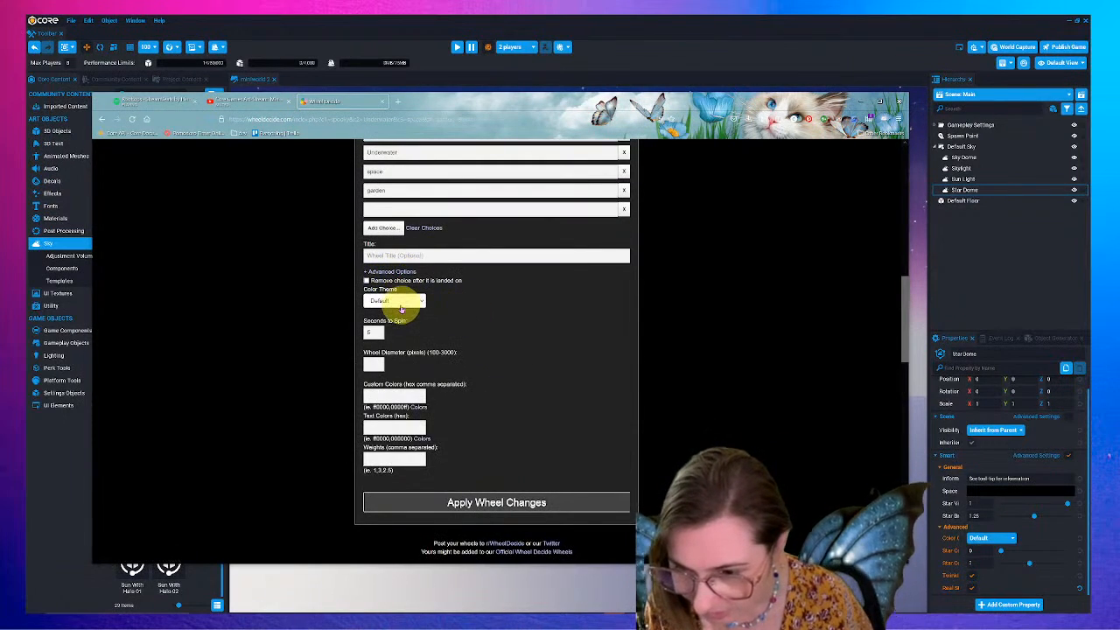
left_click(399, 300)
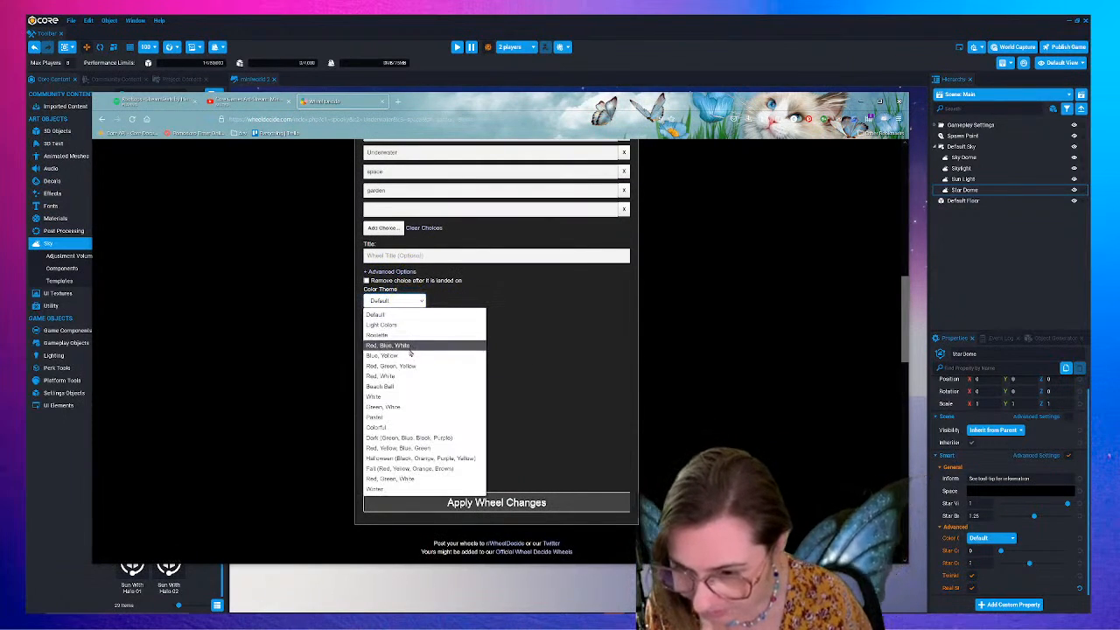
left_click(407, 417)
left_click(525, 502)
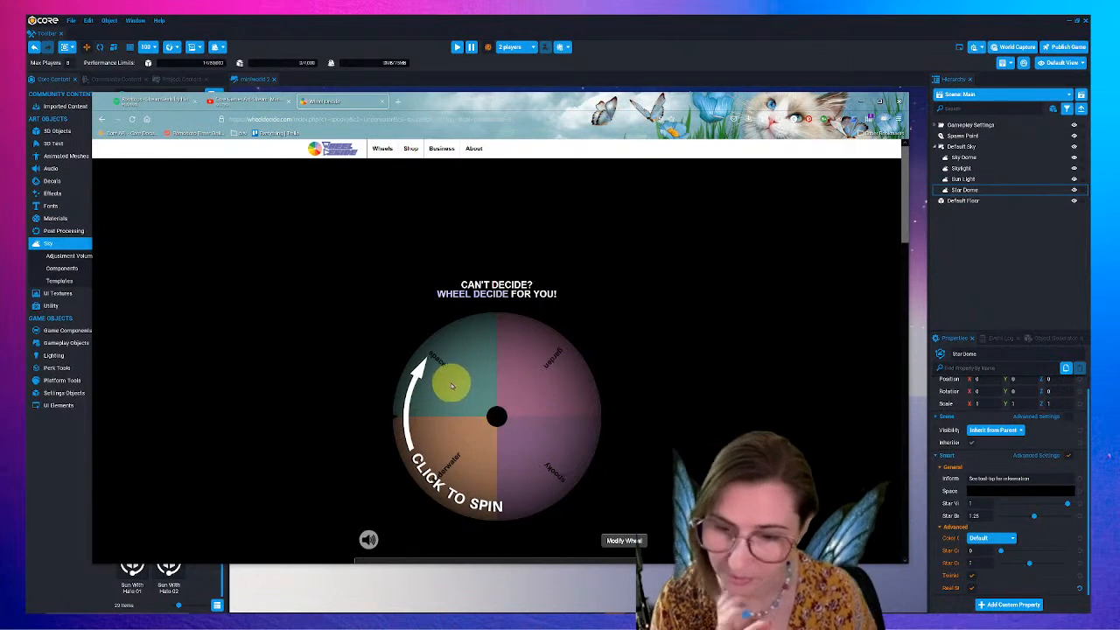
- Spin the wheel, reset it and spin again to pick a theme, then switch back to Core
left_click(440, 461)
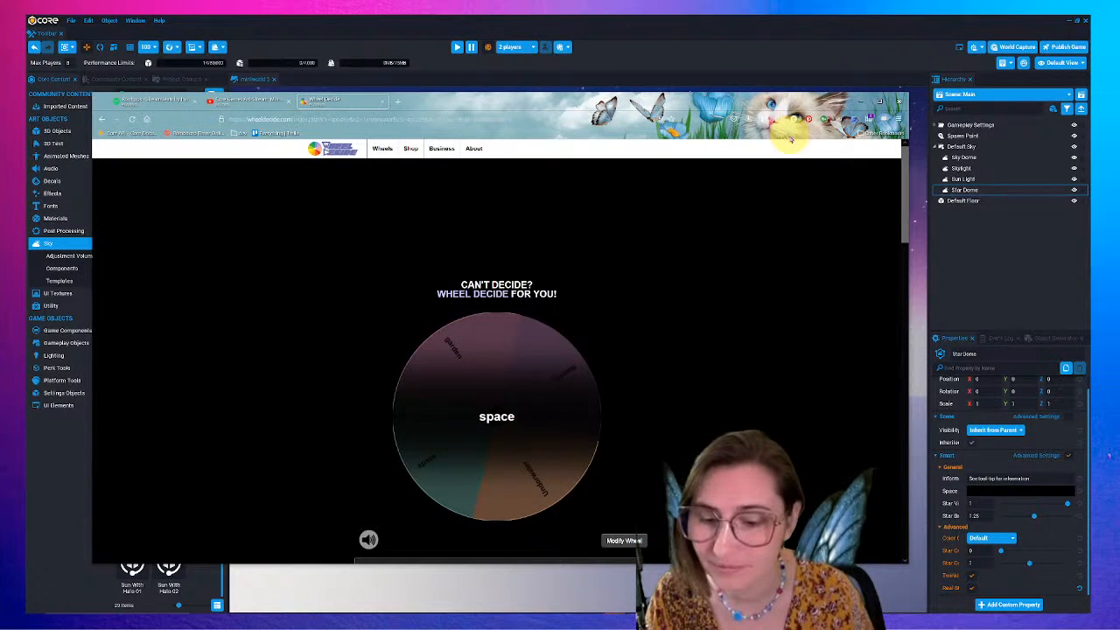
left_click(489, 427)
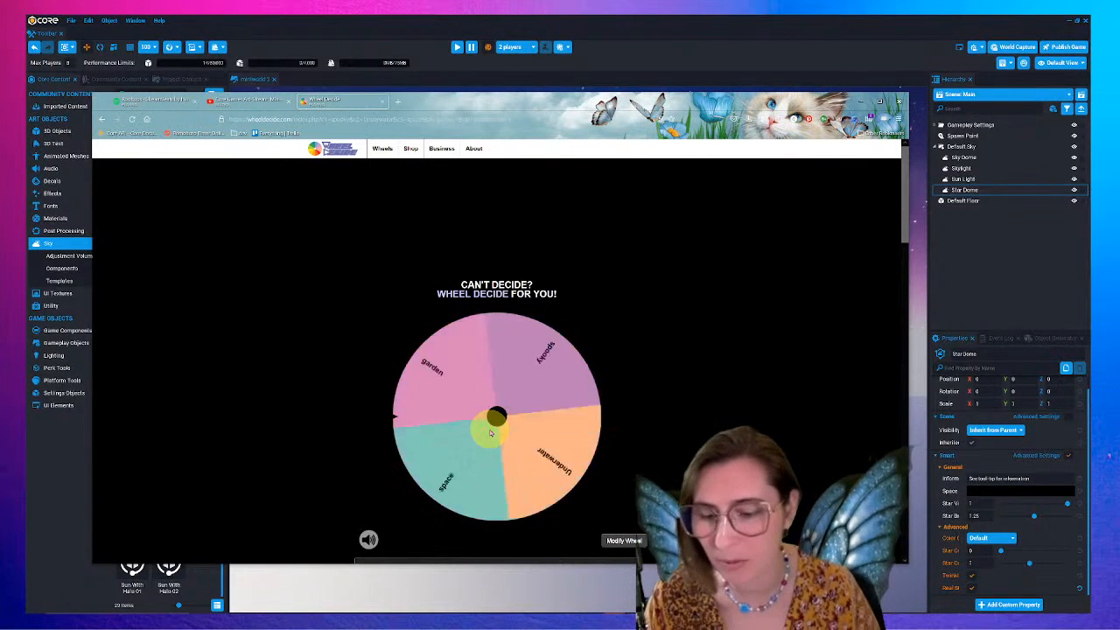
left_click(490, 432)
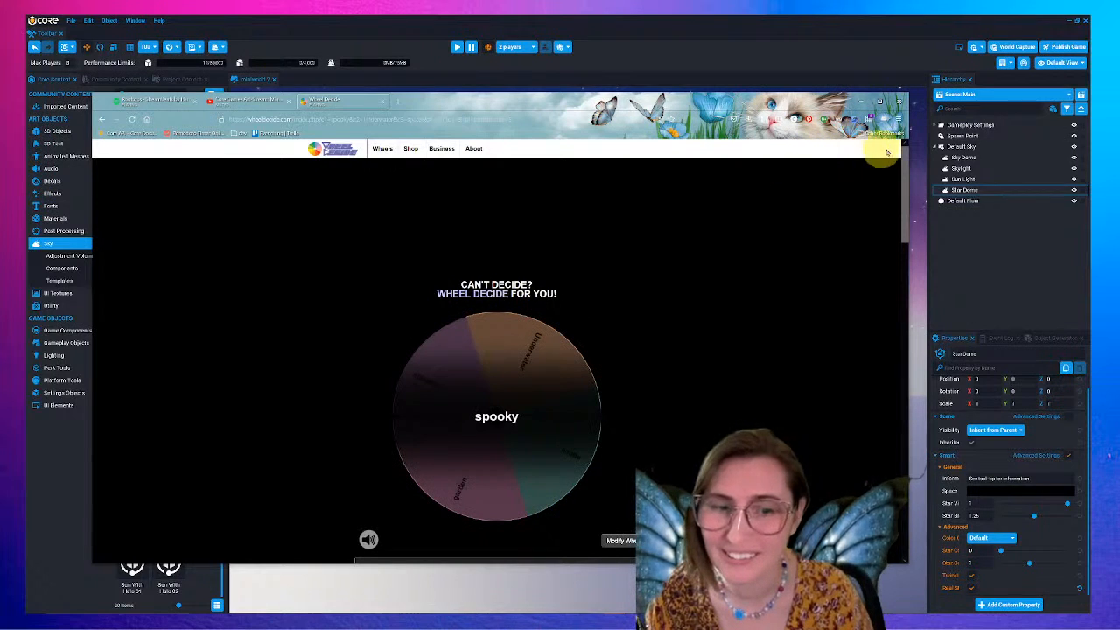
left_click(840, 104)
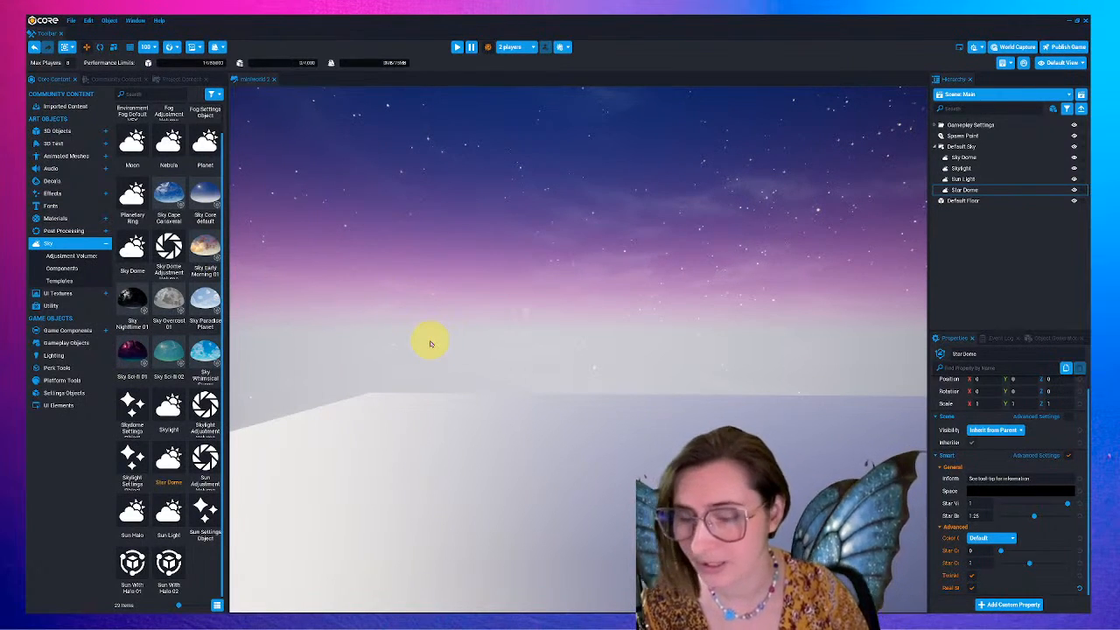
- Deselect the Star Dome and look over the starry sky and floor from several angles
key("v")
scroll(507, 321, "down", 2)
scroll(499, 327, "up", 4)
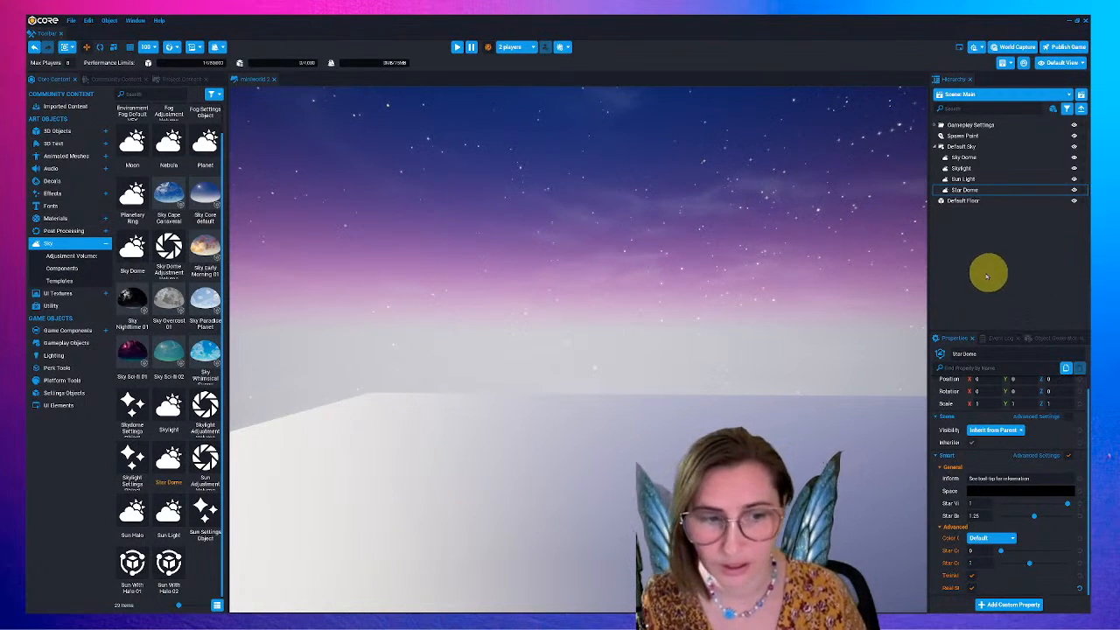
left_click(963, 266)
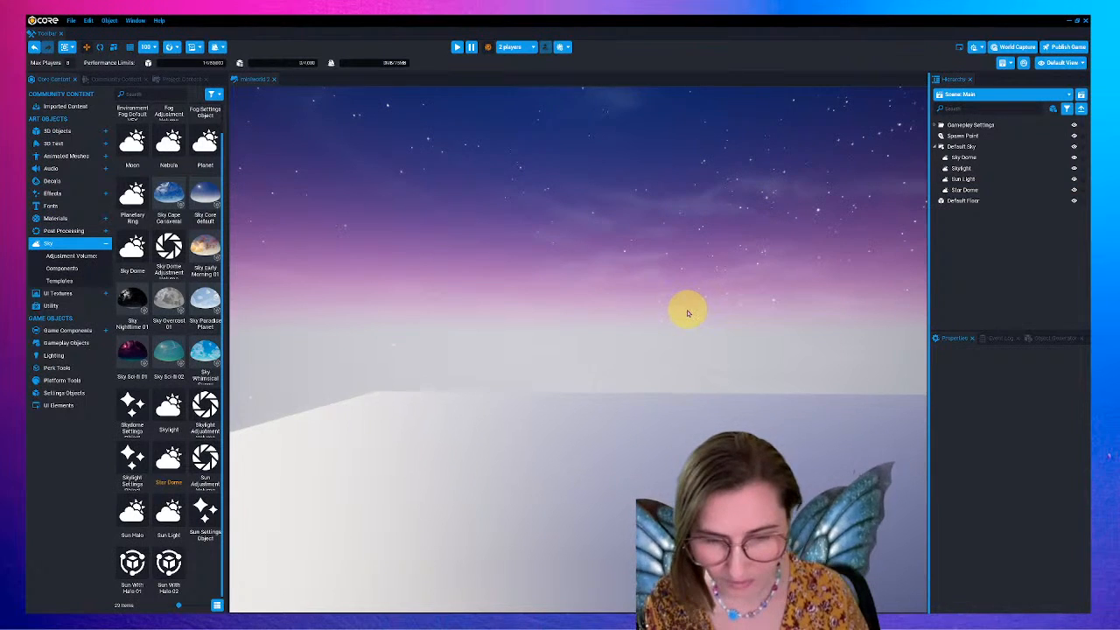
right_click_drag(616, 346, 583, 405)
right_click_drag(680, 400, 663, 399)
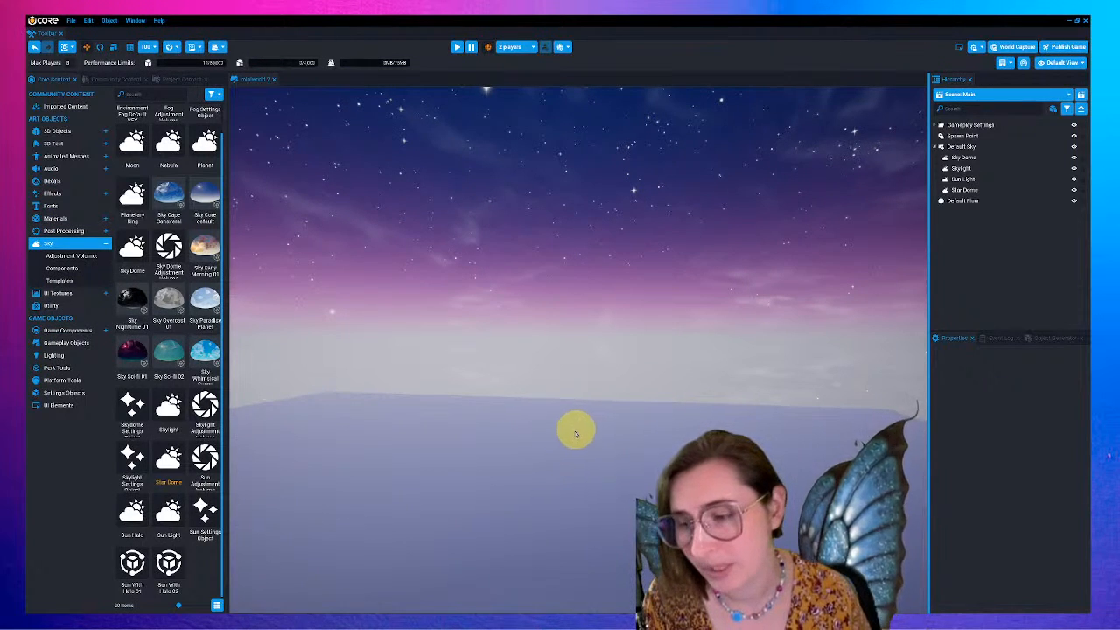
right_click_drag(593, 429, 357, 425)
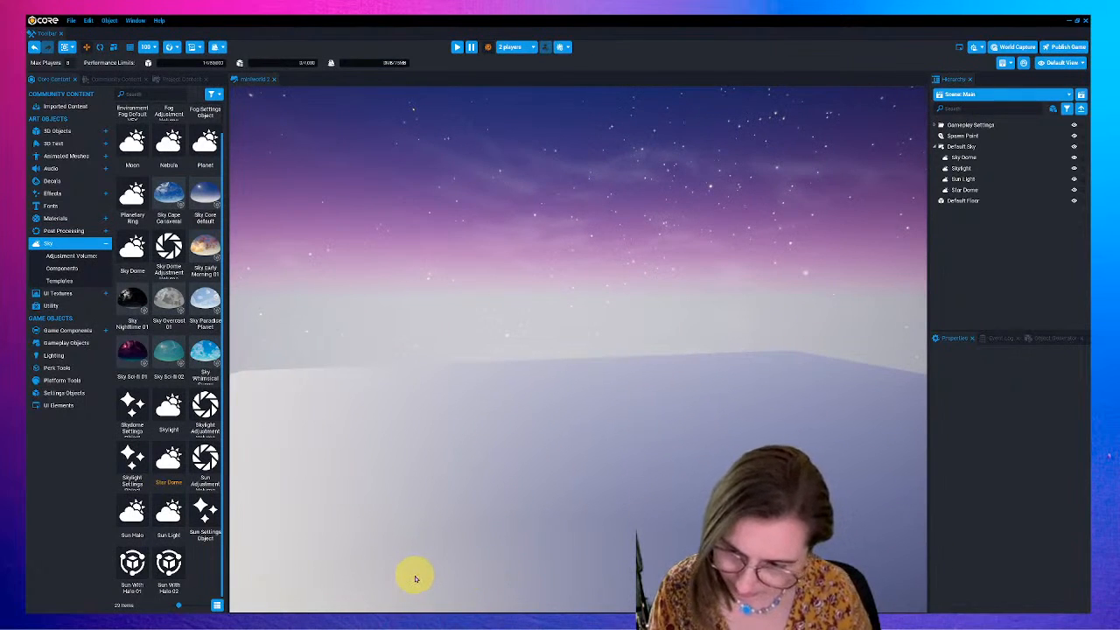
- Switch to the Firefox browser and reposition its window over the Core editor
key("super")
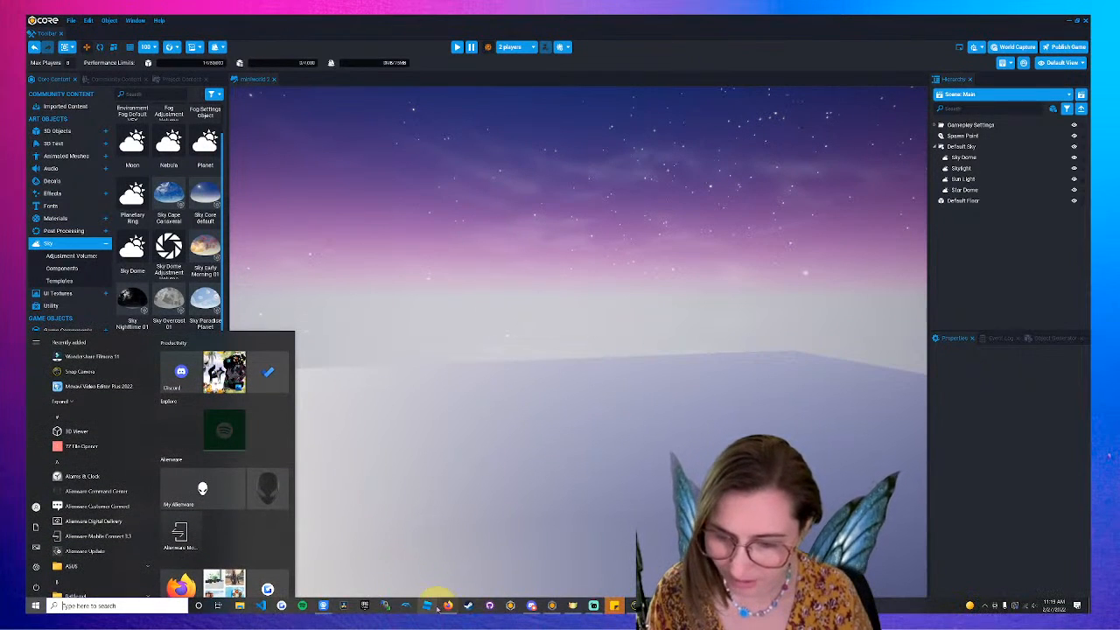
left_click(447, 605)
left_click_drag(1015, 610, 914, 90)
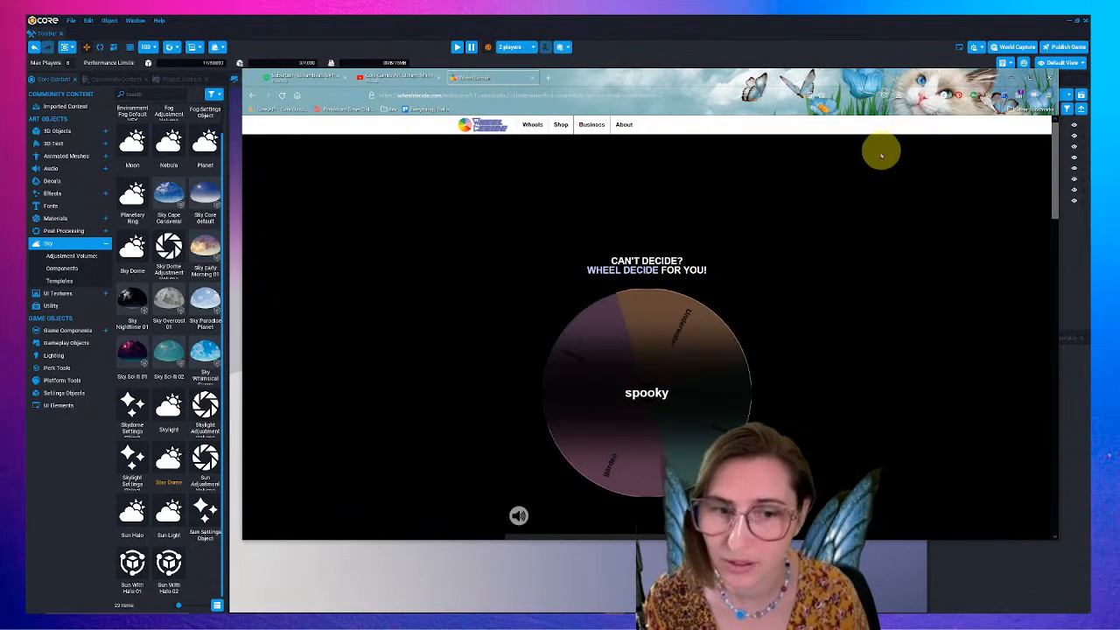
left_click(455, 94)
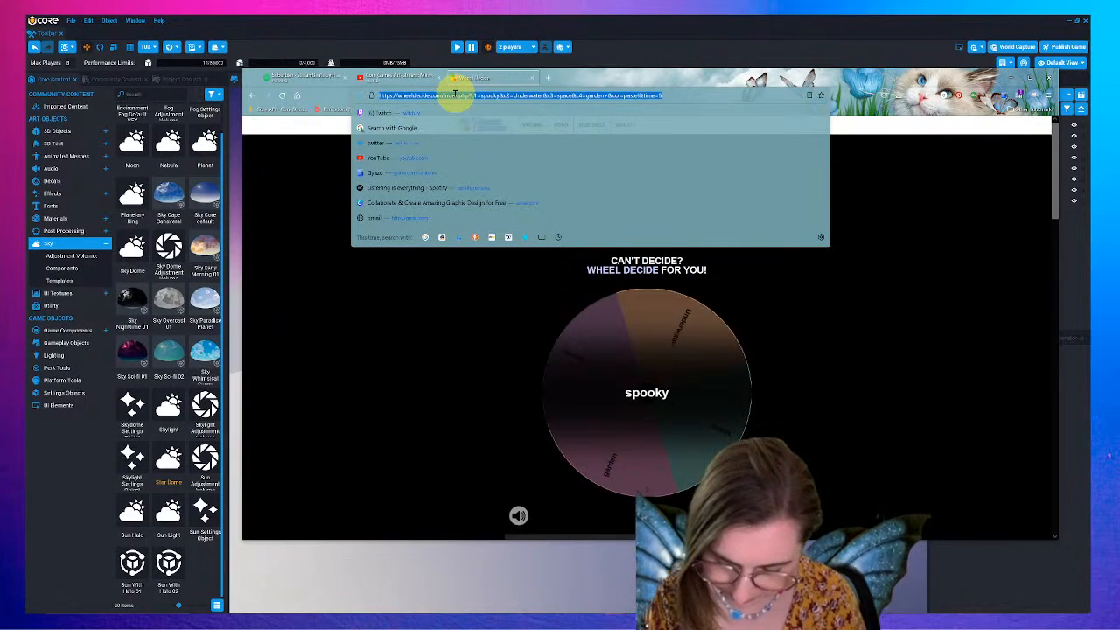
key("super")
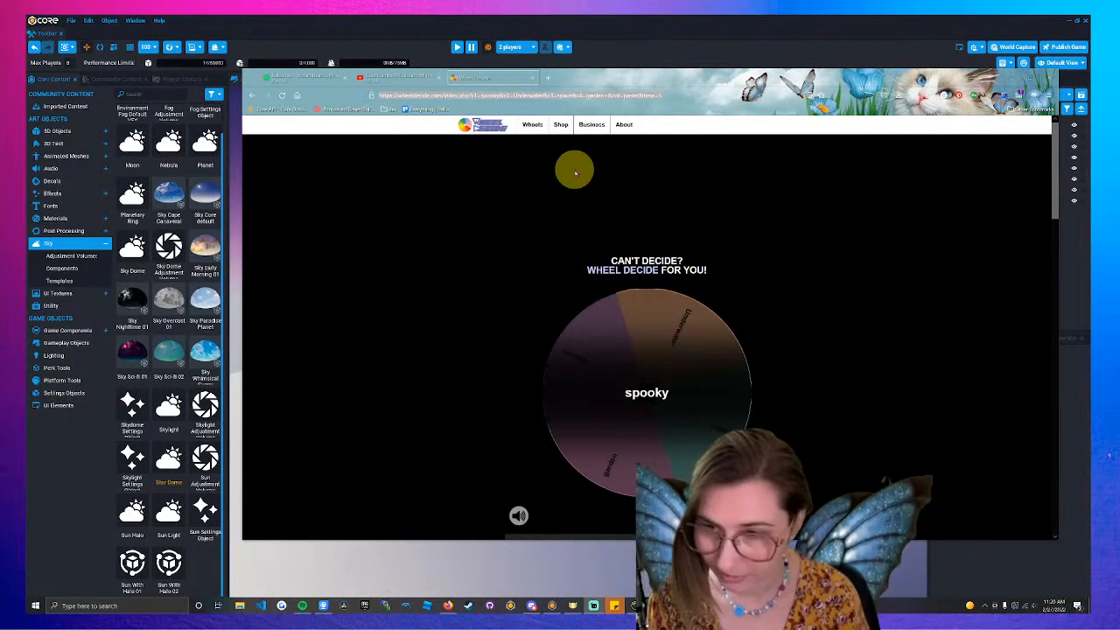
left_click(565, 95)
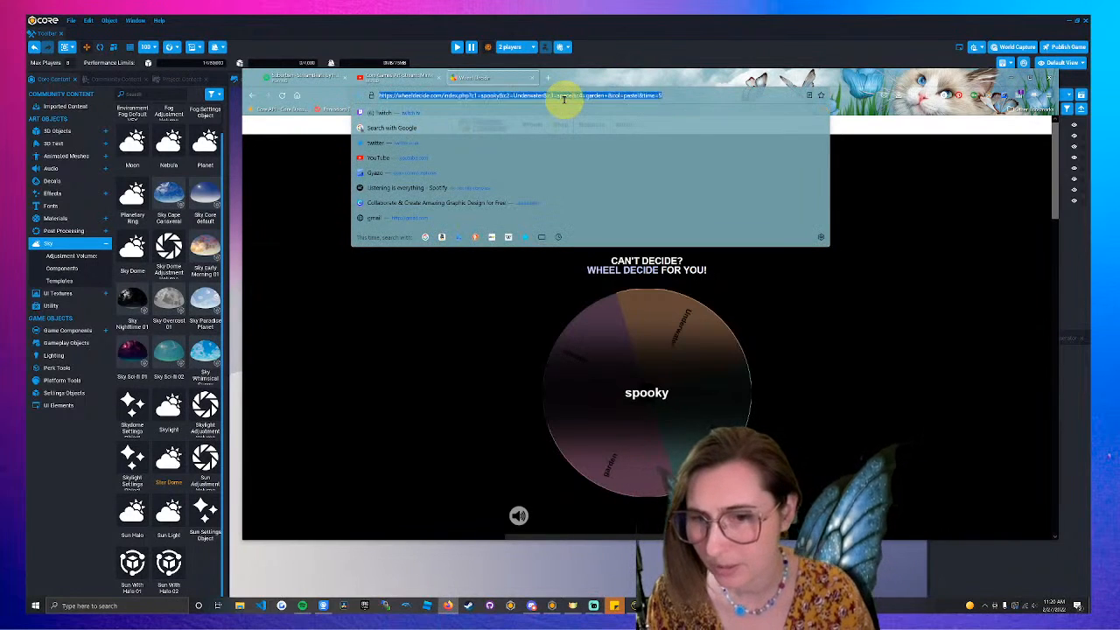
left_click(564, 97)
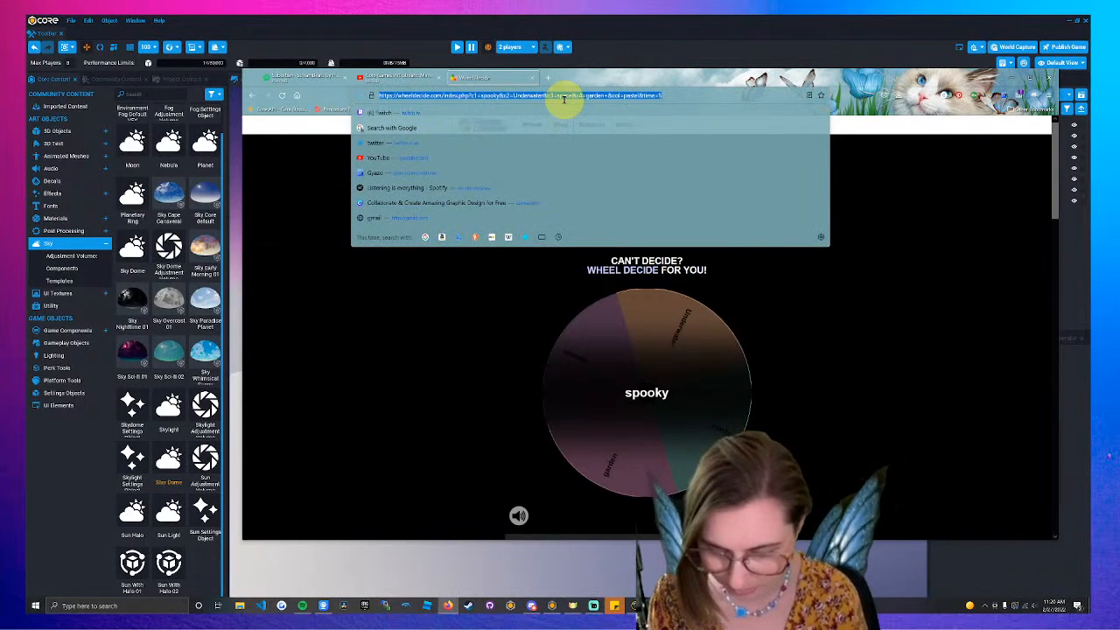
type("spoo")
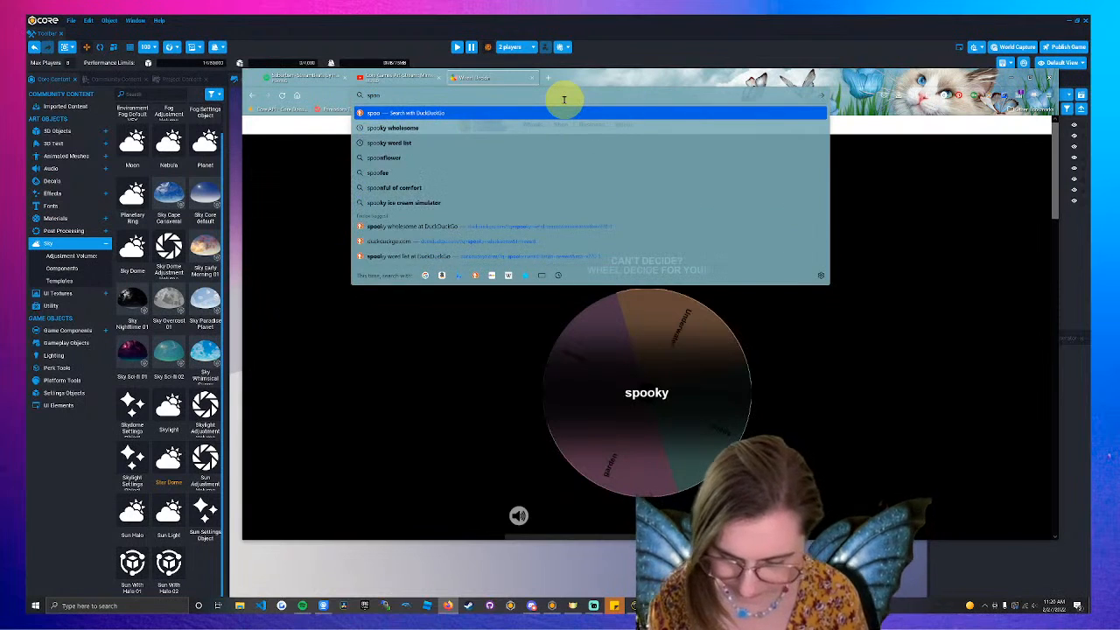
- Search the web for "spooky garden" in a new browser tab and browse the image results for inspiration
left_click(549, 78)
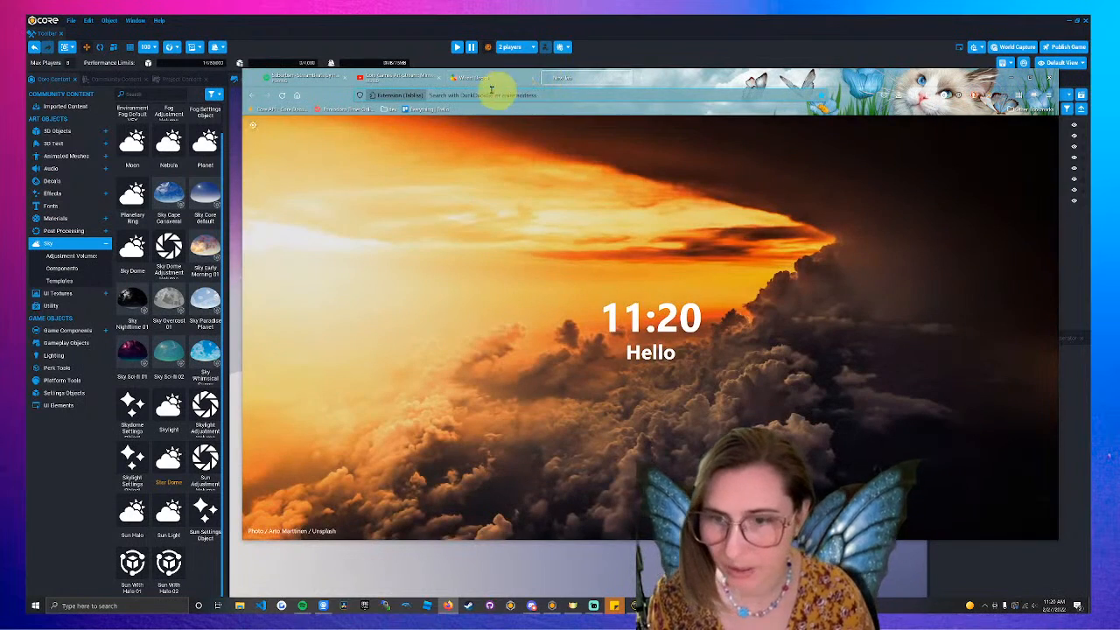
left_click(476, 93)
type("spook")
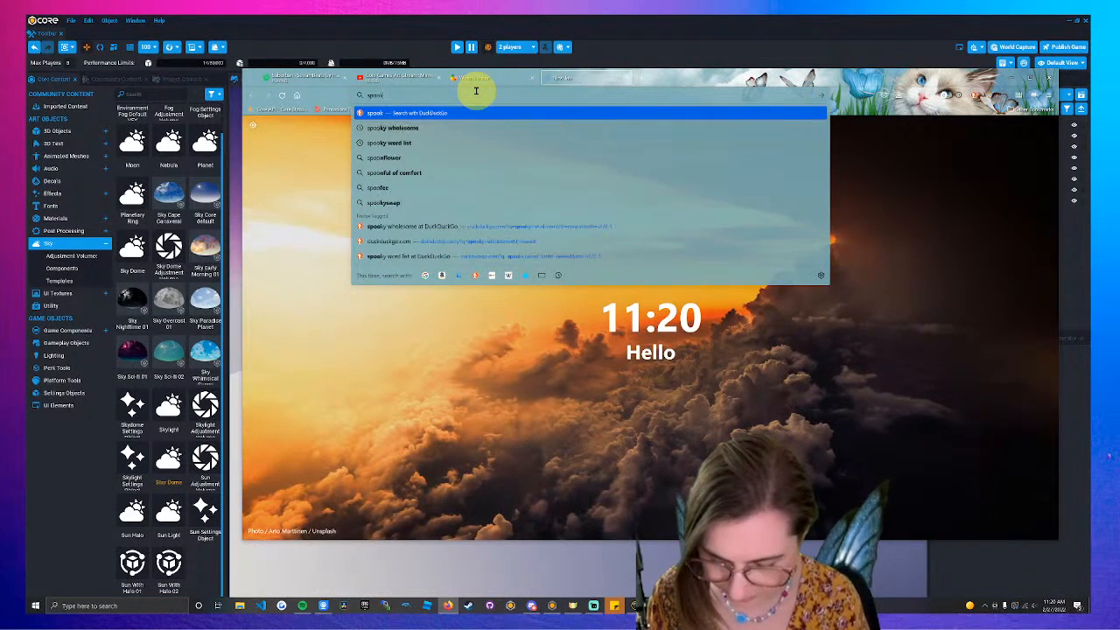
type("y gearden")
key("Return")
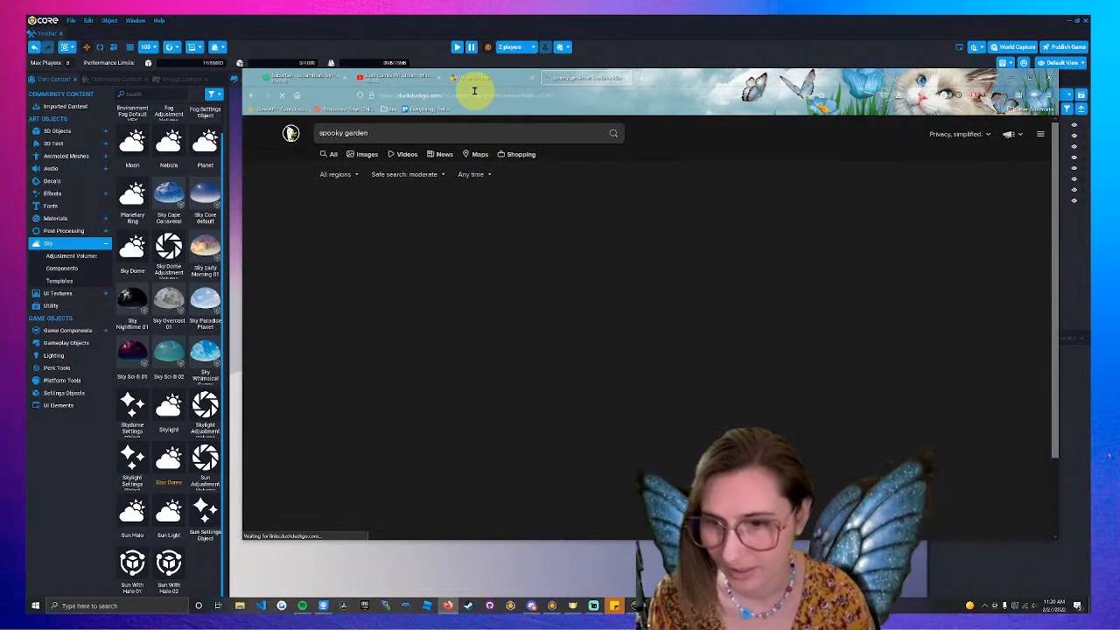
left_click(364, 154)
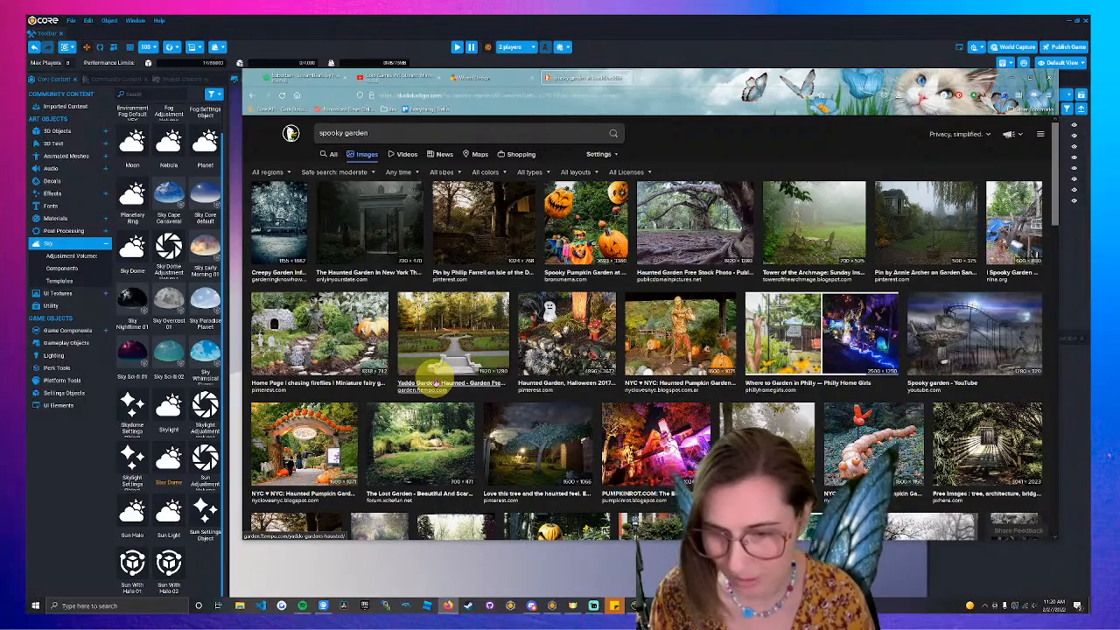
scroll(420, 349, "down", 3)
scroll(397, 254, "up", 3)
scroll(398, 273, "down", 3)
scroll(396, 274, "down", 2)
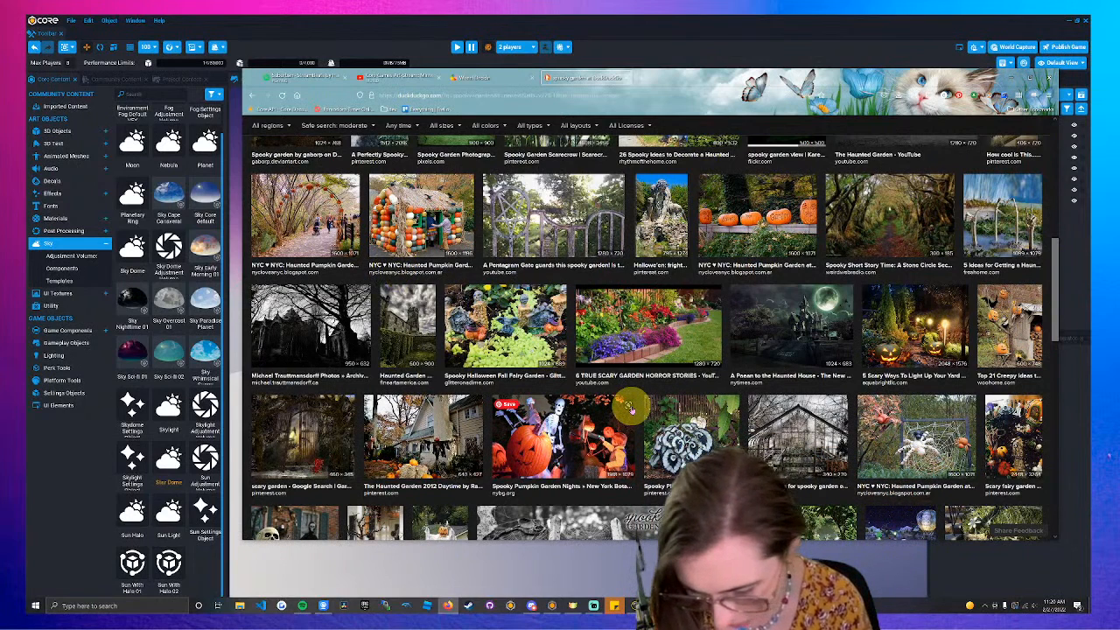
scroll(437, 145, "up", 5)
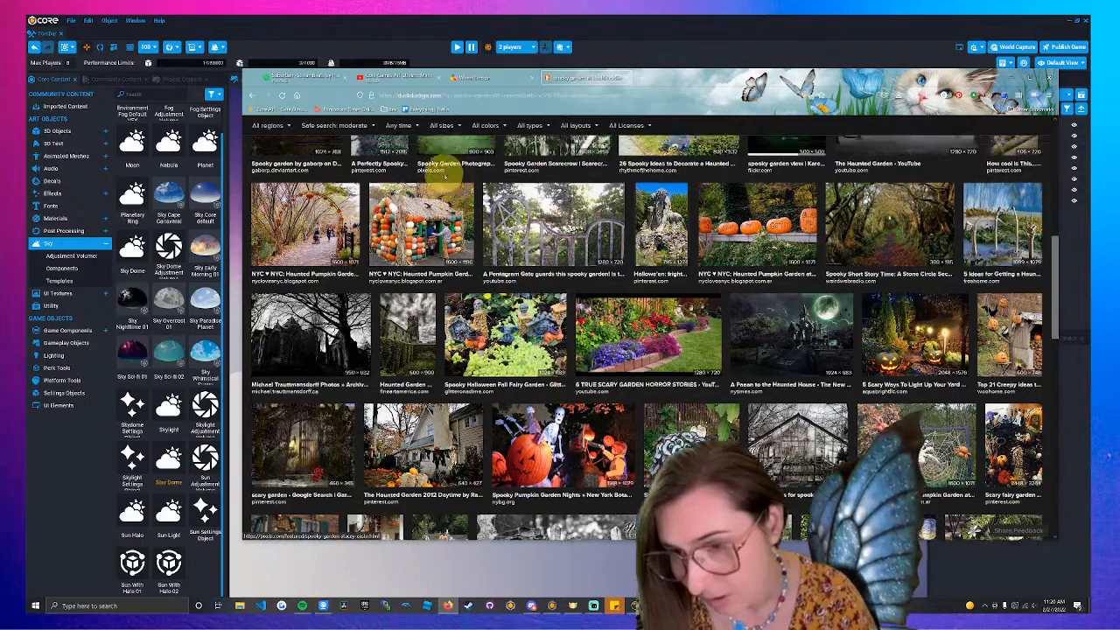
- Refine the image search to "spooky garden art" and browse the enlarged results for reference ideas
left_click(413, 132)
type("art")
key("Return")
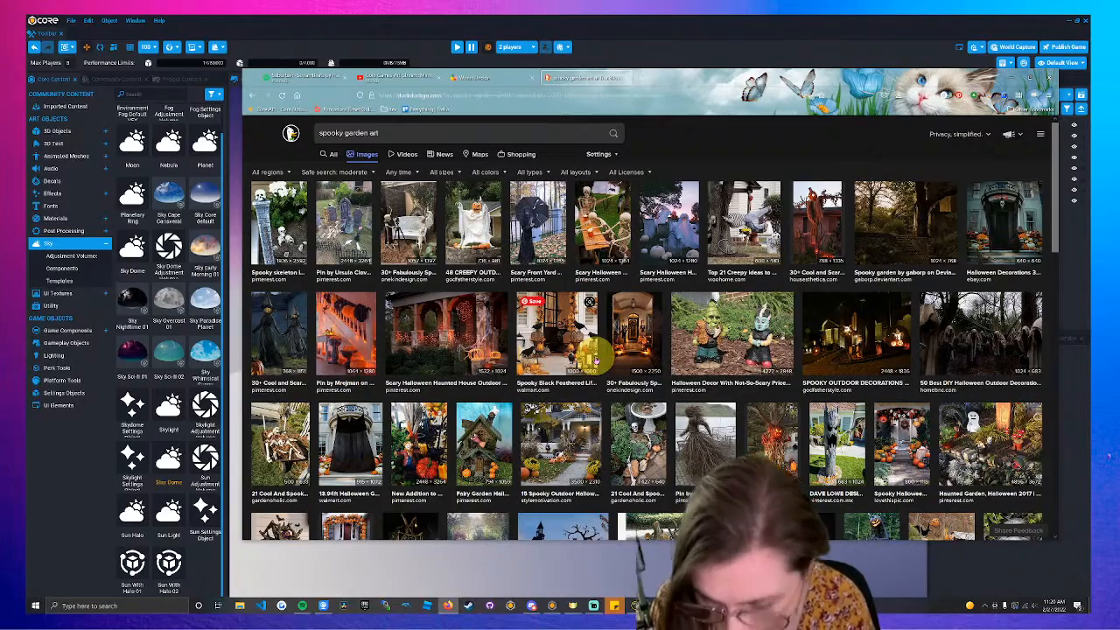
scroll(594, 356, "up", 5, "ctrl")
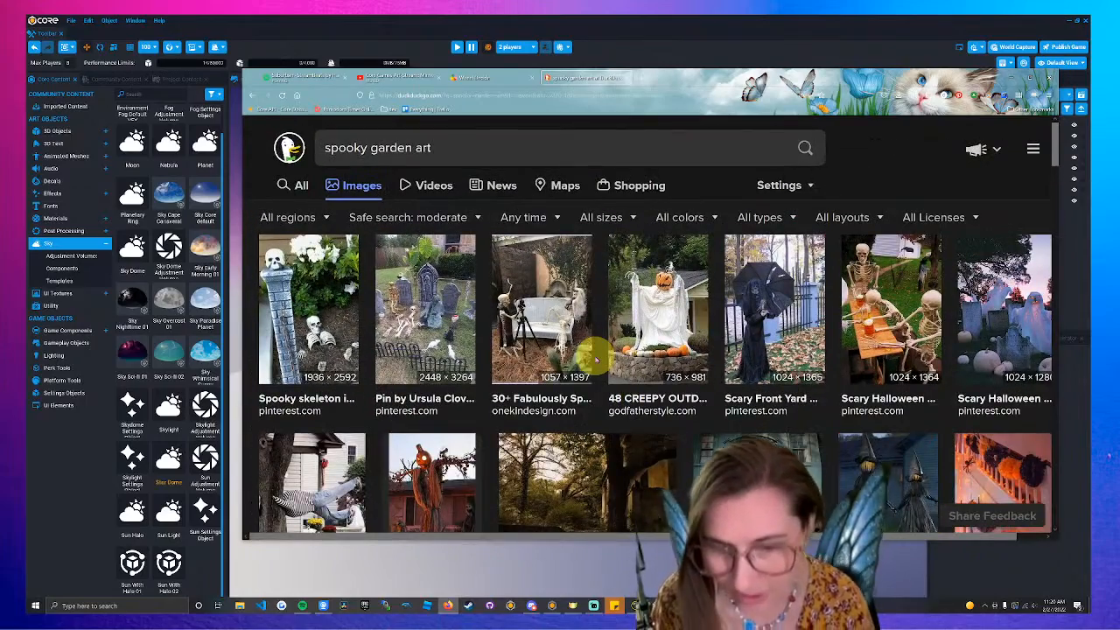
scroll(594, 347, "down", 10)
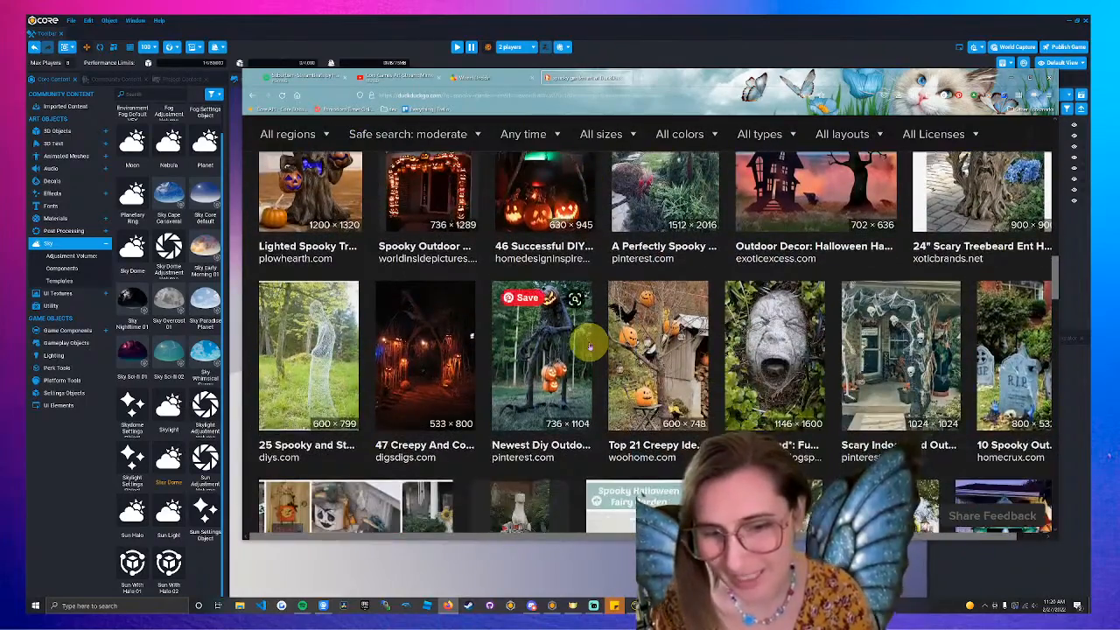
scroll(590, 347, "down", 3)
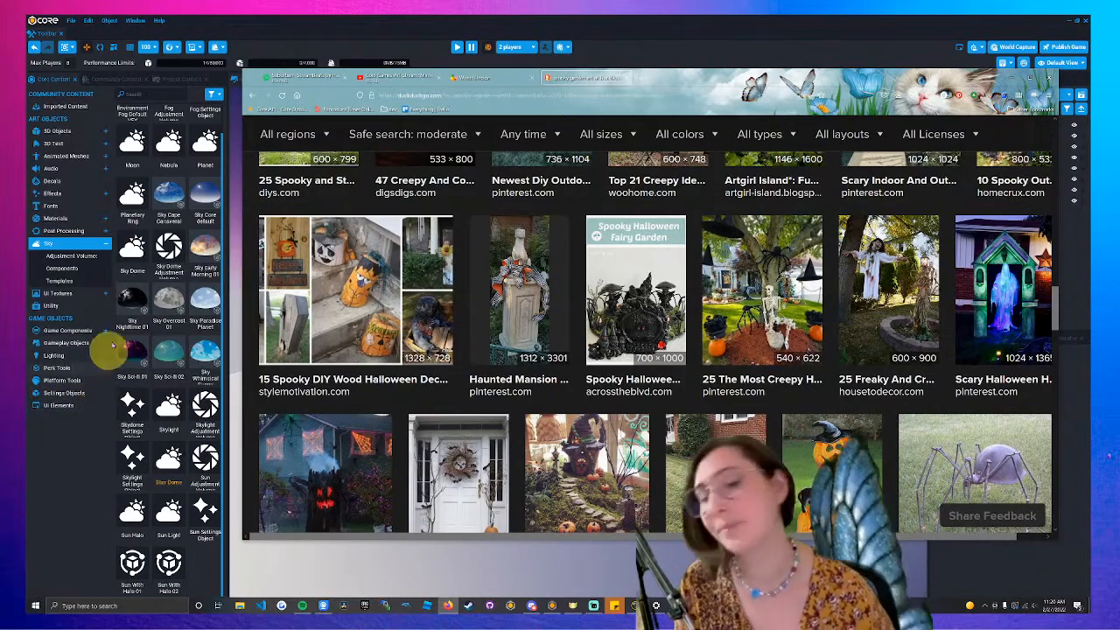
scroll(475, 327, "down", 4)
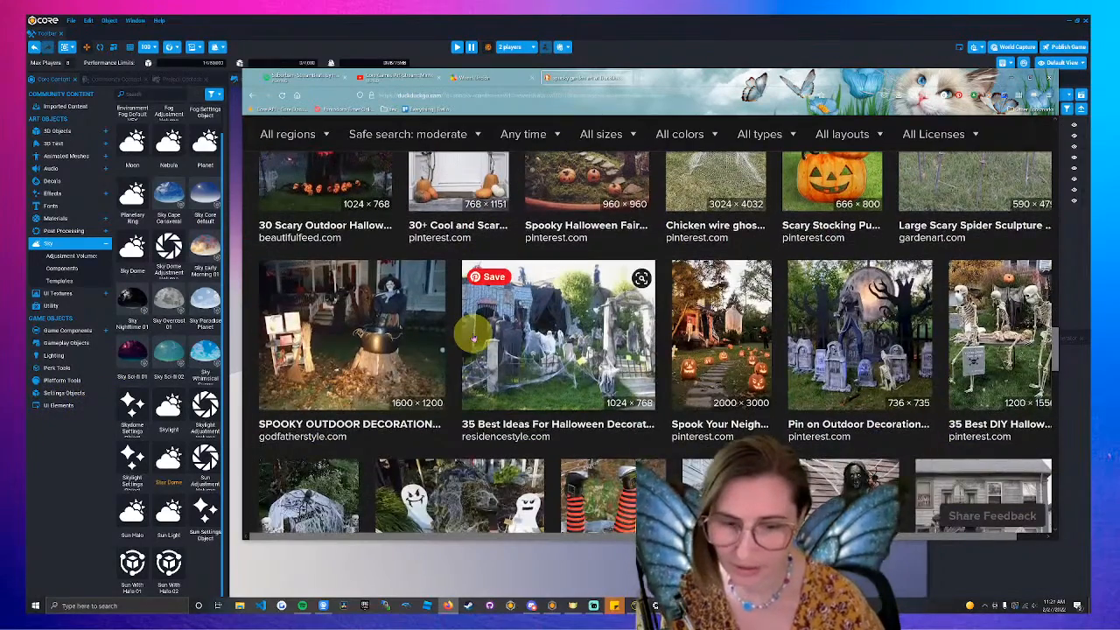
scroll(472, 333, "up", 1)
scroll(472, 337, "up", 10)
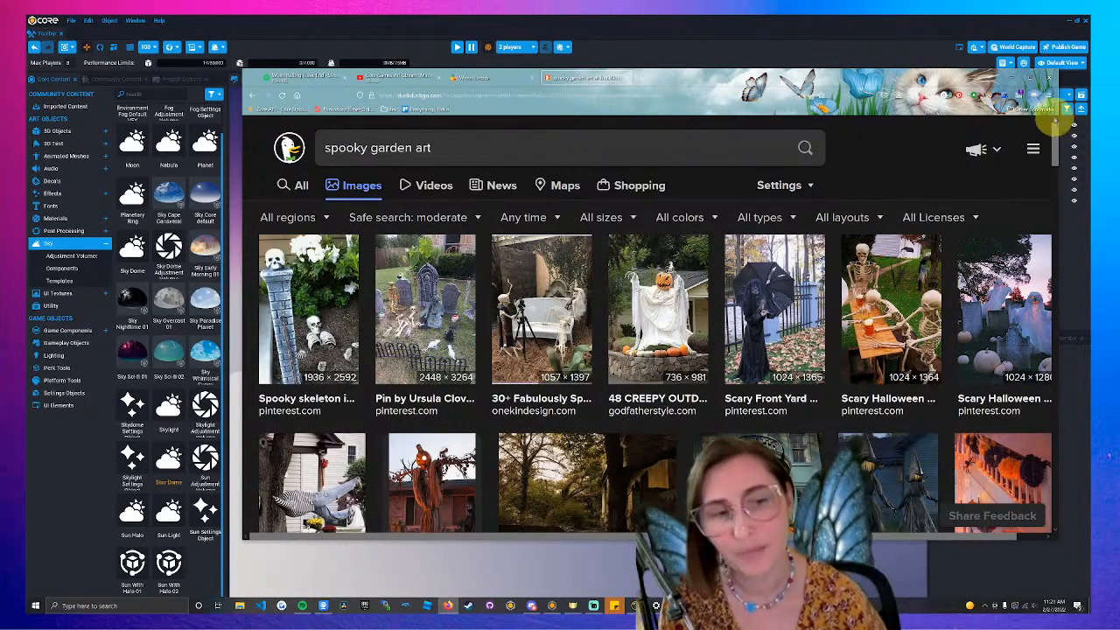
- Maximize the browser window and preview the images of skeletons at a table and the two witch figures
left_click(1031, 79)
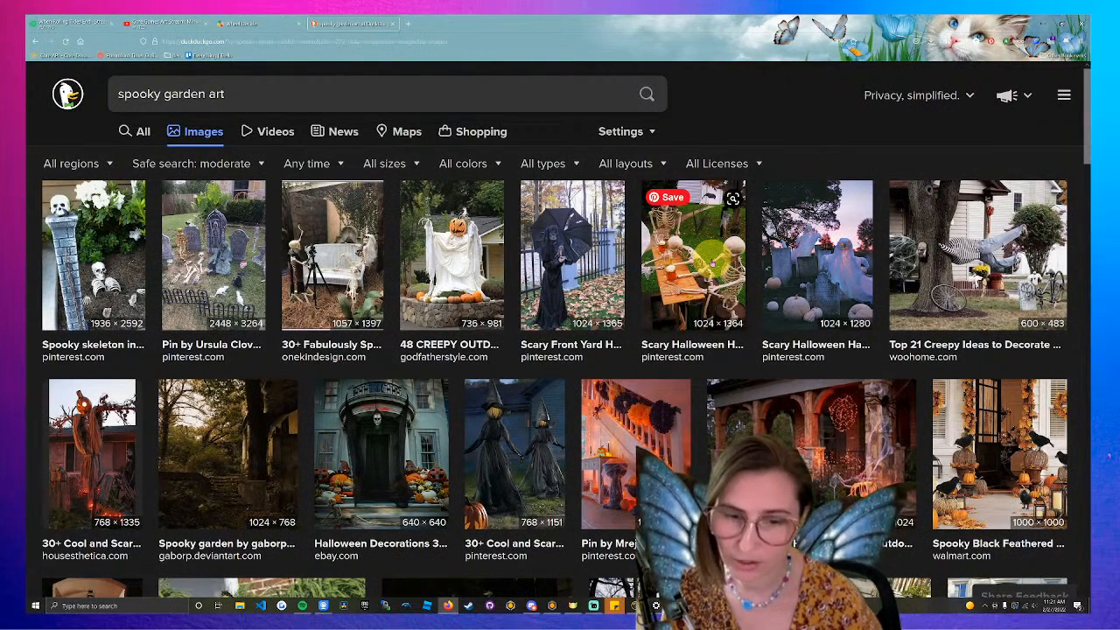
scroll(713, 262, "down", 1)
left_click(699, 223)
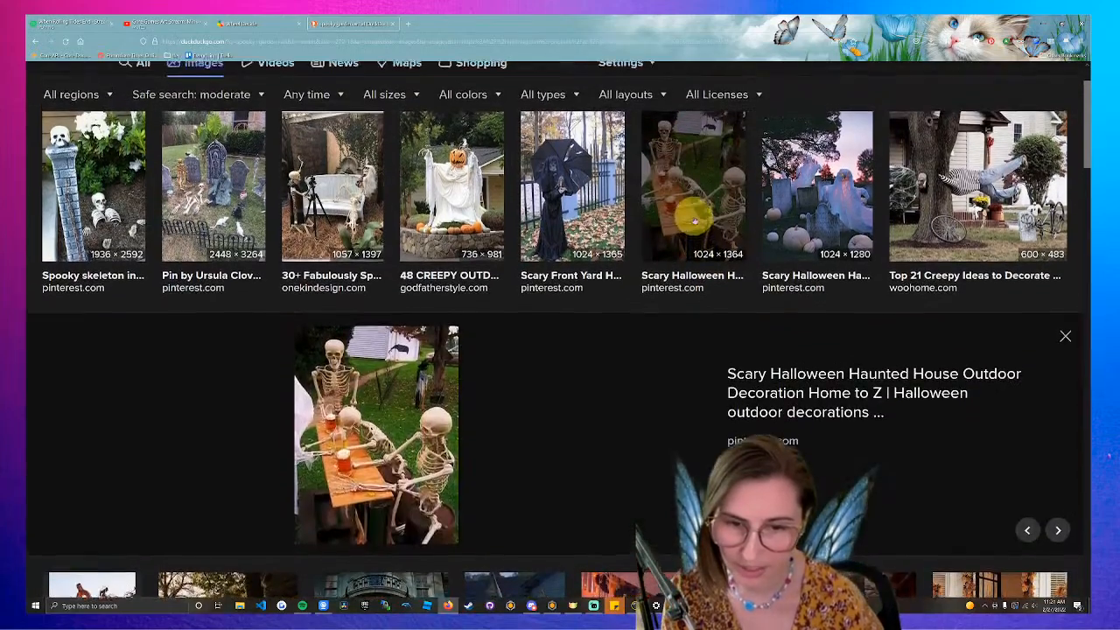
scroll(571, 386, "down", 4)
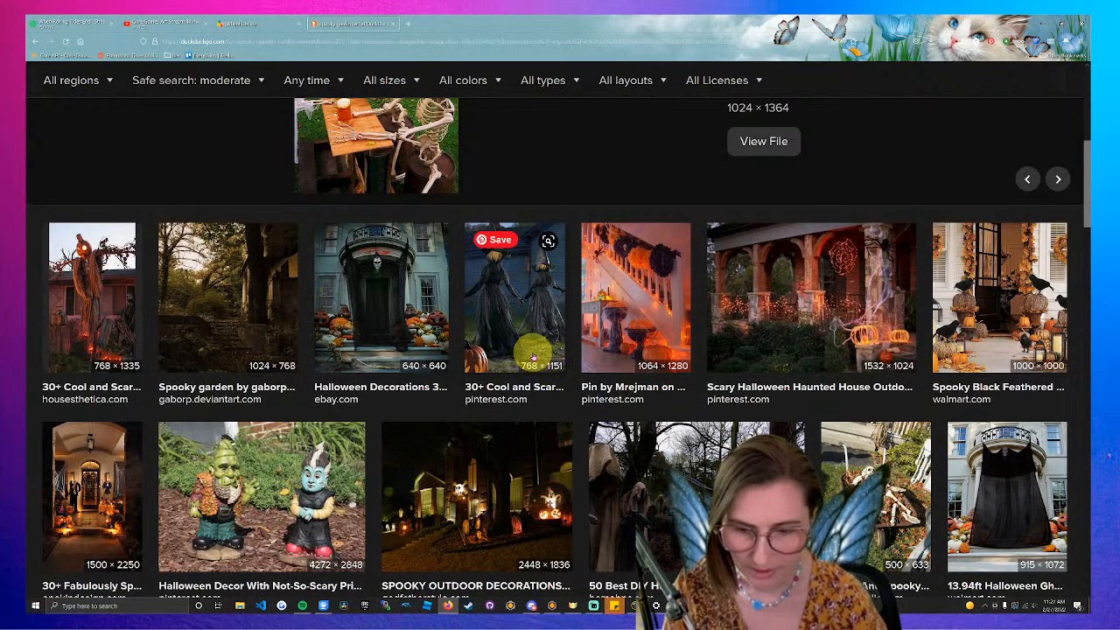
left_click(534, 356)
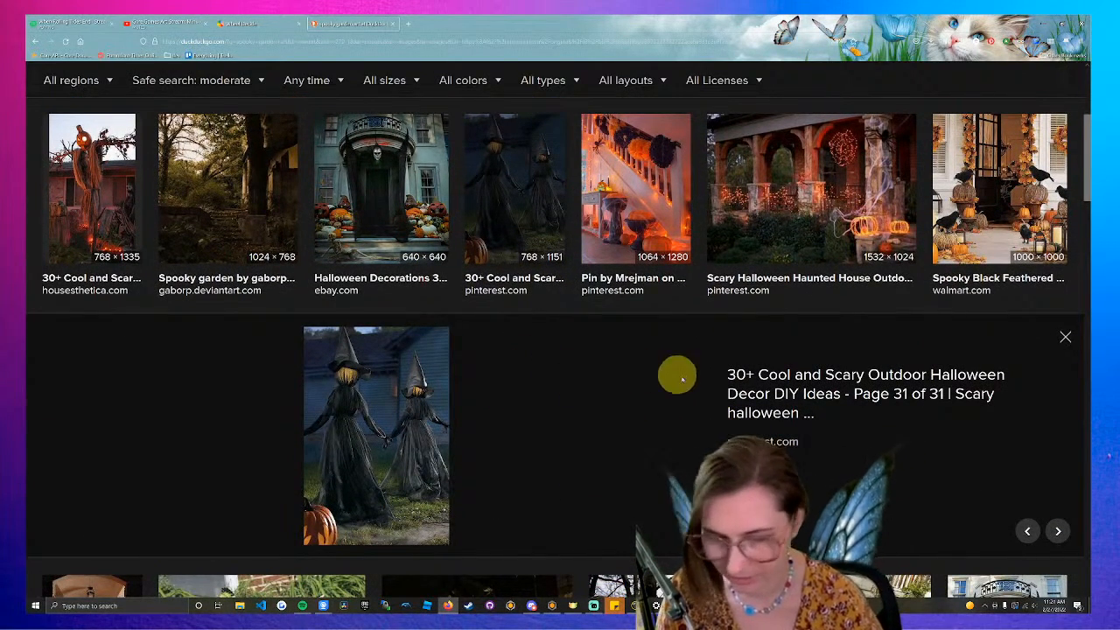
- Browse further down the spooky garden image results for outdoor decoration ideas such as gravestones, ghosts and haunted trees
scroll(668, 323, "down", 4)
scroll(667, 333, "down", 2)
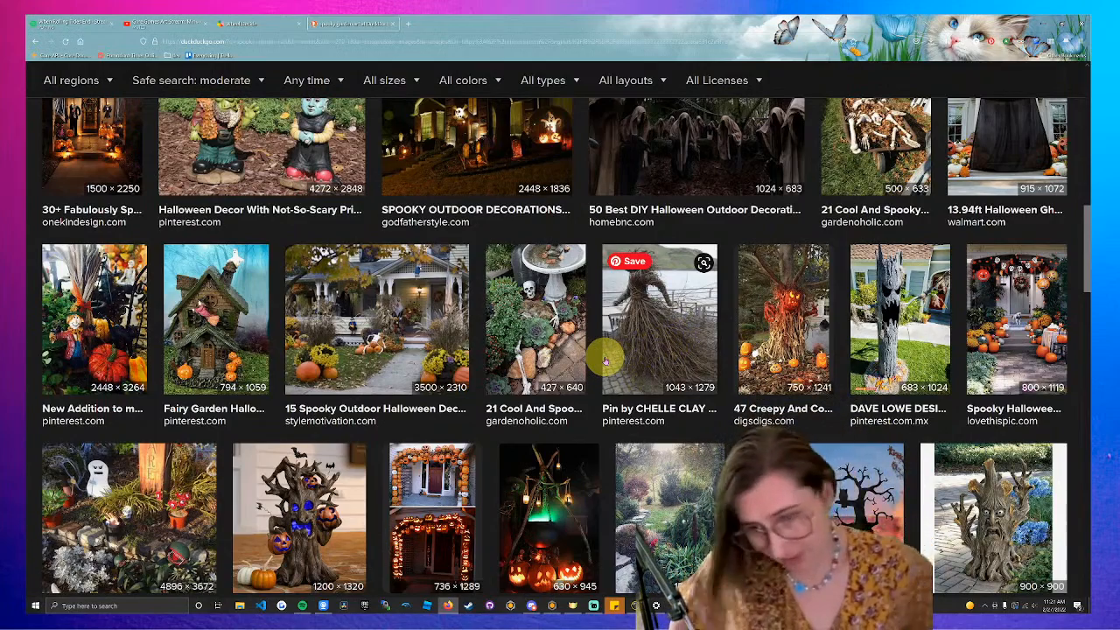
scroll(582, 355, "down", 3)
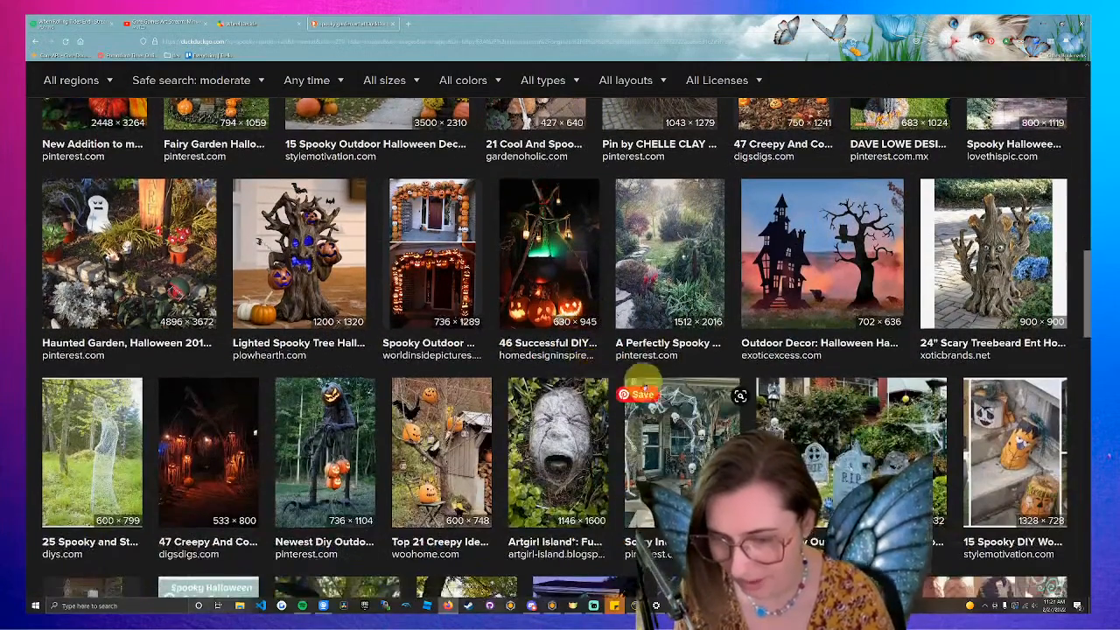
scroll(652, 382, "down", 3)
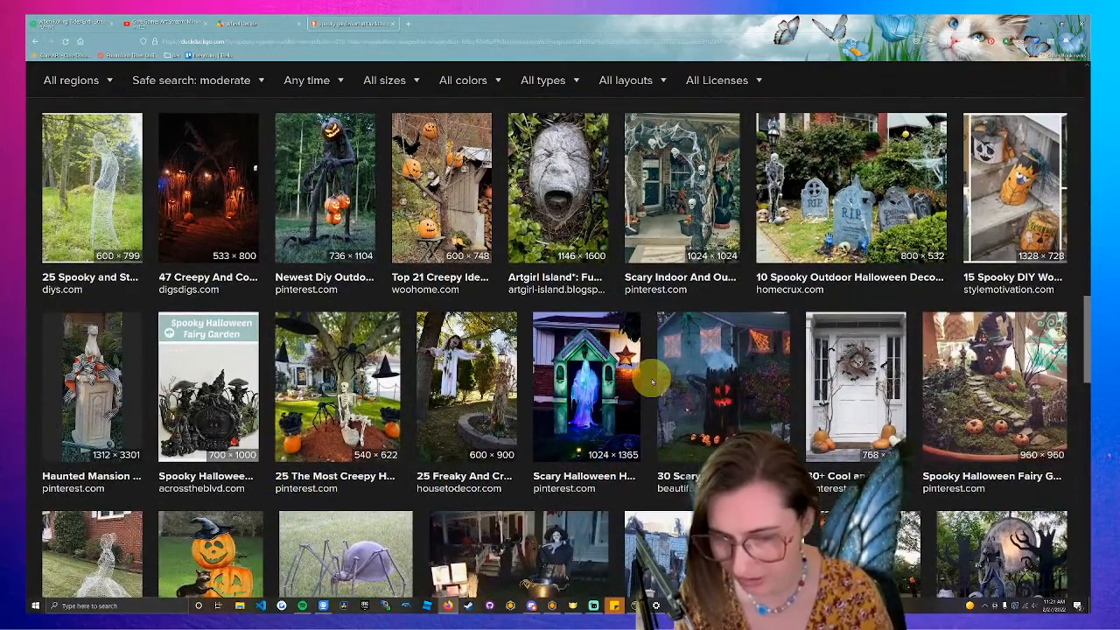
scroll(652, 383, "down", 1)
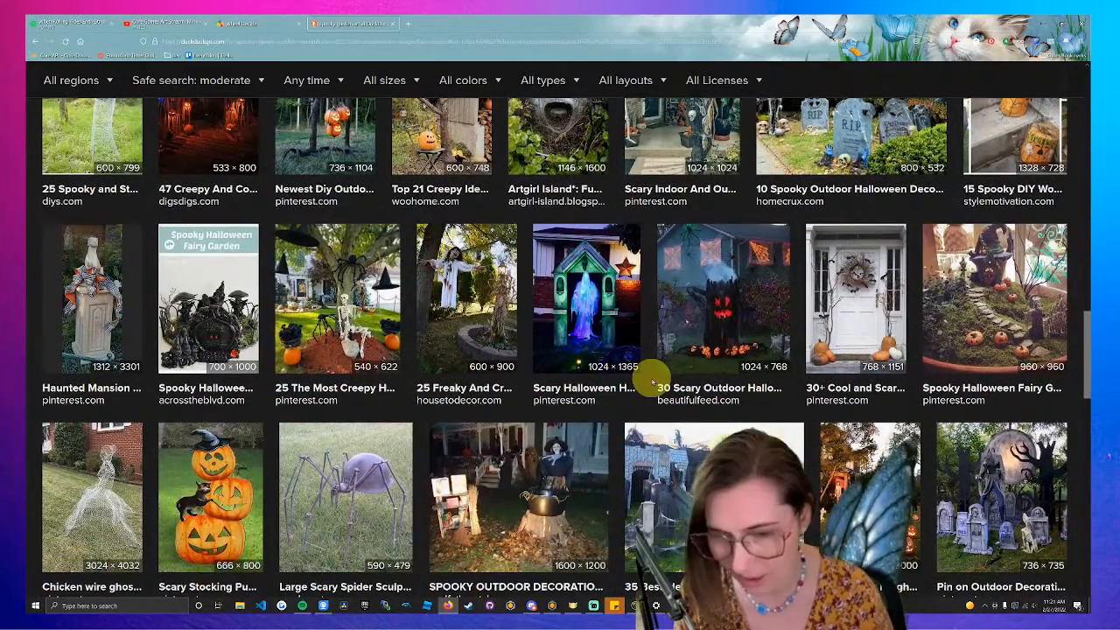
scroll(651, 382, "down", 2)
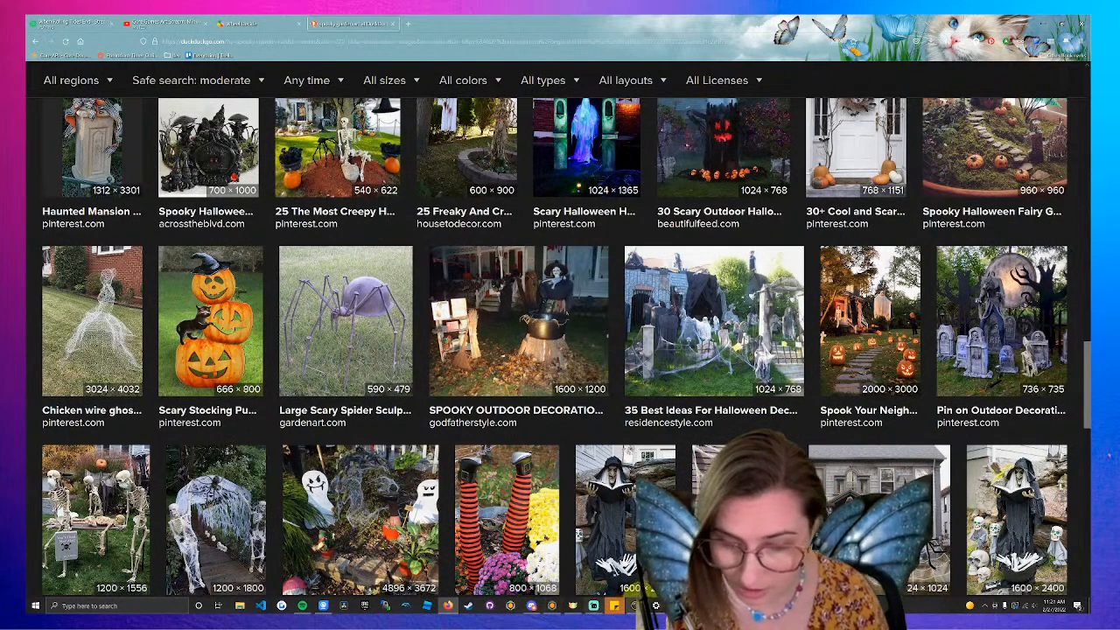
- Return to the Core editor, search the core content for "ui panel" and add a UI Panel to the scene hierarchy
left_click_drag(1013, 24, 12, 80)
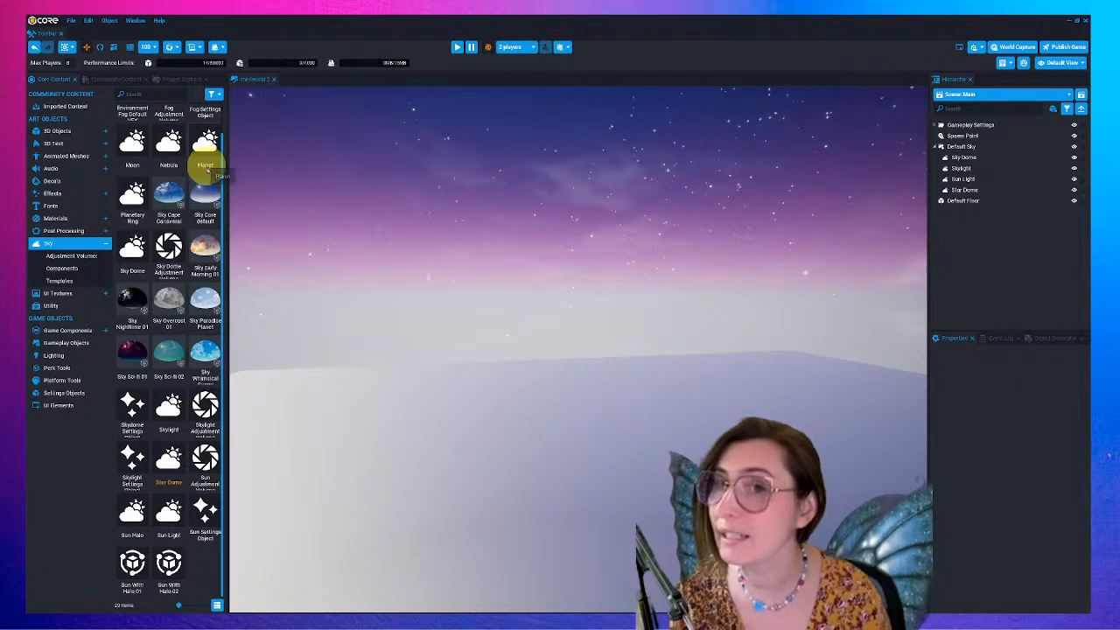
left_click(115, 80)
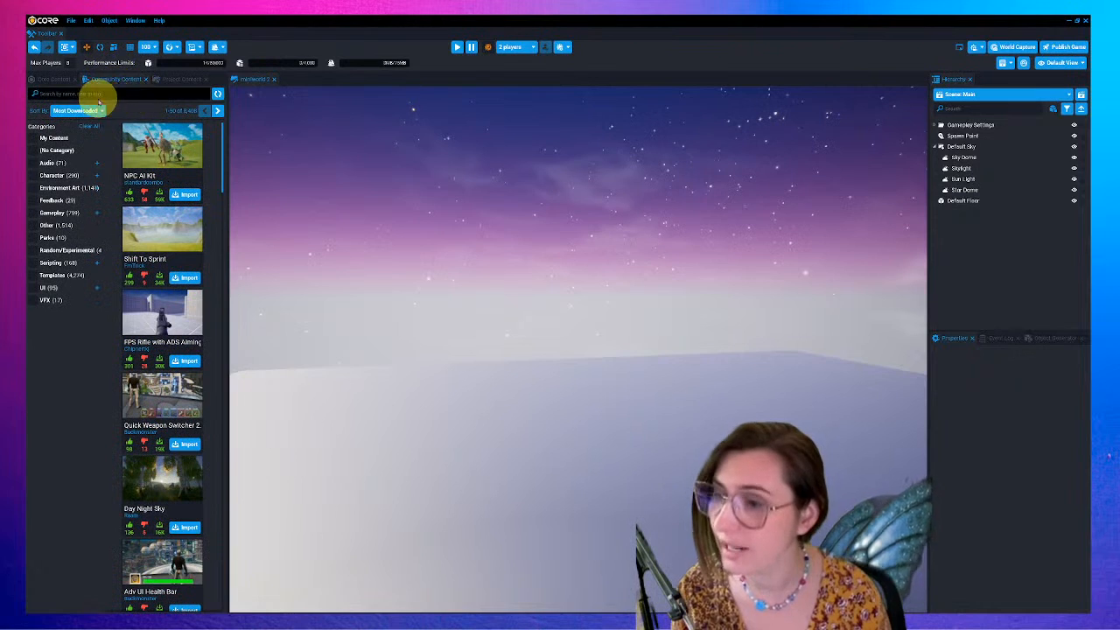
left_click(60, 79)
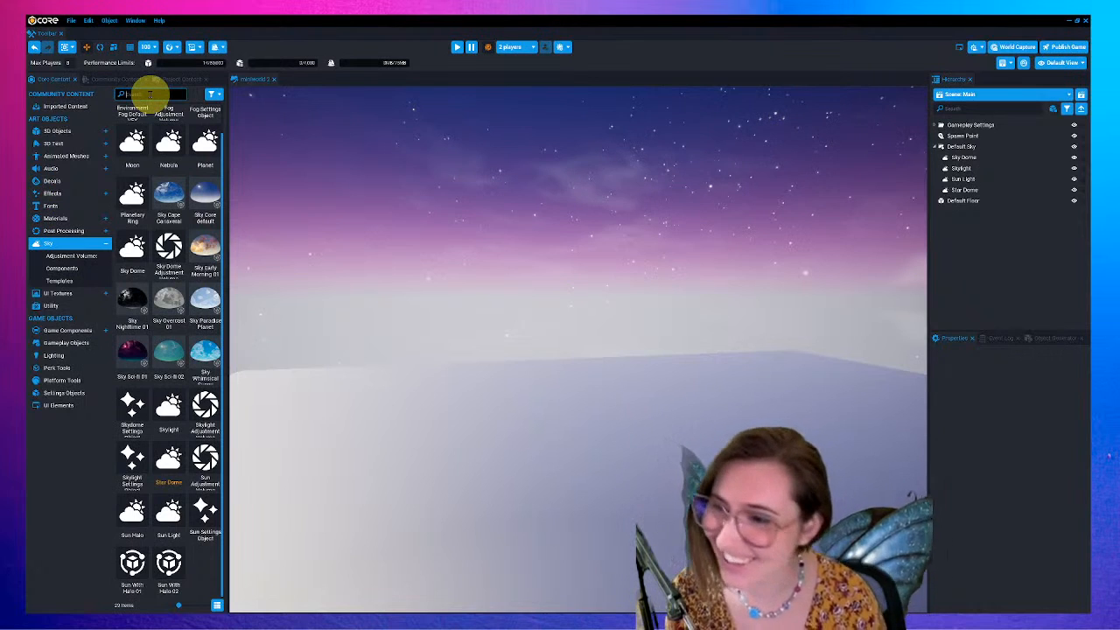
type("anel")
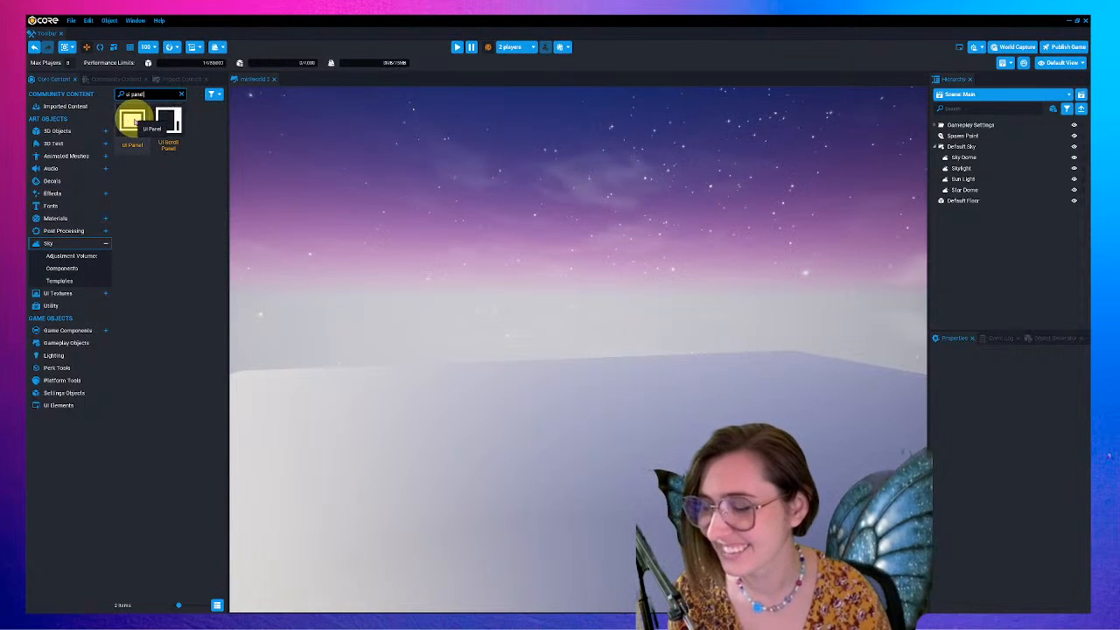
left_click_drag(132, 120, 965, 229)
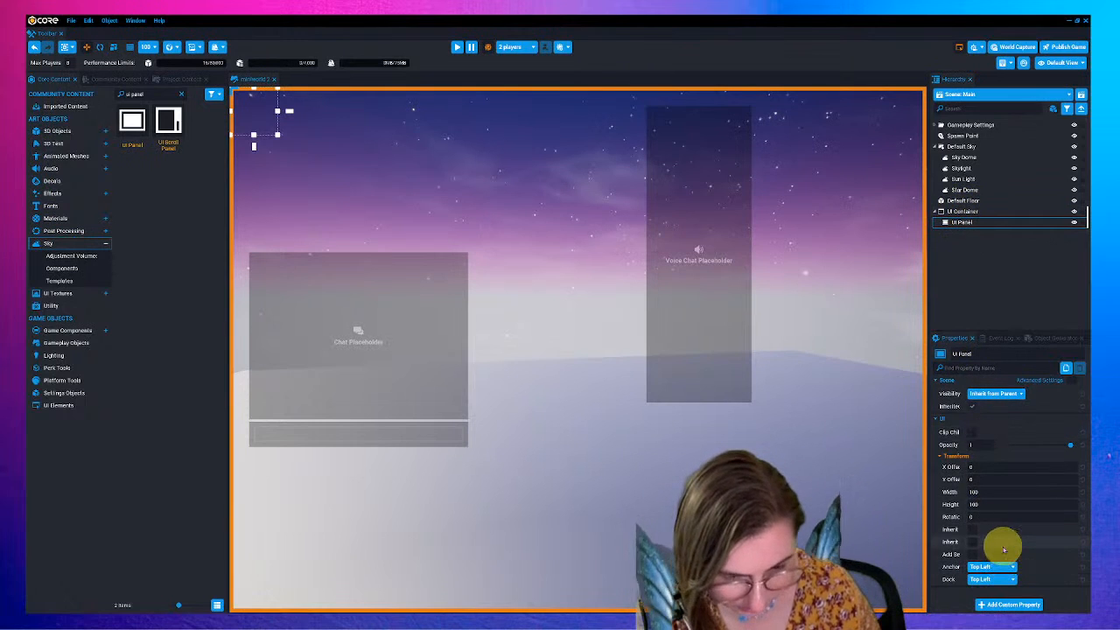
- Create a UI Image as a child of the UI Panel
right_click(973, 222)
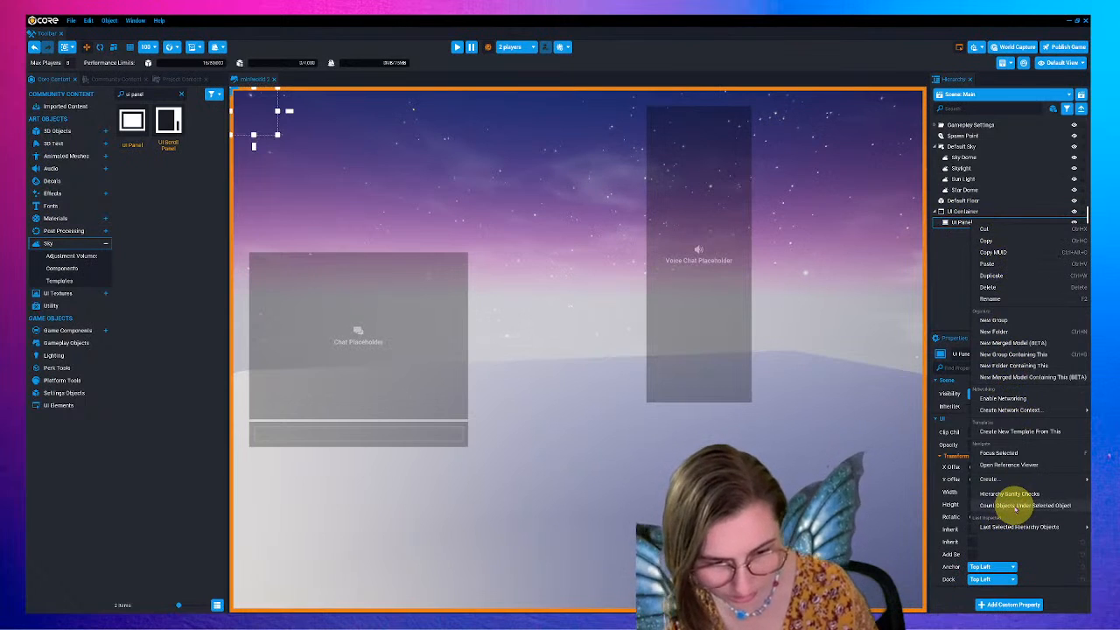
mouse_move(1019, 480)
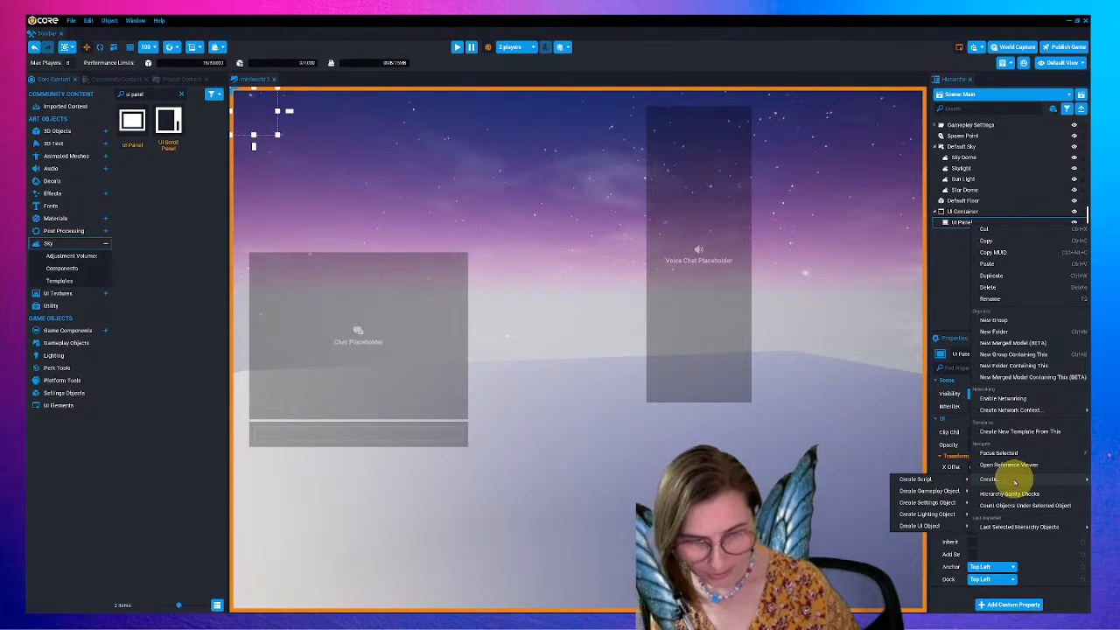
mouse_move(954, 479)
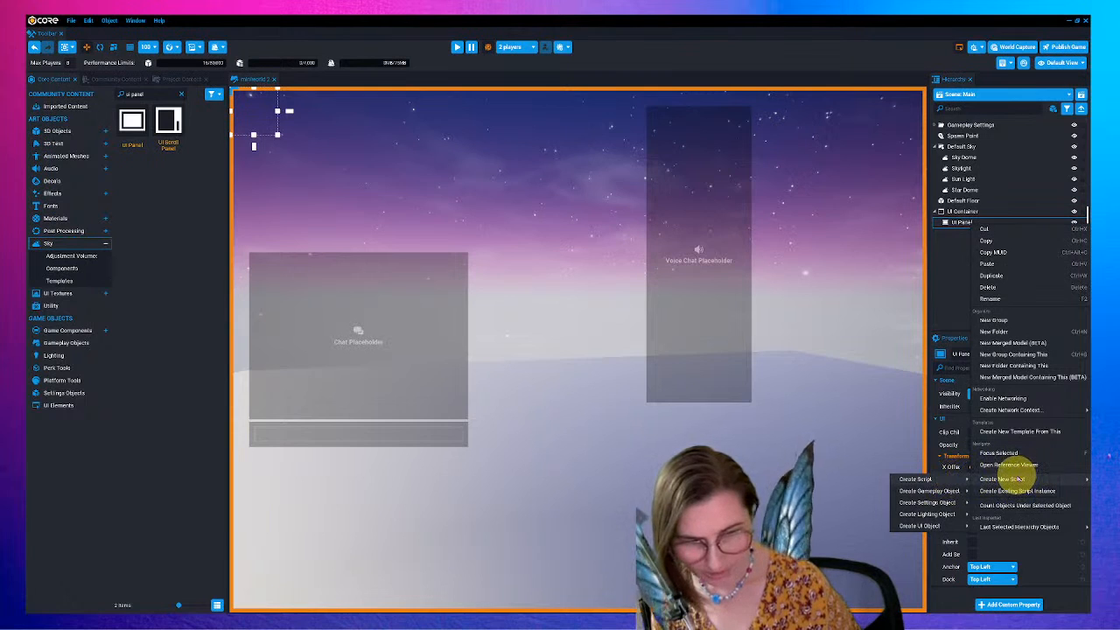
left_click(963, 221)
right_click(971, 224)
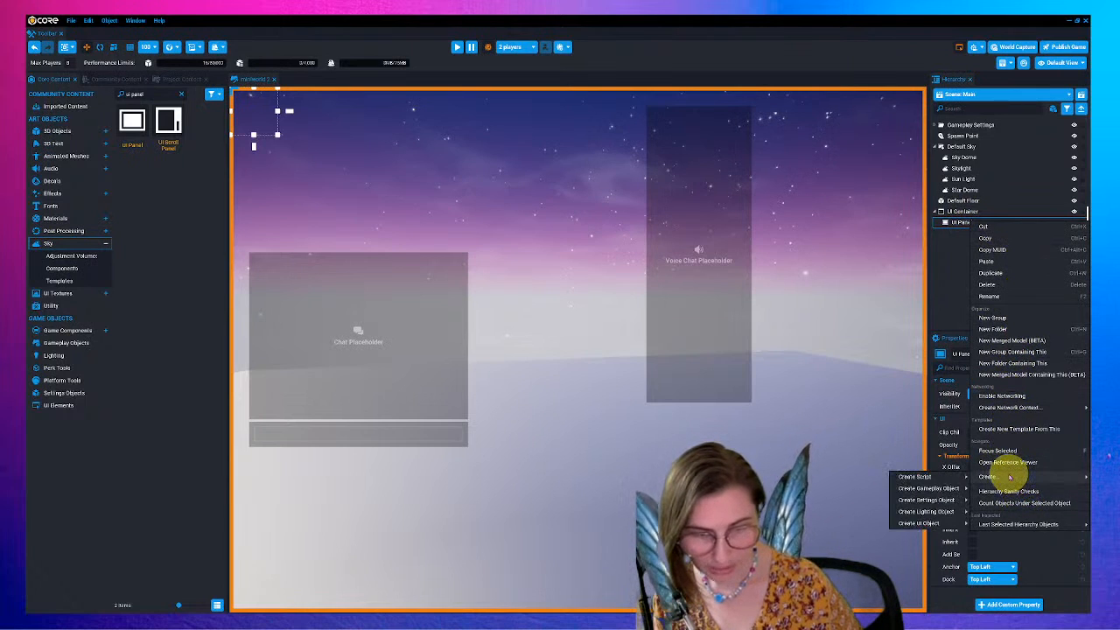
mouse_move(933, 523)
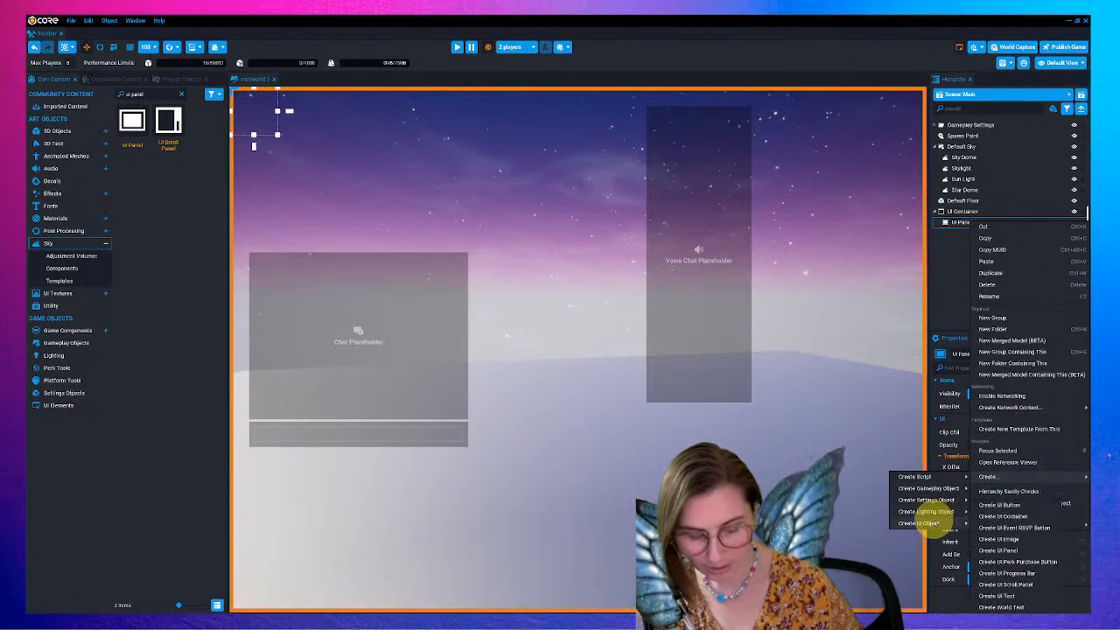
left_click(1023, 539)
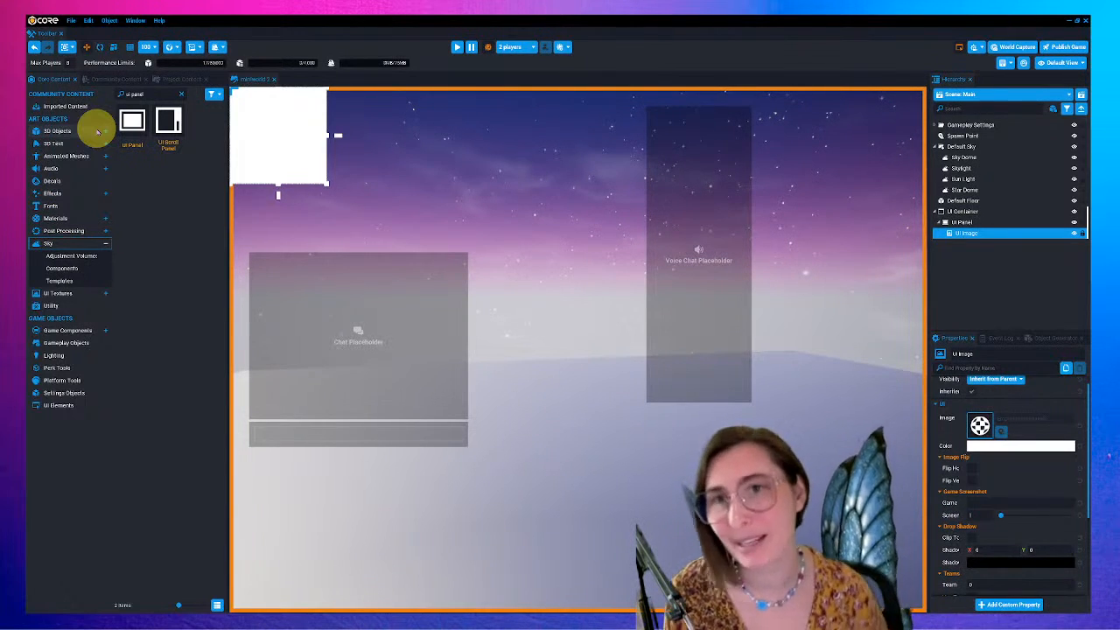
- Resize the UI Image to about 236 wide by 161 high and colour it light pink
left_click_drag(325, 184, 344, 164)
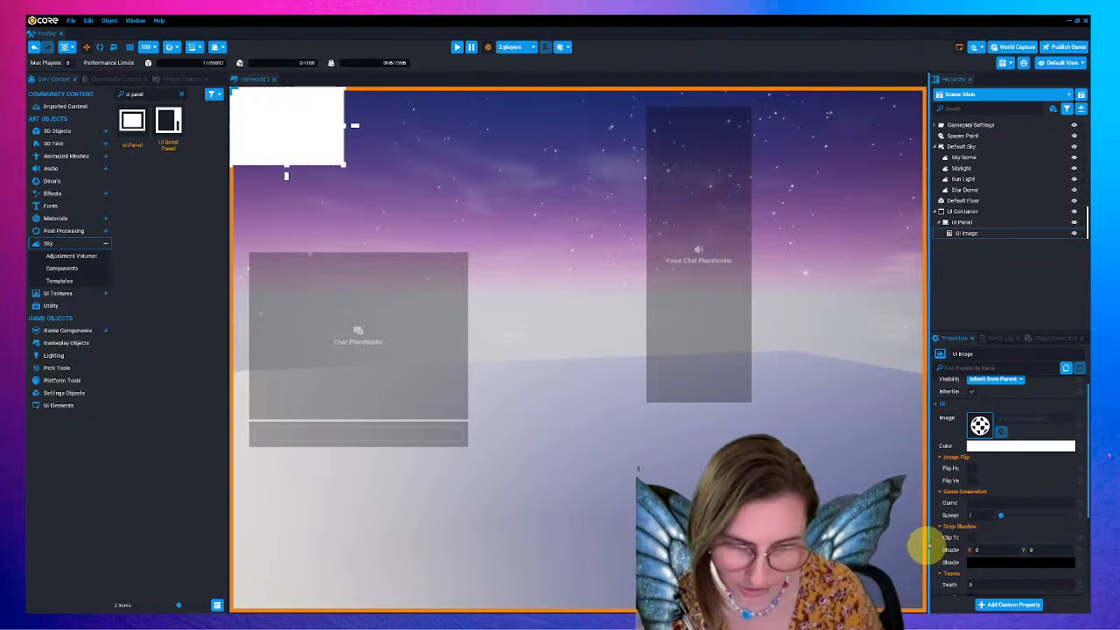
left_click(1014, 453)
mouse_move(950, 438)
left_mouse_down()
mouse_move(936, 440)
mouse_move(947, 454)
mouse_move(959, 444)
left_mouse_up()
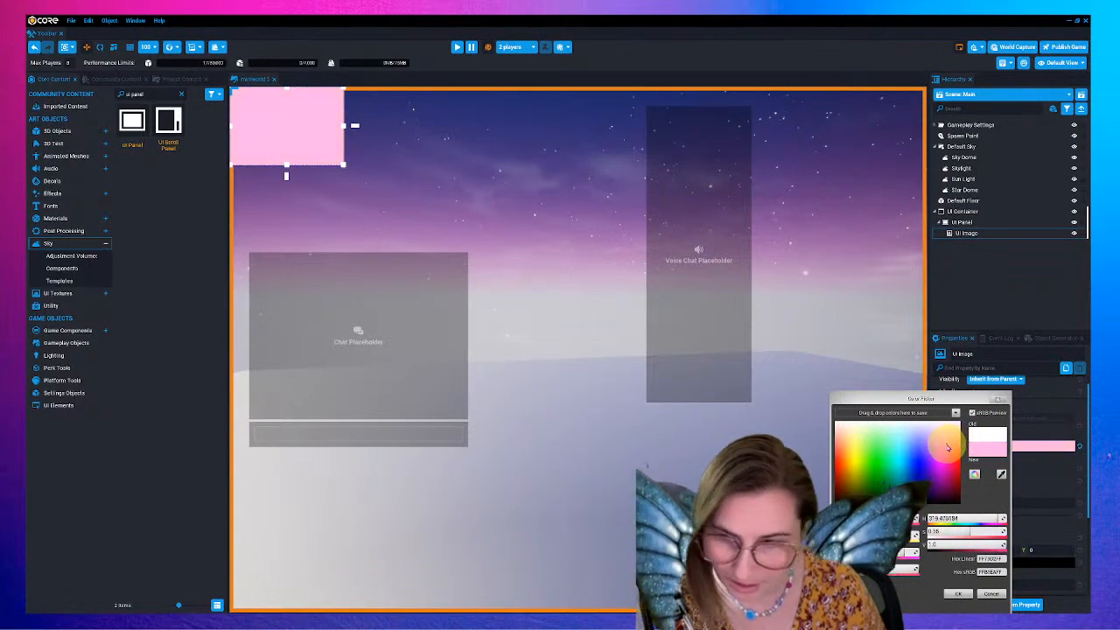
left_click(957, 595)
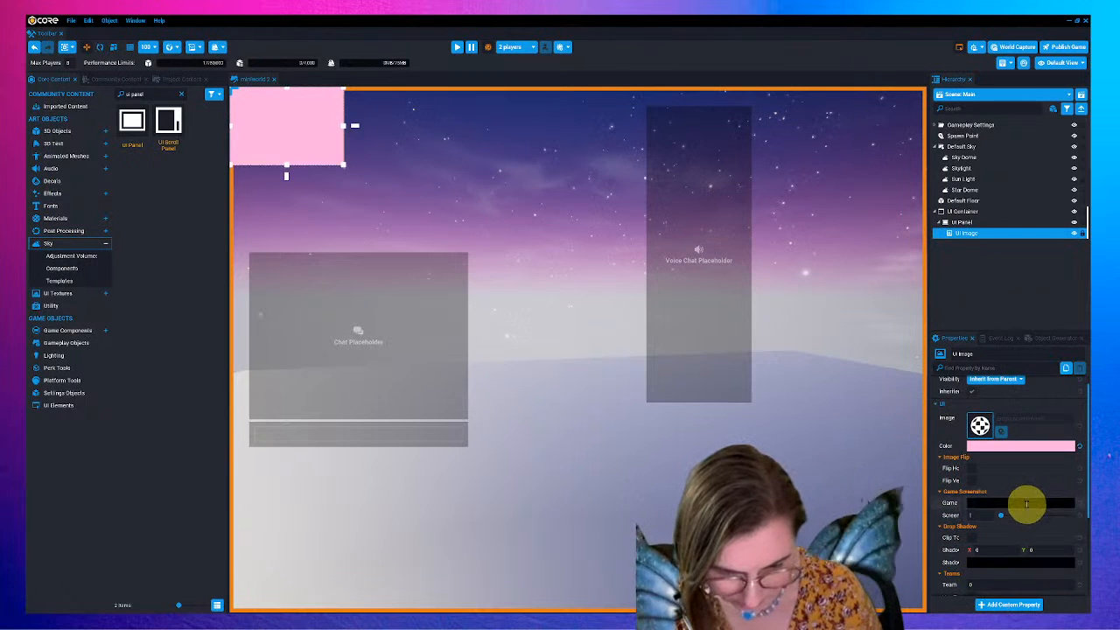
scroll(1025, 504, "down", 3)
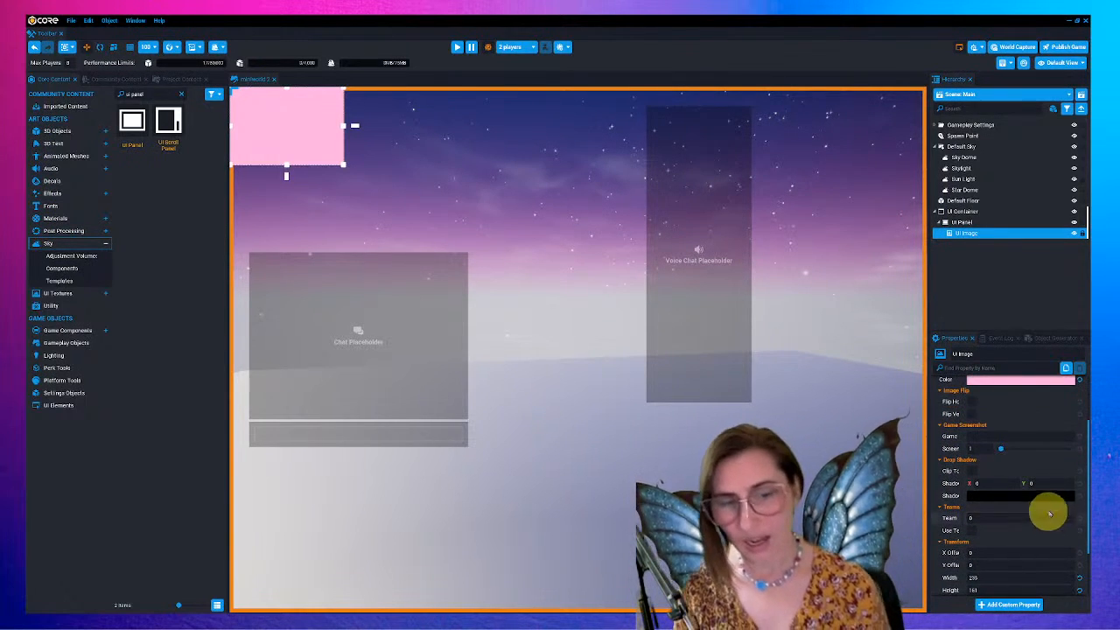
- Create a UI Text object under the pink UI Image and set its text colour to dark navy blue
left_click(162, 96)
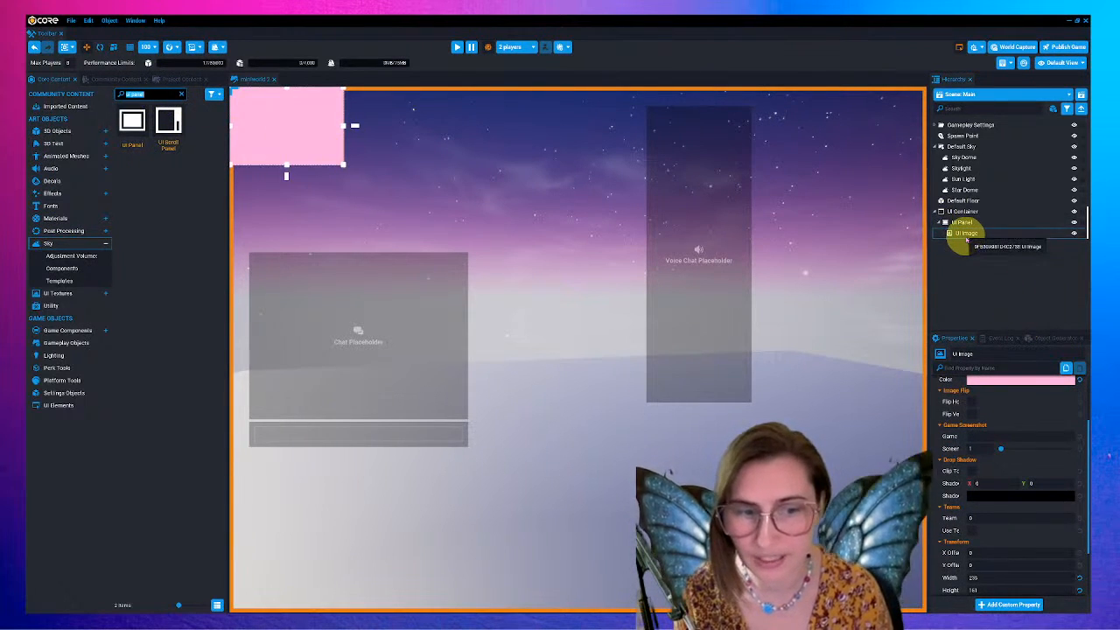
right_click(967, 234)
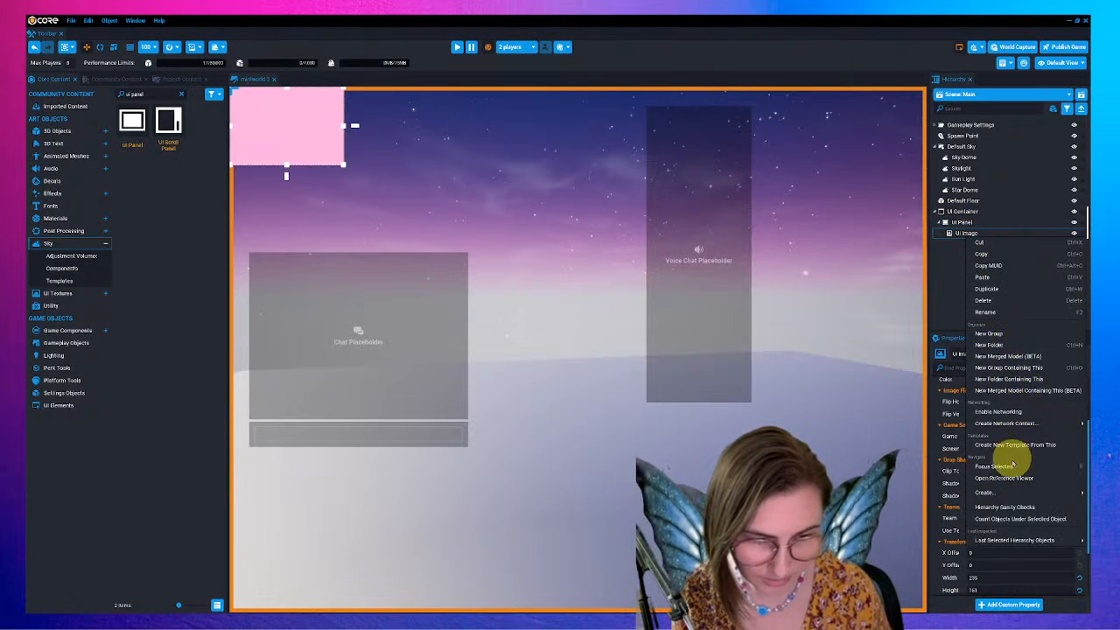
mouse_move(984, 492)
mouse_move(916, 539)
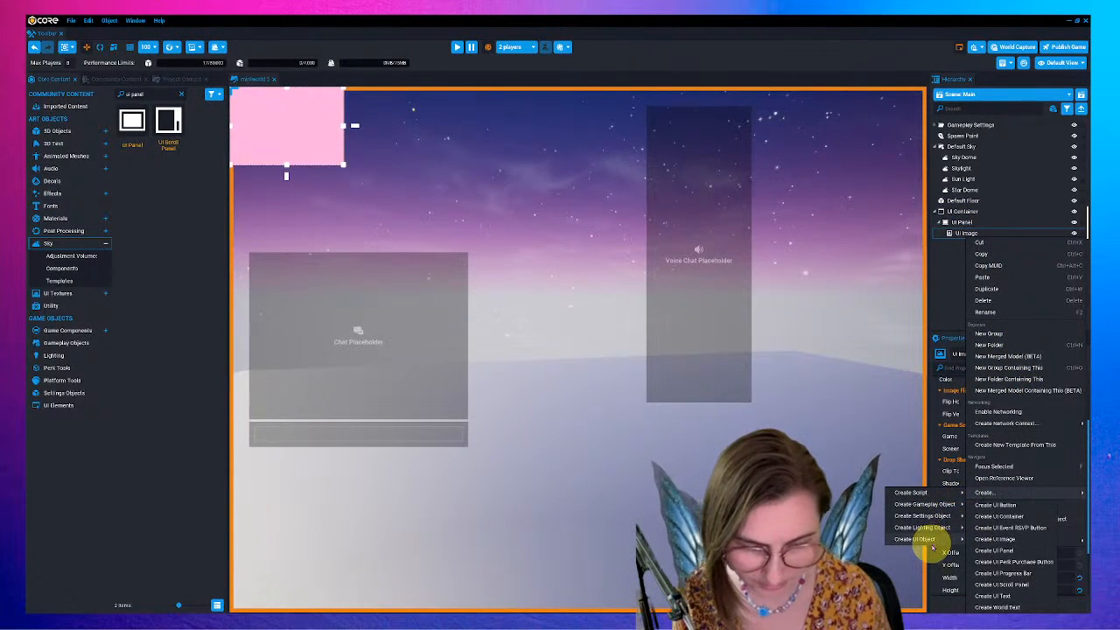
left_click(1001, 595)
scroll(1004, 385, "up", 1)
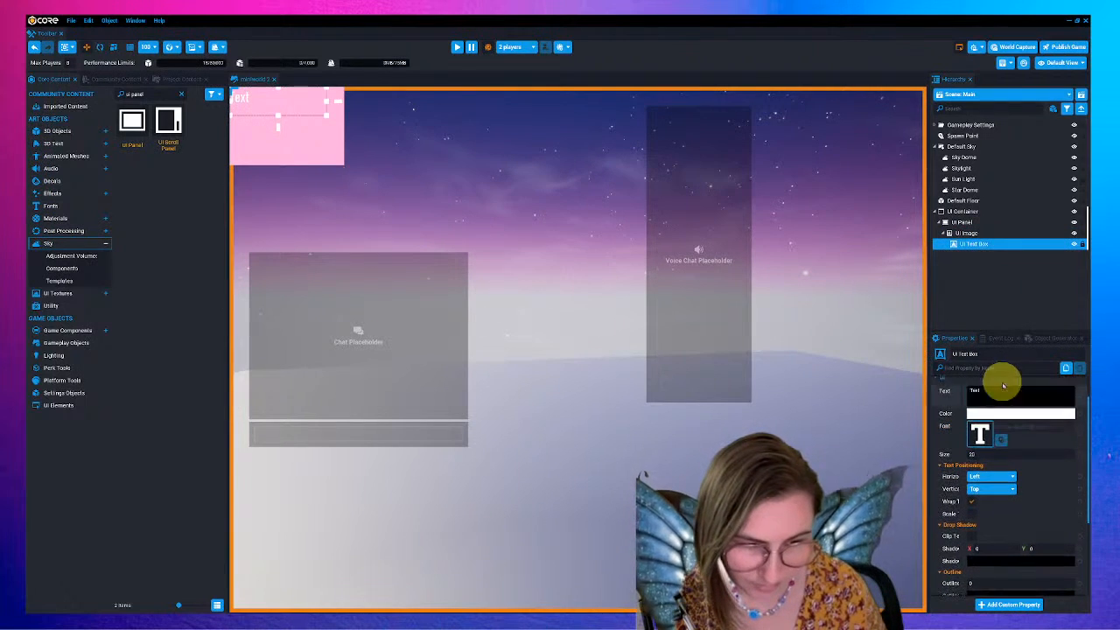
left_click(993, 416)
left_click_drag(917, 433, 895, 495)
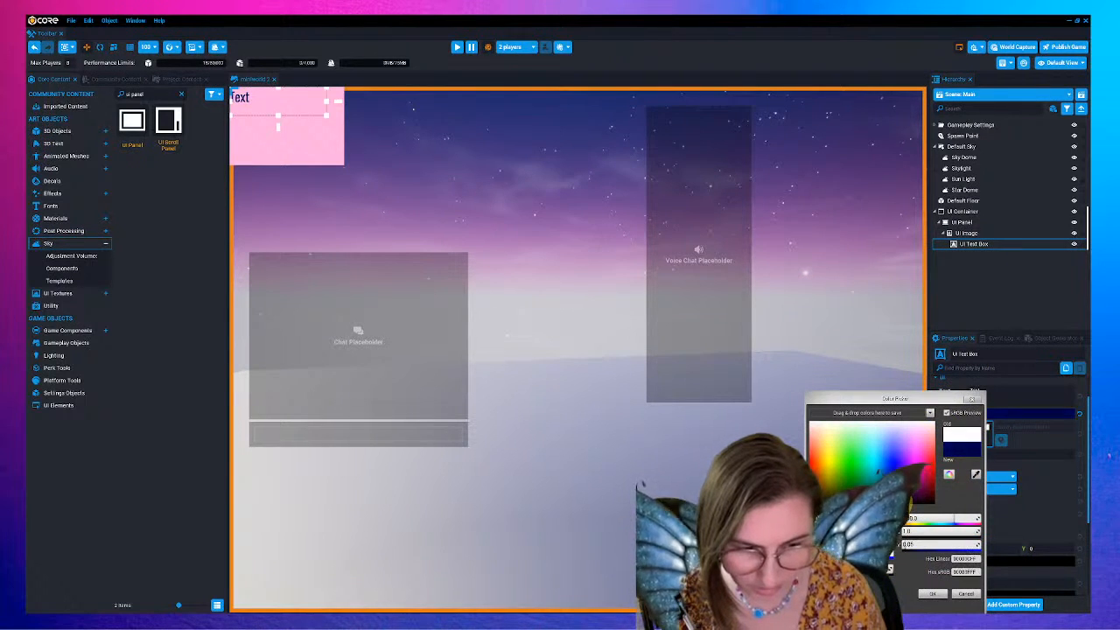
left_click(932, 595)
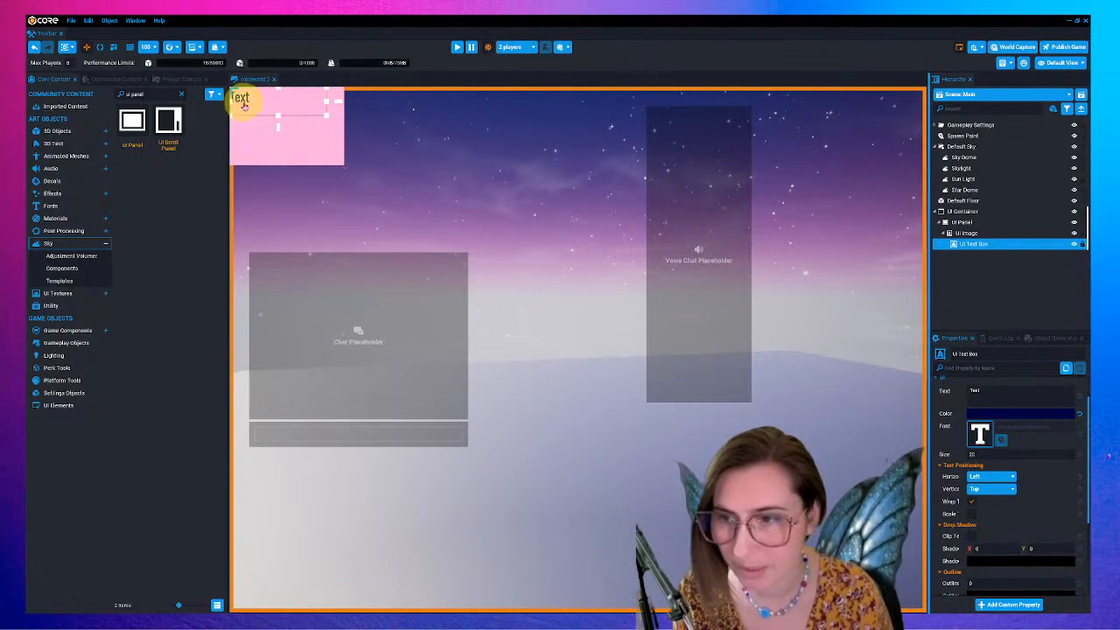
- Enter "Spooky Garden" as the text box's text and centre it horizontally within the pink image
left_click(997, 392)
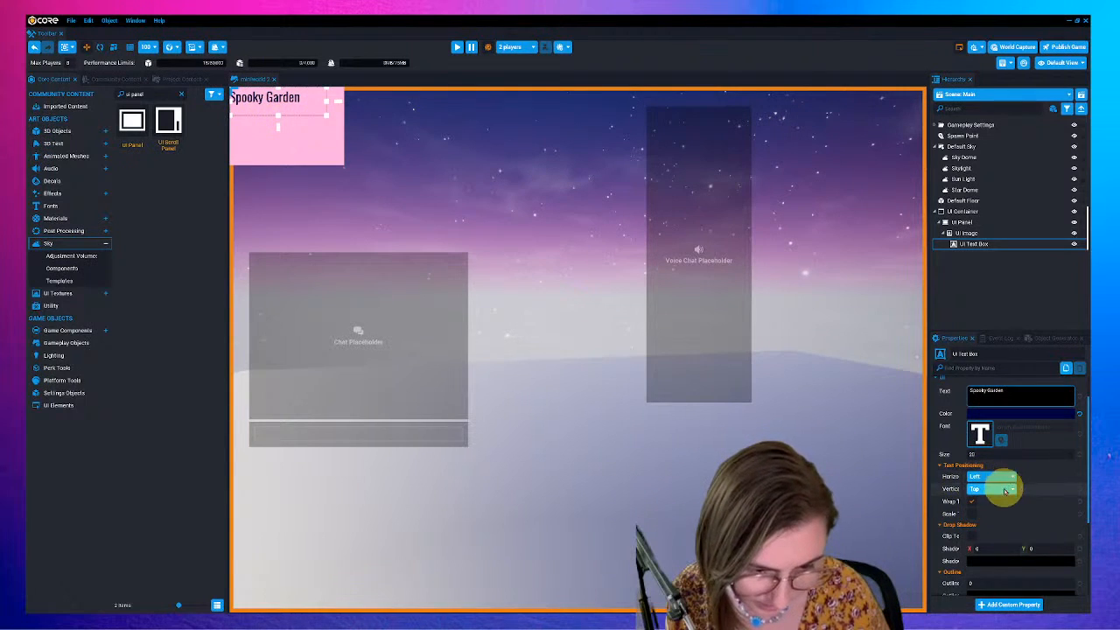
scroll(1000, 488, "down", 5)
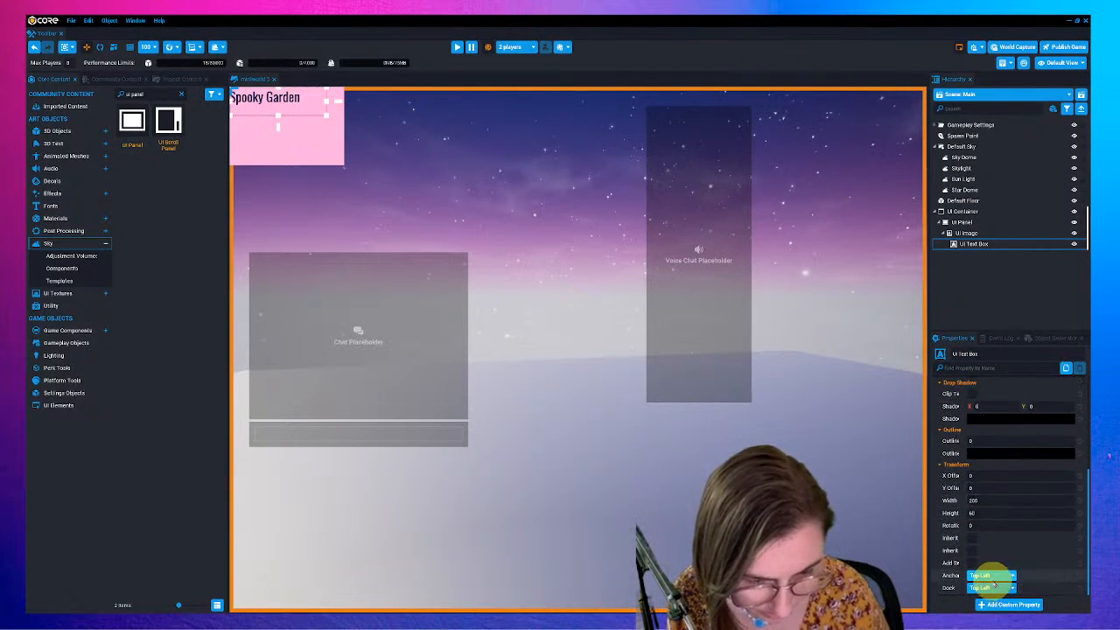
scroll(1007, 527, "up", 5)
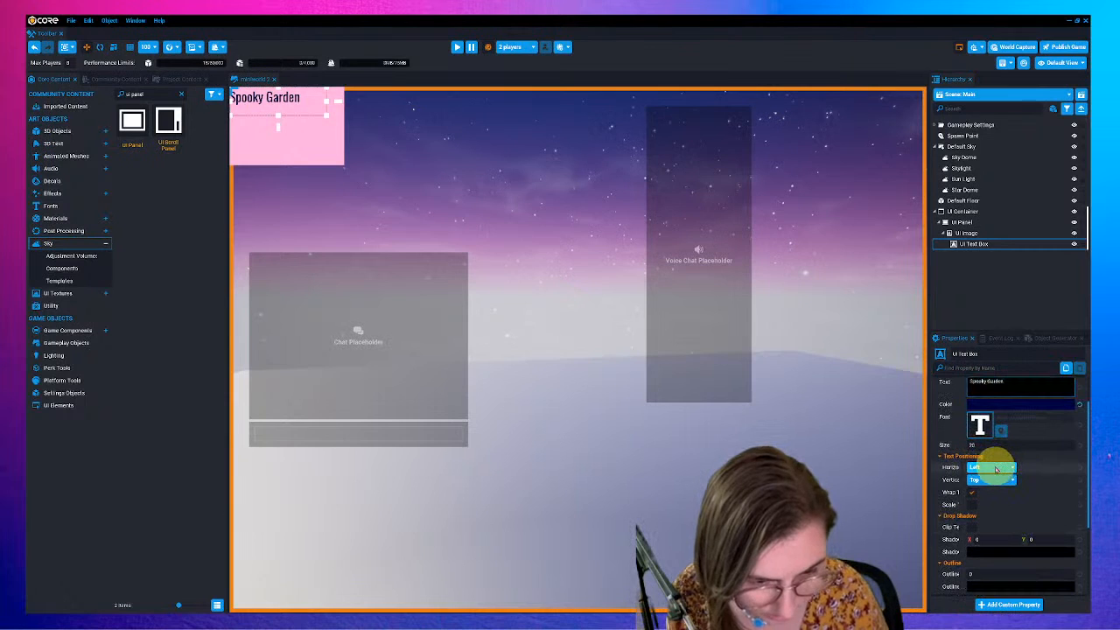
left_click(994, 470)
left_click(997, 491)
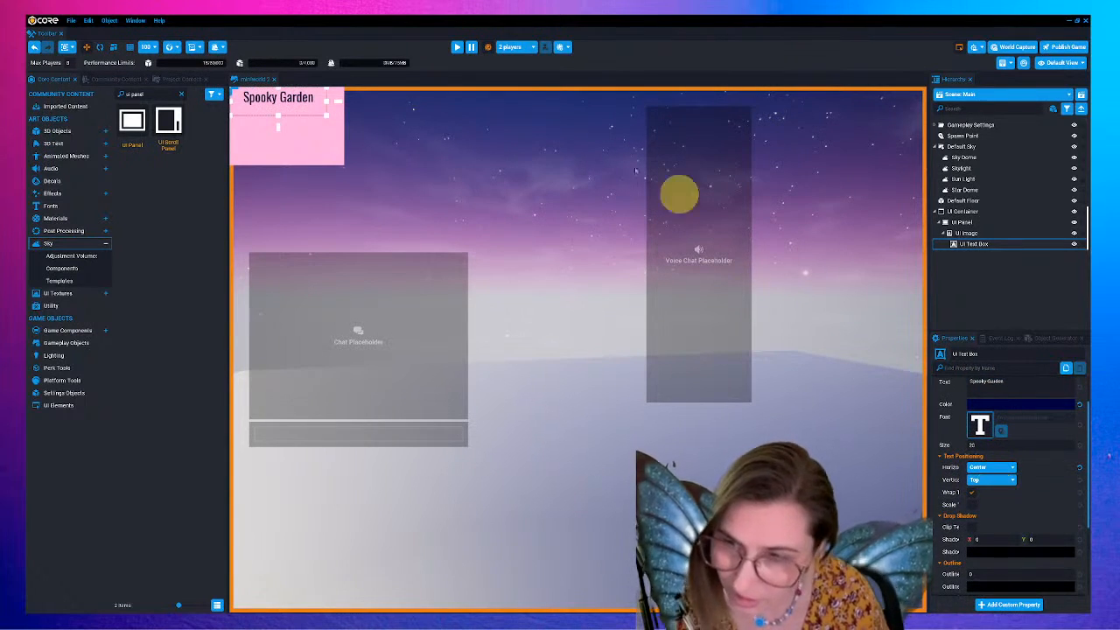
left_click_drag(328, 116, 283, 96)
- Duplicate the "Spooky Garden" text box, keep a single copy and place it directly beneath the original
left_click(971, 242)
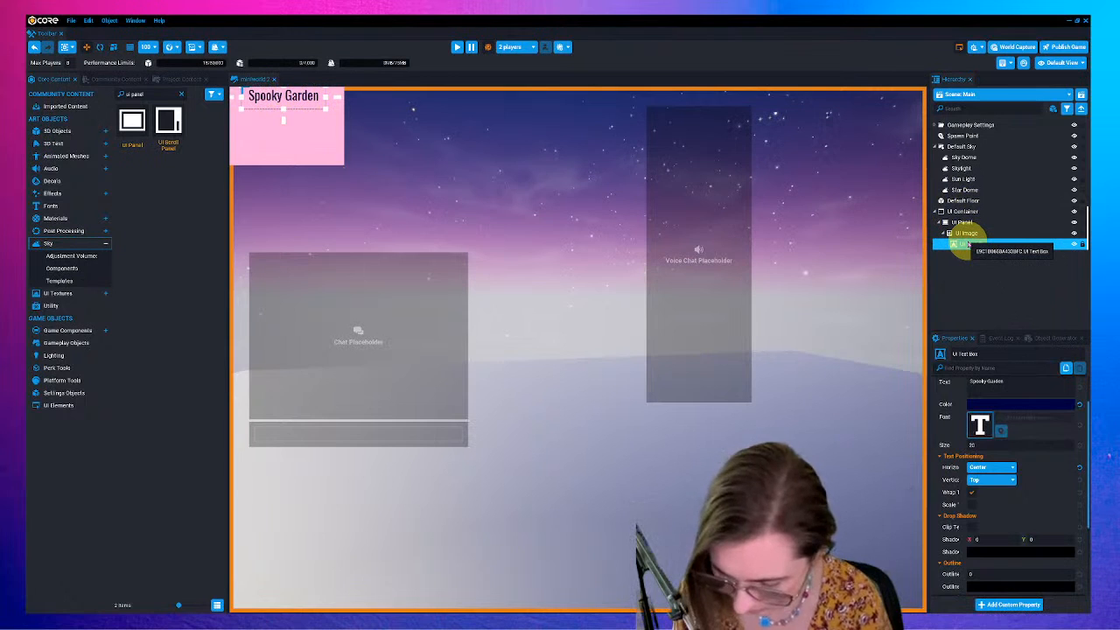
key("ctrl+w")
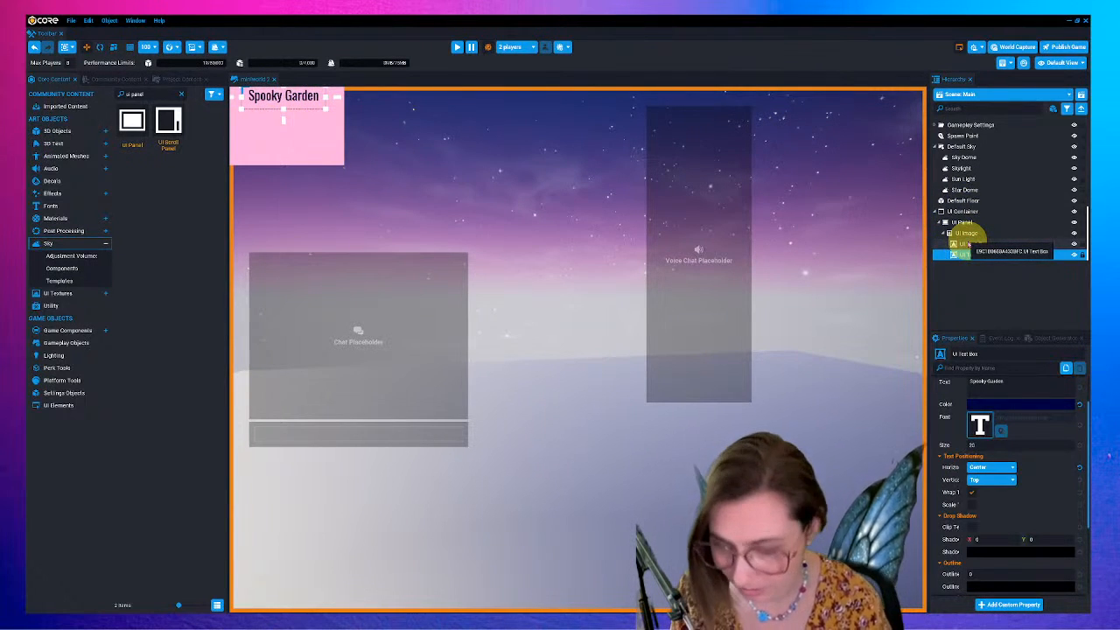
key("ctrl+w")
left_click(988, 255)
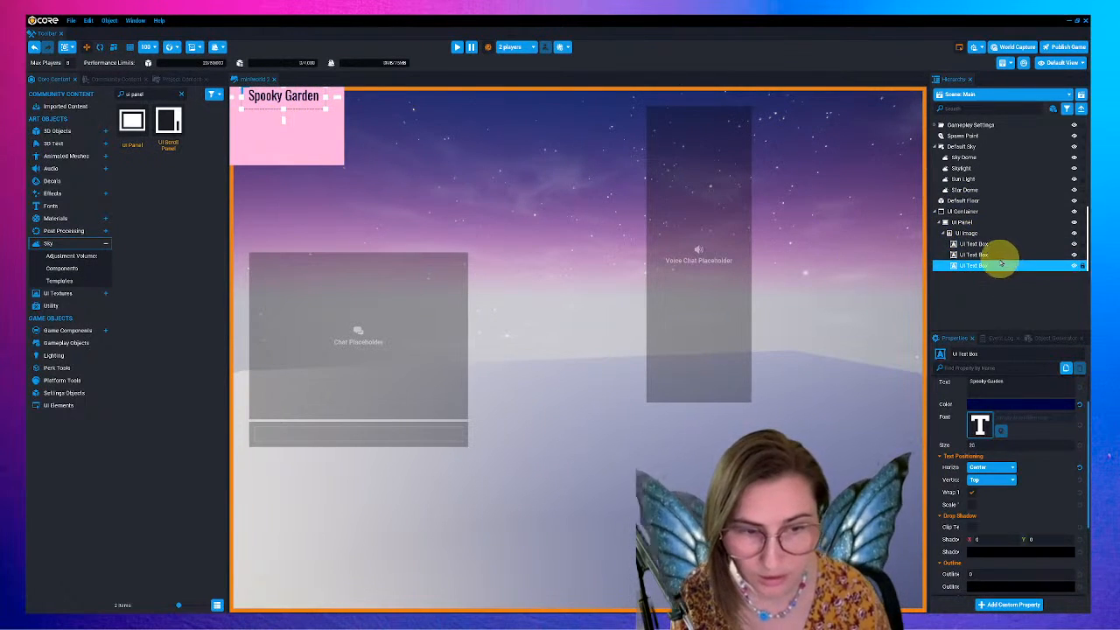
key("Delete")
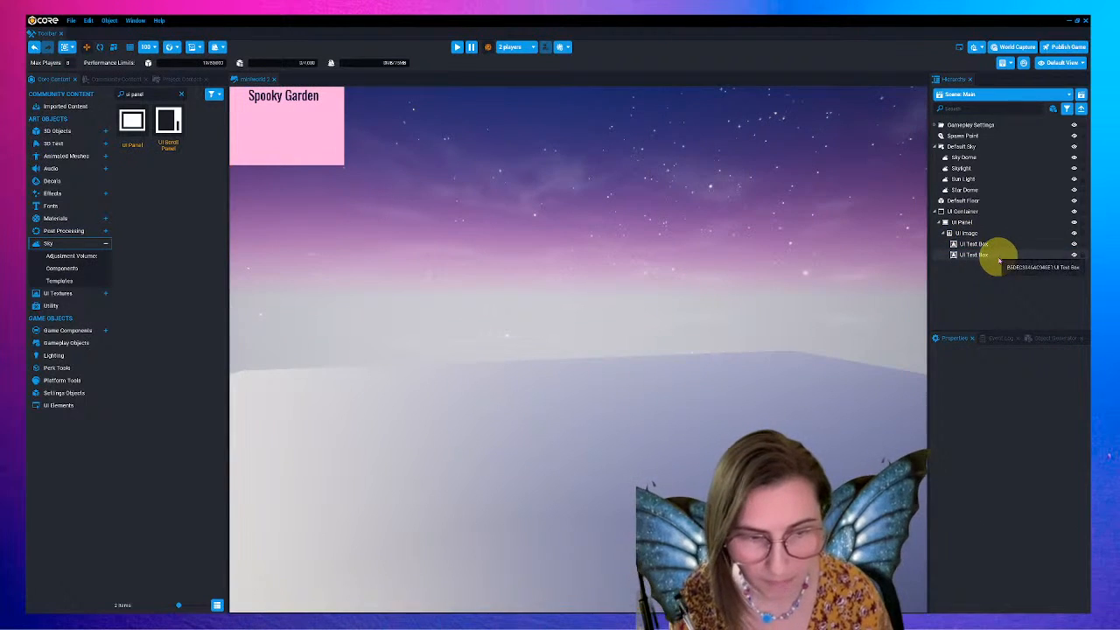
left_click(980, 255)
left_click_drag(285, 93, 301, 117)
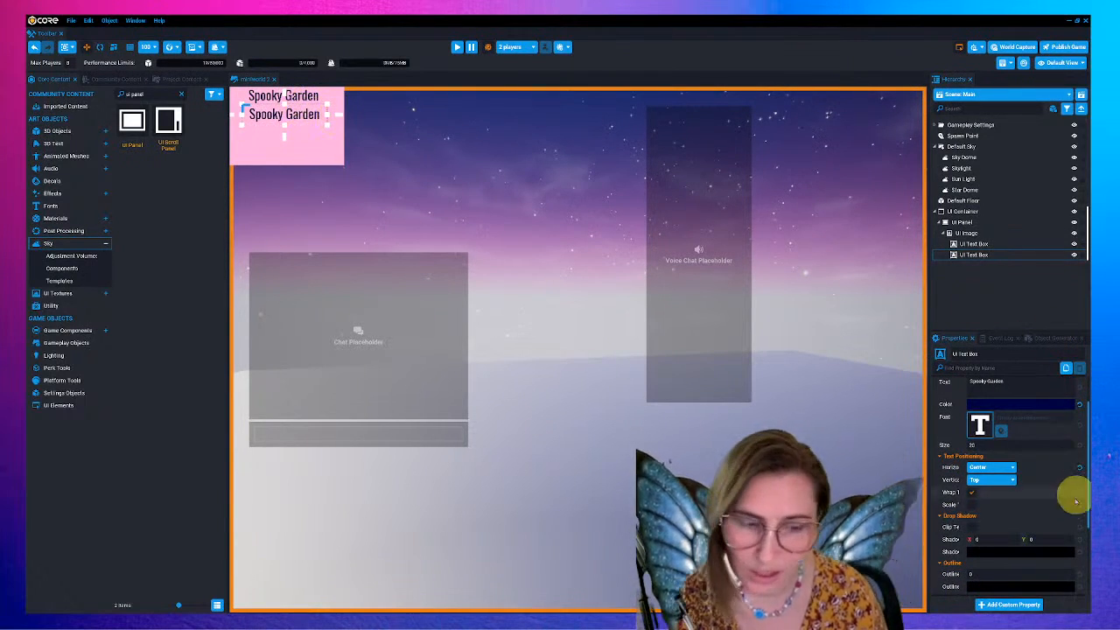
- Change the lower text box to read "Skelly" and enlarge the pink UI Image in both width and height
left_click(1002, 381)
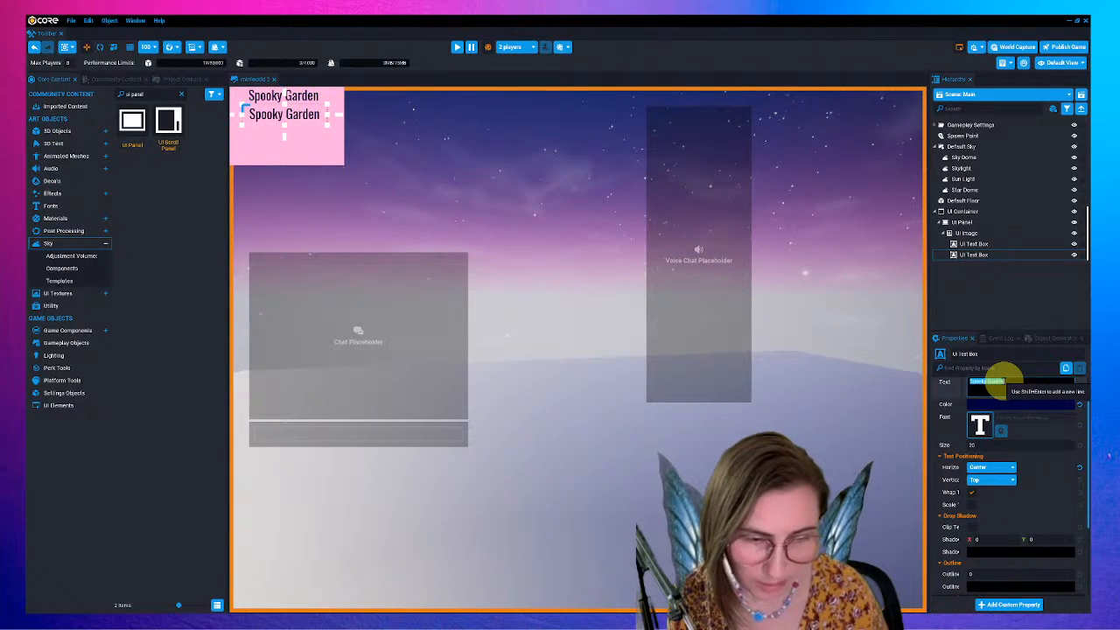
type("B")
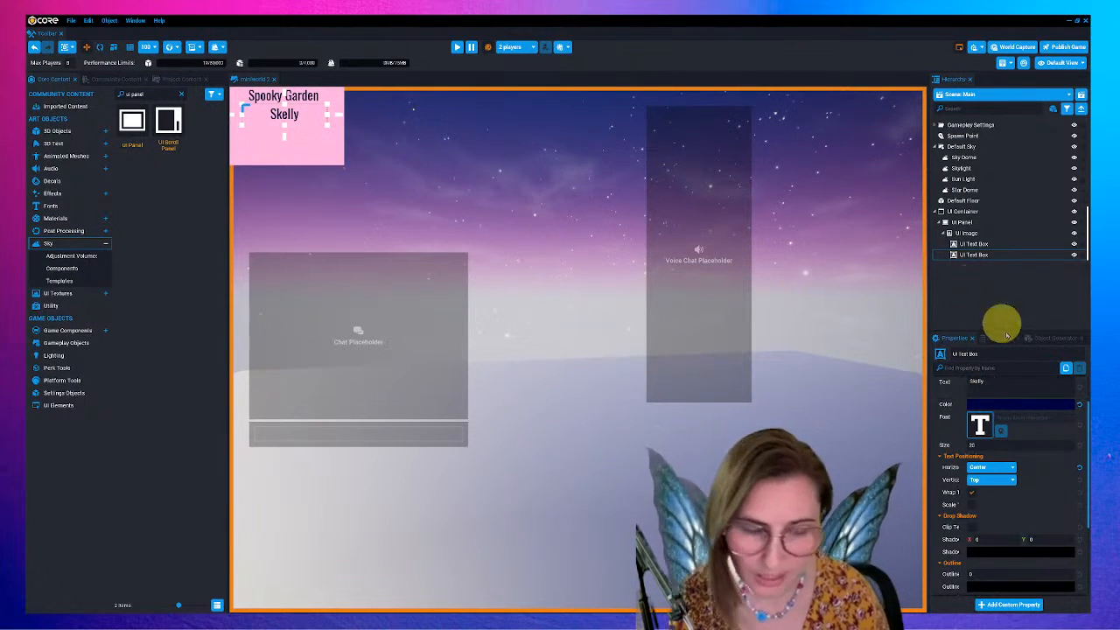
left_click(338, 166)
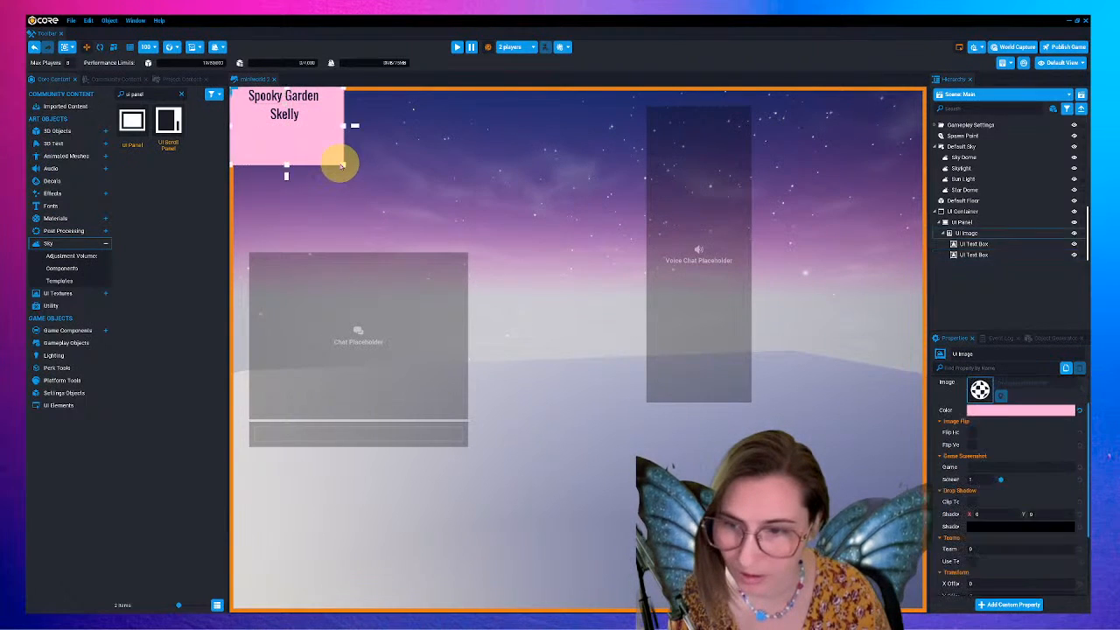
left_click_drag(342, 166, 380, 197)
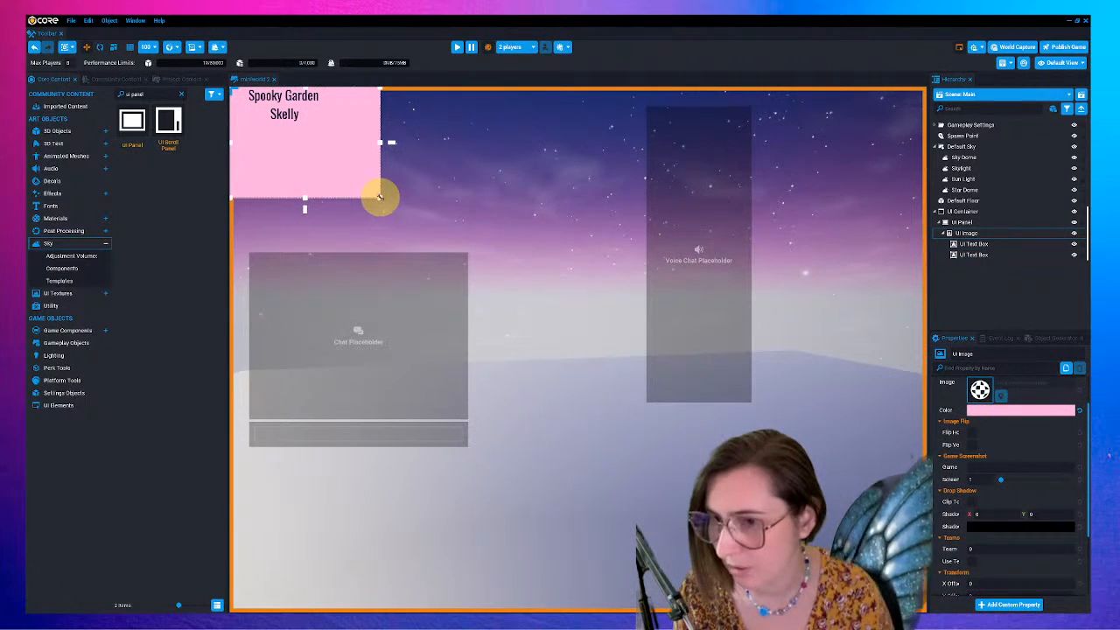
- Set the "Spooky Garden" text size to 25 and widen its box so the heading fits on one line
left_click(980, 254)
left_click(978, 244)
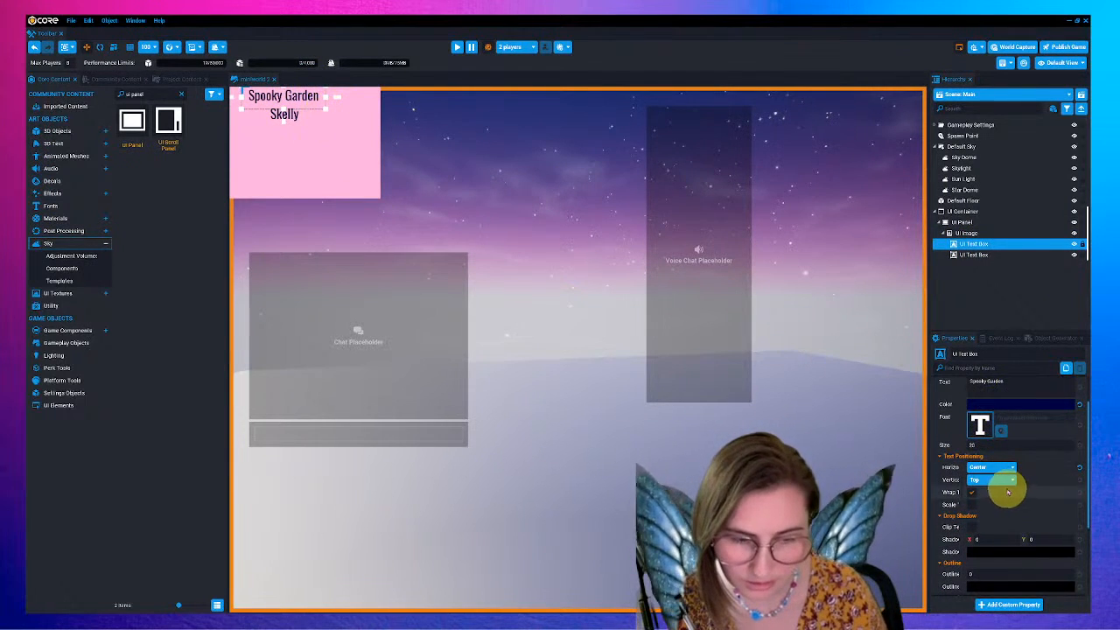
scroll(1004, 486, "up", 1)
scroll(1006, 483, "down", 2)
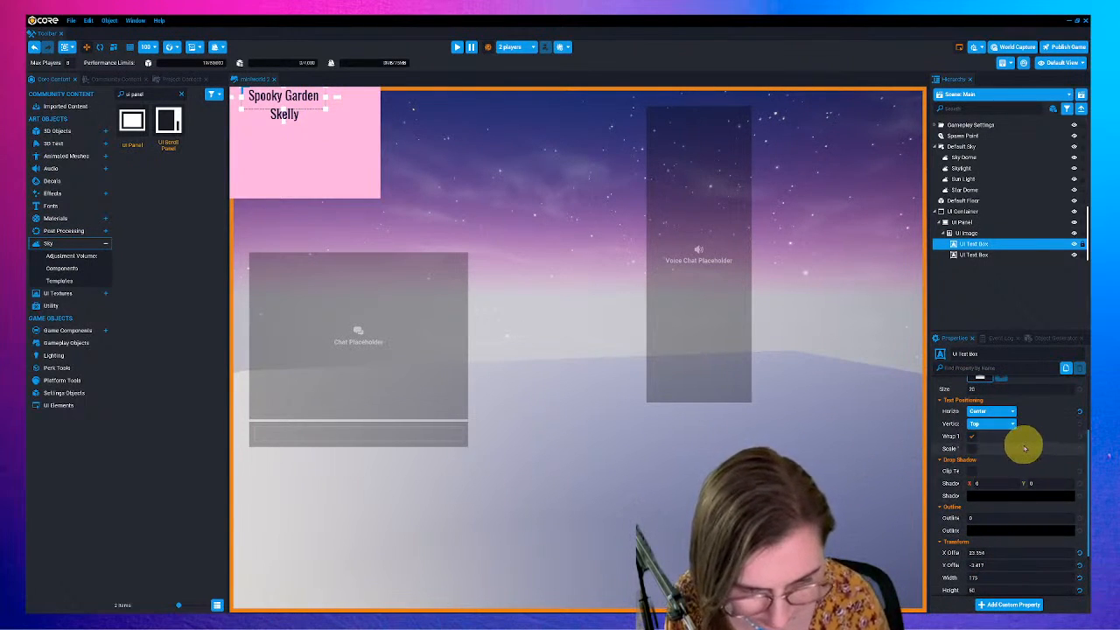
scroll(1022, 447, "up", 2)
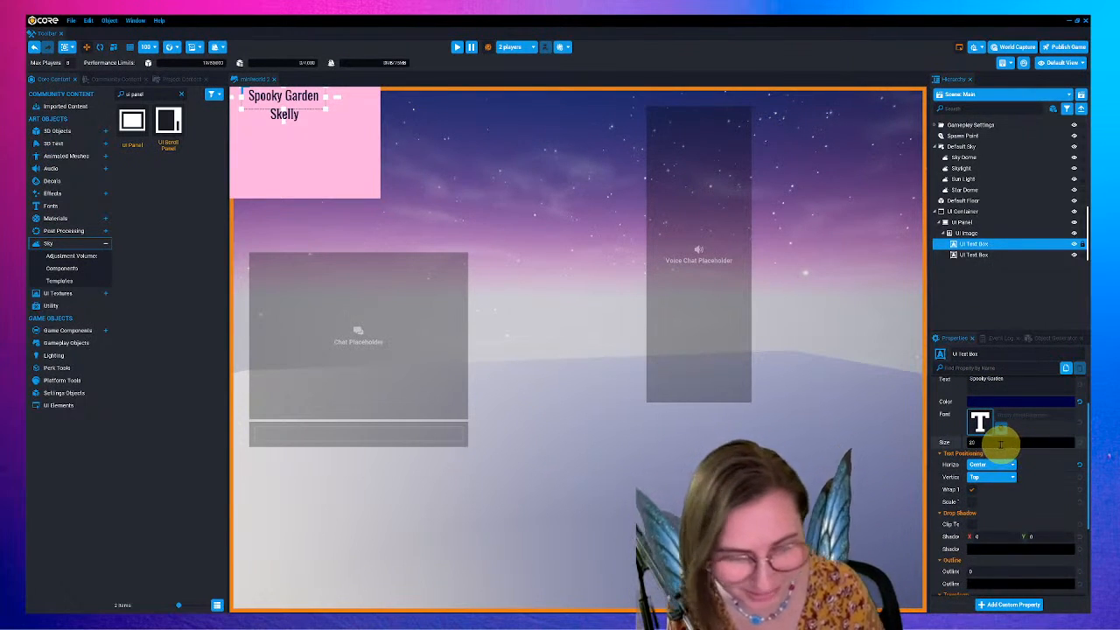
left_click(999, 444)
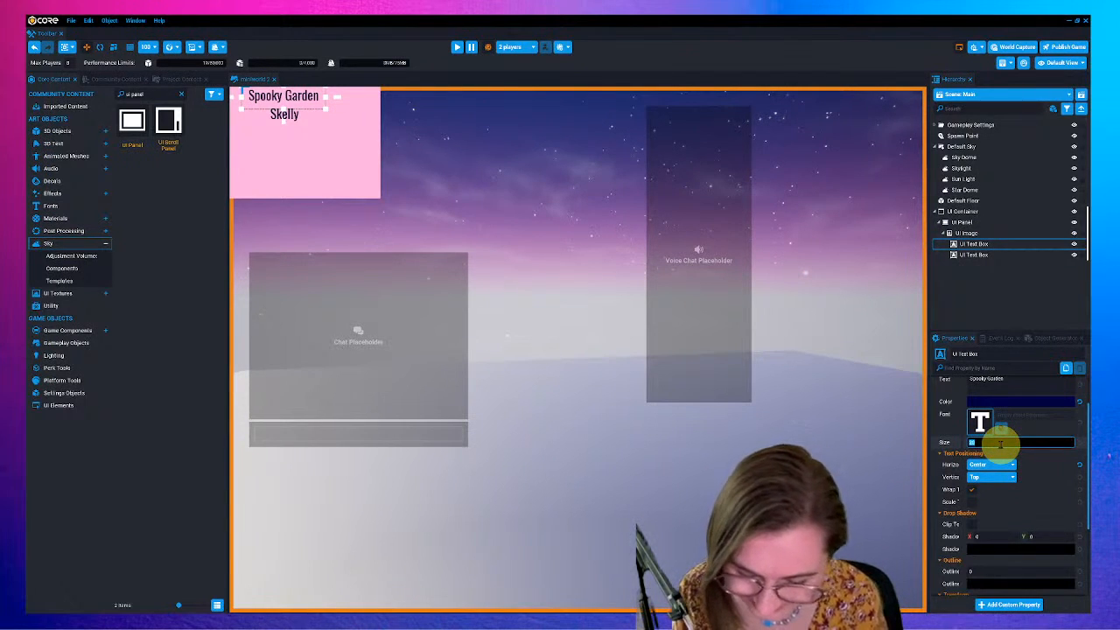
type("25")
key("Return")
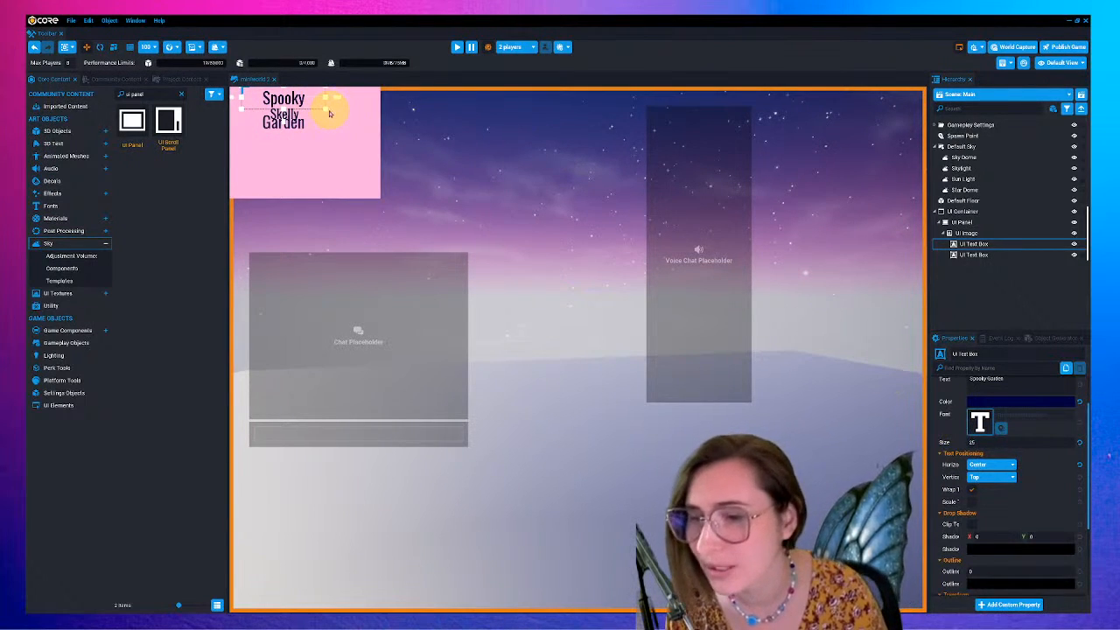
left_click_drag(325, 99, 372, 99)
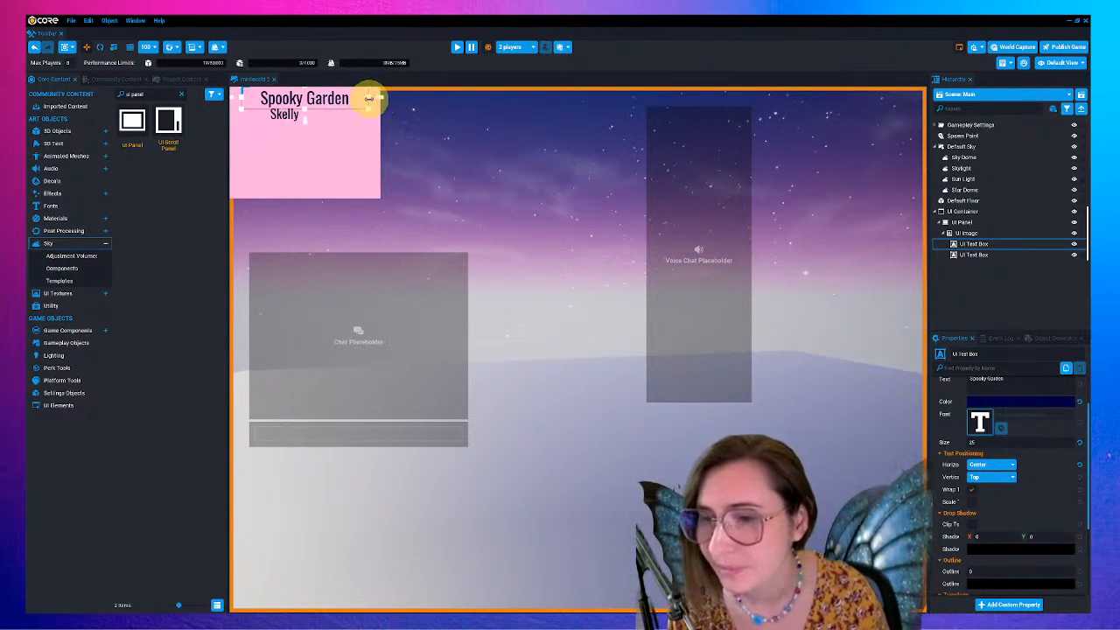
- Move the "Skelly" text box to the pink image's left side under the heading, duplicate it and place the copy directly below
left_click_drag(286, 114, 264, 129)
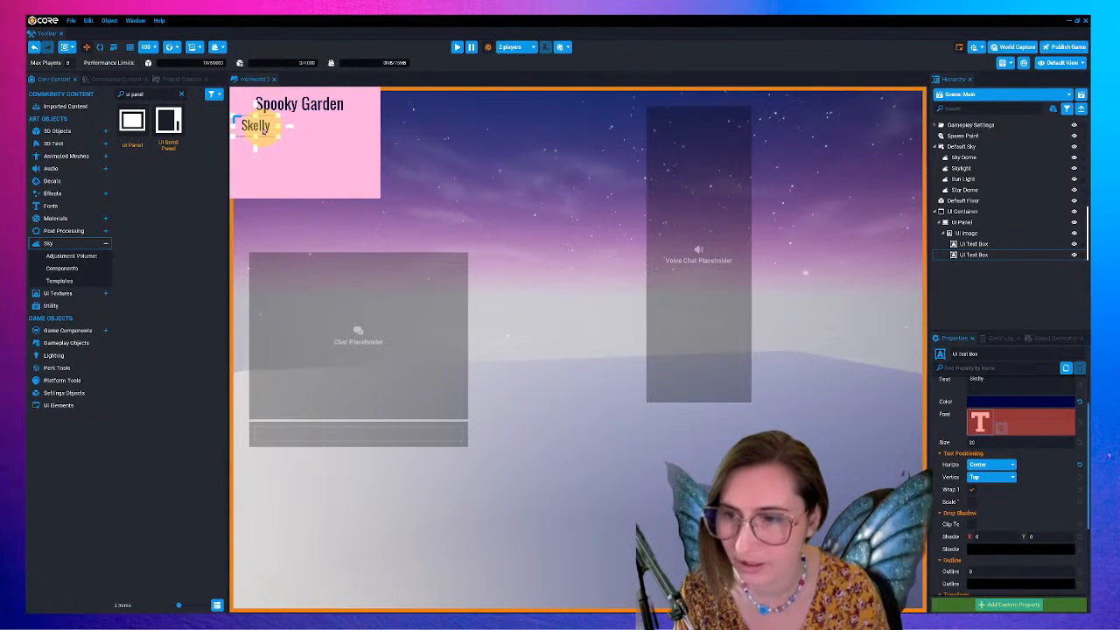
left_click(987, 254)
key("ctrl+w")
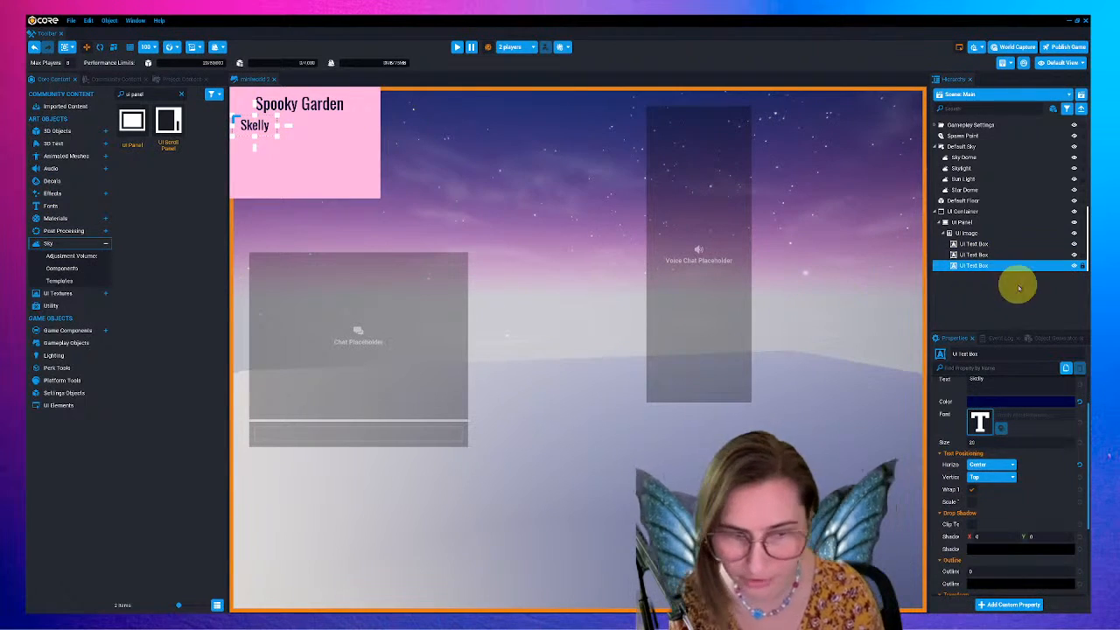
scroll(996, 402, "up", 1)
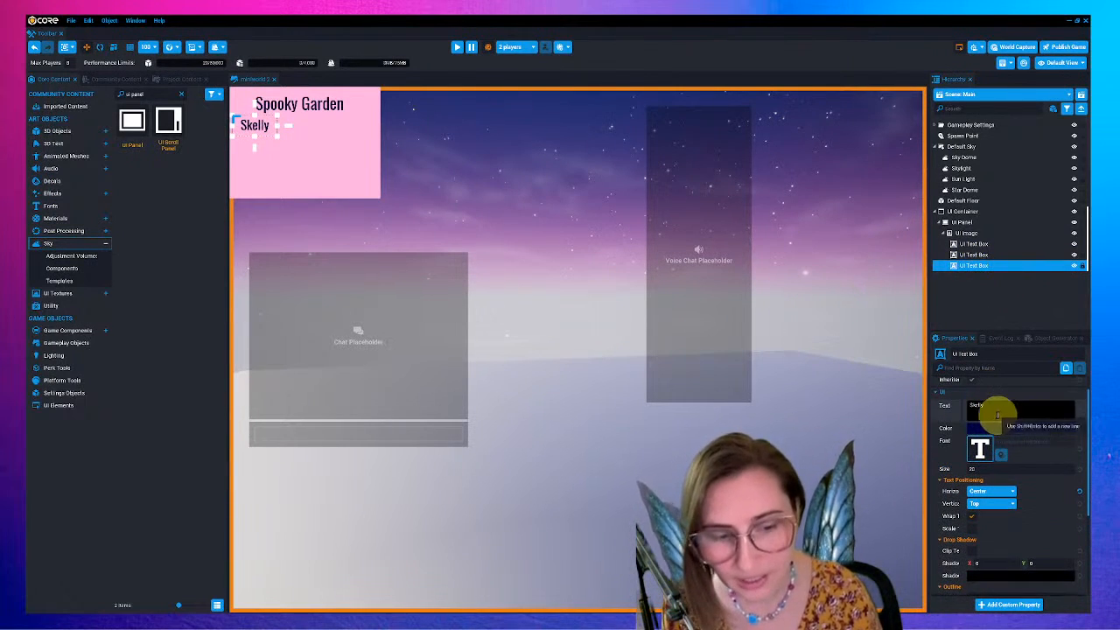
left_click(998, 405)
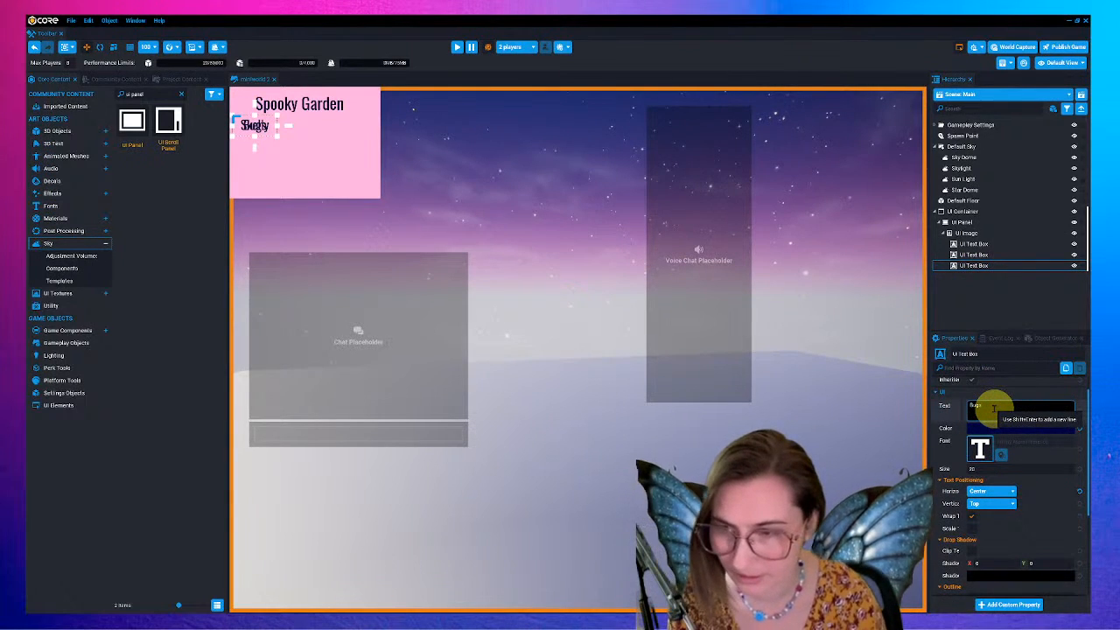
key("Return")
left_click_drag(251, 126, 260, 143)
- Set the text of the copy below "Skelly" to "Spidey"
left_click(987, 403)
type("Sp")
type("diey")
key("BackSpace")
key("BackSpace")
type("y")
key("Return")
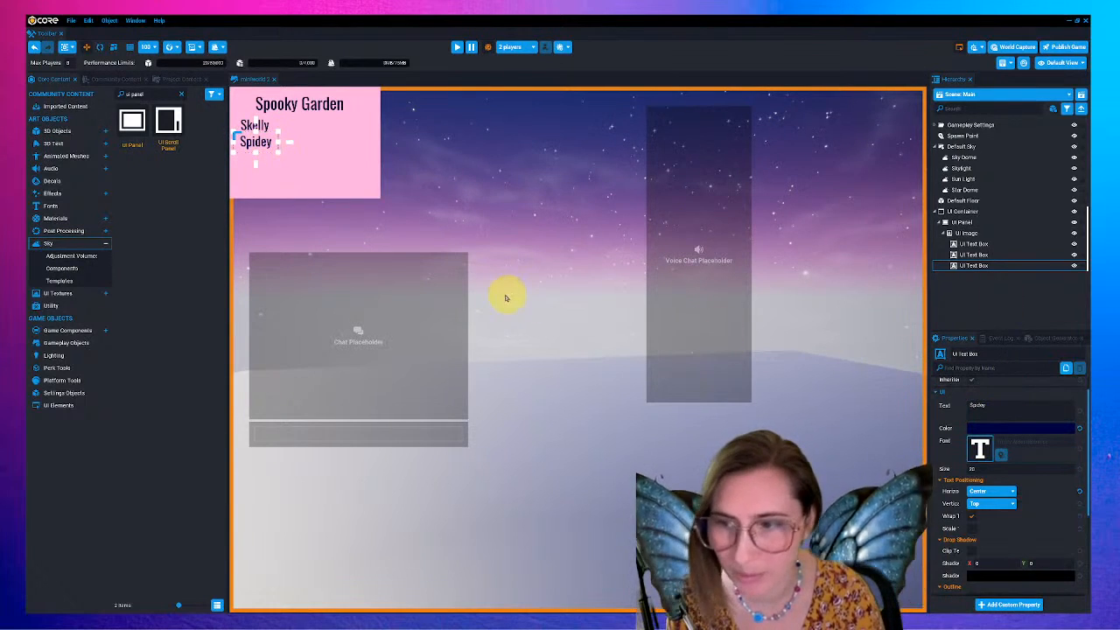
- Duplicate the "Spidey" text box and place the copy directly beneath it
left_click(260, 159)
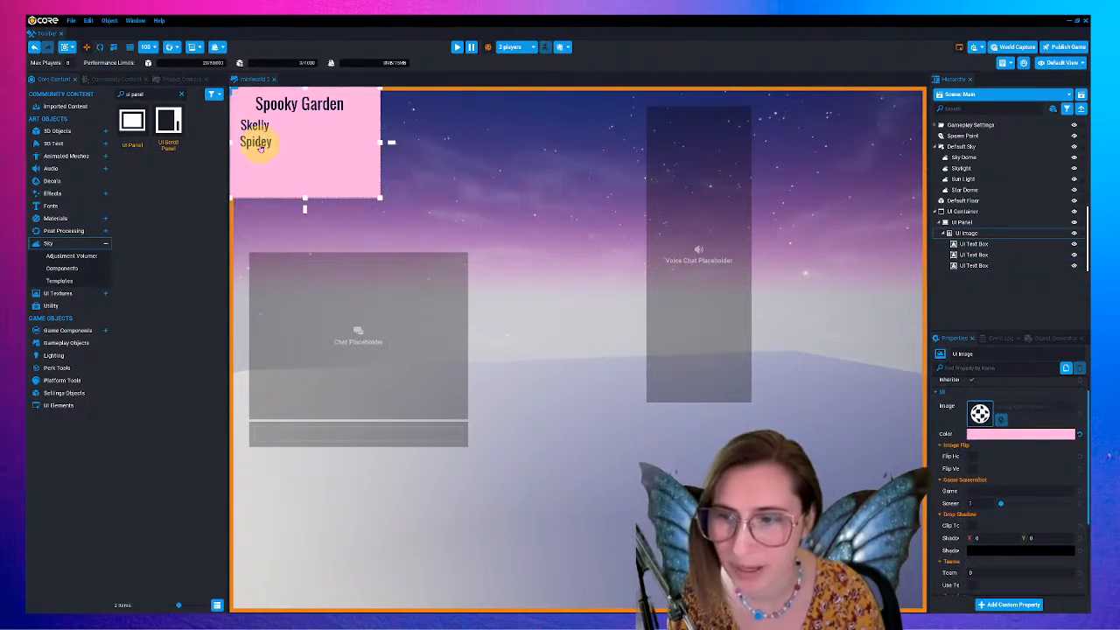
left_click(967, 265)
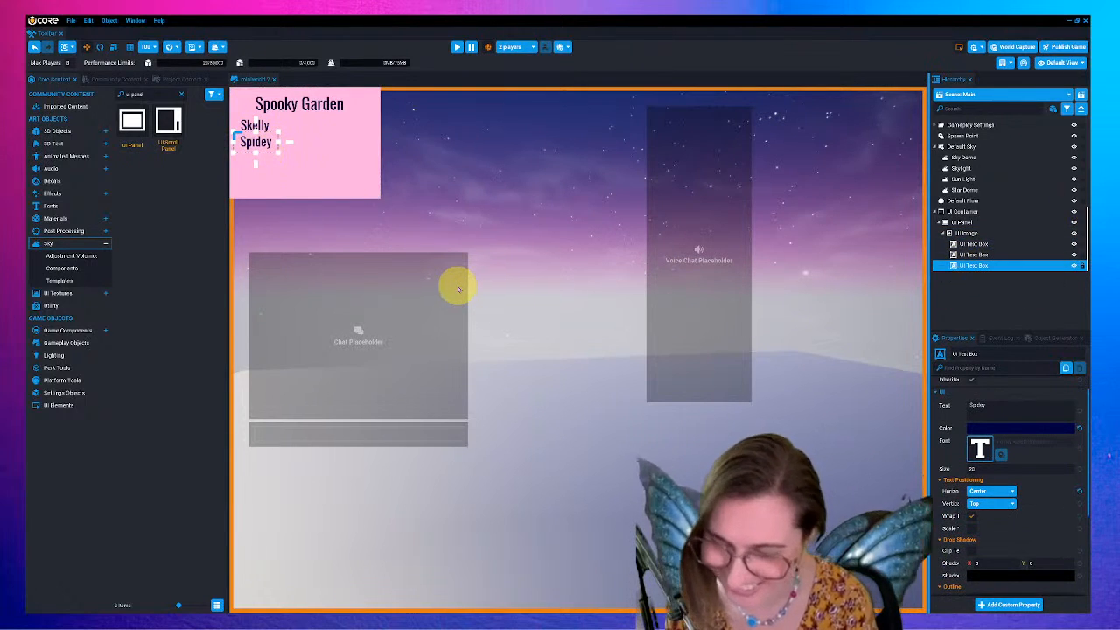
left_click(976, 254)
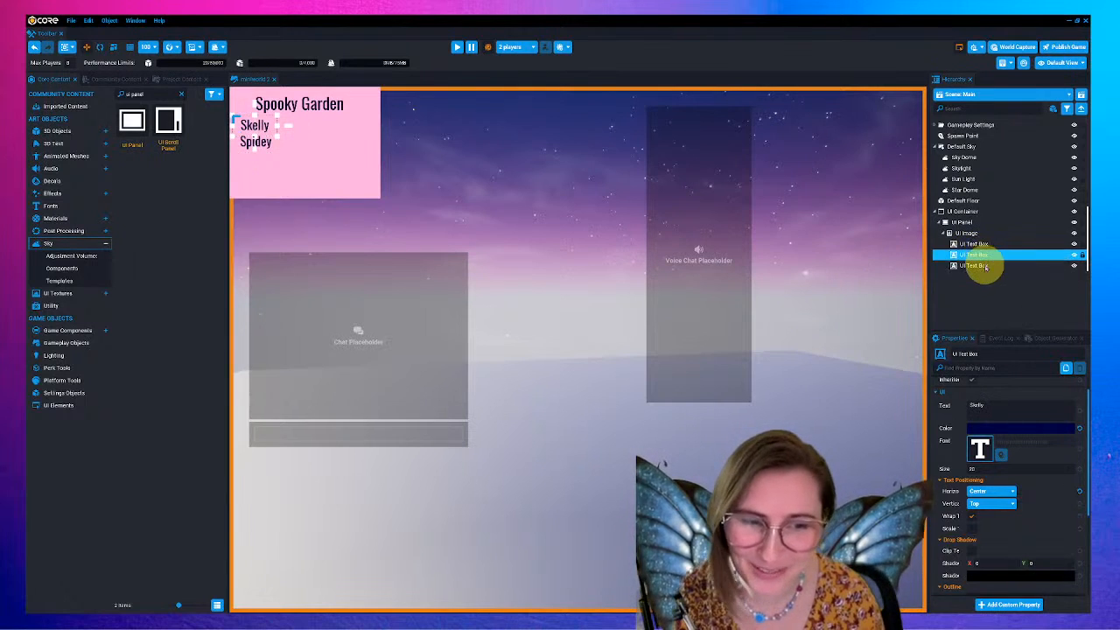
left_click(981, 266)
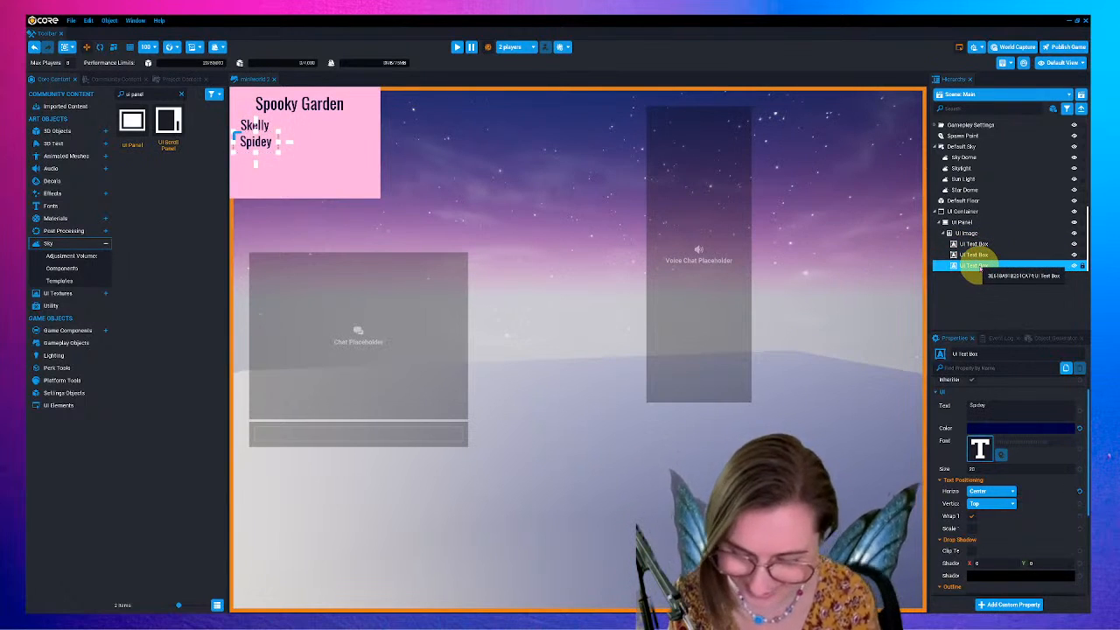
key("ctrl+d")
left_click_drag(251, 143, 264, 163)
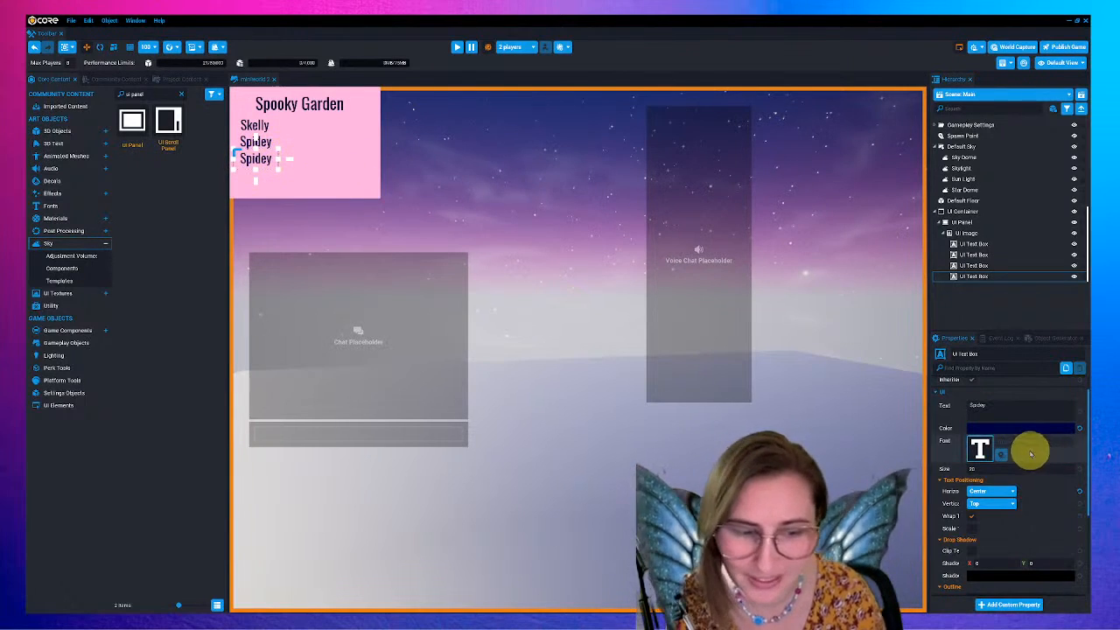
- Change the lowest text box to "skeleton wearing astonaut helmet and growing plants" and widen it so the text wraps onto two lines
left_click(996, 407)
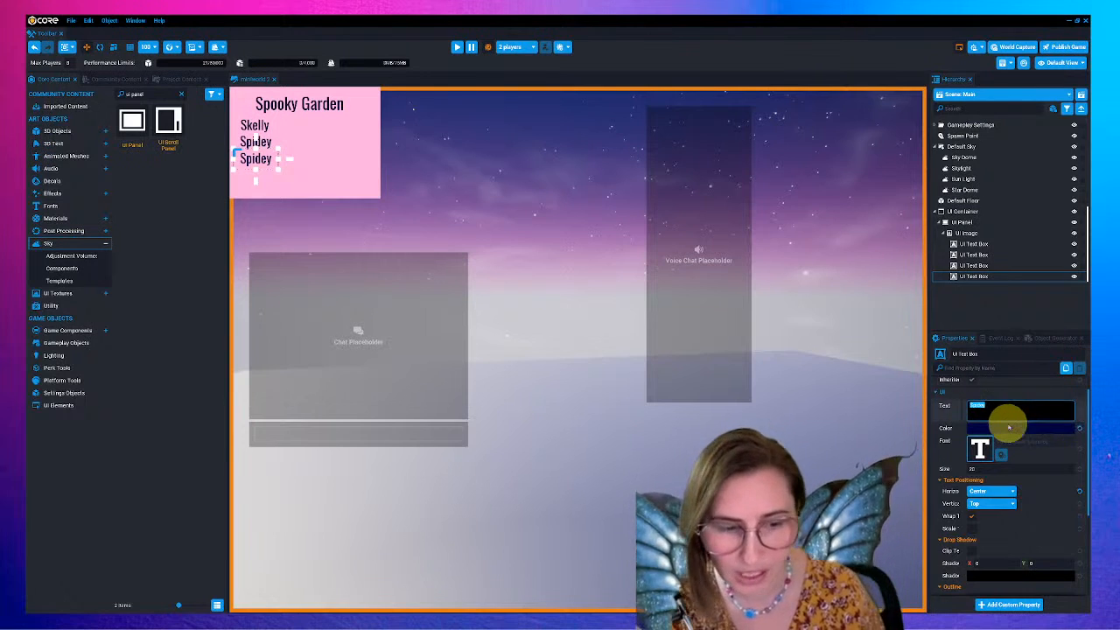
scroll(1000, 418, "up", 2)
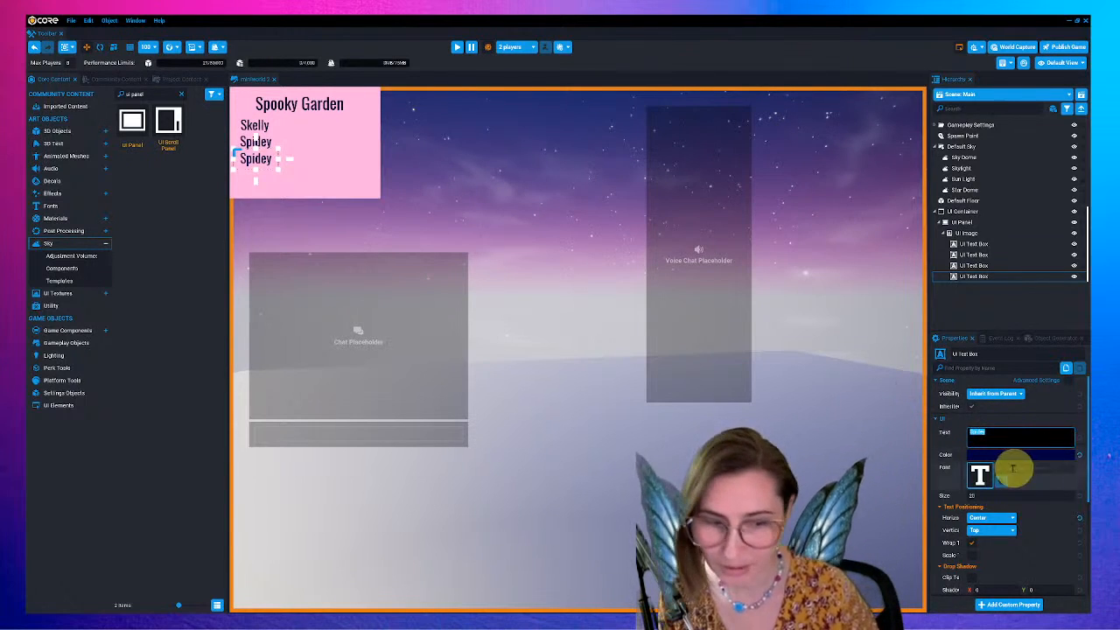
left_click(265, 161)
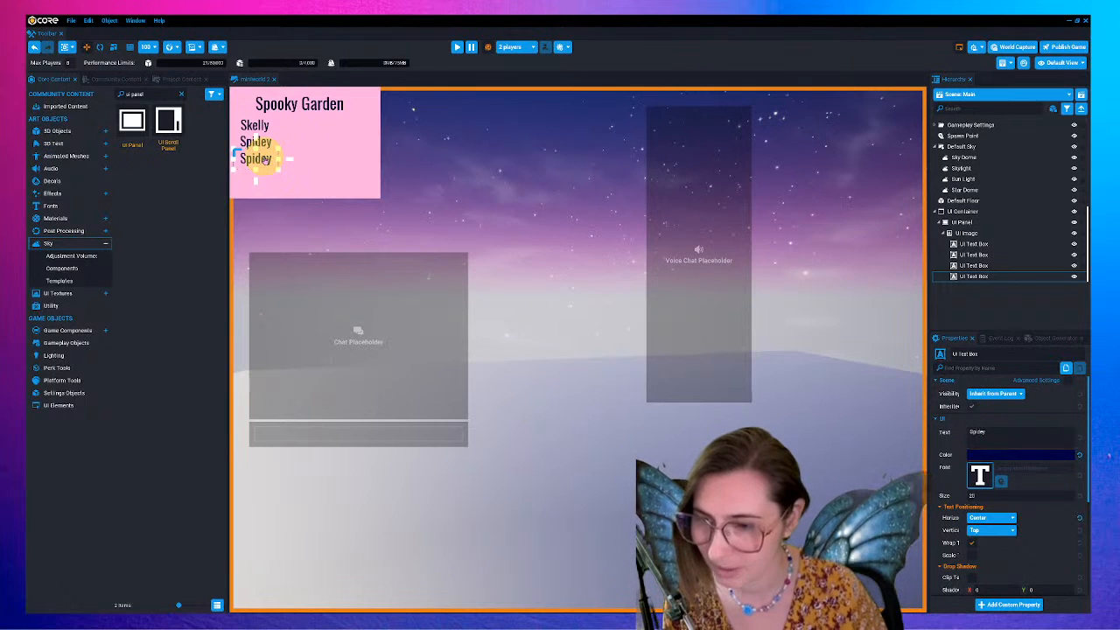
left_click(979, 432)
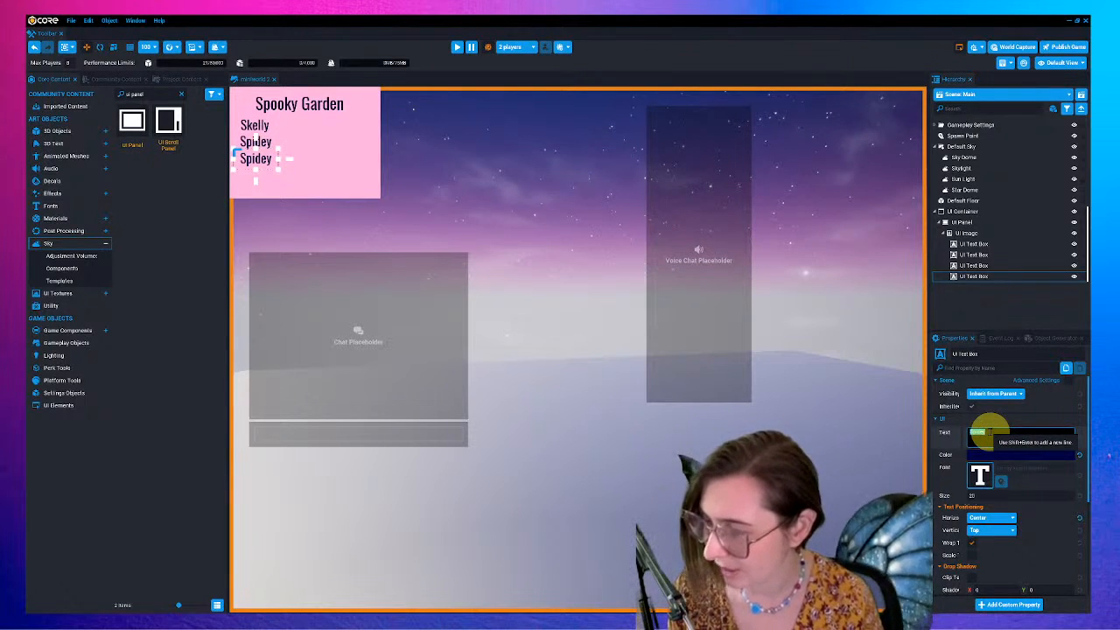
type("skeleton")
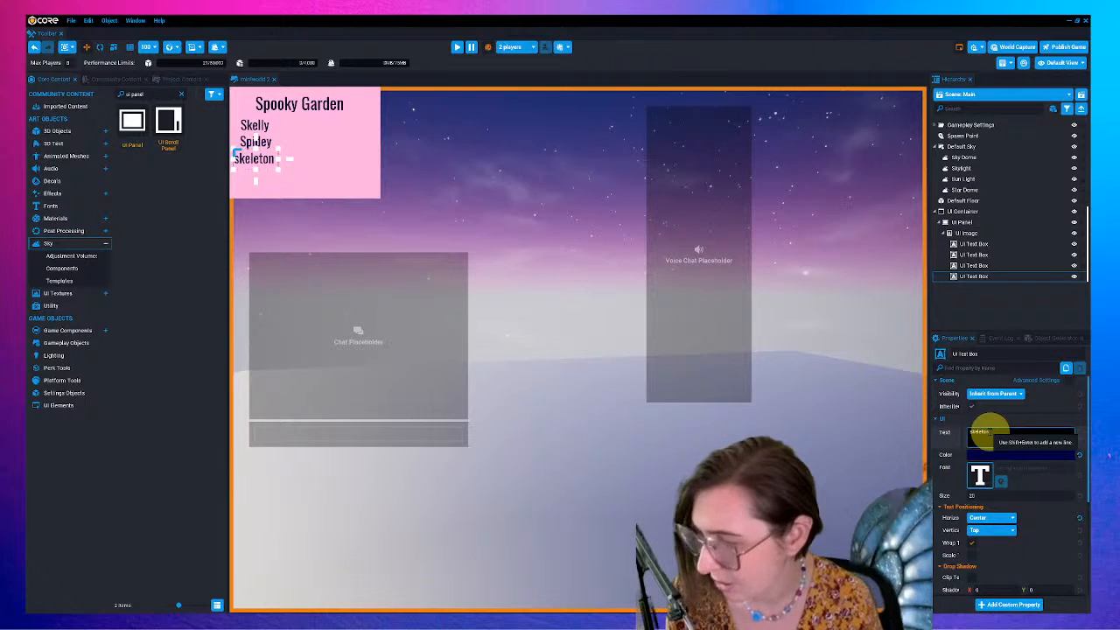
type("we")
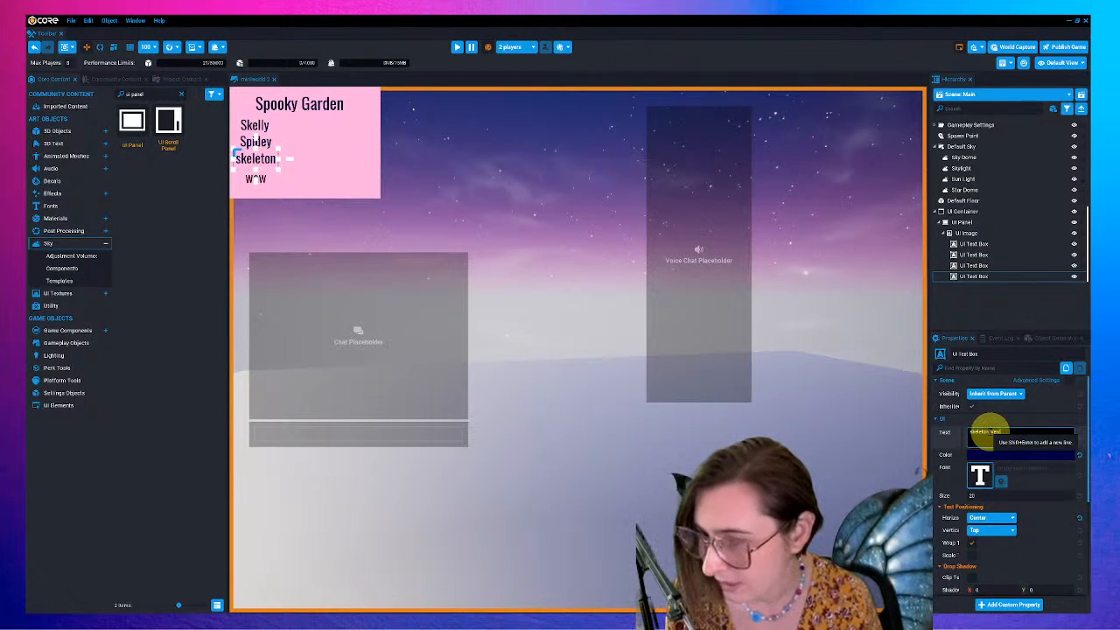
type("aring")
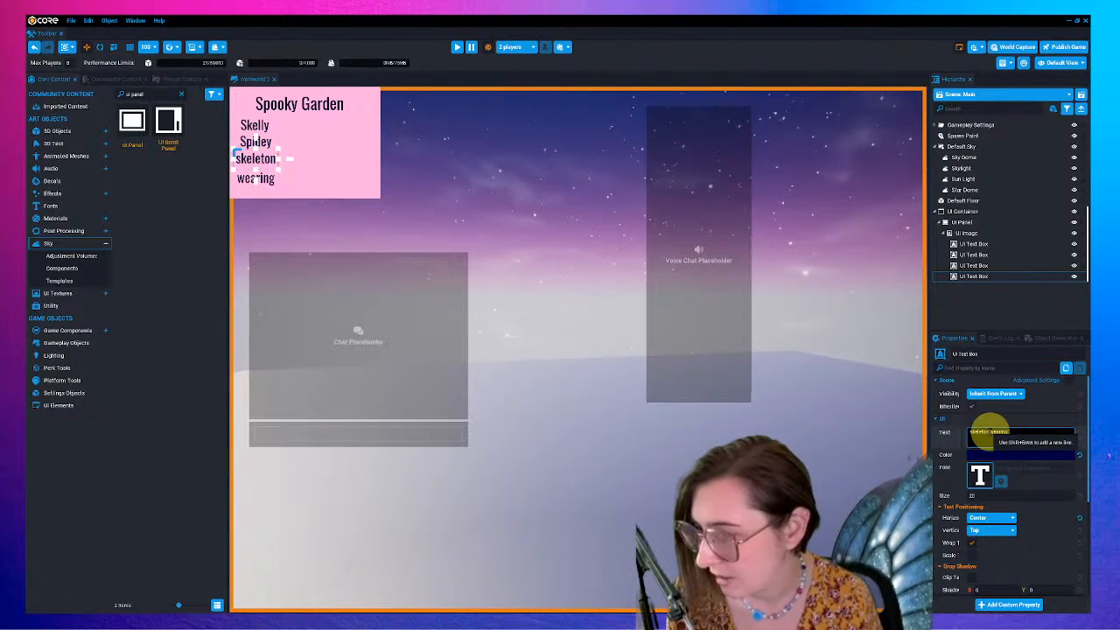
type(" asto")
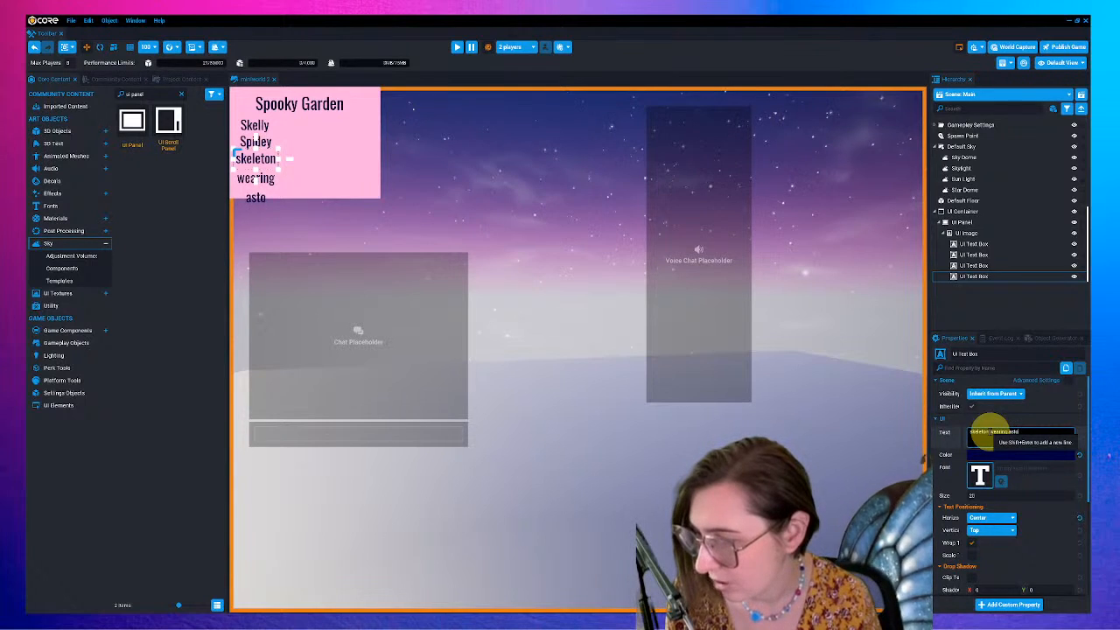
type("naut")
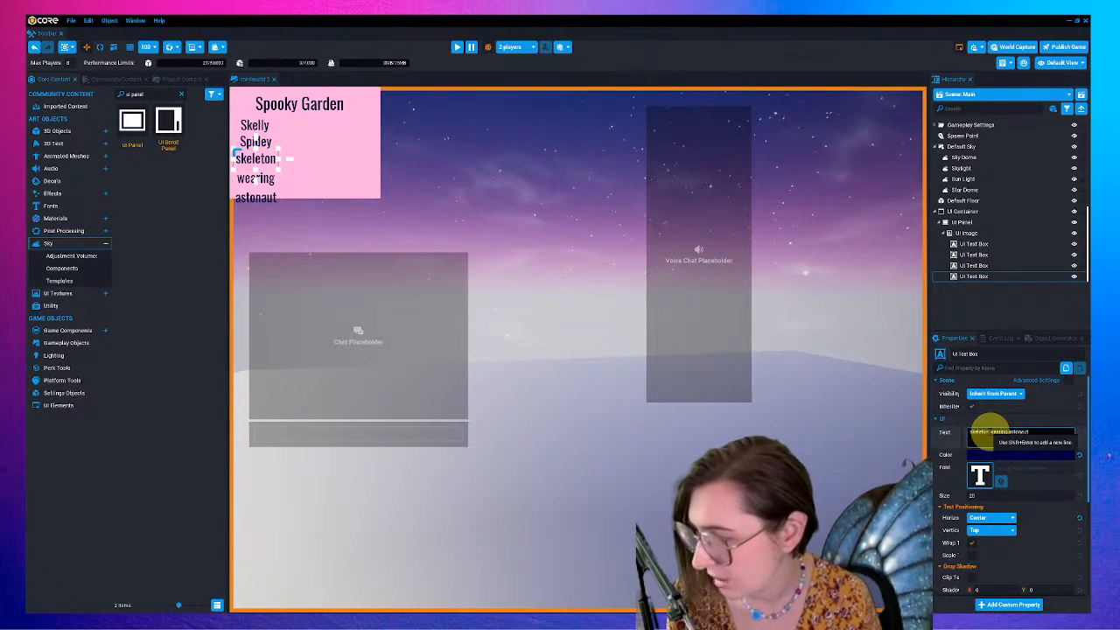
type(" helmet and growing plants")
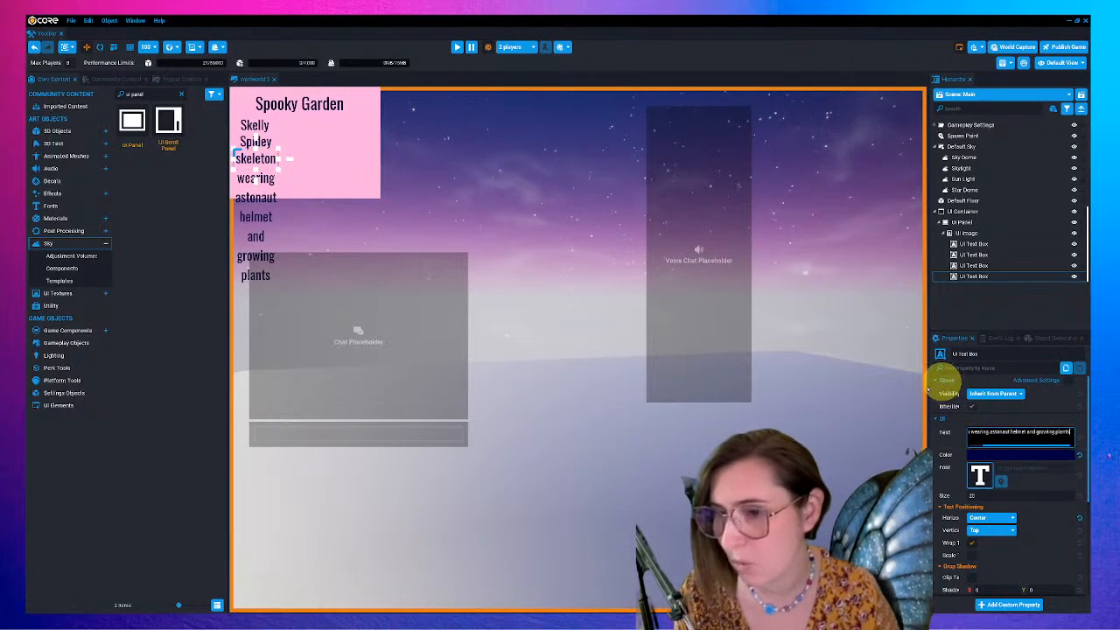
left_click_drag(287, 157, 344, 164)
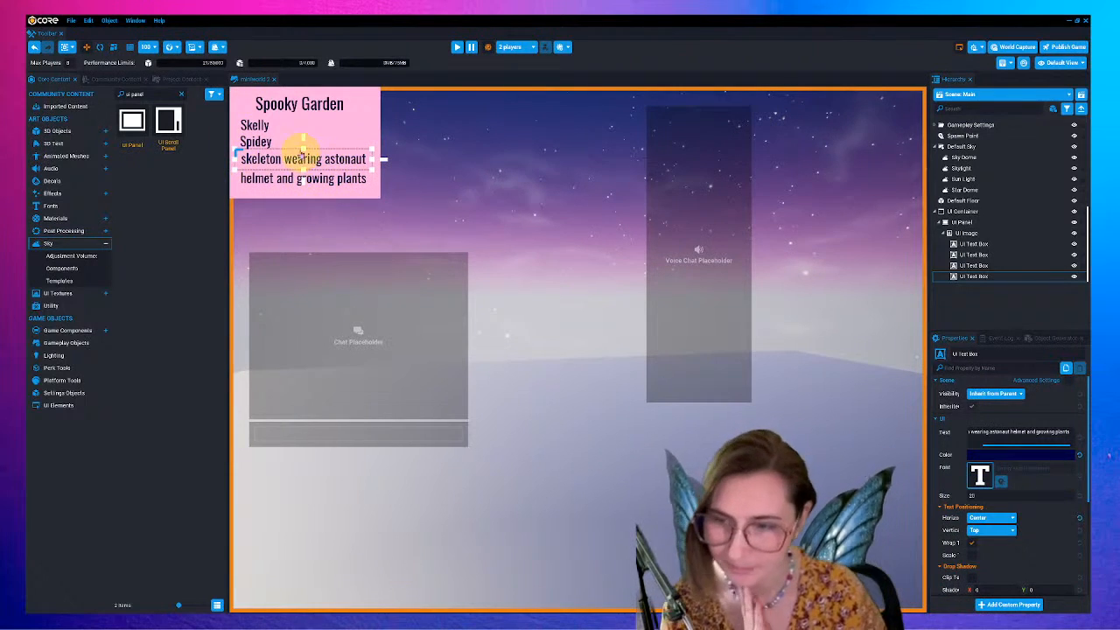
- Move "Spidey" to the right of "Skelly" on the same row and shift the skeleton description slightly up within the pink image
left_click_drag(260, 141, 349, 131)
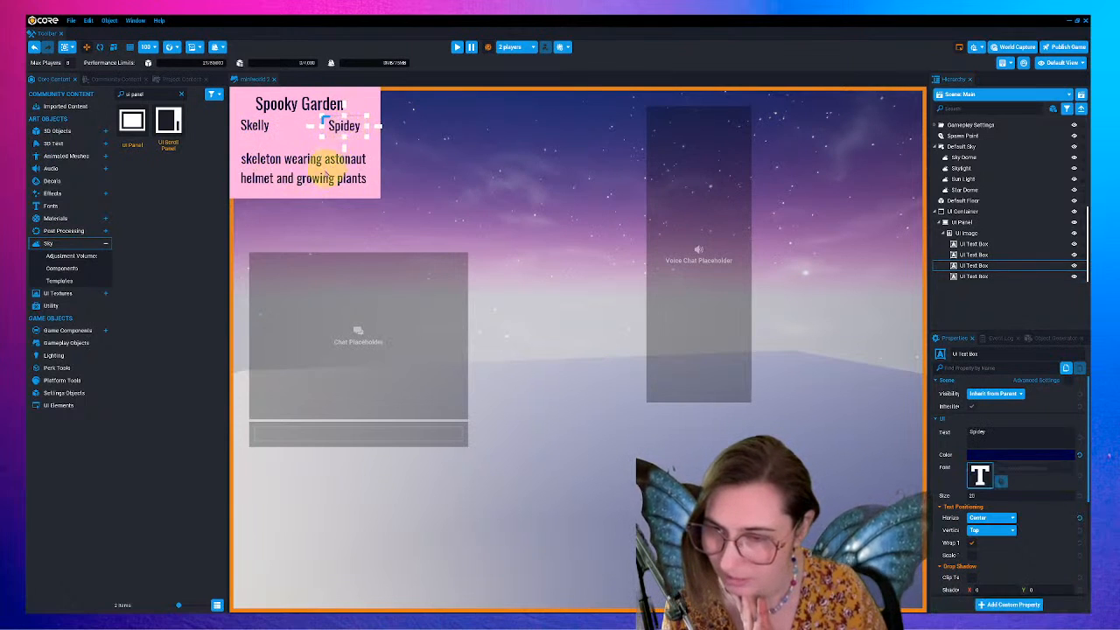
left_click(327, 172)
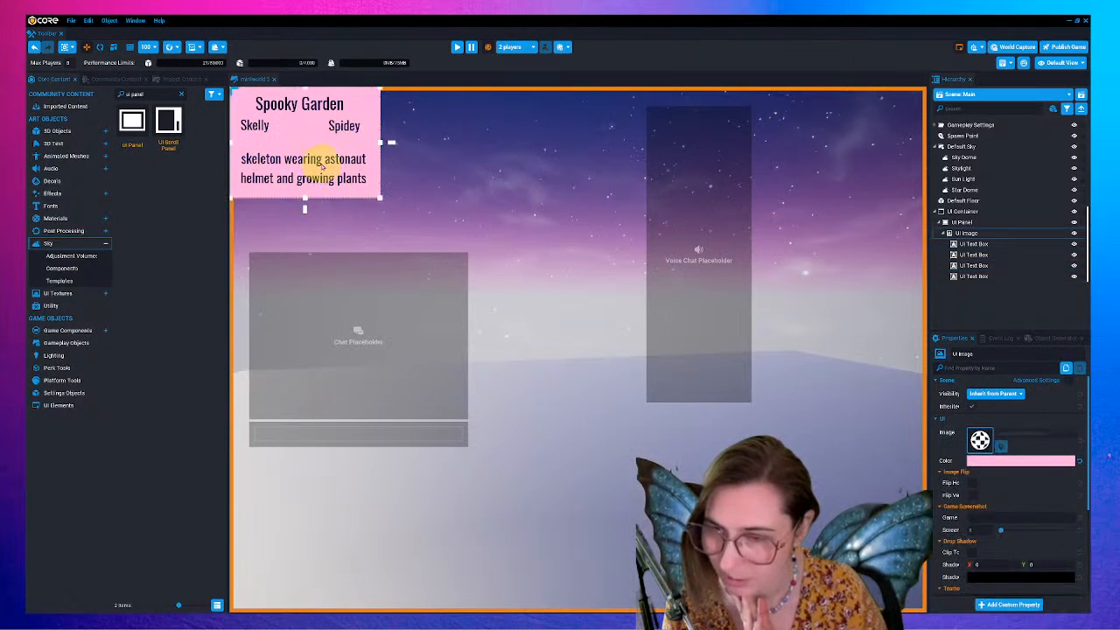
left_click(973, 297)
left_click(994, 278)
left_click(339, 168)
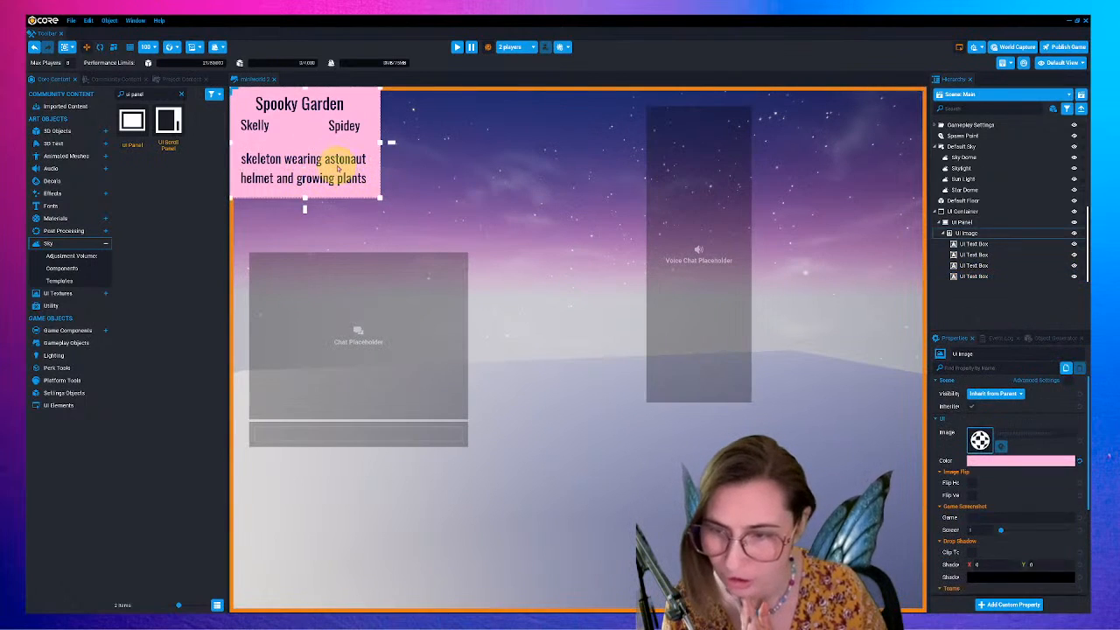
left_click(998, 275)
left_click_drag(318, 159, 319, 157)
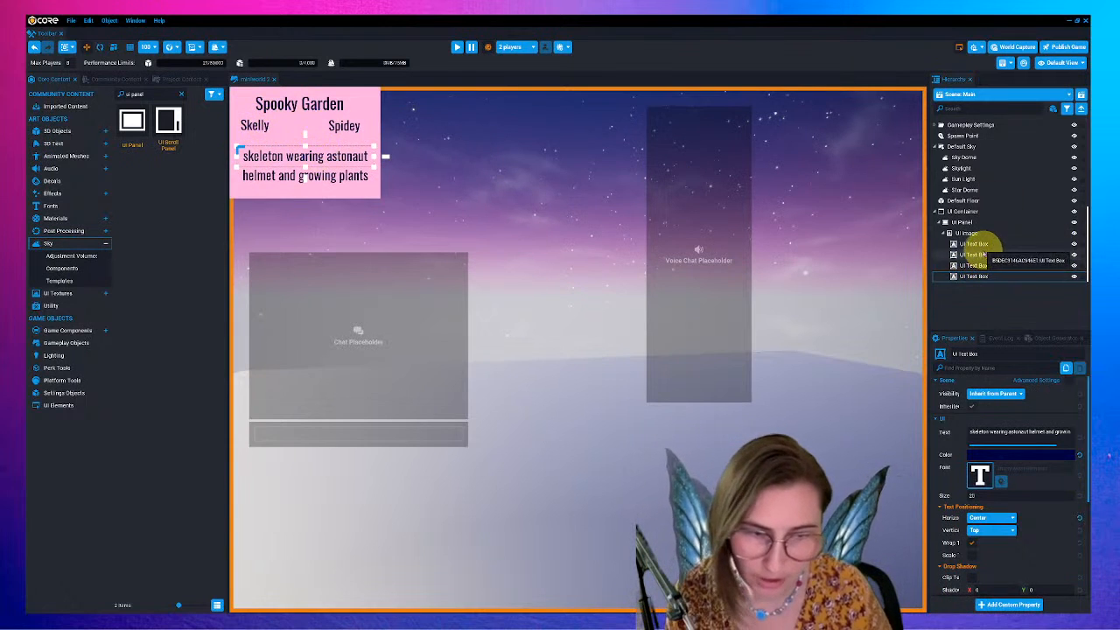
- Select all four text boxes inside the pink image and open the font choices for them
left_click(978, 244, "ctrl")
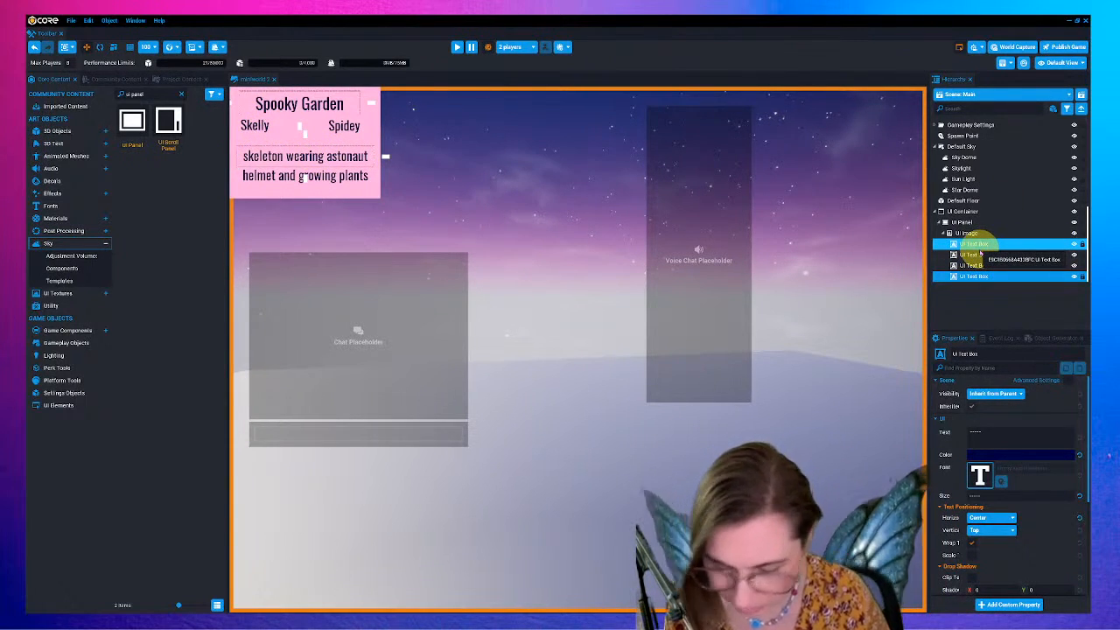
left_click(987, 277)
left_click(981, 247, "shift")
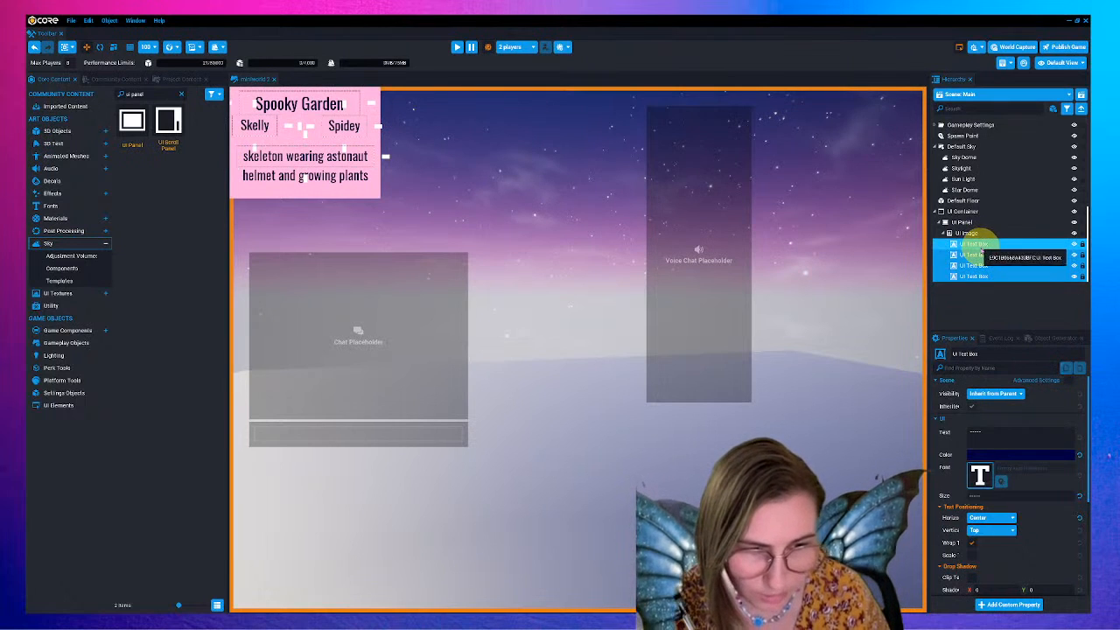
left_click(980, 475)
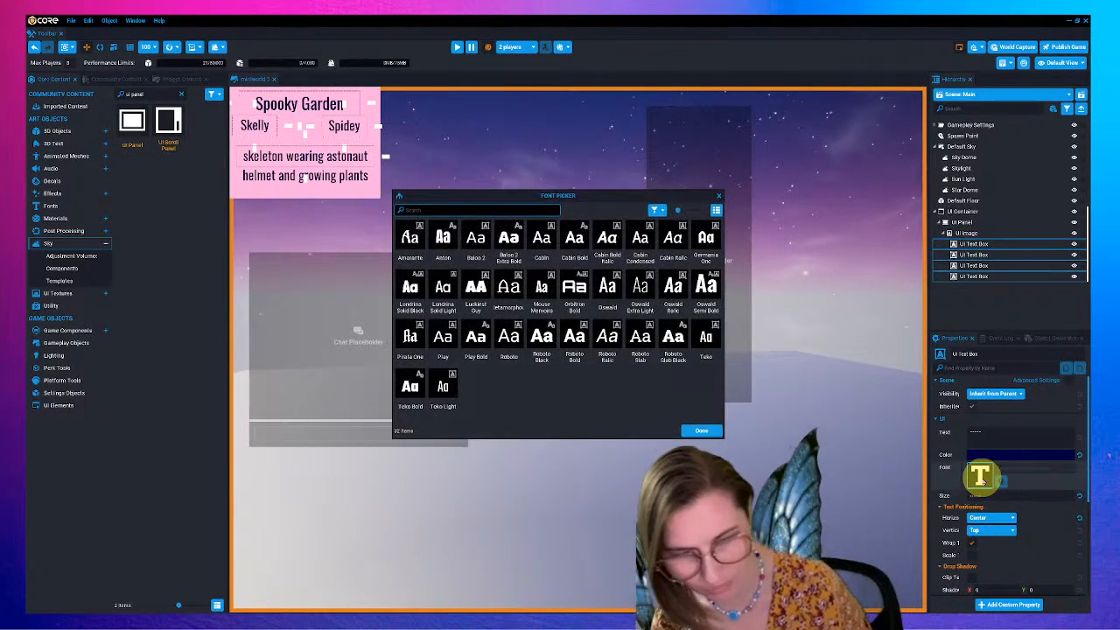
left_click_drag(549, 196, 567, 178)
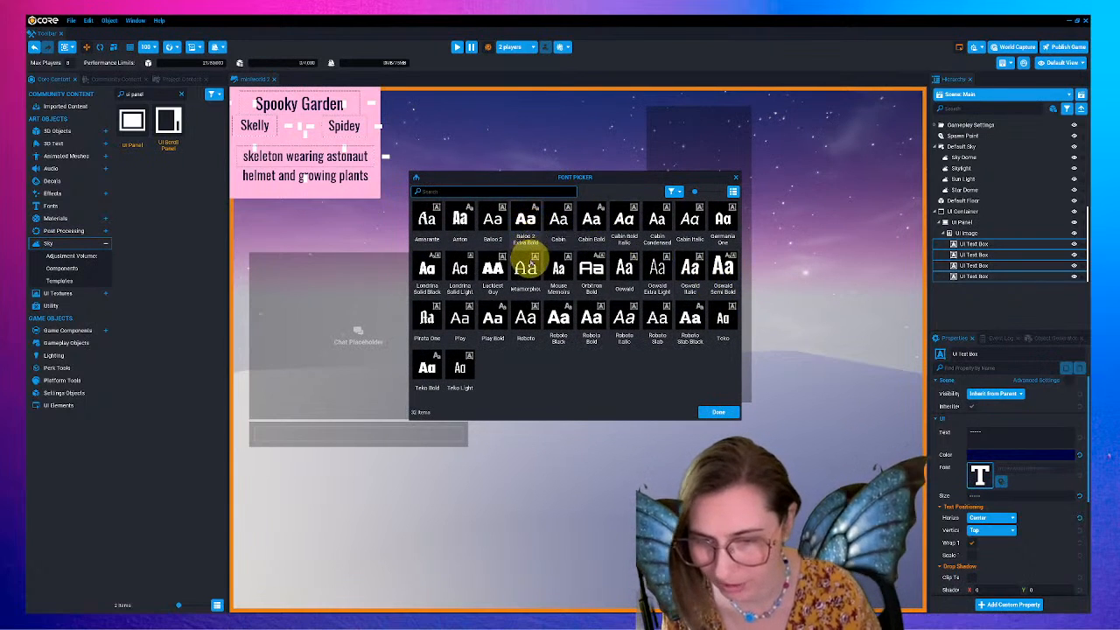
- Try the Metamorphous, Oswald Extra Light, Germania One, Pirata One, Londrina Solid Light and Luckiest Guy fonts on the selected text boxes
left_click(529, 264)
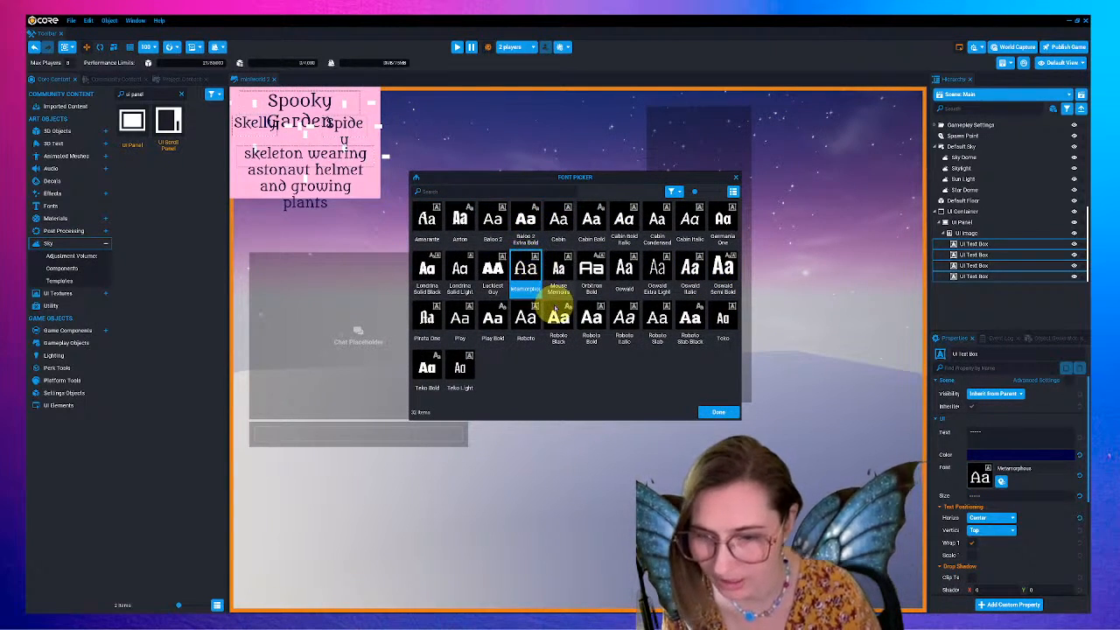
left_click(658, 267)
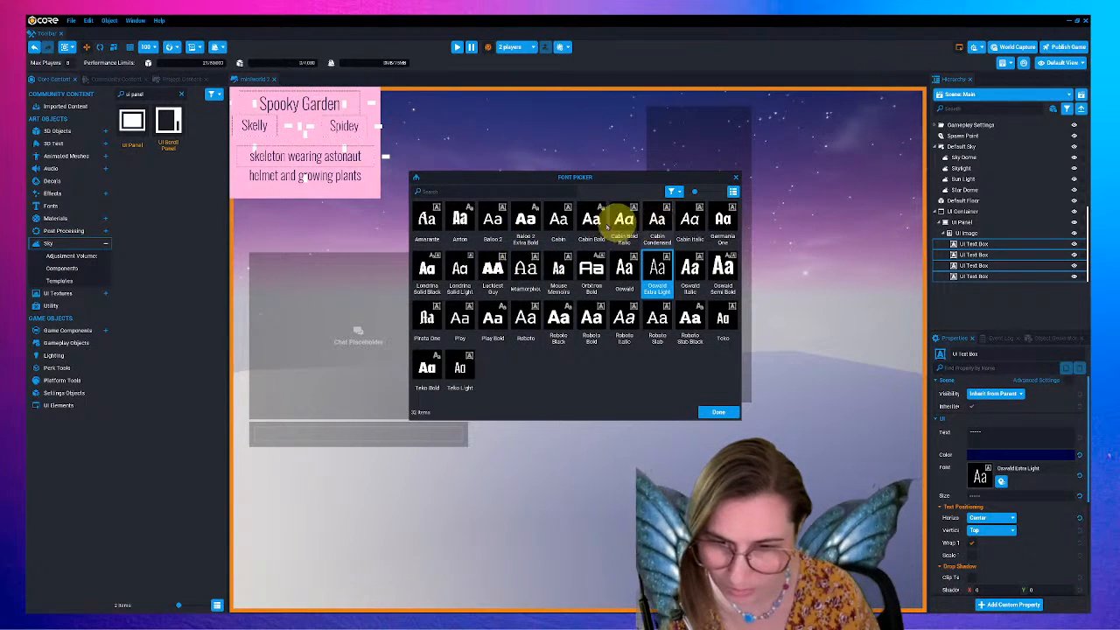
left_click(724, 219)
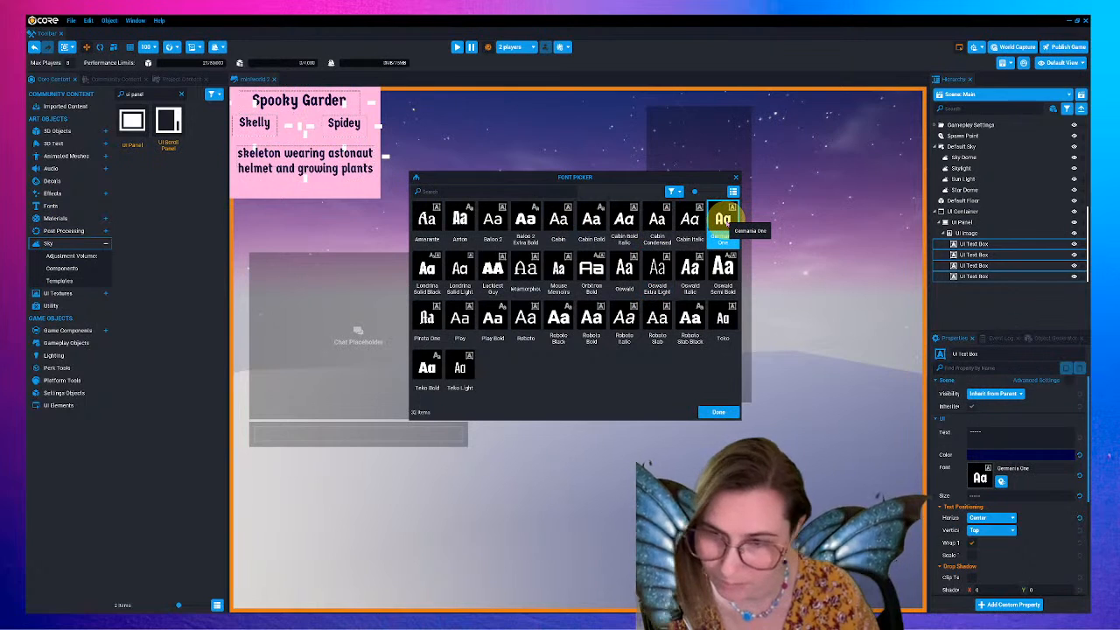
left_click(431, 319)
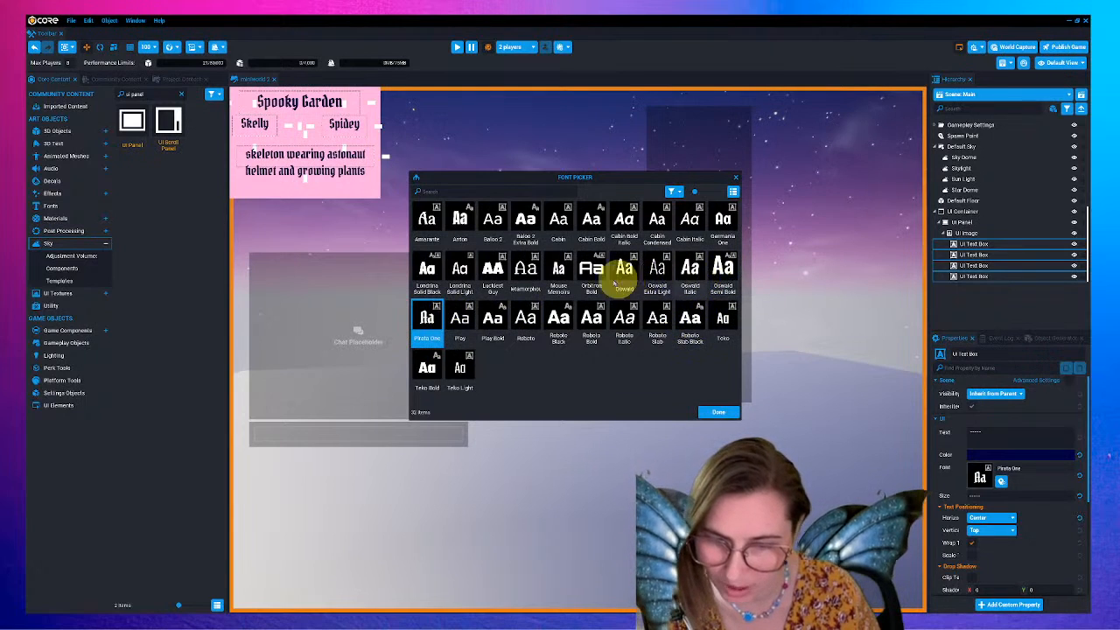
left_click(461, 267)
left_click(492, 267)
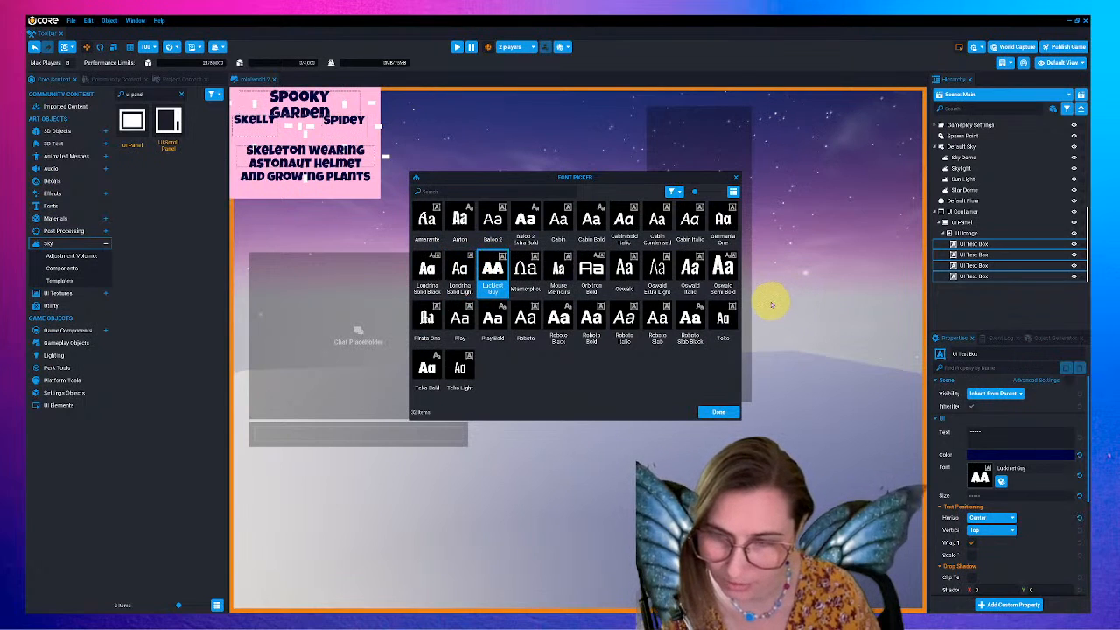
- Compare Germania One, Roboto Slab, Oswald Semi Bold and Pirata One as the font for the note's text
left_click(725, 224)
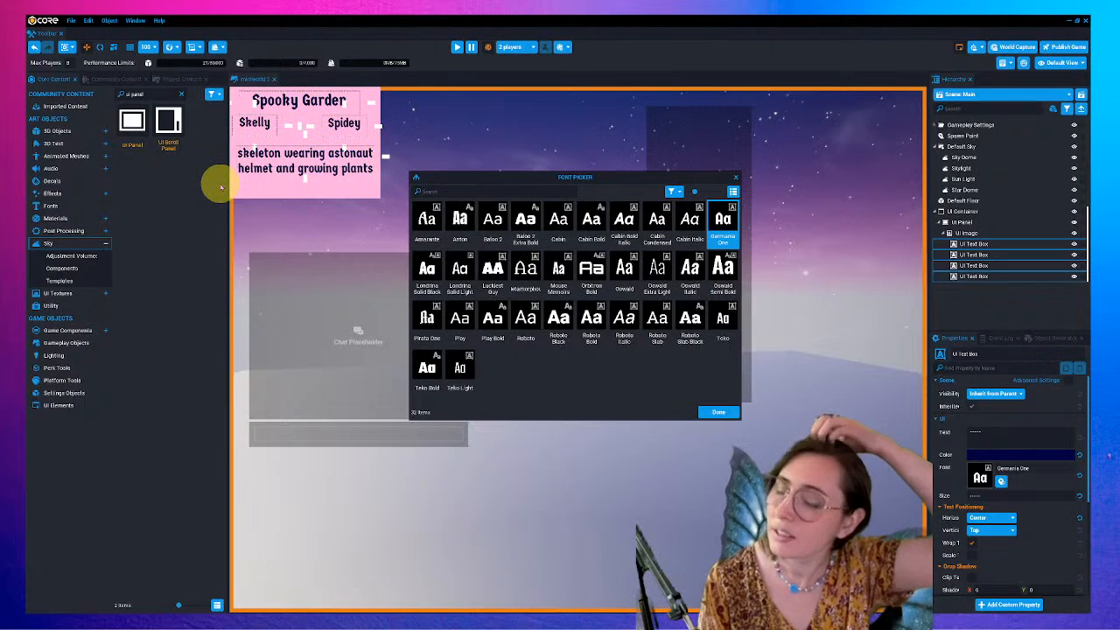
left_click(657, 320)
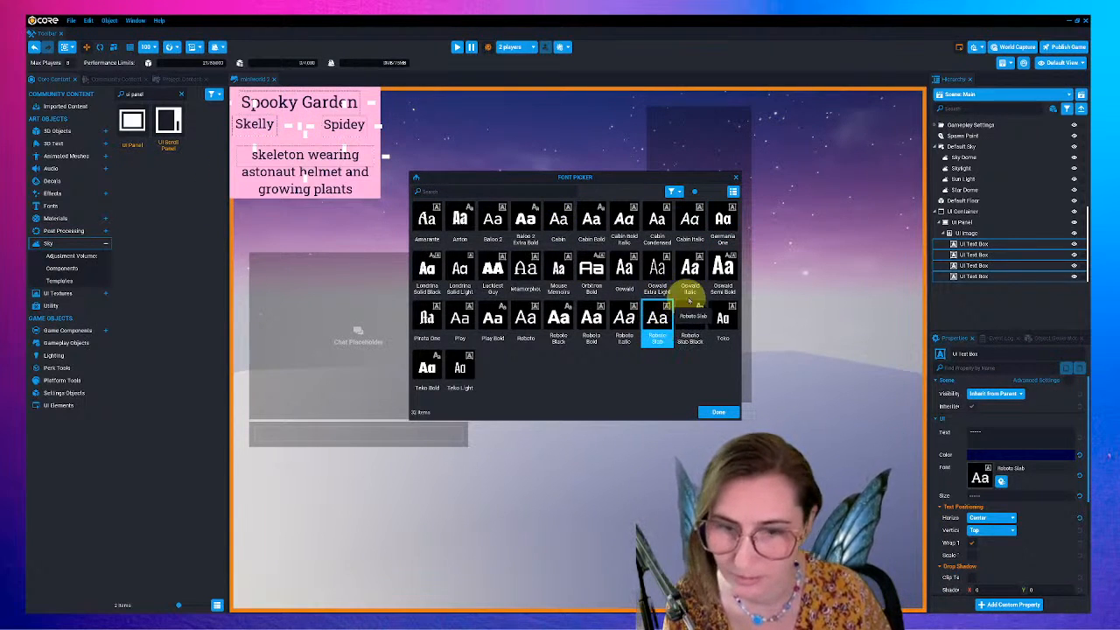
left_click(723, 267)
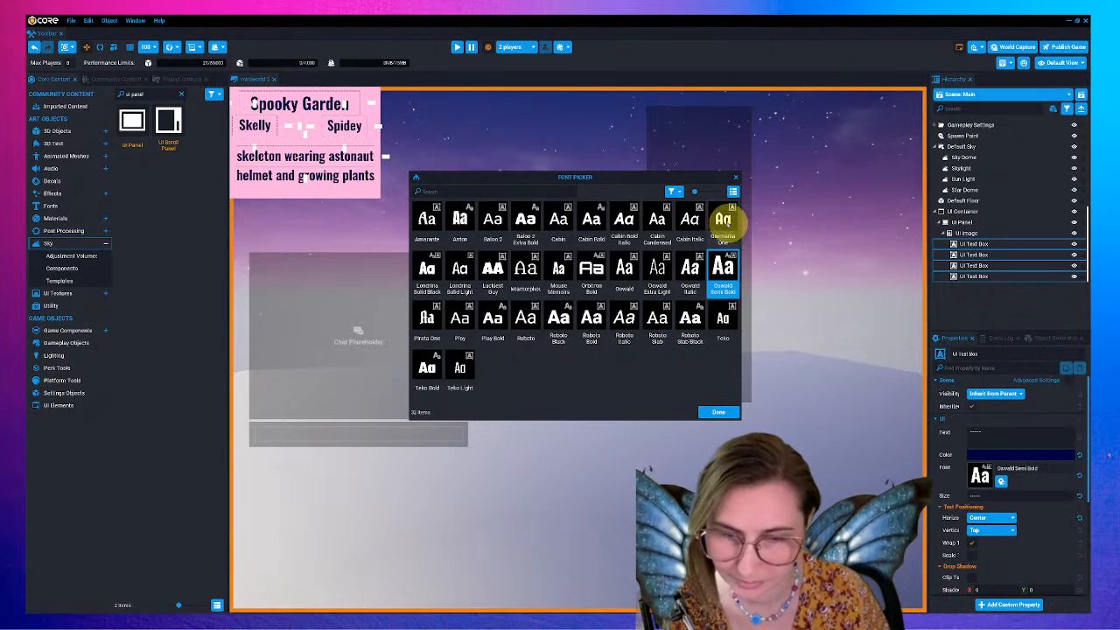
left_click(721, 219)
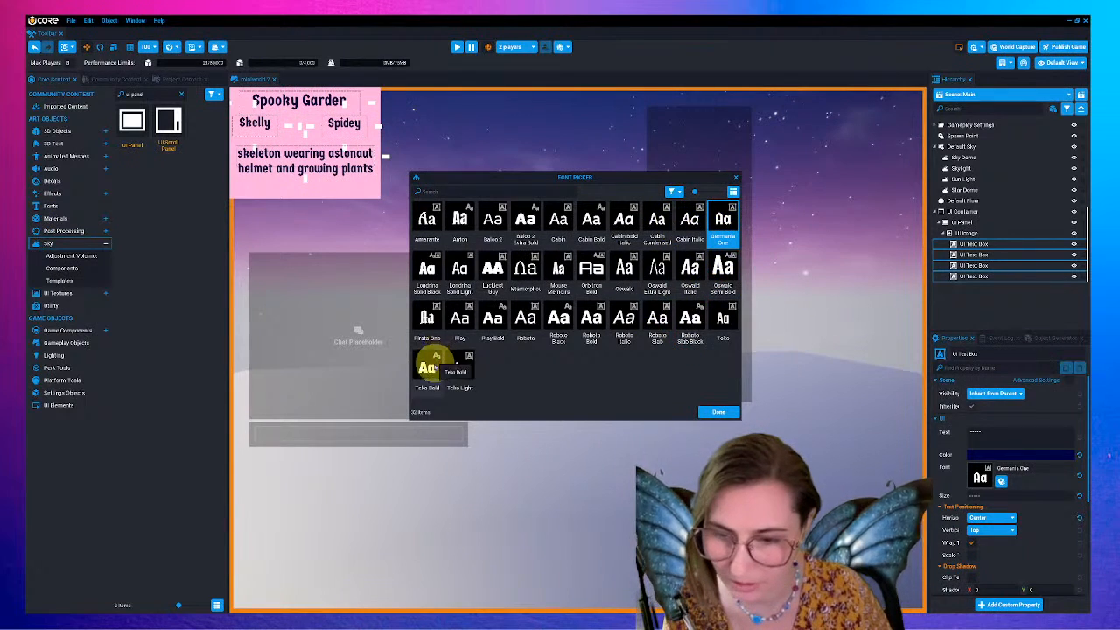
left_click(426, 319)
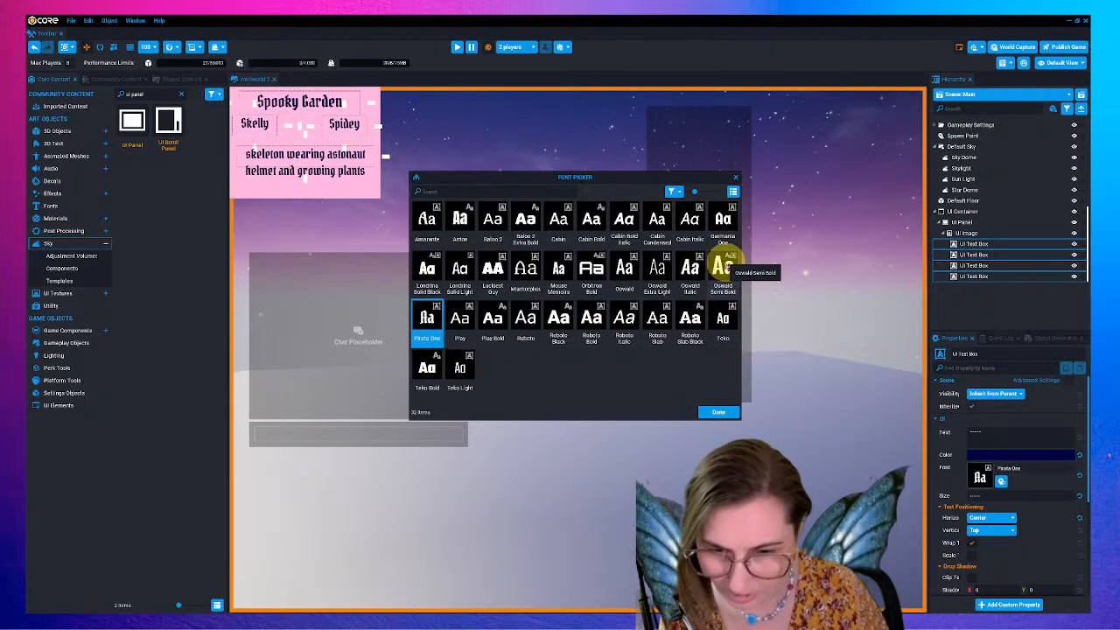
- Set the font of all four text boxes to Amarante and enlarge the pink background image slightly
left_click(428, 219)
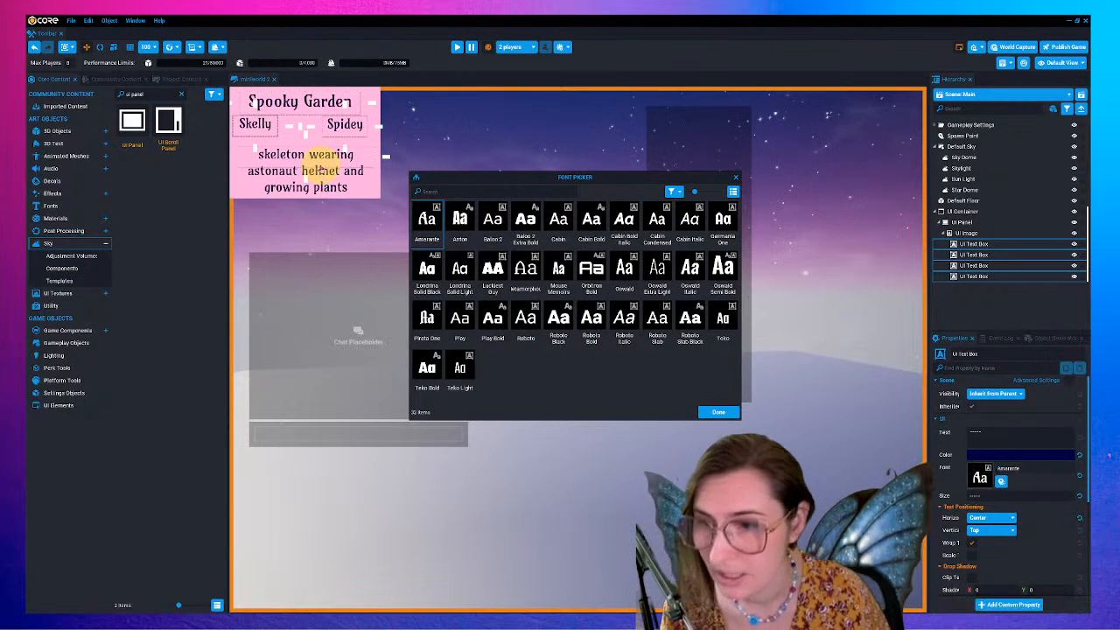
left_click(374, 186)
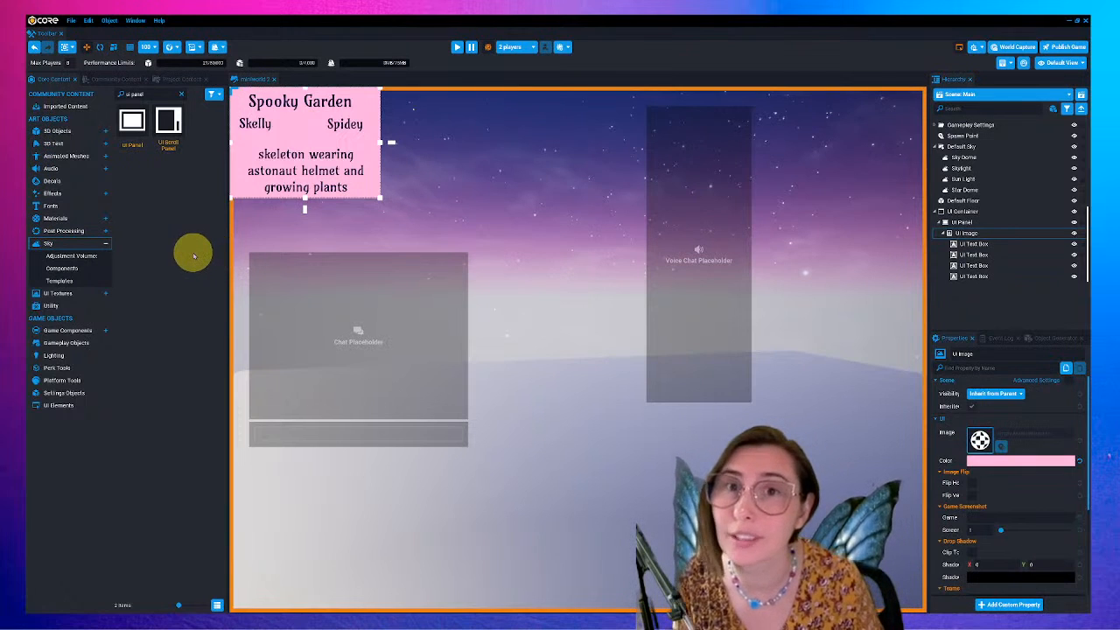
left_click_drag(379, 195, 388, 207)
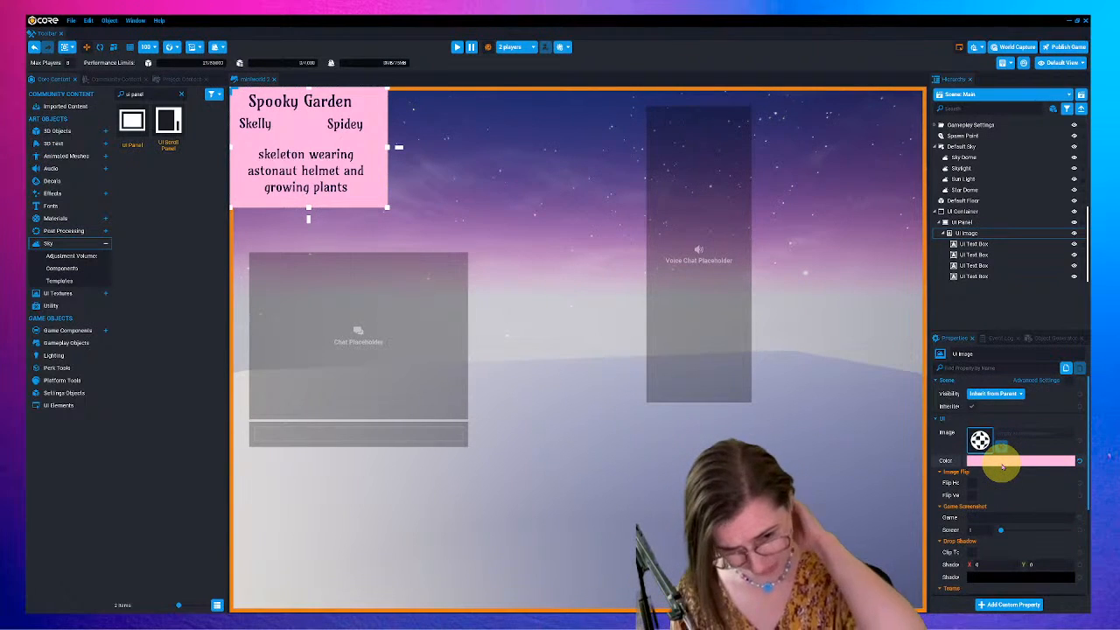
- Open the image choices for the pink background and try Abstract Background 02 through 06
left_click(980, 440)
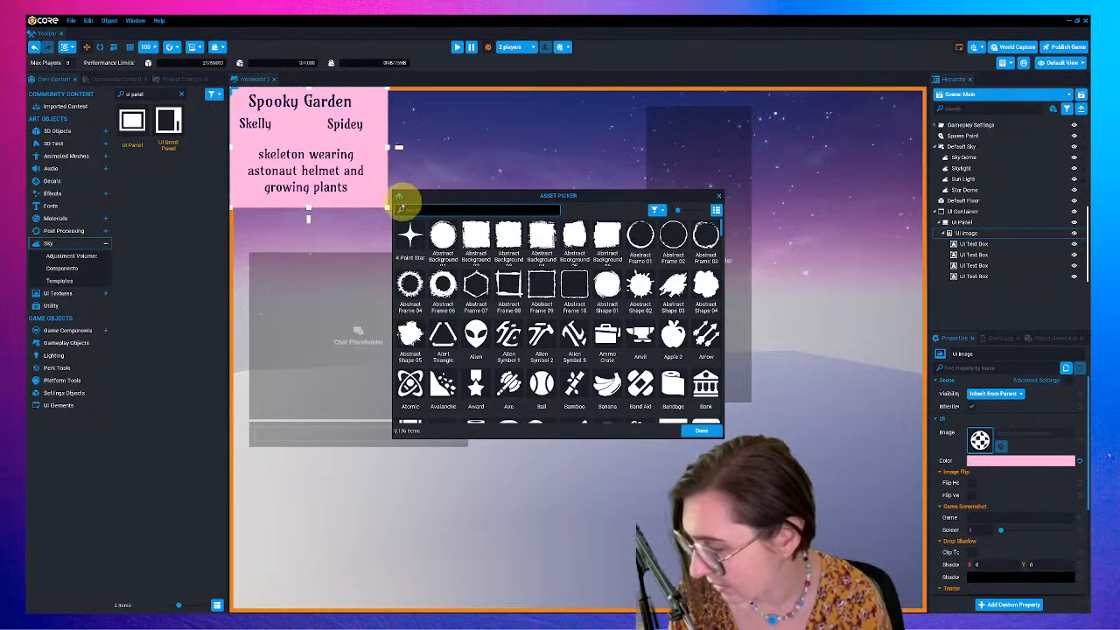
left_click_drag(490, 197, 569, 196)
left_click(553, 230)
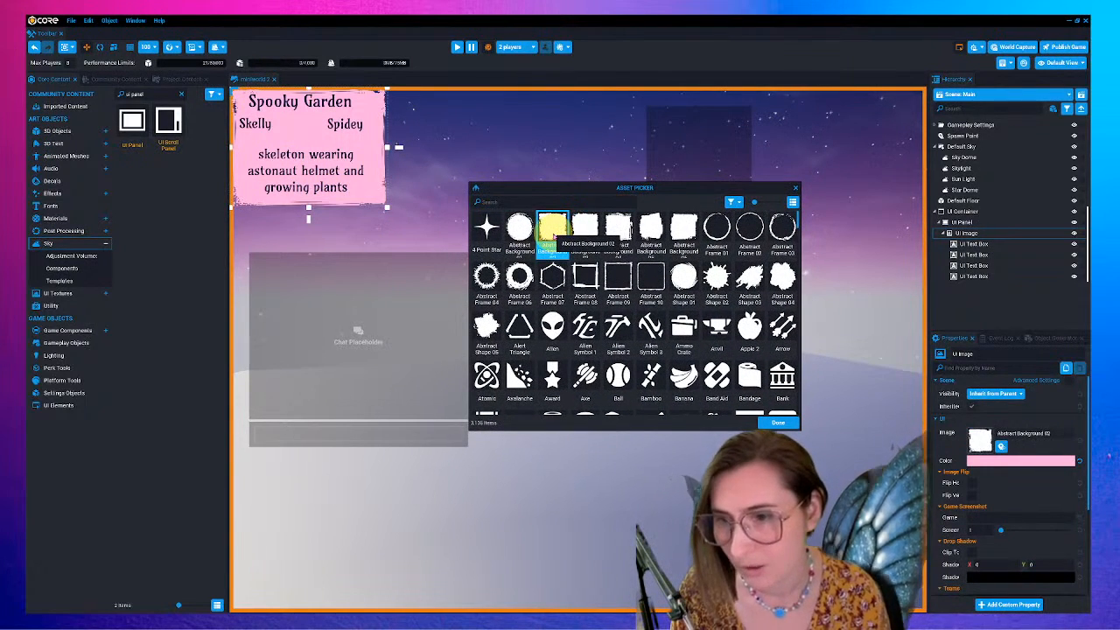
left_click(584, 229)
left_click(618, 229)
left_click(650, 229)
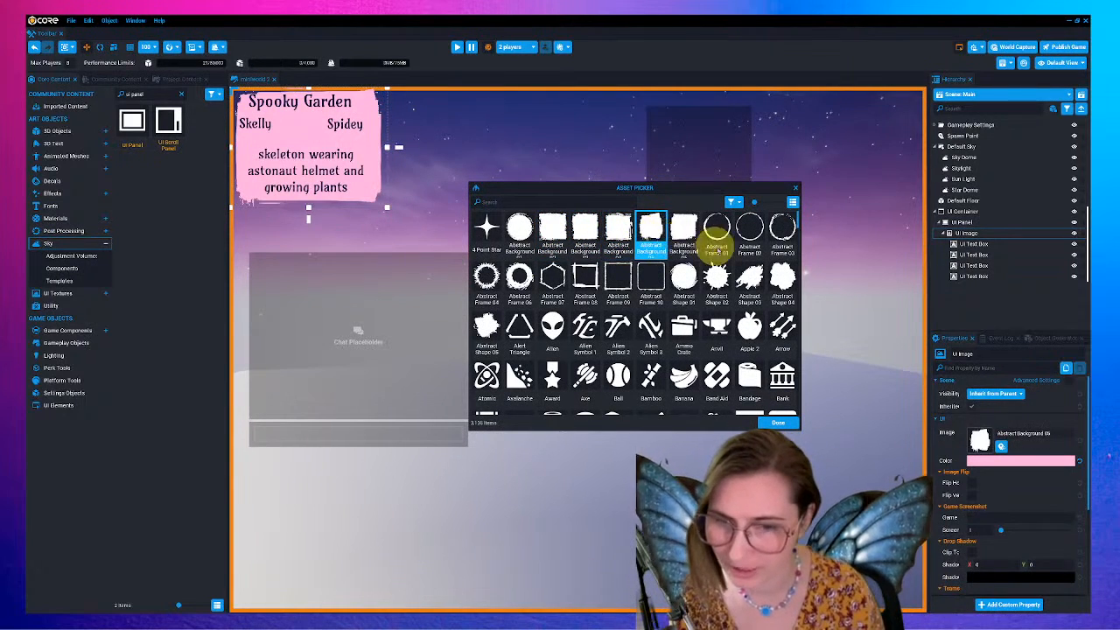
left_click(683, 227)
- Try the BG Flat 010, 011 and 012 shapes as the pink background's image
scroll(600, 258, "down", 3)
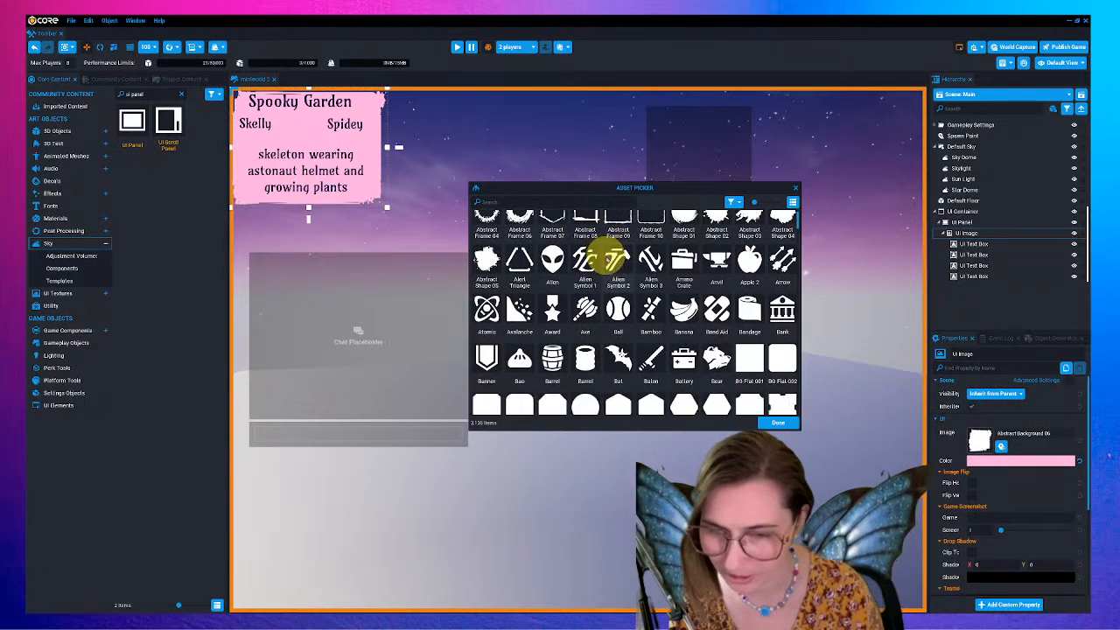
left_click(719, 341)
left_click(748, 343)
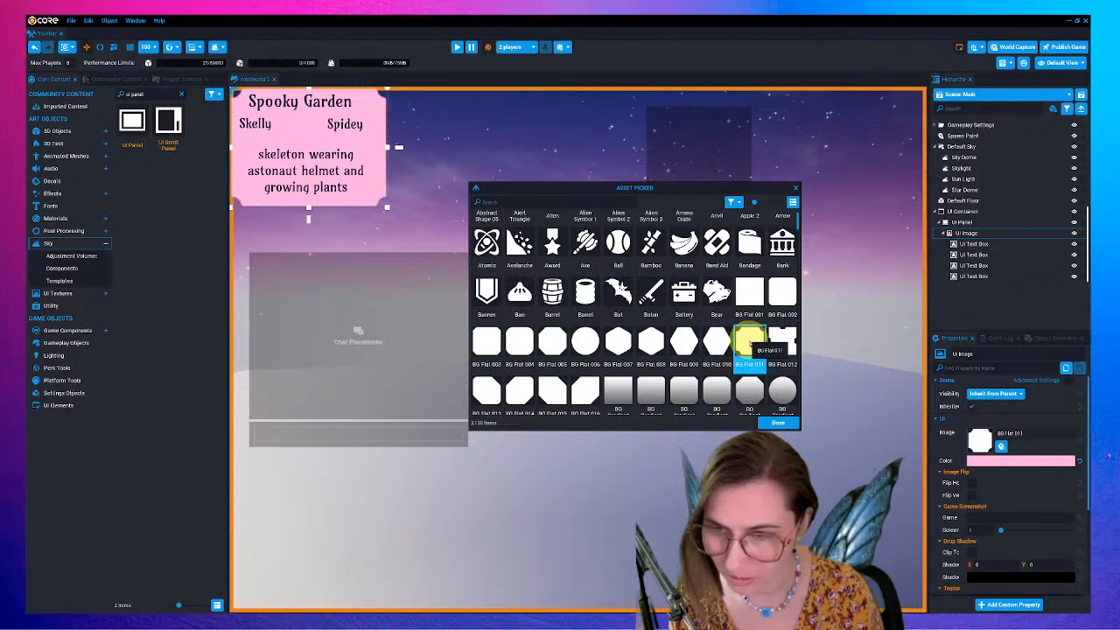
left_click(781, 339)
scroll(604, 324, "up", 3)
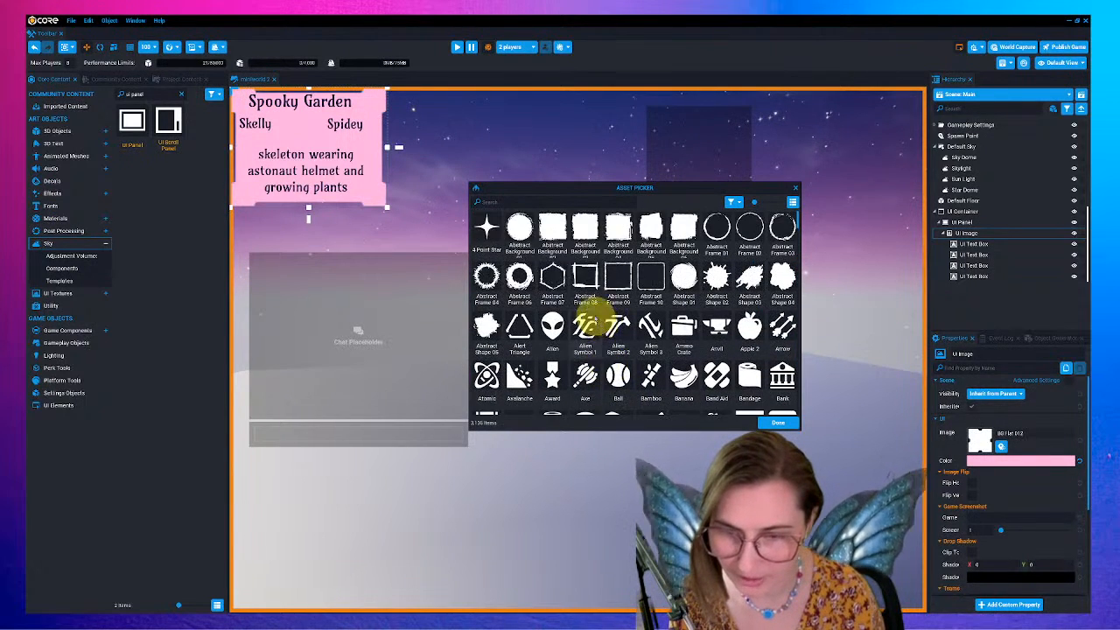
- Compare the abstract backgrounds again and set the pink background's image to Abstract Background 04
left_click(554, 227)
left_click(585, 227)
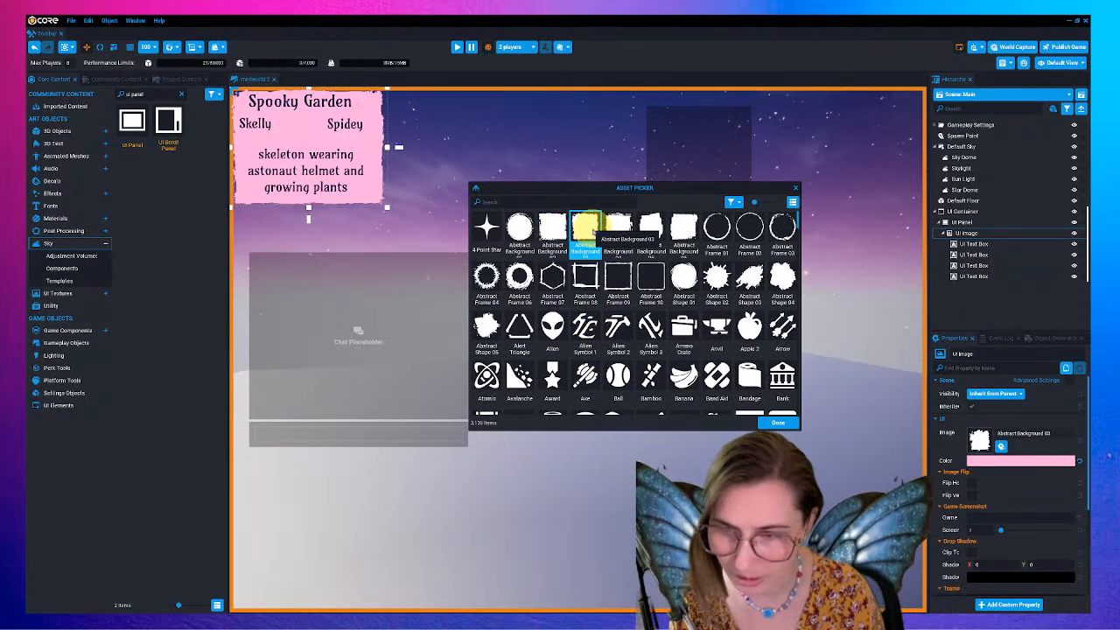
left_click(618, 229)
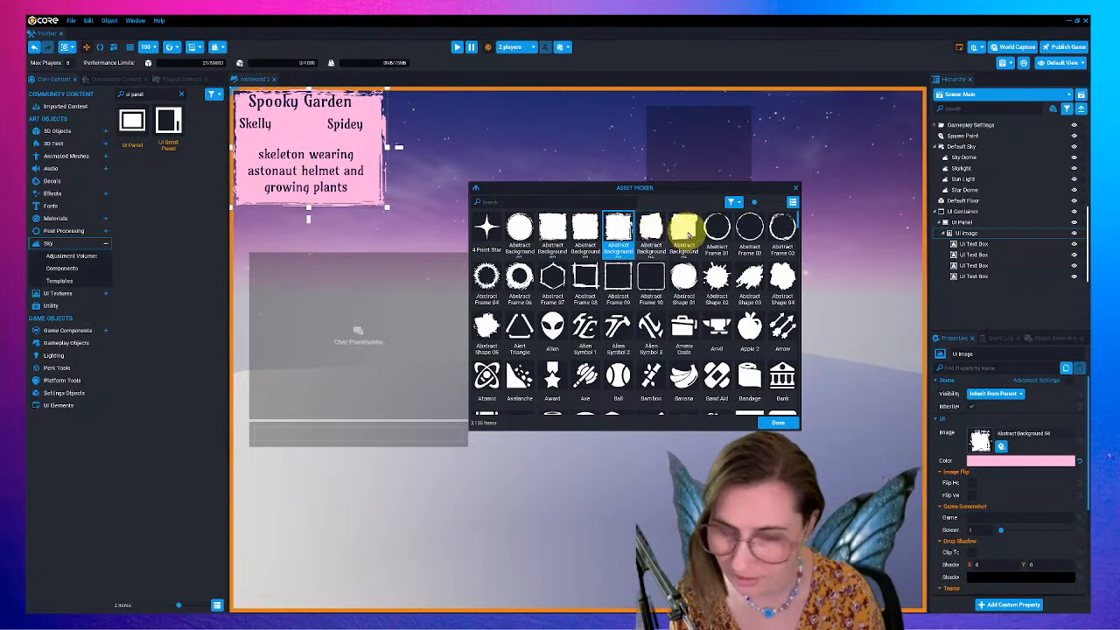
left_click(654, 228)
left_click(619, 226)
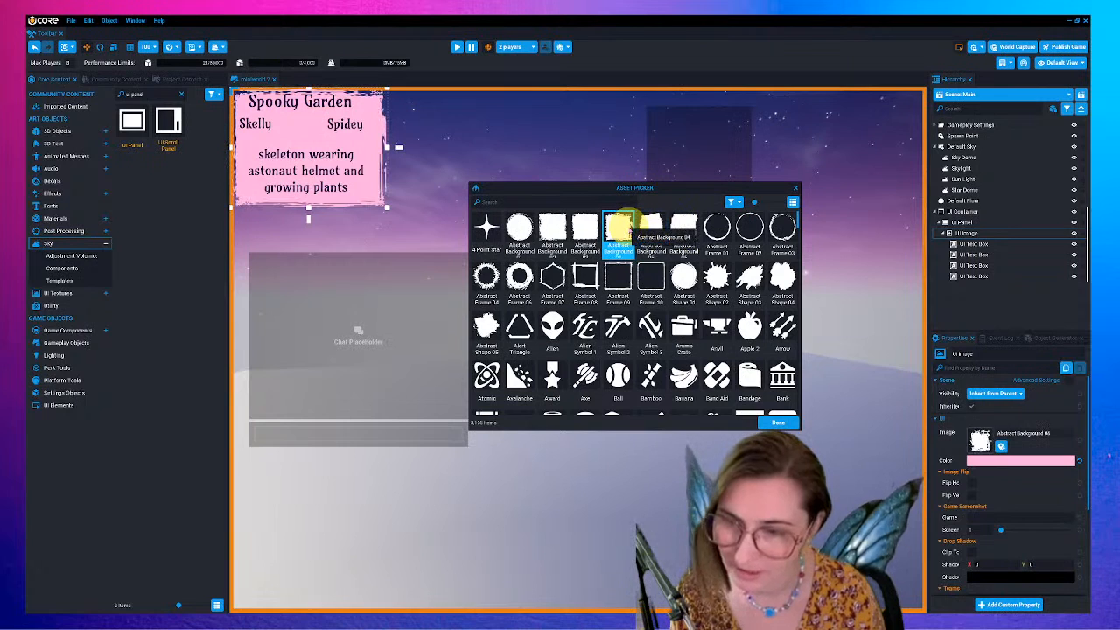
left_click_drag(732, 189, 721, 258)
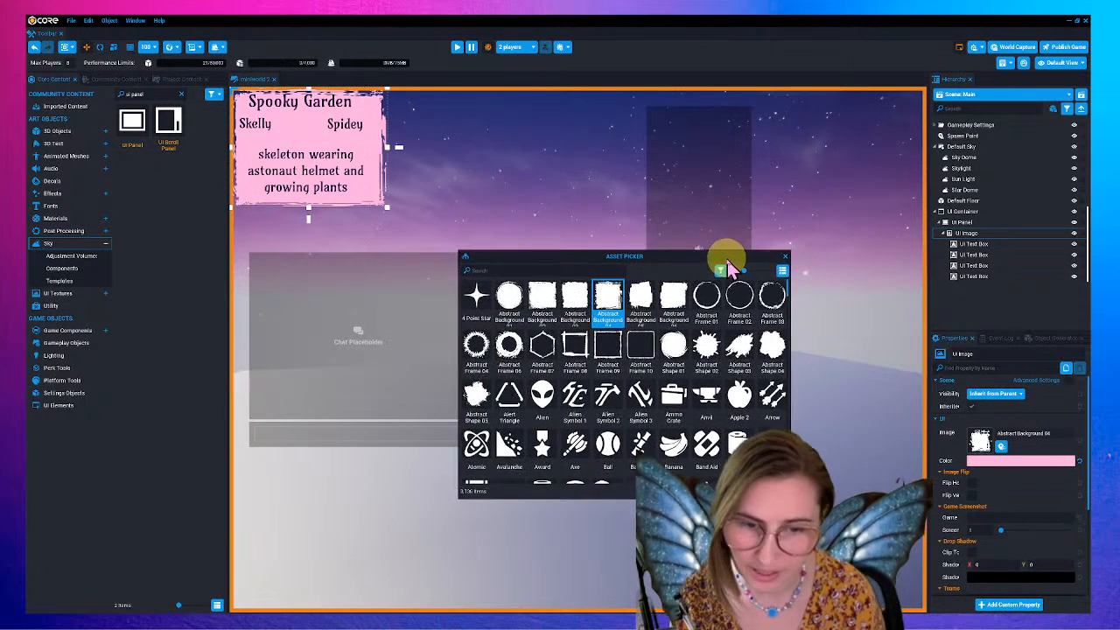
left_click(784, 258)
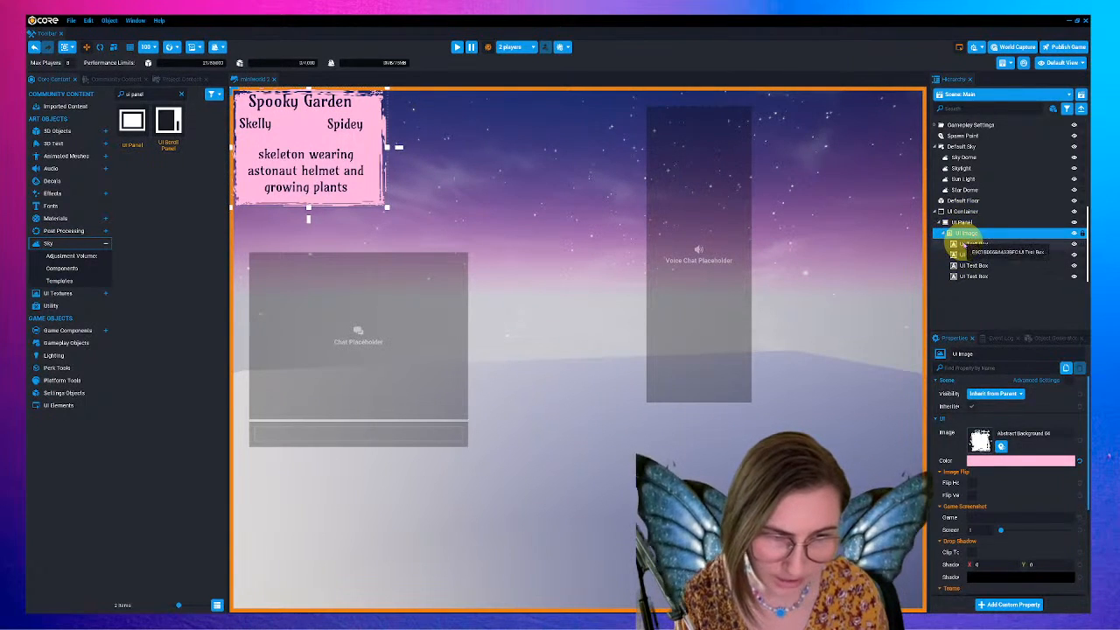
- Move all four text boxes out of the UI Image so they sit directly under the UI Panel
left_click(963, 245)
left_click(961, 234)
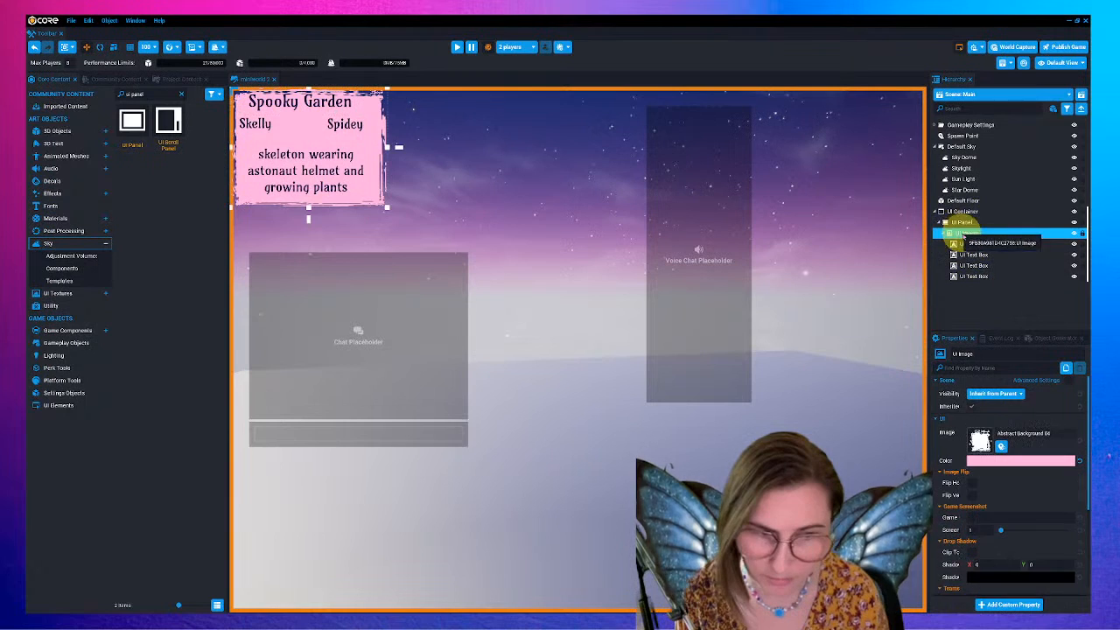
left_click(968, 245)
left_click(971, 277, "shift")
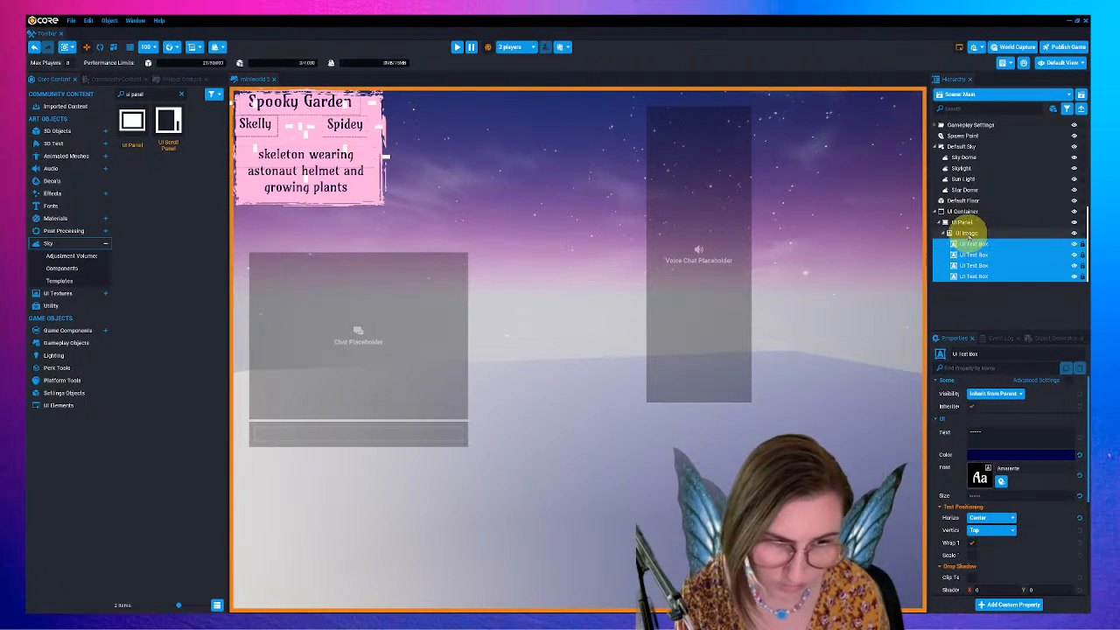
left_click_drag(963, 246, 962, 222)
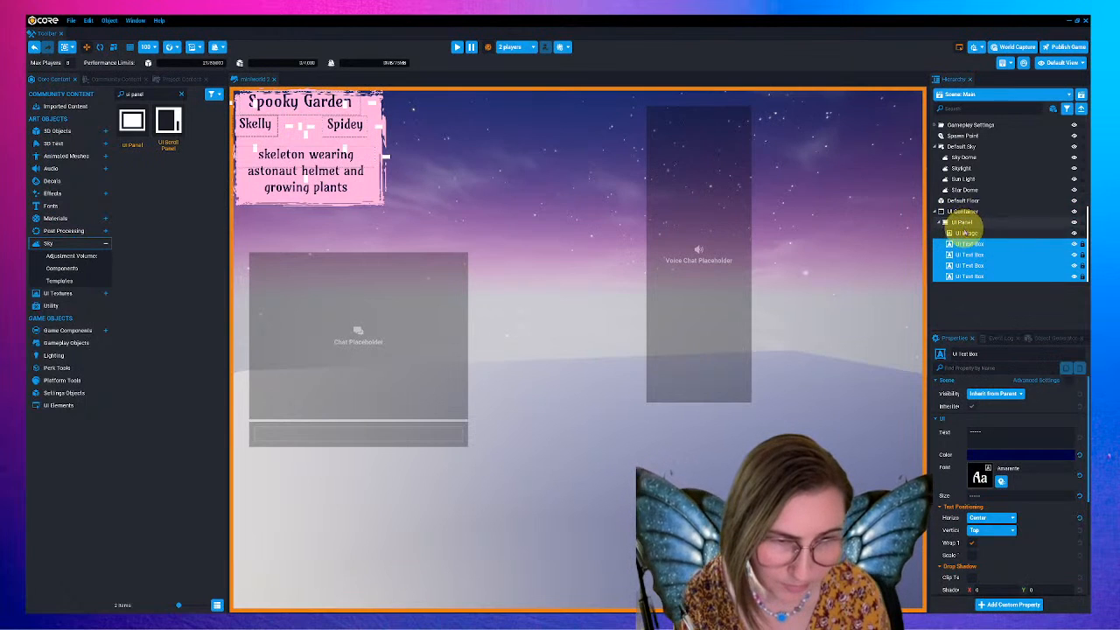
- Duplicate the pink background UI Image inside the UI Panel
left_click(966, 234)
key("ctrl+d")
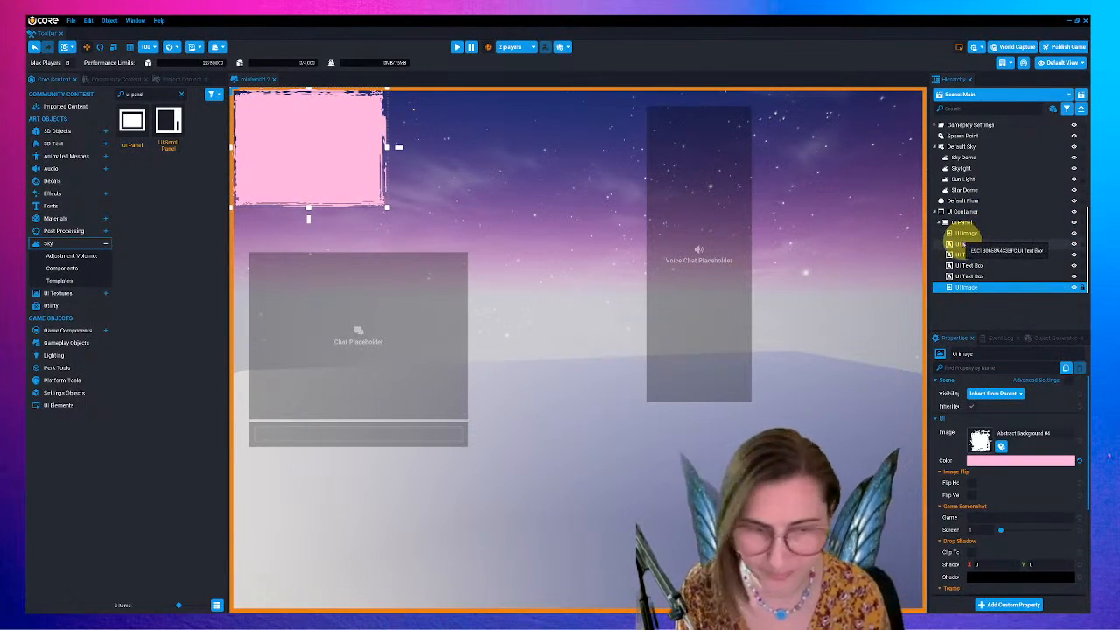
left_click(966, 245)
- Set the first UI Image to Abstract Frame 08 and move the duplicated pink background above it in the hierarchy
left_click(968, 234)
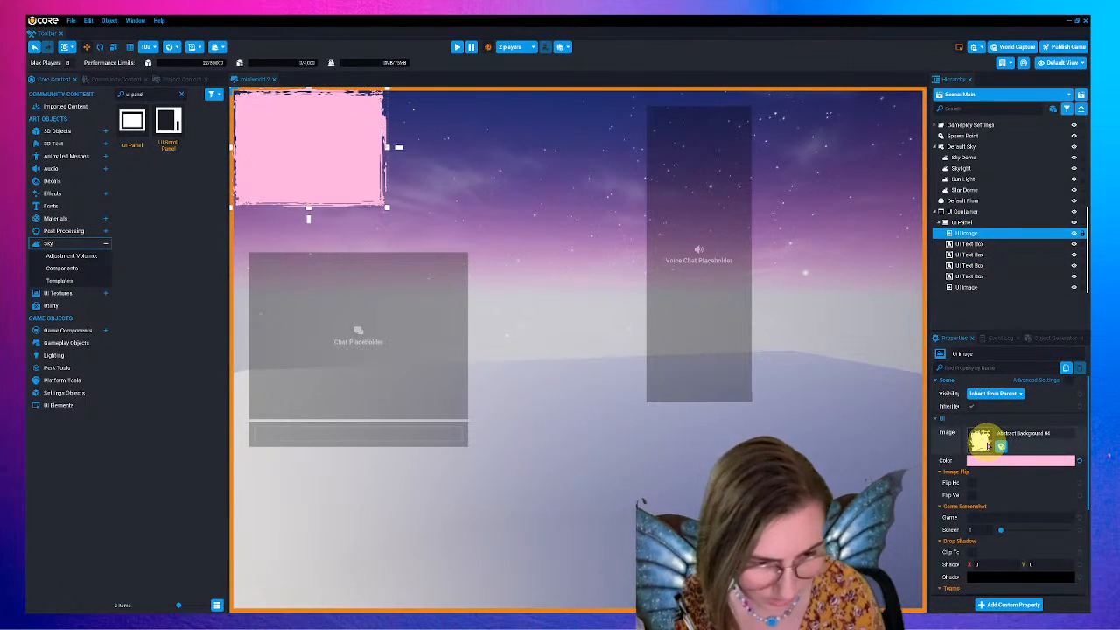
left_click(980, 440)
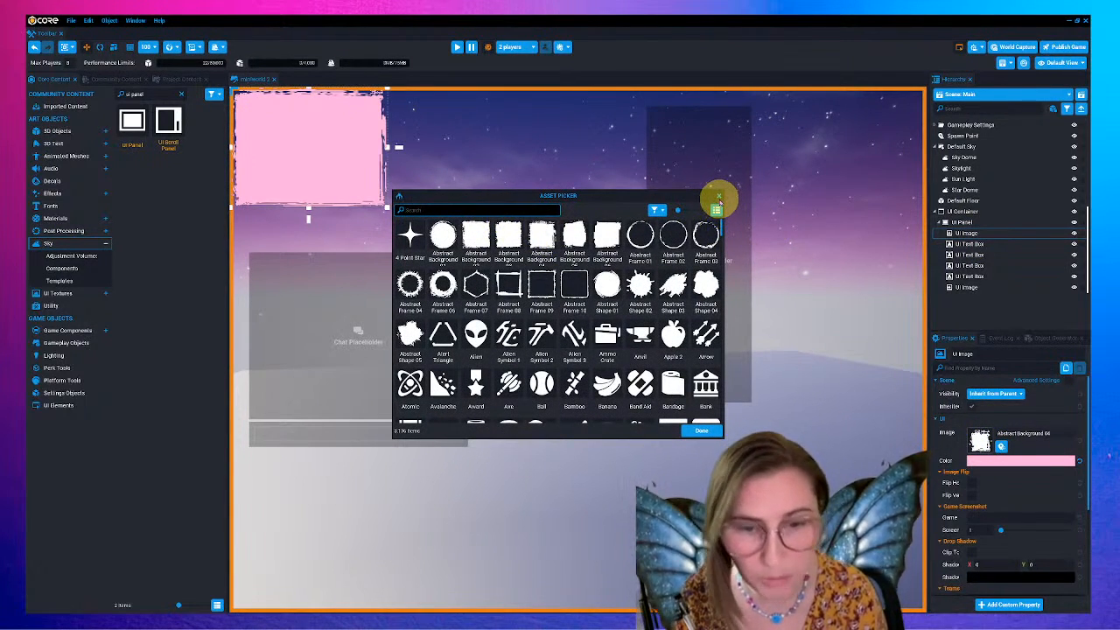
left_click(480, 211)
type("fra")
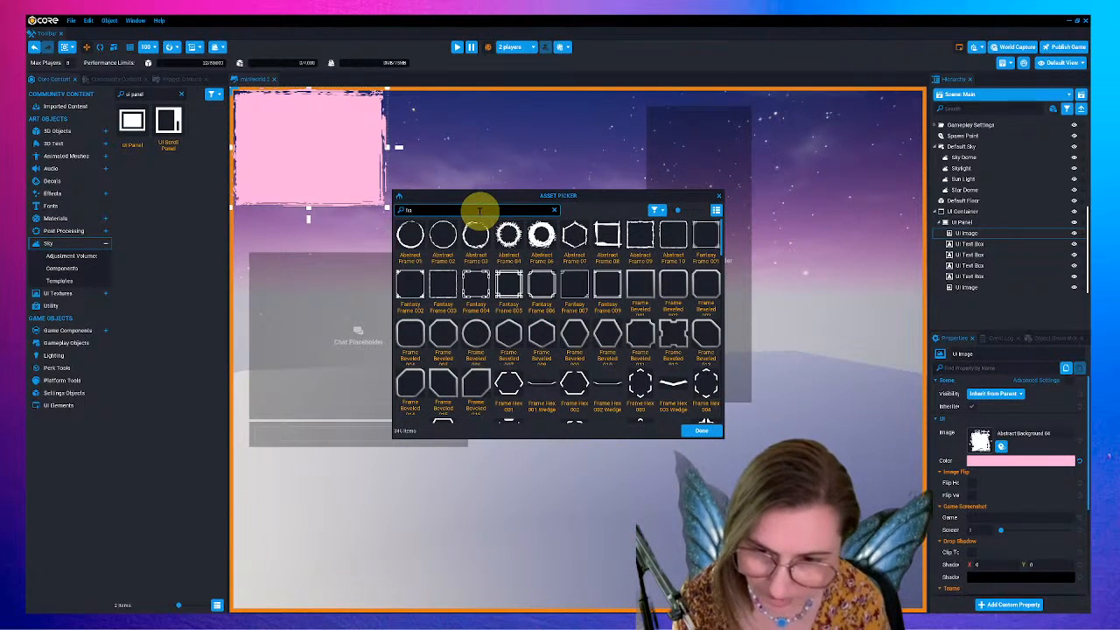
left_click(608, 238)
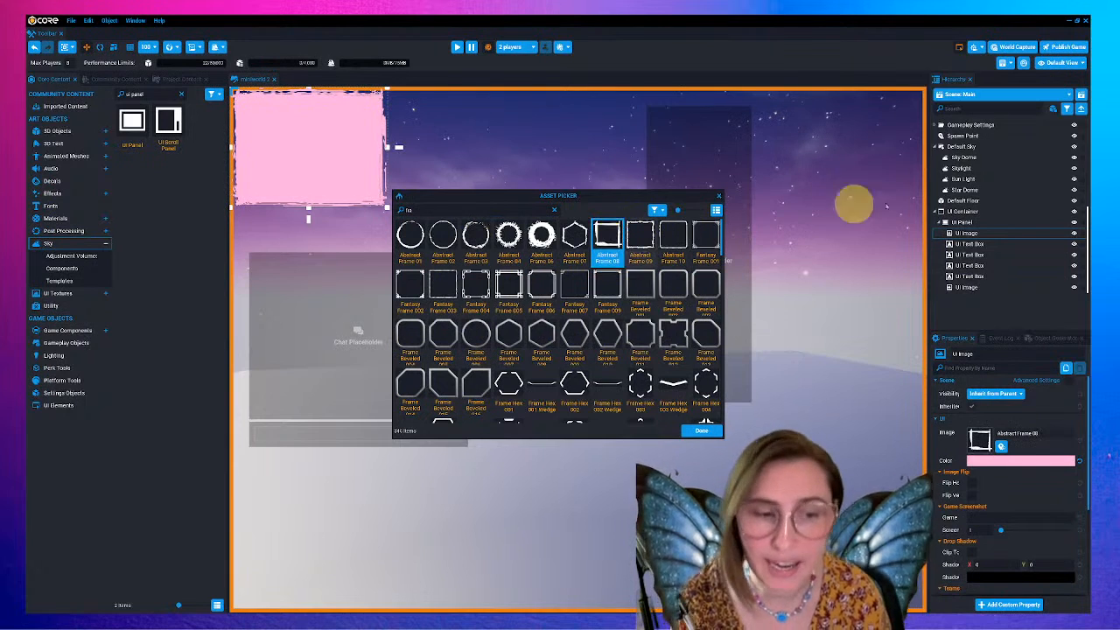
left_click_drag(986, 291, 974, 229)
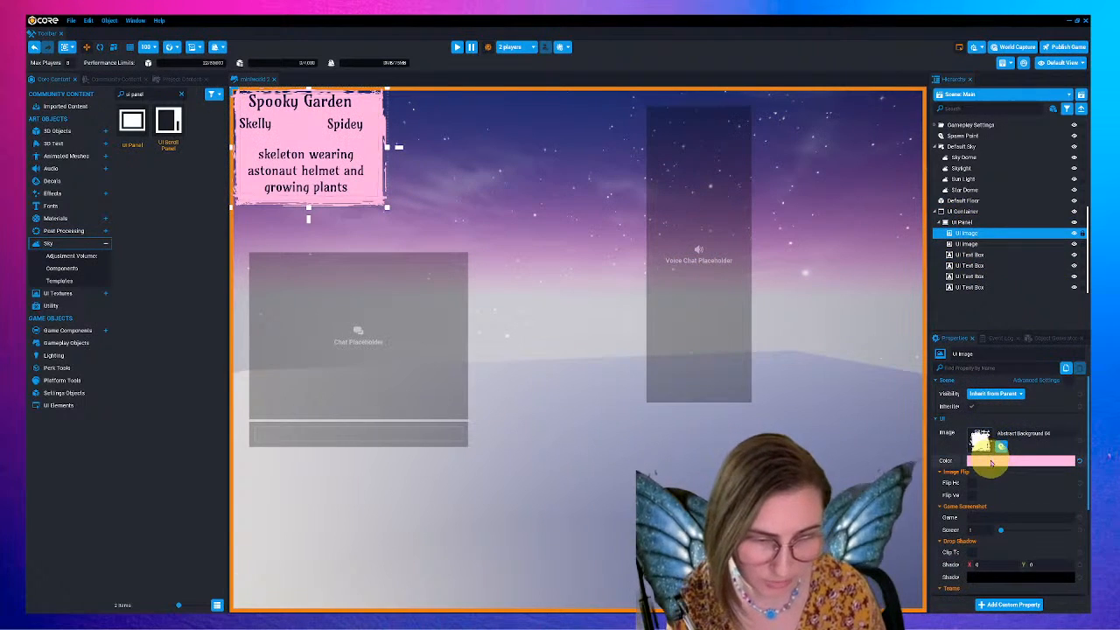
- Recolor the Abstract Frame 08 image from pink to a bright magenta-purple
left_click(991, 462)
left_click(970, 244)
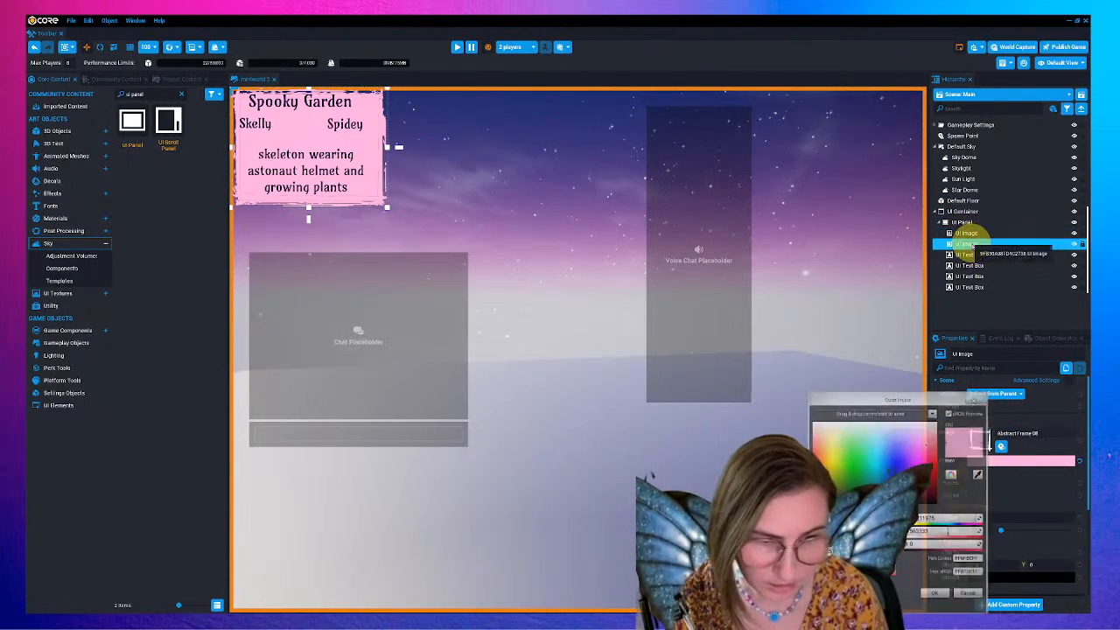
left_click(1000, 458)
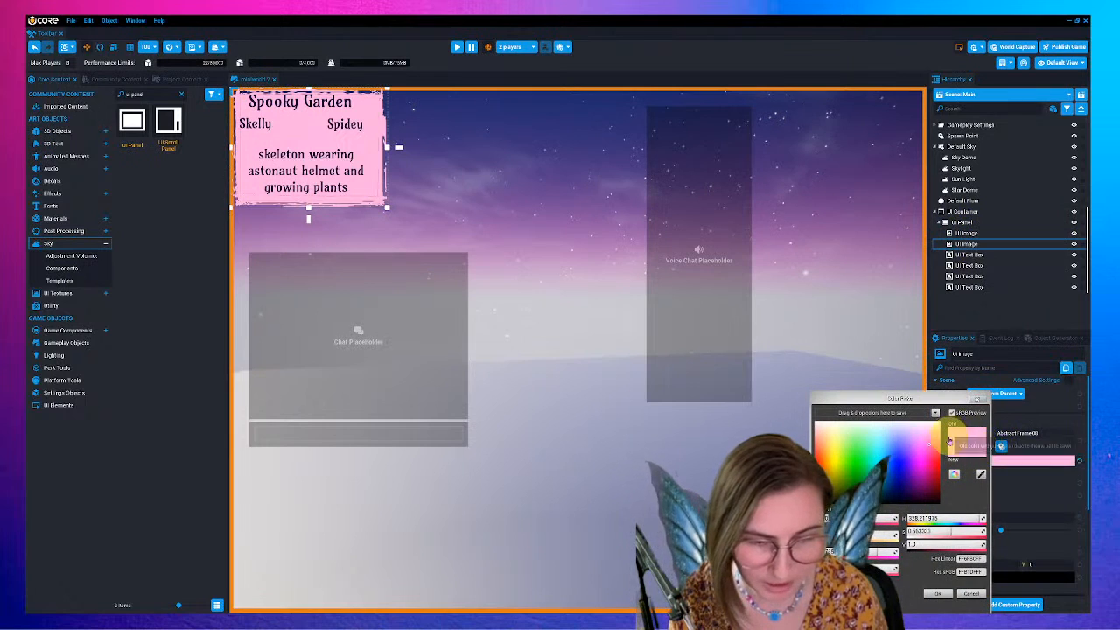
left_click_drag(928, 450, 919, 459)
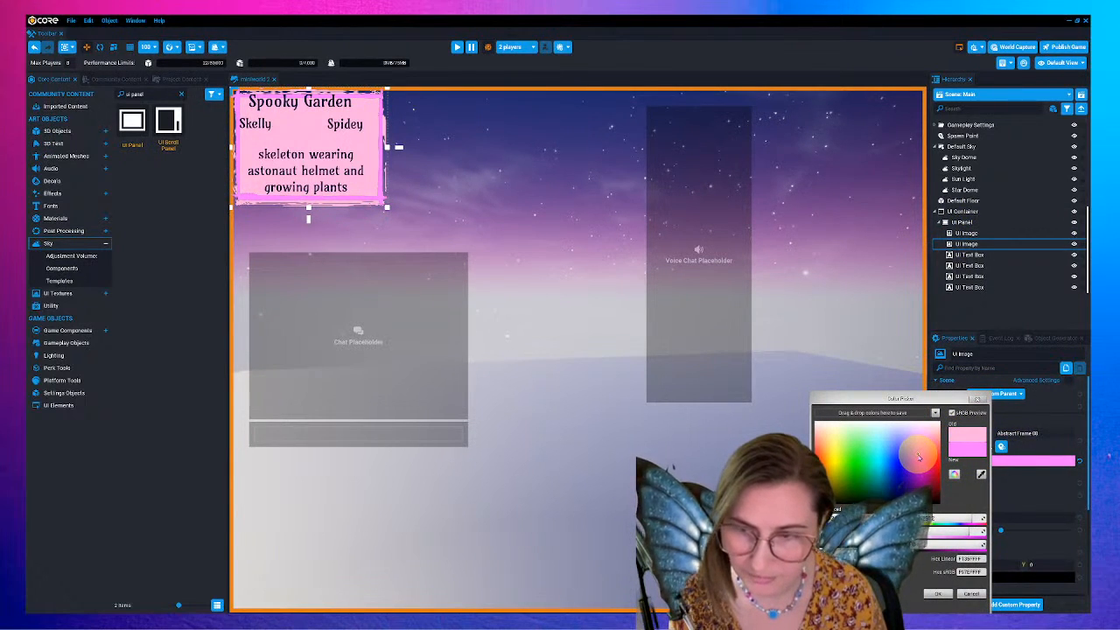
left_click_drag(918, 461, 910, 472)
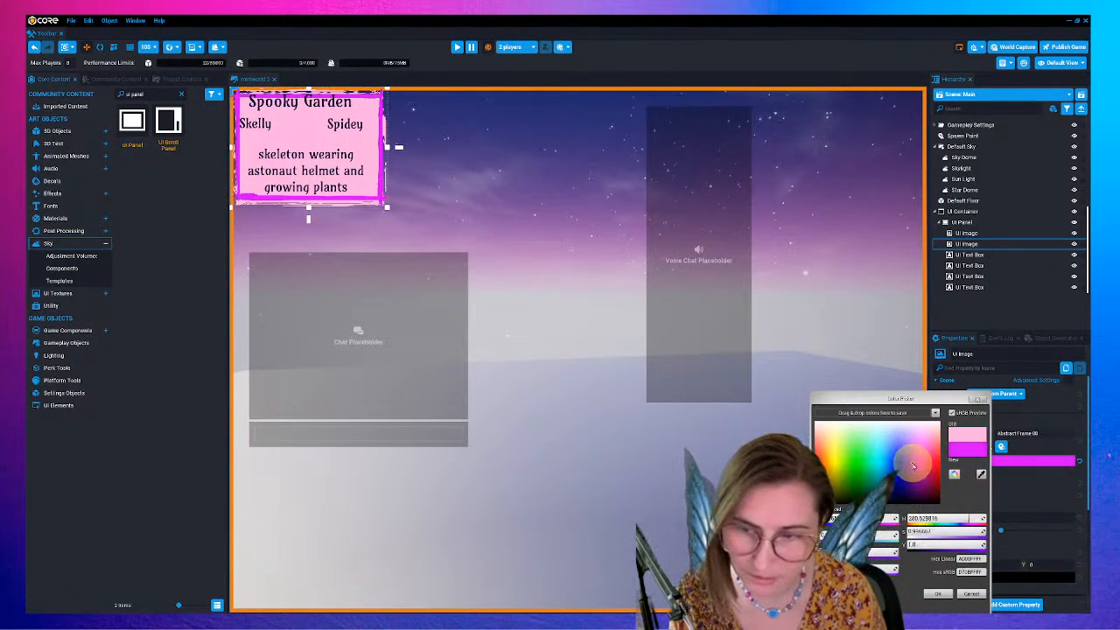
- Nudge the Spooky Garden, Skelly and Spidey text boxes slightly down and inward so they sit inside the frame
left_click(305, 111)
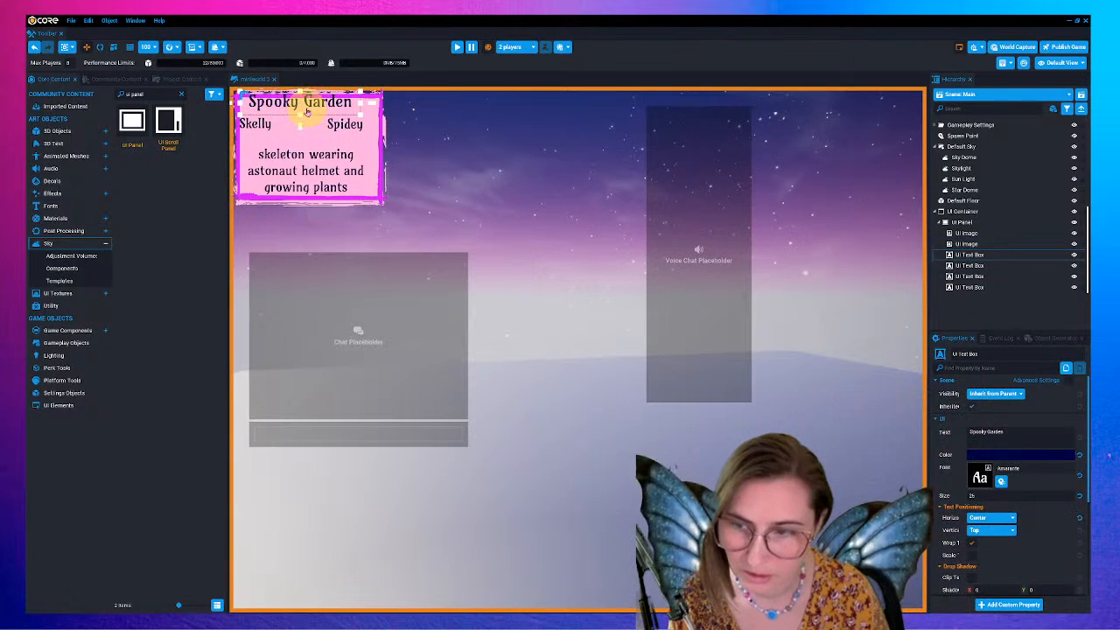
left_click(253, 127)
left_click_drag(254, 128, 258, 135)
left_click(340, 129)
left_click_drag(340, 130, 341, 136)
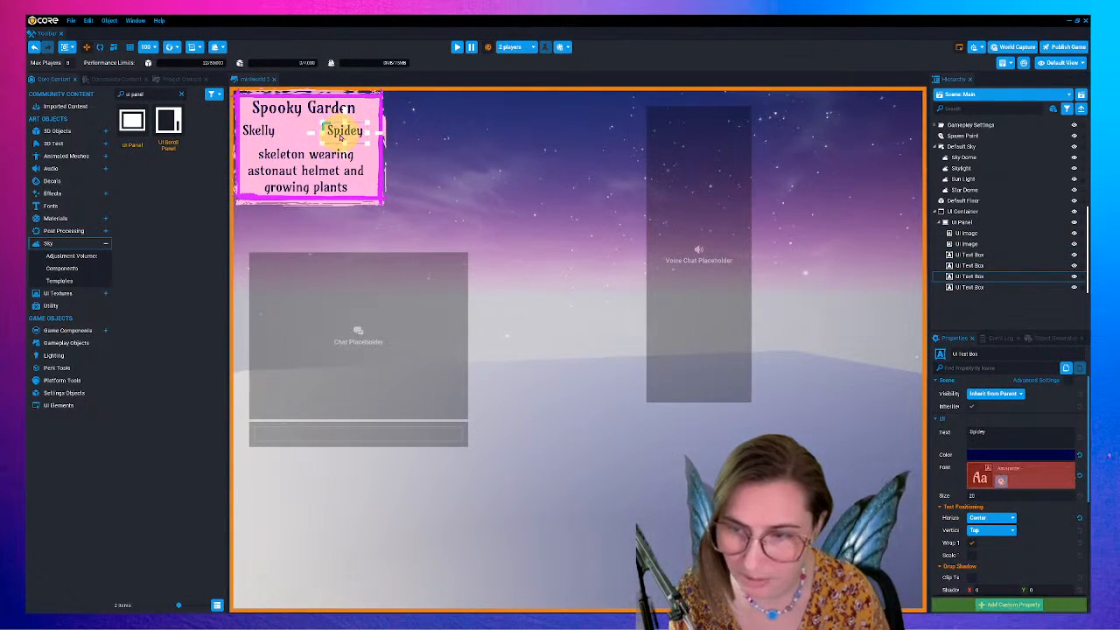
left_click(301, 108)
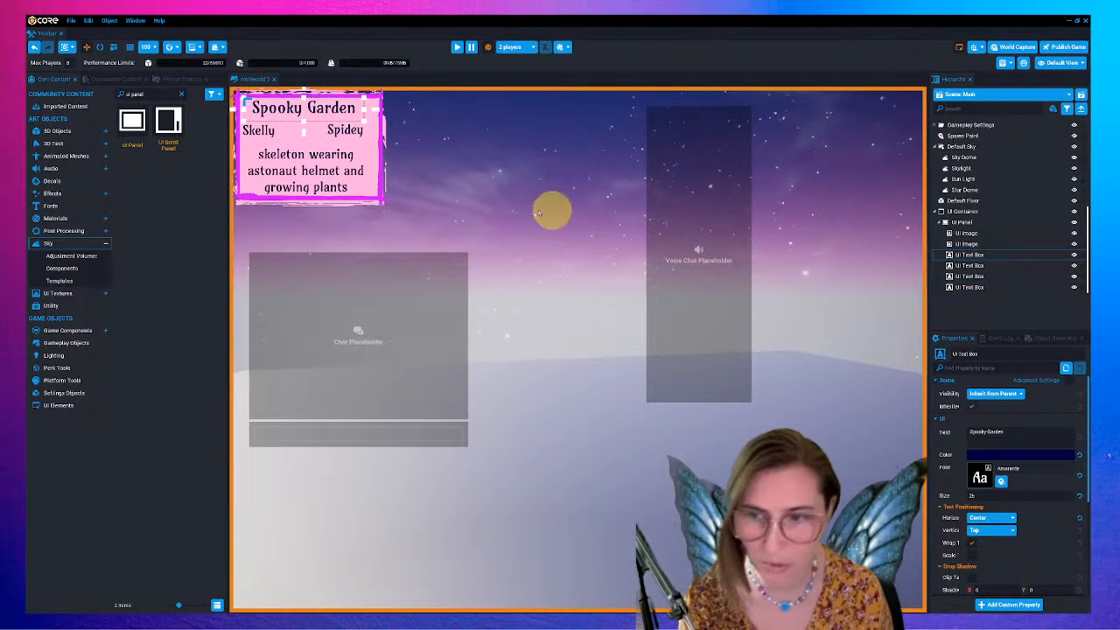
left_click_drag(320, 106, 325, 110)
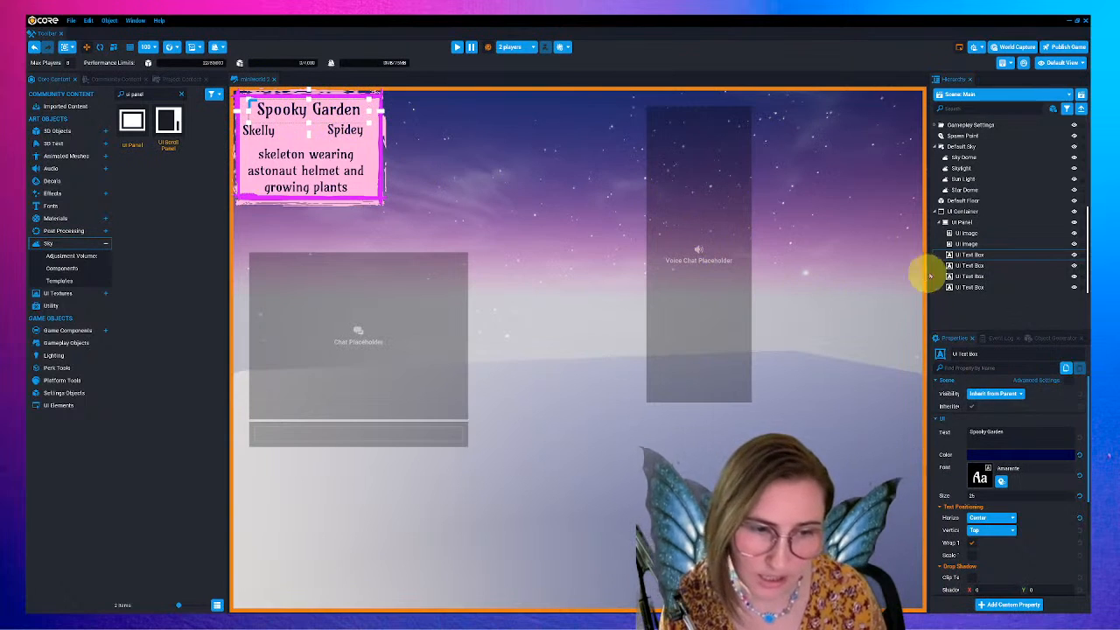
- Search the image choices for "frame" and change the magenta frame's image to Japanese Frame 005
left_click(967, 243)
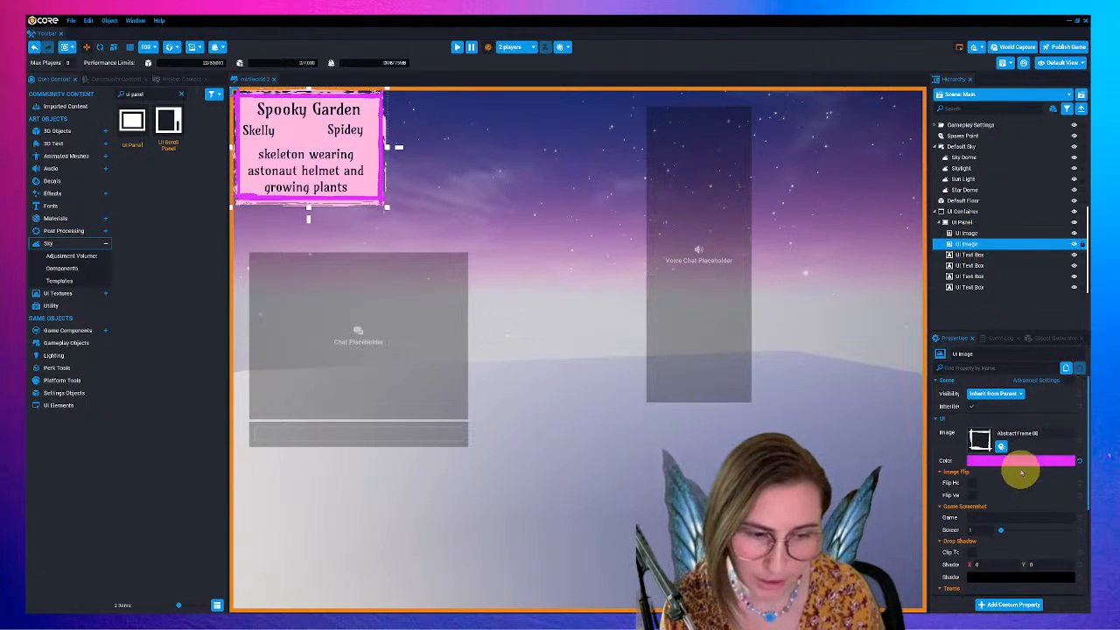
left_click(1017, 463)
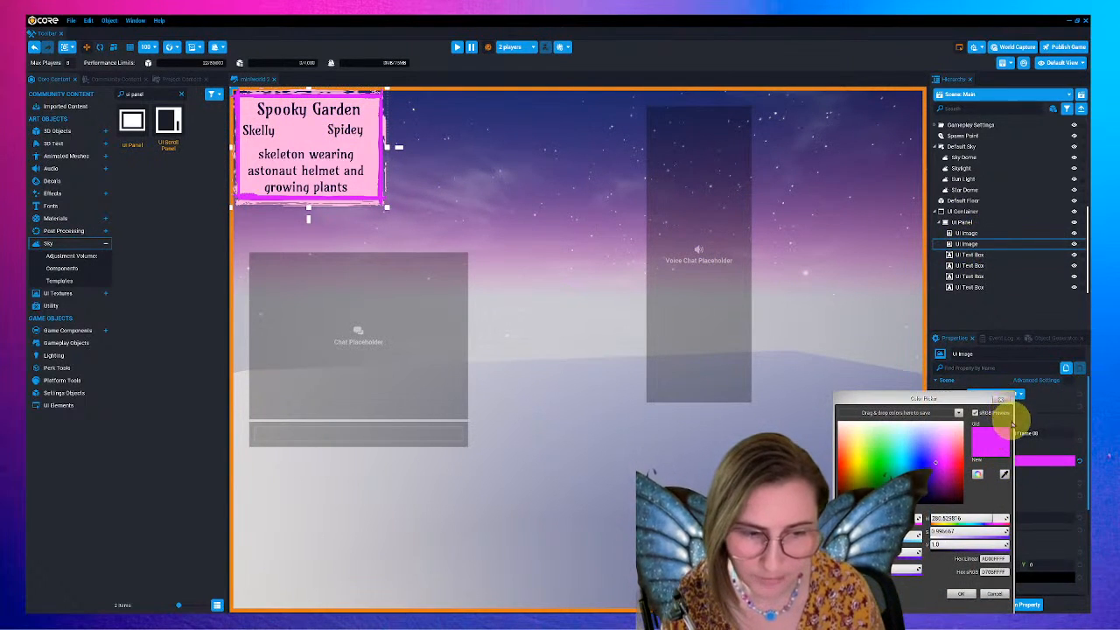
left_click(1001, 399)
left_click(985, 441)
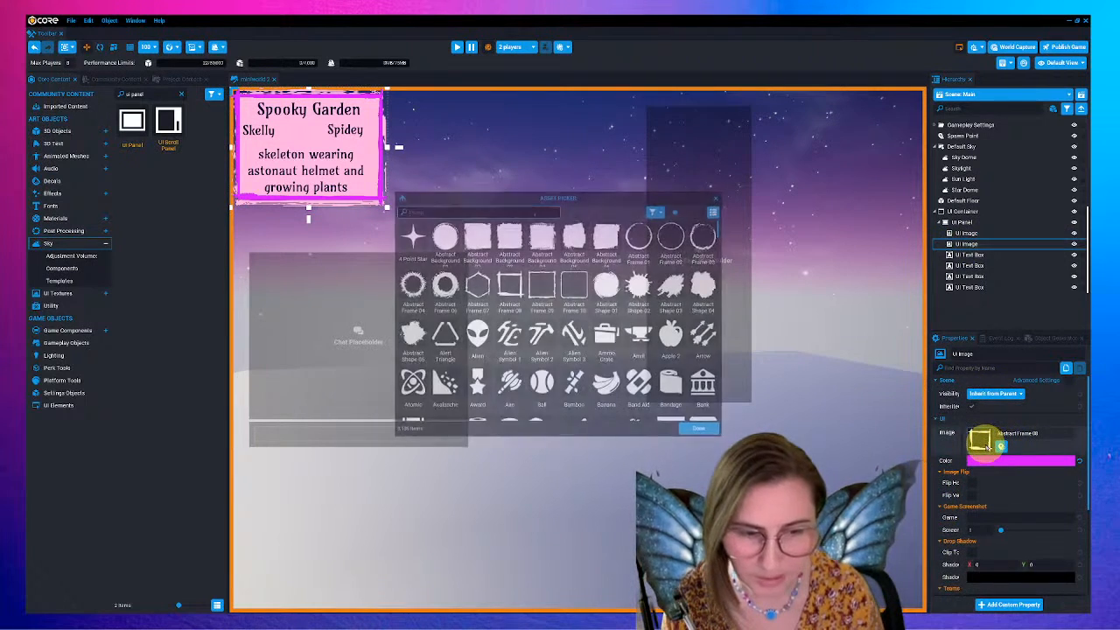
left_click_drag(490, 195, 644, 179)
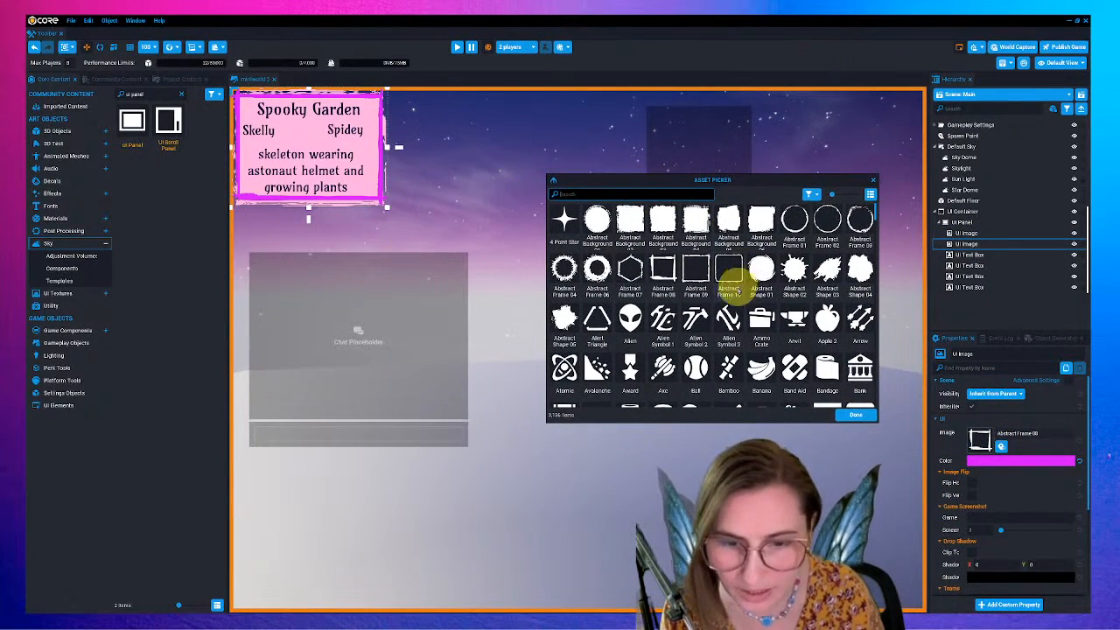
scroll(726, 273, "down", 3)
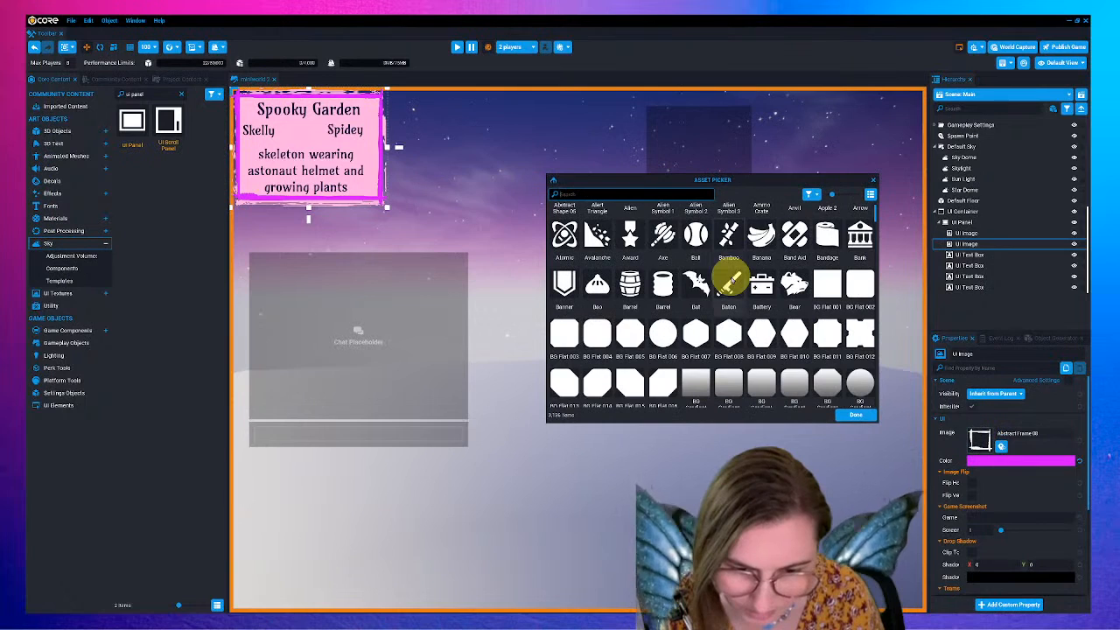
left_click(589, 193)
type("frame")
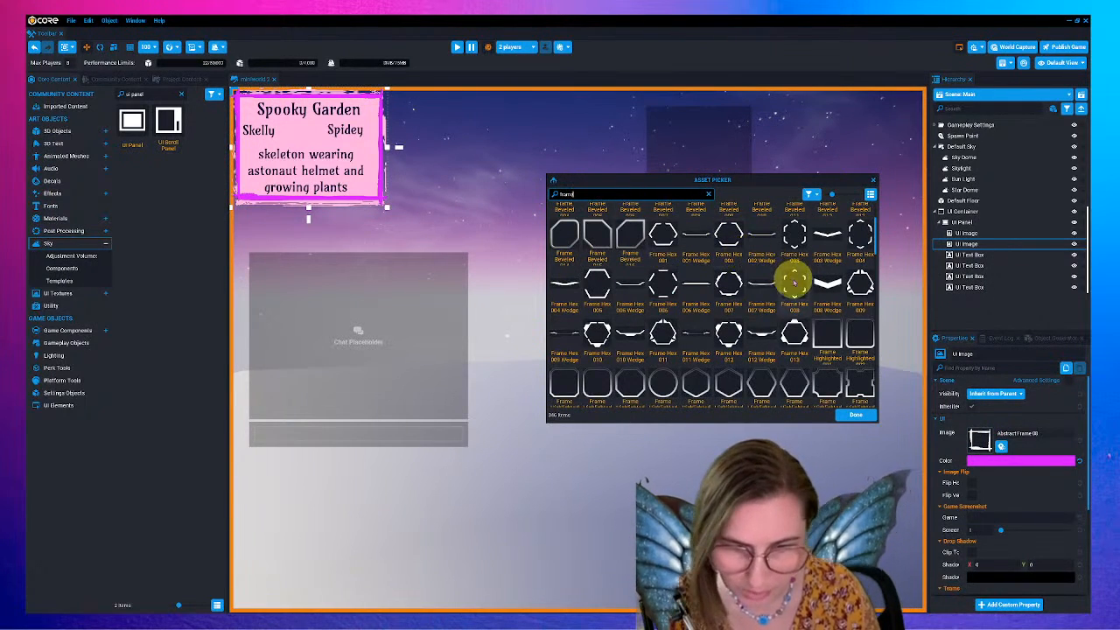
scroll(832, 300, "down", 10)
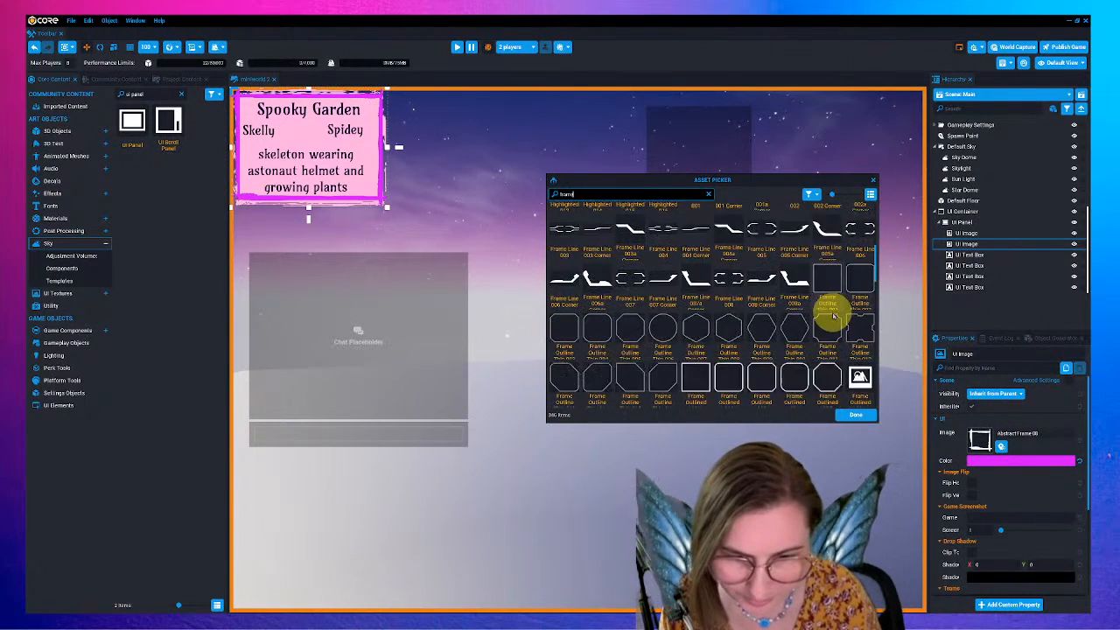
scroll(831, 337, "down", 10)
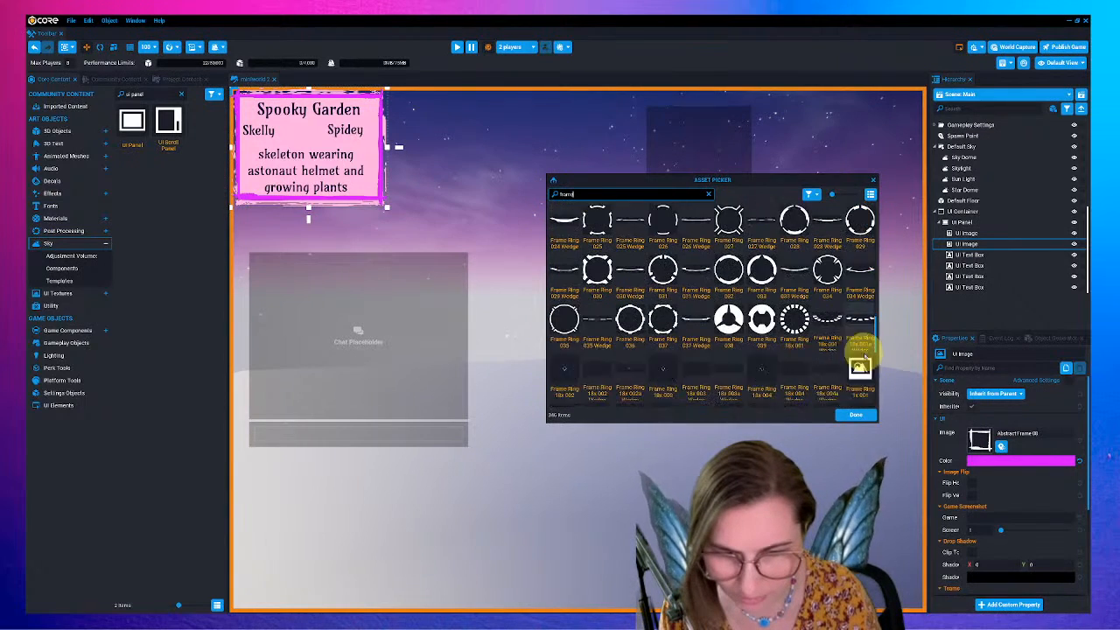
scroll(860, 356, "down", 5)
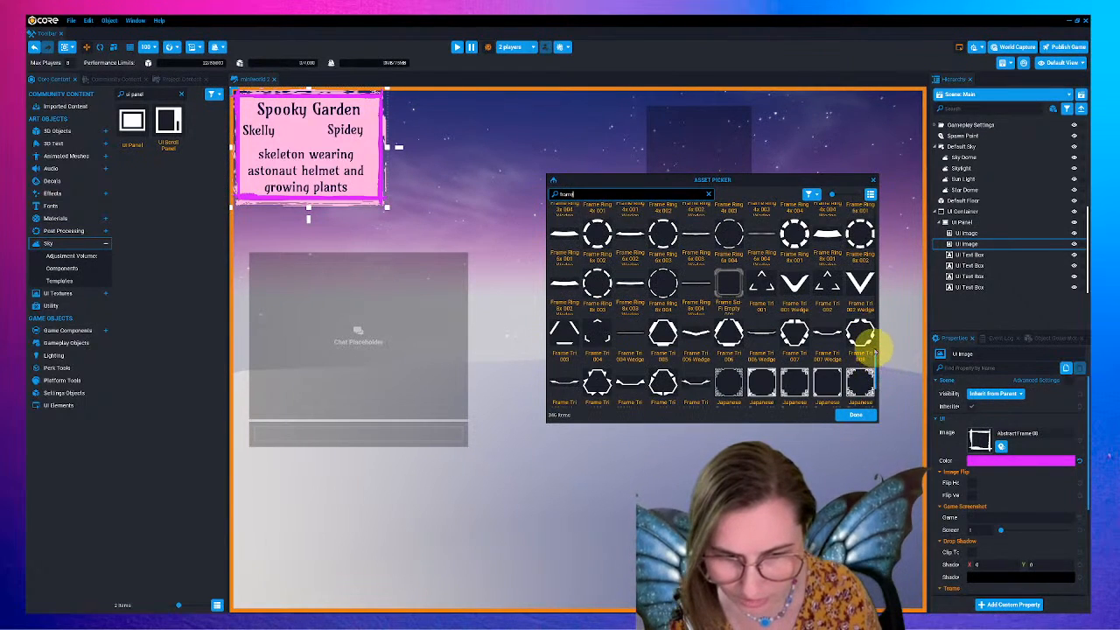
scroll(863, 370, "down", 1)
left_click(860, 315)
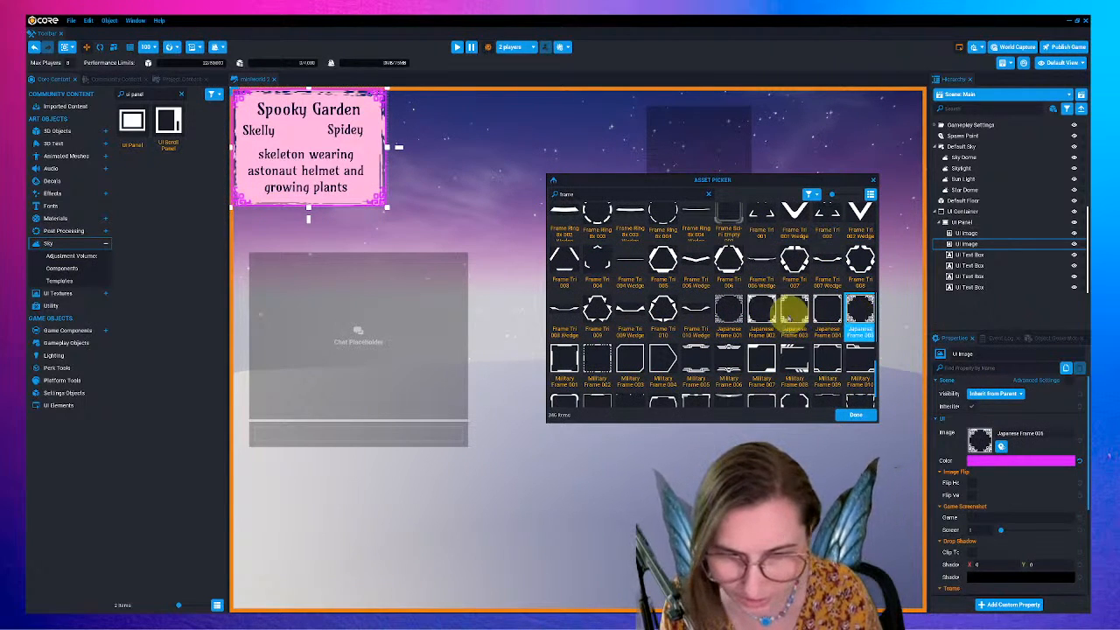
- Try Japanese Frame 002, 001 and 004 on the magenta frame, finishing on Japanese Frame 005
left_click(754, 312)
left_click(717, 315)
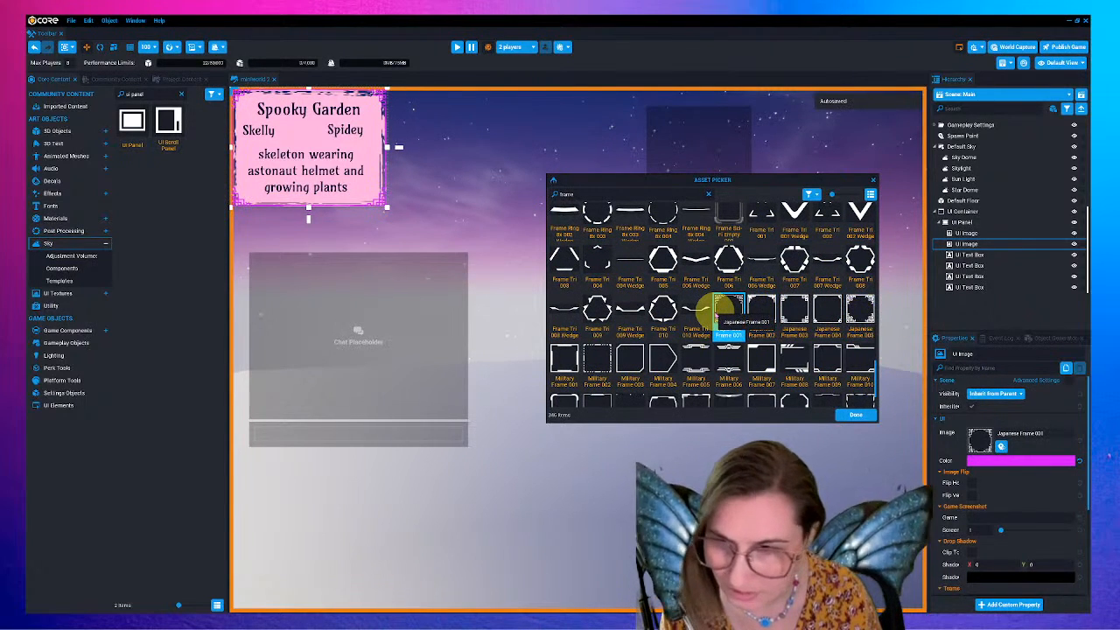
left_click(831, 313)
left_click(861, 310)
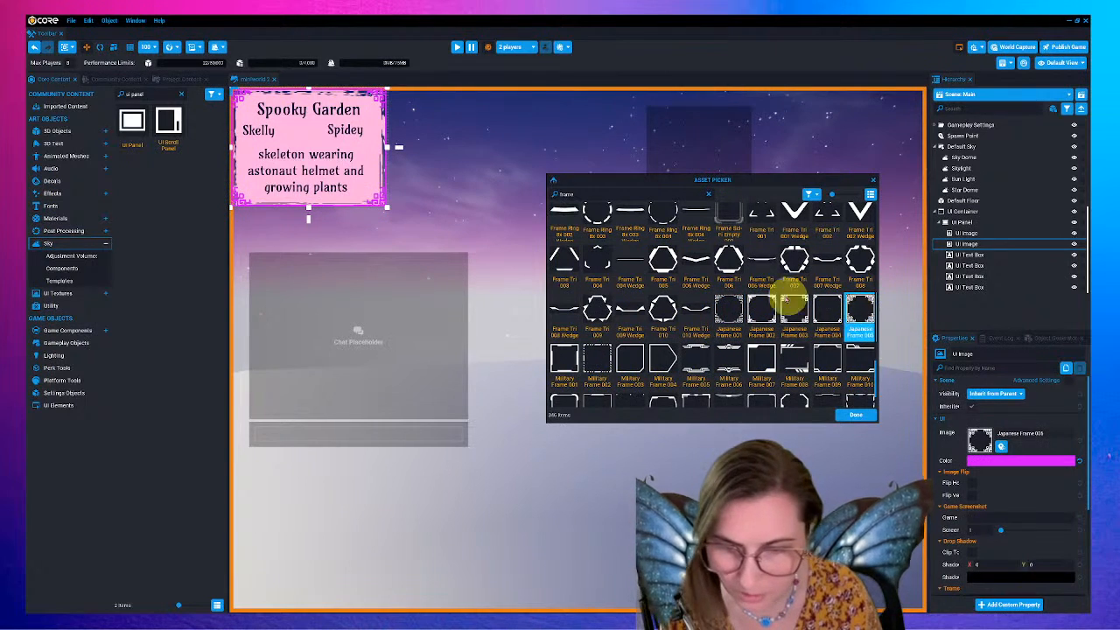
- Shrink the Japanese frame slightly and center it within the pink background
left_click_drag(386, 87, 367, 97)
left_click(374, 153)
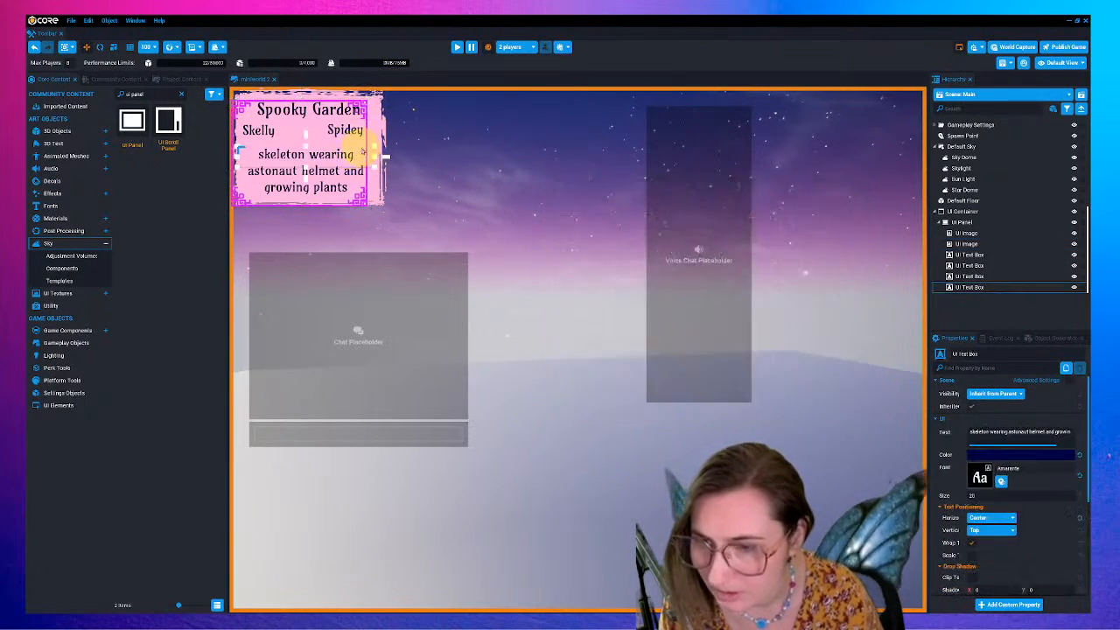
left_click(965, 254)
left_click(965, 243)
left_click(331, 162)
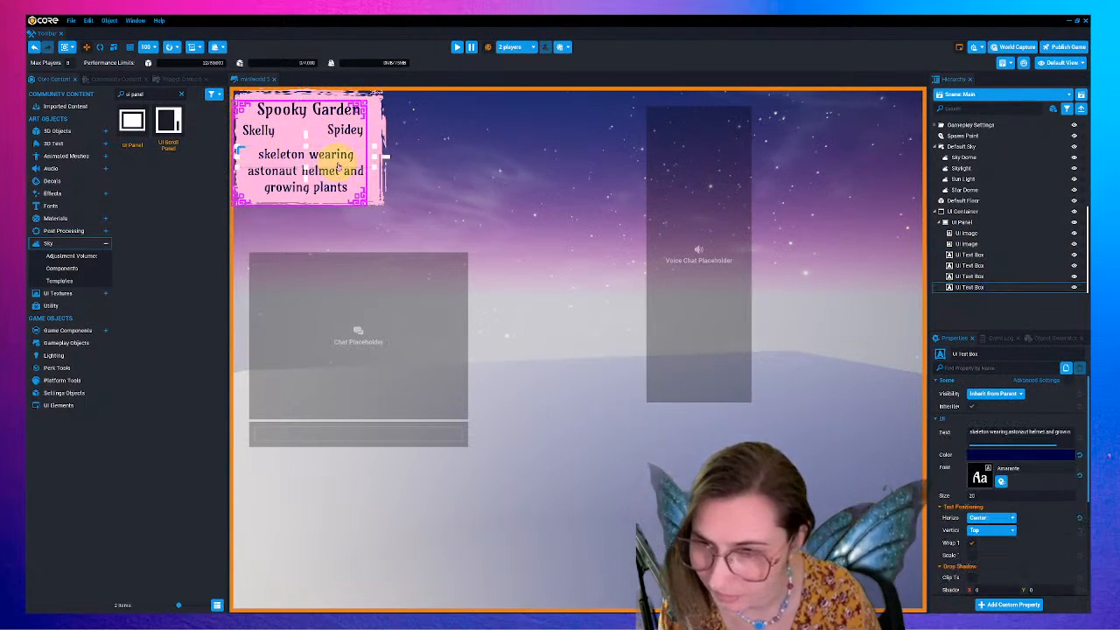
left_click(965, 233)
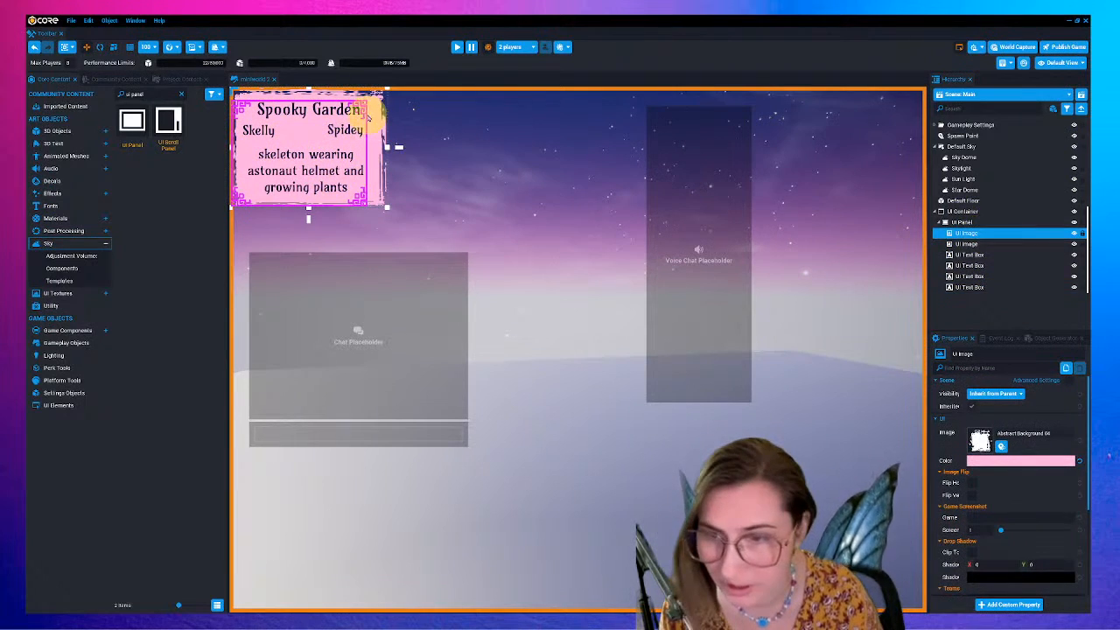
left_click(962, 243)
left_click_drag(301, 139, 311, 133)
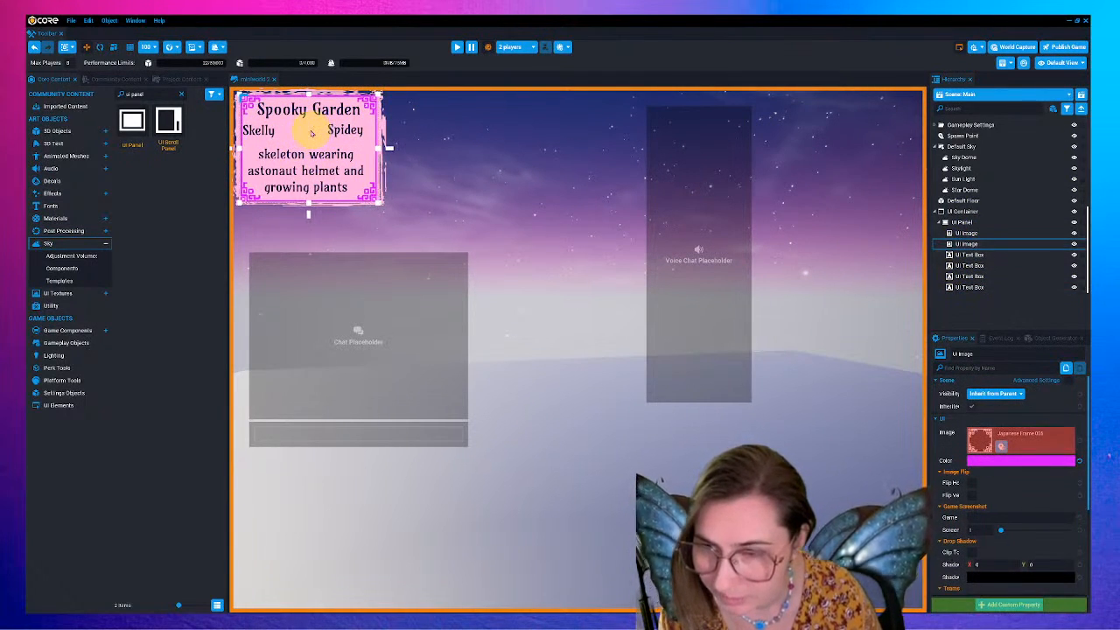
- Stretch the pink background downward and extend the Japanese frame's lower edge to match it
left_click(970, 256)
left_click(963, 232)
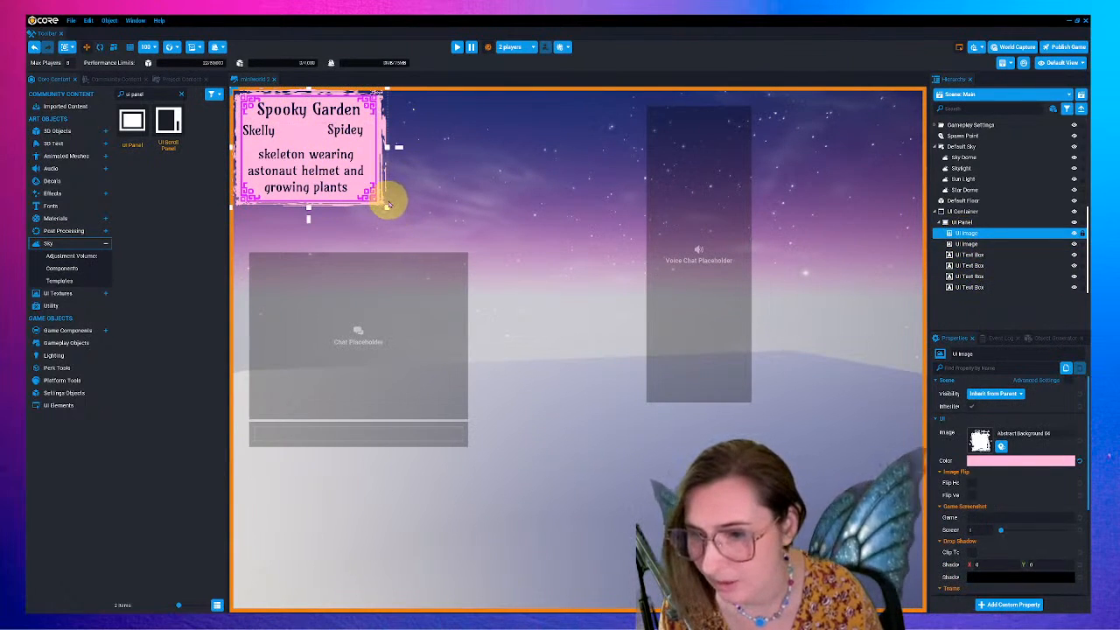
left_click_drag(308, 209, 306, 227)
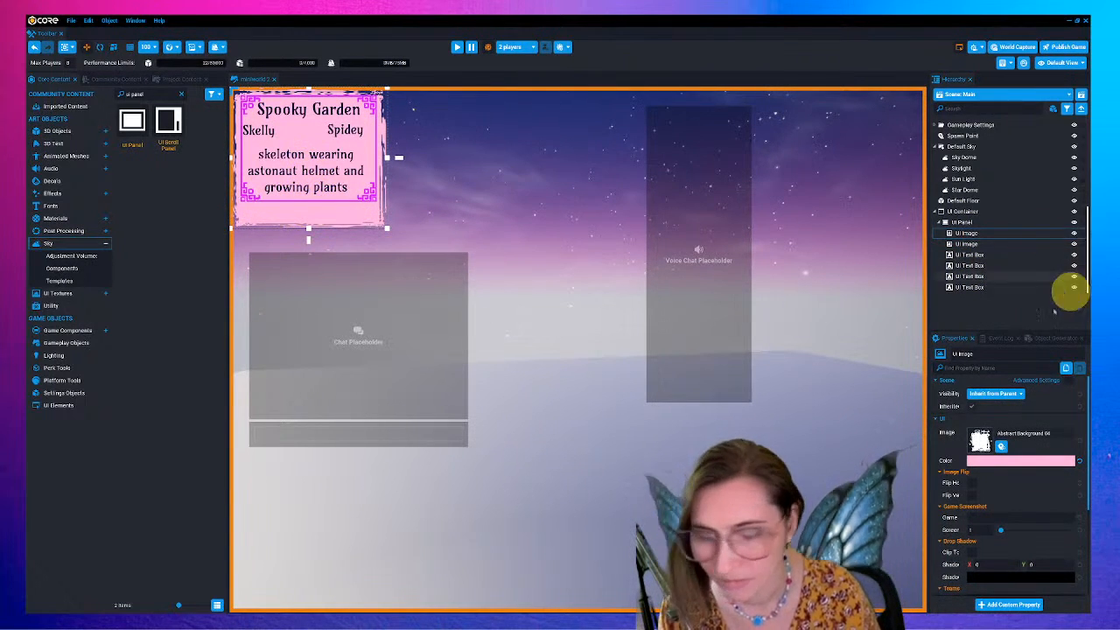
left_click(984, 245)
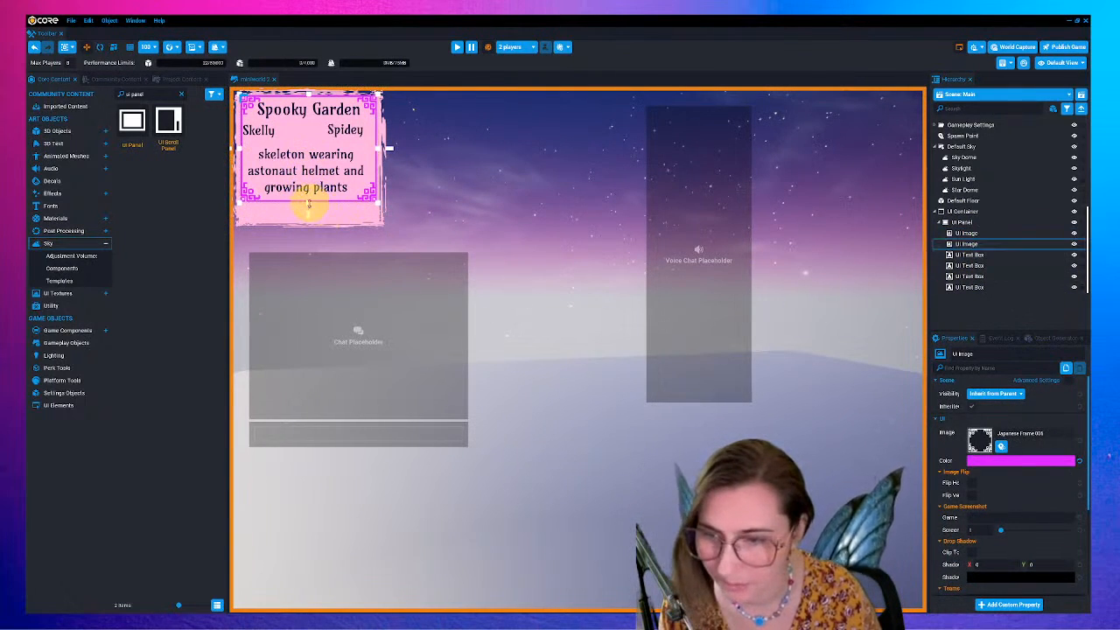
left_click_drag(307, 207, 306, 224)
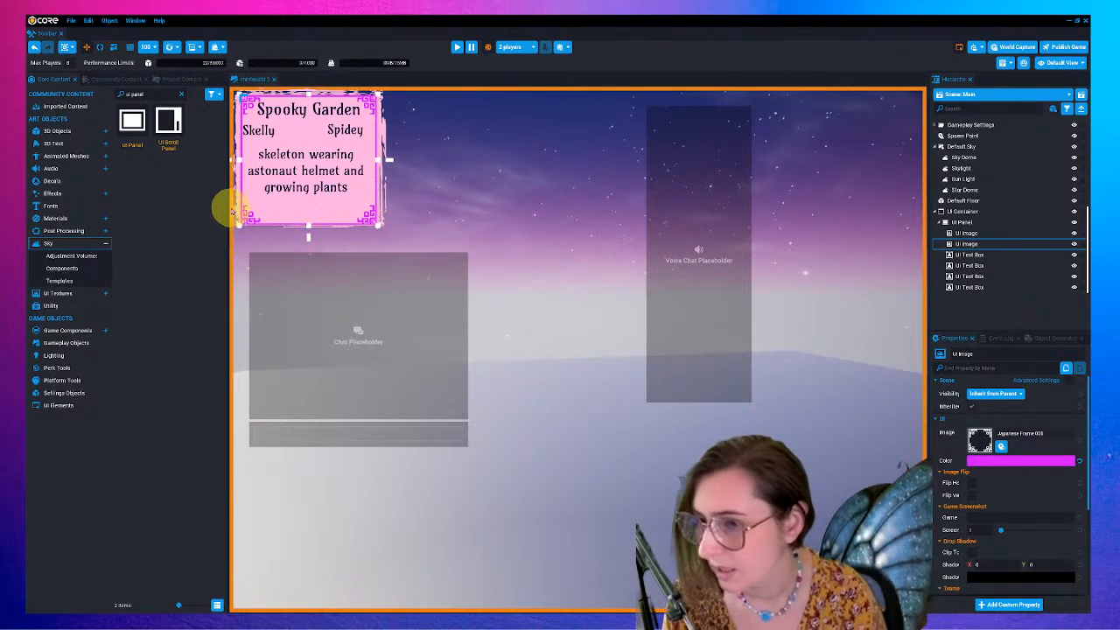
- Narrow the Core Content area to give the viewport more width
left_click_drag(227, 210, 187, 215)
left_click_drag(100, 187, 108, 191)
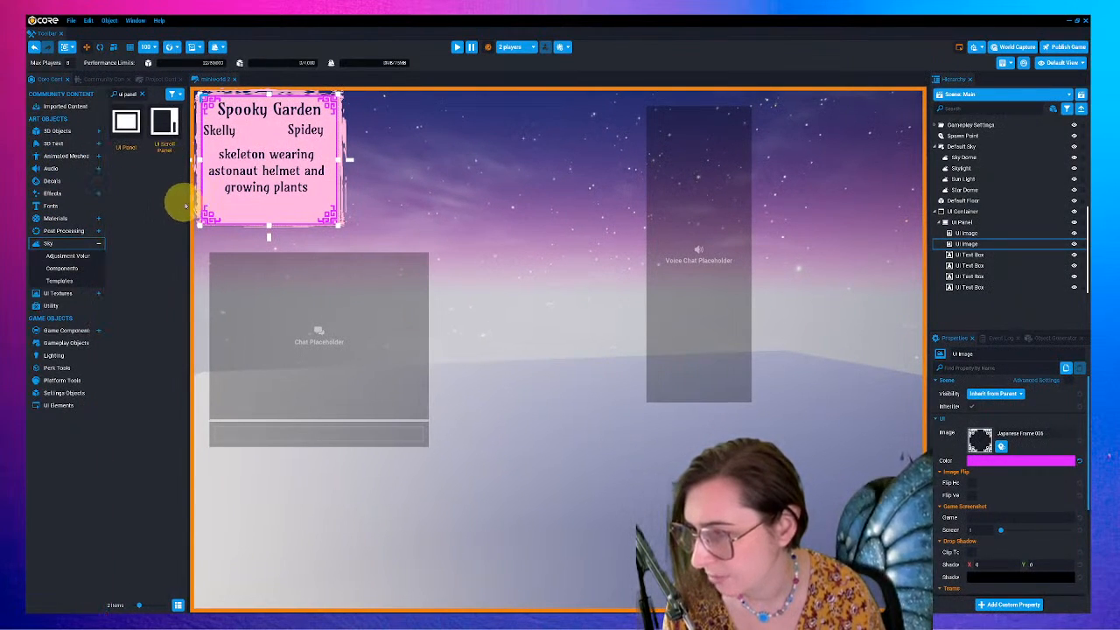
- Widen the Core Content area slightly, and enlarge the pink background with the Japanese frame extended to match it
mouse_move(192, 205)
left_mouse_down()
mouse_move(182, 204)
mouse_move(212, 212)
left_mouse_up()
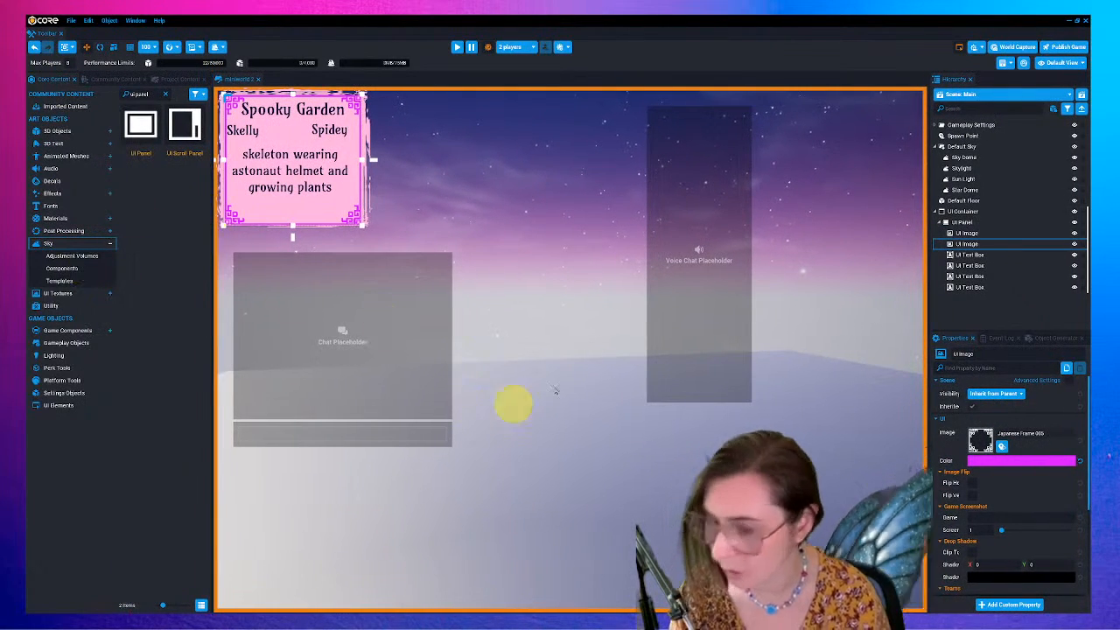
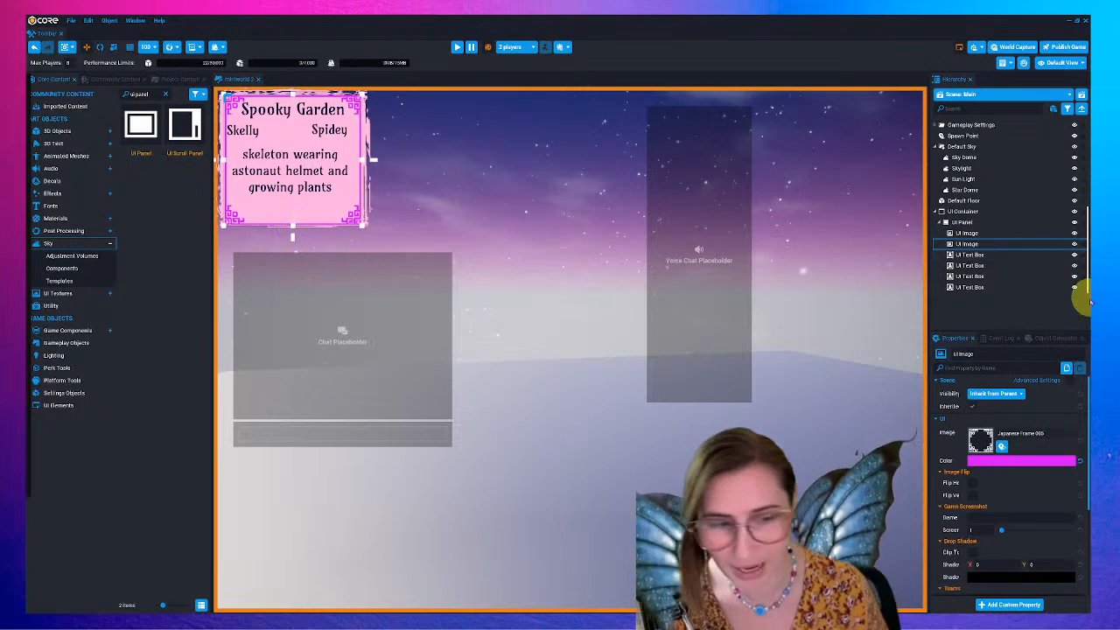
left_click(967, 234)
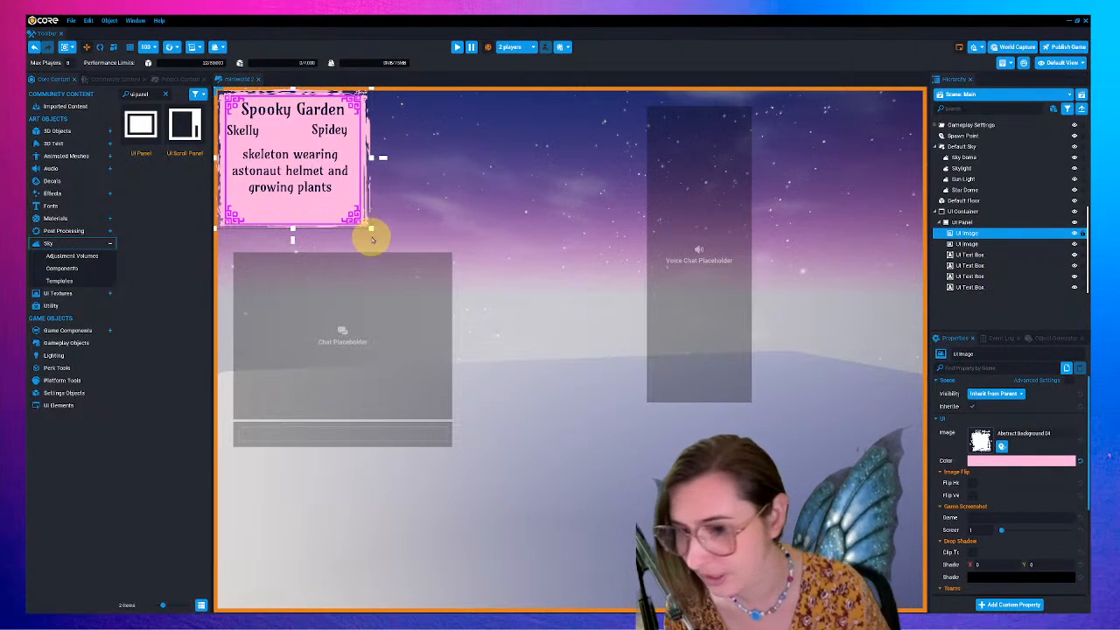
left_click_drag(370, 230, 375, 260)
left_click(359, 223)
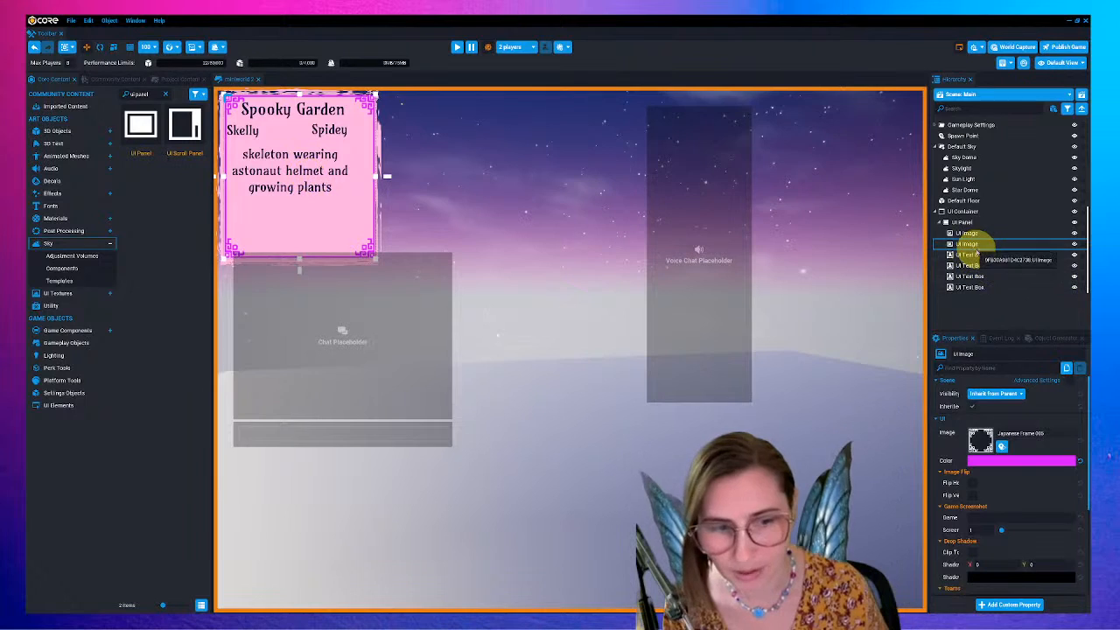
- Move the Skelly and Spidey labels and the skeleton description down within the frame, and turn off UI editing
left_click(970, 254)
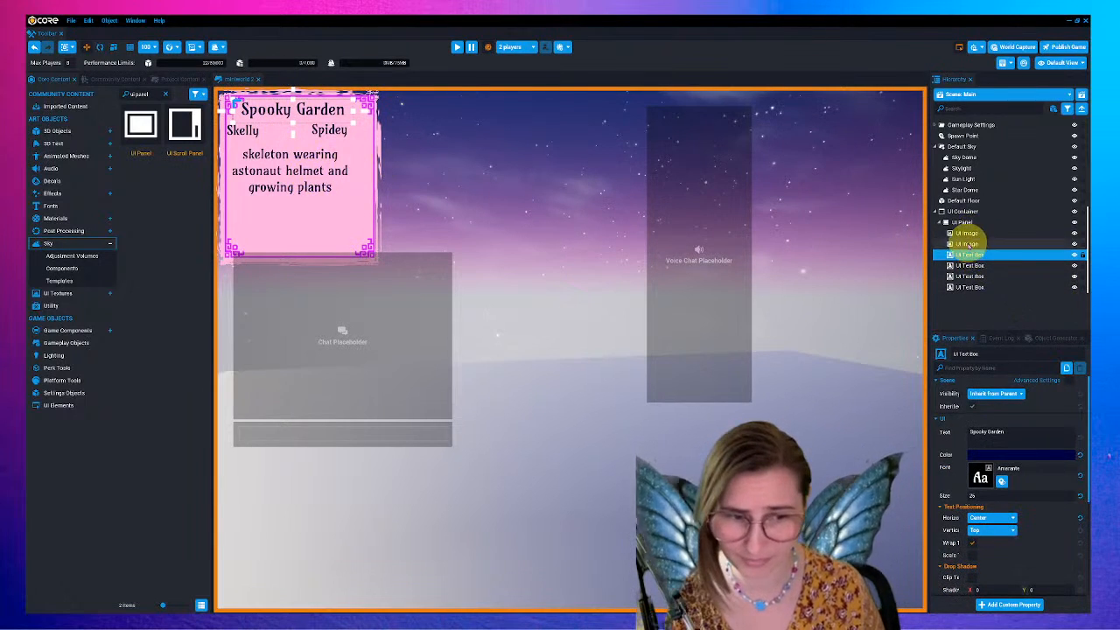
left_click(968, 265)
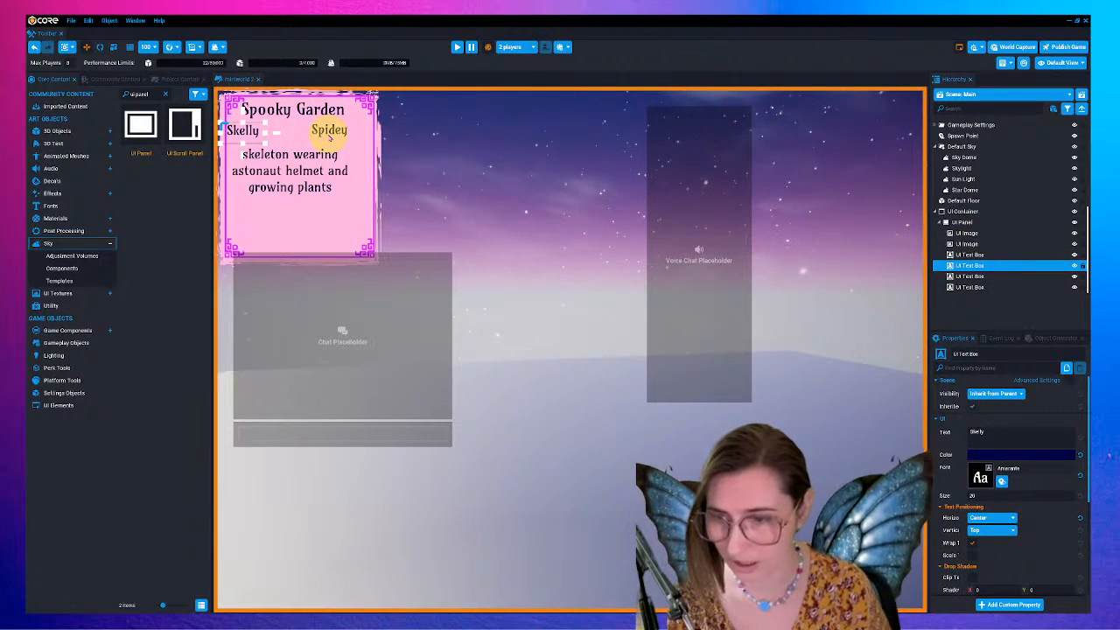
left_click(994, 276, "ctrl")
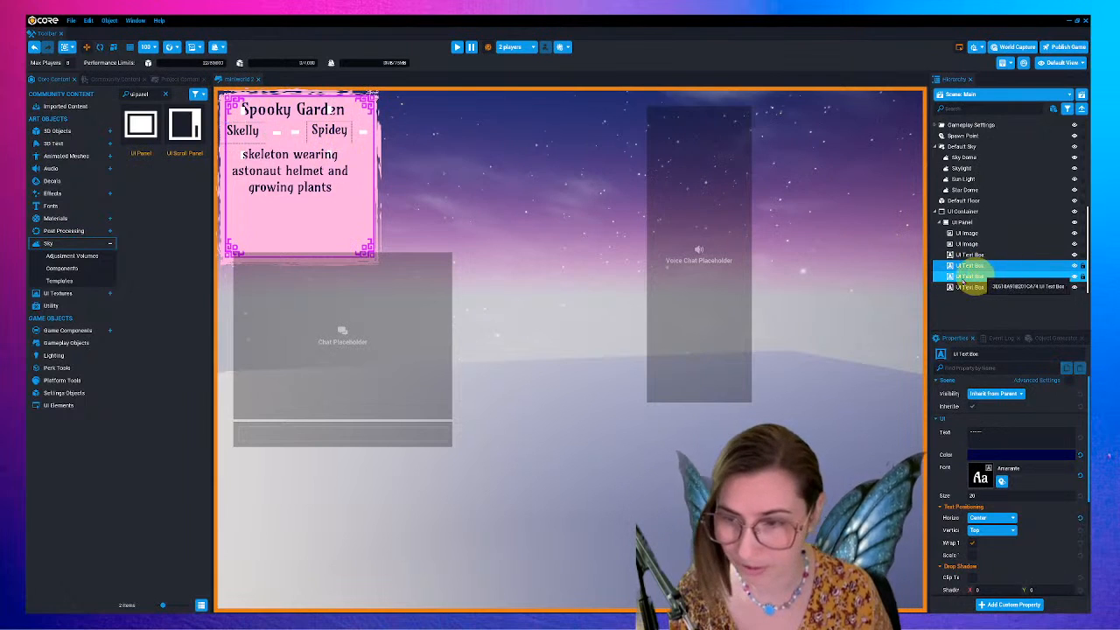
mouse_move(334, 138)
left_mouse_down()
mouse_move(336, 155)
mouse_move(336, 140)
left_mouse_up()
left_click(969, 287)
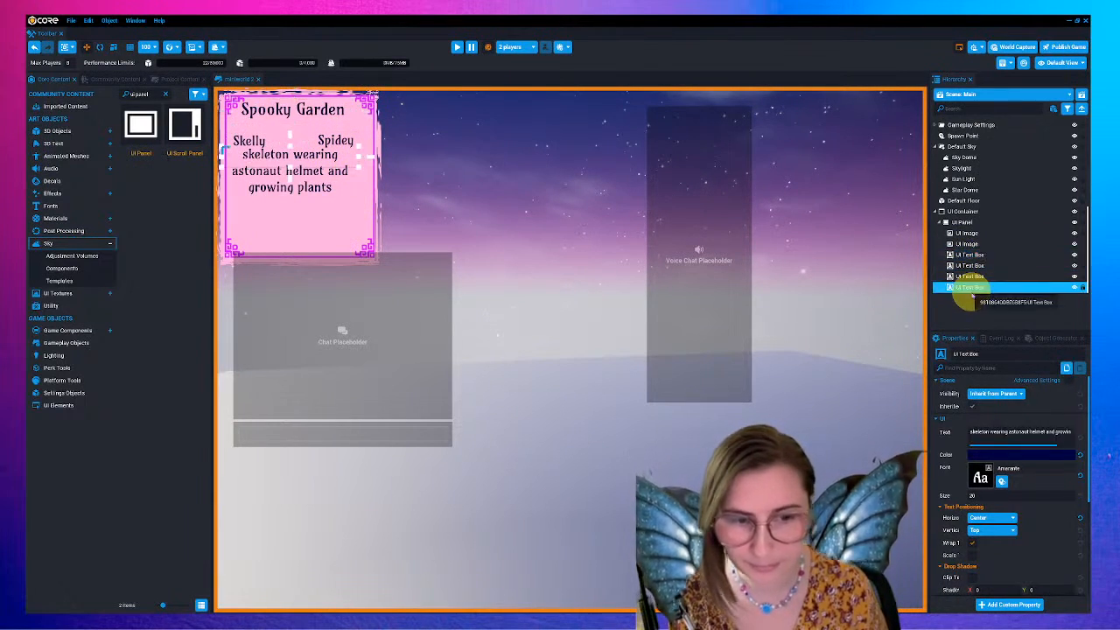
left_click_drag(318, 160, 317, 175)
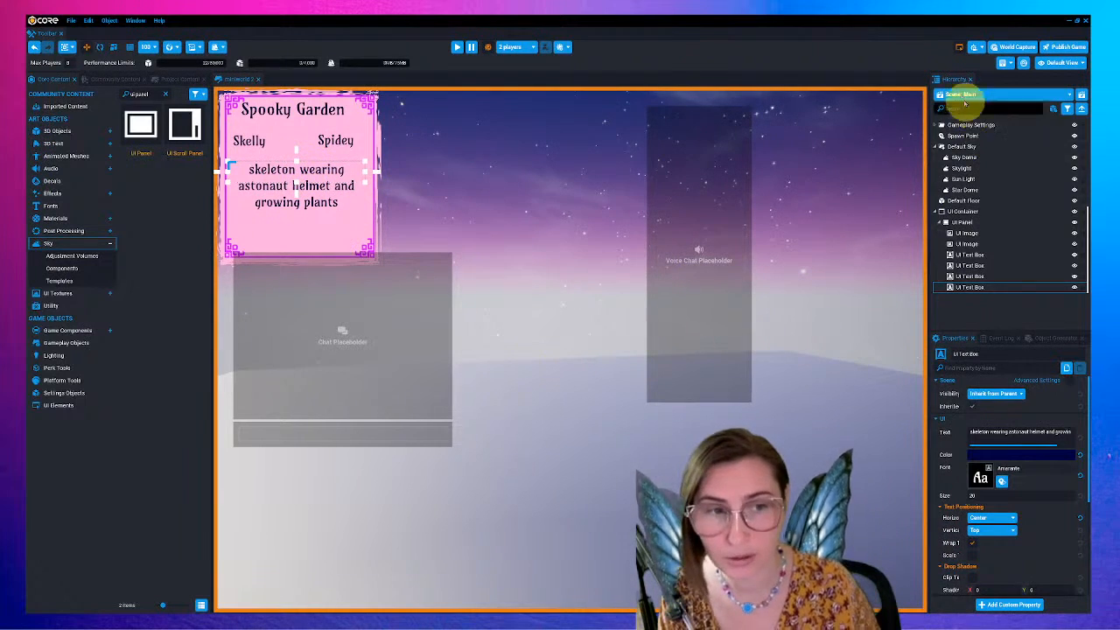
left_click(959, 46)
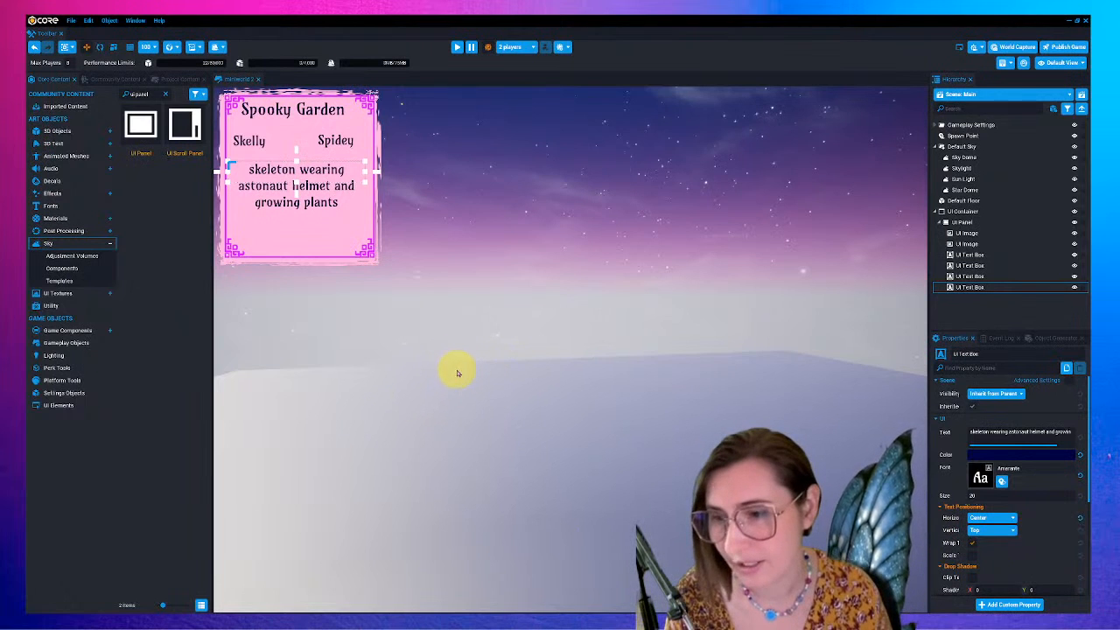
right_click_drag(457, 367, 542, 460)
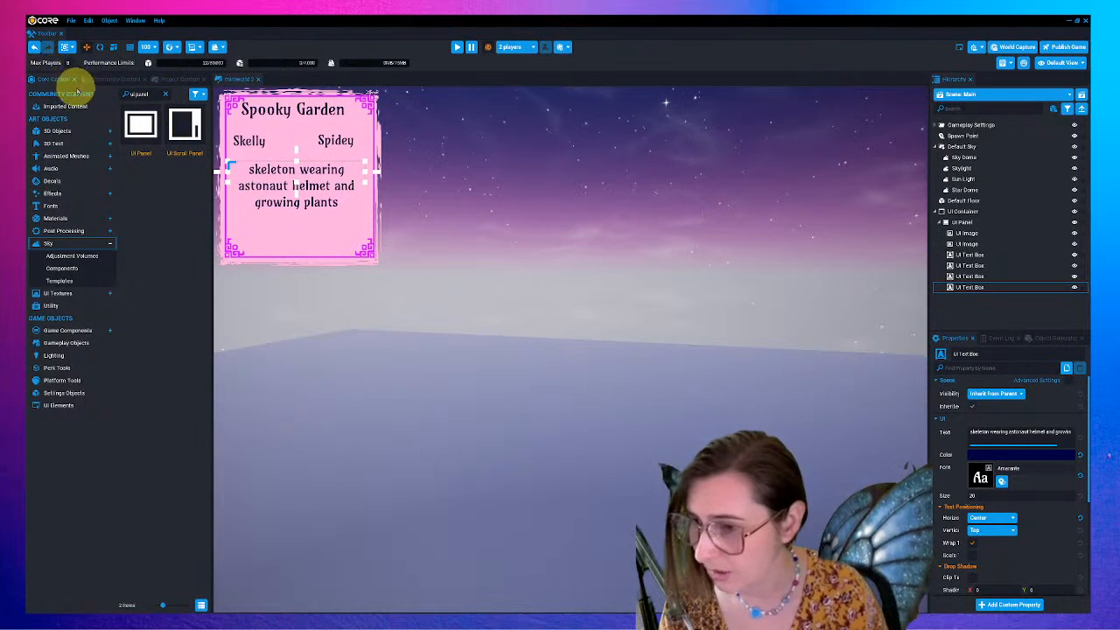
- Show the 3D Objects category in Core Content and undock it as a wider floating window below the note text
left_click(74, 134)
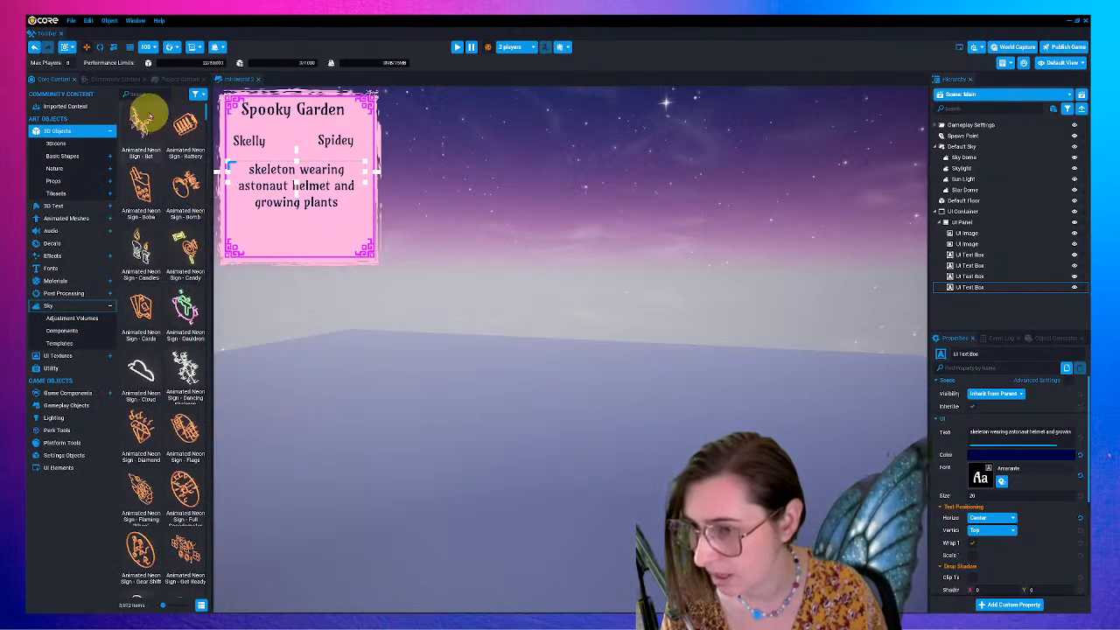
left_click_drag(212, 150, 238, 179)
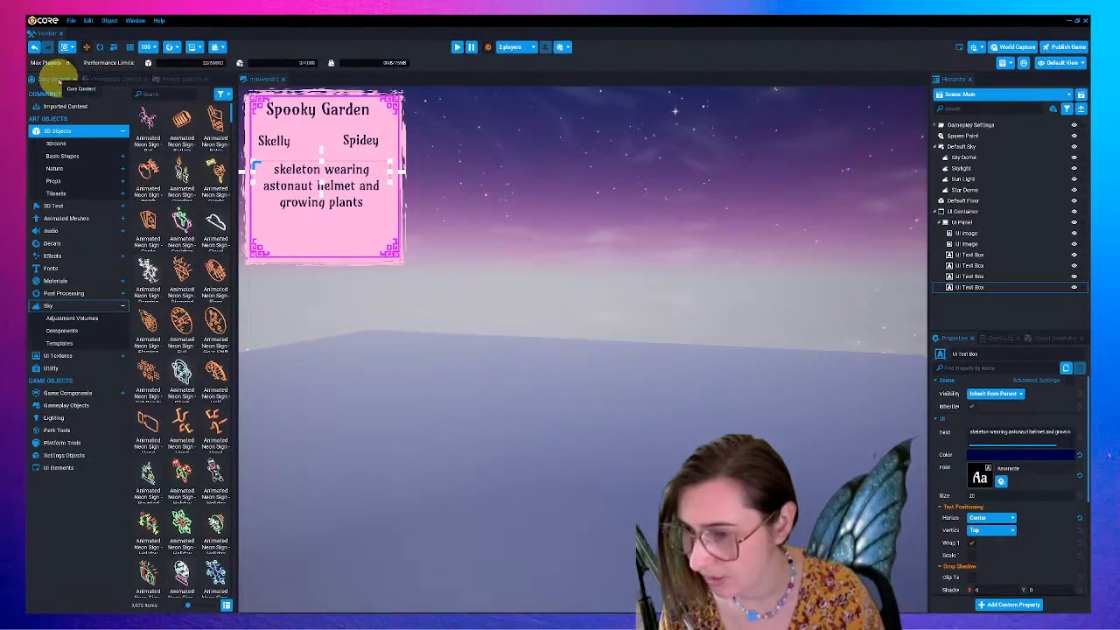
left_click_drag(58, 80, 375, 171)
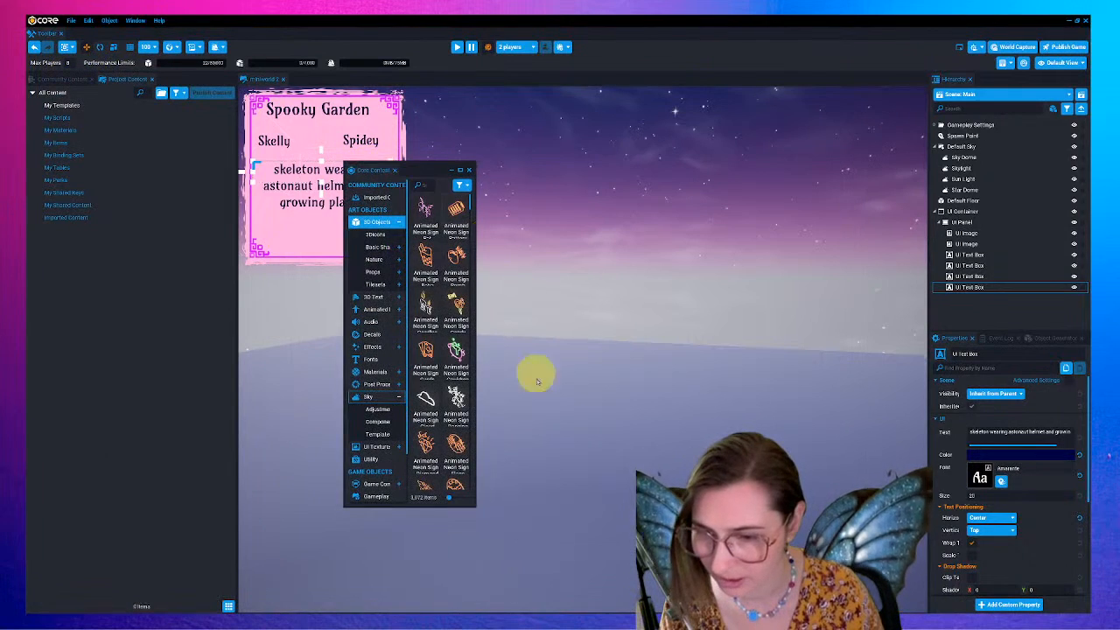
left_click_drag(475, 506, 892, 454)
left_click_drag(571, 297, 412, 302)
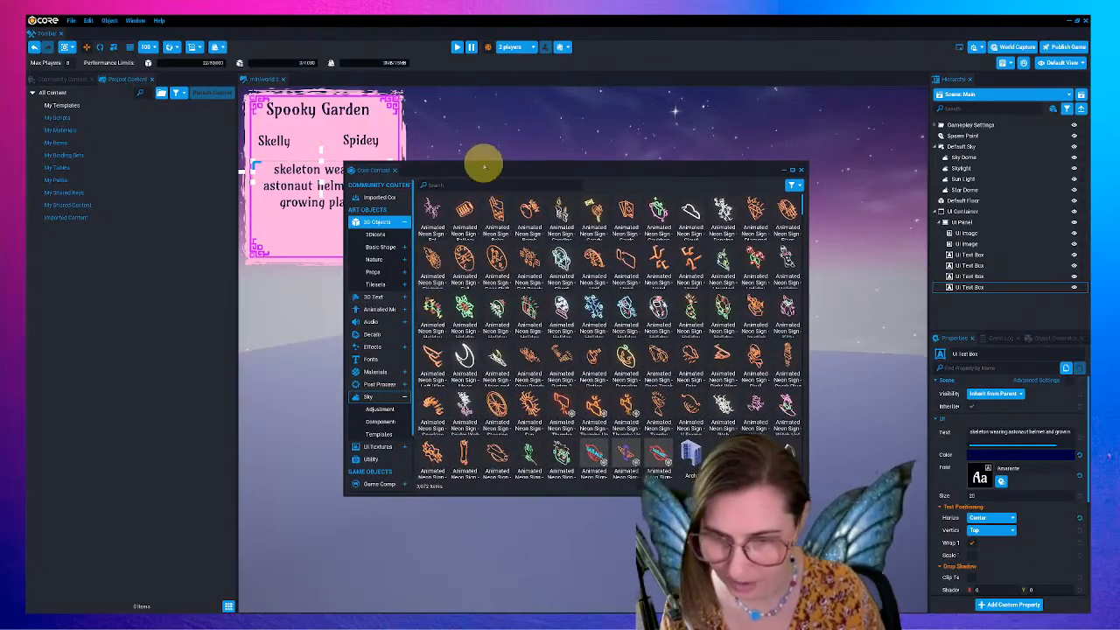
left_click_drag(496, 166, 471, 216)
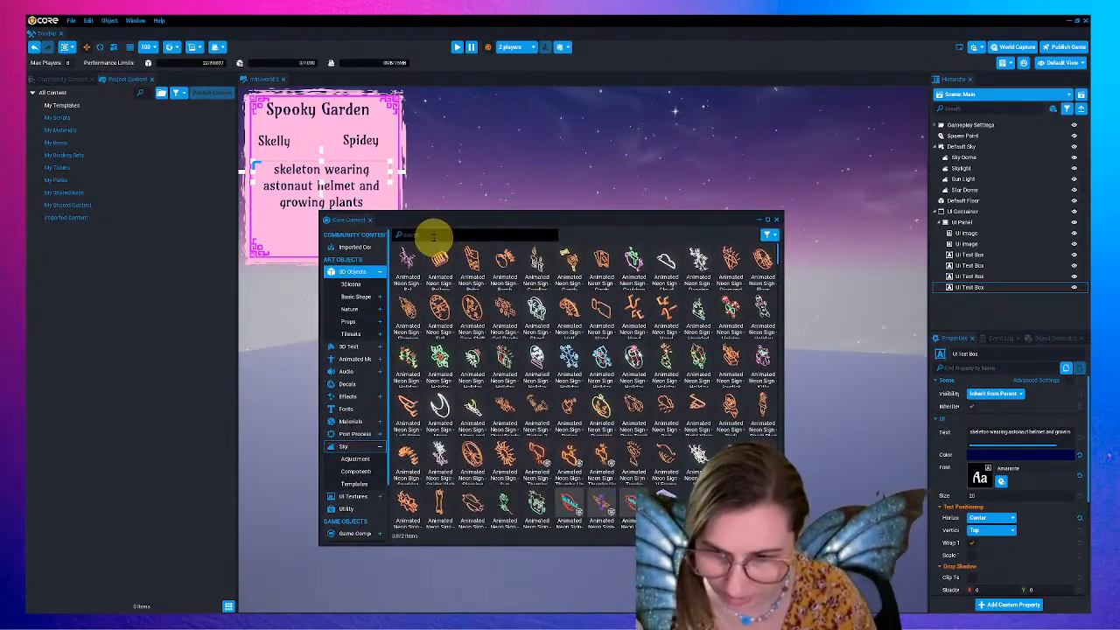
- Enlarge the asset thumbnails and search Core Content for "bell"
left_click(769, 237)
left_click(769, 235)
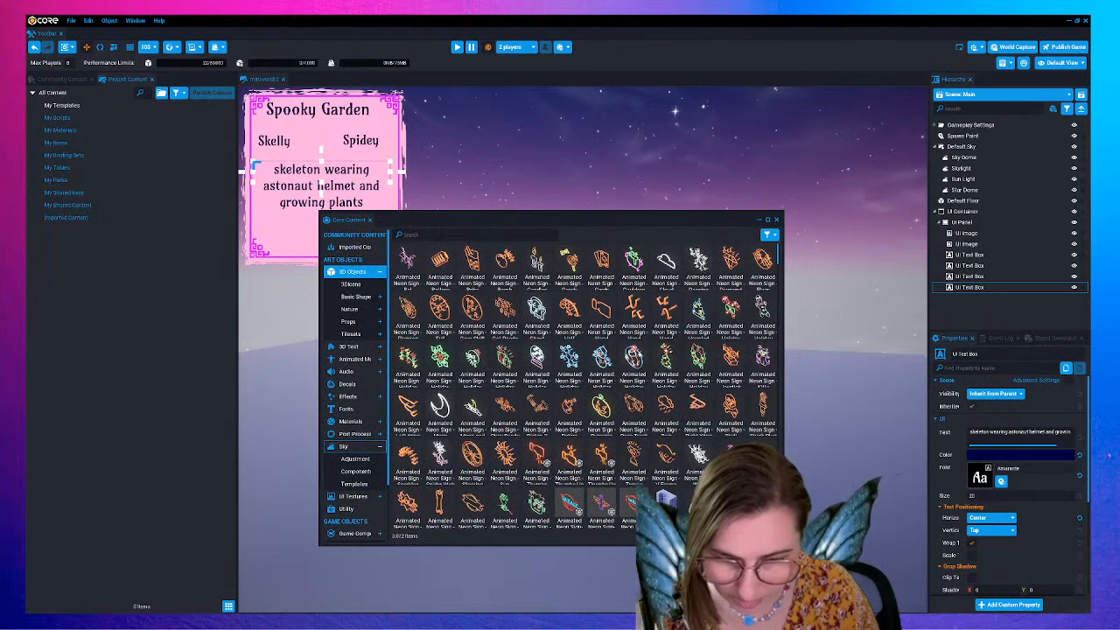
scroll(585, 376, "up", 3, "ctrl")
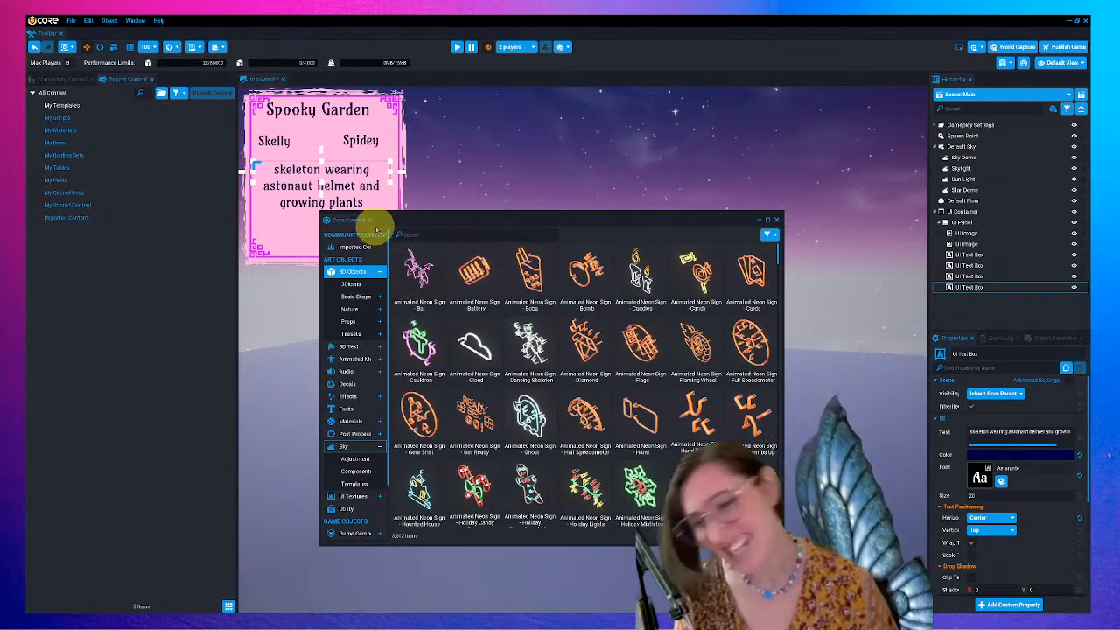
left_click(416, 235)
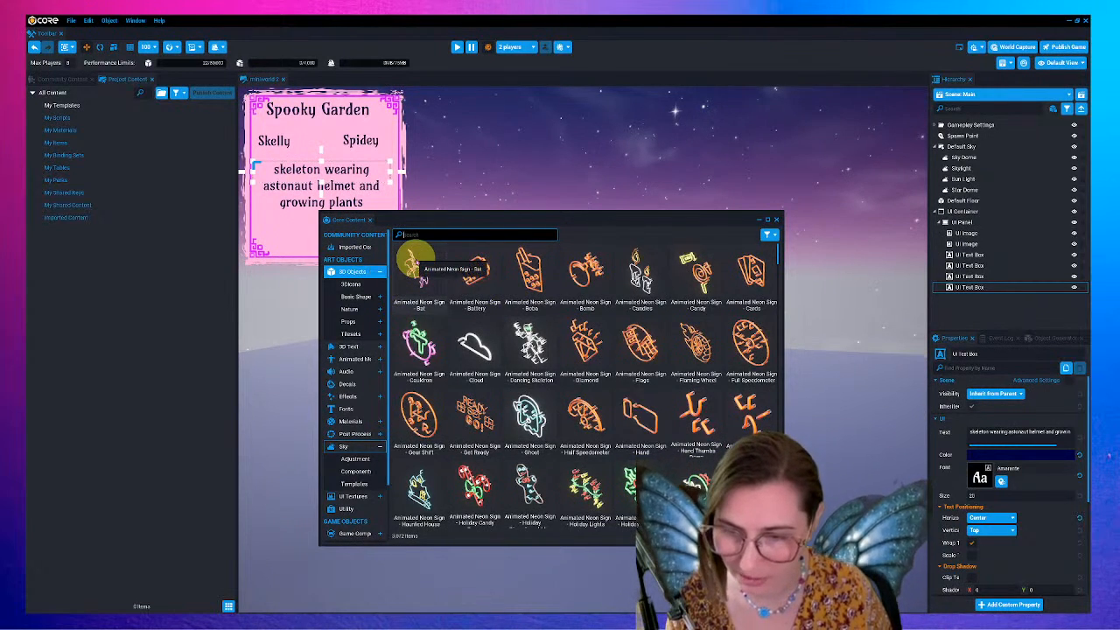
type("m")
key("BackSpace")
type("bell")
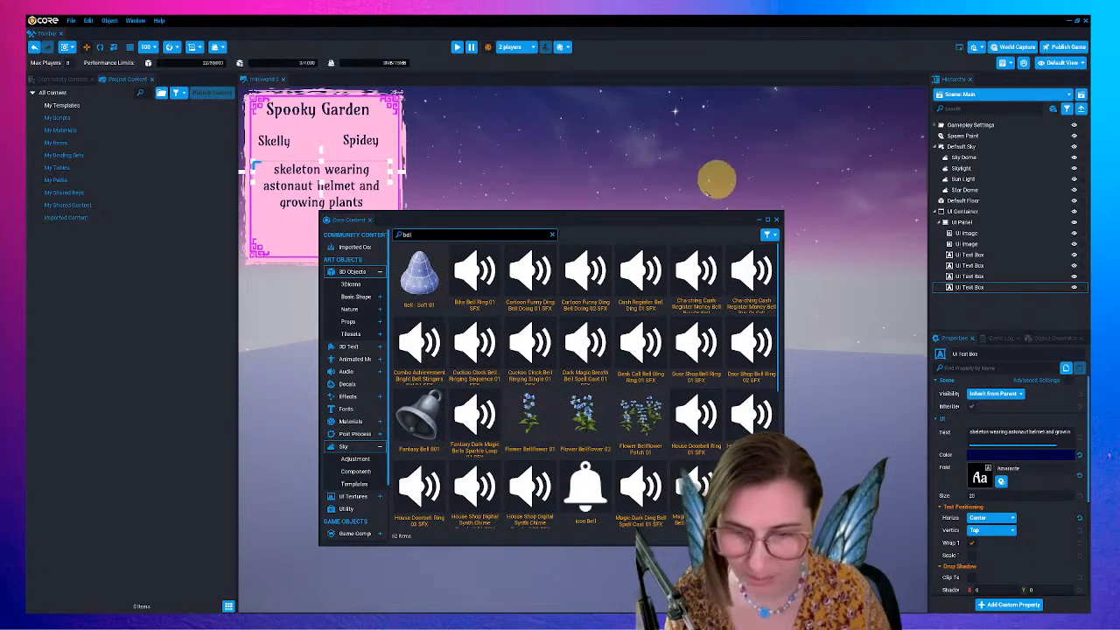
- Add Flower Bellflower 01 to the scene with the hierarchy collapsed, and dock Core Content back beside Project Content
left_click_drag(647, 223, 430, 113)
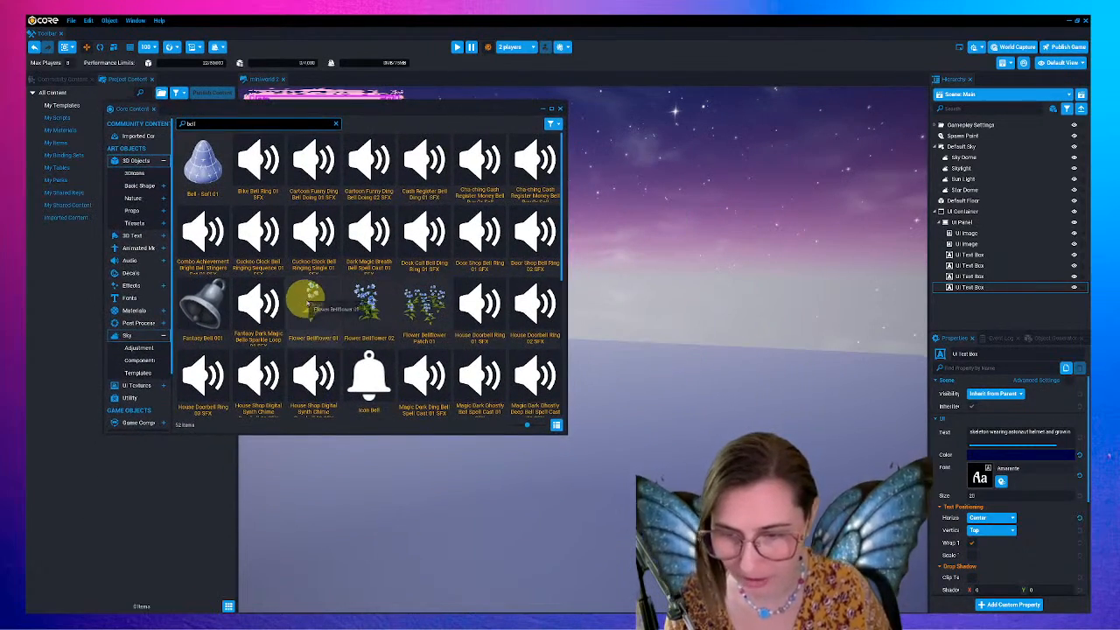
left_click(1080, 109)
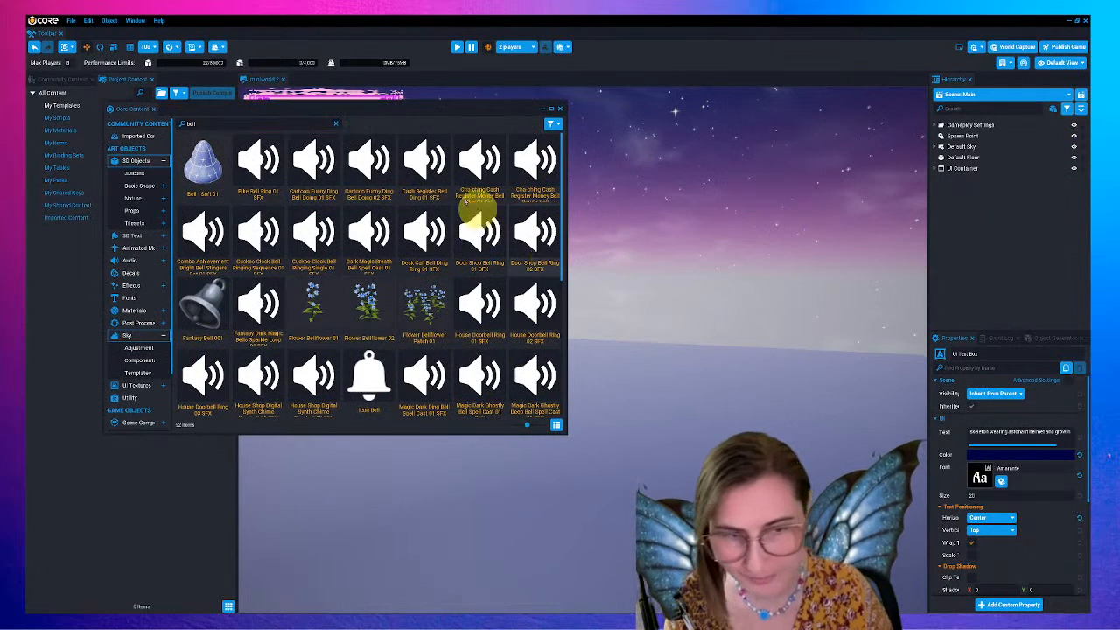
left_click_drag(321, 300, 975, 194)
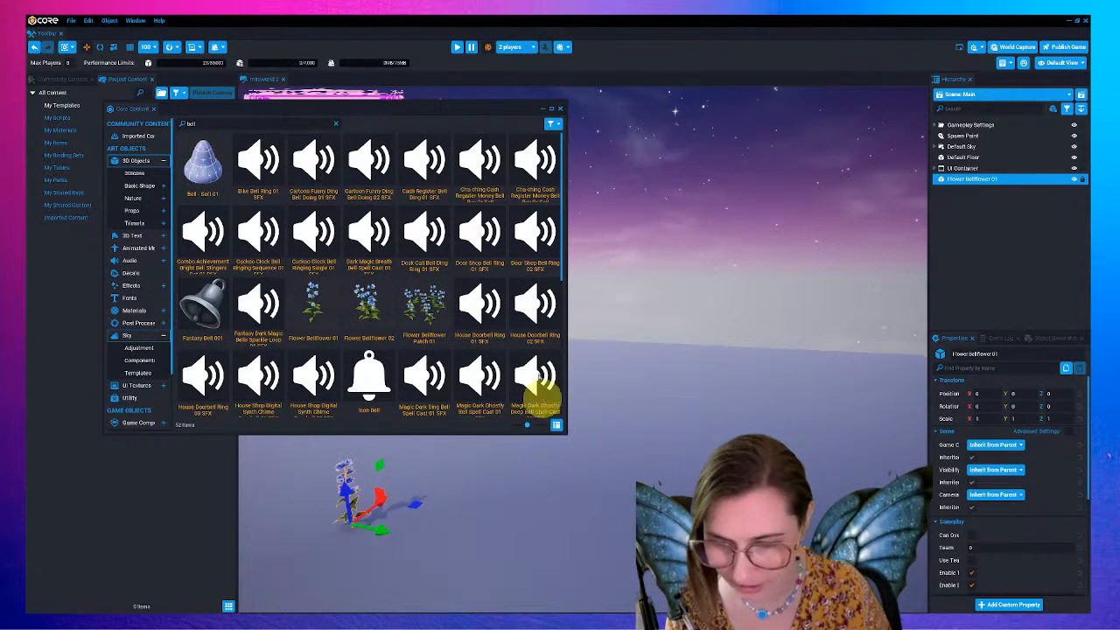
left_click_drag(492, 108, 658, 182)
left_click_drag(412, 181, 199, 85)
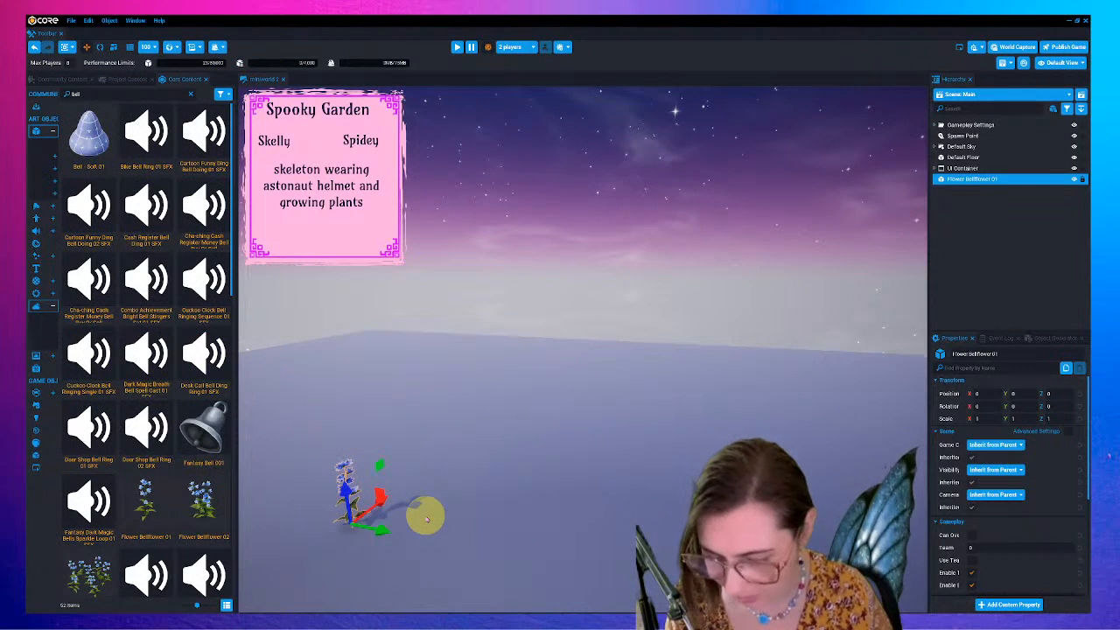
- Scale the bellflower up uniformly to about 2.68, and stretch its height to a Z scale of about 2.92
key("f")
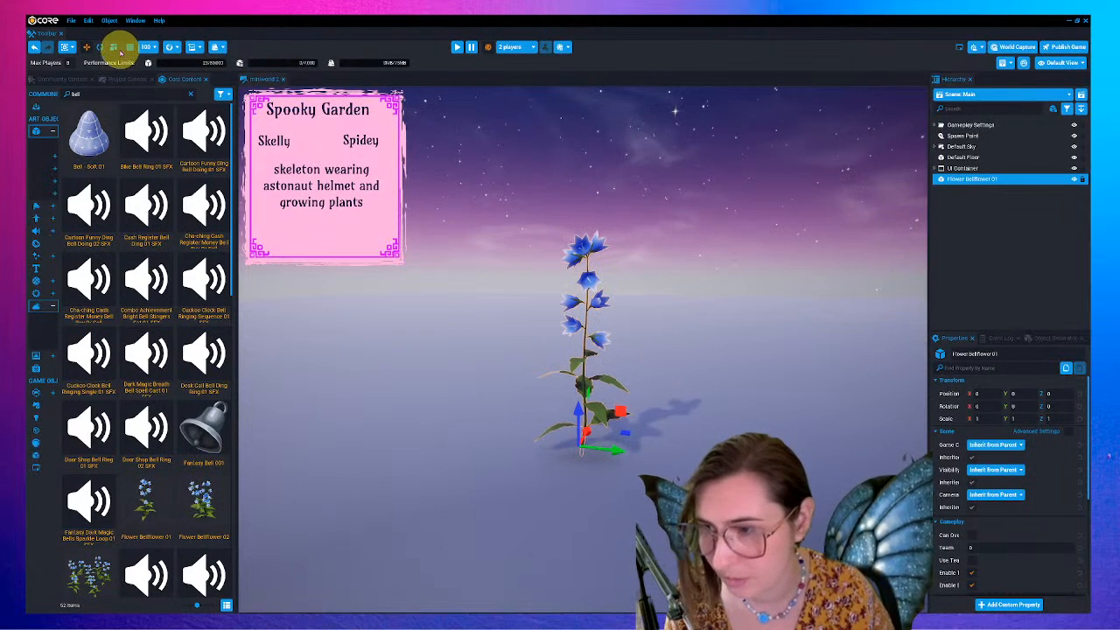
left_click(113, 47)
left_click_drag(584, 450, 837, 432)
scroll(652, 403, "down", 5)
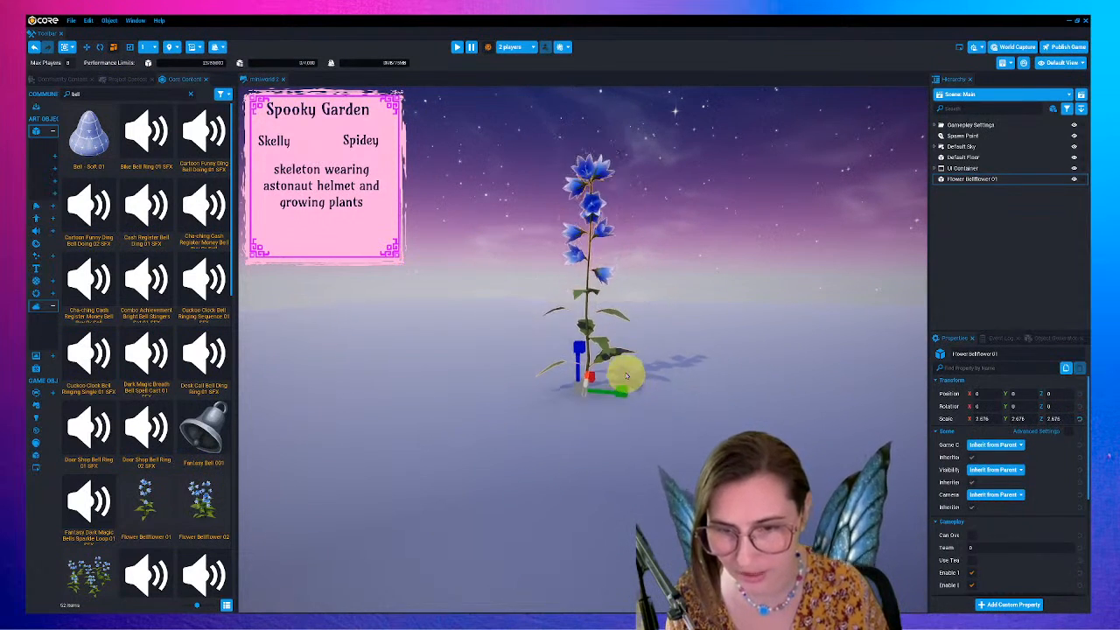
left_click_drag(583, 350, 590, 342)
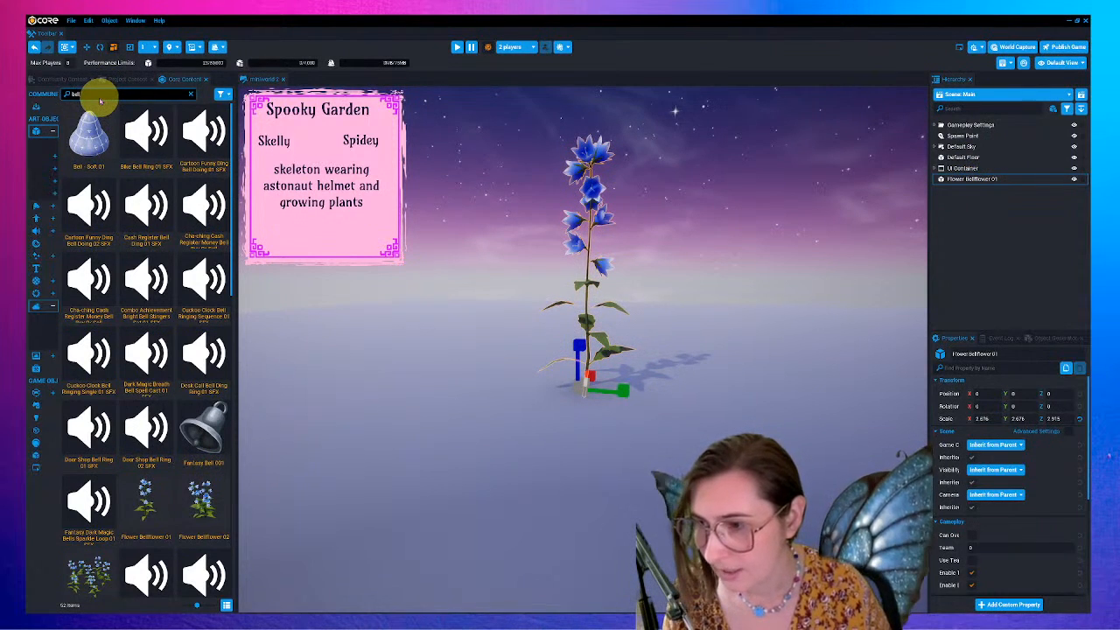
- Search Core Content for "flower"
key("BackSpace")
type("flowe")
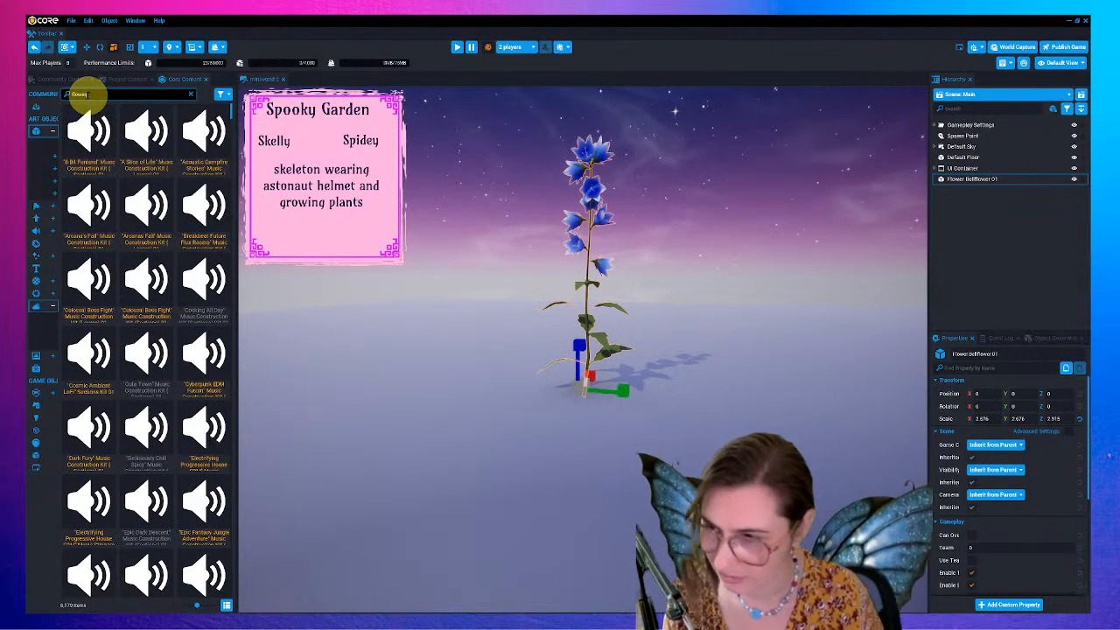
type("r")
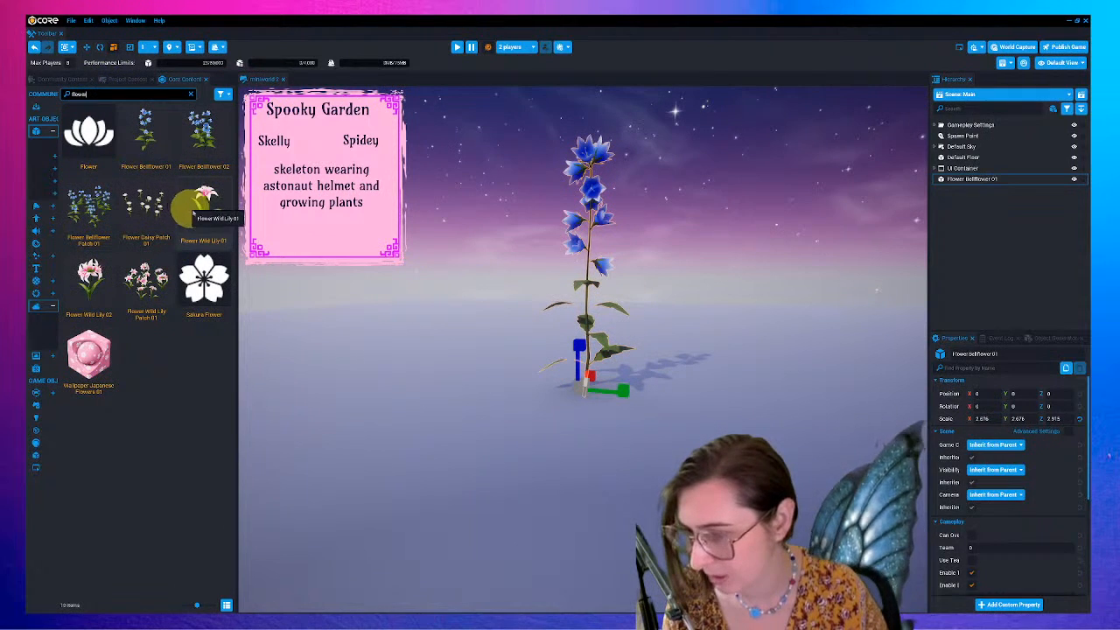
- Add Flower Wild Lily 01 to the scene, scale it to about 5.5 and place it beside the bellflower along Y
left_click_drag(205, 210, 955, 219)
left_click_drag(584, 386, 1061, 300)
left_click_drag(589, 385, 754, 422)
key("w")
middle_click_drag(628, 374, 670, 350)
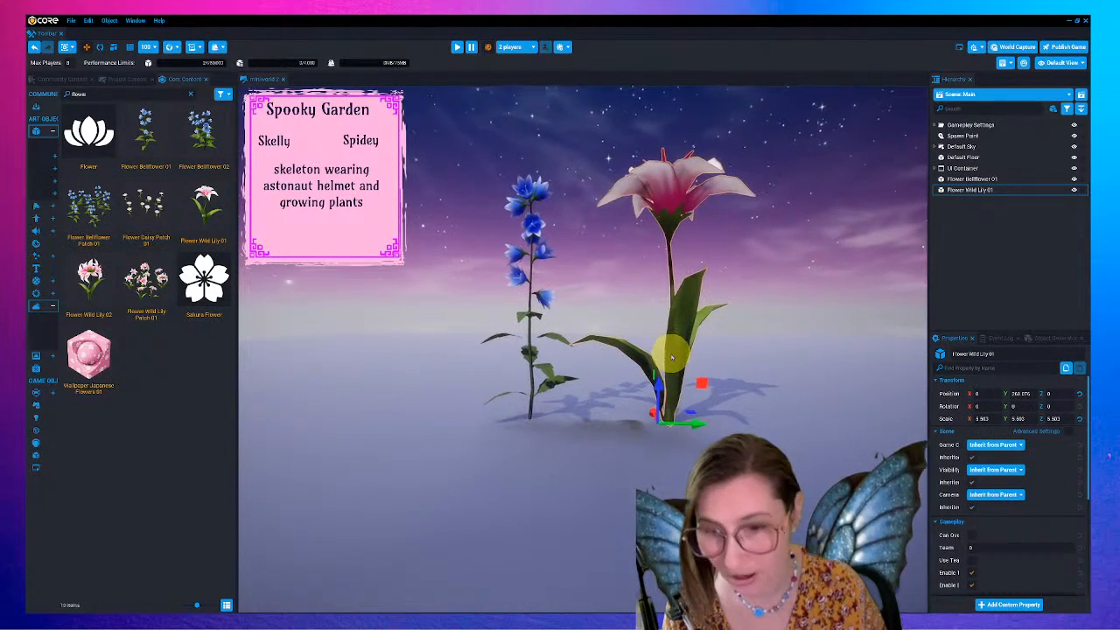
- Add Flower Wild Lily 02, move it along Y past the first lily and scale it to about 4.68
left_click_drag(88, 277, 958, 288)
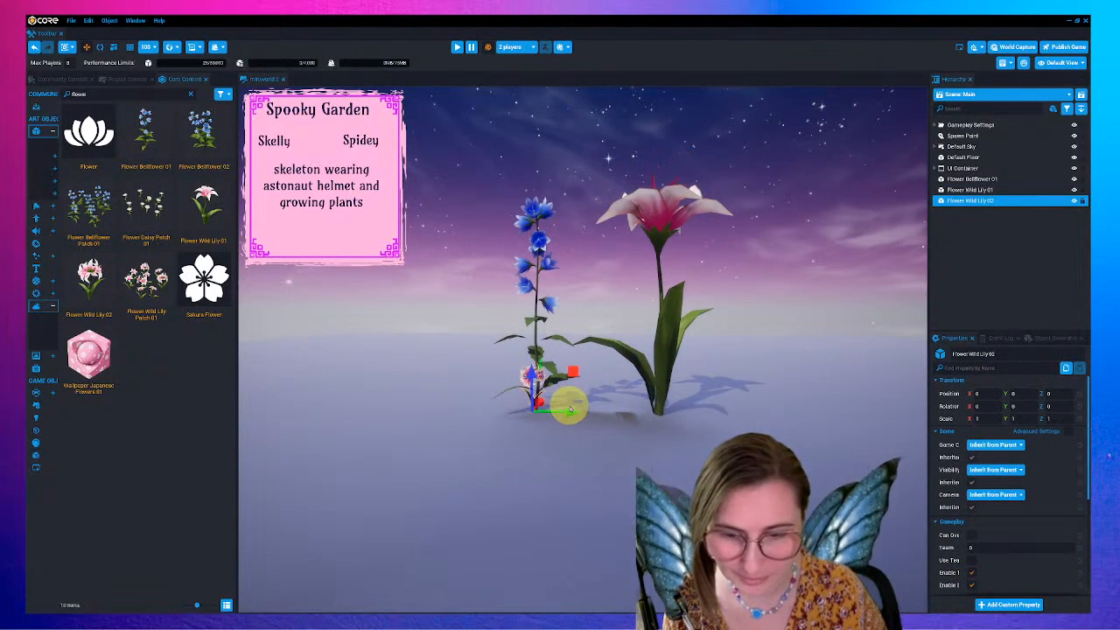
left_click_drag(570, 399, 770, 412)
left_click(997, 201)
left_click_drag(565, 412, 898, 391)
left_click_drag(801, 424, 920, 400)
scroll(733, 352, "down", 2)
scroll(733, 352, "down", 2)
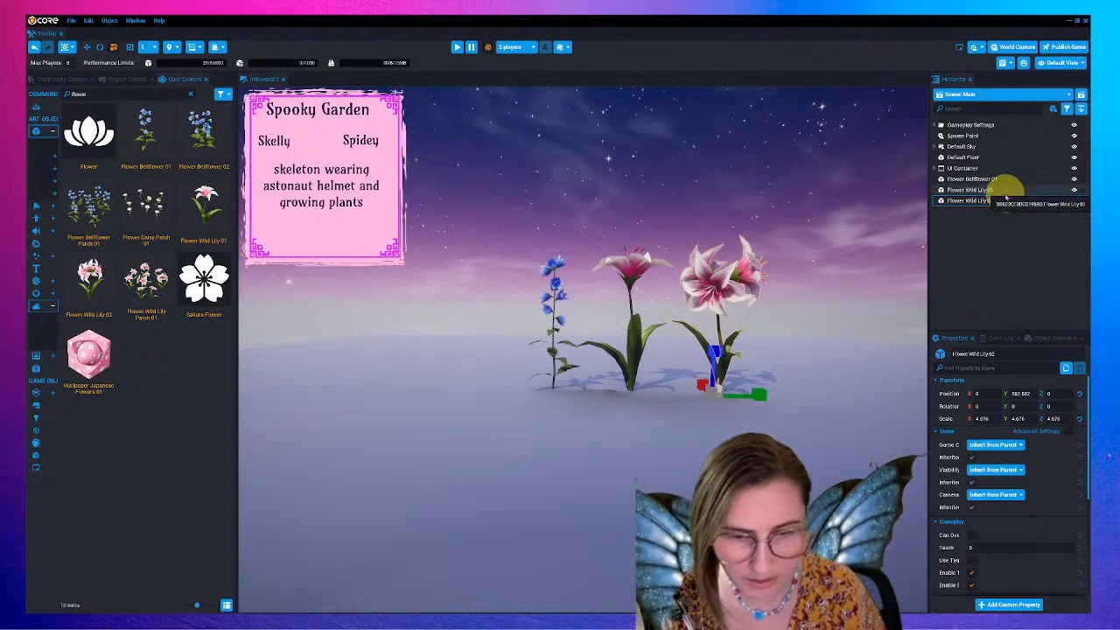
- Examine the row of three flowers and get a close view of Flower Wild Lily 02
right_click_drag(676, 376, 699, 404)
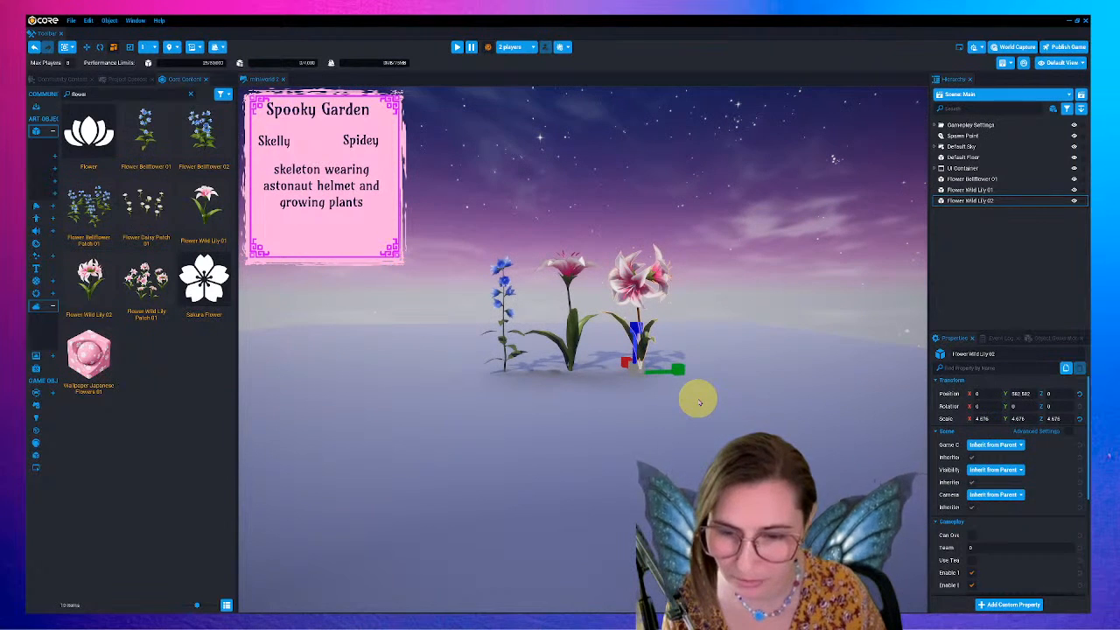
scroll(699, 403, "up", 2)
left_click(966, 200)
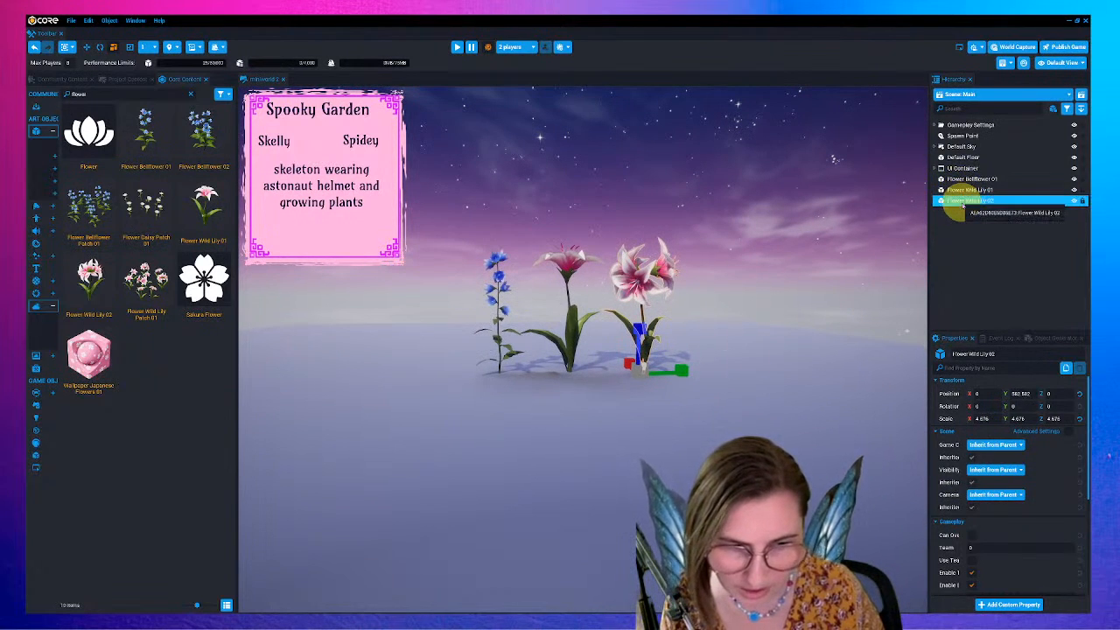
key("f")
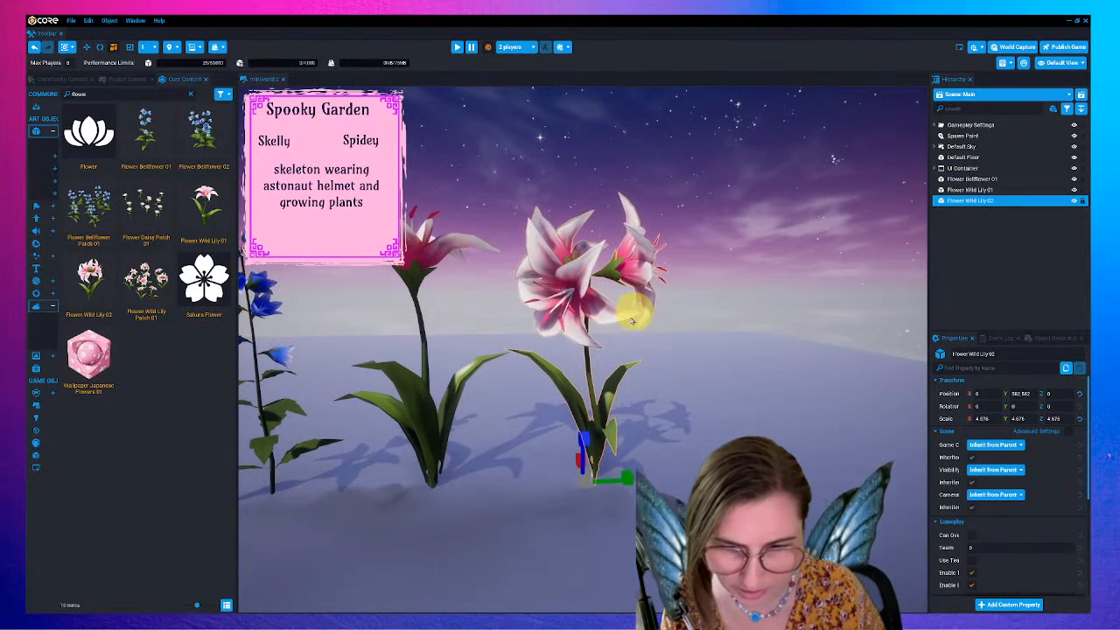
- Try a deep blue Leaves color override on Flower Wild Lily 02 and undo it
right_click_drag(578, 355, 592, 329)
scroll(474, 364, "up", 3)
scroll(994, 533, "down", 5)
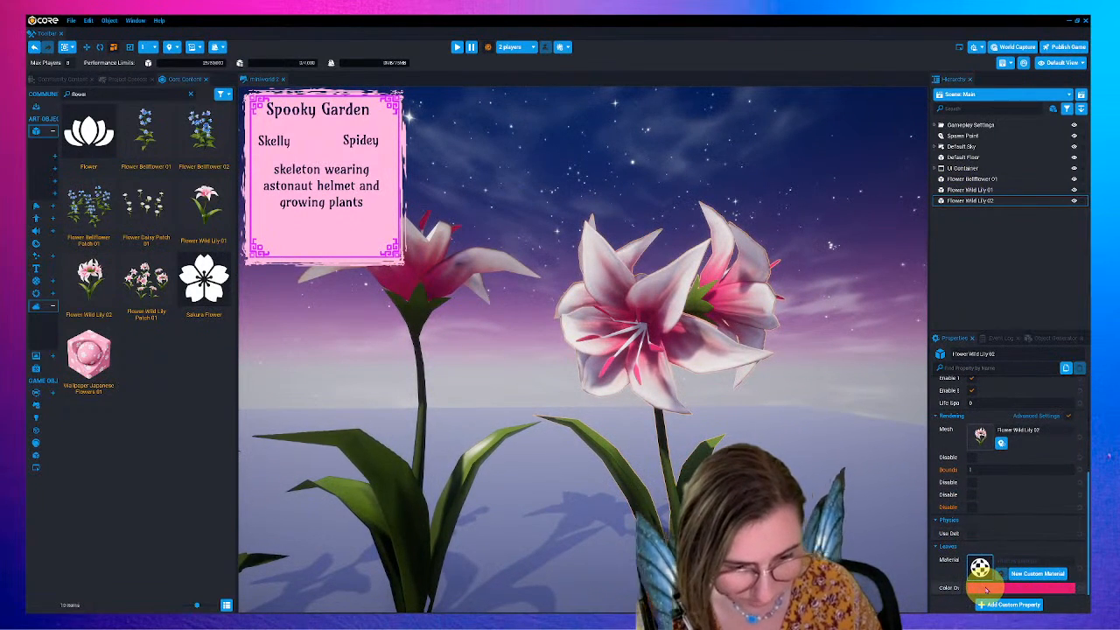
left_click(986, 589)
left_click_drag(875, 464, 892, 486)
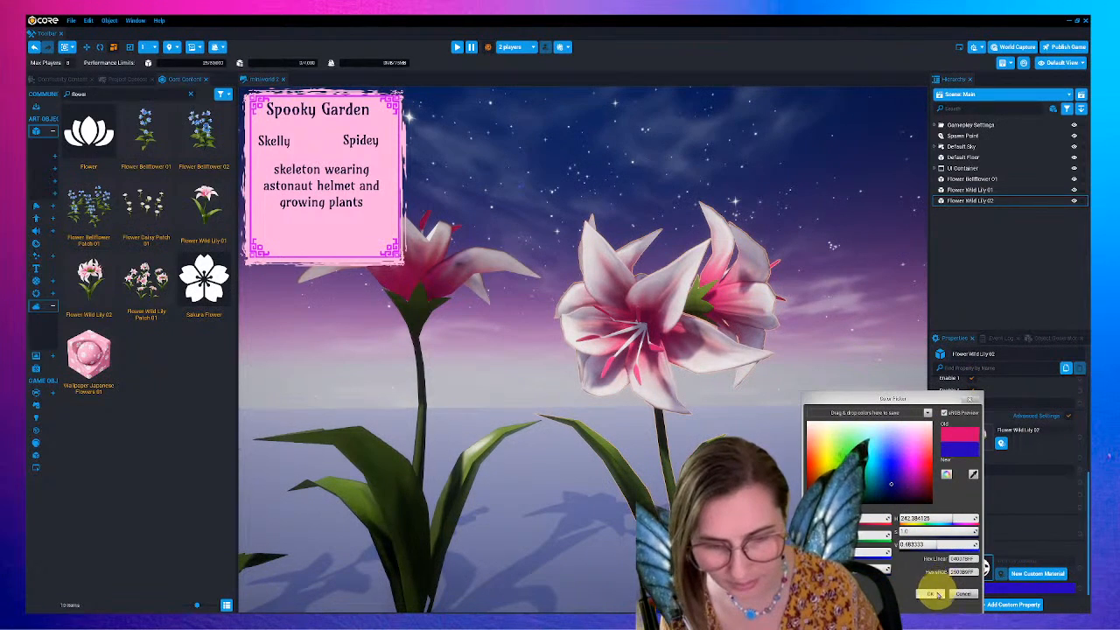
left_click(934, 594)
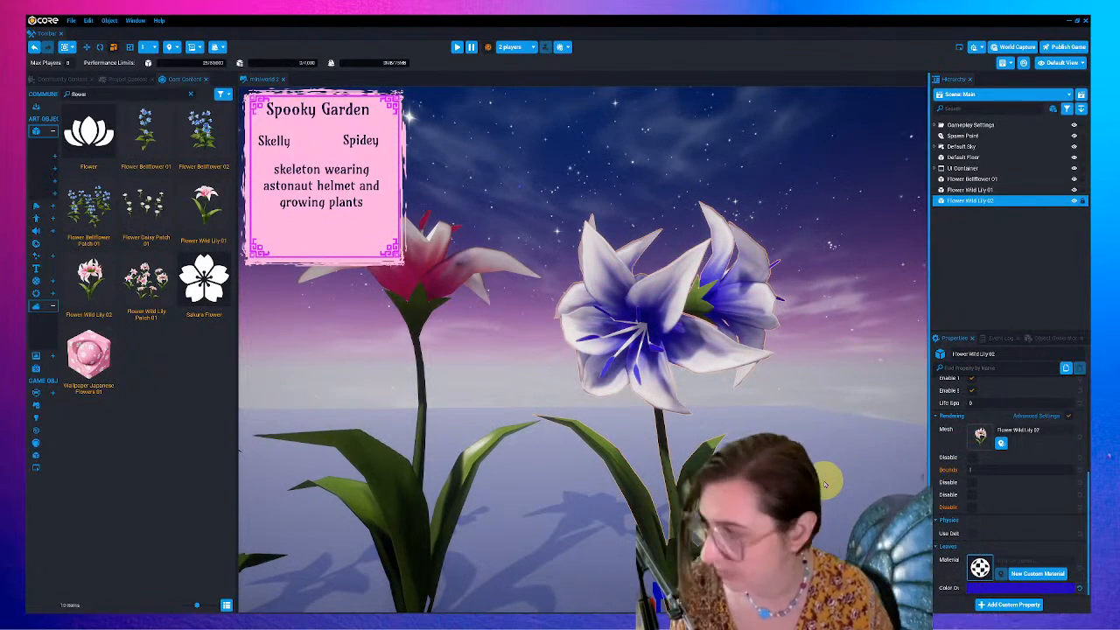
key("ctrl+z")
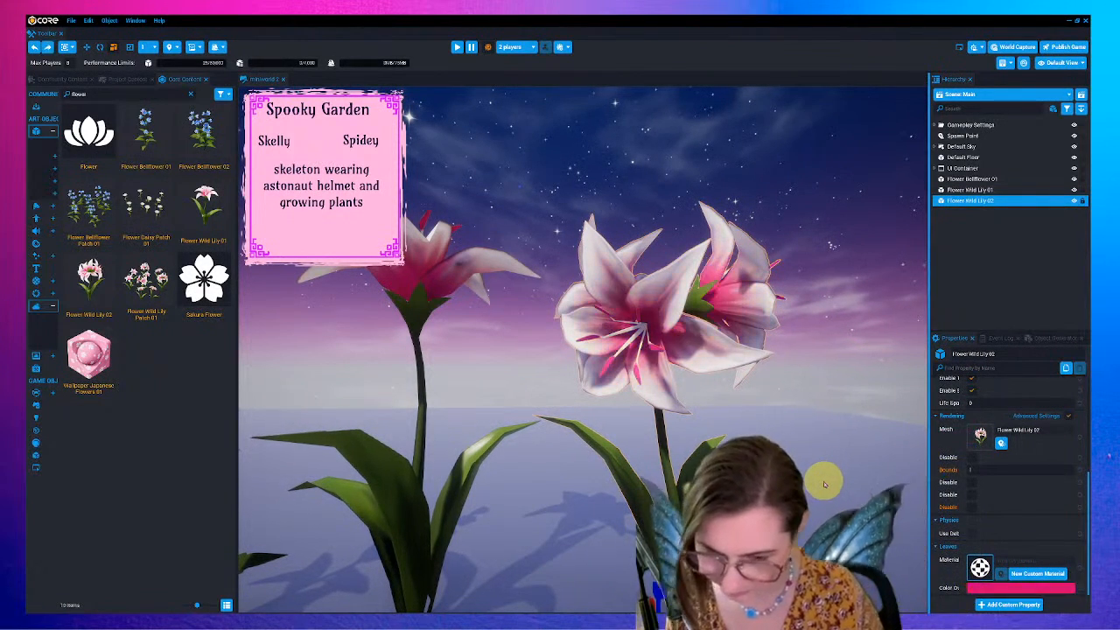
- Create a custom material for the Leaves of Flower Wild Lily 02 and set its secondary color to near-black
left_click(1032, 573)
left_click_drag(533, 195, 914, 215)
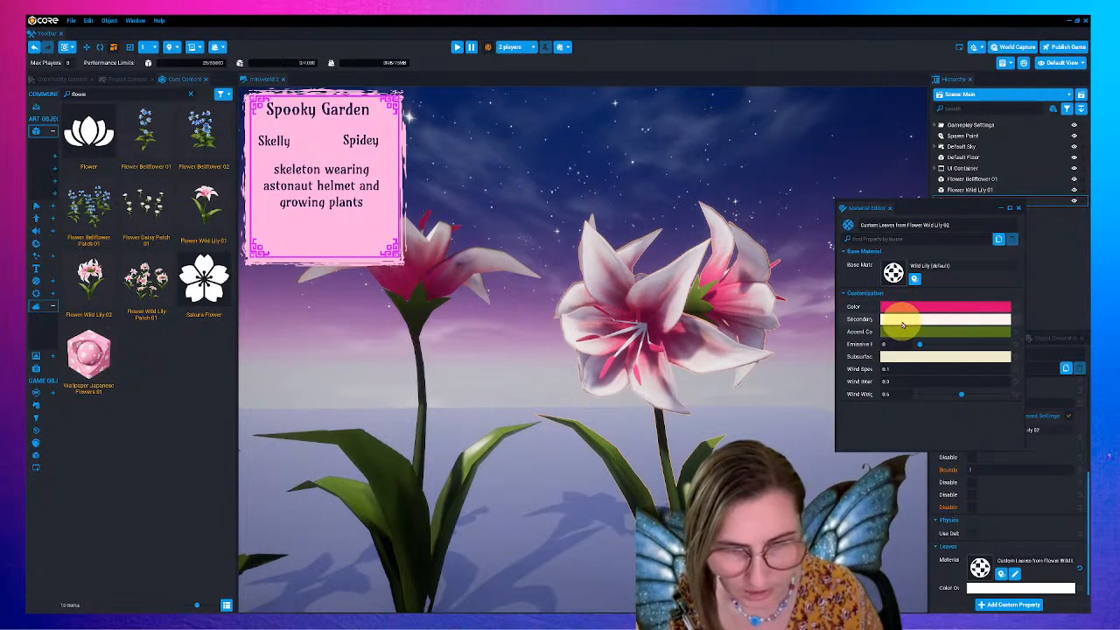
left_click(903, 320)
left_click_drag(965, 371, 1032, 433)
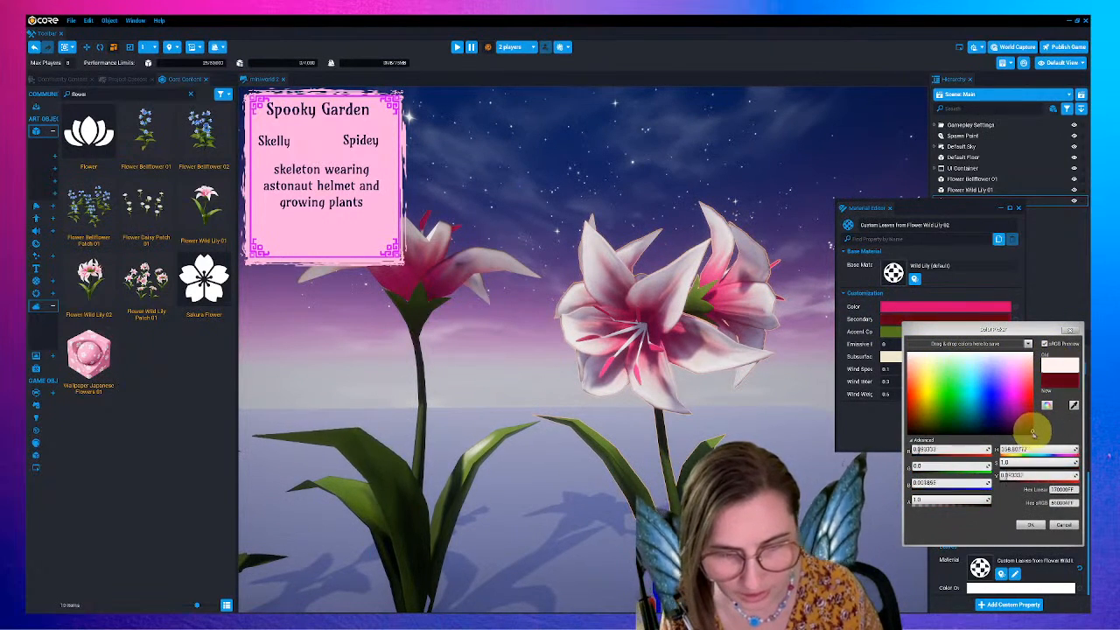
left_click(1030, 525)
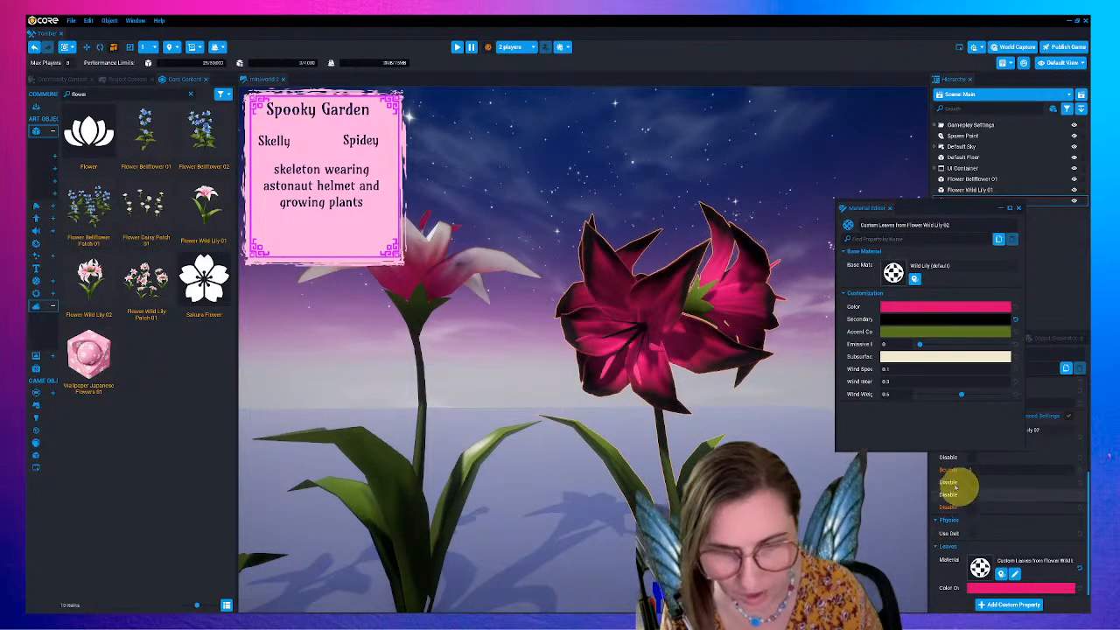
- Set the main color of the lily's custom material to light lime green
left_click(904, 307)
left_click(828, 373)
mouse_move(828, 373)
left_mouse_down()
mouse_move(840, 366)
mouse_move(792, 377)
mouse_move(835, 379)
mouse_move(760, 385)
left_mouse_up()
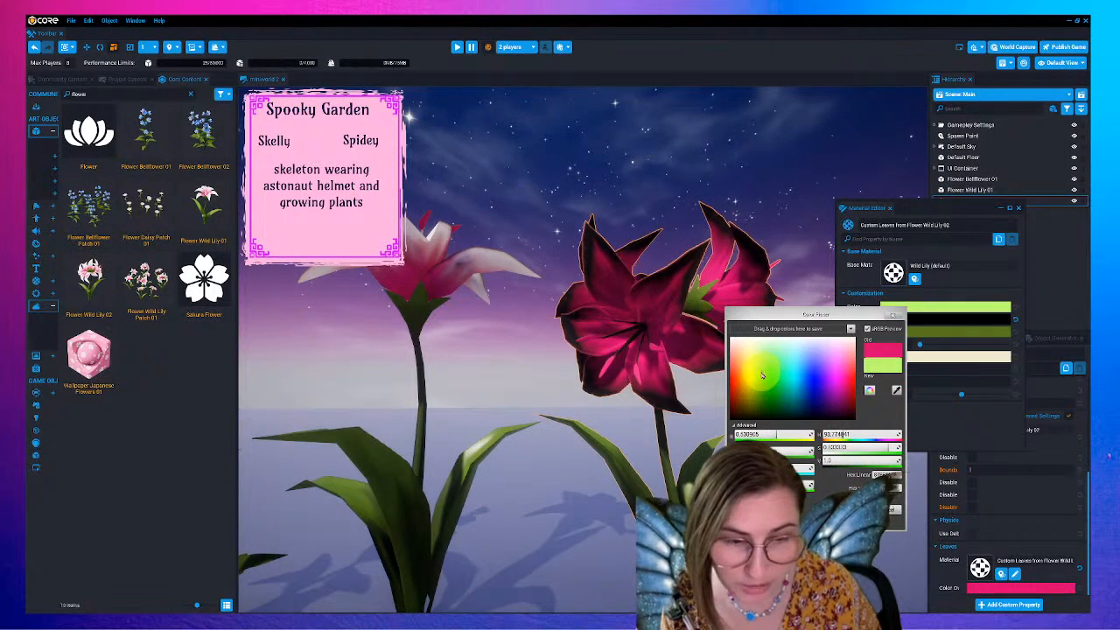
left_click(848, 510)
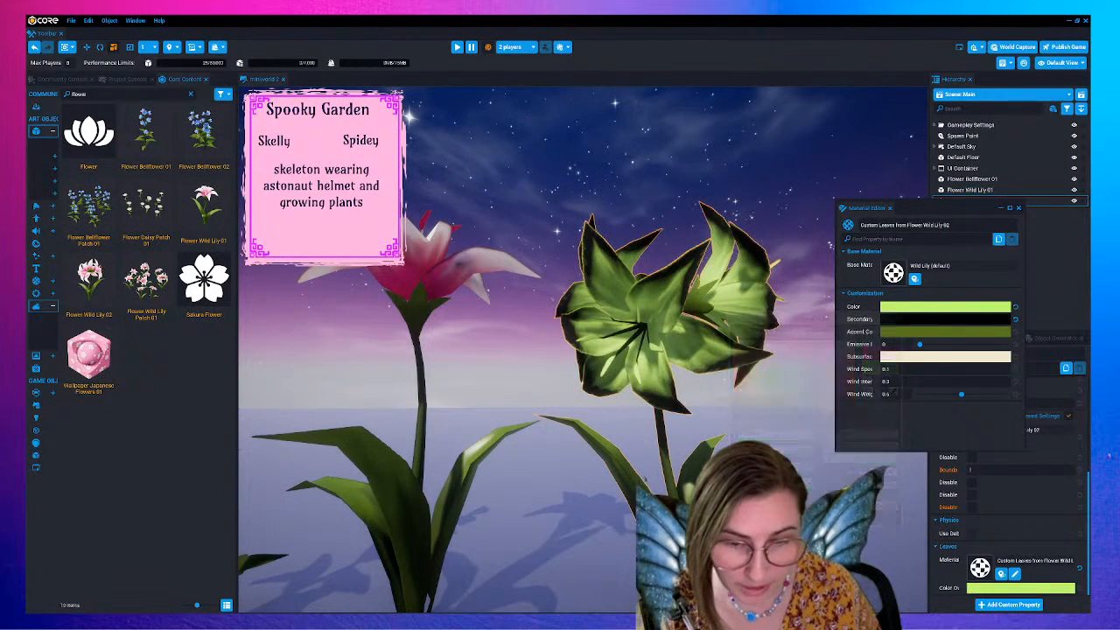
- Try bright magenta as the accent color of the lily's custom material and view the whole plant
left_click(919, 337)
left_click(846, 411)
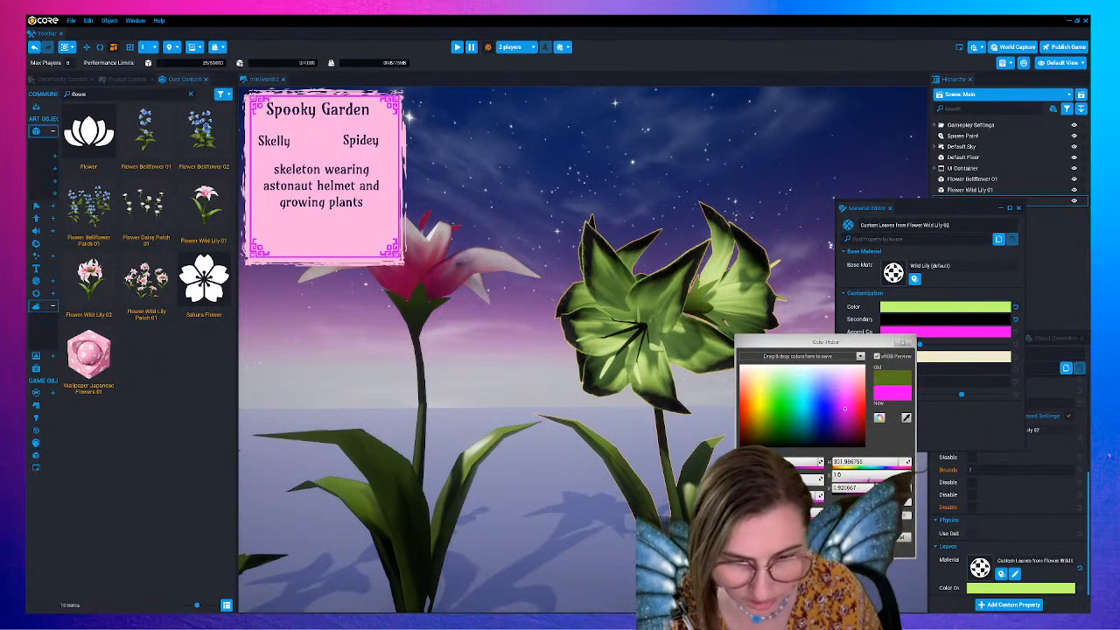
left_click(863, 537)
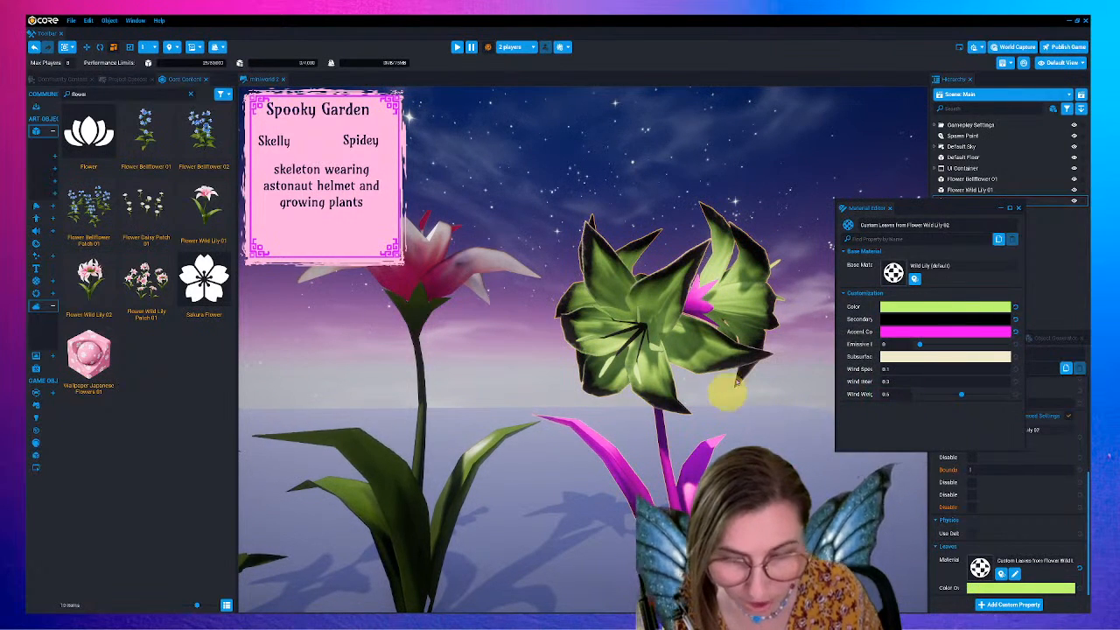
scroll(731, 390, "down", 4)
right_click_drag(735, 440, 674, 398)
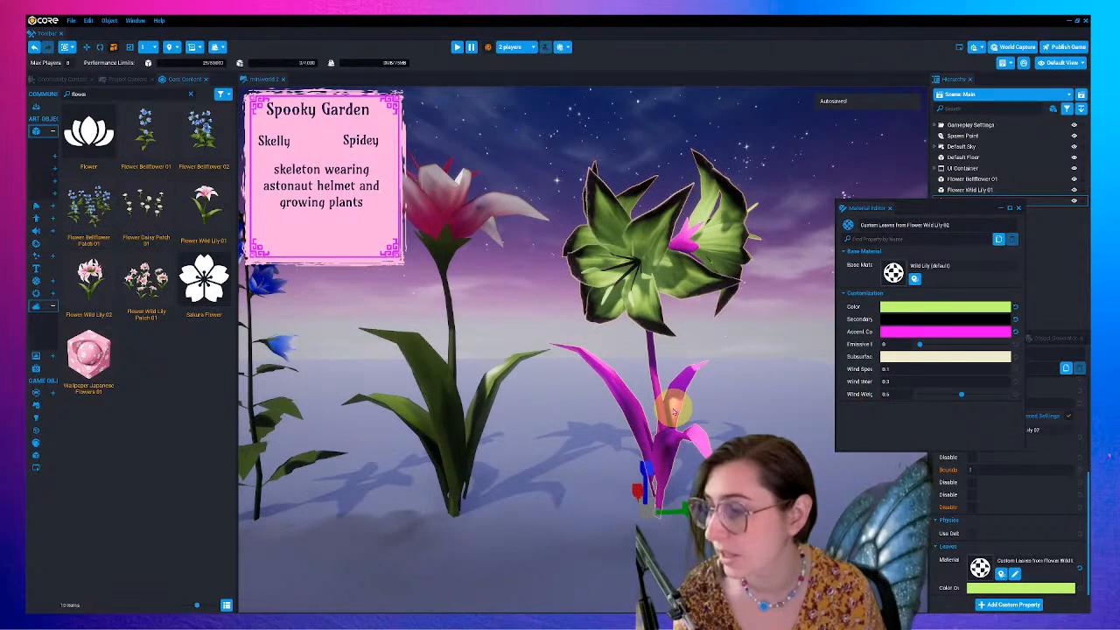
- Try black as the accent color for the lily's stem and leaves
left_click(919, 331)
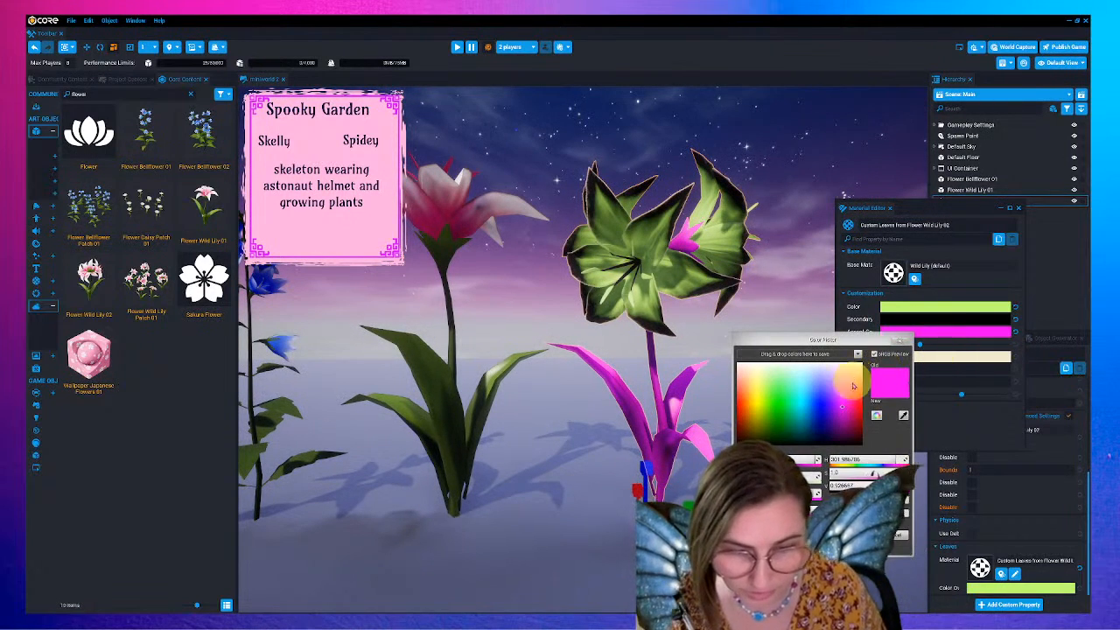
left_click_drag(853, 382, 862, 444)
left_click(838, 488)
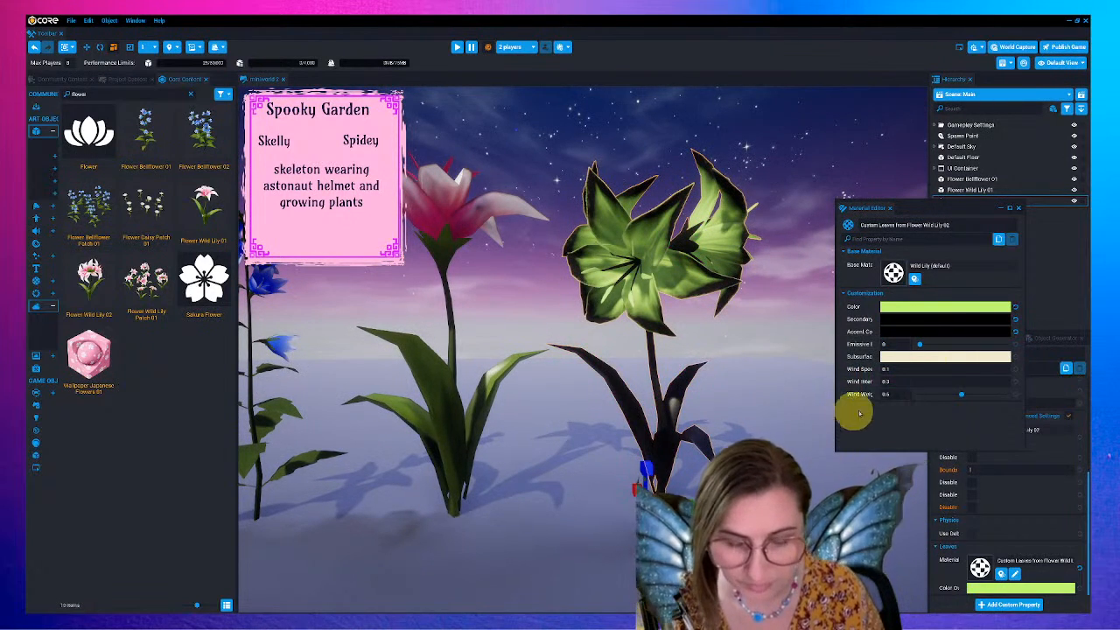
- Raise the lily material's emissive boost to about 0.73 and its wind intensity to about 1.12
left_click(912, 358)
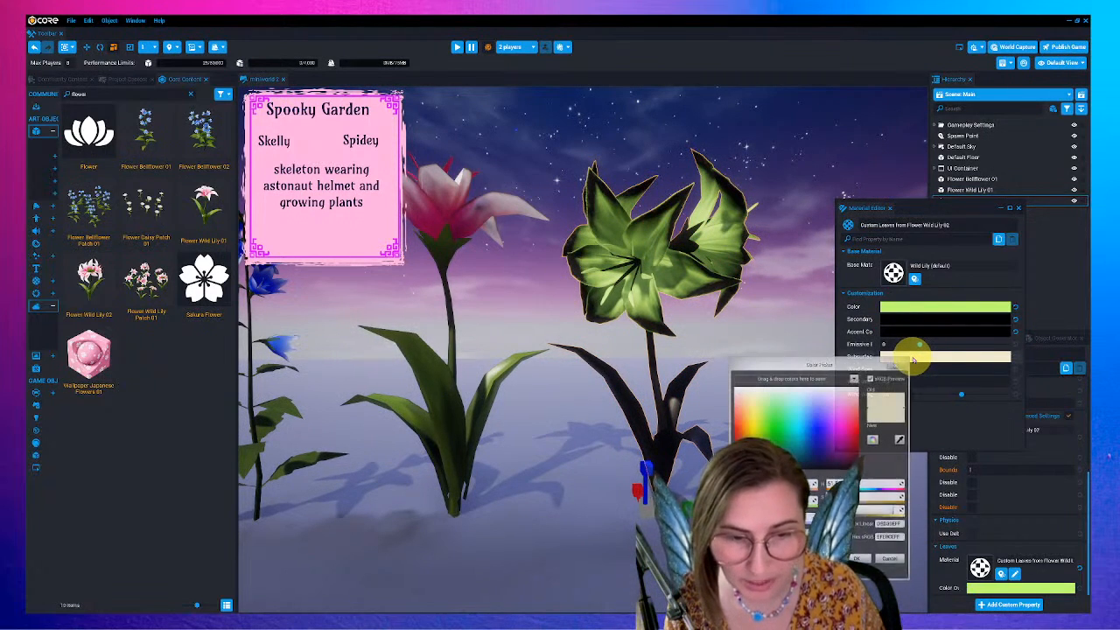
left_click(898, 367)
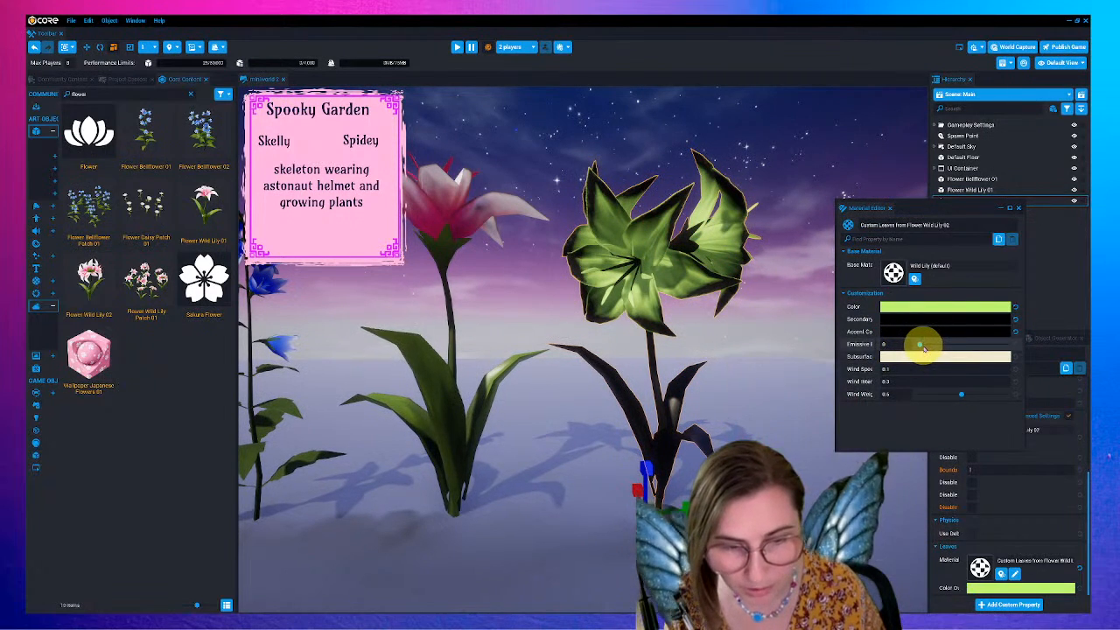
left_click_drag(933, 346, 922, 346)
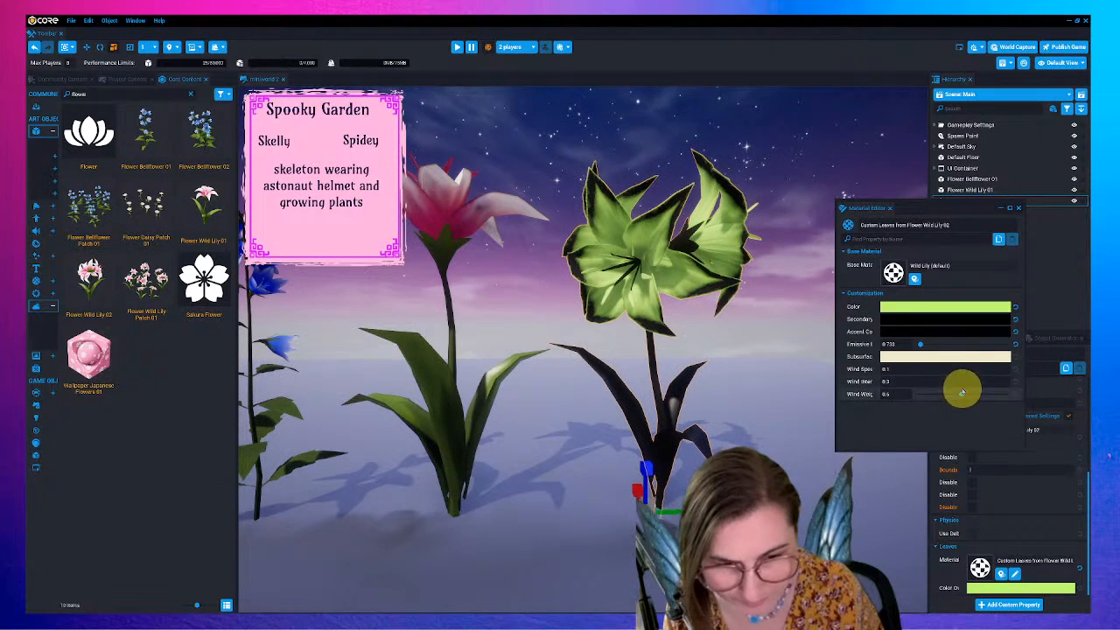
left_click(929, 369)
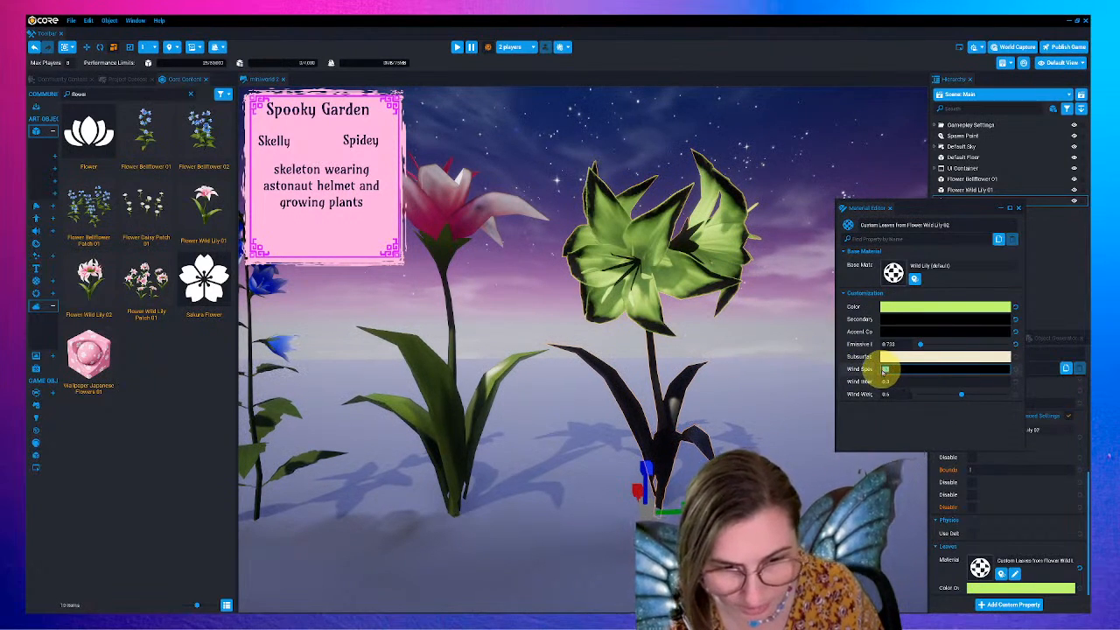
left_click_drag(879, 382, 881, 382)
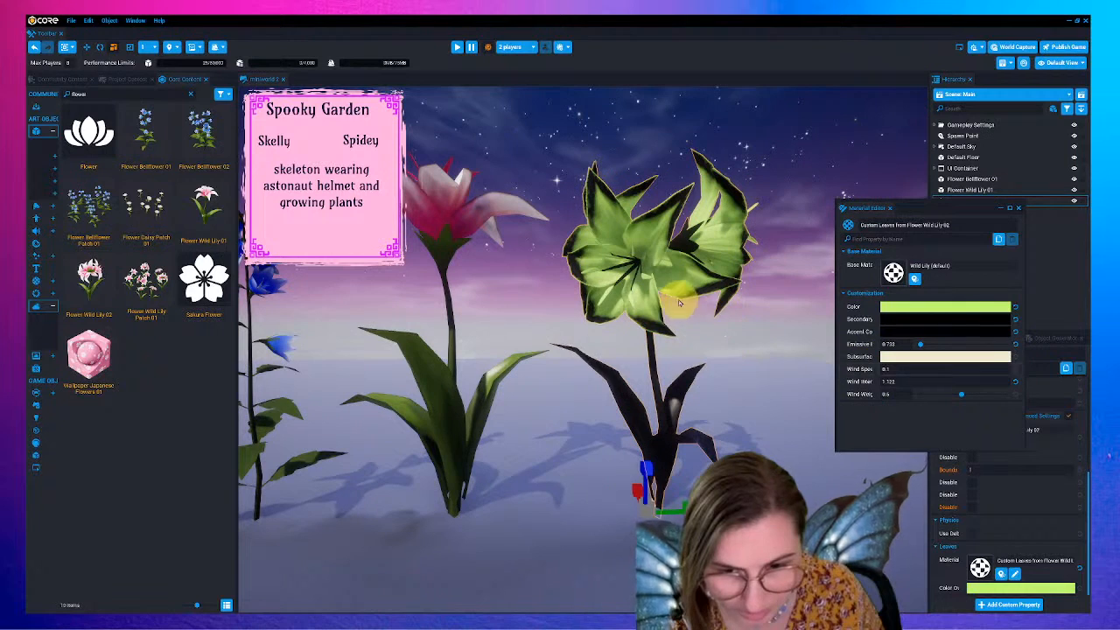
- Examine the recolored lily's petals, stem and leaves up close and from a distance
key("s")
key("d")
key("w")
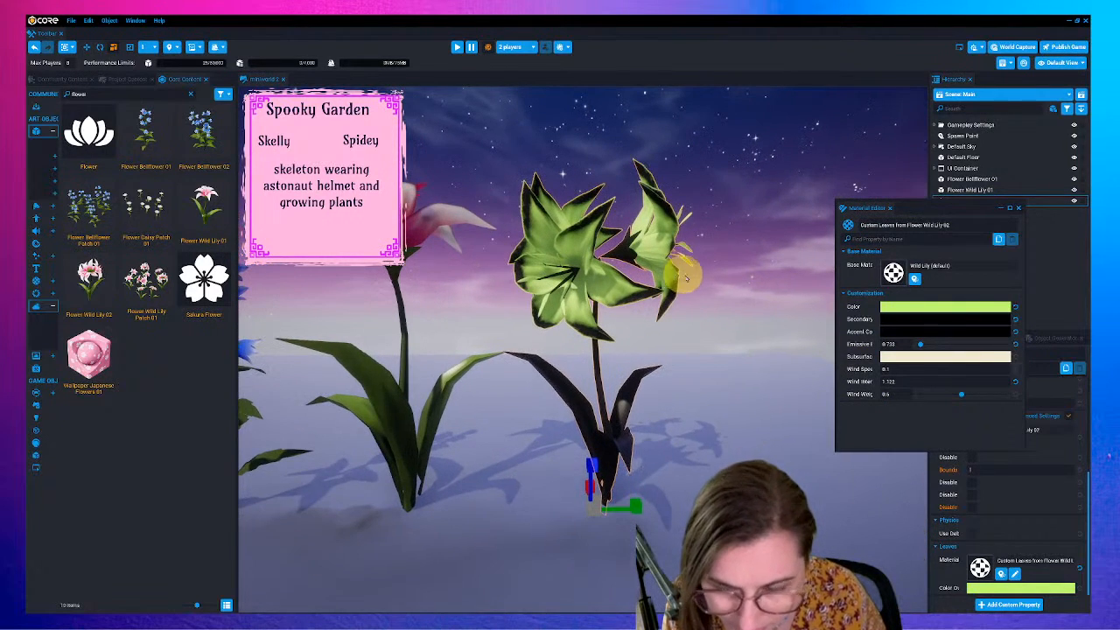
key("w")
key("w")
right_click_drag(715, 293, 714, 260)
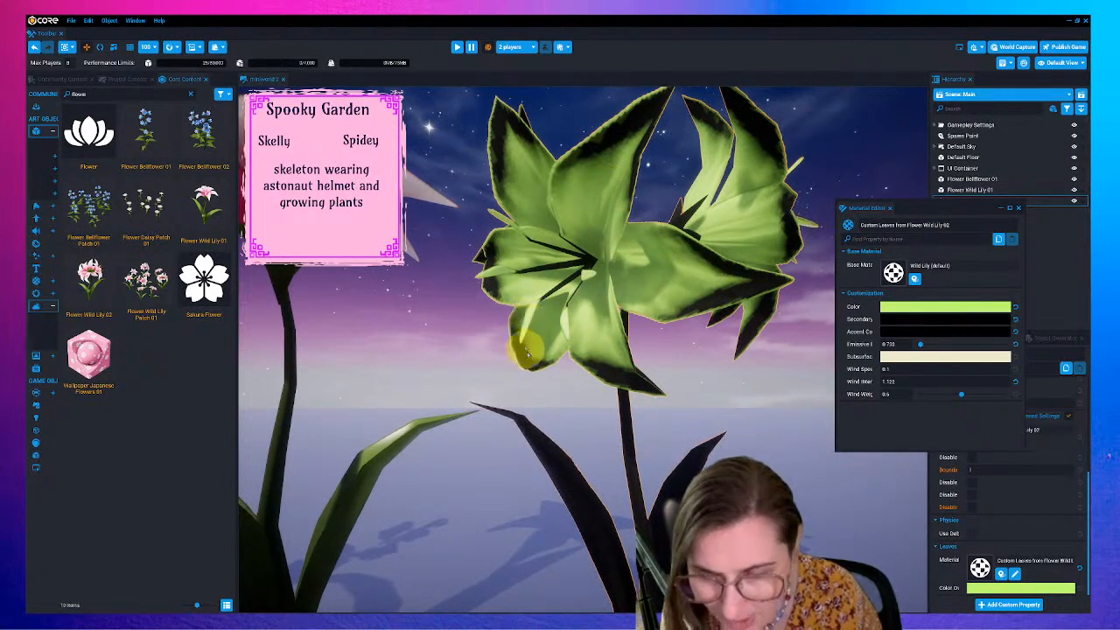
right_click_drag(643, 504, 655, 593)
scroll(675, 432, "down", 5)
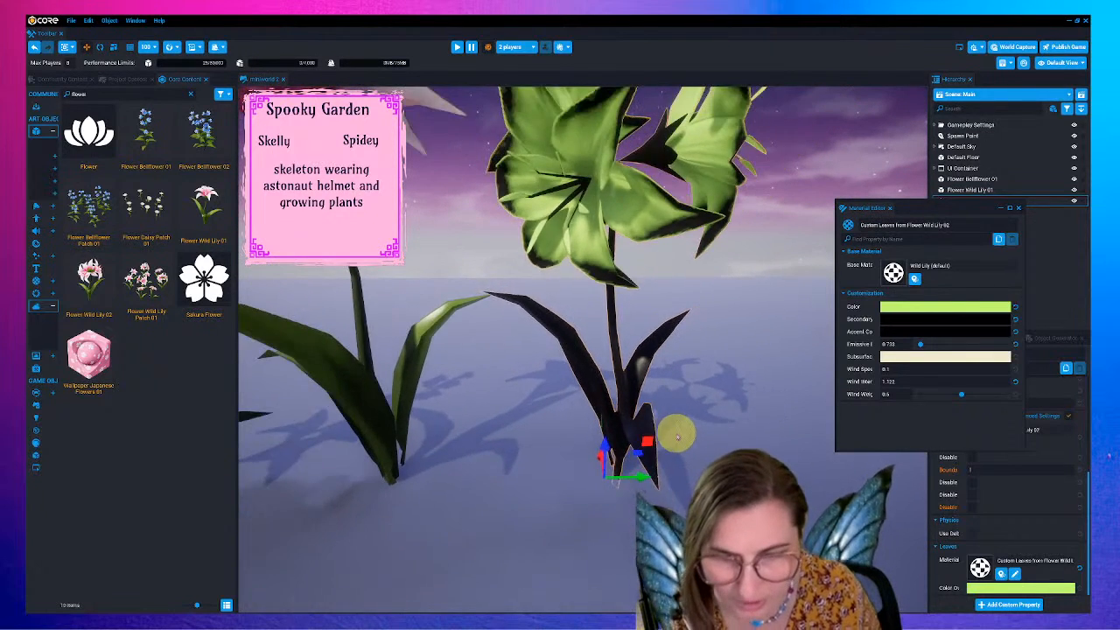
right_click_drag(675, 428, 671, 405)
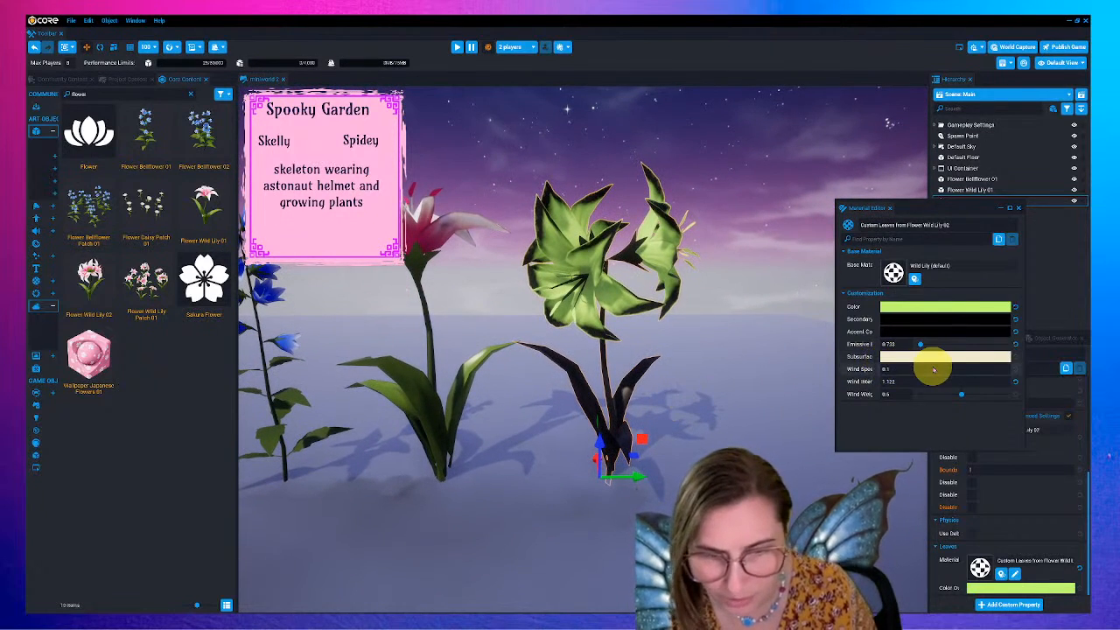
- Set the lily material's wind speed to about 1.22 and its wind weight to about 0.71
left_click_drag(959, 393, 976, 396)
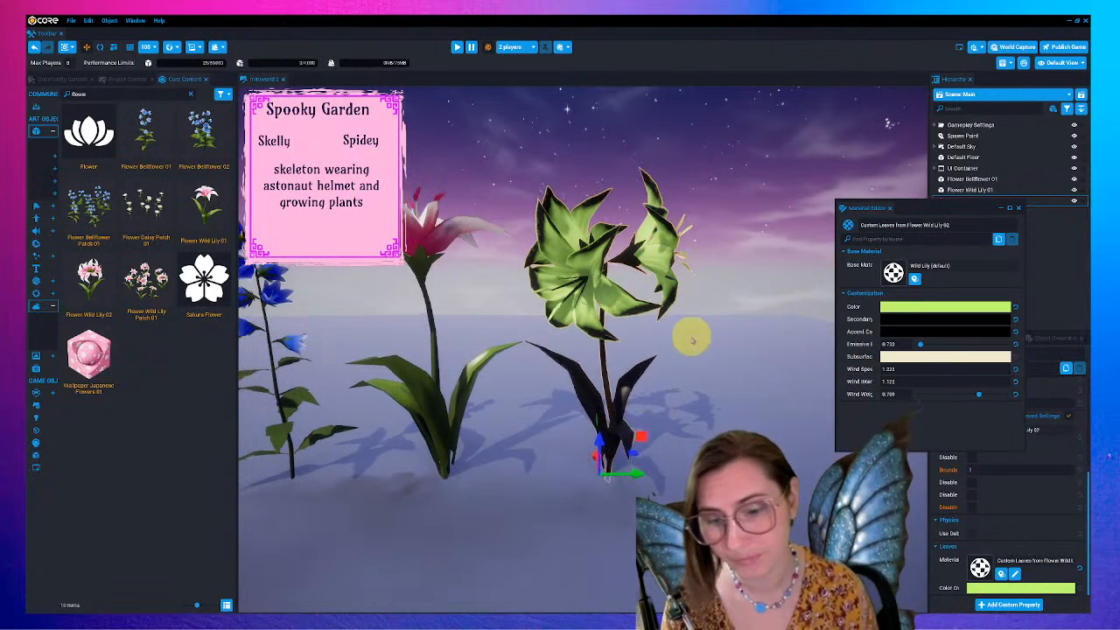
scroll(692, 340, "down", 3)
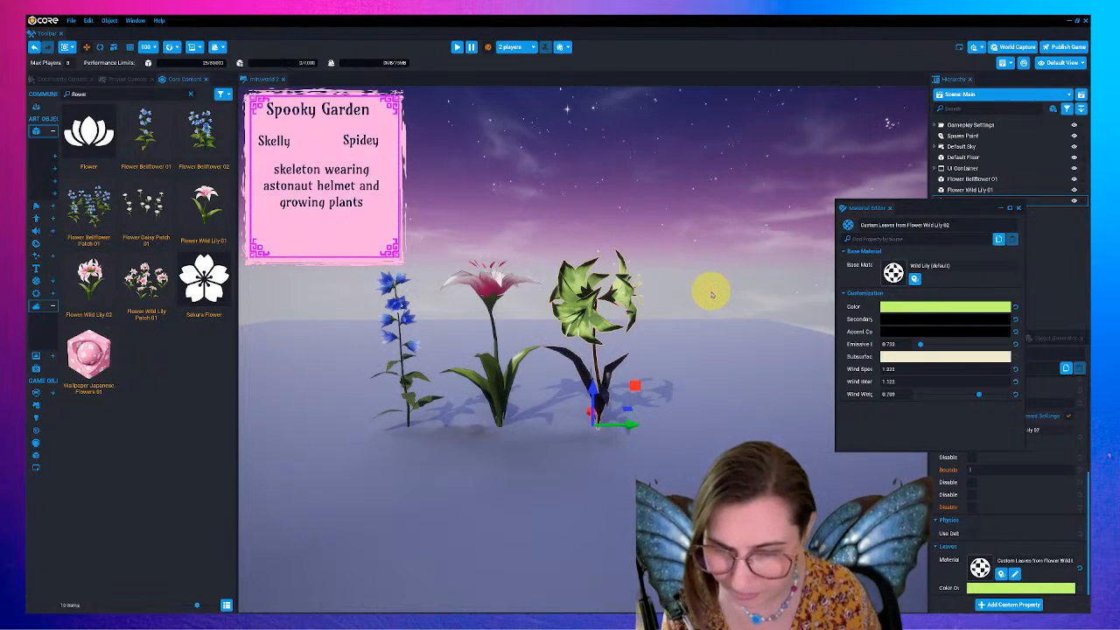
right_click_drag(720, 350, 703, 326)
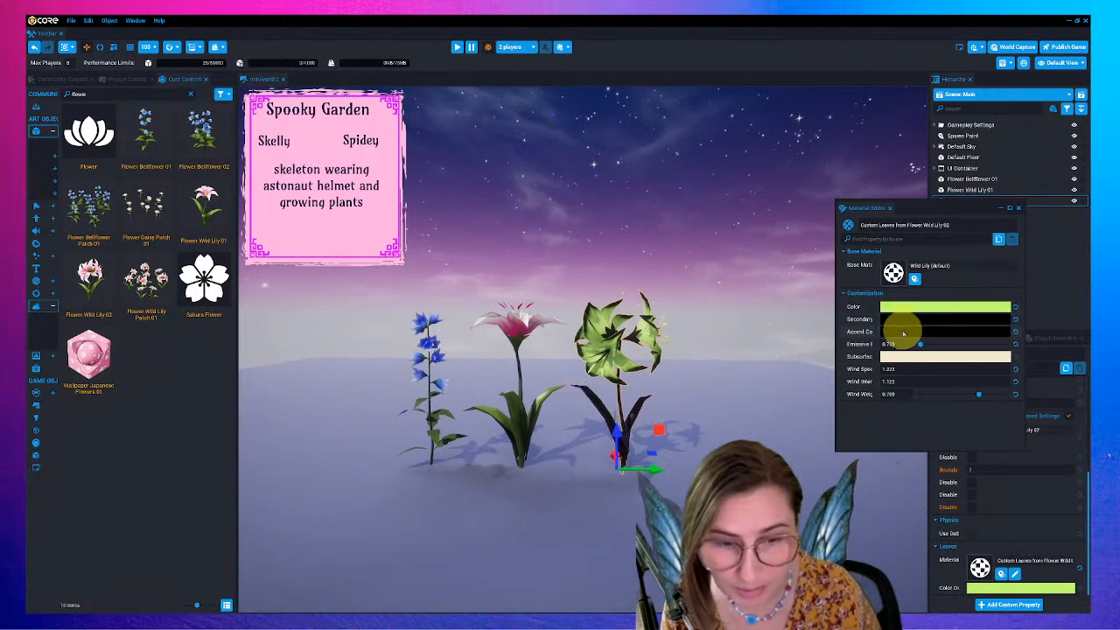
- Set the accent color of the lily's custom material to dark purple and close the material editor
left_click(904, 332)
left_click_drag(983, 395, 1002, 449)
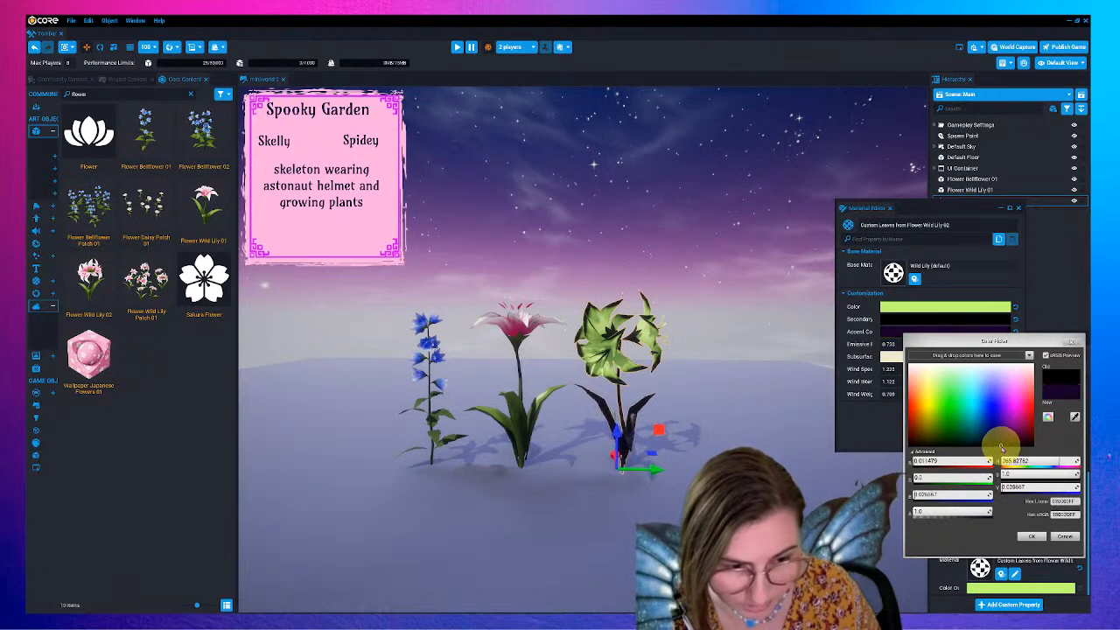
left_click(1032, 536)
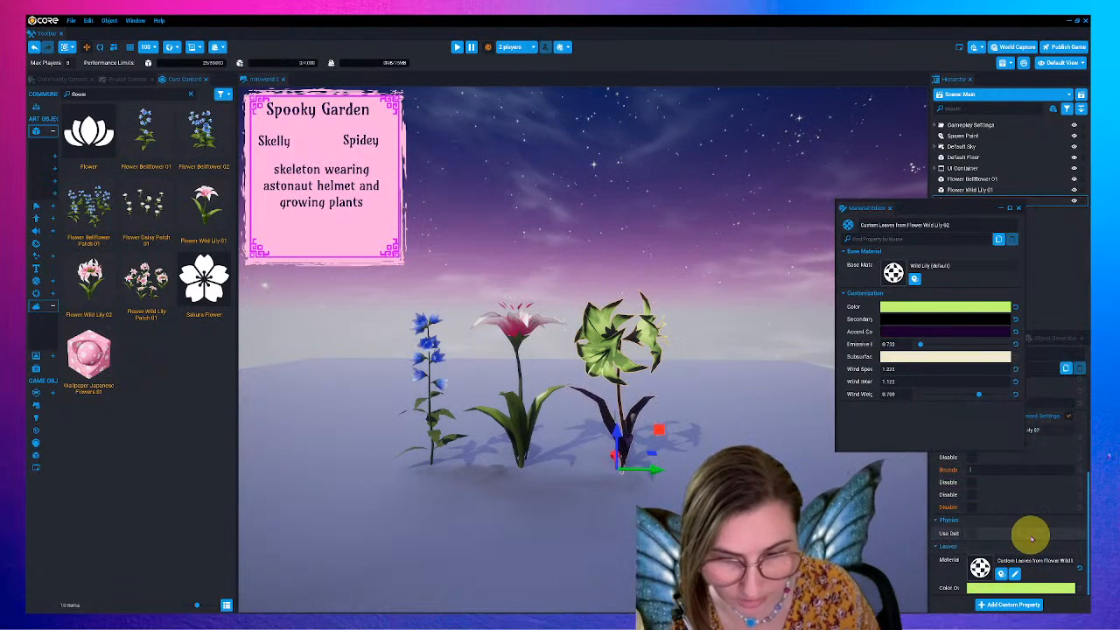
left_click(945, 334)
left_click_drag(855, 445, 853, 440)
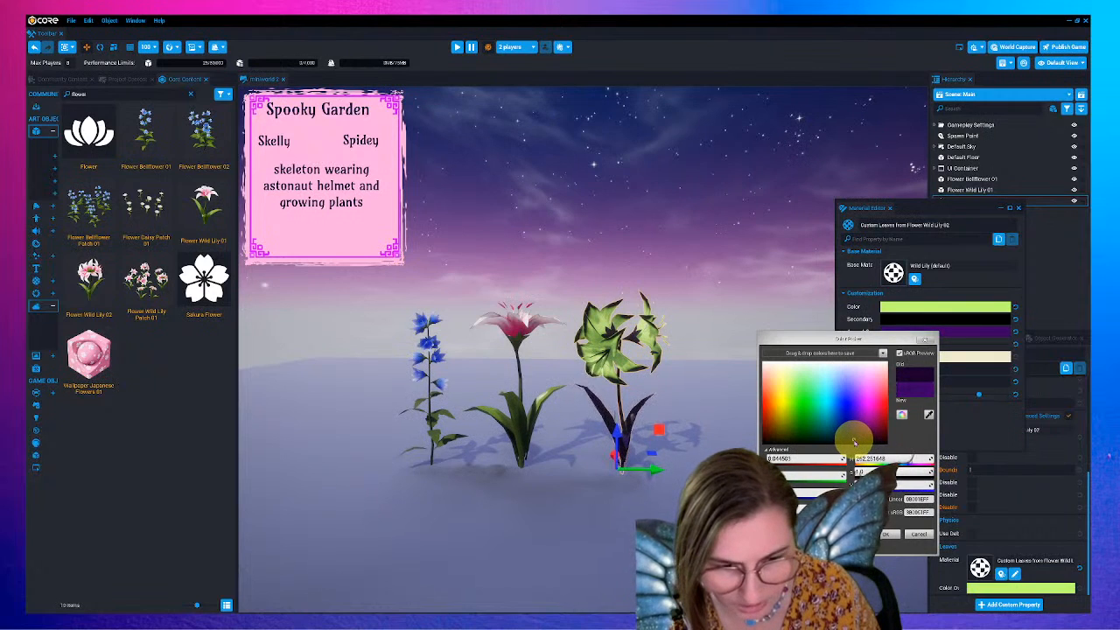
left_click(889, 534)
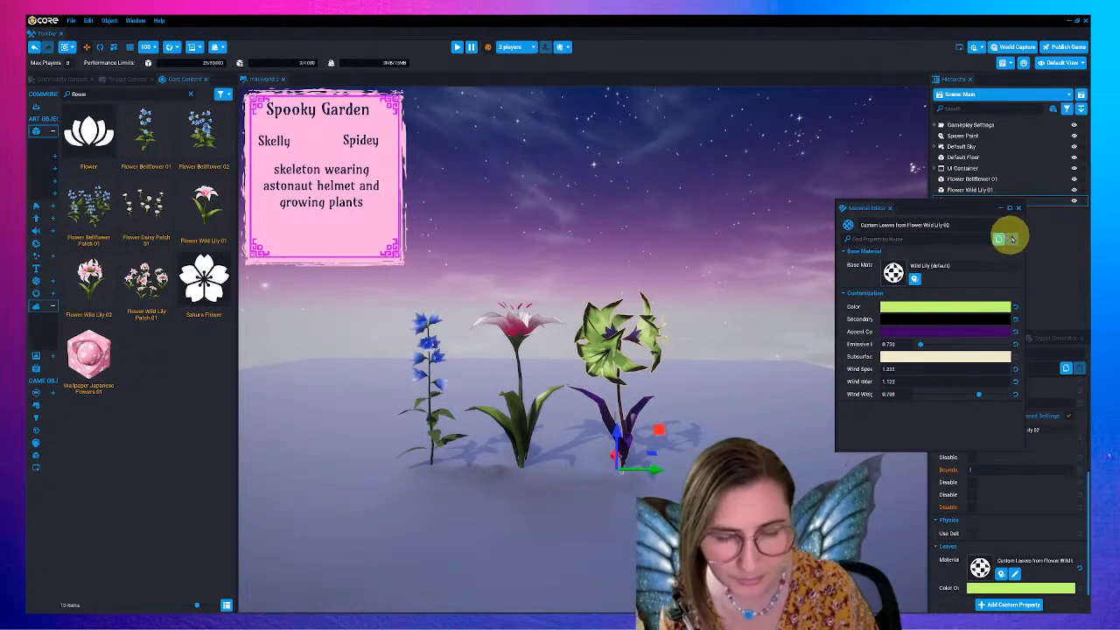
left_click(1017, 208)
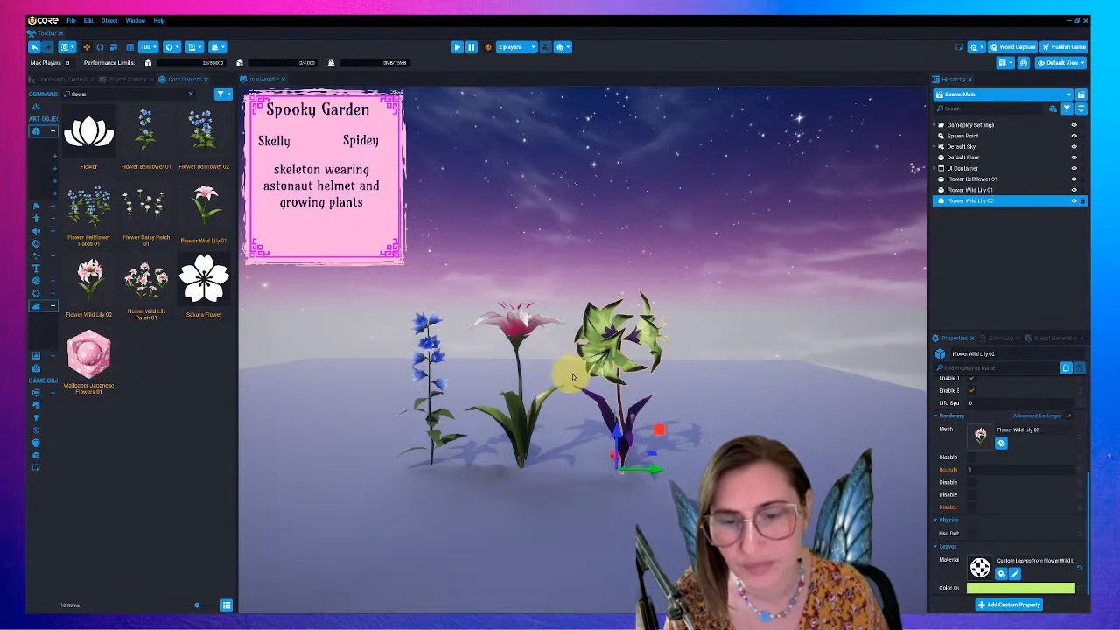
- Resize Core Content and widen its category list so the full category names can be read
mouse_move(239, 351)
left_mouse_down()
mouse_move(204, 355)
mouse_move(225, 358)
left_mouse_up()
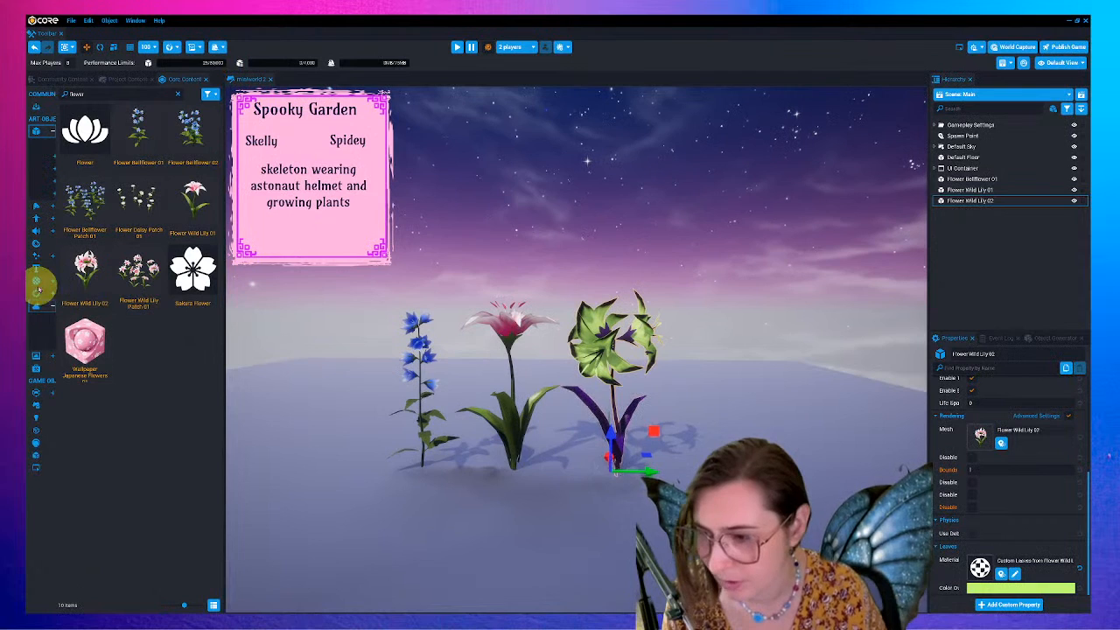
left_click_drag(58, 282, 113, 303)
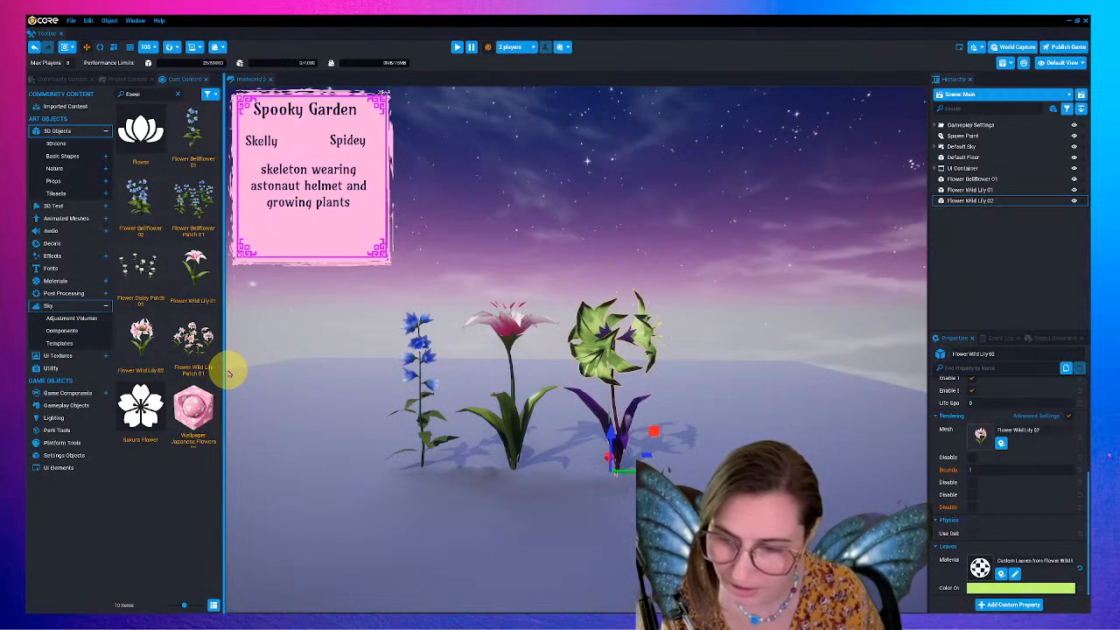
left_click_drag(223, 375, 249, 390)
left_click_drag(123, 285, 111, 294)
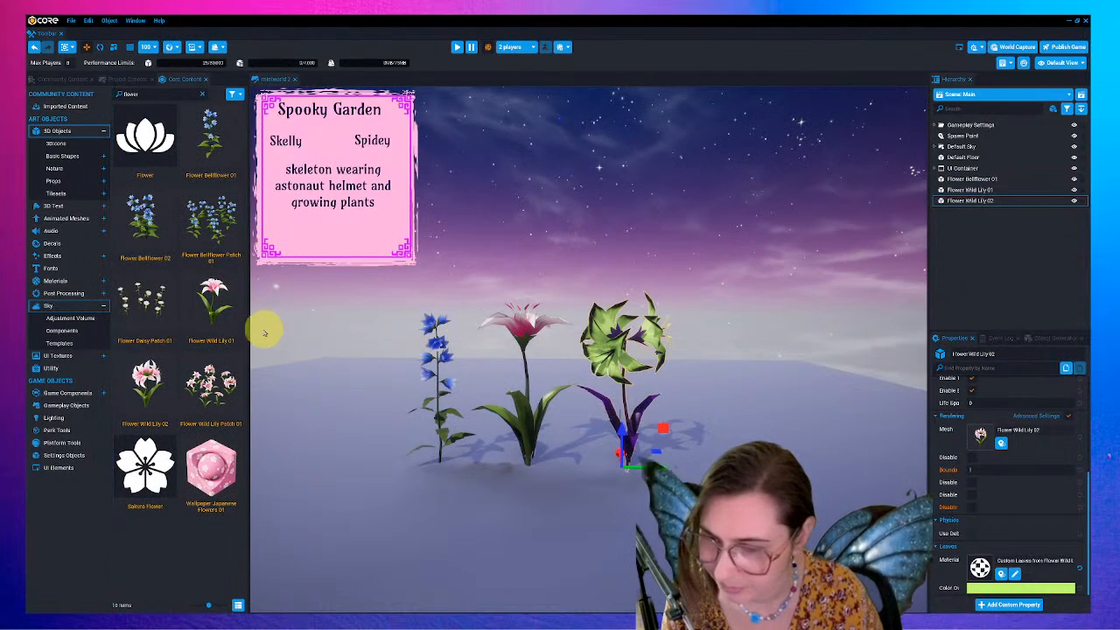
left_click_drag(247, 329, 243, 326)
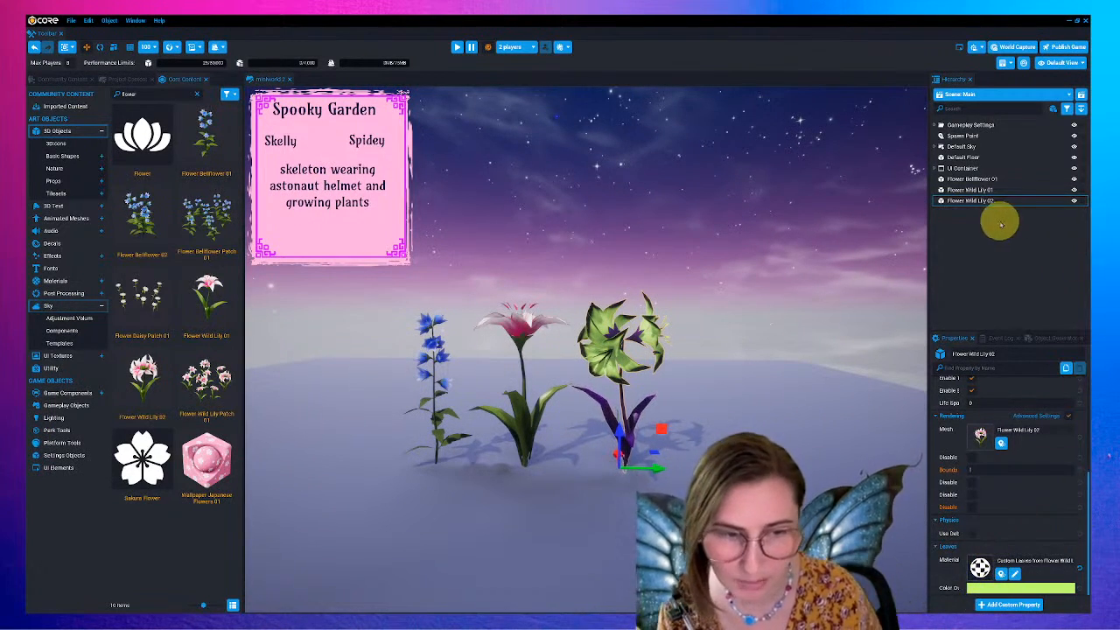
- Expand the Default Sky group and search Core Content for "callou"
left_click(940, 146)
scroll(617, 481, "up", 3)
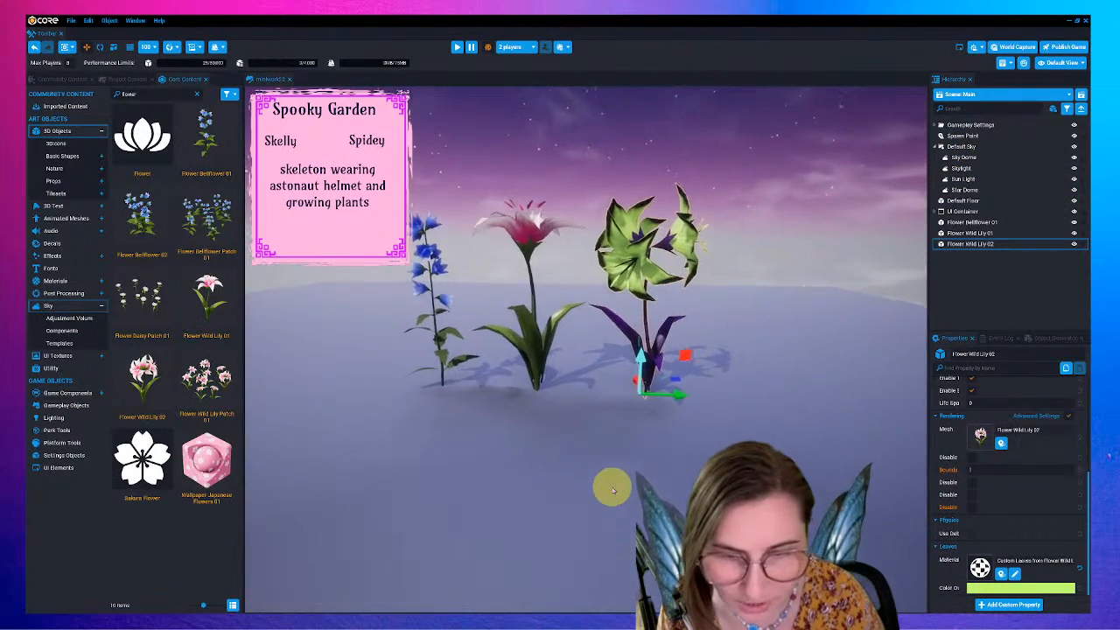
scroll(613, 490, "up", 5)
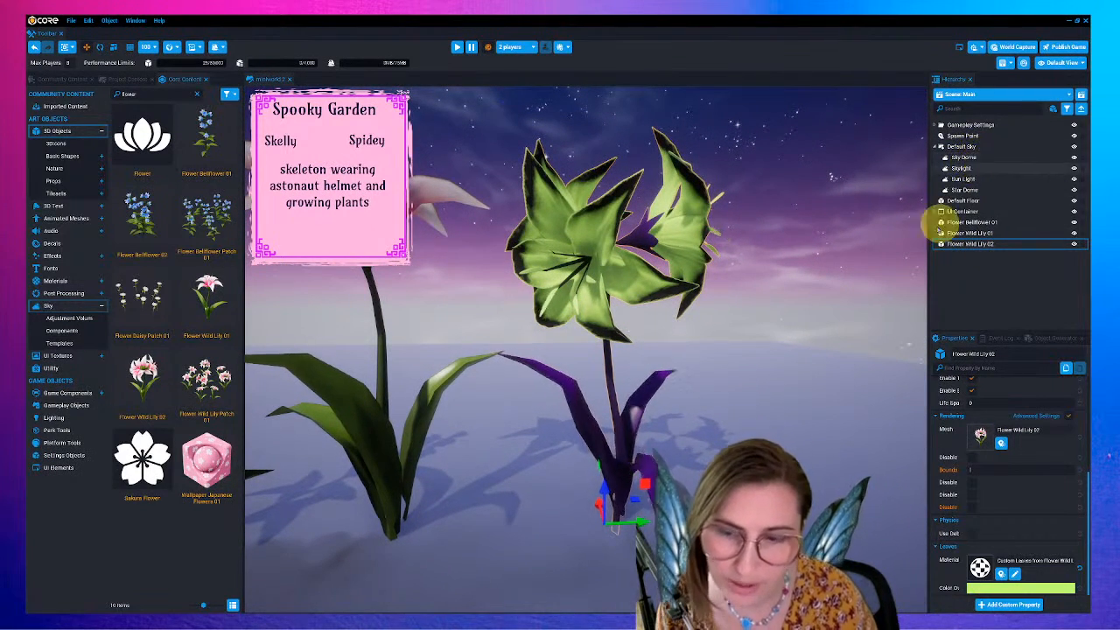
left_click(145, 106)
left_click(141, 95)
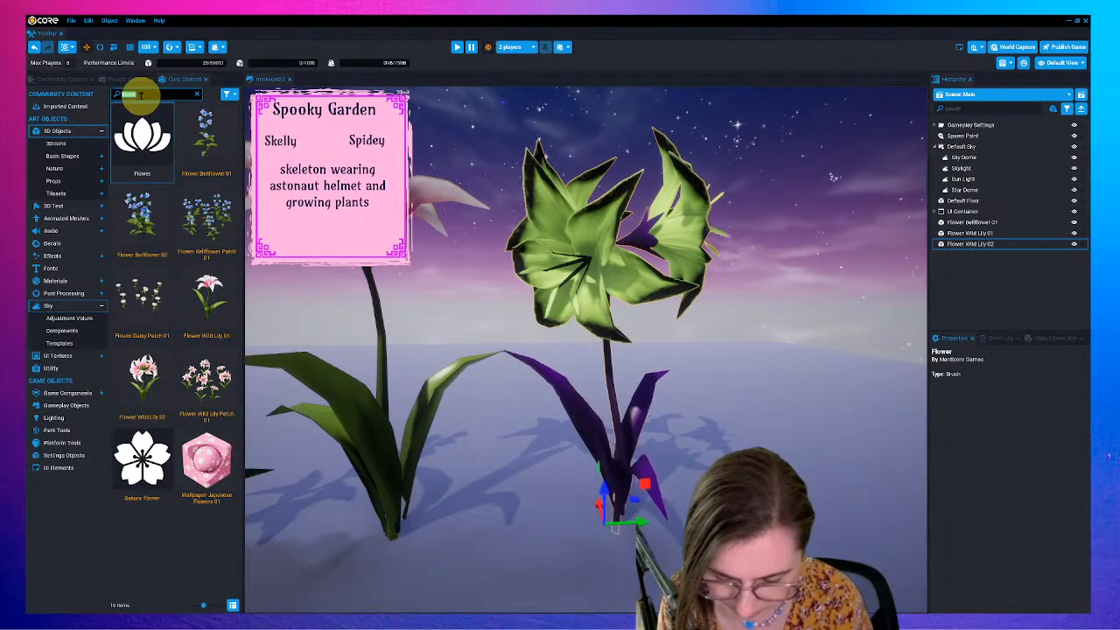
type("caul")
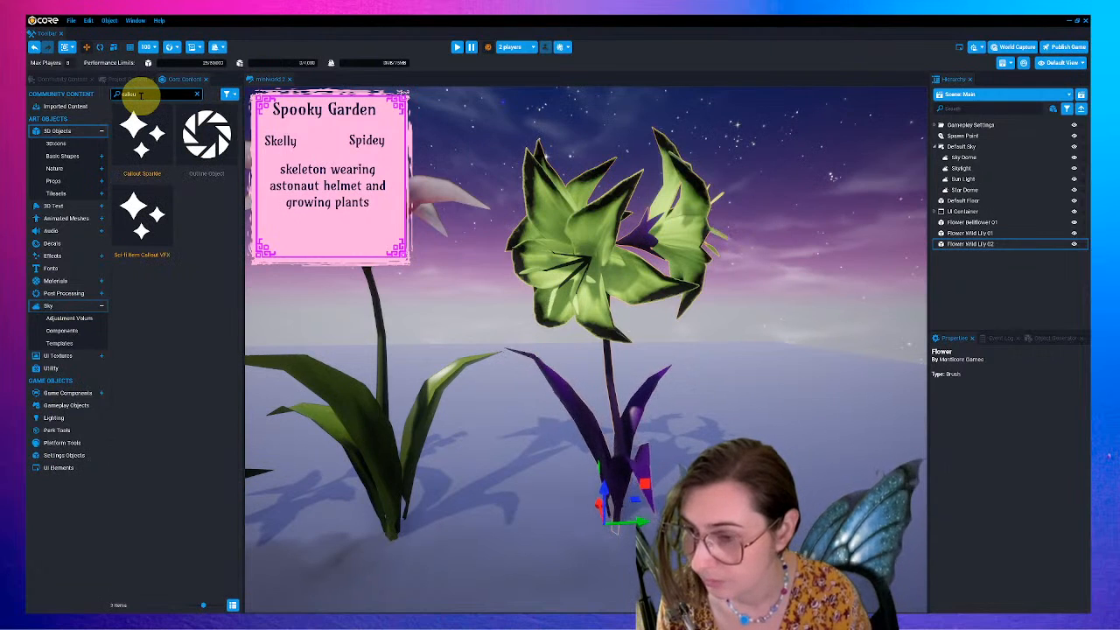
- Put Flower Wild Lily 02 in its own group and name the group SpookyLily
left_click_drag(142, 132, 111, 198)
left_click(993, 255)
left_click(971, 244)
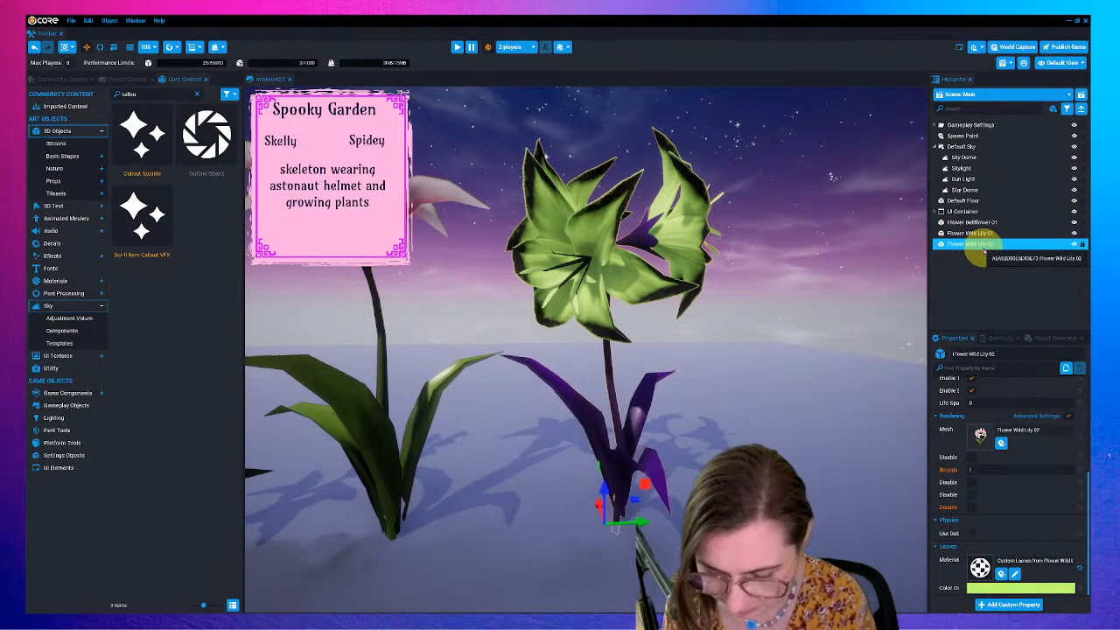
key("ctrl+g")
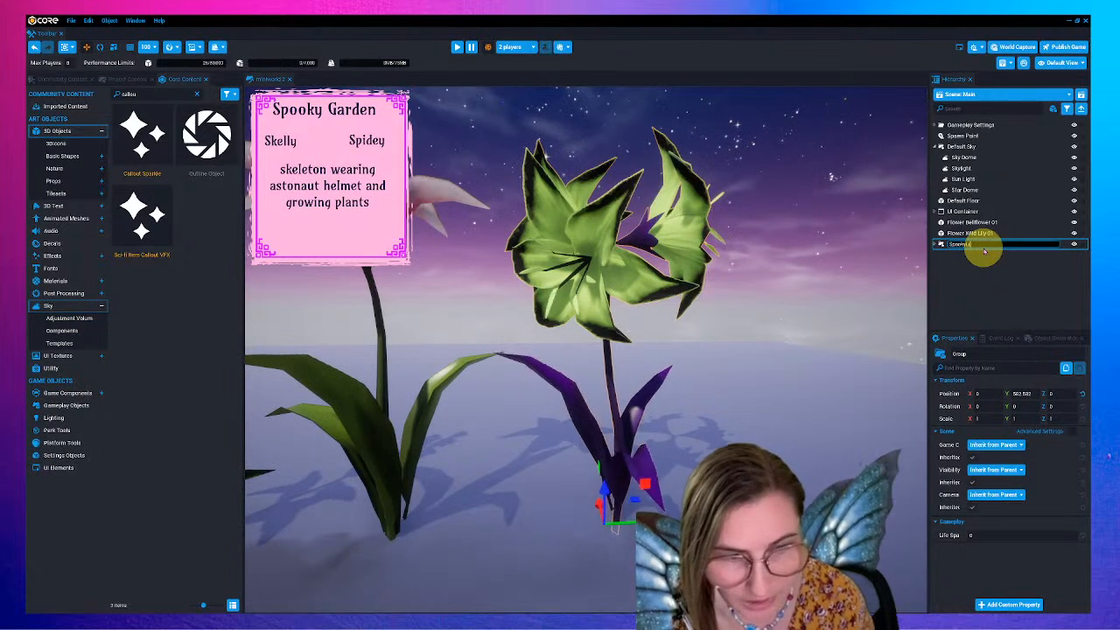
key("Return")
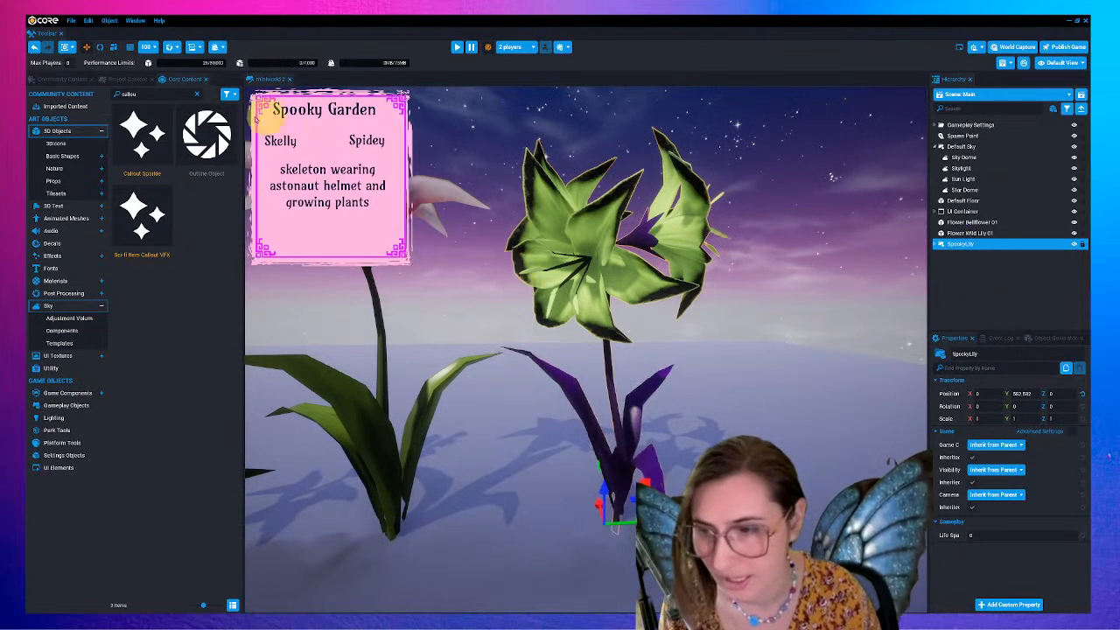
- Add the Callout Sparkle effect to the SpookyLily group and raise it to the lily's green blossoms
left_click_drag(151, 144, 962, 249)
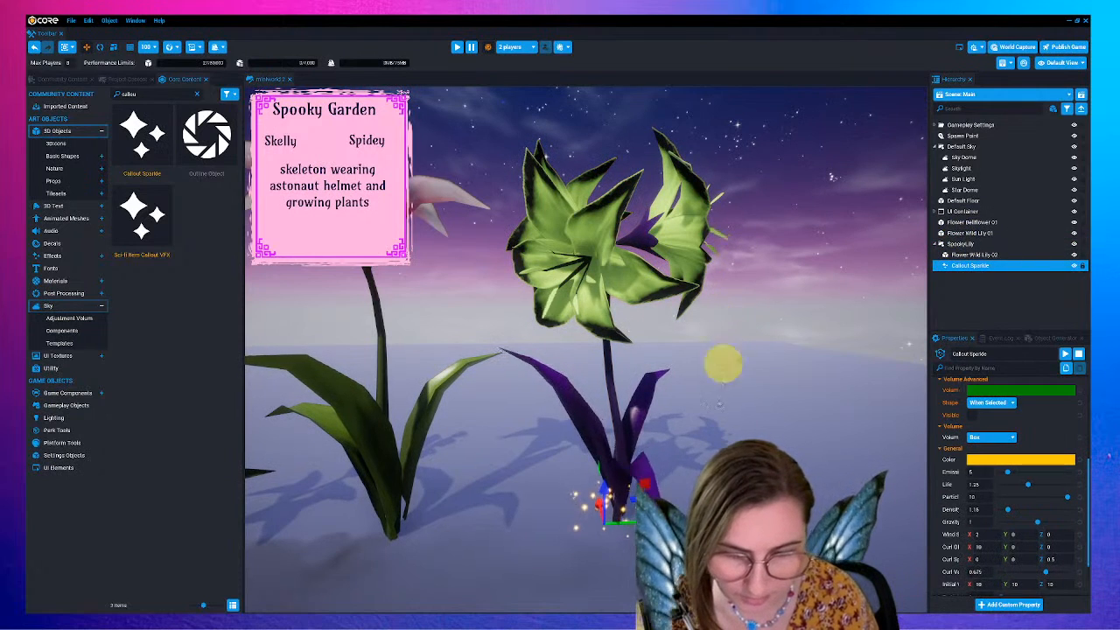
left_click_drag(606, 506, 601, 270)
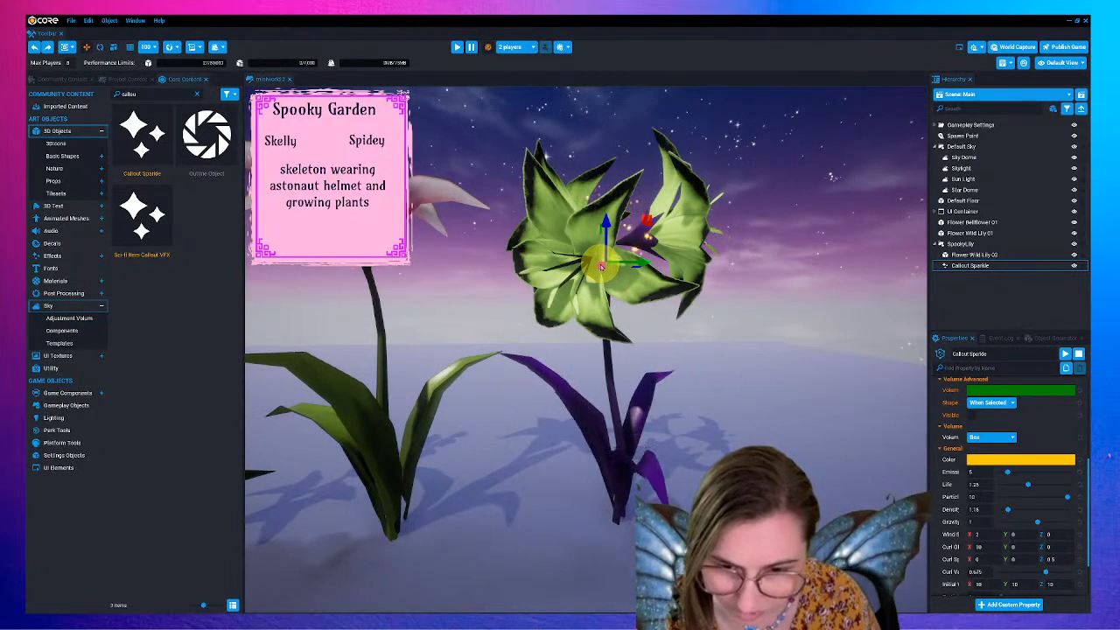
key("t")
key("t")
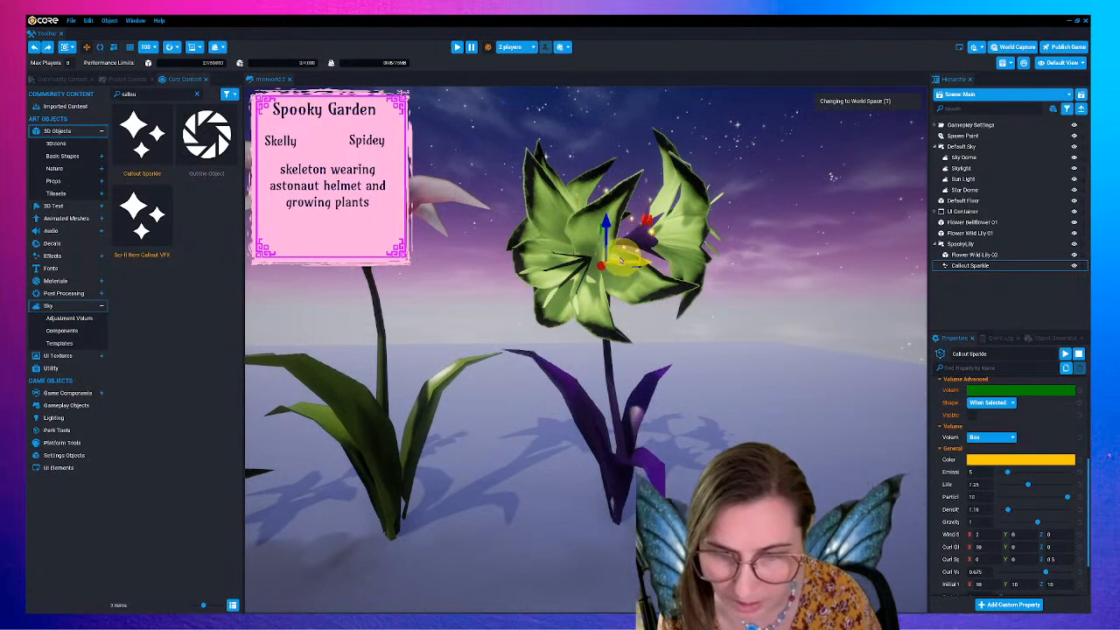
left_click(114, 47)
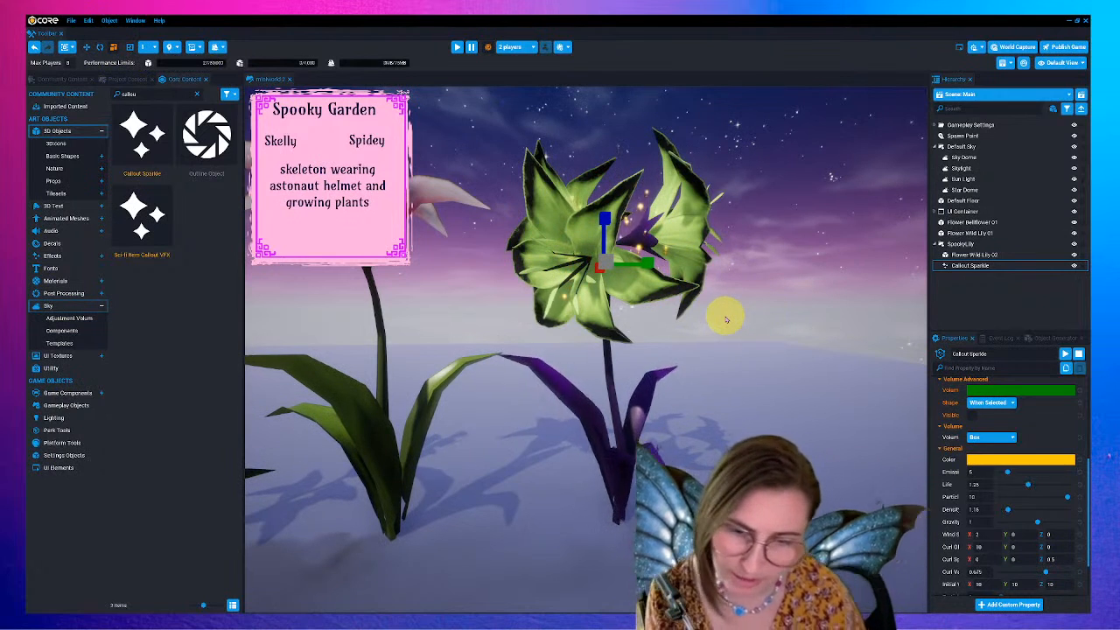
mouse_move(629, 356)
right_mouse_down()
mouse_move(590, 397)
mouse_move(617, 341)
right_mouse_up()
key("w")
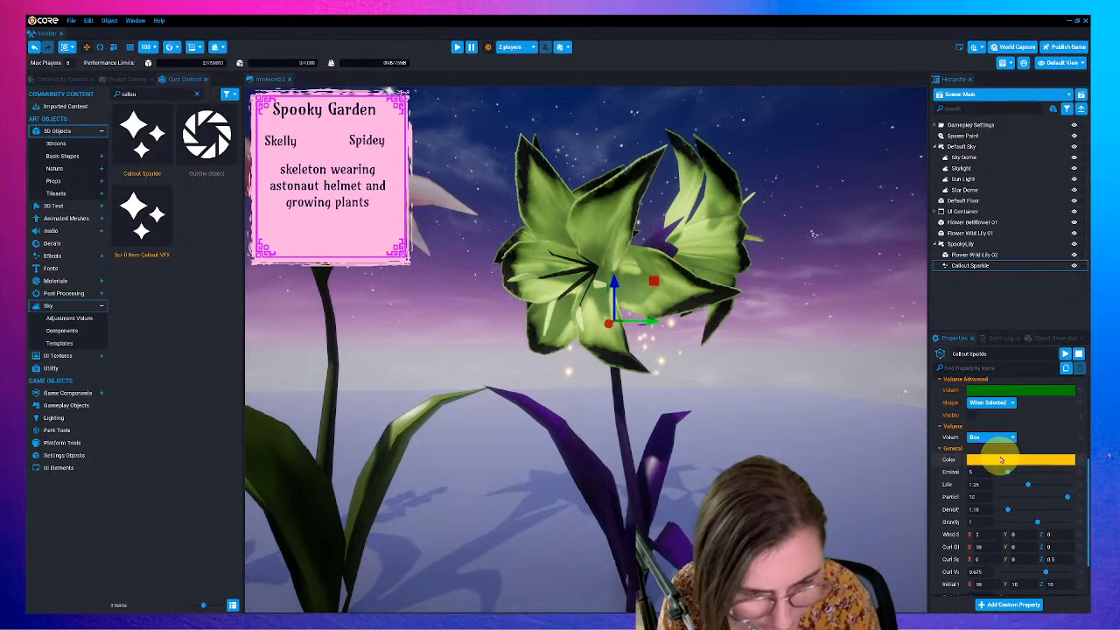
- Set the Callout Sparkle's emissive value to about 15.4, its color to green and its density to about 2.5
scroll(1002, 459, "down", 2)
left_click_drag(1007, 419, 1021, 422)
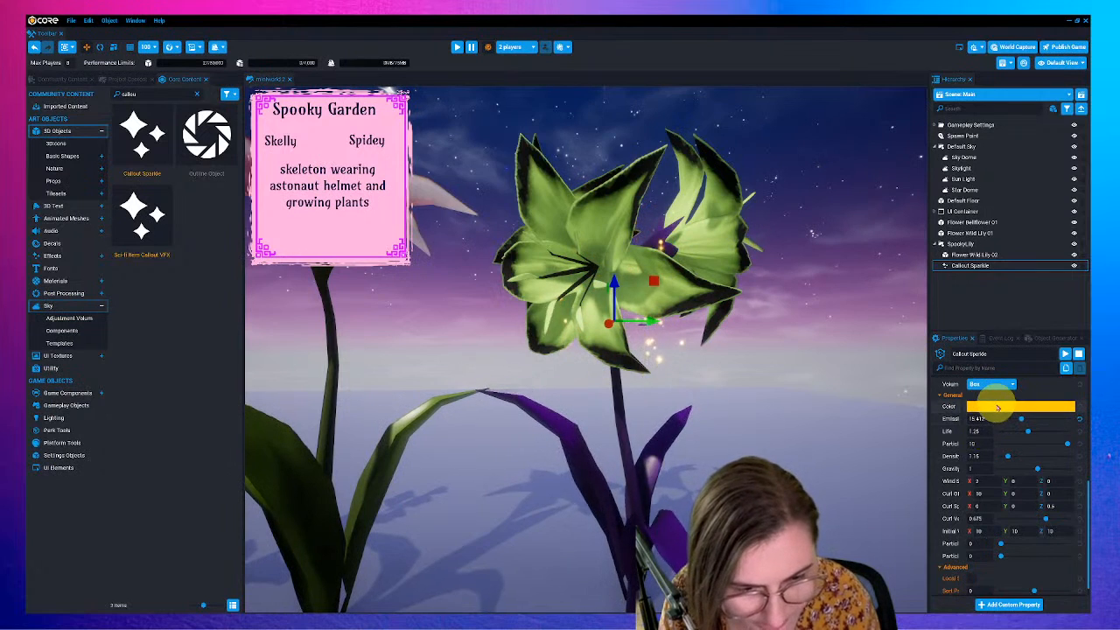
left_click(996, 407)
left_click_drag(865, 440, 854, 449)
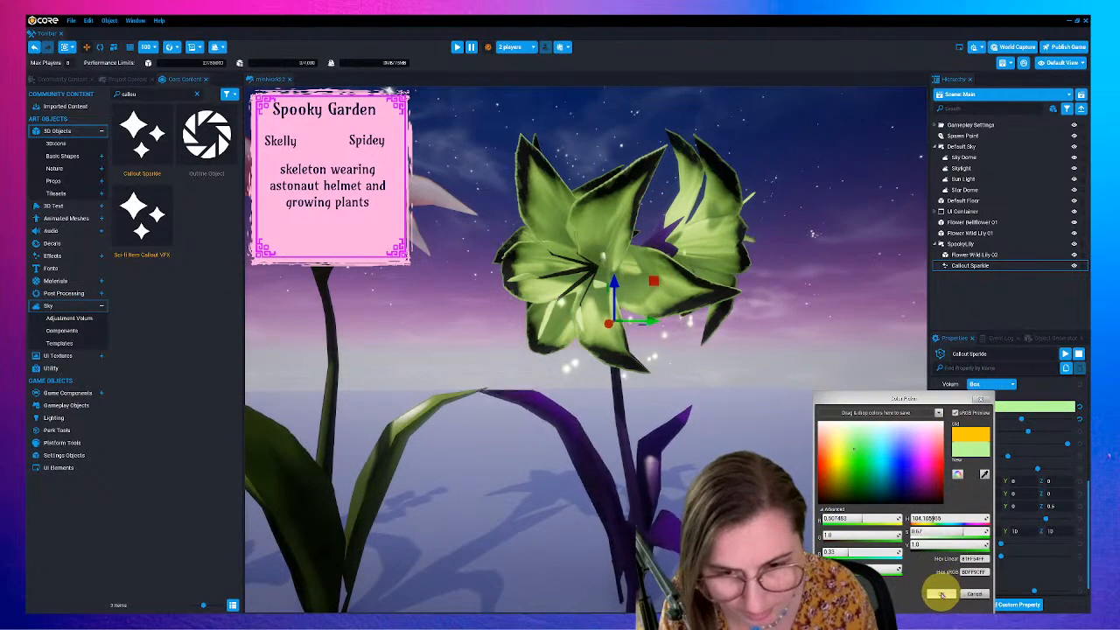
left_click(863, 479)
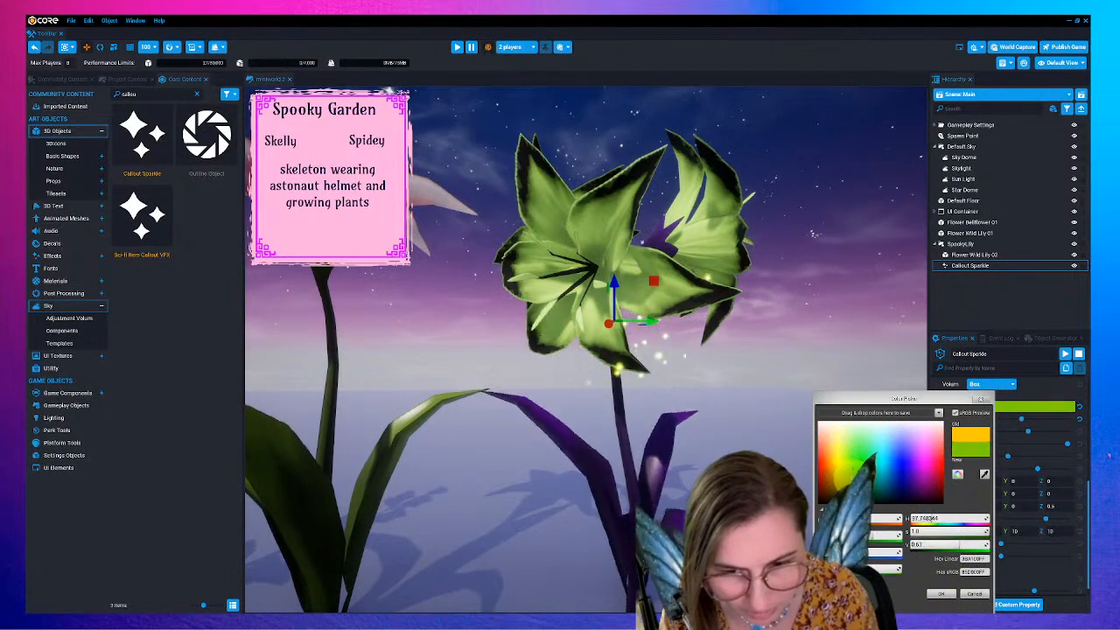
left_click_drag(855, 479, 863, 480)
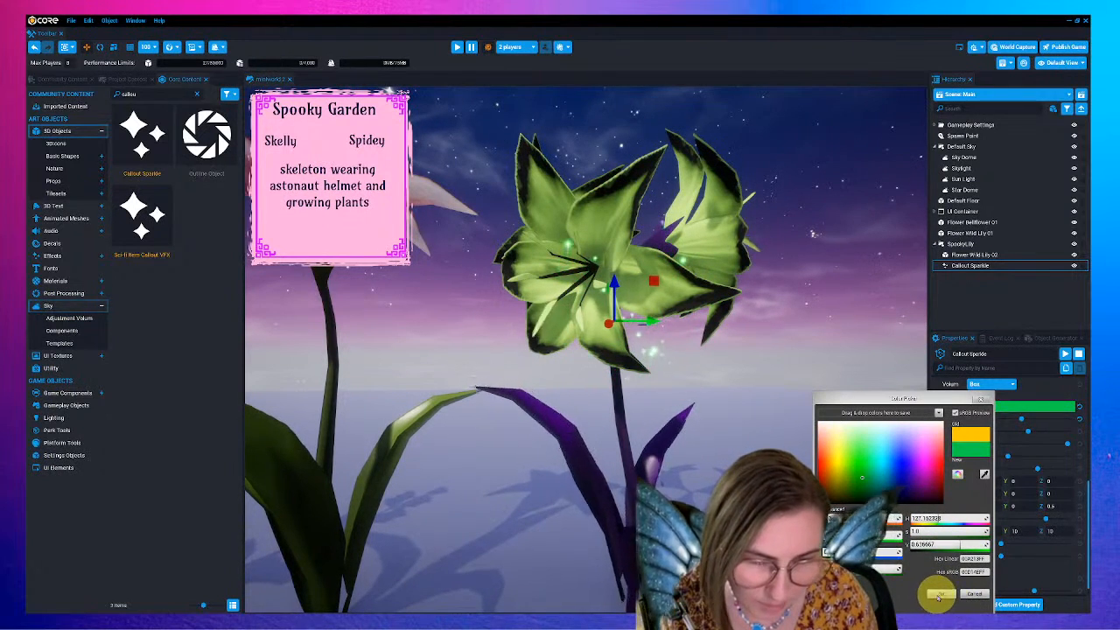
left_click(940, 594)
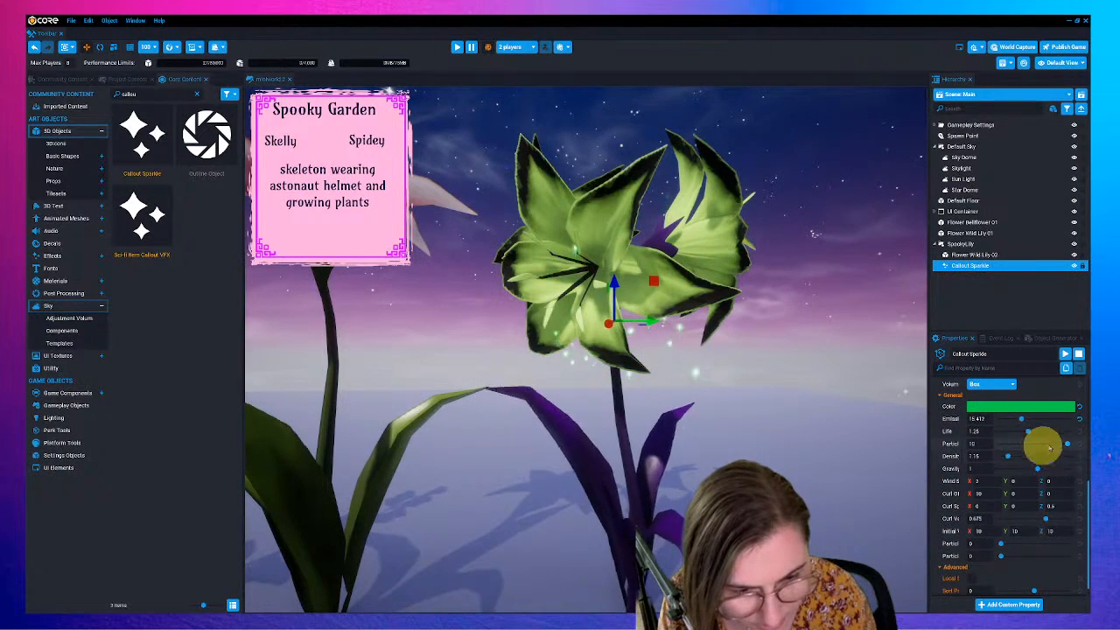
left_click_drag(1008, 456, 1028, 456)
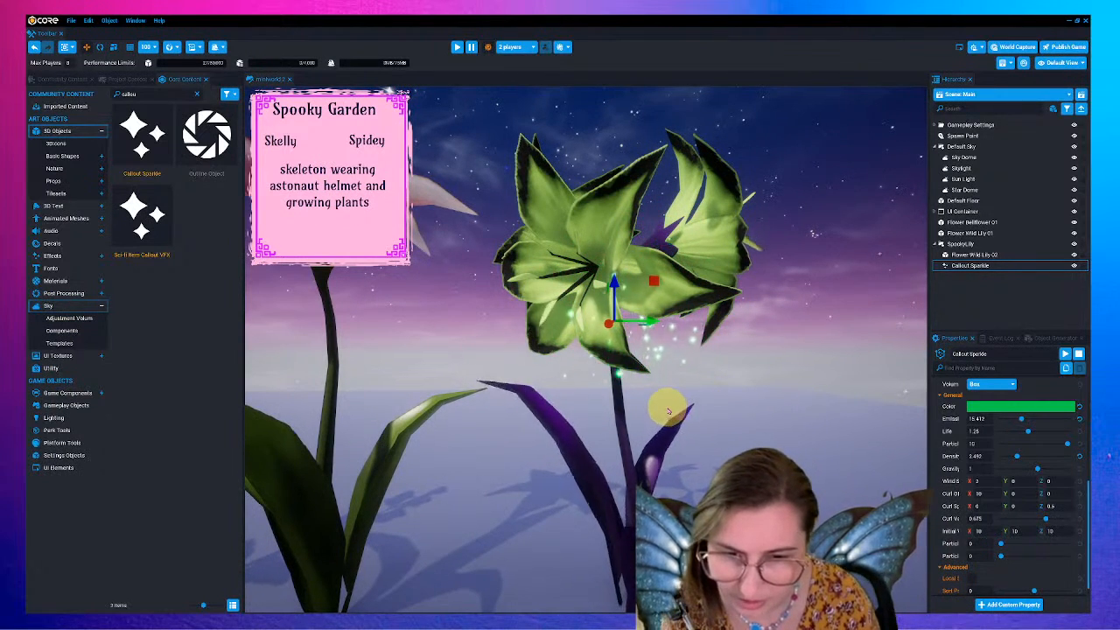
- Set the Sky Dome's haze color to a very dark purple
left_click_drag(998, 267, 995, 255)
left_click(975, 157)
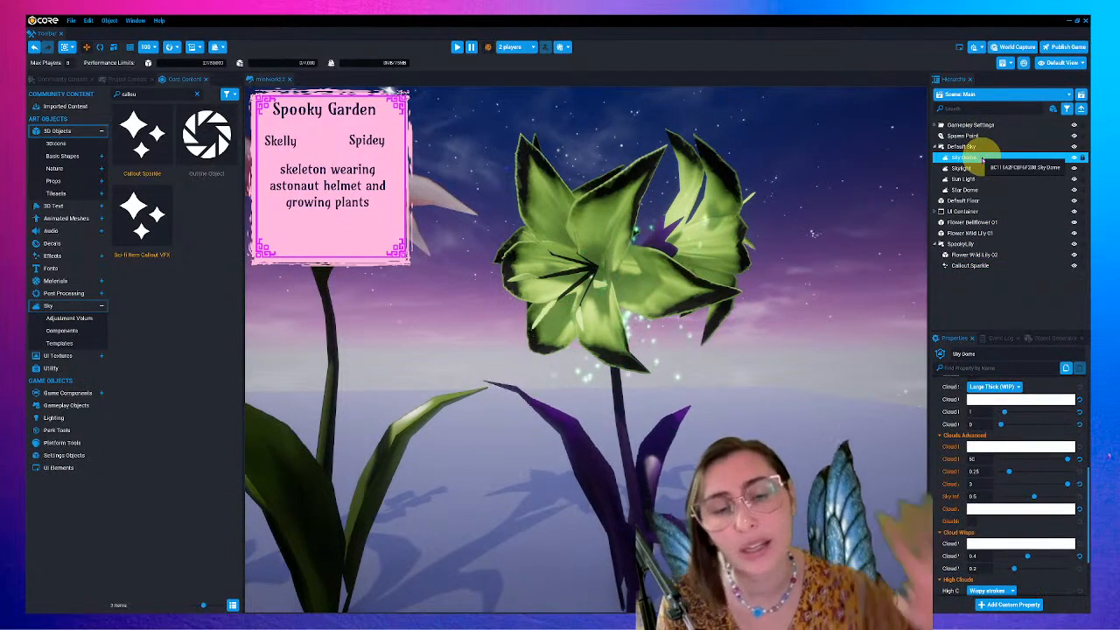
scroll(989, 455, "up", 5)
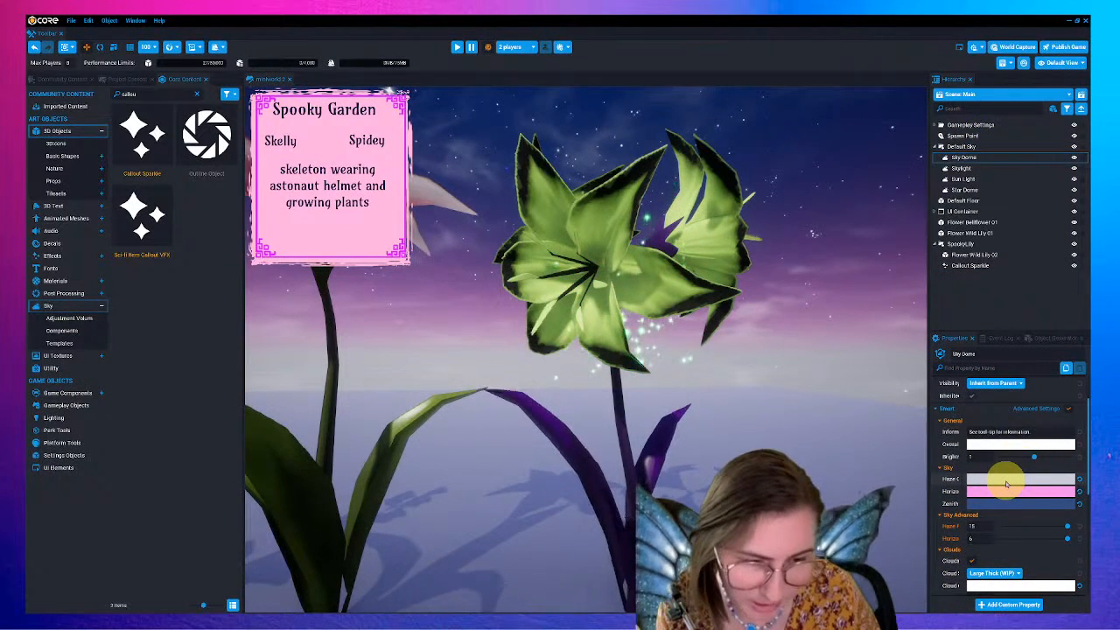
left_click(1006, 480)
left_click(921, 481)
left_click_drag(921, 481, 922, 505)
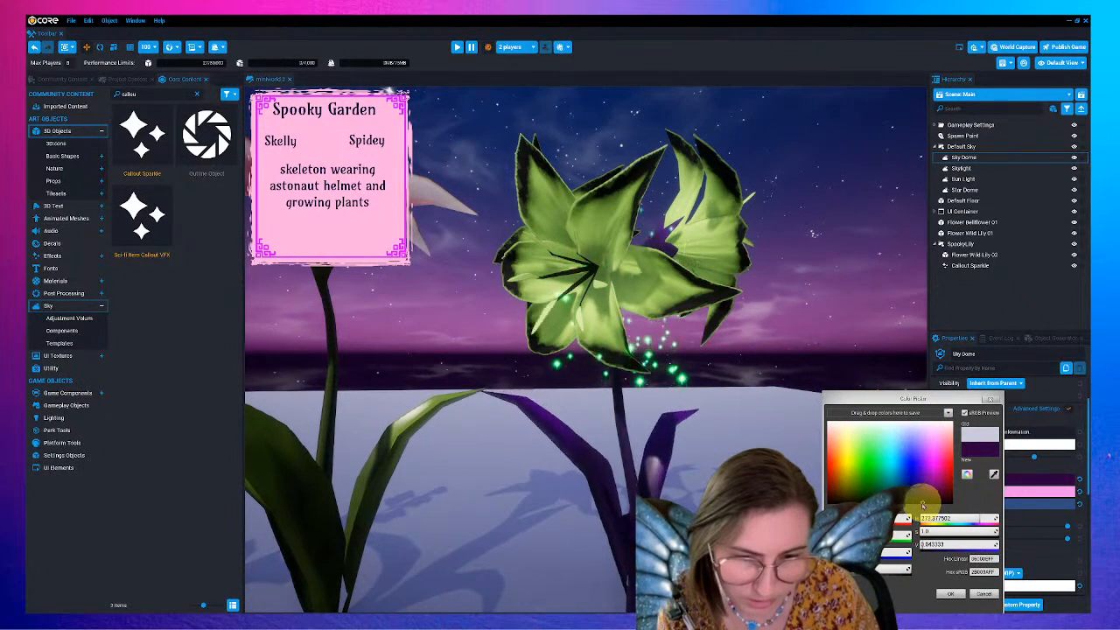
left_click(950, 593)
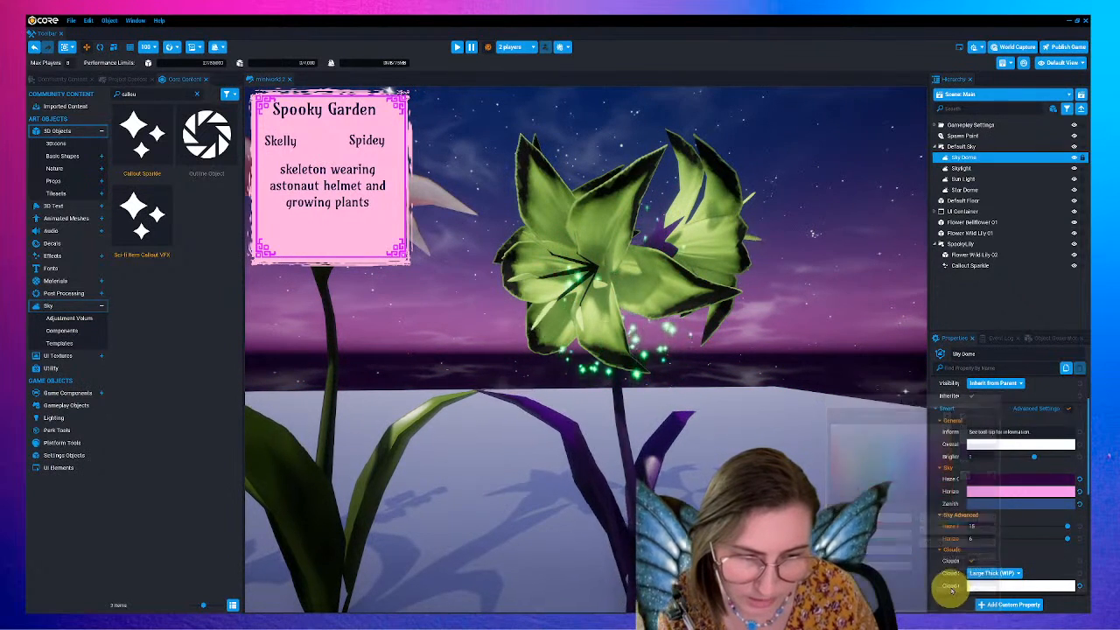
- Paste the dark purple haze color into the Sky Dome's horizon color and zenith color
right_click(998, 487)
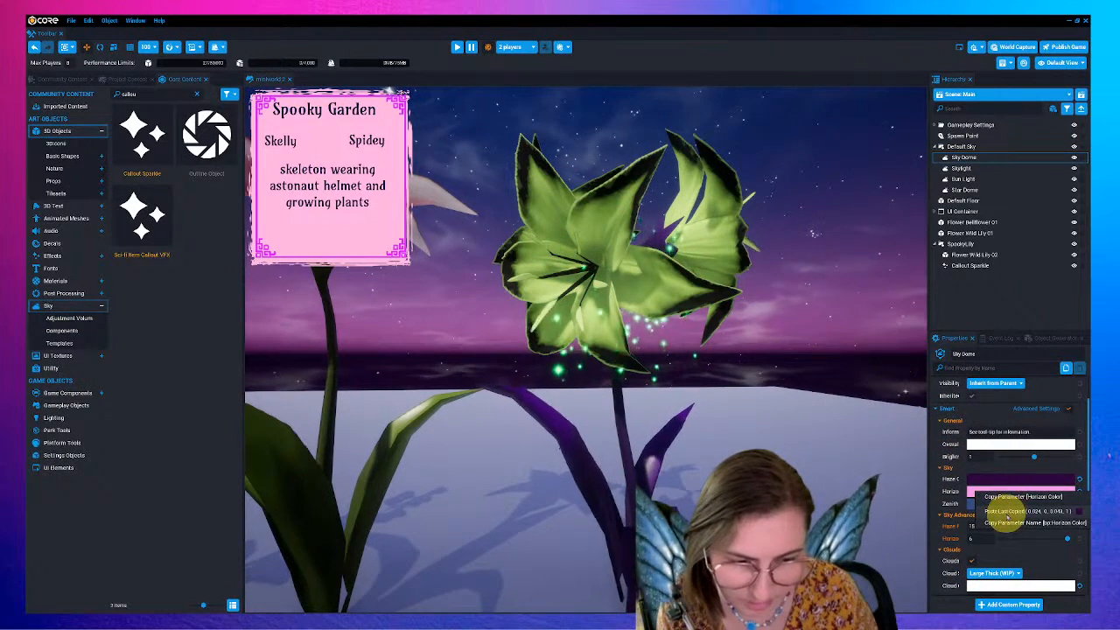
left_click(1006, 512)
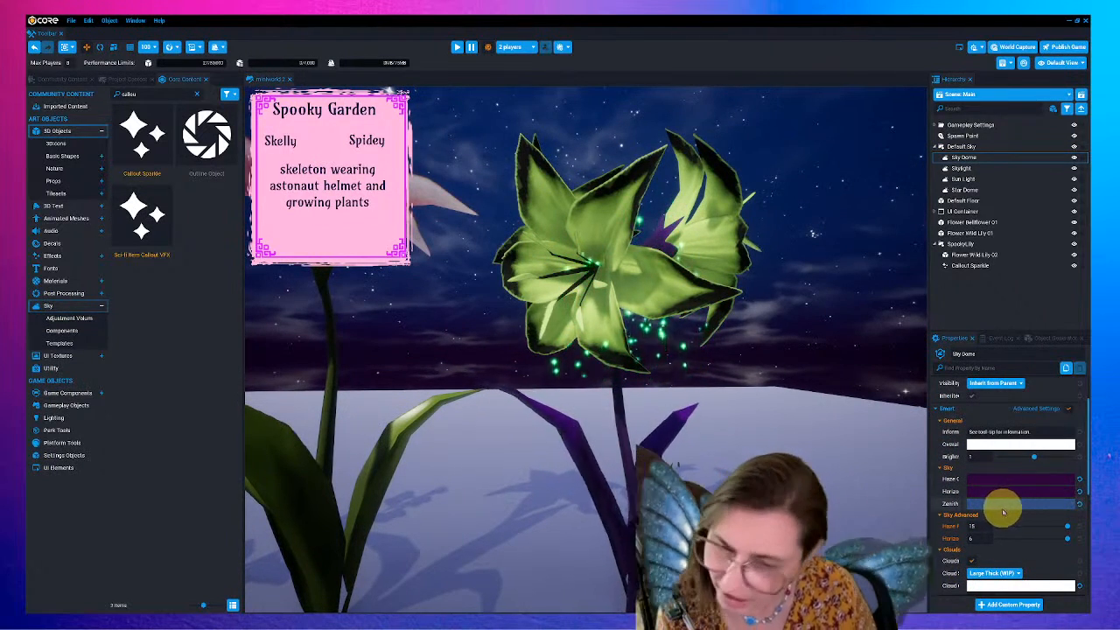
scroll(727, 434, "down", 2)
right_click_drag(727, 435, 744, 450)
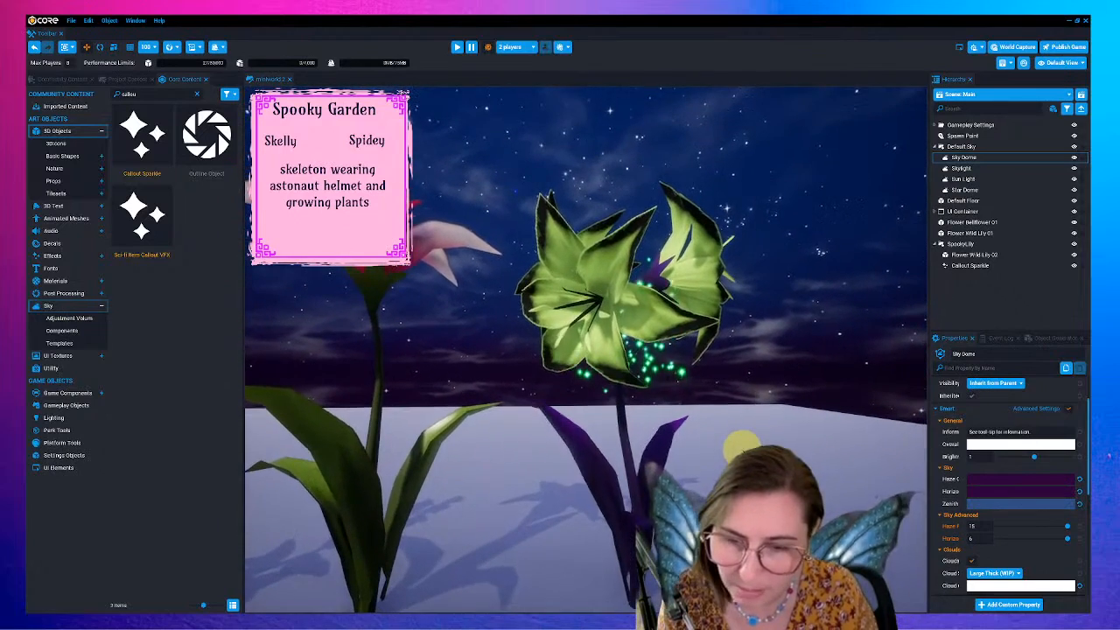
right_click(998, 505)
left_click(1011, 525)
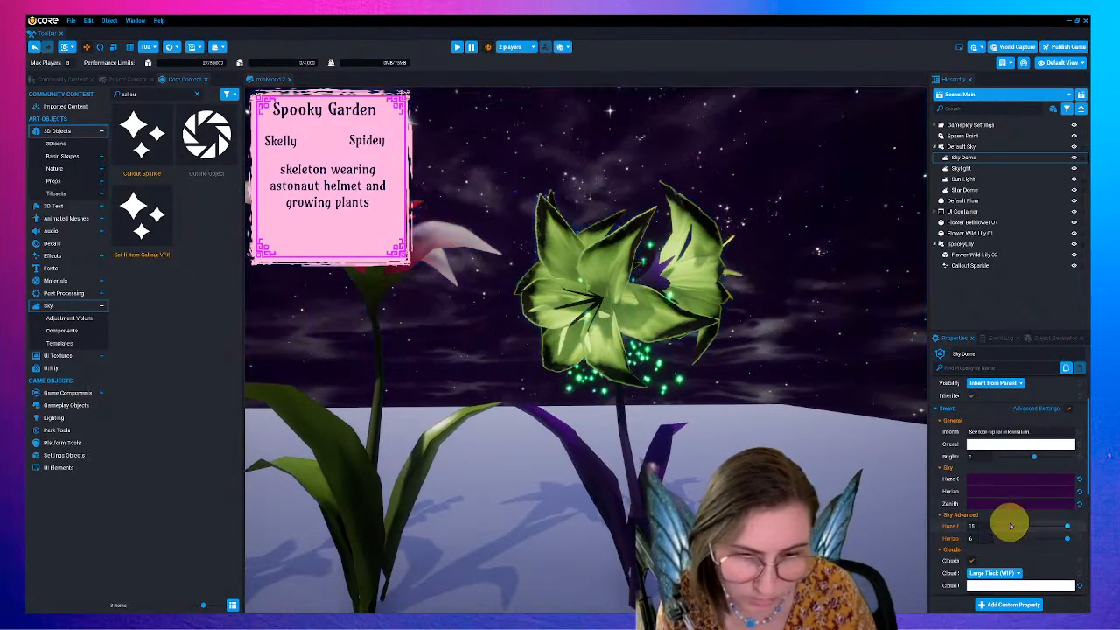
mouse_move(782, 408)
right_mouse_down()
mouse_move(779, 377)
mouse_move(786, 425)
right_mouse_up()
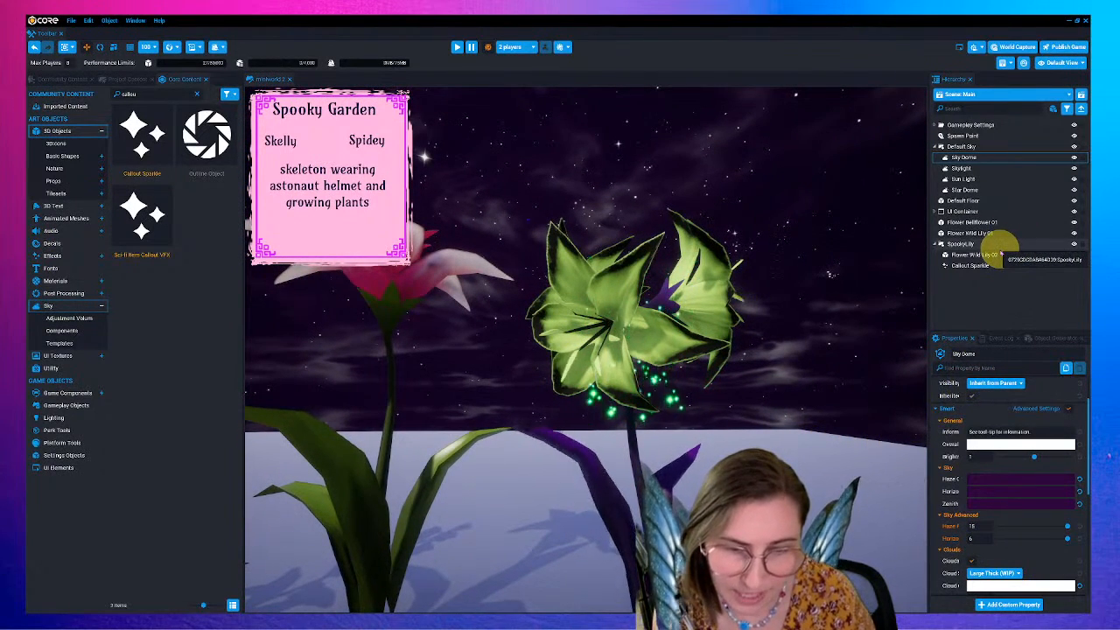
- Turn off the clouds on the Sky Dome
scroll(1021, 525, "down", 1)
scroll(1021, 528, "down", 3)
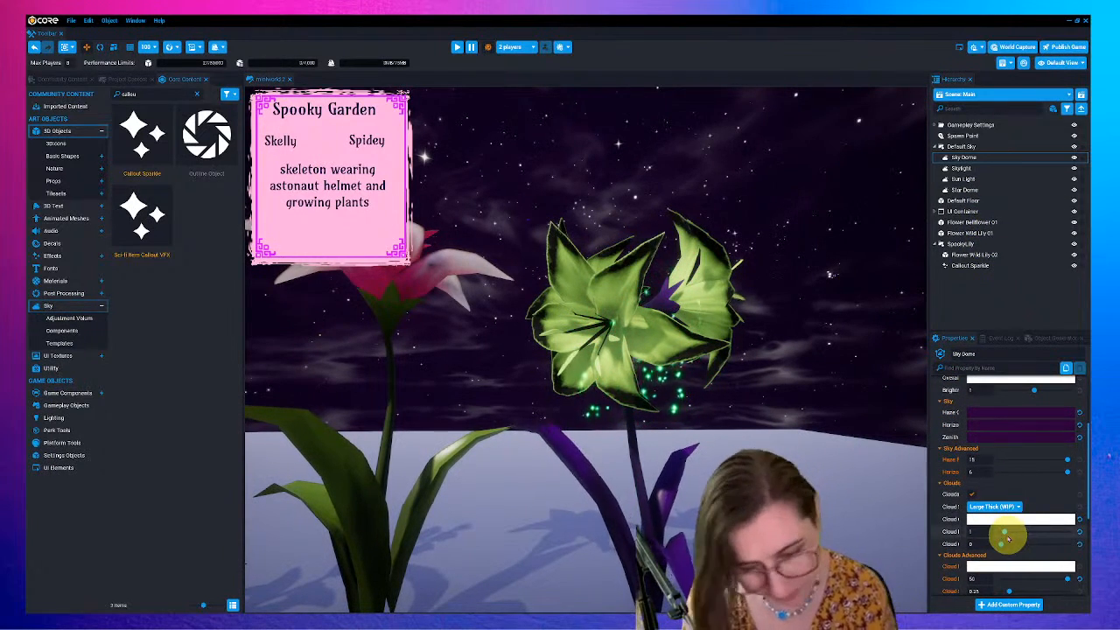
left_click(972, 496)
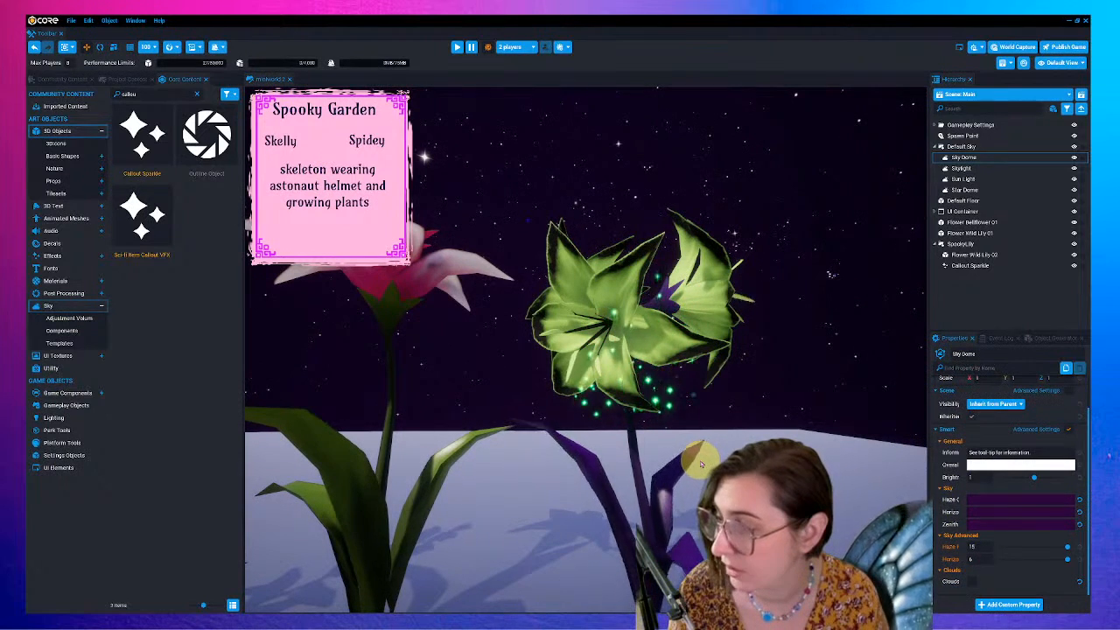
scroll(706, 464, "down", 6)
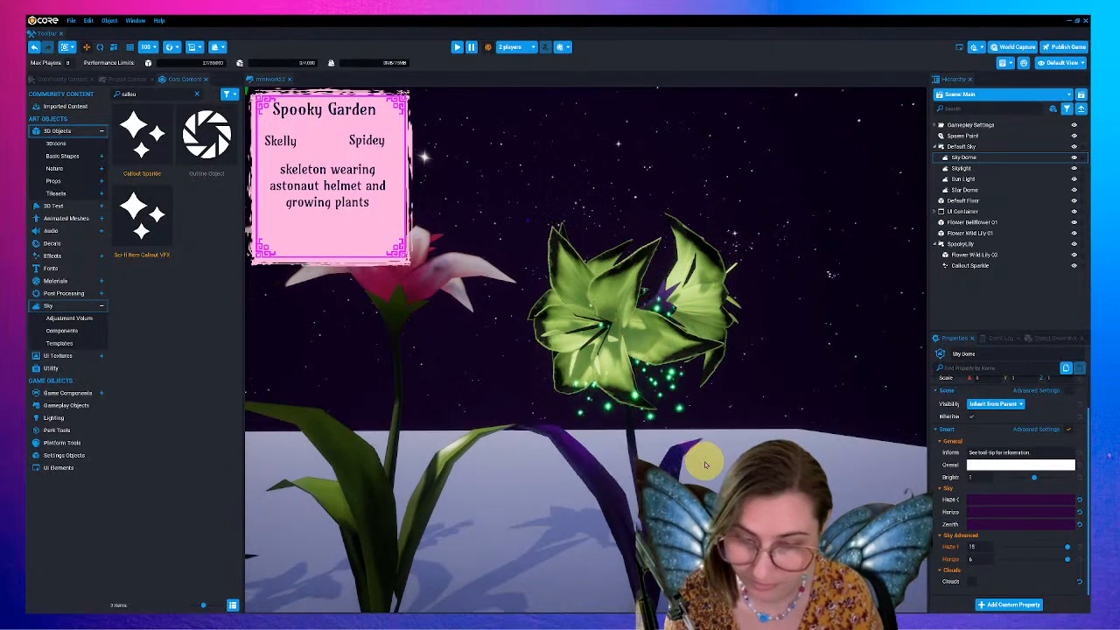
right_click_drag(706, 465, 705, 490)
scroll(705, 490, "up", 3)
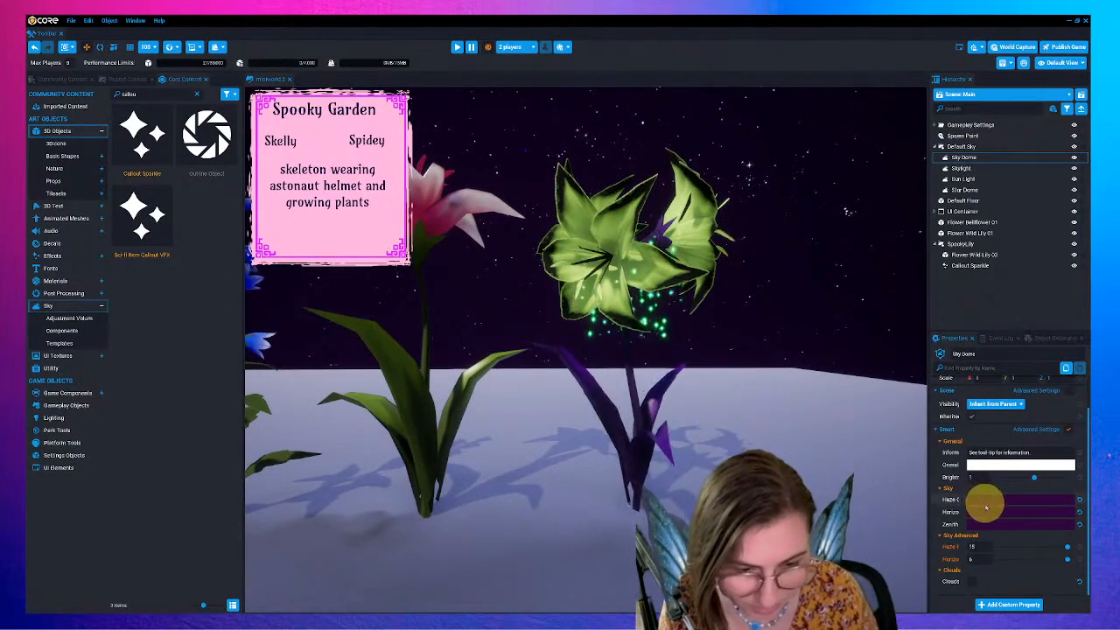
- Change the Sky Dome's horizon color to a dark, muted purple and lower the haze falloff to about 7.14
left_click(985, 516)
left_click(892, 477)
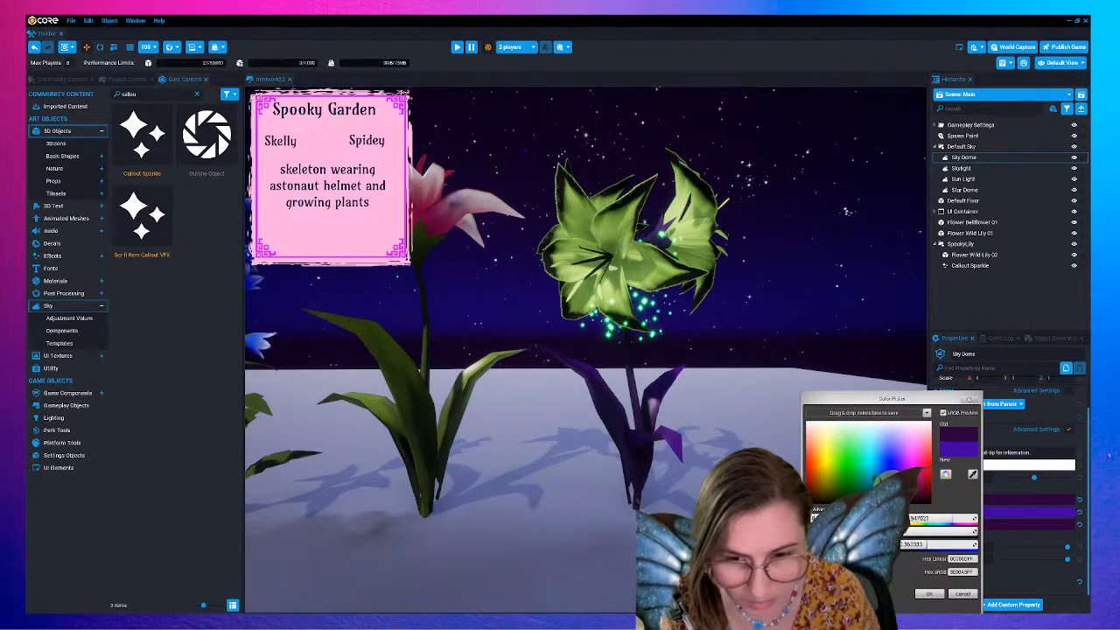
mouse_move(891, 483)
left_mouse_down()
mouse_move(882, 469)
mouse_move(904, 490)
left_mouse_up()
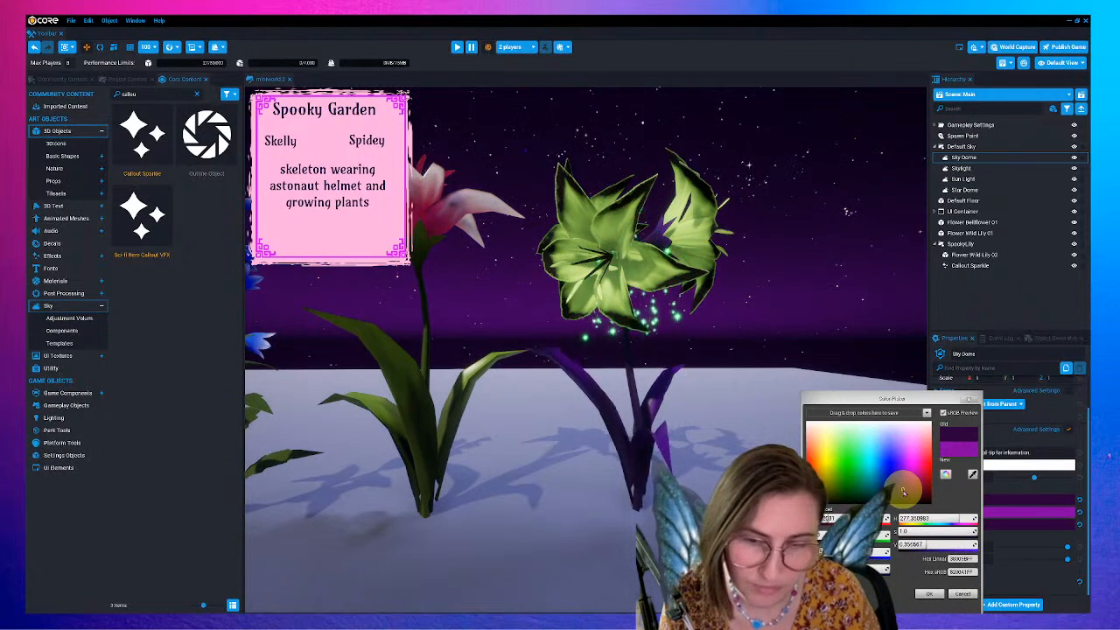
left_click_drag(941, 532, 906, 544)
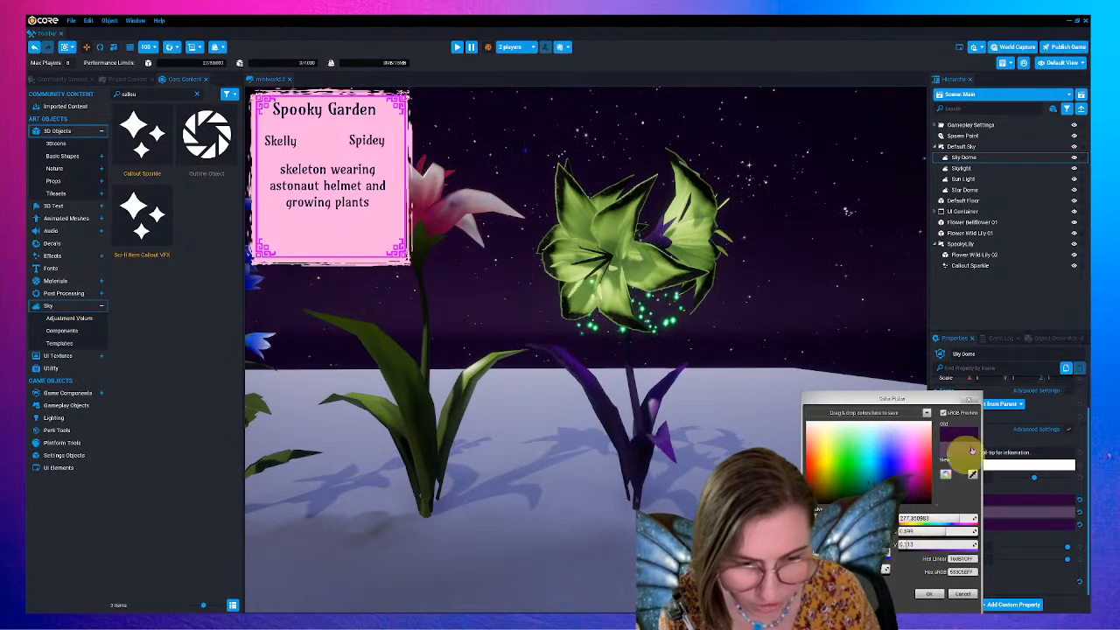
left_click(969, 400)
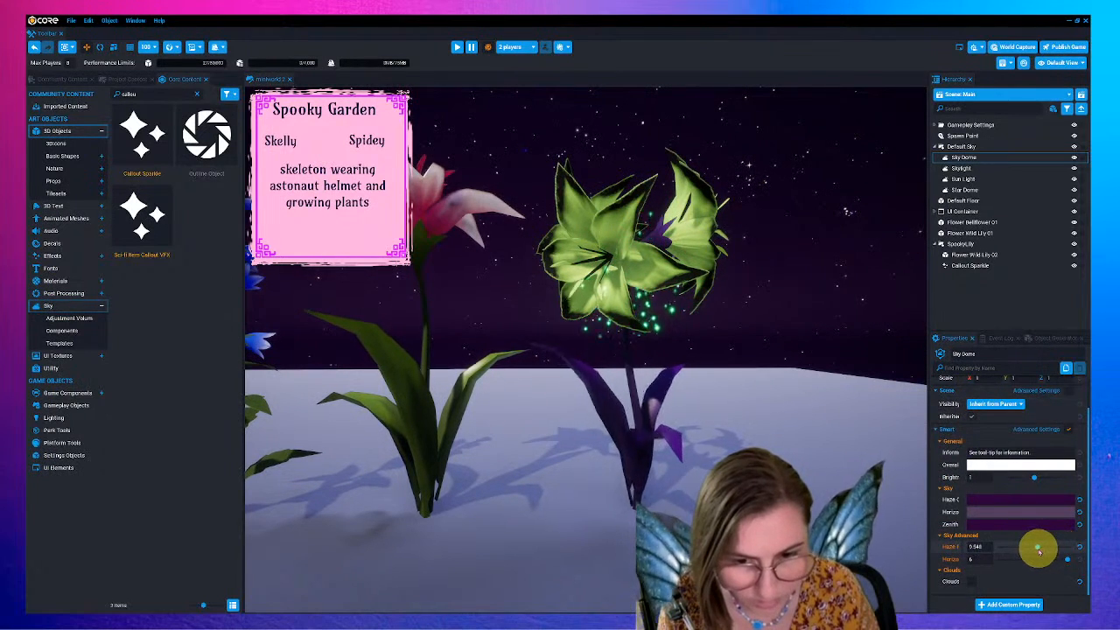
left_click_drag(1038, 551, 1022, 552)
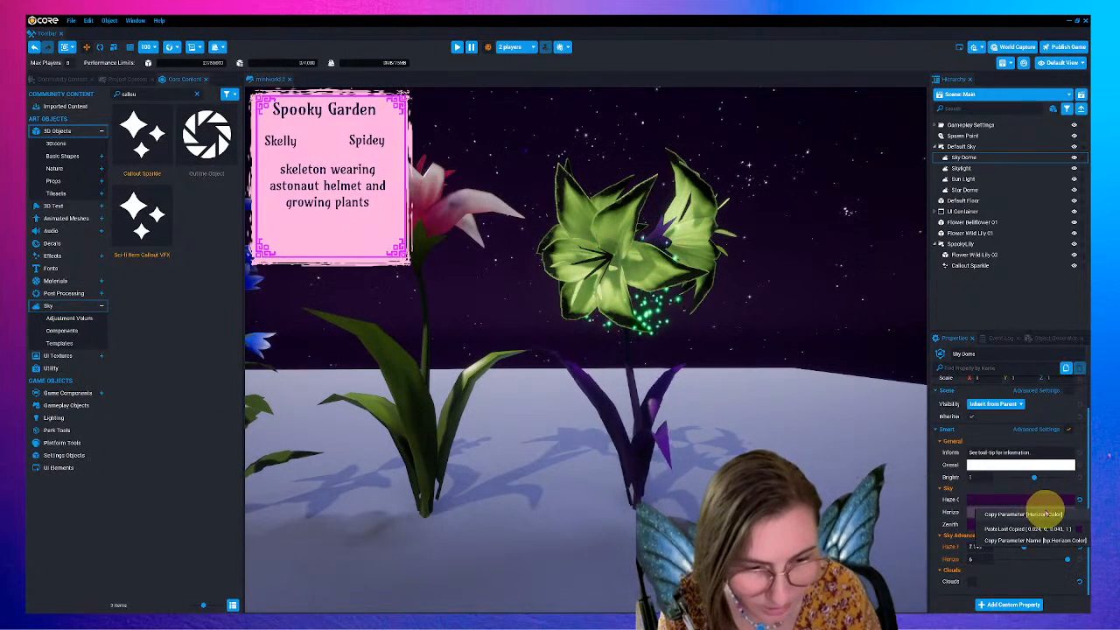
- Paste the muted purple horizon color into the Sky Dome's zenith color
right_click(1041, 523)
left_click(1051, 542)
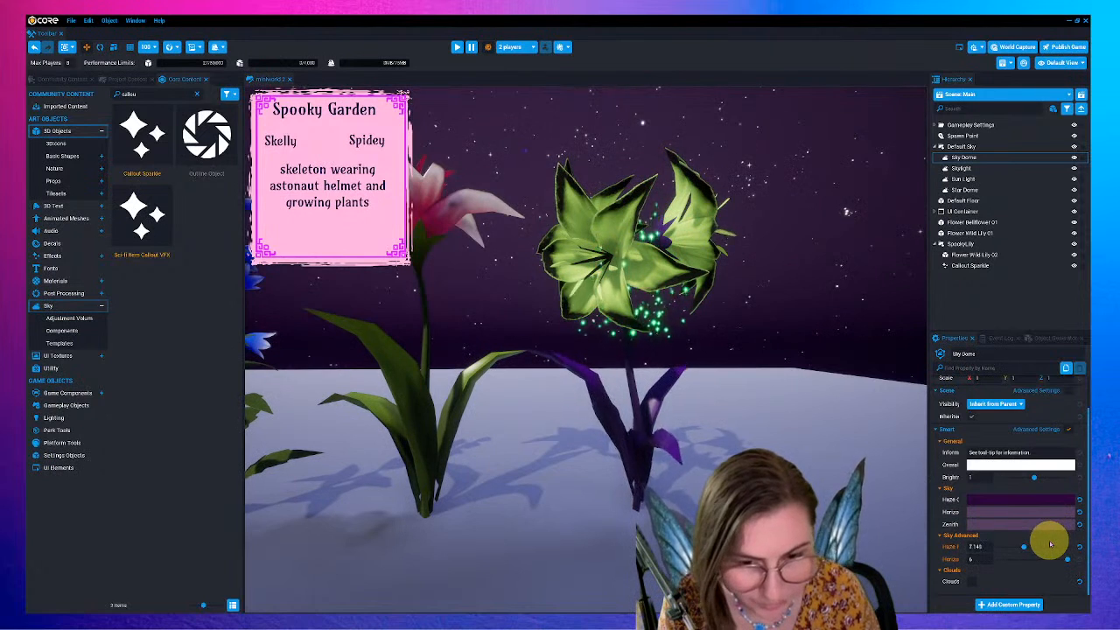
mouse_move(830, 470)
right_mouse_down()
mouse_move(817, 405)
mouse_move(836, 466)
right_mouse_up()
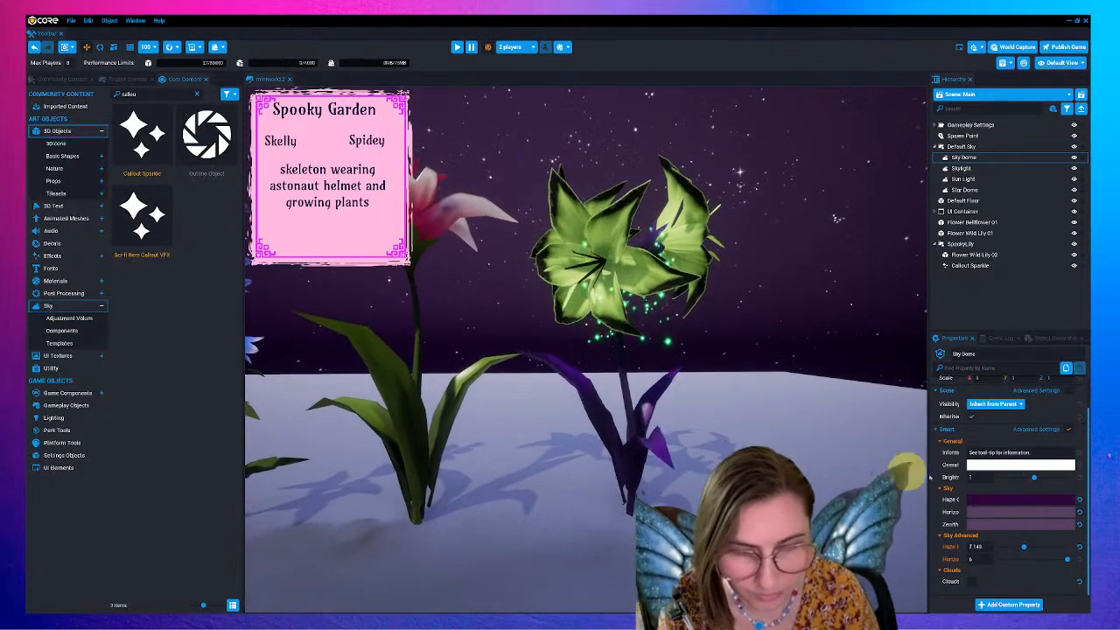
- Copy the Sky Dome's dark purple haze color and paste it into the zenith color
right_click(1025, 498)
left_click(1041, 516)
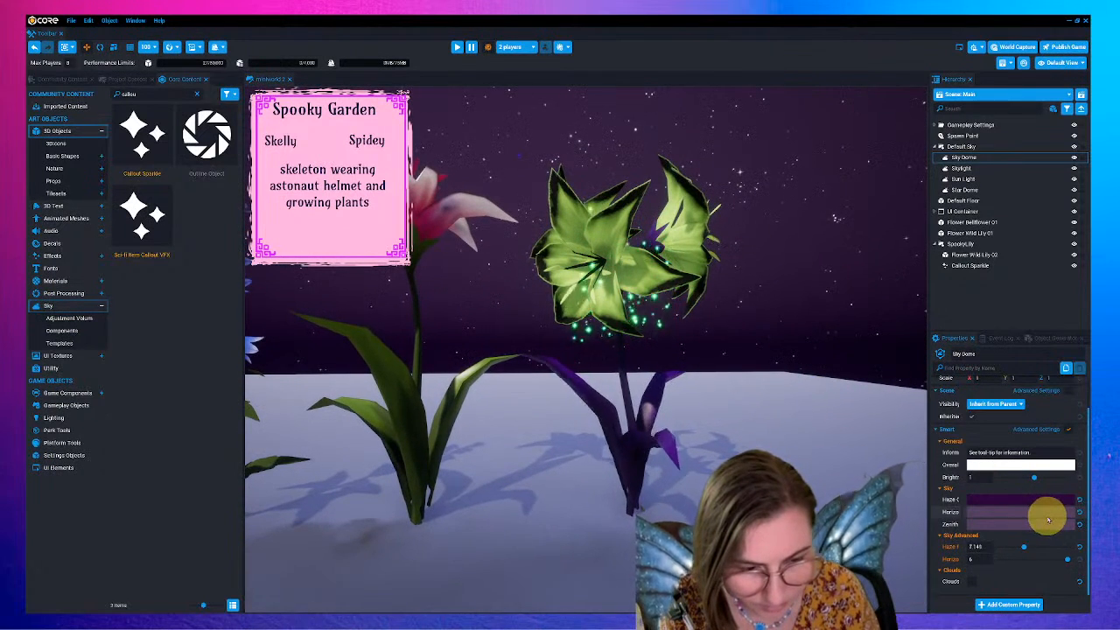
right_click(1031, 504)
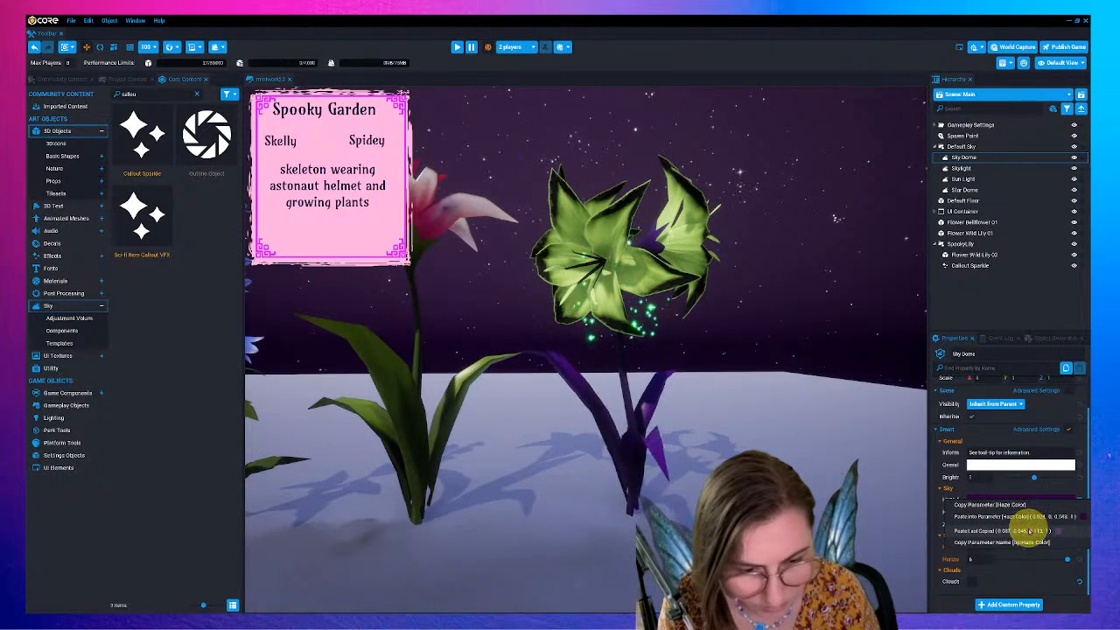
left_click(1019, 505)
right_click(1026, 524)
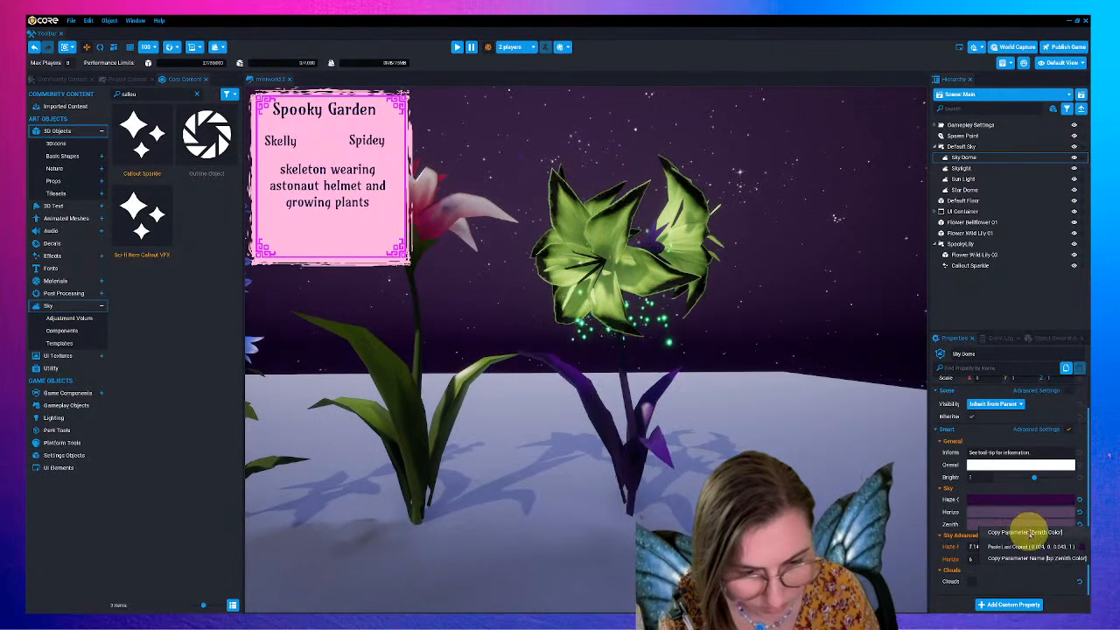
left_click(1029, 547)
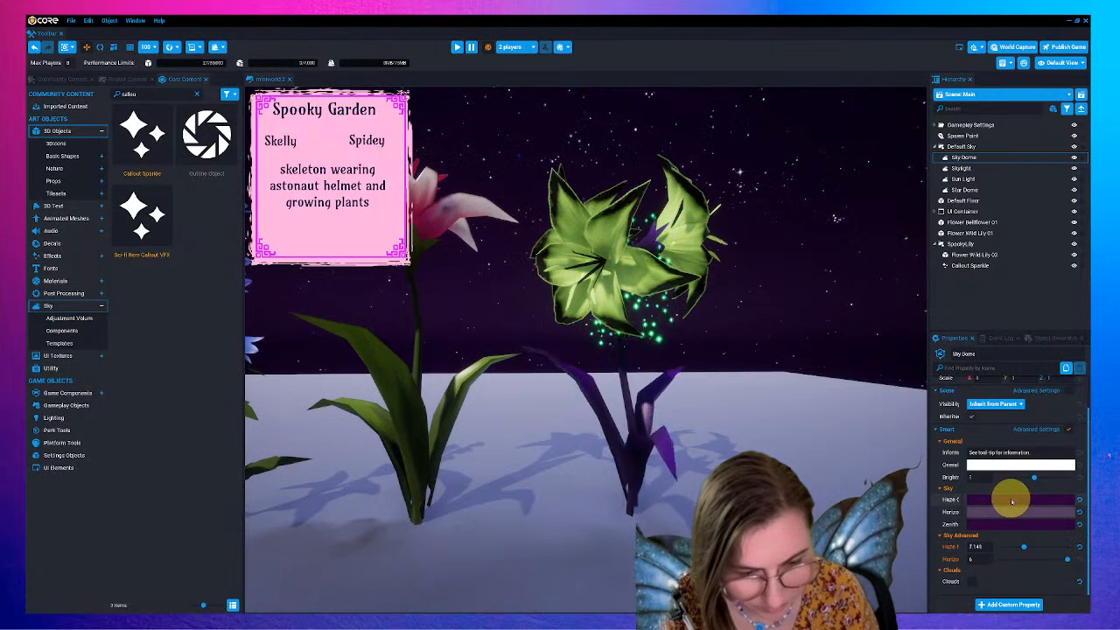
left_click(1010, 514)
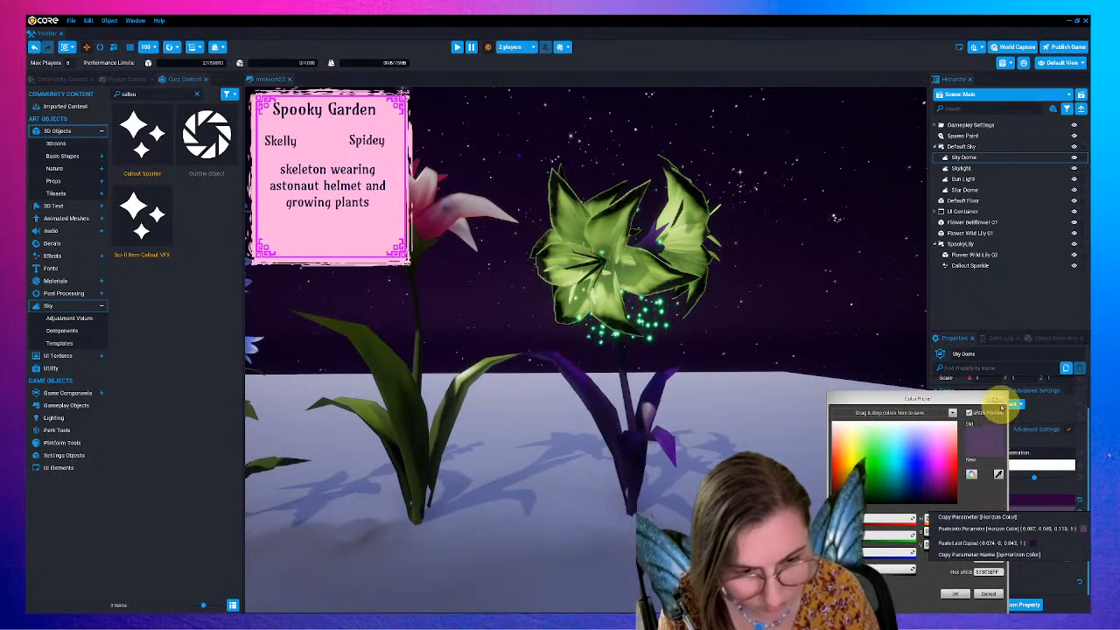
left_click(998, 400)
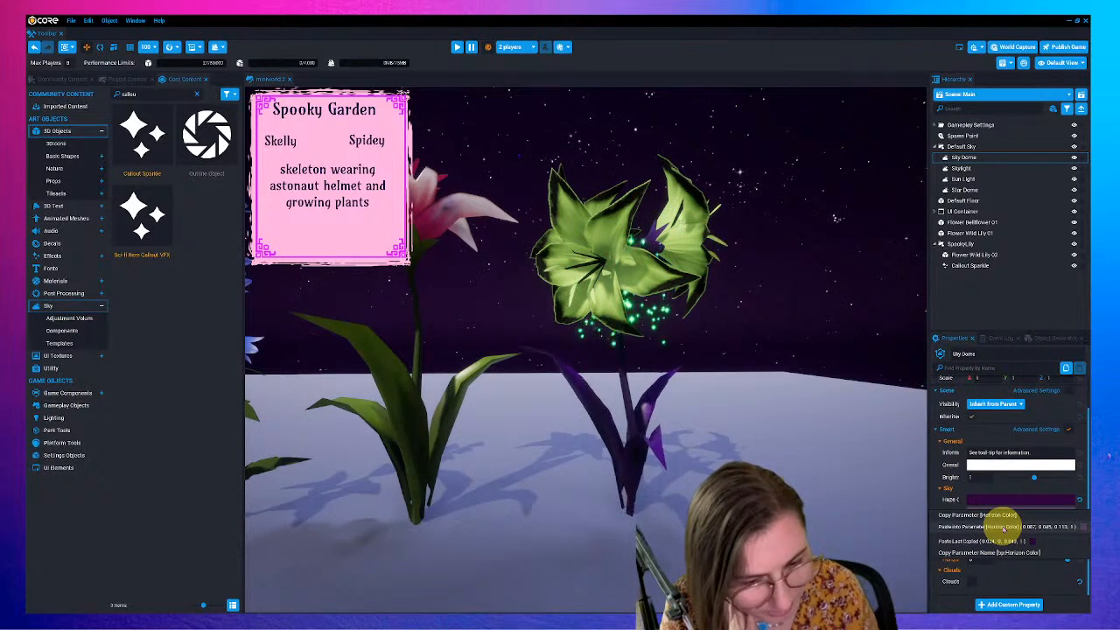
right_click(991, 502)
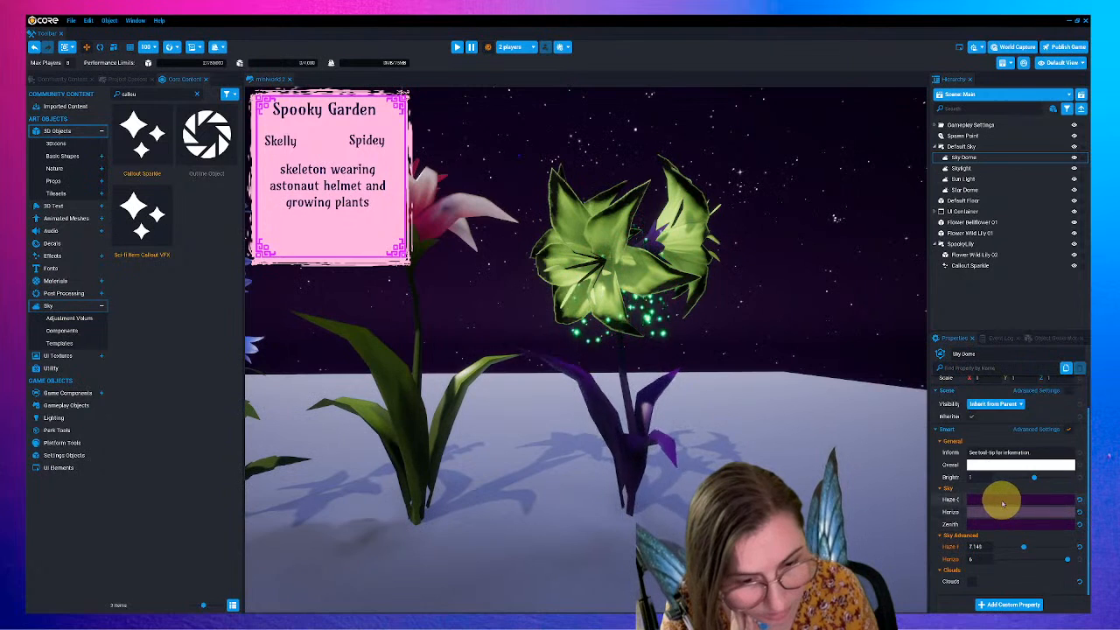
right_click(1003, 502)
left_click(1004, 518)
right_click(1003, 514)
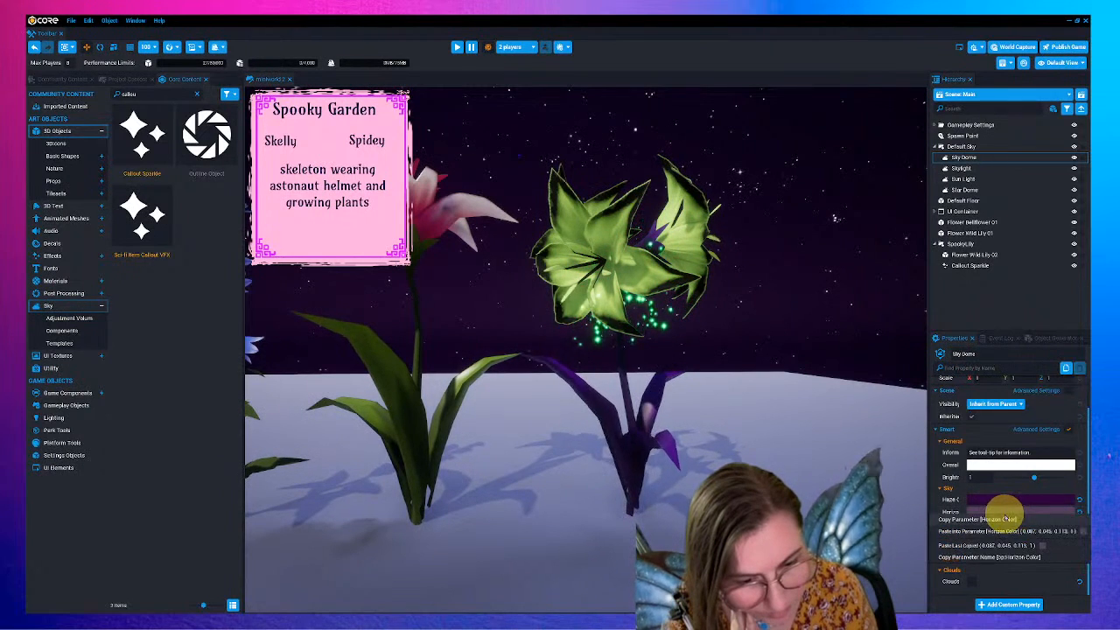
left_click(1004, 519)
right_click(1008, 500)
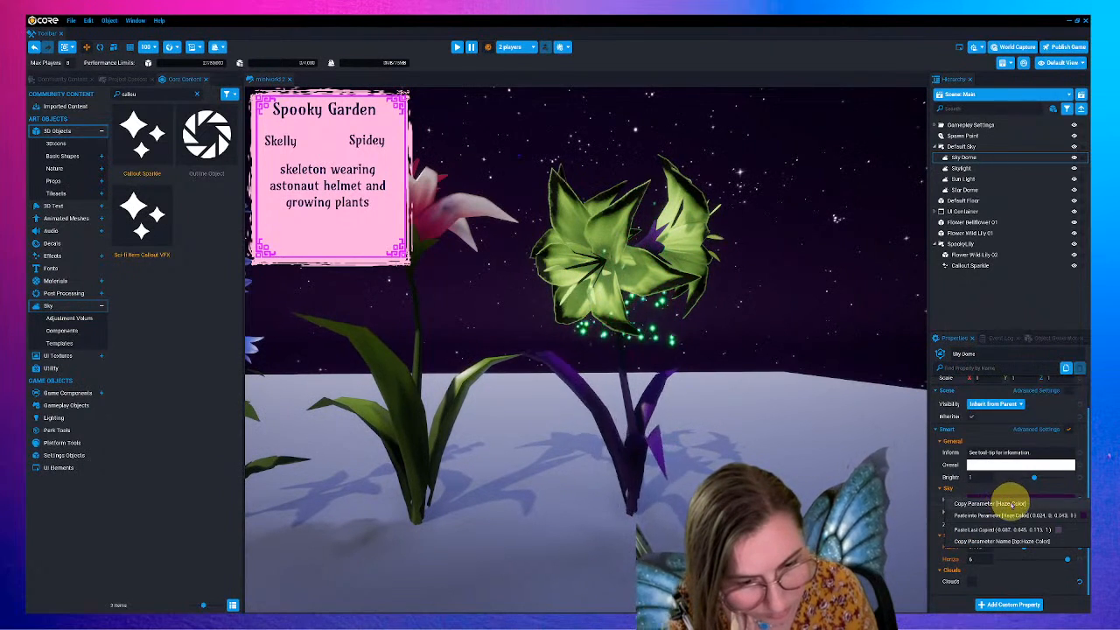
left_click(1010, 514)
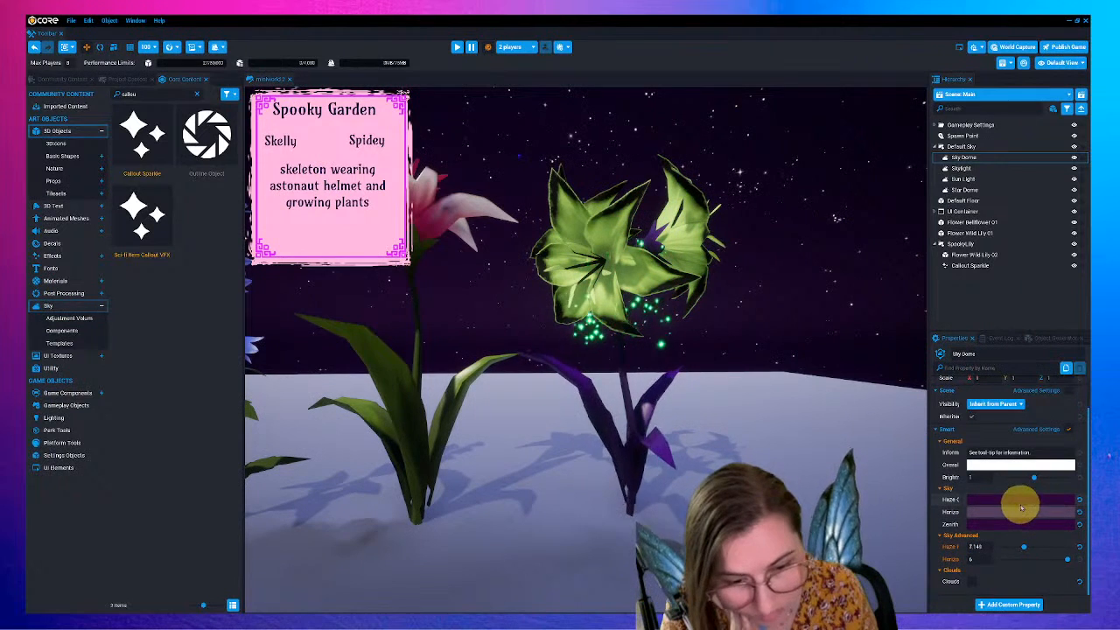
left_click(1006, 514)
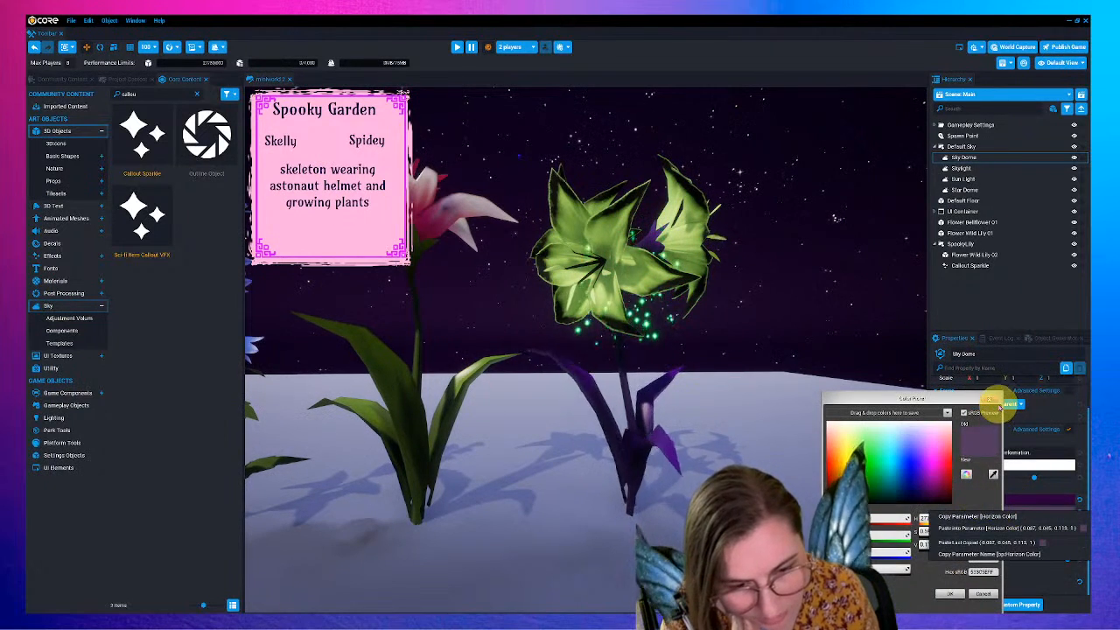
left_click(994, 398)
- Change the Sky Dome's haze color to a brighter, slightly desaturated pinkish purple
left_click(1000, 498)
left_click(919, 488)
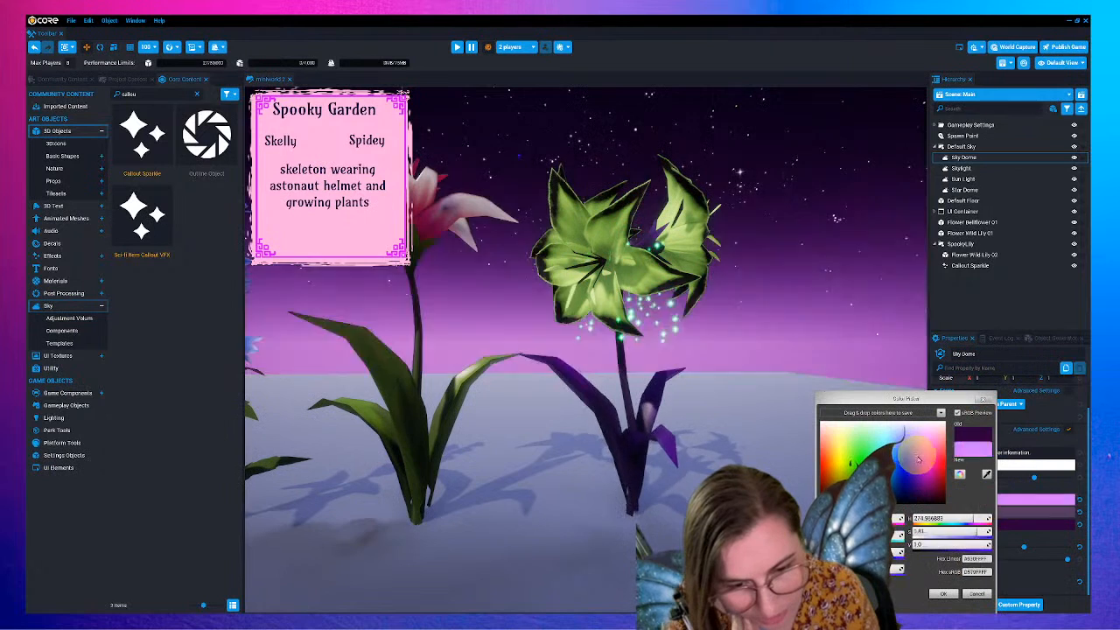
left_click_drag(919, 490, 924, 476)
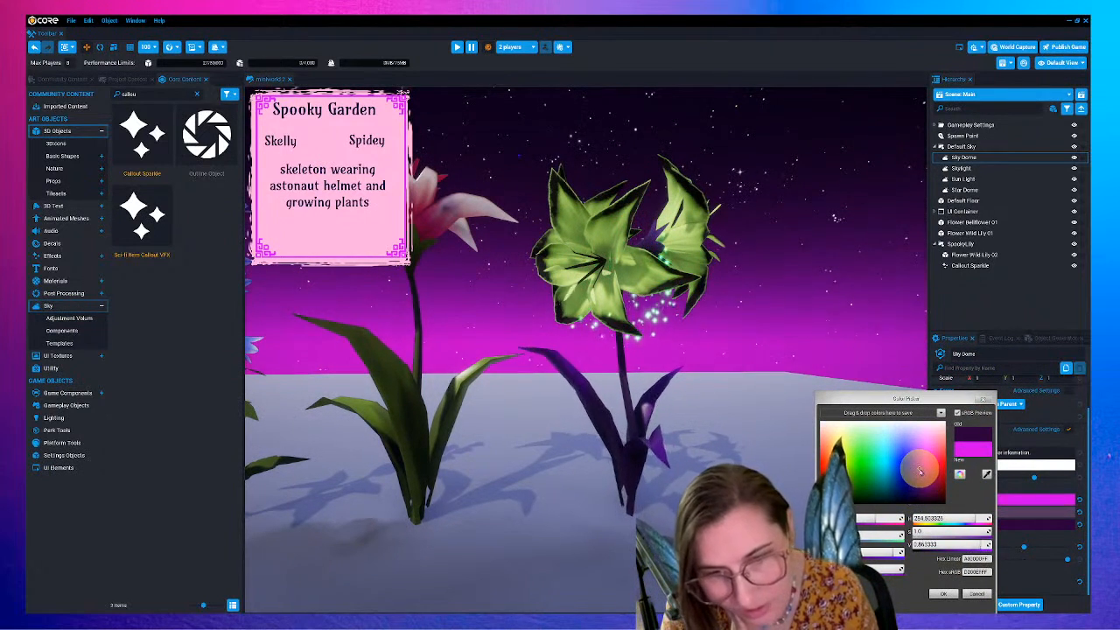
scroll(640, 393, "down", 3)
right_click_drag(640, 393, 591, 358)
scroll(592, 358, "up", 3)
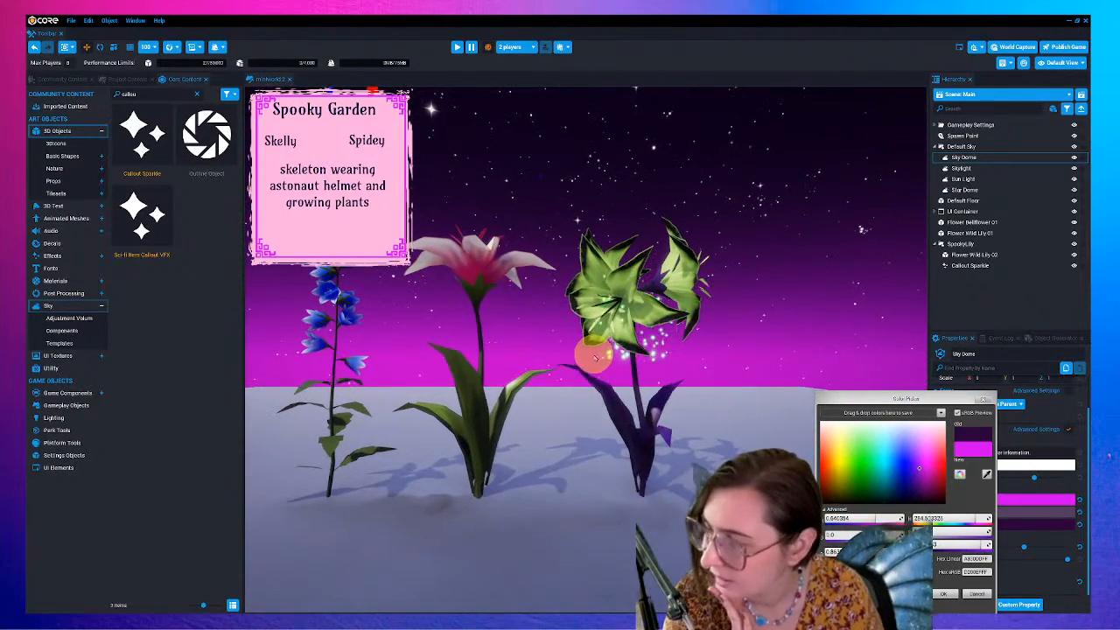
mouse_move(960, 549)
left_mouse_down()
mouse_move(929, 546)
mouse_move(969, 526)
left_mouse_up()
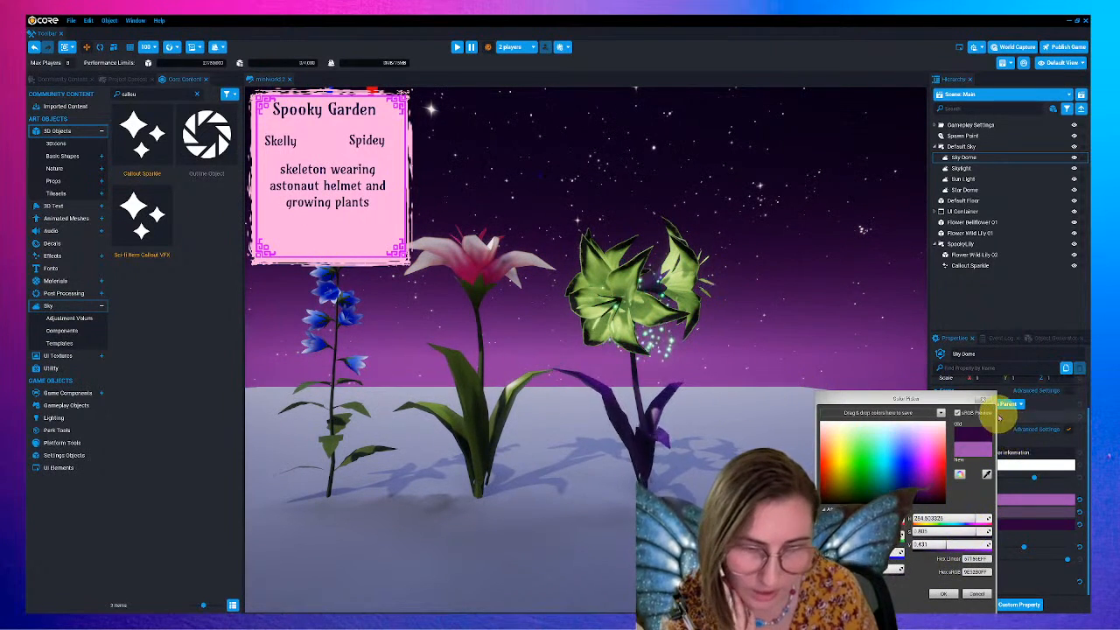
left_click(984, 400)
- Set the Sky Dome's zenith color to black
left_click(1024, 527)
left_click_drag(930, 444, 1014, 534)
left_click(967, 593)
right_click_drag(777, 427, 808, 442)
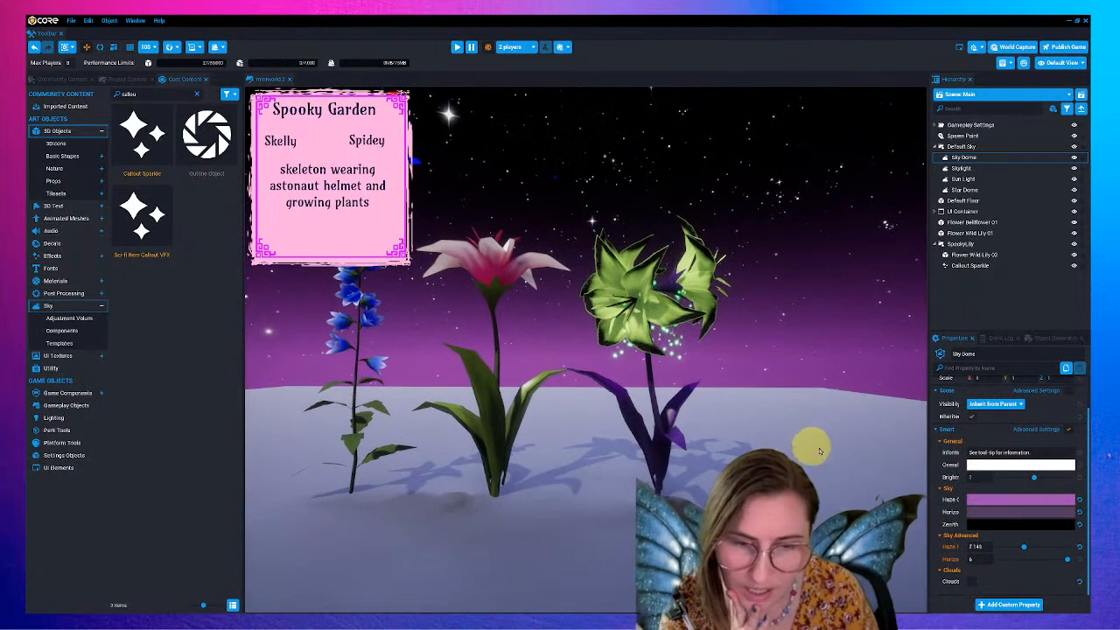
- Set the Star Dome's star visibility to about 0.55 and star brightness to about 1.75, and check the sky around the flowers
left_click(981, 189)
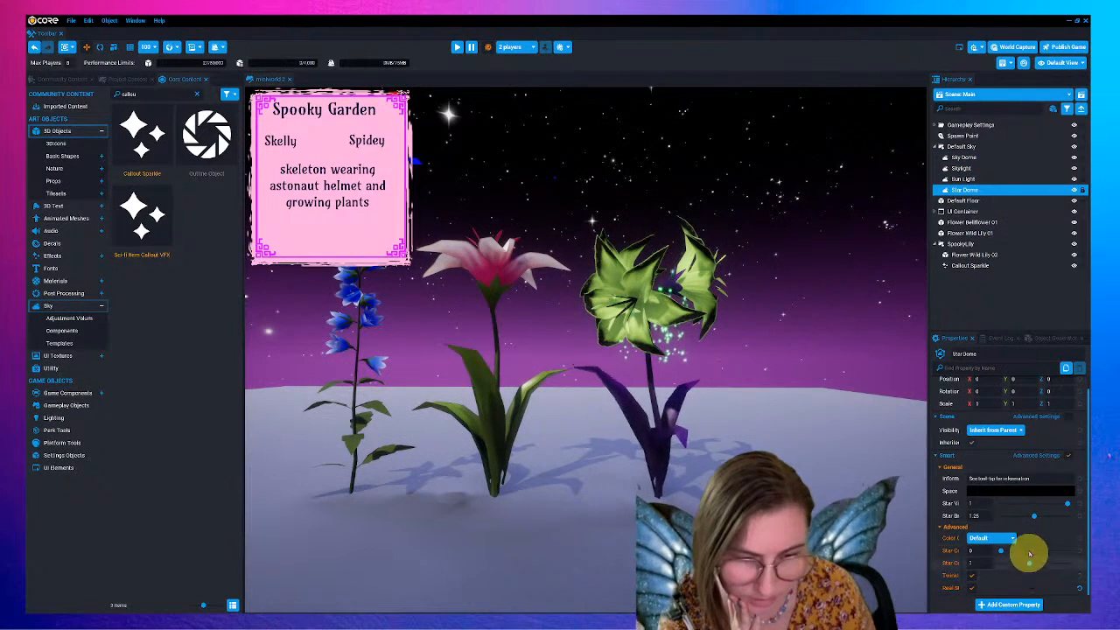
mouse_move(1033, 516)
left_mouse_down()
mouse_move(1048, 516)
mouse_move(1025, 506)
mouse_move(1073, 503)
mouse_move(963, 506)
mouse_move(1084, 503)
mouse_move(1025, 504)
left_mouse_up()
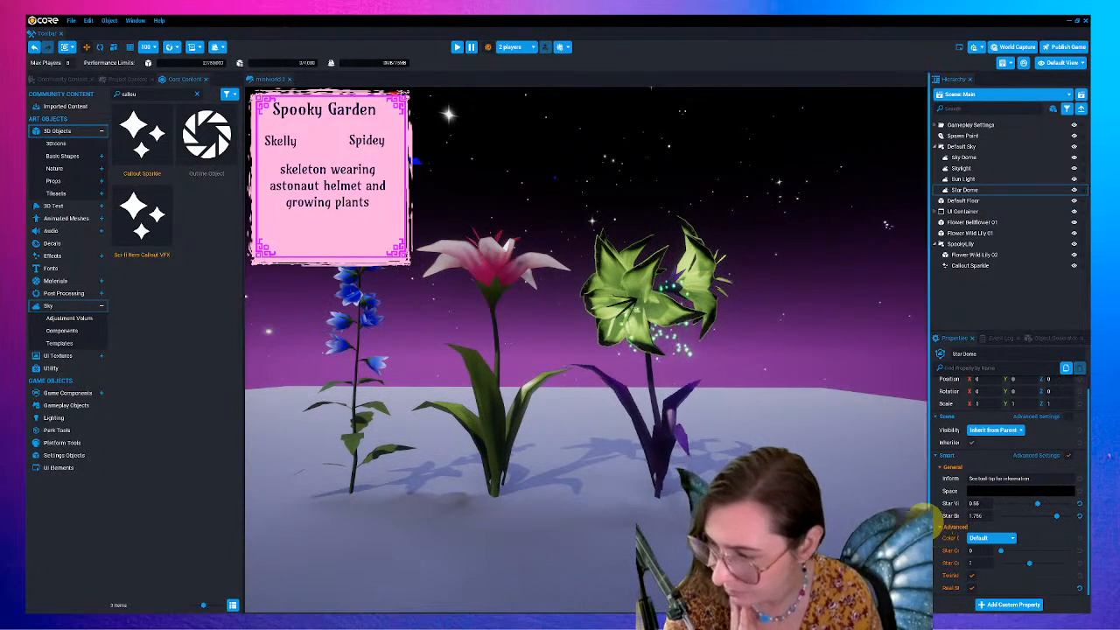
right_click_drag(792, 464, 700, 437)
scroll(805, 372, "down", 3)
right_click_drag(805, 375, 824, 436)
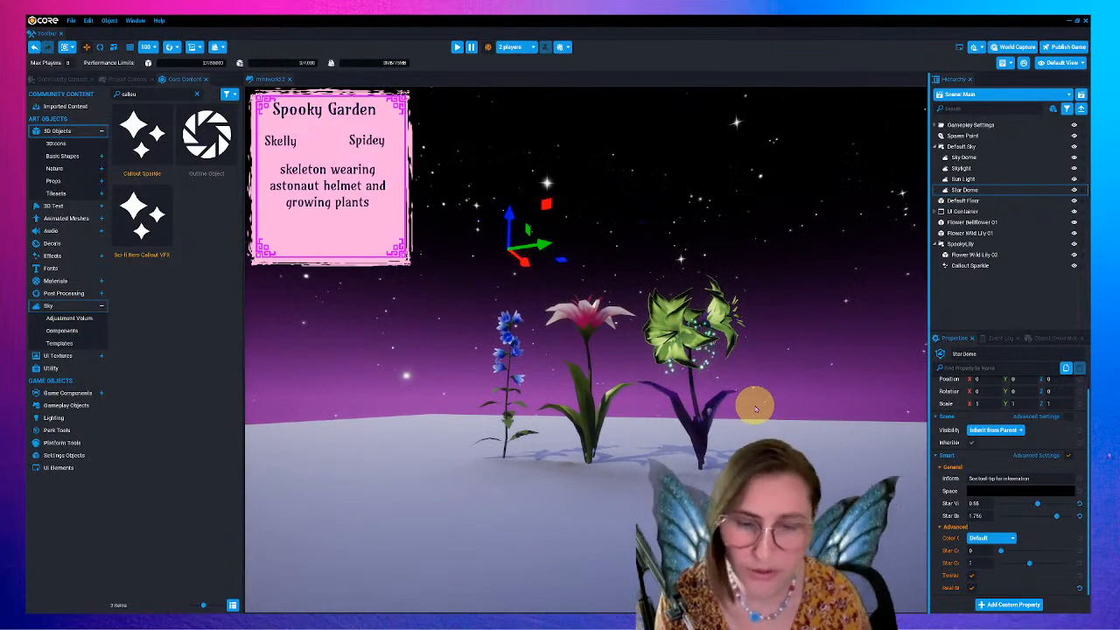
scroll(721, 411, "up", 6)
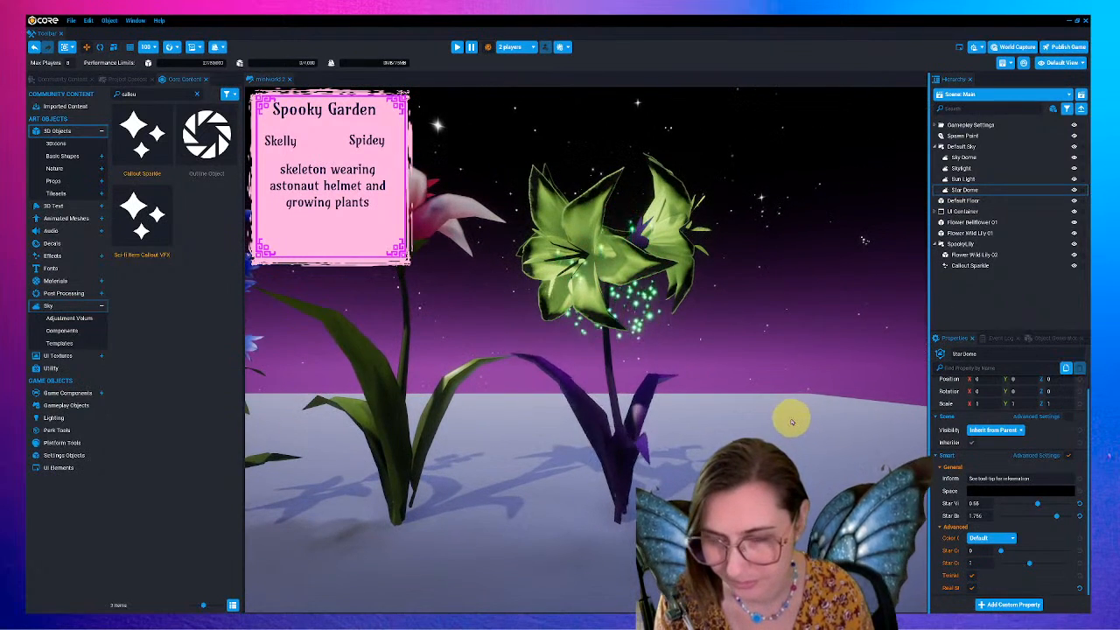
scroll(682, 396, "down", 5)
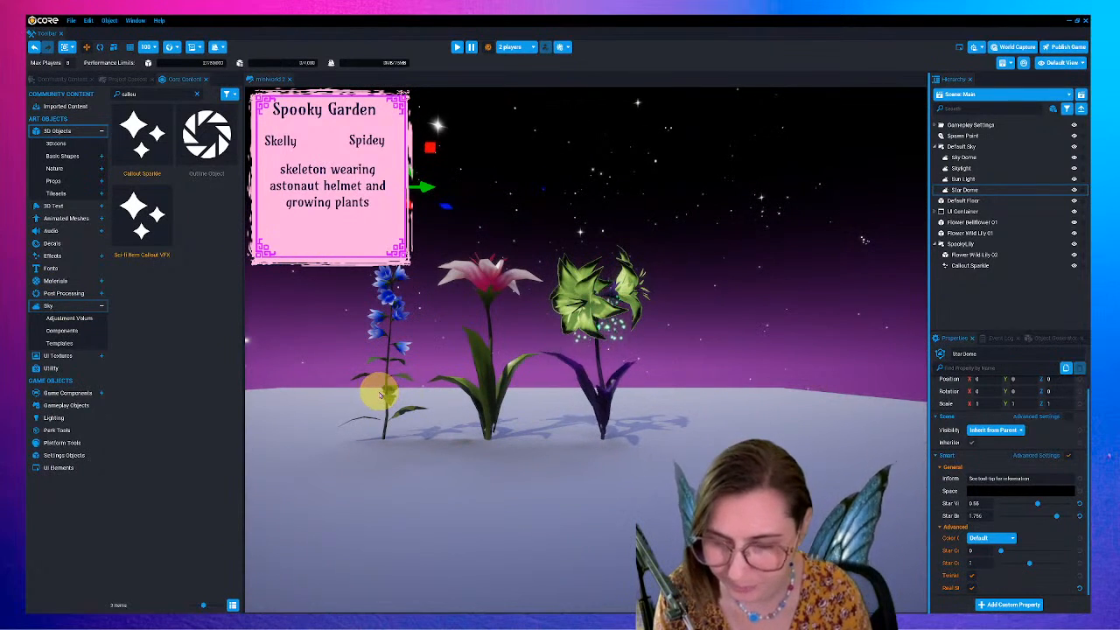
- Apply the Artificial Grass 01 material to the Default Floor
left_click(712, 439)
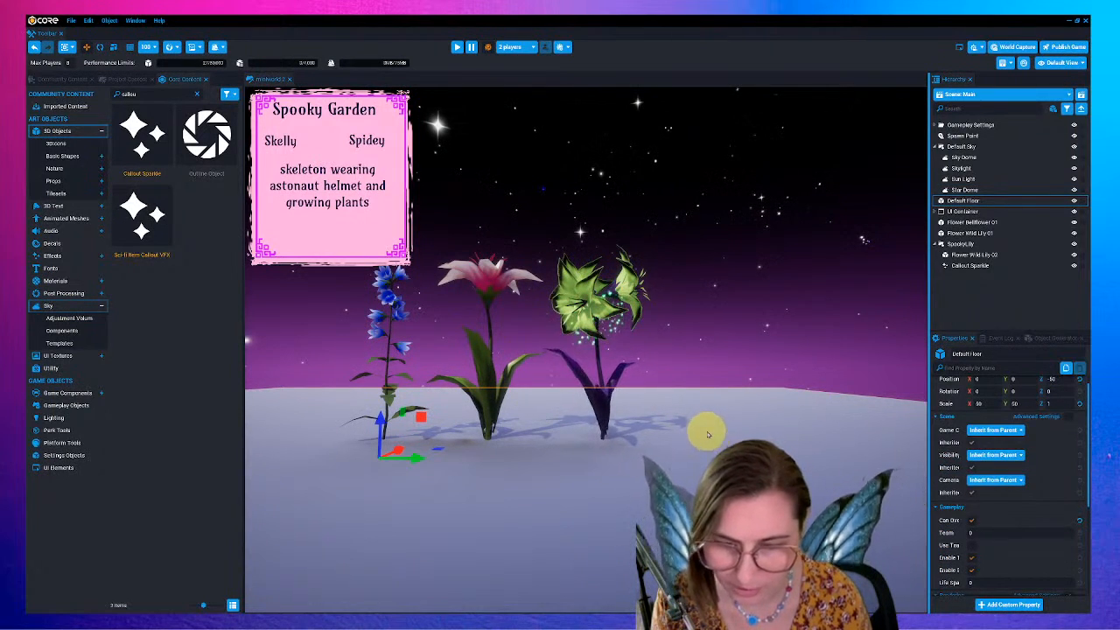
scroll(1050, 494, "down", 5)
left_click(980, 569)
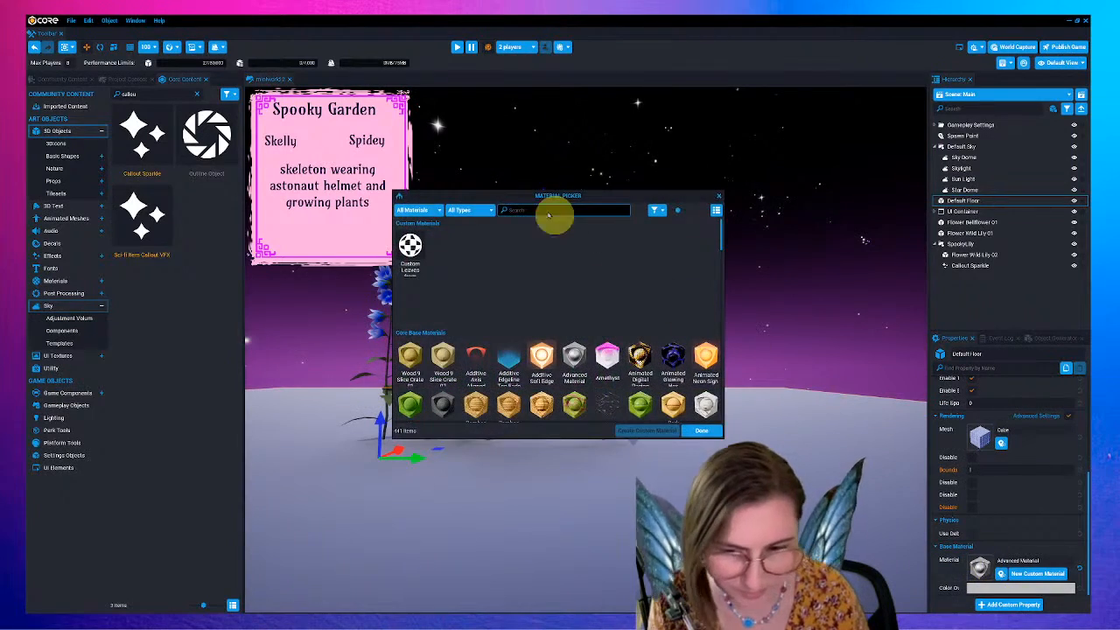
left_click_drag(531, 194, 893, 197)
left_click(770, 407)
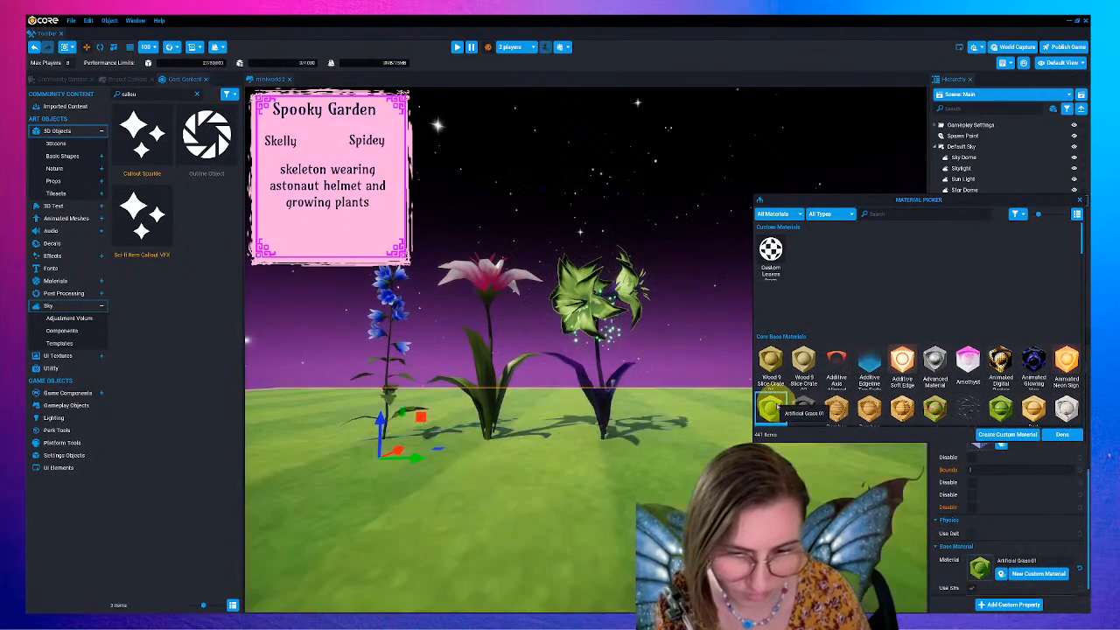
- Browse the material library and try the Grass and Soil material on the Default Floor
scroll(962, 394, "down", 4)
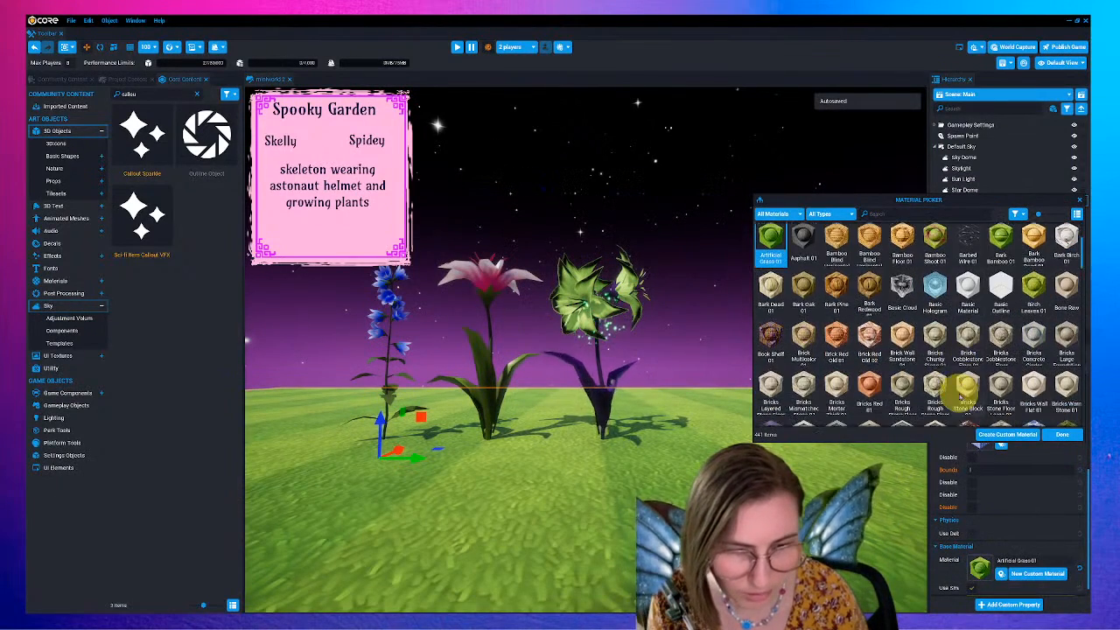
left_click(875, 214)
scroll(1035, 342, "down", 3)
scroll(1032, 349, "down", 3)
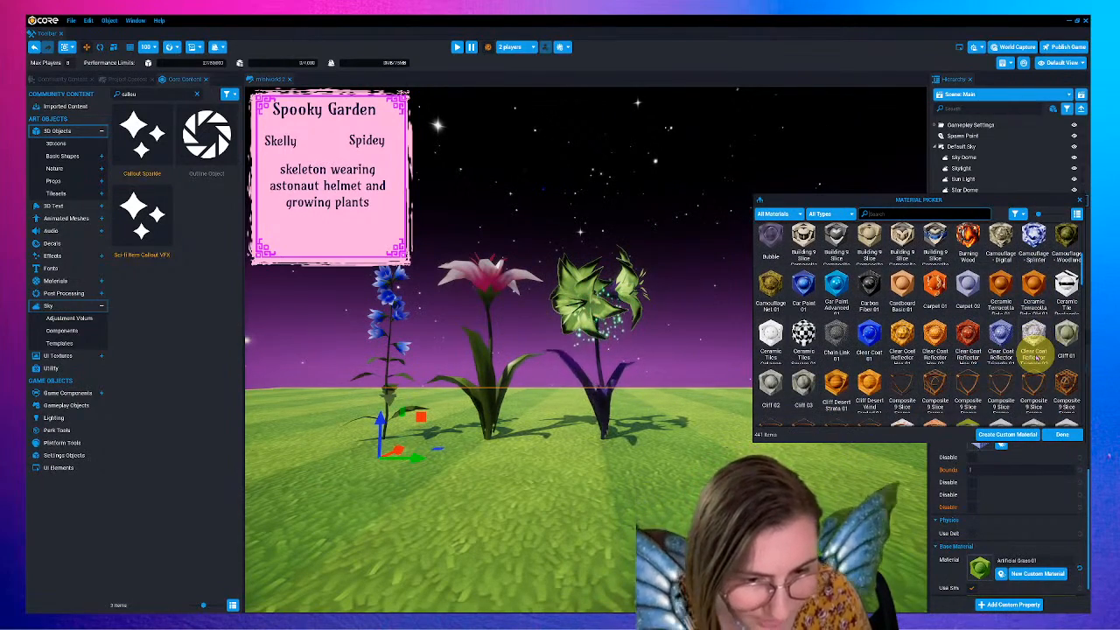
scroll(1035, 354, "down", 6)
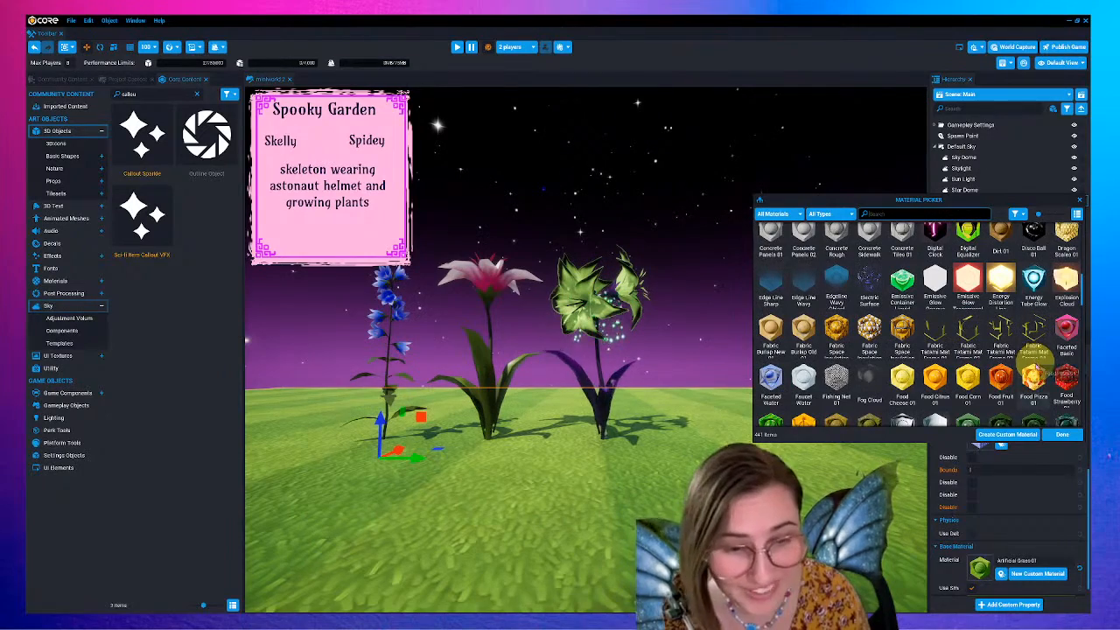
scroll(1038, 371, "down", 2)
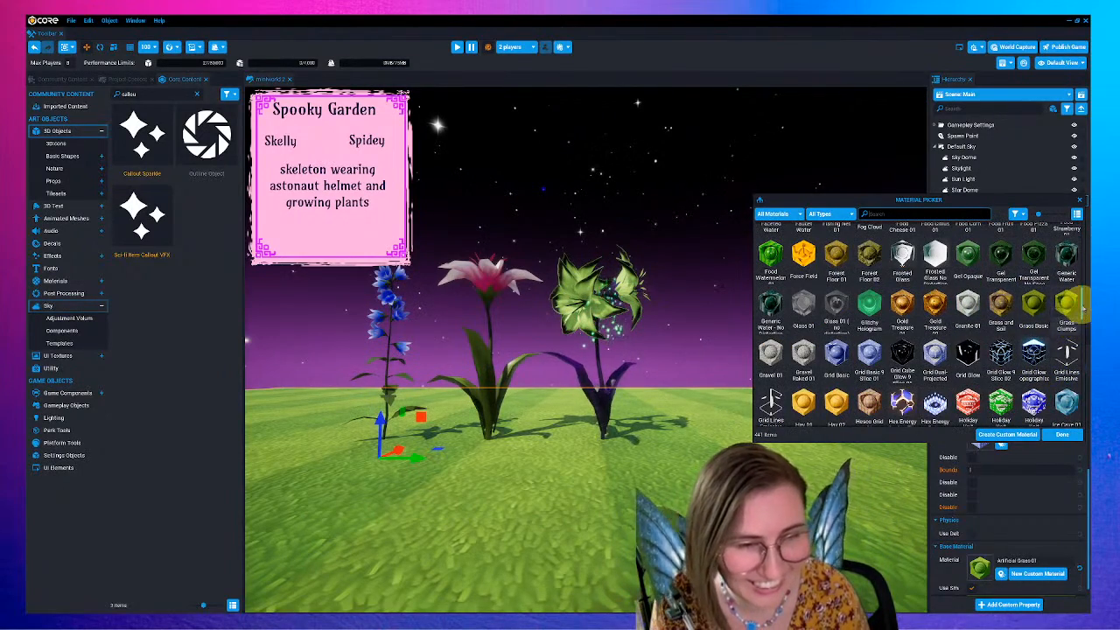
scroll(1081, 306, "down", 2)
left_click(1000, 254)
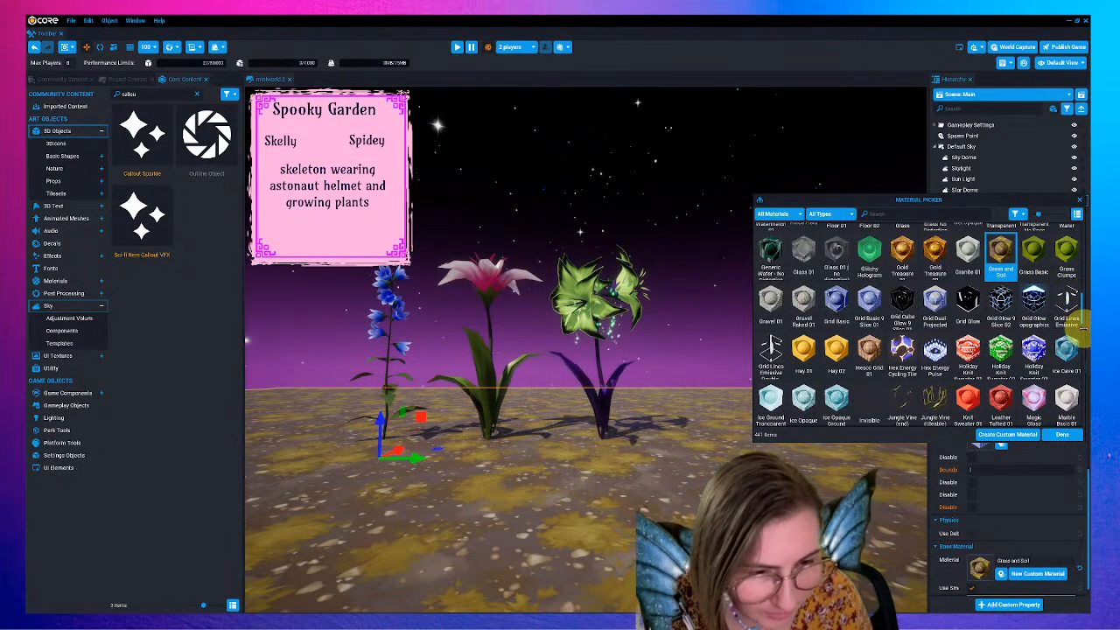
- Search the materials for bone, compare the Skull and Bones options, and apply Skull and Bones 02 to the Default Floor
left_click_drag(1082, 319, 1081, 382)
left_click(896, 215)
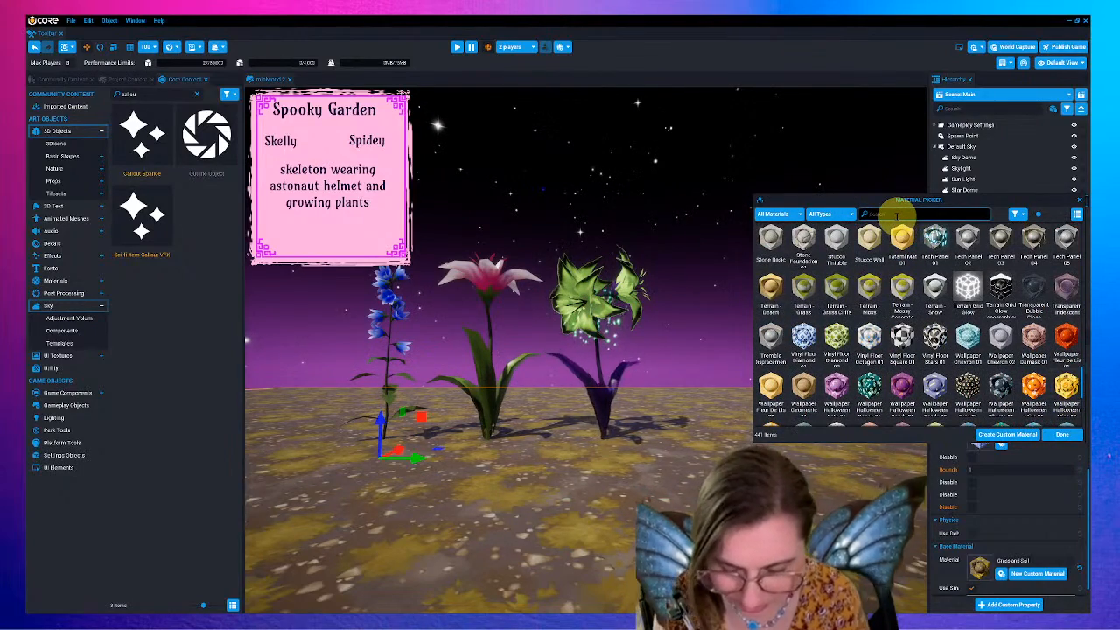
type("bone")
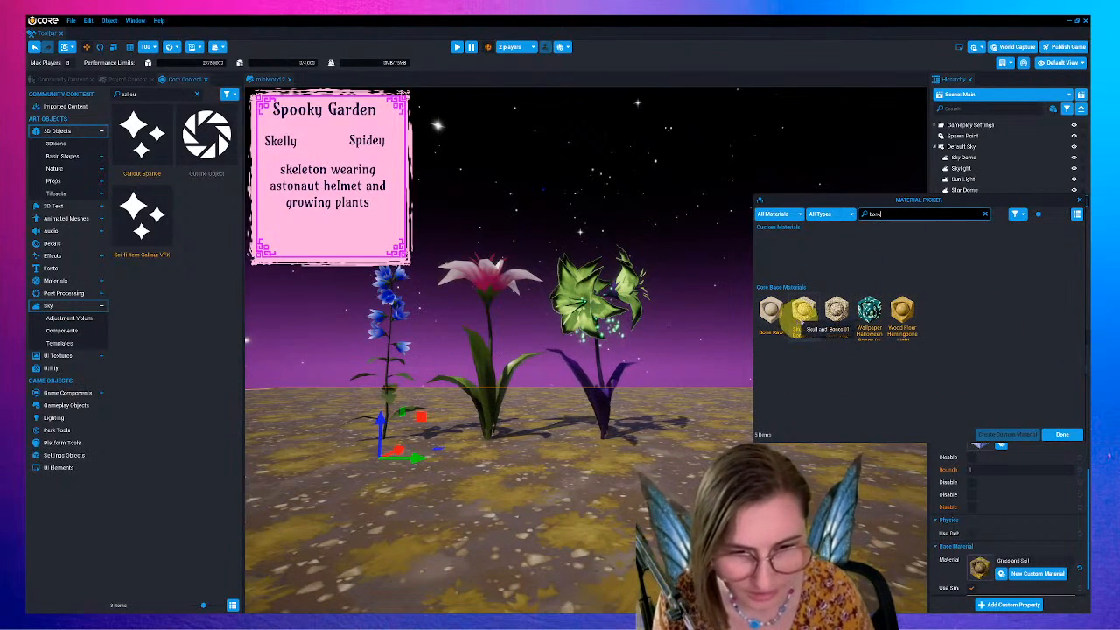
left_click(803, 311)
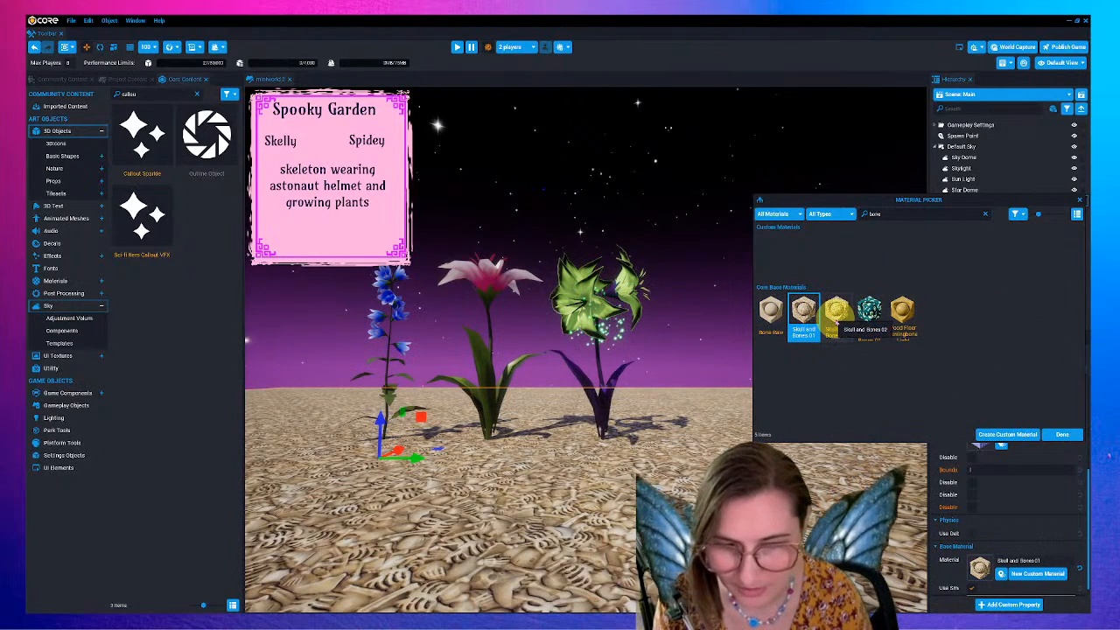
left_click(836, 315)
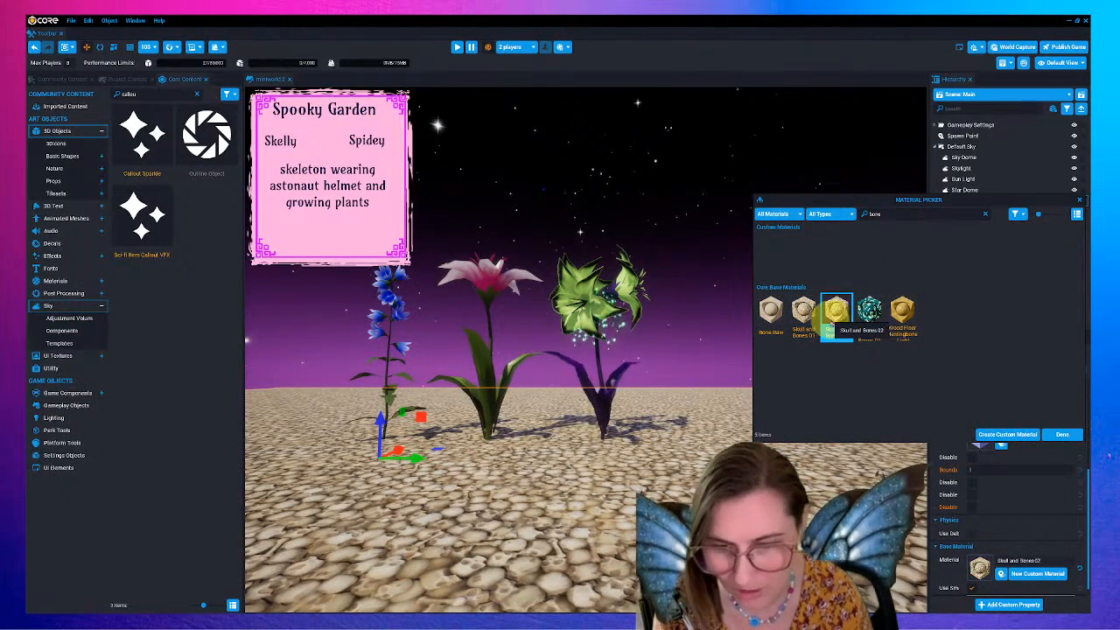
left_click(803, 311)
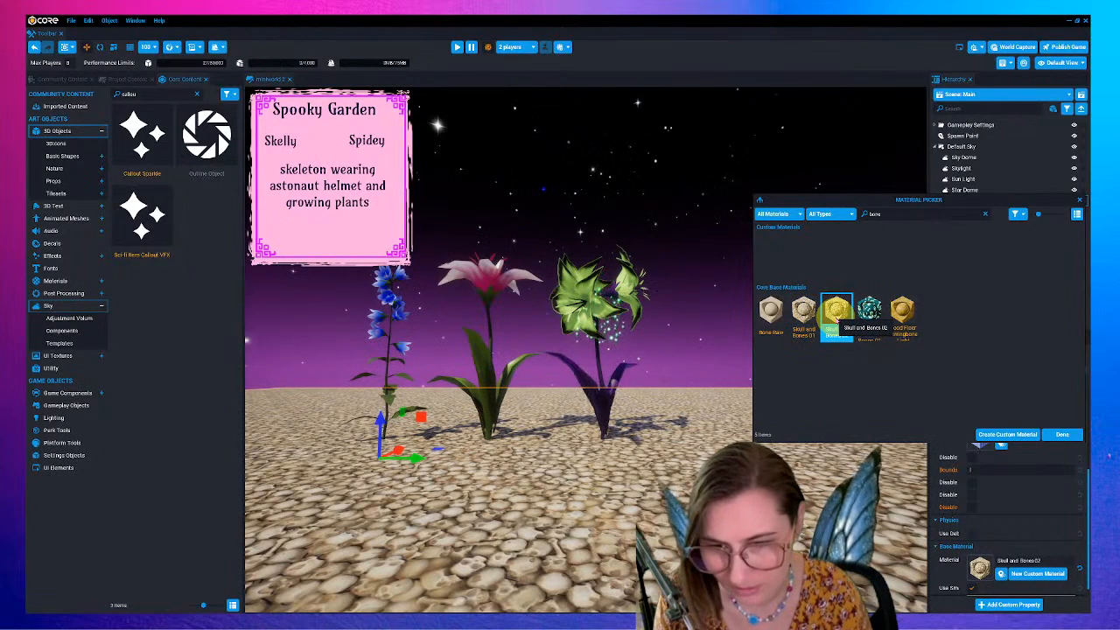
left_click(1079, 199)
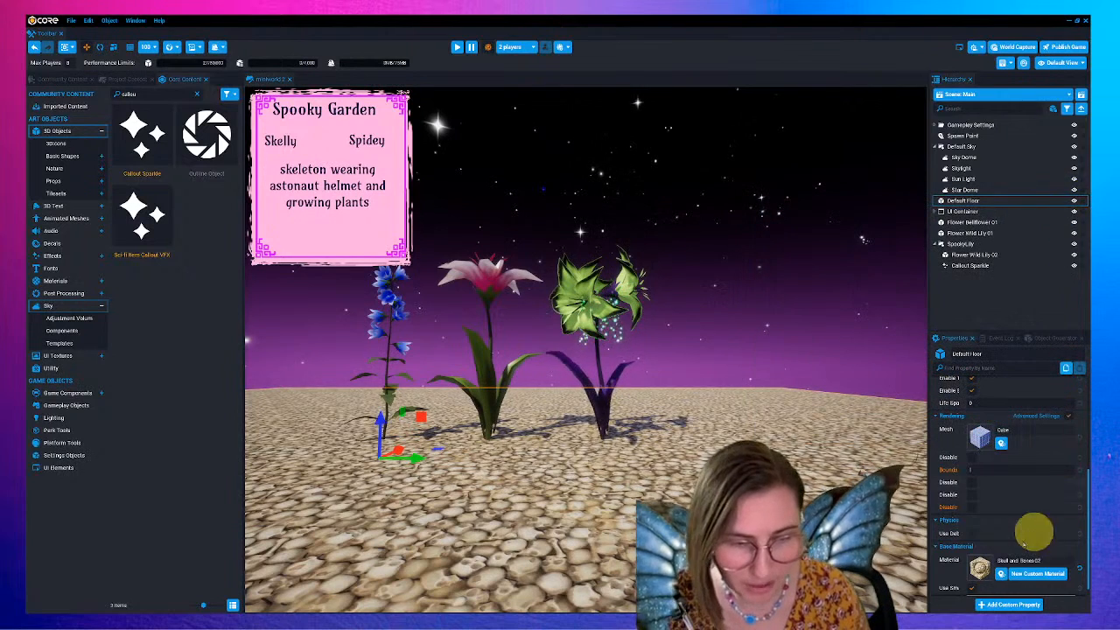
- Turn off the floor's smart material option and set its U tiling to about 2.6 and V tiling to about 2.75
scroll(1027, 567, "down", 1)
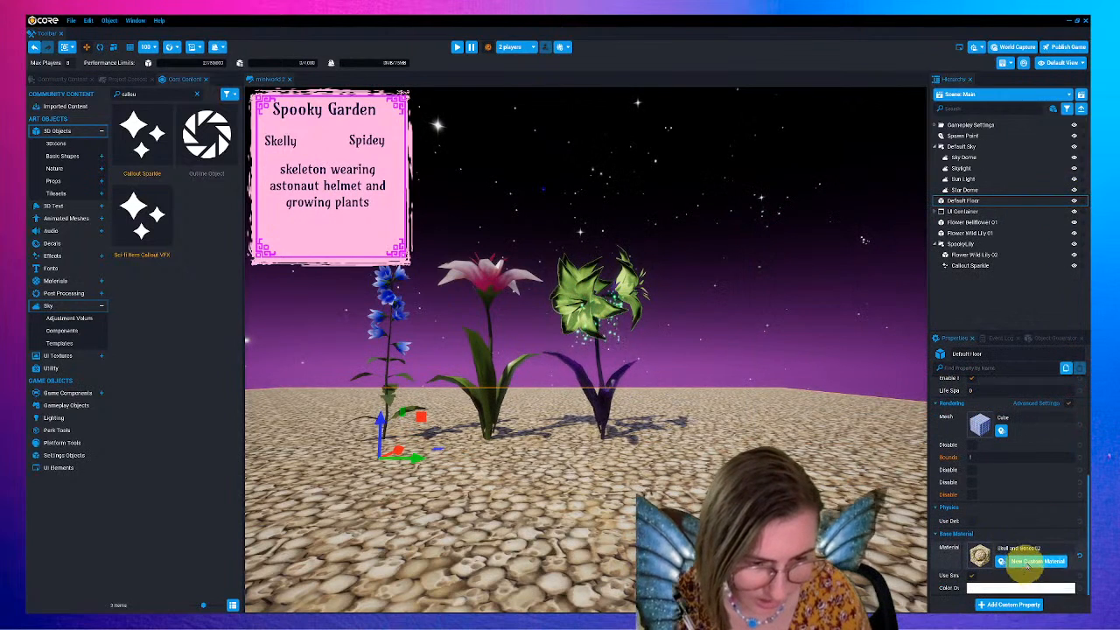
left_click(972, 575)
scroll(999, 577, "down", 1)
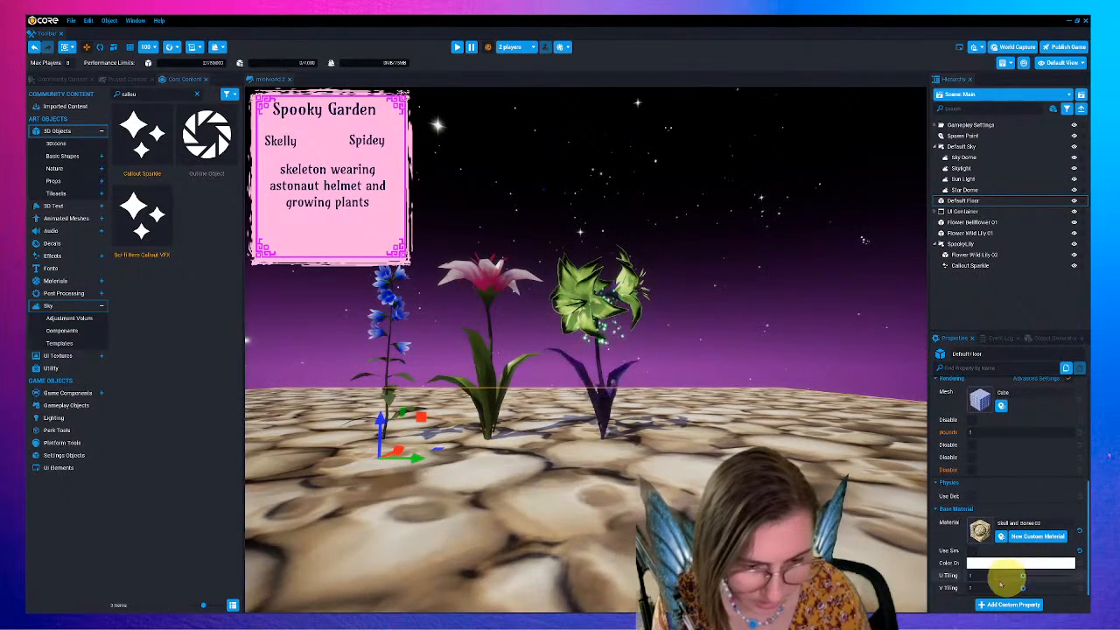
mouse_move(1022, 575)
left_mouse_down()
mouse_move(1052, 576)
mouse_move(1006, 594)
mouse_move(1059, 578)
mouse_move(1024, 578)
mouse_move(1024, 589)
mouse_move(1034, 577)
left_mouse_up()
scroll(650, 477, "down", 7)
scroll(662, 490, "down", 3)
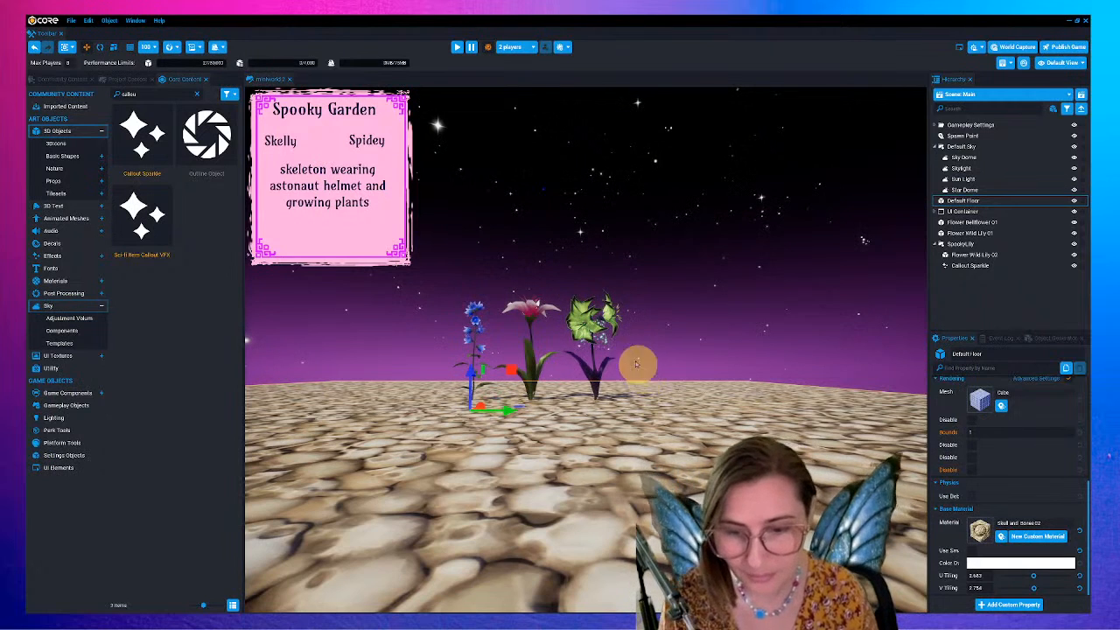
- Apply the custom green and purple leaves material to Flower Wild Lily 01, the middle flower
left_click_drag(600, 378, 532, 363)
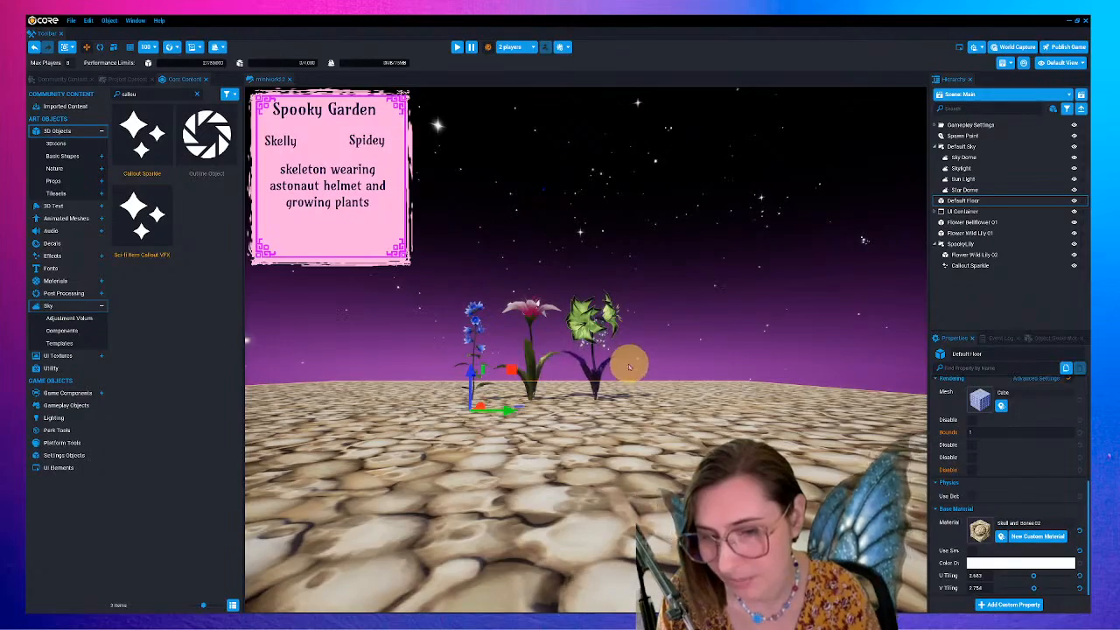
right_click_drag(630, 368, 592, 367)
scroll(593, 369, "up", 5)
scroll(593, 370, "up", 8)
left_click_drag(645, 322, 572, 255)
left_click(768, 300)
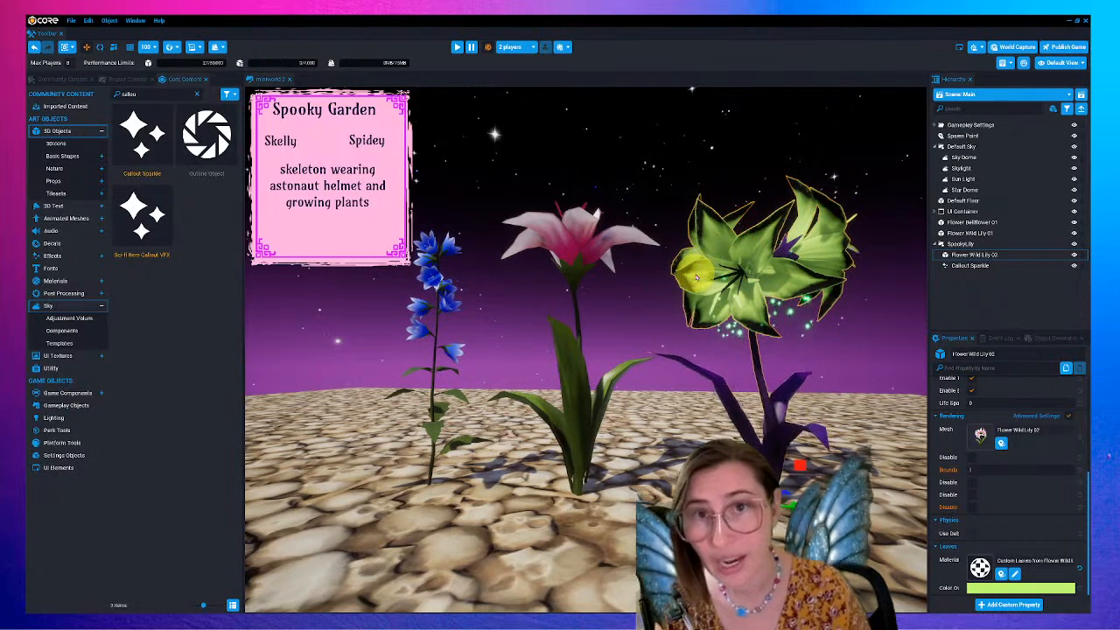
left_click(578, 248)
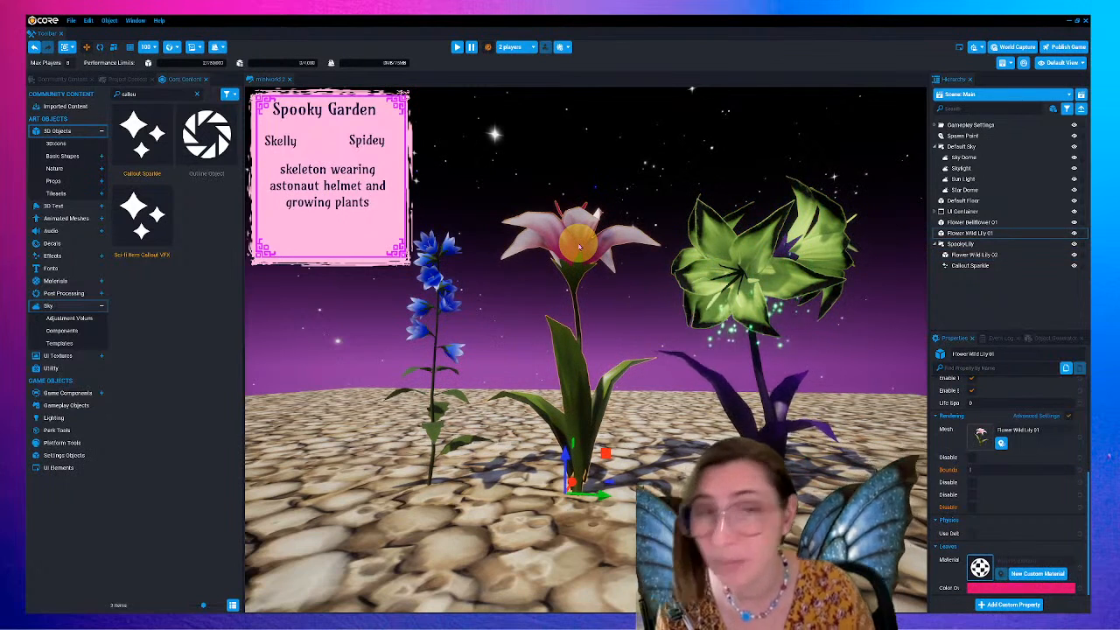
left_click(979, 567)
left_click_drag(512, 198, 866, 199)
left_click(765, 258)
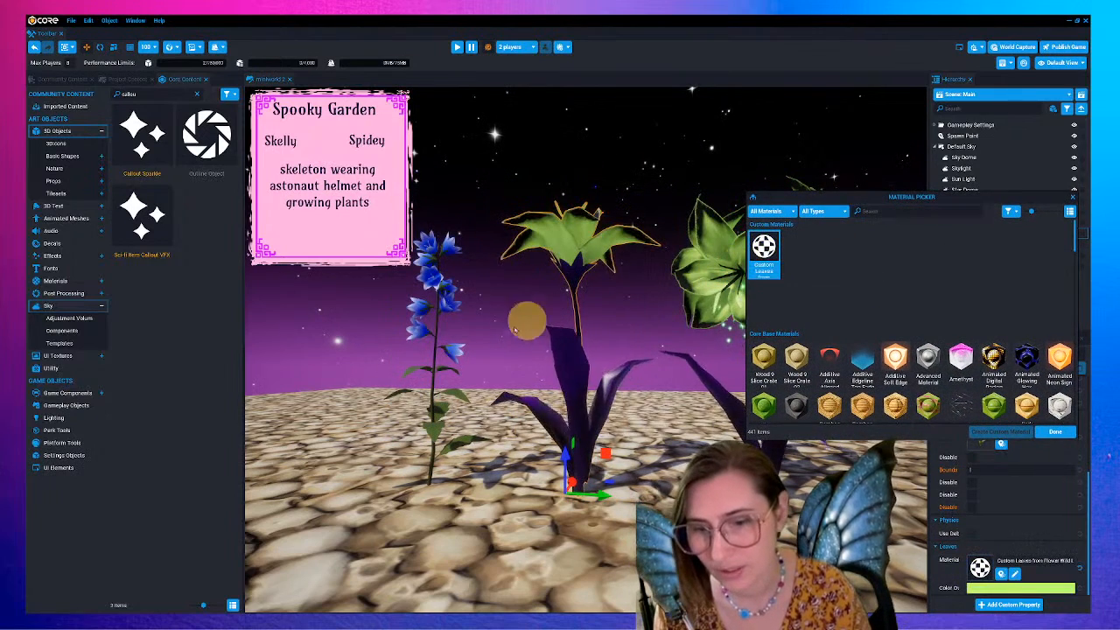
left_click(1073, 196)
- Apply the same custom leaves material to the Flower Bellflower 01
left_click(435, 279)
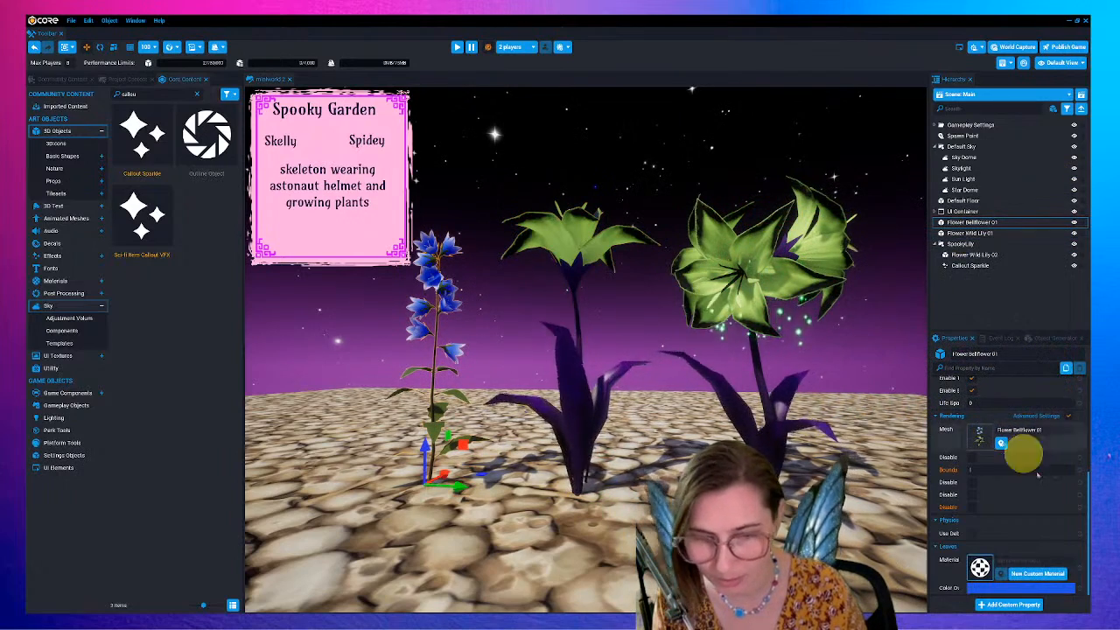
left_click(982, 569)
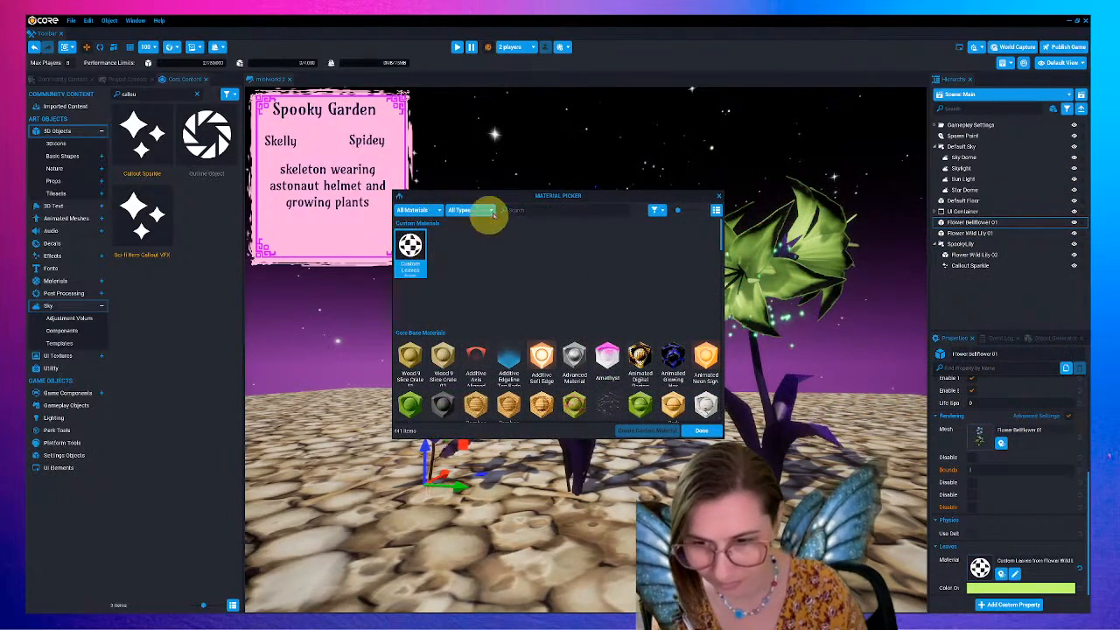
left_click_drag(505, 200, 774, 320)
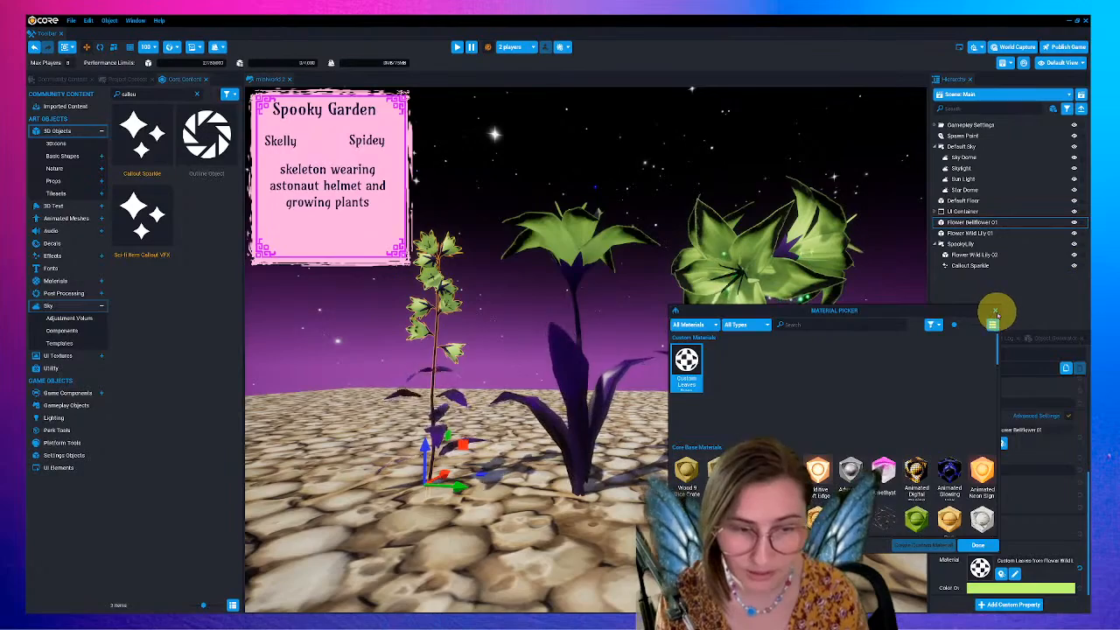
left_click(995, 309)
- Examine the three flowers against the skull floor from closer and farther away
scroll(714, 461, "down", 4)
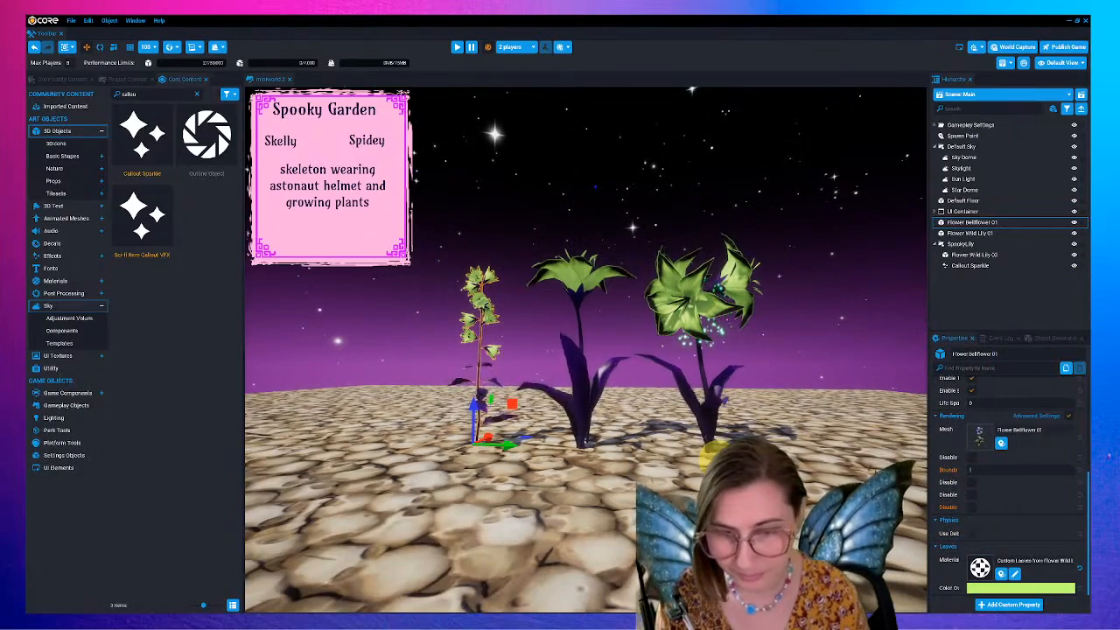
left_click(648, 418)
scroll(705, 425, "down", 3)
mouse_move(705, 425)
right_mouse_down()
mouse_move(715, 391)
mouse_move(714, 410)
right_mouse_up()
scroll(714, 409, "up", 4)
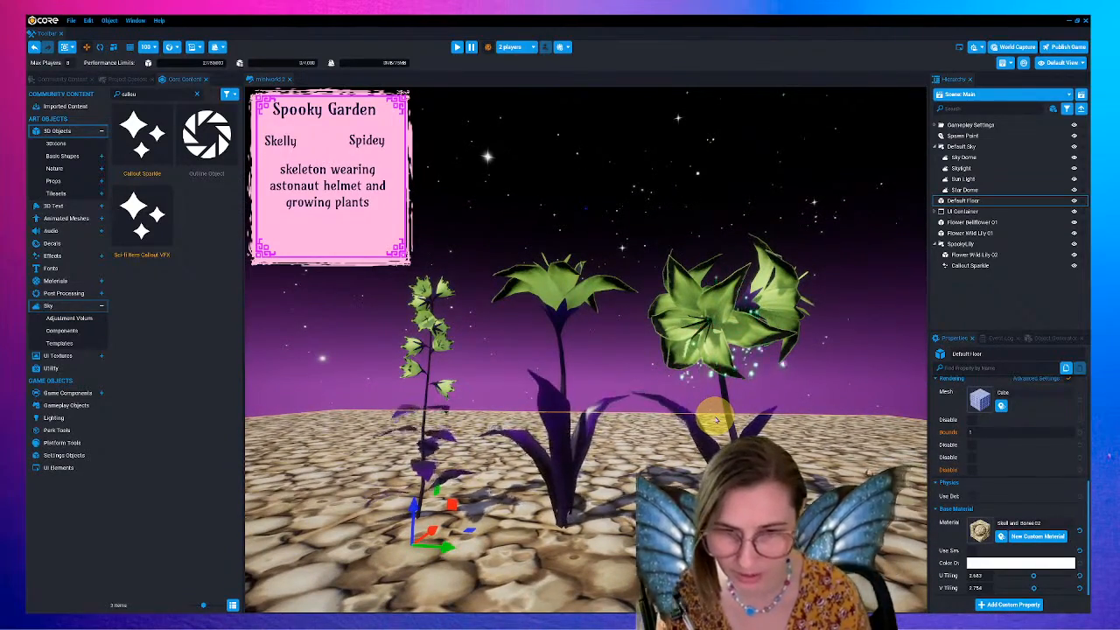
scroll(714, 420, "down", 5)
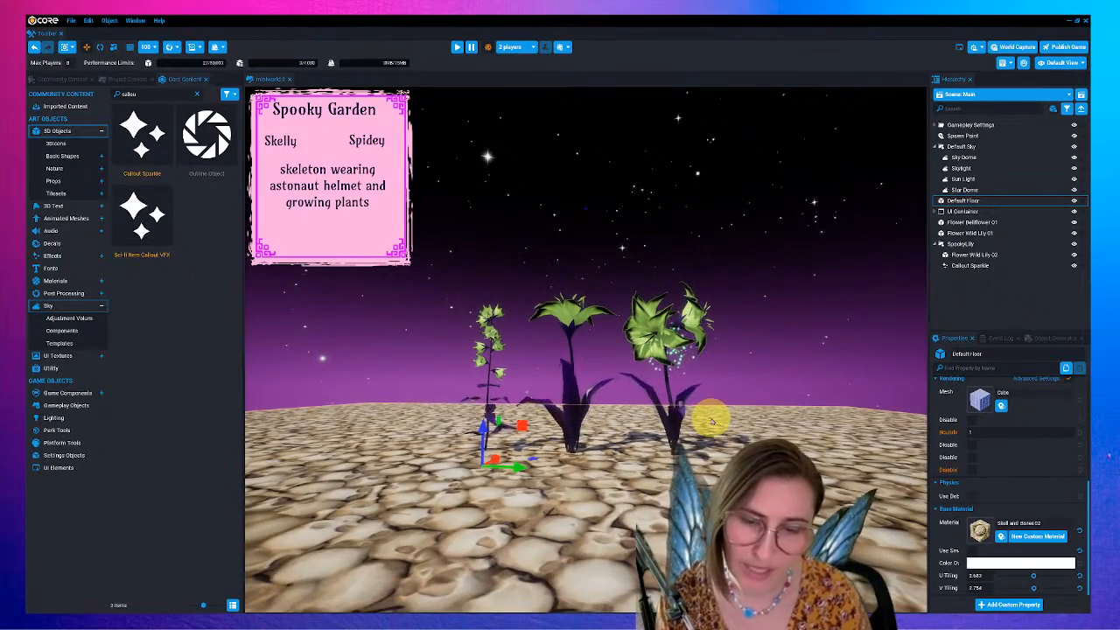
scroll(712, 424, "down", 2)
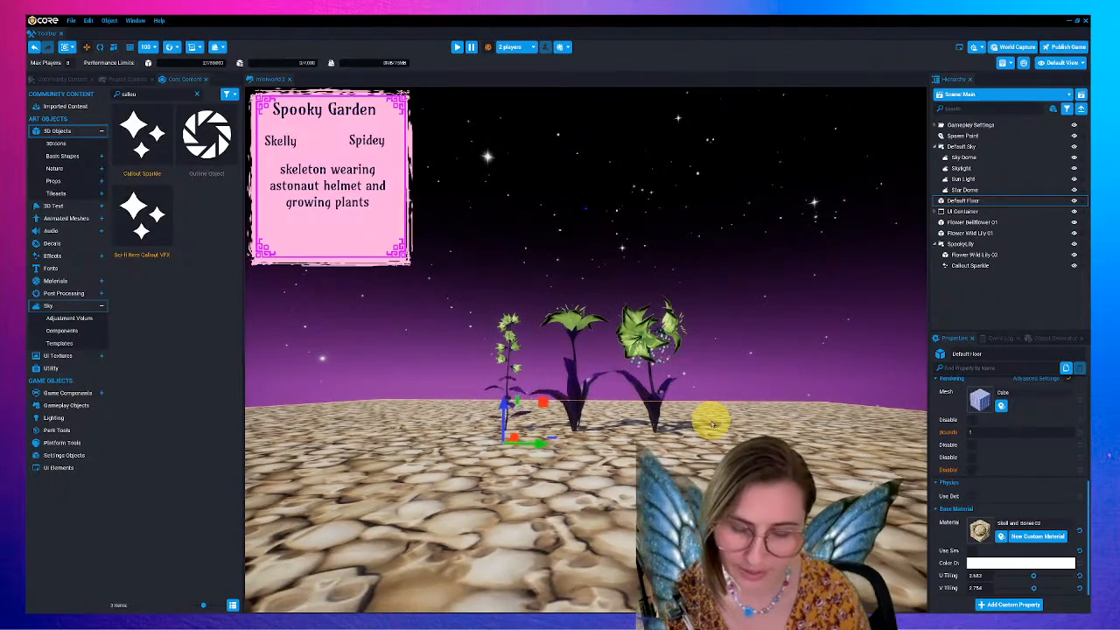
scroll(713, 423, "up", 2)
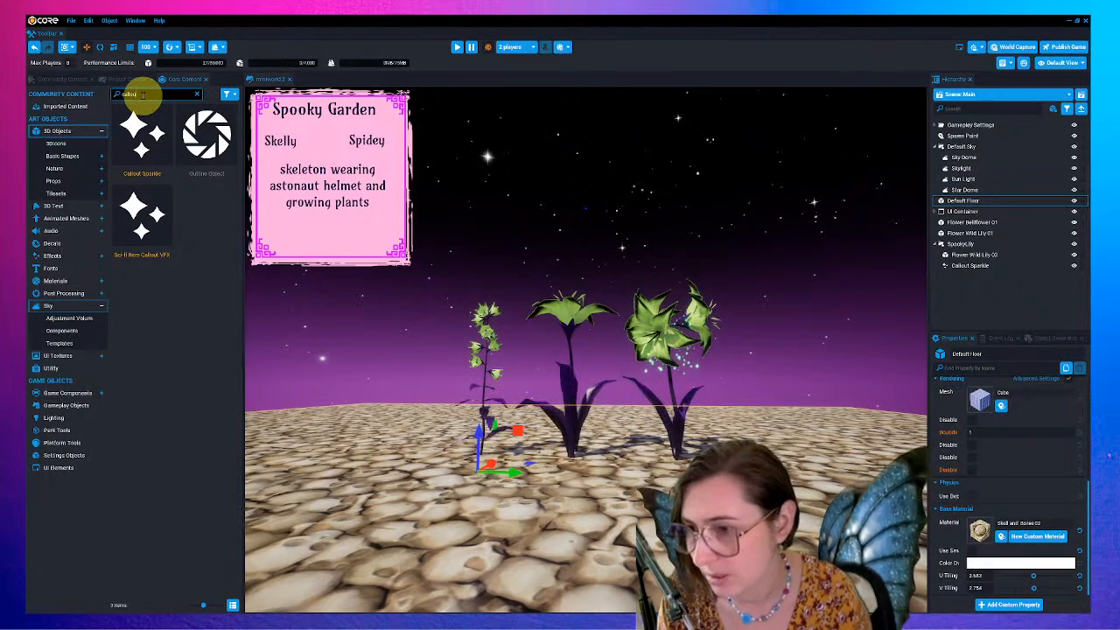
- Search Core Content for mushroom and add Nature - Mushroom Stem 06 to the scene hierarchy
type("mushroom")
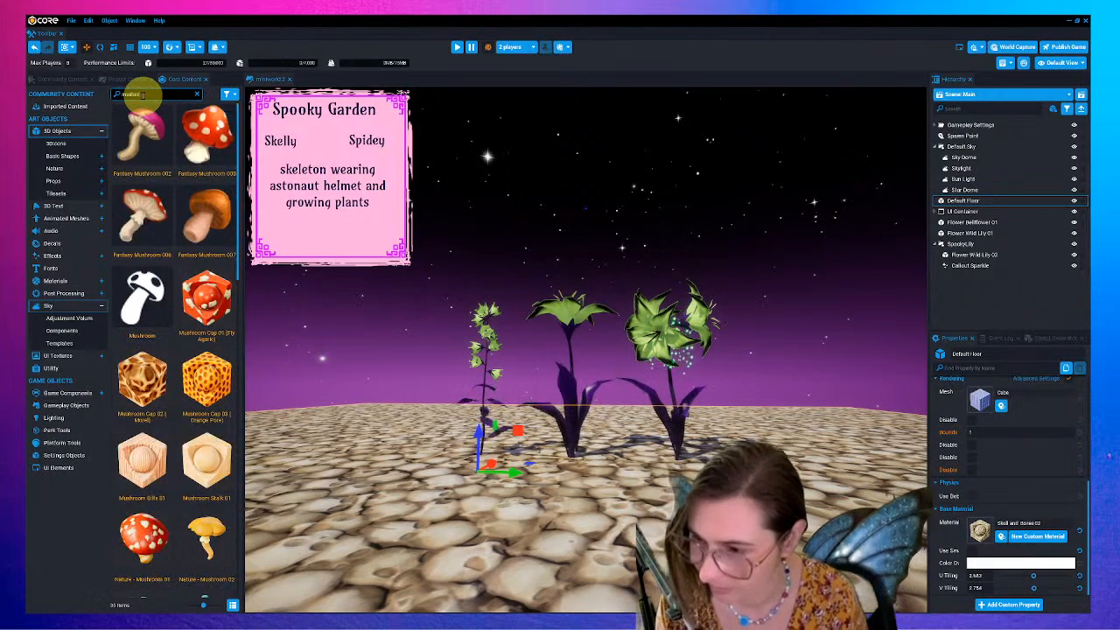
scroll(150, 120, "down", 5)
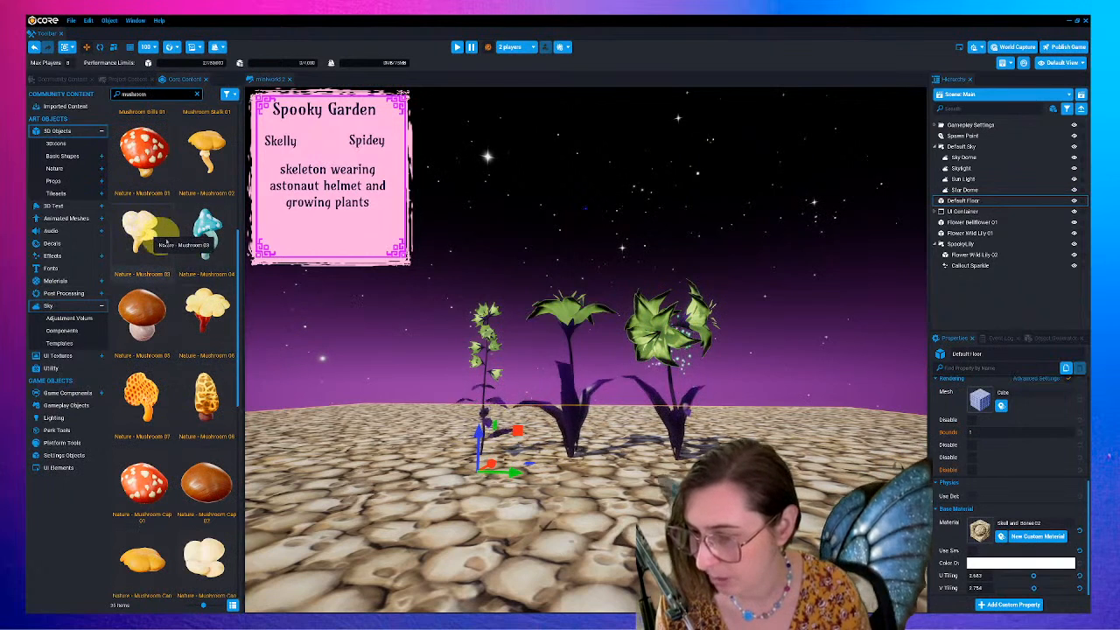
scroll(204, 298, "down", 3)
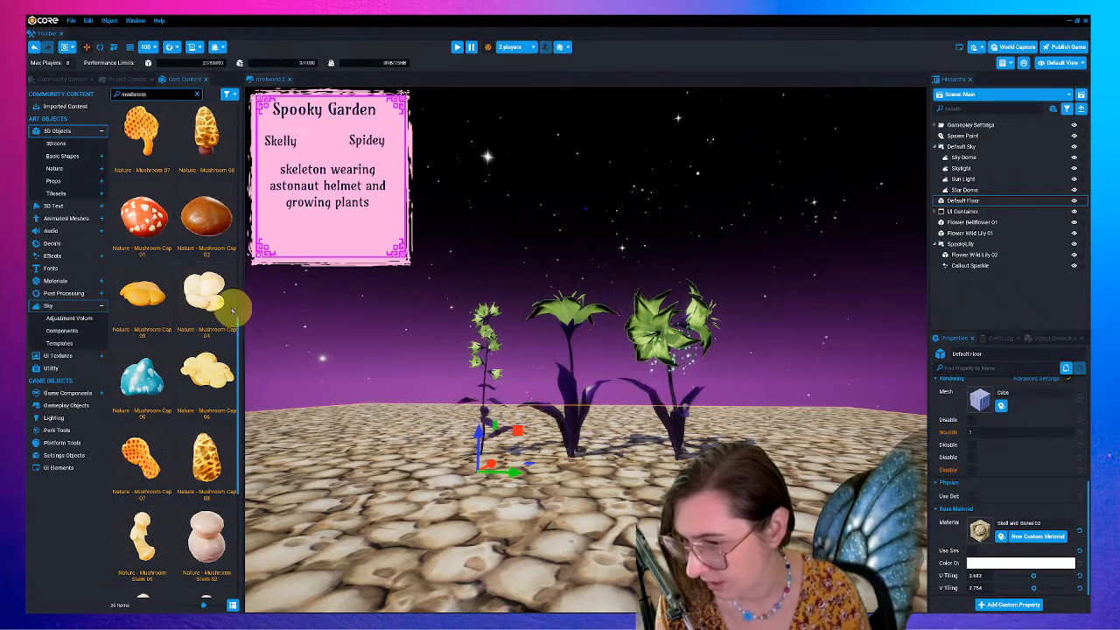
scroll(205, 299, "down", 1)
scroll(204, 299, "down", 3)
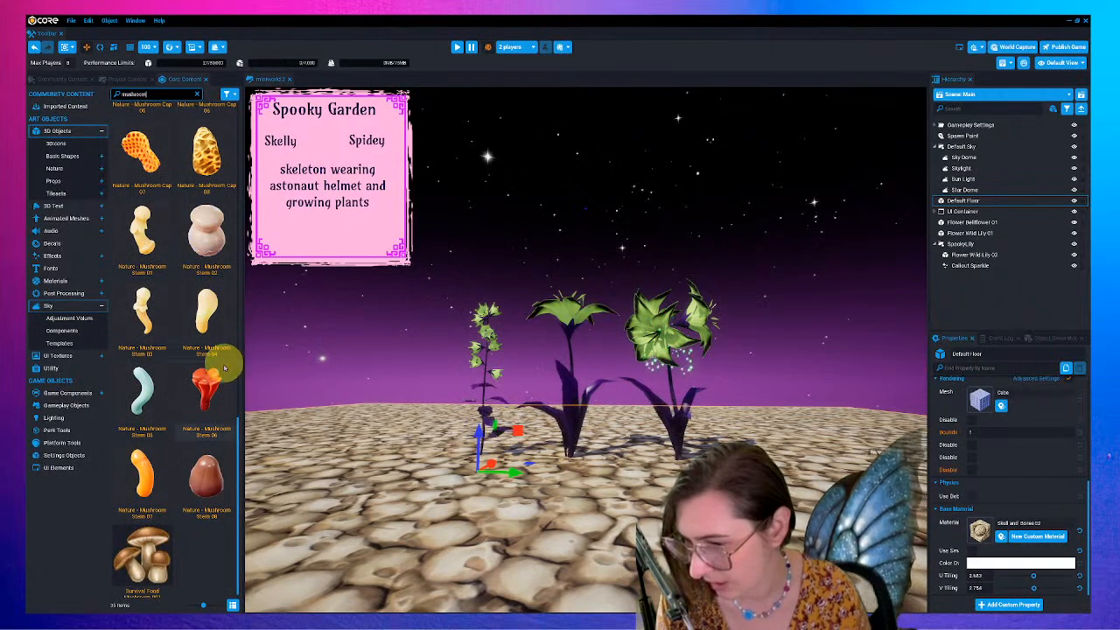
left_click_drag(210, 383, 966, 316)
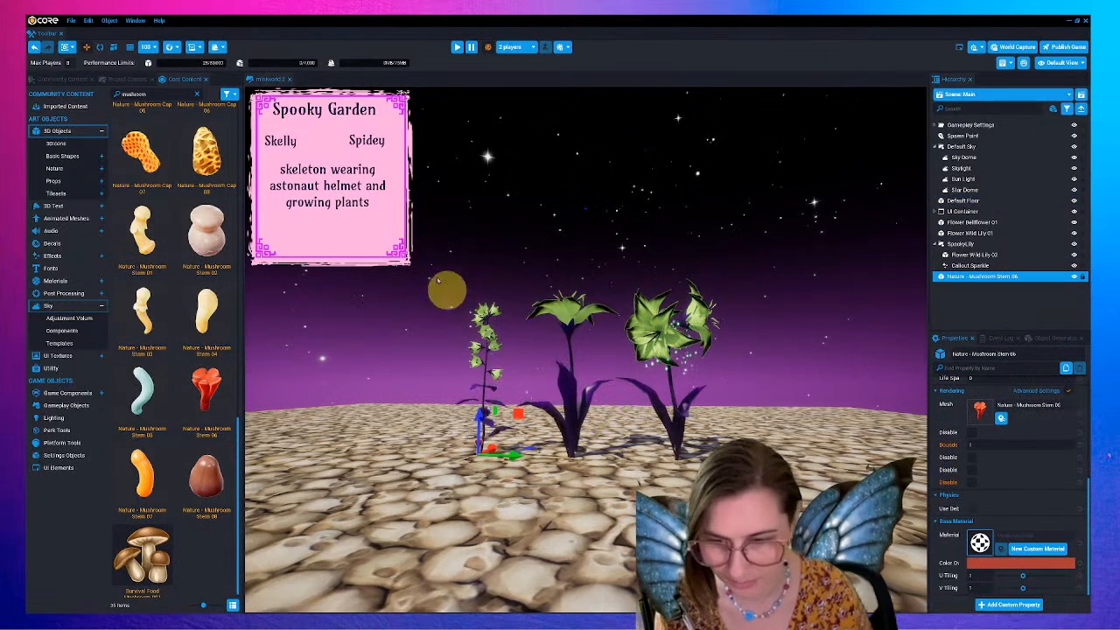
- Scale the red mushroom stem up uniformly until it towers over the flowers
left_click(114, 46)
left_click_drag(477, 454, 995, 366)
left_click_drag(478, 454, 761, 402)
left_click_drag(479, 457, 539, 419)
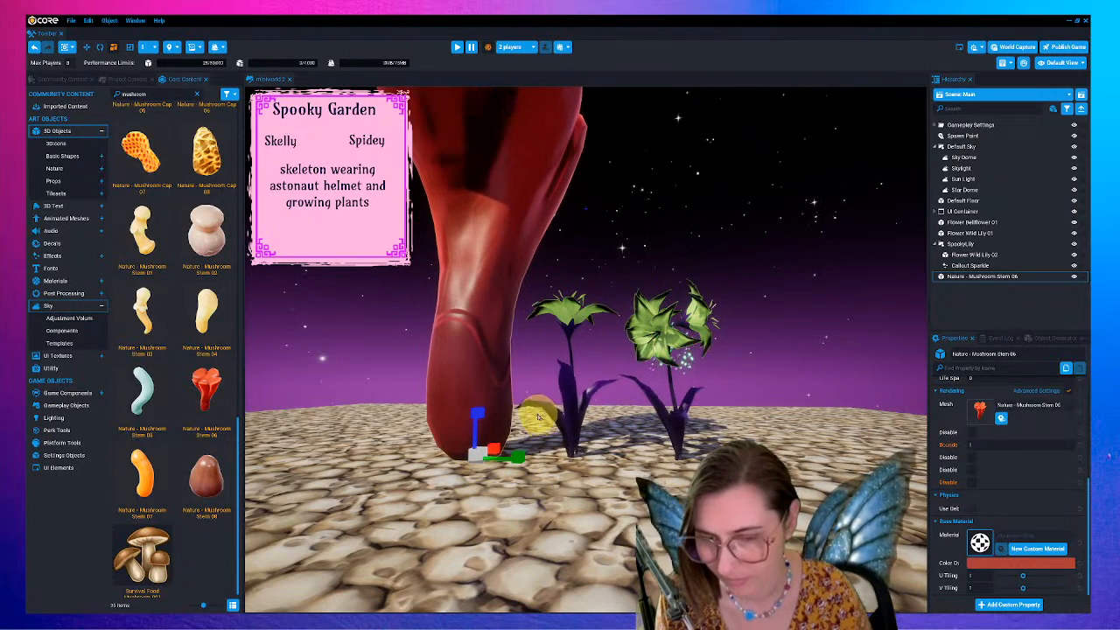
scroll(537, 415, "down", 5)
left_click_drag(508, 383, 555, 499)
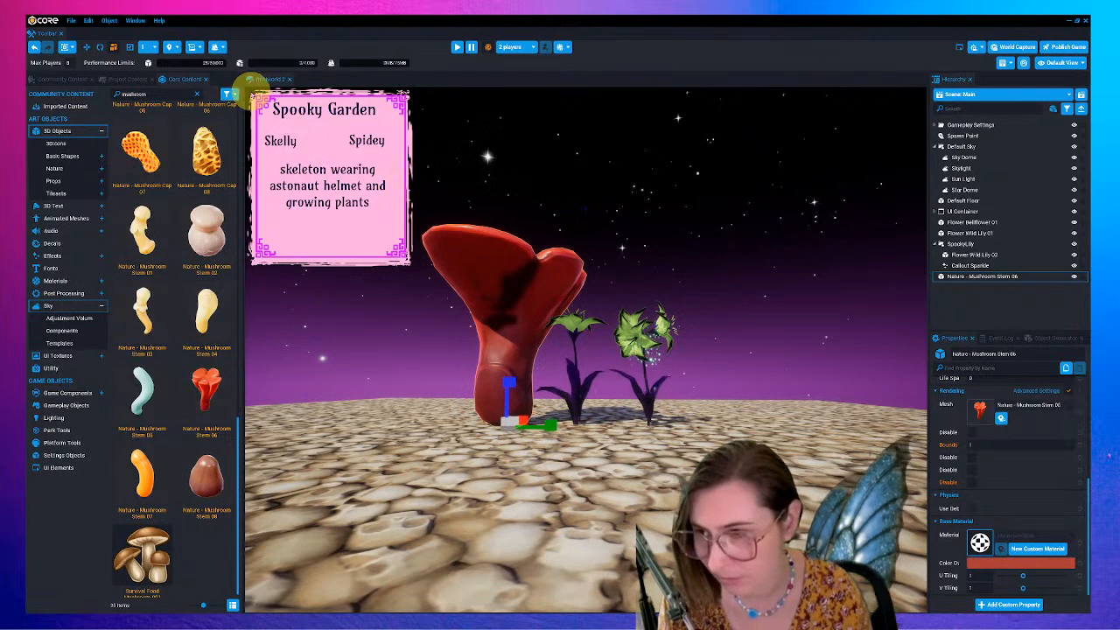
- Rotate the giant mushroom stem about its vertical axis so its wide cap faces forward, and slightly adjust its scale
left_click(99, 47)
left_click_drag(542, 408, 509, 435)
right_click_drag(541, 395, 462, 389)
scroll(663, 395, "down", 2)
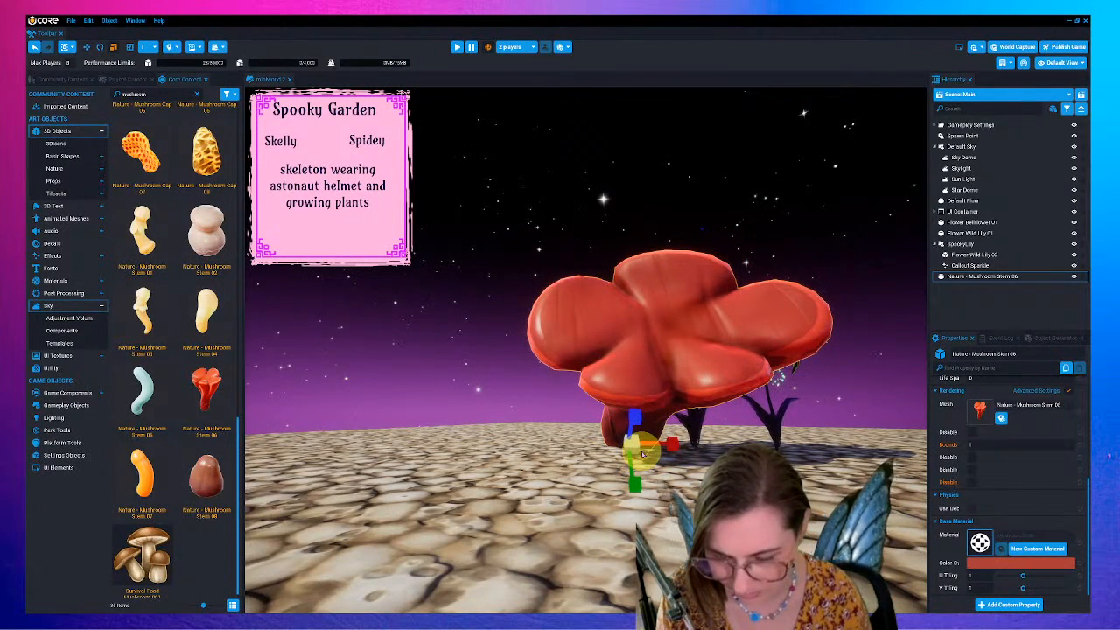
left_click_drag(636, 427, 632, 434)
right_click_drag(641, 434, 678, 415)
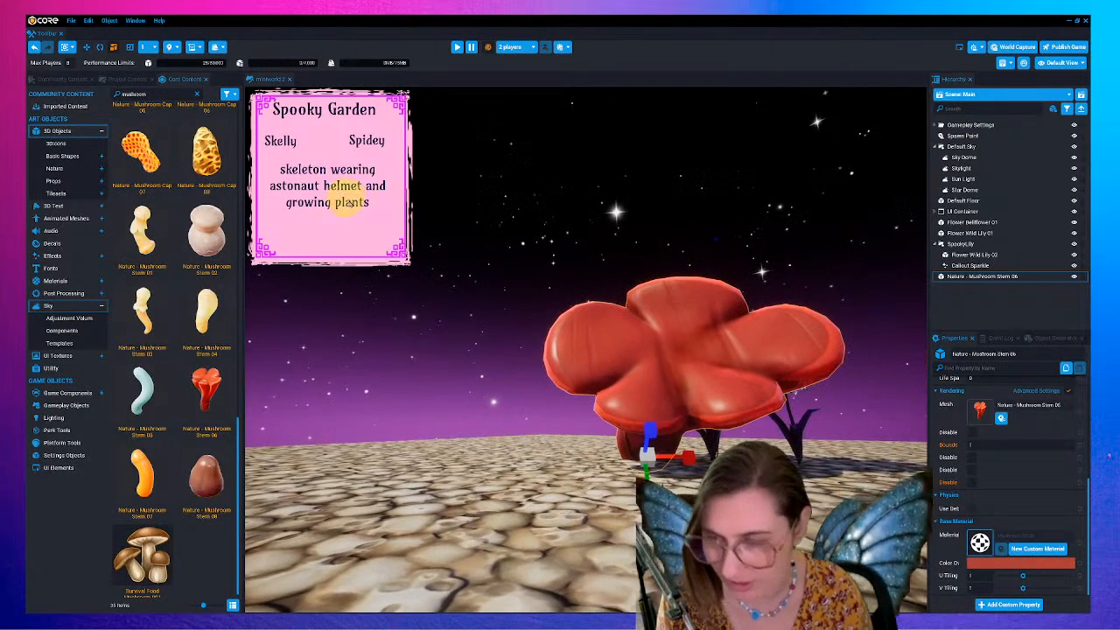
- Rotate the giant red mushroom stem so that its cap faces sideways over the skull floor
left_click(100, 47)
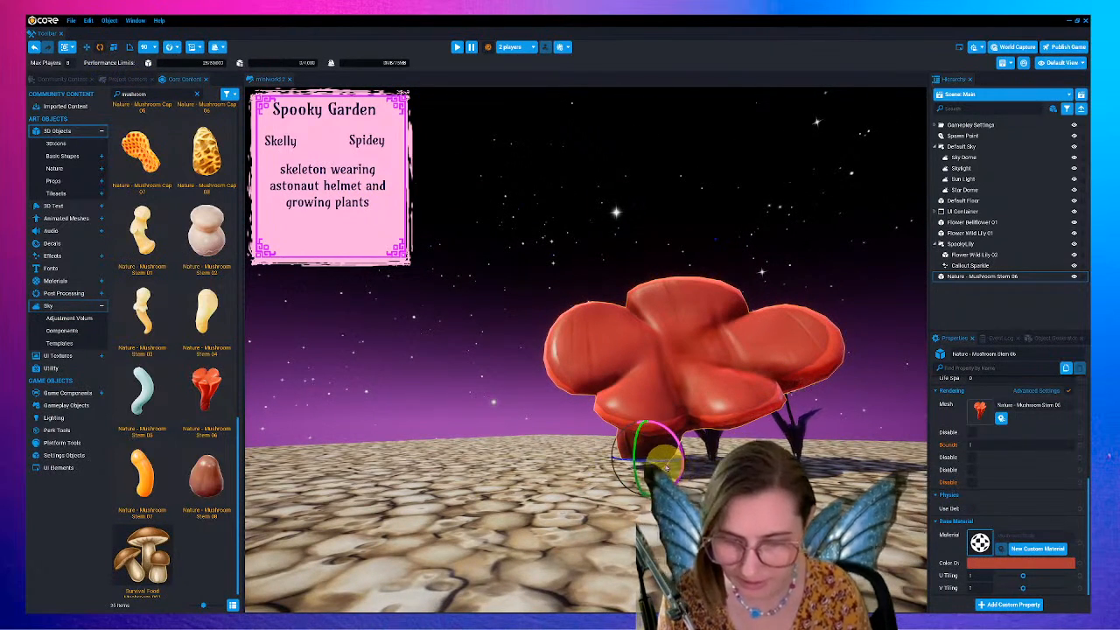
left_click_drag(658, 455, 675, 470)
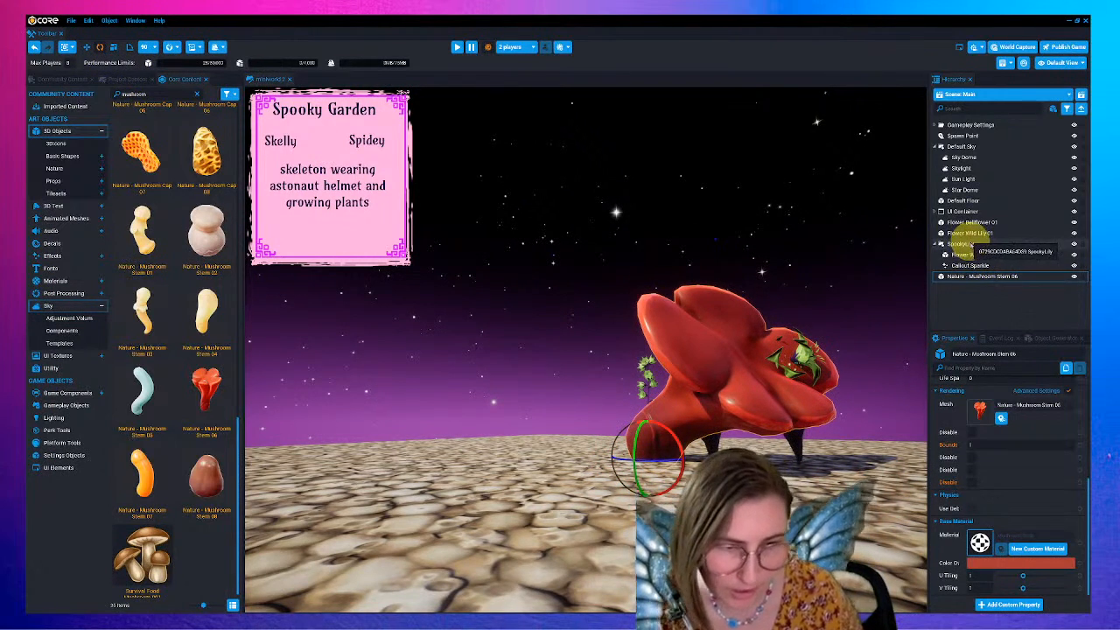
- Move Flower Bellflower 01, Flower Wild Lily 01 and the SpookyLily group together across the floor, clear of the giant mushroom
left_click(971, 223)
left_click(970, 232, "shift")
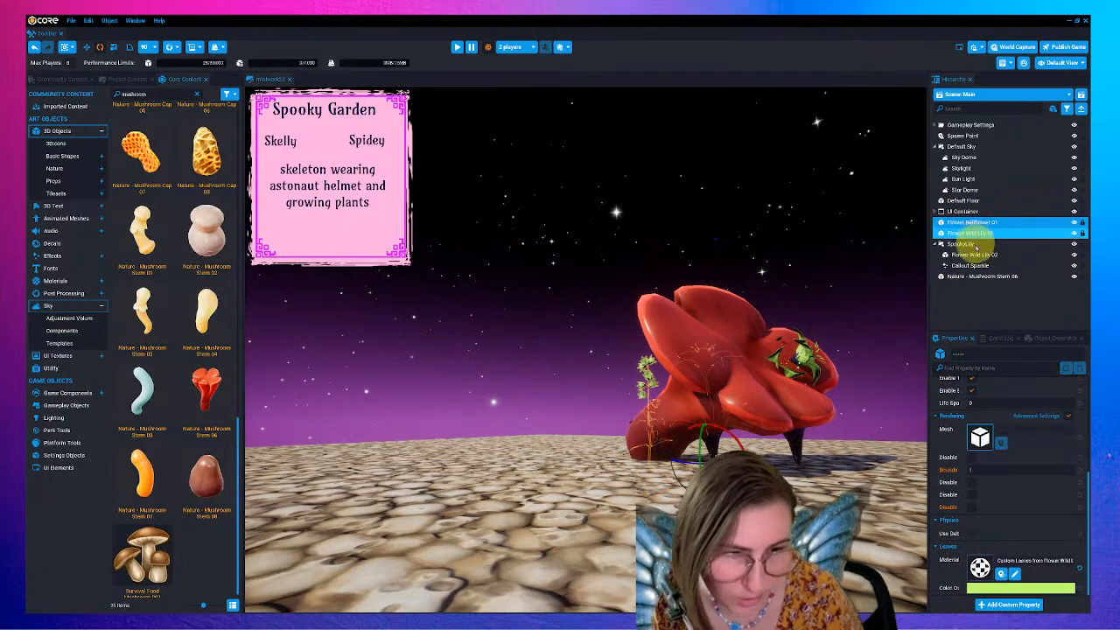
left_click(971, 244, "shift")
left_click_drag(833, 461, 543, 442)
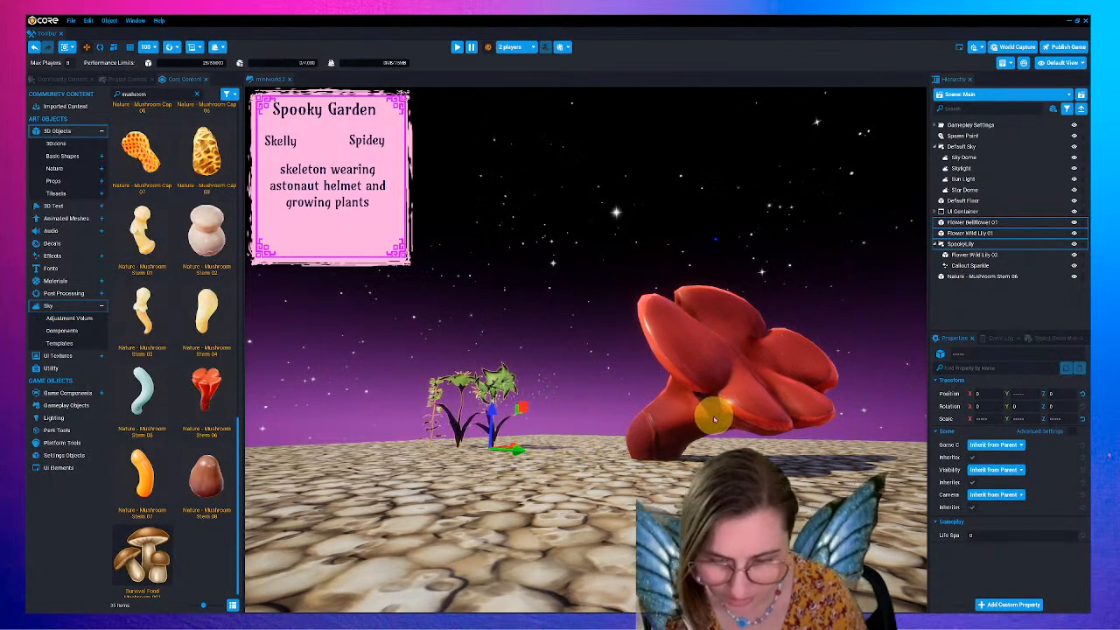
- Apply the Asphalt 01 material to the giant mushroom stem
key("f")
right_click_drag(712, 419, 851, 463)
left_click(656, 417)
key("f")
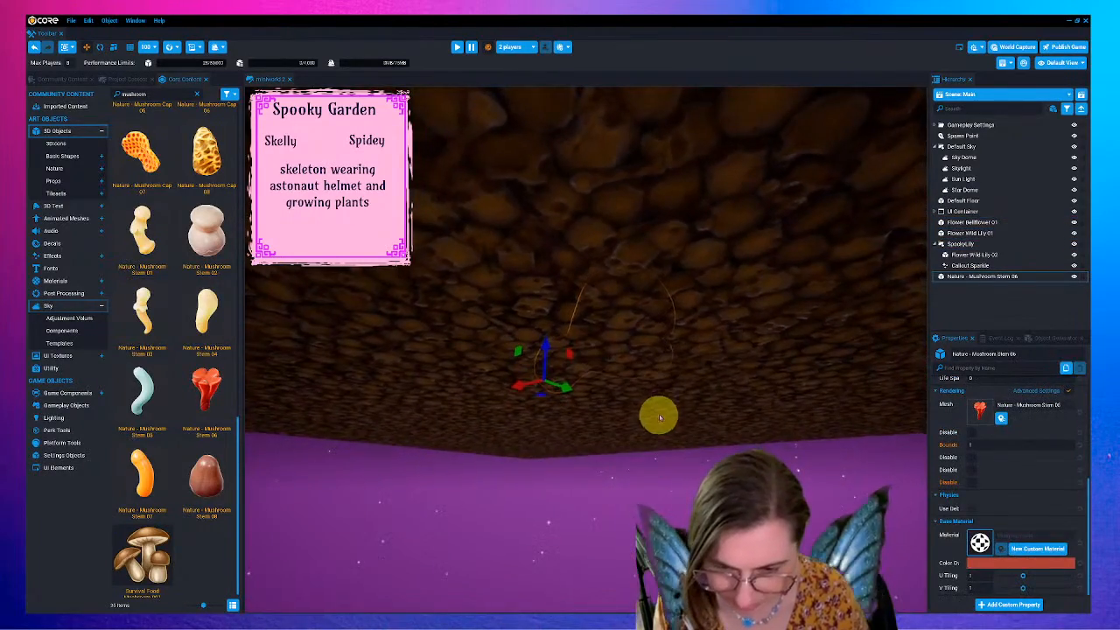
right_click_drag(661, 416, 516, 433)
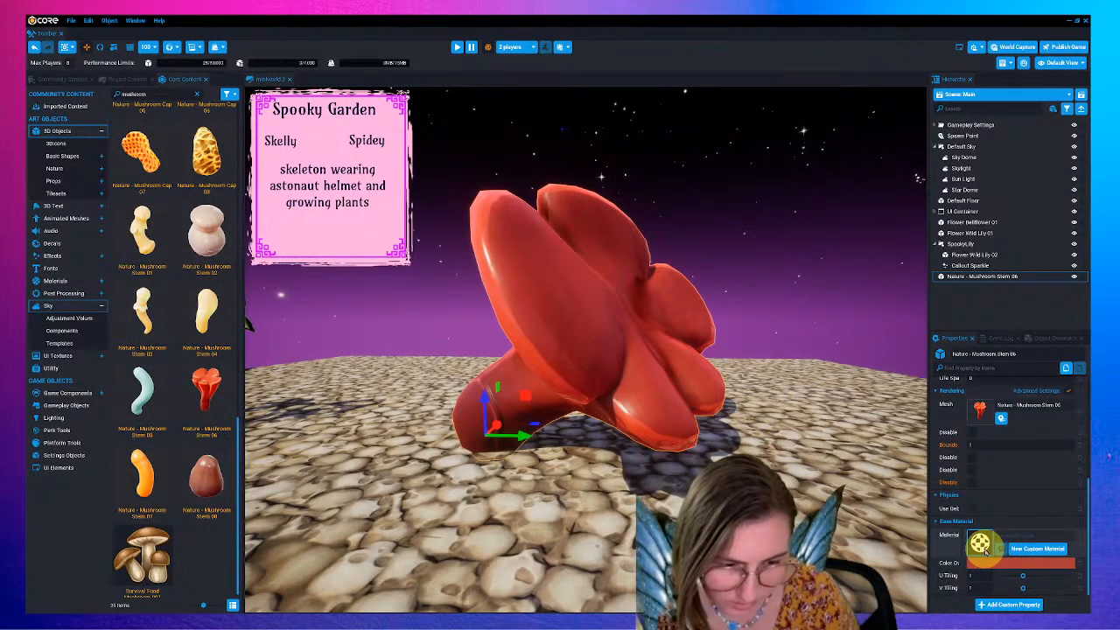
left_click(981, 544)
left_click_drag(554, 201, 837, 218)
scroll(775, 385, "down", 2)
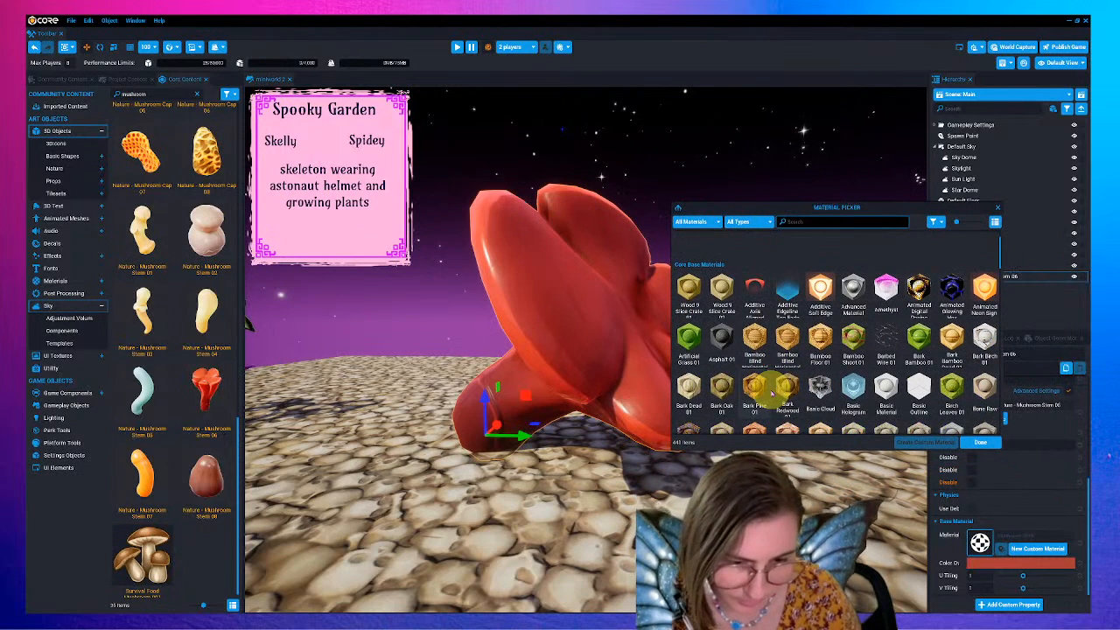
left_click(722, 337)
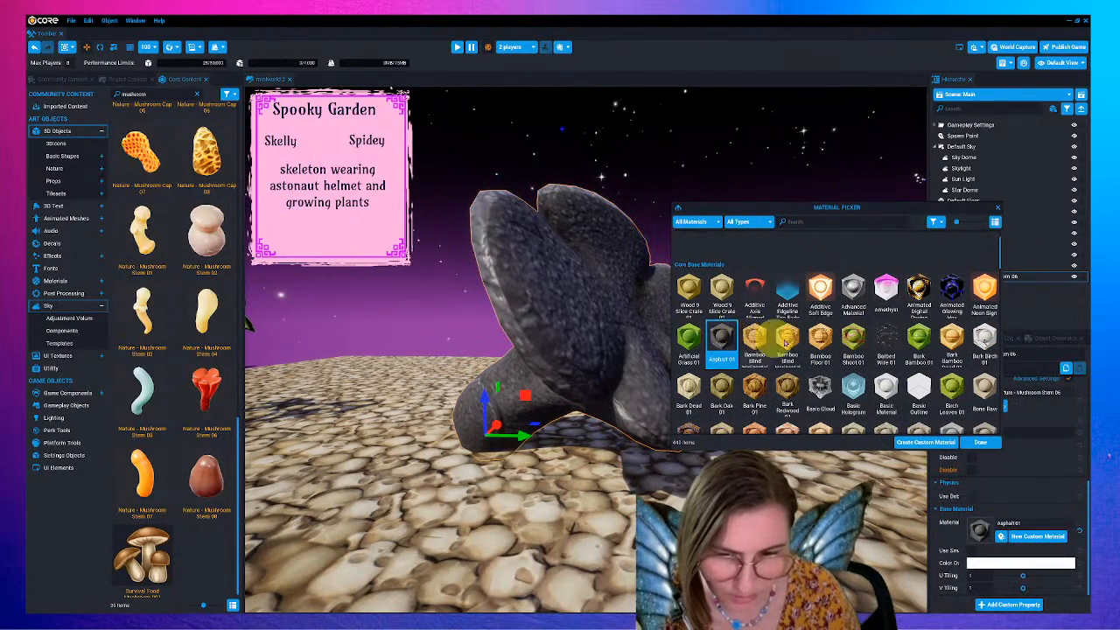
- Browse the material library and try Mushroom Cap 02 (Morel) on the giant mushroom stem
scroll(866, 348, "down", 1)
scroll(876, 350, "down", 4)
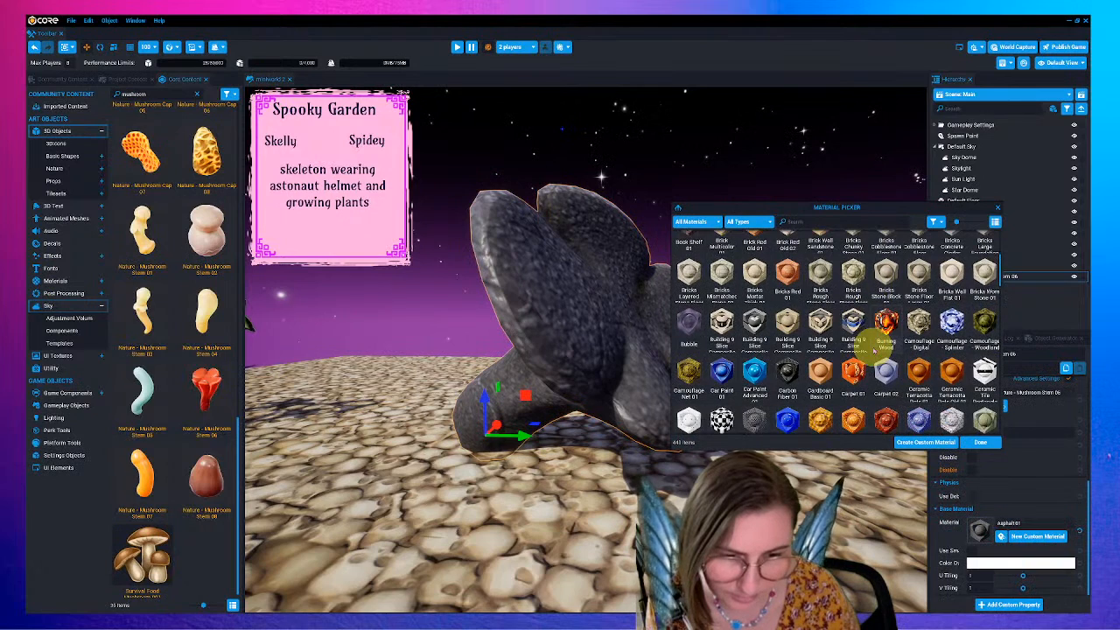
scroll(885, 358, "down", 1)
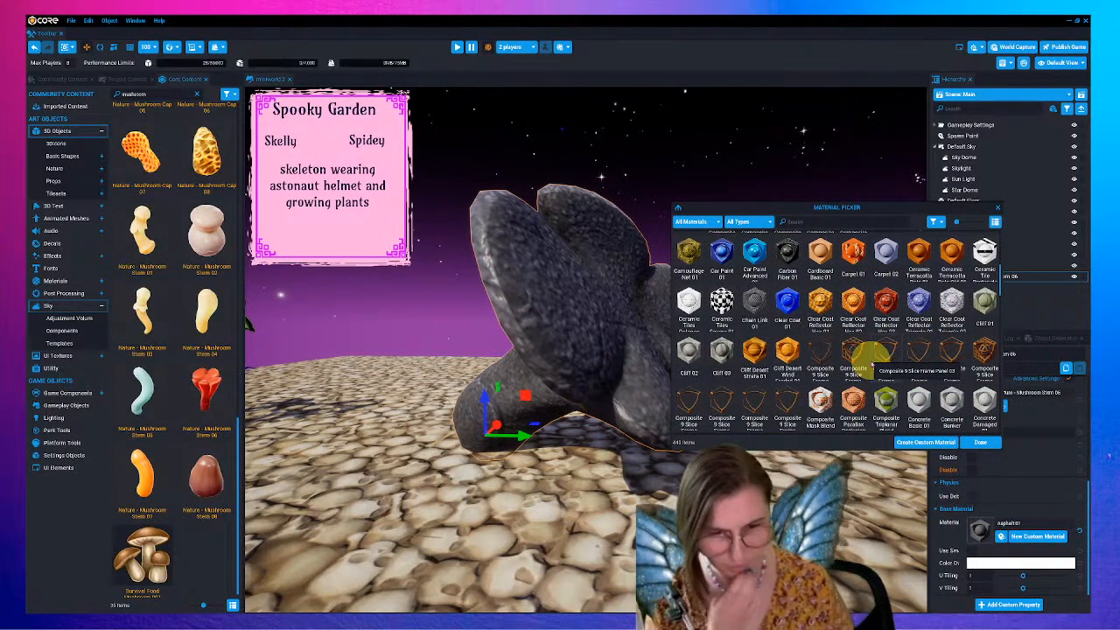
scroll(887, 350, "down", 3)
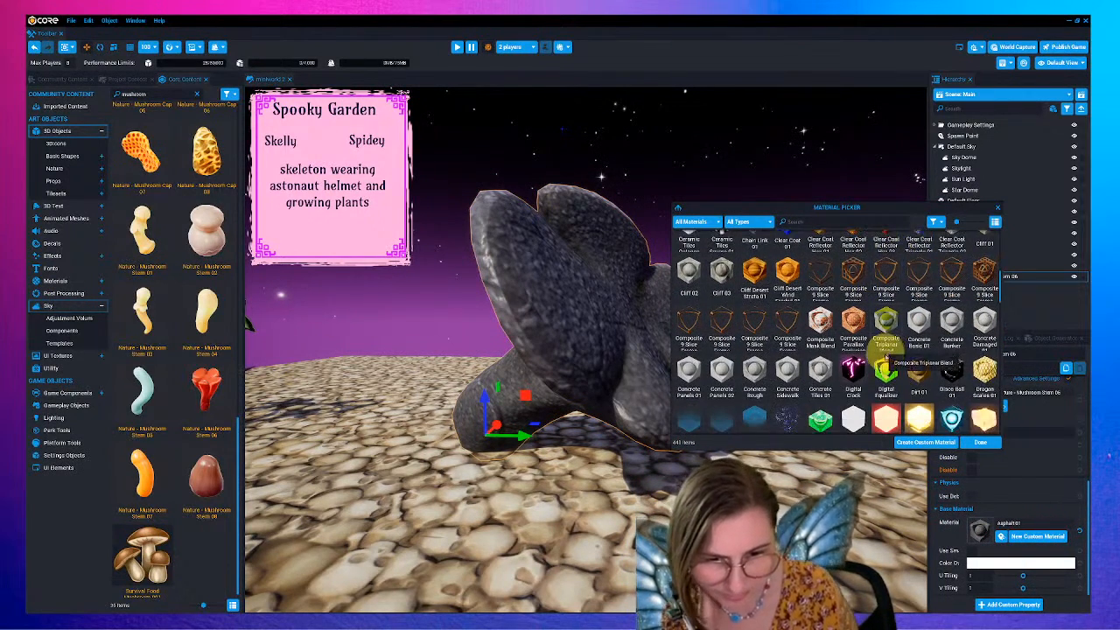
scroll(885, 359, "down", 6)
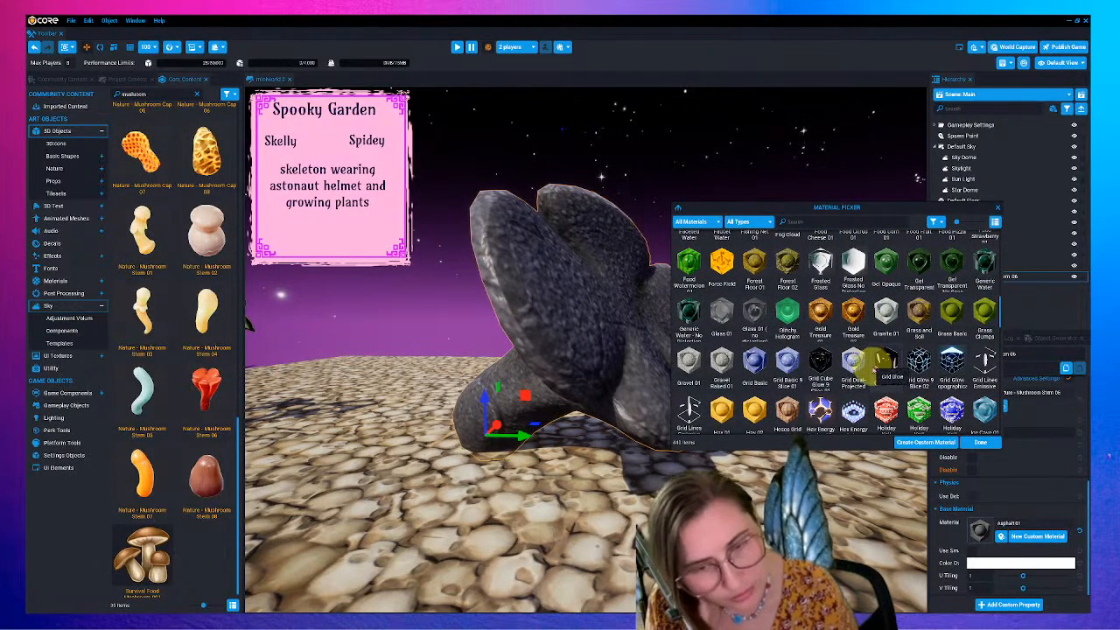
scroll(874, 366, "down", 1)
scroll(872, 371, "down", 5)
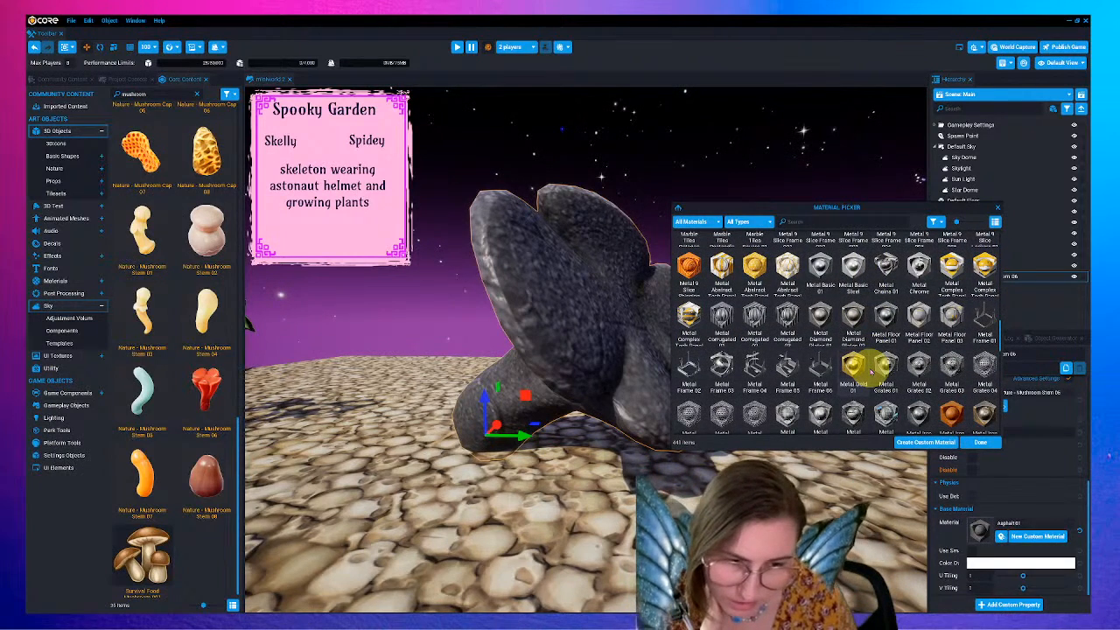
scroll(873, 371, "down", 3)
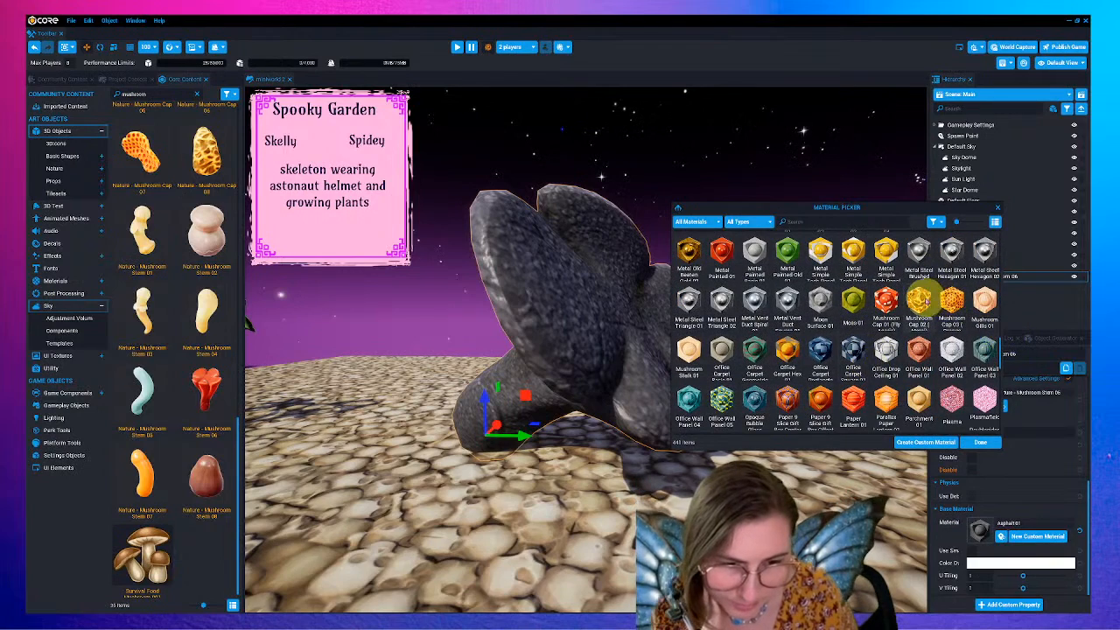
left_click(919, 304)
mouse_move(845, 206)
left_mouse_down()
mouse_move(845, 254)
mouse_move(849, 183)
mouse_move(833, 200)
mouse_move(1071, 418)
mouse_move(1055, 425)
mouse_move(863, 211)
left_mouse_up()
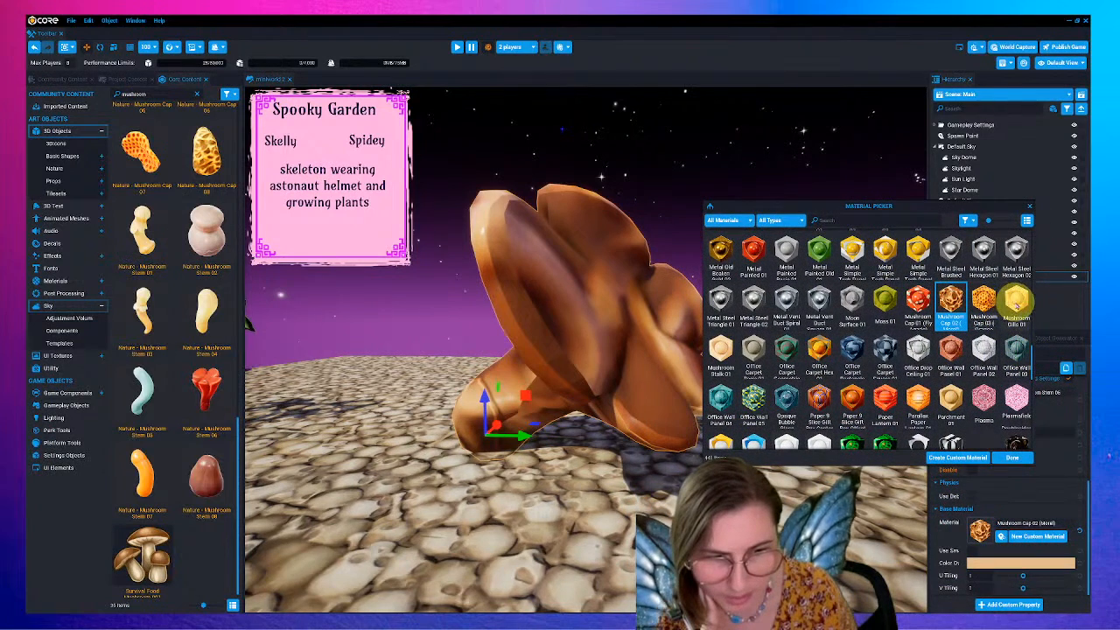
- Replace the giant mushroom's material with Mushroom Gills 01 and inspect the stripes from the side
left_click(1017, 302)
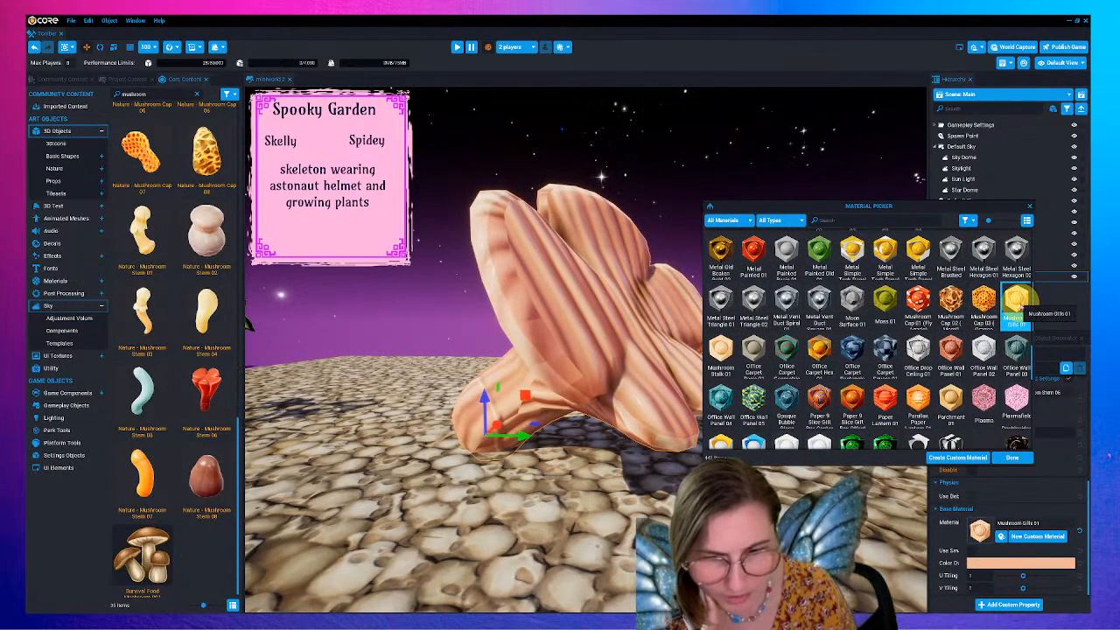
mouse_move(849, 213)
left_mouse_down()
mouse_move(974, 251)
mouse_move(858, 217)
left_mouse_up()
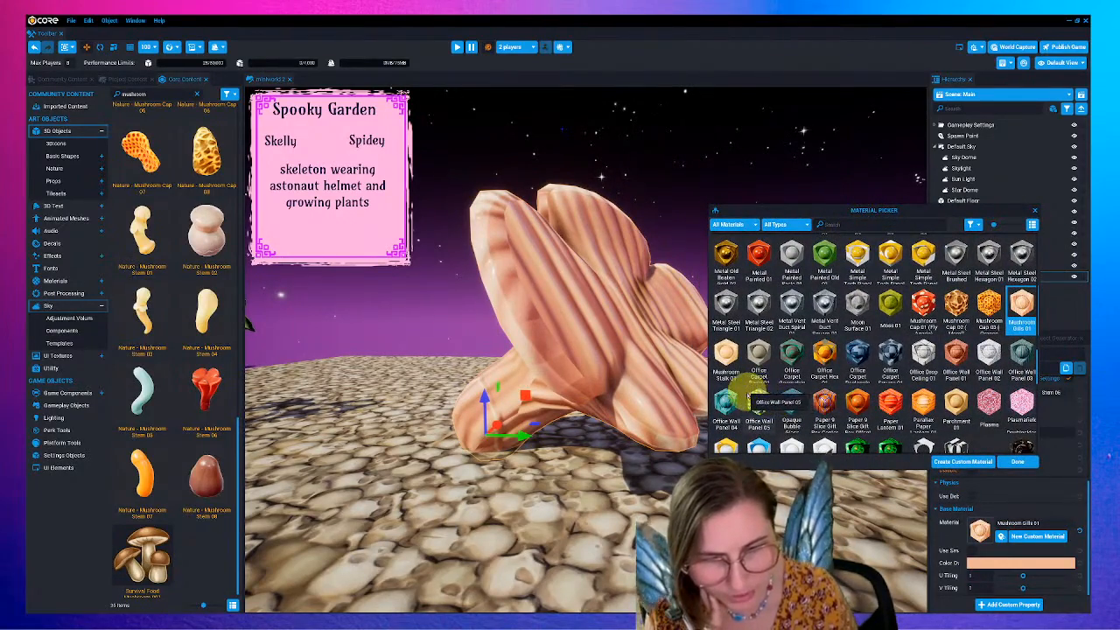
key("w")
right_click_drag(690, 372, 604, 396)
scroll(623, 404, "down", 3)
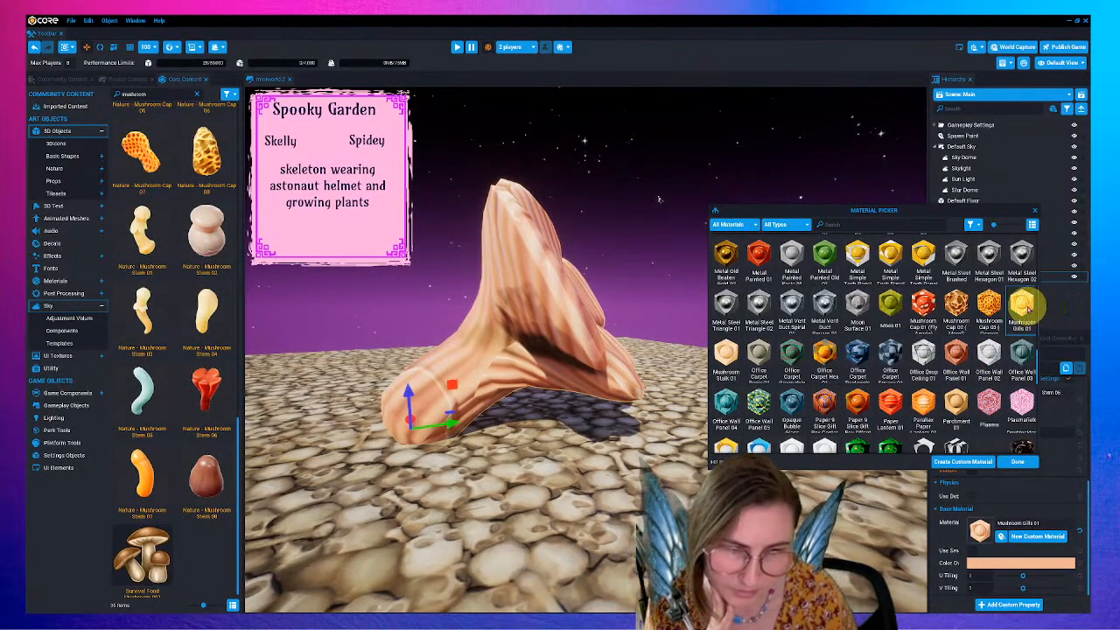
scroll(1024, 307, "down", 1)
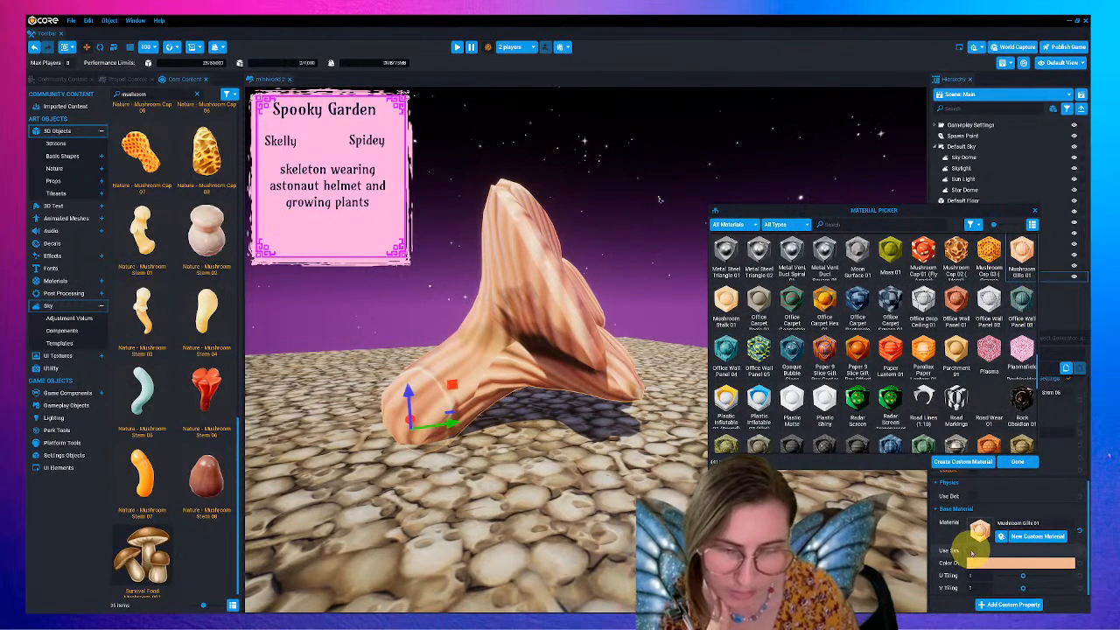
- Try the smart material option on the giant mushroom and turn it back off after inspecting the stripes
left_click(972, 552)
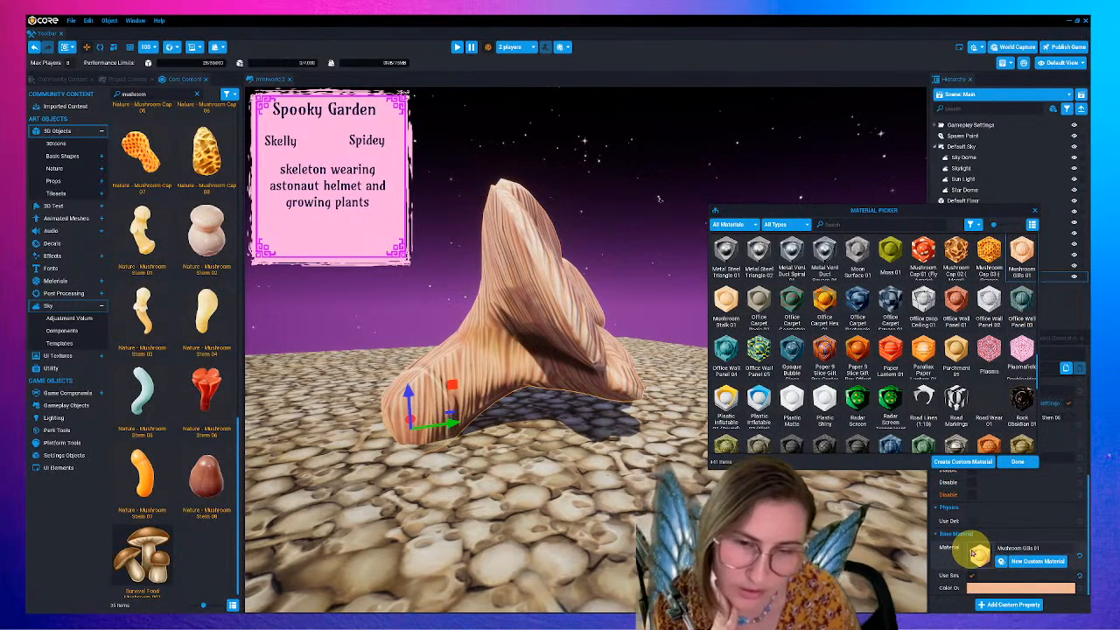
scroll(647, 394, "up", 6)
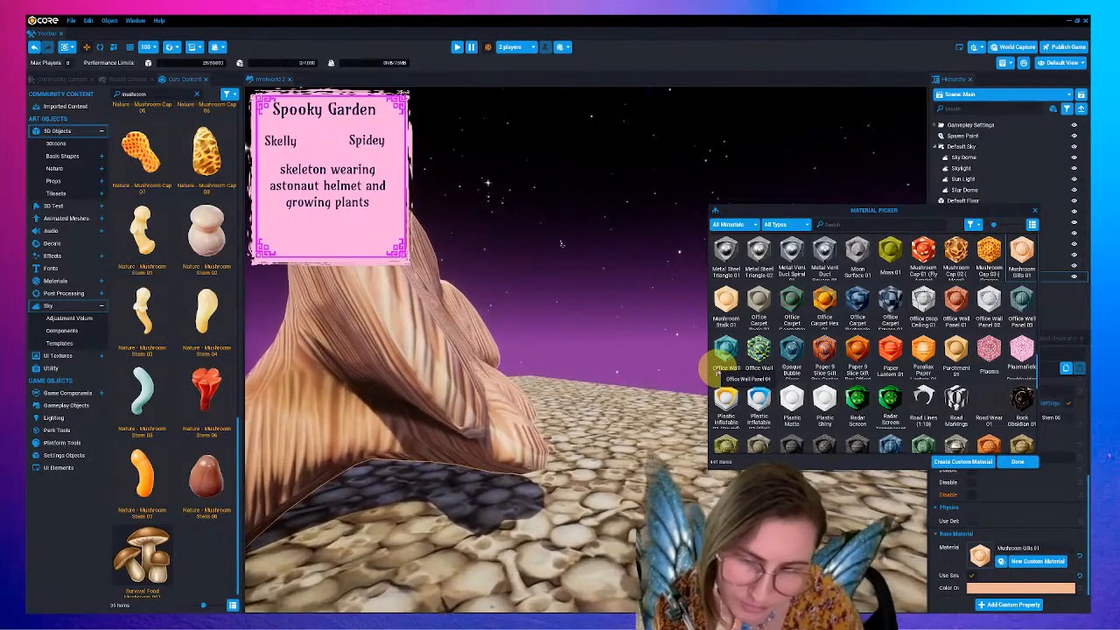
scroll(617, 404, "down", 3)
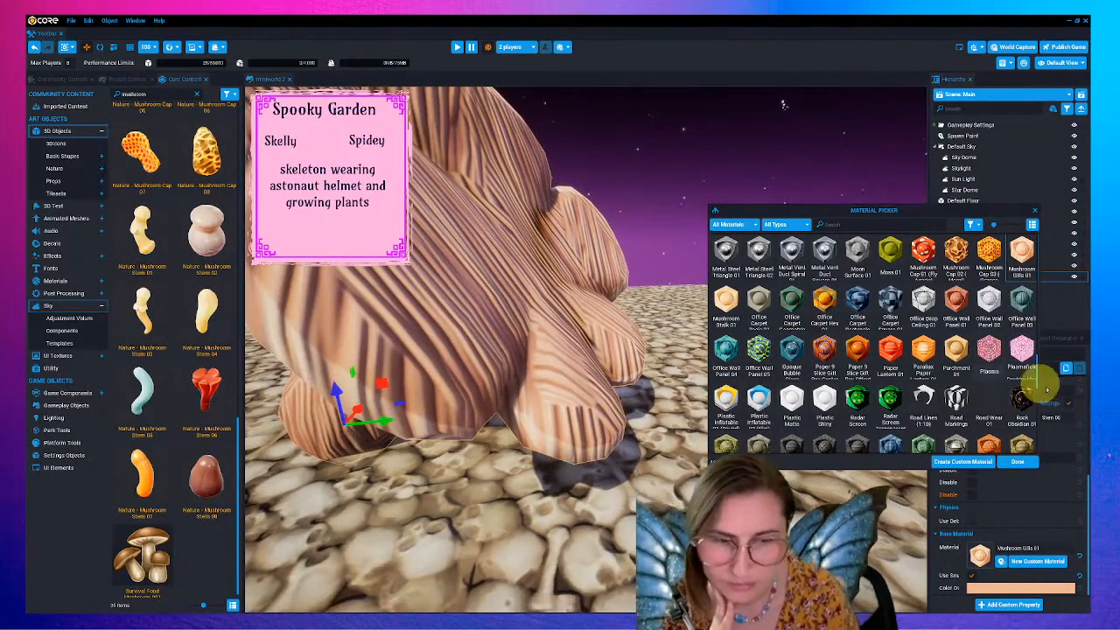
left_click(973, 576)
right_click_drag(475, 475, 458, 447)
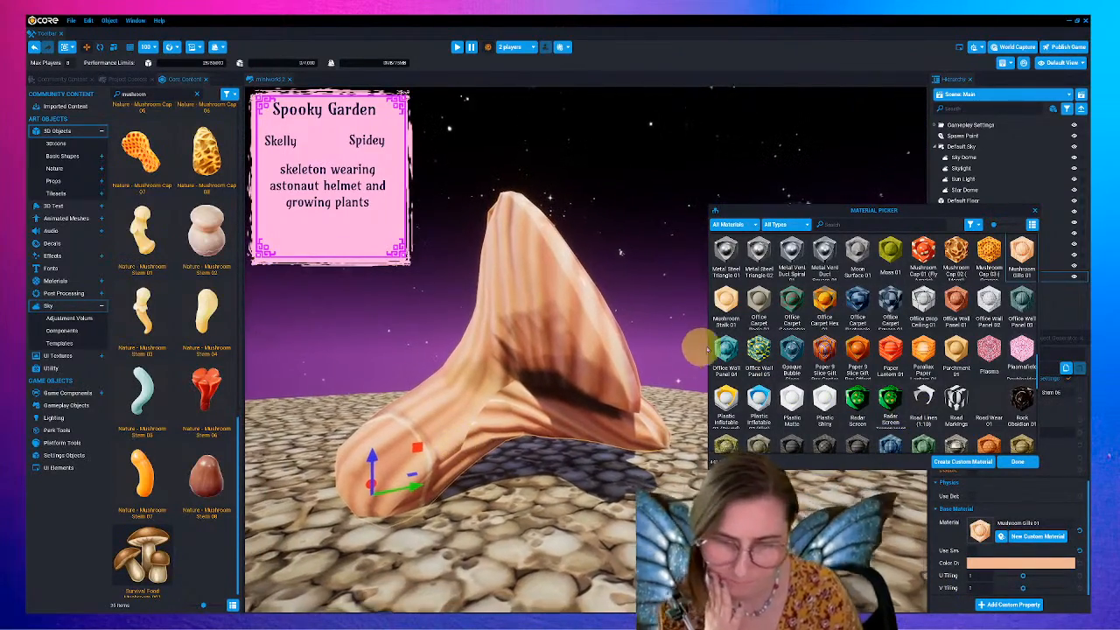
- Create a custom material from Mushroom Gills 01 for the giant mushroom and set its color to black
scroll(595, 366, "up", 5)
right_click_drag(603, 366, 560, 345)
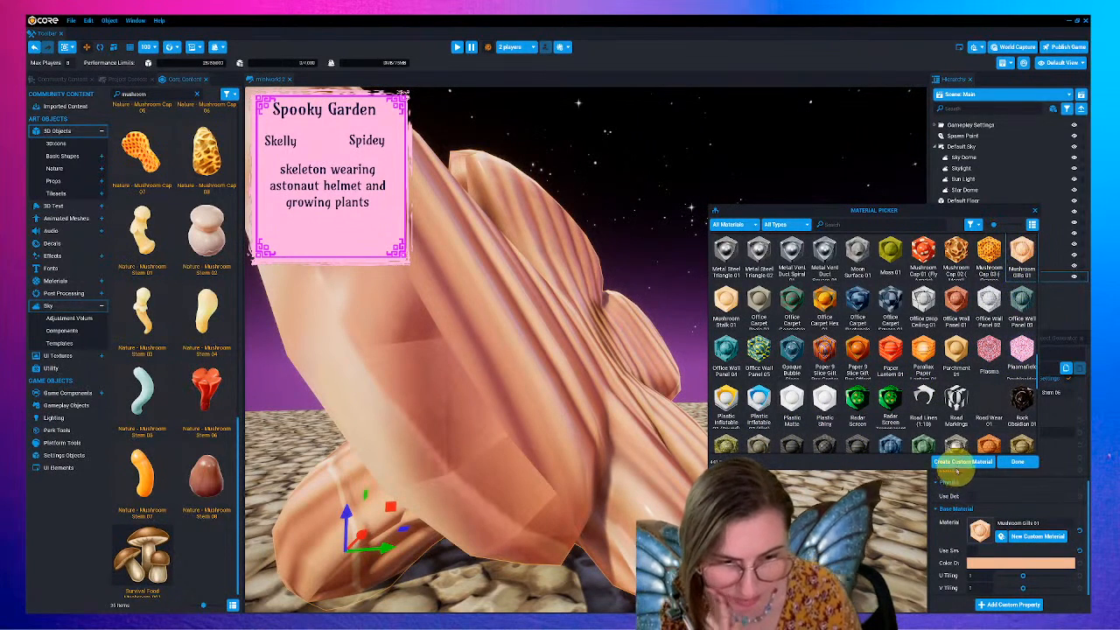
left_click(958, 464)
left_click(907, 306)
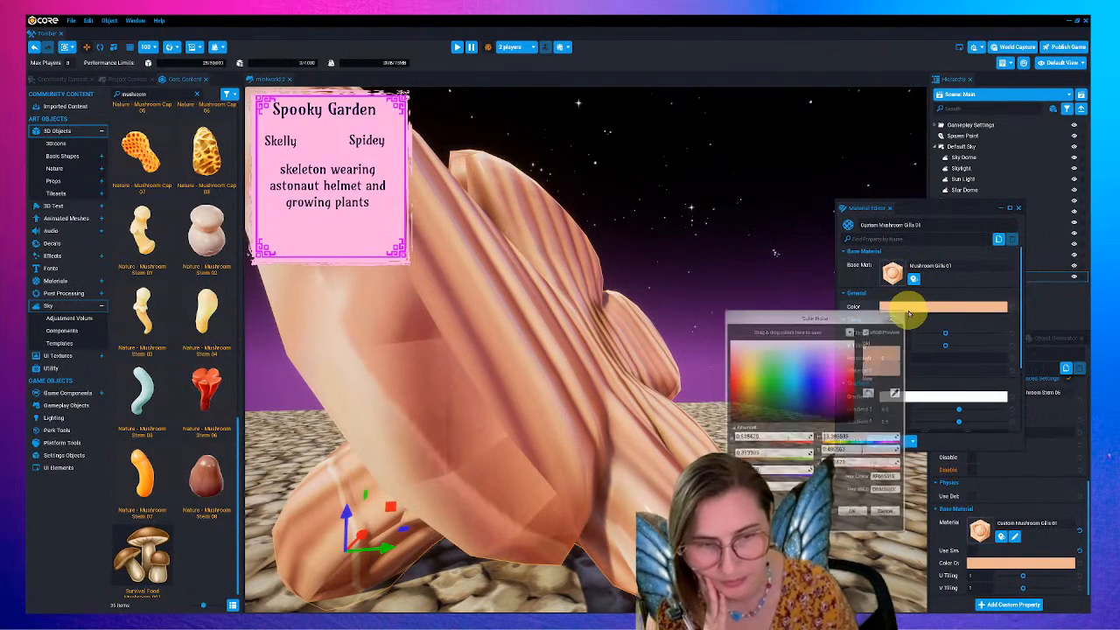
mouse_move(814, 379)
left_mouse_down()
mouse_move(847, 366)
mouse_move(869, 393)
mouse_move(868, 522)
left_mouse_up()
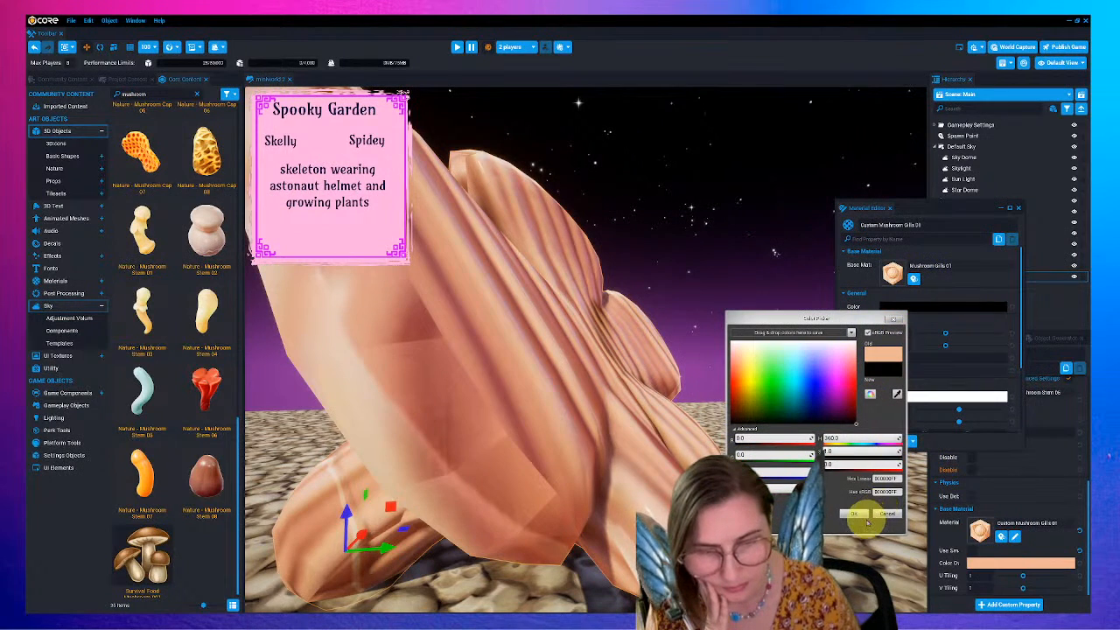
left_click(858, 514)
right_click_drag(767, 415, 778, 443)
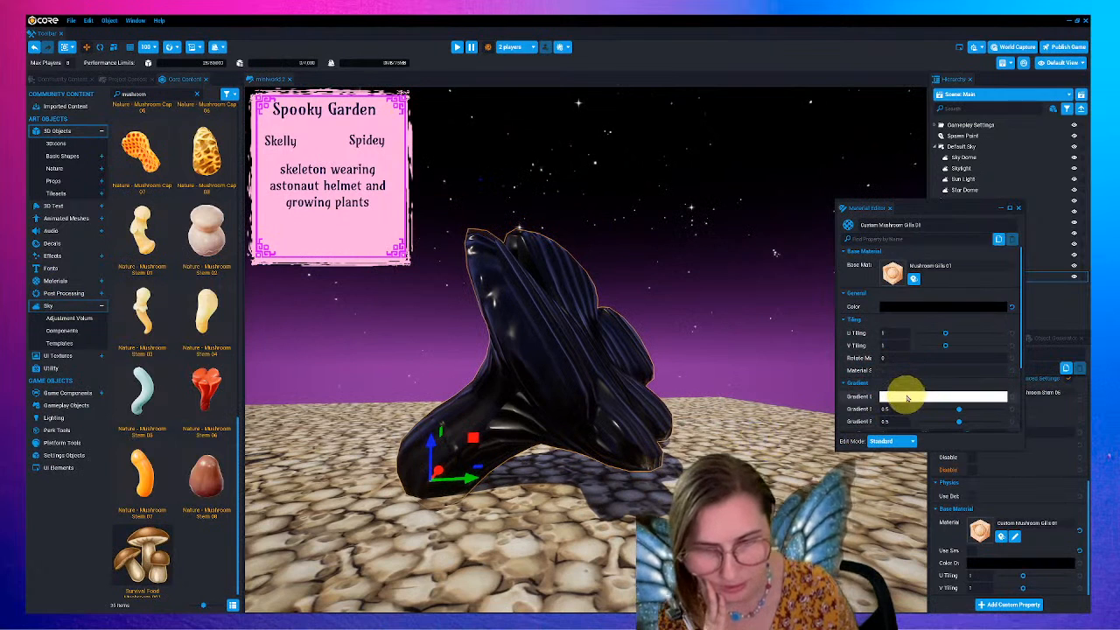
- Change the custom mushroom gills material's color to deep red
left_click(913, 306)
left_click_drag(900, 362, 876, 403)
left_click(859, 509)
right_click_drag(775, 426, 743, 427)
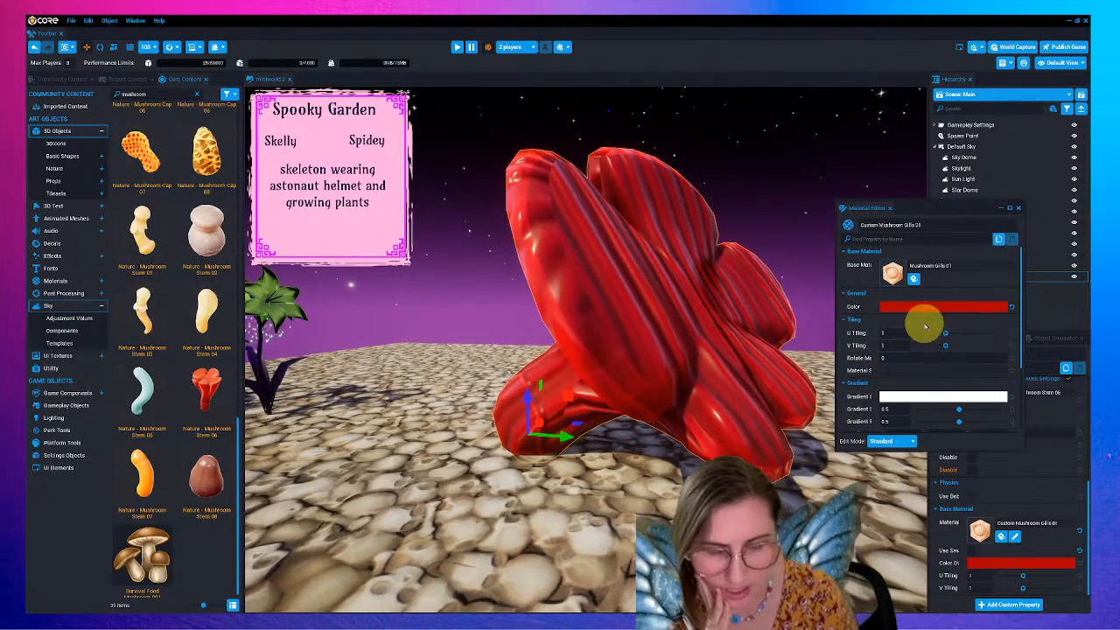
- Set the custom material's gradient color to black, adjust the gradient so black spreads into the red cap, and close the material editor
left_click(920, 398)
left_click_drag(1007, 471, 1025, 518)
left_click(1029, 594)
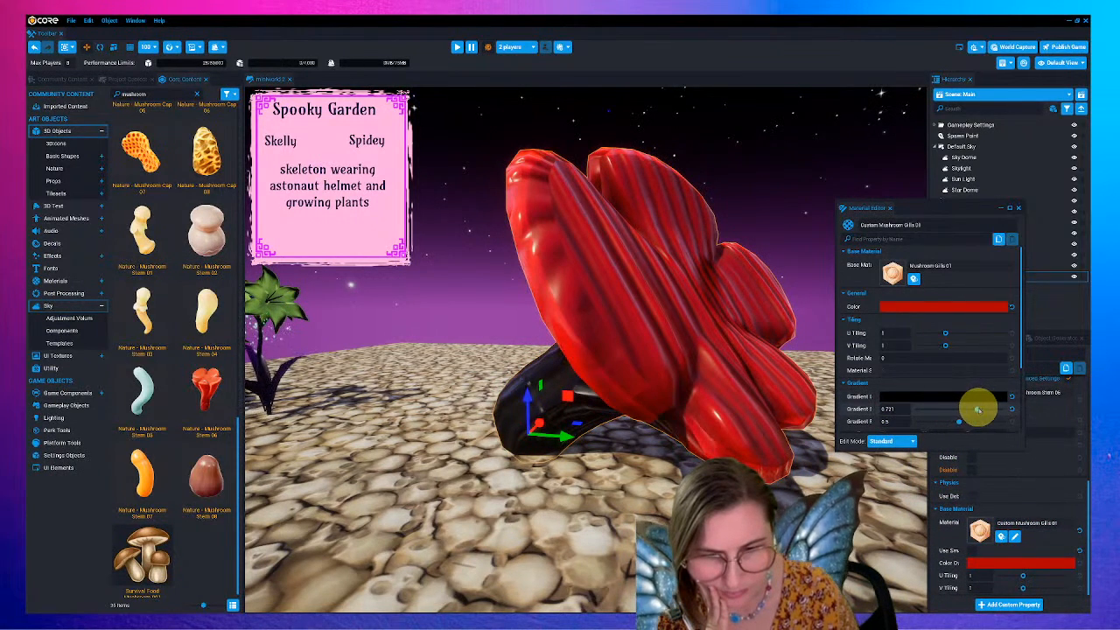
mouse_move(990, 407)
left_mouse_down()
mouse_move(999, 408)
mouse_move(986, 412)
left_mouse_up()
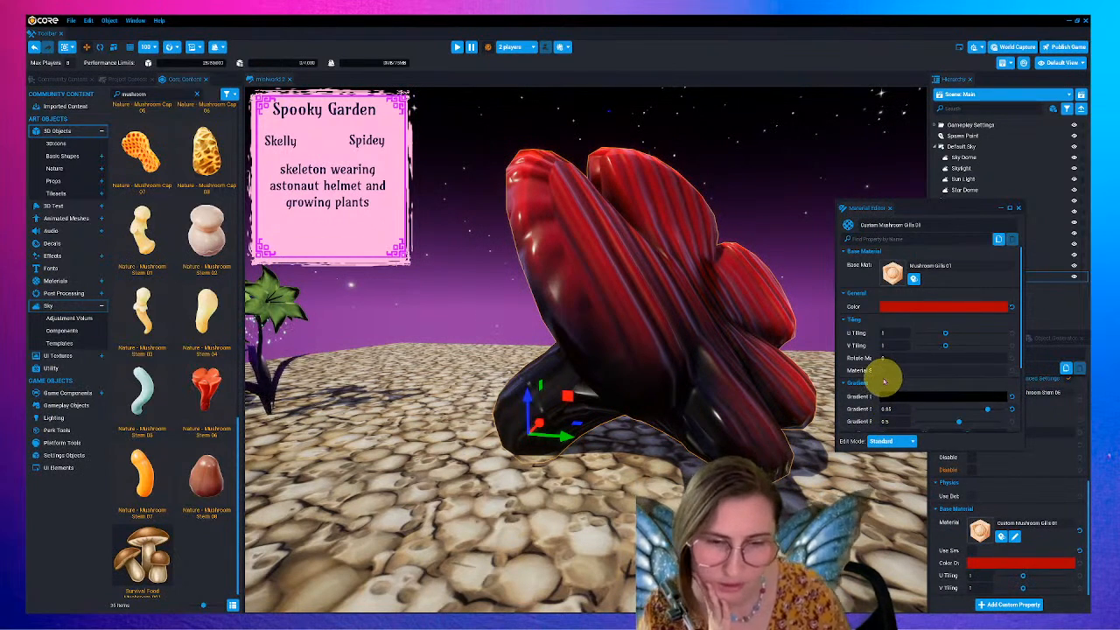
scroll(731, 413, "down", 4)
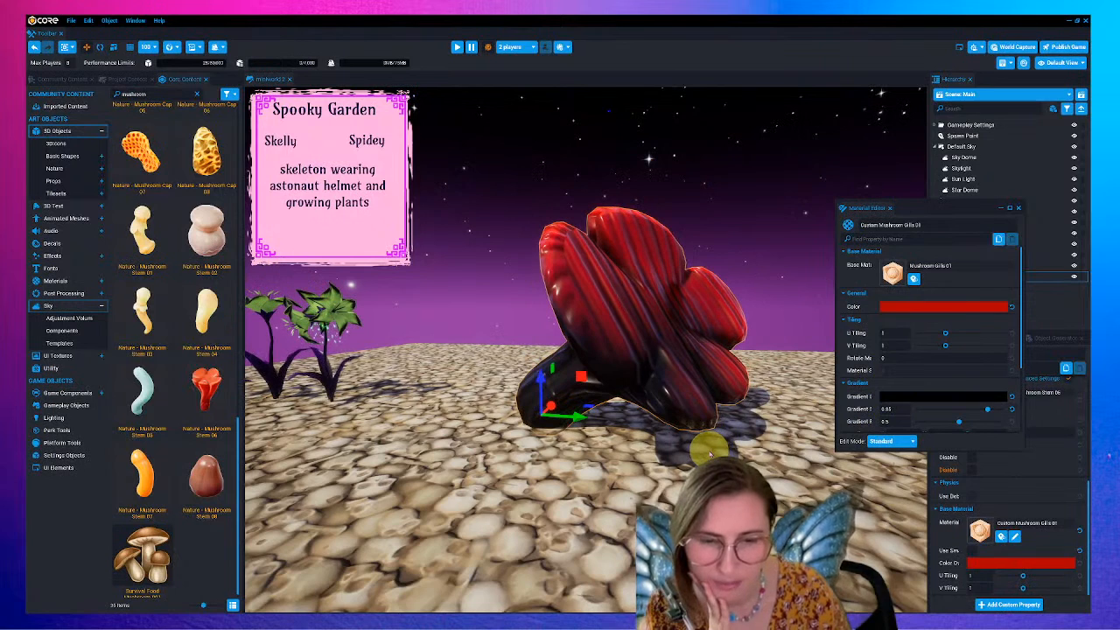
right_click_drag(711, 453, 698, 455)
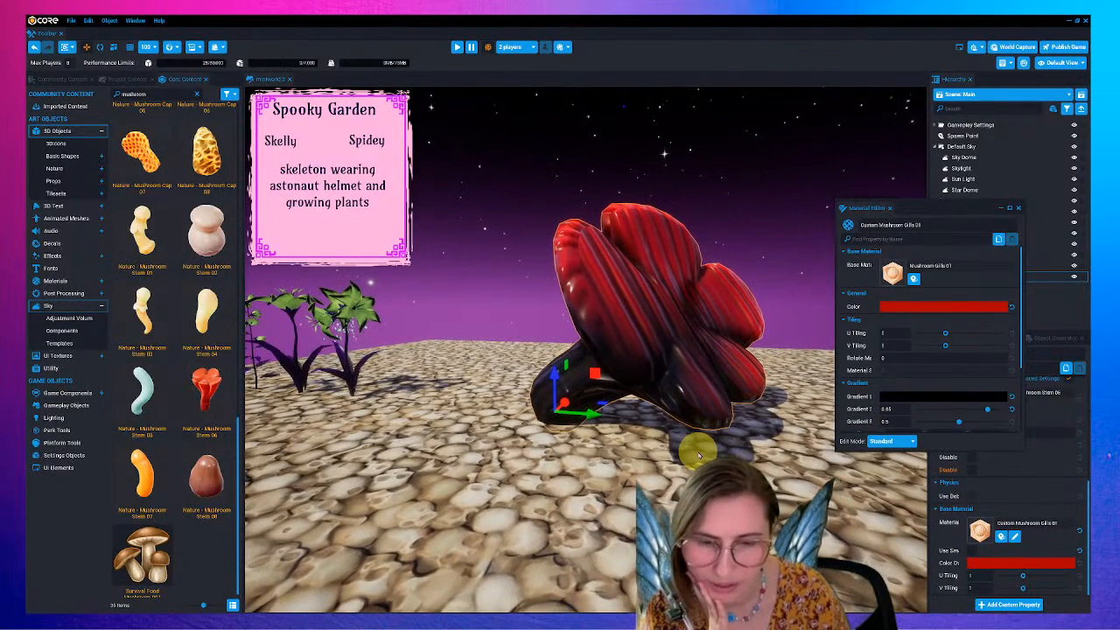
left_click(1019, 208)
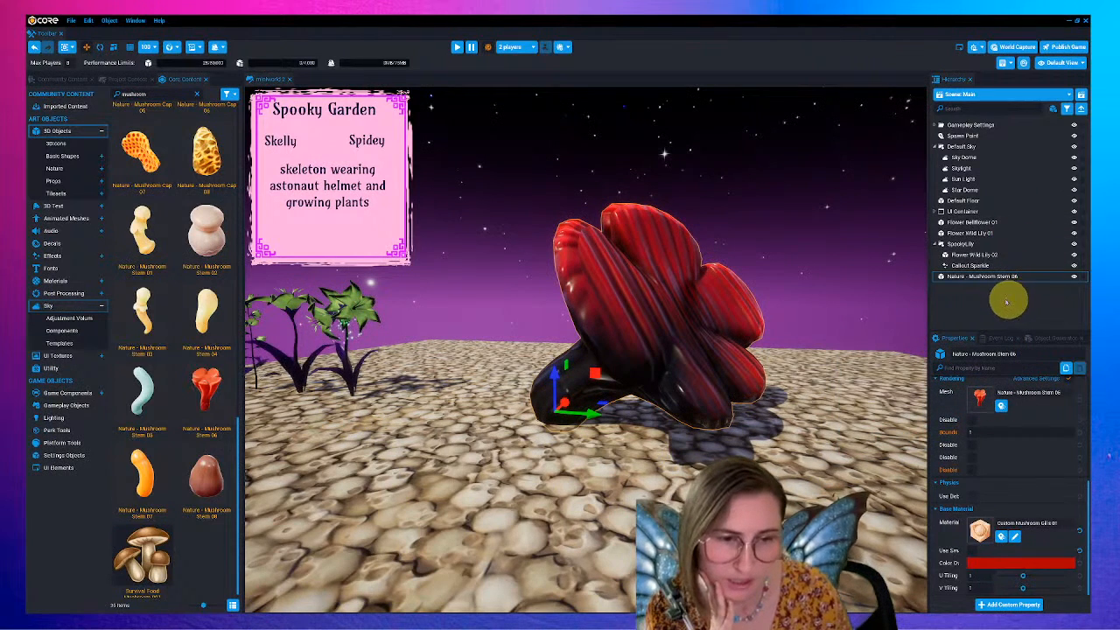
- Undo the giant mushroom's material changes back to the Asphalt 01 material
key("ctrl+z")
key("ctrl+z")
key("ctrl+z")
key("ctrl+z")
key("ctrl+z")
key("ctrl+z")
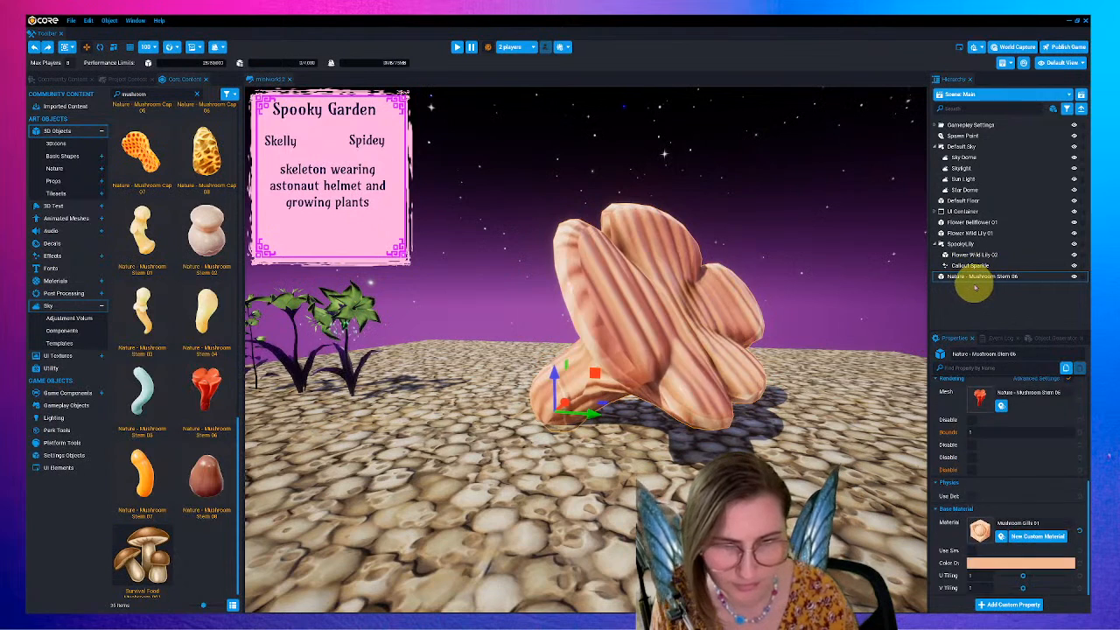
key("ctrl+z")
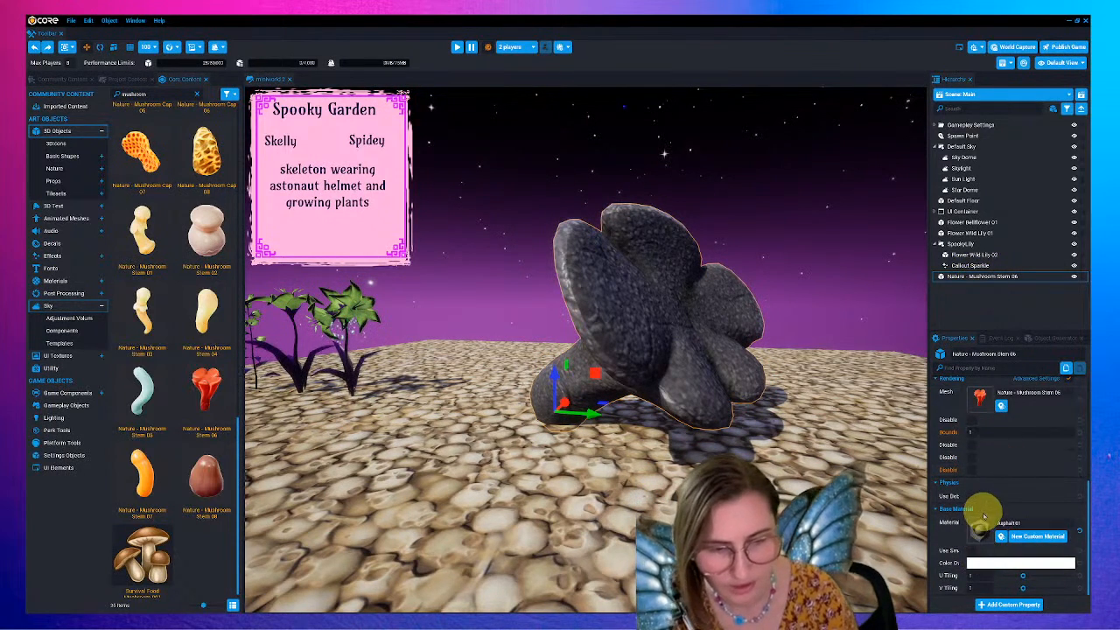
- Apply the Rubber Basic 01 material to the giant mushroom stem and close the material picker
left_click(984, 530)
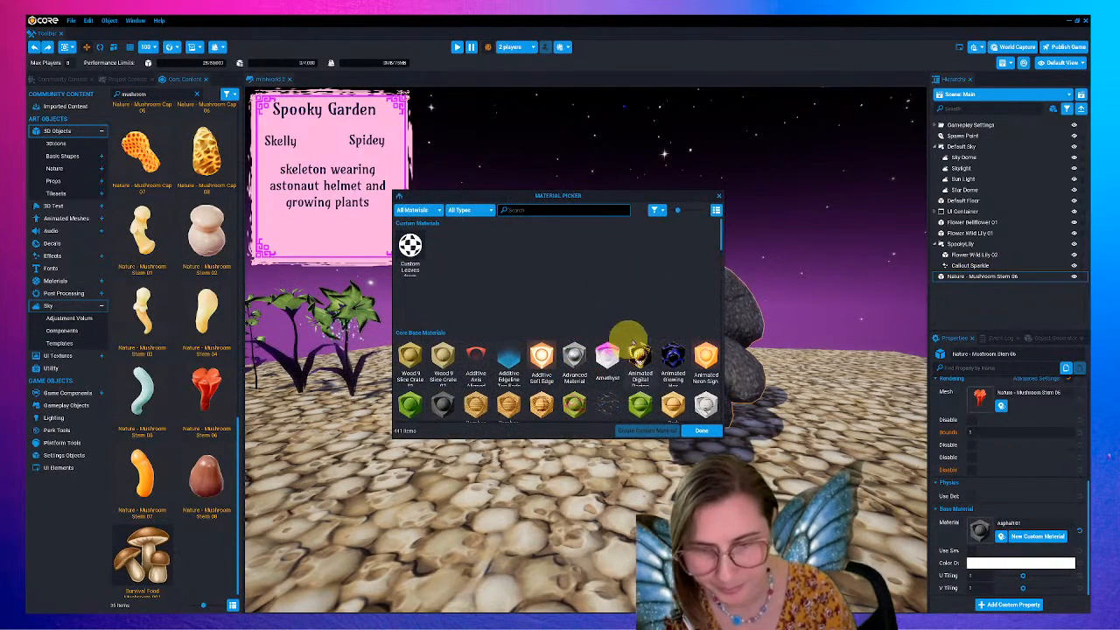
scroll(687, 321, "down", 2)
left_click_drag(725, 242, 722, 344)
left_click(510, 381)
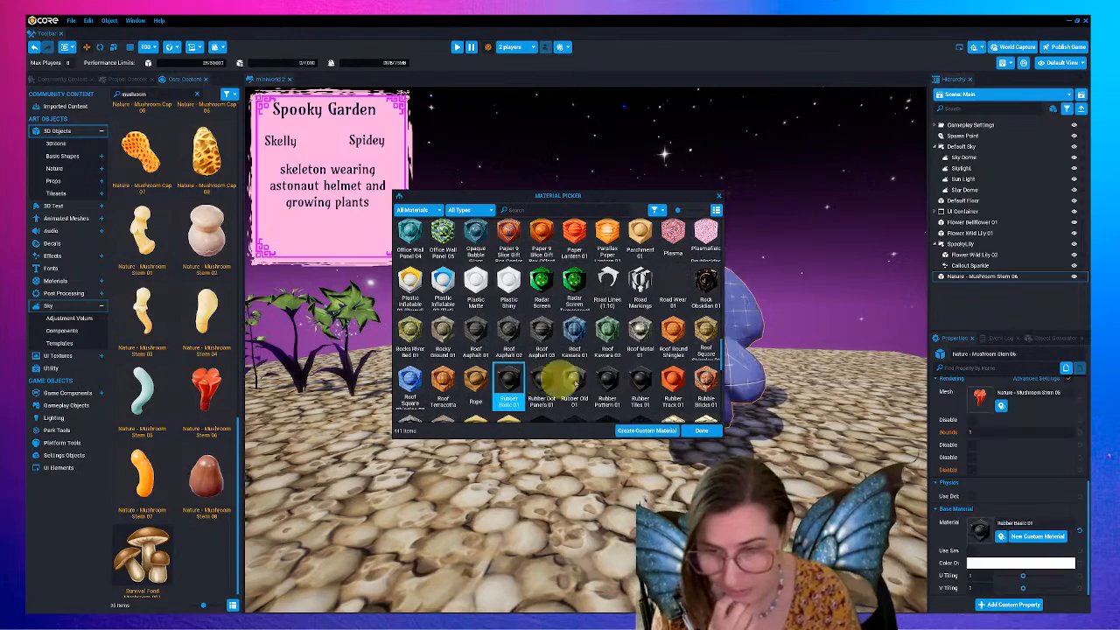
left_click_drag(613, 196, 620, 316)
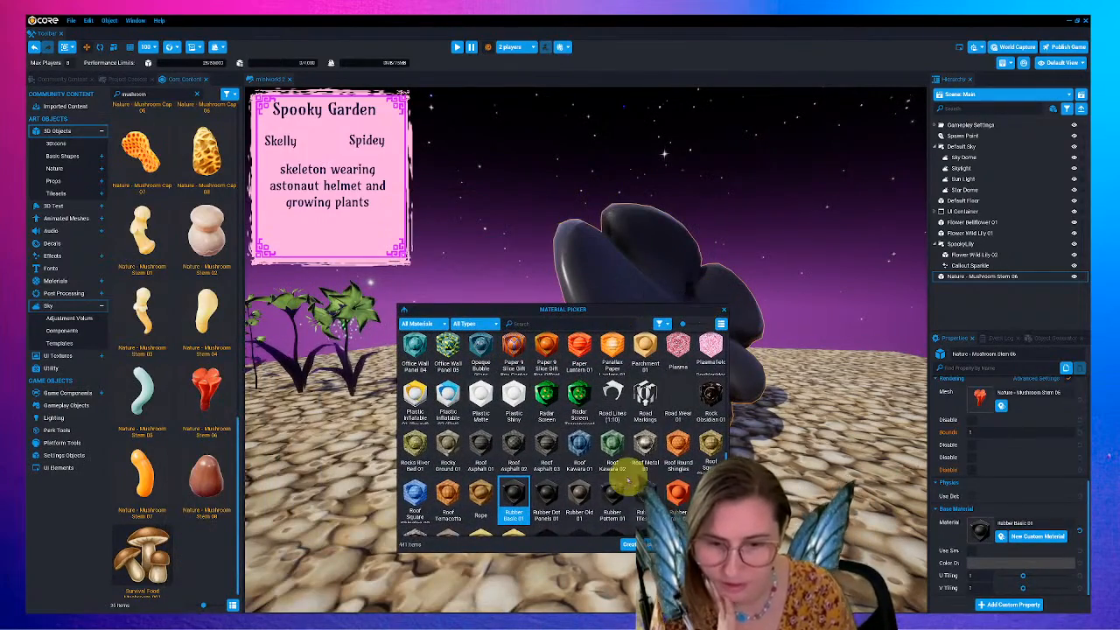
left_click(723, 311)
mouse_move(694, 394)
right_mouse_down()
mouse_move(790, 380)
mouse_move(809, 399)
mouse_move(692, 393)
mouse_move(702, 401)
mouse_move(674, 387)
right_mouse_up()
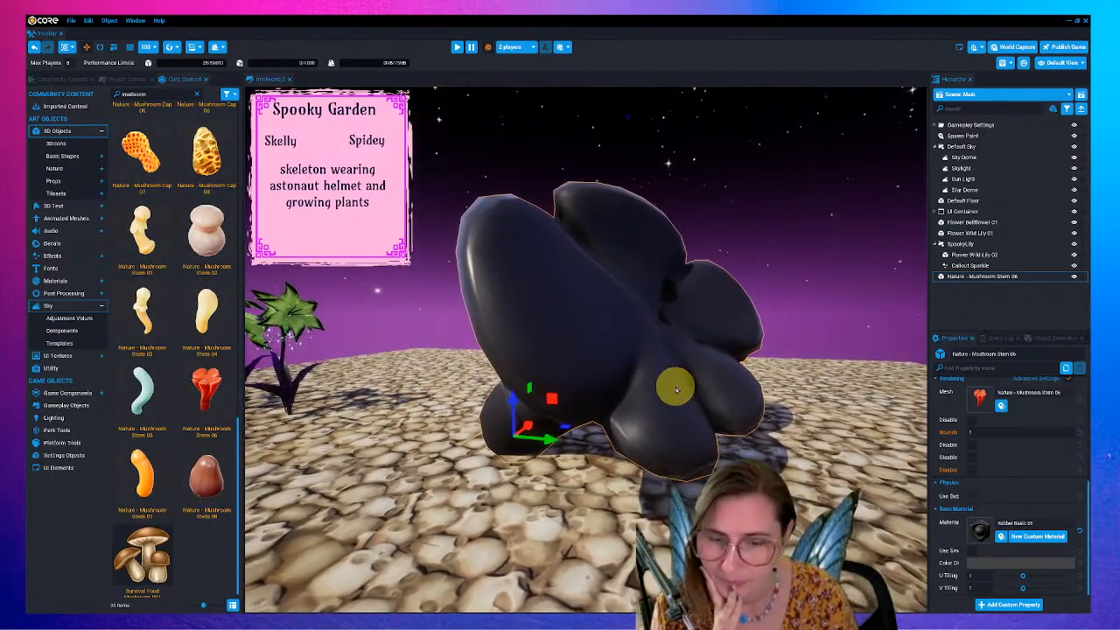
- Search the core content for "bone" and browse the human bone models
scroll(168, 203, "up", 4)
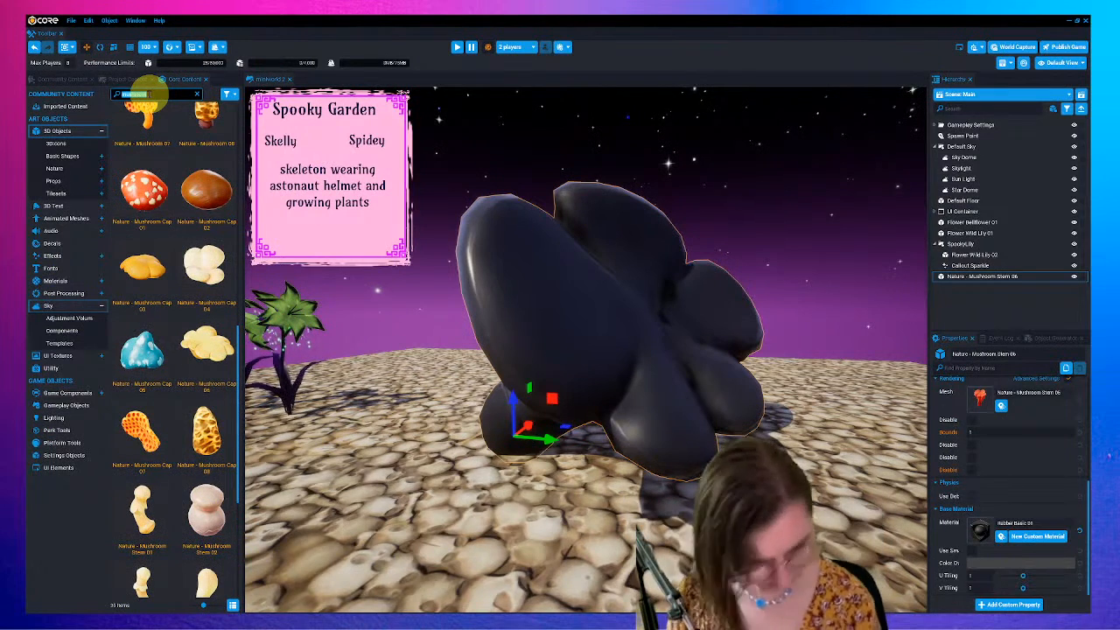
type("bone")
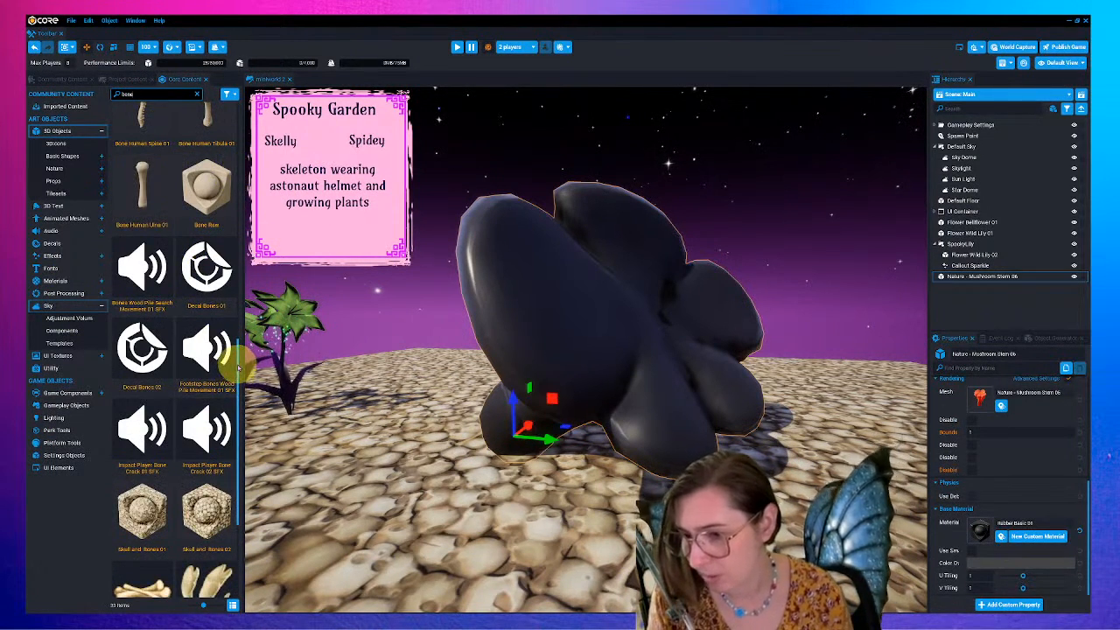
left_click_drag(236, 366, 239, 167)
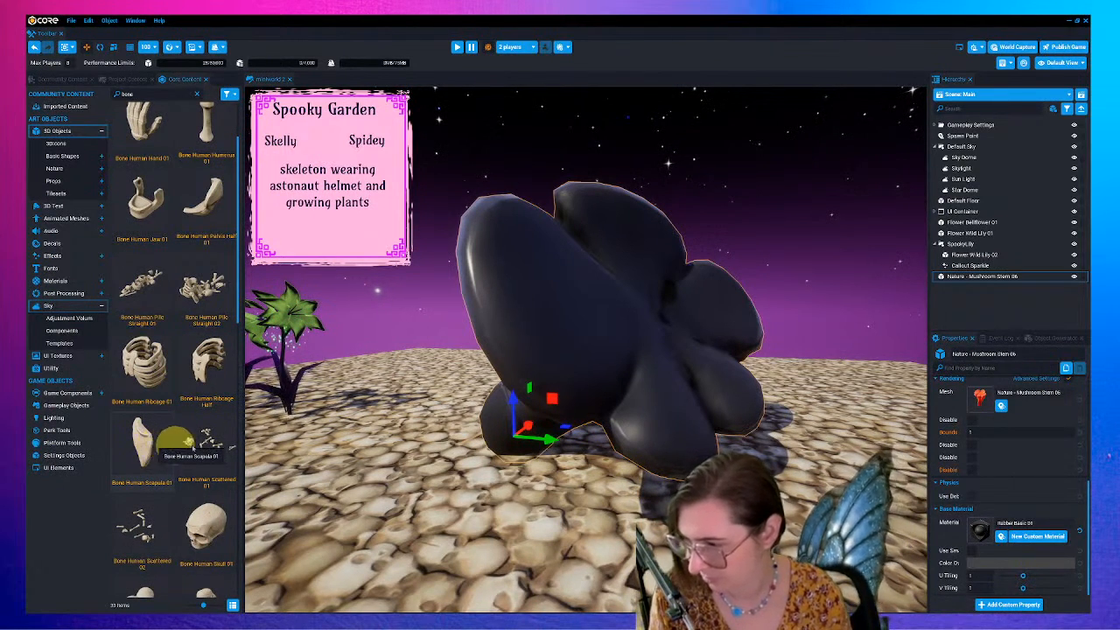
left_click_drag(166, 442, 355, 450)
left_click_drag(641, 407, 971, 249)
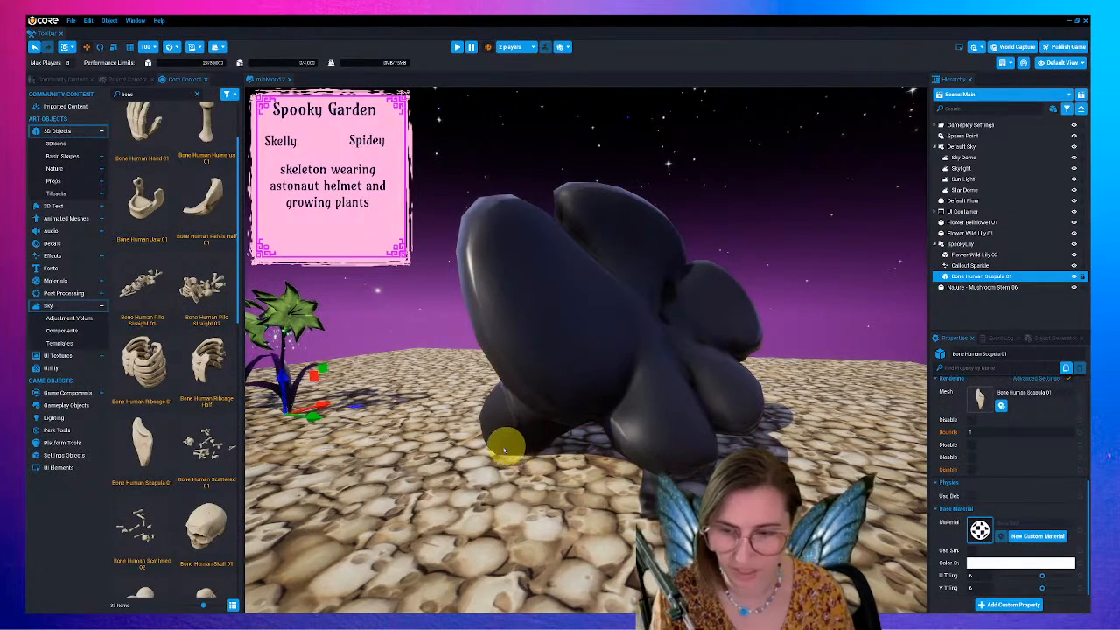
scroll(510, 450, "down", 5)
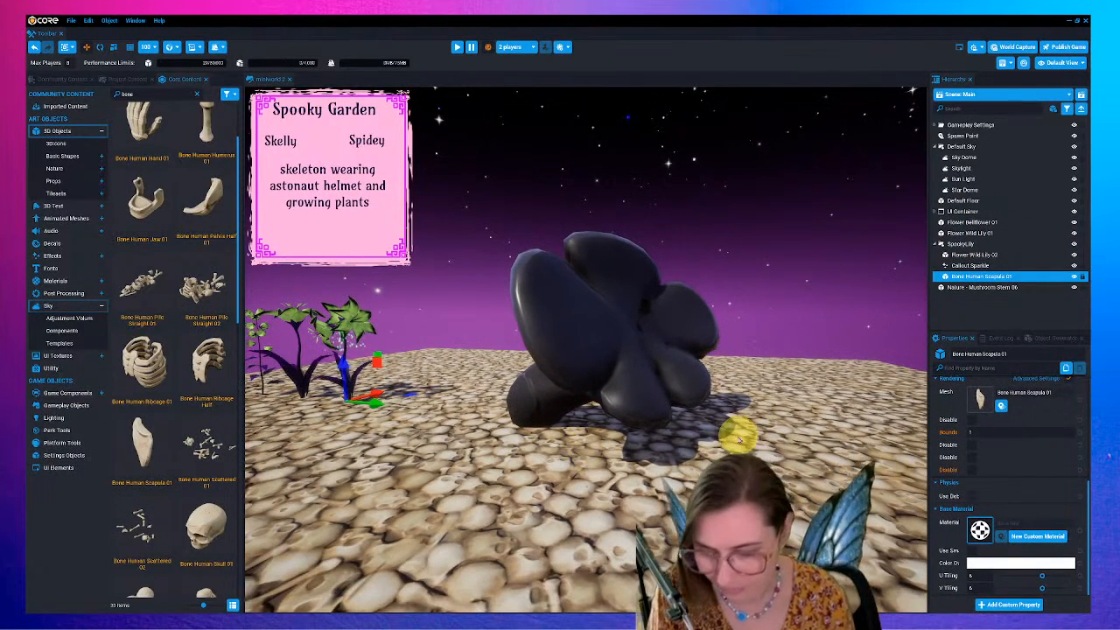
key("ctrl+z")
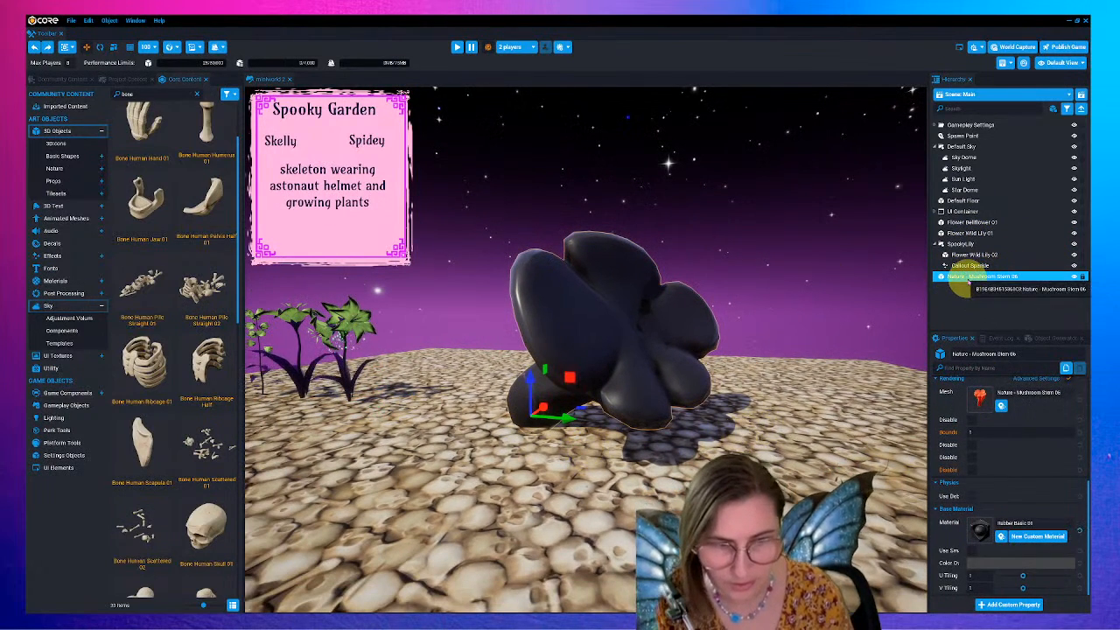
- Group the Nature - Mushroom Stem 06 object and name the group BigFlower
left_click(968, 291)
left_click(967, 278)
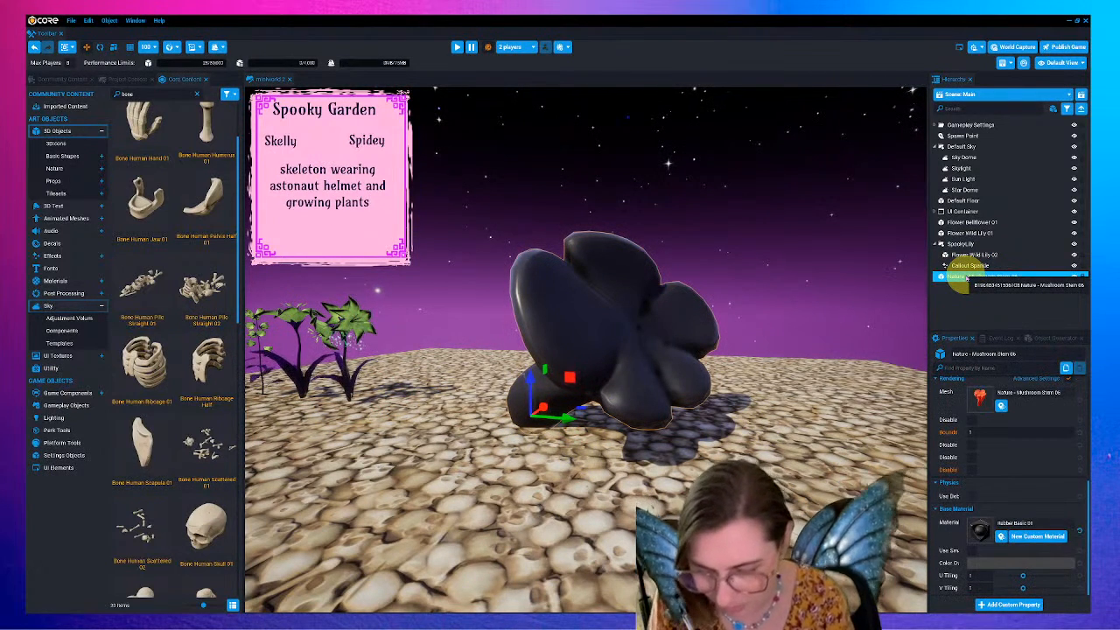
key("ctrl+g")
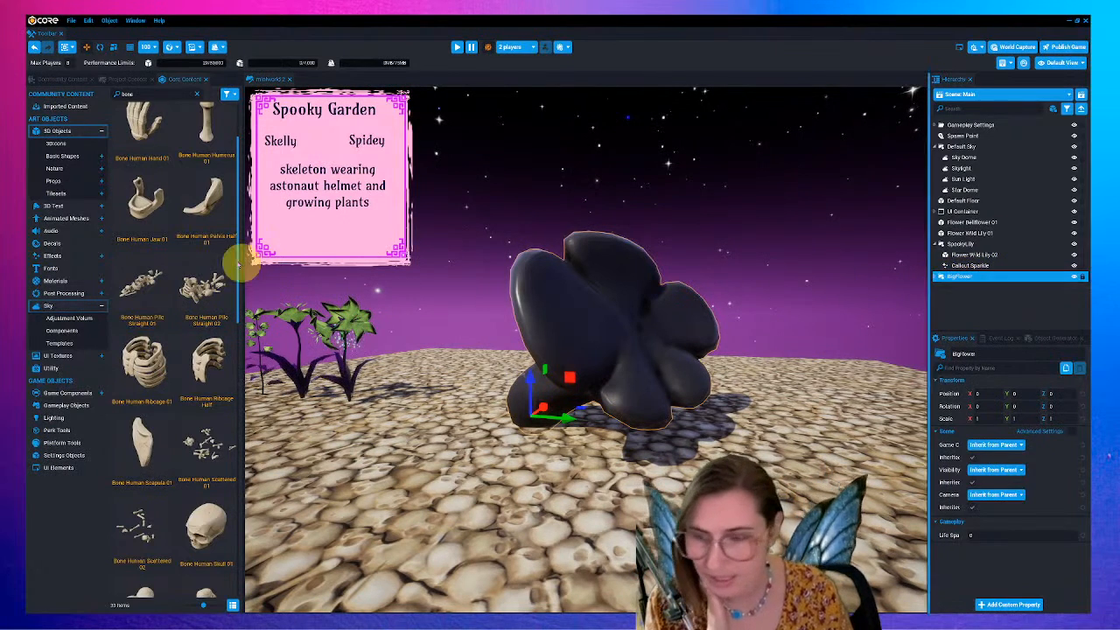
left_click_drag(137, 438, 117, 427)
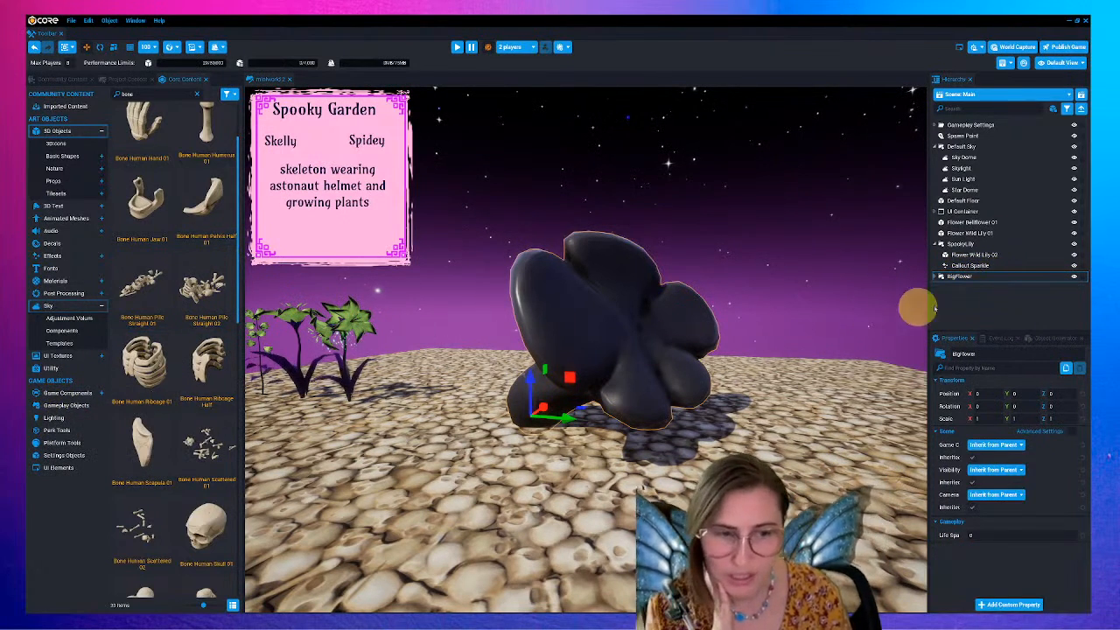
- Reset the rotation of the mushroom stem inside the BigFlower group to its default so it stands upright
left_click(978, 276)
left_click(946, 287)
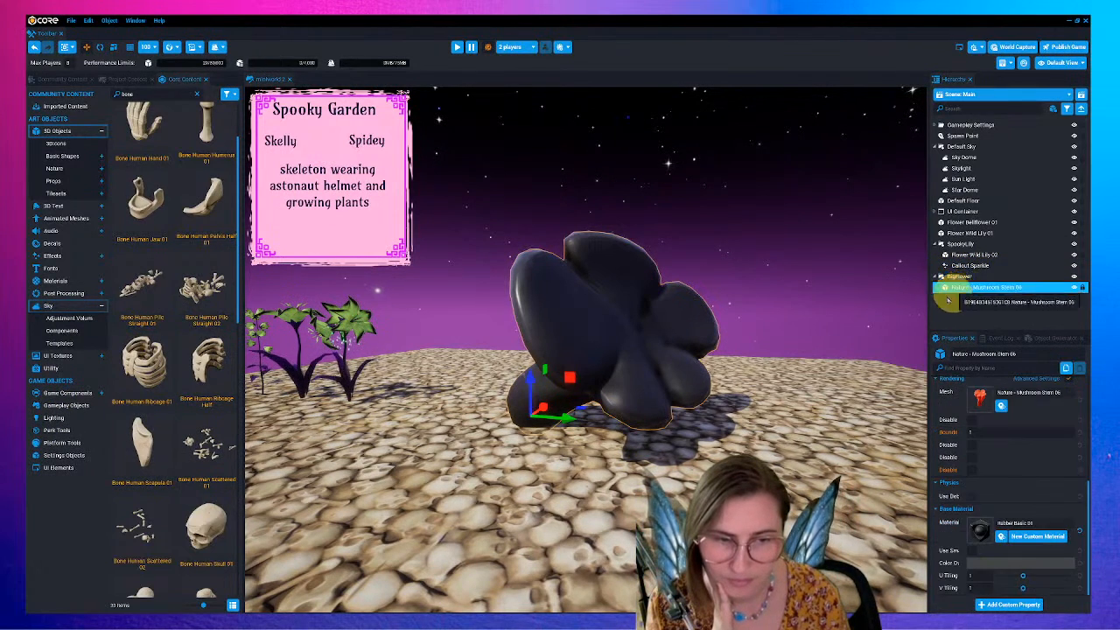
left_click(100, 47)
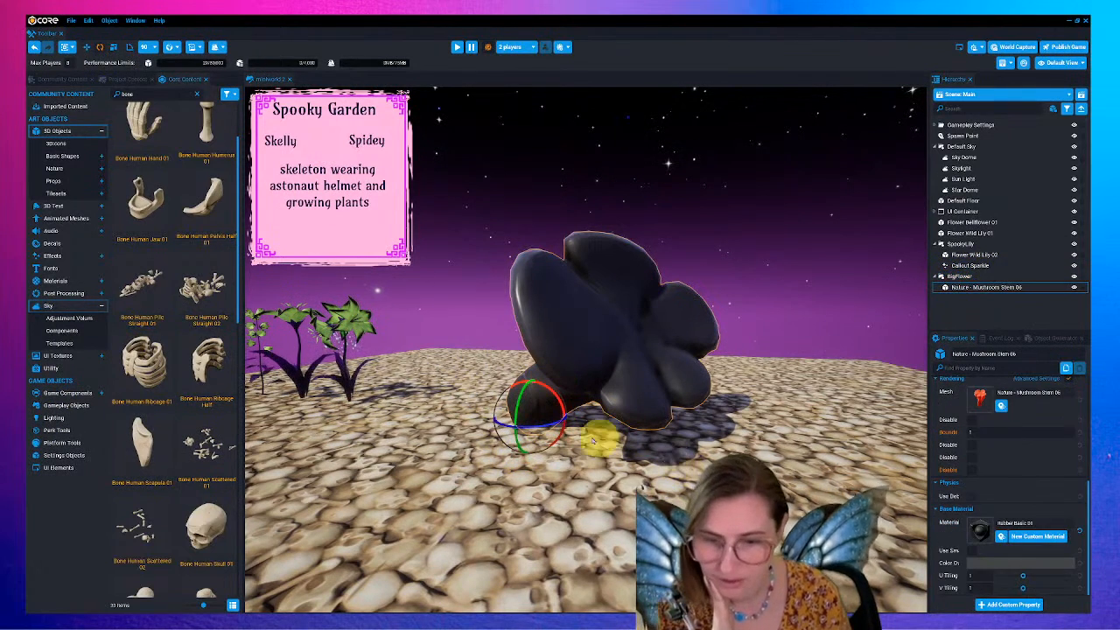
scroll(1054, 437, "up", 5)
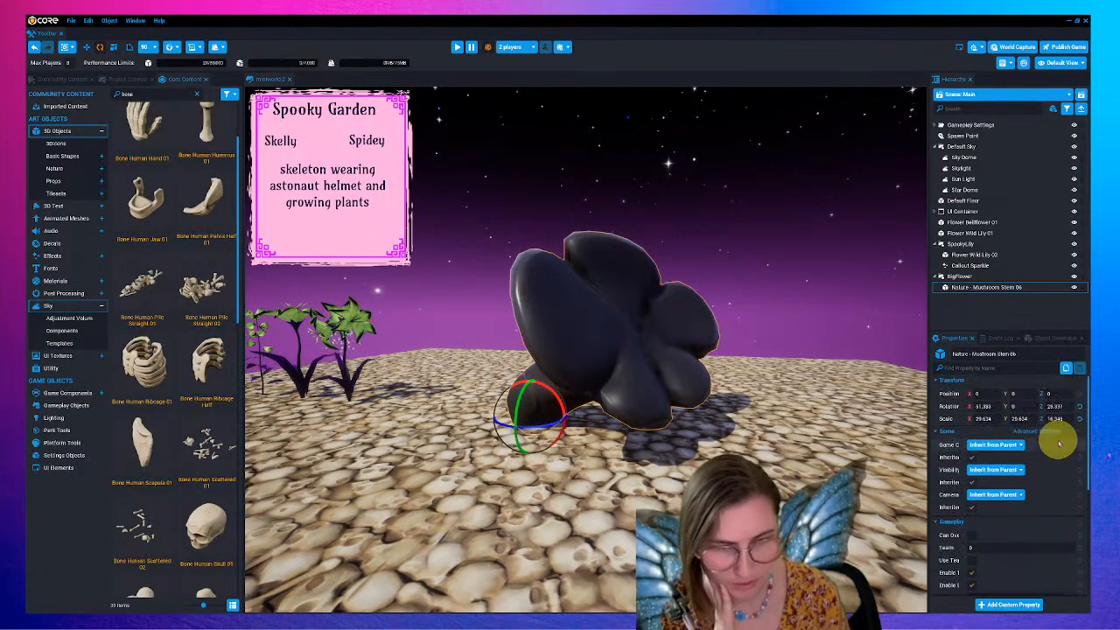
left_click(1080, 406)
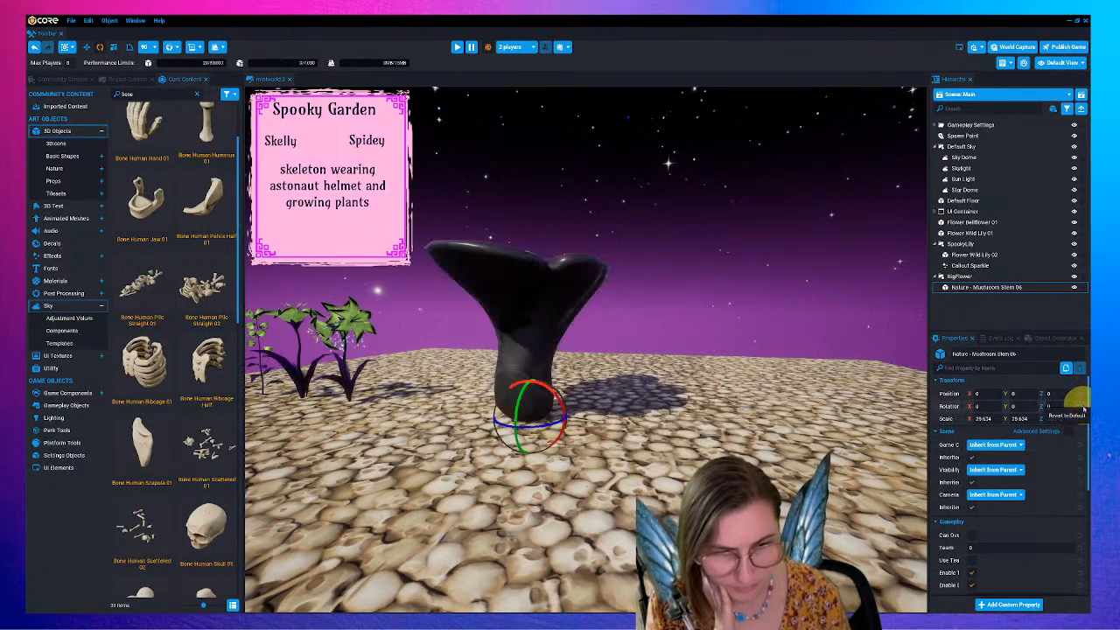
mouse_move(612, 405)
right_mouse_down()
mouse_move(670, 358)
mouse_move(653, 282)
mouse_move(622, 278)
mouse_move(583, 420)
mouse_move(599, 409)
right_mouse_up()
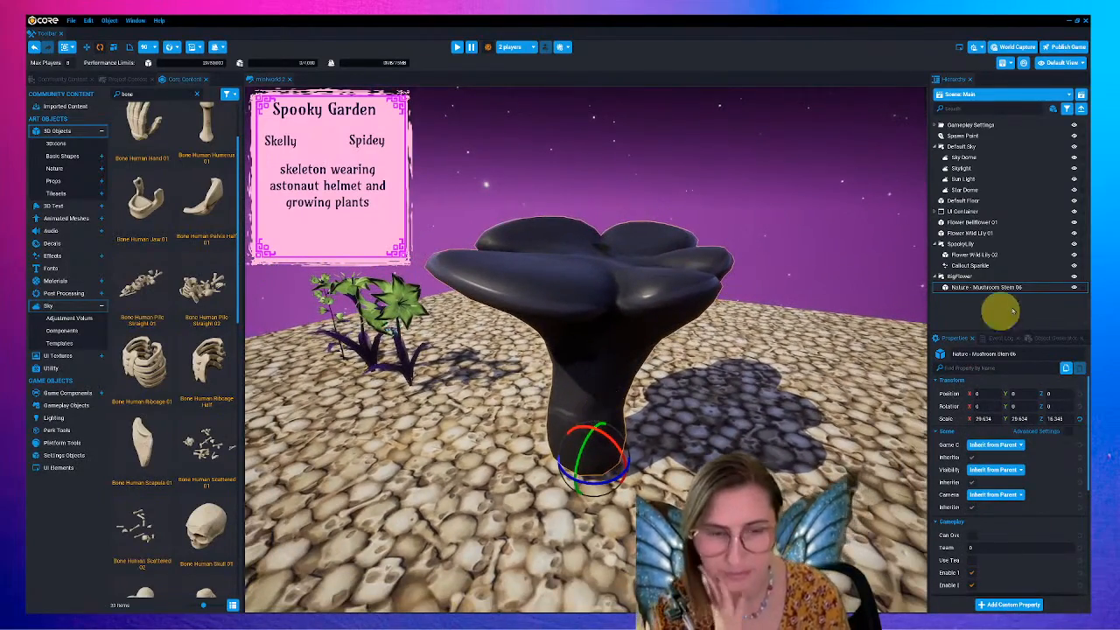
- Add a Bone Human Scapula 01 to the BigFlower group
left_click(966, 276)
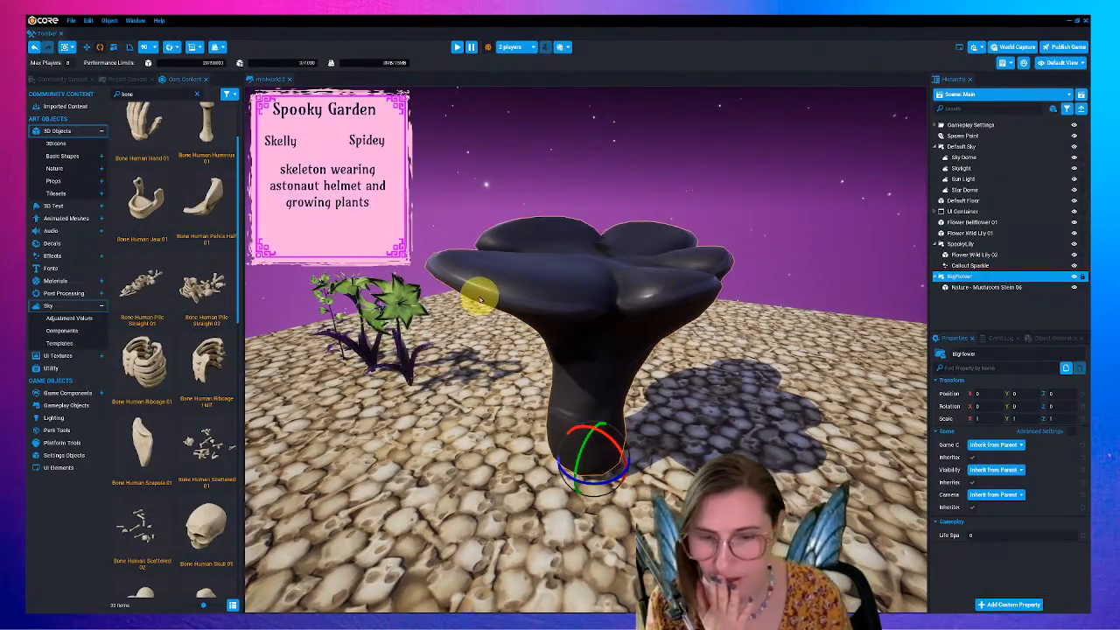
mouse_move(601, 345)
right_mouse_down()
mouse_move(327, 310)
mouse_move(602, 358)
right_mouse_up()
scroll(602, 358, "down", 2)
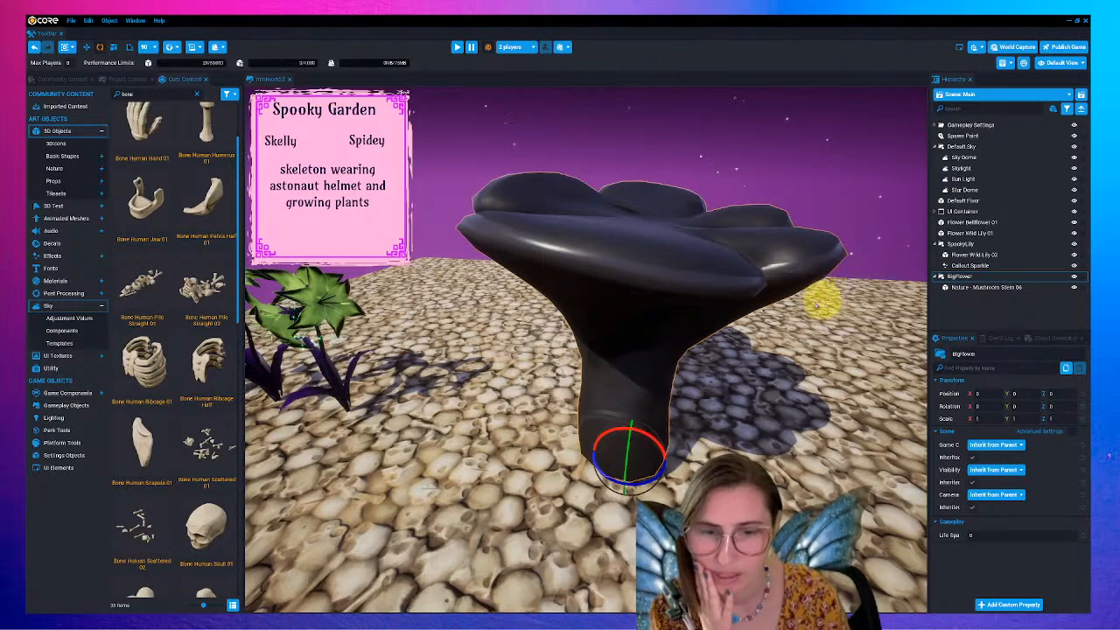
left_click_drag(150, 433, 1003, 280)
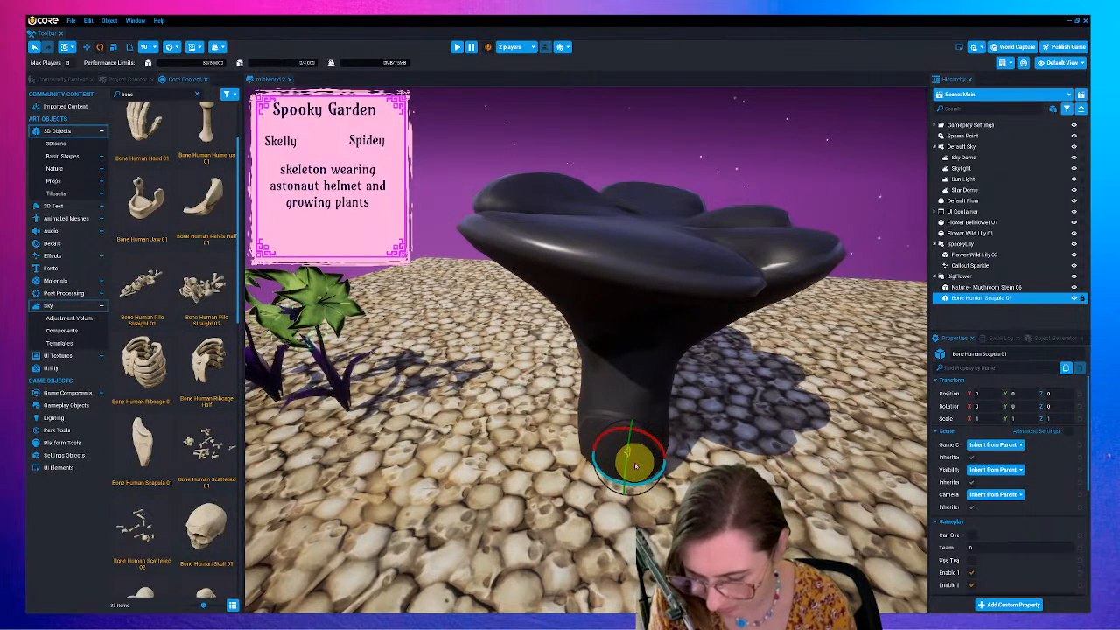
- Scale the scapula bone up uniformly to 26 at the base of the mushroom stem
key("g")
key("f")
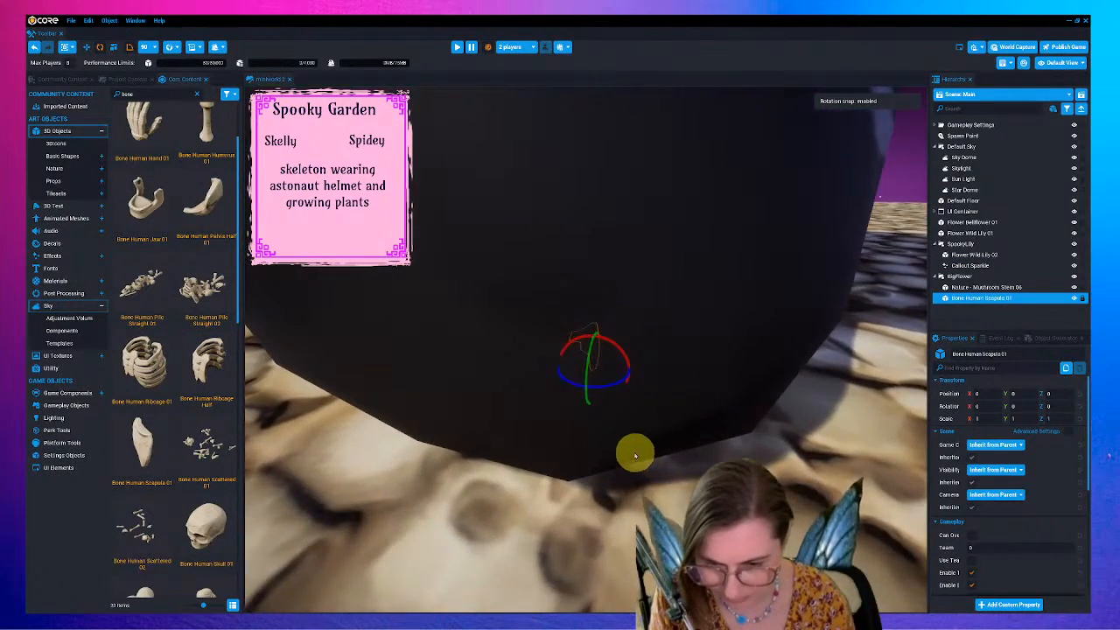
scroll(627, 445, "down", 4)
scroll(627, 430, "down", 2)
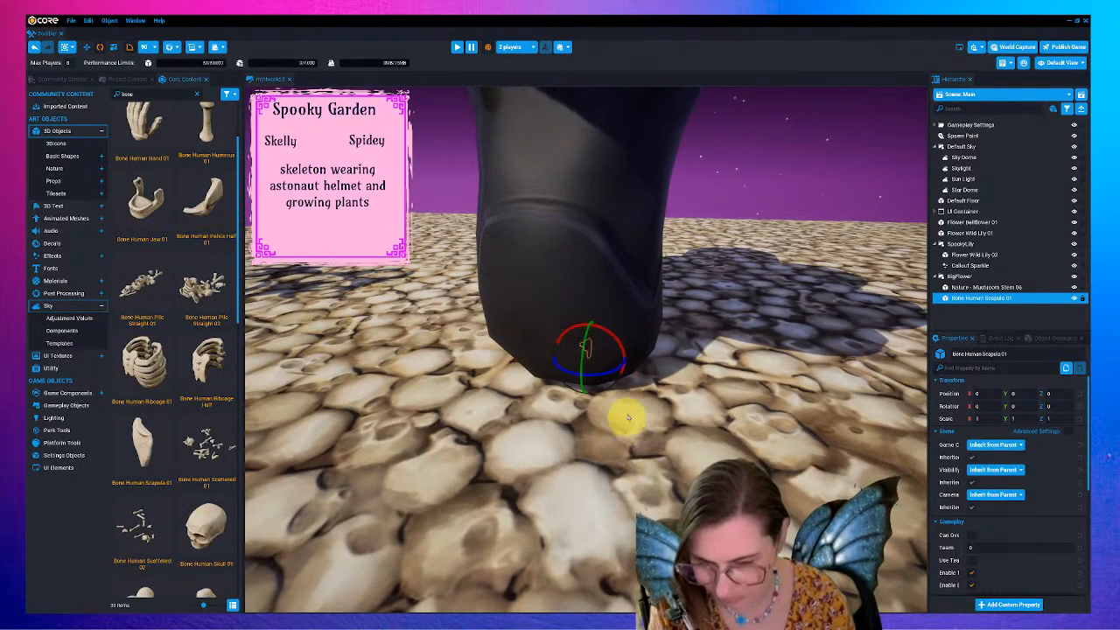
key("r")
left_click_drag(587, 358, 647, 337)
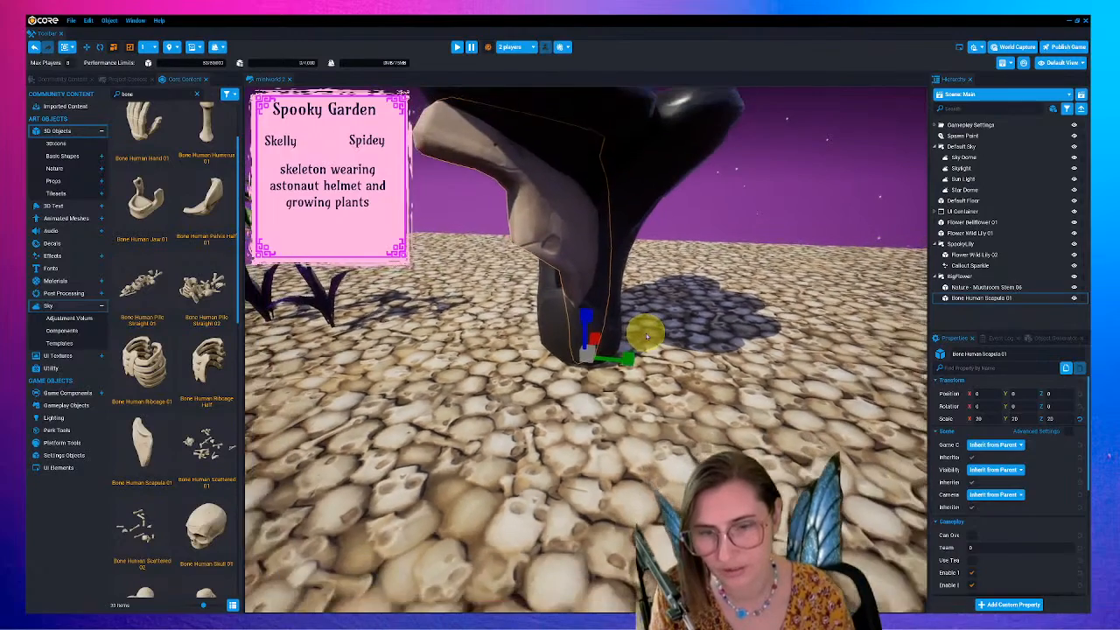
scroll(647, 337, "down", 5)
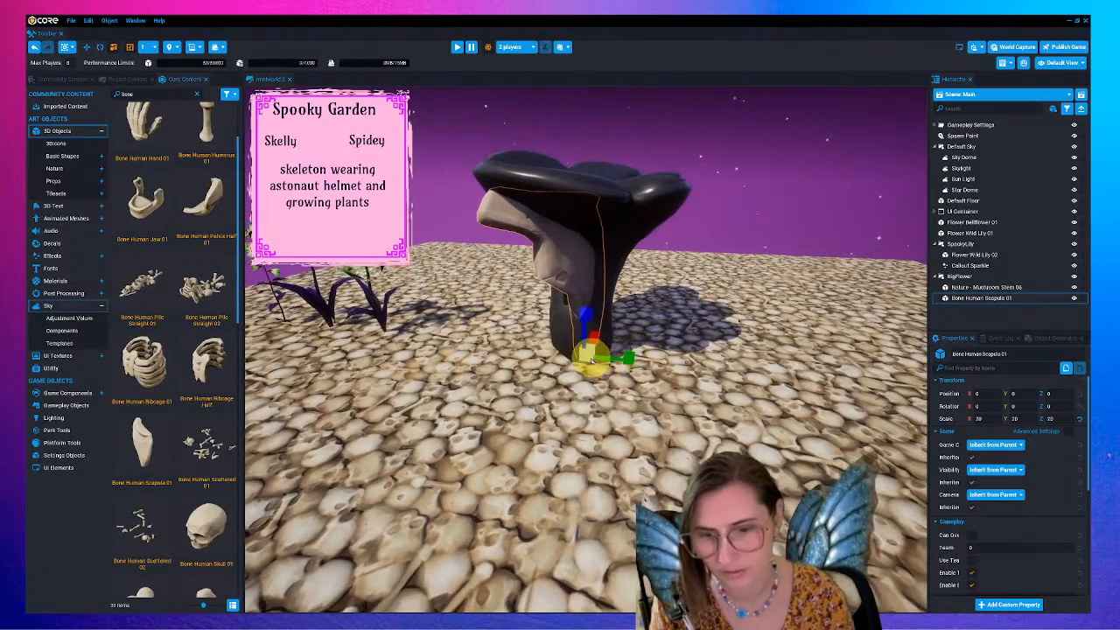
left_click_drag(591, 360, 633, 353)
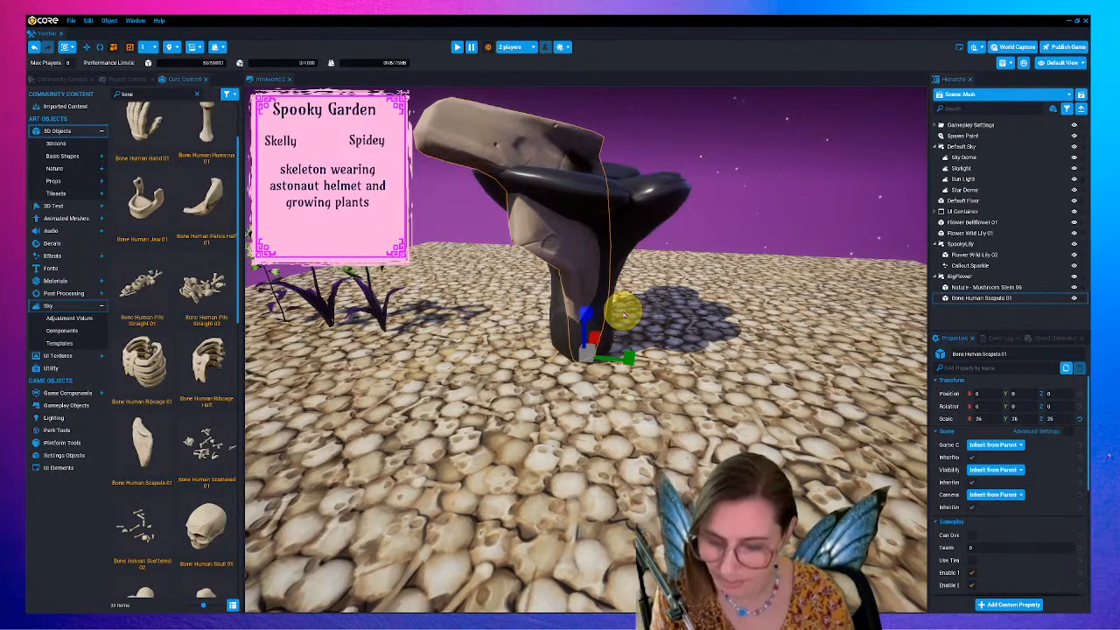
- Stretch the scapula to an X scale of 33 and tilt it outward by about 16 degrees around its X axis
right_click_drag(623, 315, 619, 440)
left_click_drag(605, 434, 679, 400)
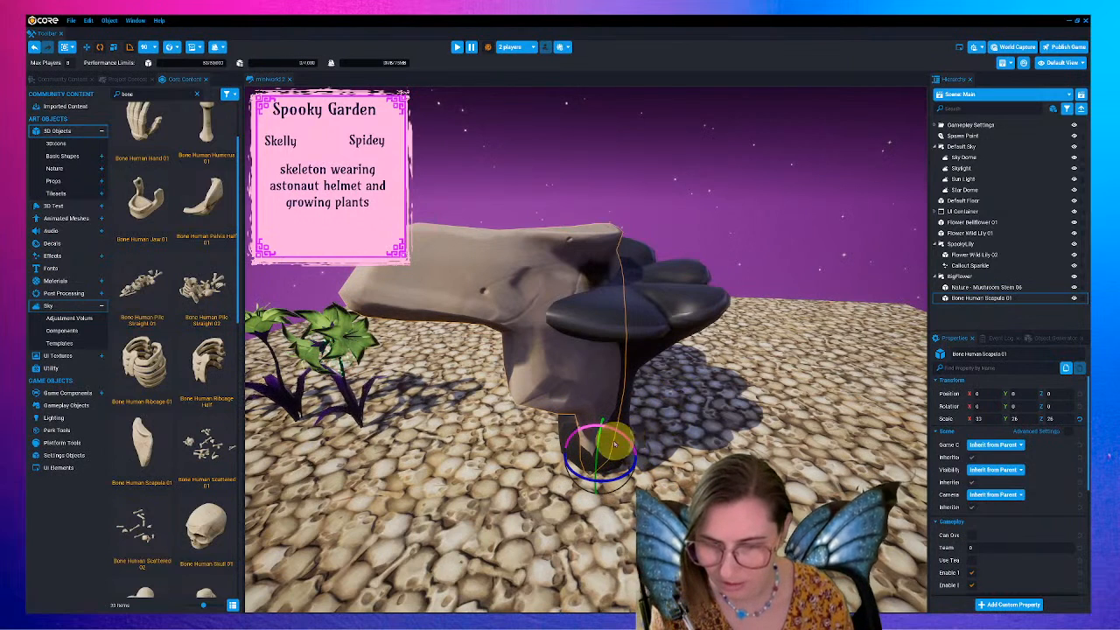
left_click_drag(615, 429, 532, 399)
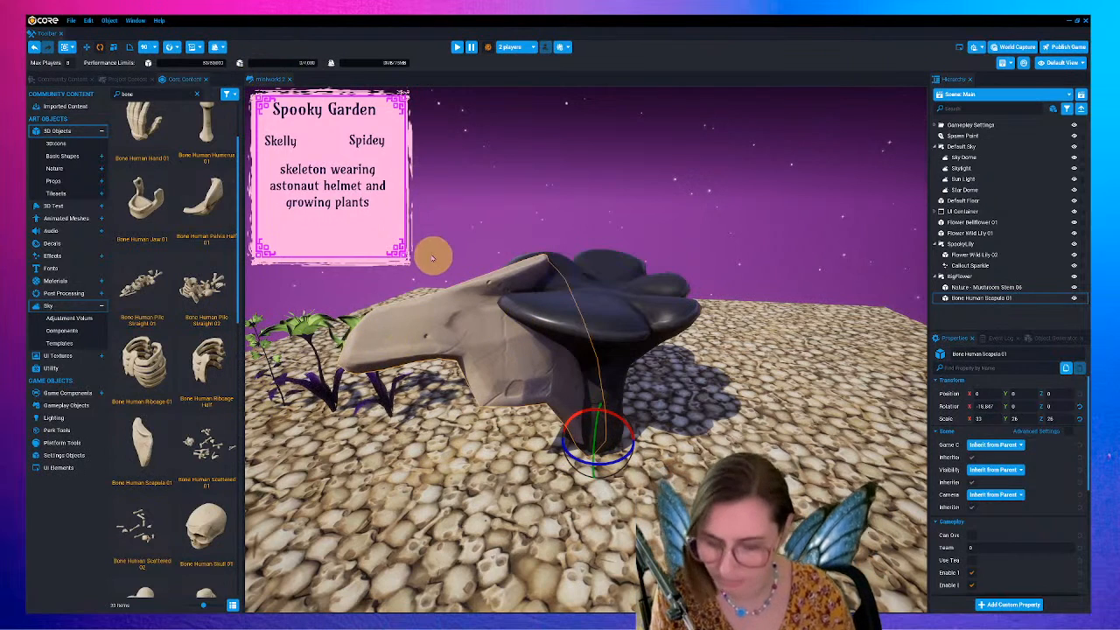
- Stretch the tilted scapula along its Z axis to a scale of about 33.4
key("r")
left_click_drag(583, 407, 507, 338)
scroll(604, 352, "down", 1)
right_click_drag(604, 352, 530, 325)
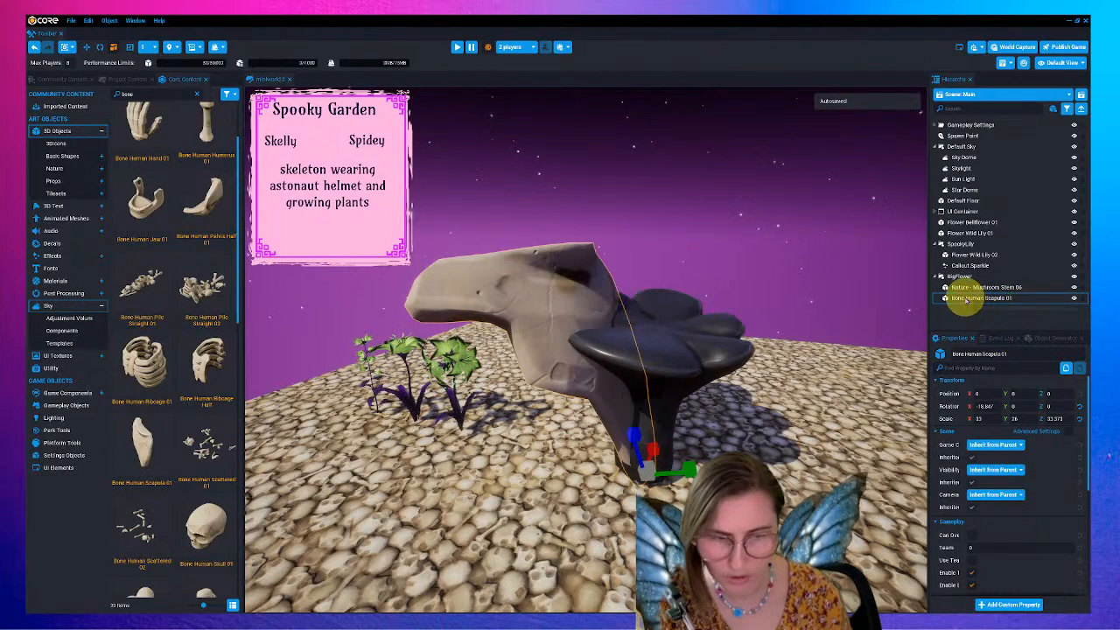
- Copy the Rubber Basic 01 material from the mushroom stem and paste it onto the scapula bone
scroll(1036, 537, "down", 5)
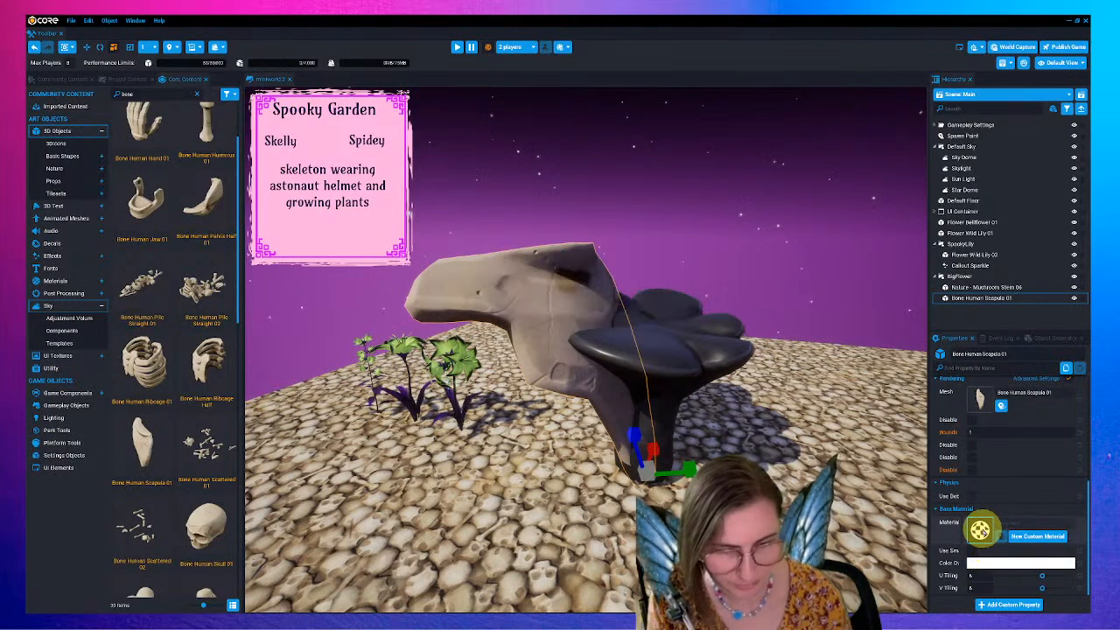
left_click(984, 288)
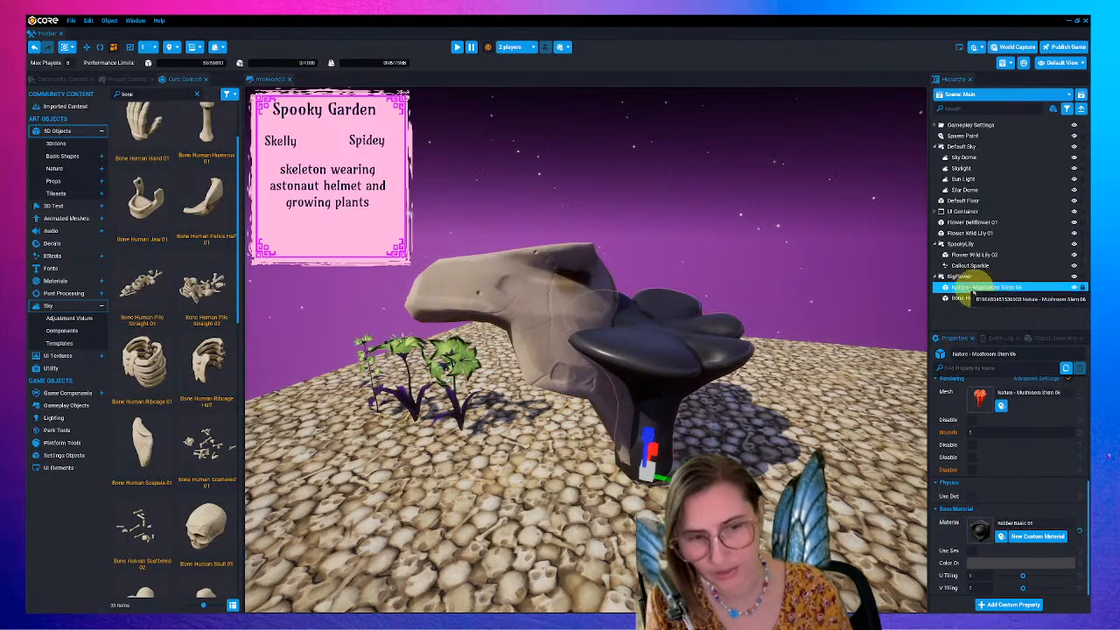
right_click(980, 530)
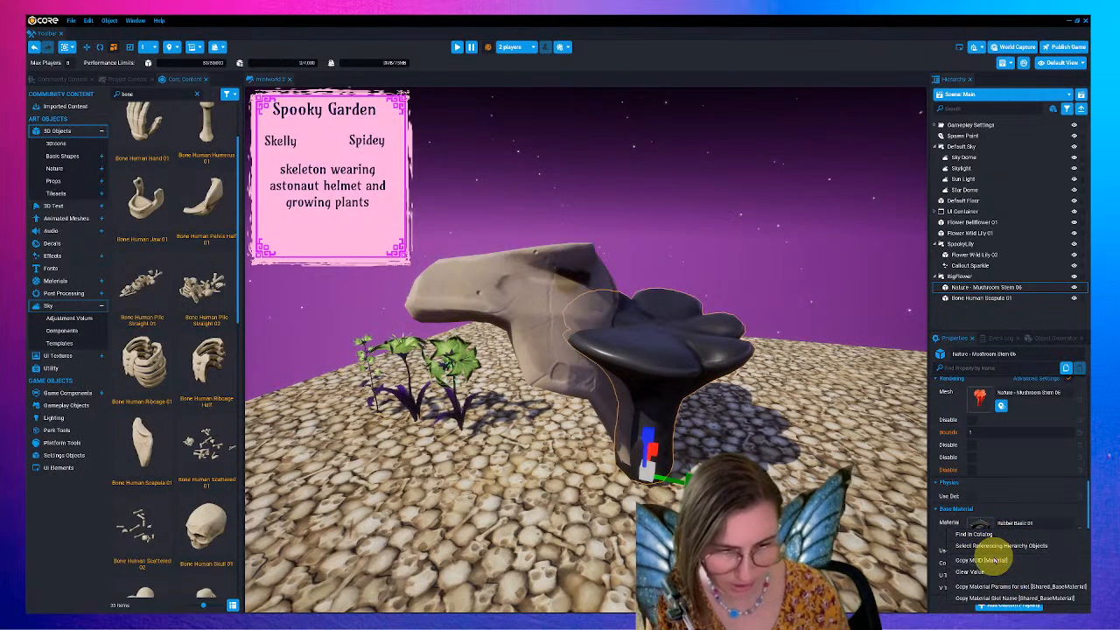
left_click(994, 559)
left_click(985, 299)
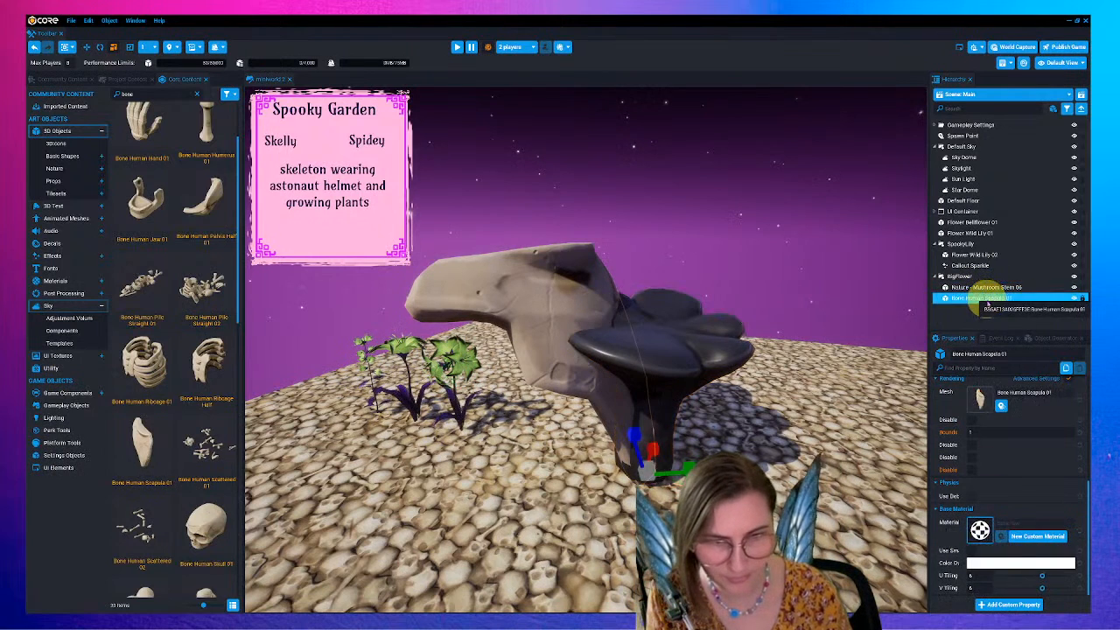
right_click(980, 530)
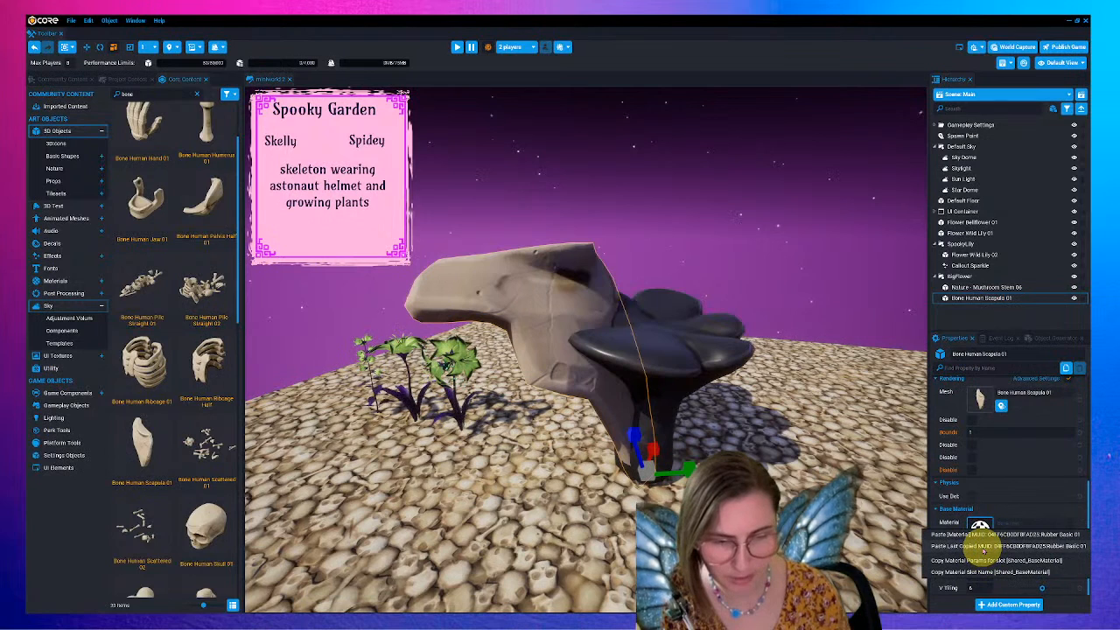
left_click(984, 547)
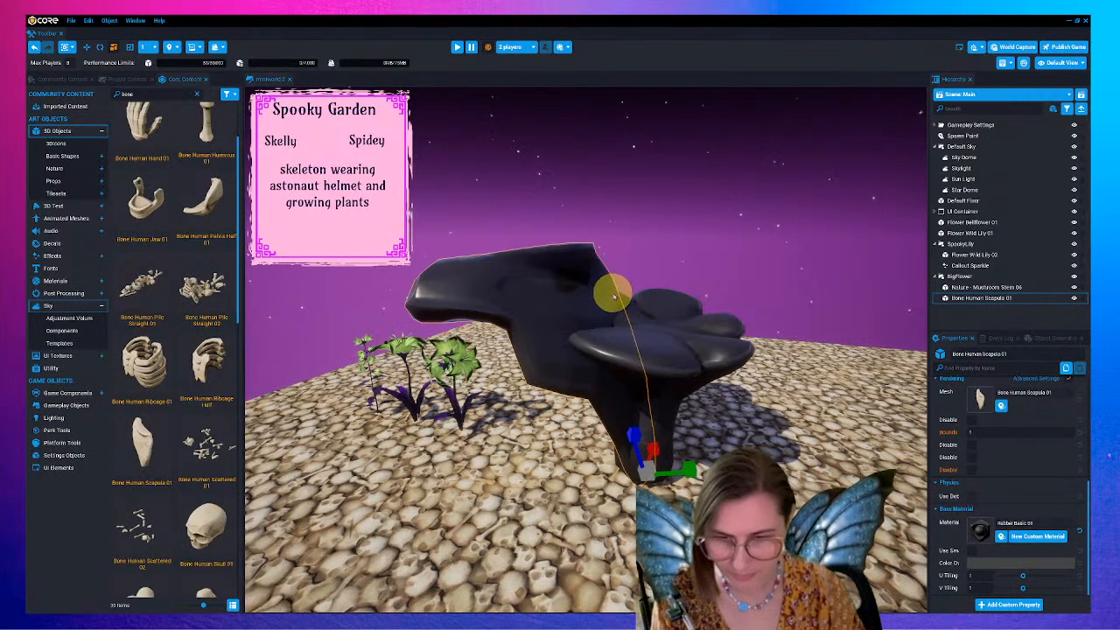
- View the scapula petal from above and rotate it around the mushroom stem to line up with the stem's lobes
right_click(584, 298)
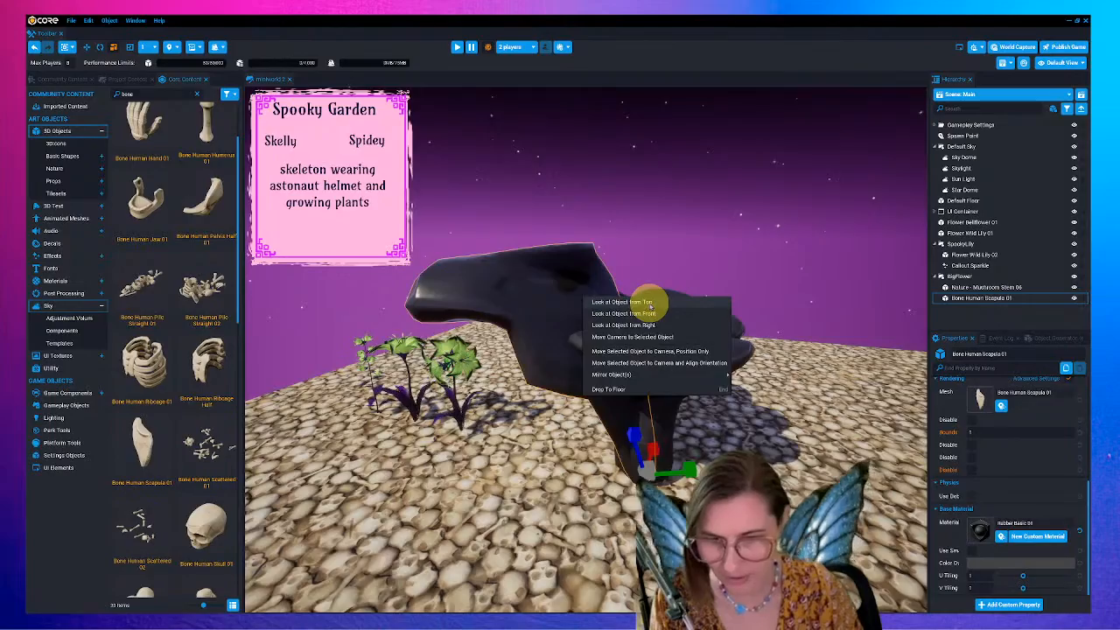
left_click(650, 302)
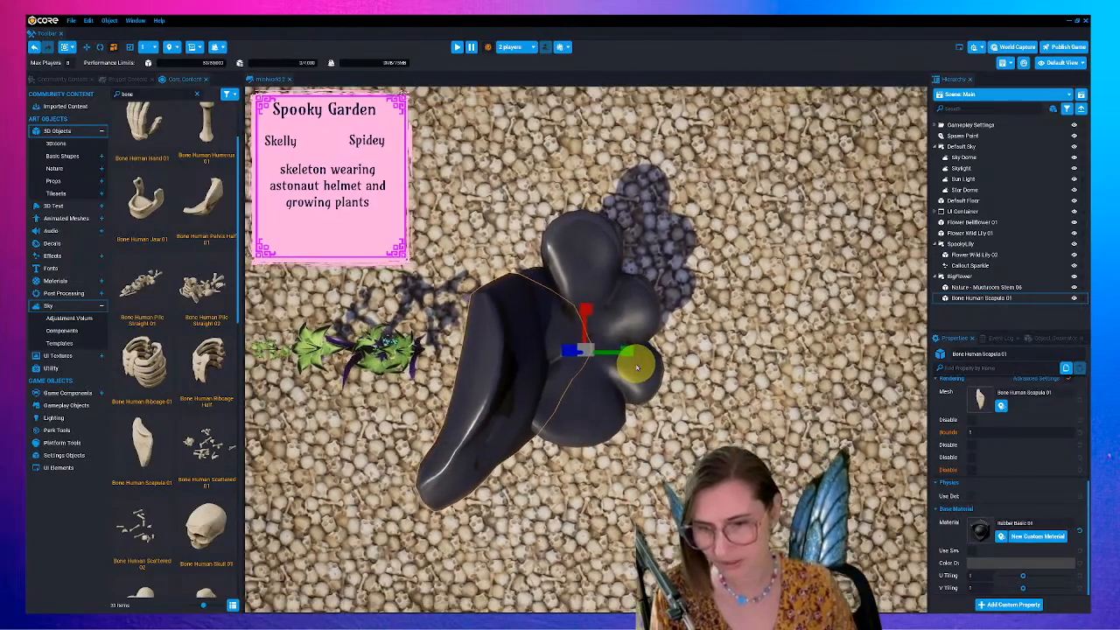
left_click_drag(637, 368, 457, 243, "alt")
left_click(101, 47)
left_click_drag(617, 470, 611, 514)
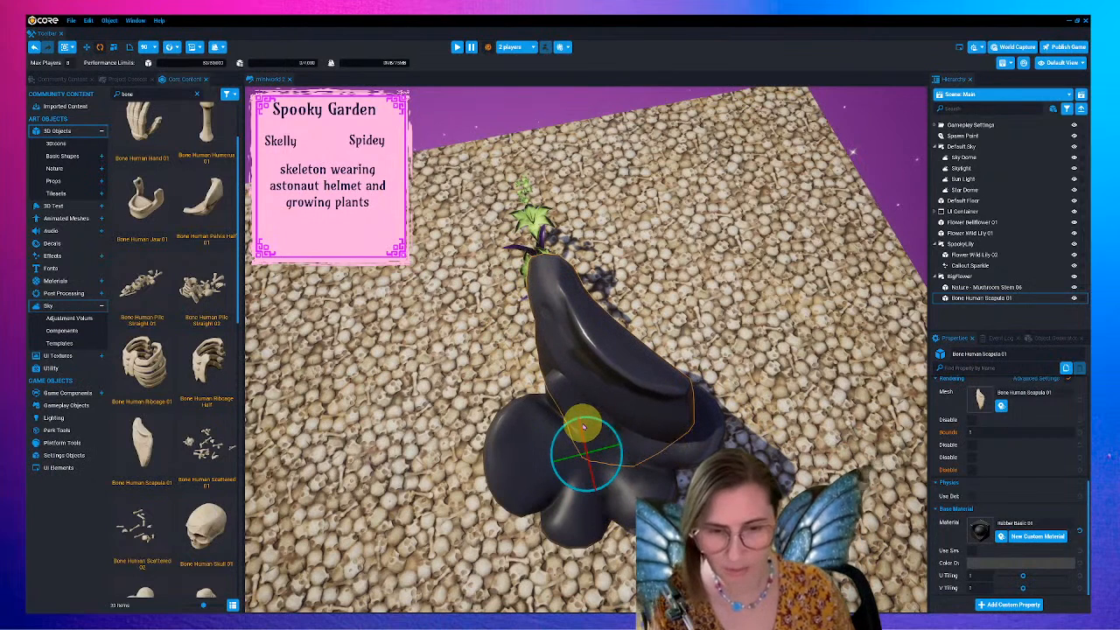
left_click_drag(602, 453, 605, 452)
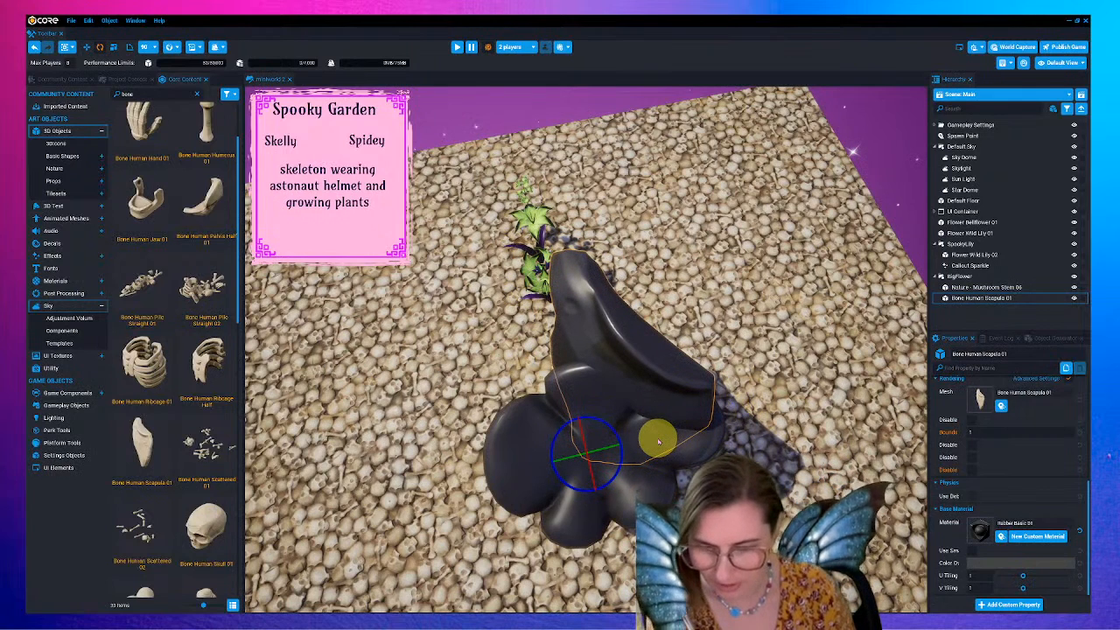
- Examine from above and from the side how the scapula petal meets the mushroom stem
left_click_drag(645, 418, 463, 478, "alt")
scroll(463, 477, "up", 4)
scroll(478, 475, "up", 5)
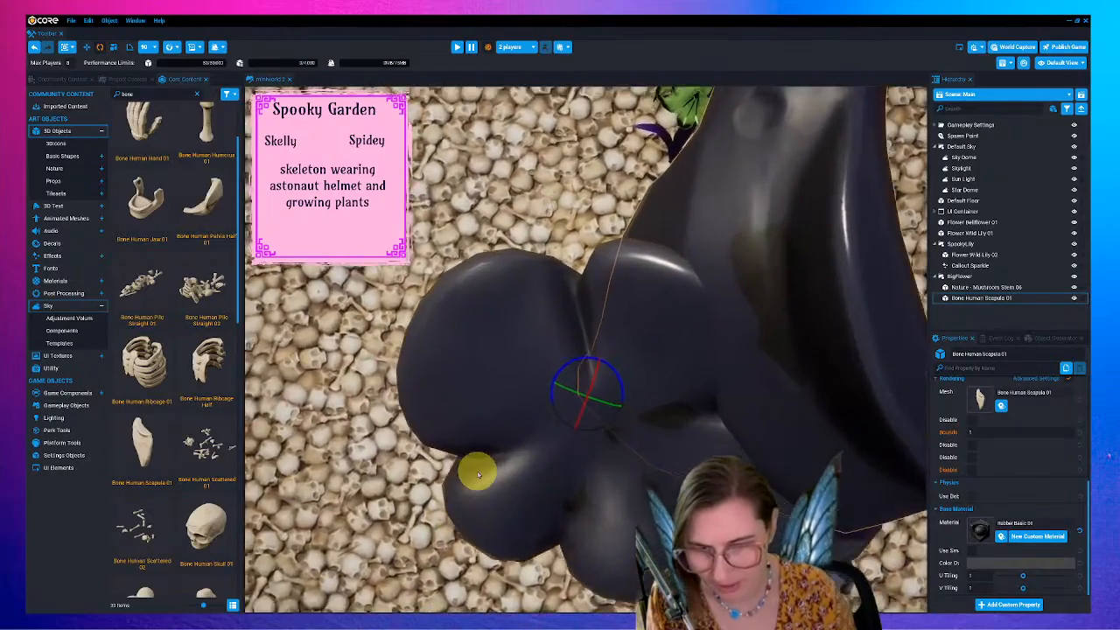
scroll(476, 472, "up", 3)
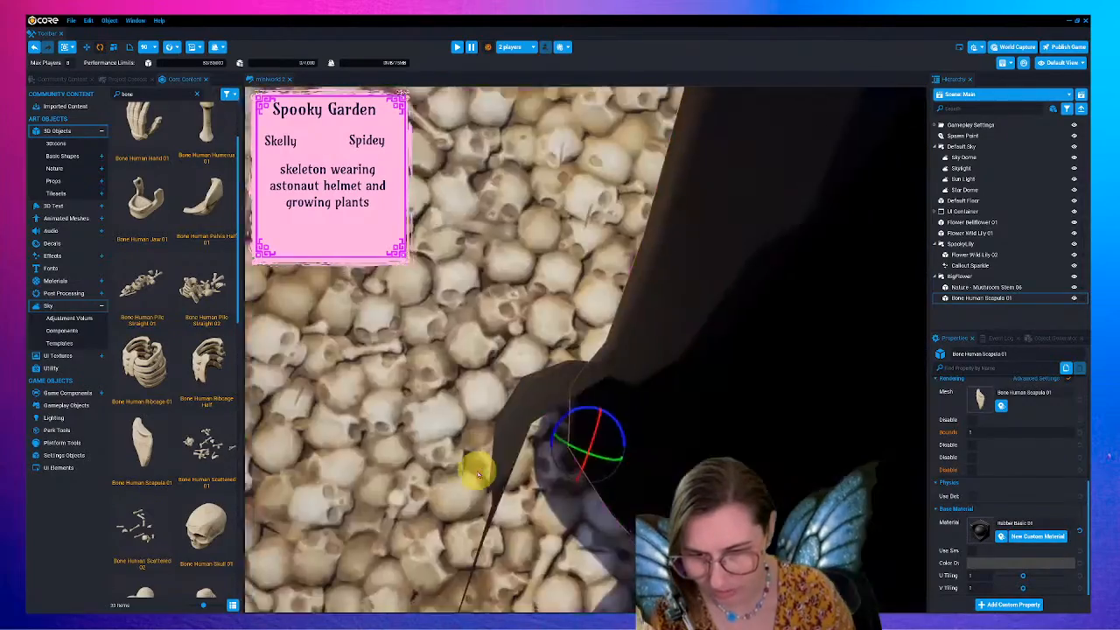
left_click_drag(476, 471, 642, 368, "alt")
scroll(606, 337, "down", 4)
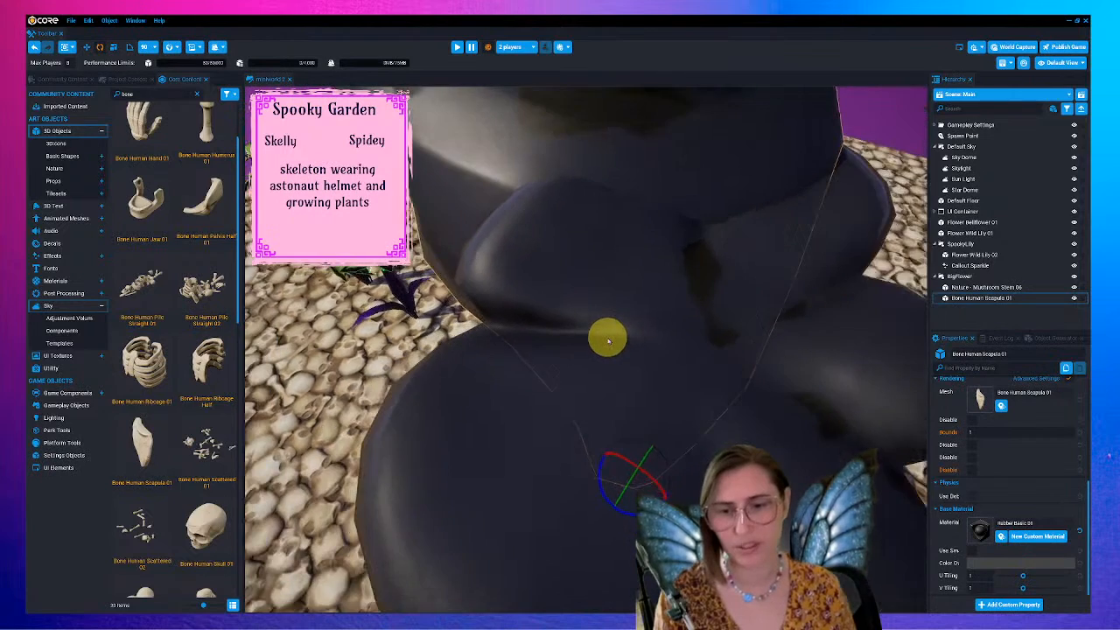
scroll(608, 341, "down", 5)
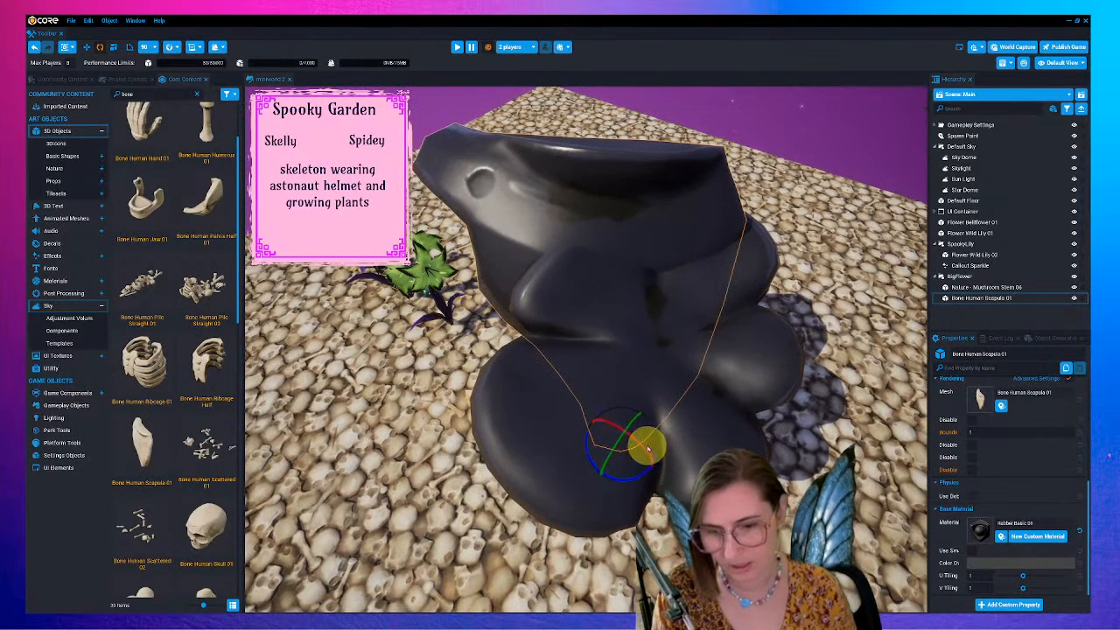
key("t")
left_click_drag(643, 451, 637, 440)
right_click_drag(636, 440, 691, 484)
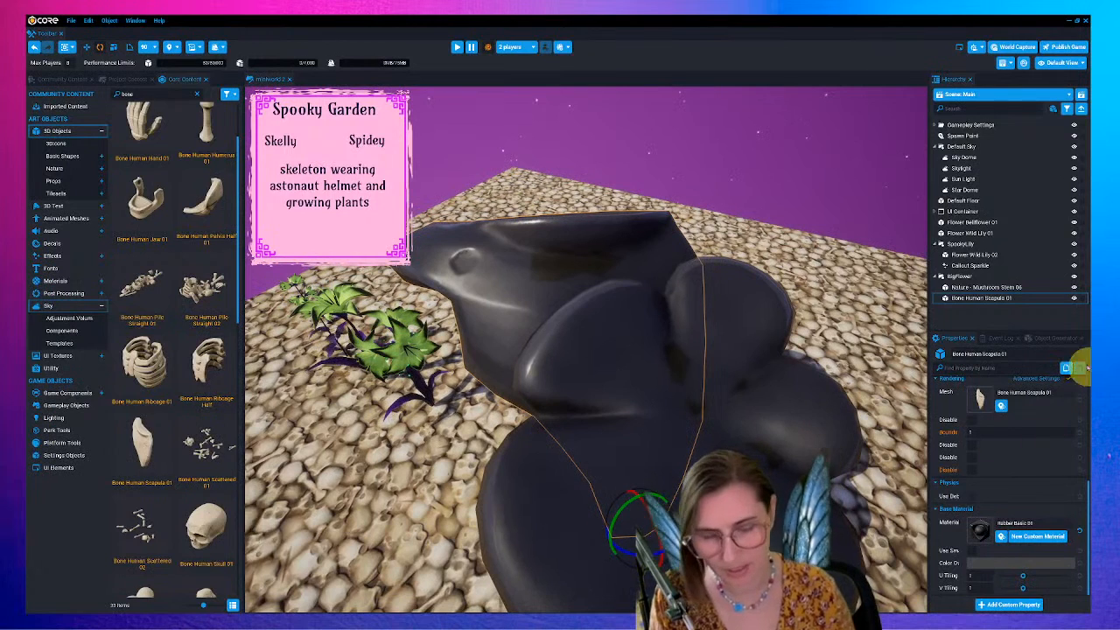
- Duplicate the scapula petal, try rotating the copy around the stem, and undo that rotation
left_click(980, 298)
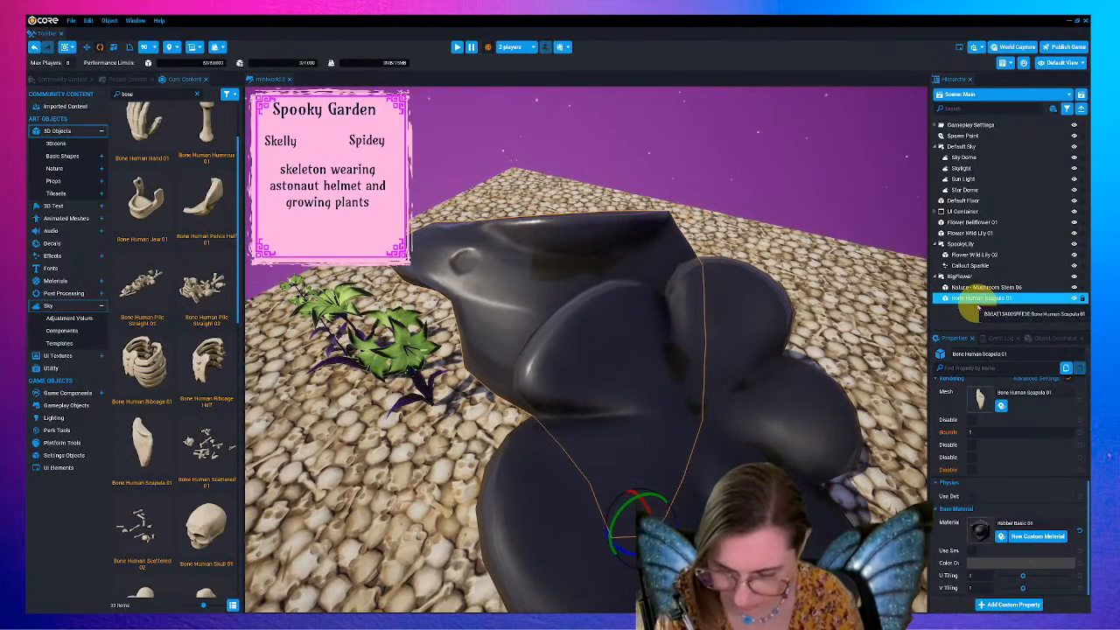
key("ctrl+w")
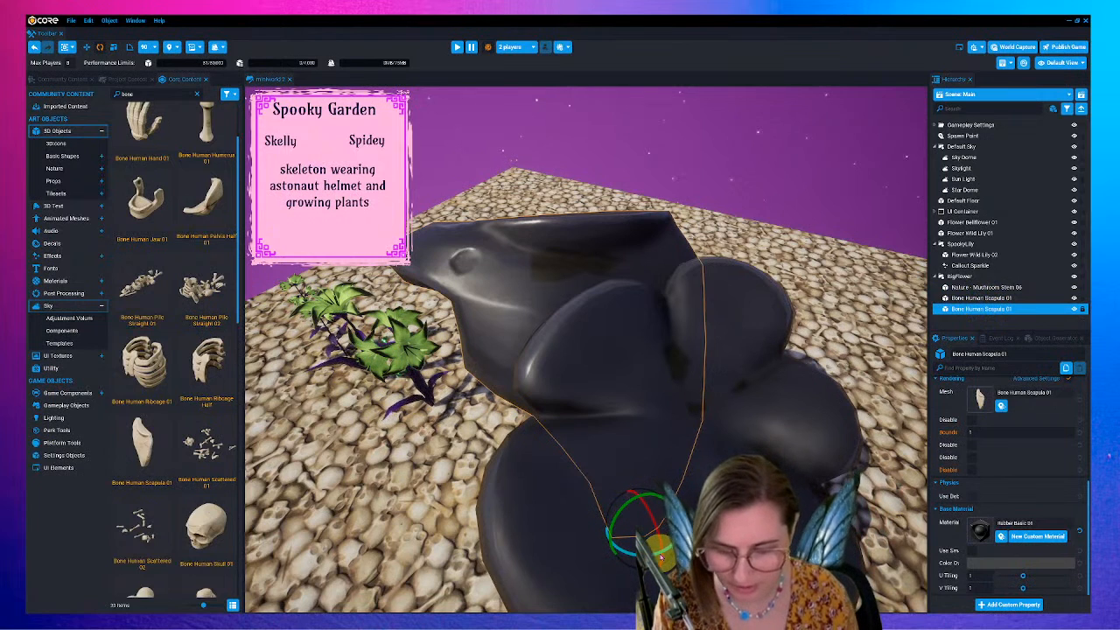
key("t")
left_click_drag(642, 565, 717, 560)
key("ctrl+z")
- Set the rotation snap to 22.5 degrees, try turning the copied petal around the stem, and undo the turn
right_click_drag(717, 560, 665, 560)
scroll(630, 390, "down", 2)
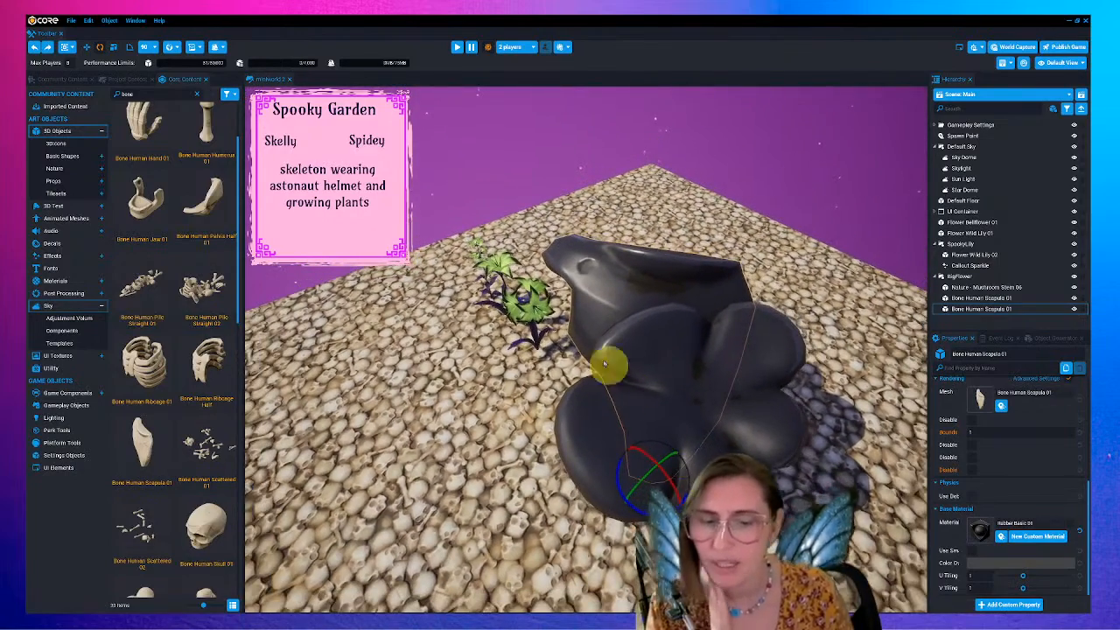
left_click(144, 46)
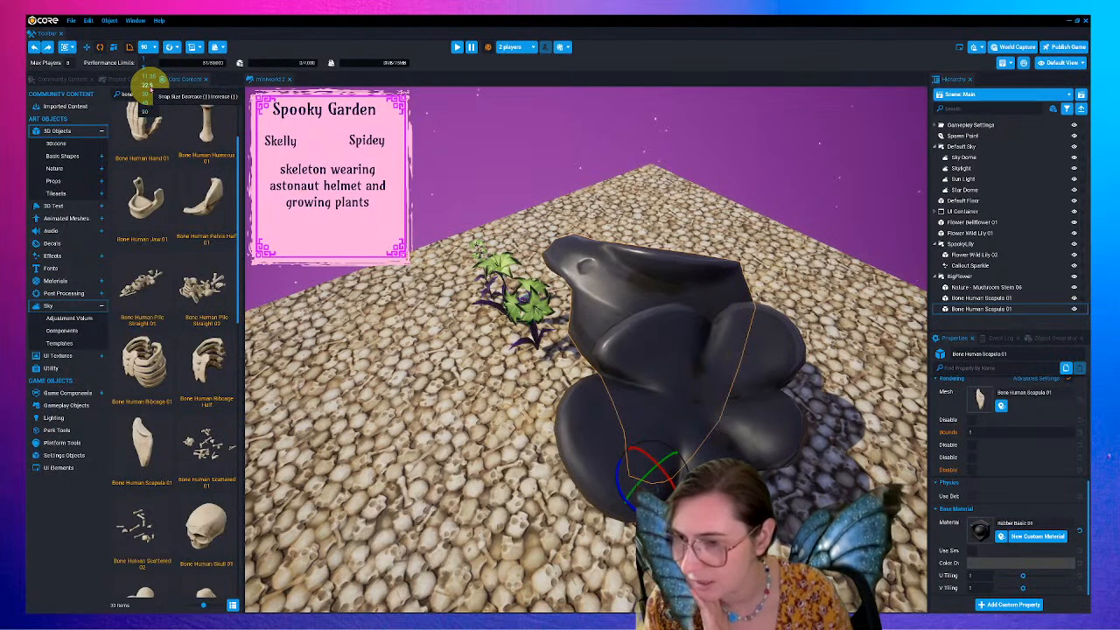
left_click(144, 84)
left_click_drag(666, 499, 684, 501)
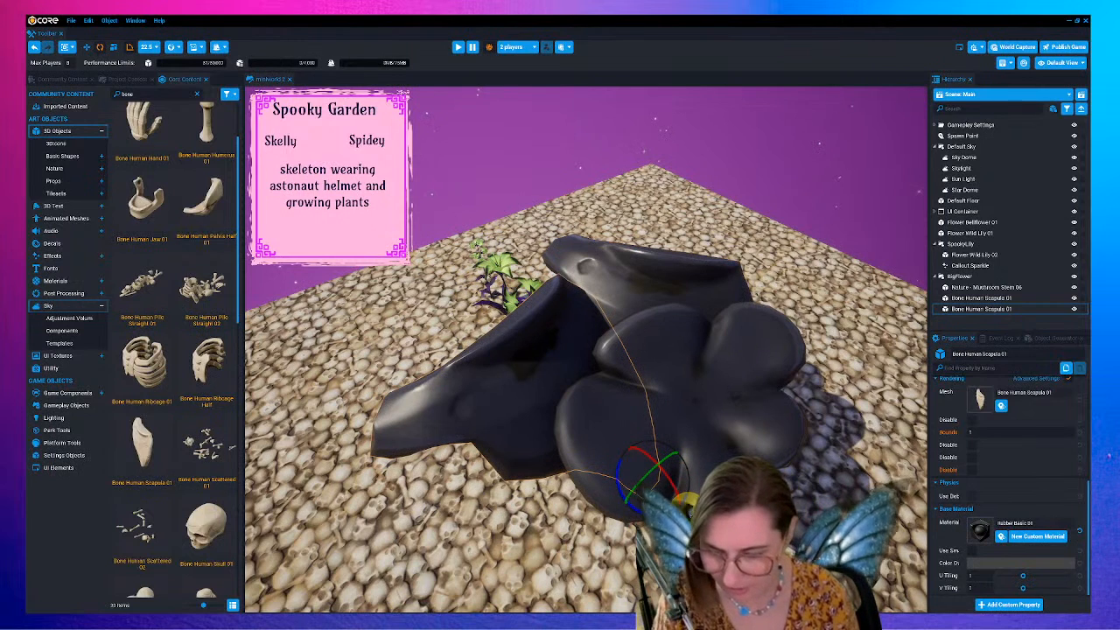
key("ctrl+z")
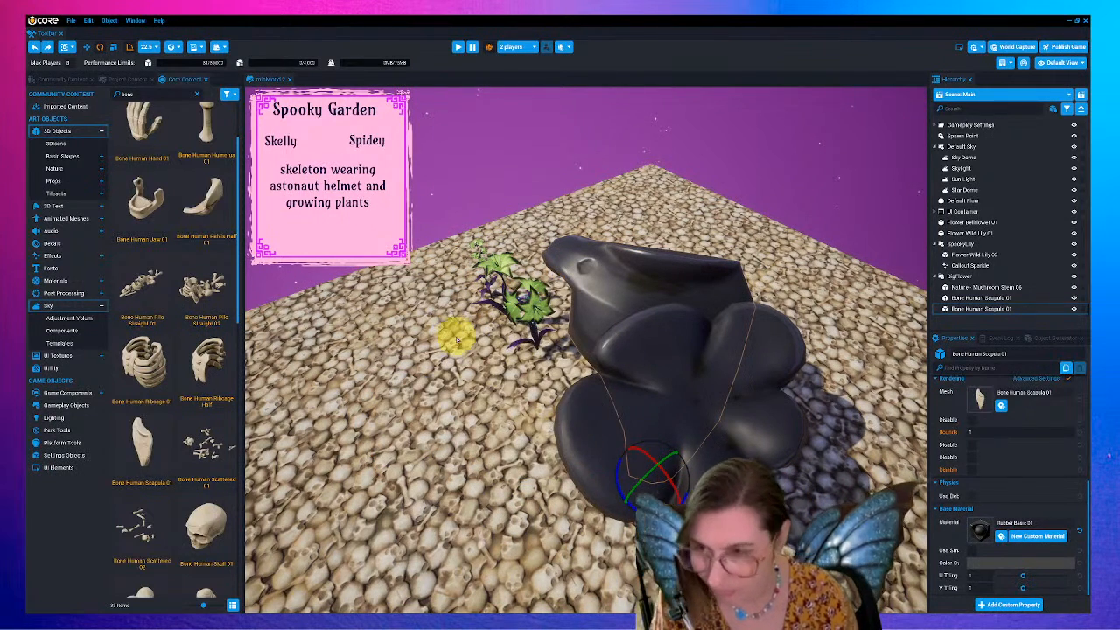
- Set the rotation snap to 30 degrees, turn the copied petal beside the first, and duplicate and turn one more
left_click(148, 46)
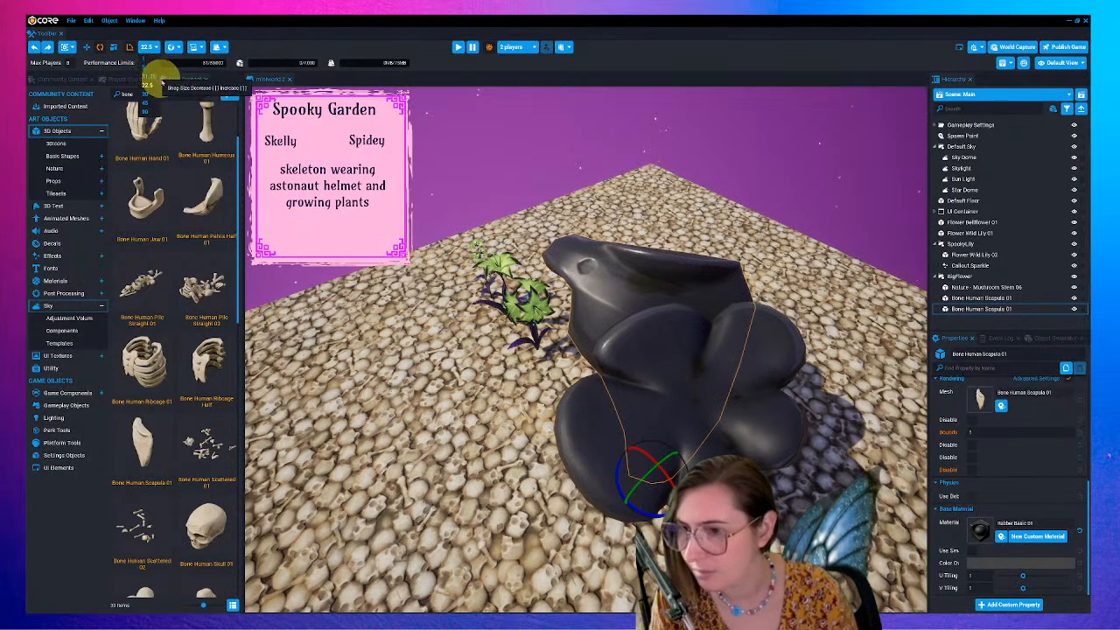
left_click(145, 91)
mouse_move(649, 510)
left_mouse_down()
mouse_move(689, 514)
mouse_move(654, 511)
left_mouse_up()
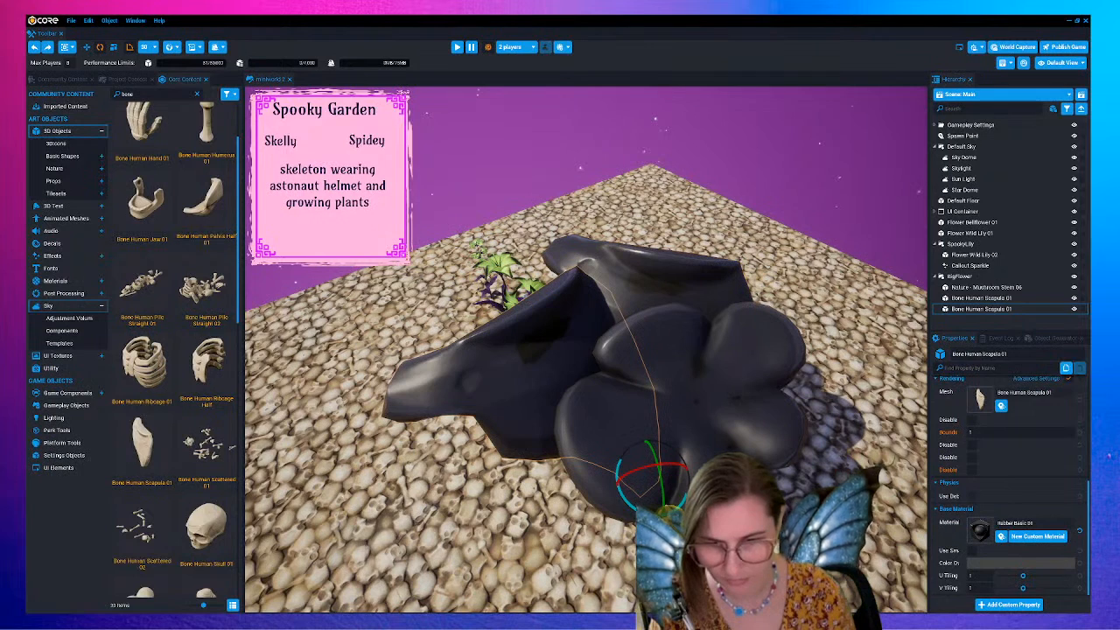
key("ctrl+d")
left_click_drag(654, 515, 702, 507)
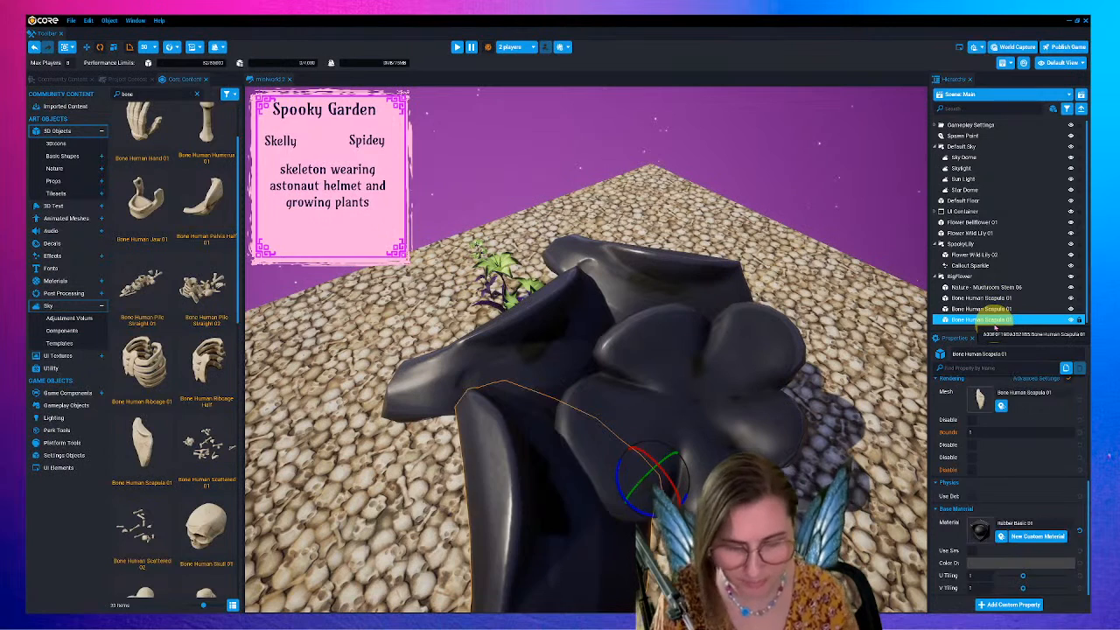
- Delete the two copied scapula petals, keeping only the original
key("Delete")
left_click(980, 310)
key("Delete")
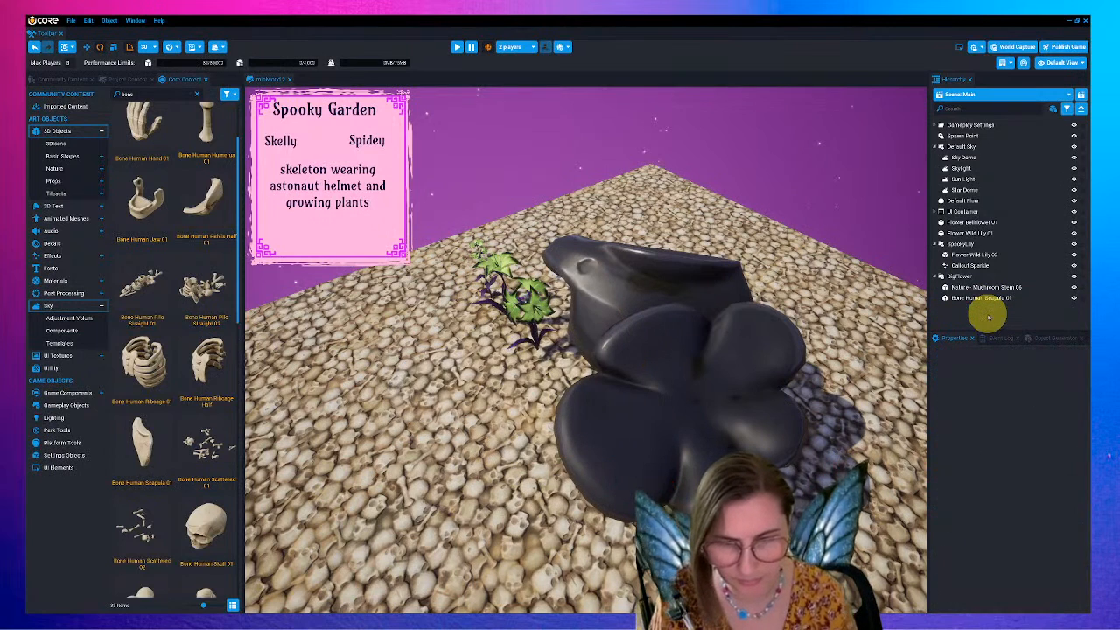
- Duplicate the original scapula petal and rotate the copy around the stem with a 30-degree rotation snap
key("ctrl+w")
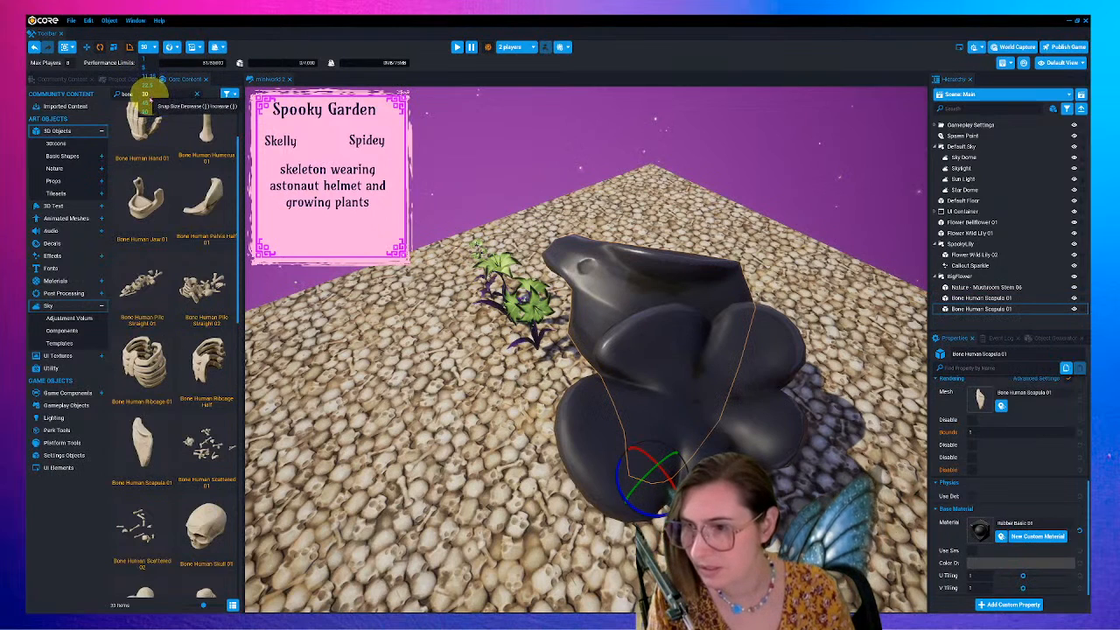
left_click(143, 46)
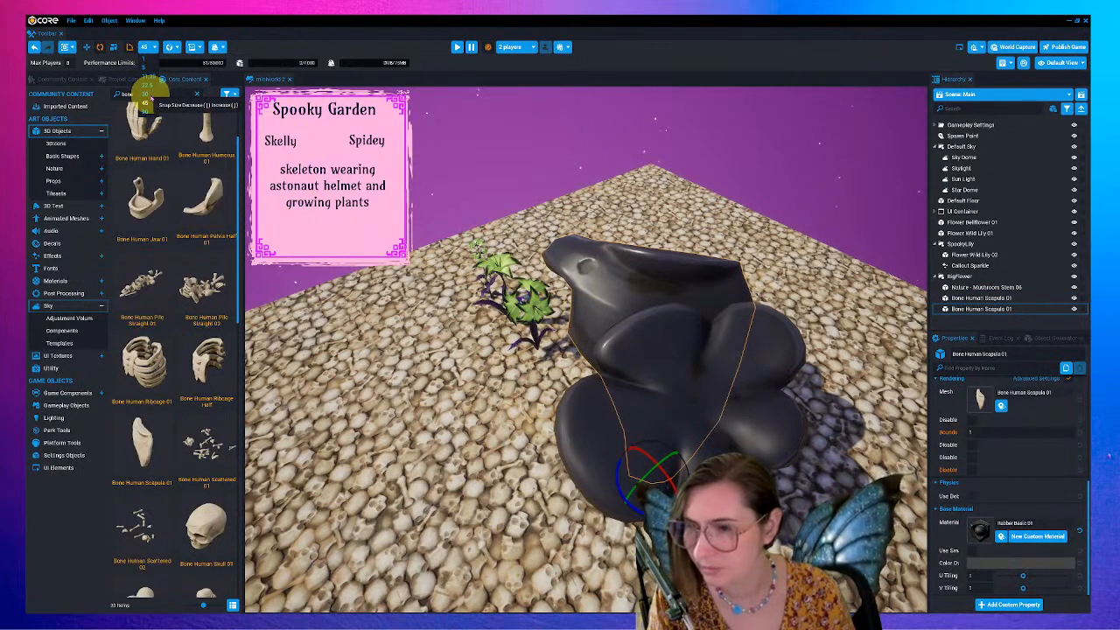
left_click(147, 94)
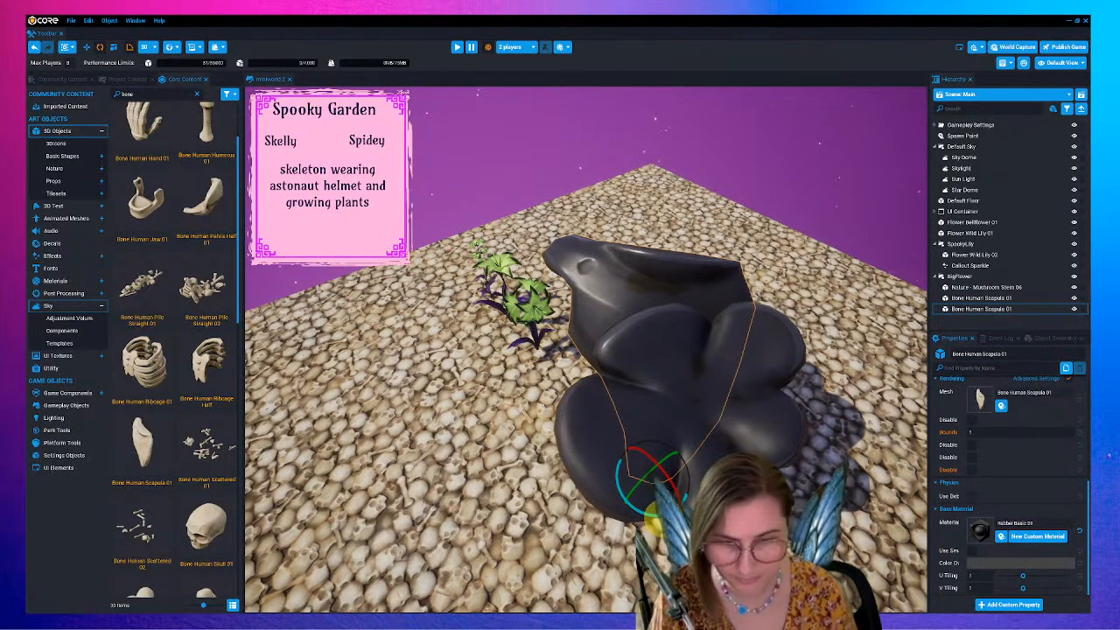
left_click_drag(653, 514, 685, 501)
- Duplicate the petal three more times, rotating each copy around the stem until five scapula petals encircle it
key("ctrl+w")
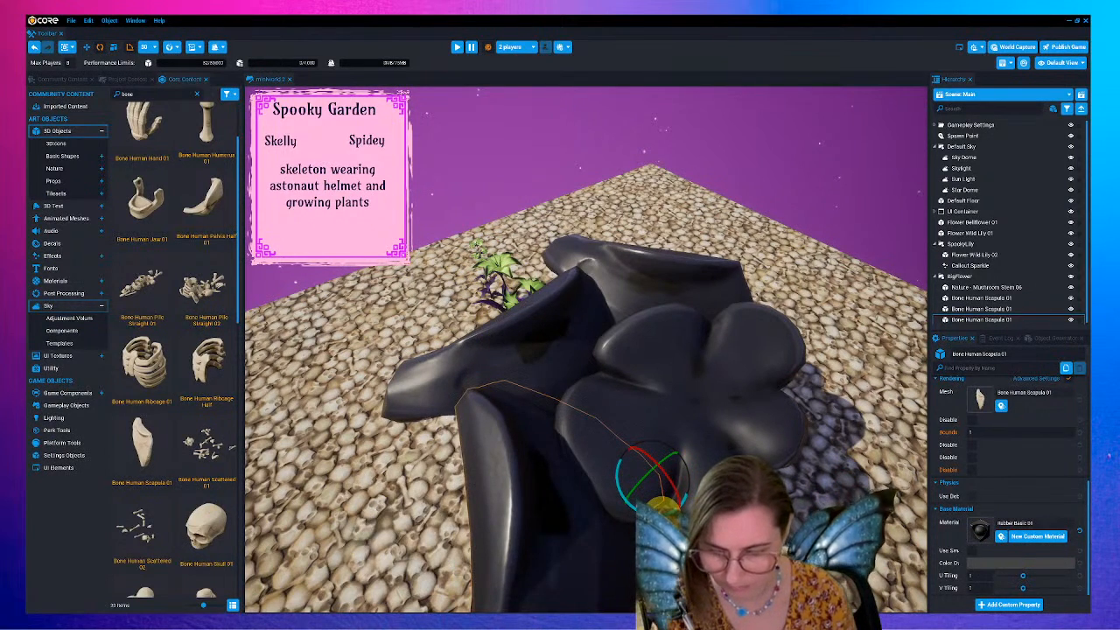
key("ctrl+w")
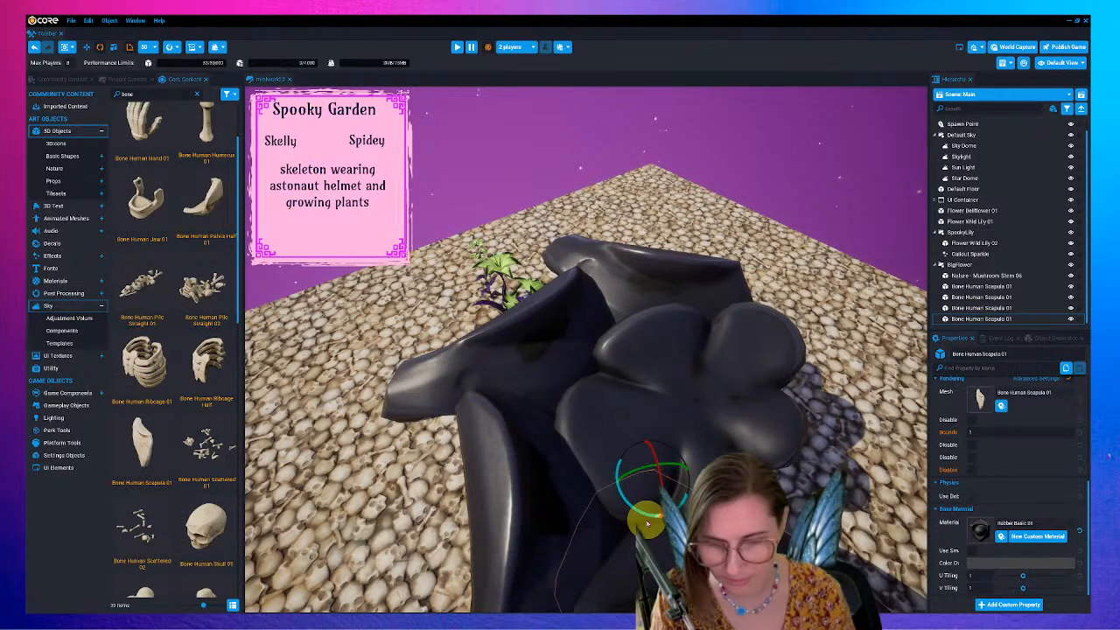
left_click_drag(647, 523, 677, 487)
scroll(677, 488, "down", 4)
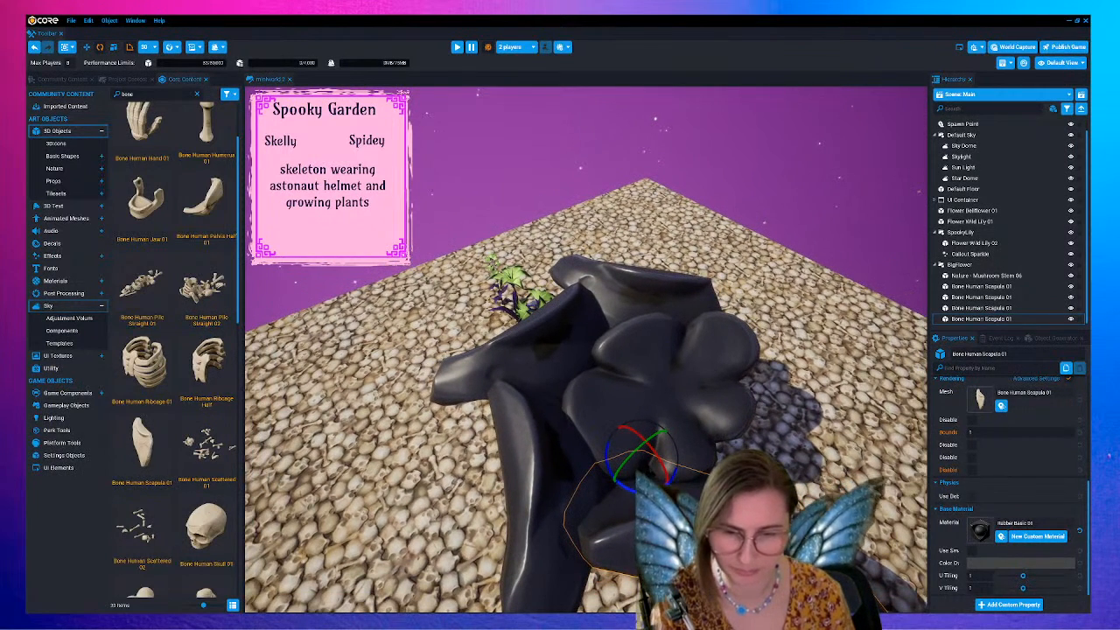
key("ctrl+w")
left_click_drag(635, 491, 684, 495)
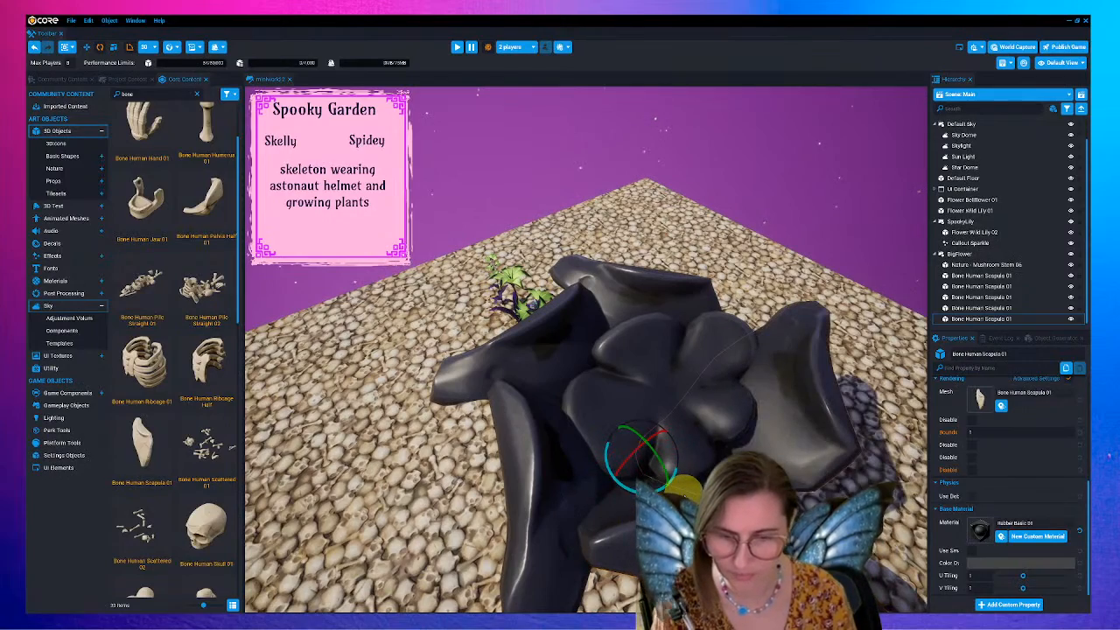
- Examine the shape of the five-petal flower from a low side angle and from above
right_click_drag(695, 427, 704, 356)
key("w")
scroll(705, 359, "down", 7)
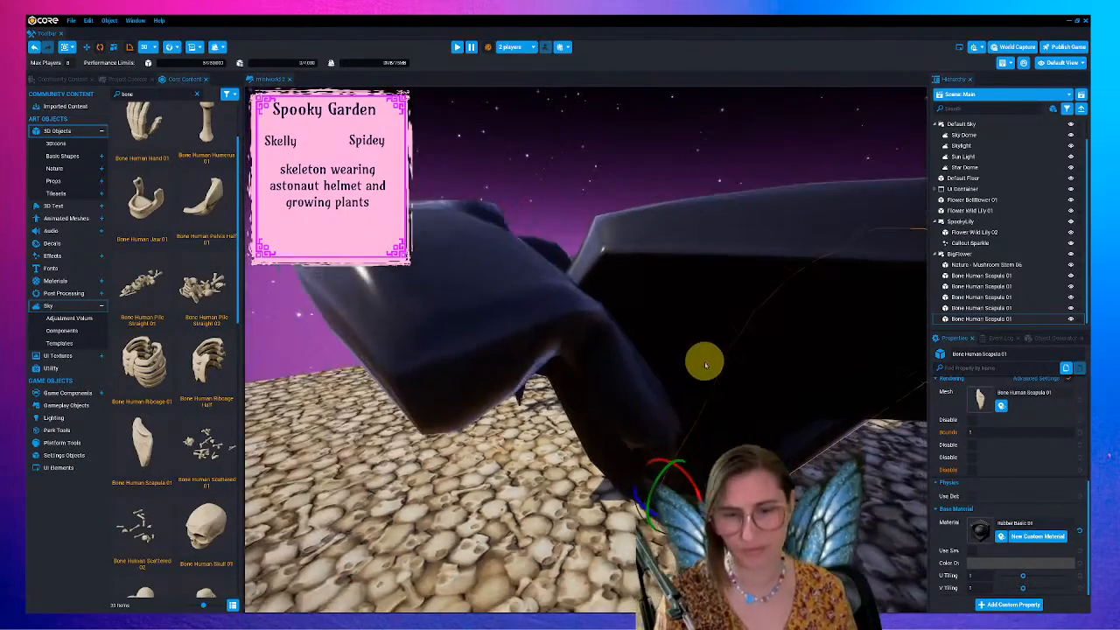
right_click_drag(737, 408, 708, 454)
scroll(708, 454, "down", 7)
scroll(708, 456, "down", 2)
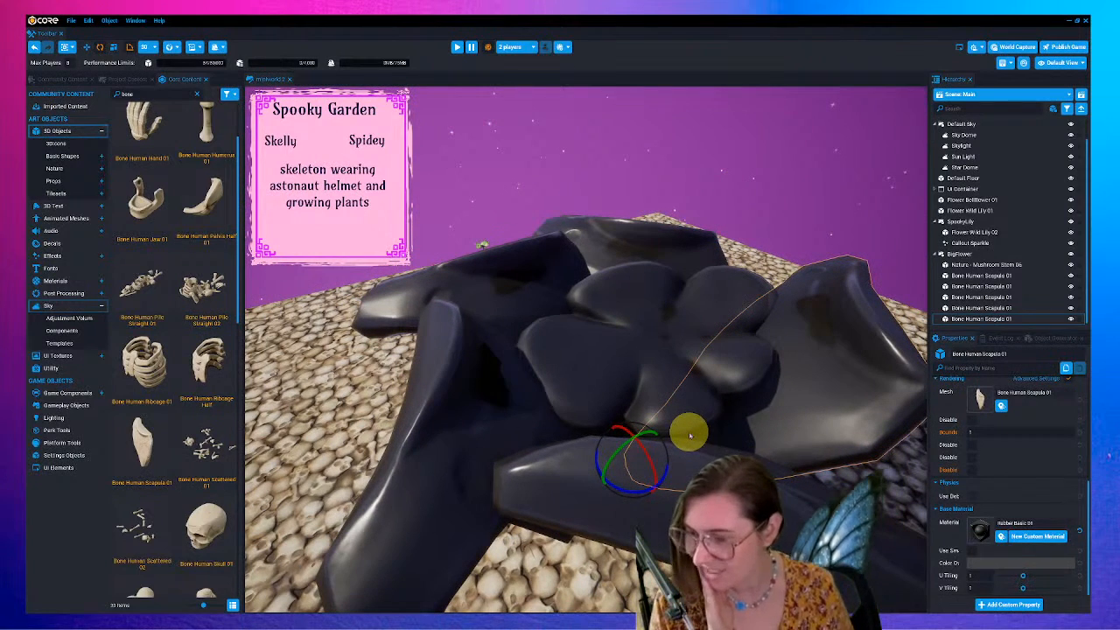
- Try an animated digital material on the mushroom stem in the flower's centre and replace it with Burning Wood
left_click(695, 368)
scroll(681, 358, "down", 5)
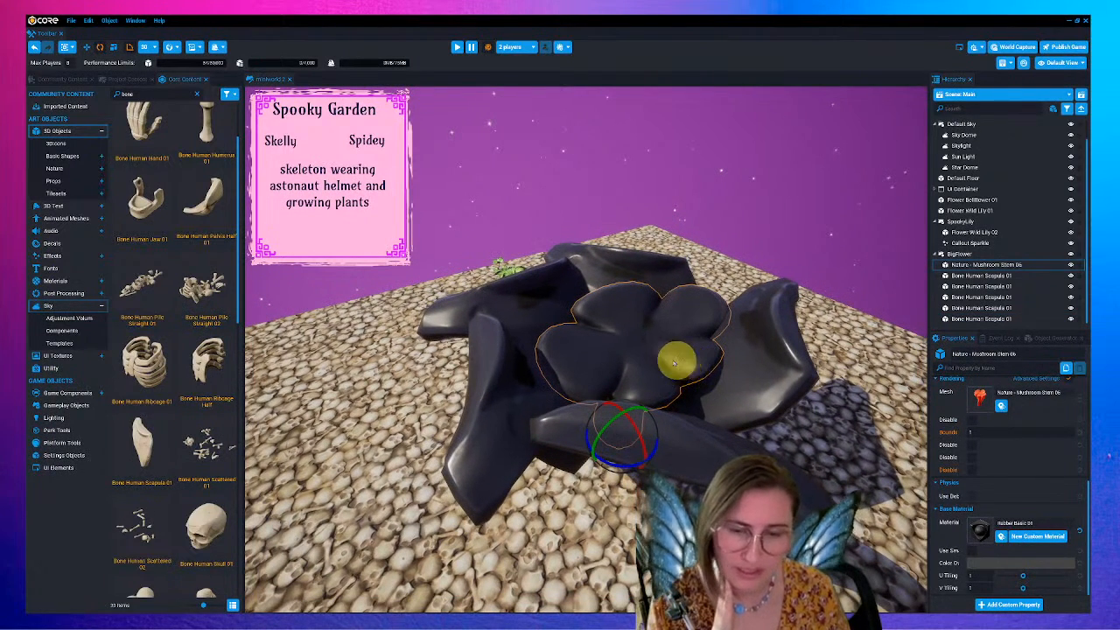
left_click(981, 532)
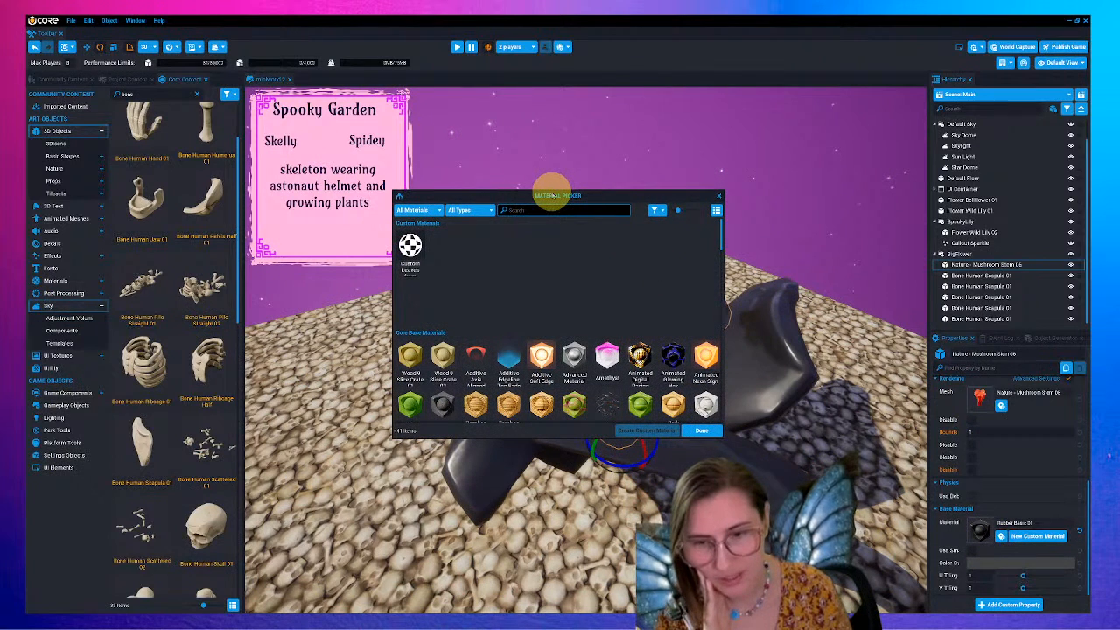
left_click_drag(553, 194, 872, 215)
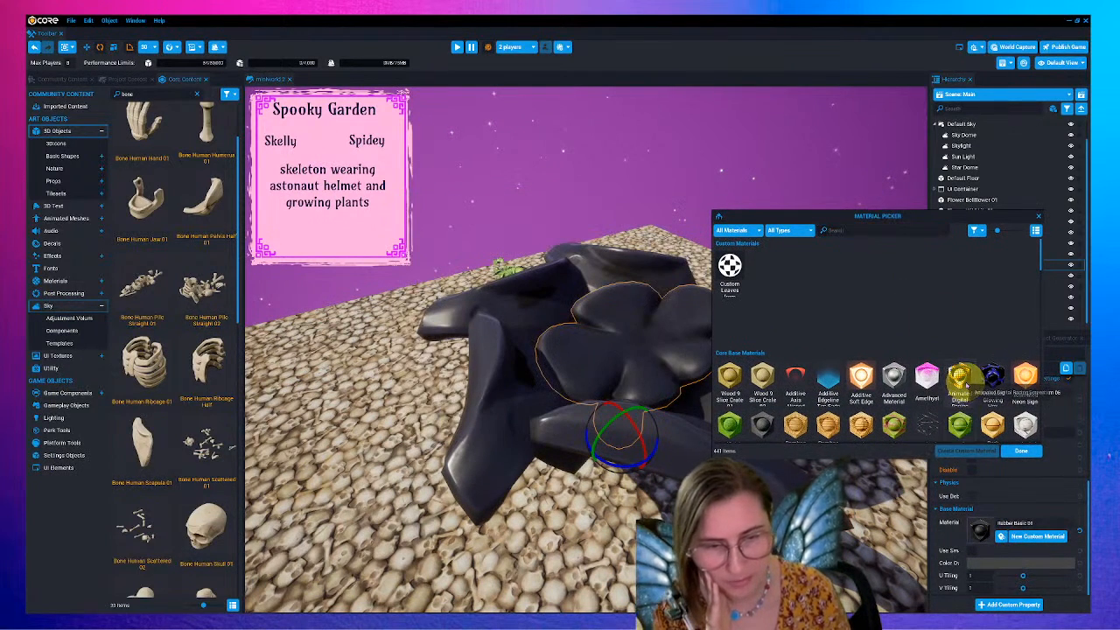
left_click(958, 376)
scroll(980, 385, "down", 2)
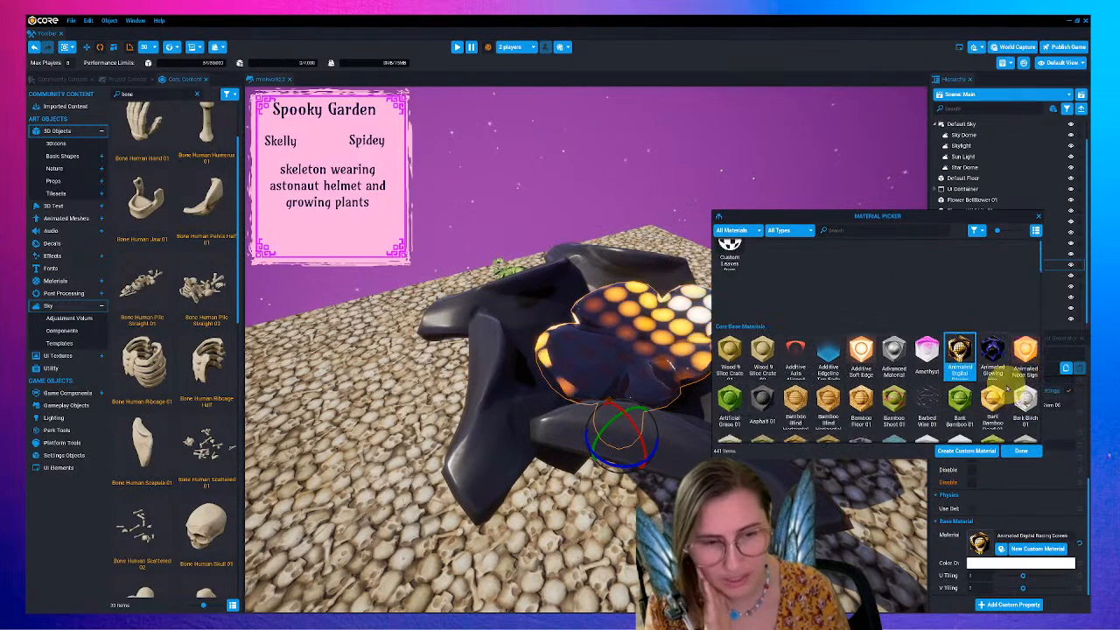
scroll(1017, 385, "down", 5)
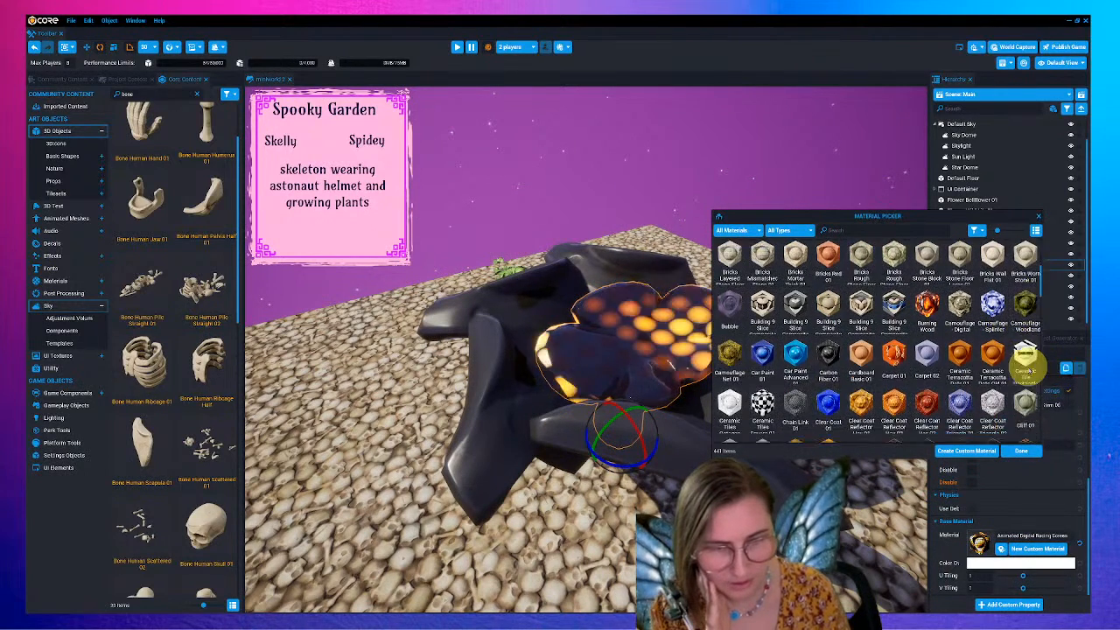
left_click(926, 293)
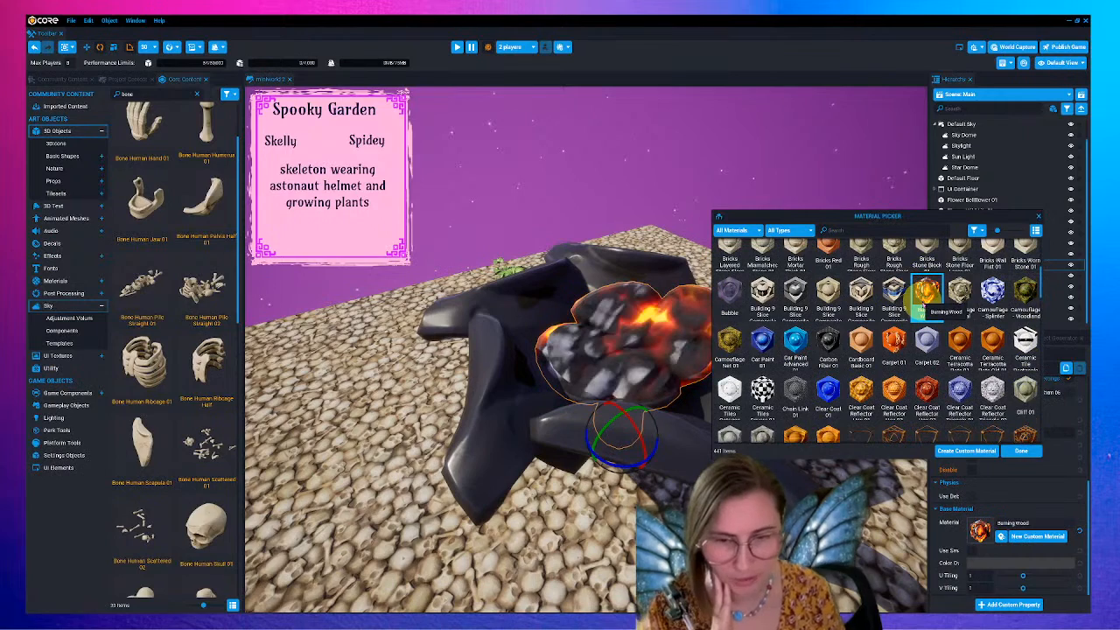
left_click_drag(828, 212, 786, 242)
left_click(1008, 240)
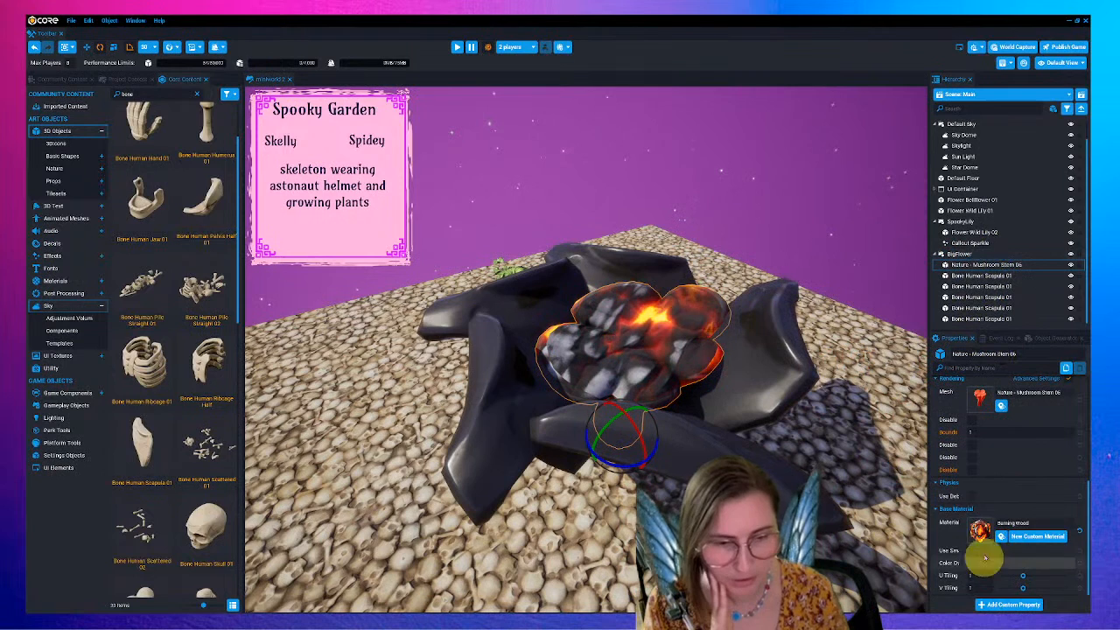
- Create a custom material from the mushroom stem's Burning Wood and set its first ember colour to bright pink
left_click(1028, 536)
left_click(1014, 536)
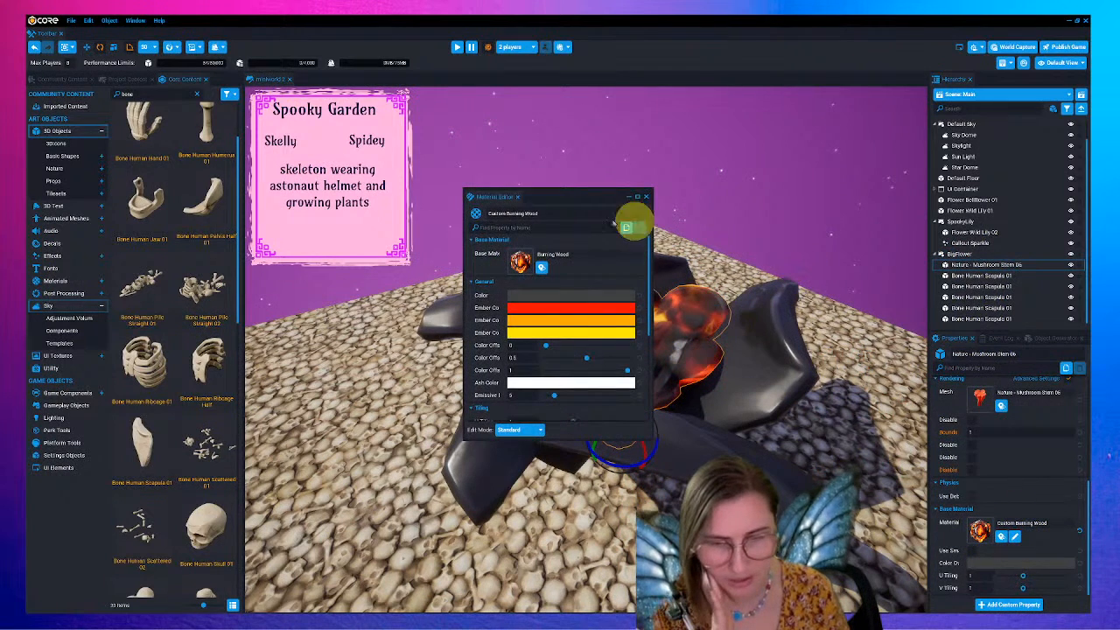
left_click_drag(545, 187, 892, 258)
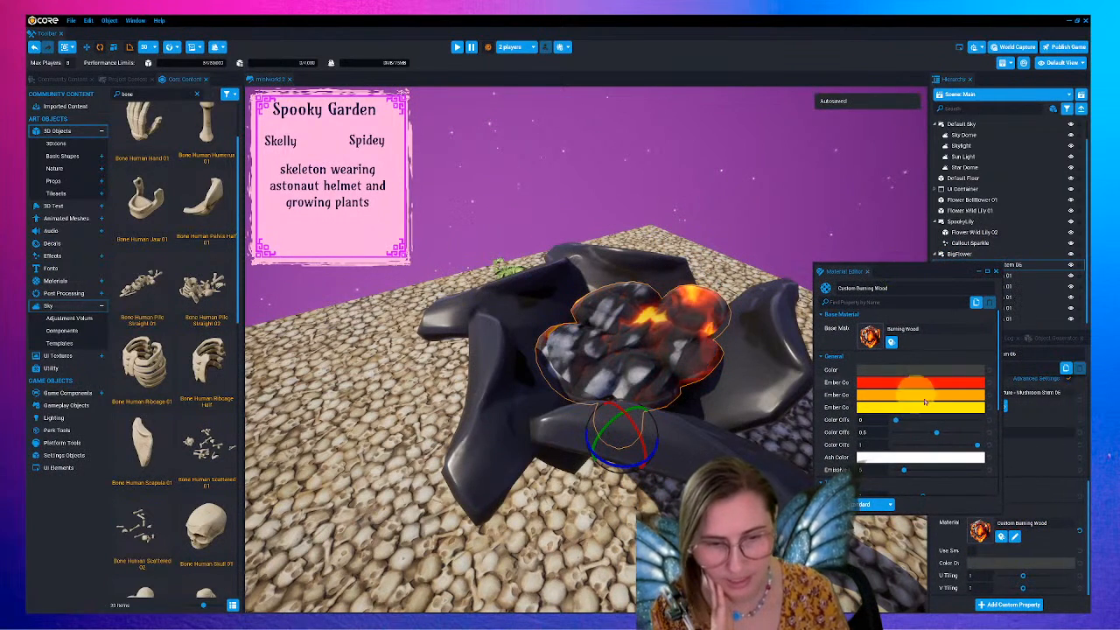
left_click(888, 384)
left_click(993, 459)
left_click_drag(997, 452, 1001, 447)
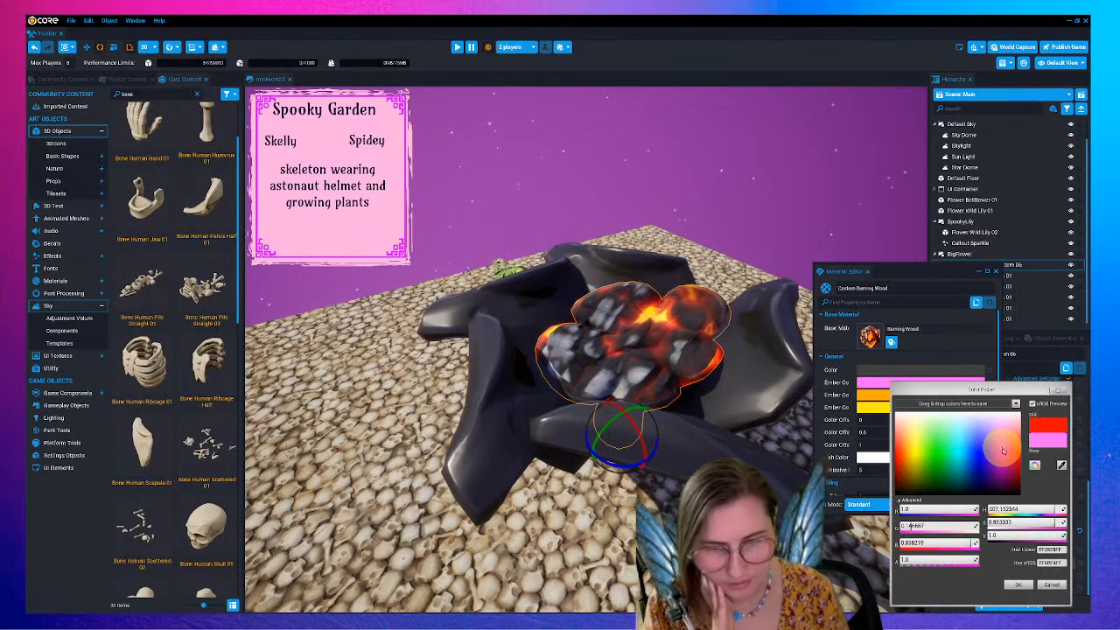
left_click(1019, 584)
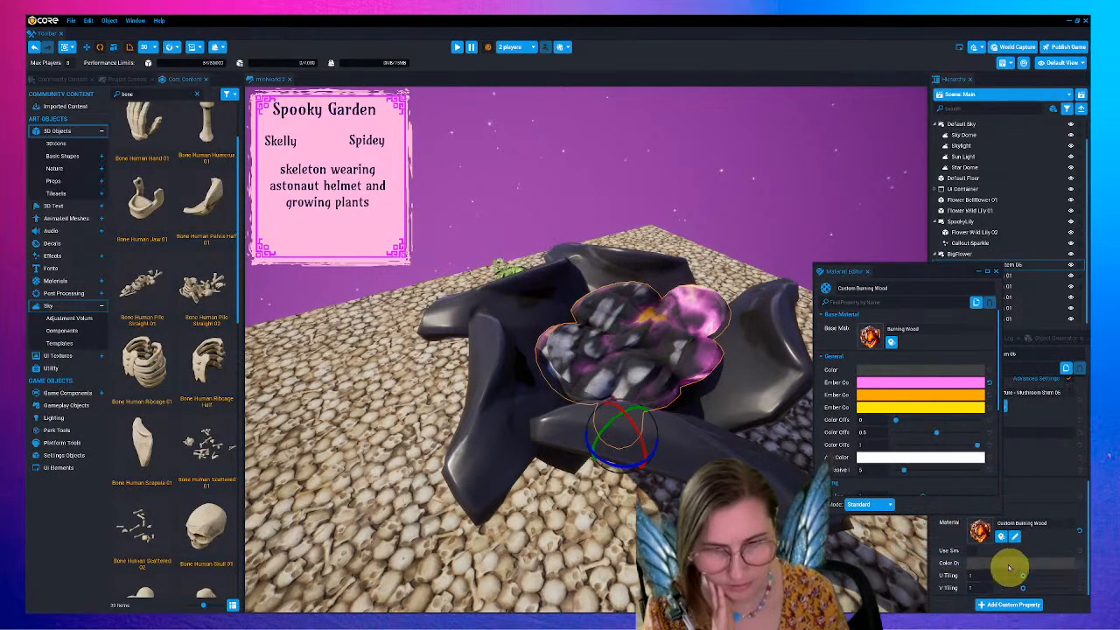
- Set the custom Burning Wood material's second ember colour to green and its ash colour to dark red
left_click(917, 395)
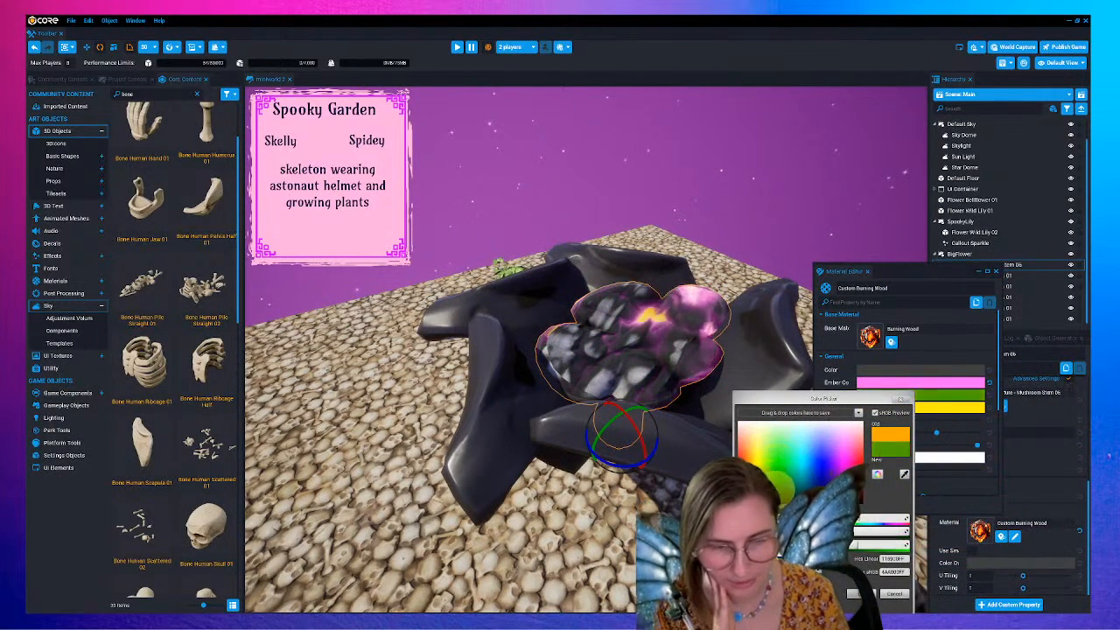
left_click(853, 594)
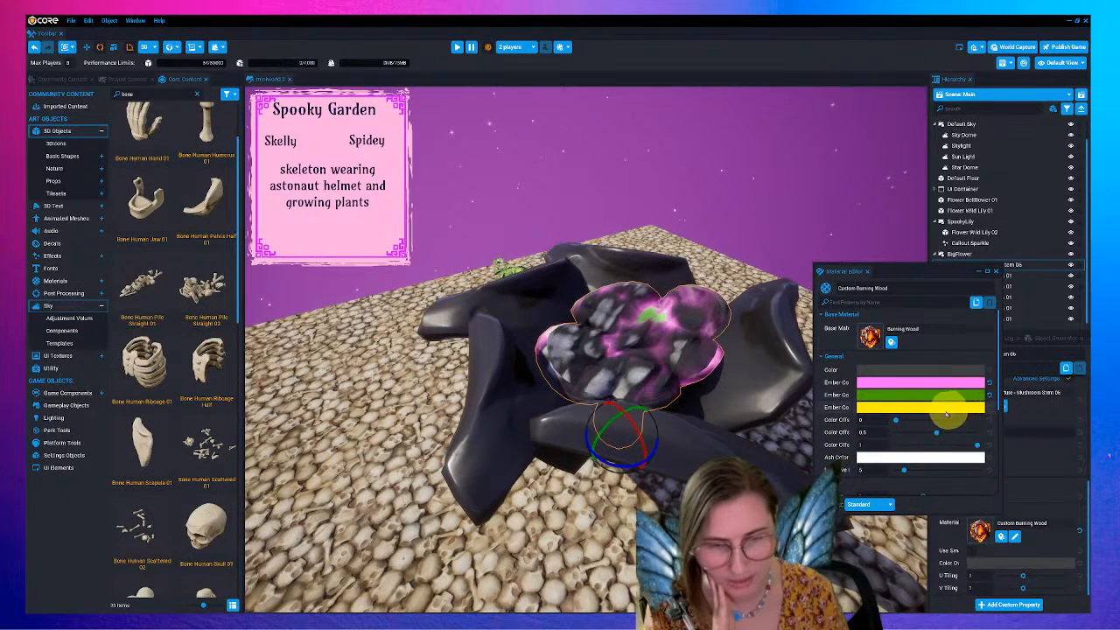
left_click(894, 458)
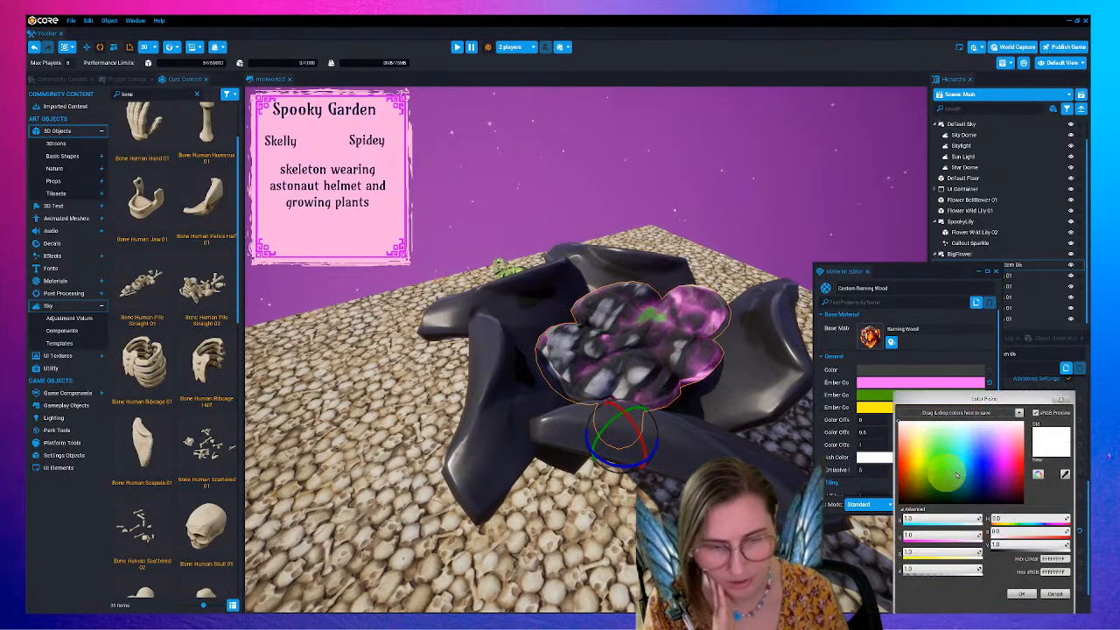
left_click(1004, 500)
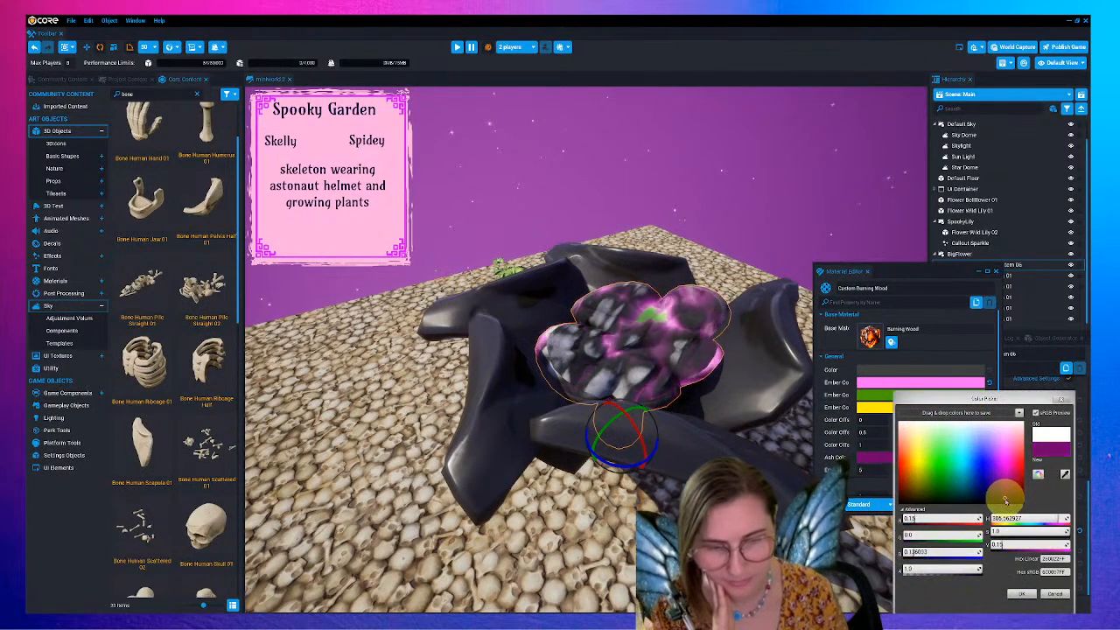
left_click(1021, 594)
left_click(938, 458)
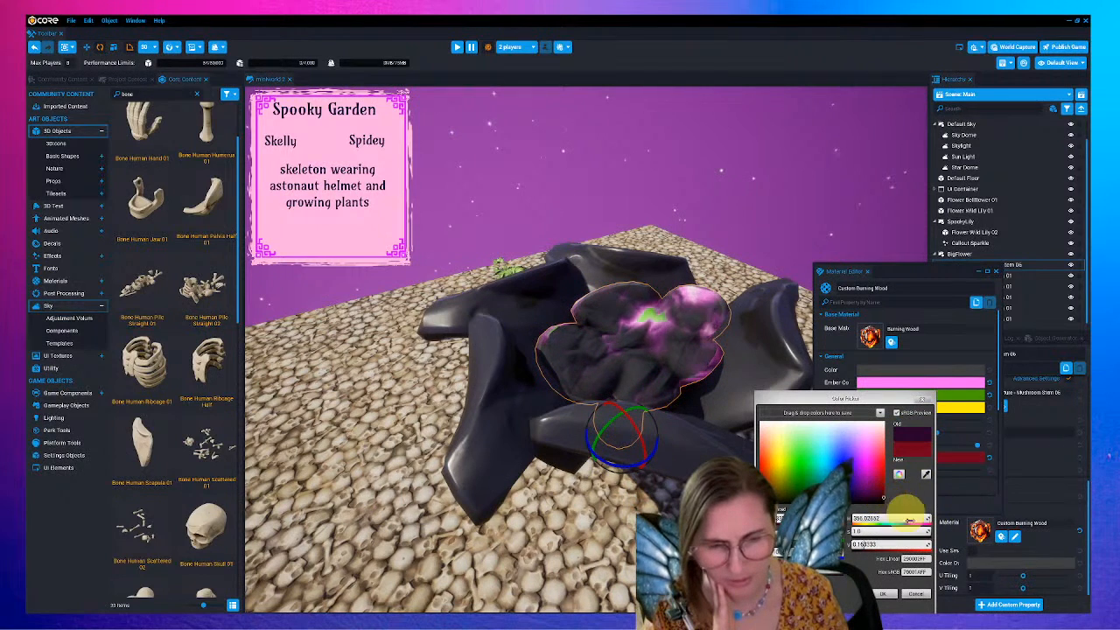
left_click(879, 593)
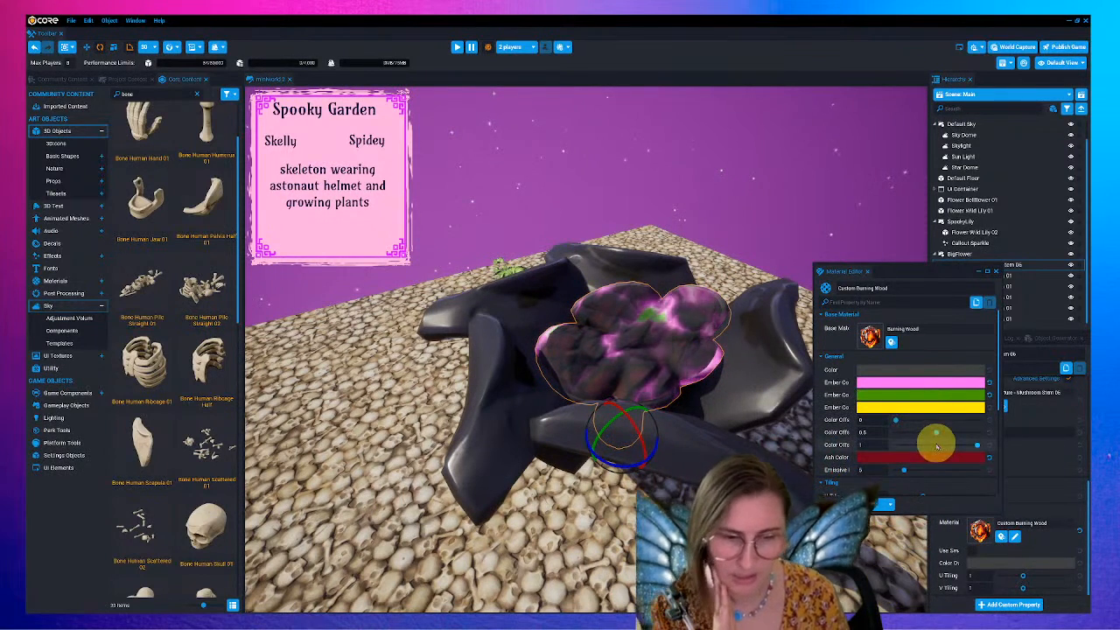
- Set the third ember colour of the custom Burning Wood material to a very dark teal
left_click(901, 408)
mouse_move(980, 464)
left_mouse_down()
mouse_move(1010, 485)
mouse_move(962, 492)
mouse_move(966, 508)
left_mouse_up()
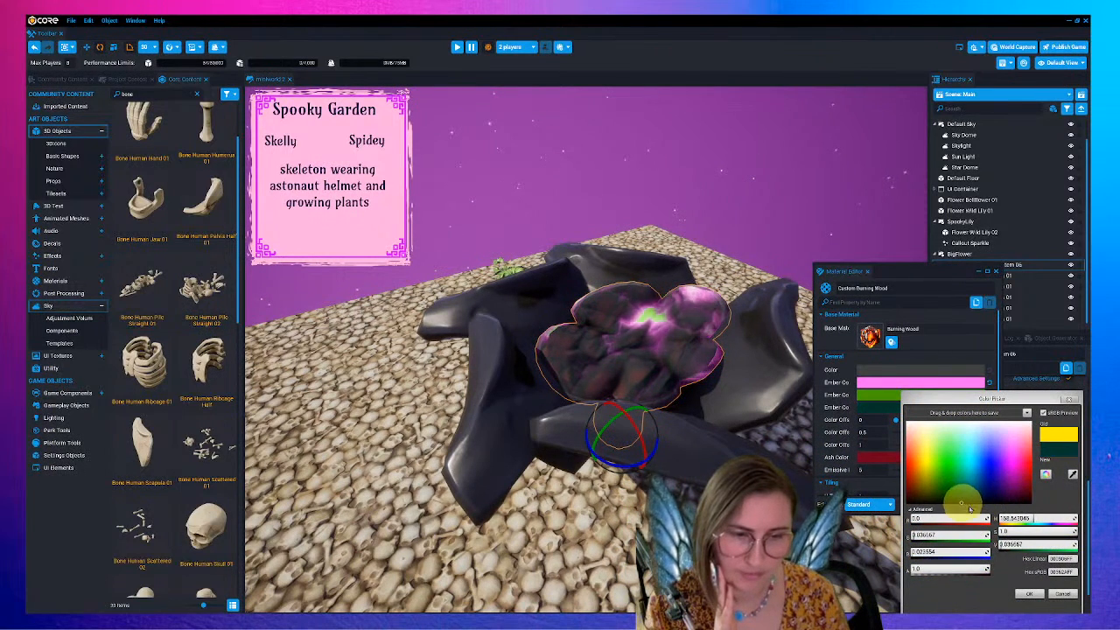
left_click(1028, 594)
- Try the custom Burning Wood material with its gradient enabled and lower gradient slider values, and switch the gradient off again
scroll(919, 426, "down", 1)
scroll(927, 426, "down", 4)
scroll(925, 426, "down", 3)
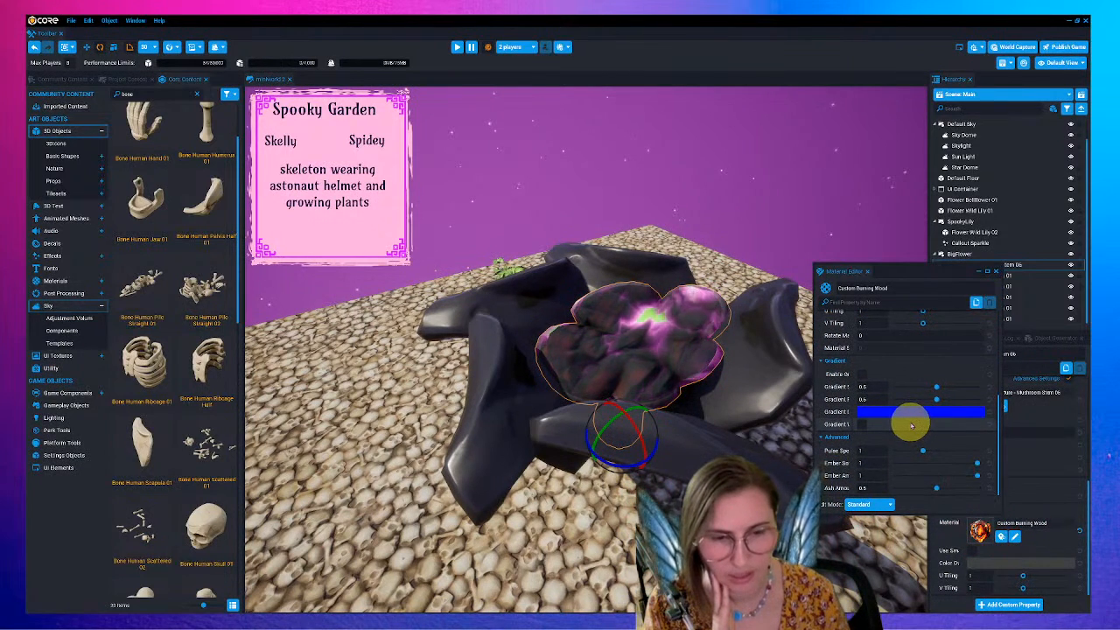
left_click(862, 375)
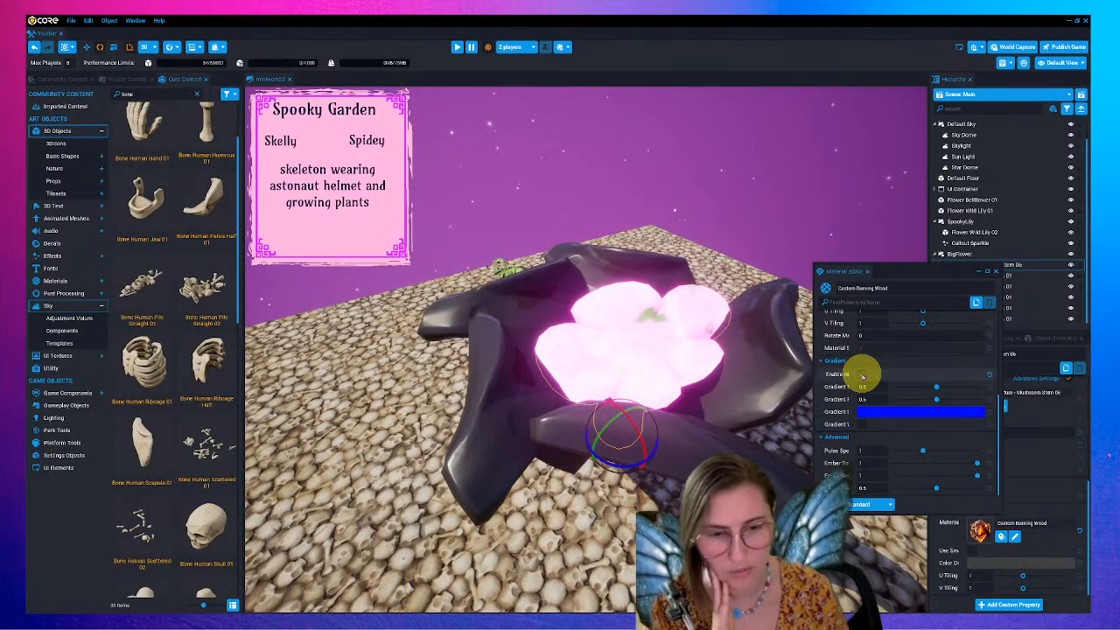
left_click_drag(934, 386, 908, 405)
left_click(862, 373)
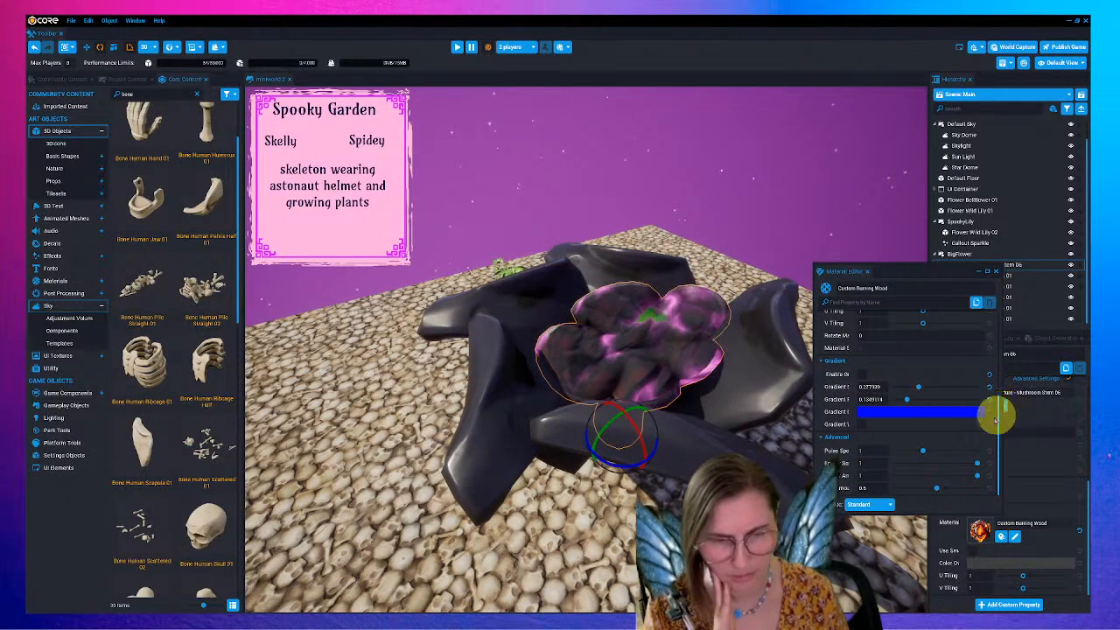
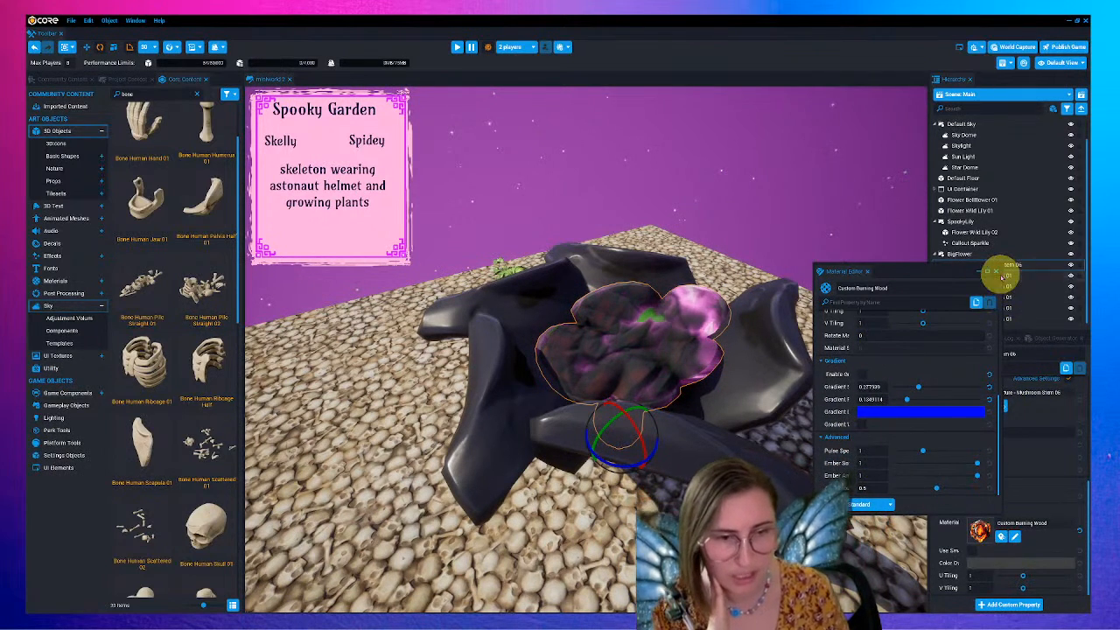
- Raise the custom Burning Wood material's emissive value to about 26.8 and close the material editor
scroll(941, 358, "up", 5)
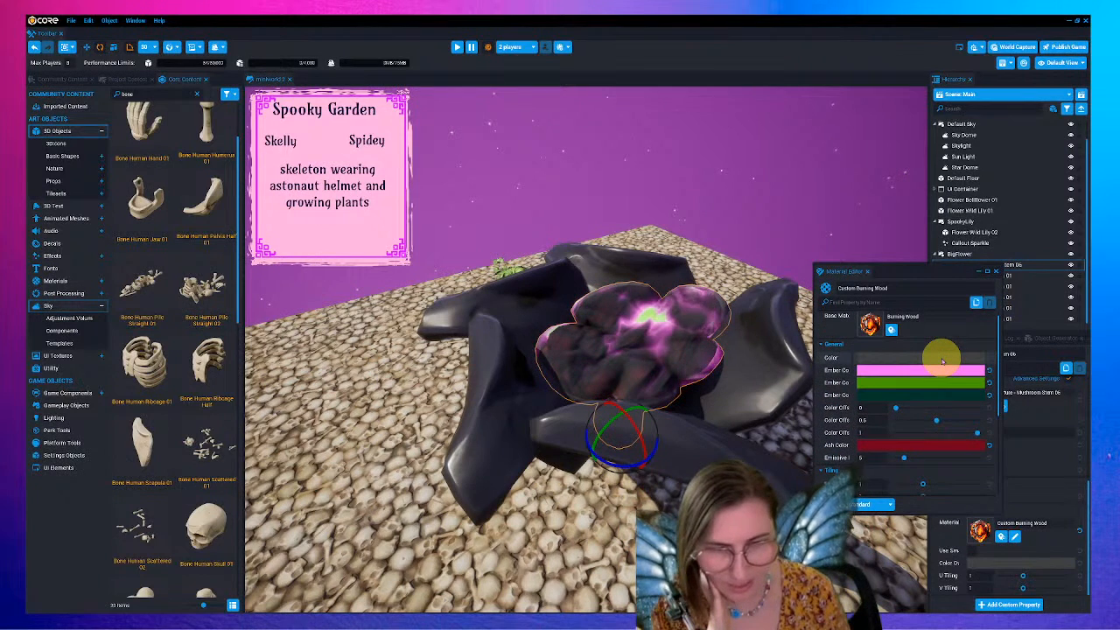
scroll(942, 360, "down", 1)
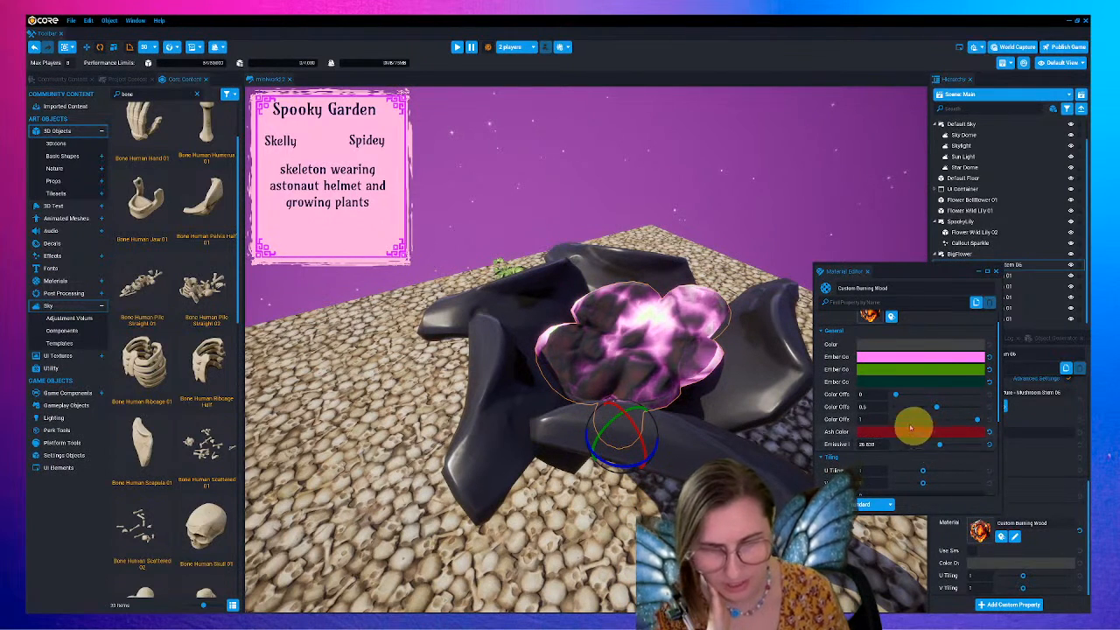
scroll(907, 418, "down", 5)
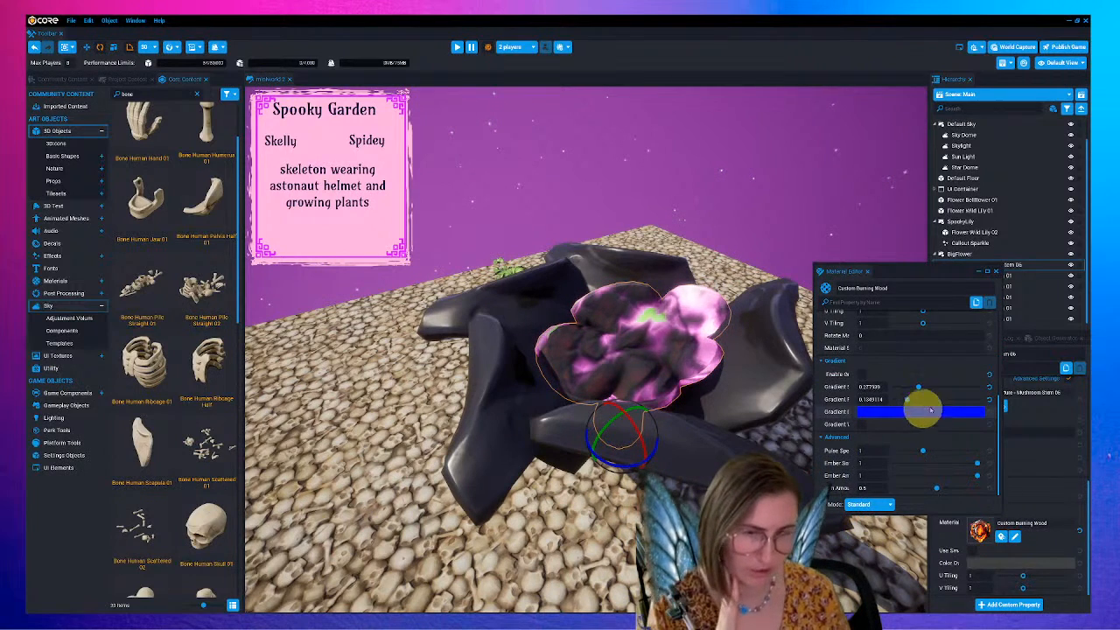
scroll(921, 407, "up", 2)
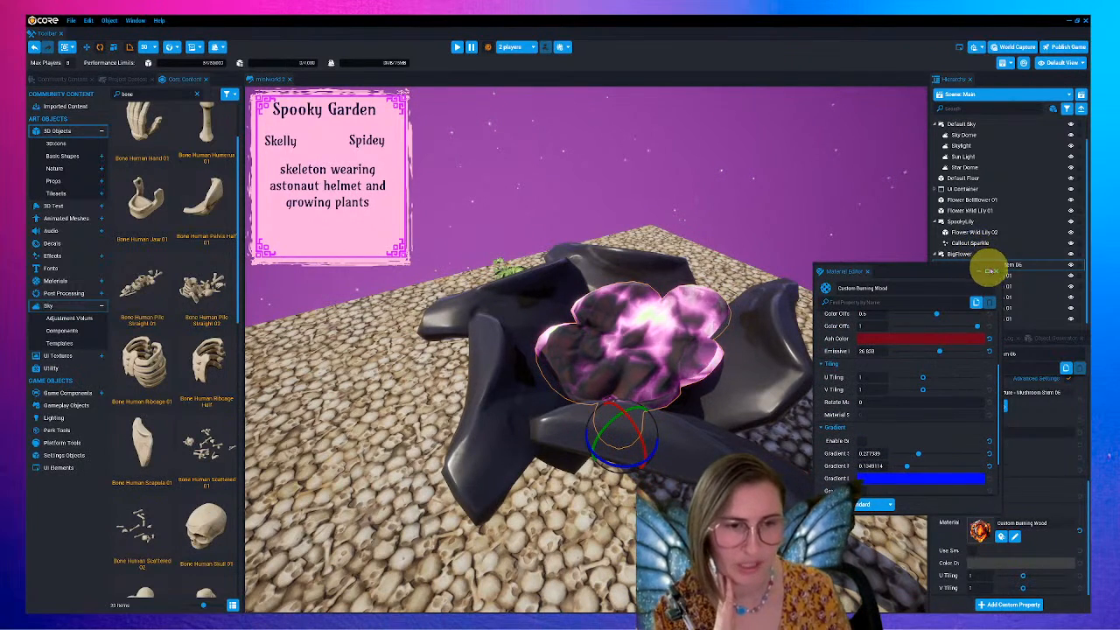
double_click(995, 267)
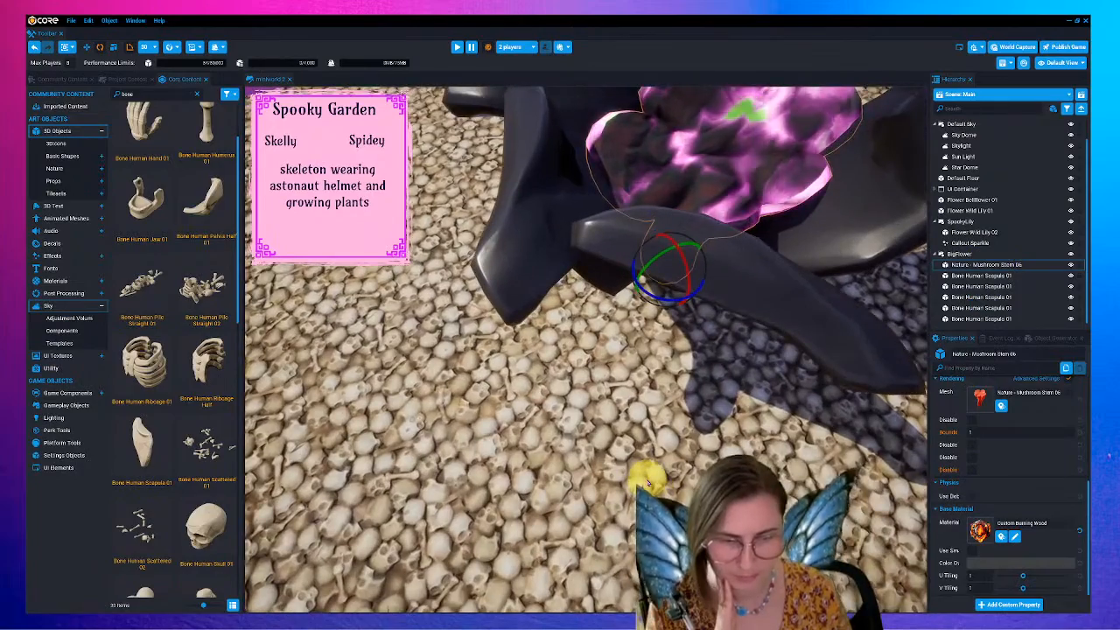
- Select the whole BigFlower group and activate the Scale tool on it
right_click_drag(648, 482, 709, 364)
scroll(709, 385, "down", 2)
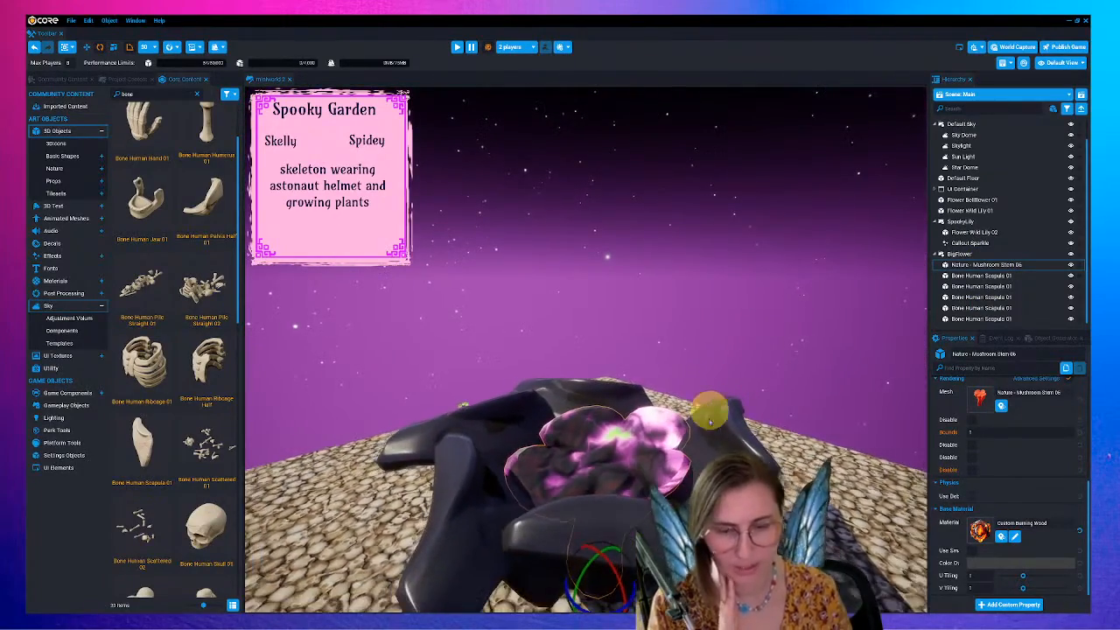
scroll(654, 528, "down", 5)
mouse_move(616, 534)
right_mouse_down()
mouse_move(520, 592)
mouse_move(585, 572)
mouse_move(623, 518)
mouse_move(619, 530)
right_mouse_up()
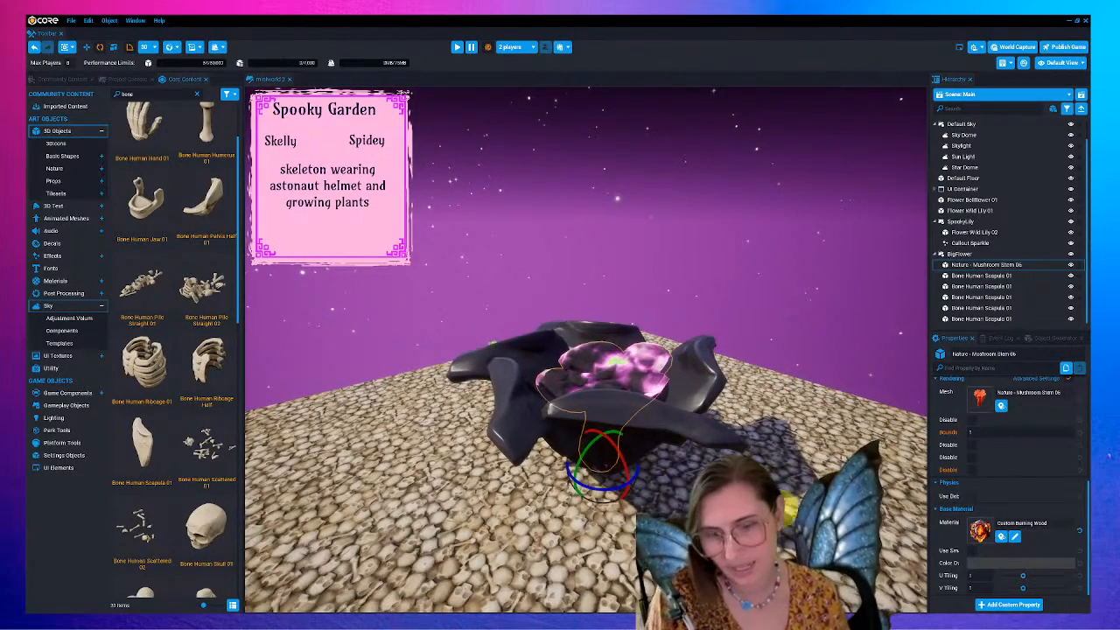
left_click(961, 253)
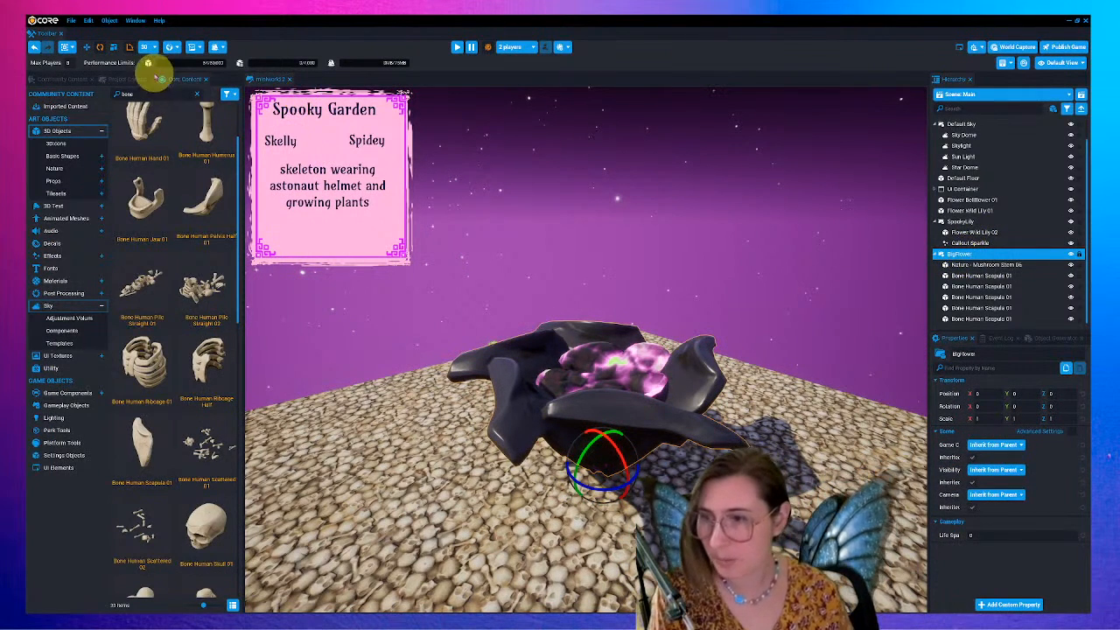
left_click(114, 47)
mouse_move(606, 467)
left_mouse_down()
mouse_move(541, 490)
mouse_move(601, 475)
left_mouse_up()
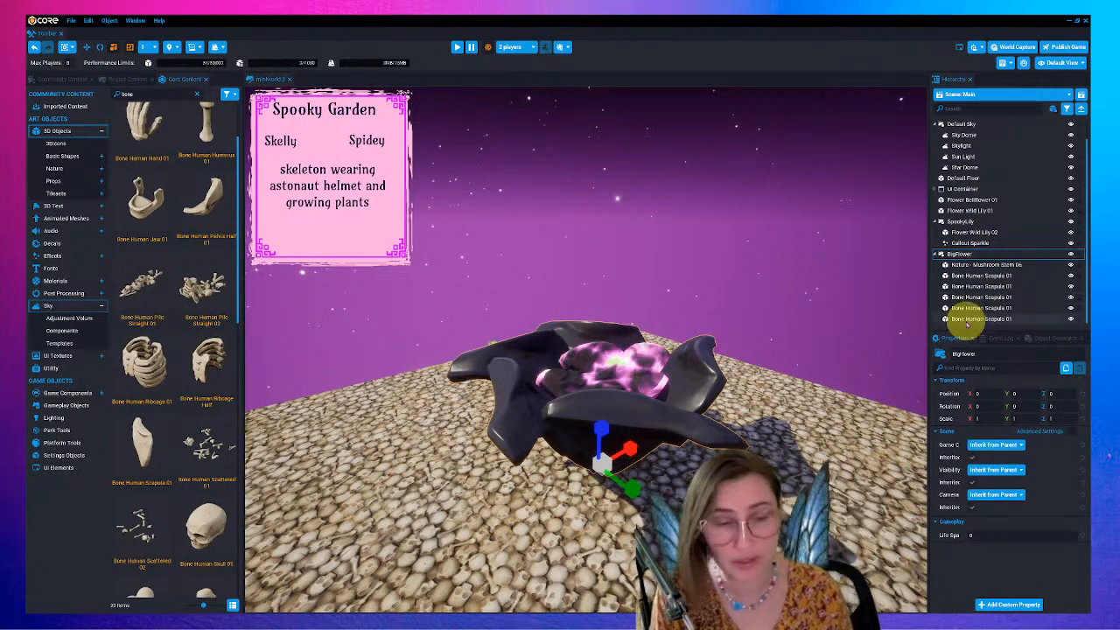
- Collapse the BigFlower group in the hierarchy and create a new template named BigFlower from it
left_click(935, 255)
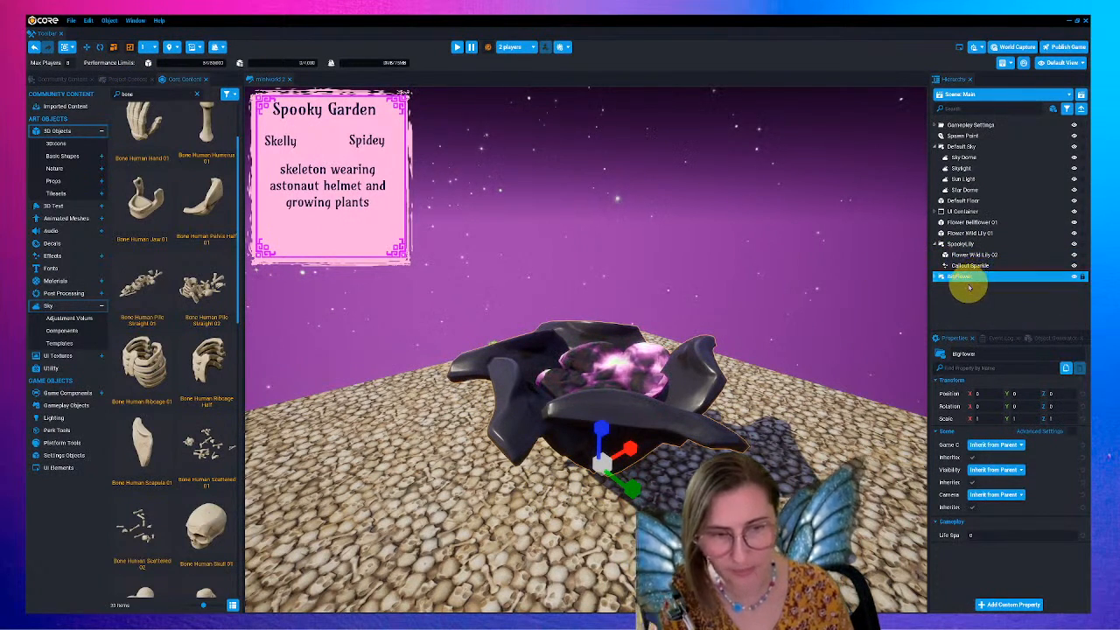
left_click(969, 279)
left_click(945, 278)
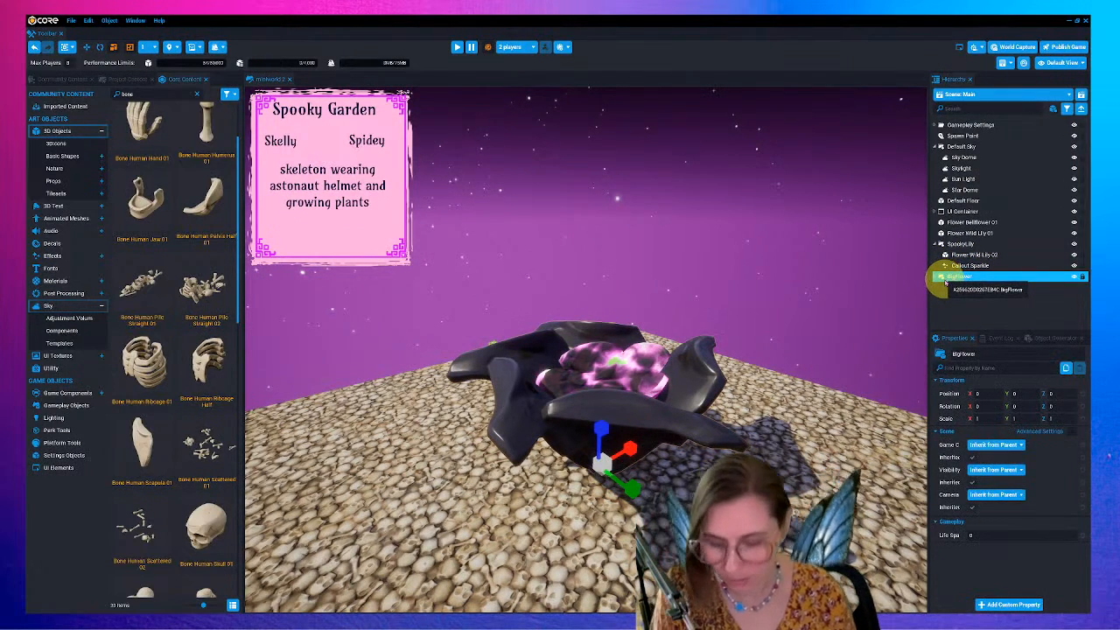
right_click(945, 278)
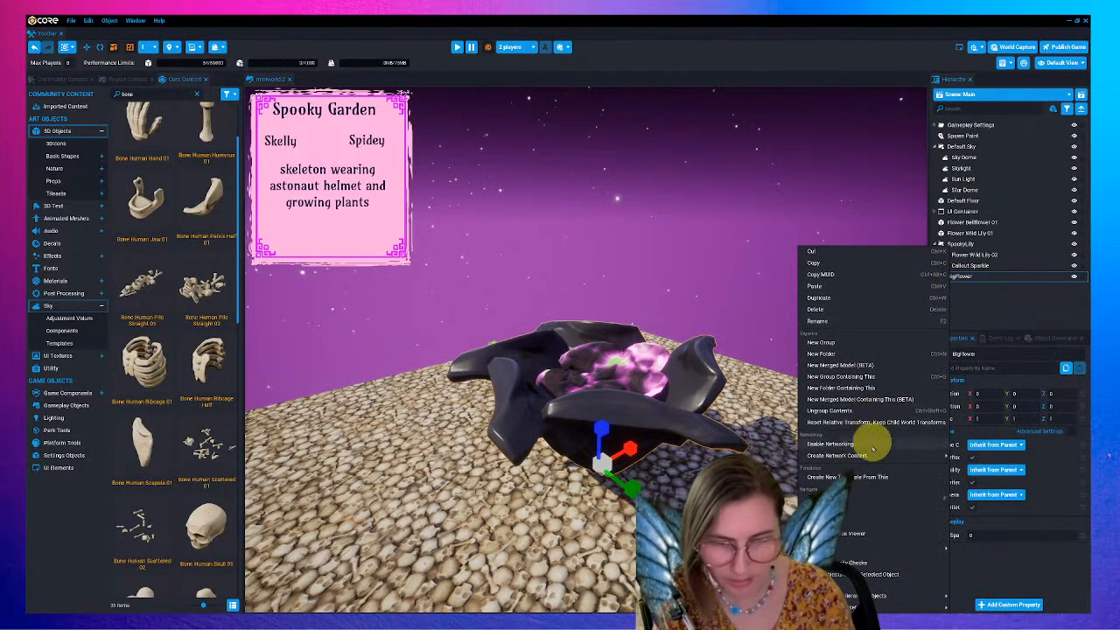
left_click(840, 477)
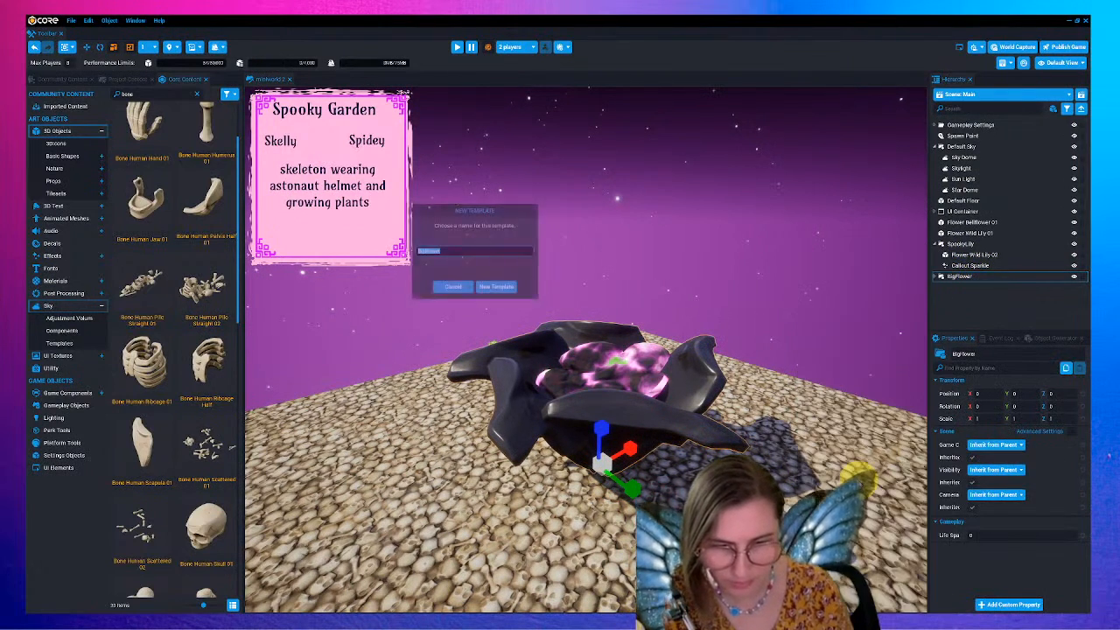
left_click(494, 288)
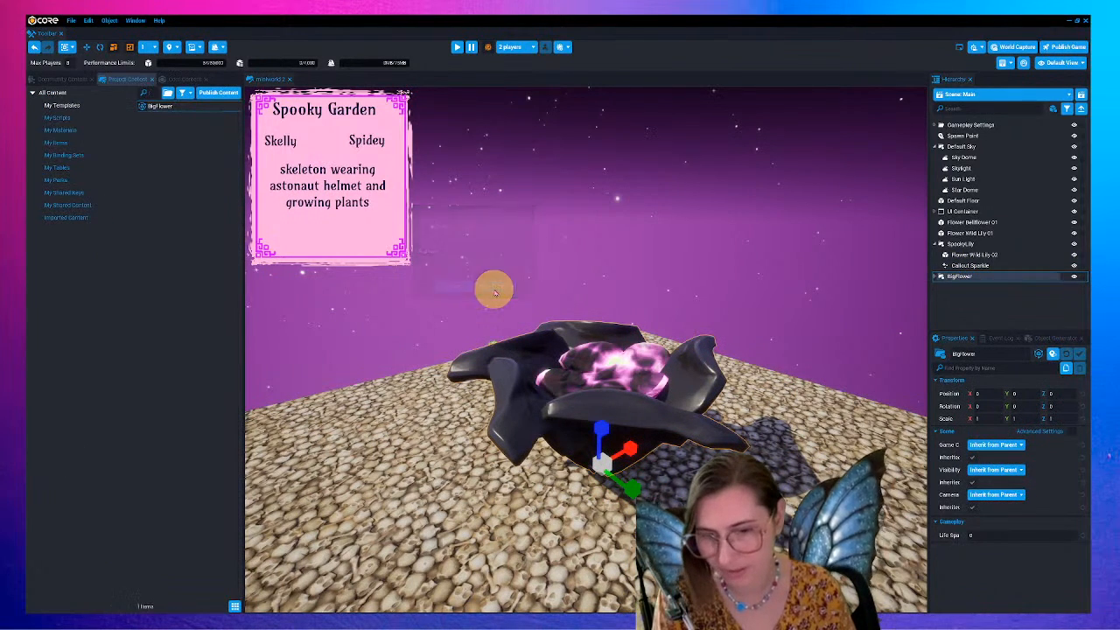
- Scale the BigFlower group down slightly and raise it to a Z position of about 579
left_click(969, 278)
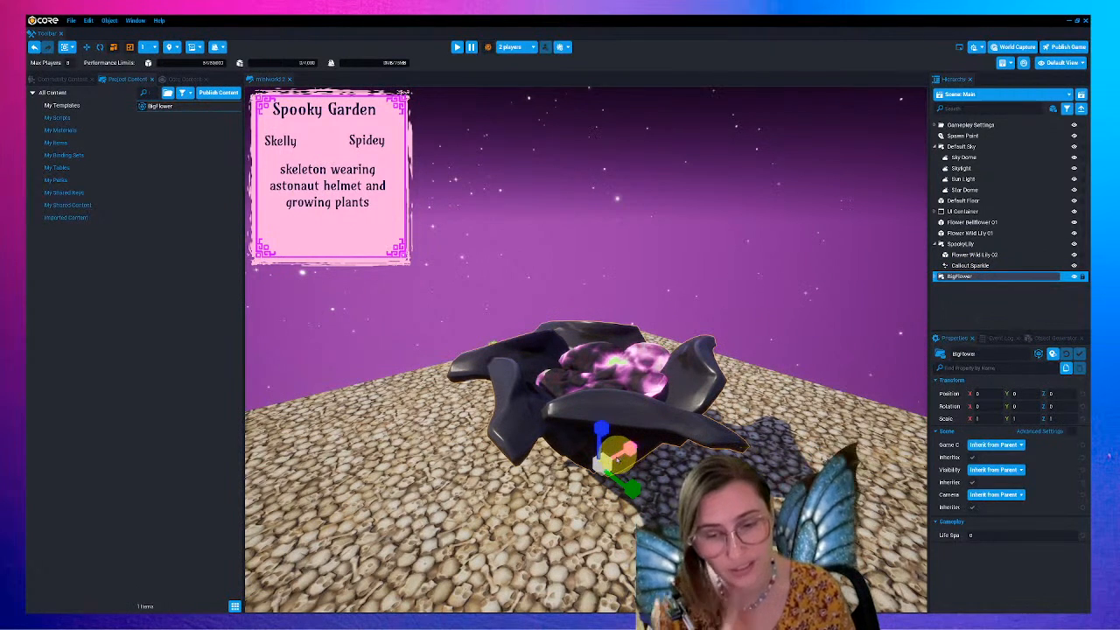
left_click_drag(622, 456, 597, 473)
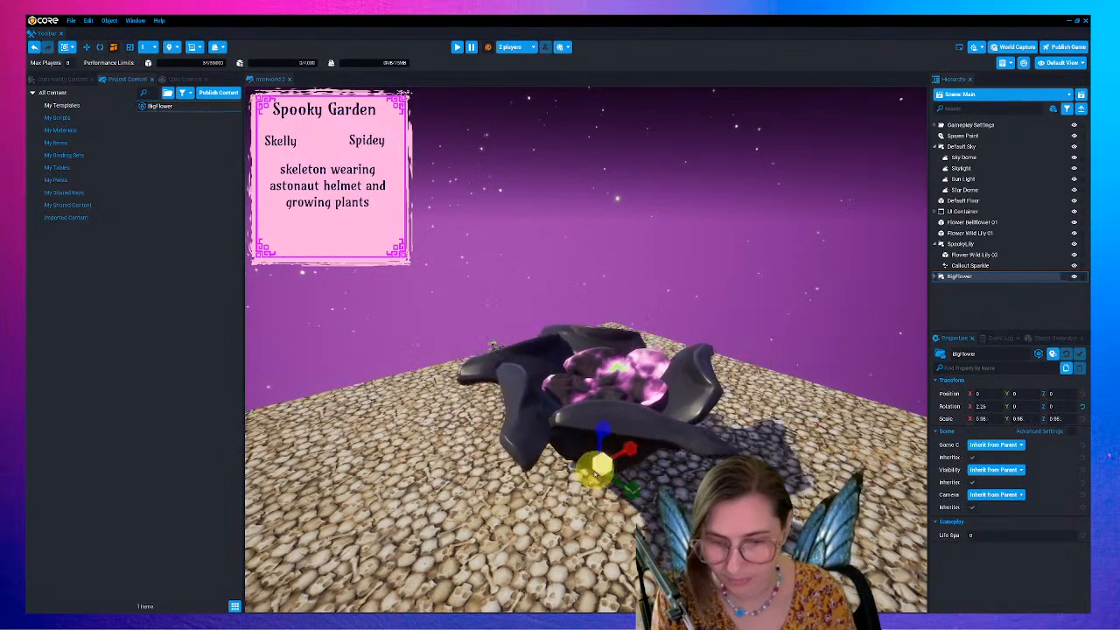
left_click_drag(602, 434, 606, 352)
- Tilt the raised BigFlower group around its X axis and select the Nature - Mushroom Stem 06 inside it
left_click(100, 48)
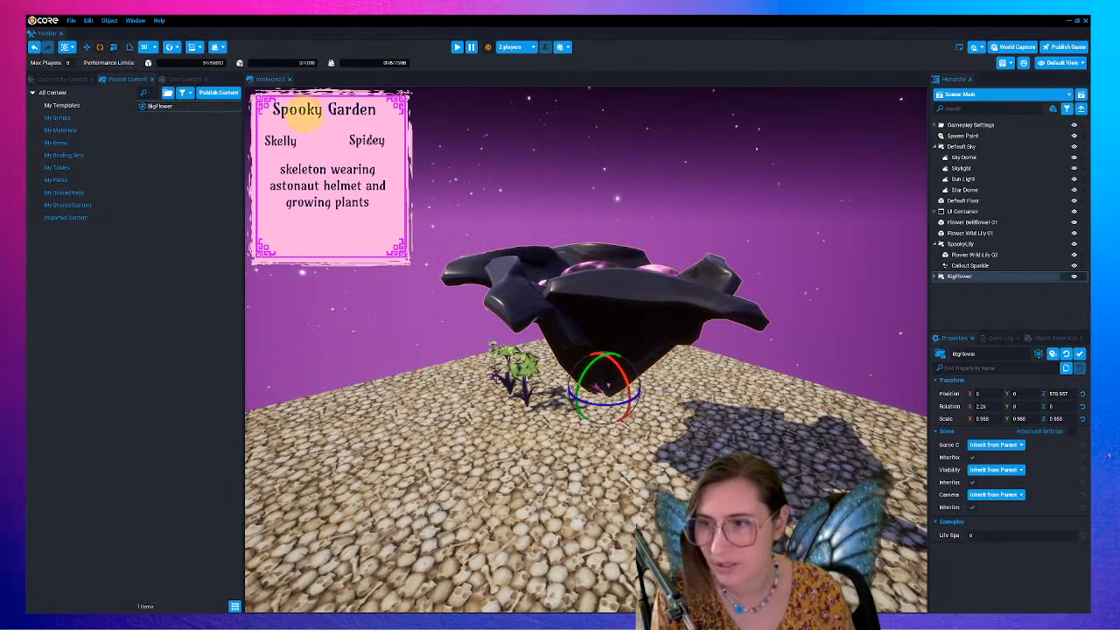
left_click_drag(625, 377, 654, 357)
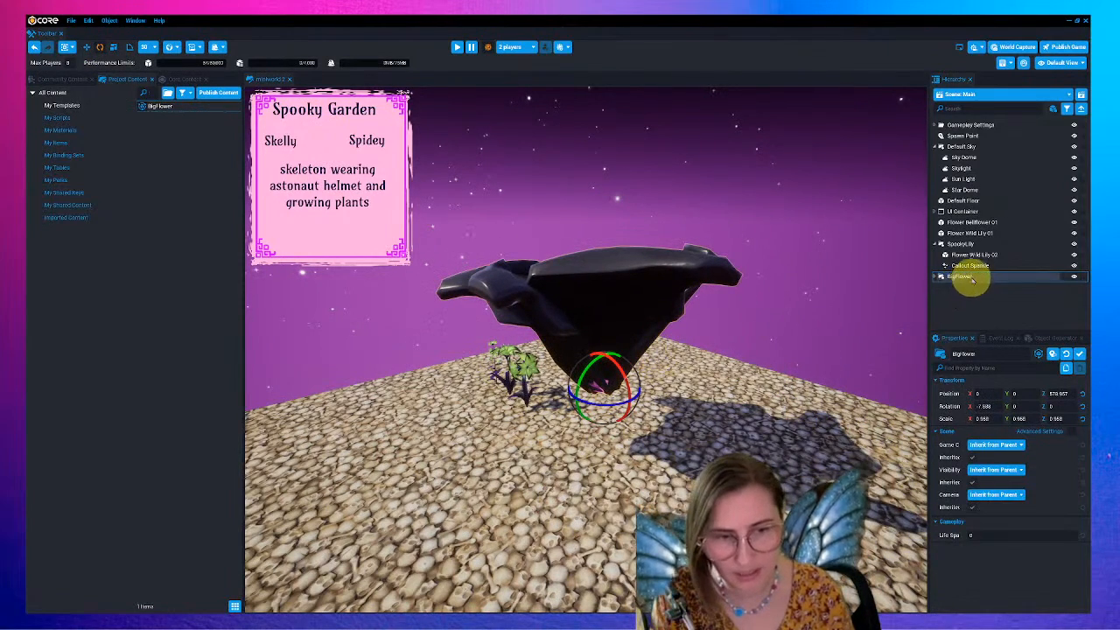
left_click(940, 277)
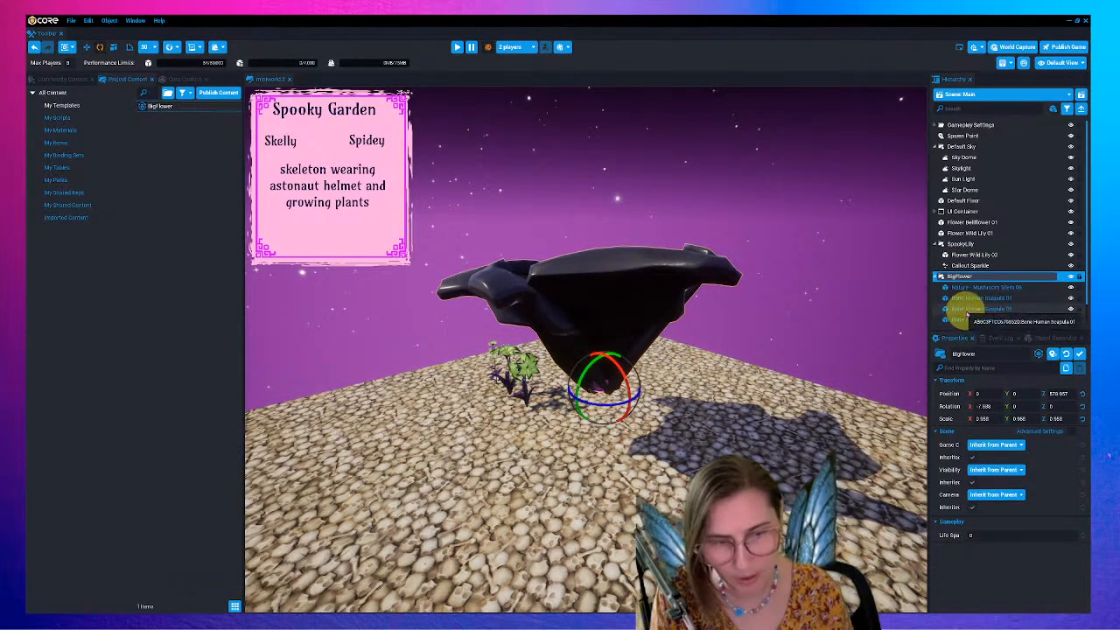
left_click(982, 287)
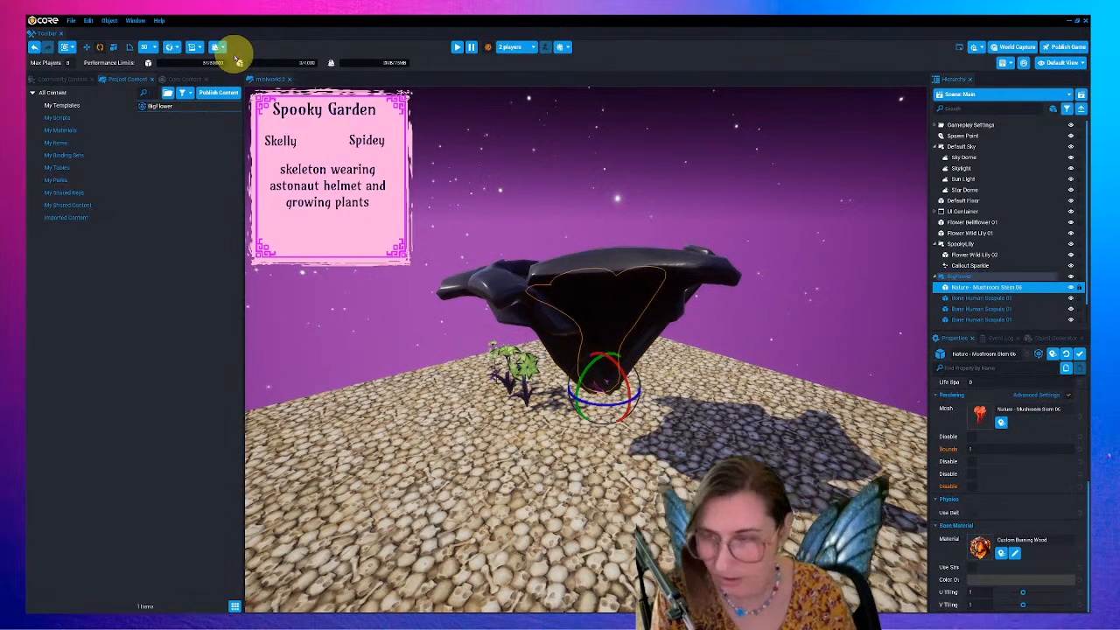
- Move the glowing mushroom stem upward within BigFlower so it protrudes above the black petals
left_click(113, 47)
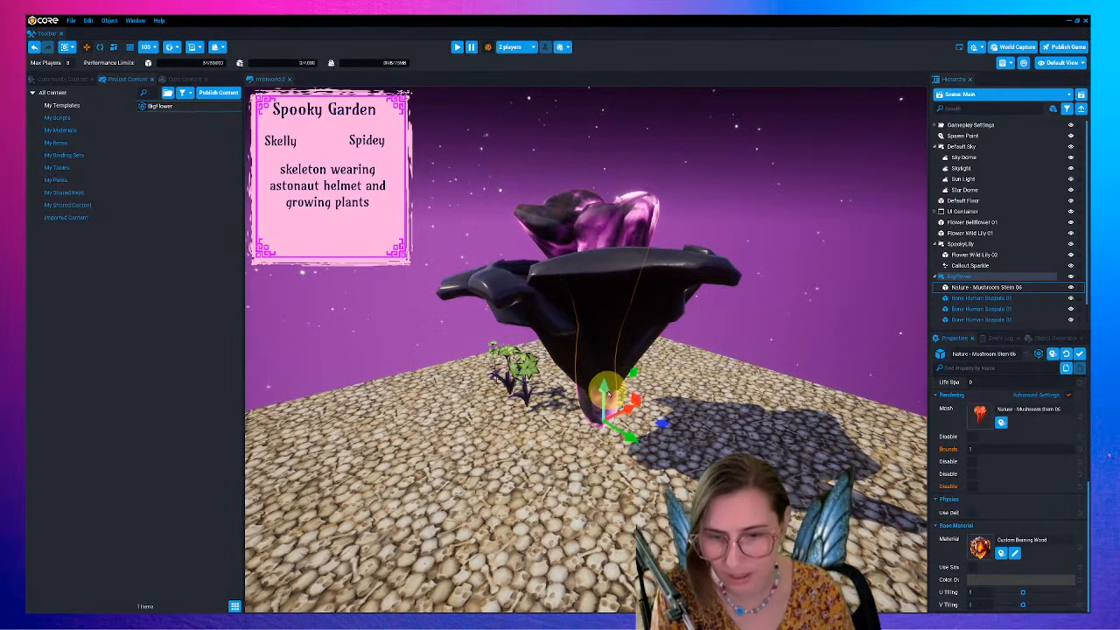
left_click(705, 402)
right_click_drag(706, 407, 666, 391)
key("w")
key("s")
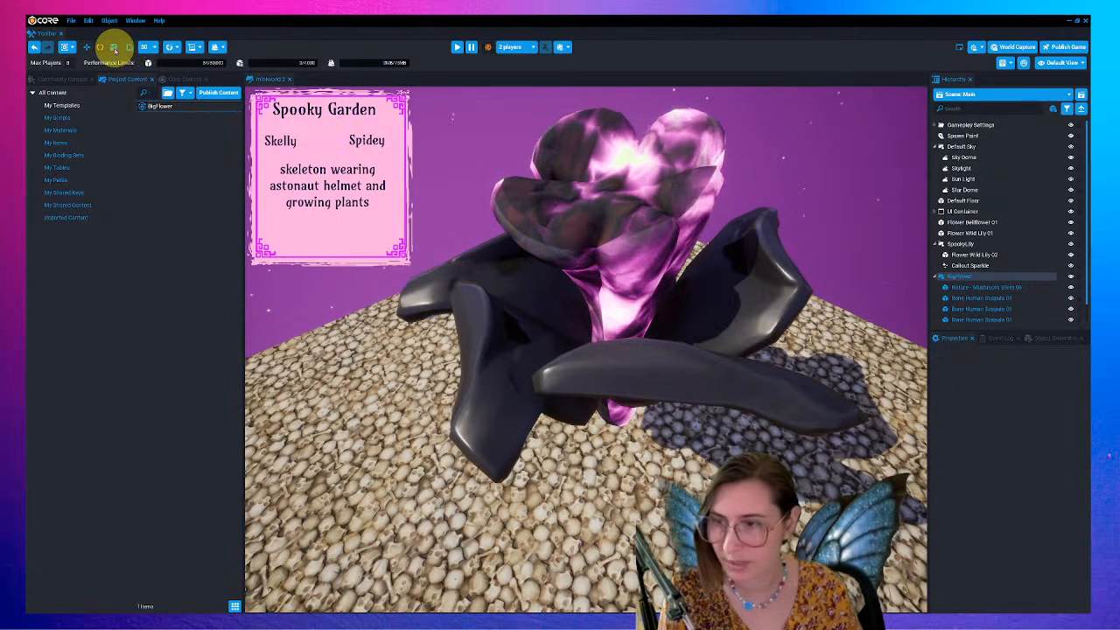
- Rotate the whole BigFlower group to about 7° X, 35° Y and -26° Z so the bloom faces forward
left_click(960, 277)
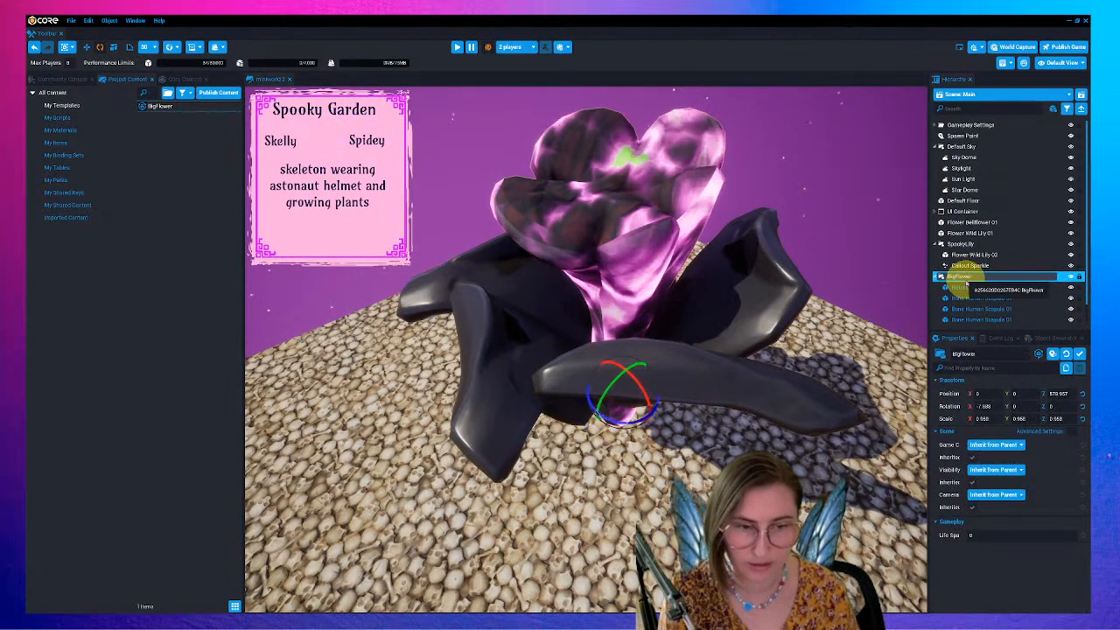
left_click_drag(632, 370, 615, 389)
scroll(588, 464, "down", 3)
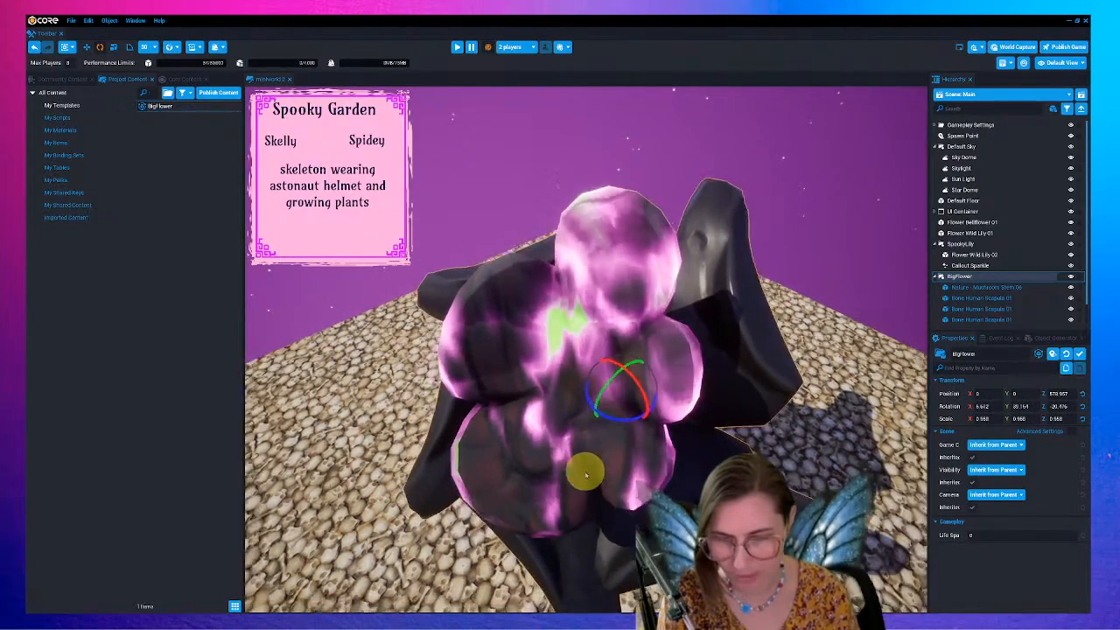
right_click_drag(595, 455, 720, 388)
- Switch to local space and move the mushroom stem along its own axis back down into the petals
left_click(705, 260)
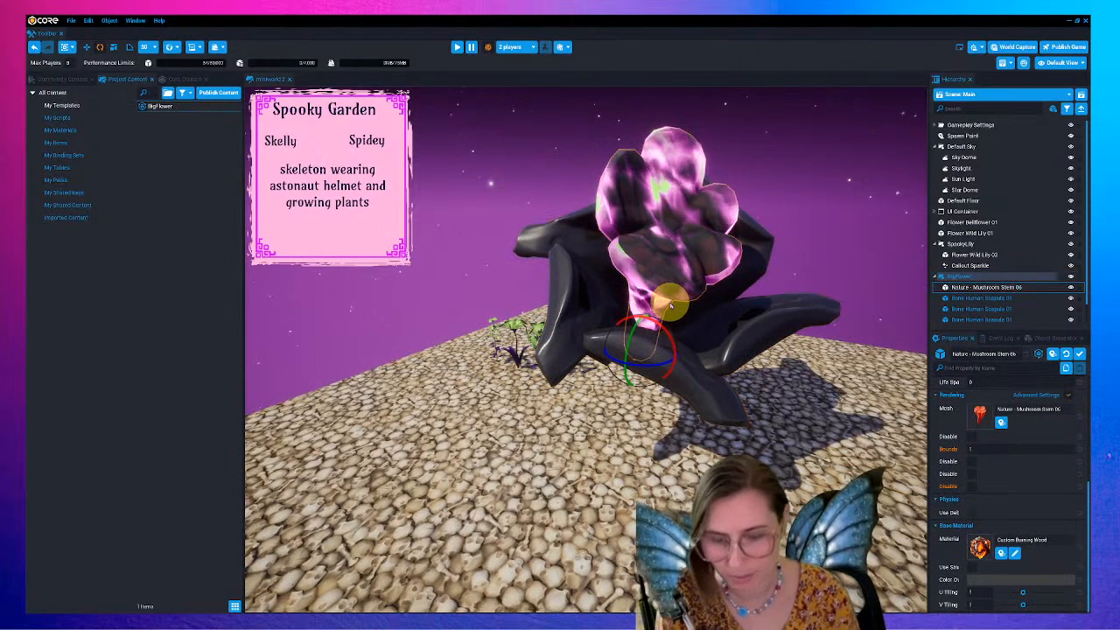
key("r")
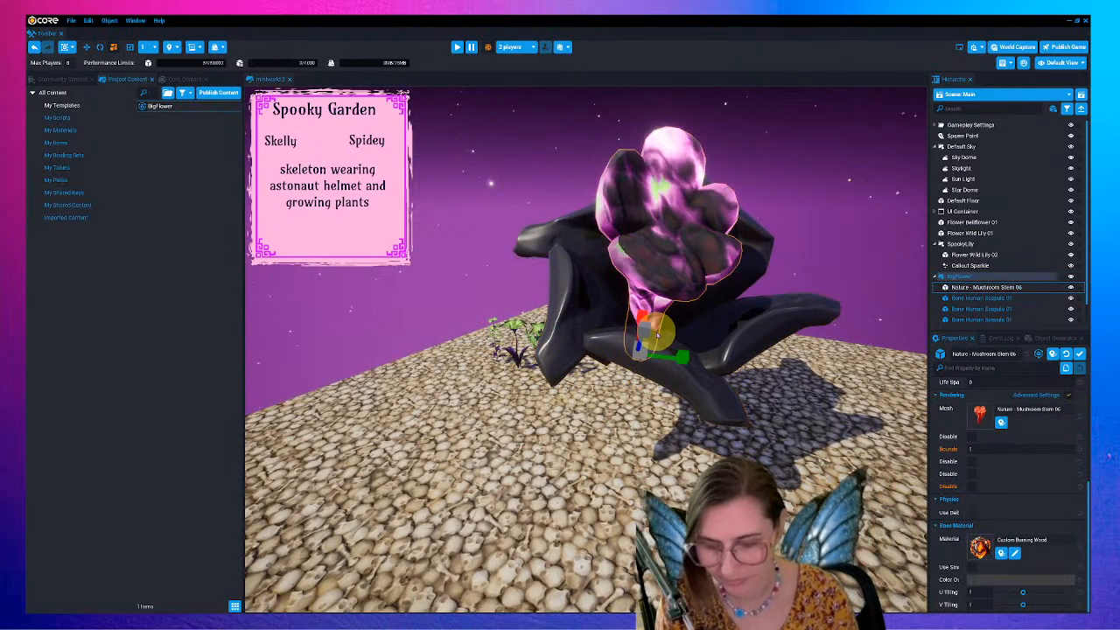
key("t")
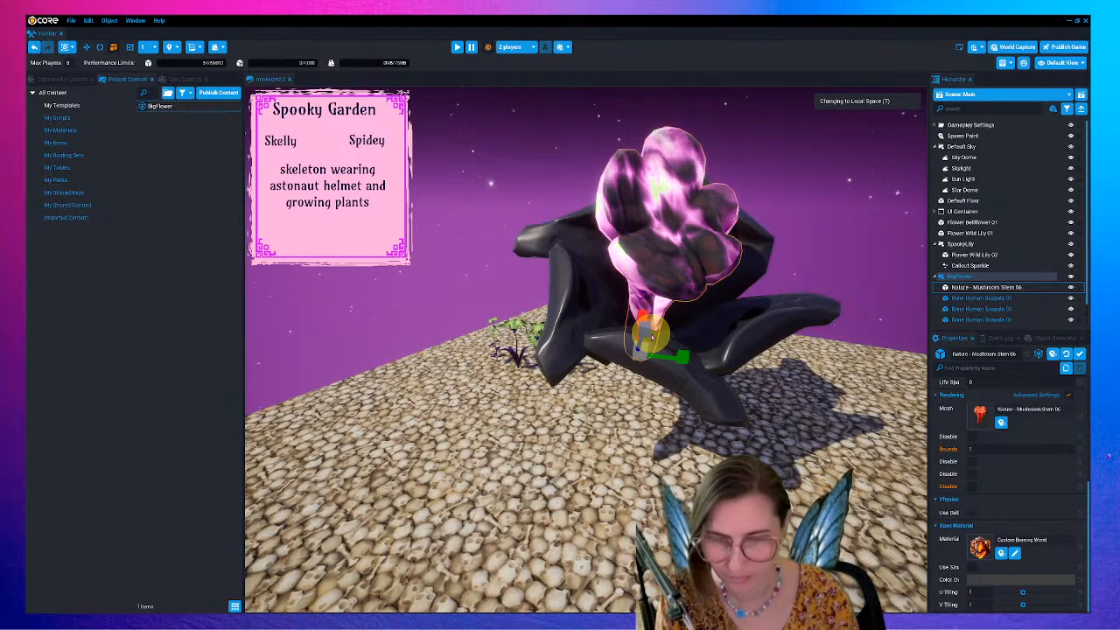
key("e")
key("w")
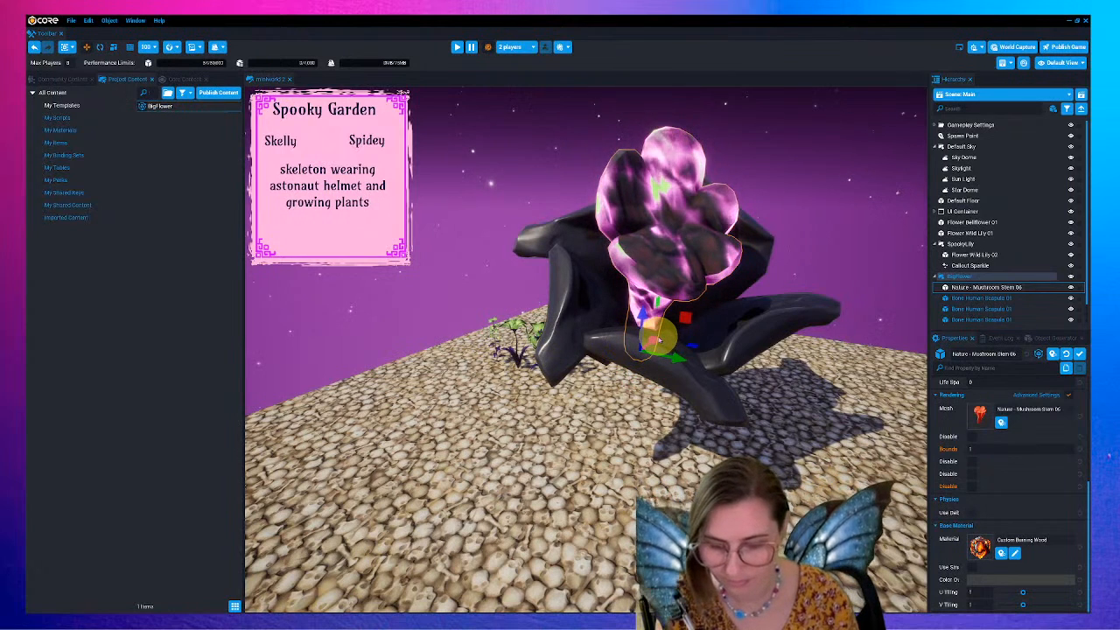
key("t")
mouse_move(646, 333)
left_mouse_down()
mouse_move(631, 366)
mouse_move(654, 348)
left_mouse_up()
left_click(828, 257)
scroll(700, 398, "down", 2)
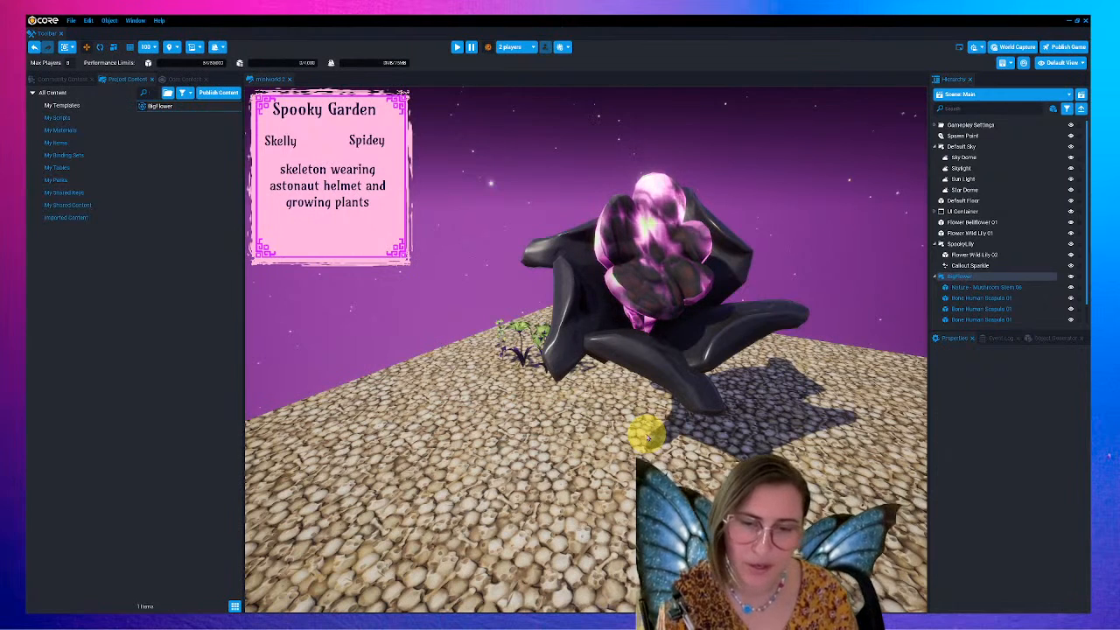
scroll(647, 436, "down", 1)
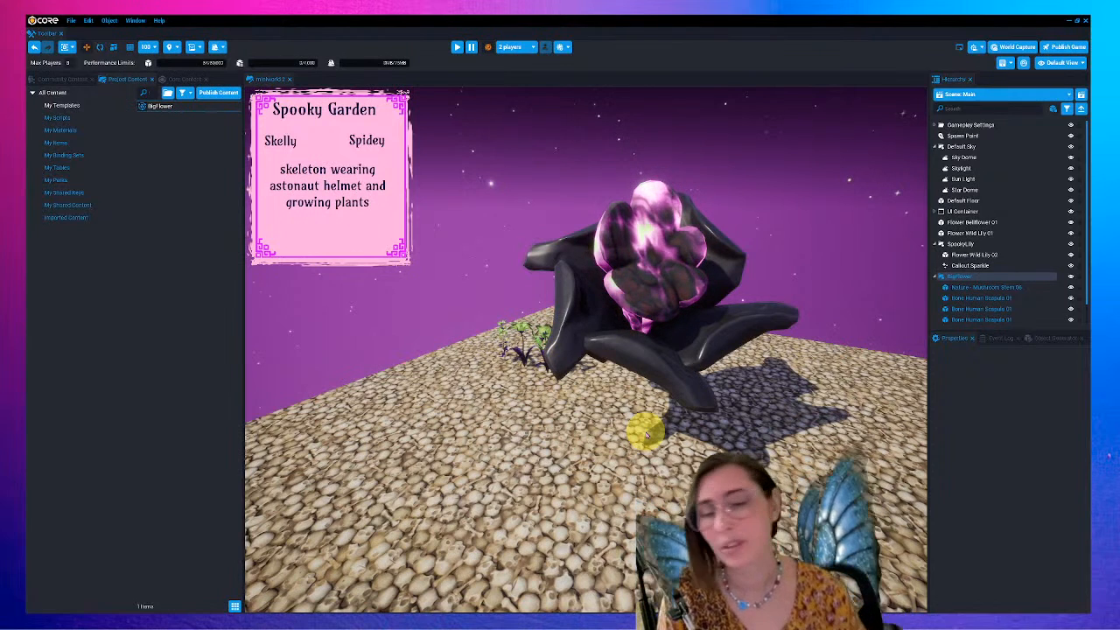
- Bring up the Core Content library and place it ahead of the Community Content and Project Content tabs
left_click(155, 106)
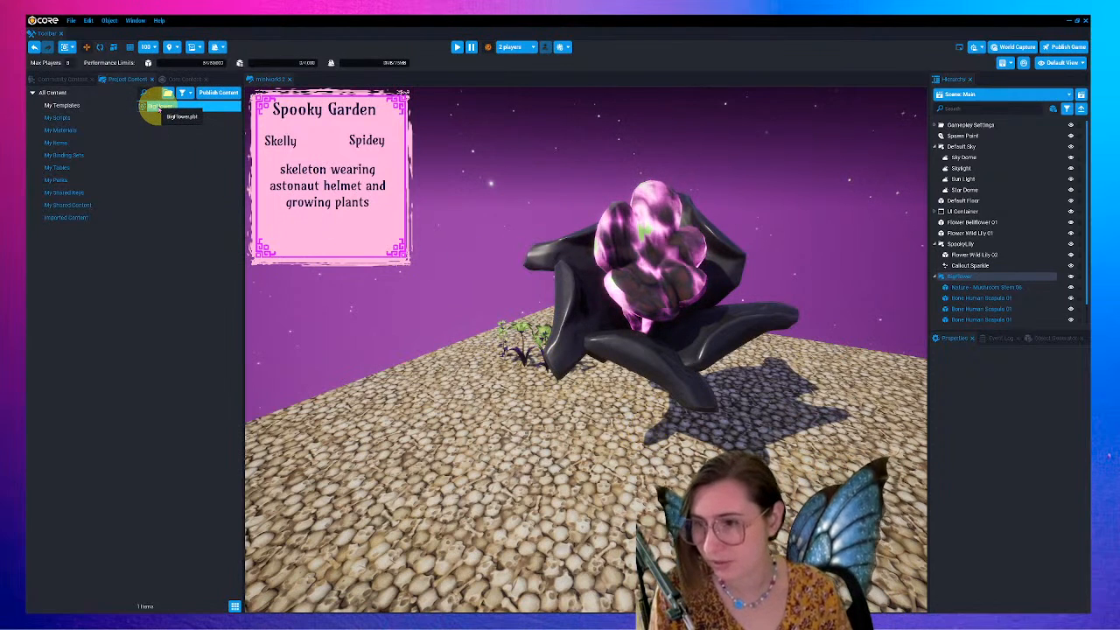
left_click(58, 79)
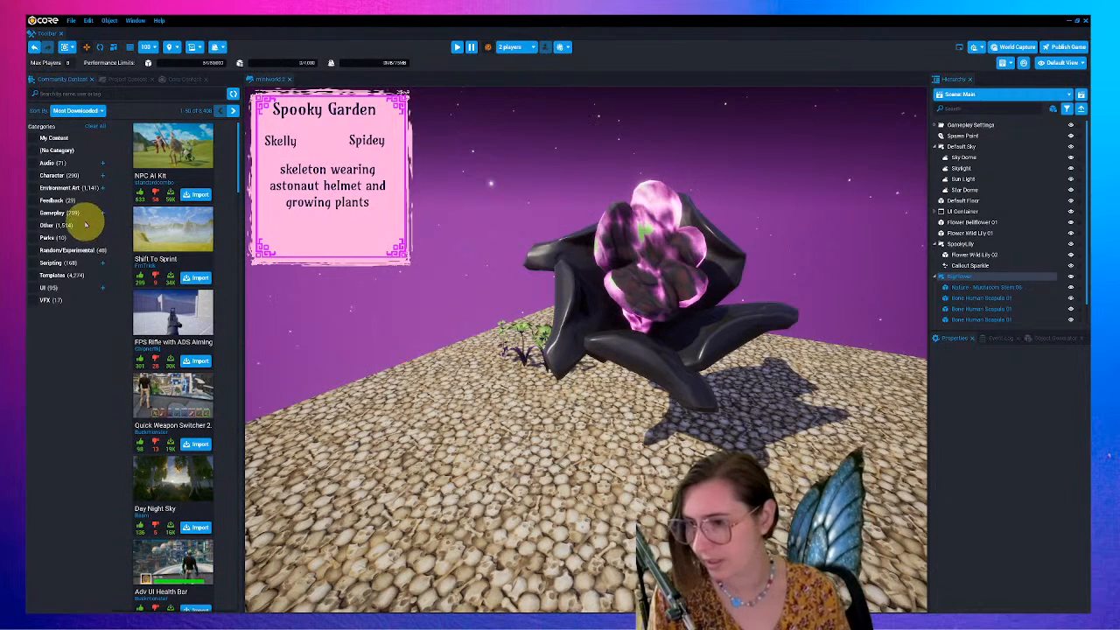
left_click(116, 78)
left_click(180, 79)
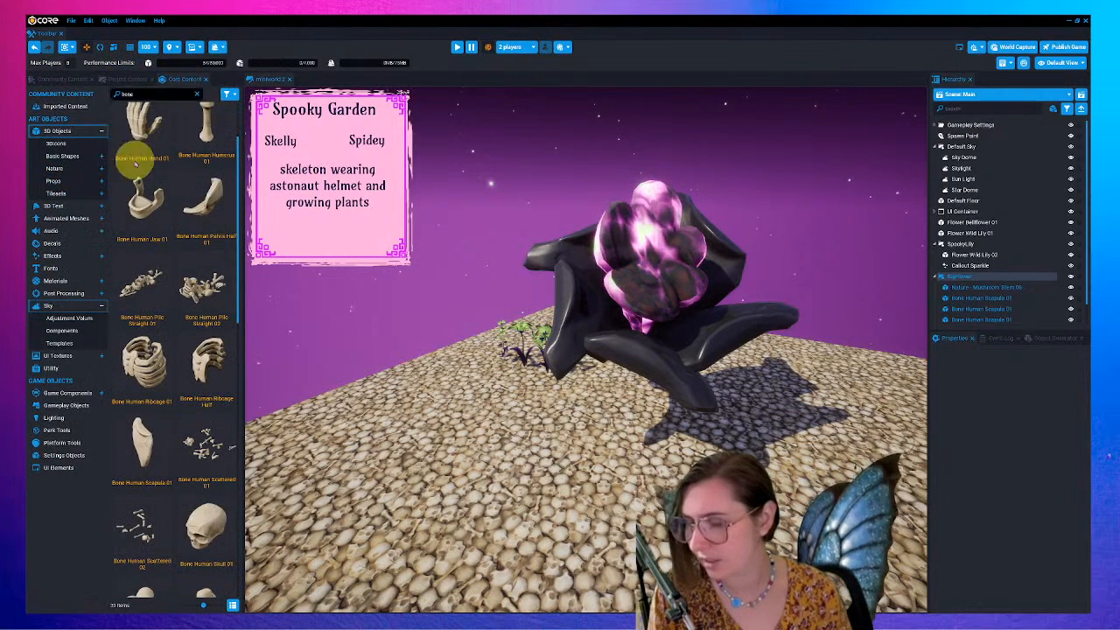
left_click_drag(183, 79, 48, 79)
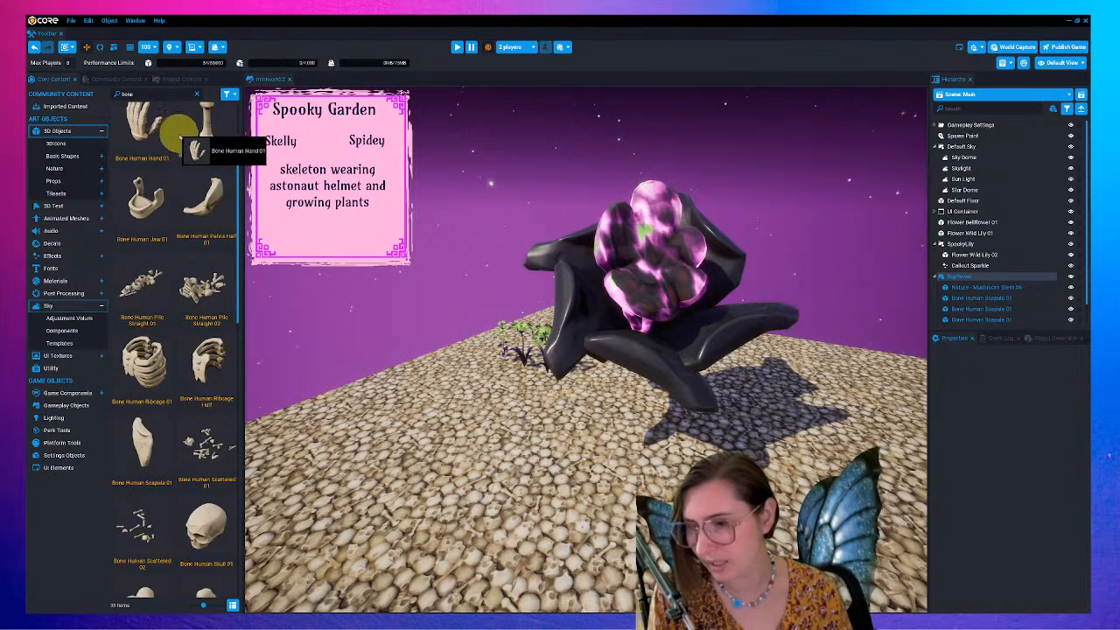
- Add Bone Human Hand 01 to the BigFlower group, deinstancing the template to allow it
mouse_move(984, 299)
left_mouse_down()
mouse_move(1007, 295)
mouse_move(987, 279)
left_mouse_up()
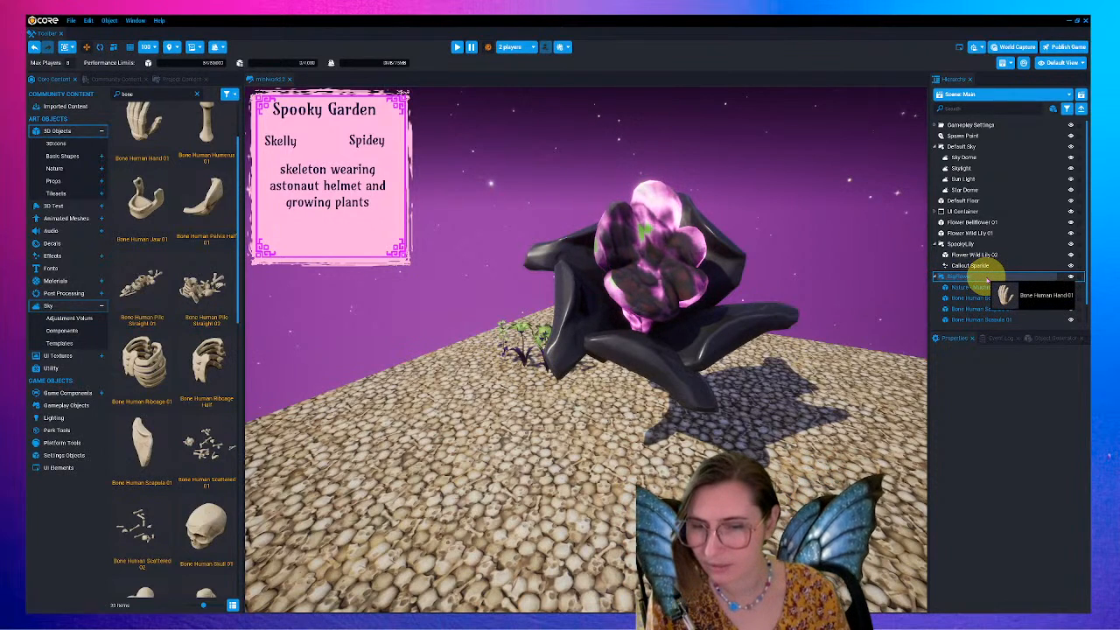
left_click_drag(987, 278, 985, 278)
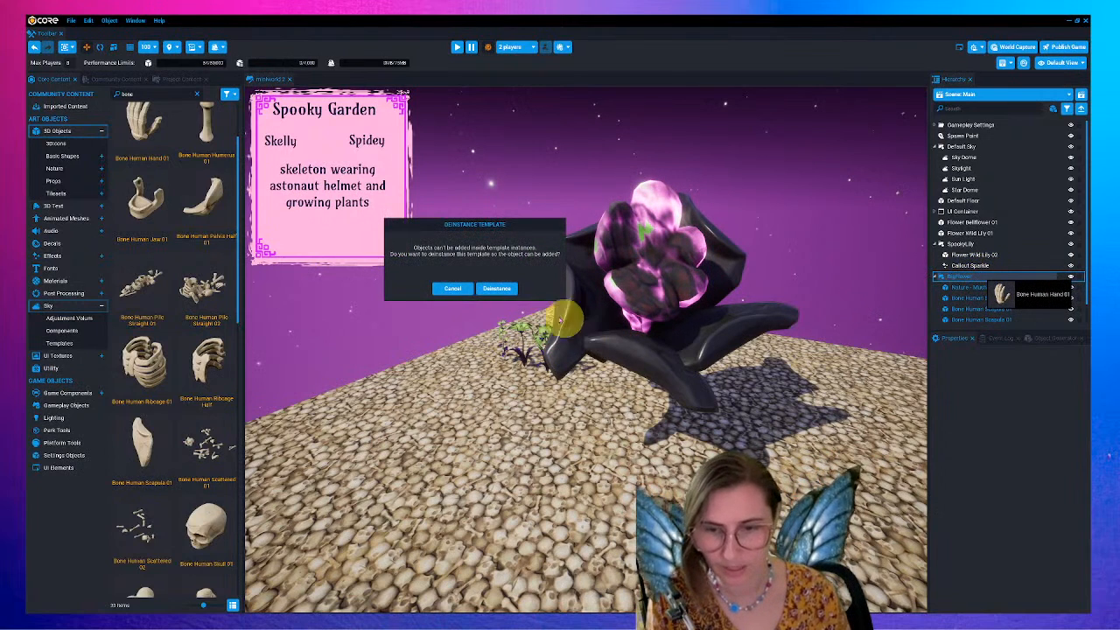
left_click(501, 290)
- Enlarge the hand bone uniformly until it extends past the petals, and rotate it to fan outward behind the flower
left_click(115, 48)
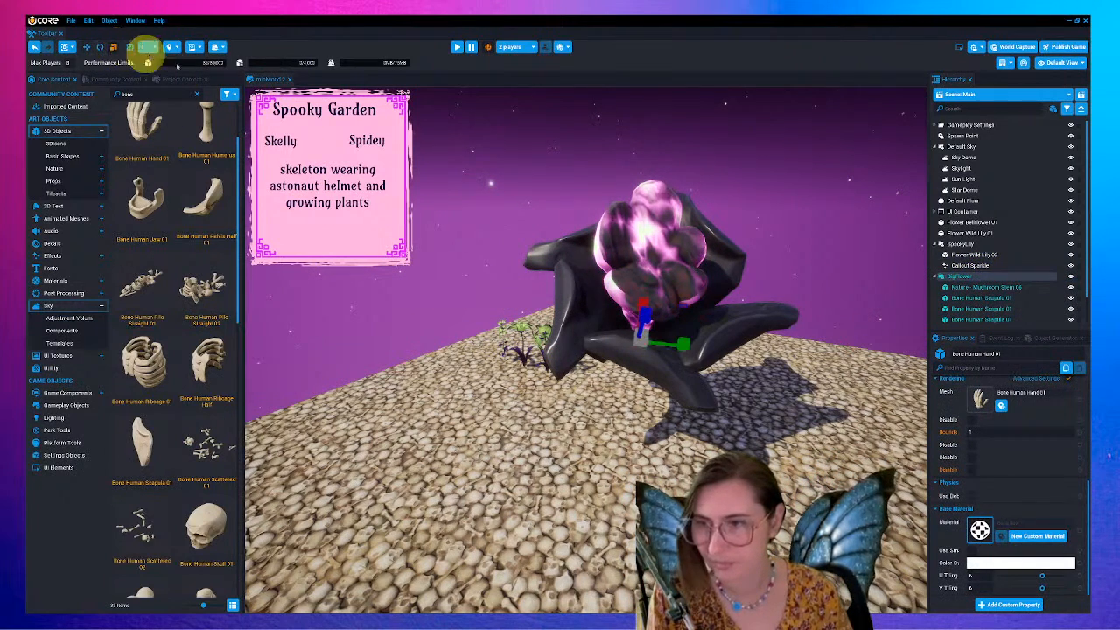
mouse_move(639, 343)
left_mouse_down()
mouse_move(831, 326)
mouse_move(749, 330)
mouse_move(667, 359)
mouse_move(742, 359)
mouse_move(767, 371)
mouse_move(666, 367)
mouse_move(620, 353)
mouse_move(601, 364)
mouse_move(655, 377)
mouse_move(619, 383)
mouse_move(640, 367)
left_mouse_up()
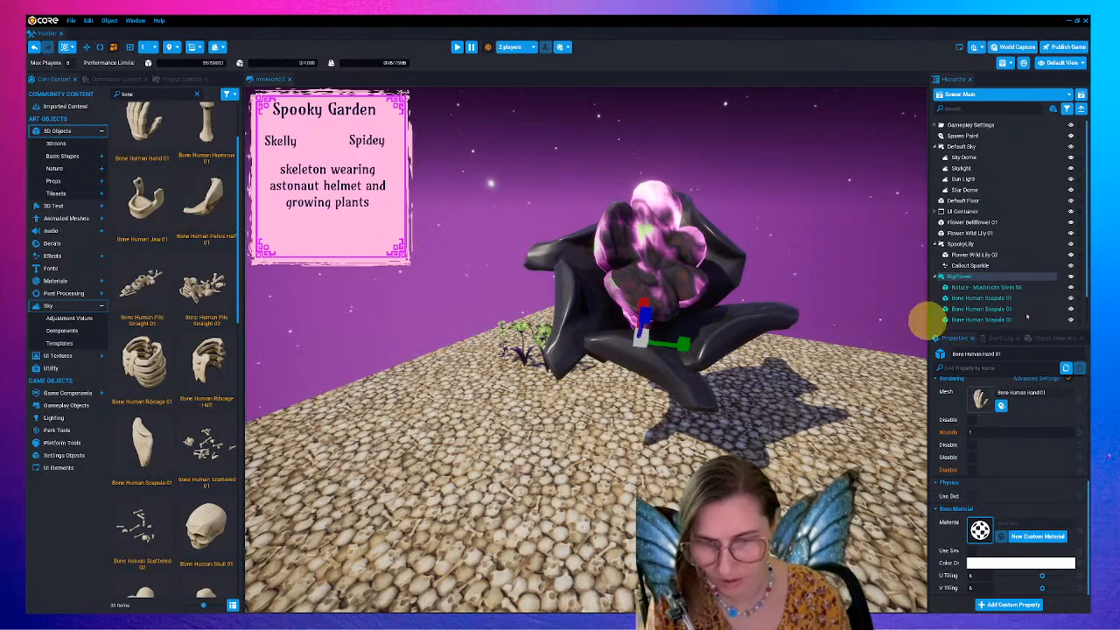
left_click_drag(641, 344, 979, 345)
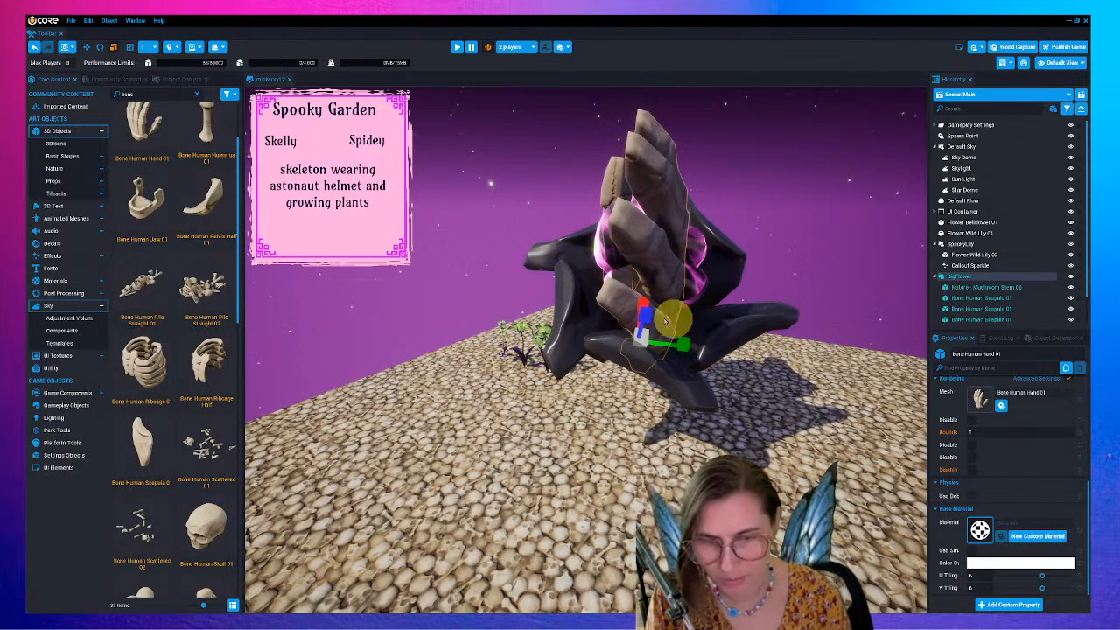
left_click_drag(663, 352, 562, 357)
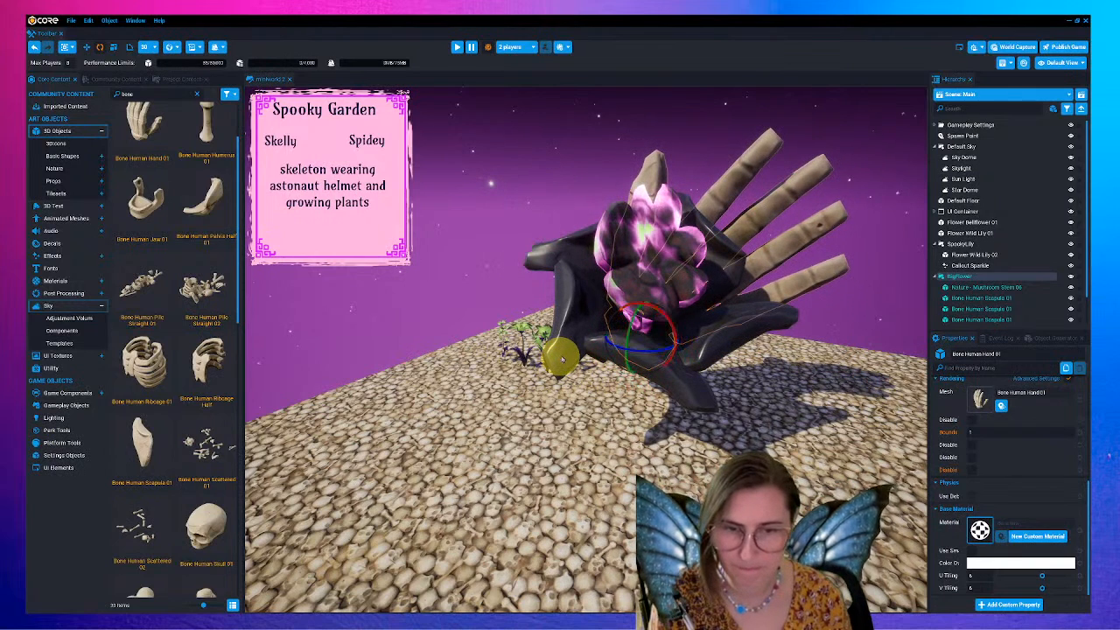
- Scale the hand bone down to a slimmer, shorter shape and adjust its rotation behind the upper petals
left_click(114, 47)
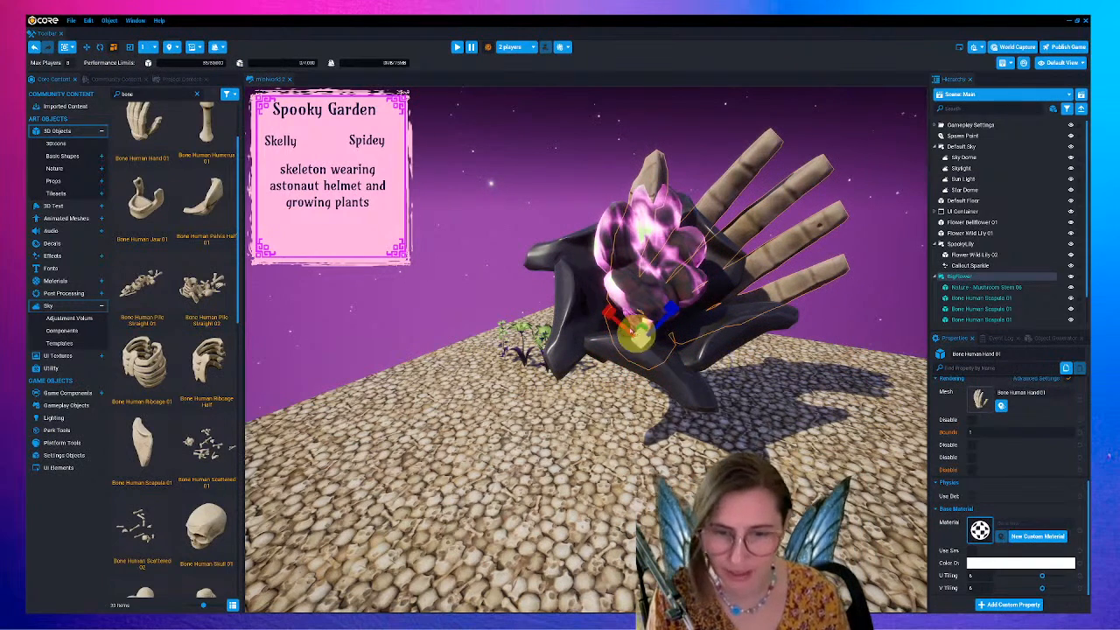
left_click_drag(612, 315, 720, 374)
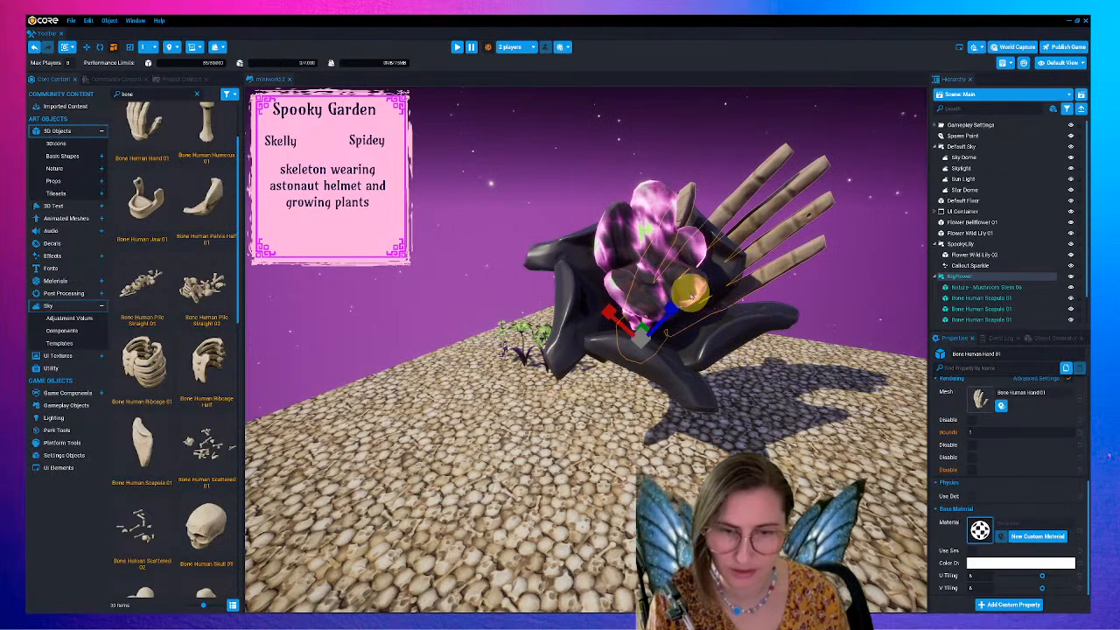
left_click_drag(672, 308, 662, 333)
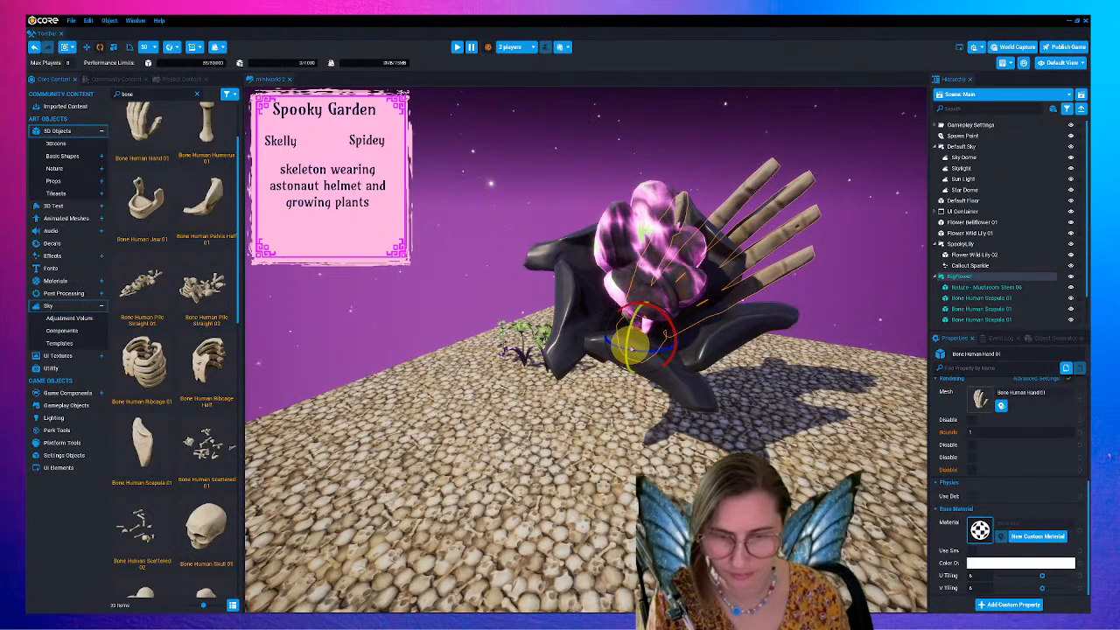
key("t")
left_click_drag(626, 351, 680, 336)
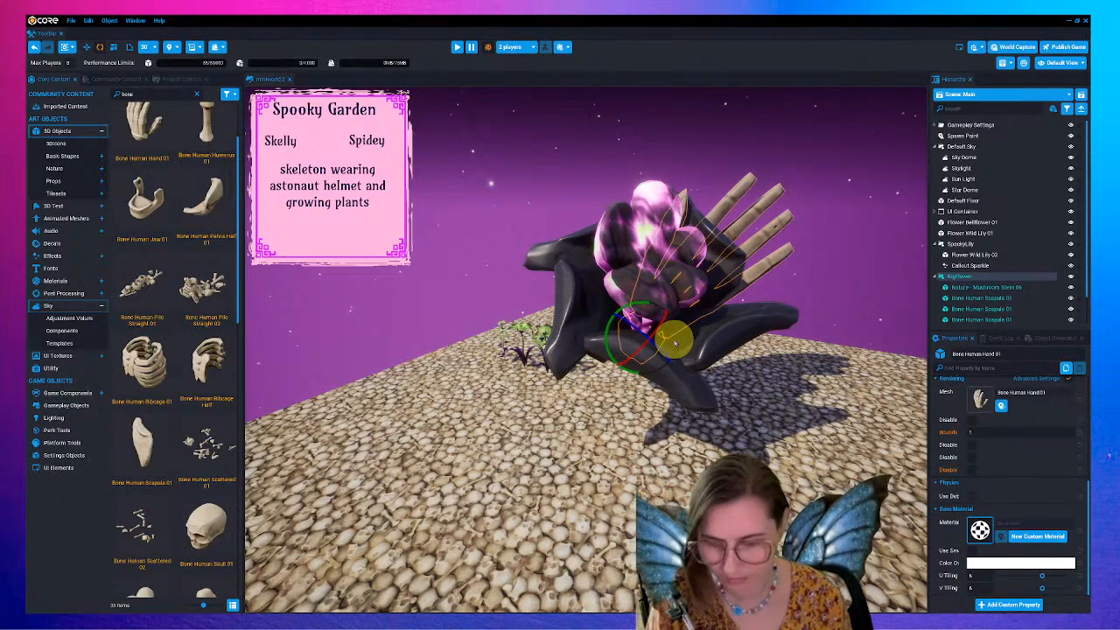
- Duplicate the hand bone and rotate the copy around the flower's centre to fan out below the original
key("ctrl+w")
left_click_drag(645, 333, 640, 330)
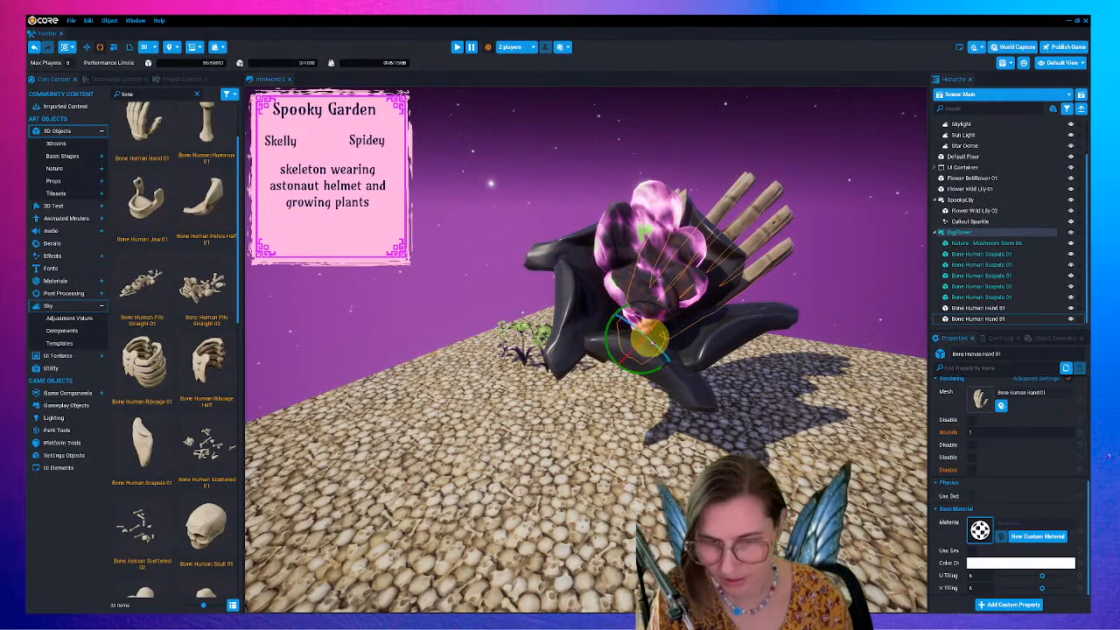
left_click_drag(656, 368, 635, 362)
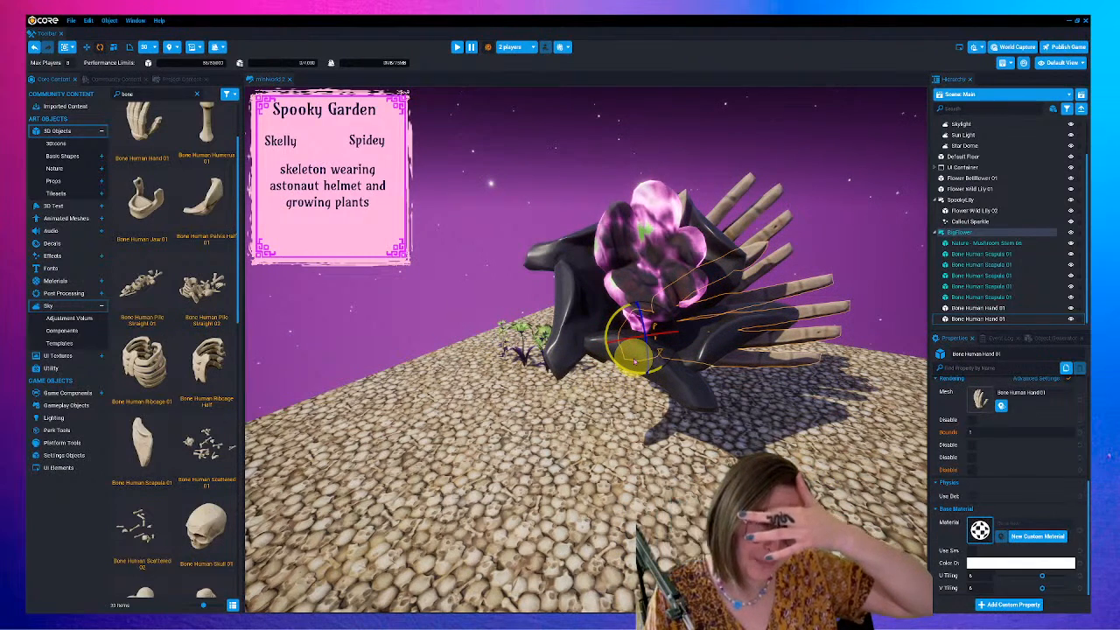
- Duplicate both hand bones together and rotate the copies around the centre to the opposite side of the flower
left_click(1002, 308)
key("ctrl+w")
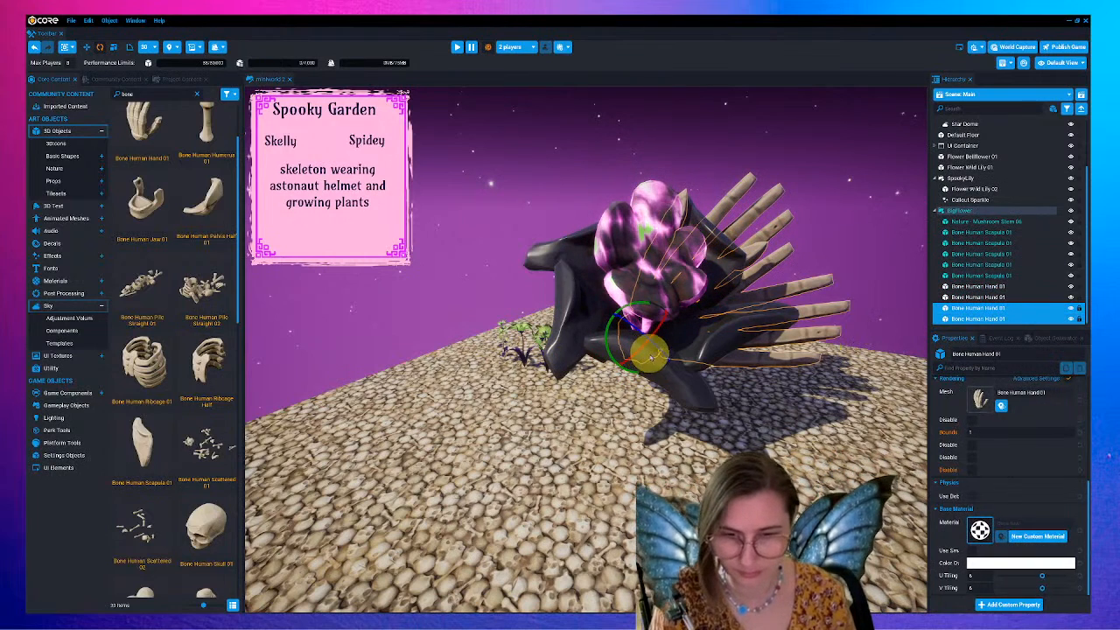
left_click_drag(642, 374, 550, 356)
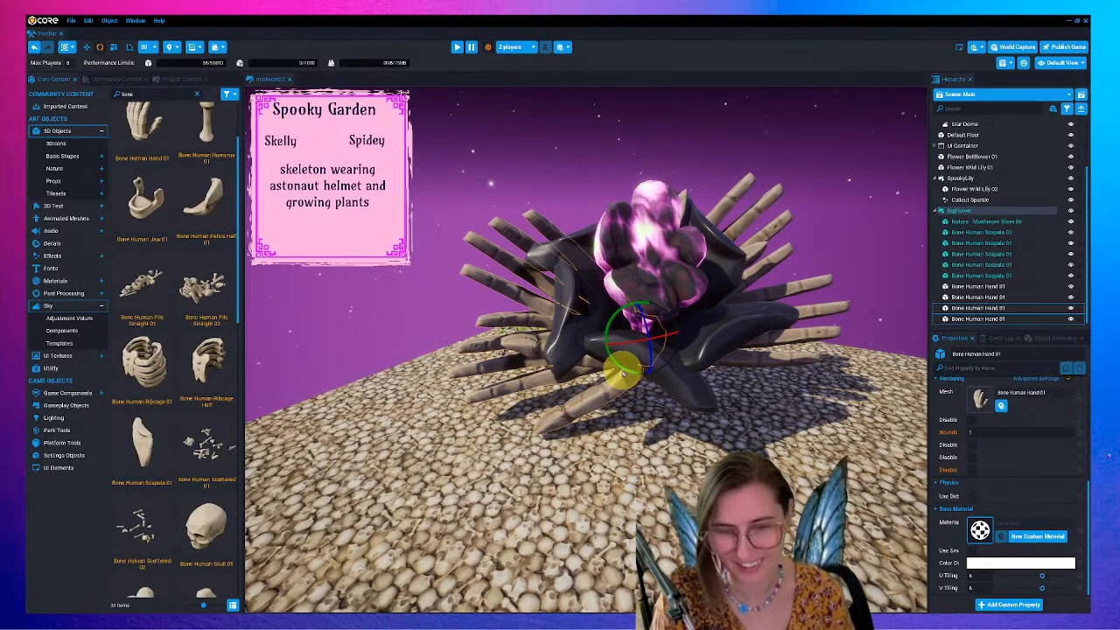
left_click_drag(626, 348, 679, 397)
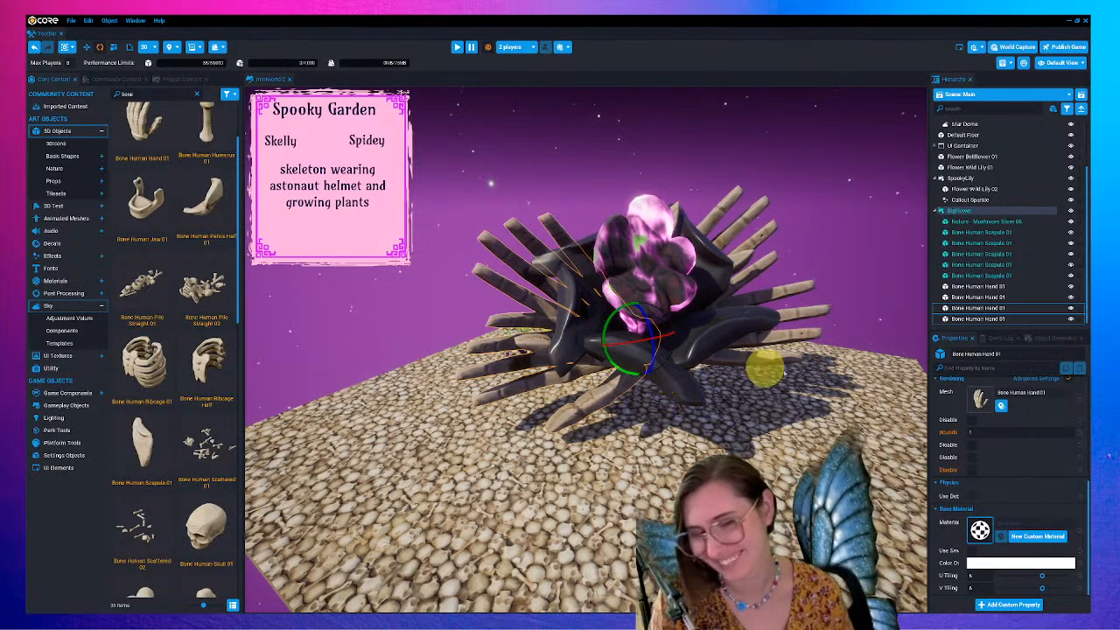
- Change the Default Floor's material to Asphalt 01 and deselect the floor
left_click(695, 446)
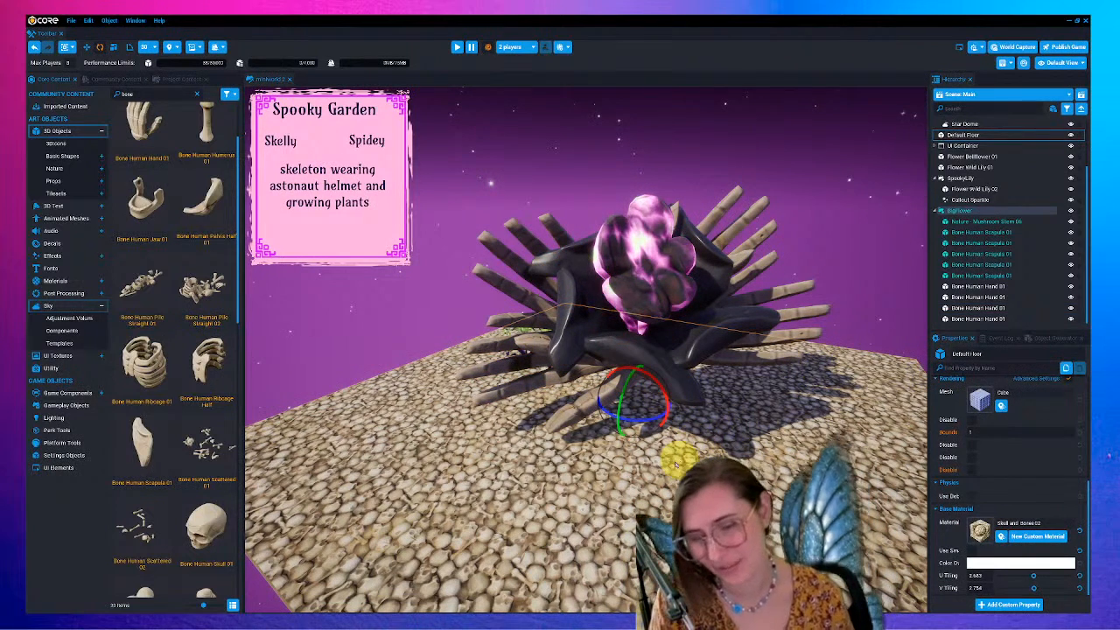
left_click(979, 530)
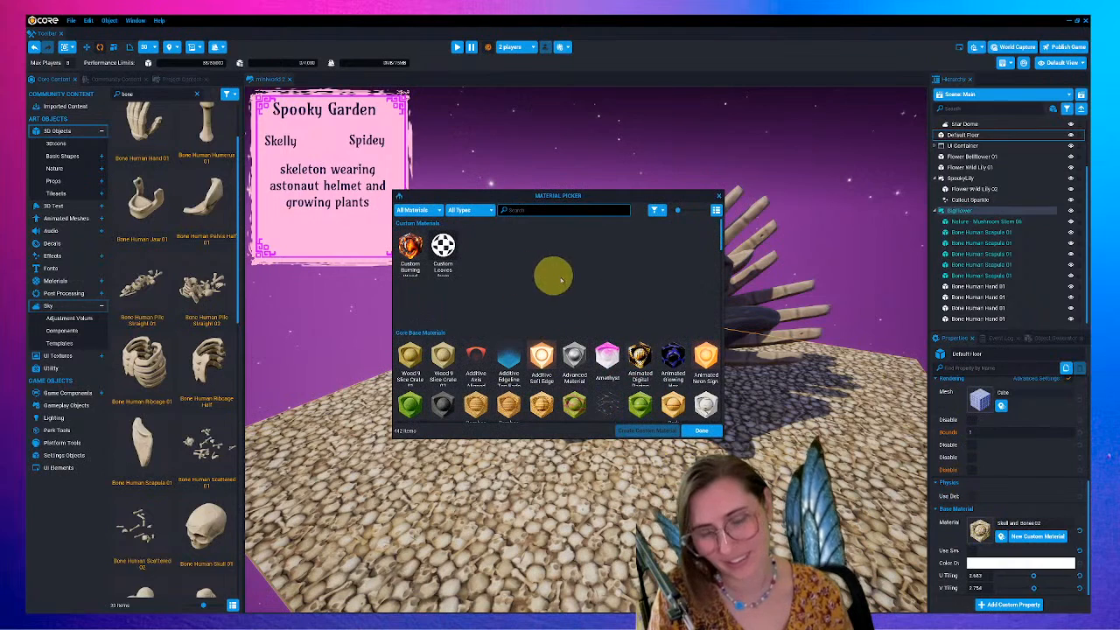
left_click(442, 403)
left_click(701, 431)
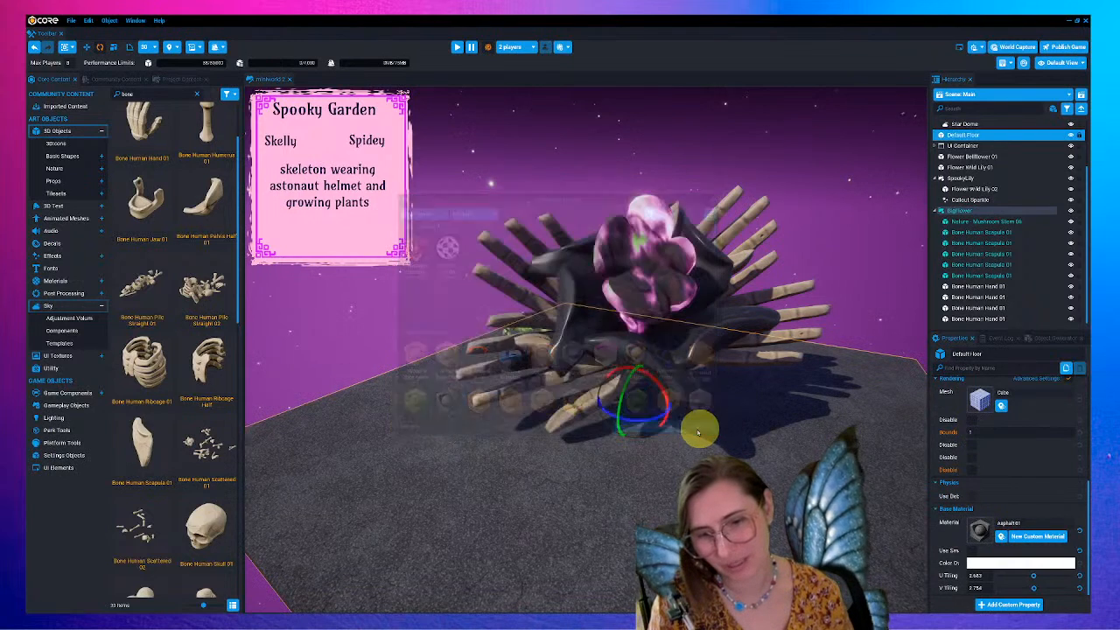
left_click(668, 151)
right_click_drag(692, 317, 717, 316)
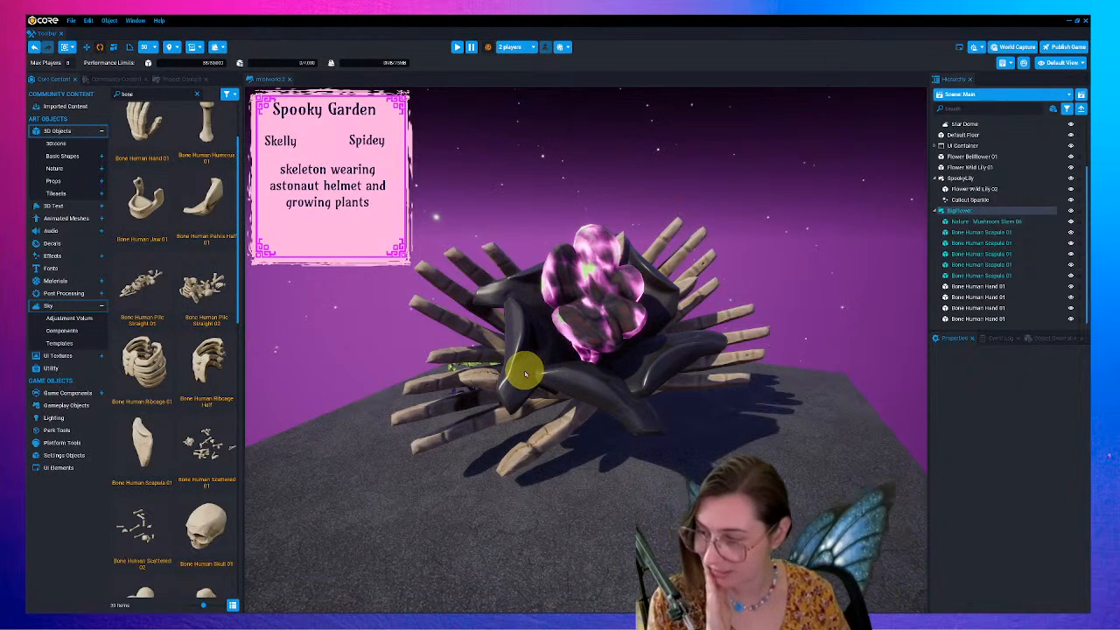
- Rotate the upper hand bone on the flower's left side, and rotate the lower hand bone on its right side
left_click(473, 326)
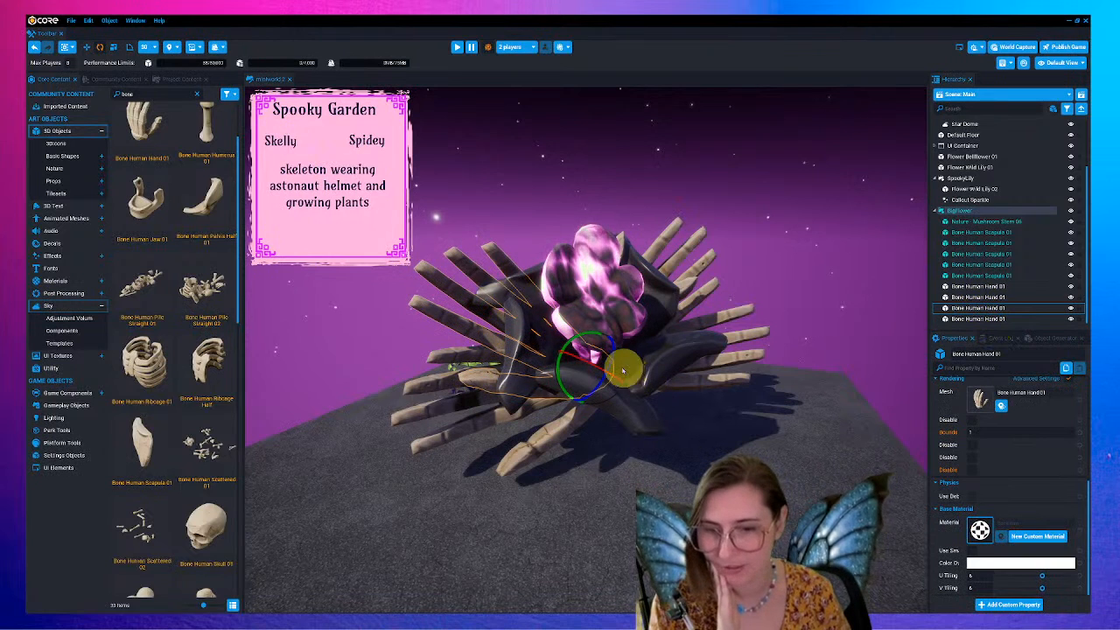
left_click_drag(615, 359, 669, 402)
left_click(746, 361)
left_click_drag(593, 357, 444, 357)
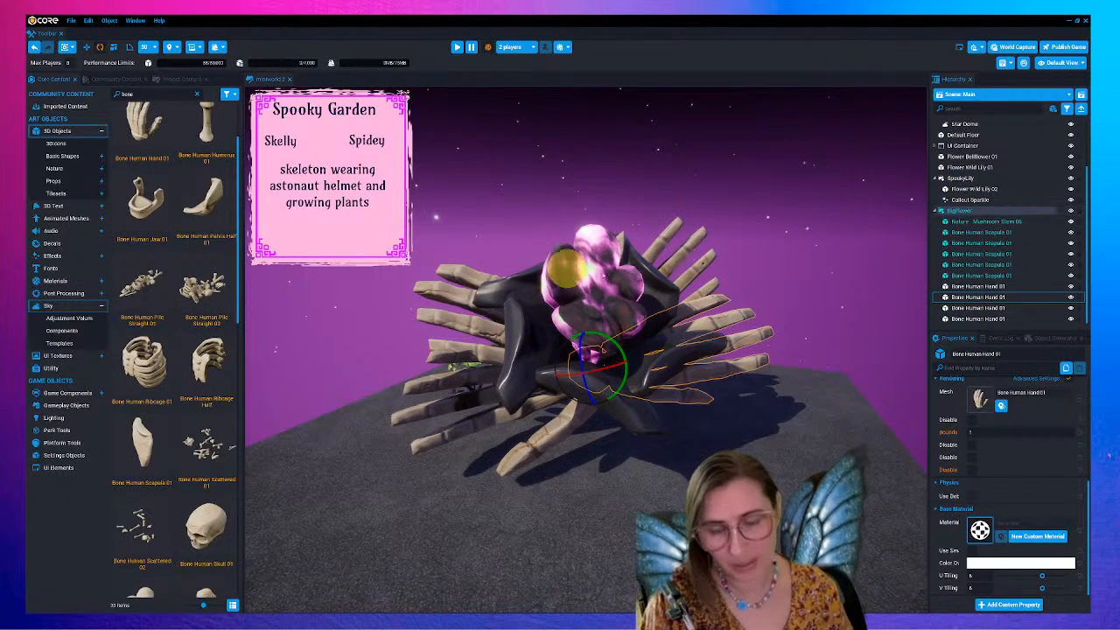
- Scale the whole BigFlower group uniformly to about 0.82
scroll(657, 334, "down", 2)
scroll(658, 334, "down", 2)
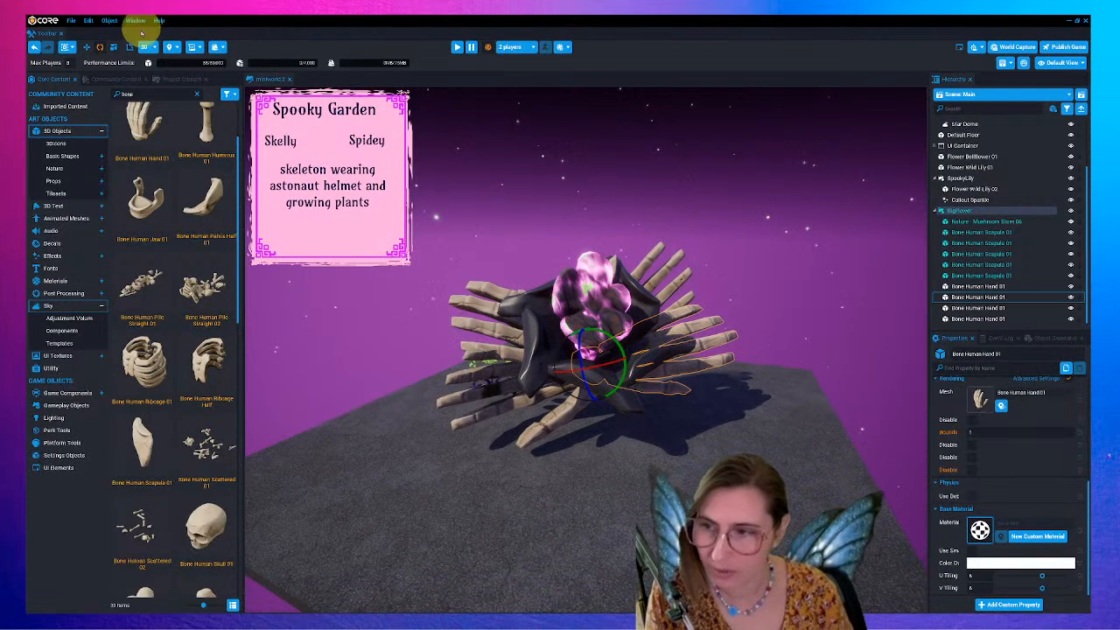
left_click(113, 46)
mouse_move(600, 368)
left_mouse_down()
mouse_move(567, 377)
mouse_move(603, 365)
left_mouse_up()
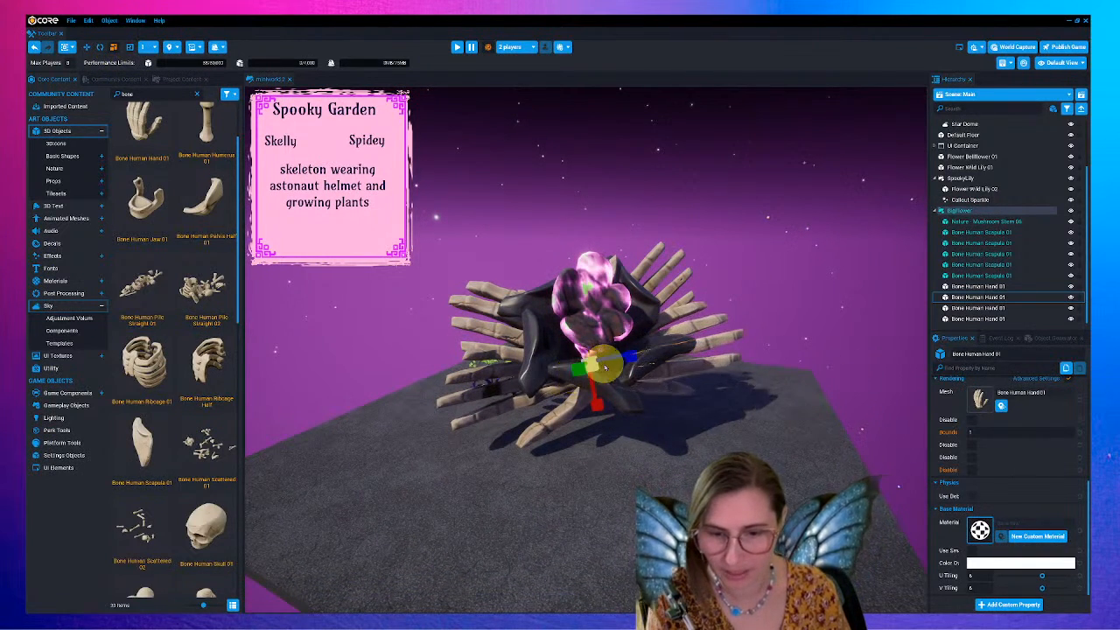
left_click(922, 210)
scroll(487, 382, "down", 3)
left_click_drag(531, 396, 551, 402)
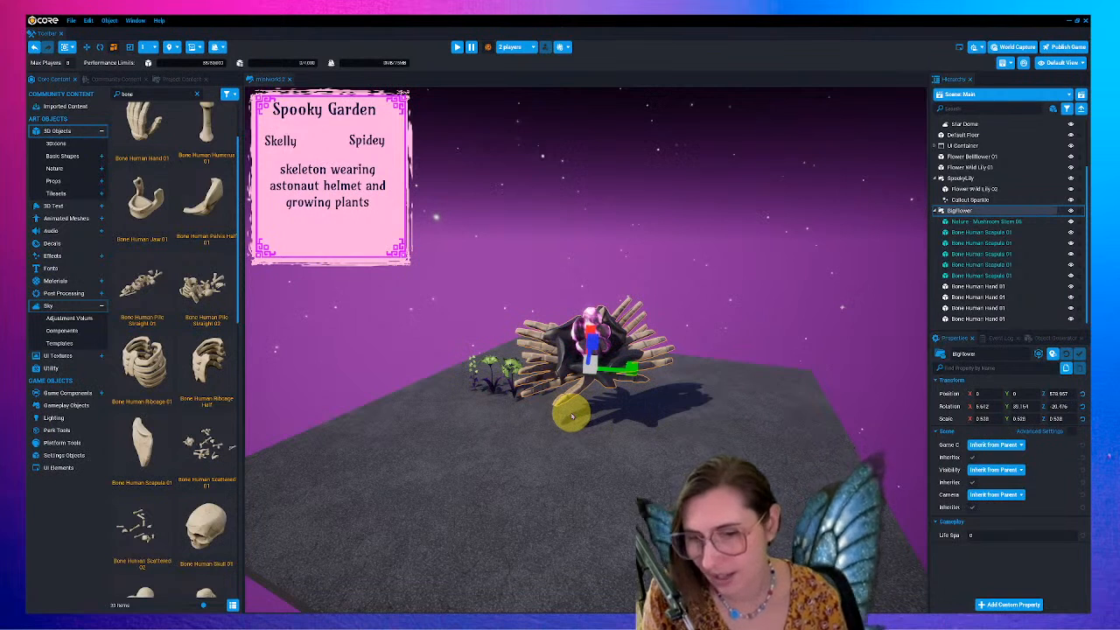
left_click_drag(592, 371, 707, 387)
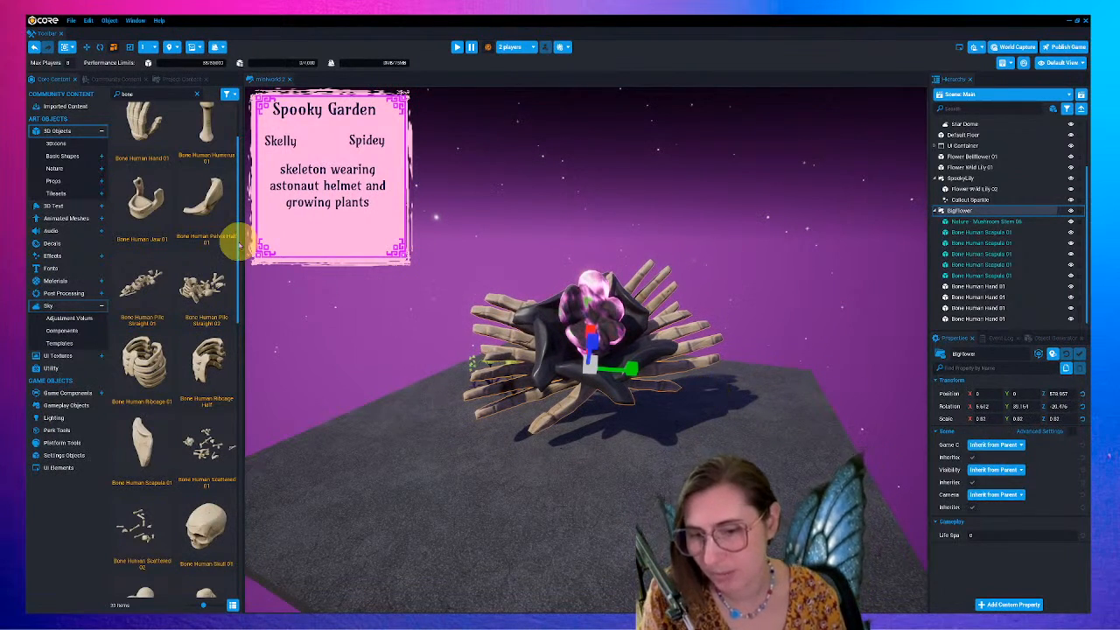
- Find the basic Sphere in Core Content, add it to the scene, and group it as "miniworld spoops"
double_click(143, 95)
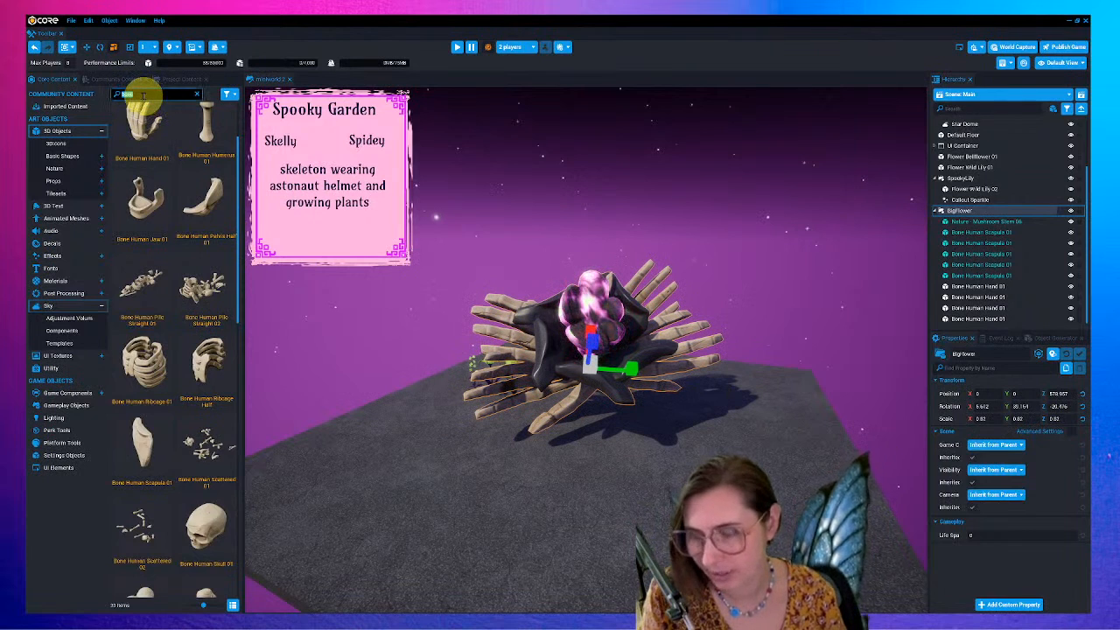
type("sphere")
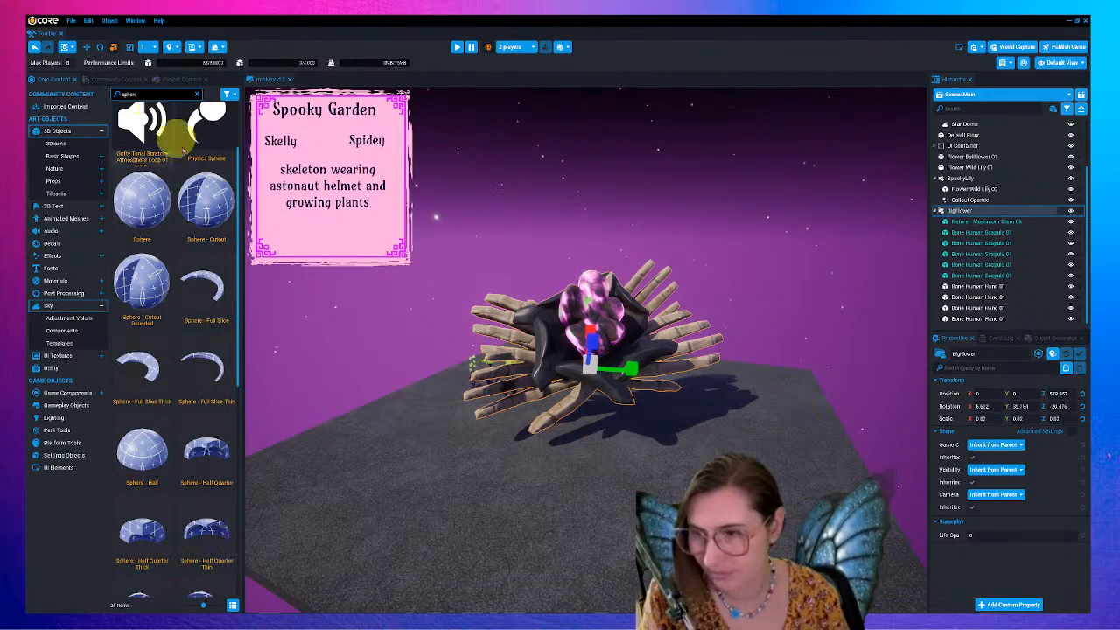
left_click_drag(150, 207, 977, 211)
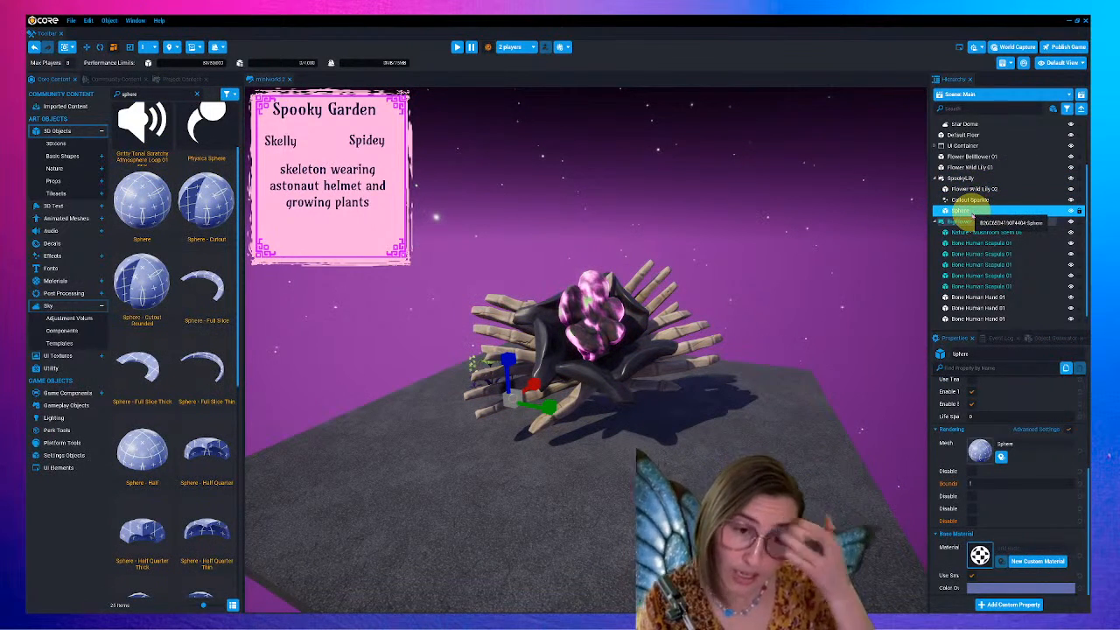
key("ctrl+g")
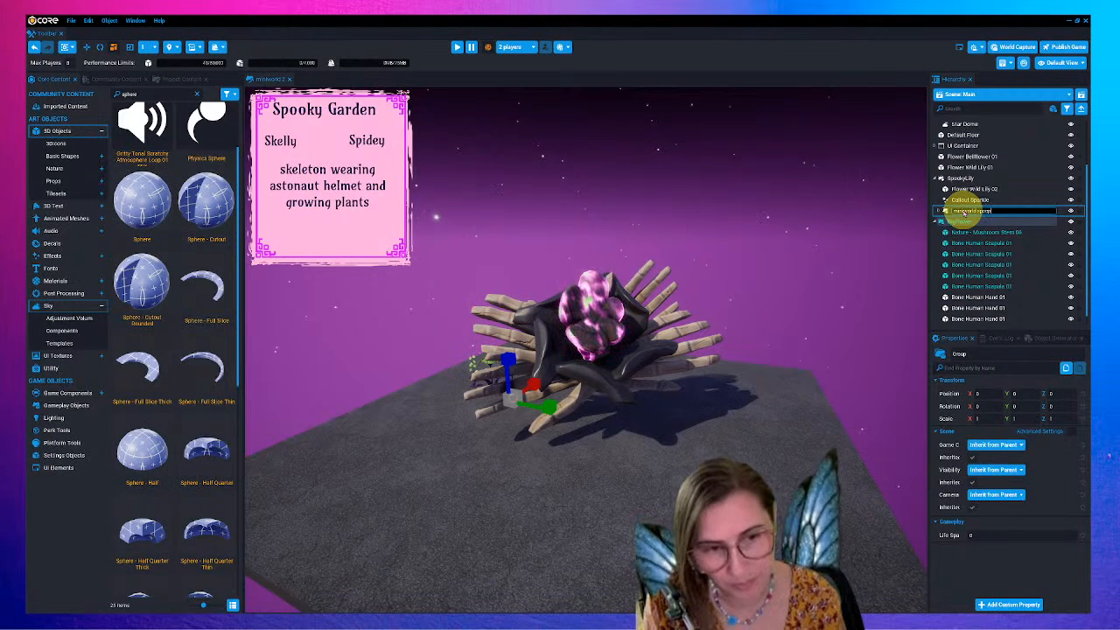
key("Return")
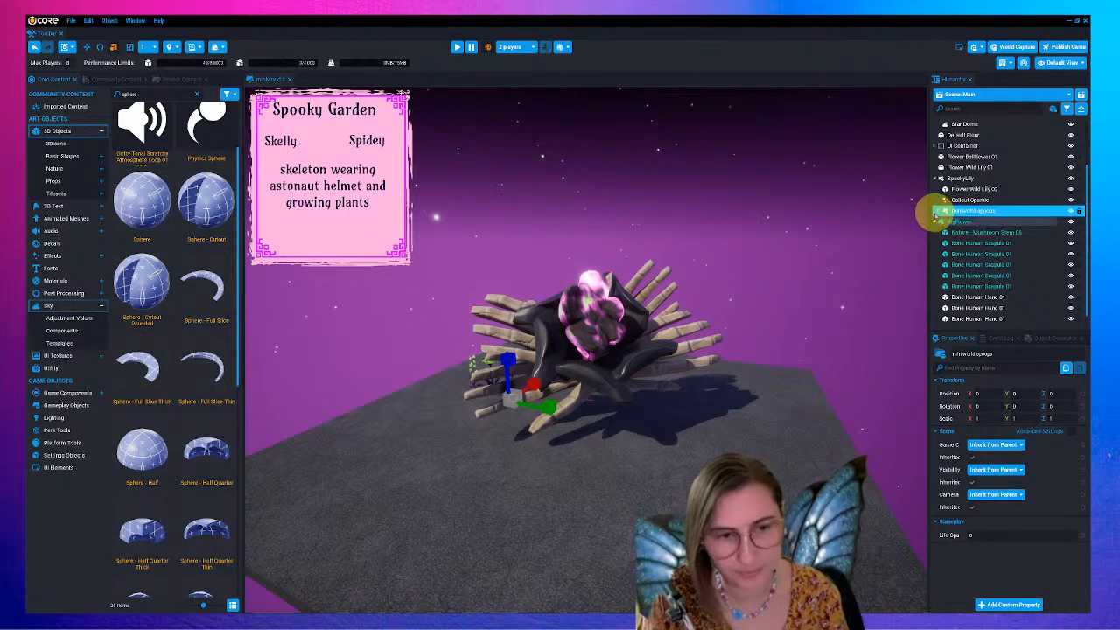
- Nest the BigFlower group inside miniworld spoops with the sphere, and place miniworld spoops above SpookyLily in the hierarchy
left_click(938, 211)
left_click(971, 232)
left_click_drag(959, 230, 946, 176)
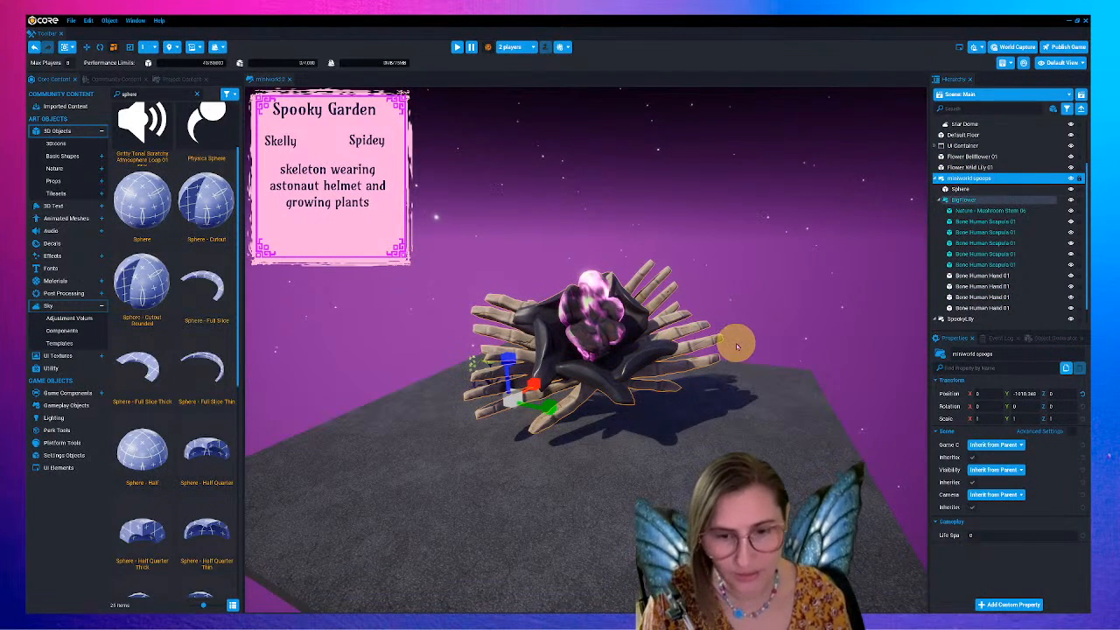
- Enlarge the sphere uniformly until it encloses the flower, and raise it above the floor
left_click(962, 188)
left_click_drag(511, 401, 629, 417)
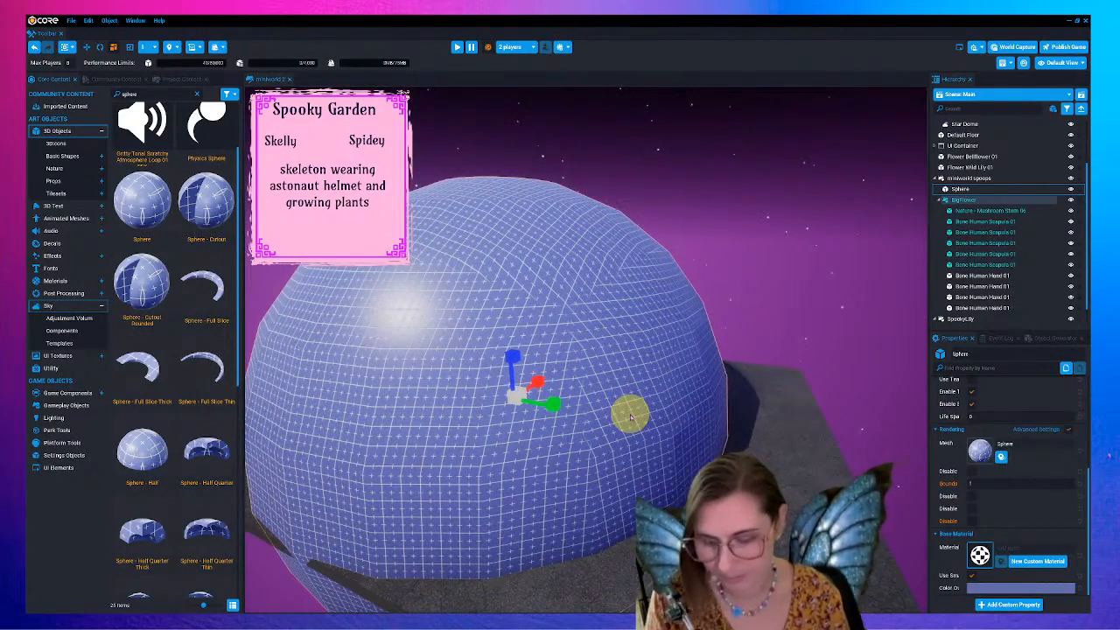
key("w")
left_click_drag(514, 366, 500, 218)
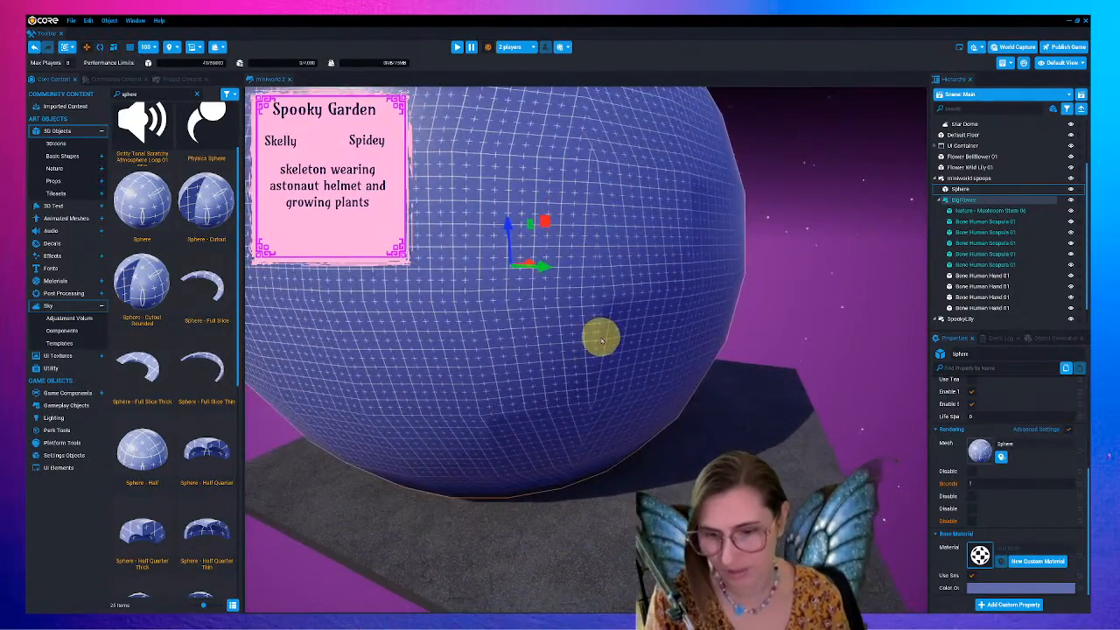
- Apply the Bubble material to the sphere
left_click(980, 556)
type("bubbl")
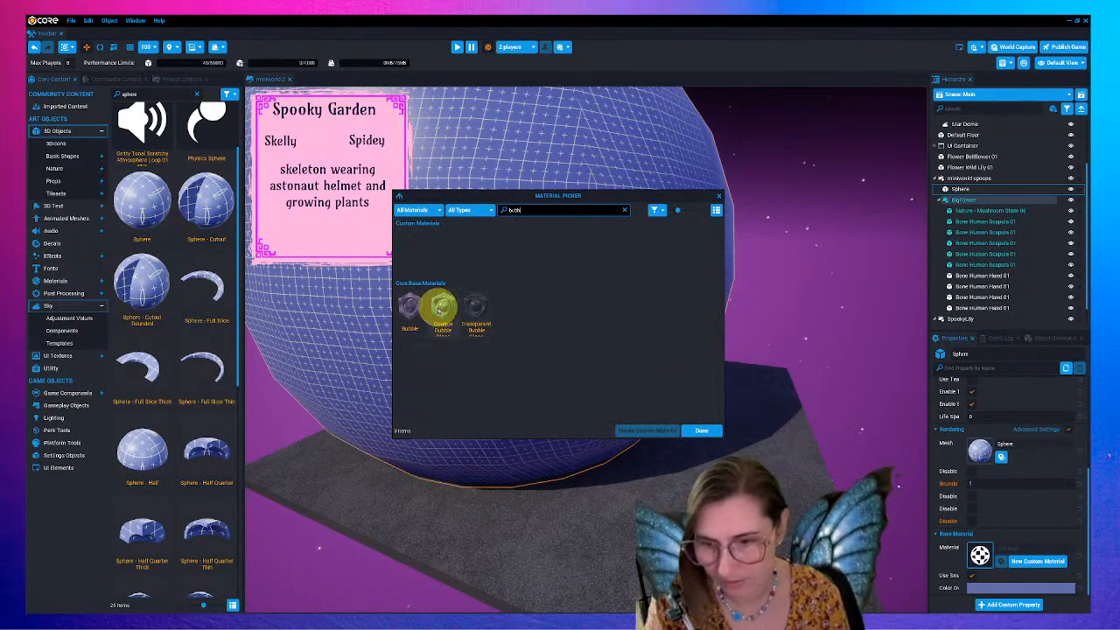
left_click(409, 306)
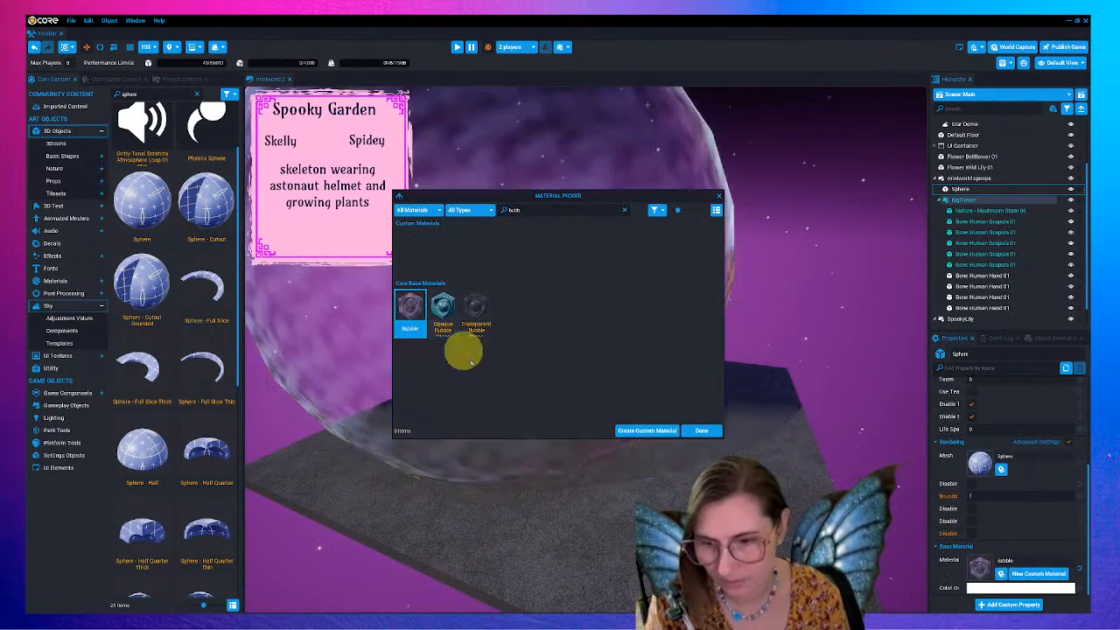
left_click(701, 430)
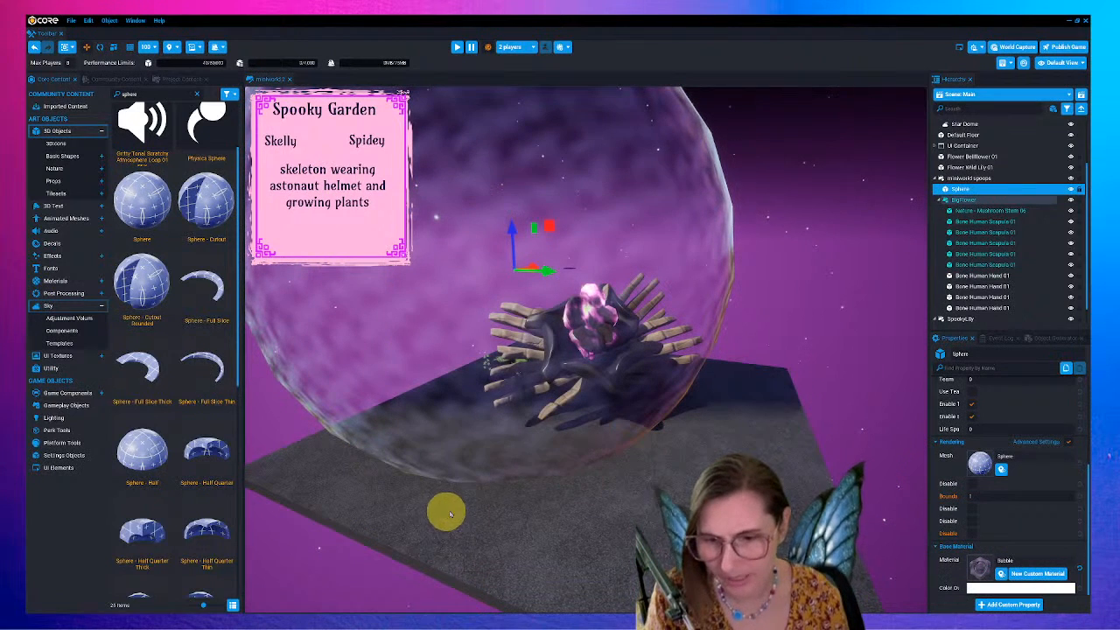
right_click_drag(552, 442, 510, 390)
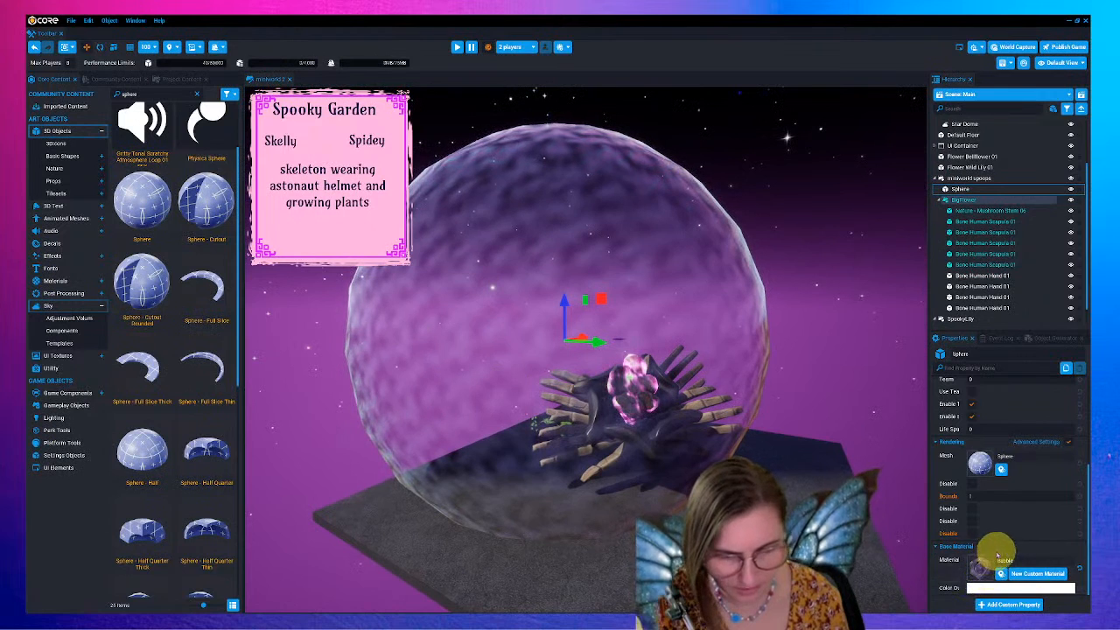
- Create a custom material from the sphere's Bubble material, and set its noise scale to about 3.6 and scale to 10
left_click(1039, 573)
left_click(1014, 573)
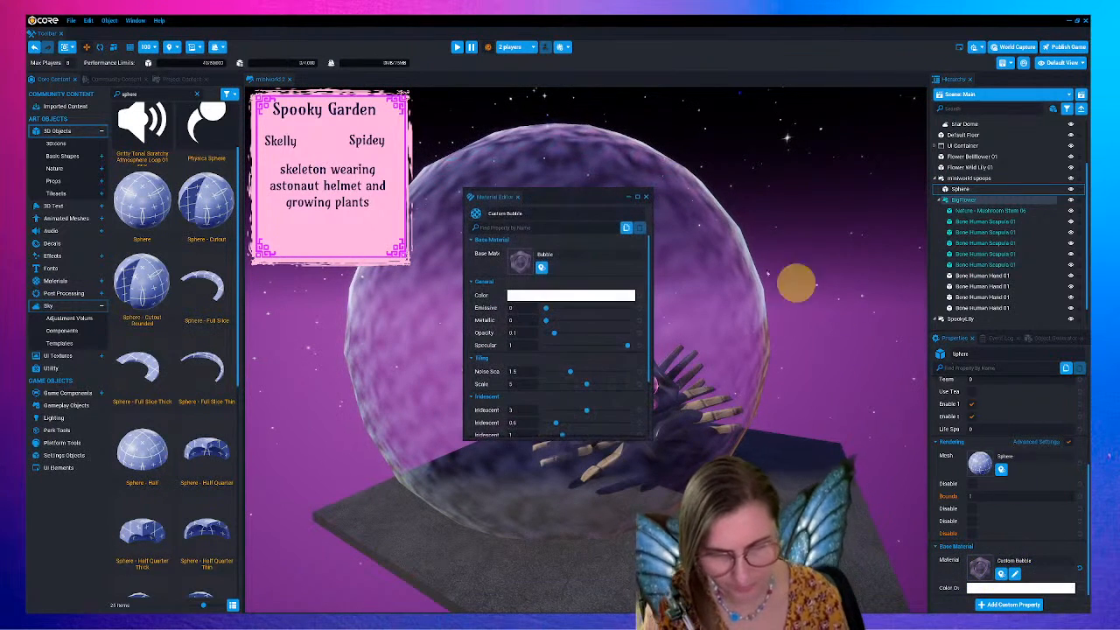
left_click_drag(550, 195, 861, 256)
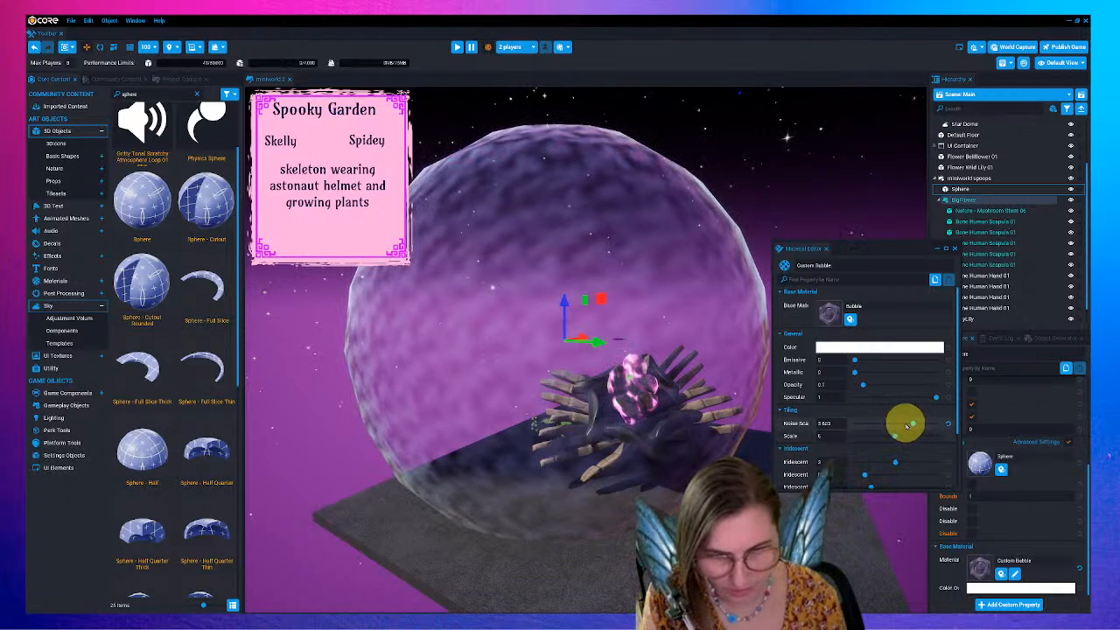
left_click_drag(897, 437, 937, 435)
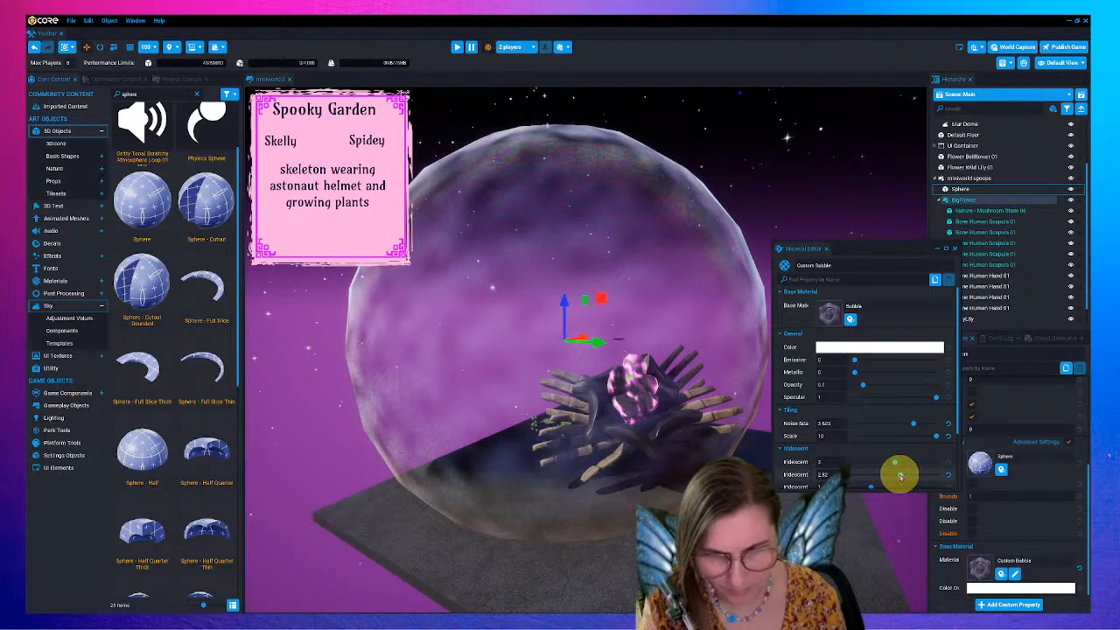
- Set the custom bubble's three iridescence values to about 3.016, 3.5 and 0.811, and restore its Fresnel setting to default after a trial change
scroll(903, 459, "down", 2)
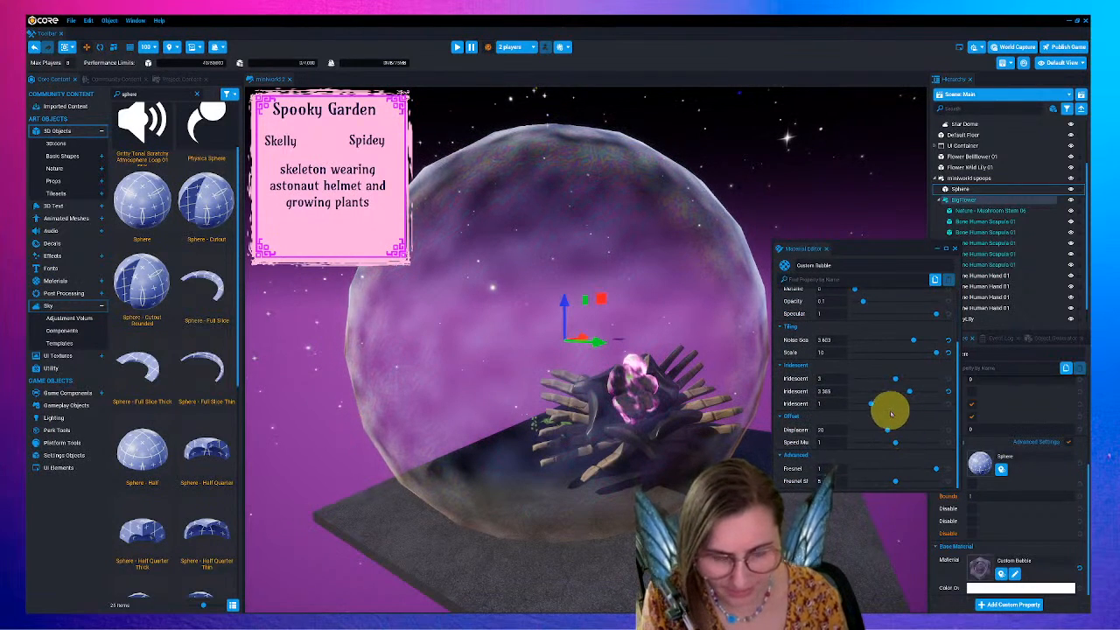
mouse_move(875, 402)
left_mouse_down()
mouse_move(900, 400)
mouse_move(820, 395)
mouse_move(883, 407)
mouse_move(860, 405)
mouse_move(875, 400)
mouse_move(871, 409)
mouse_move(895, 388)
mouse_move(916, 391)
mouse_move(910, 380)
mouse_move(882, 383)
left_mouse_up()
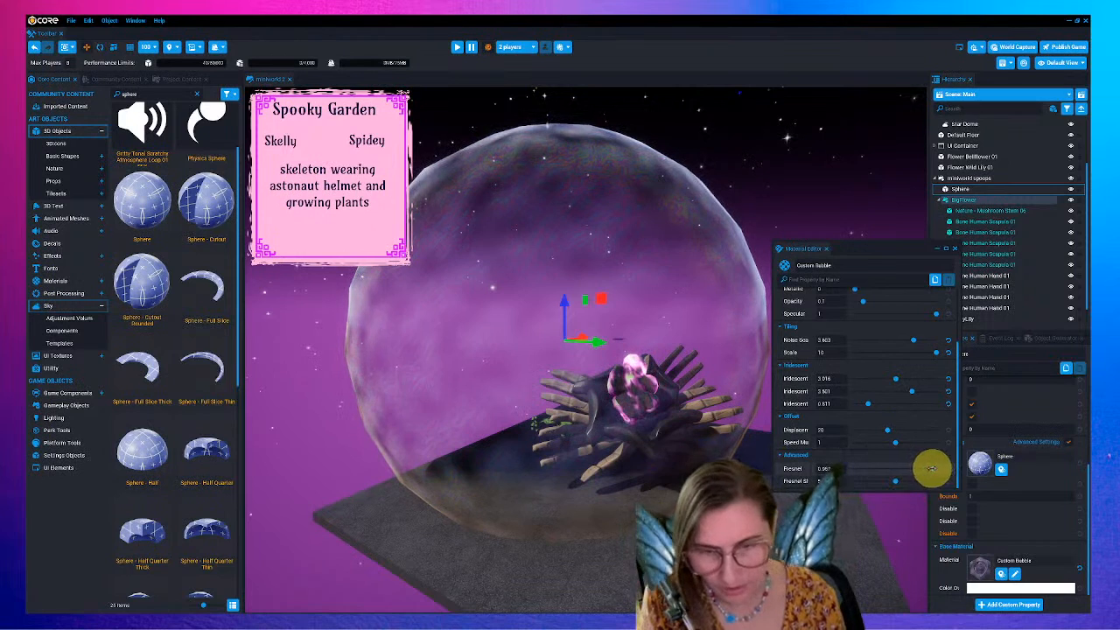
mouse_move(895, 482)
left_mouse_down()
mouse_move(867, 480)
mouse_move(922, 482)
left_mouse_up()
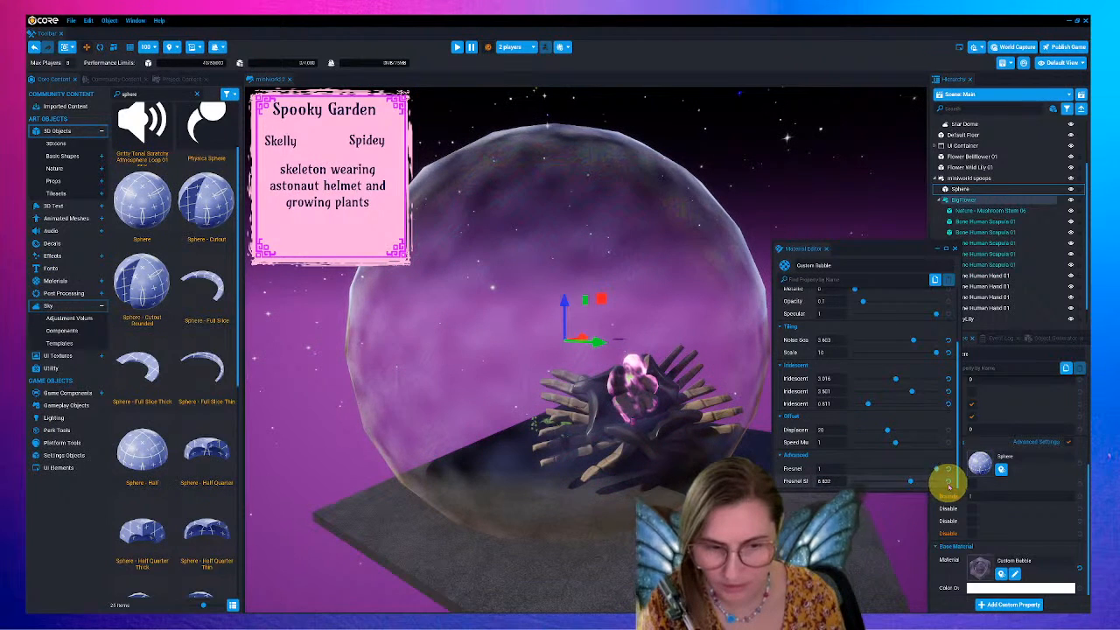
left_click(948, 481)
- Set the custom bubble's opacity to about 0.064, specular to 1 and emissive to about 0.2, and close the material editor
scroll(875, 389, "up", 2)
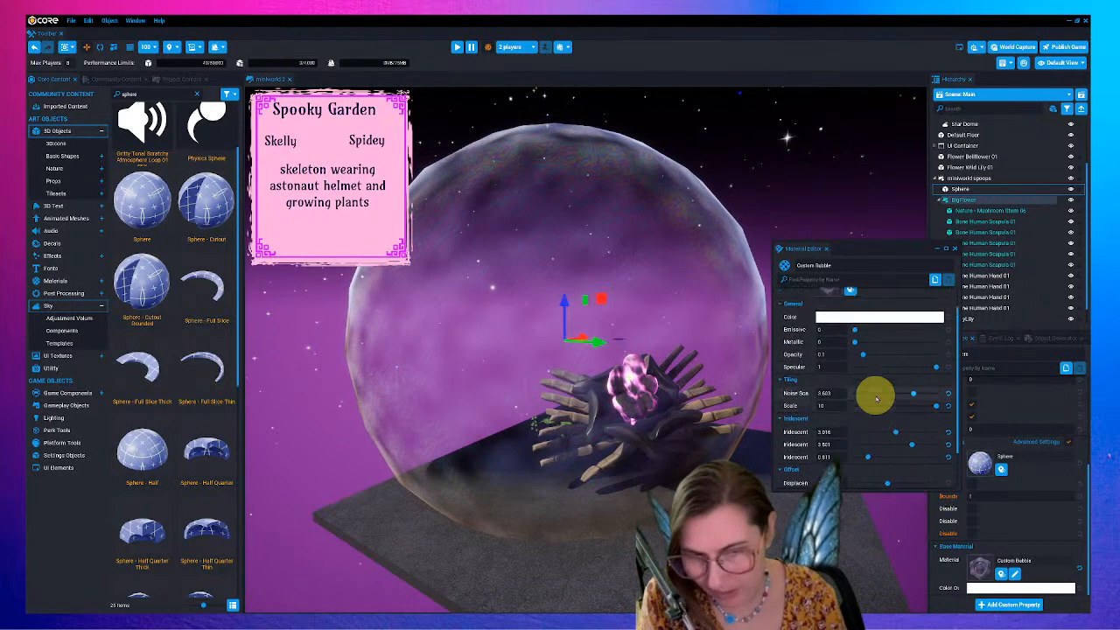
scroll(874, 398, "up", 1)
mouse_move(863, 367)
left_mouse_down()
mouse_move(894, 371)
mouse_move(860, 373)
left_mouse_up()
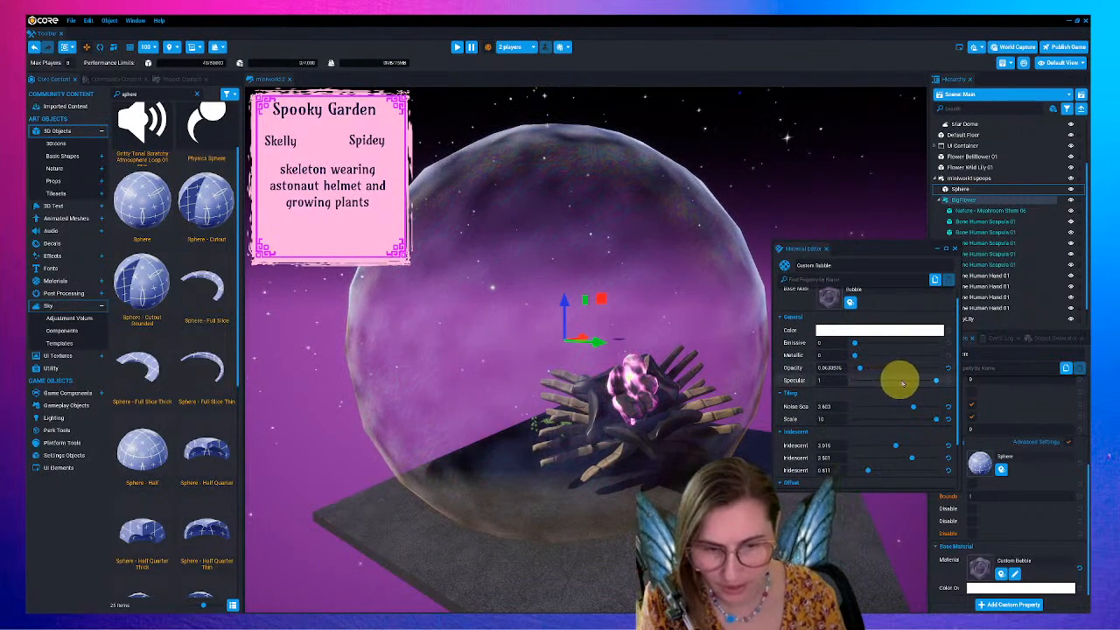
mouse_move(935, 382)
left_mouse_down()
mouse_move(912, 384)
mouse_move(940, 383)
left_mouse_up()
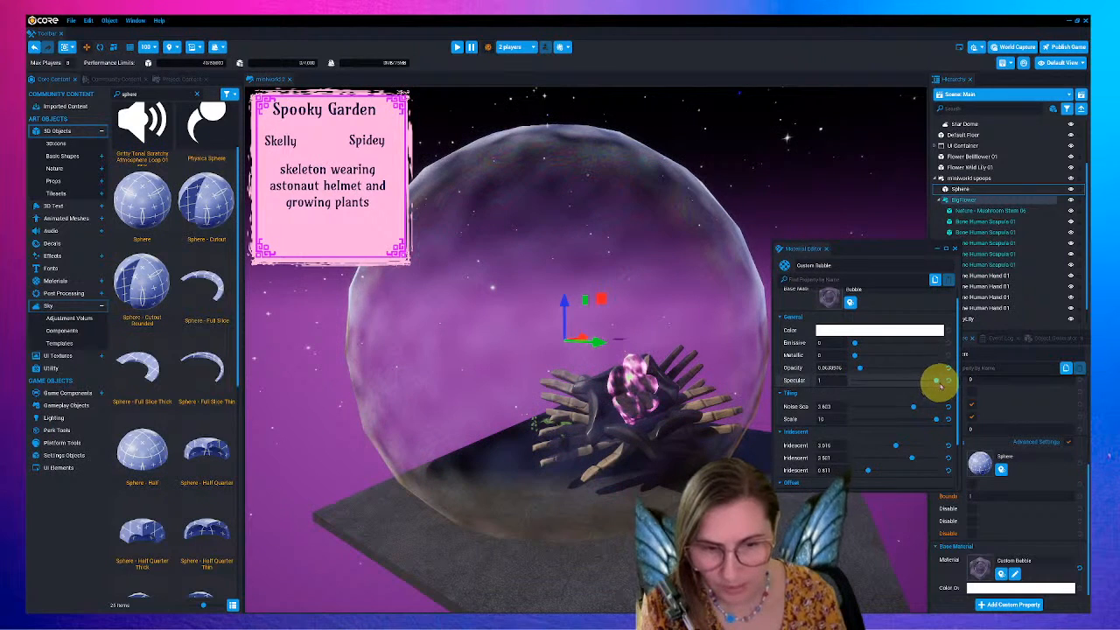
mouse_move(857, 343)
left_mouse_down()
mouse_move(868, 346)
mouse_move(858, 347)
left_mouse_up()
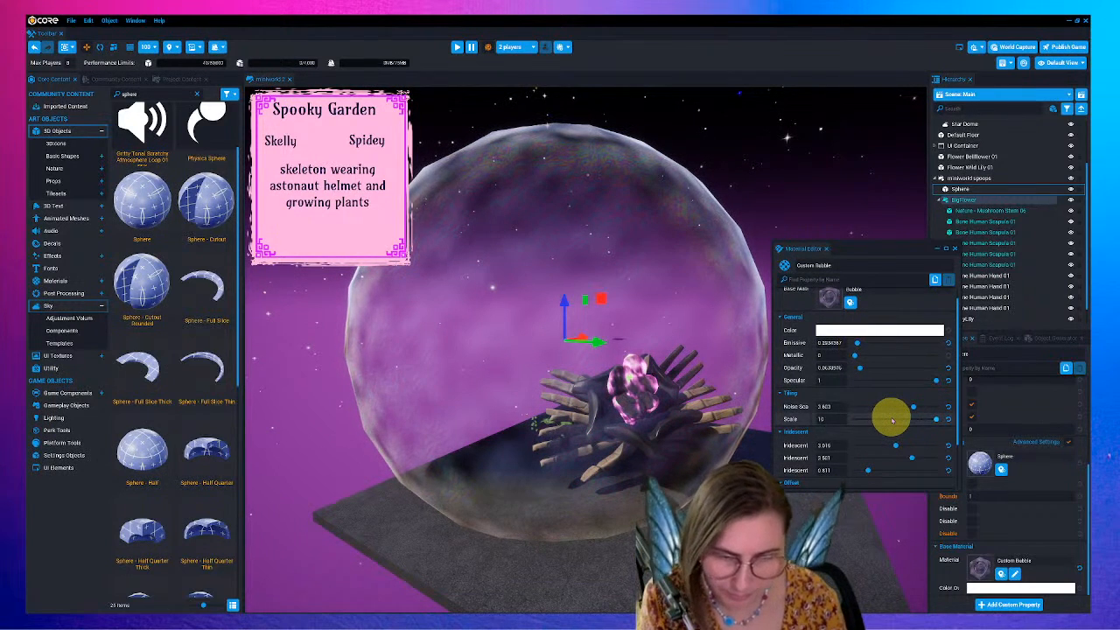
scroll(892, 416, "down", 2)
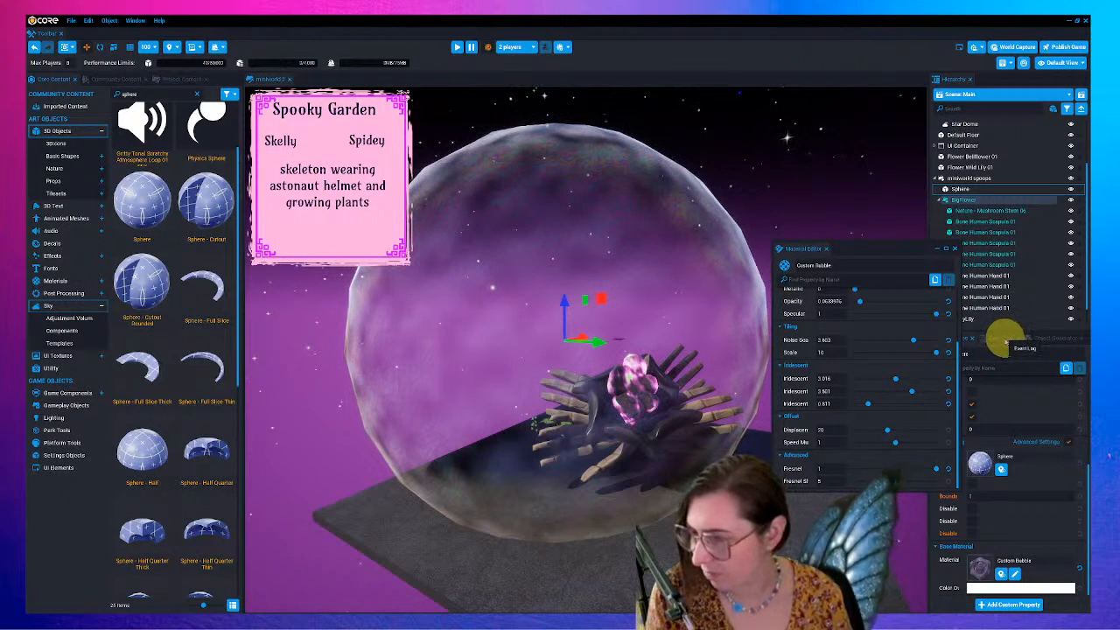
left_click(955, 249)
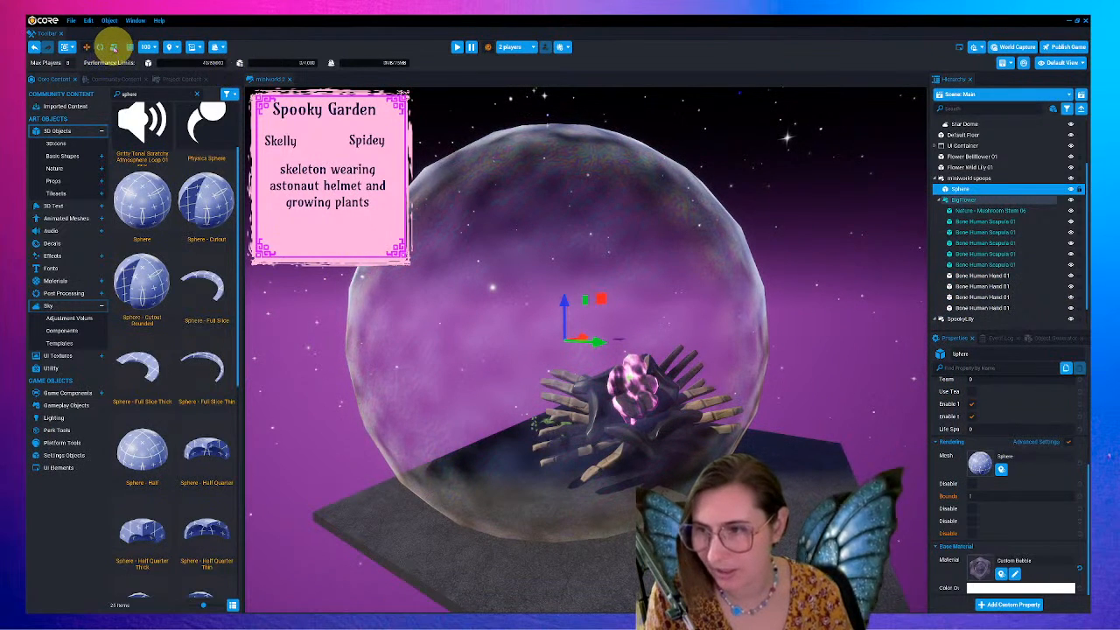
- Enlarge the bubble sphere slightly, and reset the miniworld spoops group's position to default
left_click(112, 47)
left_click_drag(549, 327, 638, 350)
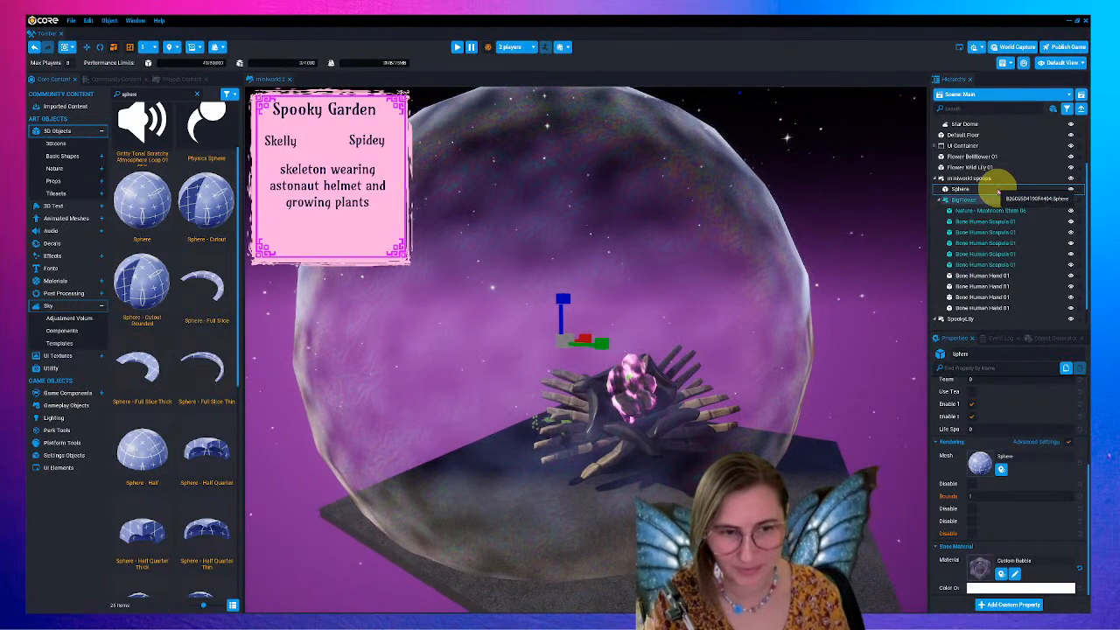
left_click(984, 177)
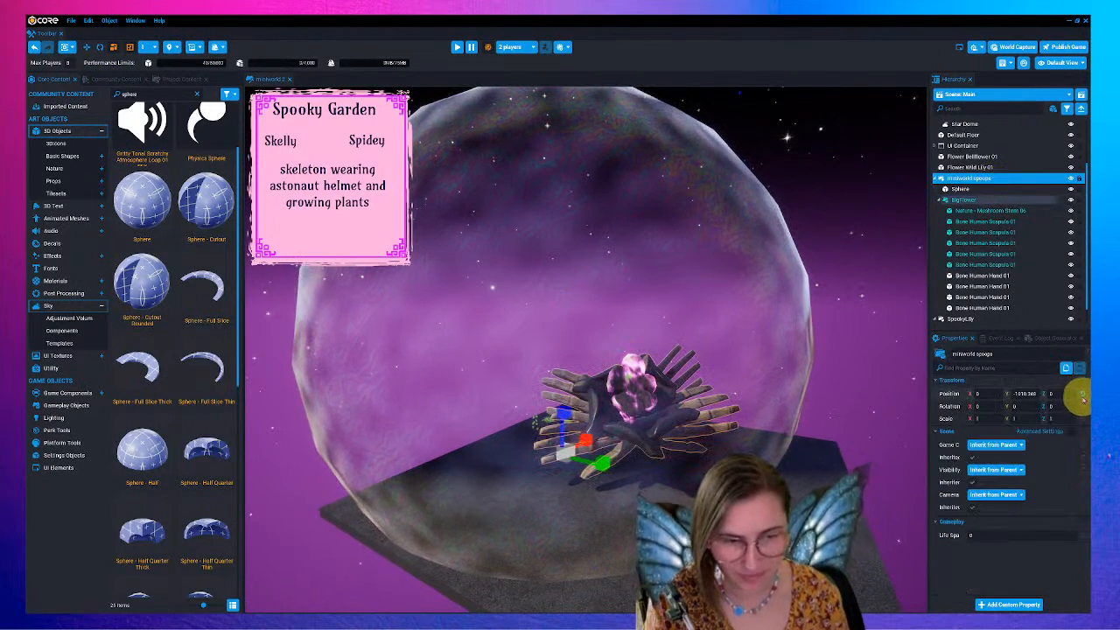
left_click(1081, 392)
scroll(756, 388, "down", 5)
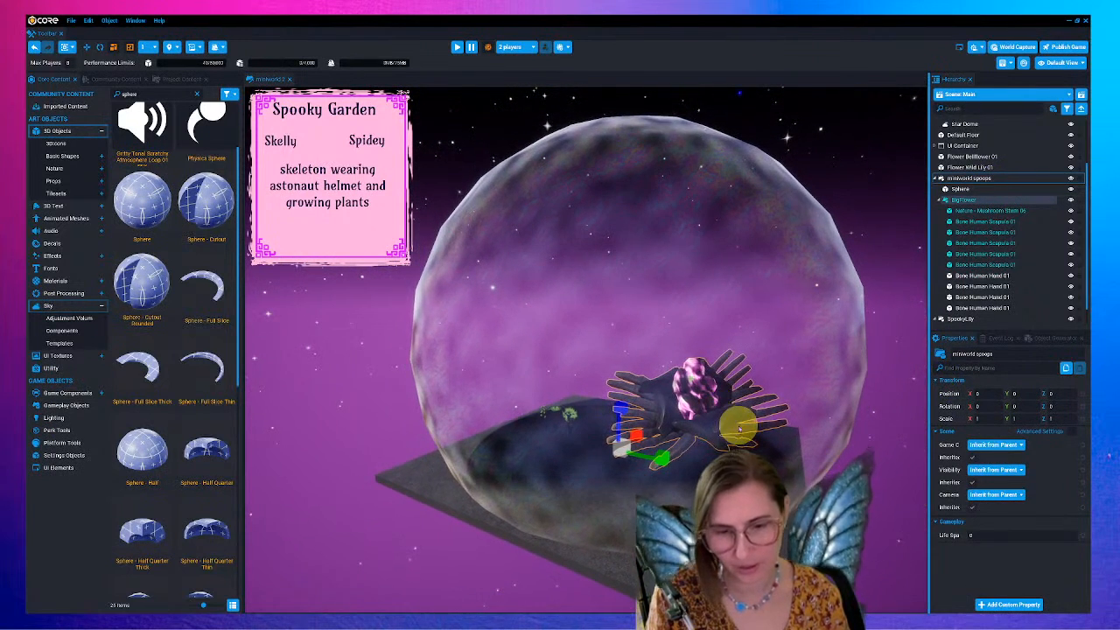
- Reset BigFlower's position to default, and enlarge it to about 1.138 while repositioning it inside the bubble
left_click(976, 200)
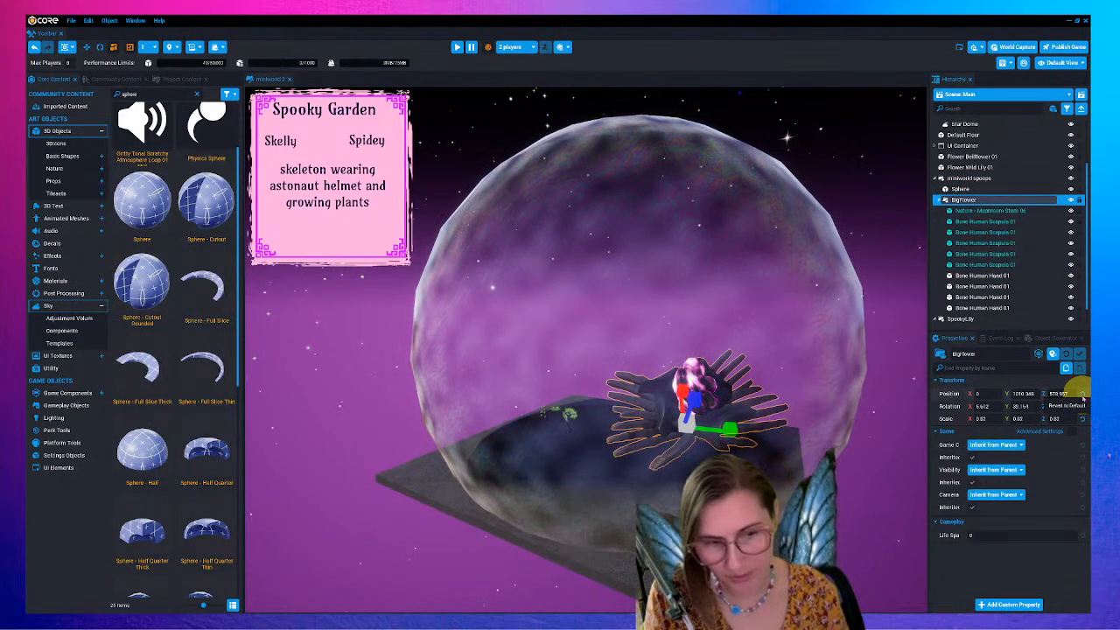
left_click(1082, 396)
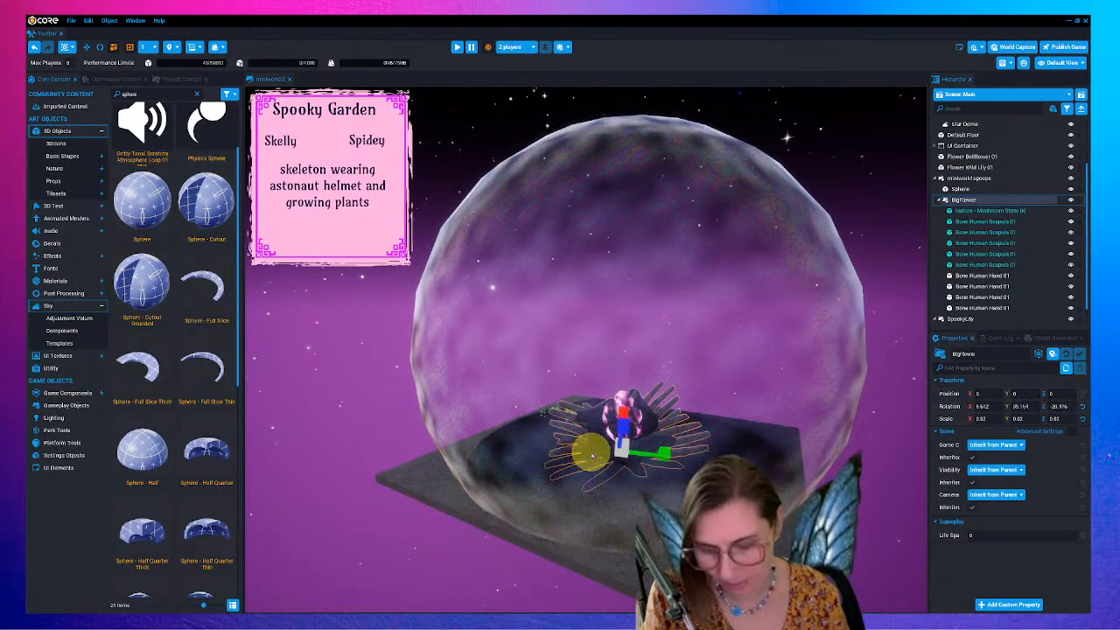
mouse_move(627, 432)
left_mouse_down()
mouse_move(635, 380)
mouse_move(628, 413)
left_mouse_up()
left_click(113, 47)
left_click_drag(752, 401, 585, 450)
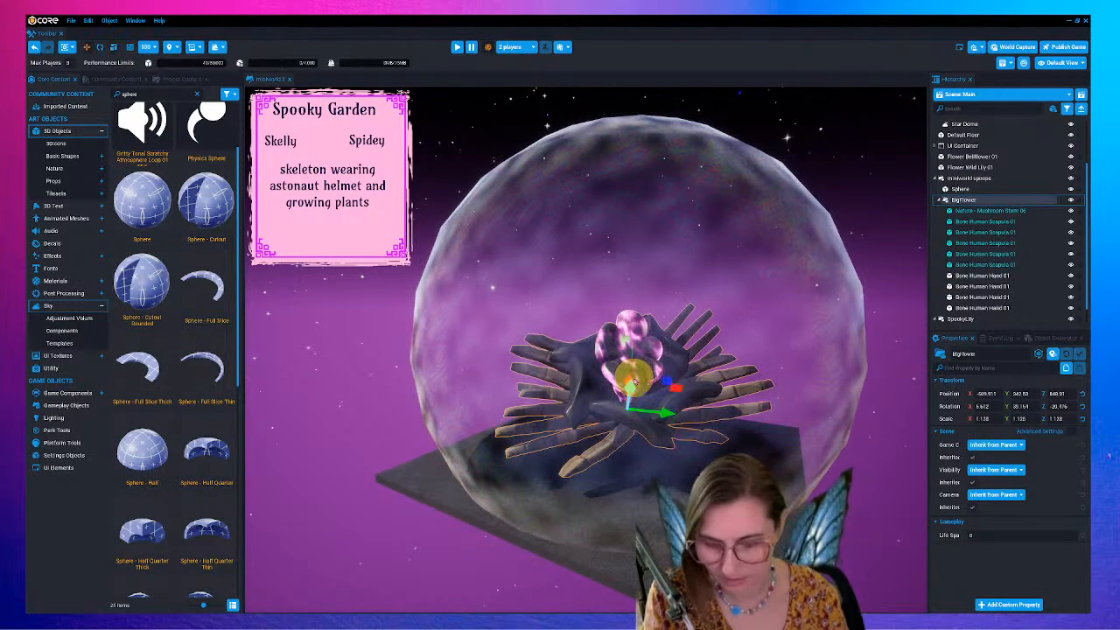
- Switch the transform orientation to world space and lower BigFlower closer to the floor inside the bubble
key("t")
left_click_drag(630, 381, 694, 423)
left_click(577, 523)
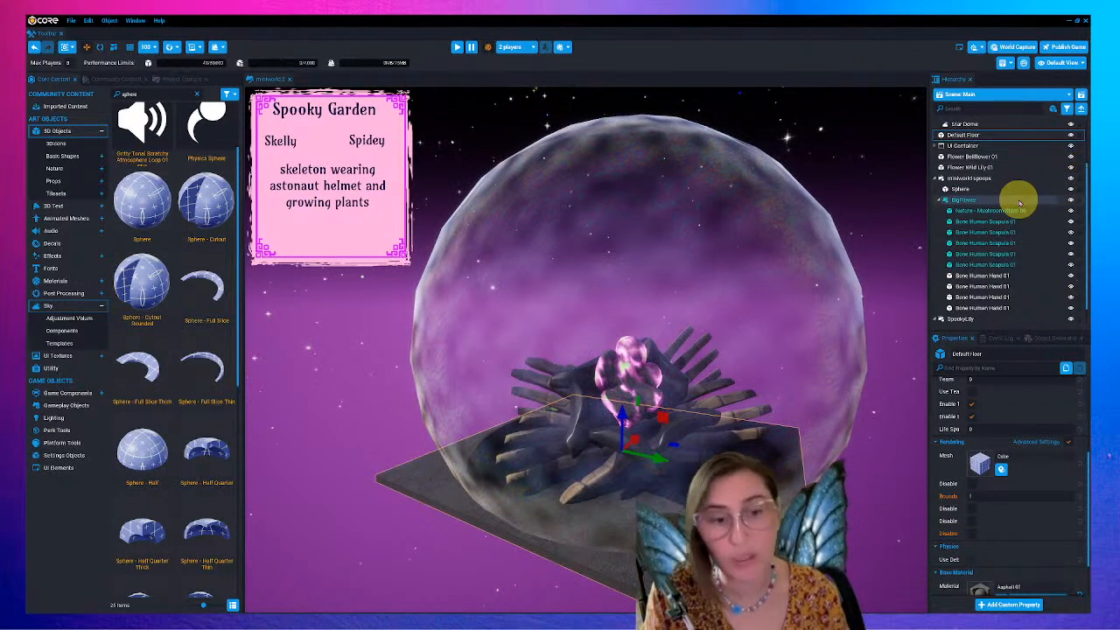
- Hide the Default Floor and clear the selection so only the bubble and flower show against the sky
left_click(1071, 135)
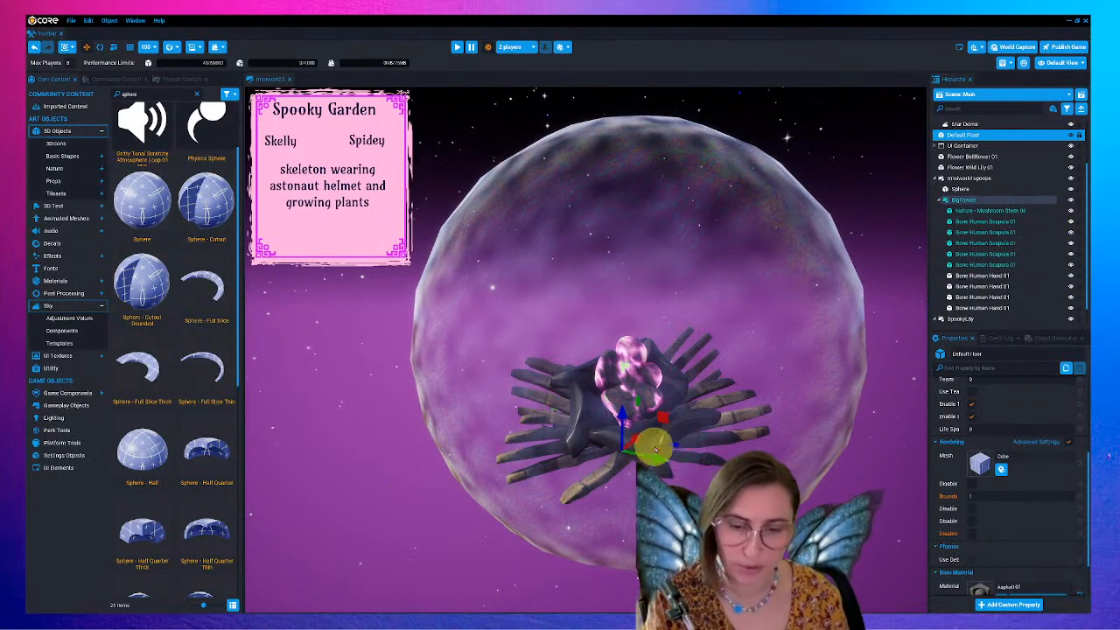
left_click(841, 499)
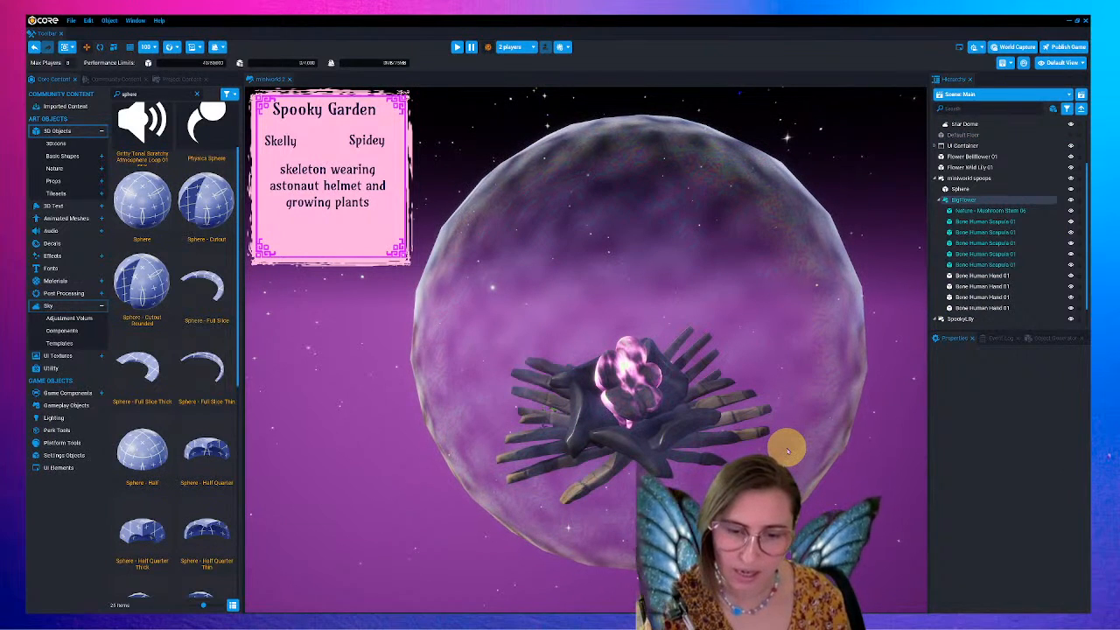
mouse_move(722, 452)
right_mouse_down()
mouse_move(707, 484)
mouse_move(725, 487)
mouse_move(740, 451)
right_mouse_up()
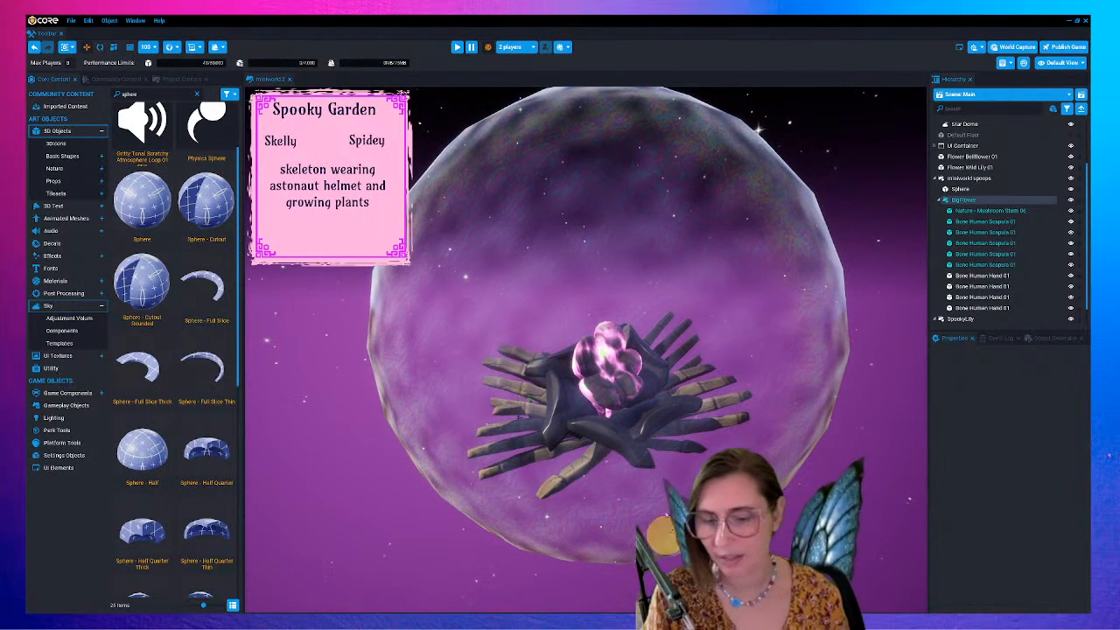
- Find "rock" in the core content and add Rock 03 to the miniworld spoops group
double_click(142, 94)
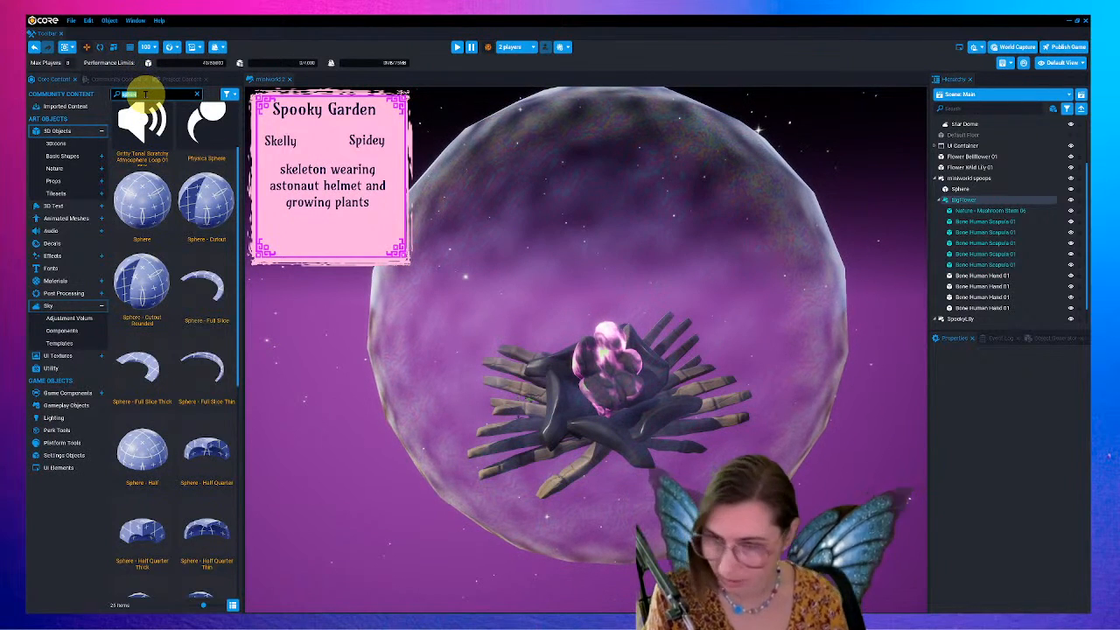
type("rock")
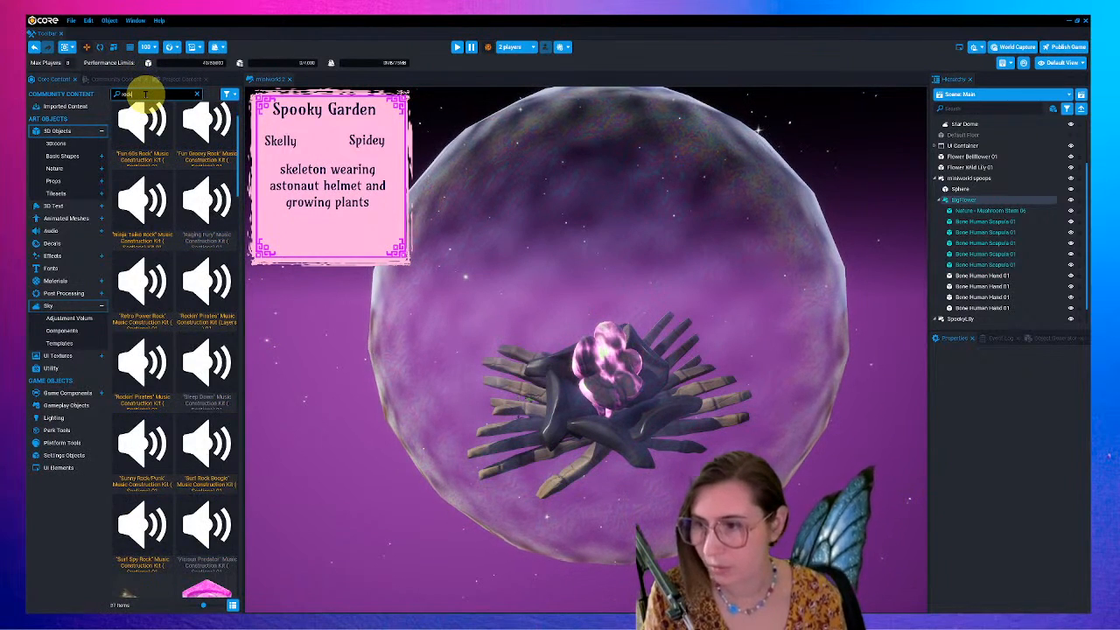
scroll(175, 205, "down", 10)
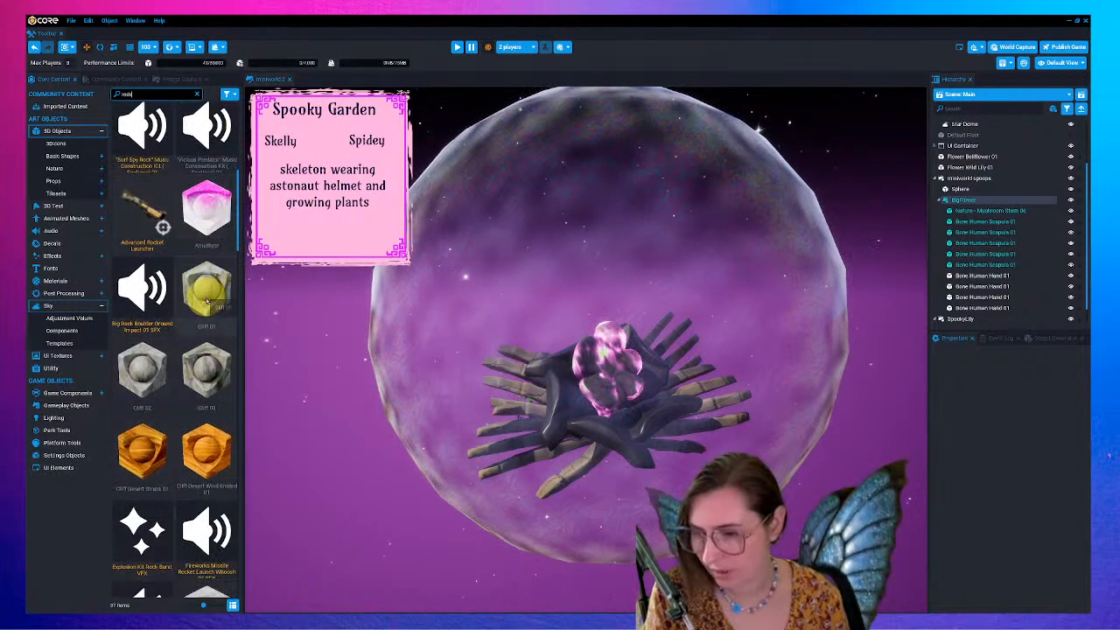
scroll(208, 298, "down", 3)
left_click_drag(238, 229, 236, 382)
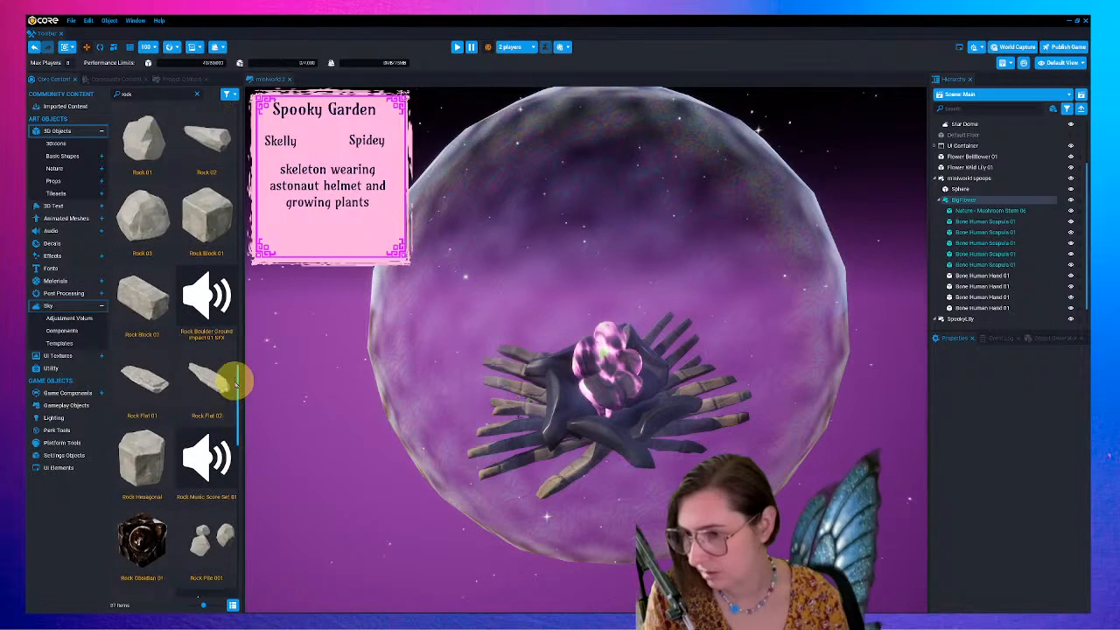
scroll(183, 342, "up", 1)
left_click_drag(155, 262, 995, 177)
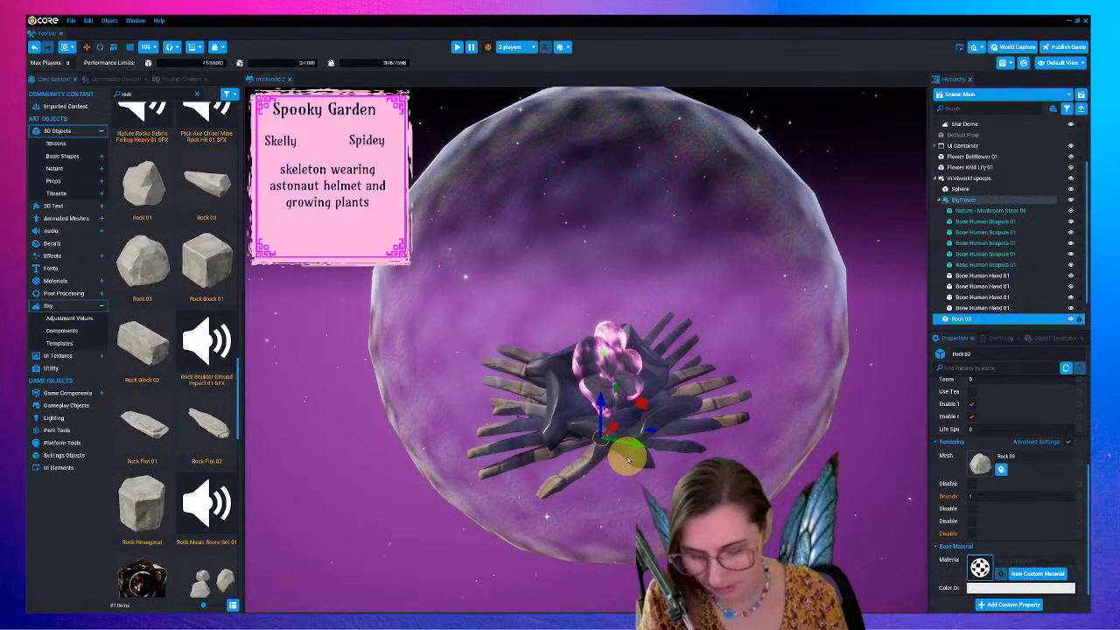
- Scale Rock 03 up to nearly the bubble's width and flatten it vertically into a base under the flower
left_click_drag(617, 451, 724, 459)
left_click_drag(598, 442, 678, 452)
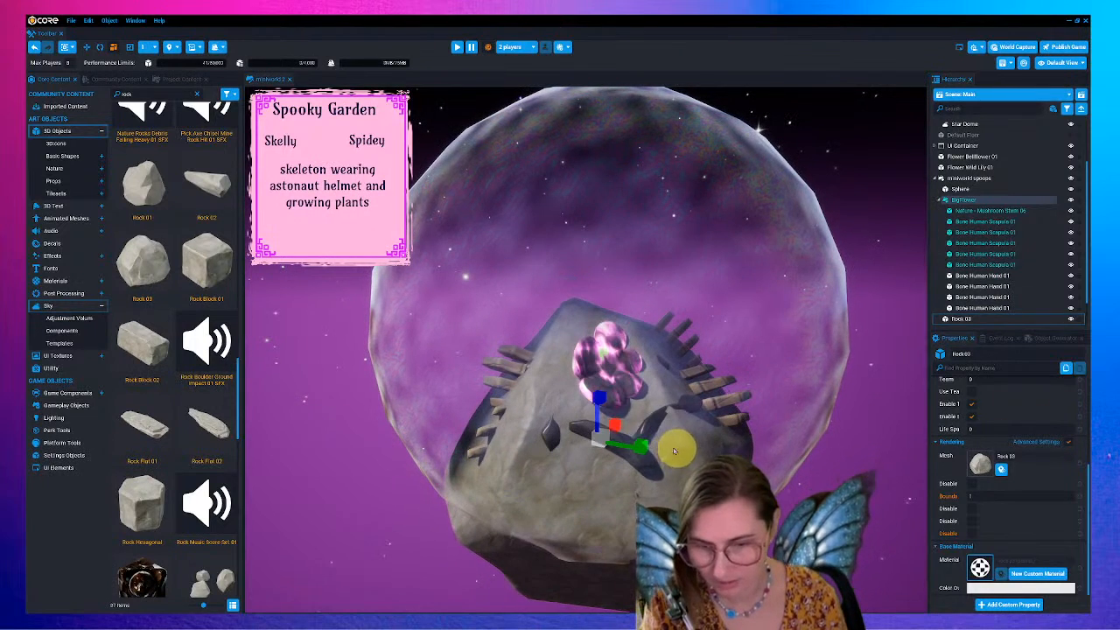
left_click_drag(600, 400, 647, 478)
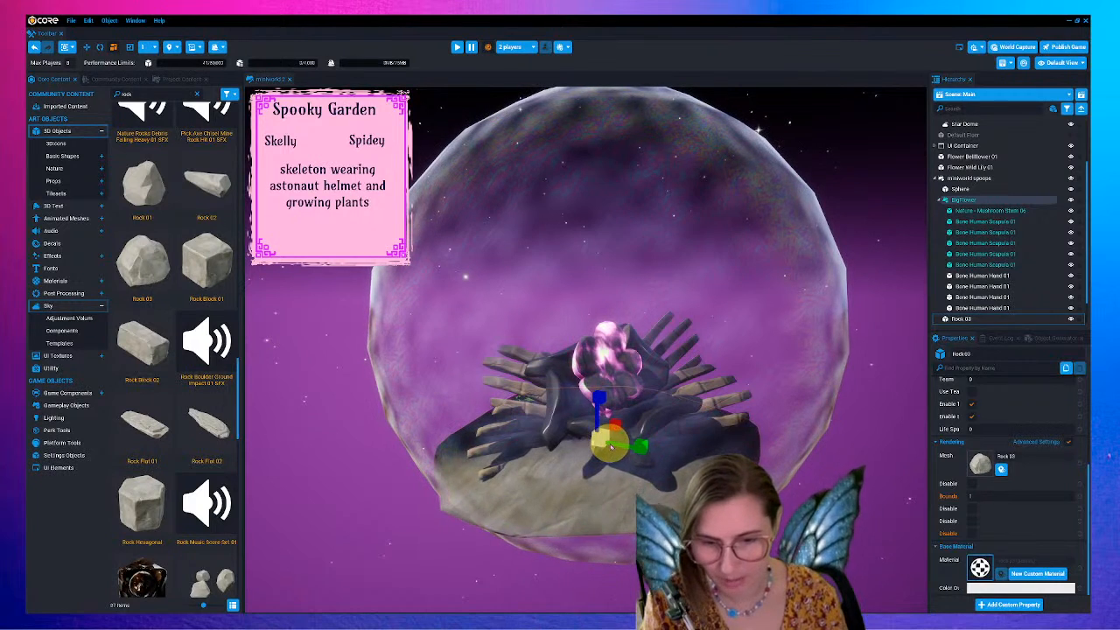
left_click_drag(613, 456, 617, 454)
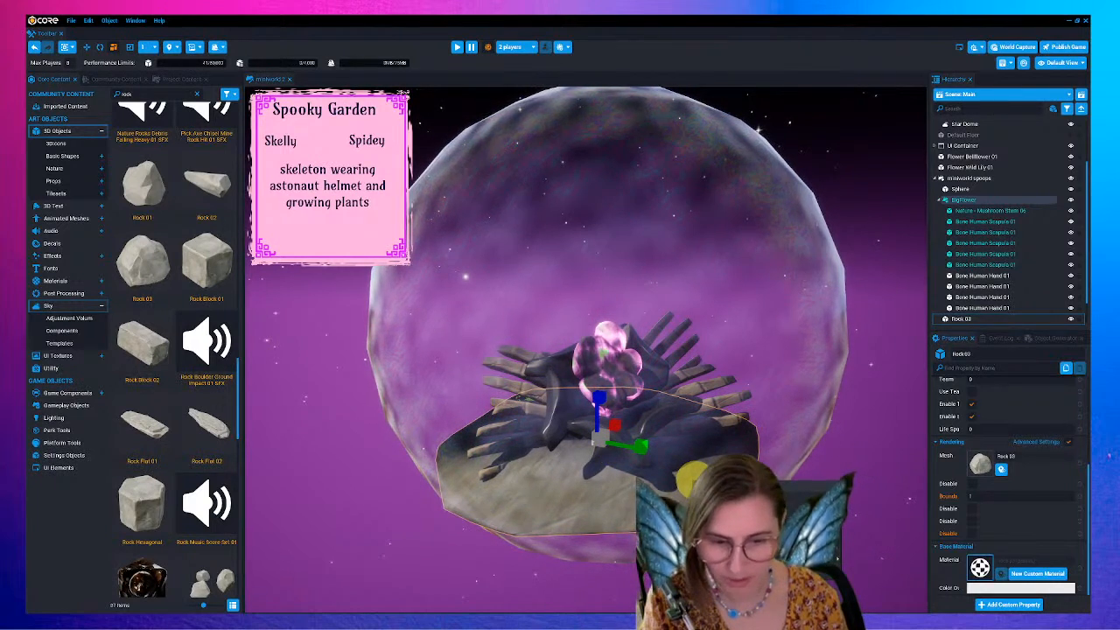
left_click_drag(726, 479, 612, 394, "alt")
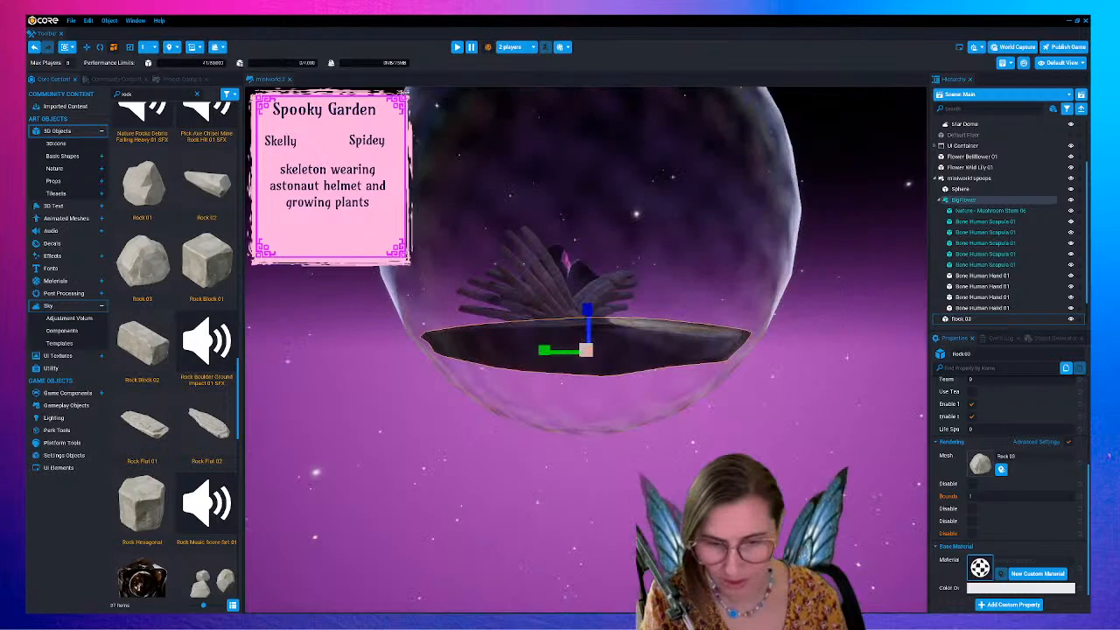
right_click_drag(660, 472, 677, 500)
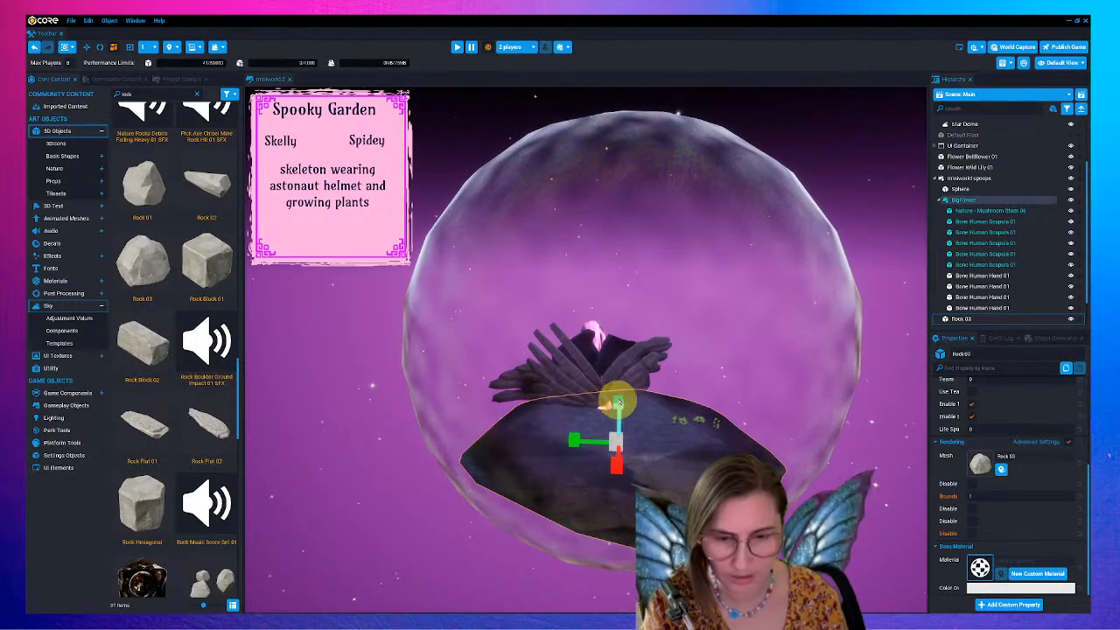
- Fine-tune Rock 03's thickness and rotate it about its vertical axis inside the bubble
left_click(962, 318)
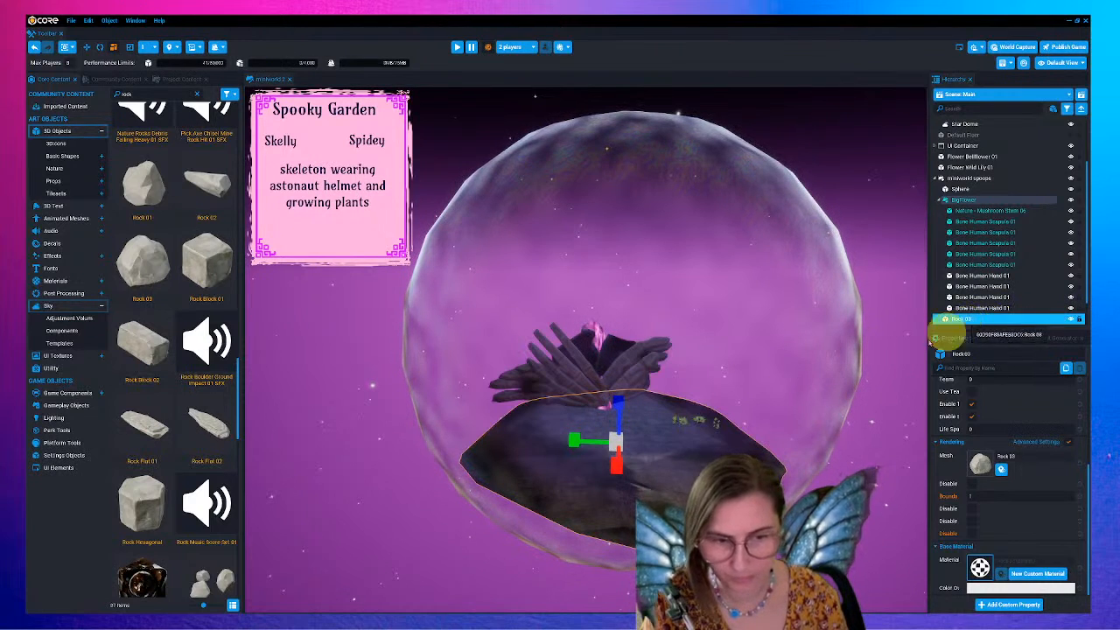
mouse_move(618, 406)
left_mouse_down()
mouse_move(622, 390)
mouse_move(628, 402)
left_mouse_up()
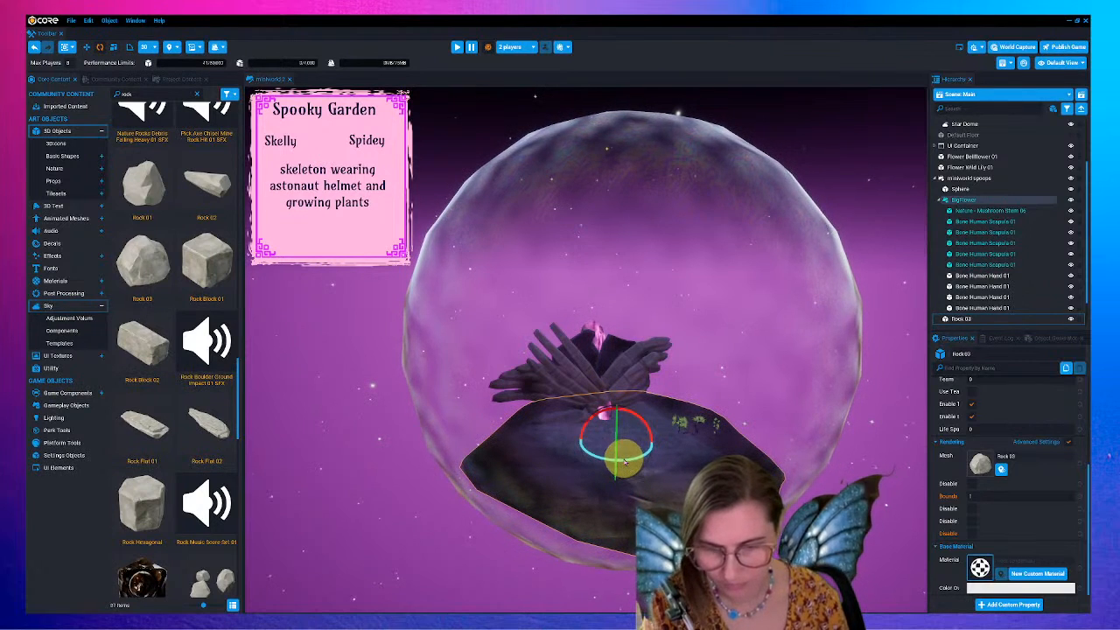
left_click_drag(624, 461, 676, 493)
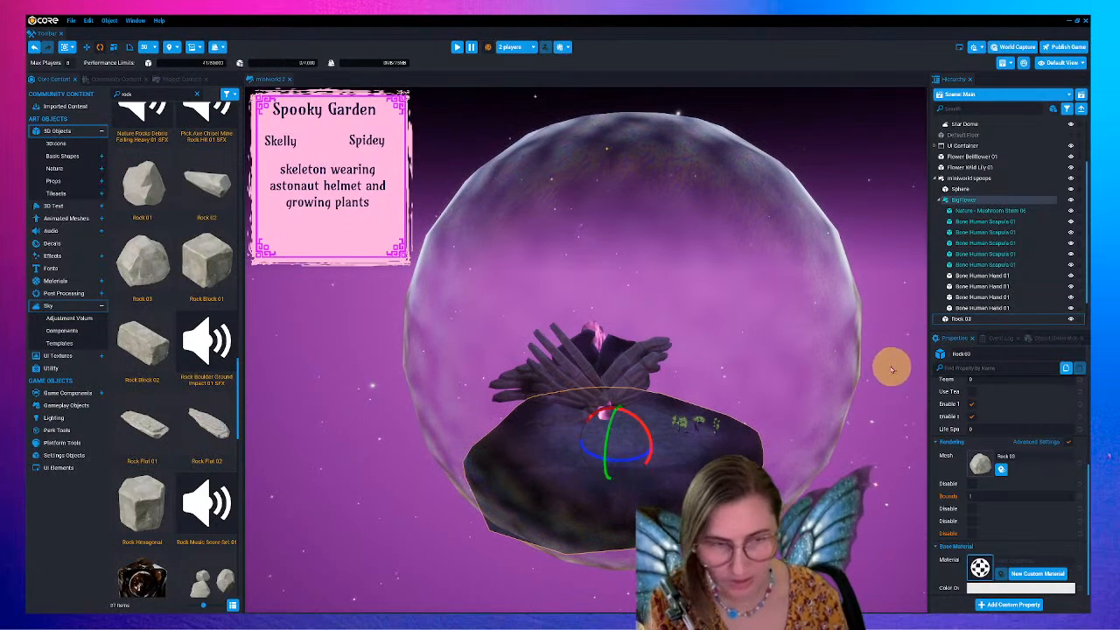
- Rotate BigFlower to about 24 on Y and -172 on Z so that it faces forward and sits more upright
left_click(975, 200)
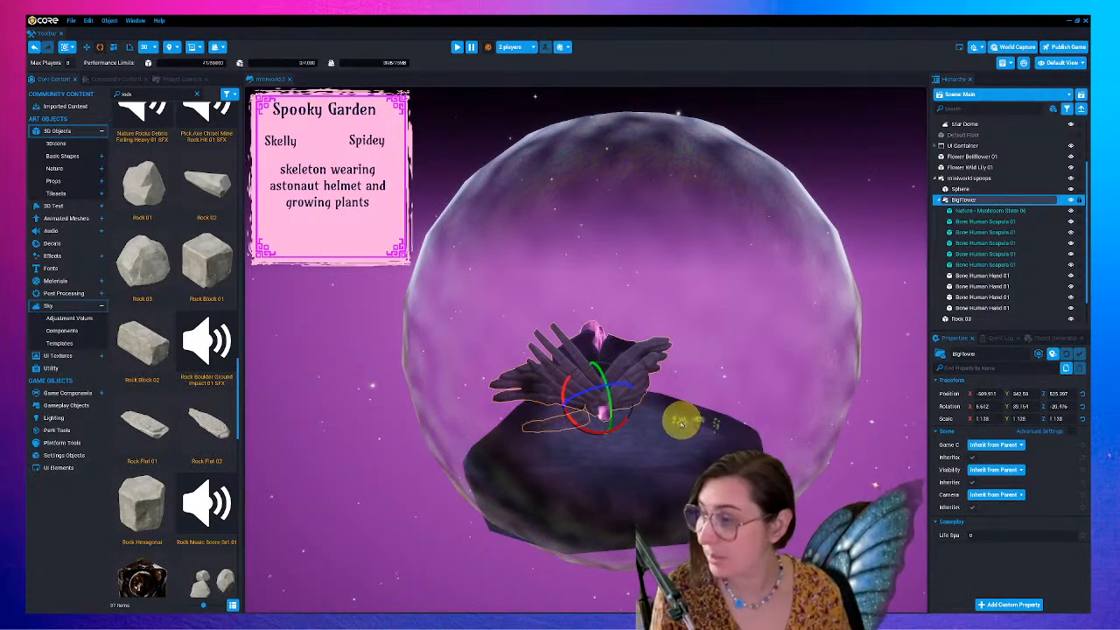
key("t")
key("t")
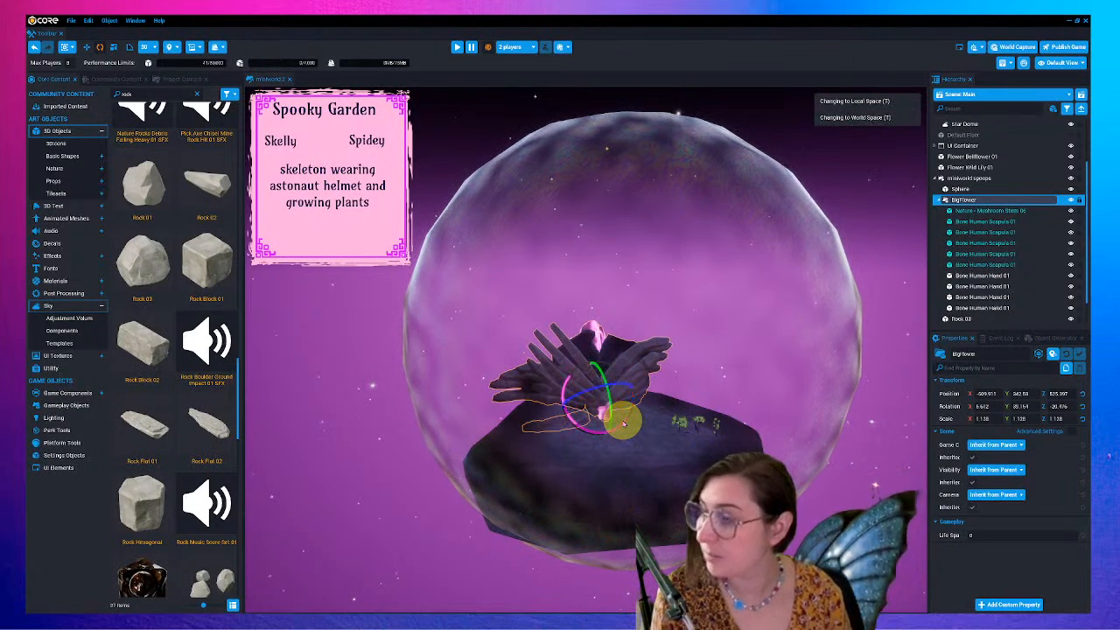
key("w")
right_click_drag(620, 424, 628, 430)
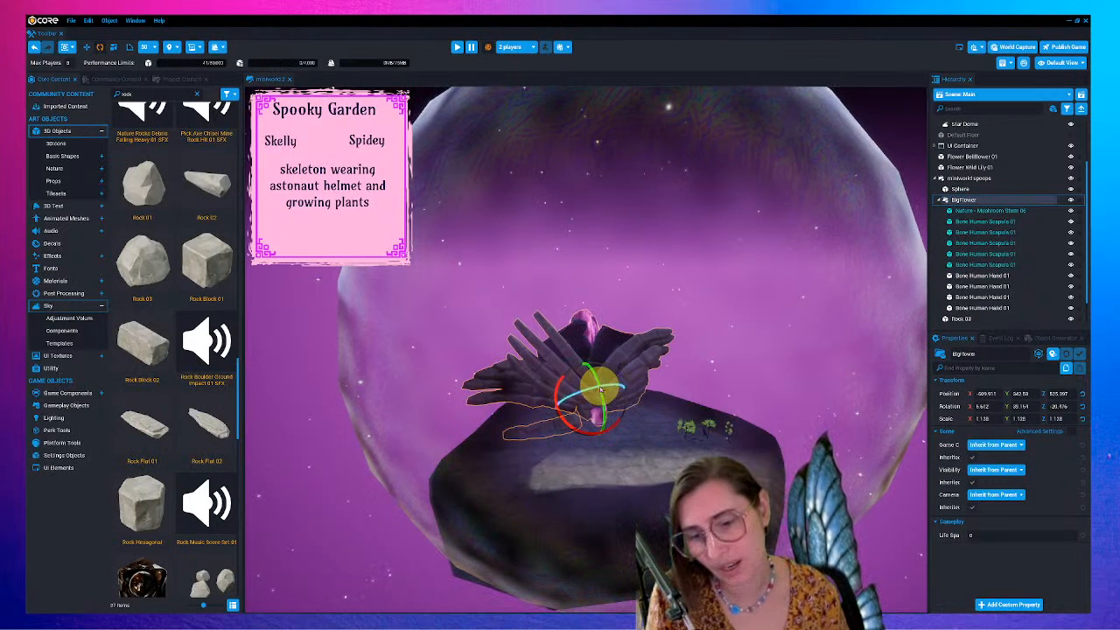
mouse_move(583, 414)
left_mouse_down()
mouse_move(639, 425)
mouse_move(589, 432)
left_mouse_up()
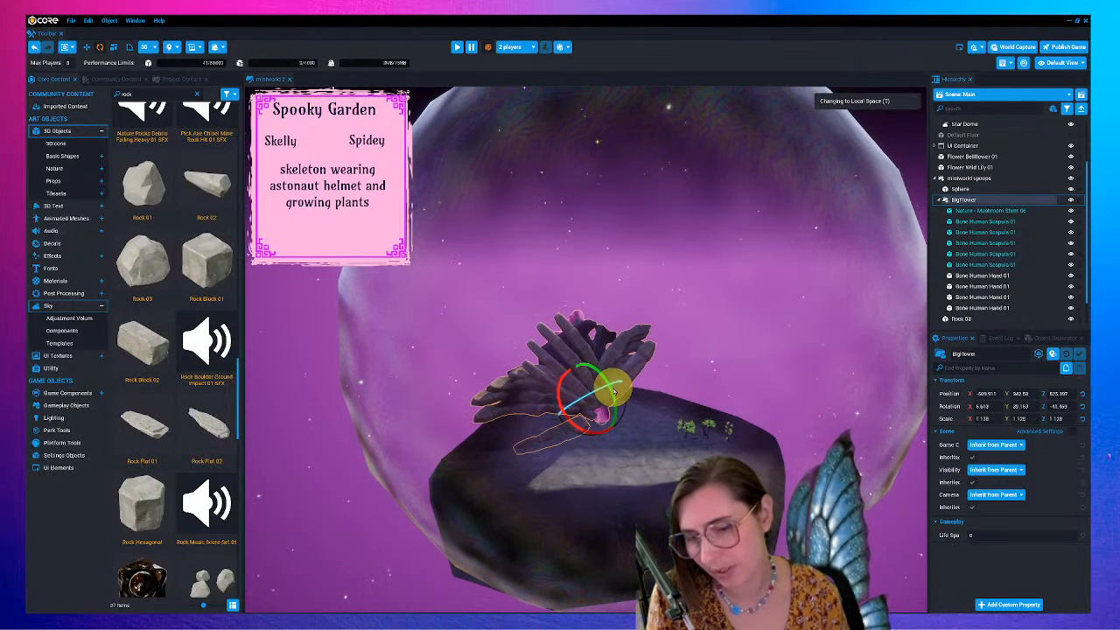
left_click_drag(606, 382, 629, 375)
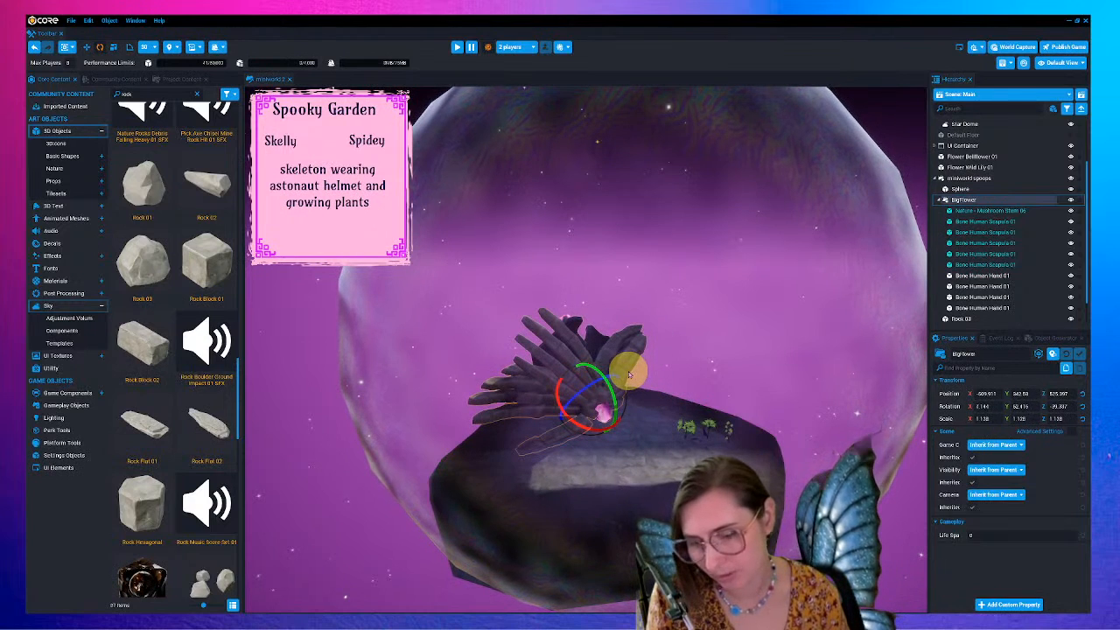
left_click_drag(593, 418, 638, 437)
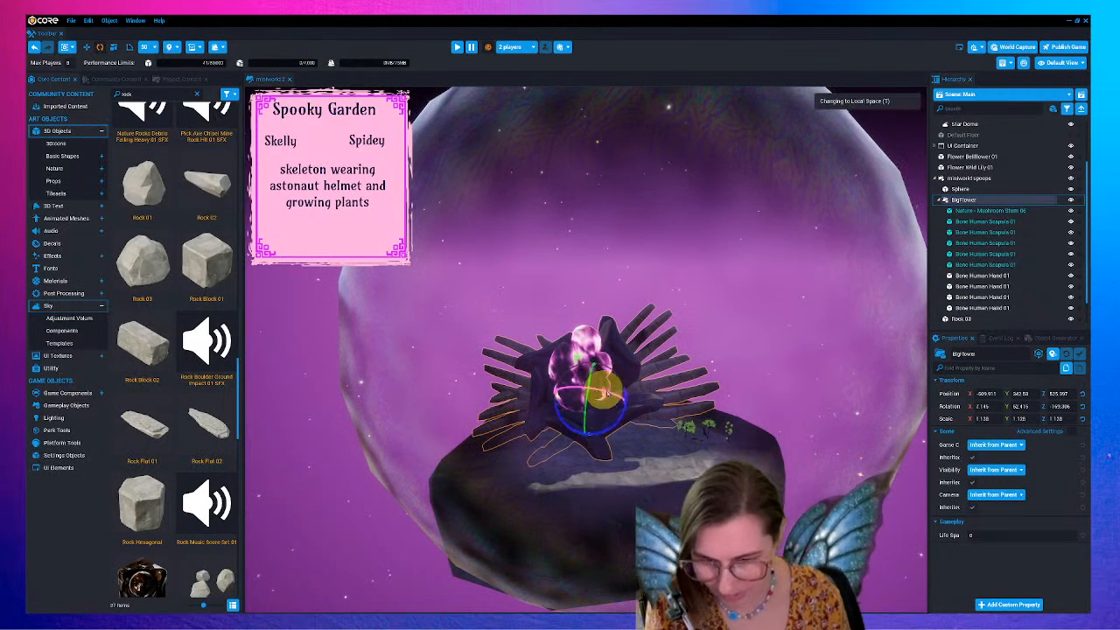
left_click_drag(593, 394, 514, 226)
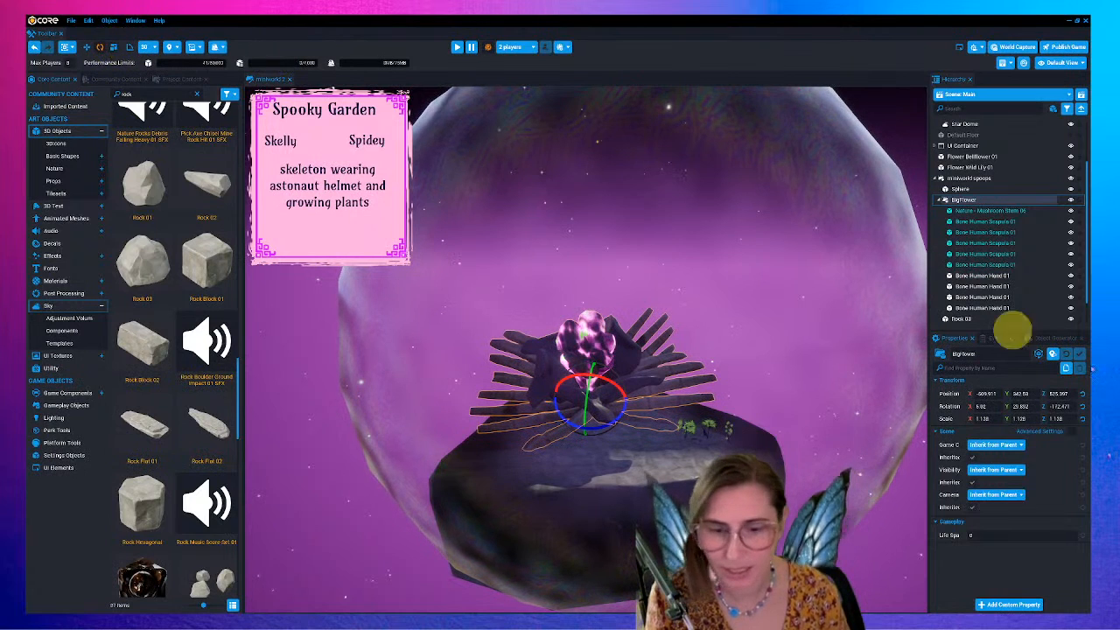
- Reset BigFlower's position to default and scale the whole flower up to about 2.138
left_click(1085, 396)
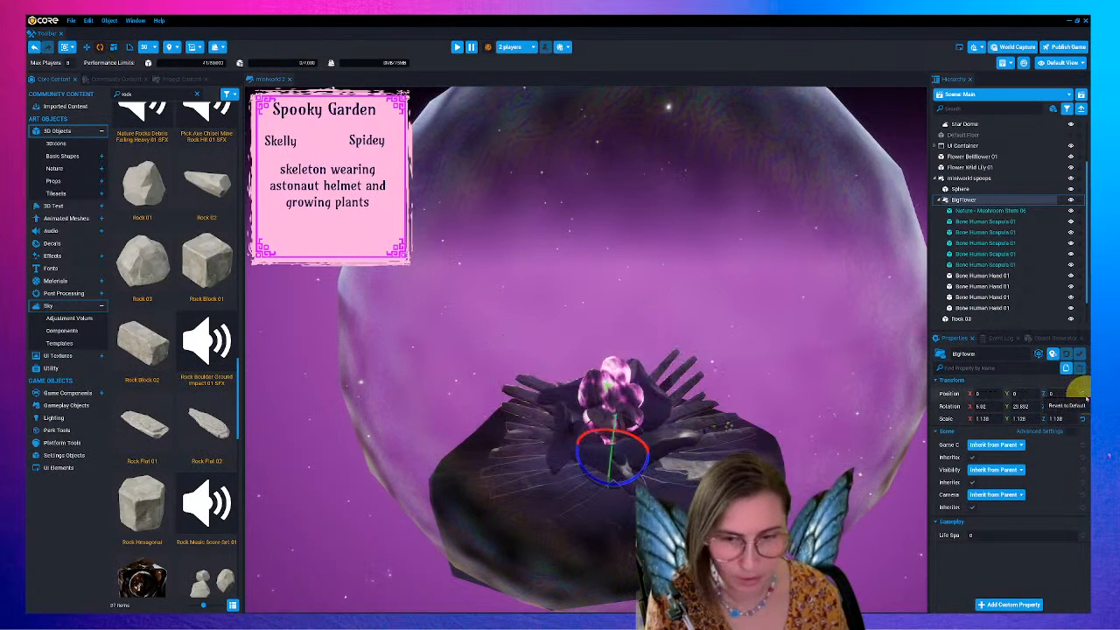
left_click(113, 46)
left_click_drag(615, 453, 705, 433)
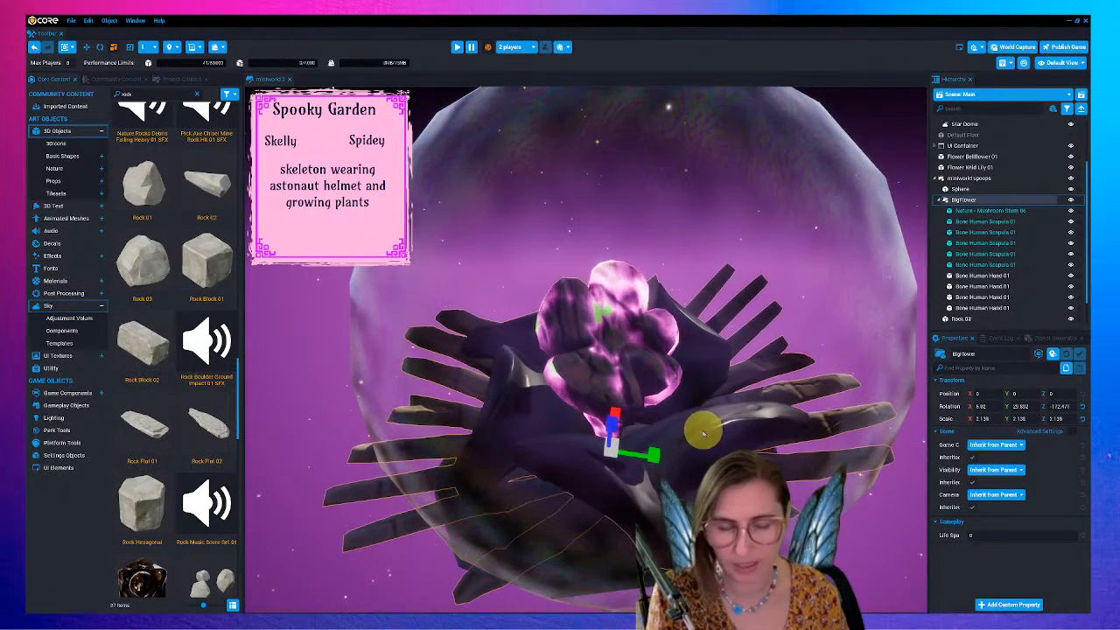
scroll(691, 436, "down", 5)
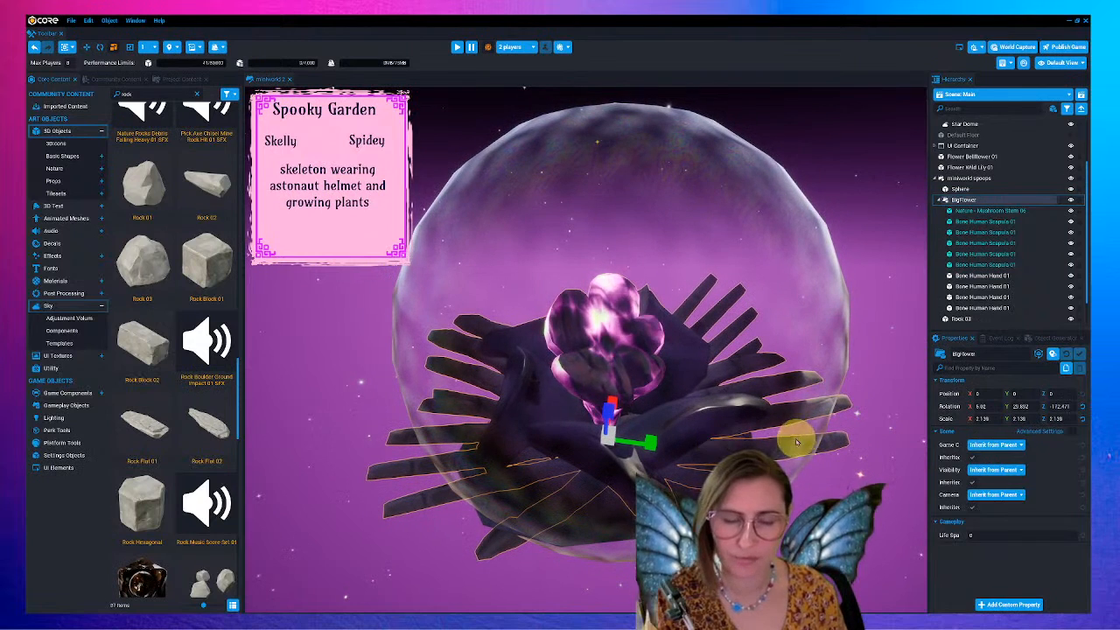
- Delete all the Bone Human Hand 01 objects from the BigFlower group
left_click(814, 435)
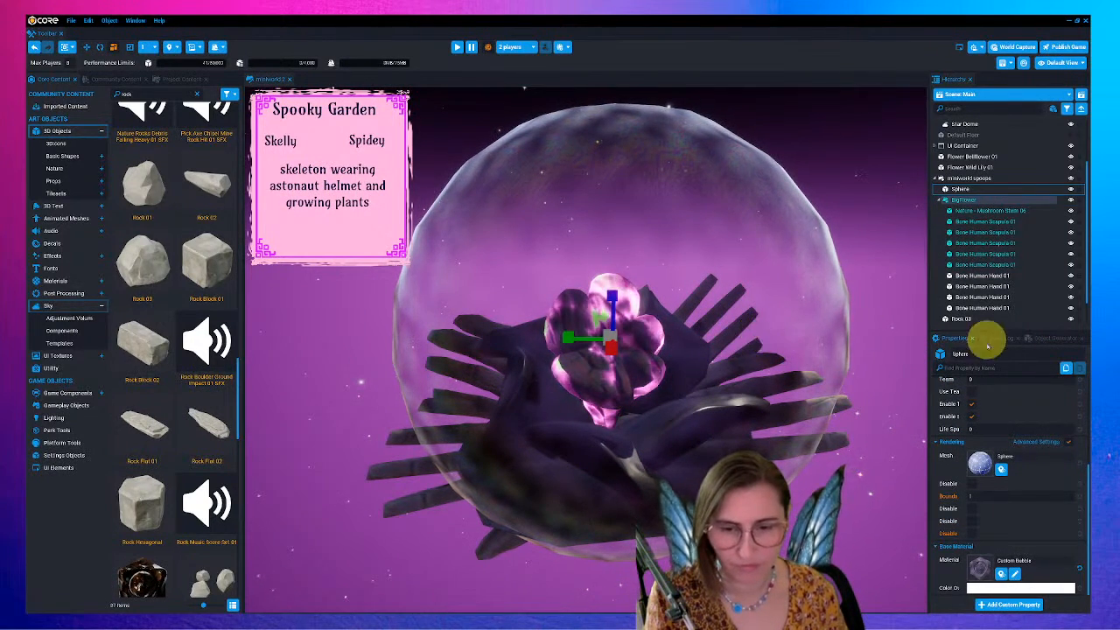
left_click(995, 277)
left_click(996, 287, "shift")
left_click(995, 307, "shift")
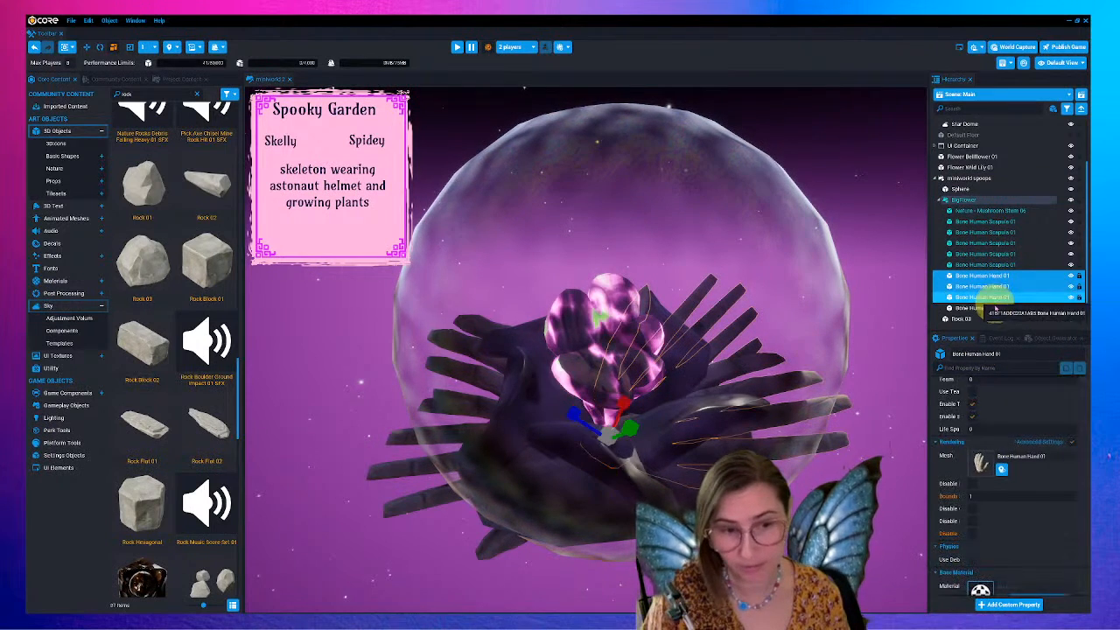
key("Delete")
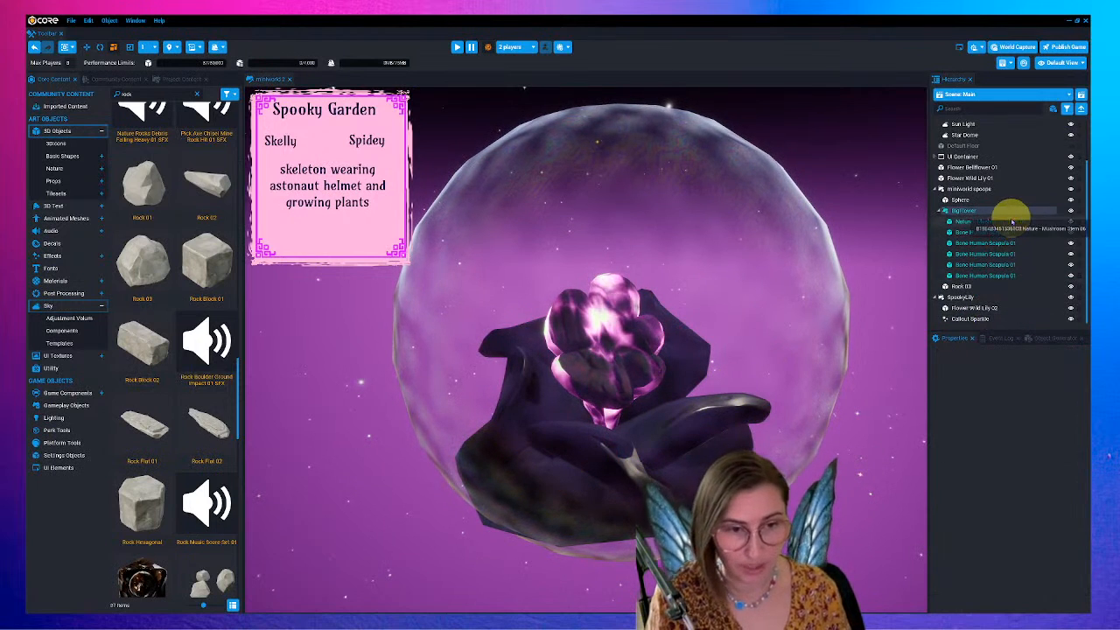
- Raise BigFlower to about 773 on Z so it stands on top of the rock
left_click(966, 211)
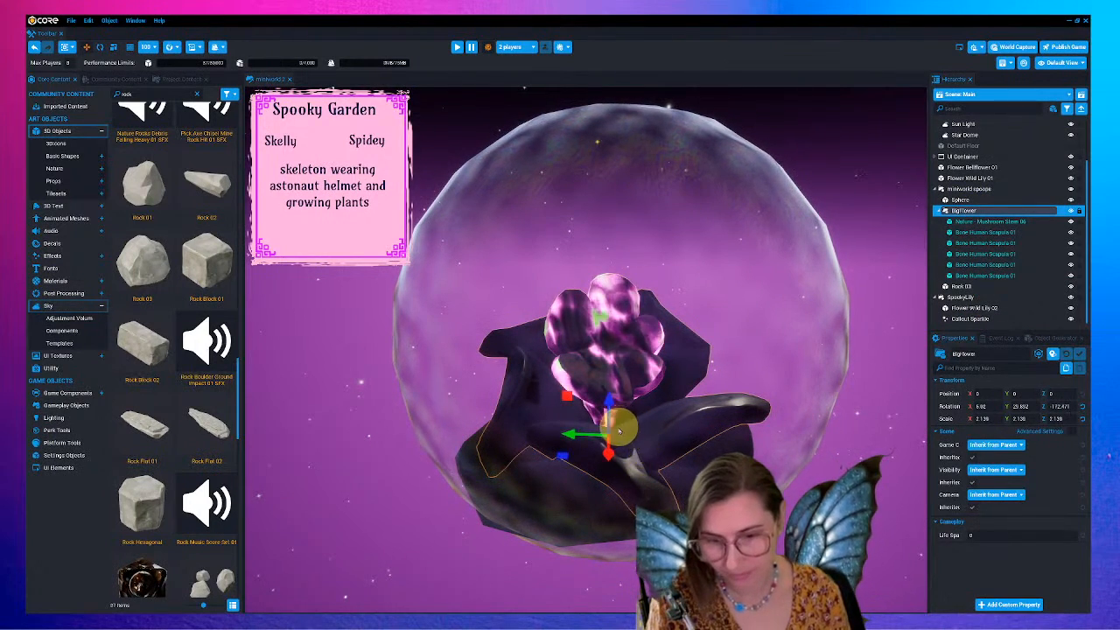
left_click_drag(611, 412, 662, 441)
right_click_drag(661, 441, 680, 425)
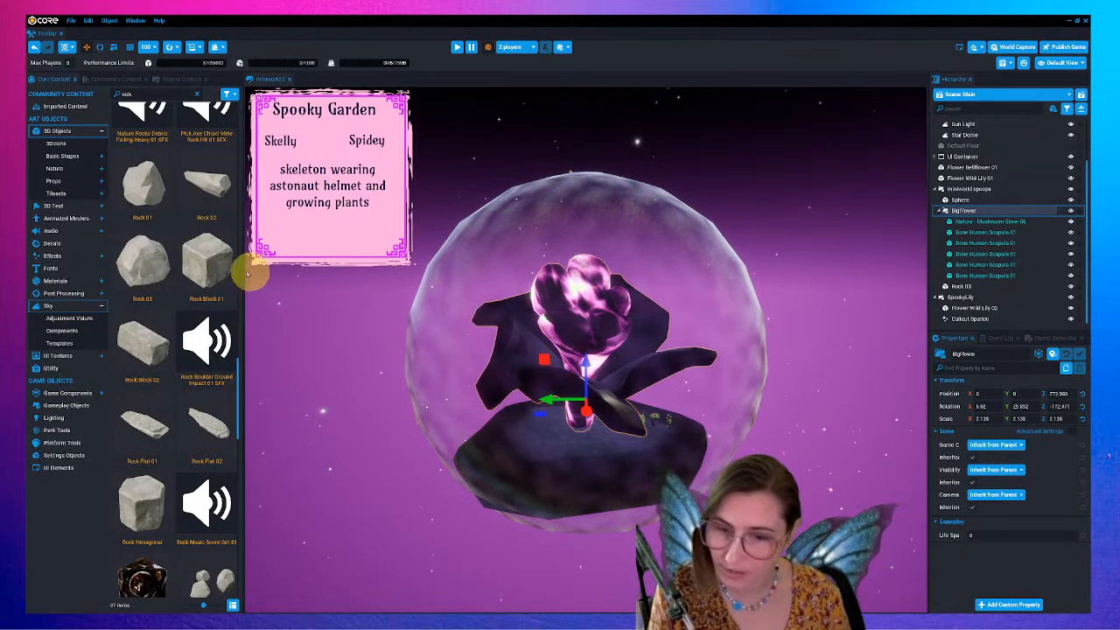
- Search the core content for "bone hand"
scroll(206, 271, "up", 3)
double_click(171, 92)
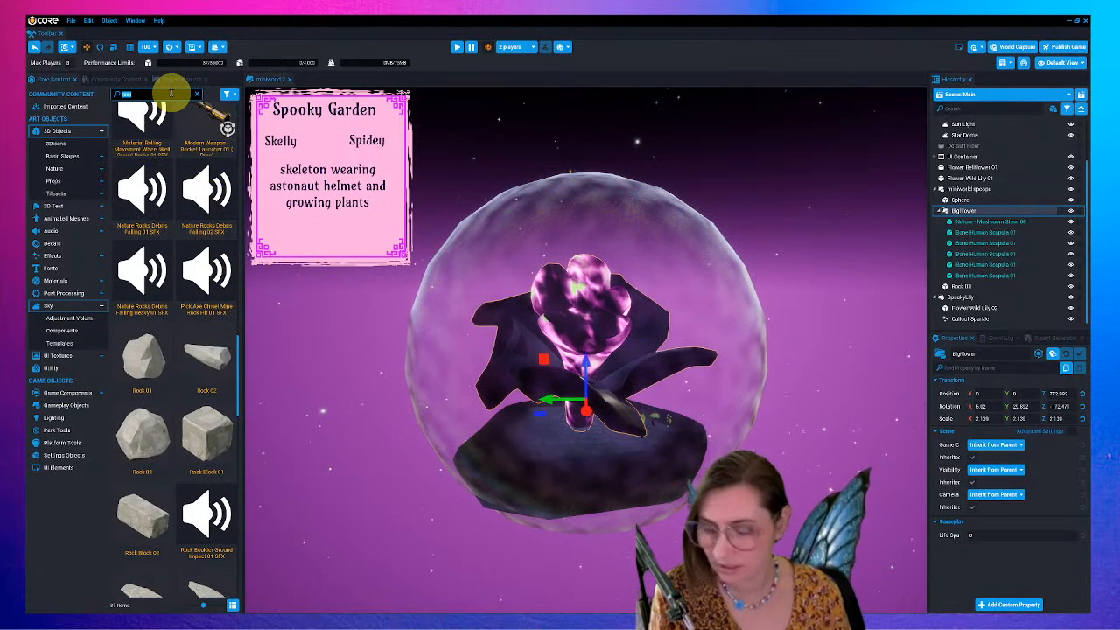
type("hand")
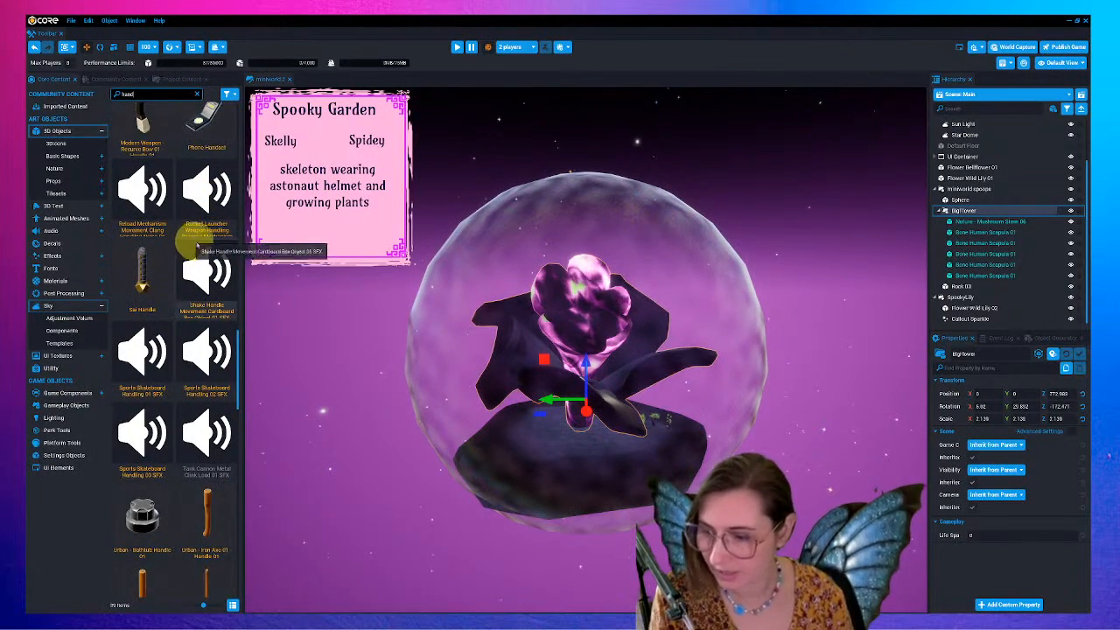
type(" sk")
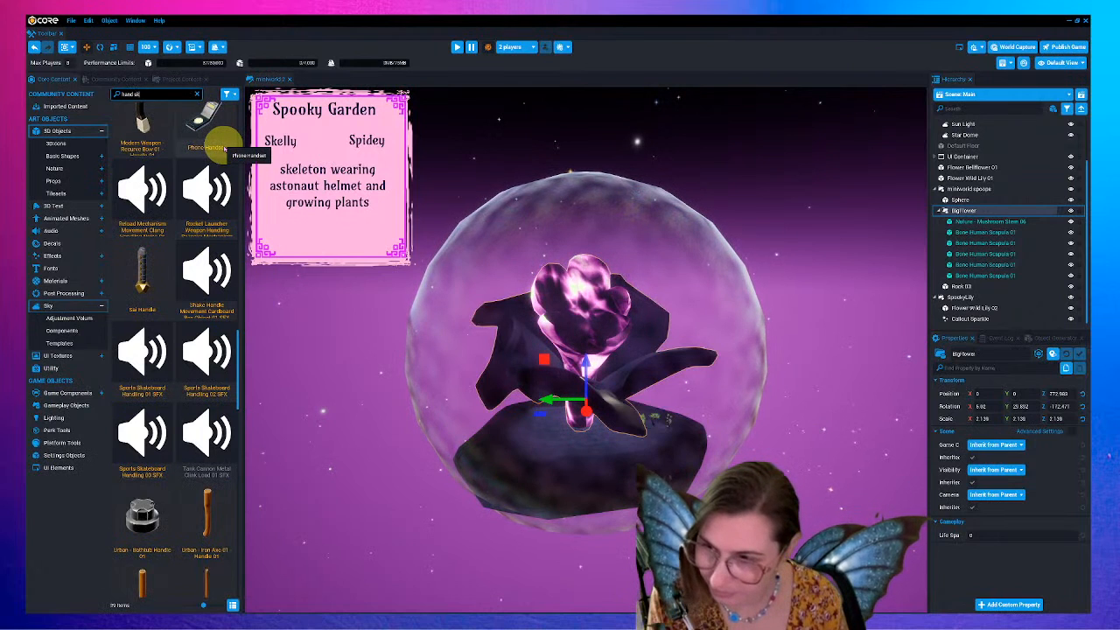
type("e")
key("BackSpace")
key("BackSpace")
key("BackSpace")
key("BackSpace")
key("BackSpace")
key("BackSpace")
key("BackSpace")
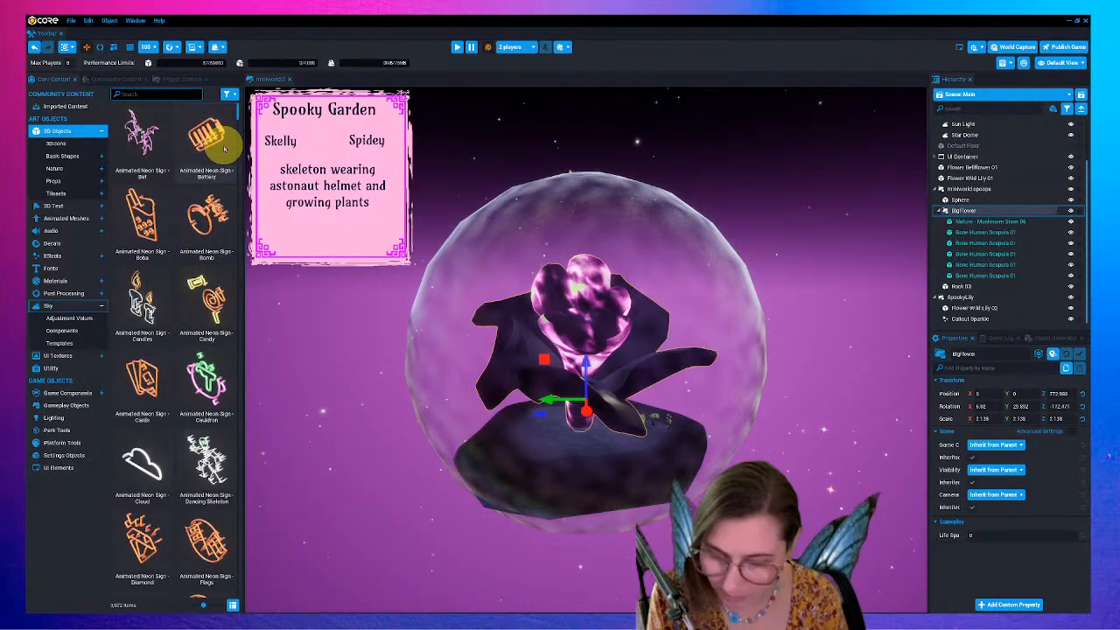
type("bone hand")
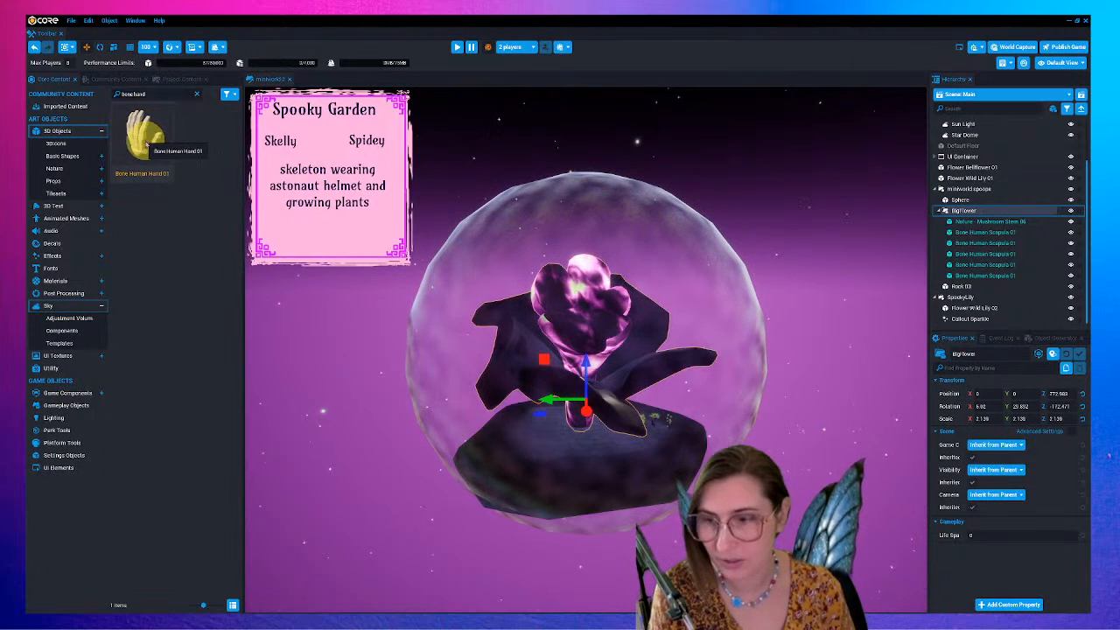
- Add Bone Human Hand 01 to the miniworld spoops group and scale it up until it is larger than the rock
left_click_drag(145, 140, 586, 424)
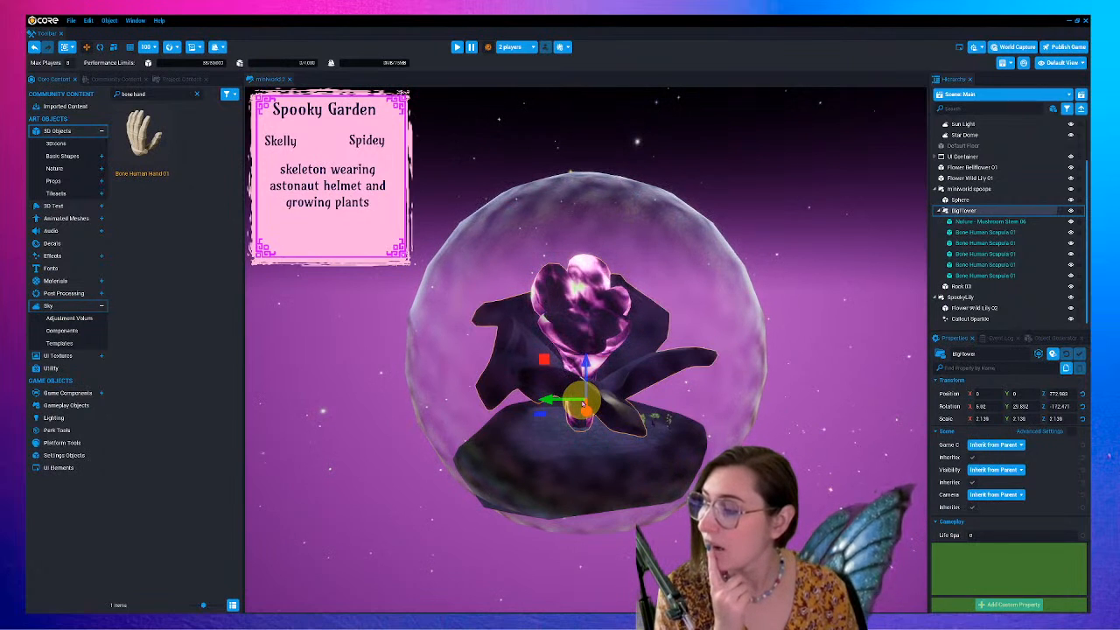
left_click_drag(584, 405, 978, 188)
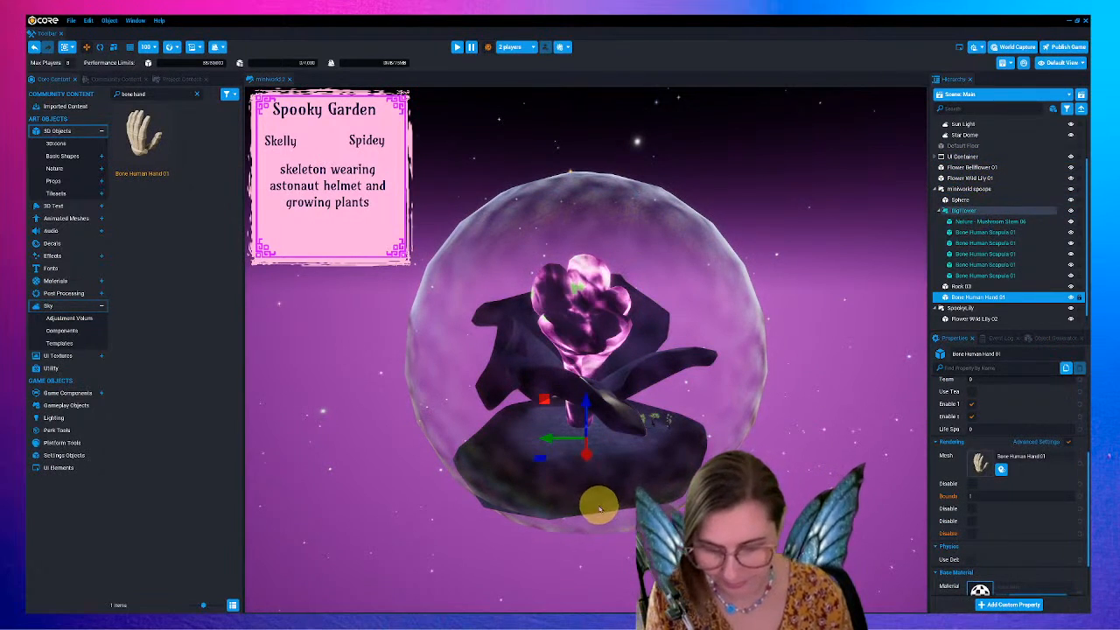
left_click_drag(588, 436, 776, 470)
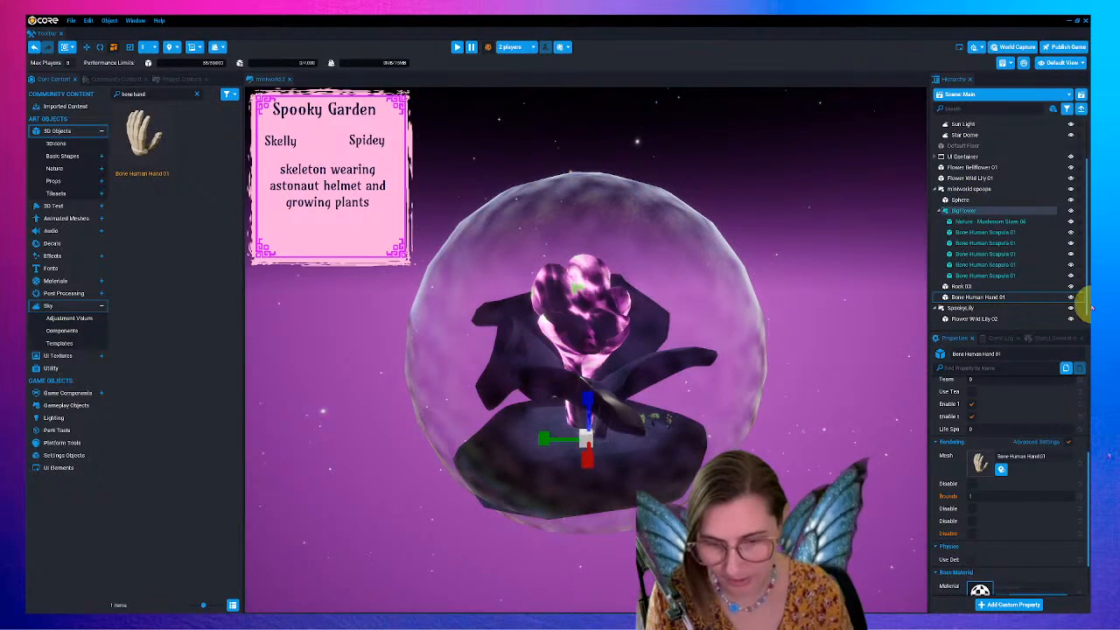
left_click_drag(589, 440, 880, 415)
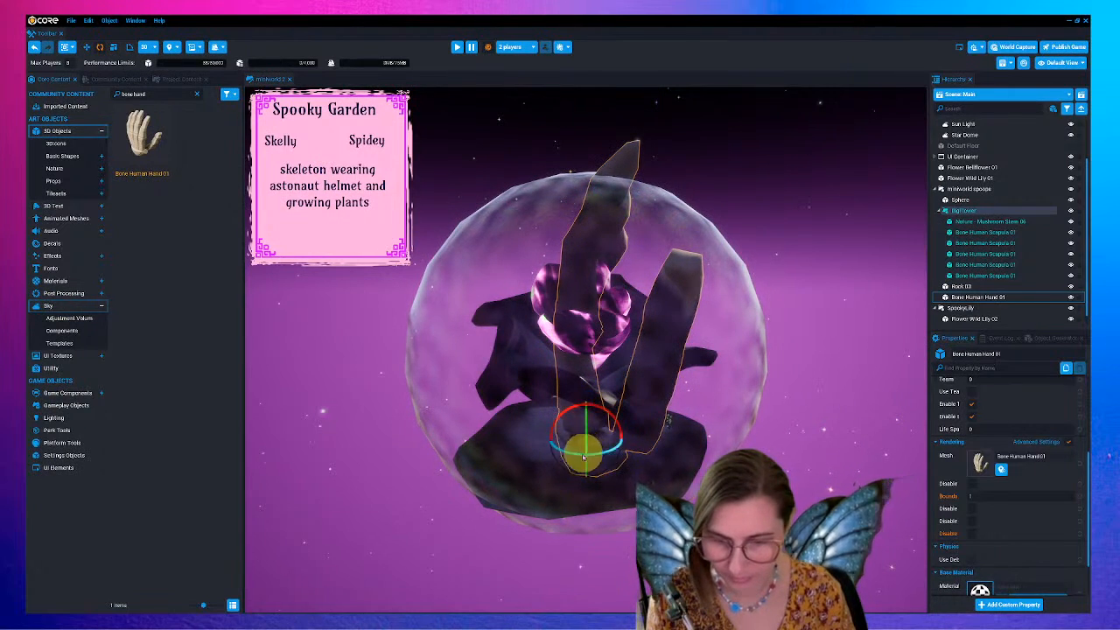
- Rotate the giant bone hand palm up and move it underneath the rock with its fingers spread forward
left_click_drag(569, 412, 586, 497)
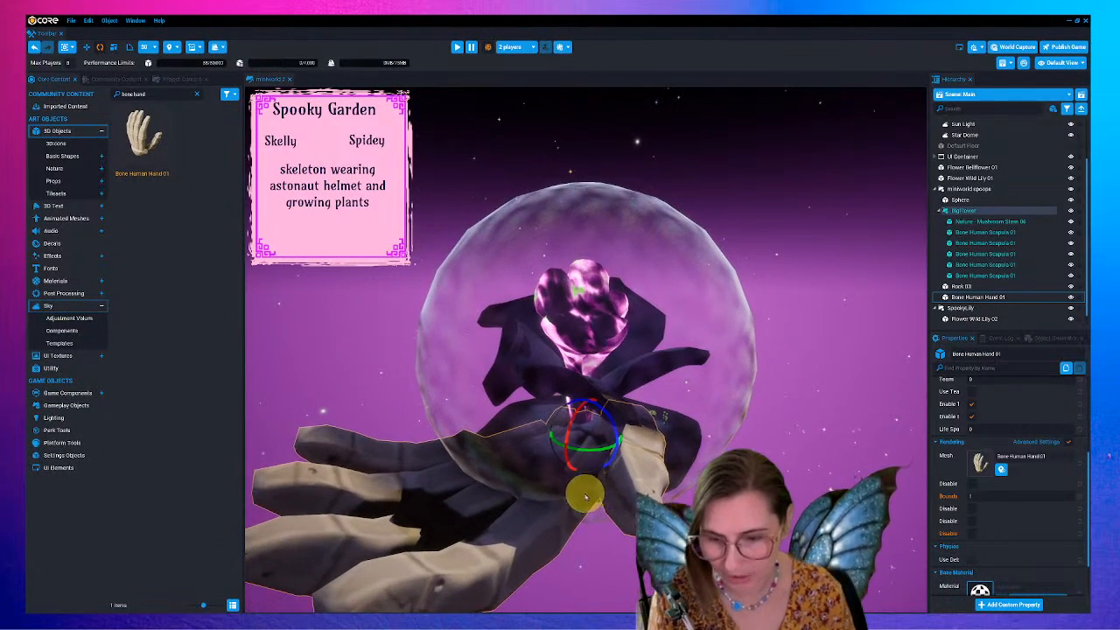
left_click_drag(570, 440, 649, 437)
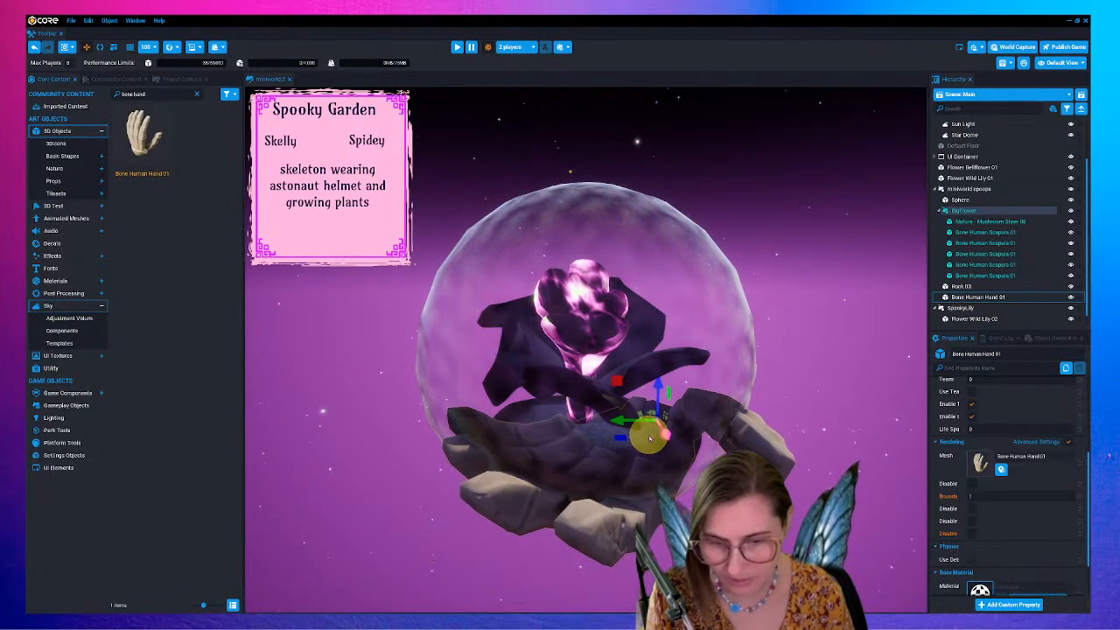
left_click_drag(662, 398, 643, 430)
scroll(643, 542, "down", 3)
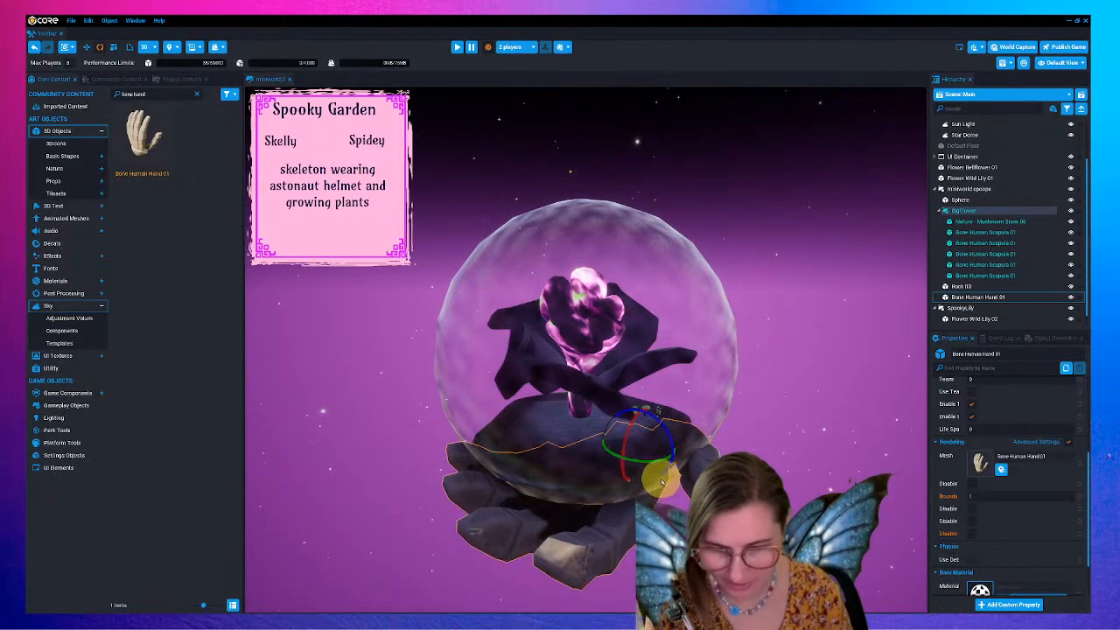
left_click_drag(658, 470, 651, 464)
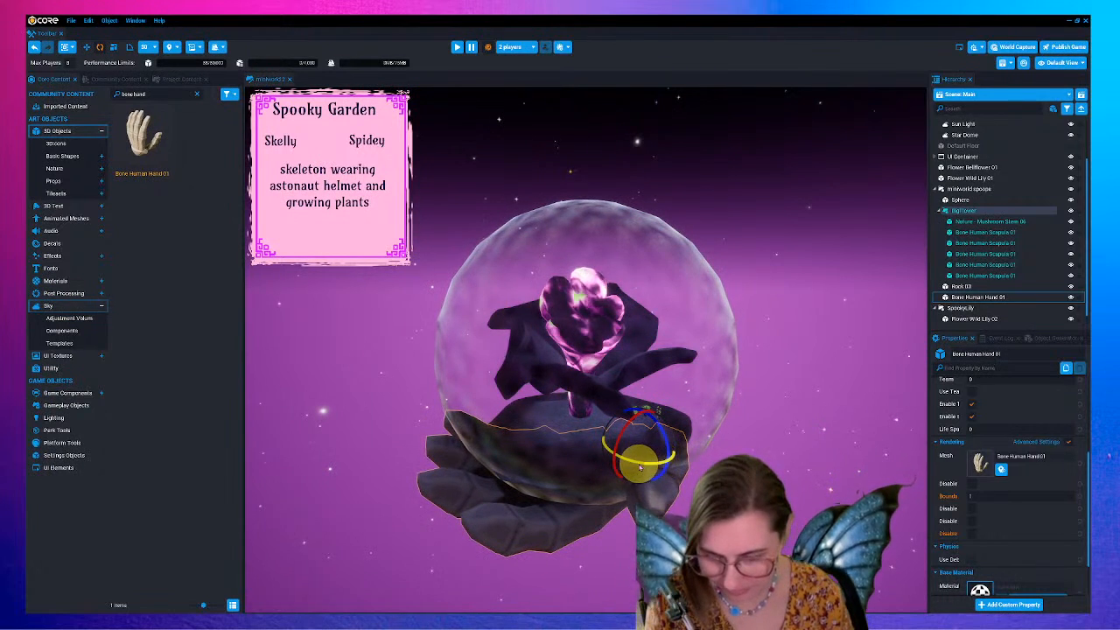
mouse_move(639, 456)
left_mouse_down()
mouse_move(680, 473)
mouse_move(621, 451)
left_mouse_up()
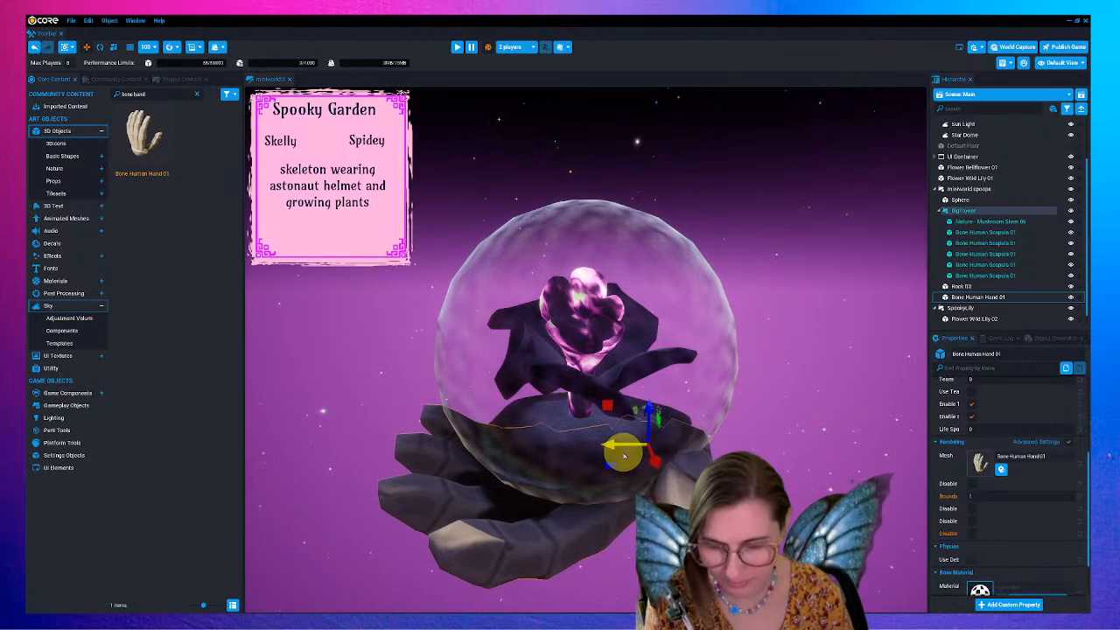
- Lower and shift the bone hand so it cups the rock and the bubble from below
left_click_drag(649, 424, 647, 515)
scroll(651, 517, "down", 2)
left_click_drag(669, 459, 657, 411)
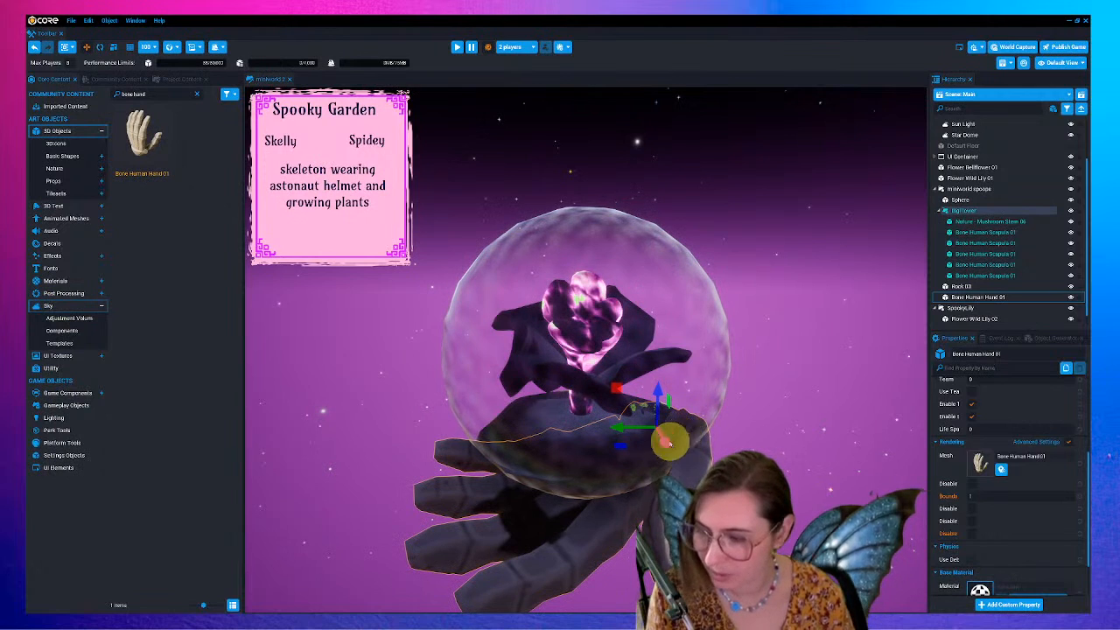
left_click_drag(617, 431, 671, 443)
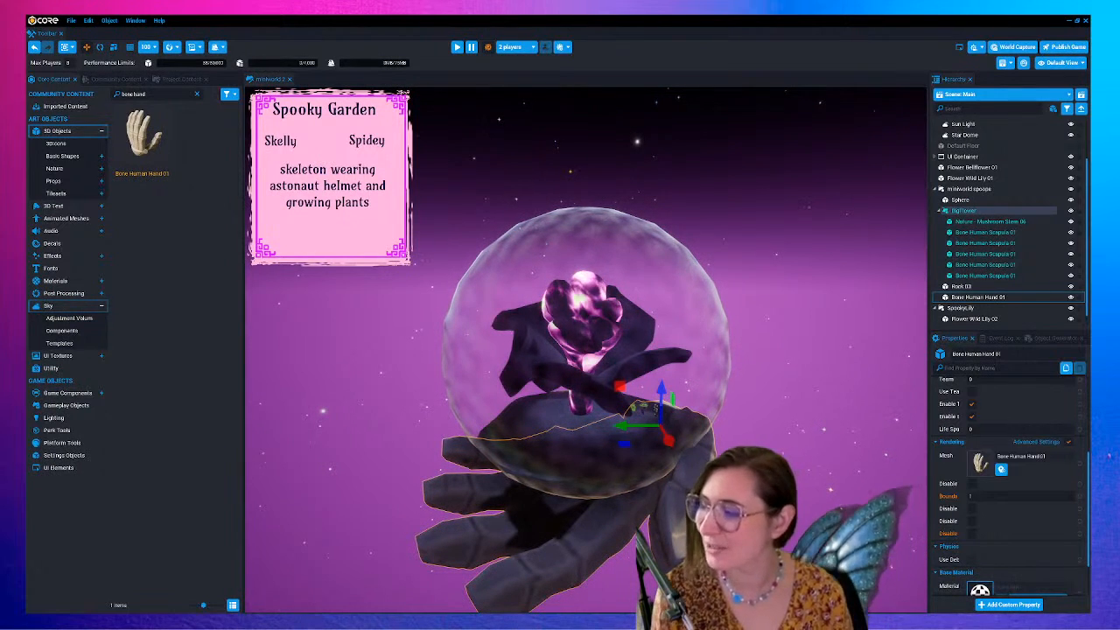
left_click_drag(670, 441, 665, 435)
mouse_move(706, 435)
right_mouse_down()
mouse_move(684, 486)
mouse_move(725, 430)
right_mouse_up()
key("w")
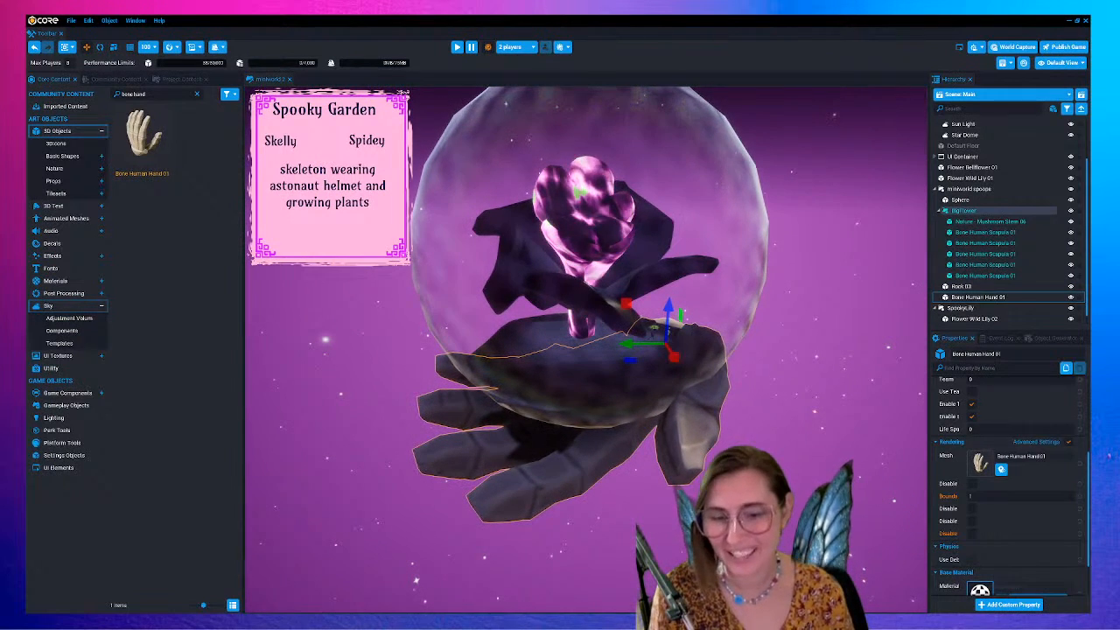
scroll(586, 350, "down", 5)
right_click_drag(630, 499, 618, 463)
- Search the core content for "karl" and add the Humanoid 2 Karl skeleton to the scene
left_click(135, 94)
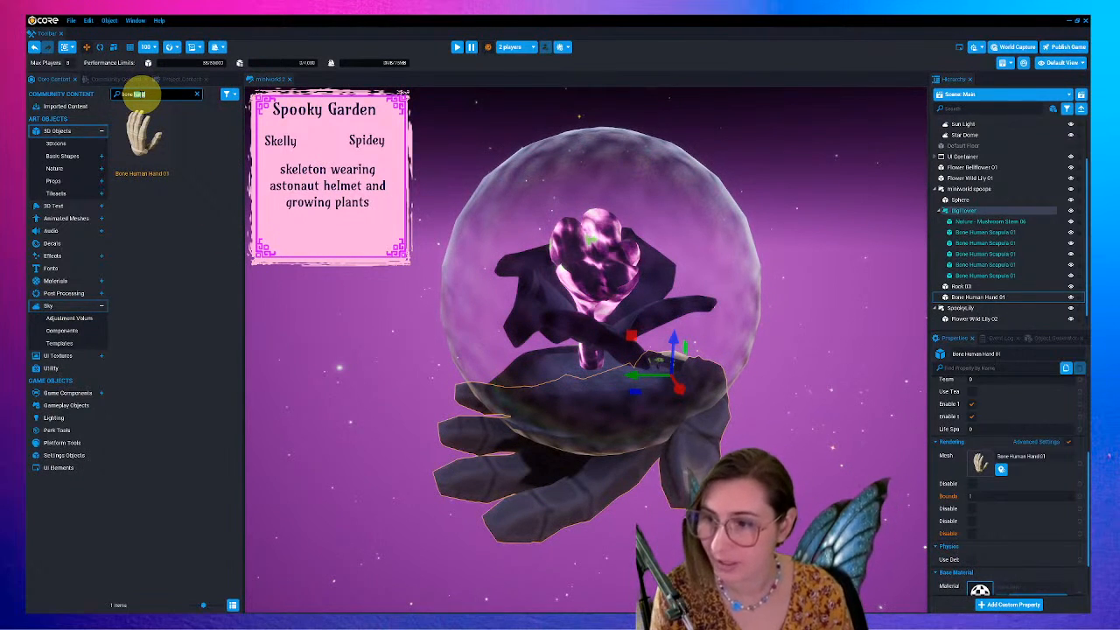
type("bar")
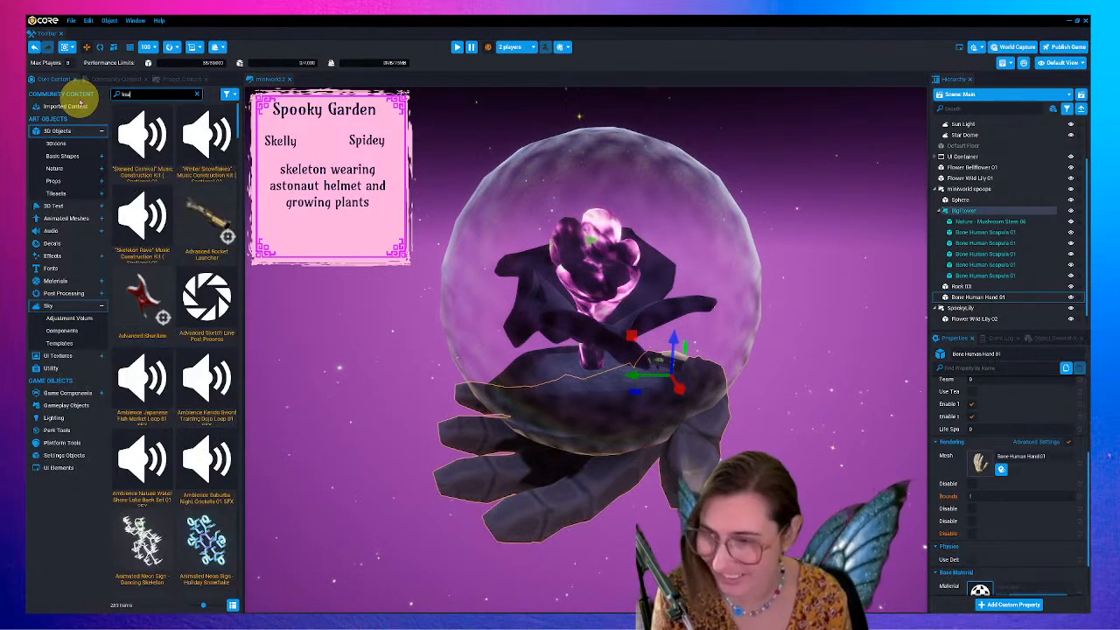
key("BackSpace")
key("BackSpace")
type("ark")
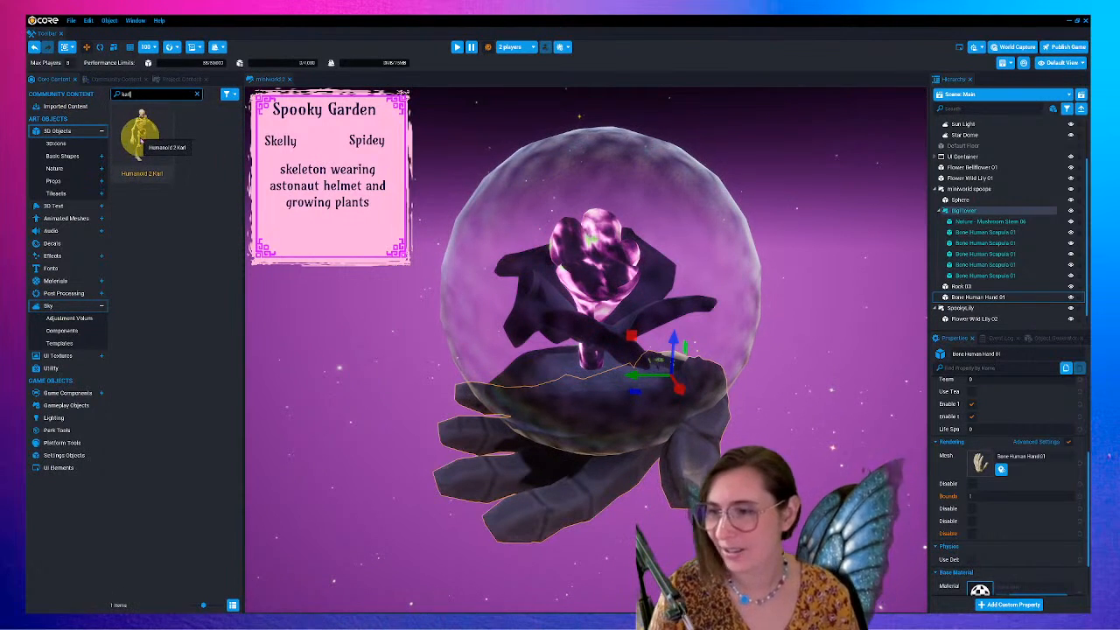
left_click_drag(151, 145, 979, 188)
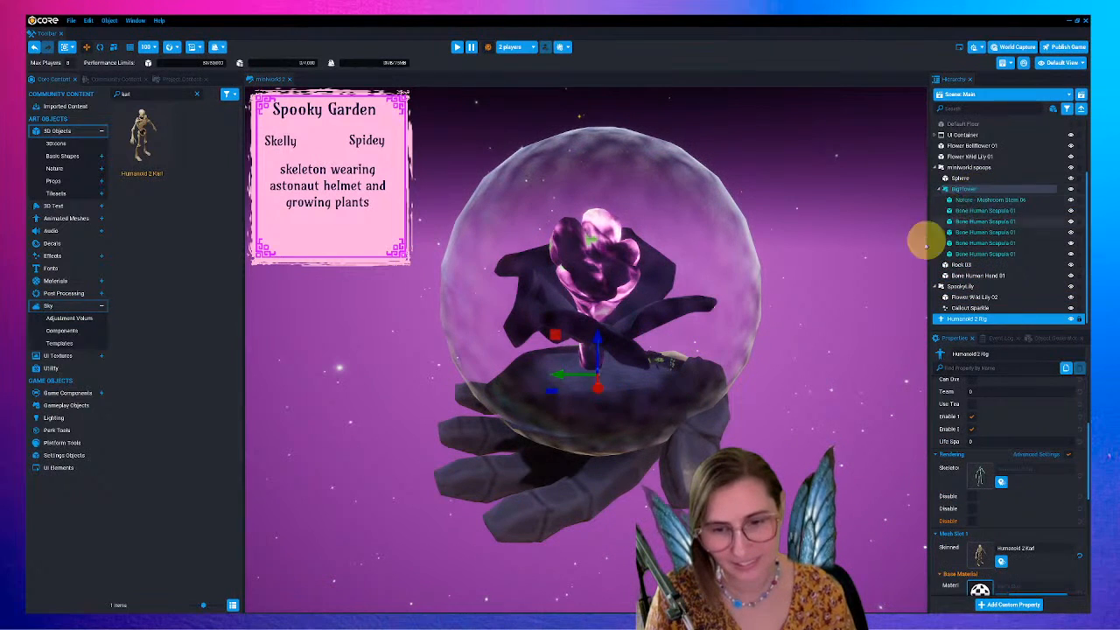
- Scale the Humanoid 2 Rig skeleton up uniformly until it towers over the bubble
left_click(114, 47)
left_click_drag(597, 372, 982, 327)
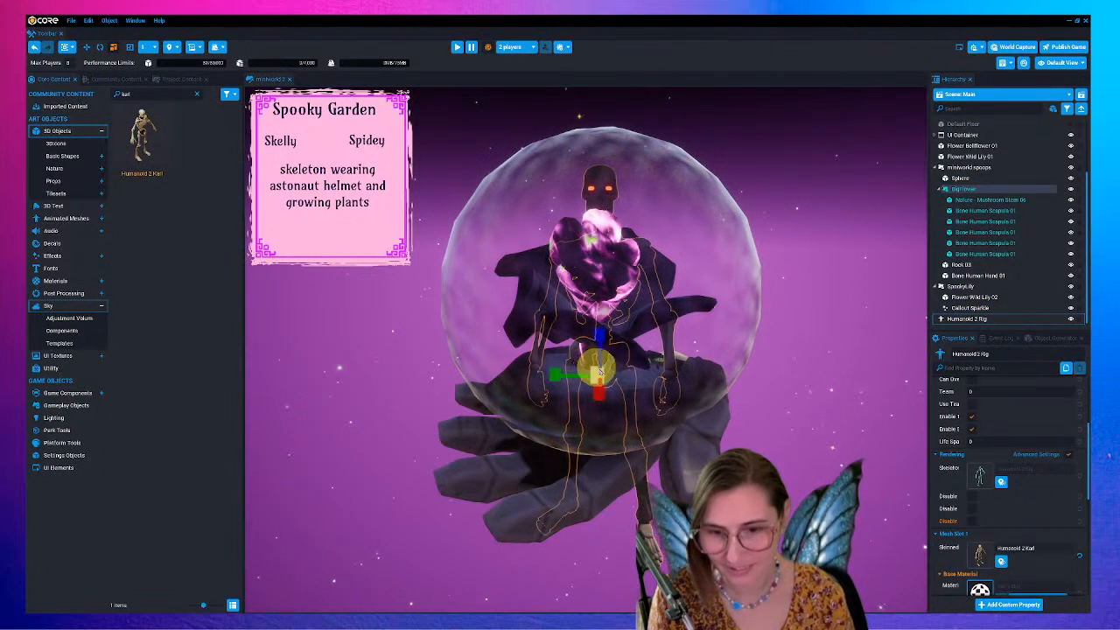
left_click_drag(600, 375, 825, 370)
left_click_drag(598, 374, 599, 342)
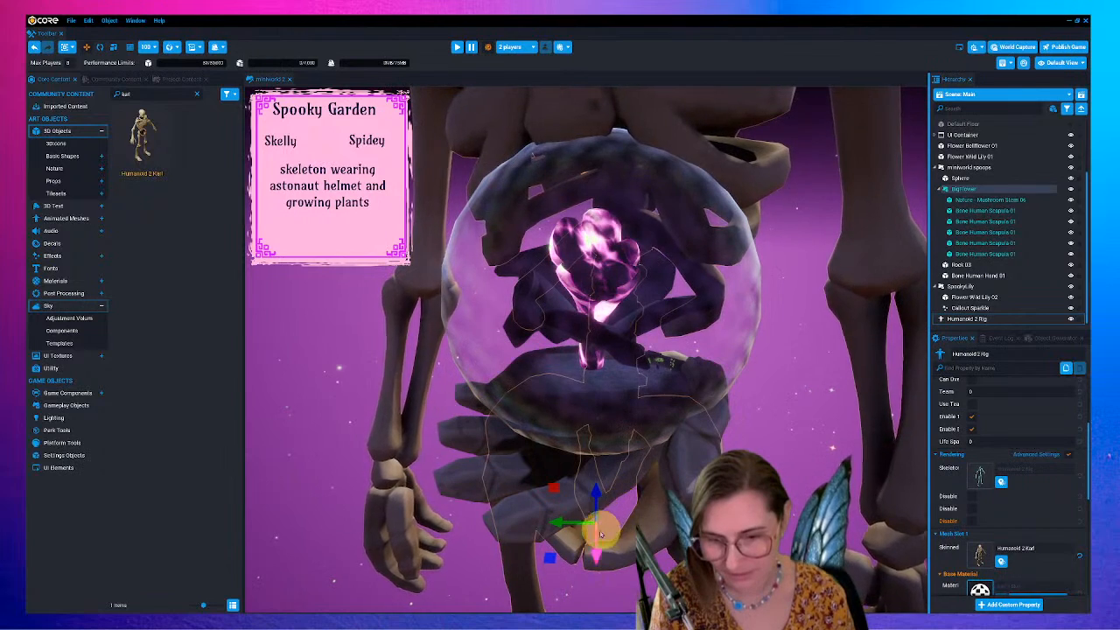
- Move the giant skeleton out of the bubble so it stands beside the bubble and the bone hand
left_click_drag(596, 521, 714, 376)
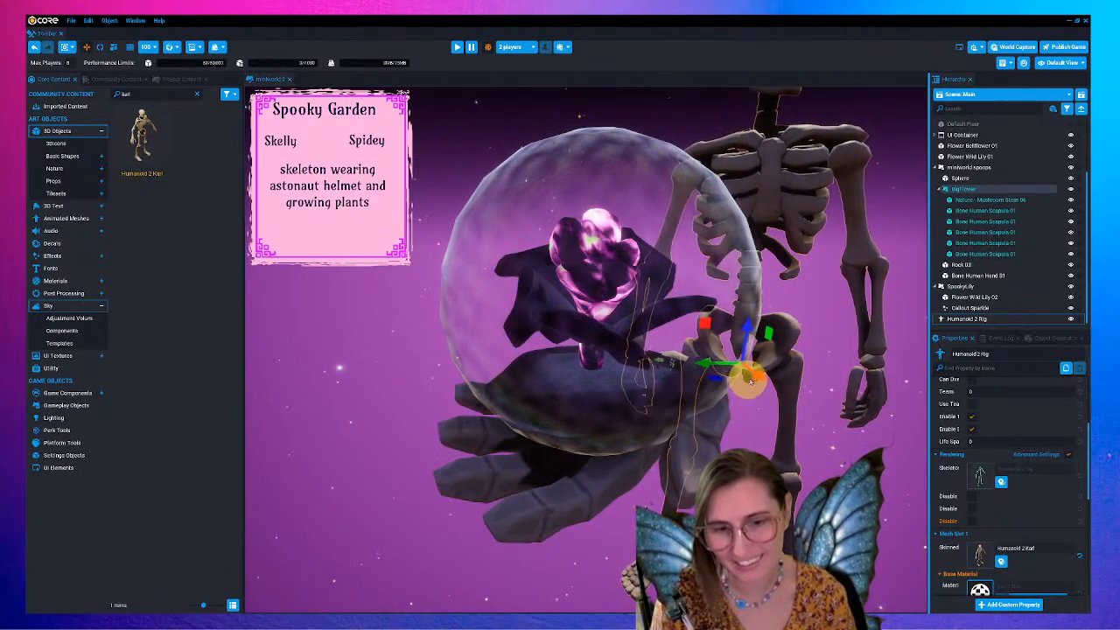
left_click_drag(931, 518, 974, 555)
scroll(687, 437, "down", 3)
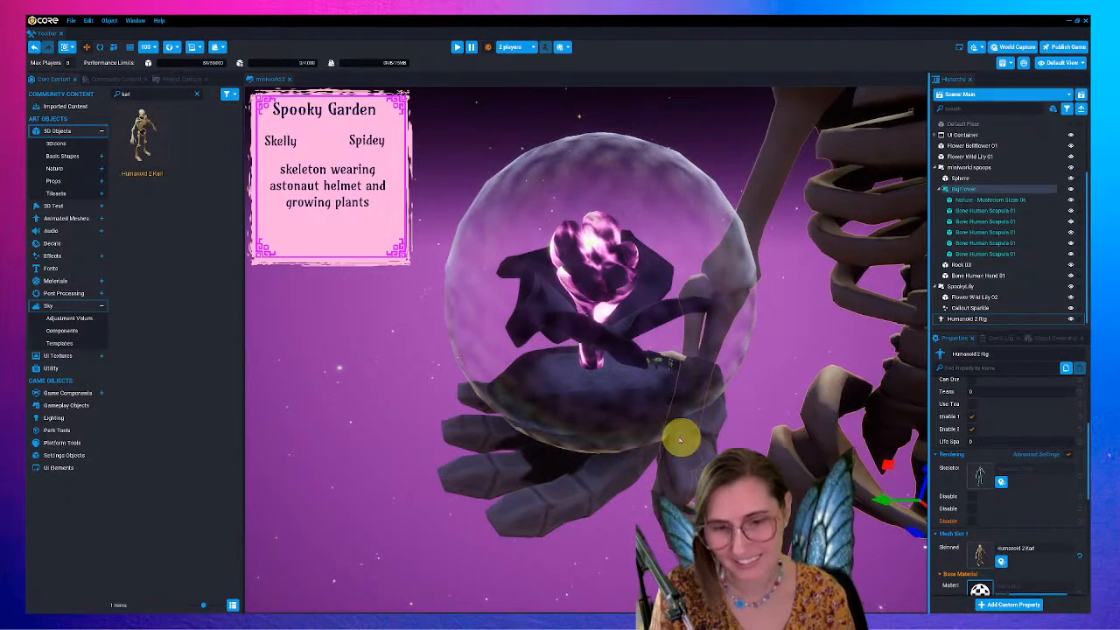
right_click_drag(673, 486, 713, 464)
scroll(713, 464, "down", 1)
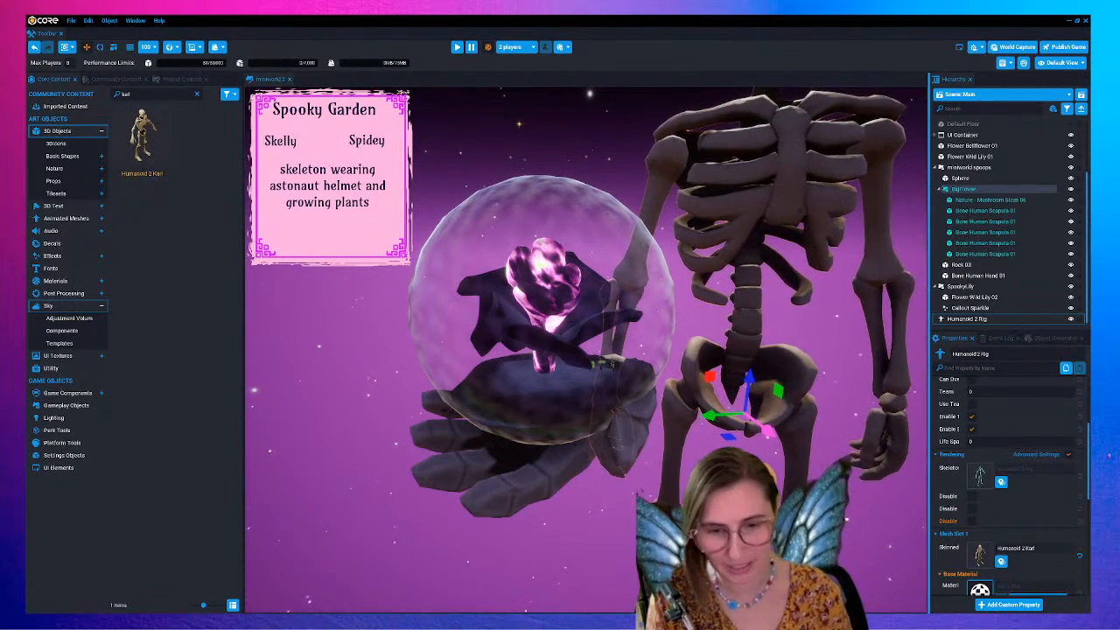
- Set the skeleton's animation stance to unarmed_dance_basic_arm_swing
scroll(1049, 490, "down", 7)
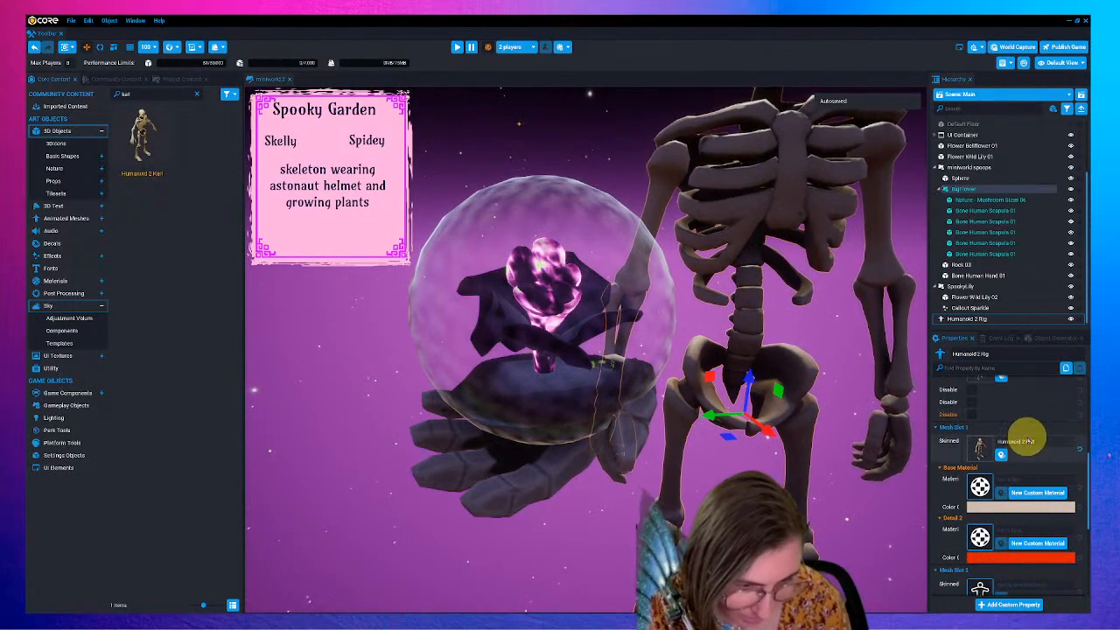
scroll(1027, 446, "down", 6)
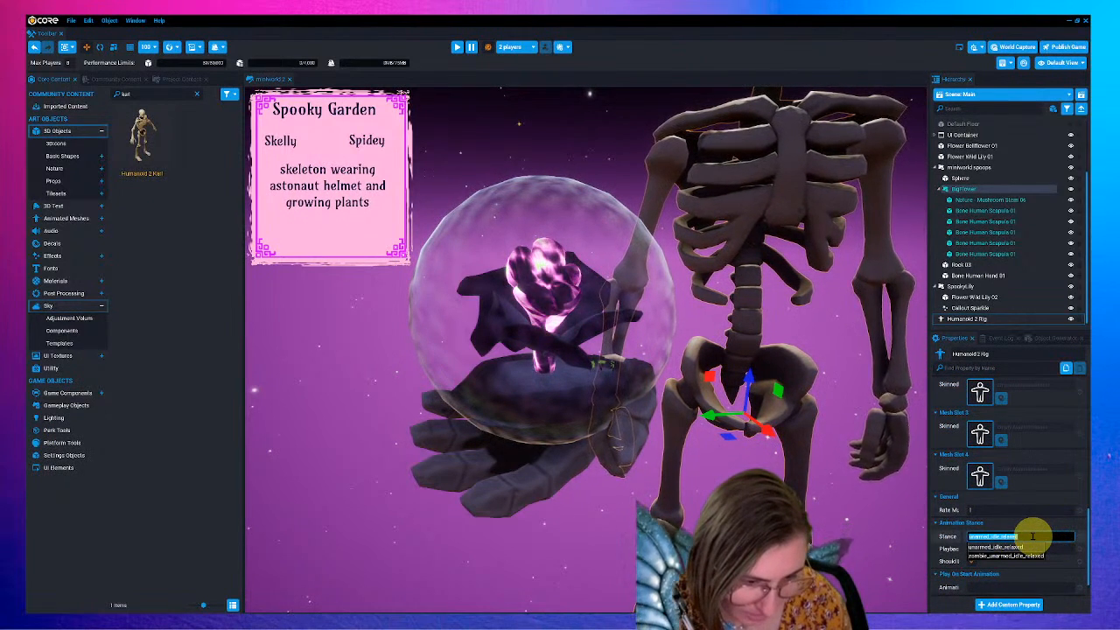
type("unarmed")
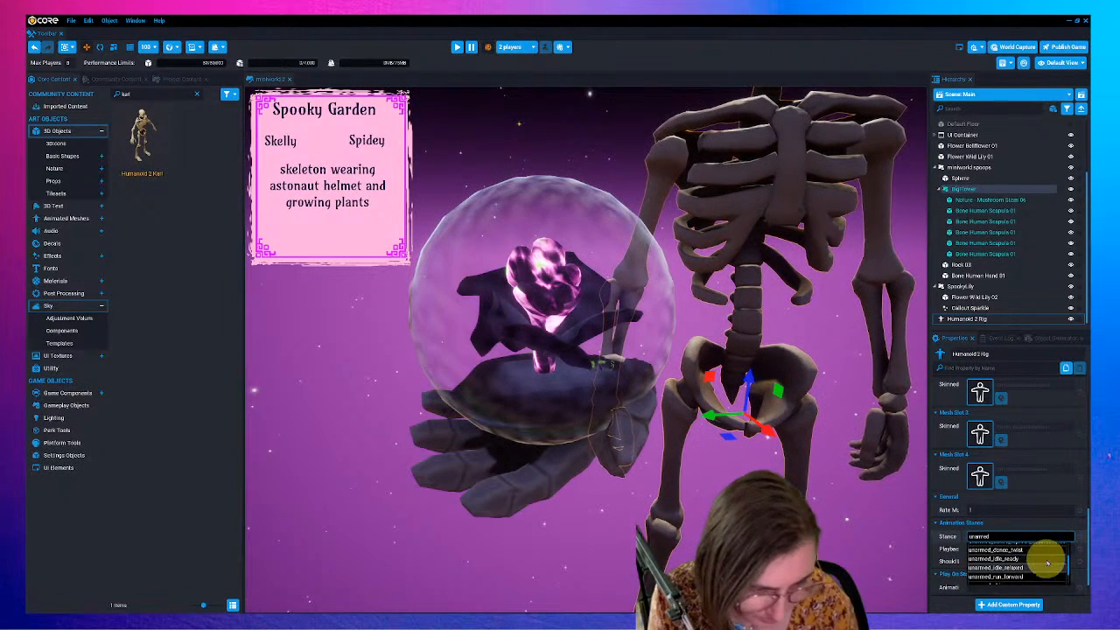
scroll(1047, 562, "up", 5)
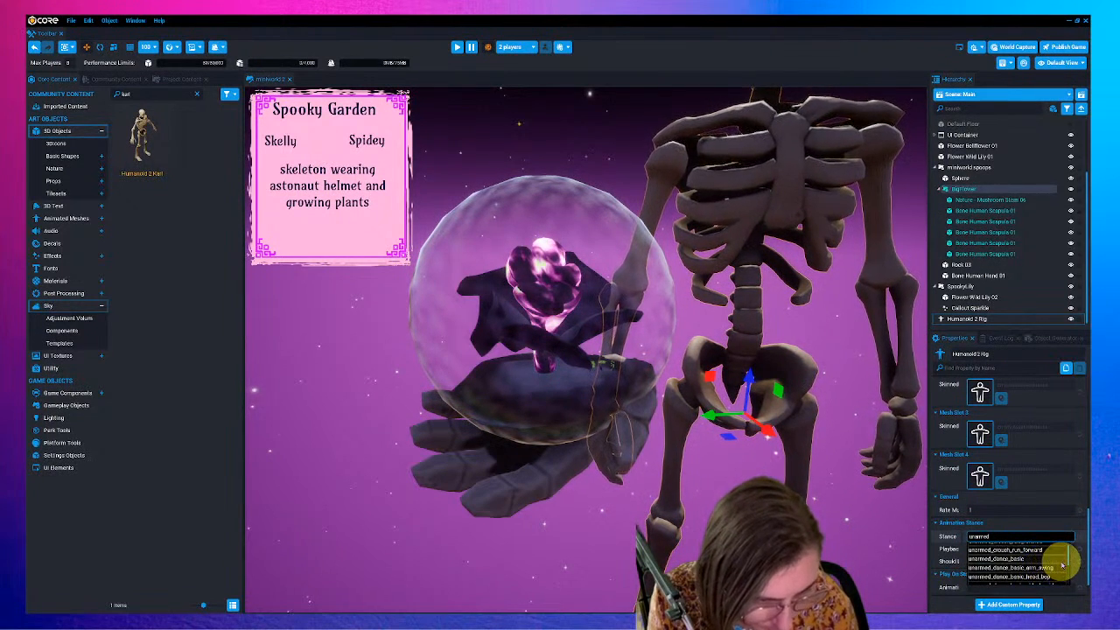
scroll(1059, 565, "up", 2)
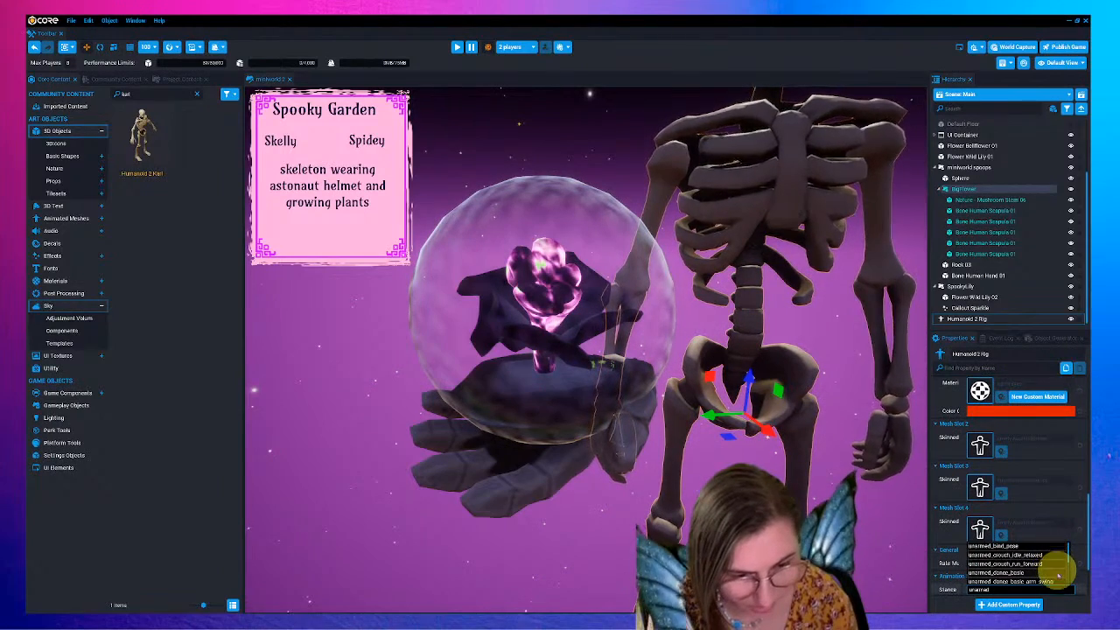
scroll(1057, 577, "down", 2)
left_click(1056, 570)
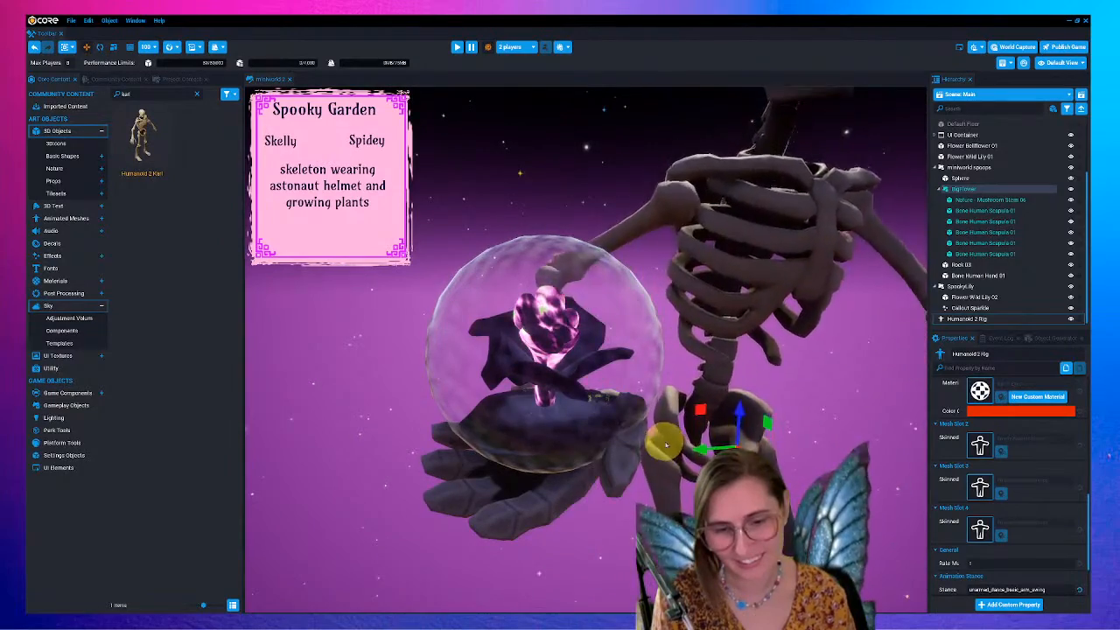
- Deselect the skeleton to examine its dance beside the bubble, and reselect Humanoid 2 Rig
left_click(404, 408)
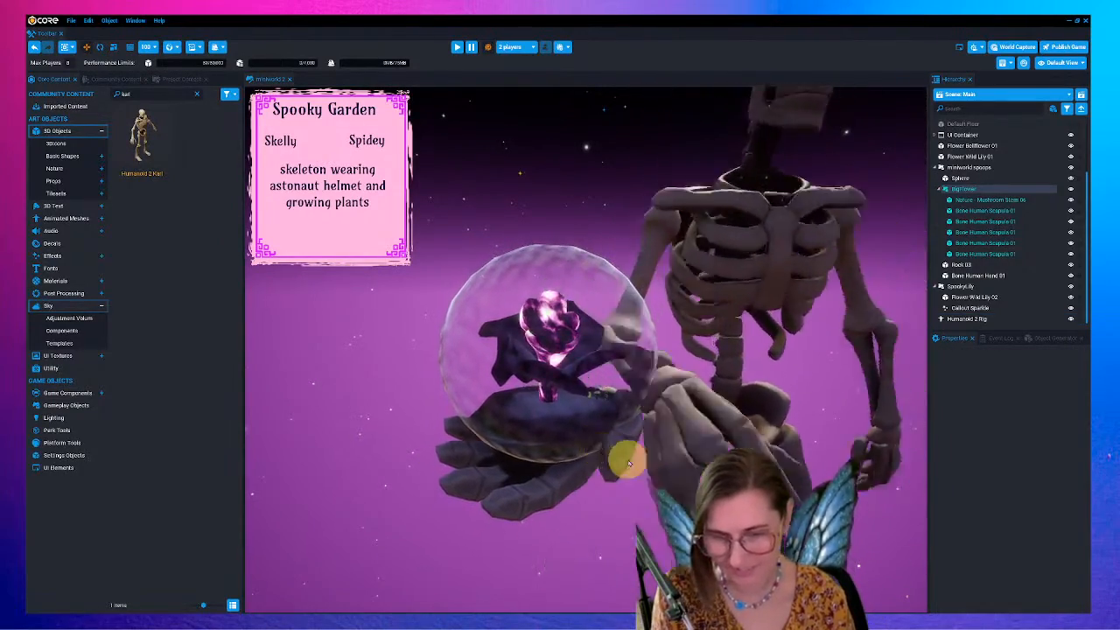
right_click_drag(630, 461, 912, 368)
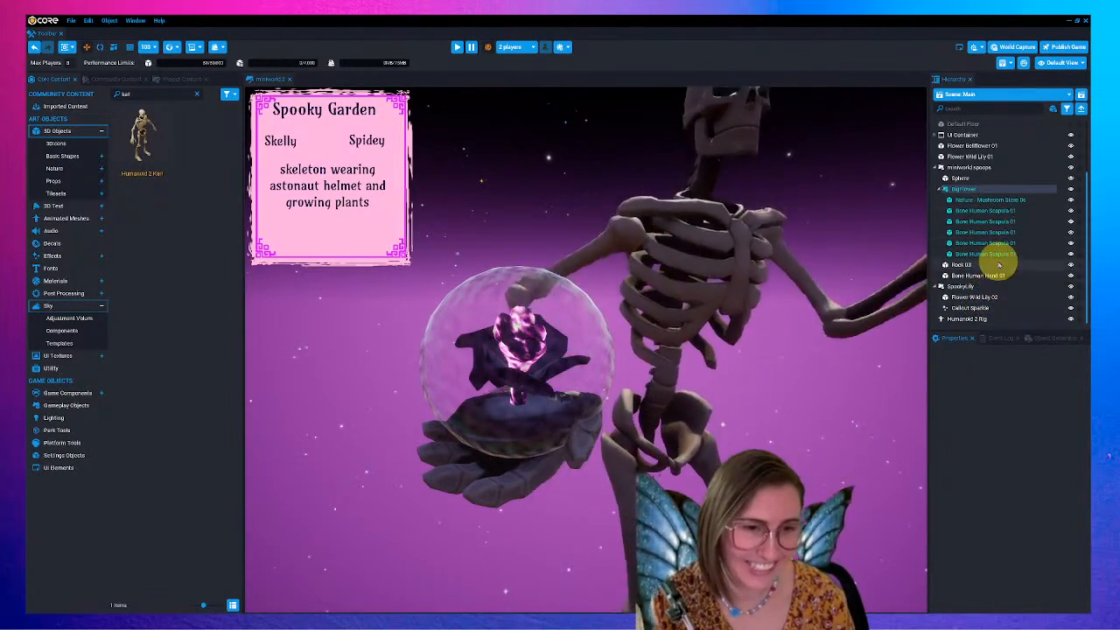
left_click(1011, 321)
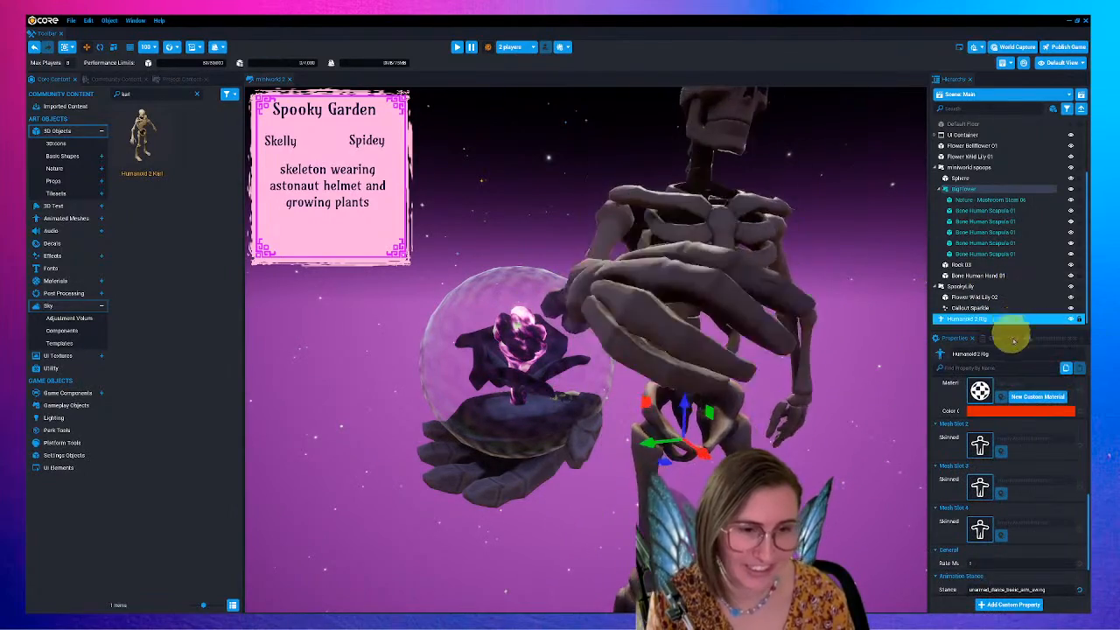
- Turn off looping for the giant skeleton's unarmed_dance_basic_arm_swing animation stance
scroll(1048, 480, "down", 3)
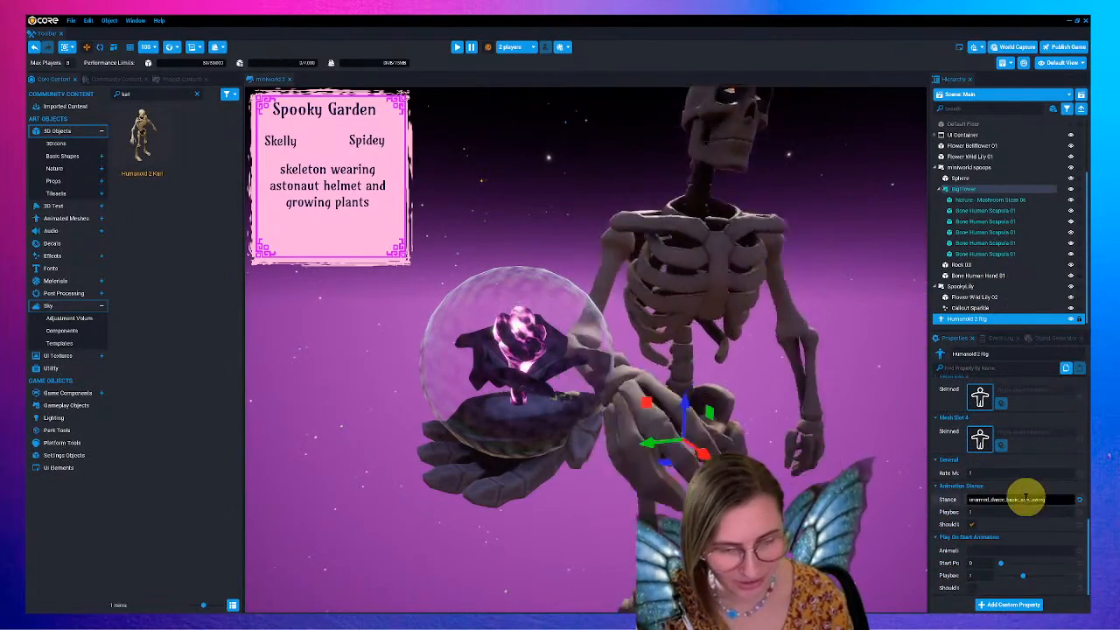
left_click(1036, 499)
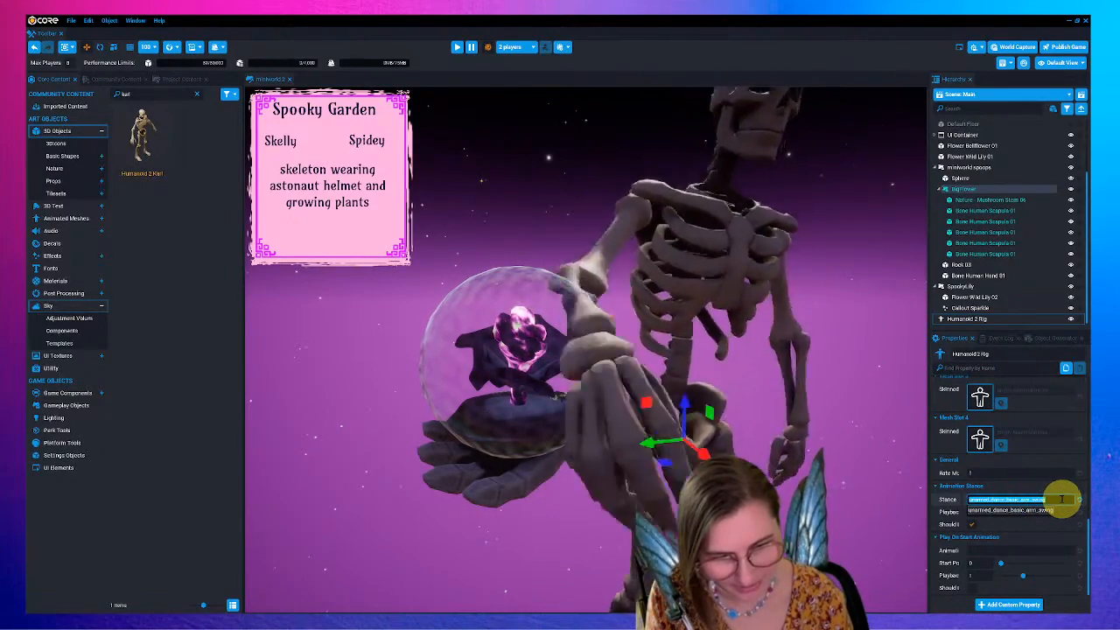
left_click(1061, 500)
left_click(994, 509)
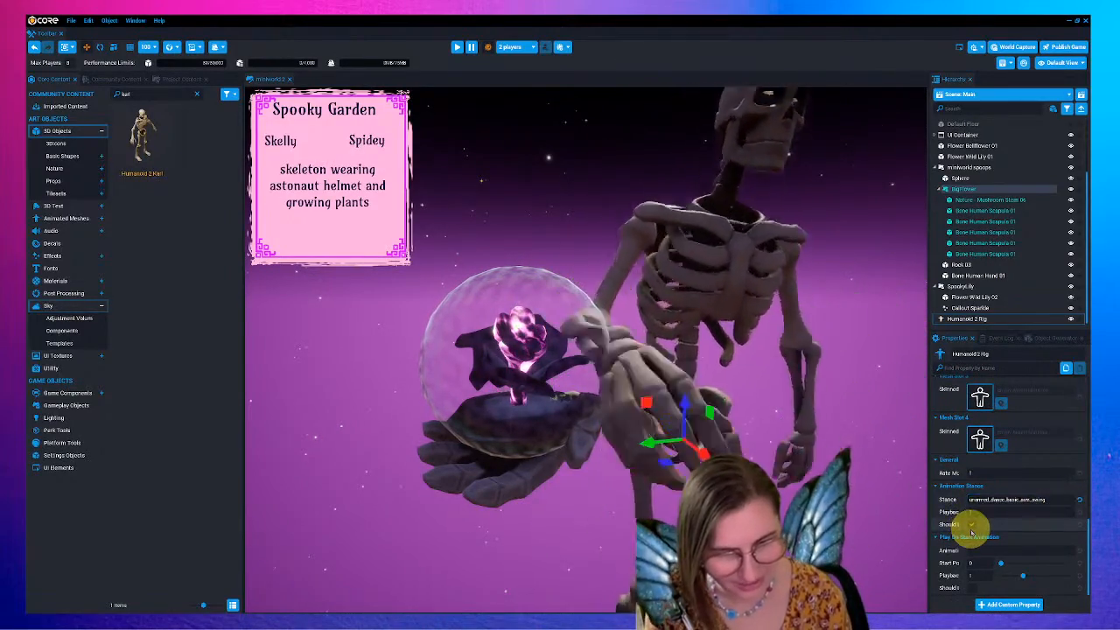
left_click(972, 524)
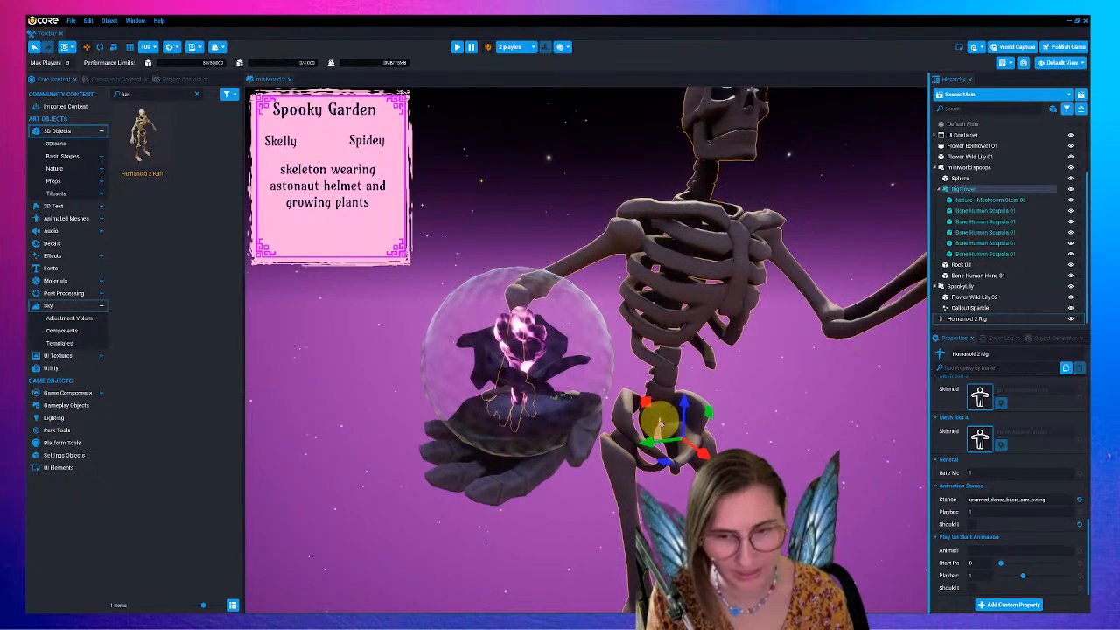
- Rotate the skeleton and reposition it so it stands just behind the bubble and the bone hand
right_click_drag(777, 383, 751, 383)
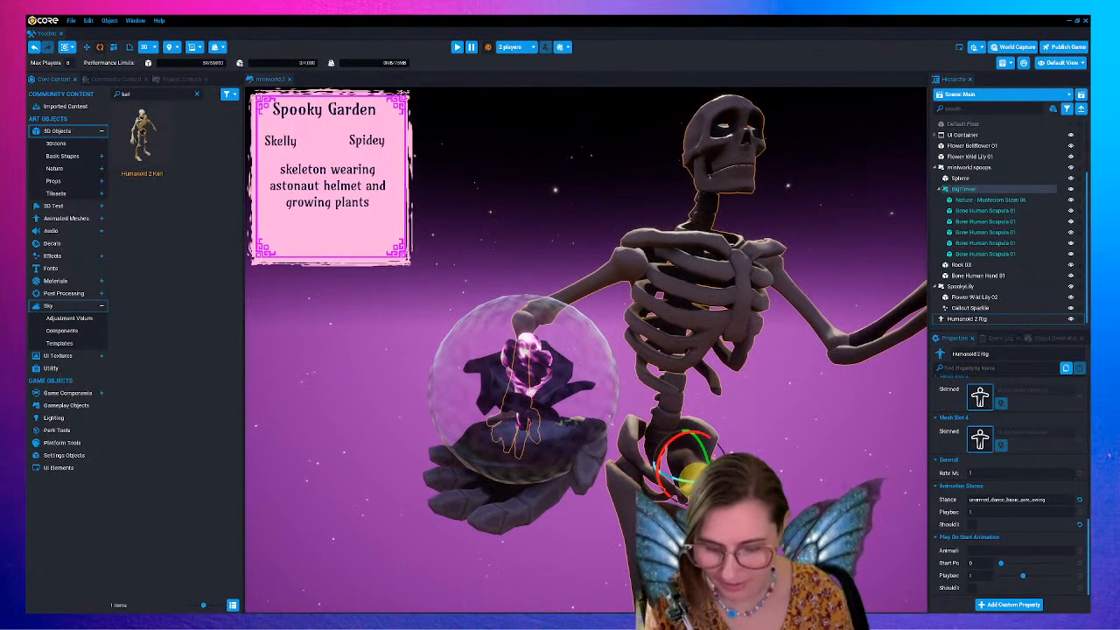
left_click_drag(691, 481, 618, 493)
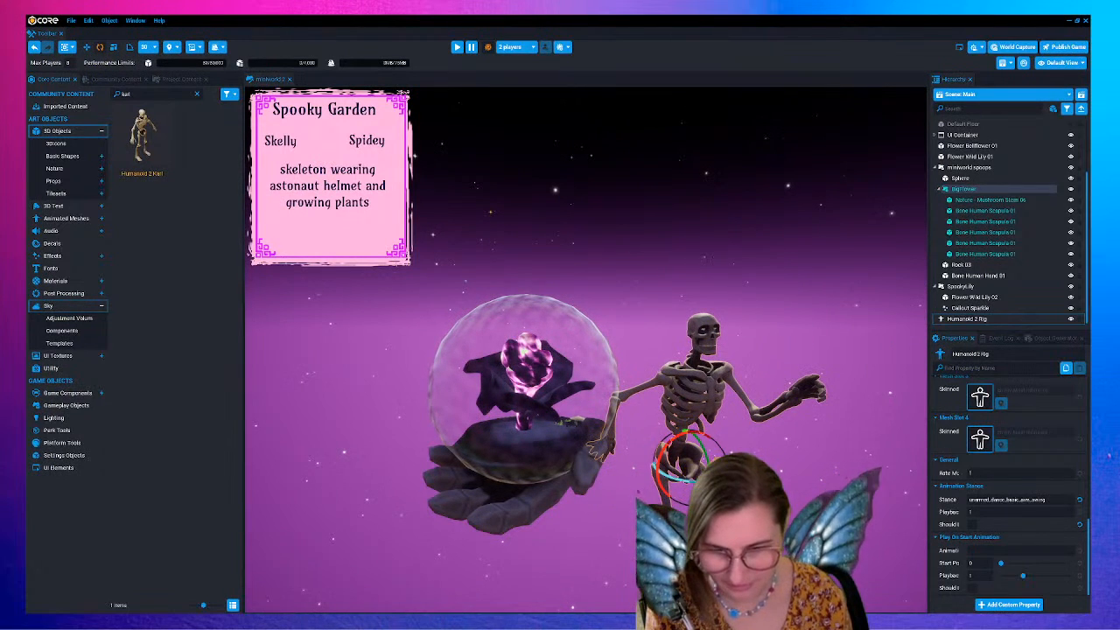
left_click_drag(685, 470, 484, 477)
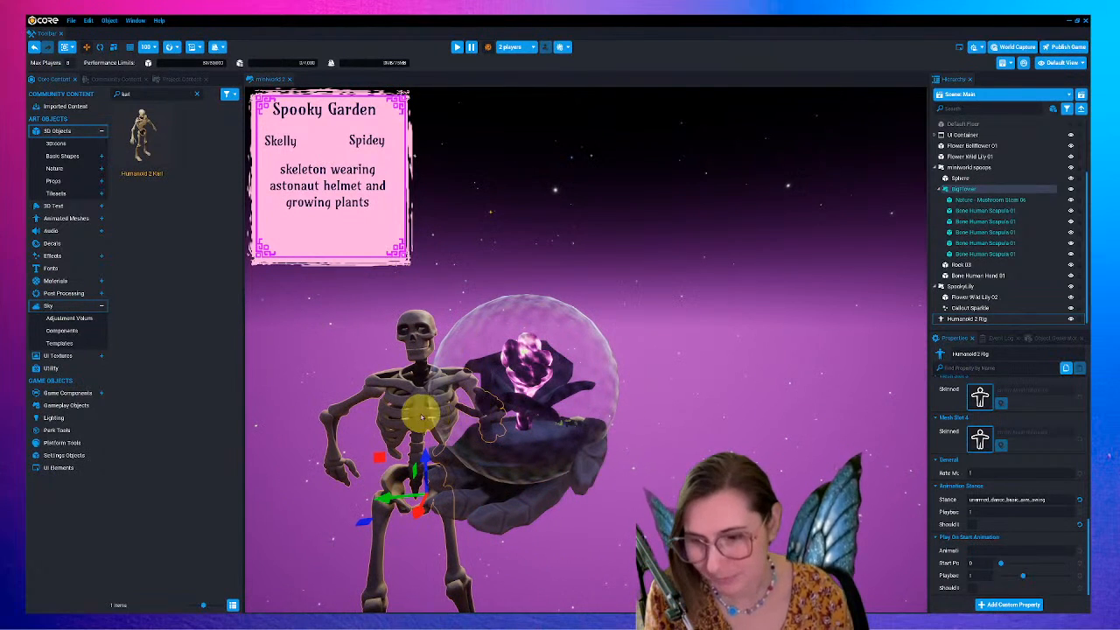
left_click_drag(404, 465, 586, 459)
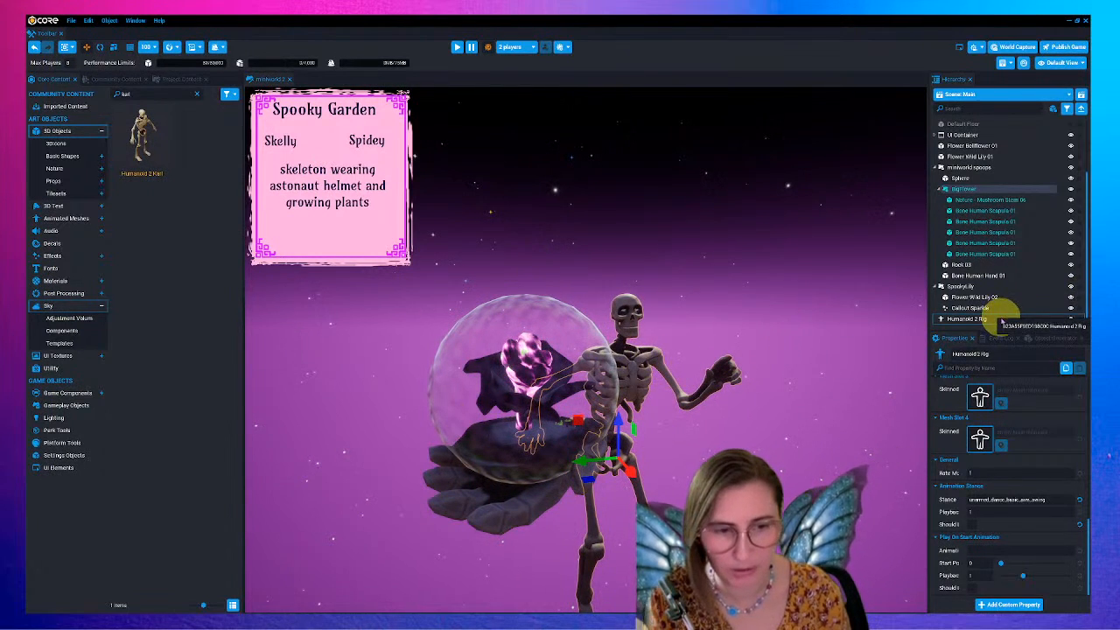
- Delete the skeleton to view the bubble and hand alone, and undo the deletion
key("Delete")
right_click_drag(612, 444, 574, 498)
left_click(586, 331)
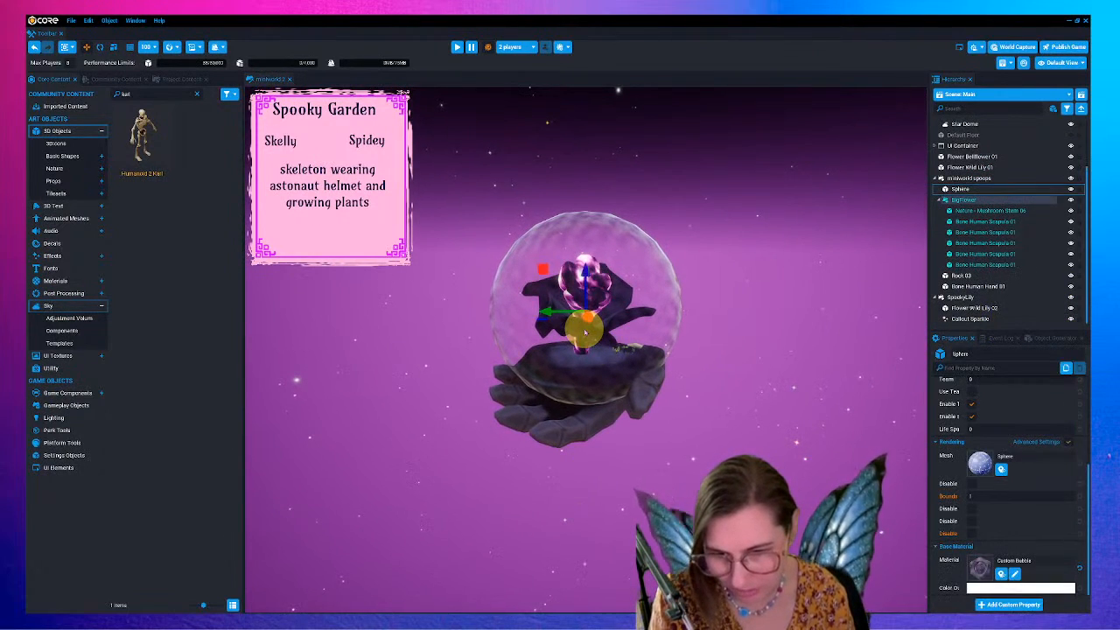
mouse_move(649, 303)
right_mouse_down()
mouse_move(642, 325)
mouse_move(640, 298)
right_mouse_up()
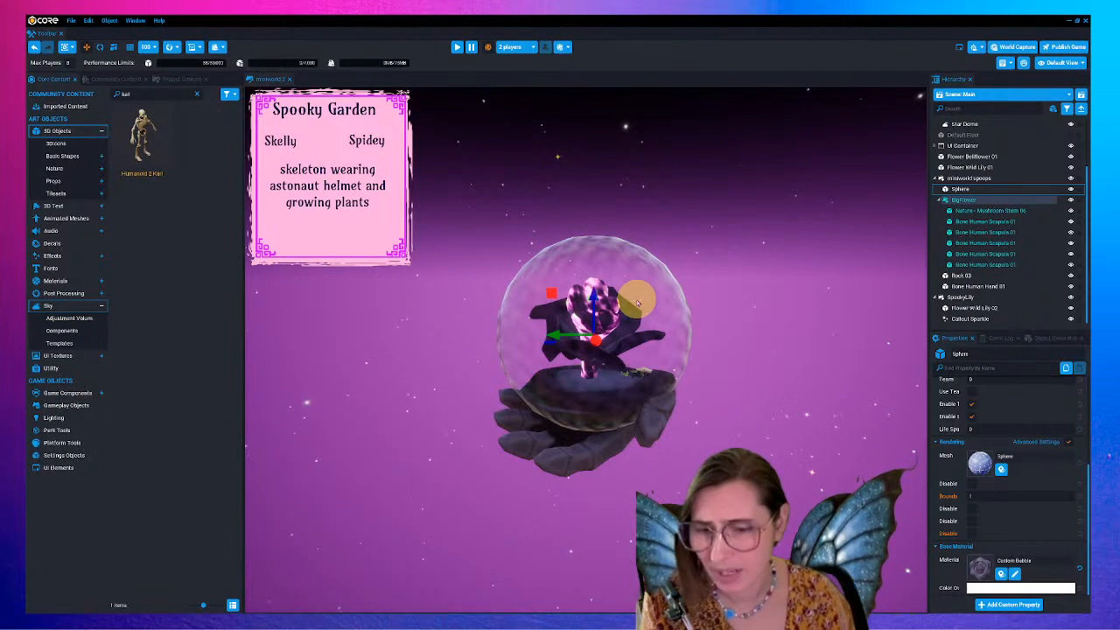
left_click(34, 48)
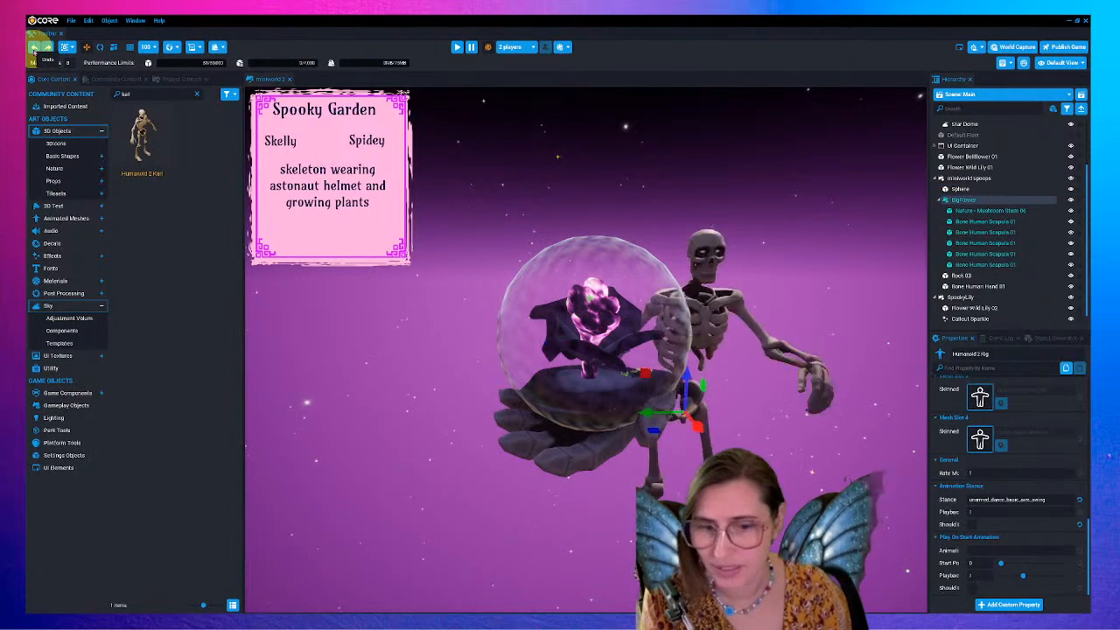
- Set the restored skeleton's animation stance to unarmed_bind_pose
scroll(1023, 447, "up", 1)
left_click(1031, 513)
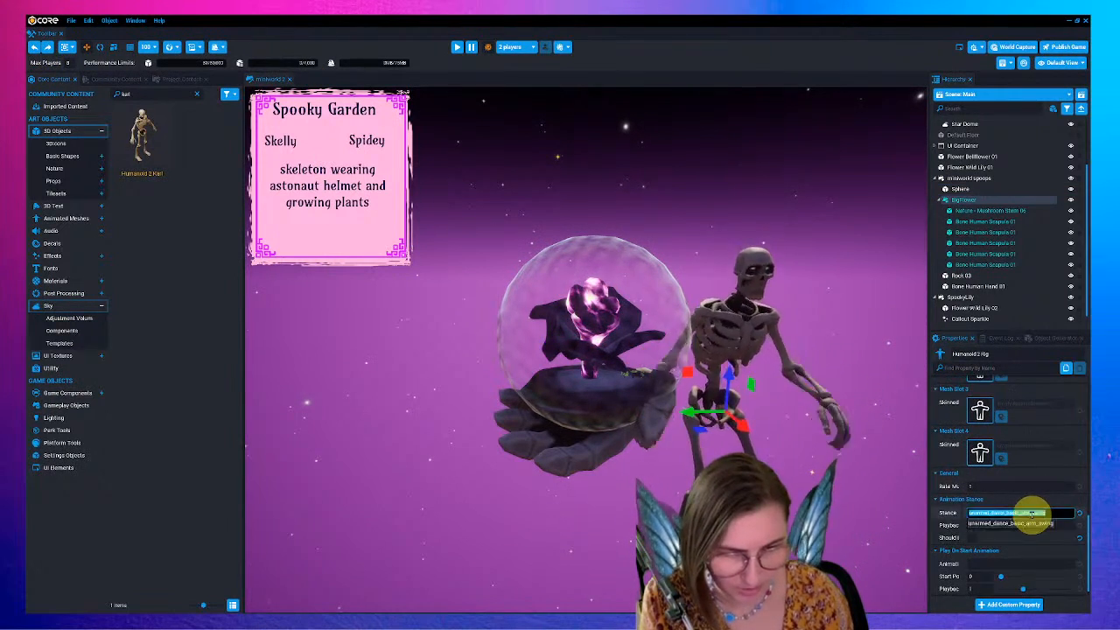
type("unarmed_bind")
left_click(1020, 524)
left_click(1020, 513)
type("unarmed")
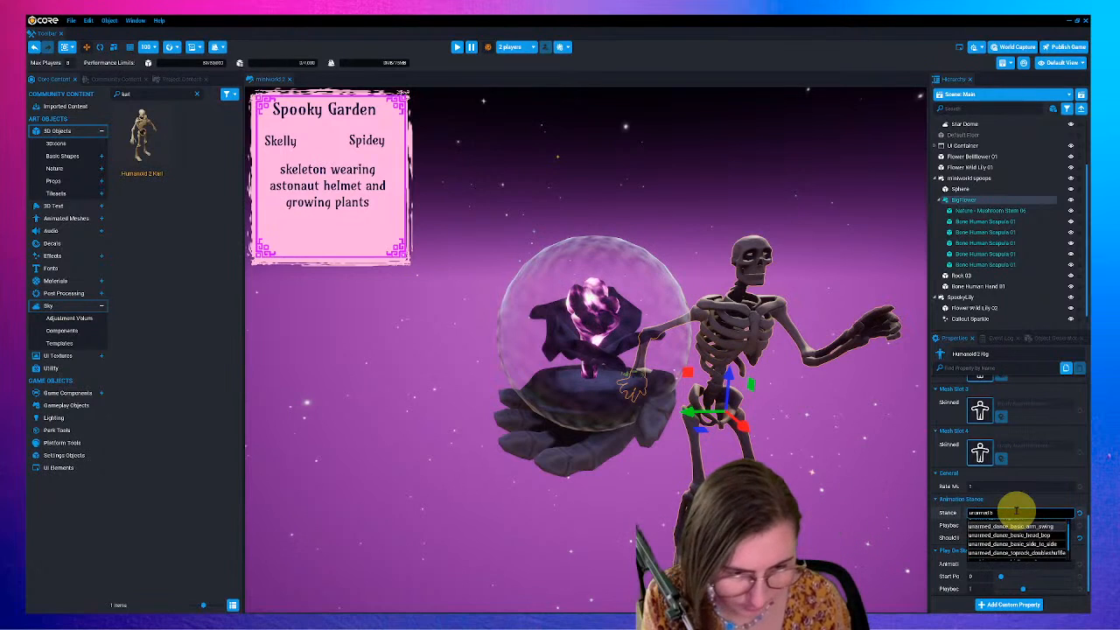
type("_bind")
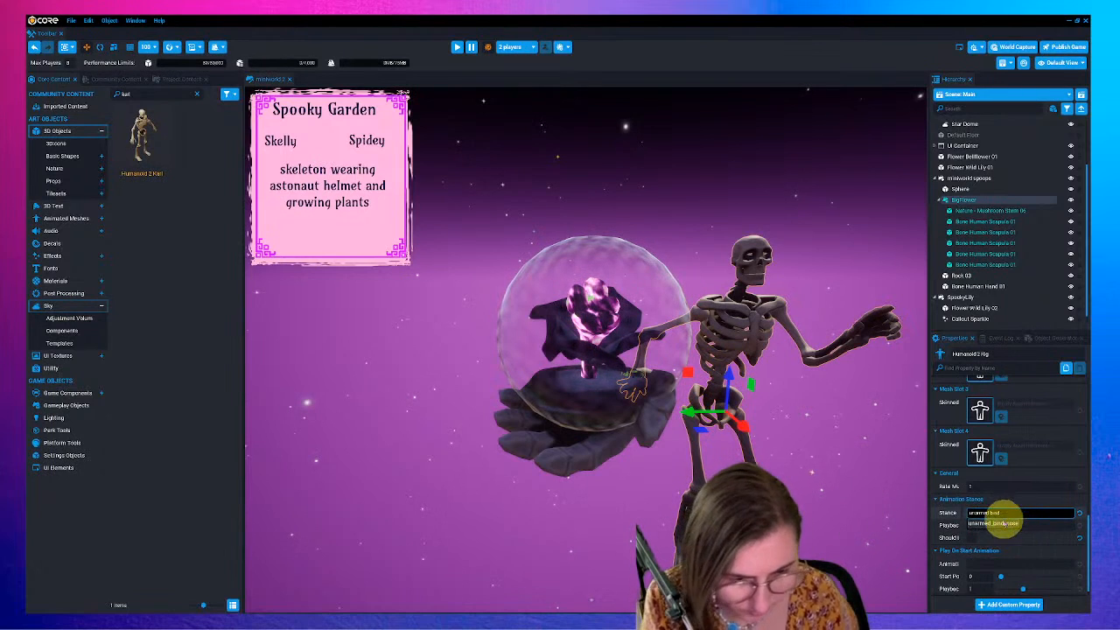
left_click(997, 524)
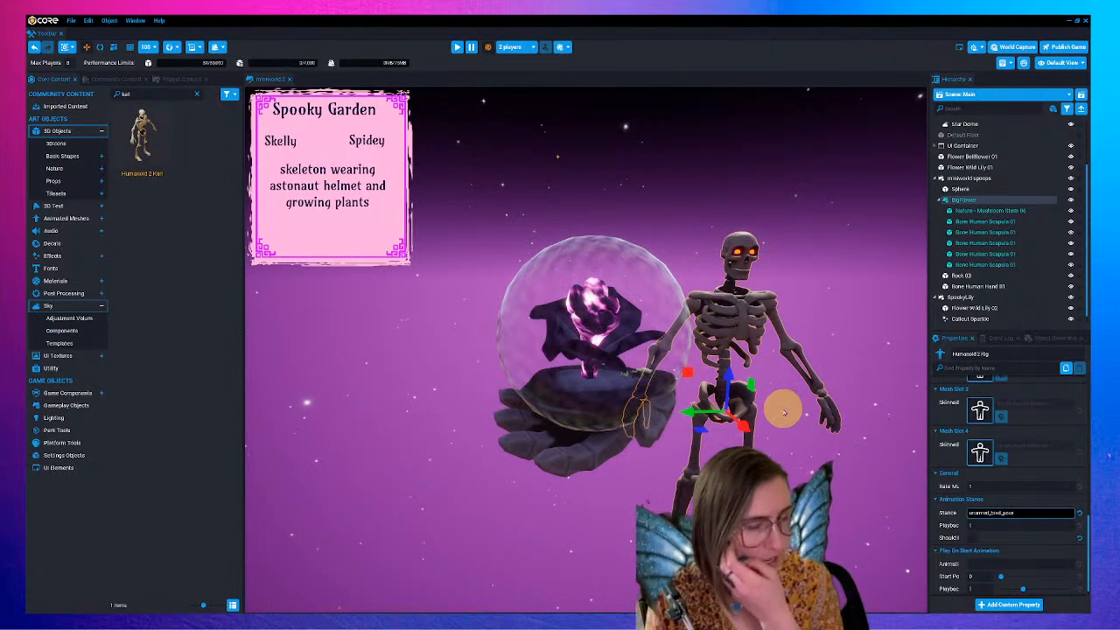
- Delete the Humanoid 2 Rig skeleton and lock the bubble's Sphere in the hierarchy
scroll(997, 308, "down", 1)
key("Delete")
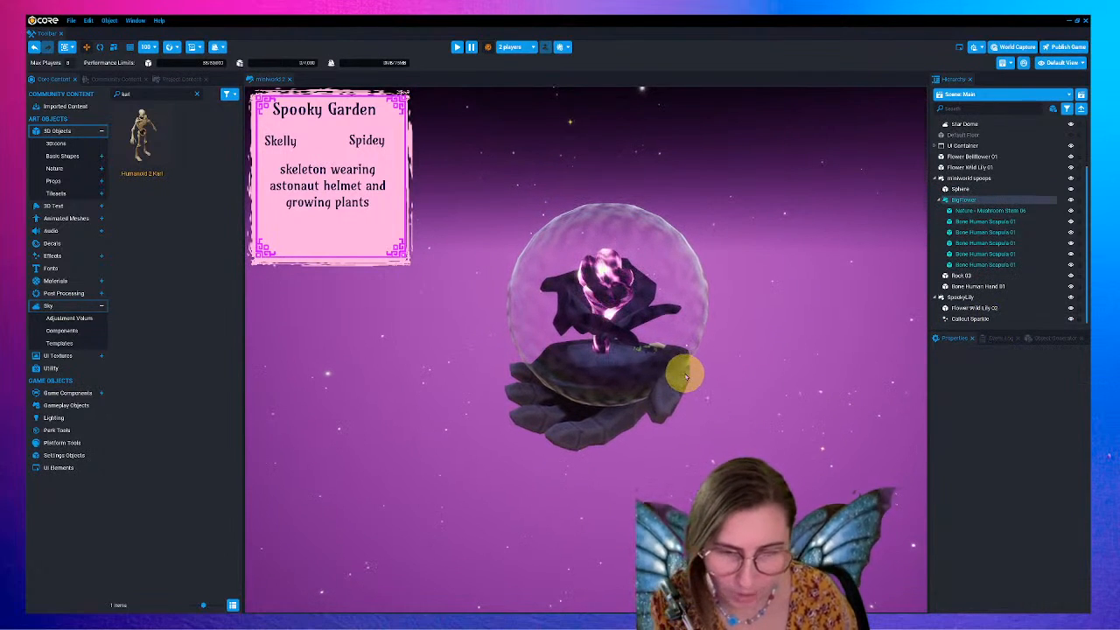
left_click(565, 282)
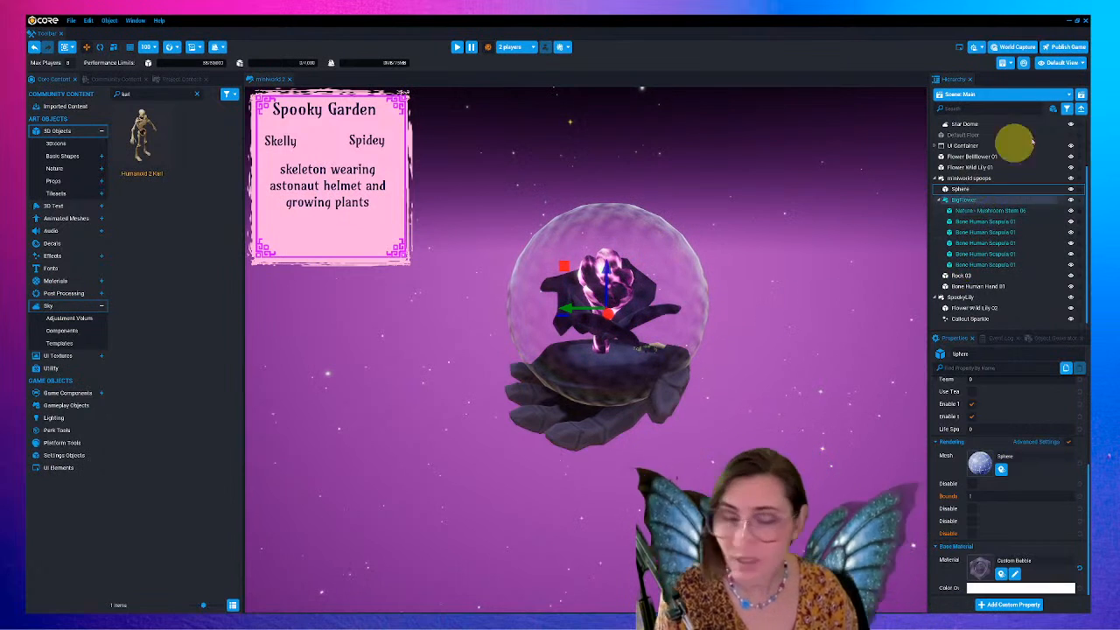
left_click(1079, 190)
right_click_drag(687, 335, 671, 346)
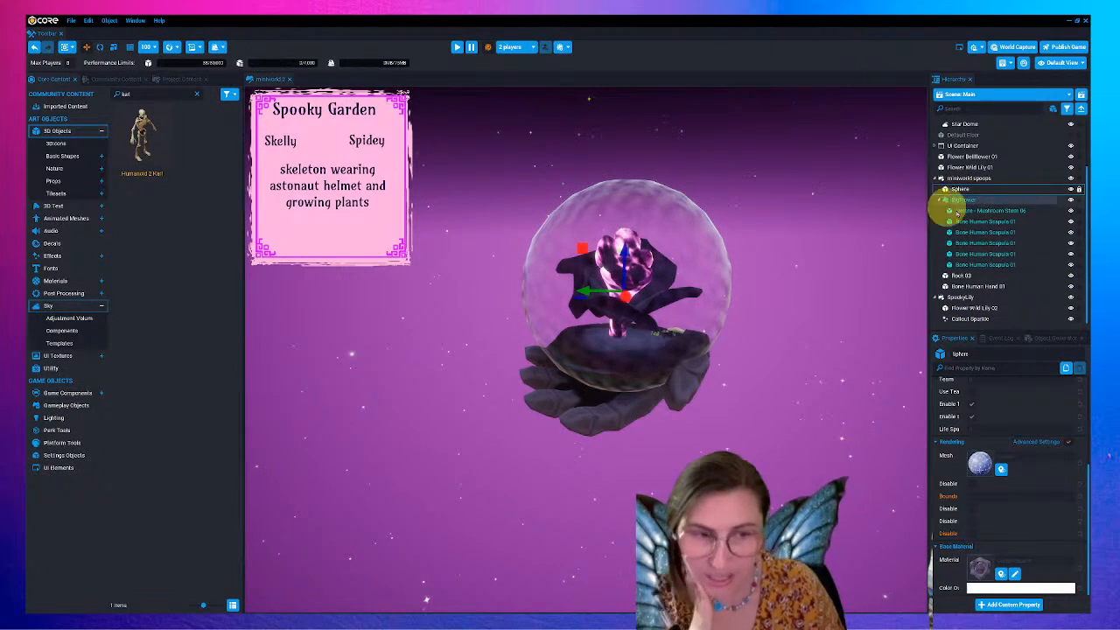
- Add a new Humanoid 2 Rig to the scene and set its animation stance to unarmed_bind_pose
left_click_drag(142, 136, 969, 293)
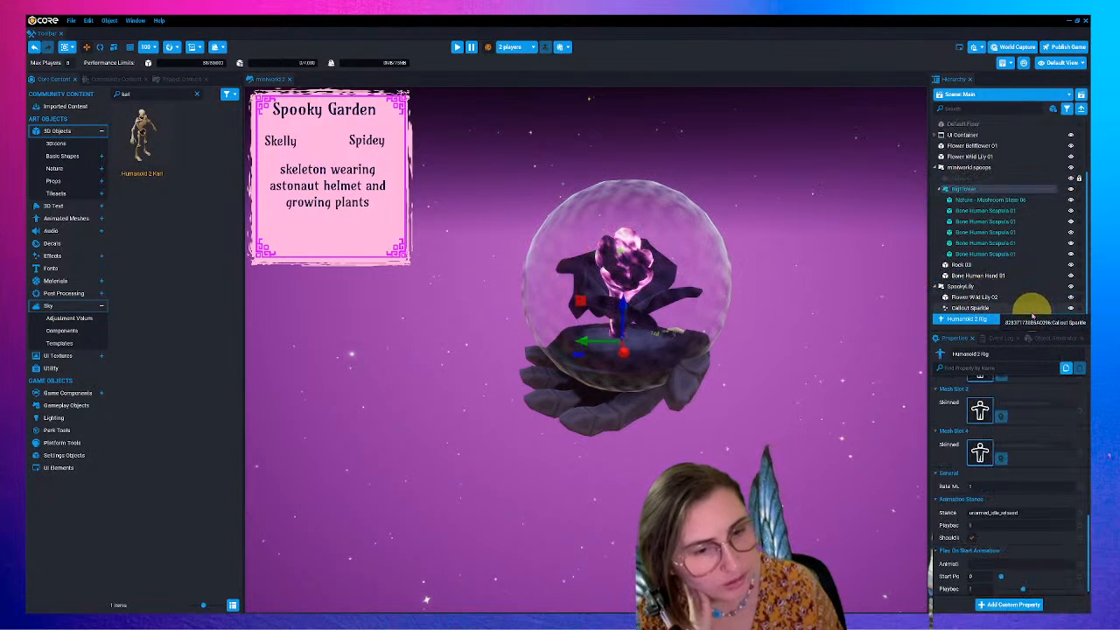
scroll(1033, 490, "down", 1)
left_click(1030, 499)
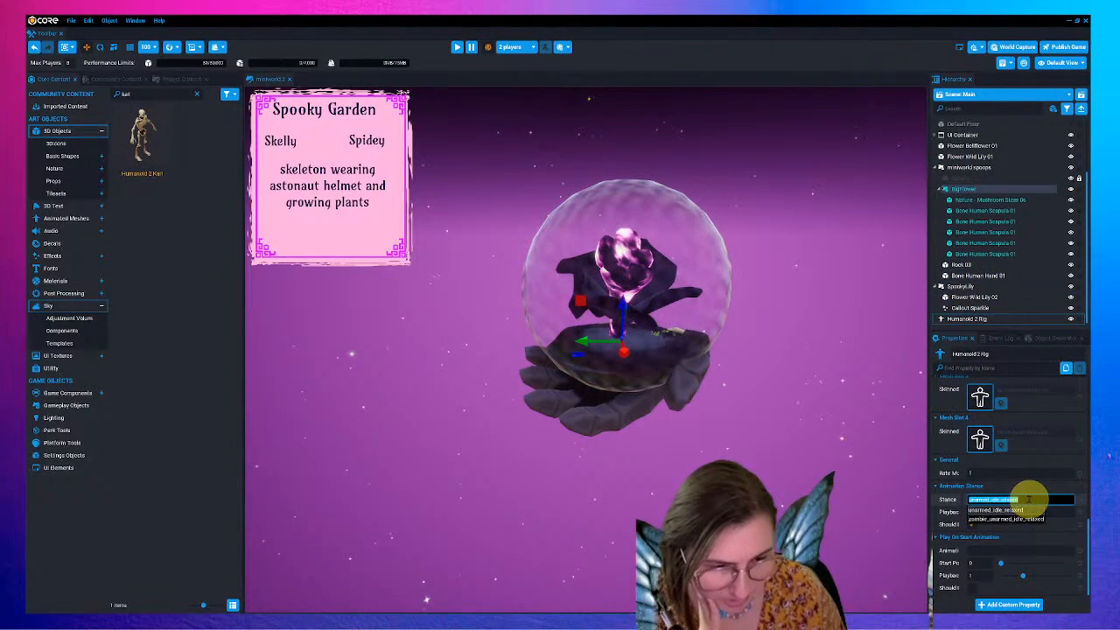
type("unarmed_b")
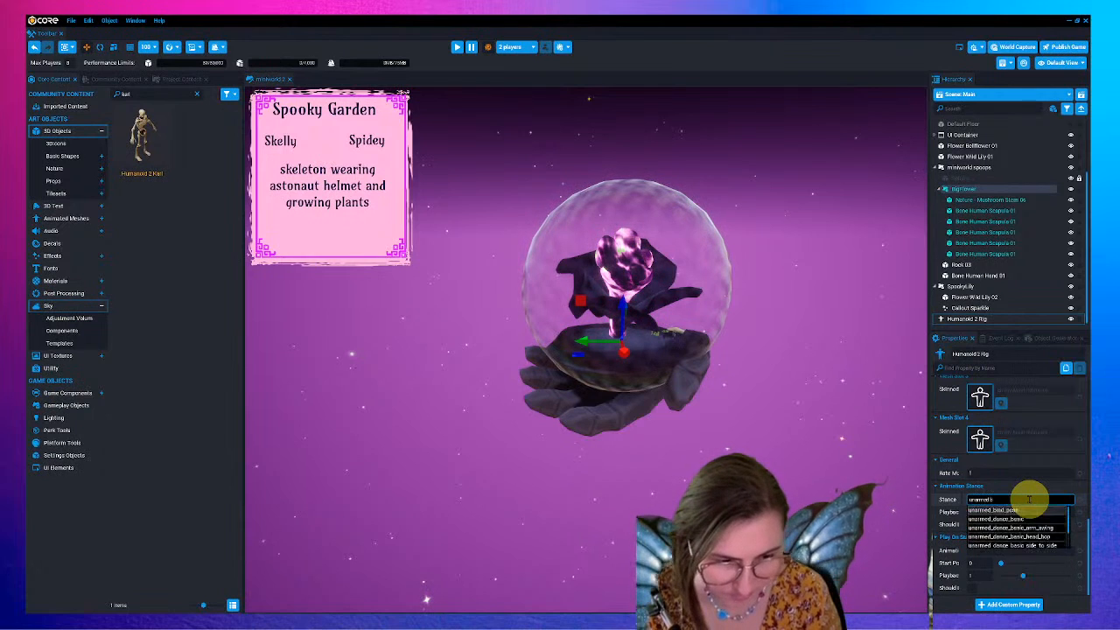
left_click(1026, 510)
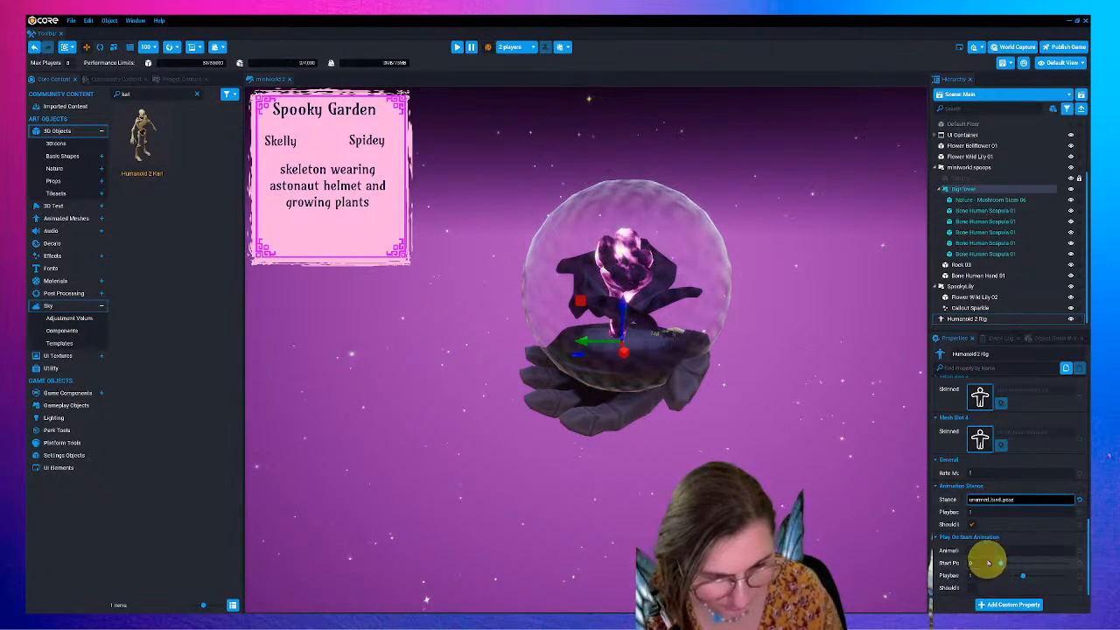
- Set the new skeleton's play-on-start animation to unarmed_give_item
left_click(1014, 551)
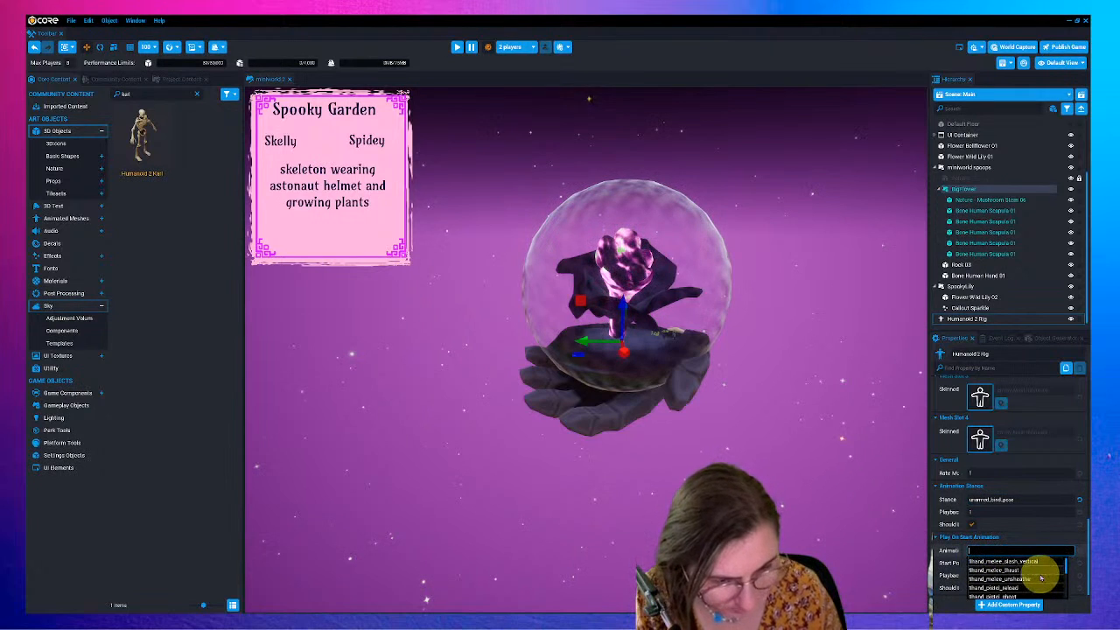
type("givbe")
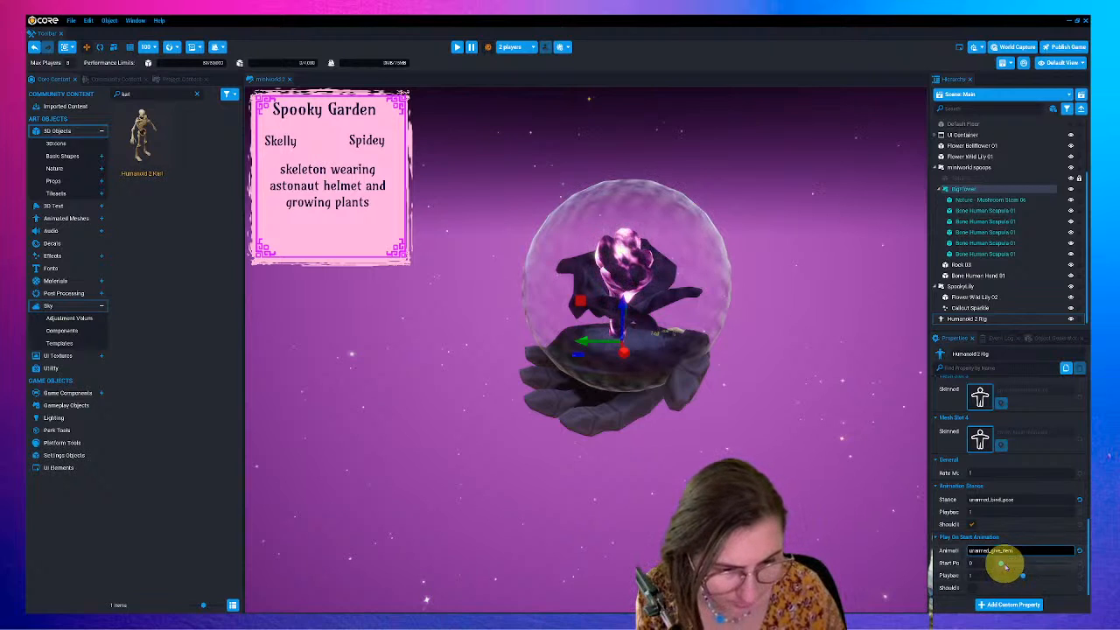
- Activate scaling for the newly added Humanoid 2 Rig skeleton
left_click(114, 47)
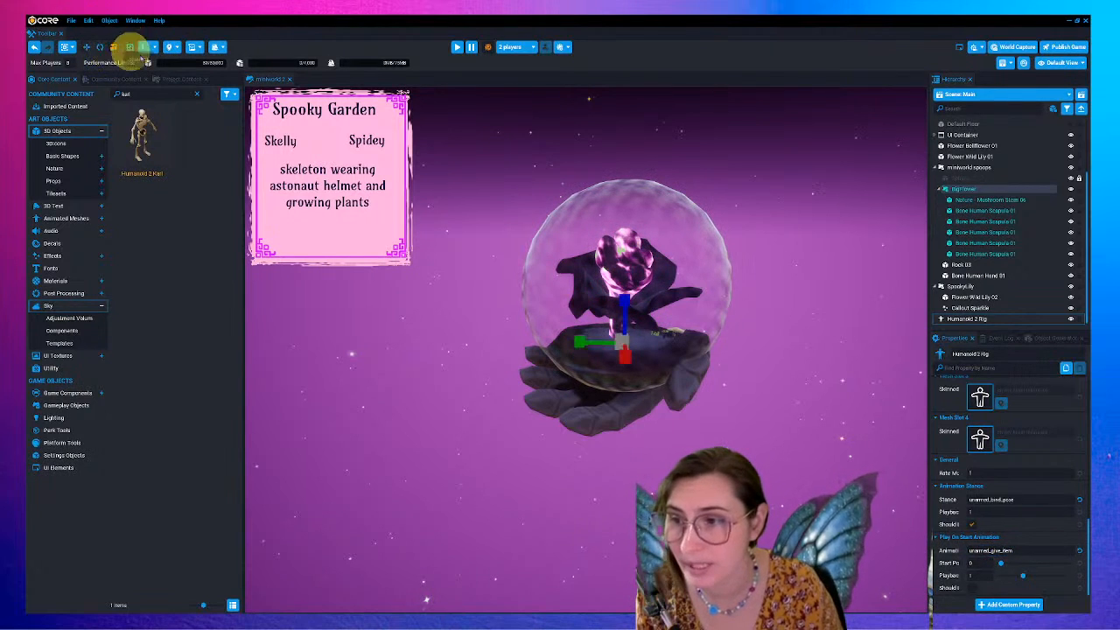
- Freeze the skeleton's unarmed_give_item animation in an offering pose with start position about 0.17 and playback rate 0
left_click_drag(619, 341, 709, 324)
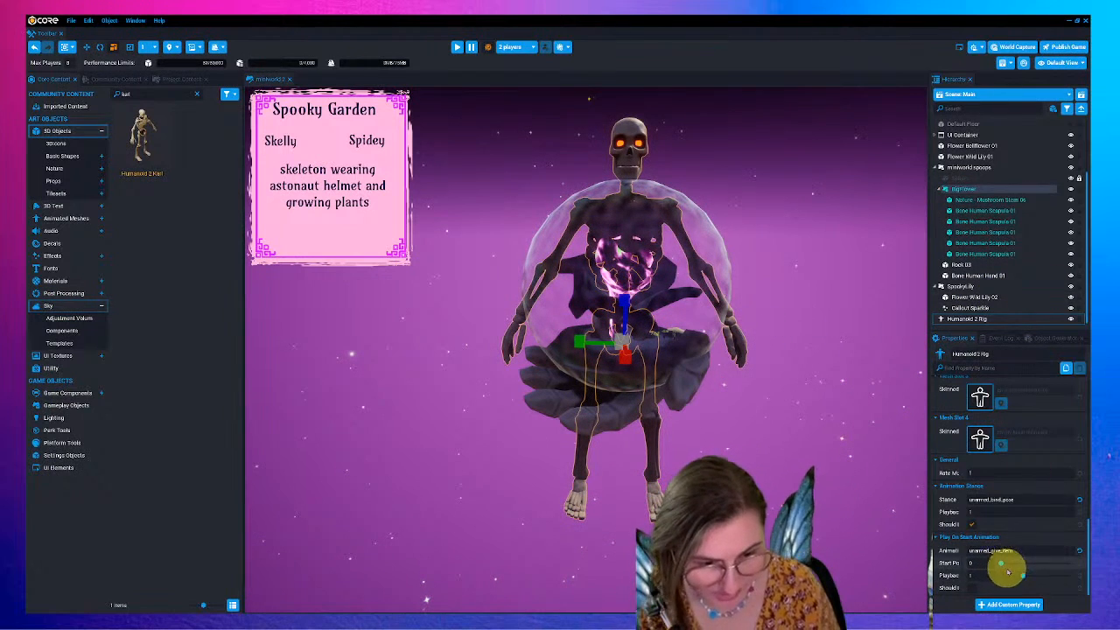
mouse_move(1005, 567)
left_mouse_down()
mouse_move(1017, 567)
mouse_move(1005, 571)
left_mouse_up()
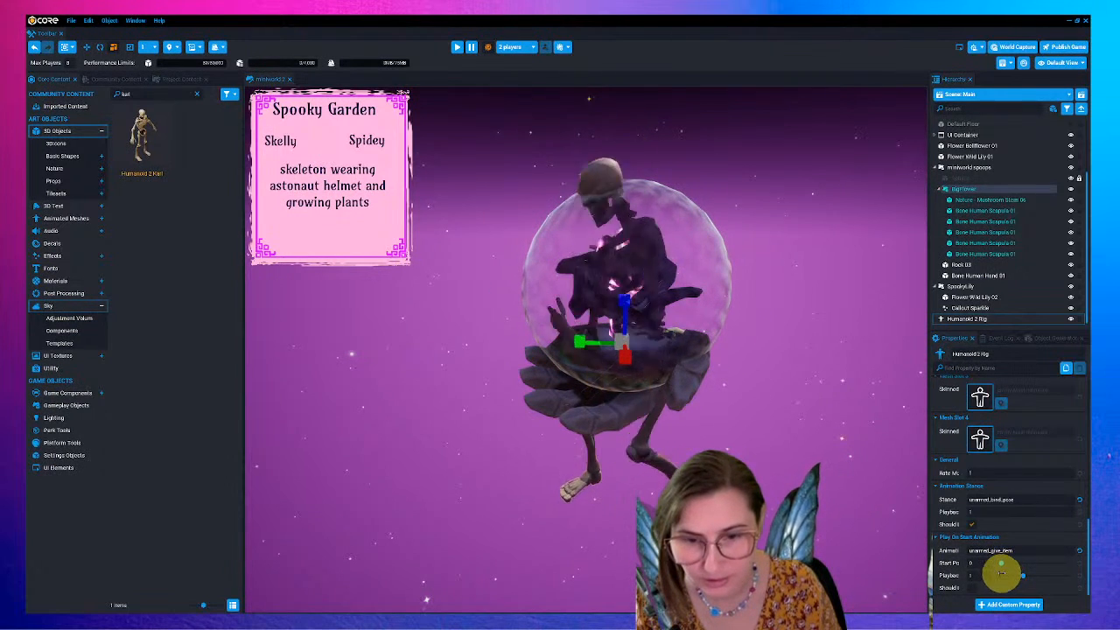
mouse_move(1006, 569)
left_mouse_down()
mouse_move(1019, 580)
mouse_move(1015, 569)
mouse_move(1000, 574)
mouse_move(1022, 554)
mouse_move(1012, 560)
left_mouse_up()
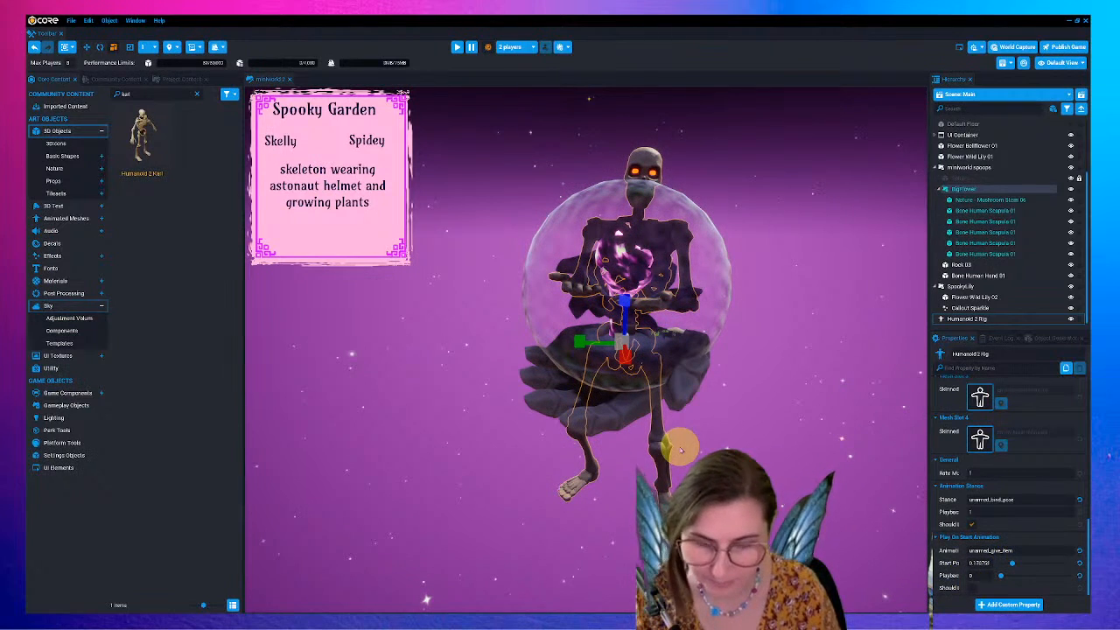
- Move the skeleton beside the glass globe, lower it slightly and turn it towards the glowing flower
left_click_drag(592, 348, 685, 350)
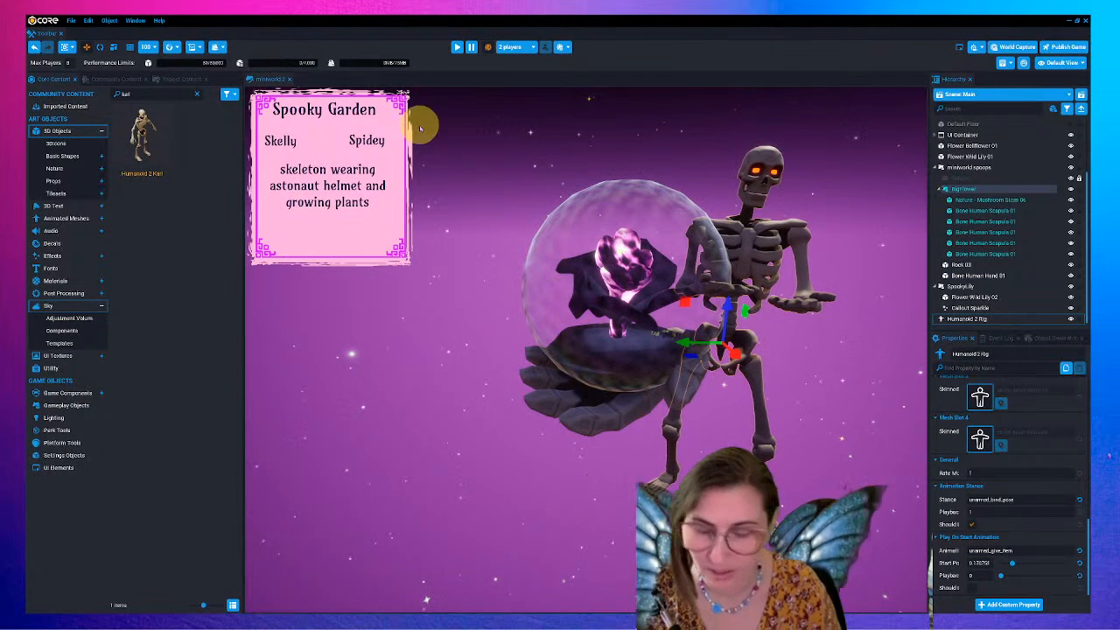
left_click(100, 46)
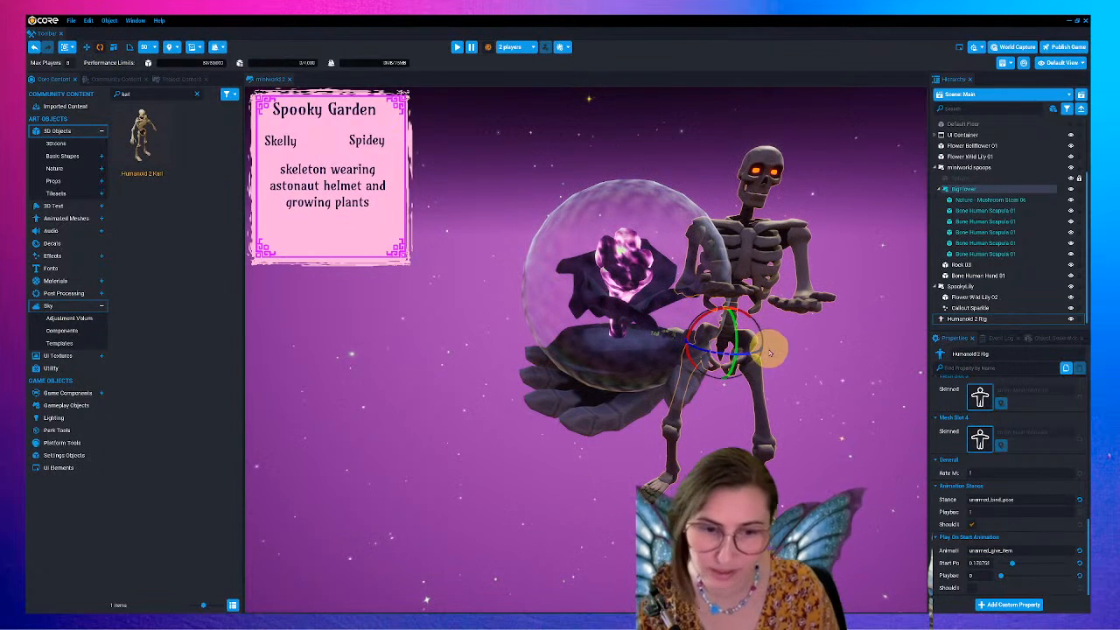
mouse_move(755, 356)
left_mouse_down()
mouse_move(730, 345)
mouse_move(750, 345)
mouse_move(740, 345)
mouse_move(740, 370)
left_mouse_up()
key("w")
left_click_drag(726, 314, 644, 348)
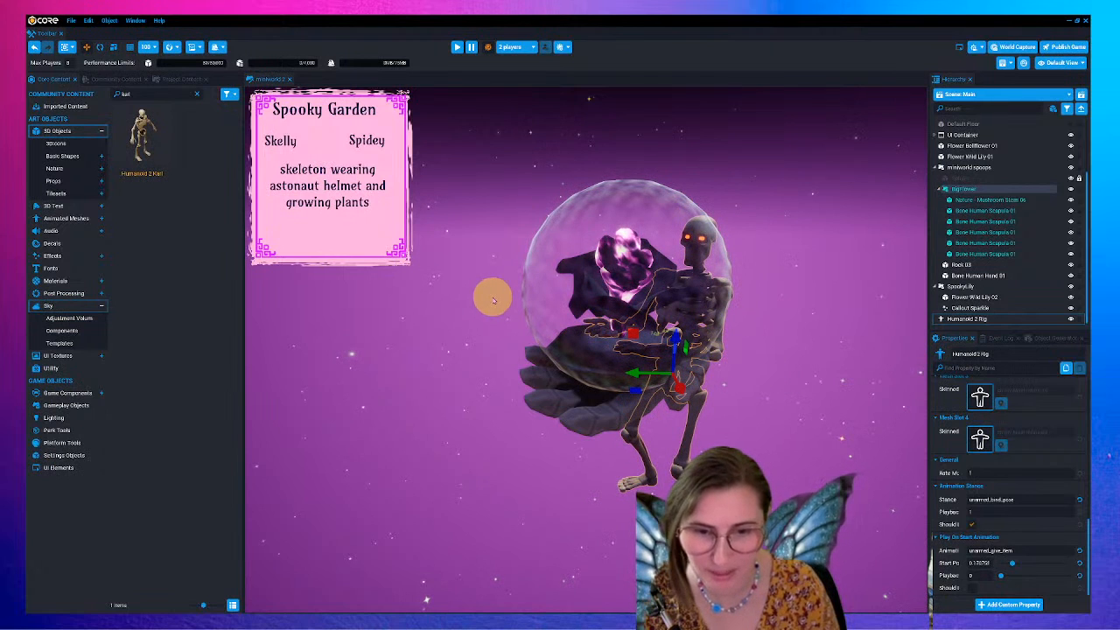
- Scale up the skeleton and reposition it so that its hands reach under the globe
left_click(113, 46)
left_click_drag(667, 375, 700, 449)
left_click(115, 49)
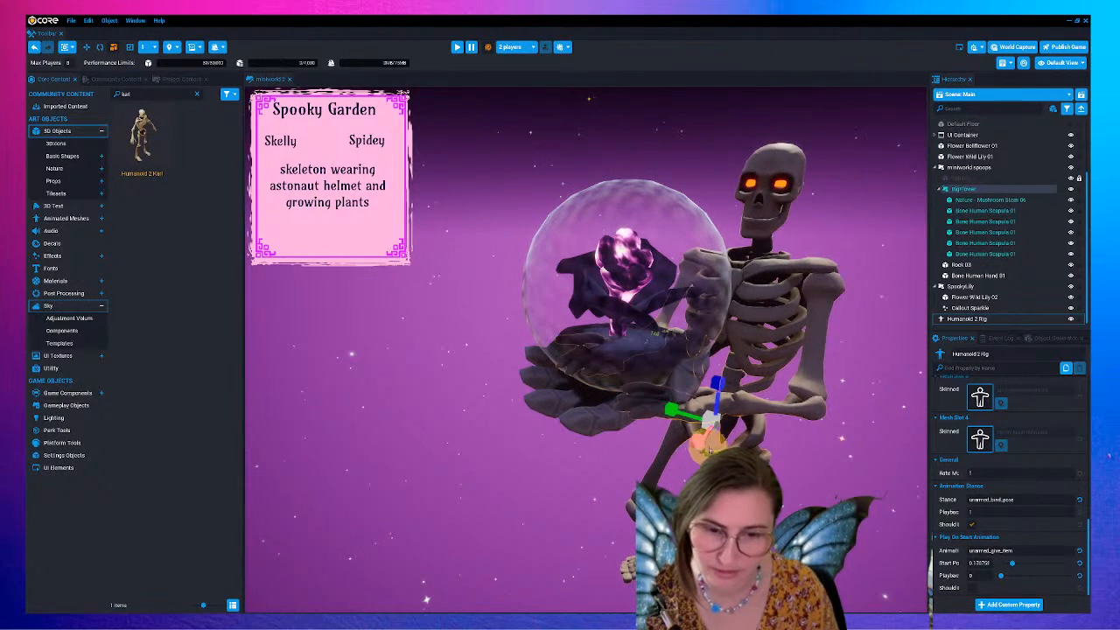
mouse_move(715, 400)
left_mouse_down()
mouse_move(715, 384)
mouse_move(716, 400)
left_mouse_up()
left_click_drag(722, 440, 709, 423)
- Hide the Bone Human Hand 01 object beneath the globe
left_click(611, 427)
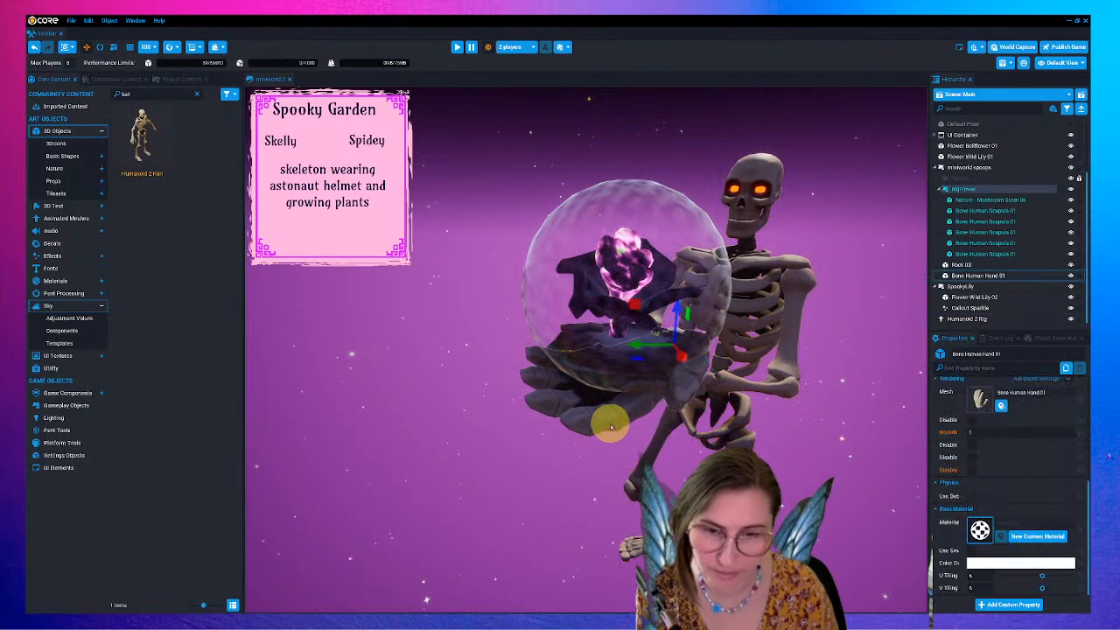
left_click(1070, 275)
right_click_drag(774, 439, 772, 439)
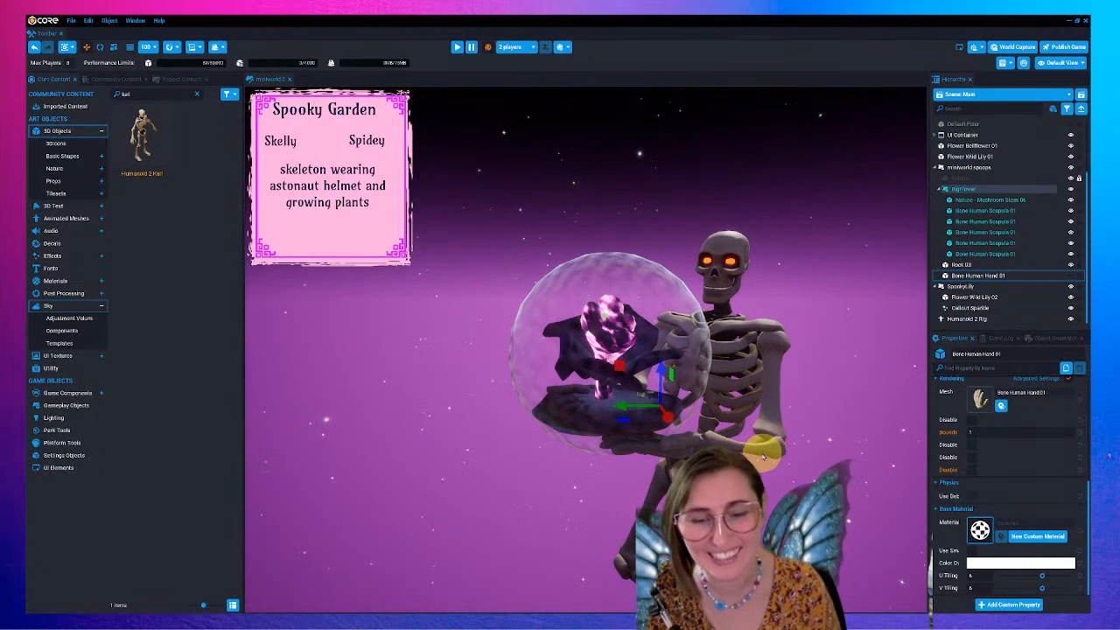
- Fine-tune the skeleton's position and size so that its hands hold the rock base inside the globe
left_click(685, 383)
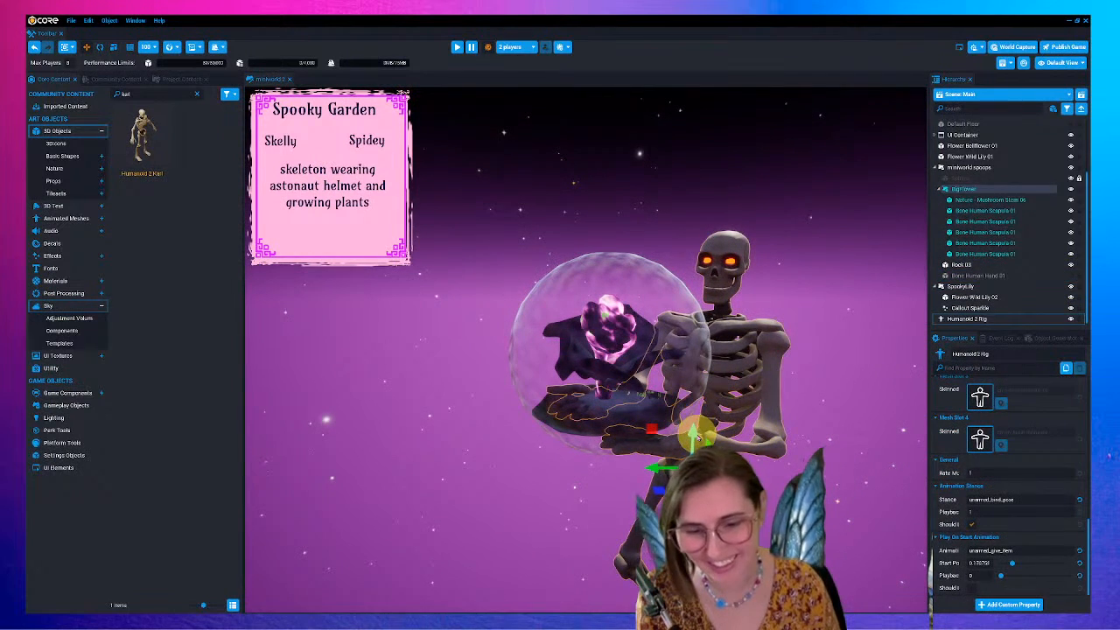
left_click(831, 397)
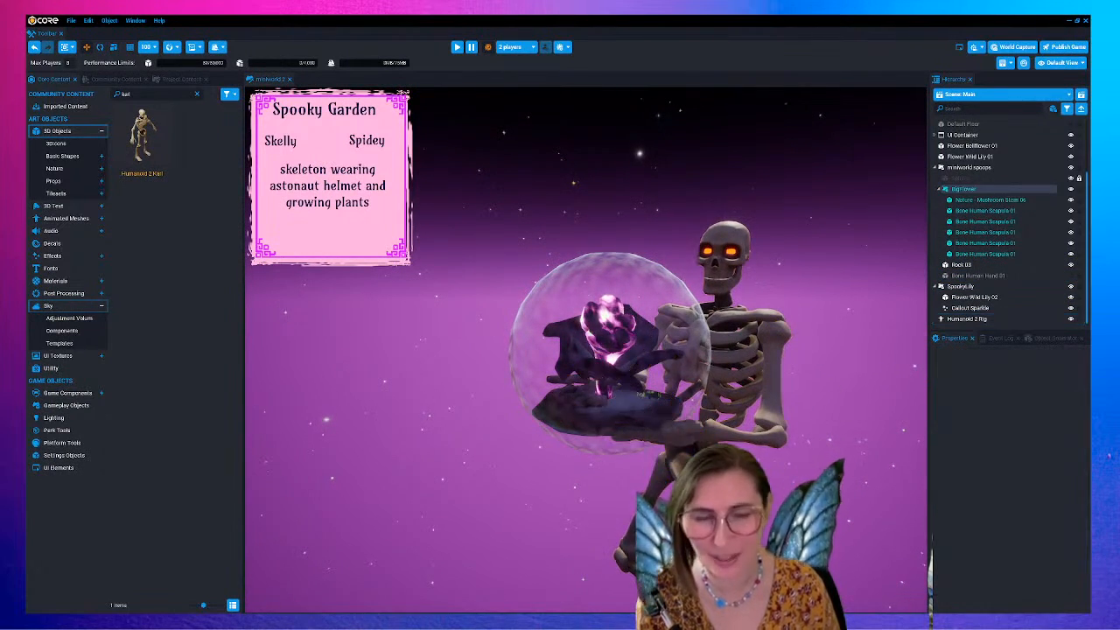
right_click_drag(766, 507, 761, 516)
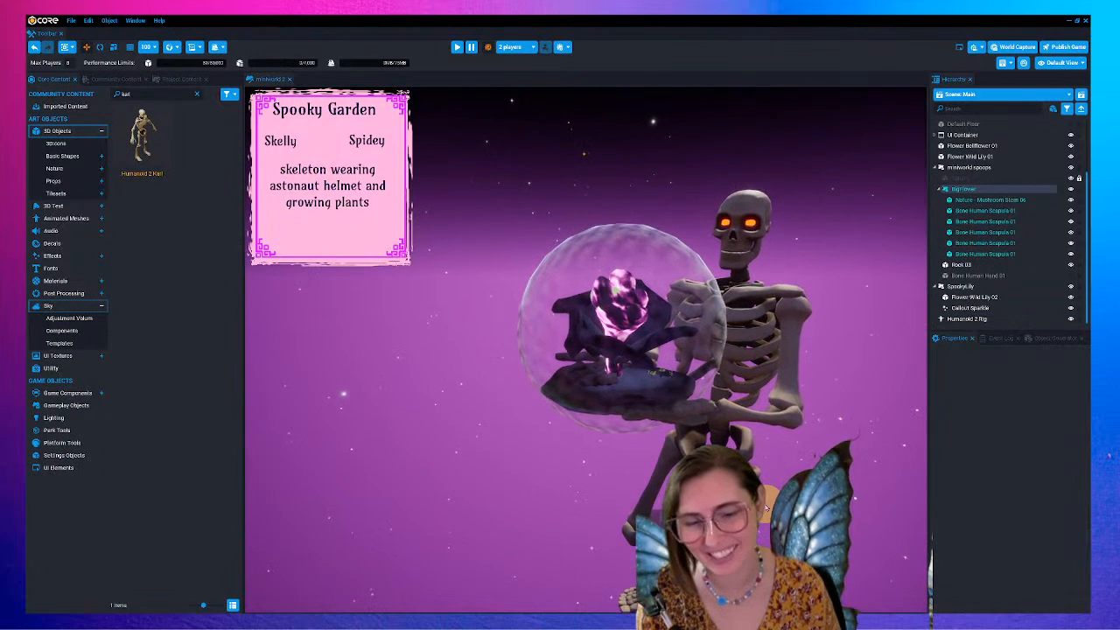
left_click(782, 350)
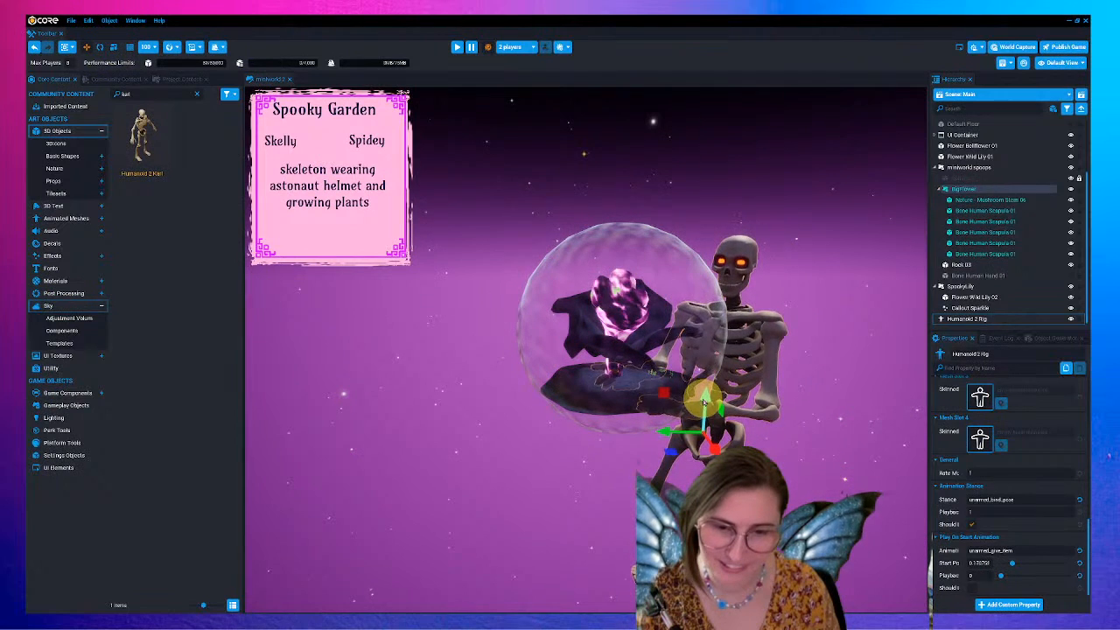
left_click(775, 331)
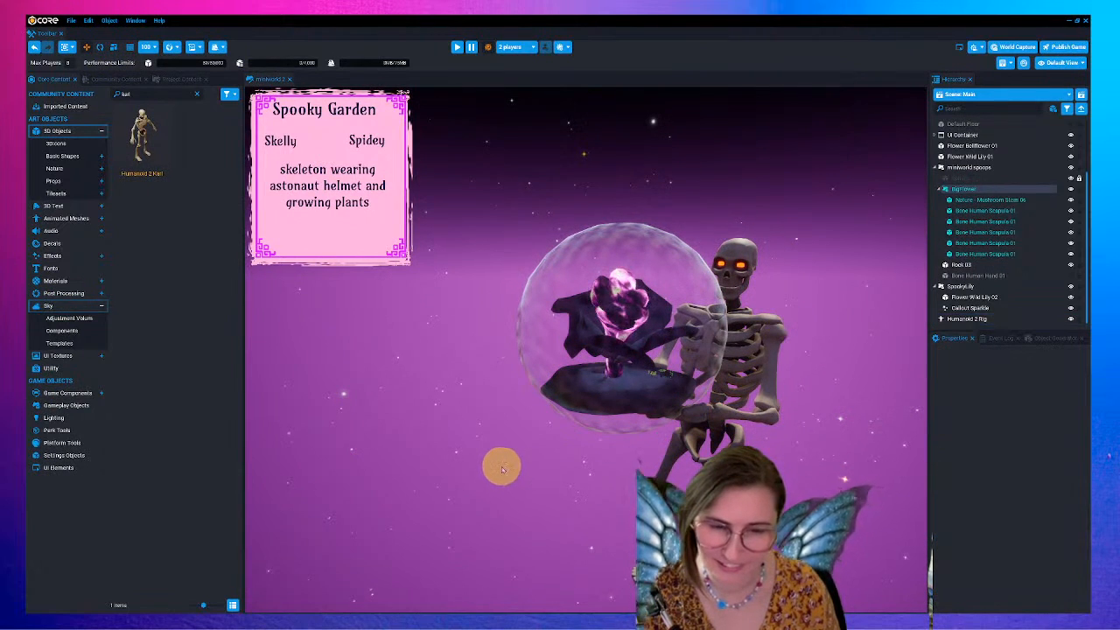
left_click(750, 391)
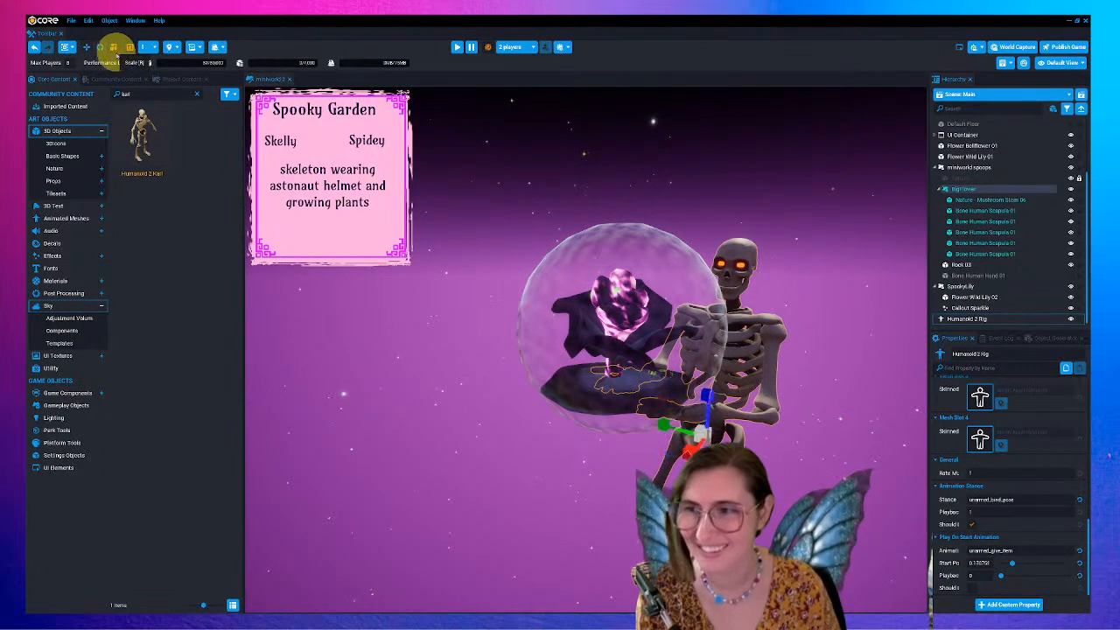
mouse_move(709, 435)
left_mouse_down()
mouse_move(725, 433)
mouse_move(709, 419)
left_mouse_up()
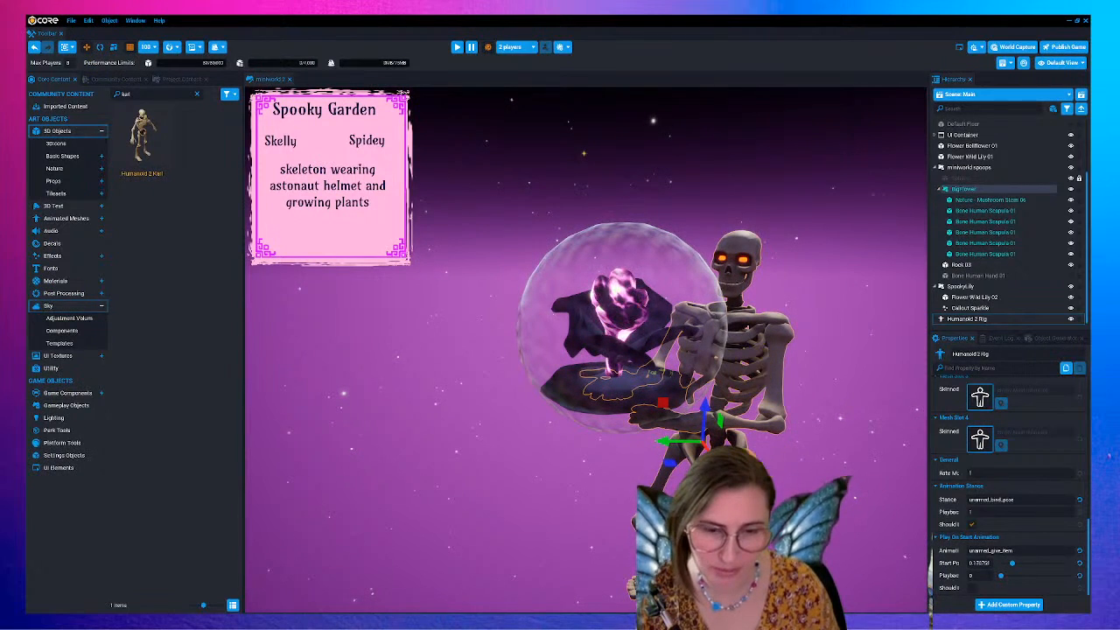
- Try mirroring the skeleton on its local Y-axis, turning and shifting it beside the globe, and undo these changes
right_click(743, 372)
mouse_move(792, 447)
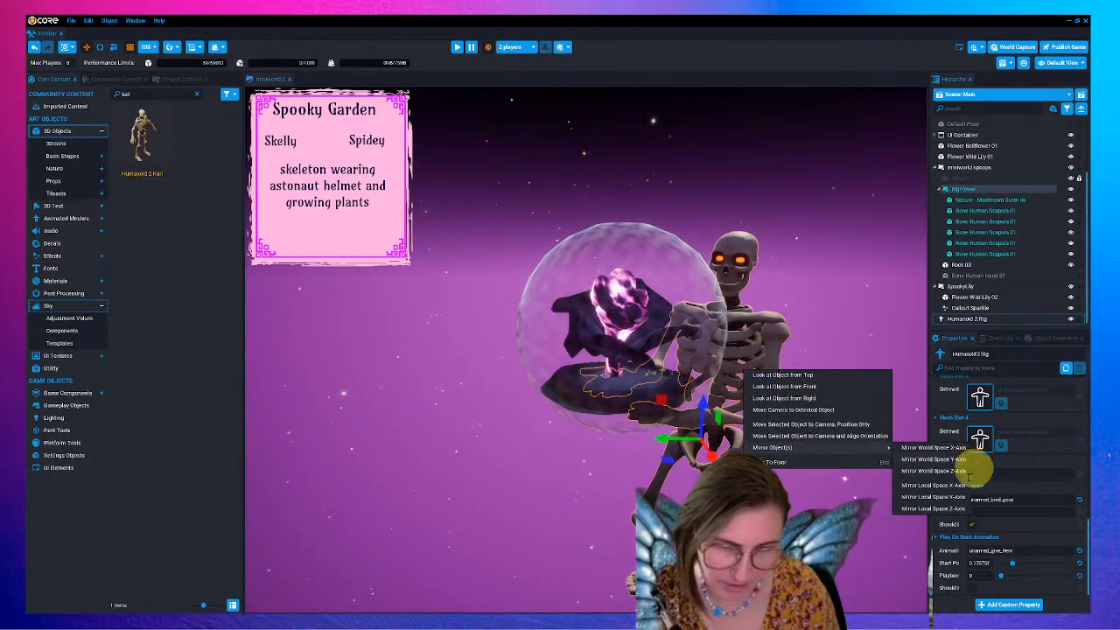
left_click(947, 500)
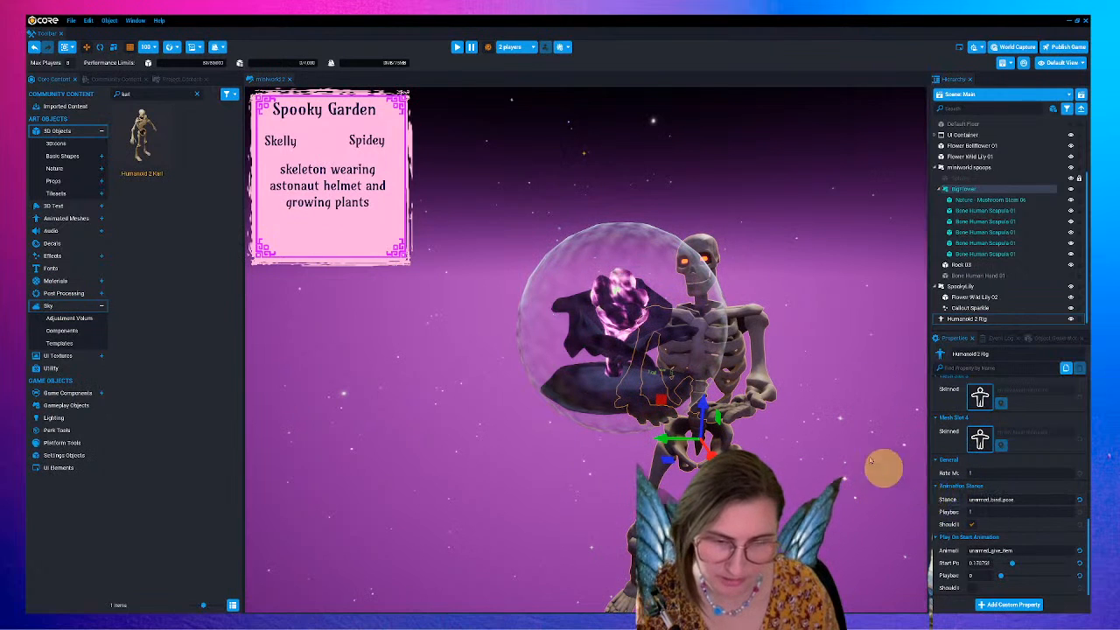
left_click(100, 47)
left_click_drag(685, 451, 720, 455)
key("g")
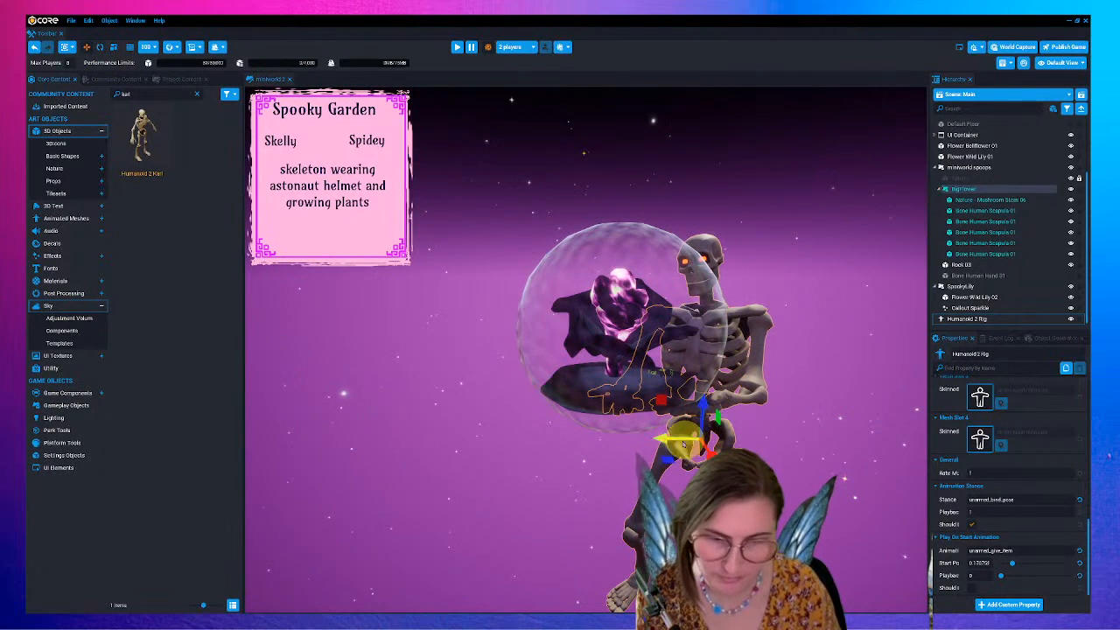
left_click_drag(665, 443, 698, 445)
left_click(806, 425)
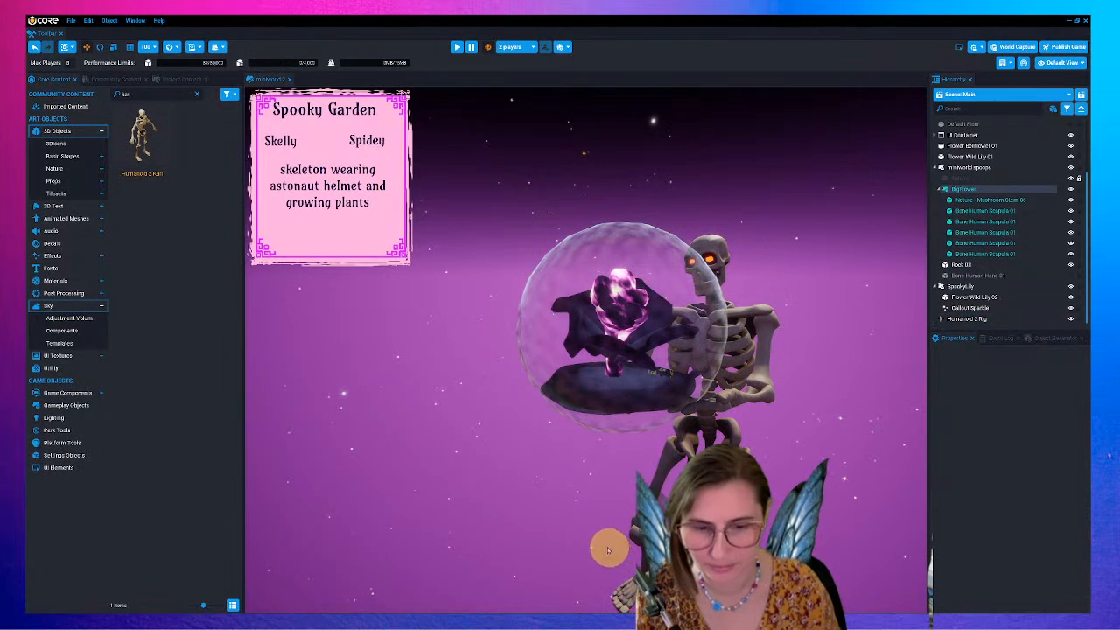
key("ctrl+z")
key("ctrl+z")
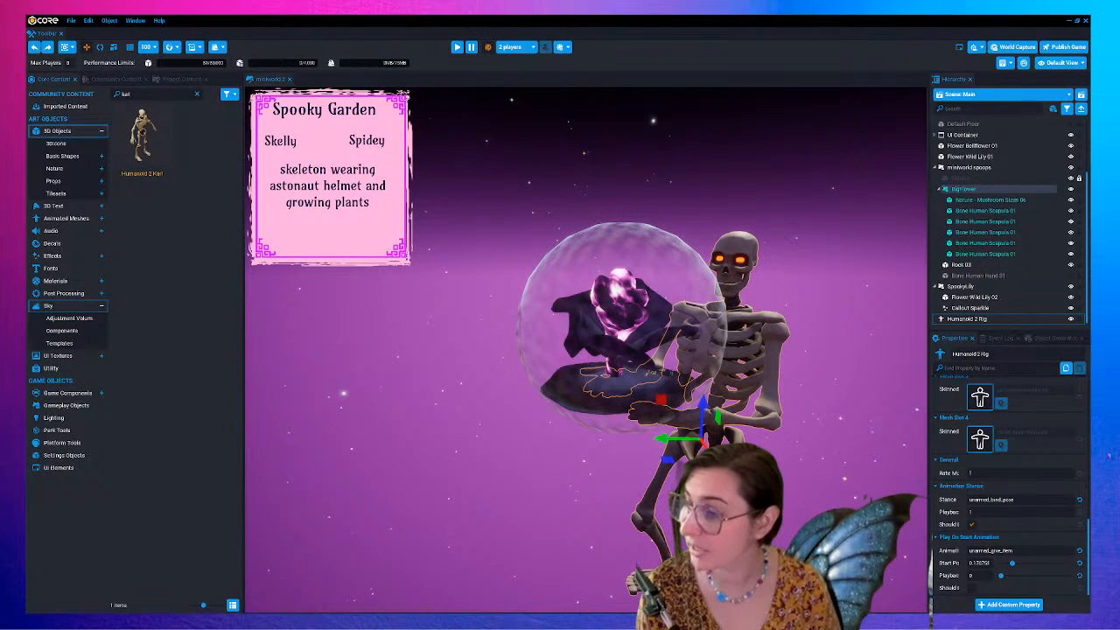
- Try an animation start position of about 0.48 for the skeleton, and undo the change
right_click_drag(586, 350, 656, 385)
right_click_drag(756, 448, 739, 433)
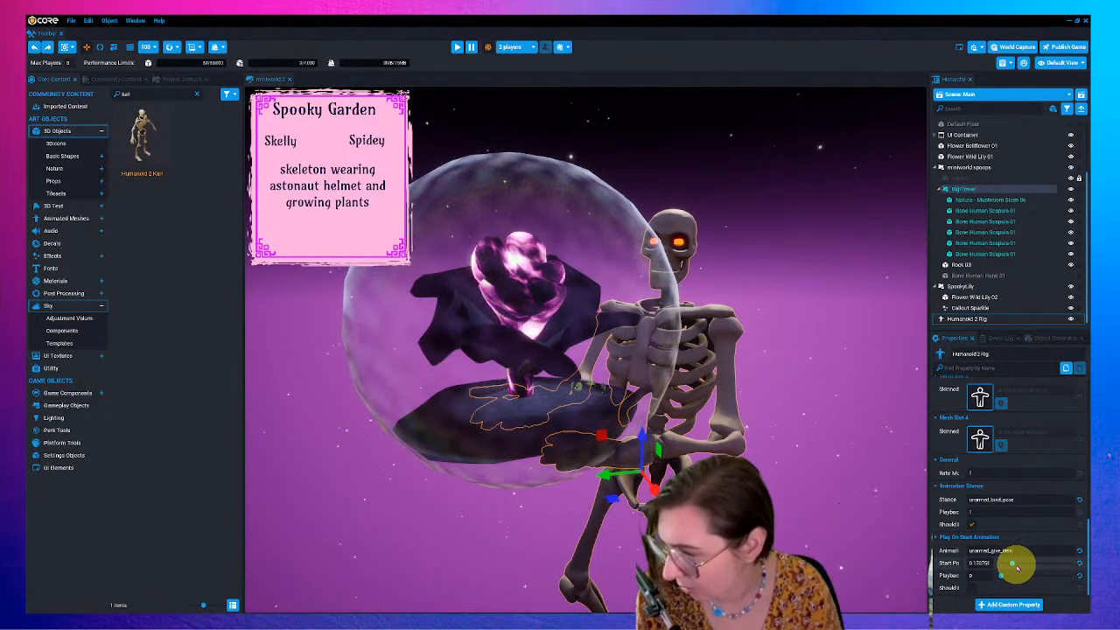
left_click_drag(990, 564, 1032, 564)
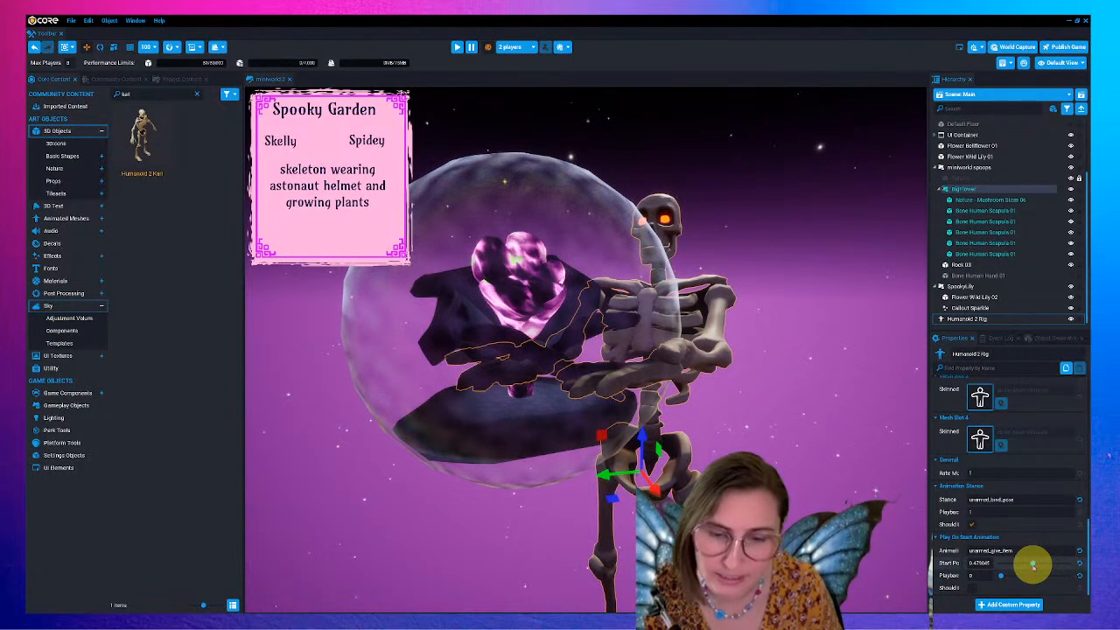
key("ctrl+z")
key("ctrl+z")
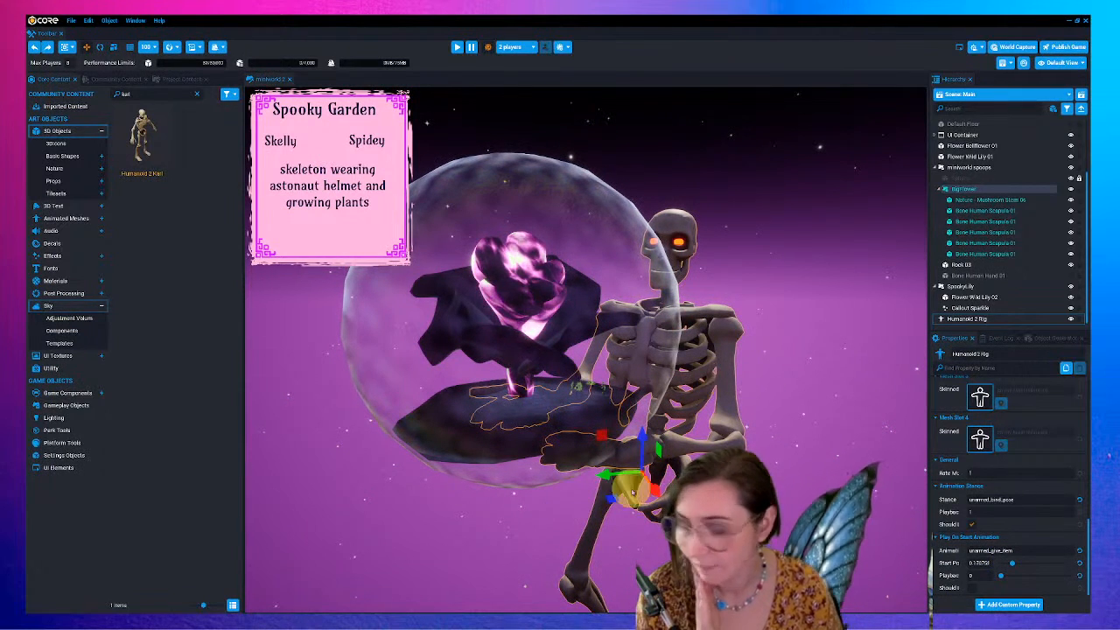
- Switch to Discord and move its window off this screen
key("super")
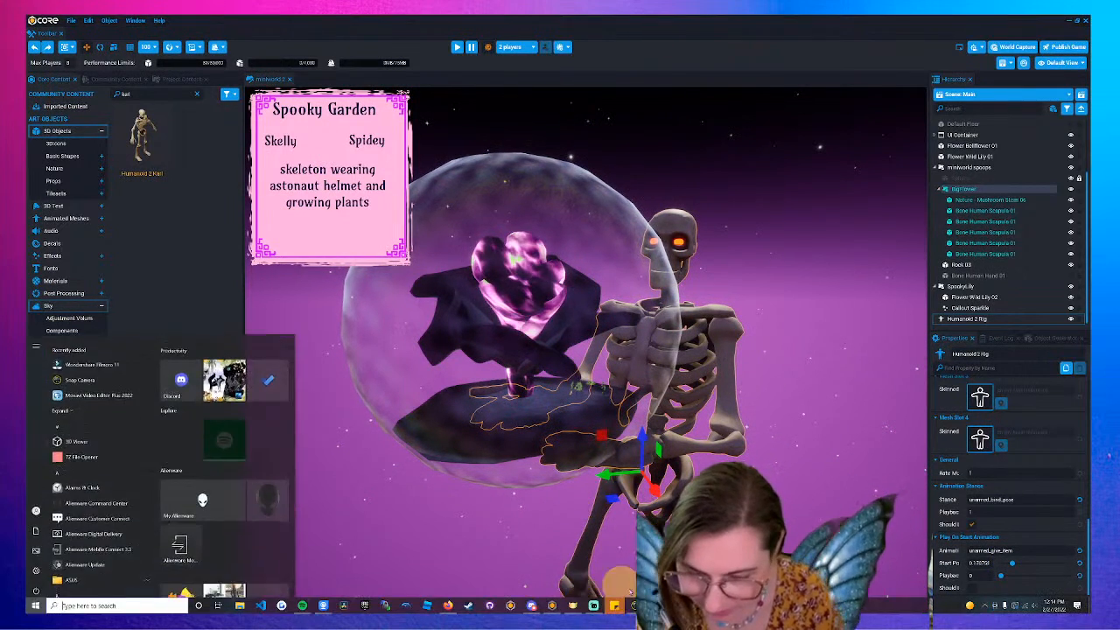
left_click(531, 605)
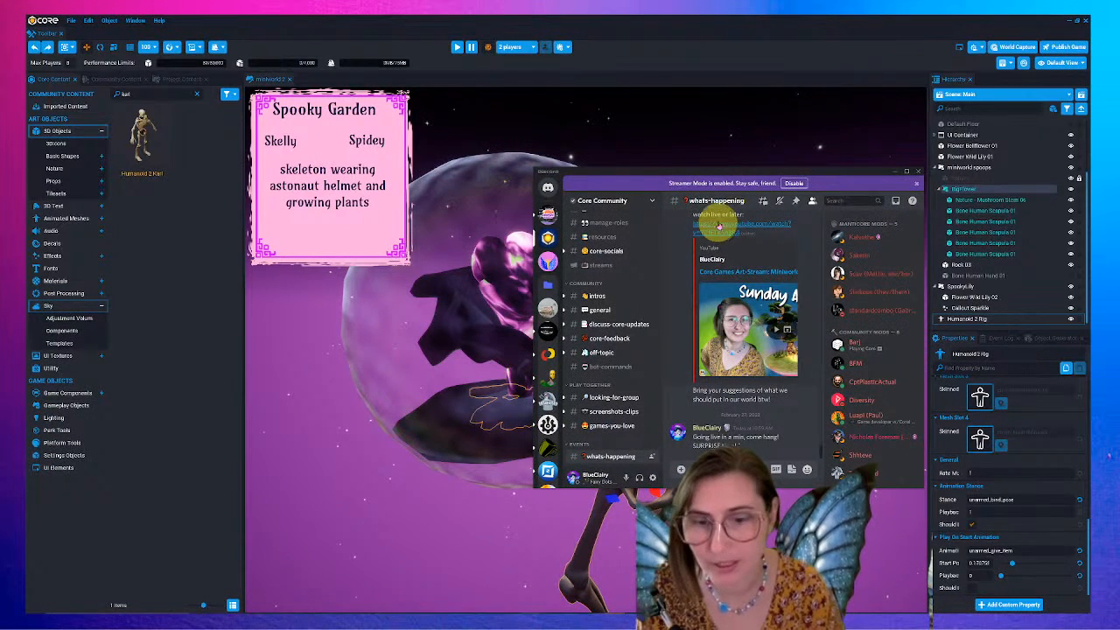
left_click_drag(667, 172, 0, 210)
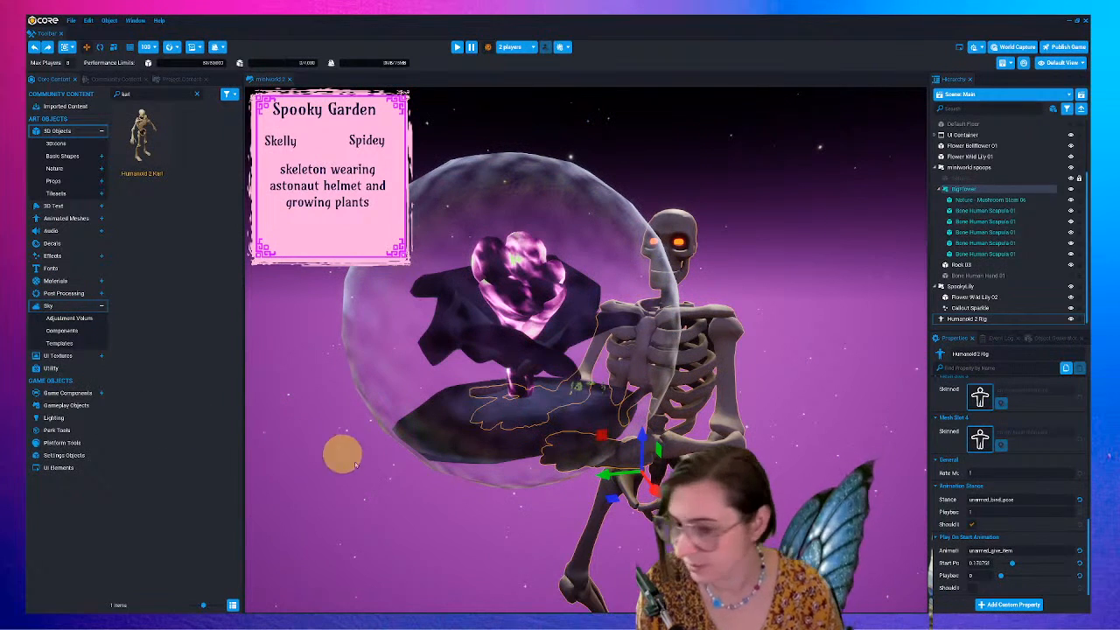
key("super")
key("super")
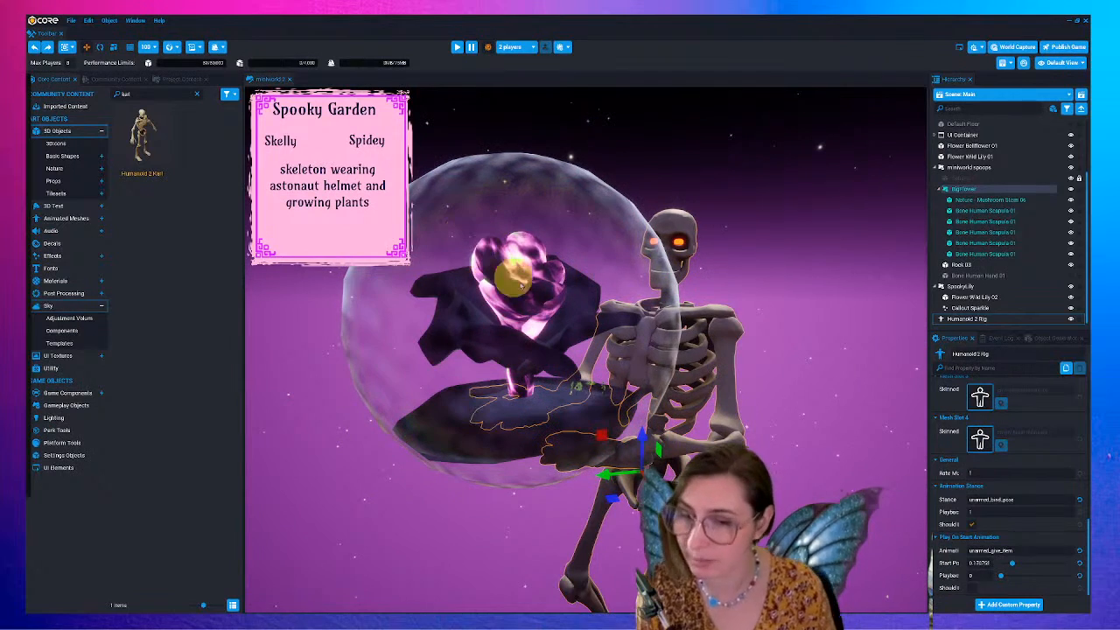
- Edit the flower stem's Custom Burning Wood material, setting the advanced ember value just below Pulse Speed to about 0.42
left_click(537, 304)
left_click_drag(537, 304, 475, 263, "alt")
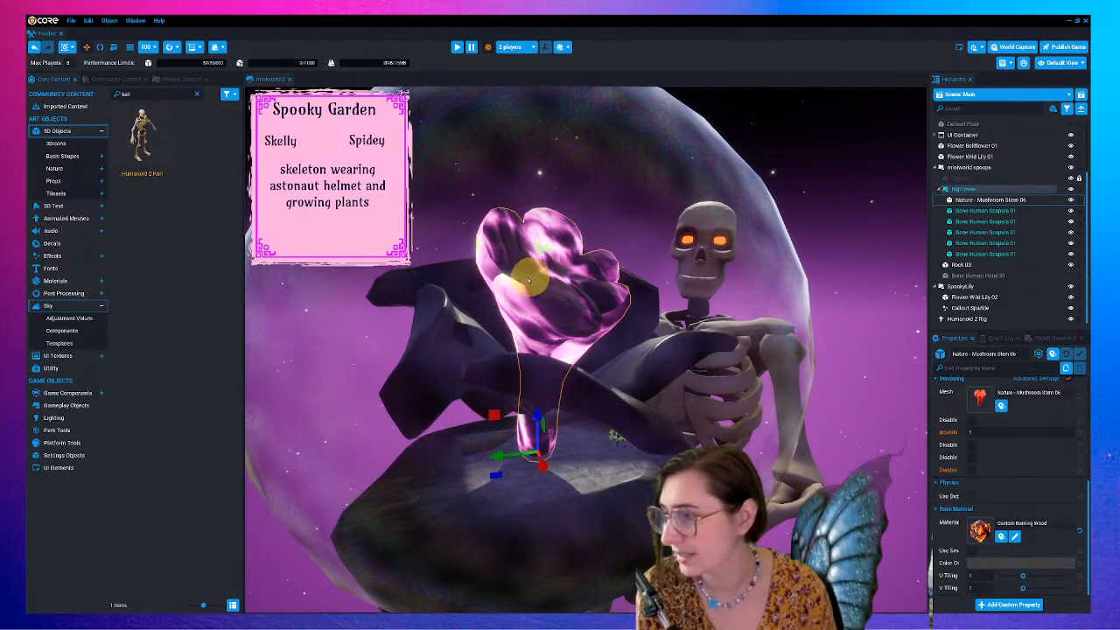
left_click(1014, 536)
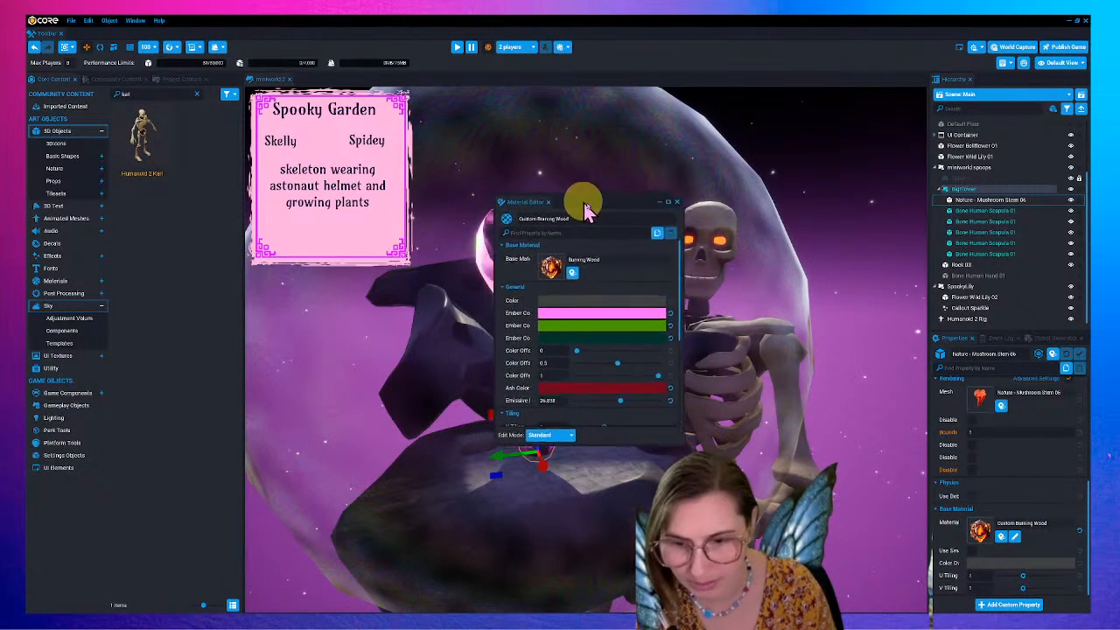
left_click_drag(580, 201, 899, 243)
scroll(926, 433, "down", 2)
scroll(926, 432, "down", 4)
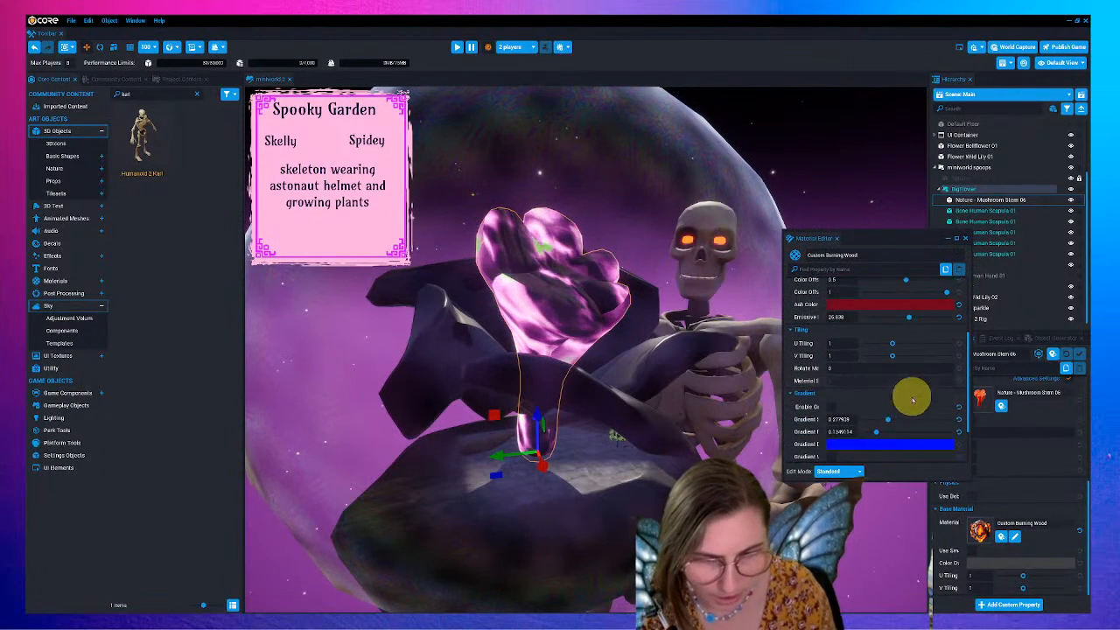
left_click_drag(946, 430, 881, 436)
mouse_move(806, 435)
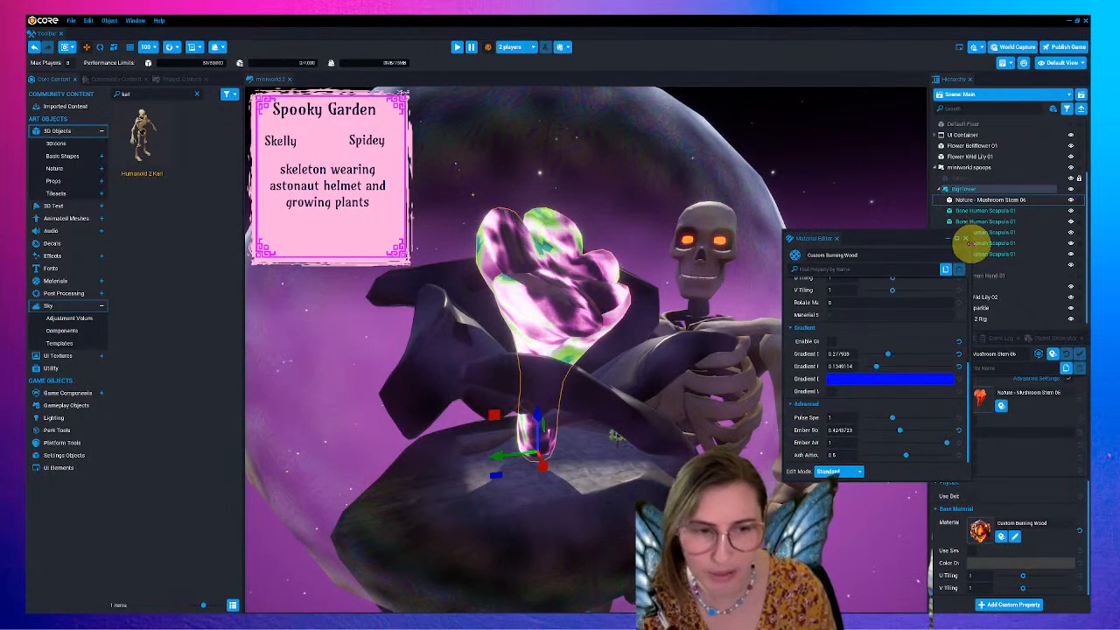
left_click(964, 239)
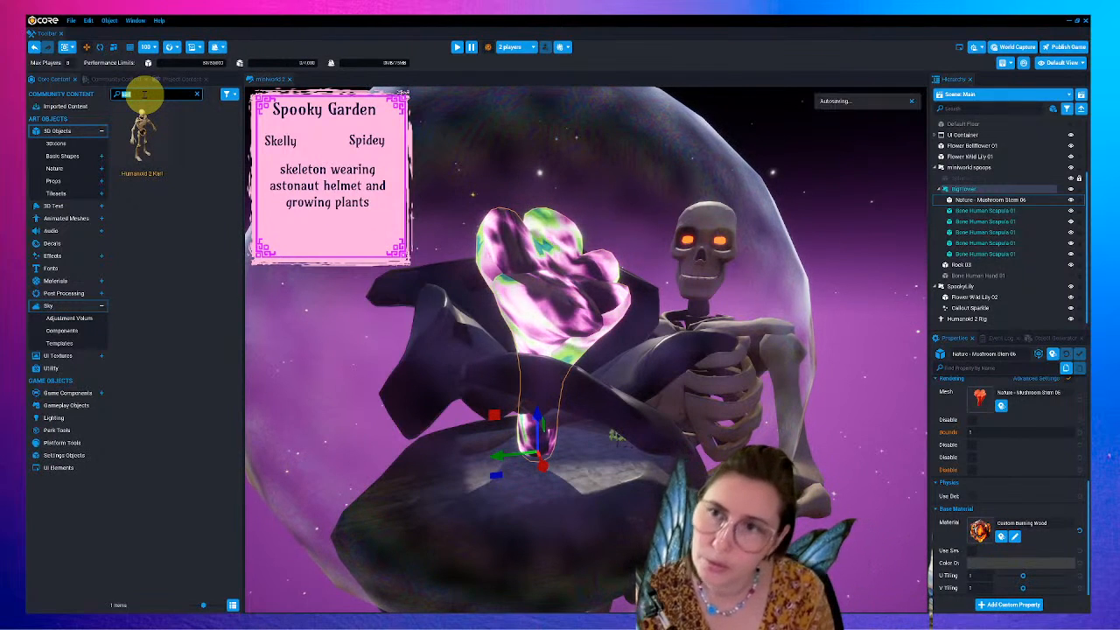
- Search the core content for "fairy dot" and add the Fairy Dot Volume VFX to the big flower group
type("fairy dot")
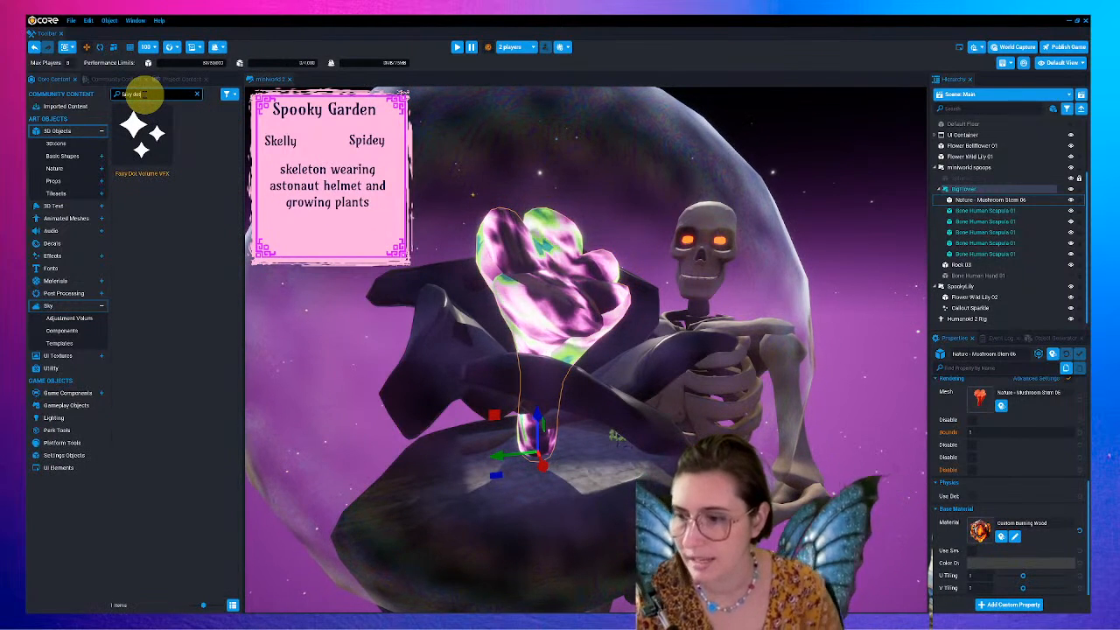
left_click_drag(143, 101, 995, 189)
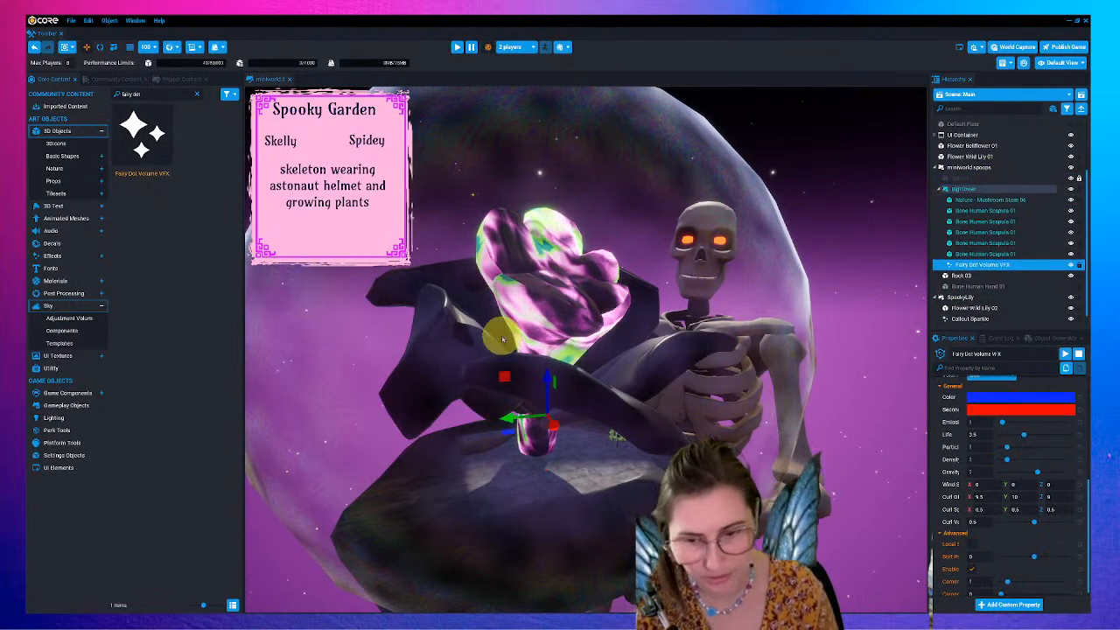
- Scale down the Fairy Dot volume, position it around the flower head, and set its particle size to about 7.2
left_click(113, 46)
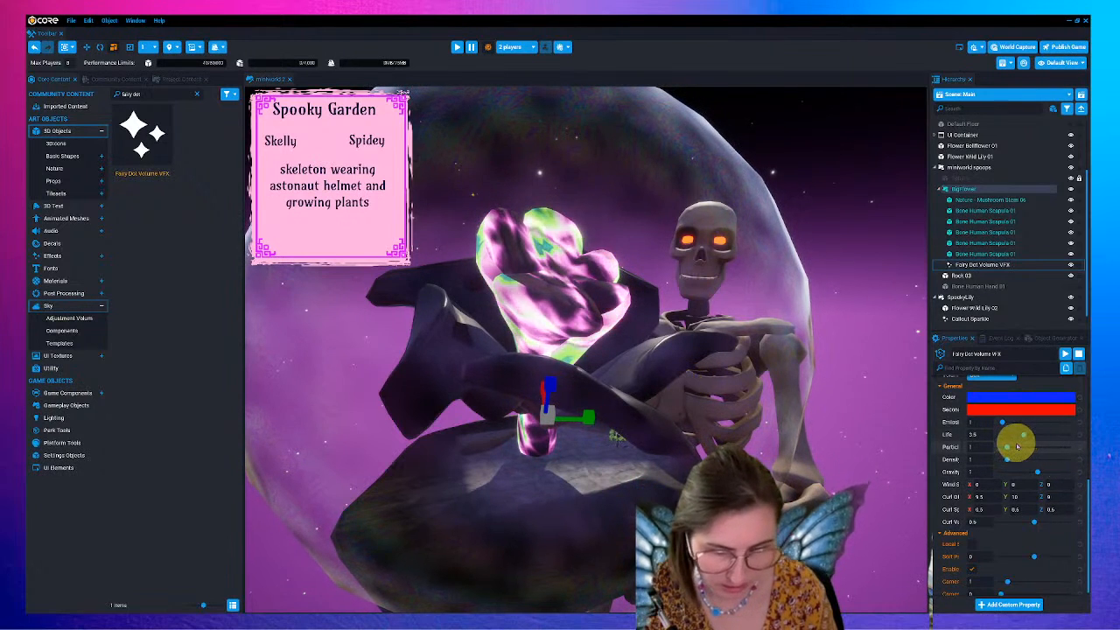
key("v")
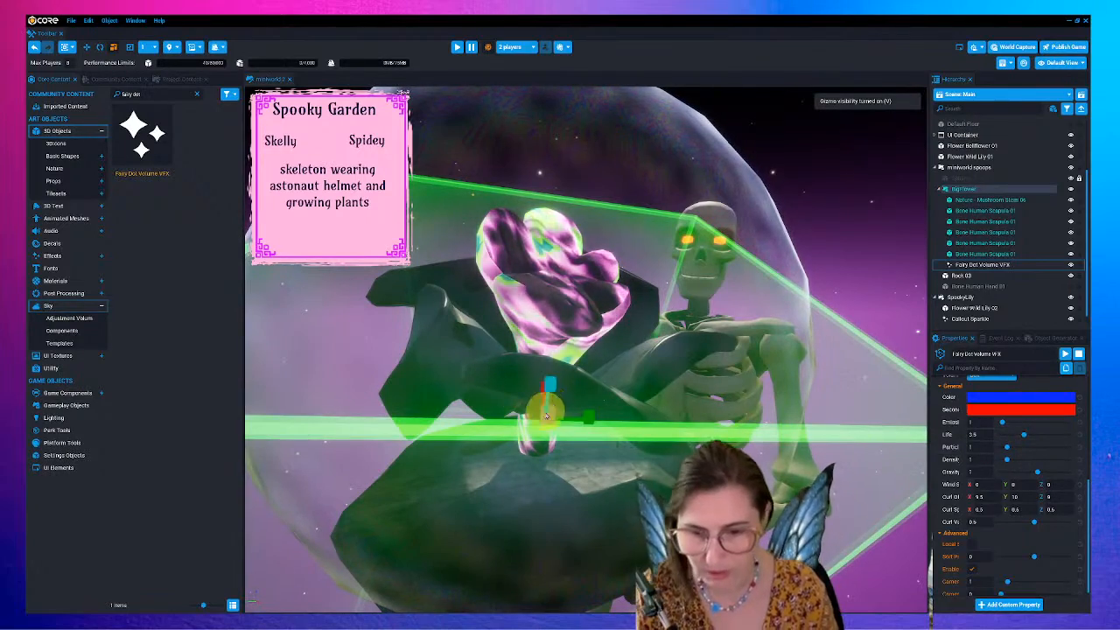
left_click_drag(547, 416, 567, 279)
key("t")
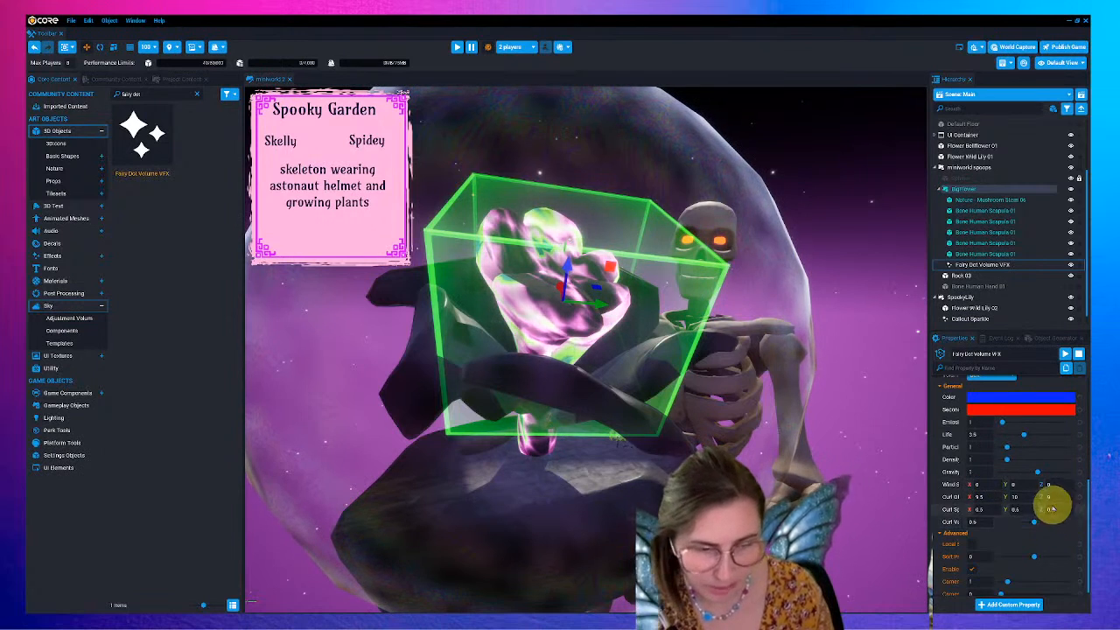
left_click_drag(1011, 448, 1048, 451)
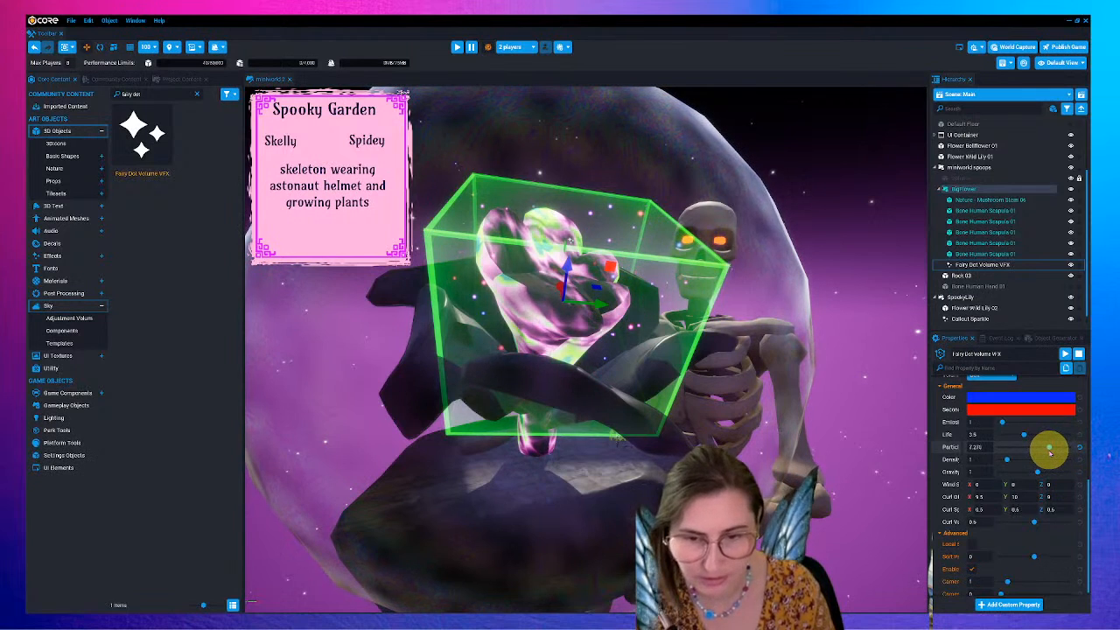
- Set the Fairy Dot effect's main color to a dark red
left_click(1001, 396)
left_click_drag(932, 459, 934, 492)
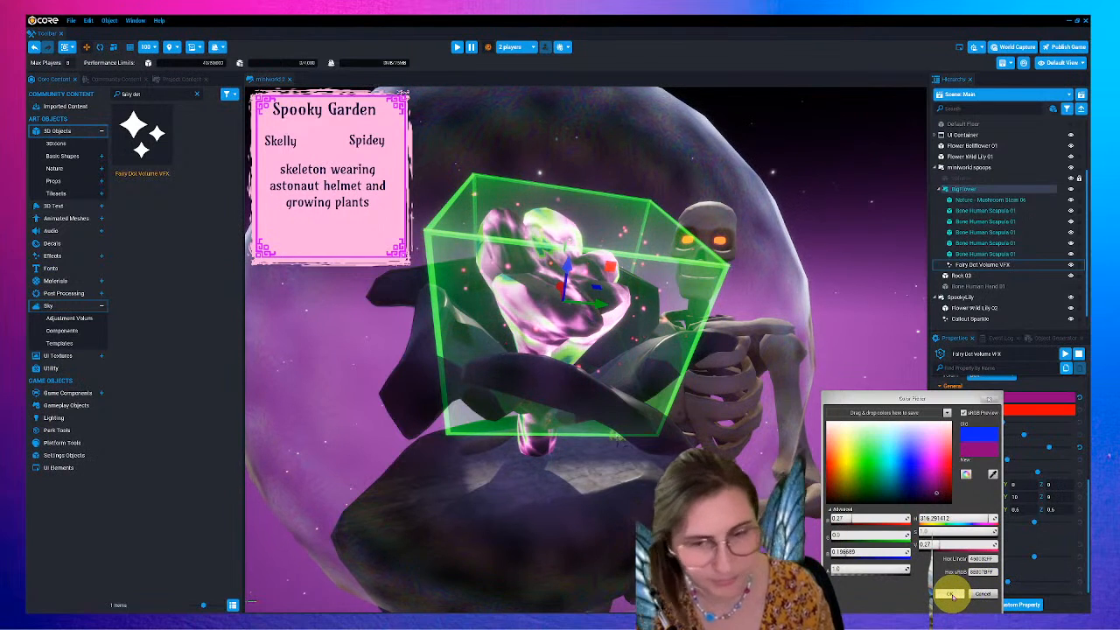
mouse_move(923, 479)
left_mouse_down()
mouse_move(1019, 495)
mouse_move(1085, 468)
mouse_move(1077, 456)
left_mouse_up()
mouse_move(944, 459)
left_mouse_down()
mouse_move(984, 485)
mouse_move(938, 595)
left_mouse_up()
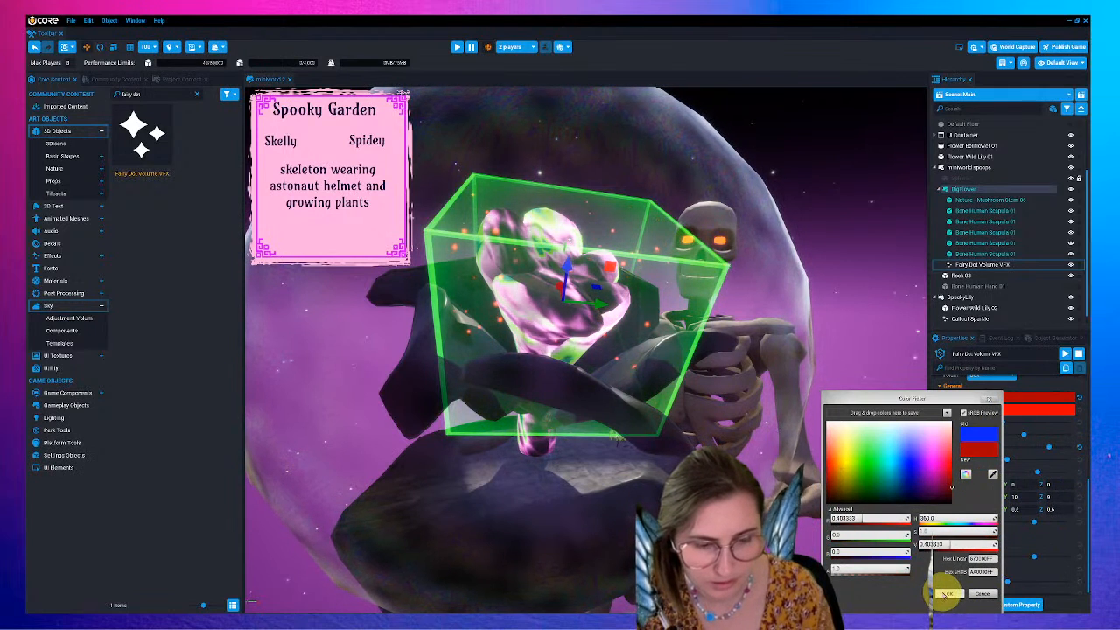
left_click(947, 594)
- Set the Fairy Dot effect's secondary color to a bright green
left_click(1006, 411)
mouse_move(915, 460)
left_mouse_down()
mouse_move(861, 512)
mouse_move(876, 477)
left_mouse_up()
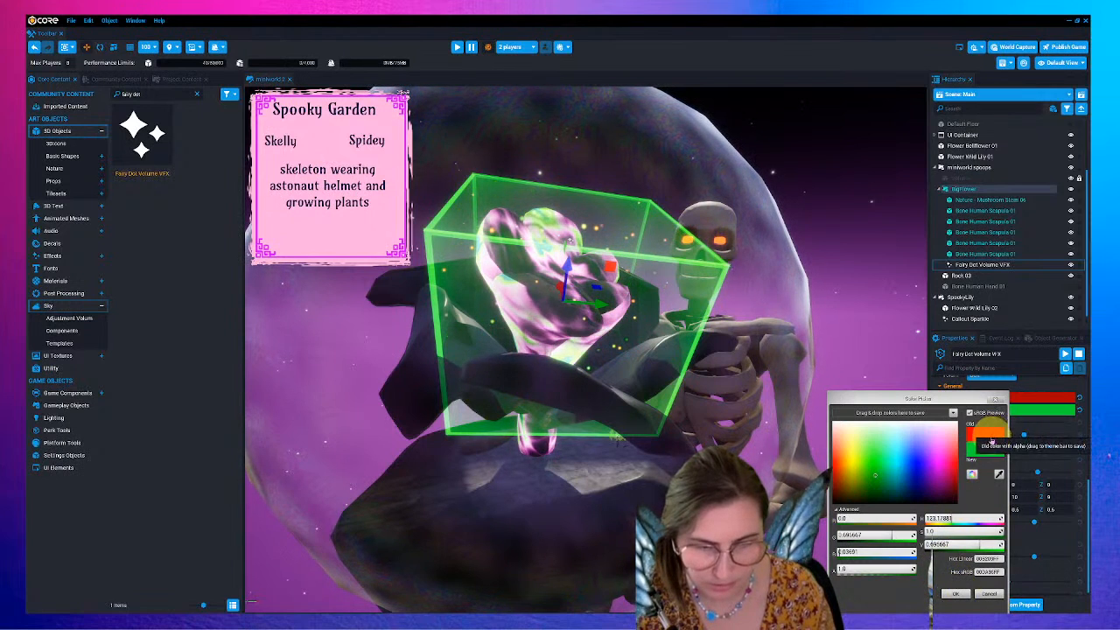
mouse_move(951, 474)
left_mouse_down()
mouse_move(971, 472)
mouse_move(868, 477)
mouse_move(877, 472)
left_mouse_up()
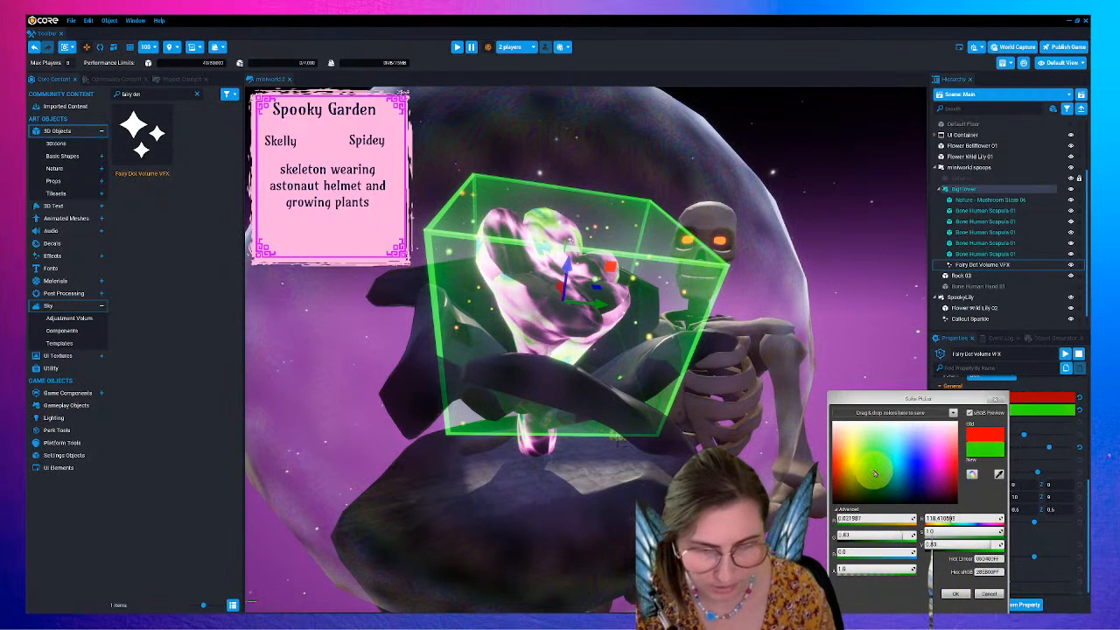
left_click(955, 593)
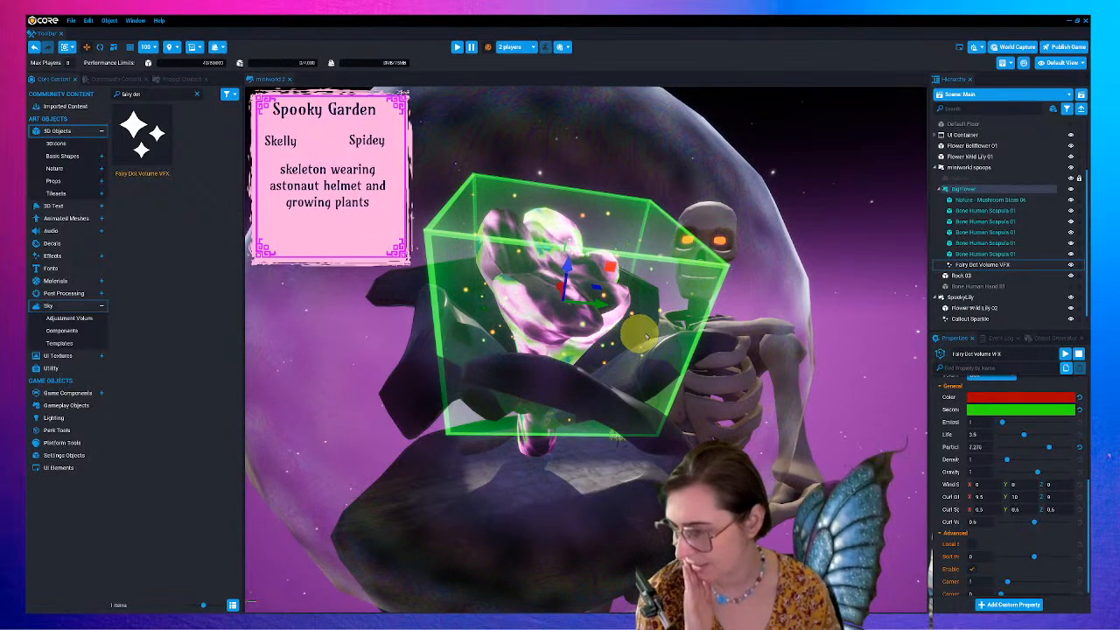
- Raise the Fairy Dot effect's emissive boost to about 2.5 and density to about 4.6, and hide the gizmos
mouse_move(1011, 429)
left_mouse_down()
mouse_move(1025, 421)
mouse_move(1011, 423)
left_mouse_up()
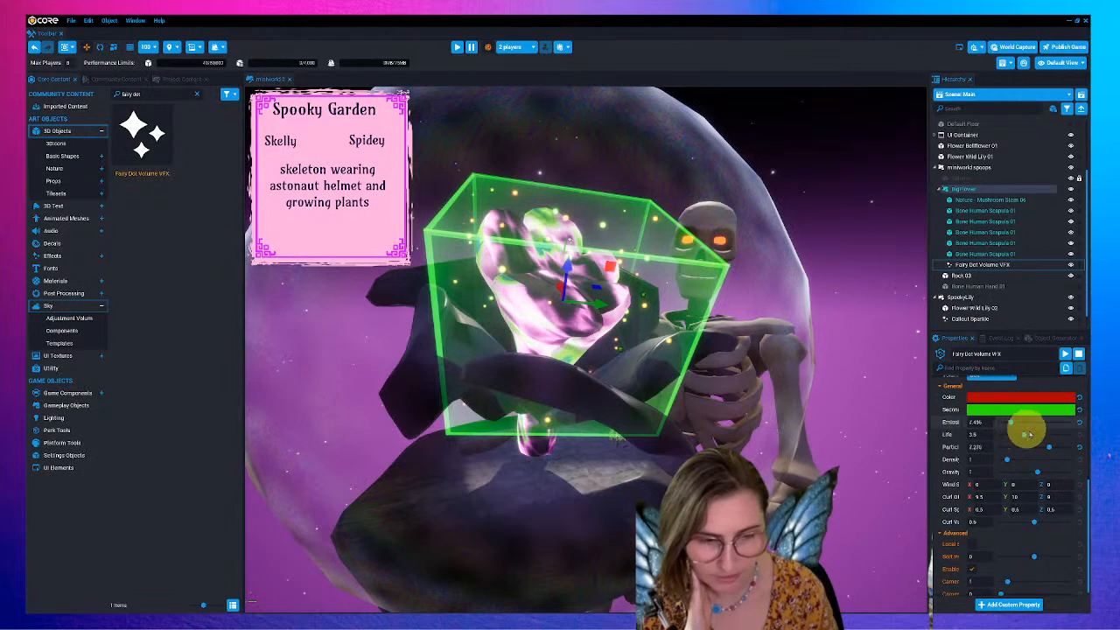
left_click_drag(1008, 461, 1032, 467)
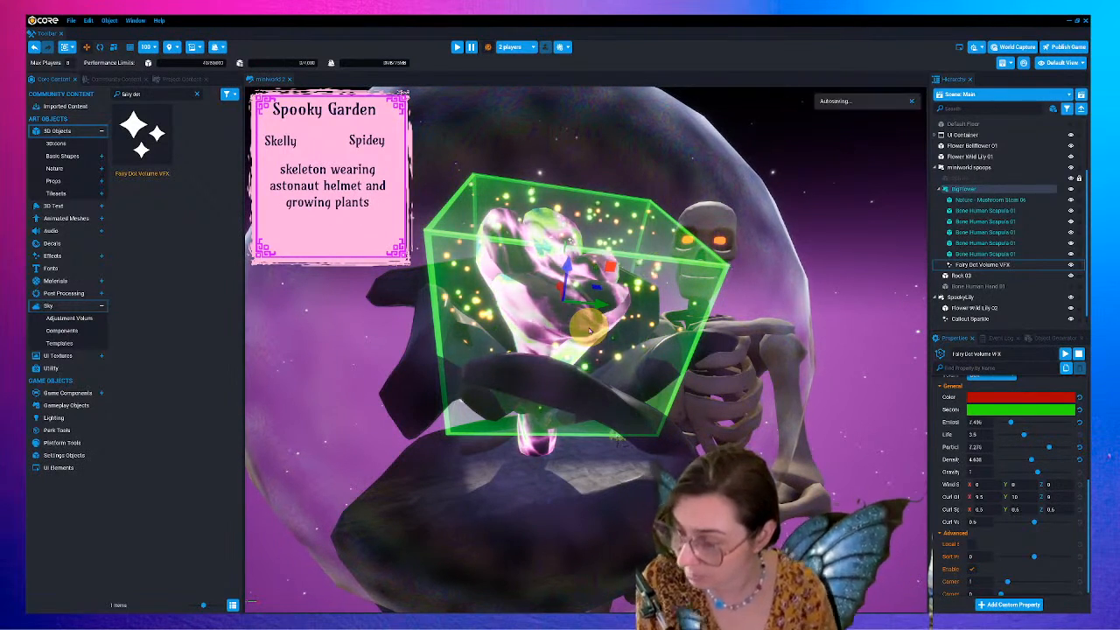
key("v")
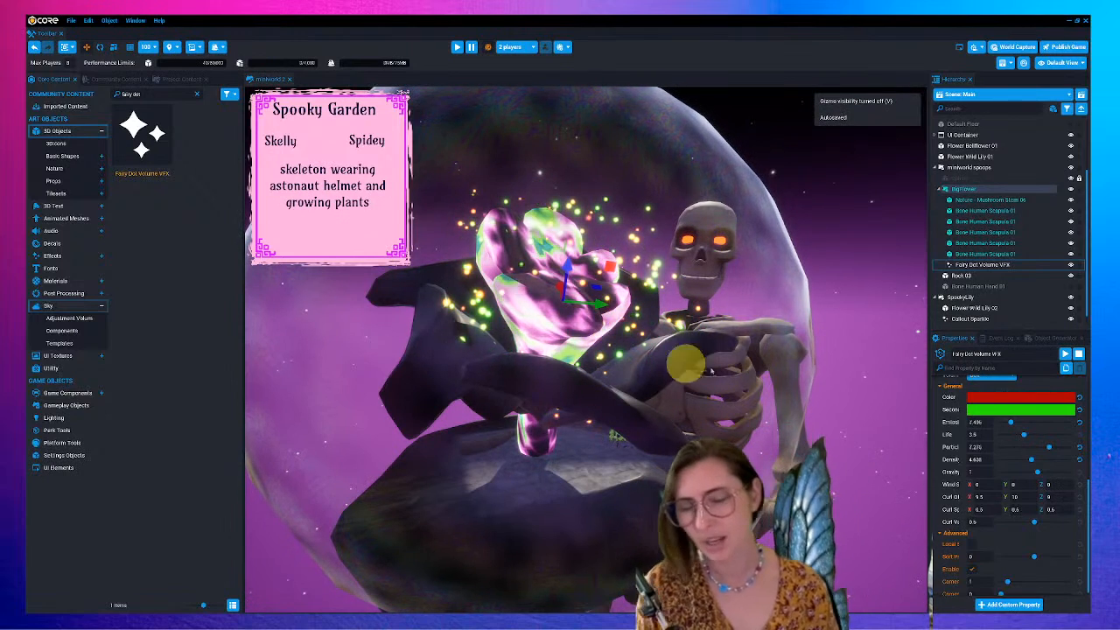
- Reduce the Fairy Dot effect's particle size to about 4.2 and its density to about 0.85
right_click_drag(660, 392, 752, 375)
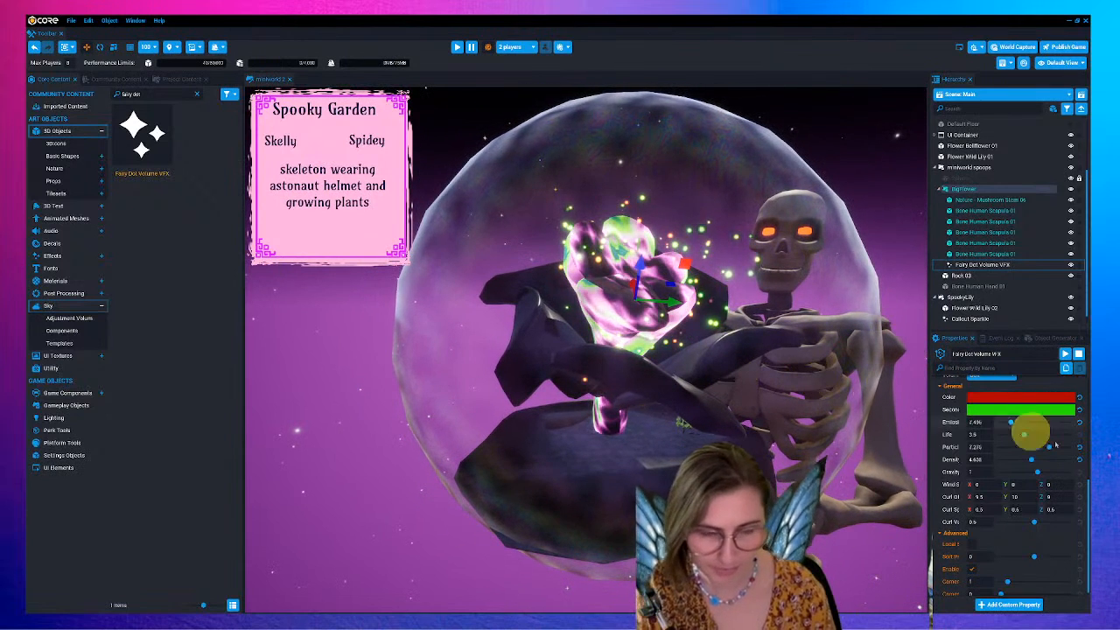
left_click_drag(1045, 445, 1006, 467)
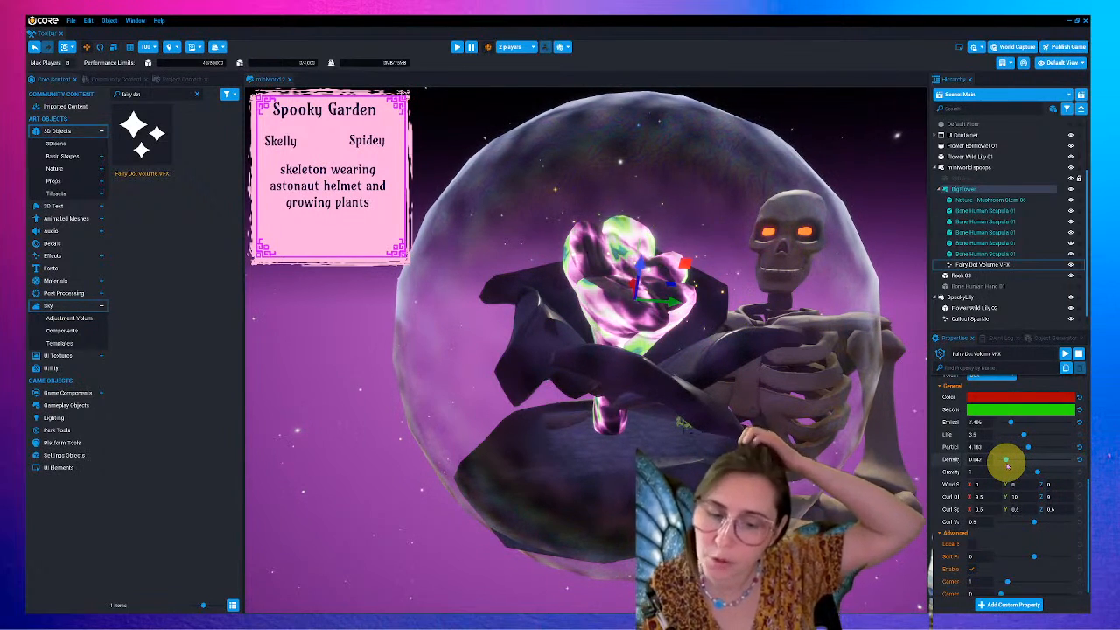
mouse_move(636, 398)
right_mouse_down()
mouse_move(642, 370)
mouse_move(642, 382)
right_mouse_up()
key("s")
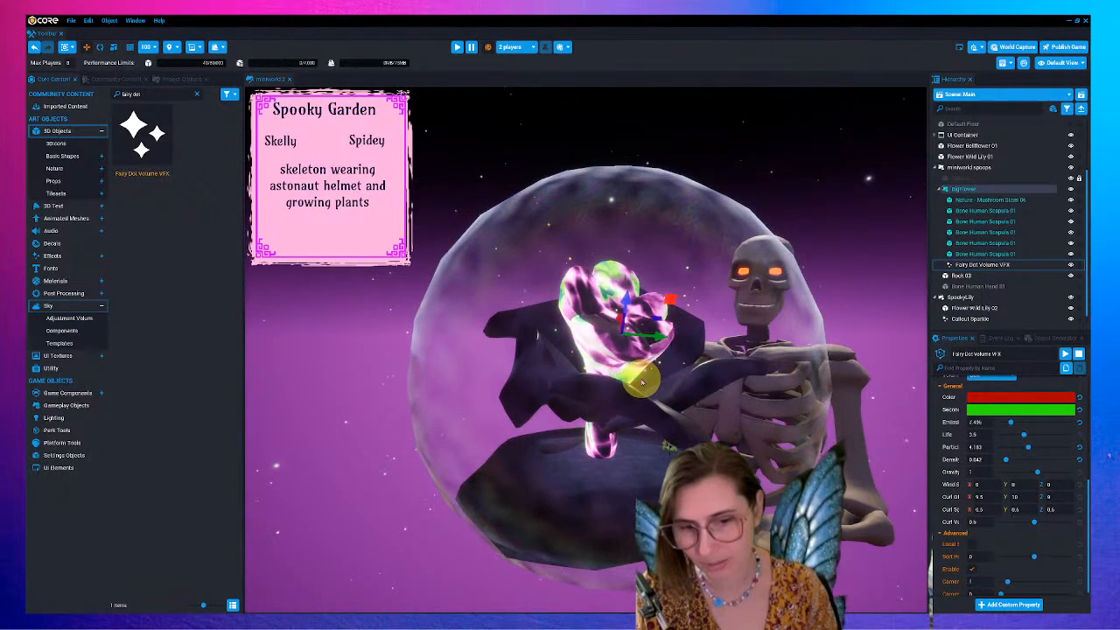
- Browse the Nature objects in the core content and add Kelp Bush 02 on the rock at the flower's base
left_click_drag(150, 95, 113, 95)
left_click(54, 168)
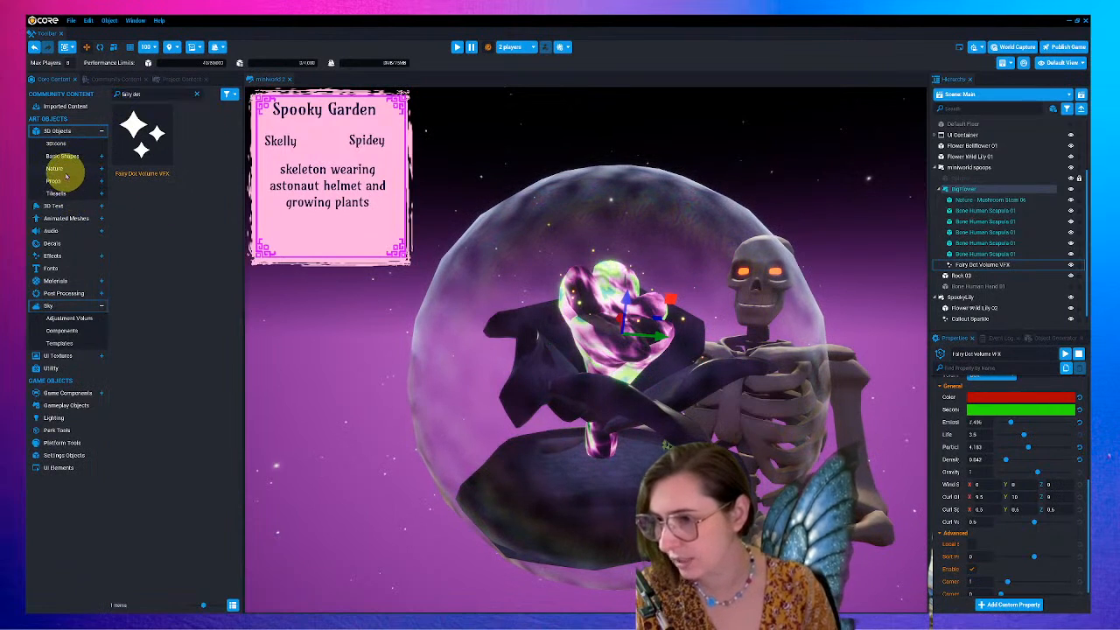
scroll(189, 268, "down", 5)
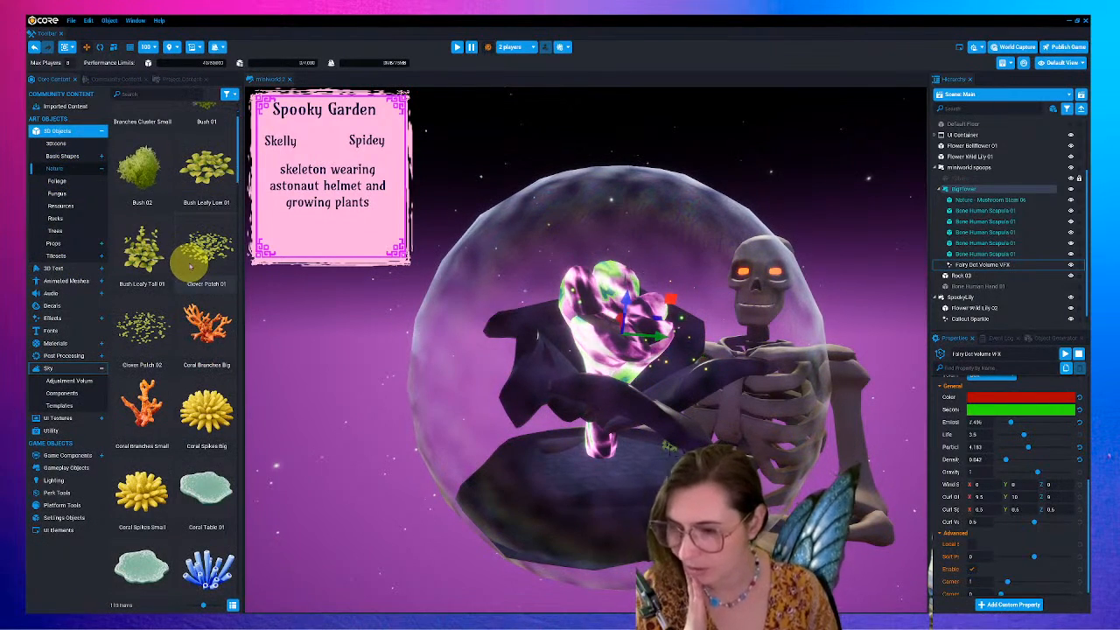
scroll(188, 271, "down", 8)
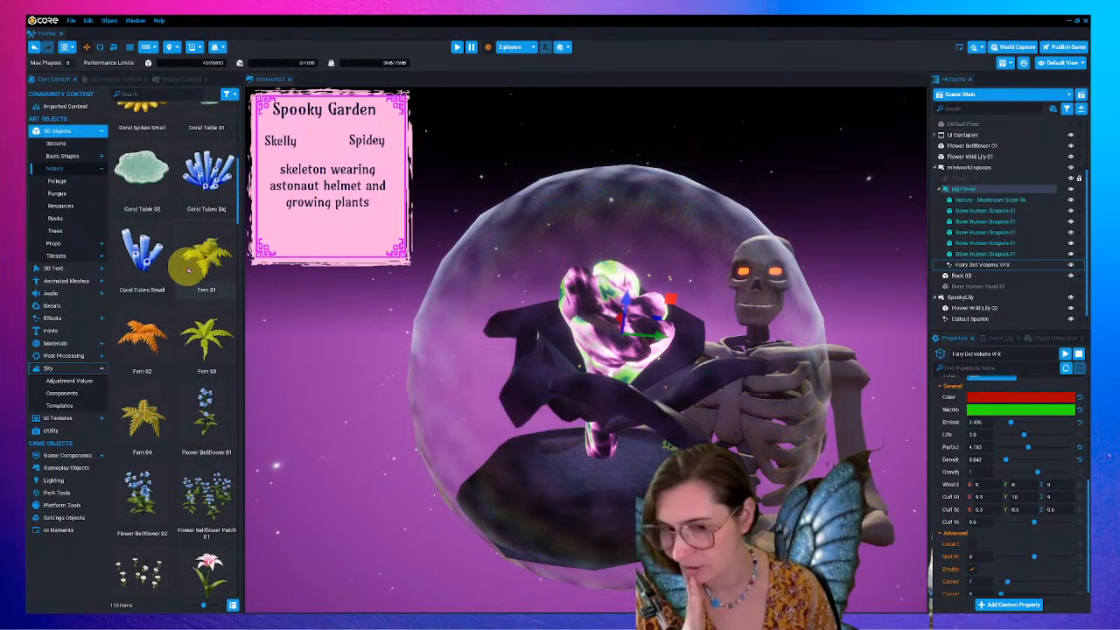
scroll(186, 273, "down", 2)
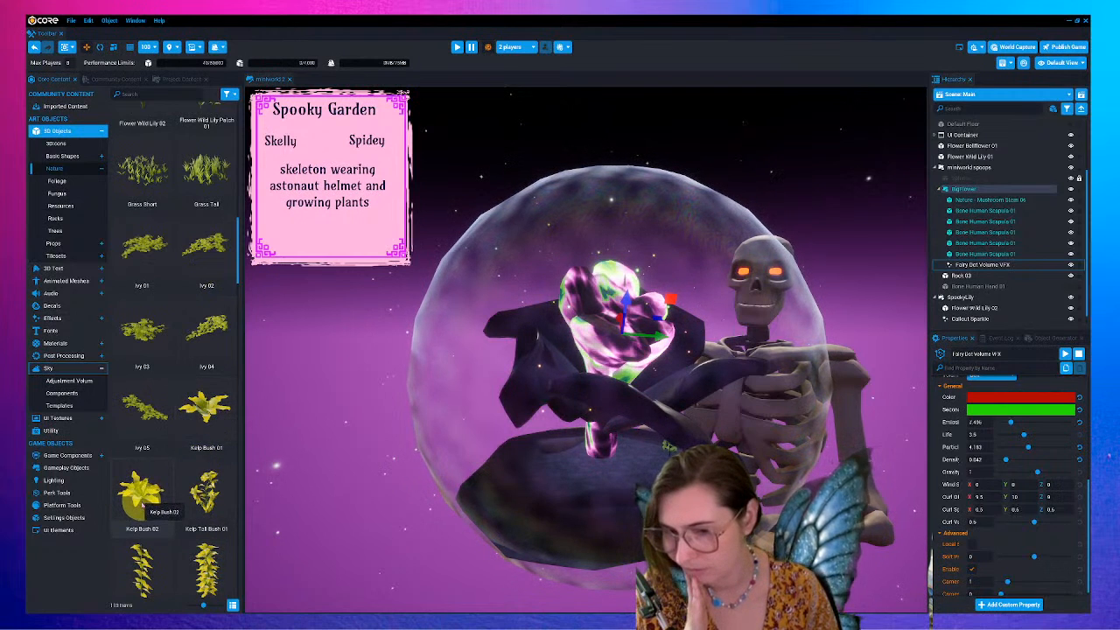
left_click_drag(152, 496, 688, 404)
left_click_drag(622, 428, 962, 165)
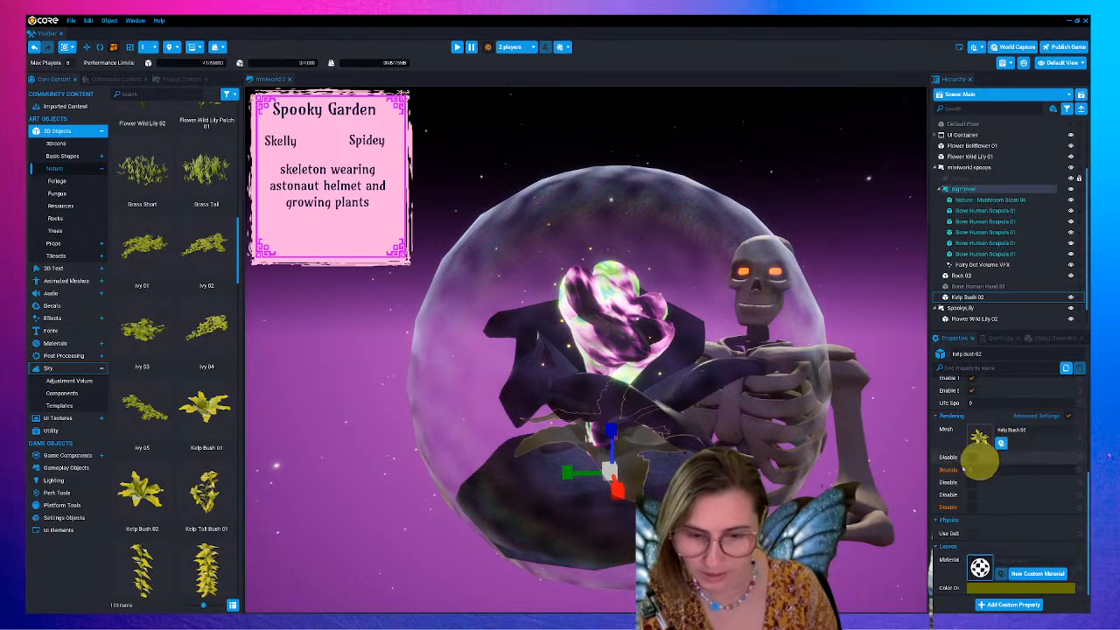
- Enlarge the kelp bush and rotate it so its leaves spread around the flower's base
left_click_drag(612, 473, 639, 469)
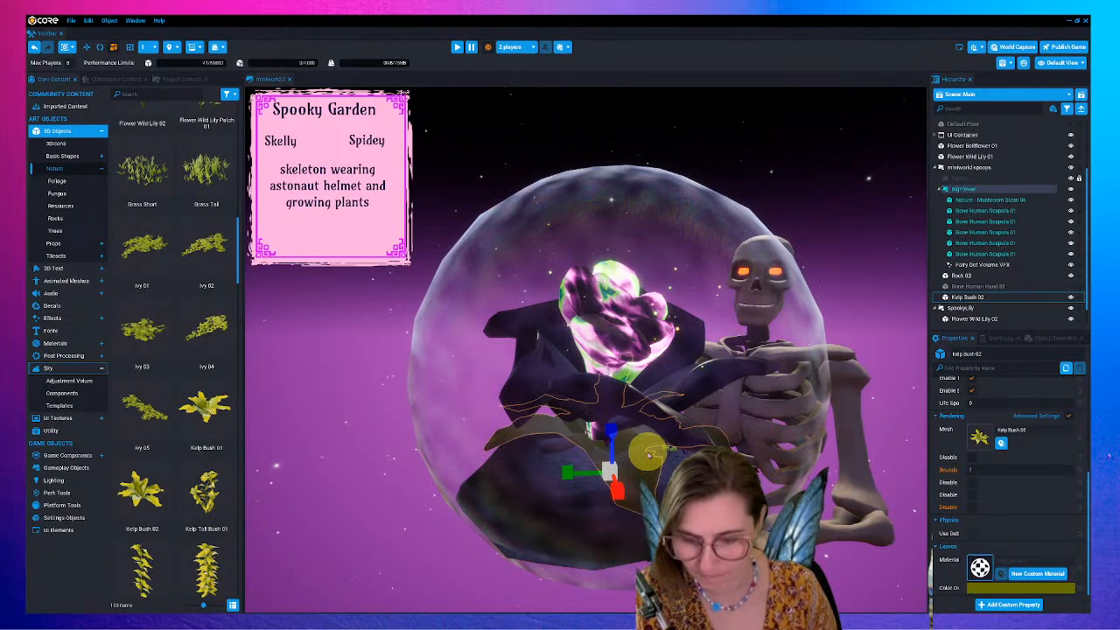
left_click_drag(631, 479, 615, 493)
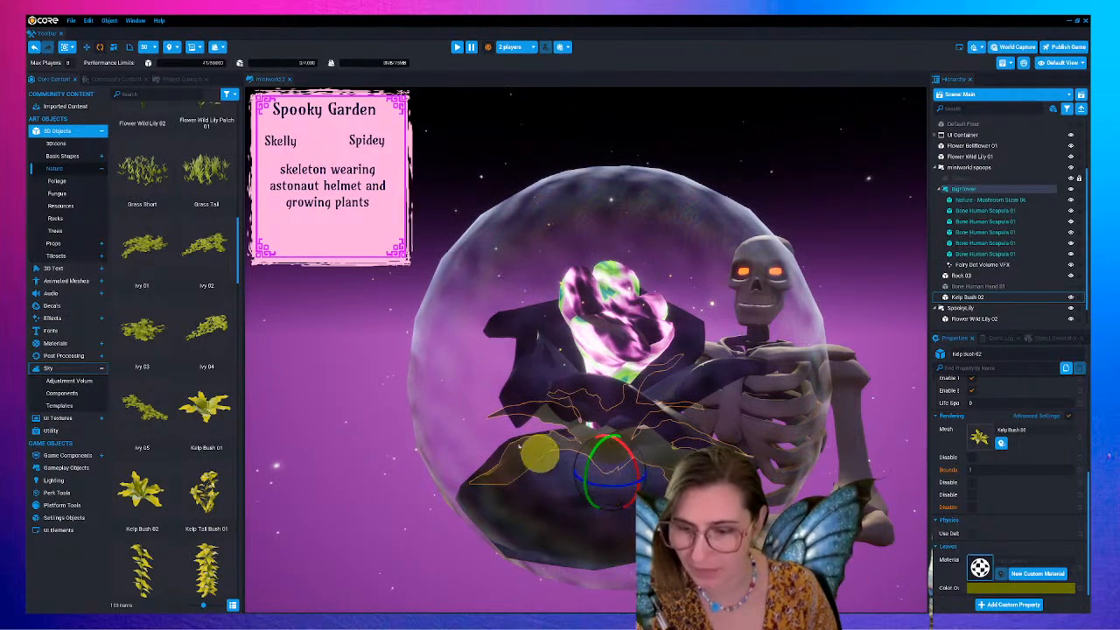
left_click(367, 375)
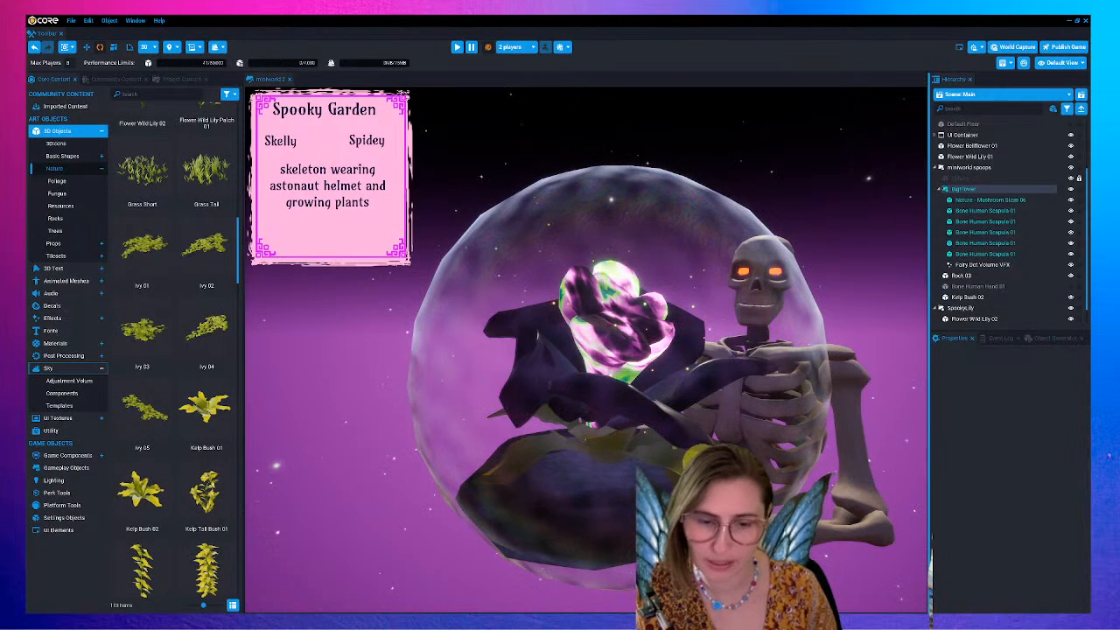
left_click(702, 462)
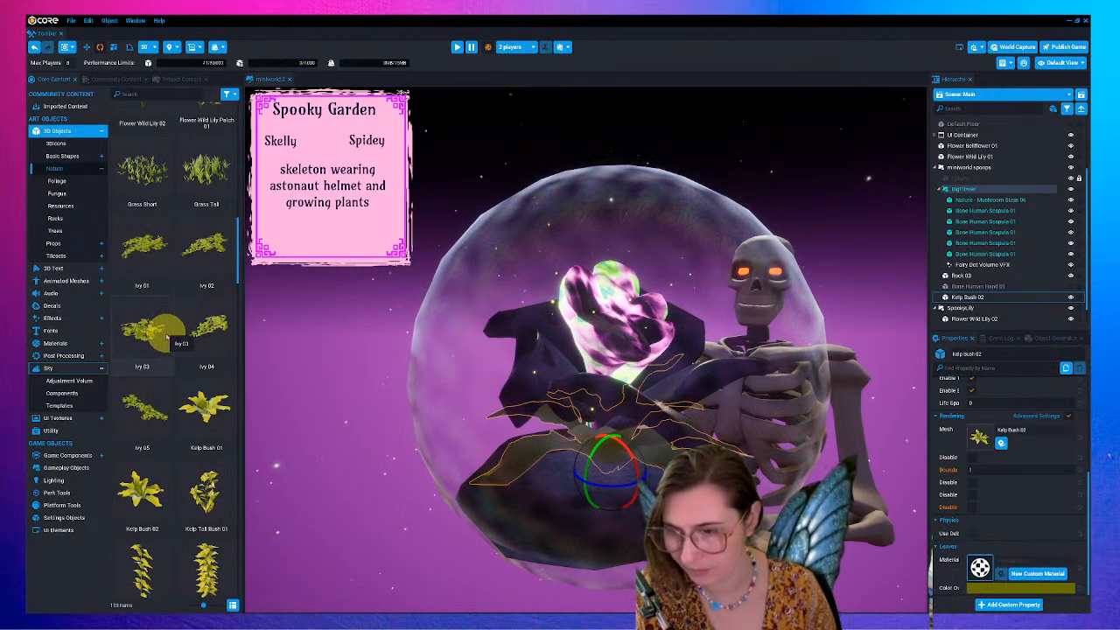
- Replace the kelp bush's mesh with Ivy 03 and scale it up to cover the rock
scroll(169, 337, "down", 1)
left_click_drag(154, 328, 592, 422)
left_click_drag(873, 462, 980, 439)
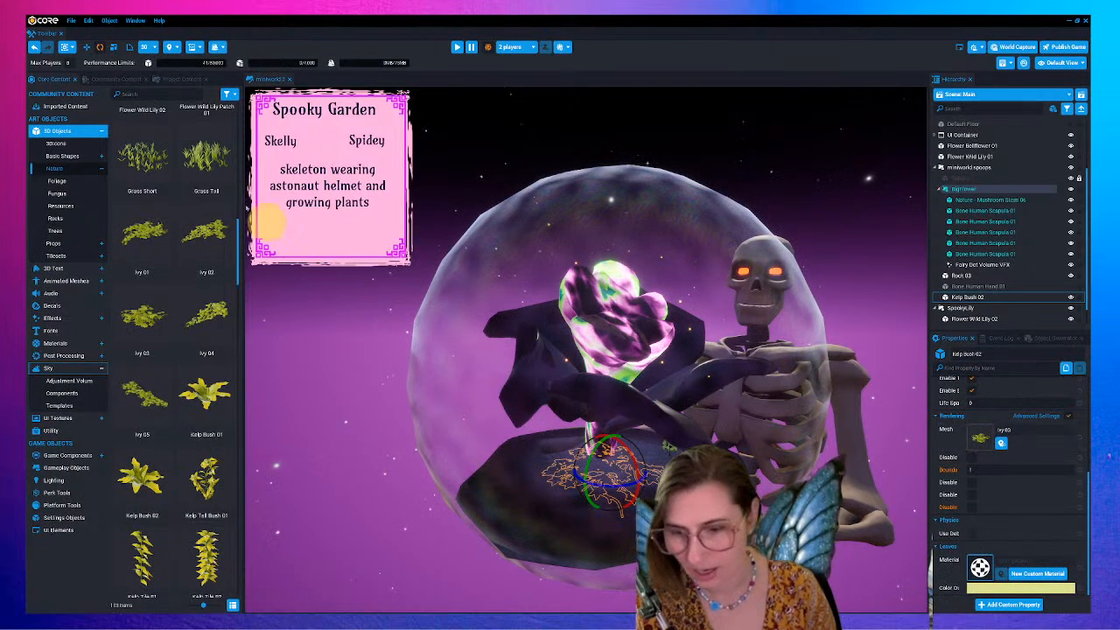
left_click(112, 47)
left_click_drag(640, 463, 764, 462)
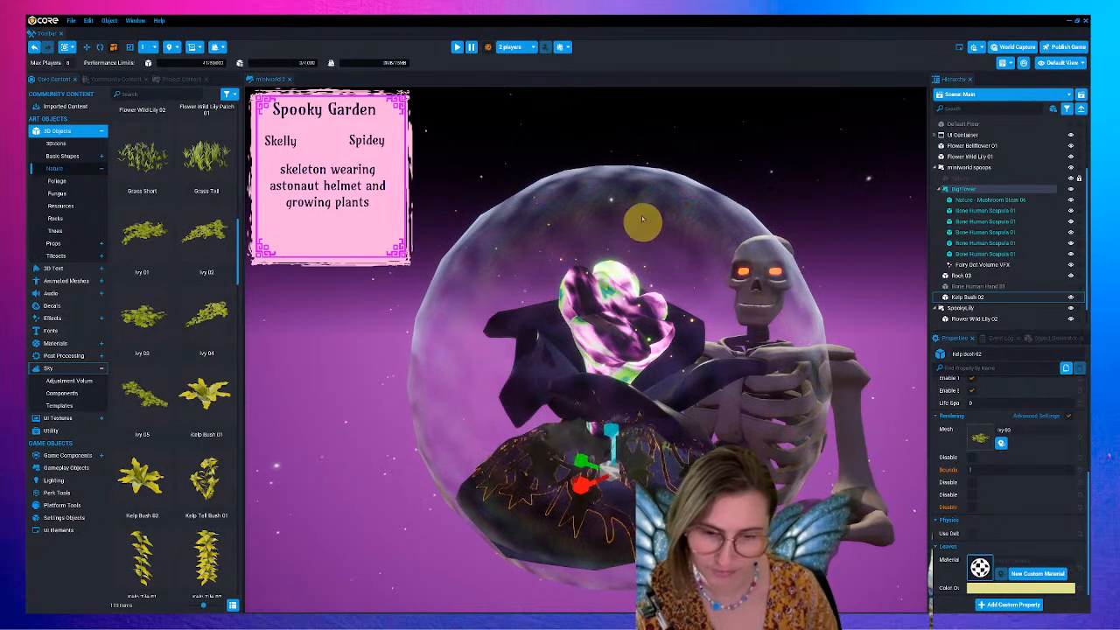
- Flatten the ivy's height and raise it so it lies over the top of the rock
key("w")
mouse_move(611, 440)
left_mouse_down()
mouse_move(616, 455)
mouse_move(626, 426)
left_mouse_up()
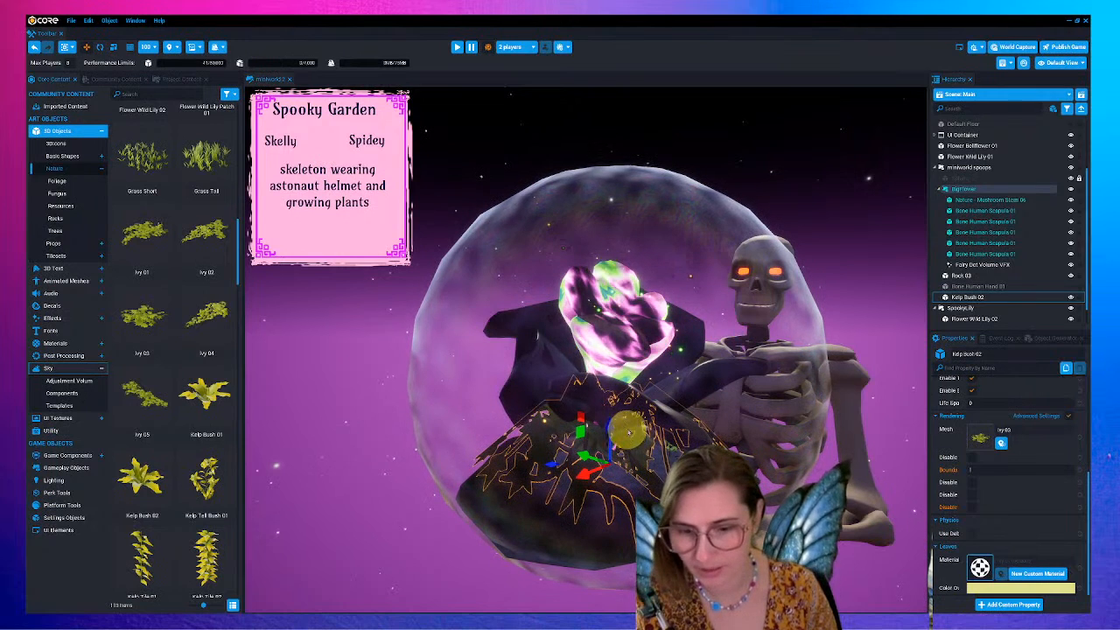
left_click(101, 47)
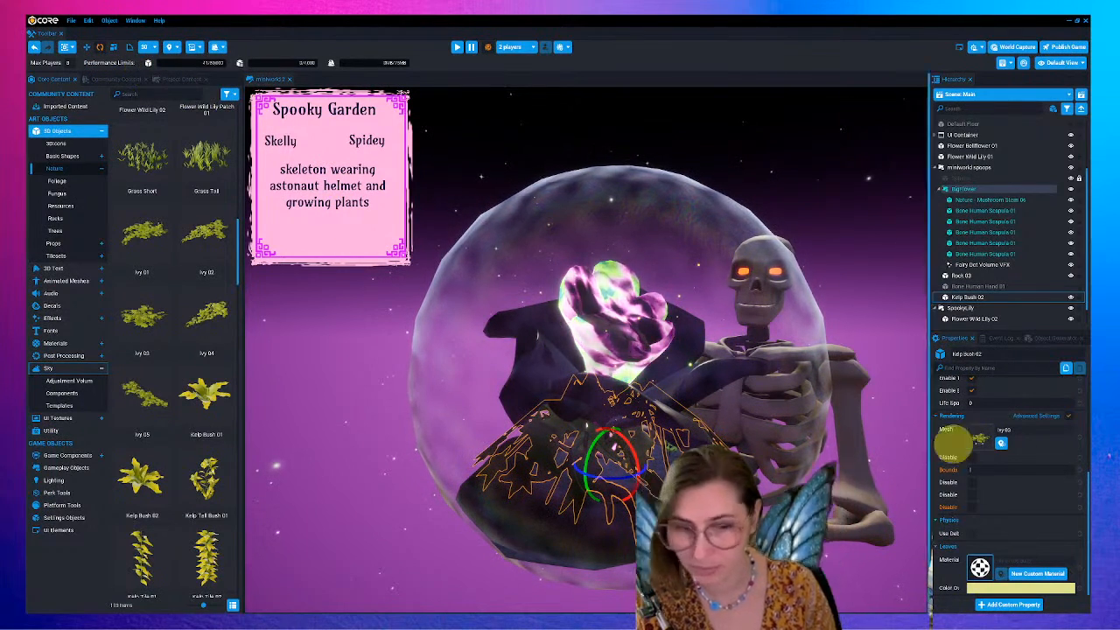
left_click(113, 47)
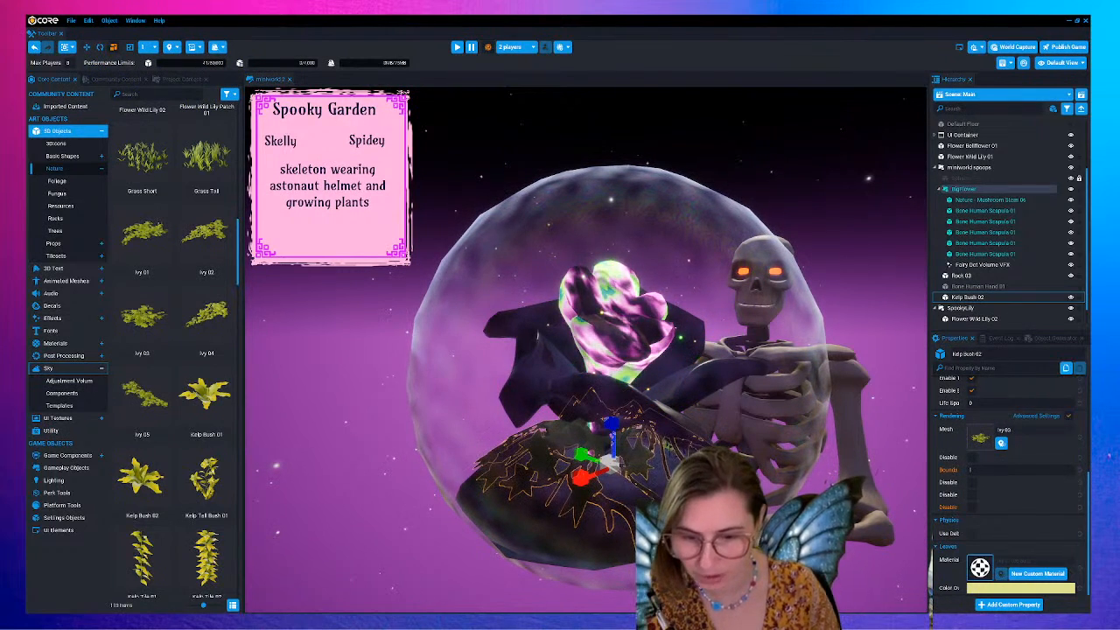
left_click_drag(611, 435, 626, 581)
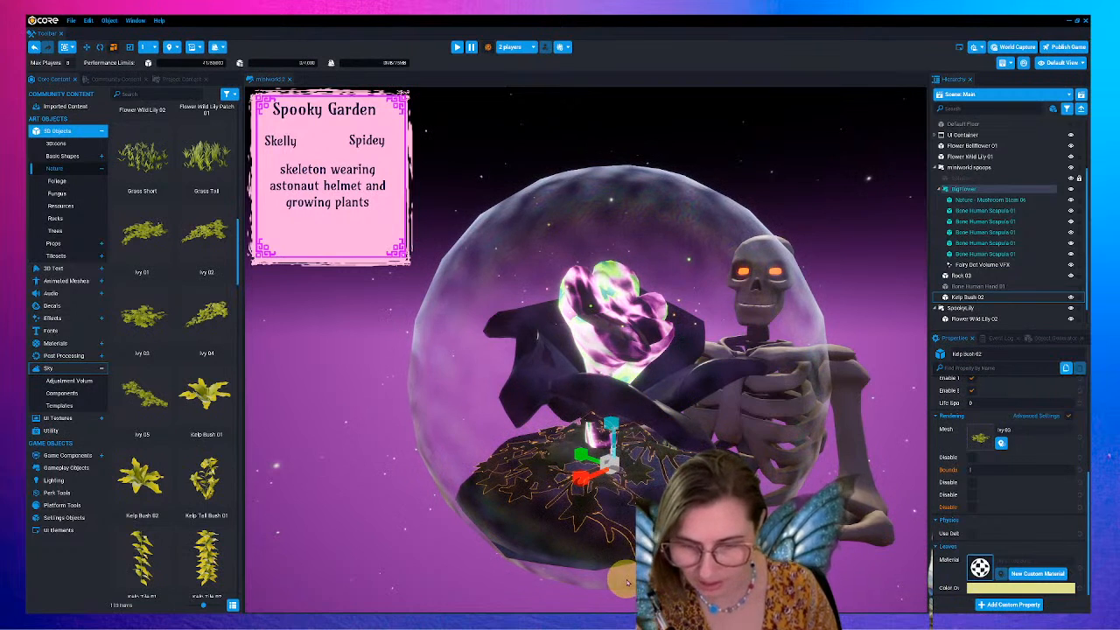
left_click_drag(615, 429, 623, 557)
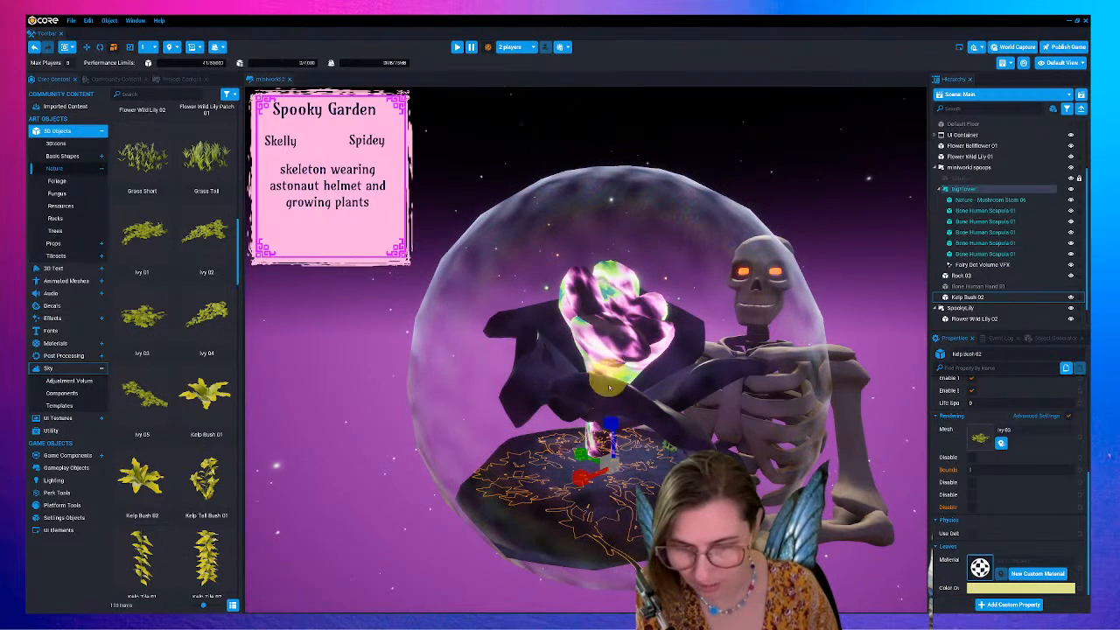
left_click_drag(616, 434, 615, 407)
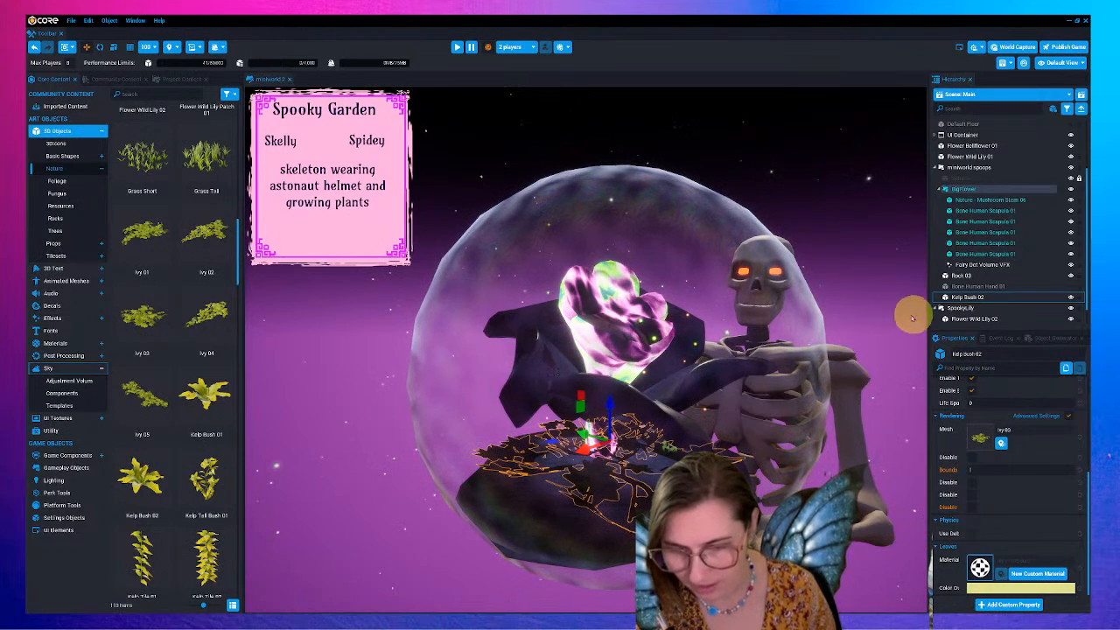
left_click(785, 473)
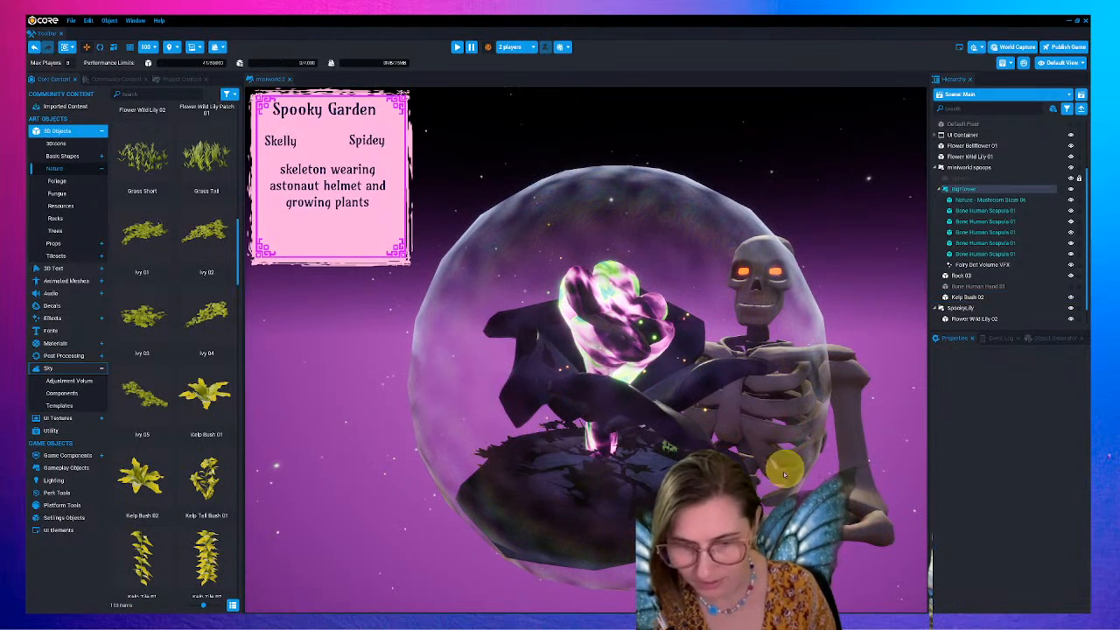
- Replace the mesh of the ivy covering the rock with Fern 01 from the Nature objects
left_click(602, 487)
left_click(983, 264)
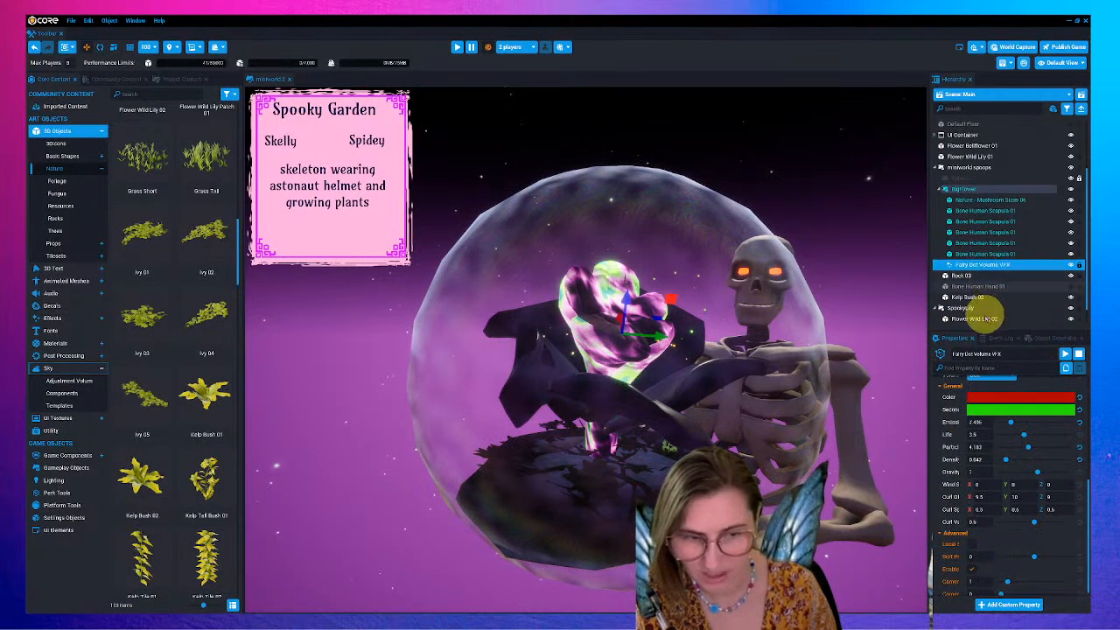
left_click(971, 297)
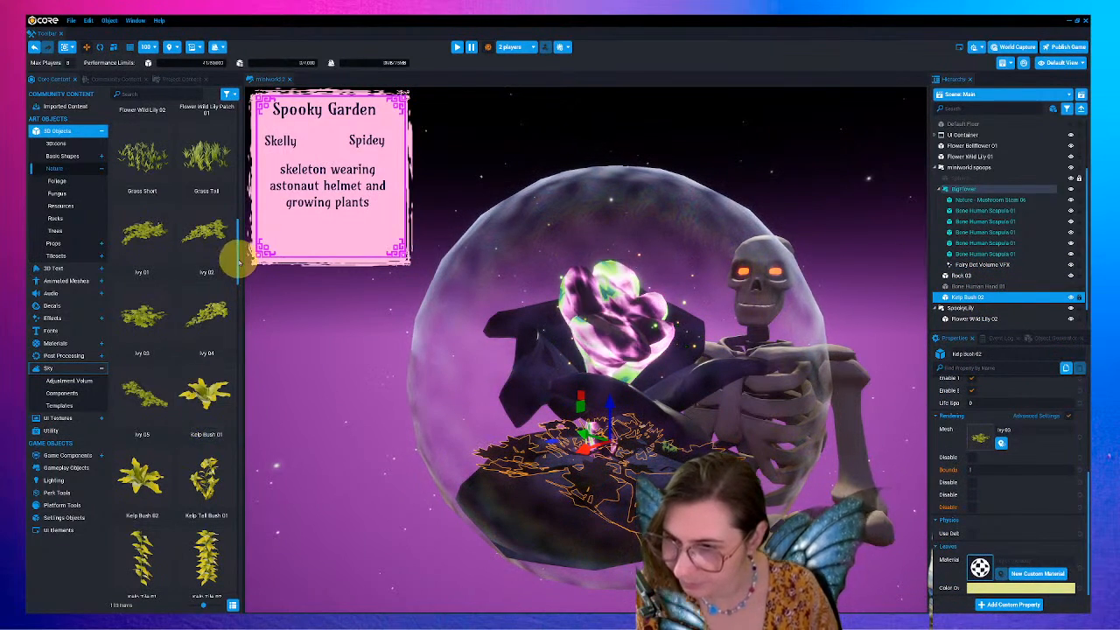
scroll(232, 243, "up", 4)
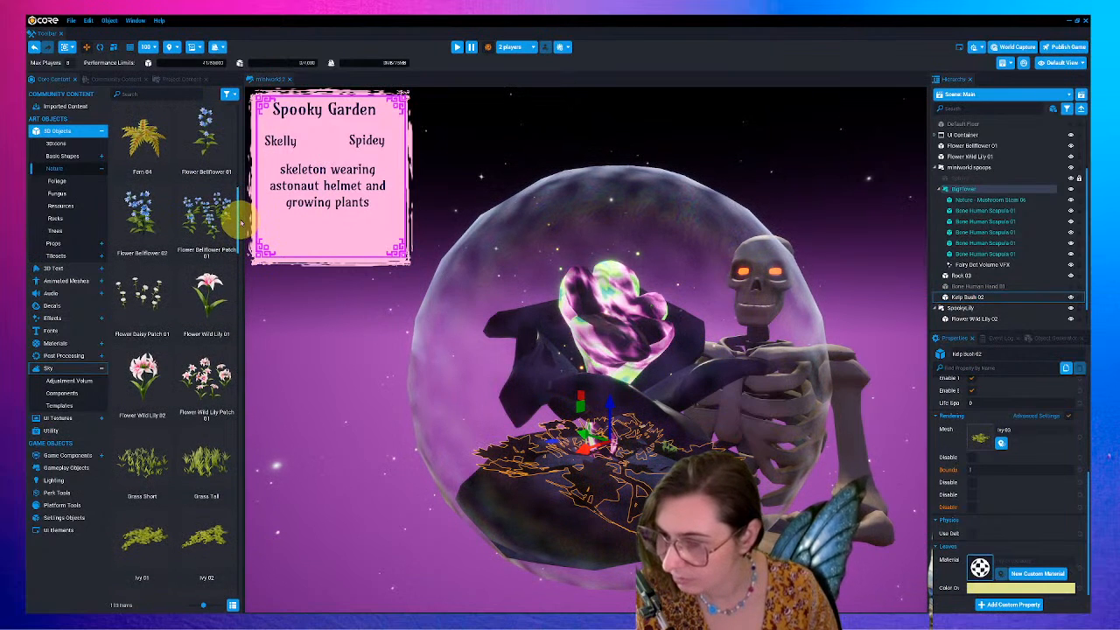
scroll(241, 226, "up", 5)
left_click_drag(227, 297, 983, 437)
- Resize and reposition the fern so its fronds spread over the top of the rock around the flower's stem
left_click(112, 47)
left_click_drag(604, 409, 609, 196)
left_click_drag(617, 448, 540, 499)
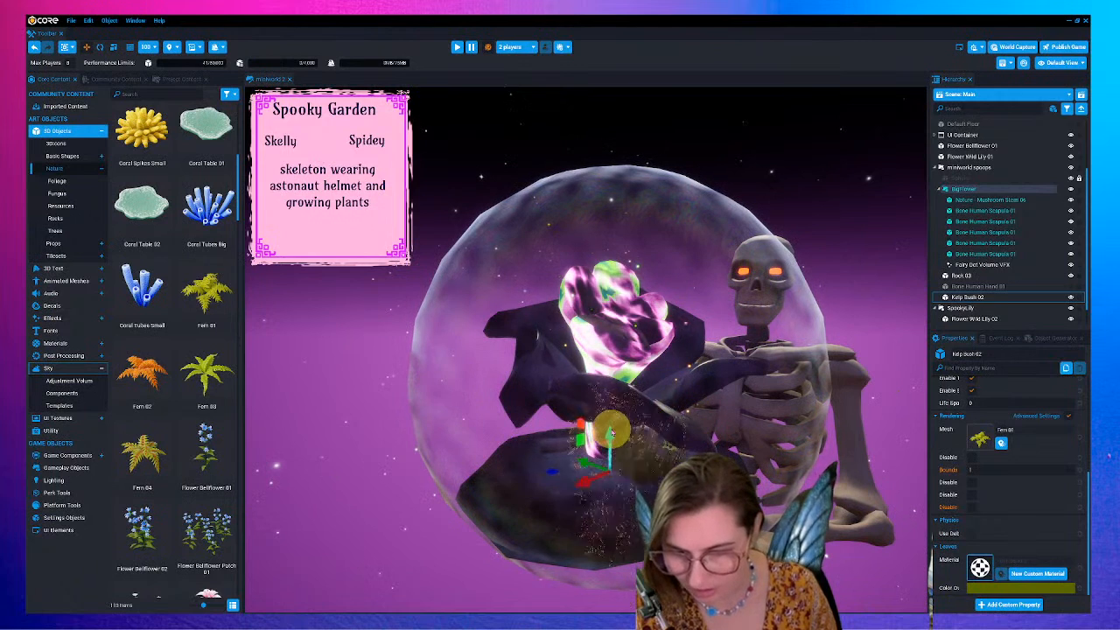
left_click_drag(597, 436, 590, 442)
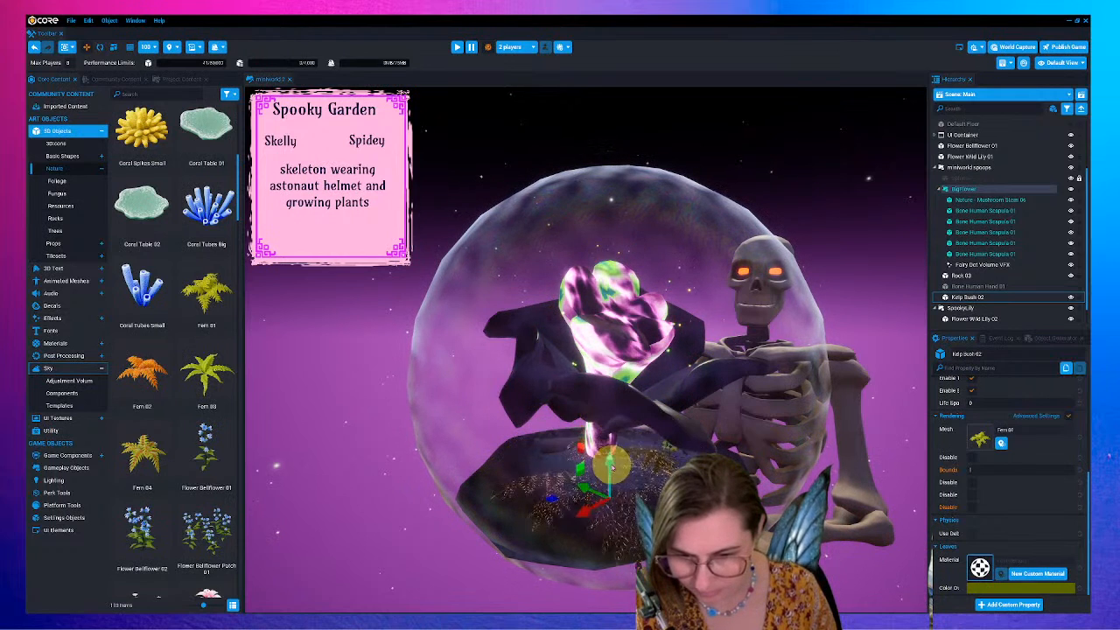
left_click(116, 48)
left_click_drag(648, 464, 673, 467)
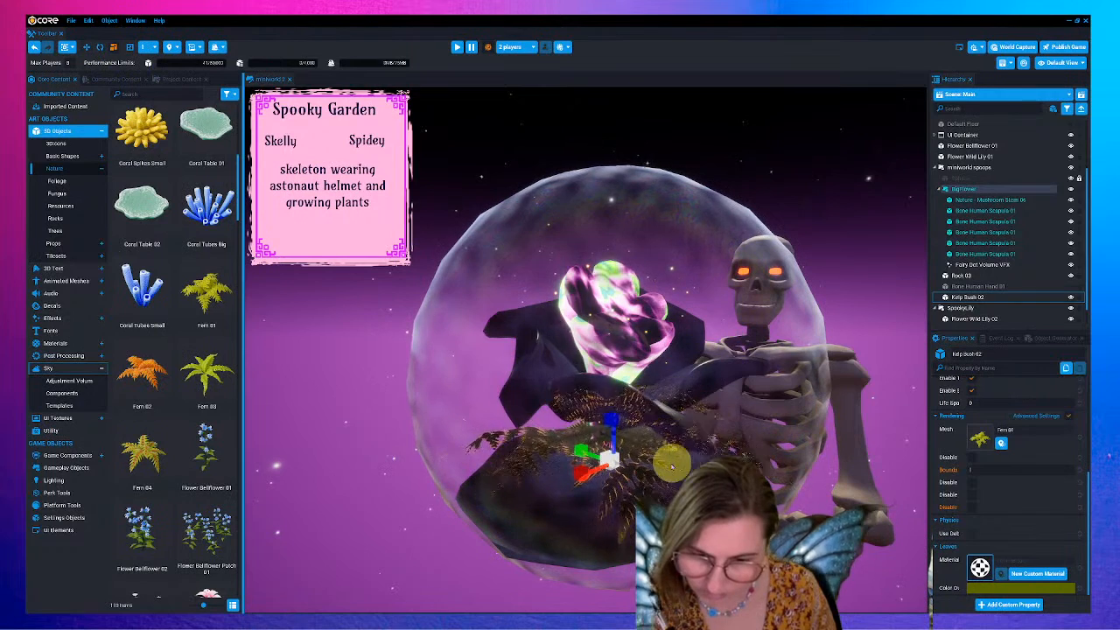
left_click(848, 289)
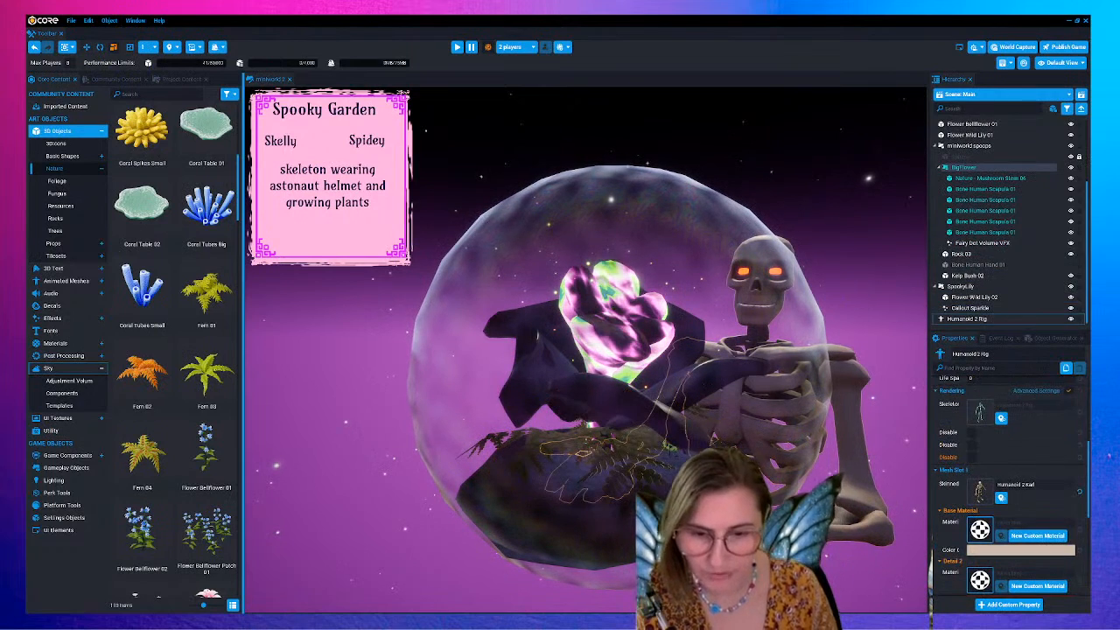
- Create a custom material for the fern's leaves and increase its emissive boost to make them glow
left_click(630, 455)
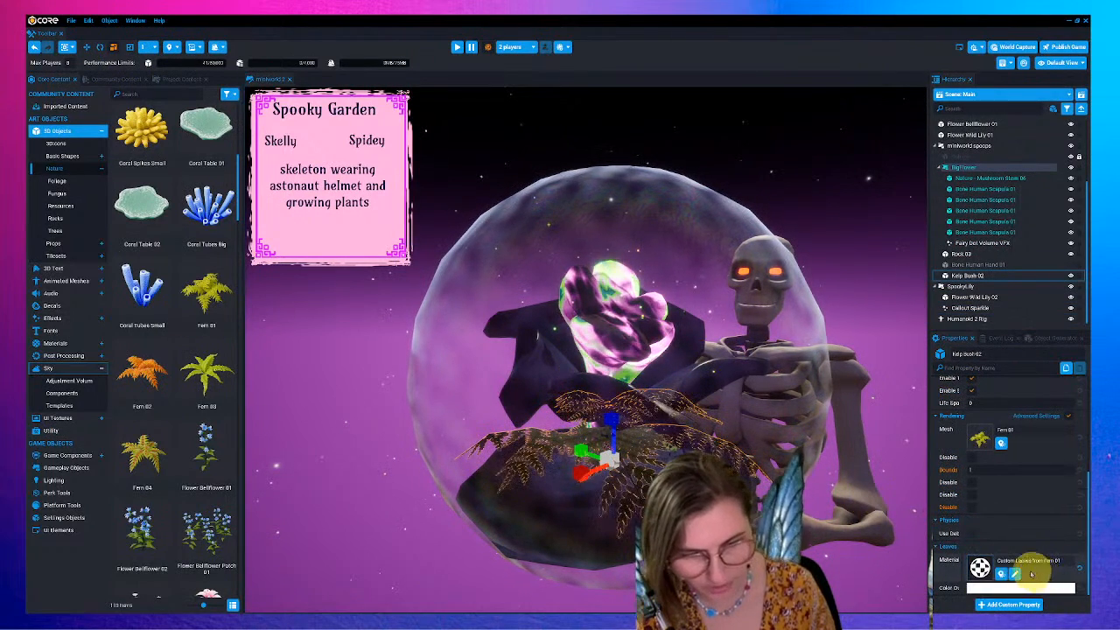
left_click(1015, 573)
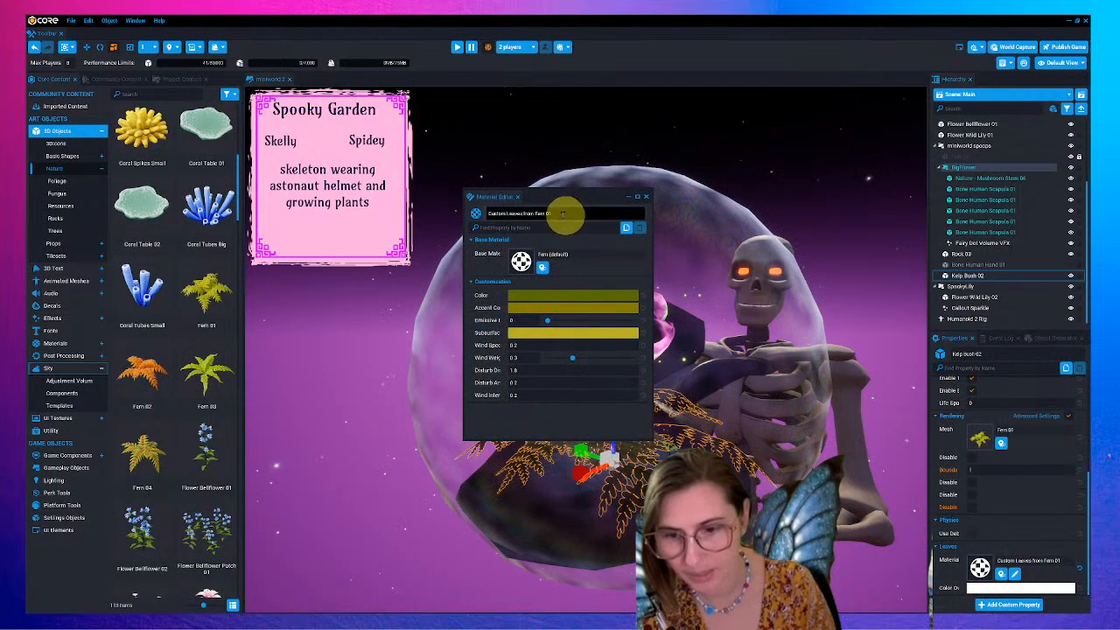
left_click_drag(558, 205, 898, 269)
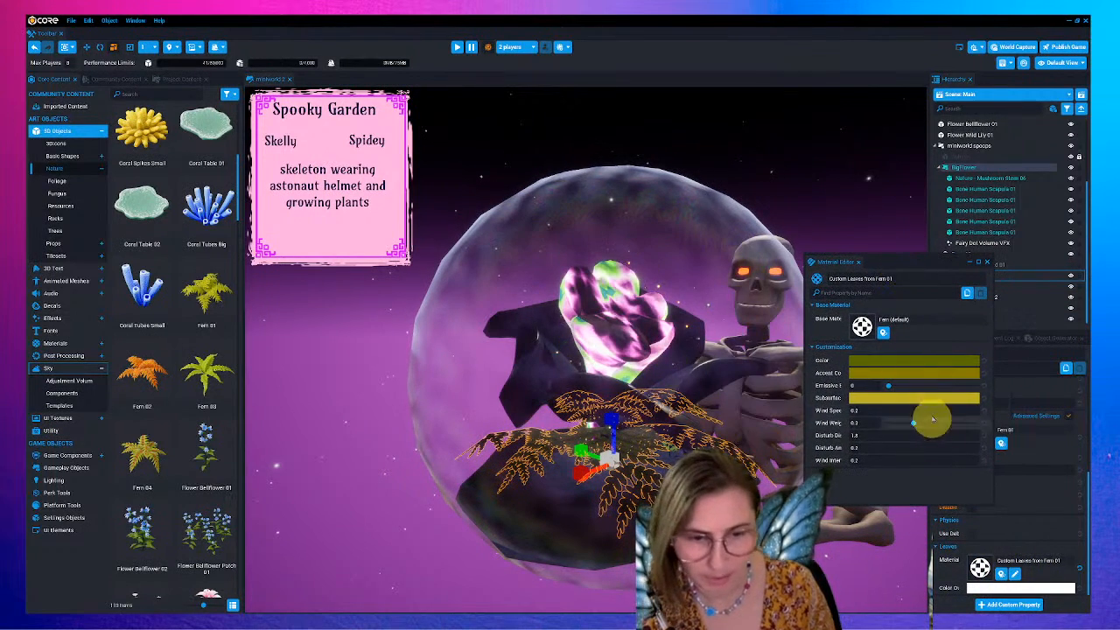
mouse_move(889, 384)
left_mouse_down()
mouse_move(903, 386)
mouse_move(893, 385)
left_mouse_up()
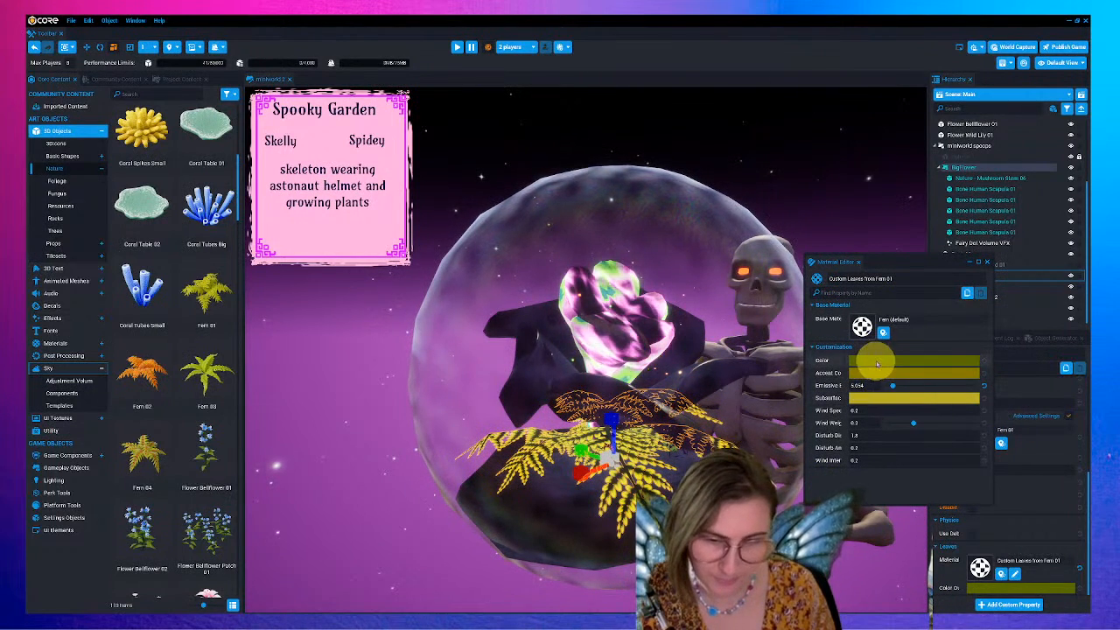
- Set the fern leaf material's base color to black and its accent color to bright pink
left_click(876, 363)
left_click(989, 473)
left_click(1004, 563)
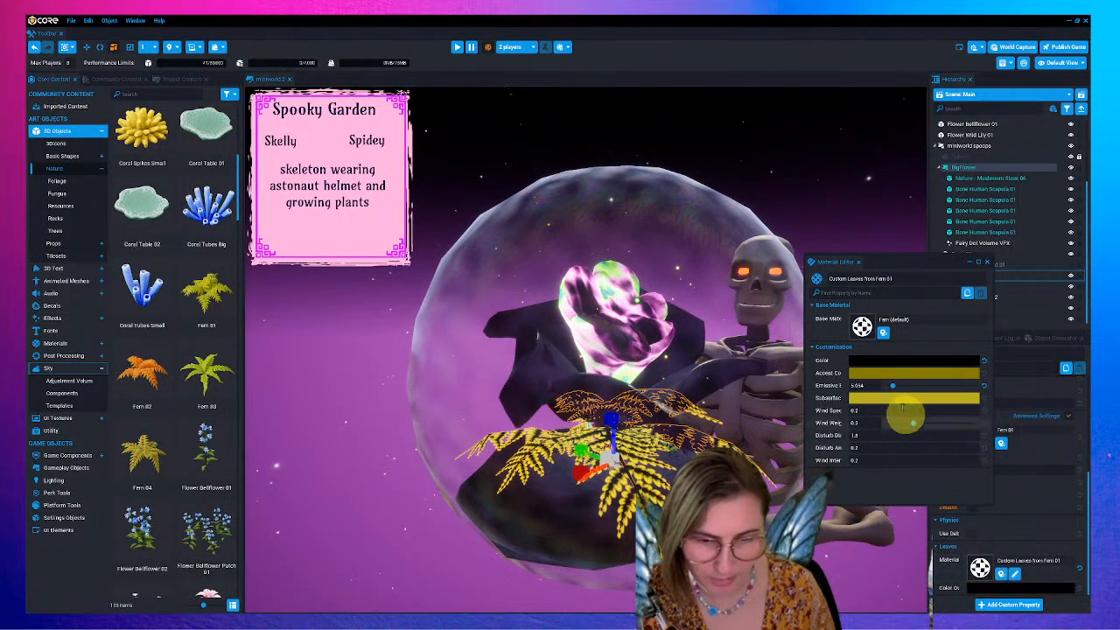
left_click(896, 374)
left_click_drag(946, 406, 1007, 443)
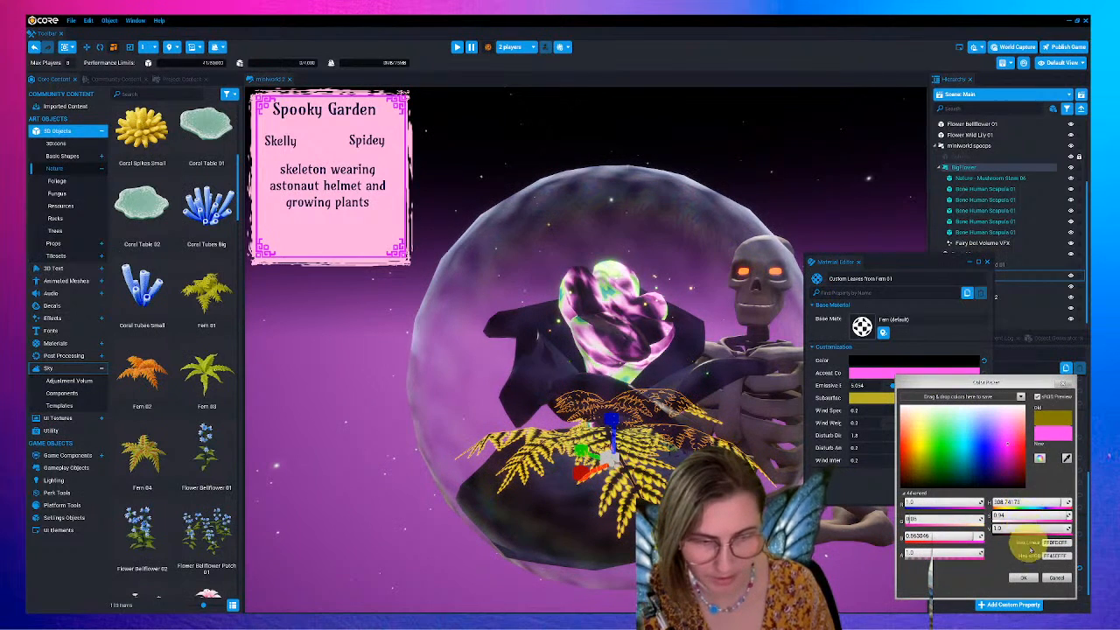
left_click(1023, 577)
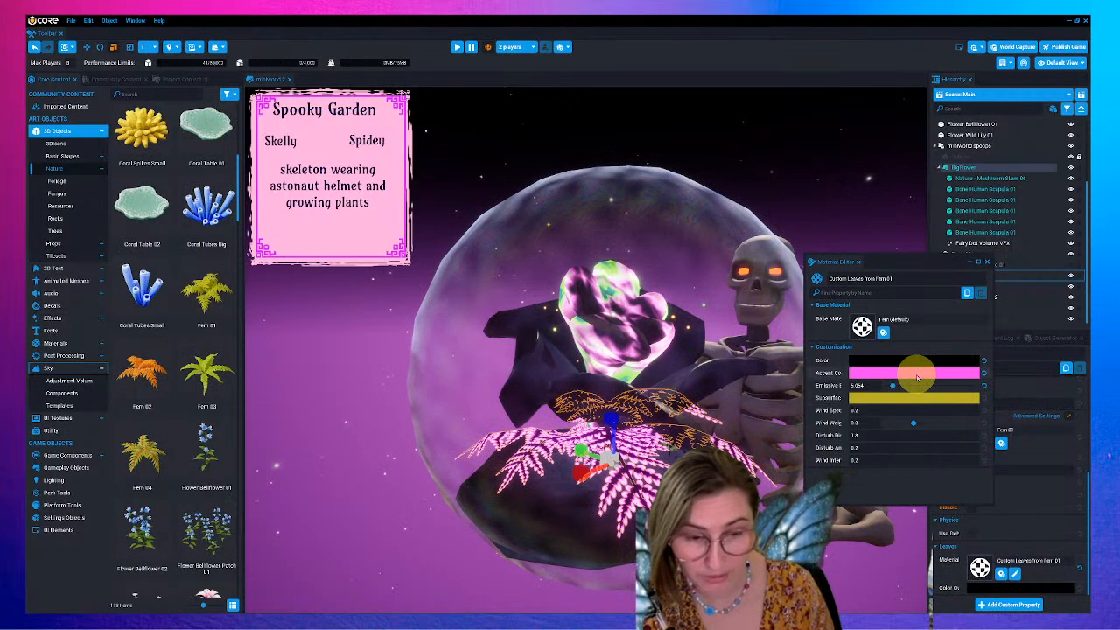
- Change the fern material's accent color to a deep blue and lower the emissive boost to about 1.4
left_click(918, 376)
left_click_drag(853, 441, 819, 446)
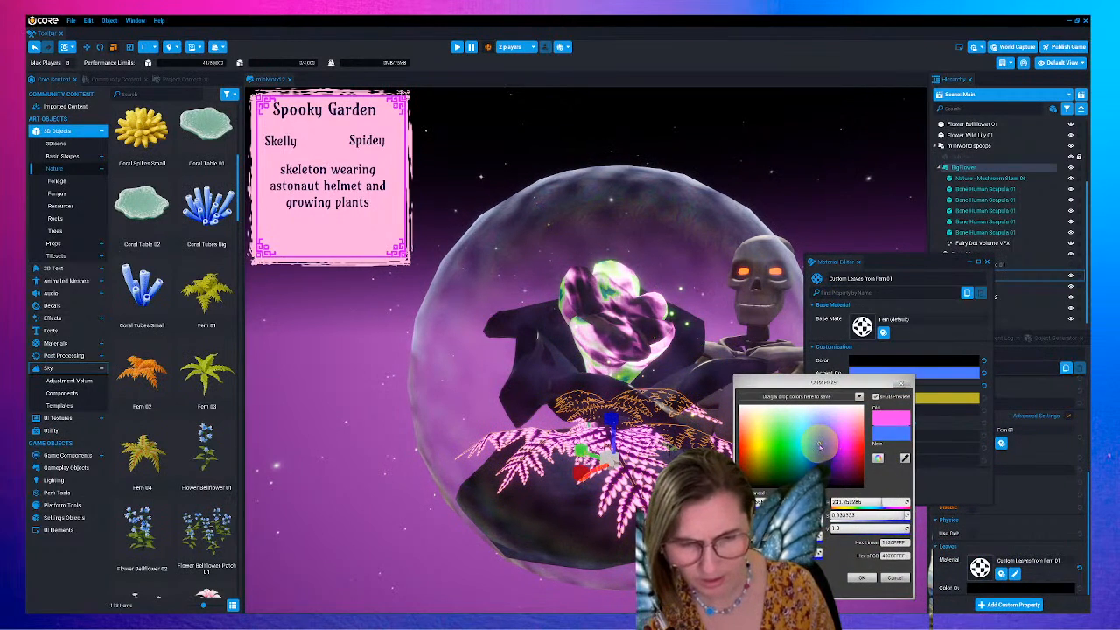
left_click(860, 579)
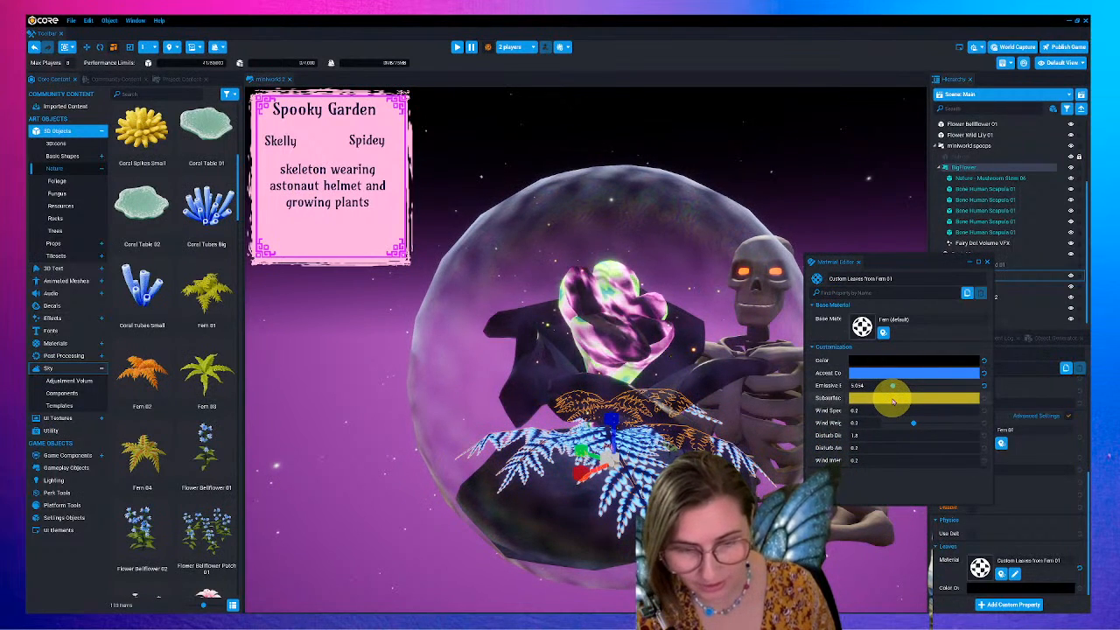
mouse_move(892, 386)
left_mouse_down()
mouse_move(904, 386)
mouse_move(889, 390)
left_mouse_up()
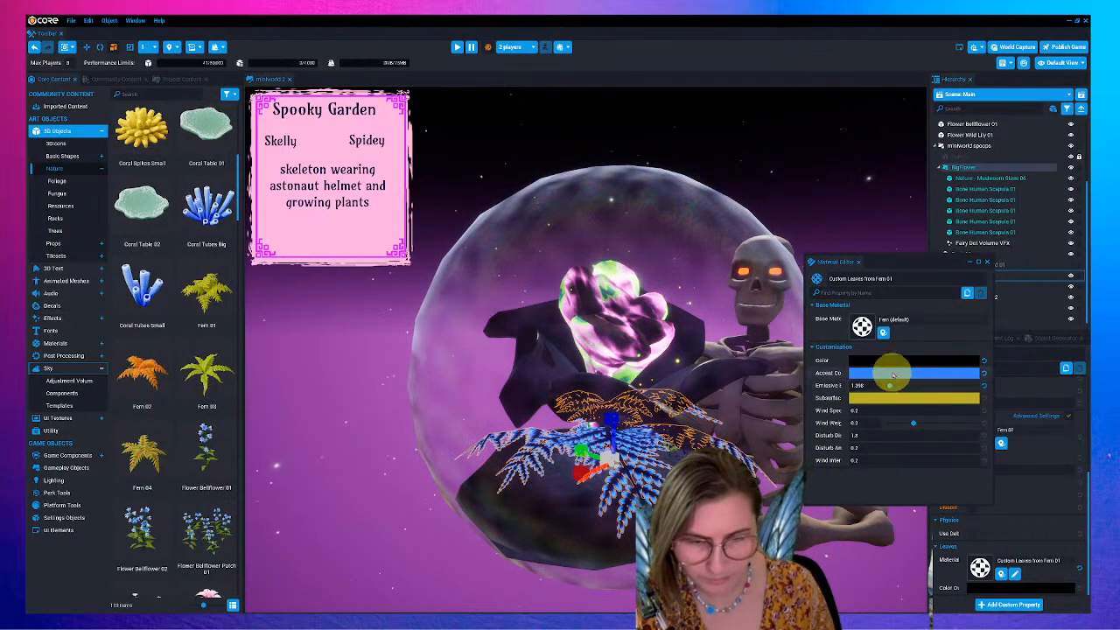
left_click(893, 373)
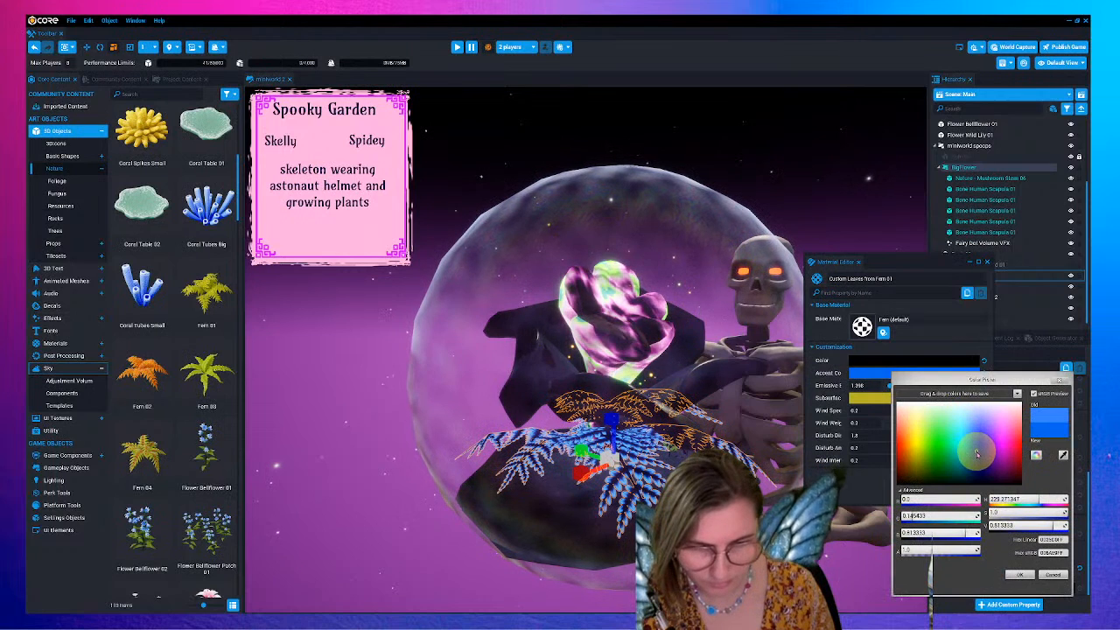
left_click(1019, 574)
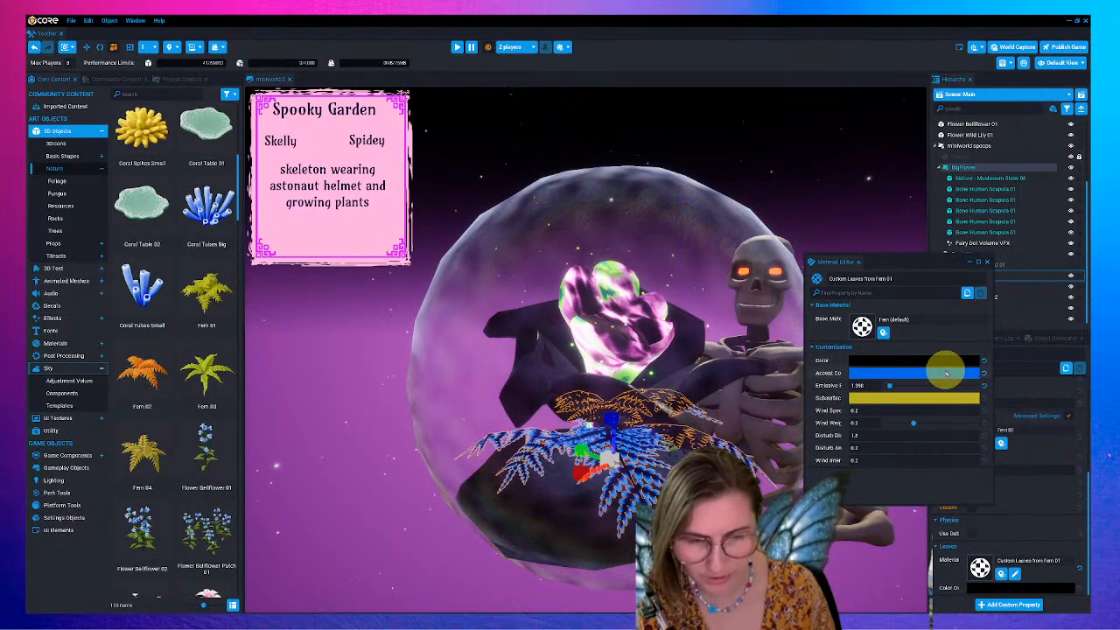
- Set the fern material's wind weight to about 0.57, increase its wind intensity, and close the material editor
left_click_drag(861, 424, 931, 424)
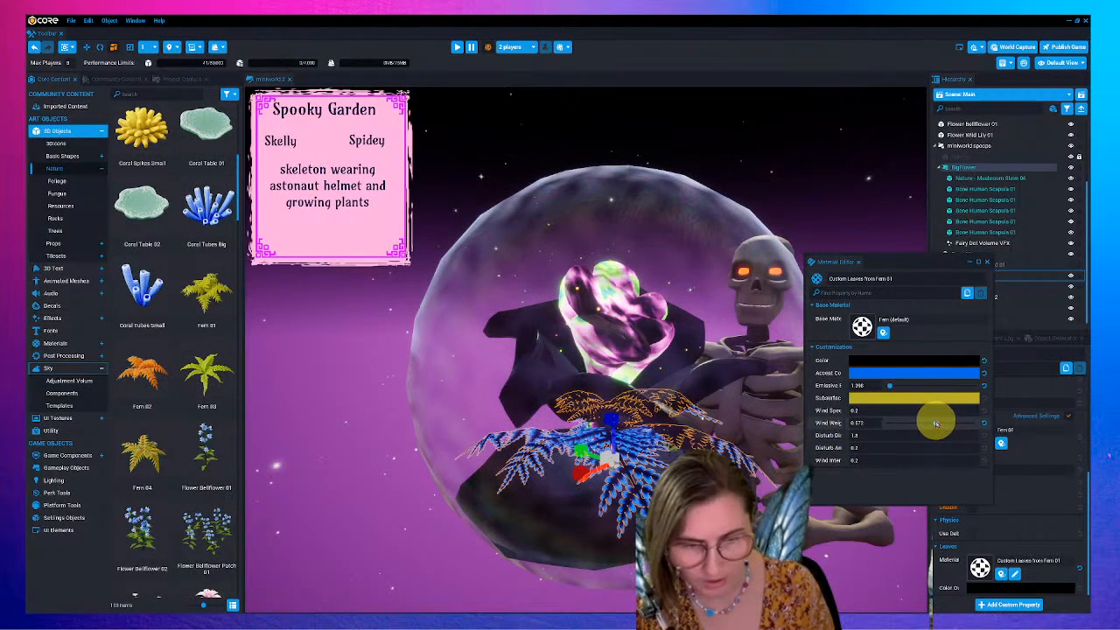
left_click_drag(843, 435, 859, 450)
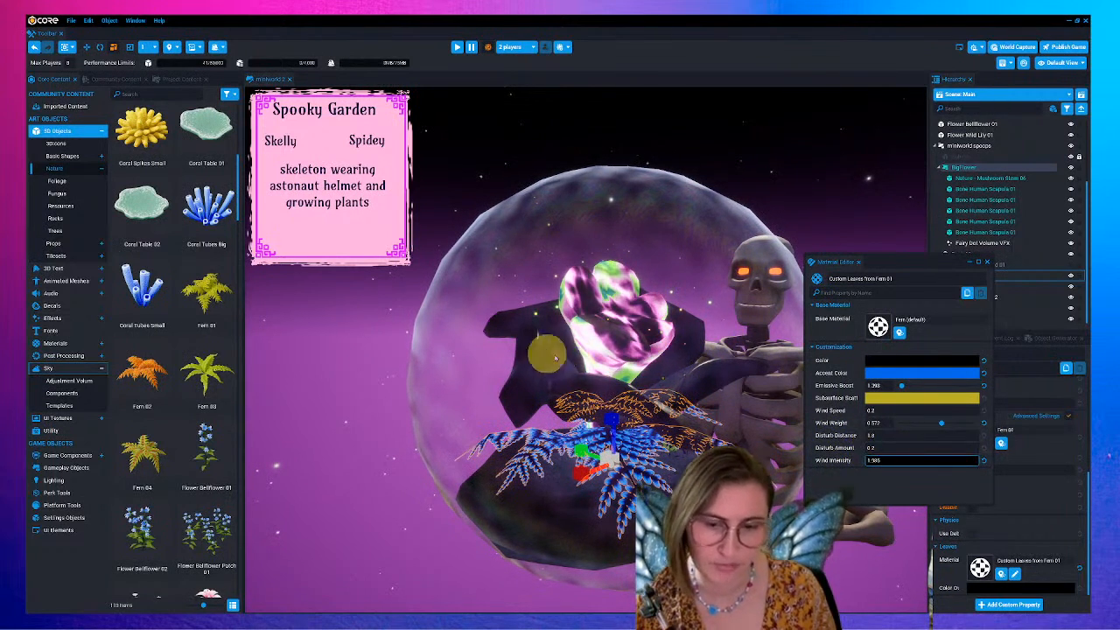
left_click(986, 263)
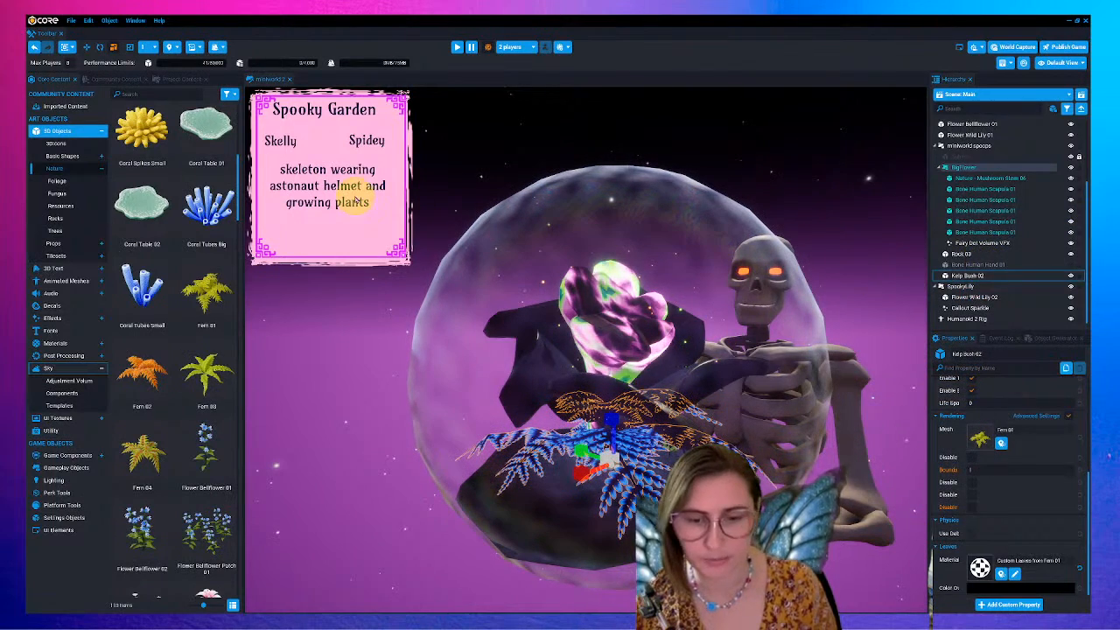
- Rotate the blue fern around the flower's stem so its fronds fan out over the front of the rock
left_click(99, 48)
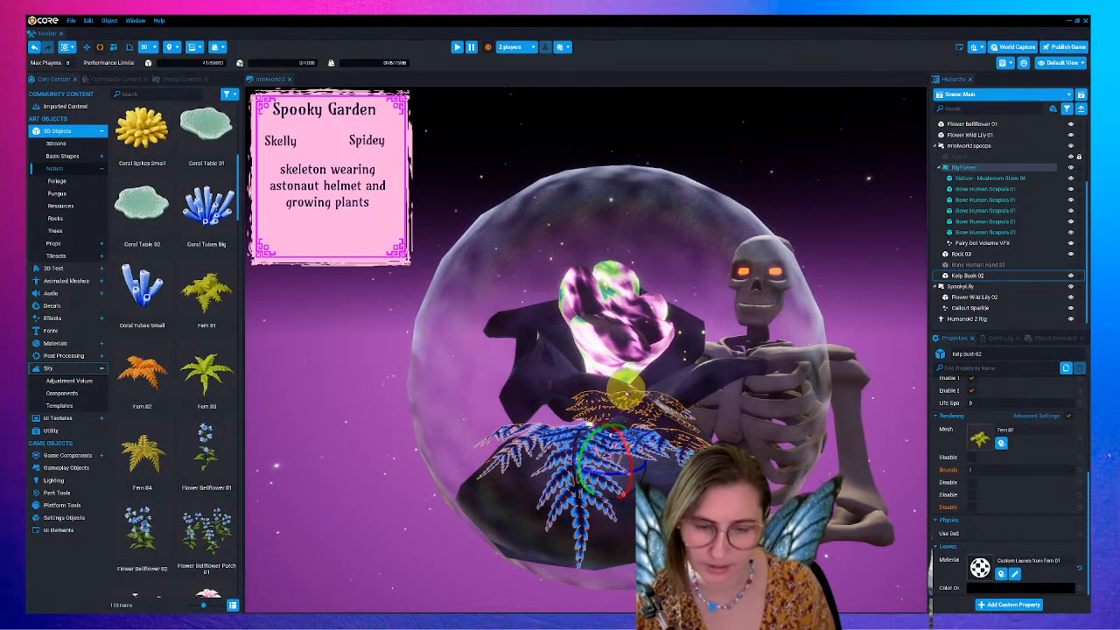
left_click(691, 408)
right_click_drag(652, 447, 662, 427)
scroll(648, 369, "down", 1)
key("s")
key("w")
key("s")
left_click(861, 328)
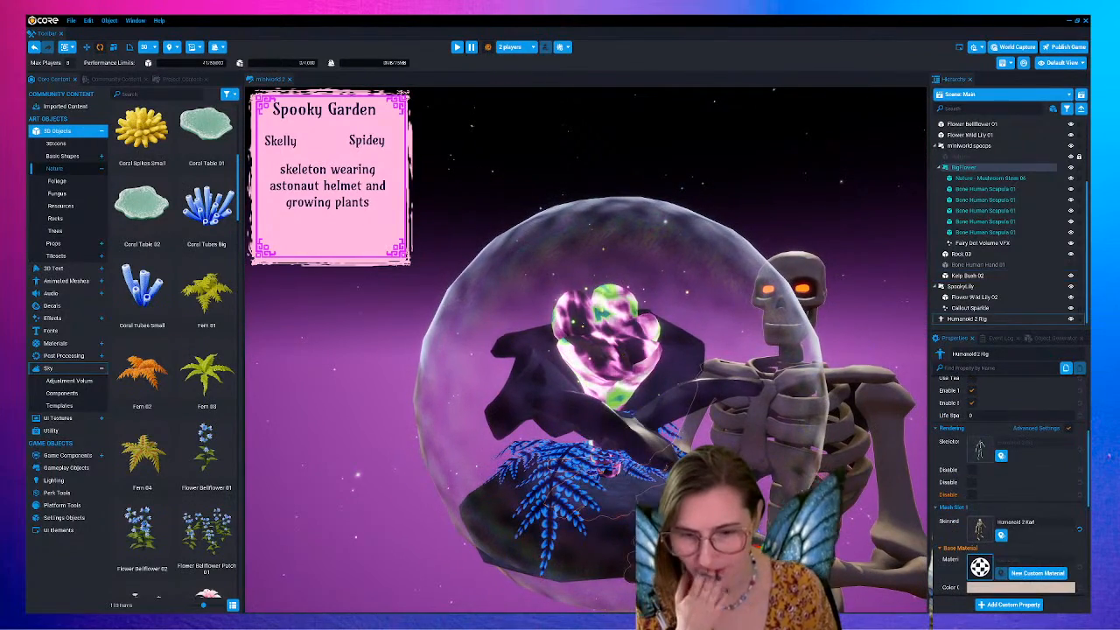
left_click(585, 511)
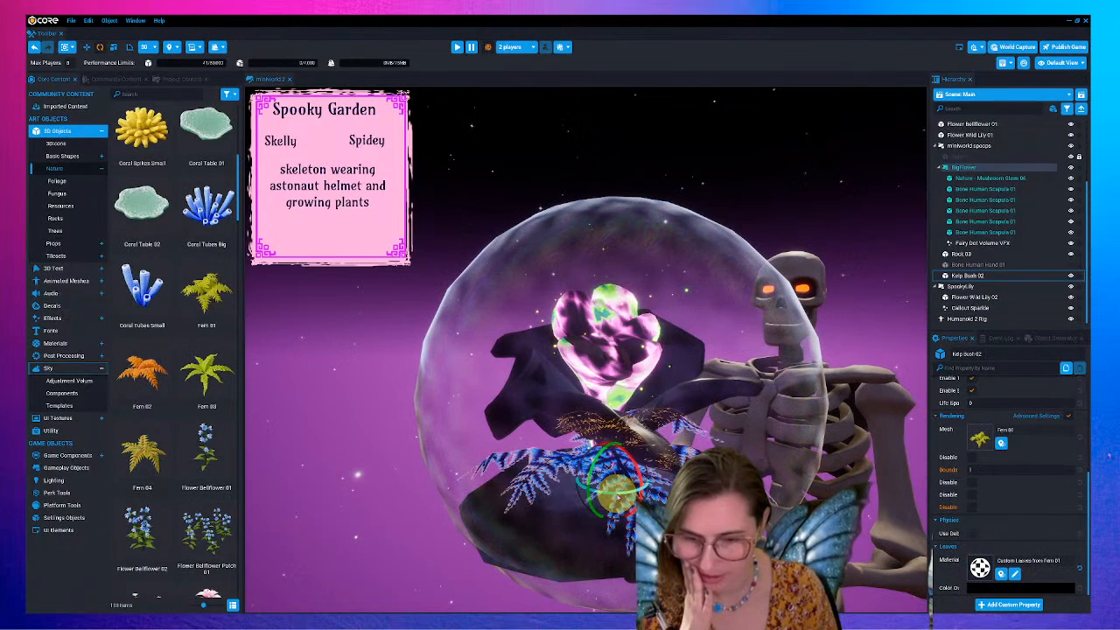
left_click(844, 331)
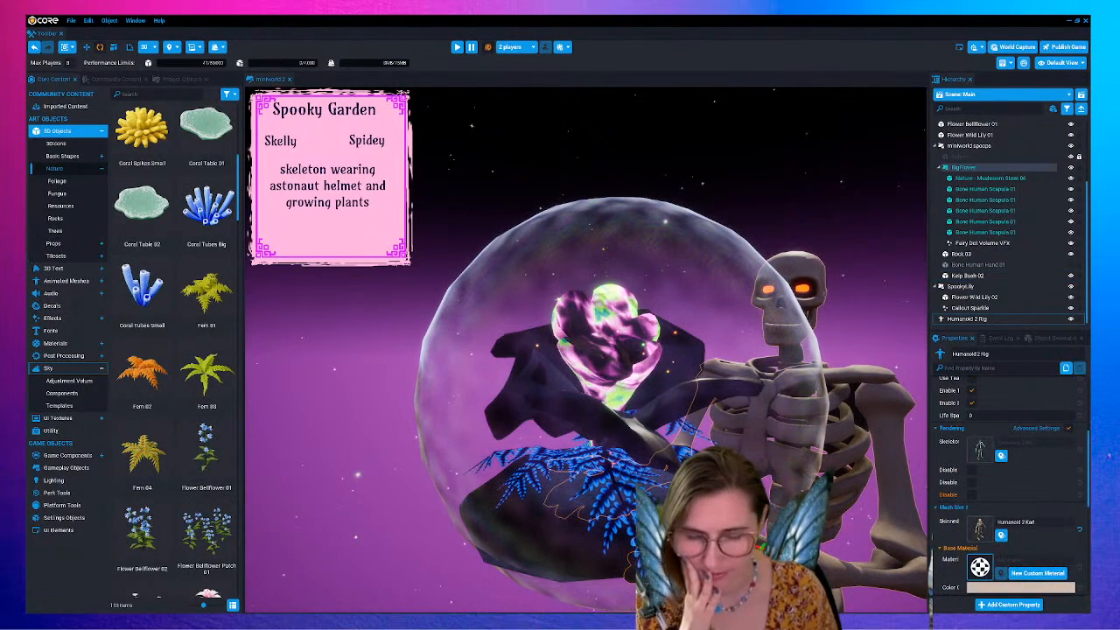
left_click(619, 498)
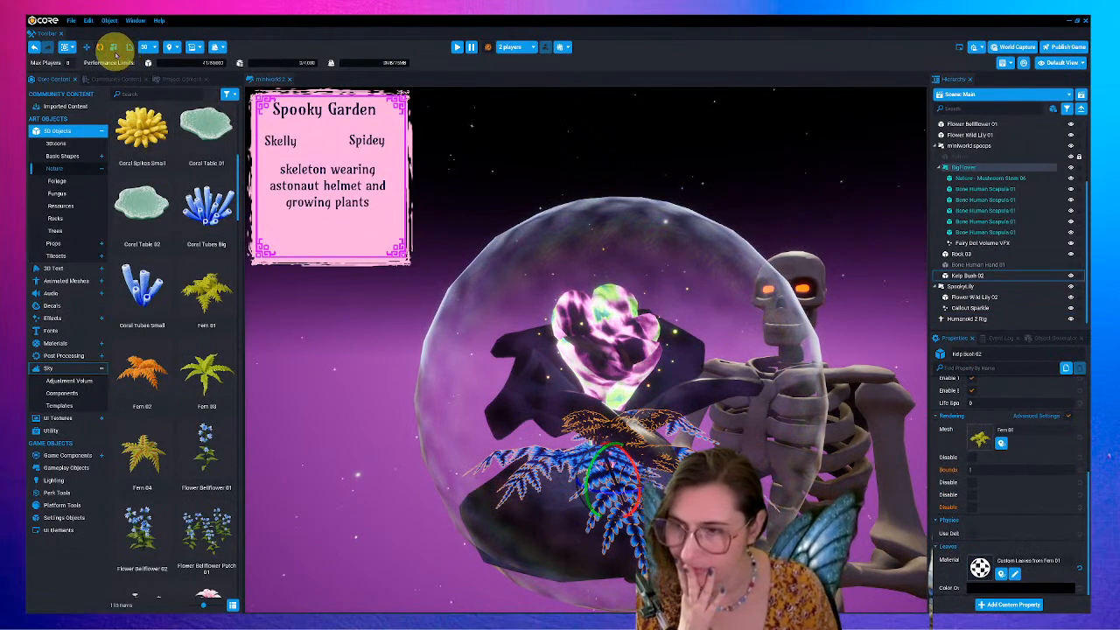
- Flatten the blue fern and raise it so its fronds sit above the top of the rock
left_click(113, 48)
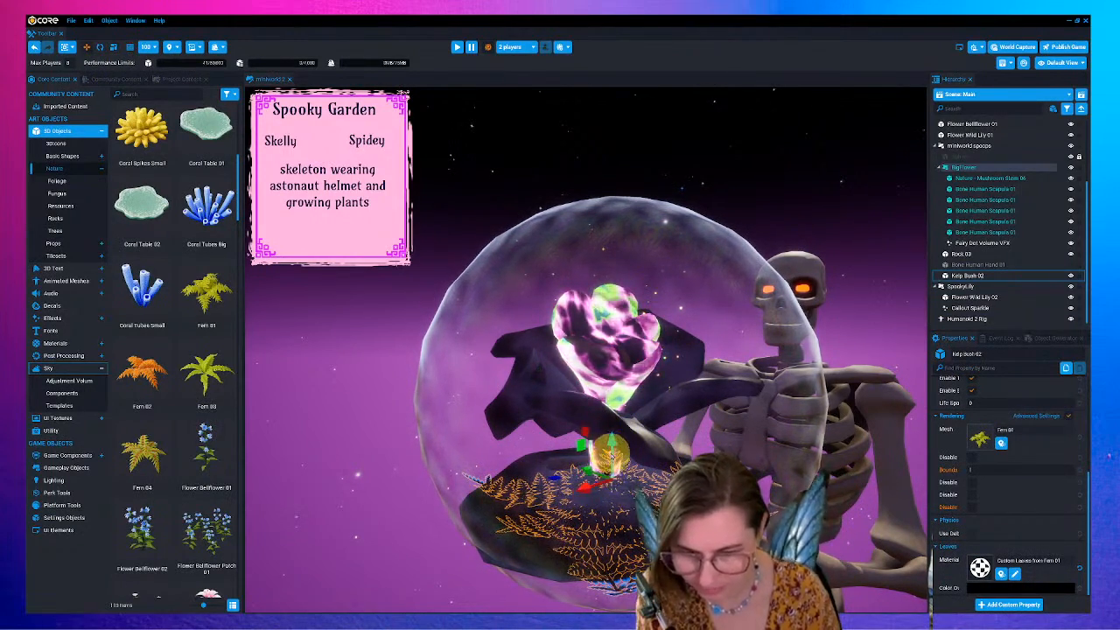
left_click_drag(612, 456, 615, 411)
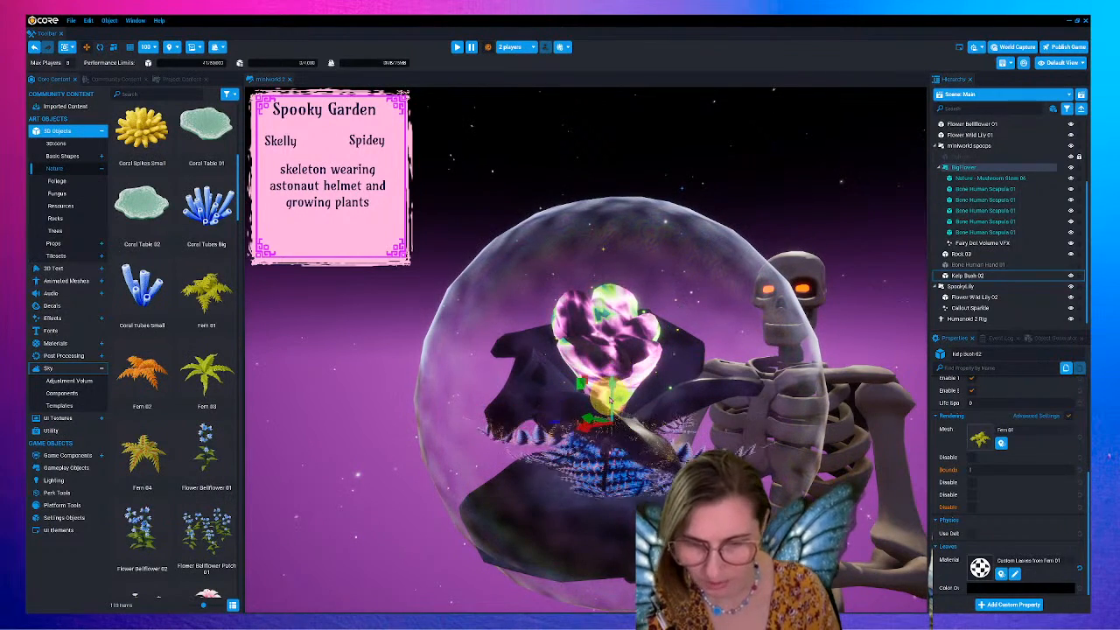
left_click(849, 368)
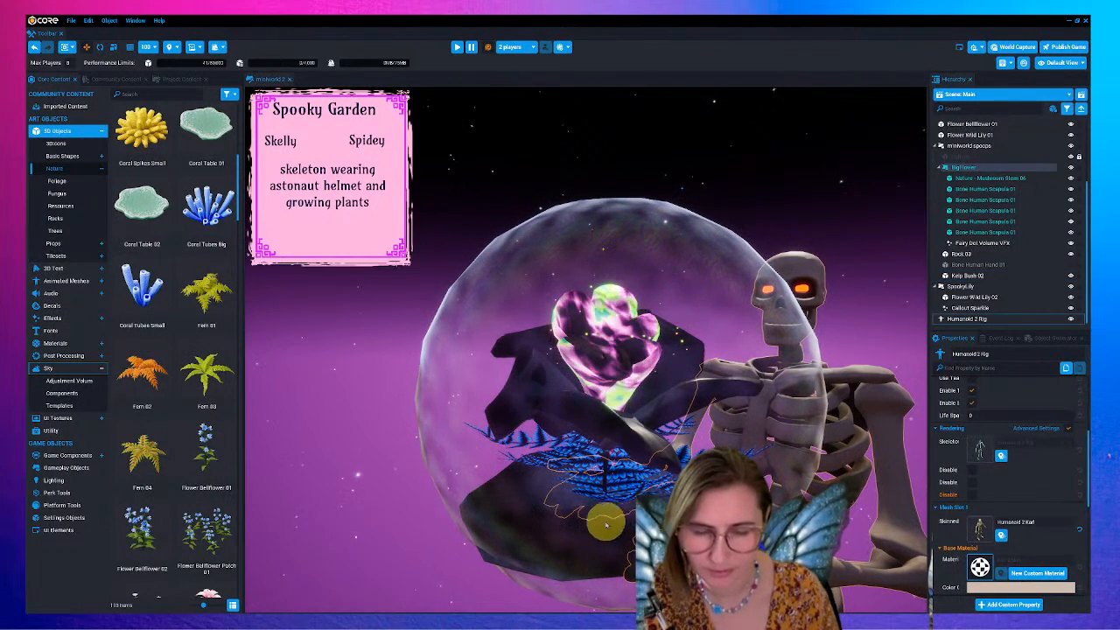
left_click(536, 501)
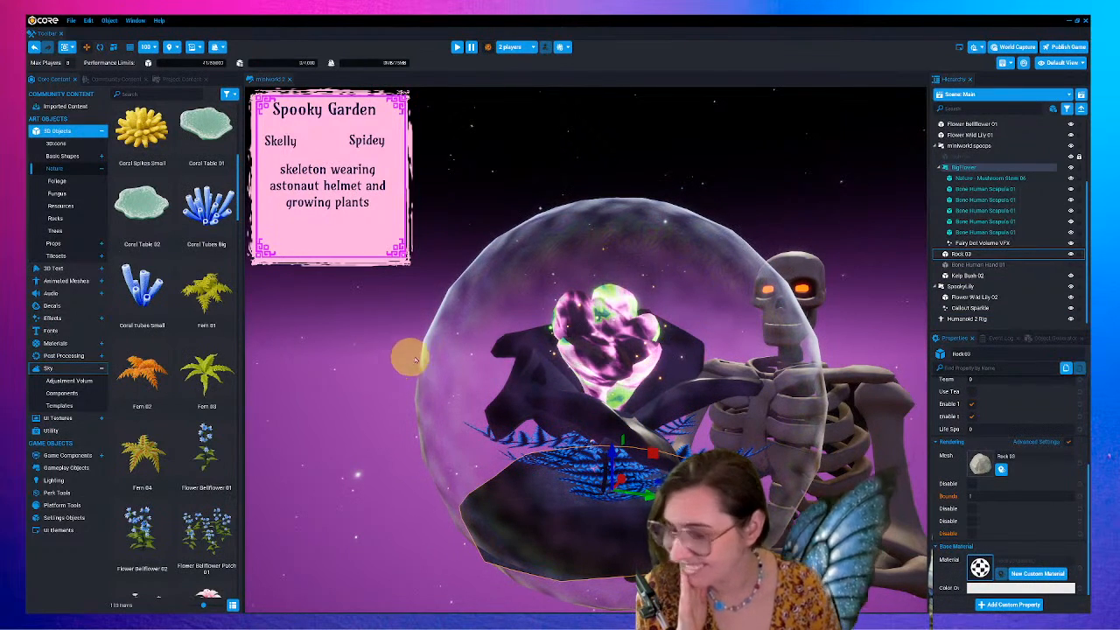
left_click(864, 371)
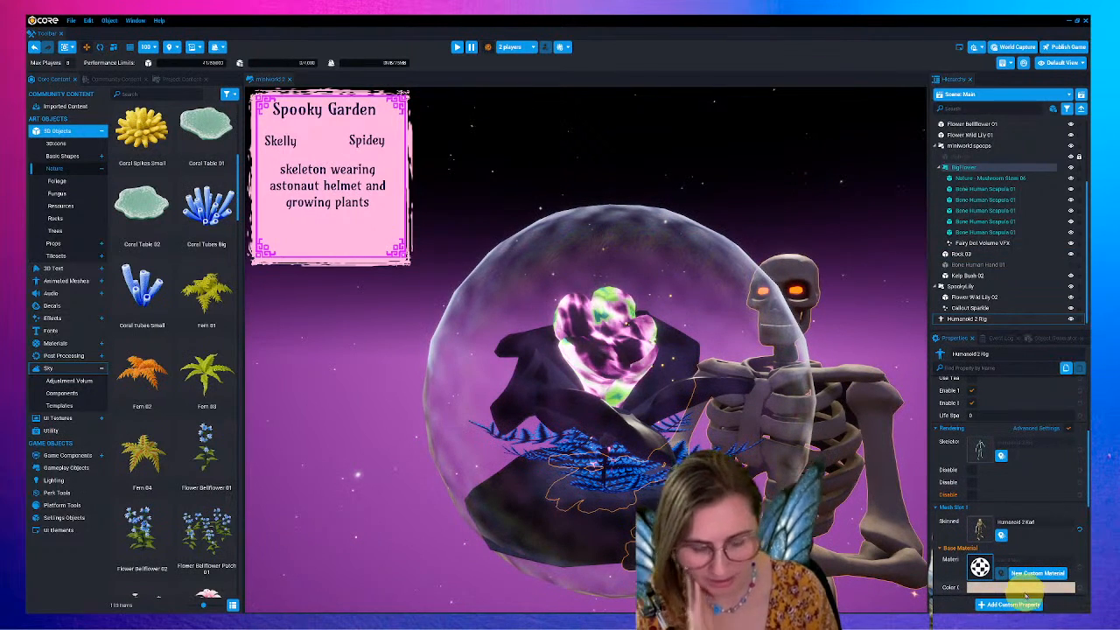
key("super")
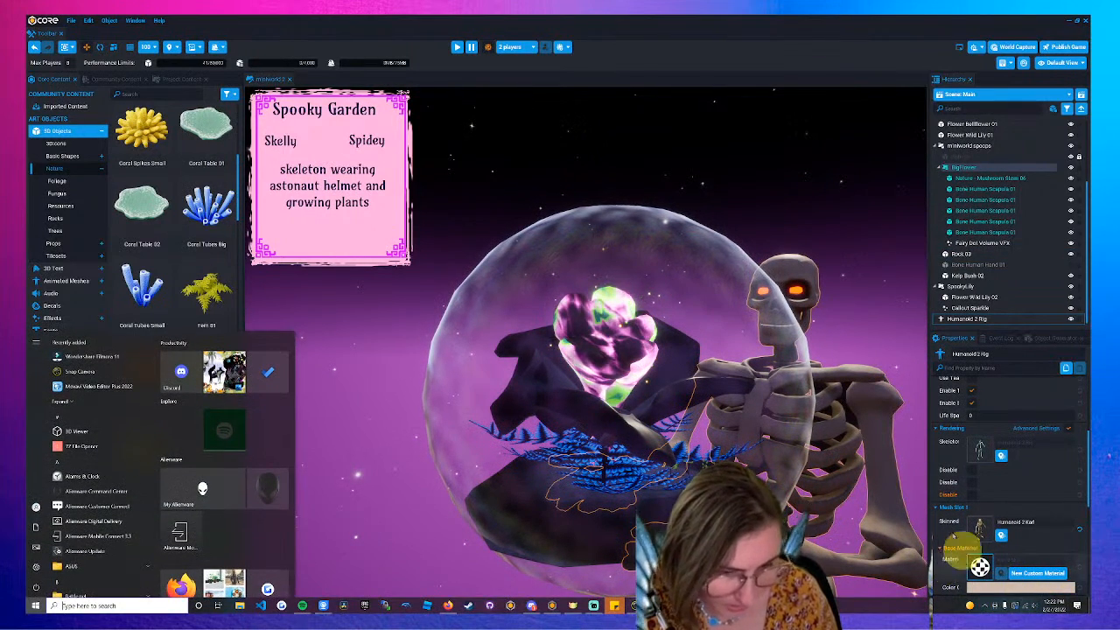
key("super")
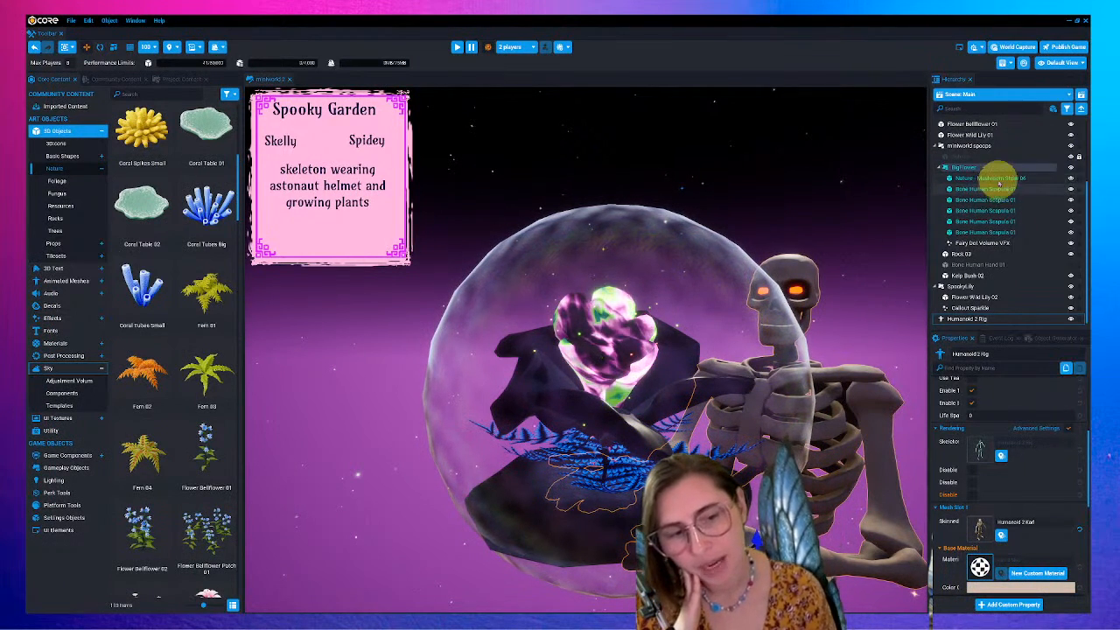
- Update the BigFlower template from the edited BigFlower group in the scene
left_click(986, 177)
left_click(984, 167)
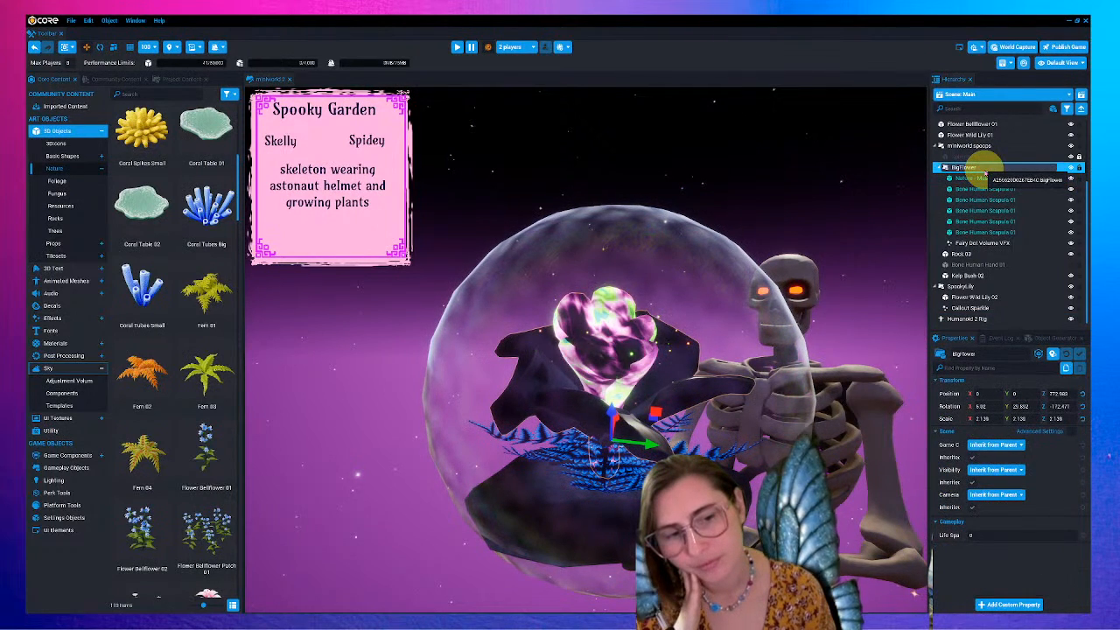
right_click(972, 172)
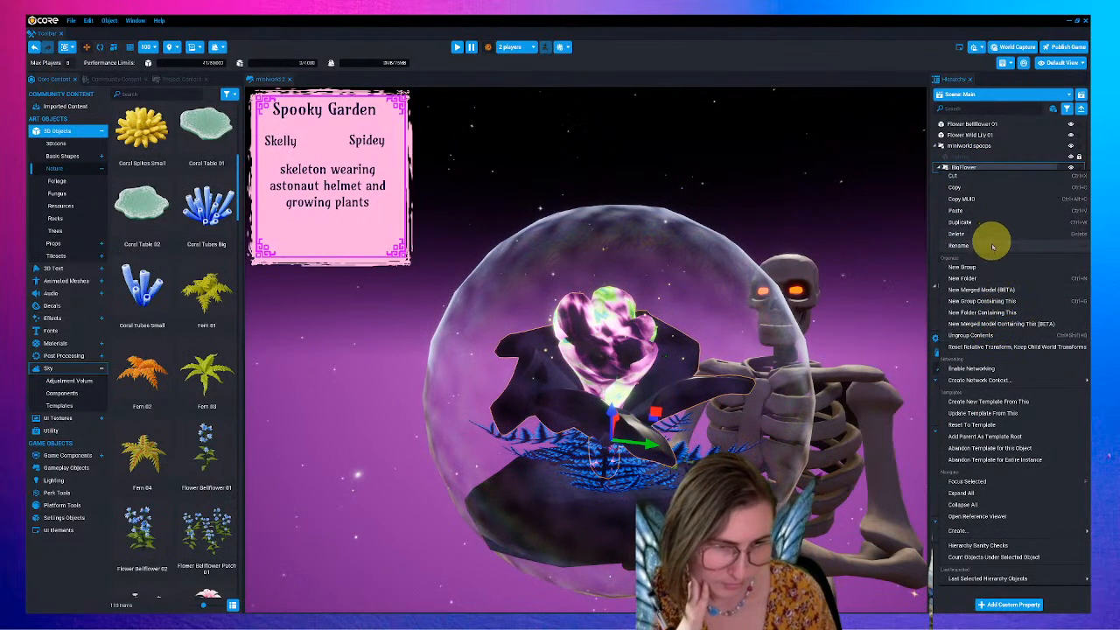
left_click(983, 414)
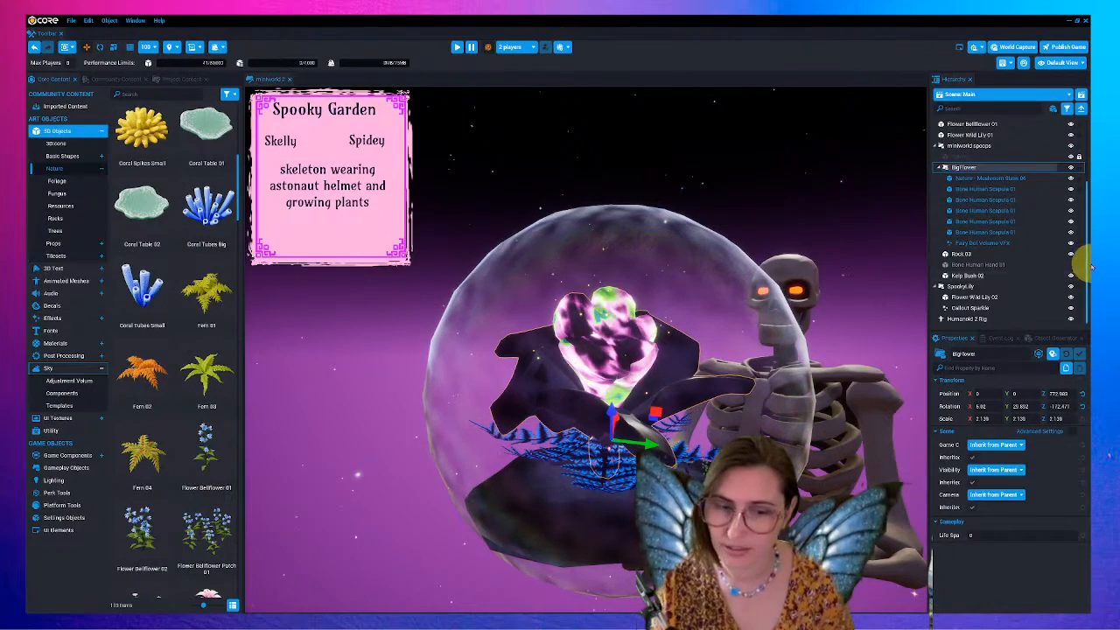
right_click_drag(814, 327, 932, 377)
right_click_drag(722, 368, 717, 400)
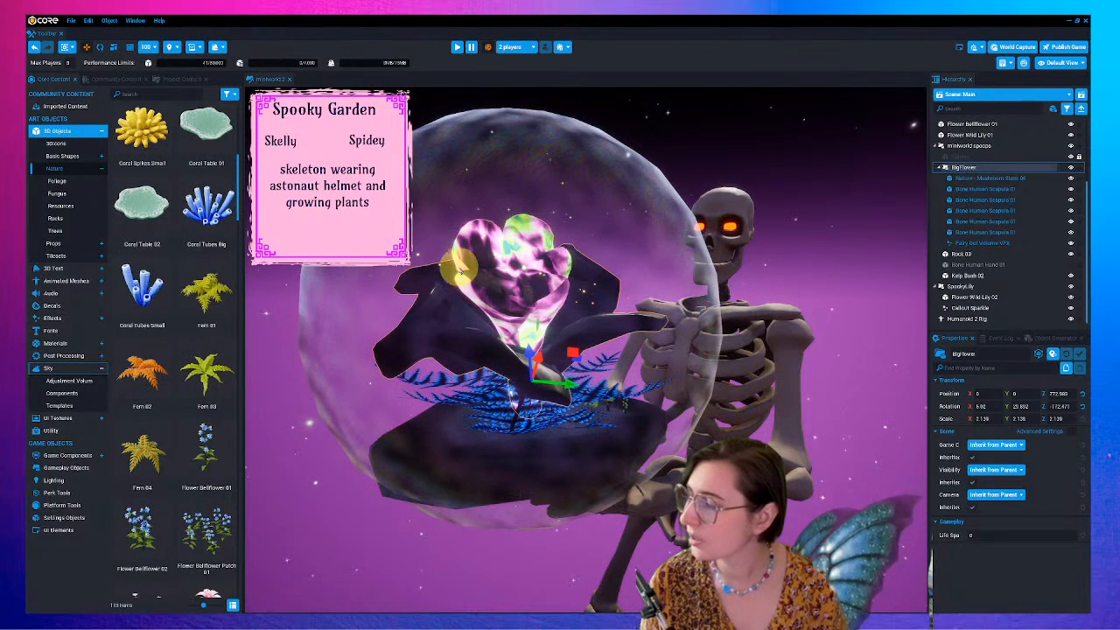
mouse_move(540, 316)
right_mouse_down()
mouse_move(521, 306)
mouse_move(532, 310)
right_mouse_up()
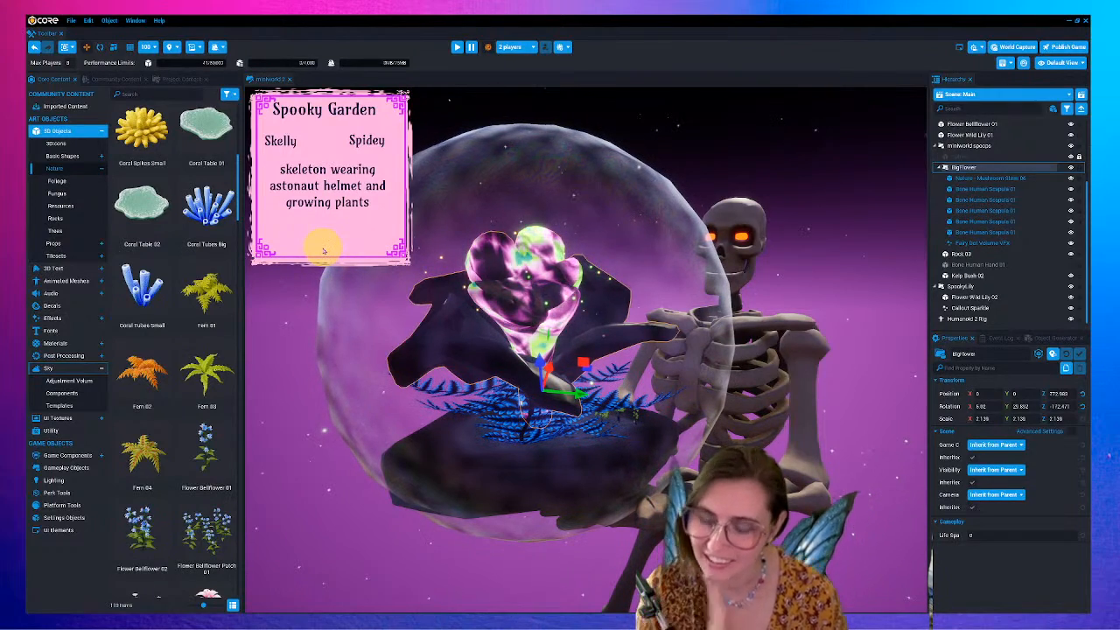
- Snip the Spooky Garden sign from the viewport and launch the Canva desktop app
key("super+shift+s")
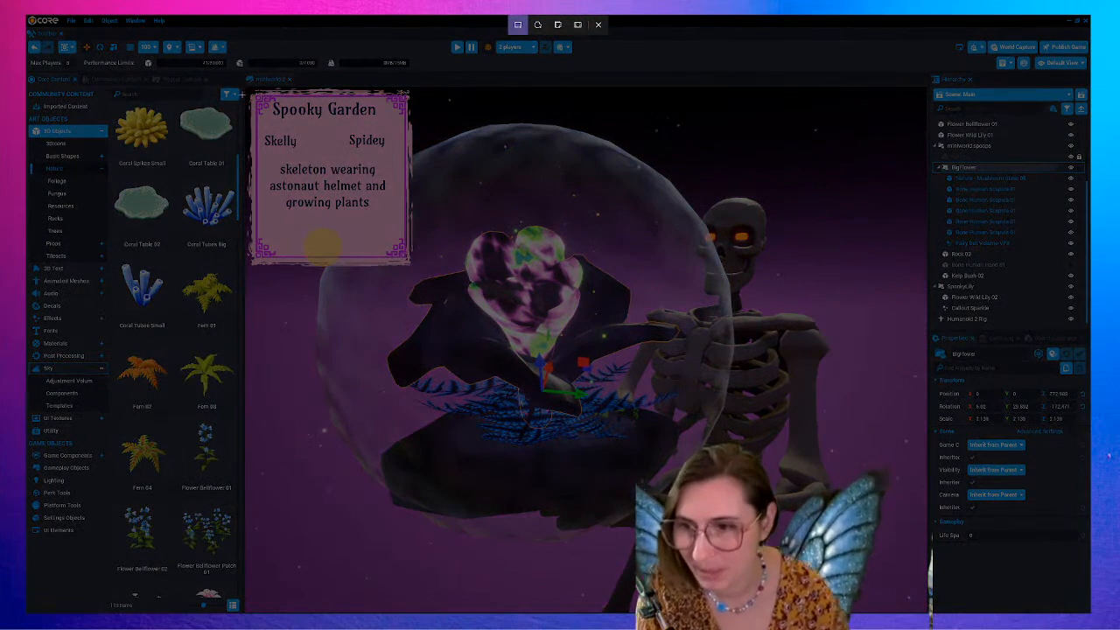
left_click_drag(246, 90, 415, 273)
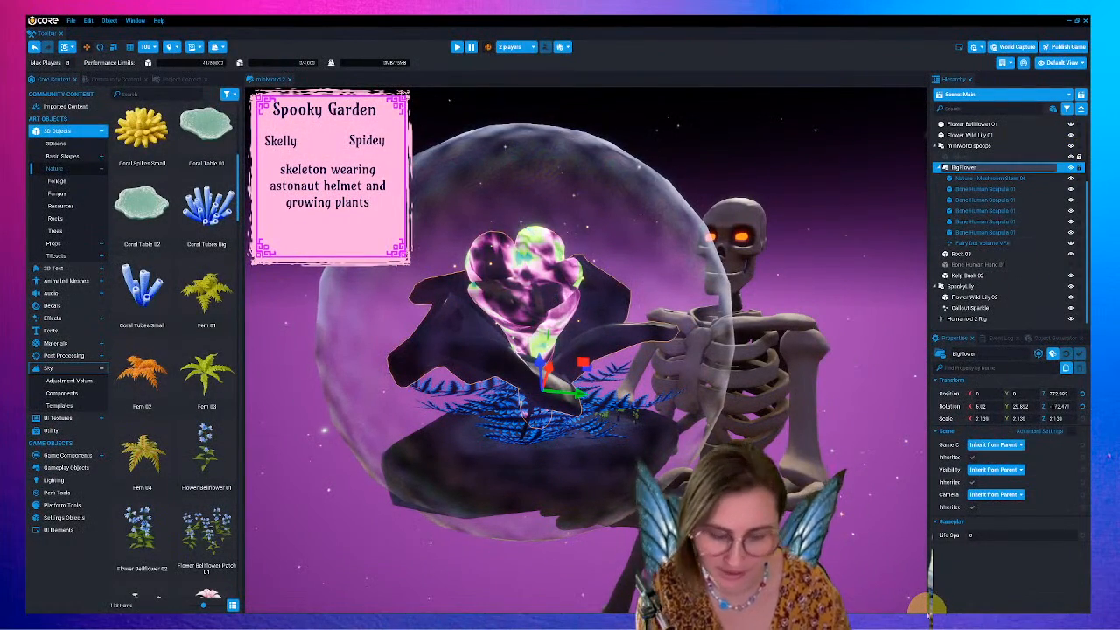
key("super")
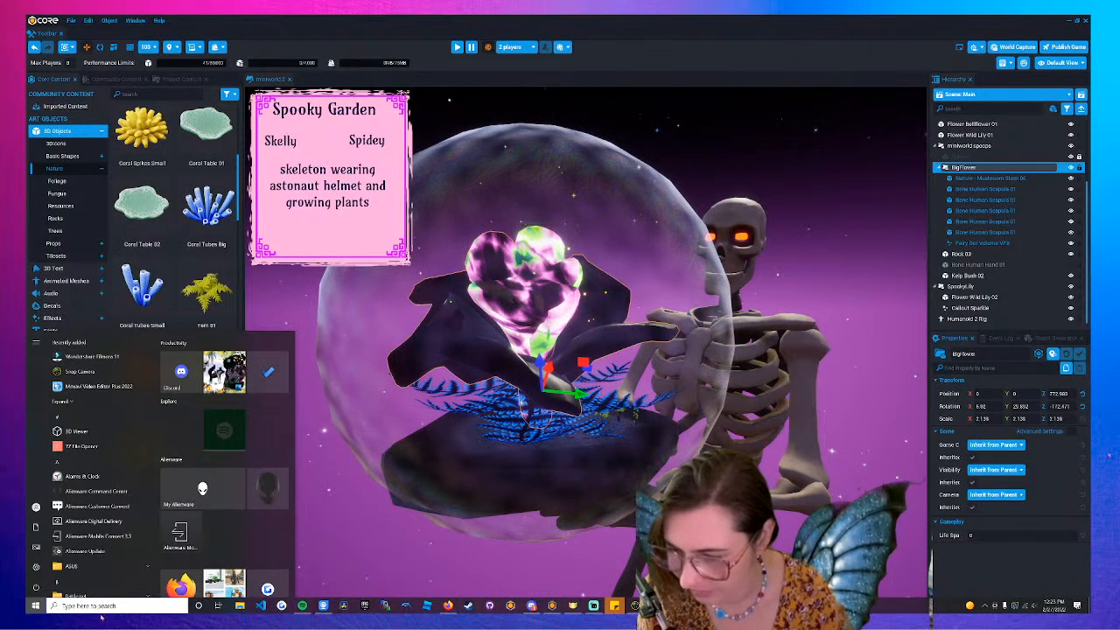
left_click(95, 606)
type("canva")
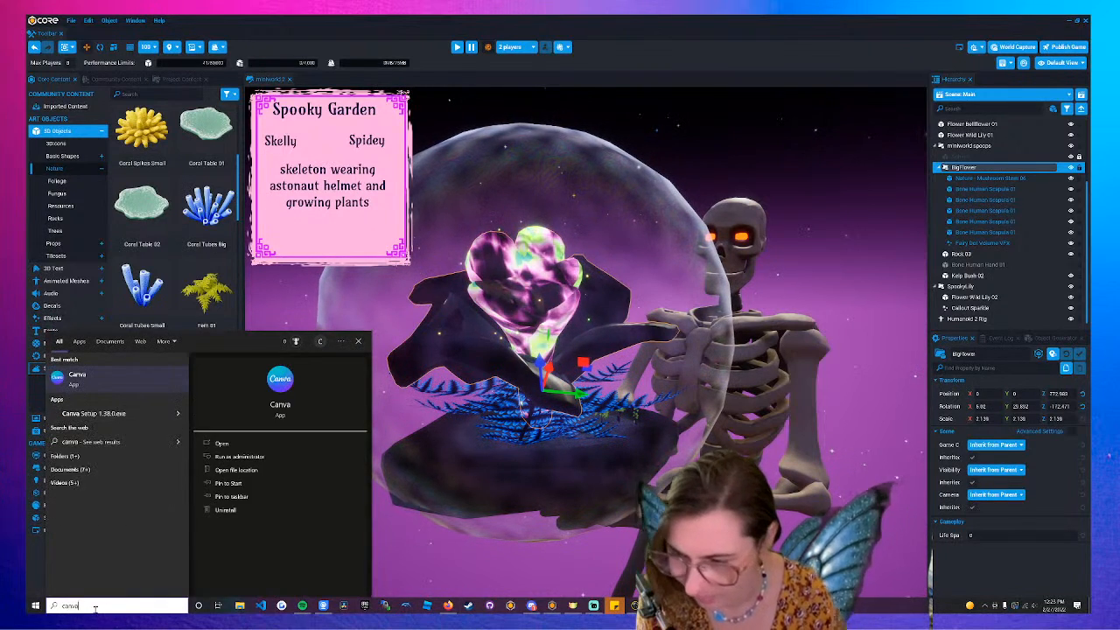
left_click(119, 381)
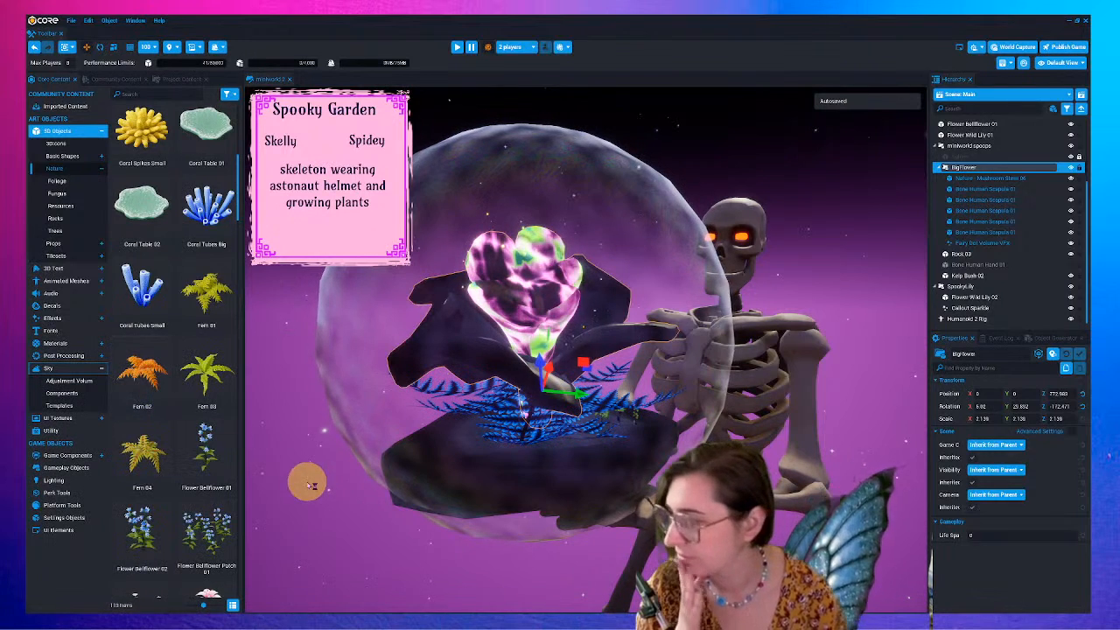
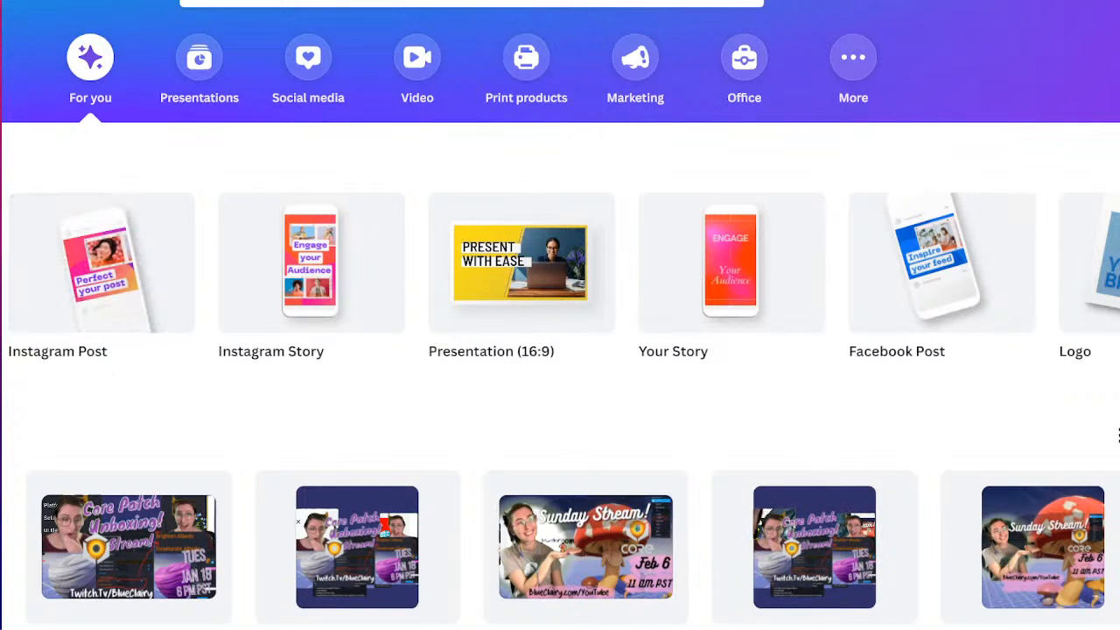
- Create a new Canva presentation design and set its page background to a bright, fully saturated green
left_click(1012, 7)
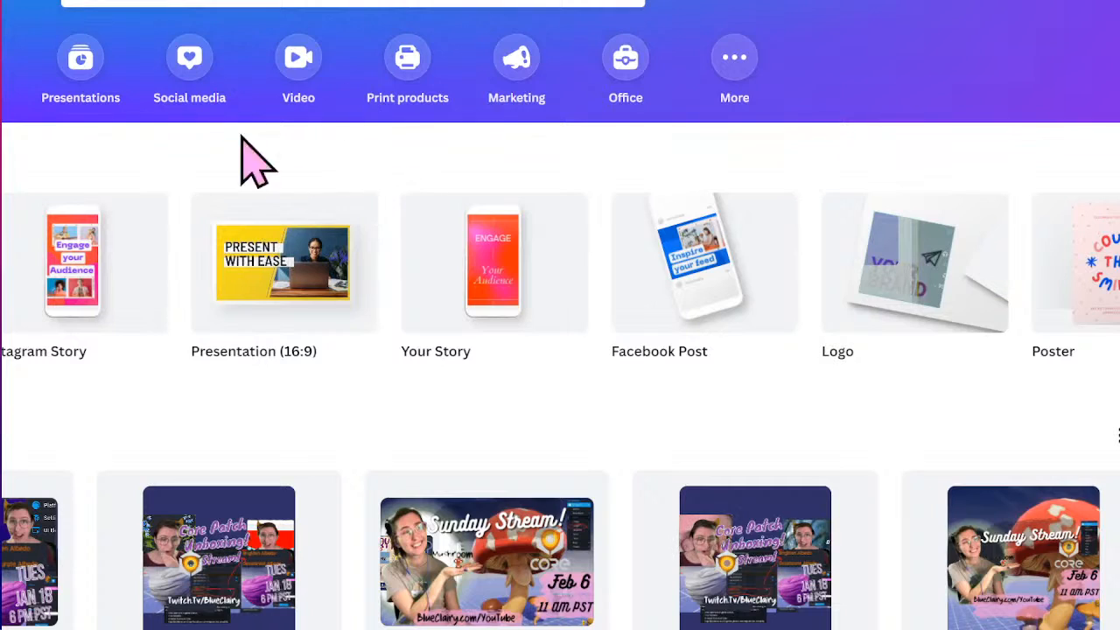
left_click(85, 72)
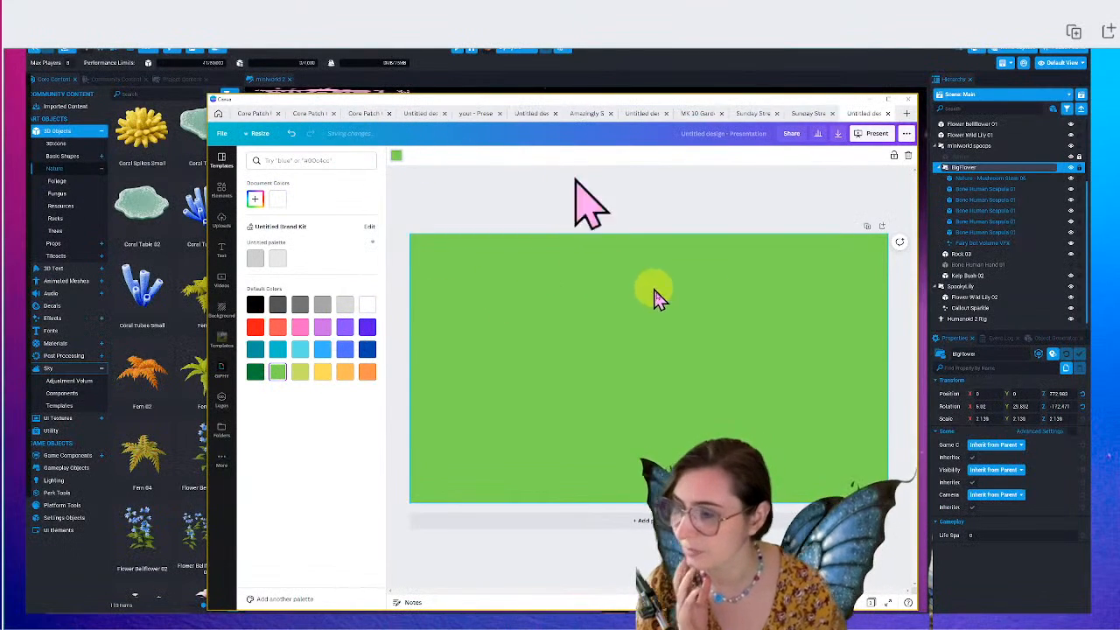
left_click(255, 199)
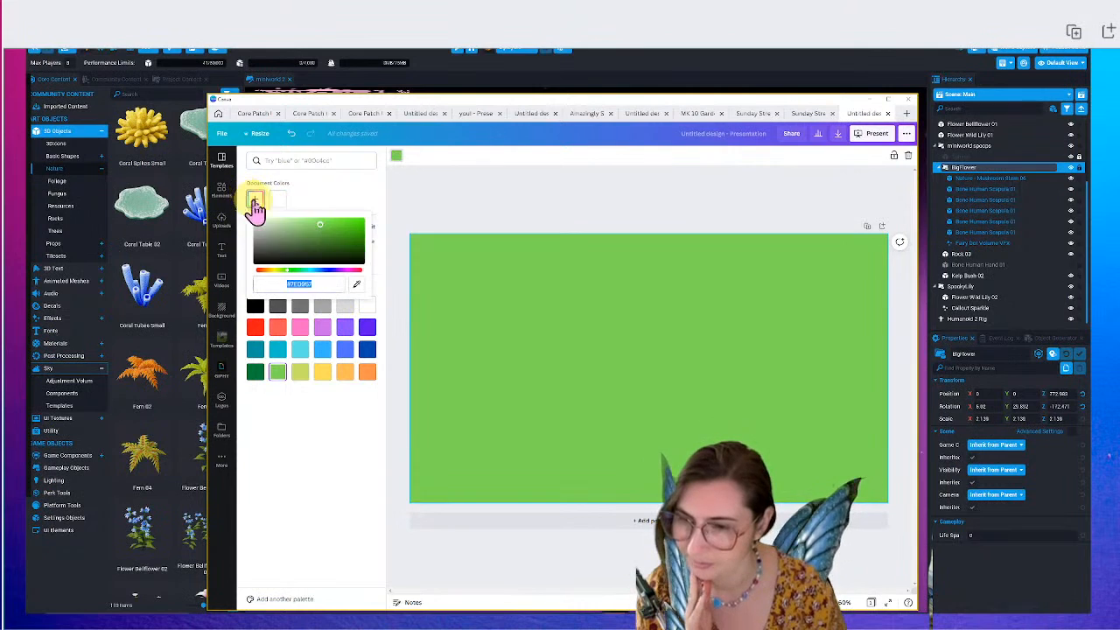
left_click_drag(335, 245, 367, 216)
left_click(326, 402)
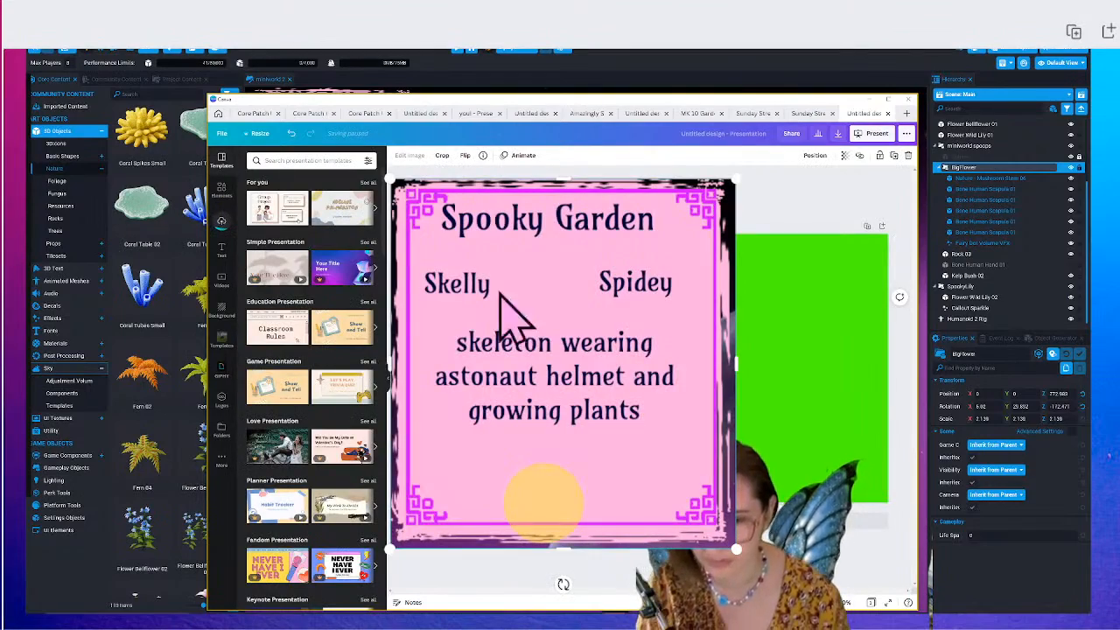
- Shrink the snipped Spooky Garden image into the green page's upper-left corner and move the Canva window off this screen
left_click_drag(508, 321, 480, 304)
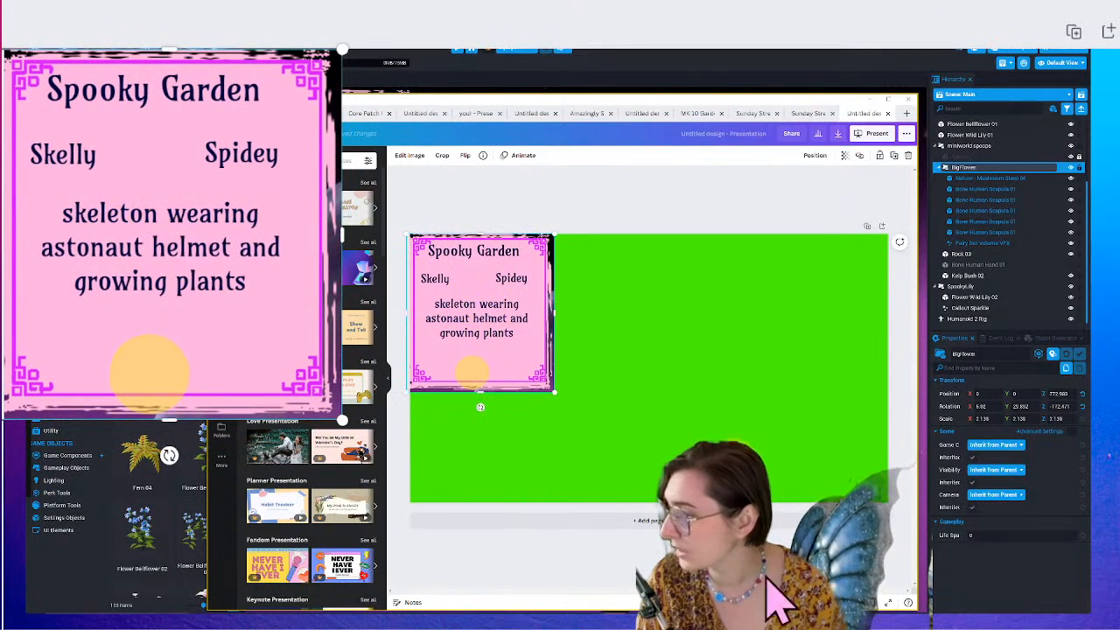
left_click_drag(553, 391, 478, 339)
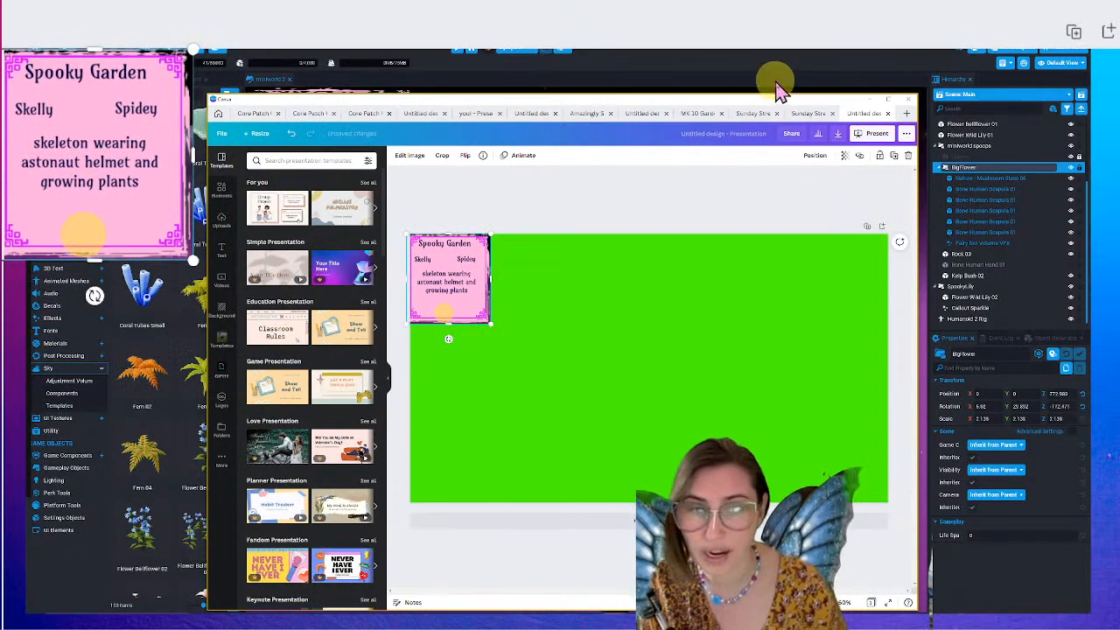
left_click_drag(816, 103, 8, 289)
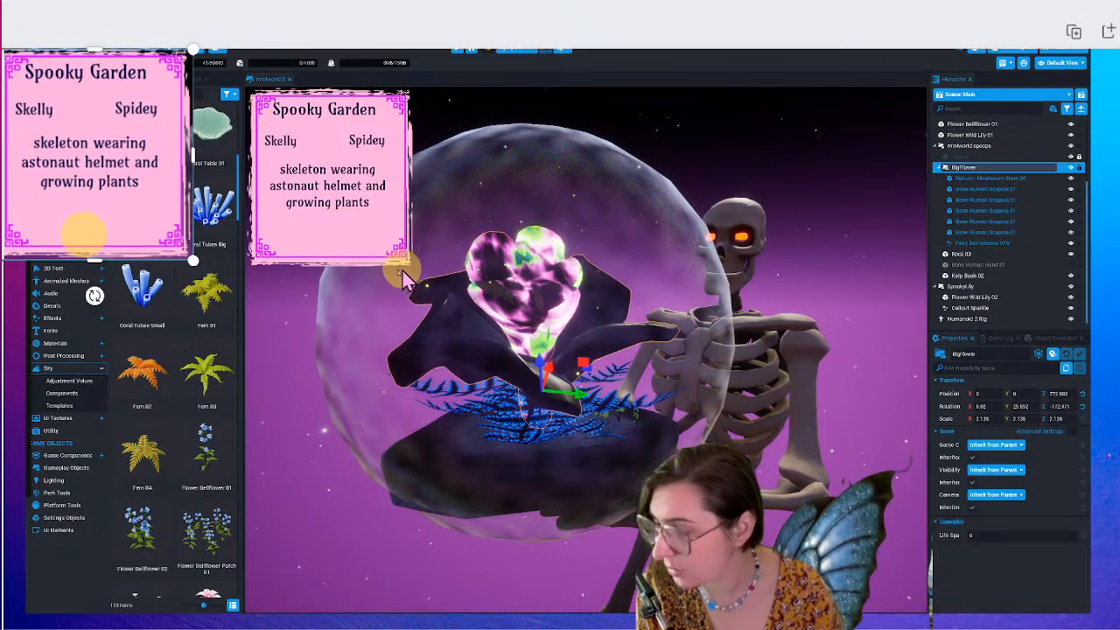
- In Core, select the UI Container and clear the Spooky Garden sign from the viewport
left_click(312, 229)
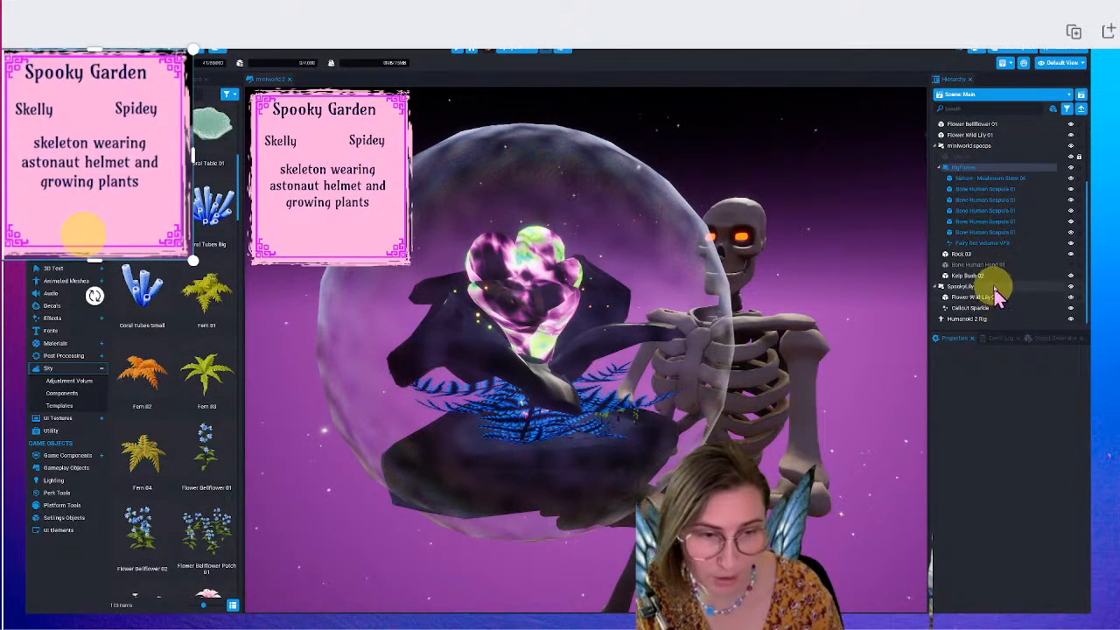
scroll(1023, 175, "up", 3)
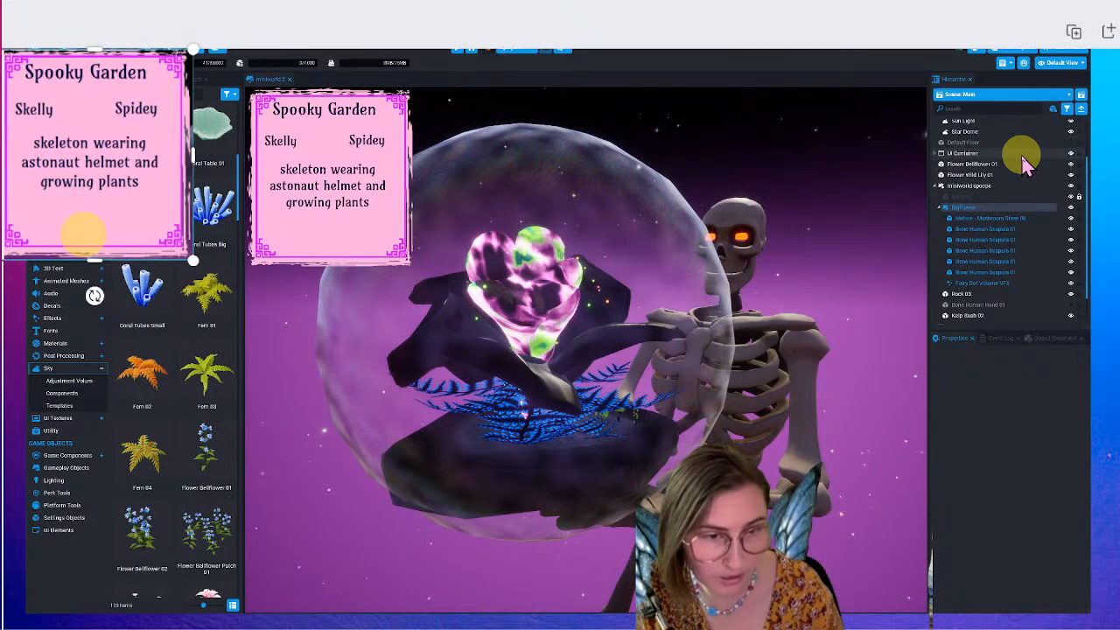
left_click(1016, 166)
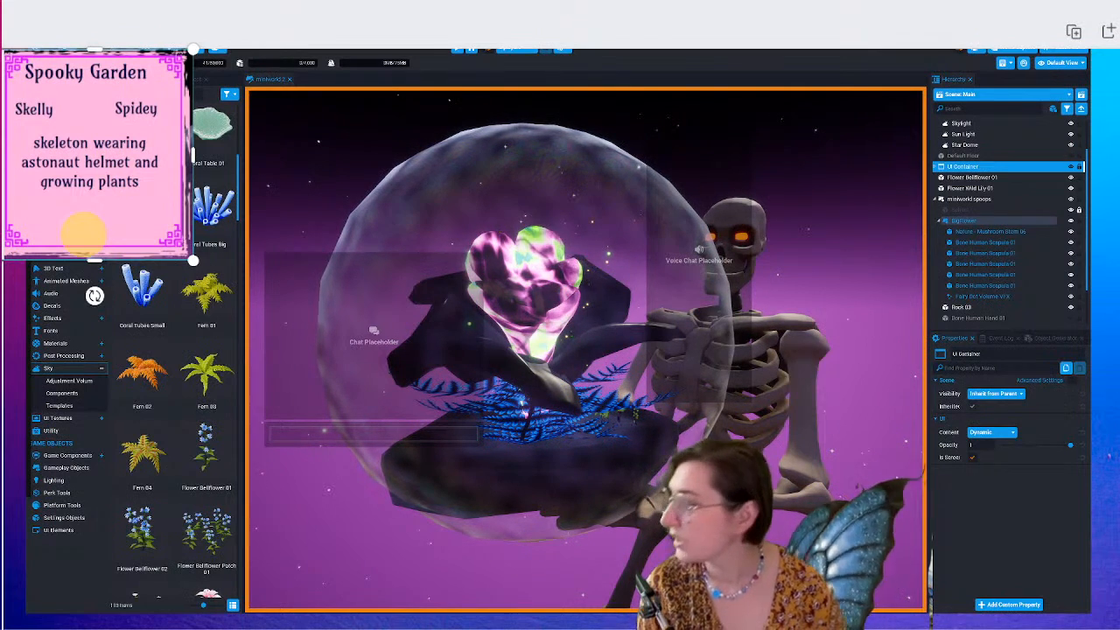
- Bring Streamlabs Desktop onto this screen and add a new Window Capture source to the scene
left_click_drag(26, 114, 535, 143)
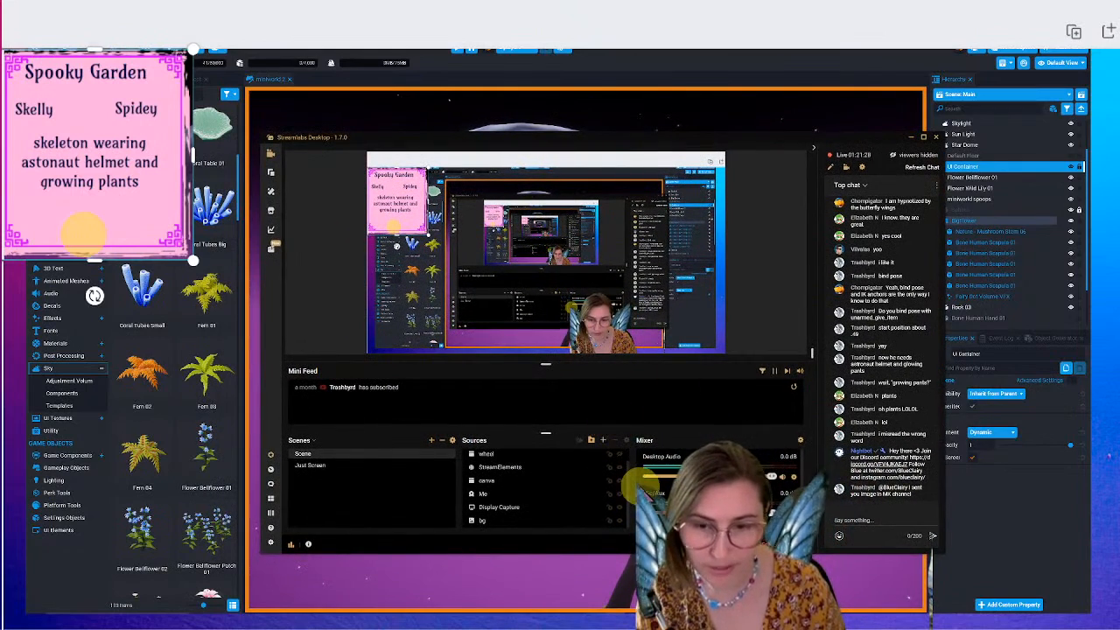
left_click(602, 440)
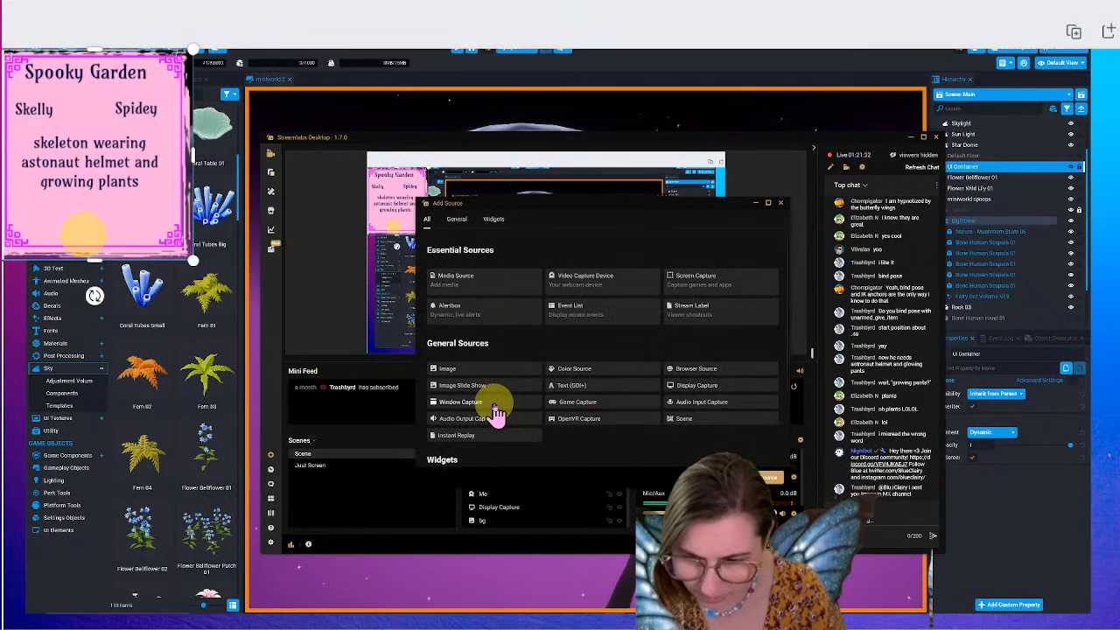
left_click(493, 404)
left_click(769, 479)
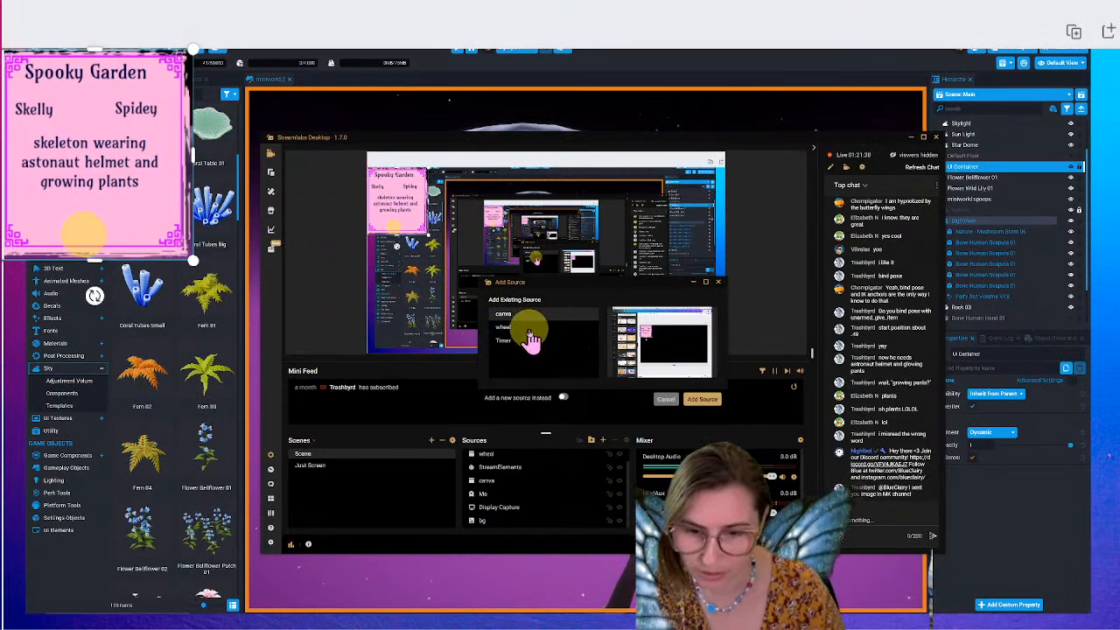
left_click(565, 399)
left_click(701, 402)
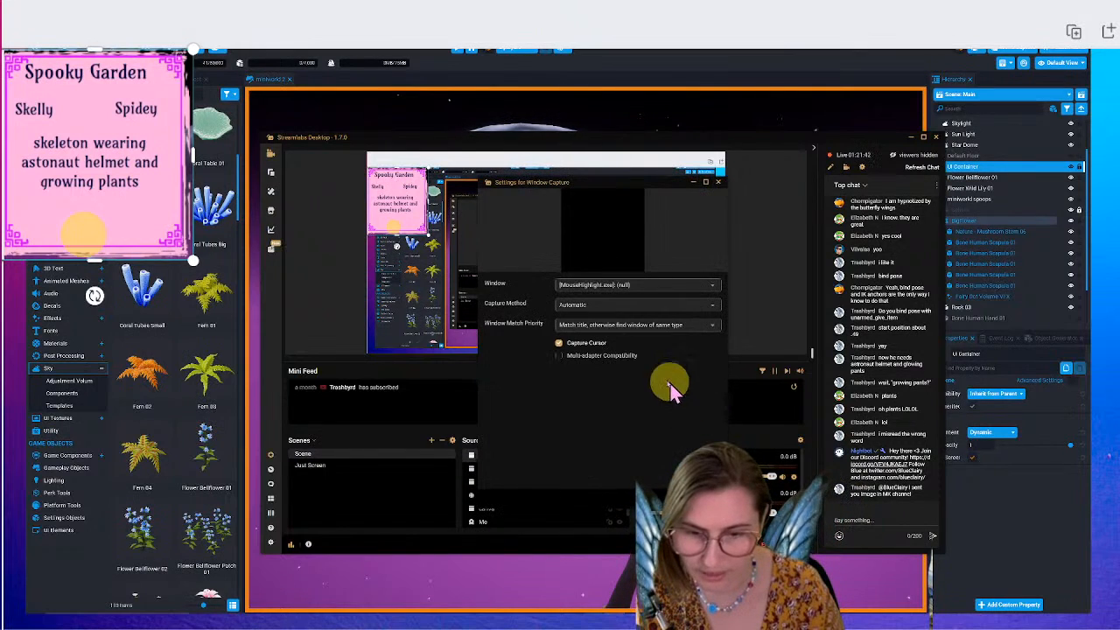
- Set the new source to capture the Discord core-creations window, leaving the capture method on Automatic
left_click(583, 304)
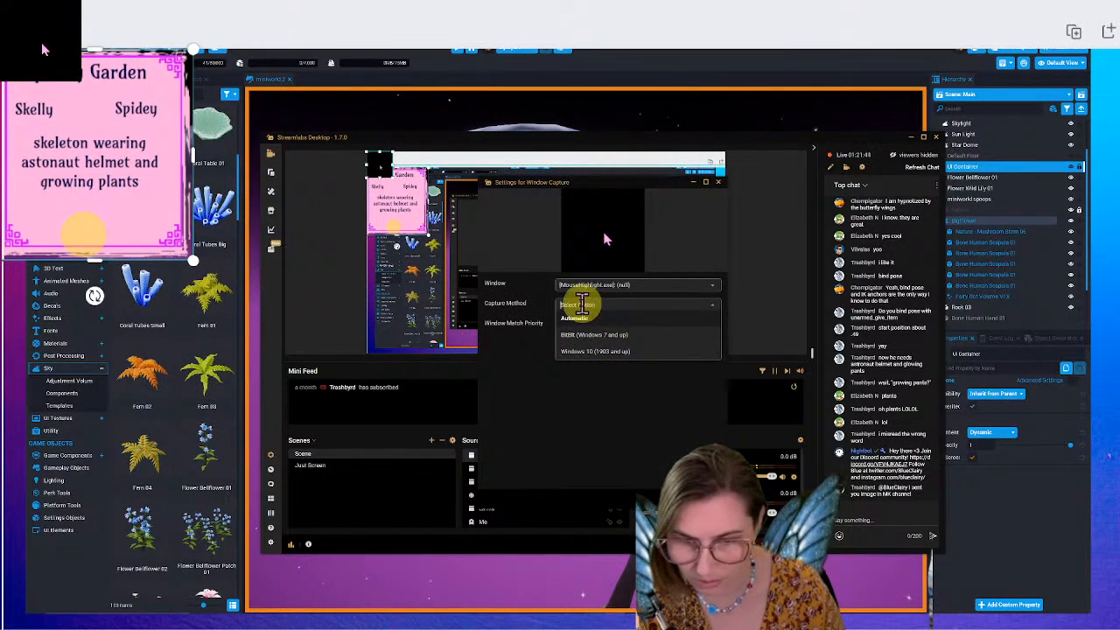
left_click(519, 299)
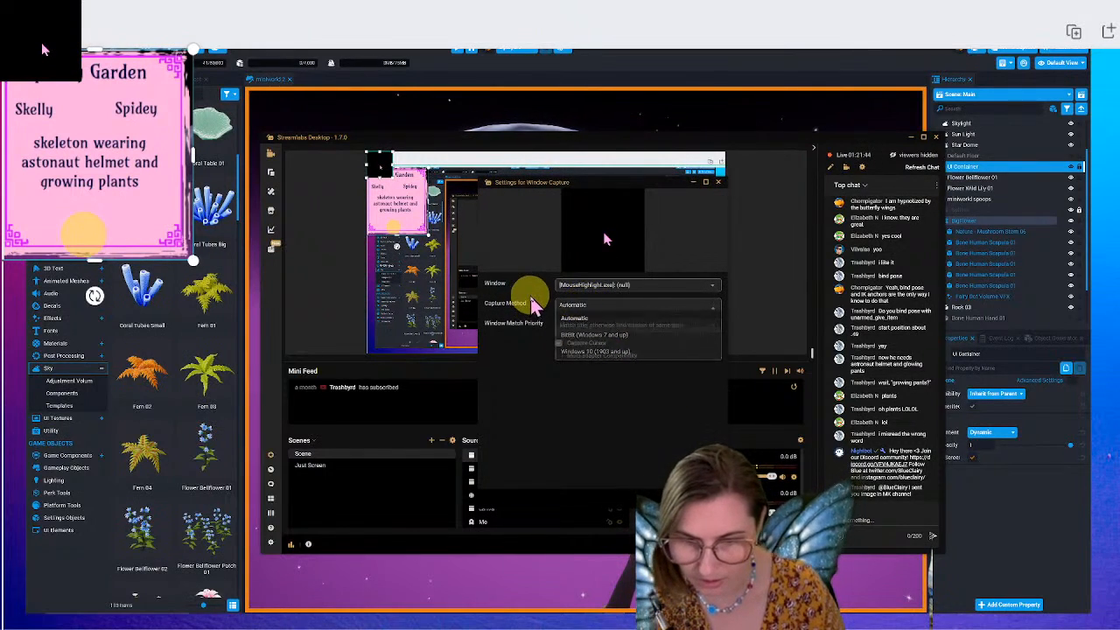
left_click(639, 290)
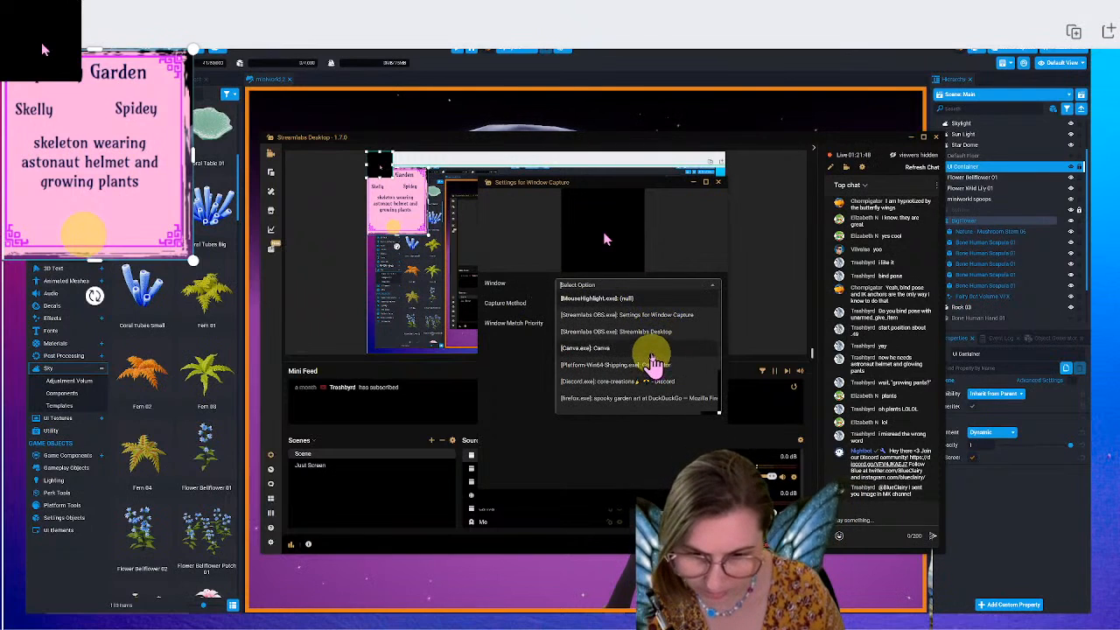
left_click(638, 381)
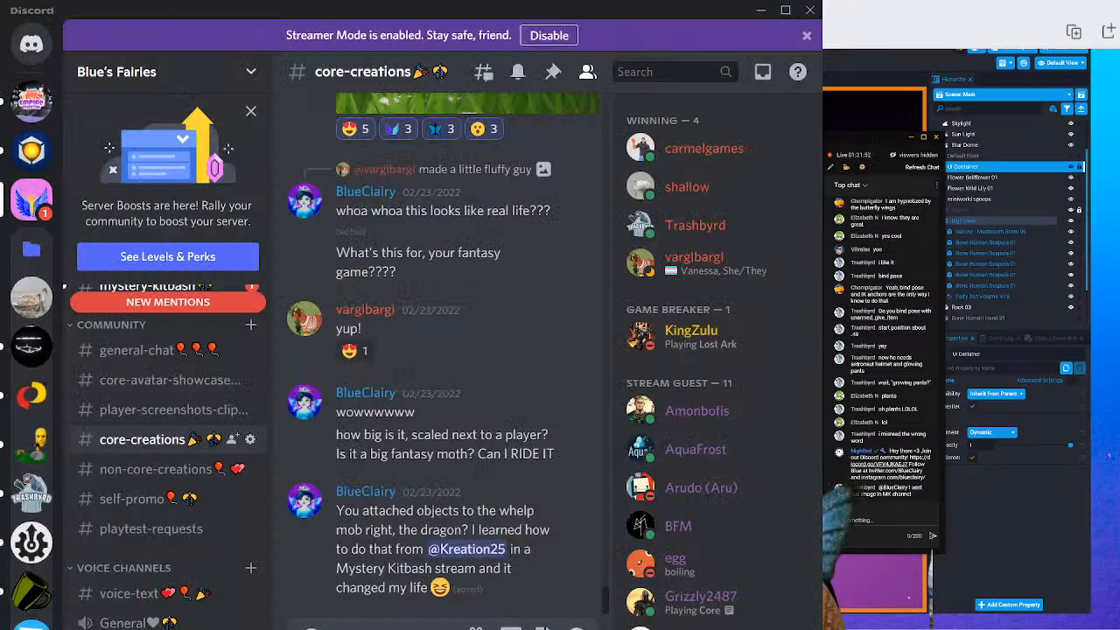
- Crop the Discord capture's member list and channel sidebar away, and reposition the remaining chat column in the stream scene
left_click_drag(546, 264, 581, 257)
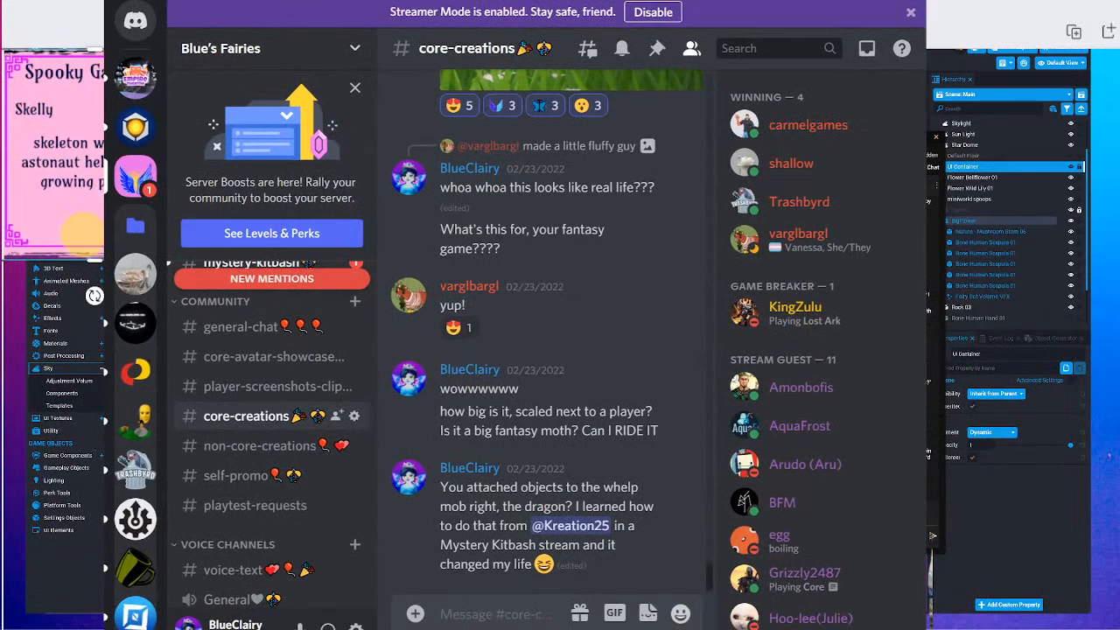
mouse_move(926, 313)
left_mouse_down()
mouse_move(888, 313)
mouse_move(918, 314)
left_mouse_up()
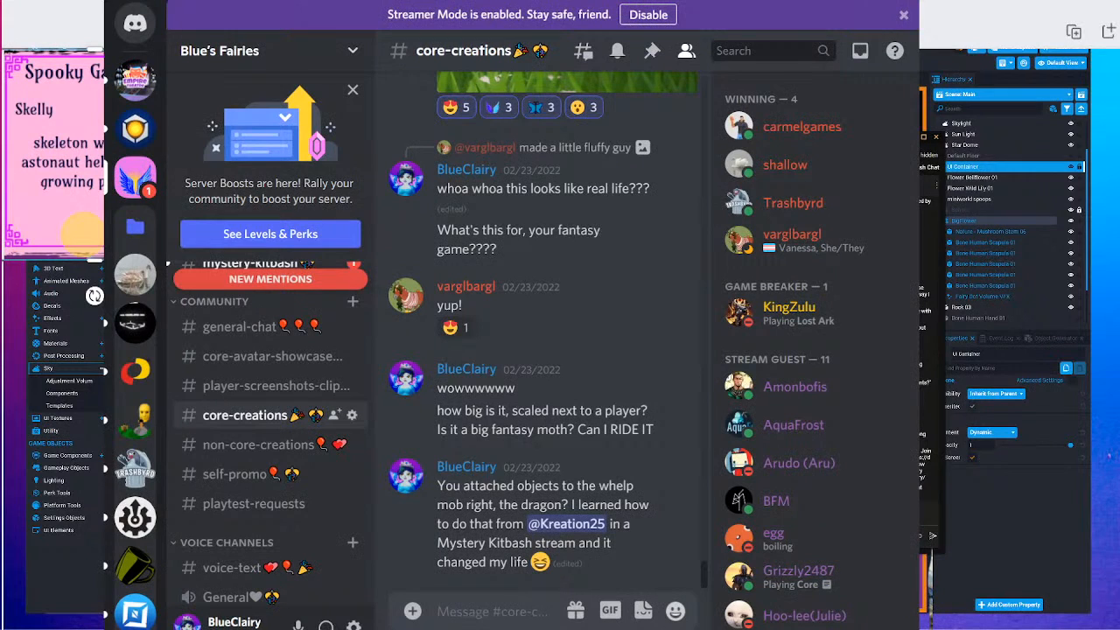
left_click_drag(919, 313, 701, 313, "alt")
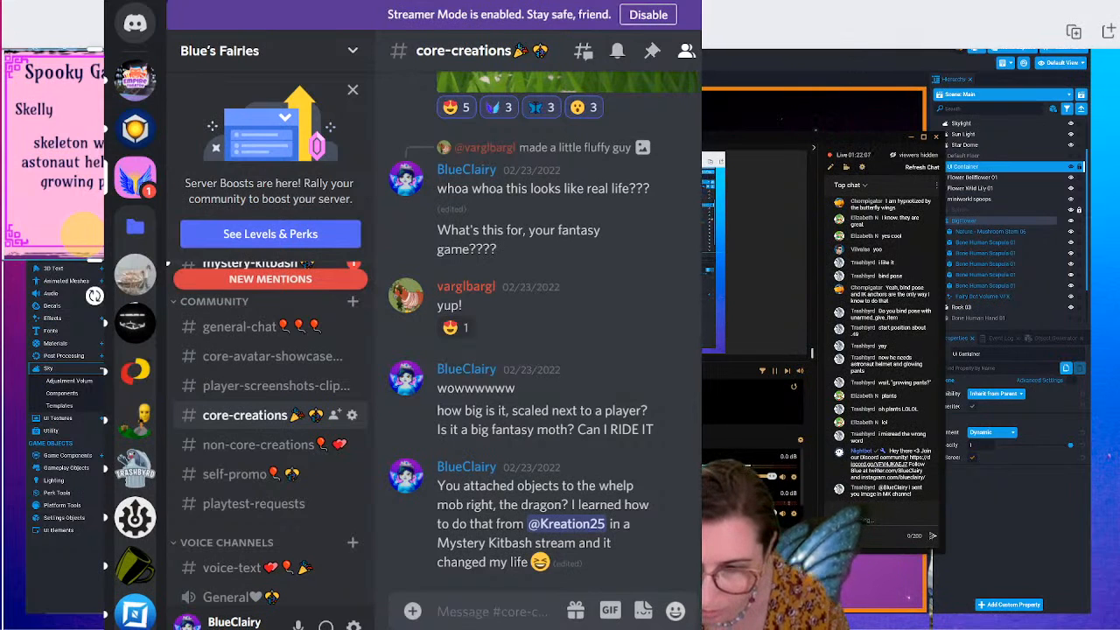
left_click_drag(104, 313, 379, 313)
left_click_drag(540, 313, 537, 216)
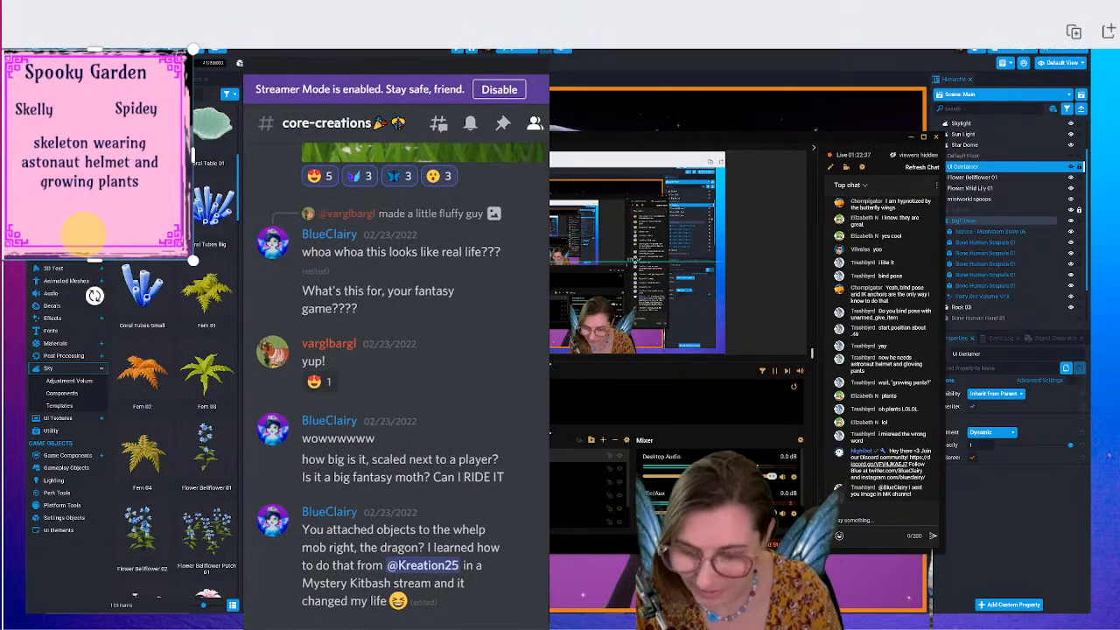
- Move the Discord capture to the scene's left edge and crop its top so it starts below the Spooky Garden sign
left_click_drag(493, 175, 493, 186, "alt")
left_click_drag(501, 339, 420, 302)
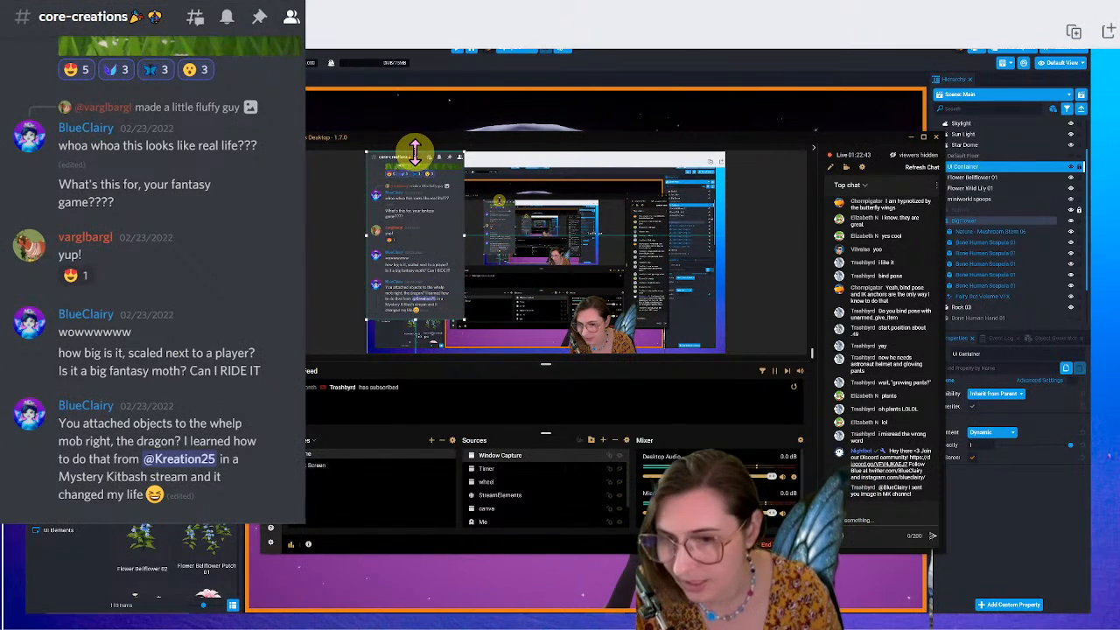
left_click_drag(415, 153, 413, 226, "alt")
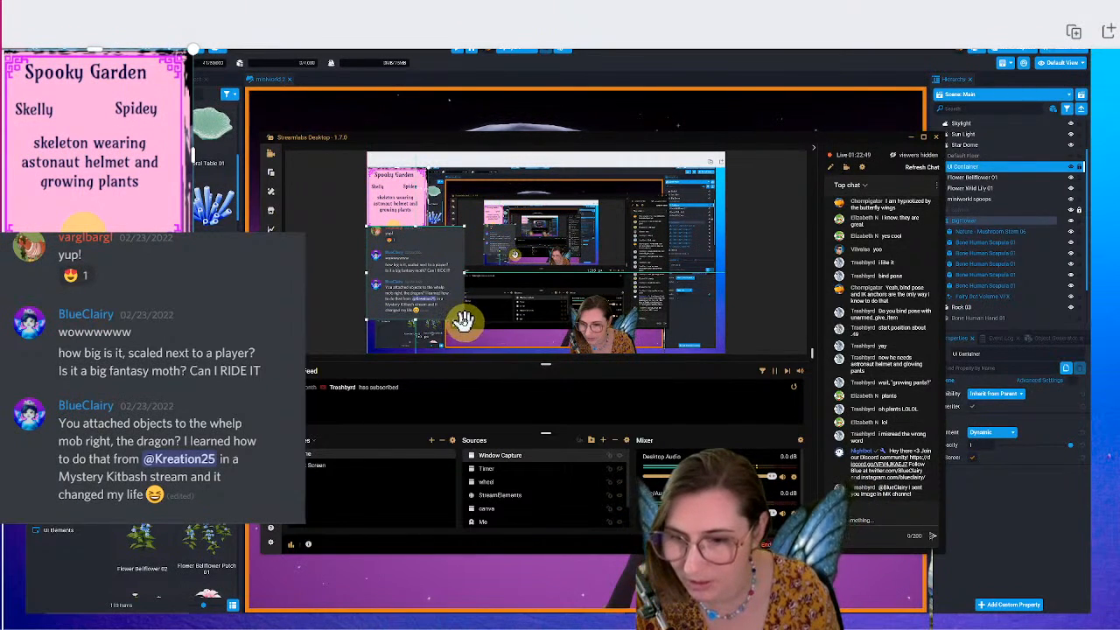
- Move the Discord capture to the scene's top edge and examine the shared skeleton image enlarged in Discord
left_click_drag(440, 293, 440, 218)
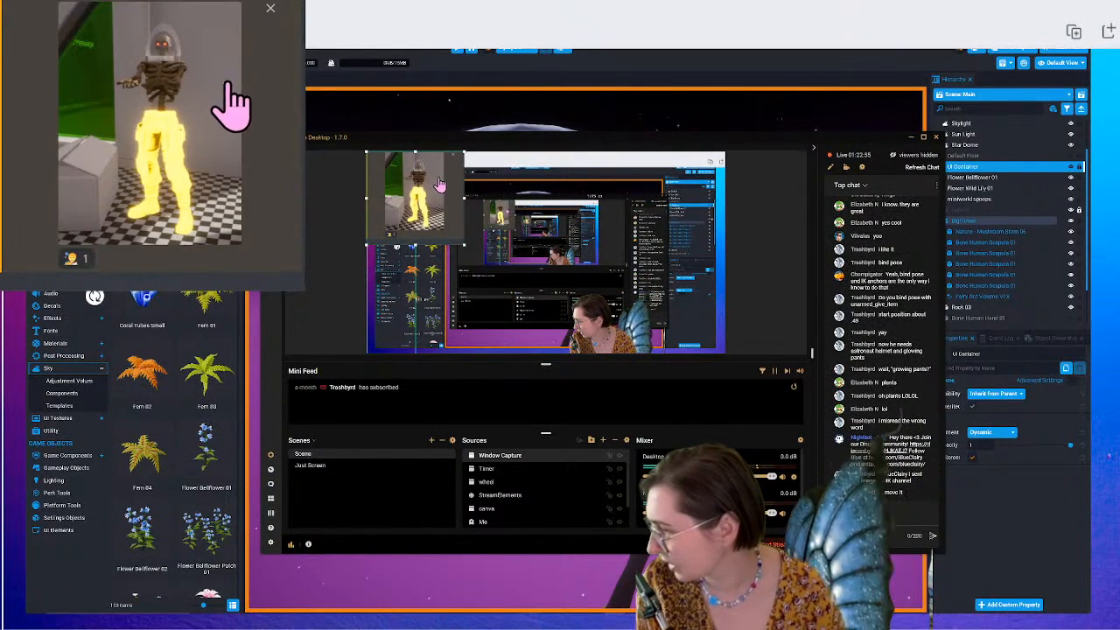
left_click(206, 124)
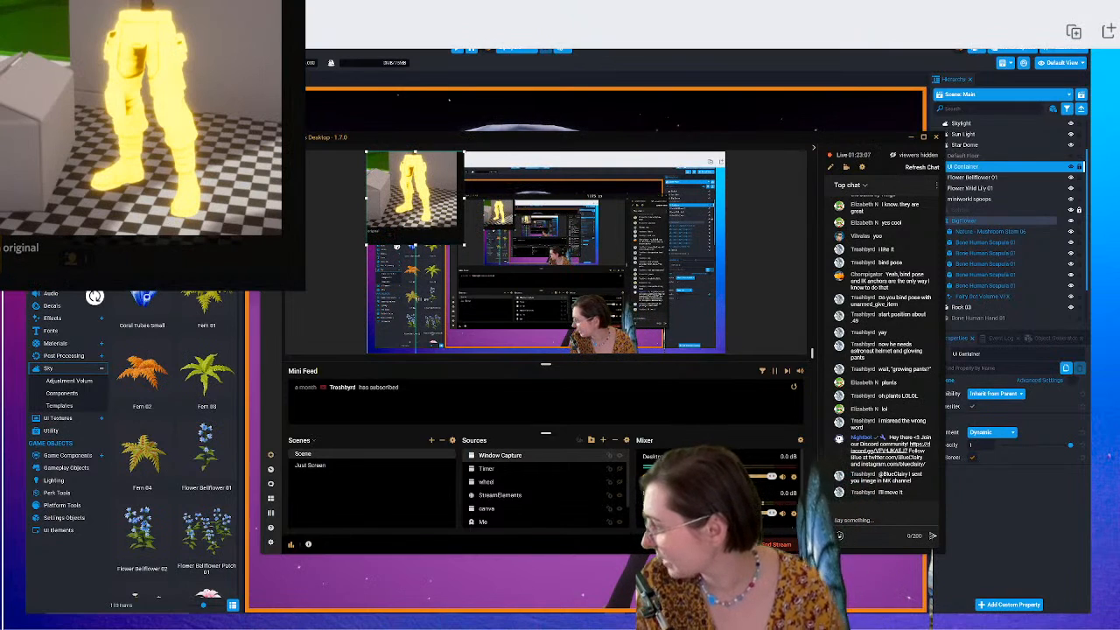
left_click(20, 248)
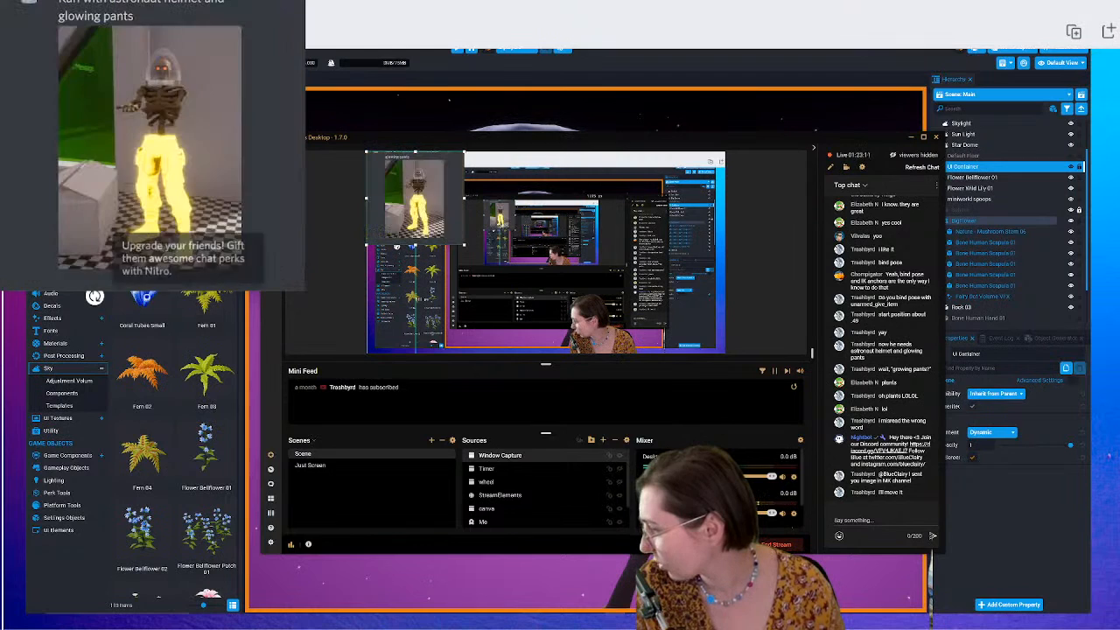
left_click(183, 190)
key("Escape")
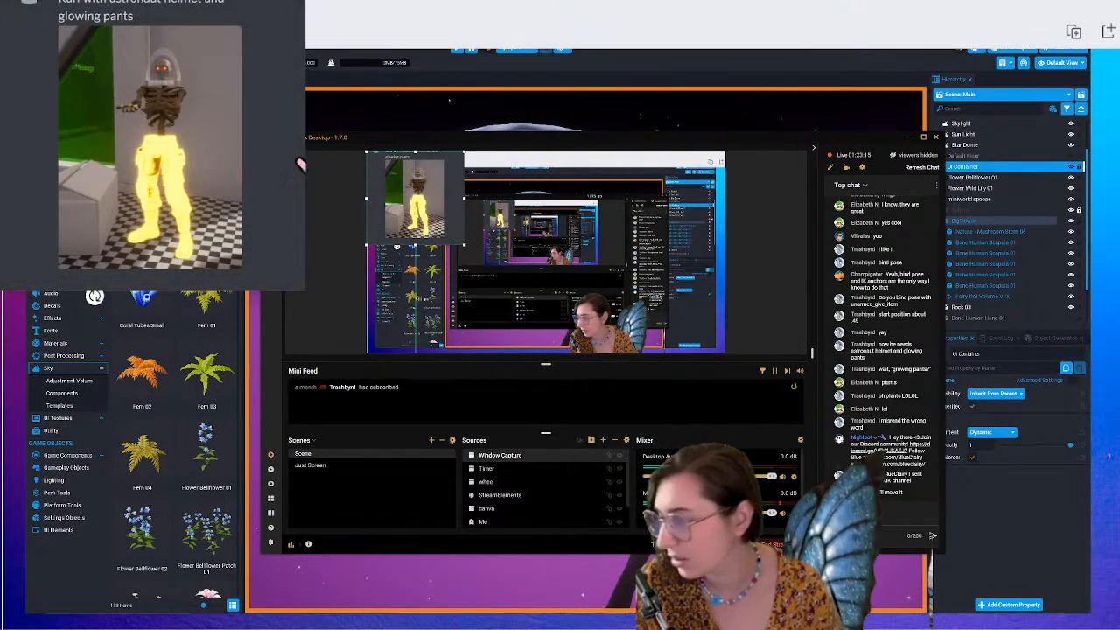
- Crop the Discord capture's empty side margin, shrink it slightly and place it beside the Spooky Garden sign in the stream scene
left_click_drag(426, 199, 433, 290)
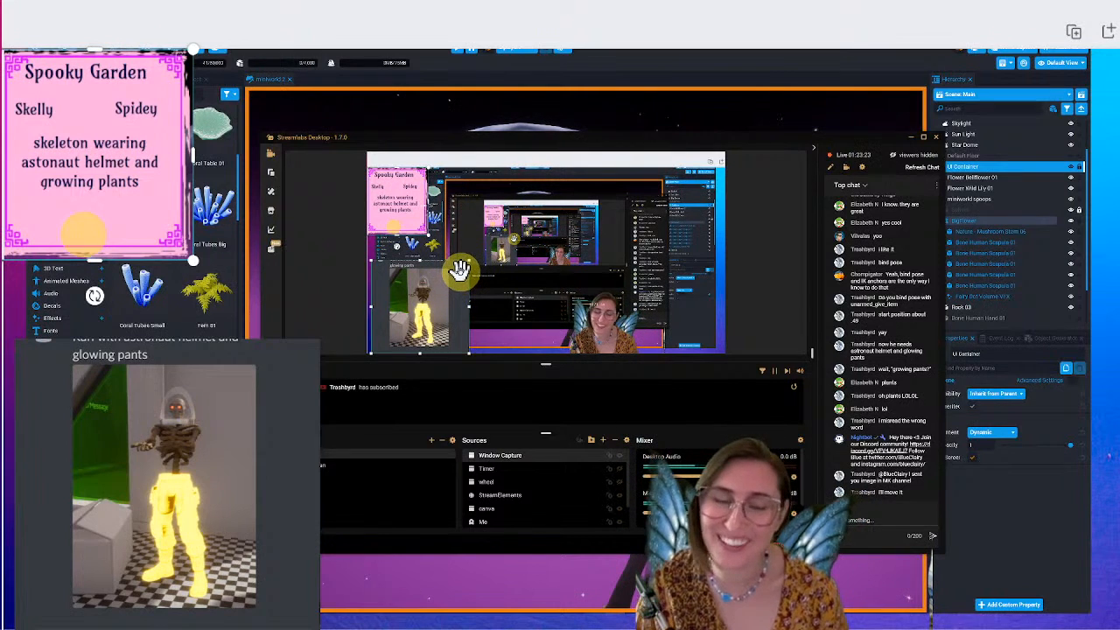
mouse_move(444, 308)
left_mouse_down()
mouse_move(456, 302)
mouse_move(440, 304)
left_mouse_up()
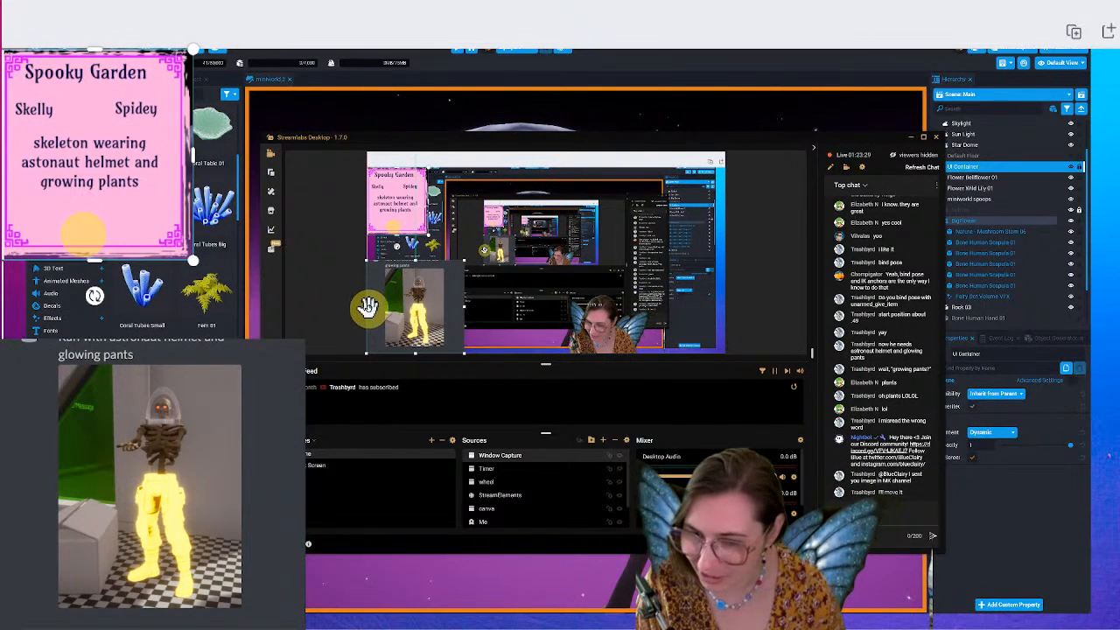
left_click_drag(362, 305, 377, 305)
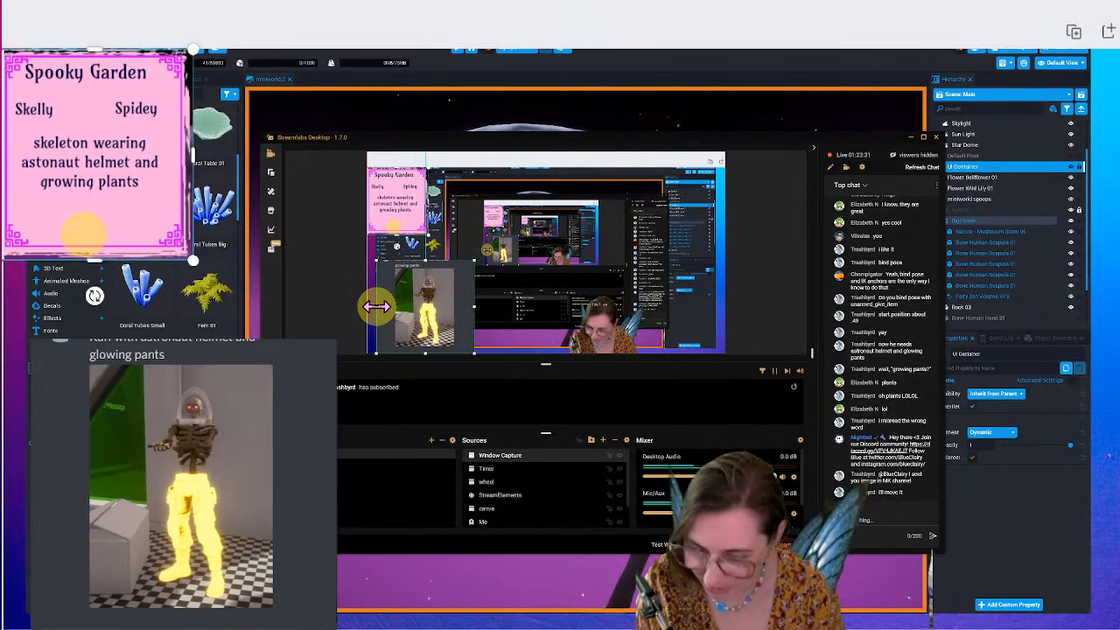
left_click_drag(376, 305, 410, 308, "alt")
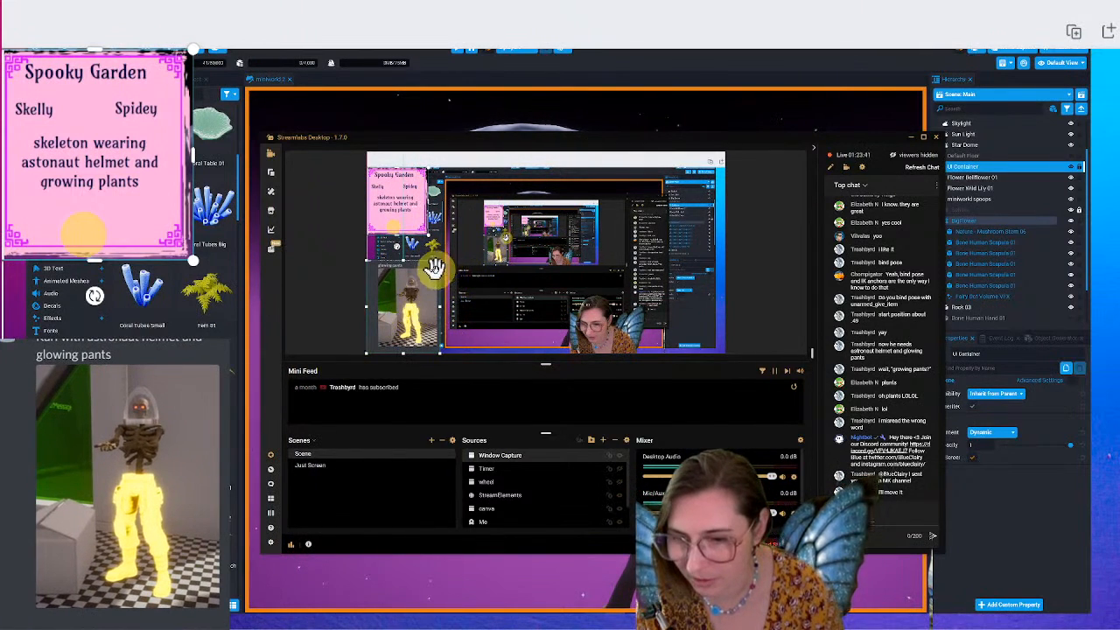
left_click_drag(442, 260, 474, 220)
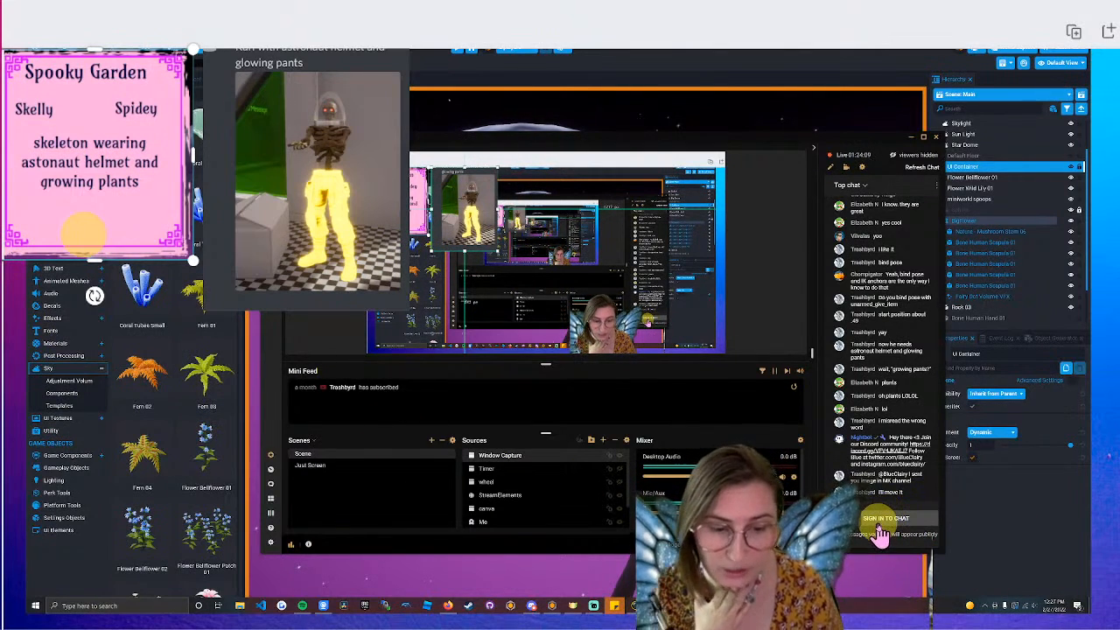
- Dismiss the stream chat's sign-in dialog and move the Streamlabs window off this screen
left_click(879, 523)
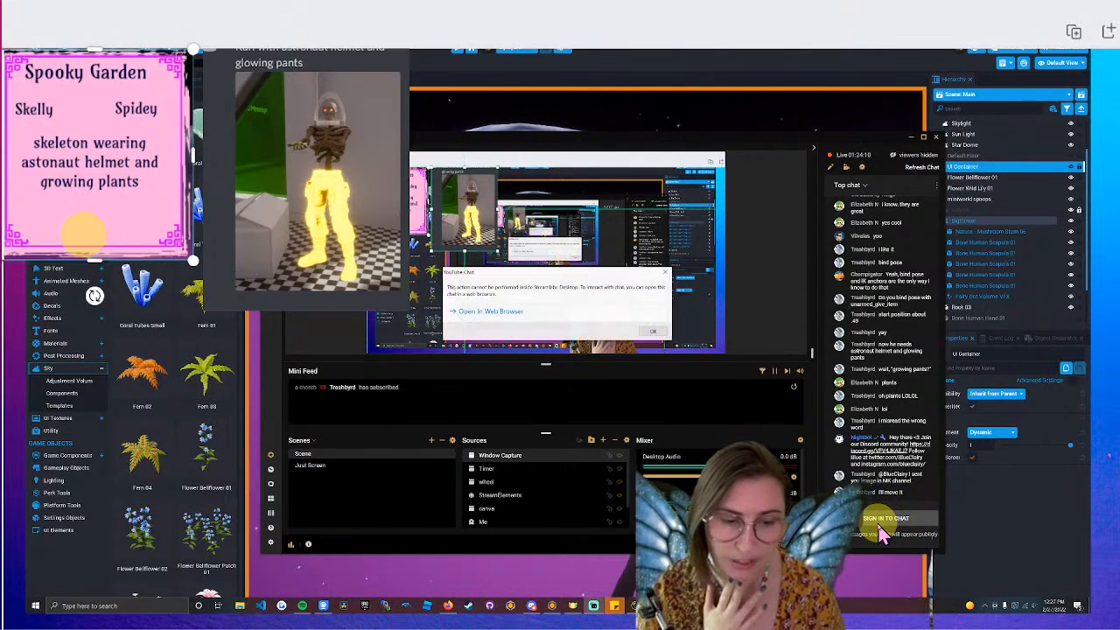
left_click(668, 276)
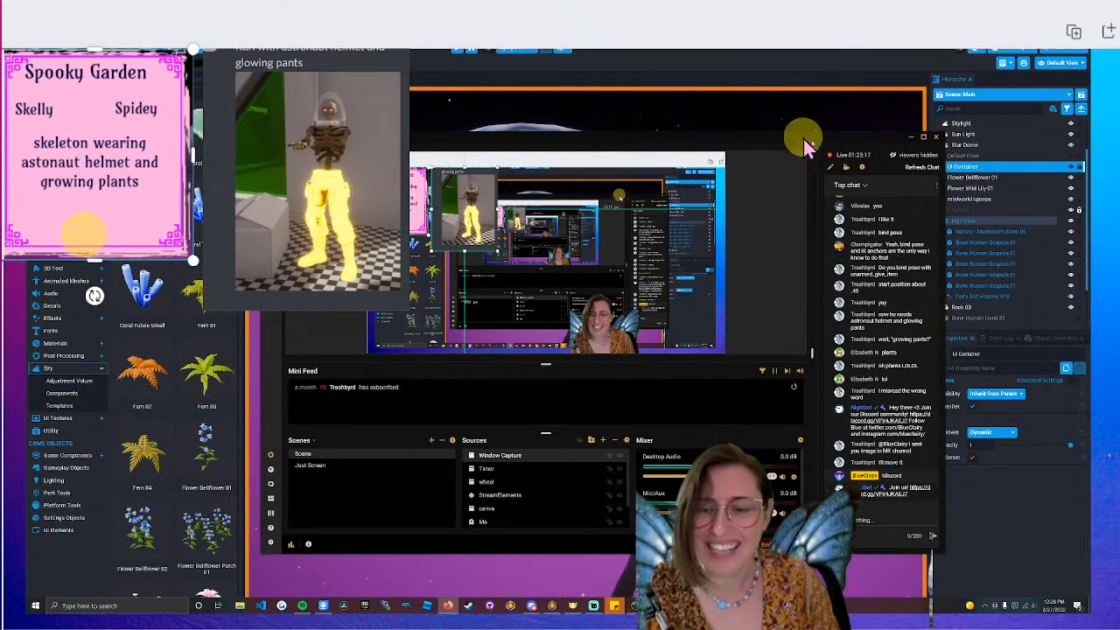
left_click_drag(881, 144, 26, 114)
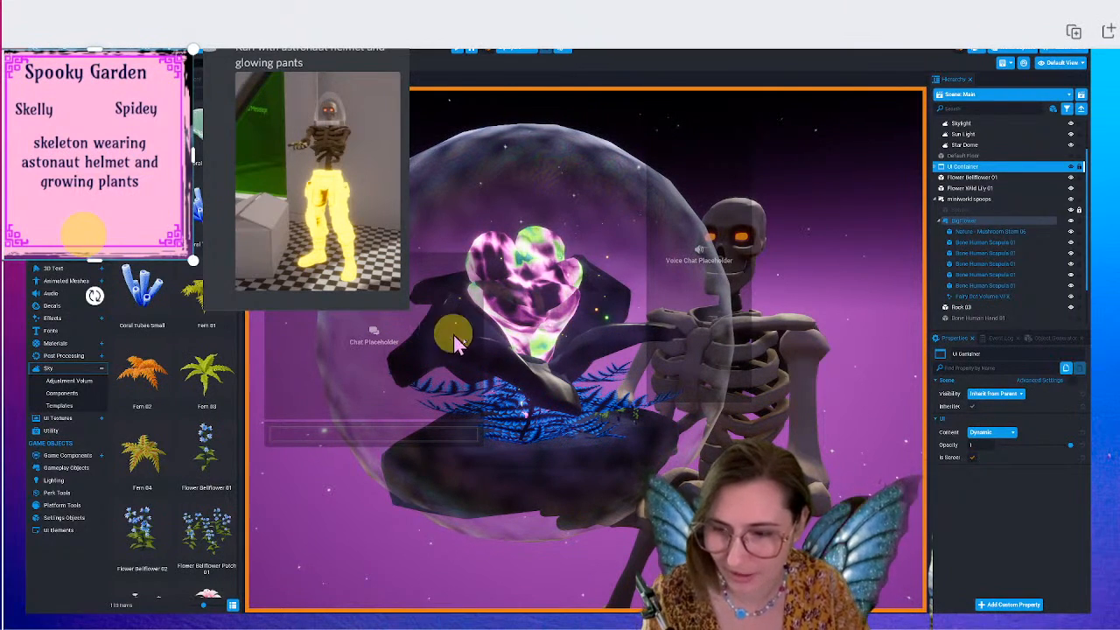
- Hide the UI Container placeholders in the Core editor and frame the globe with the skeleton
left_click(955, 53)
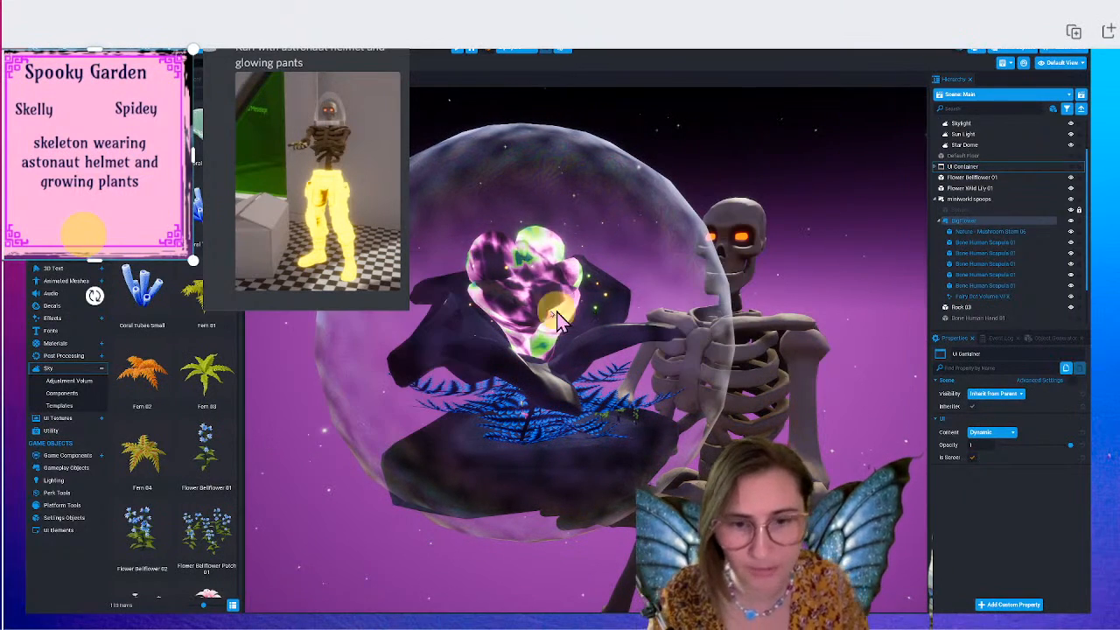
scroll(639, 310, "down", 5)
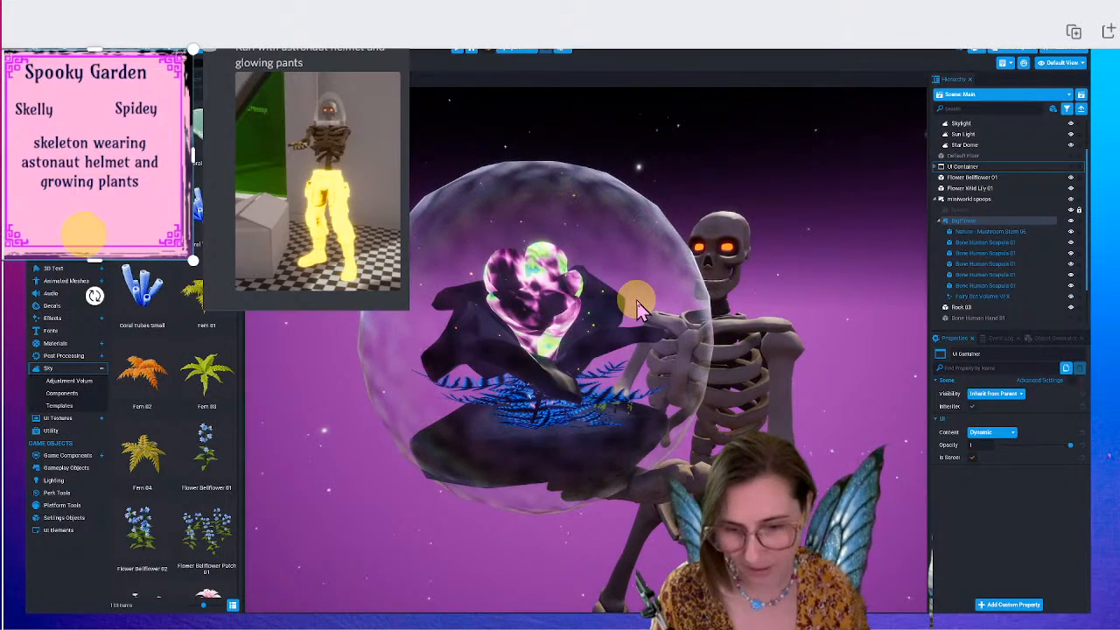
right_click_drag(637, 303, 640, 351)
scroll(646, 351, "up", 2)
scroll(641, 353, "up", 1)
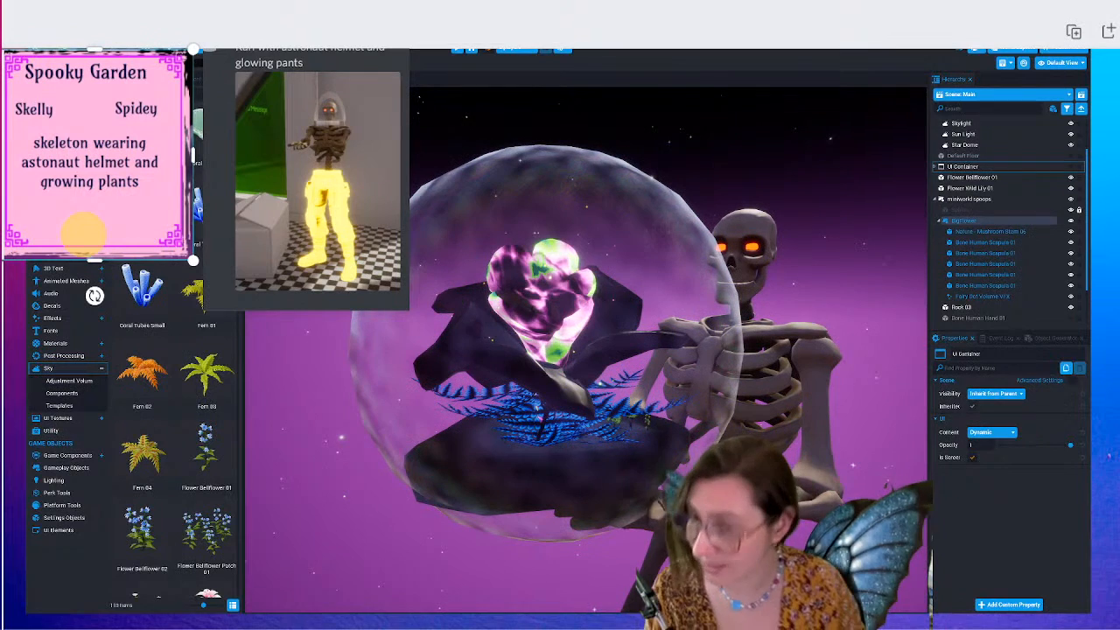
- Place a second BigFlower from the project content on the globe's rock and scale it down to 0.434
left_click(194, 78)
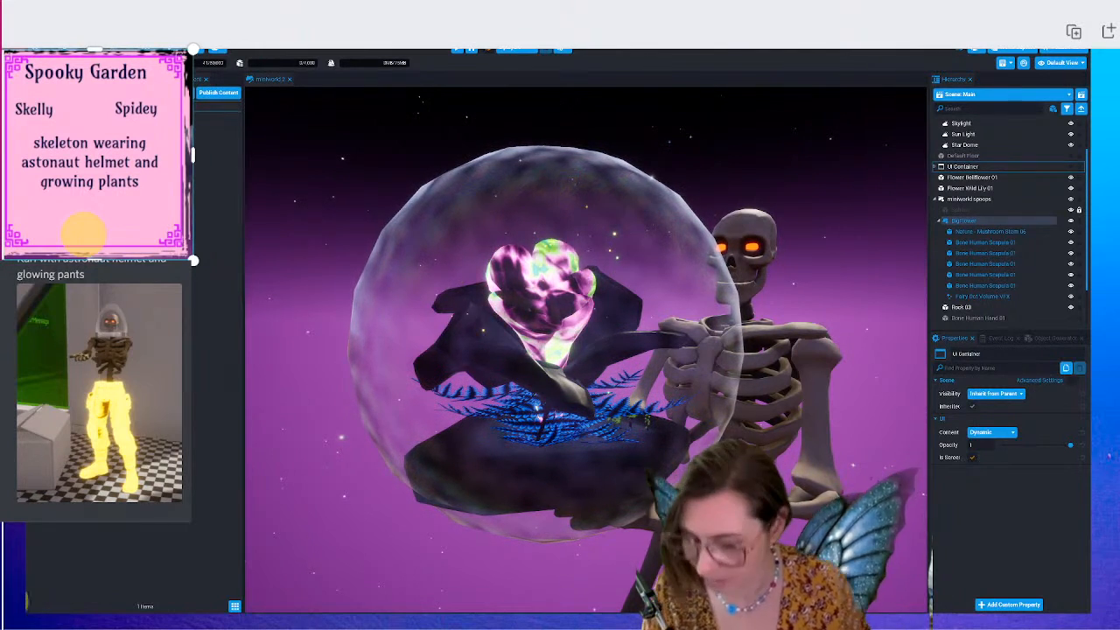
key("super")
key("super")
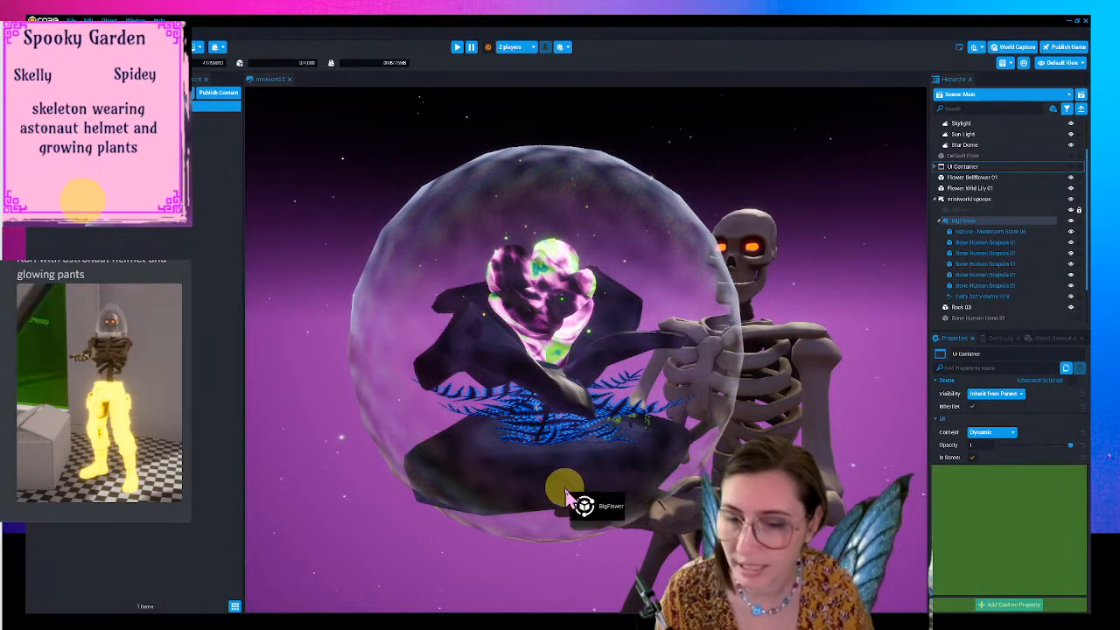
left_click(550, 475)
key("f")
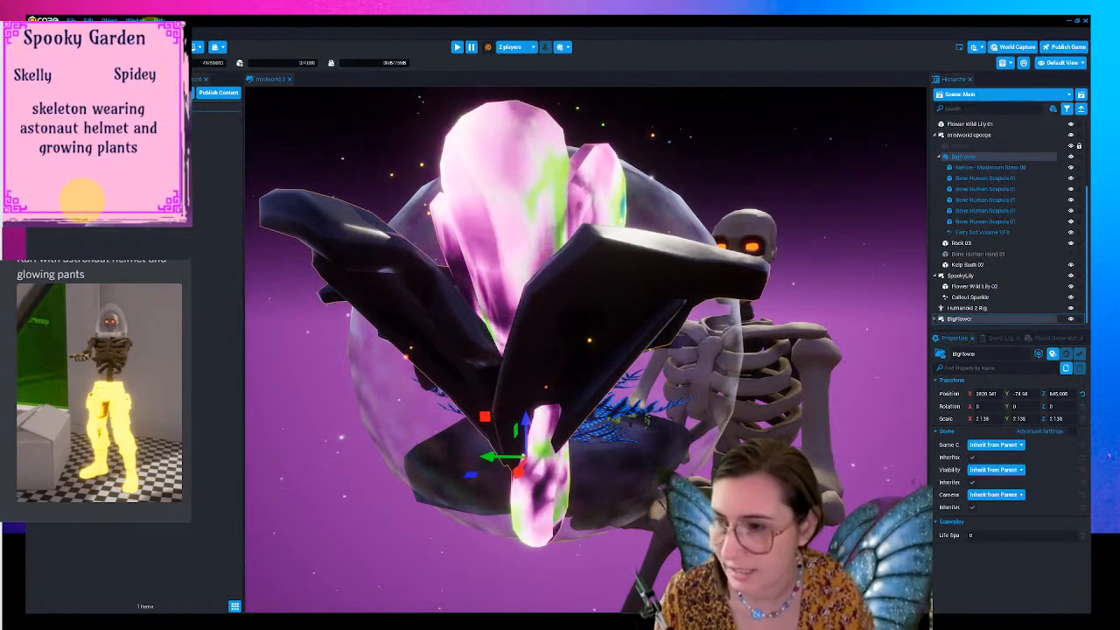
key("r")
left_click_drag(525, 457, 490, 505)
- Rotate the small BigFlower so that its bloom tilts outward from the rock
key("e")
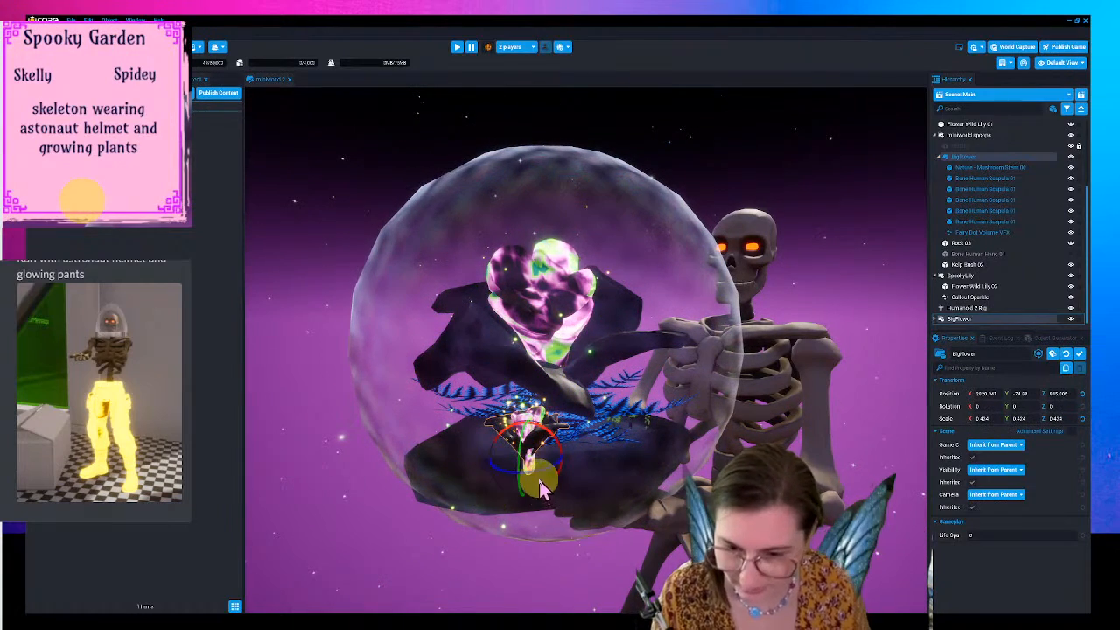
left_click_drag(554, 469, 530, 451)
key("t")
left_click(871, 317)
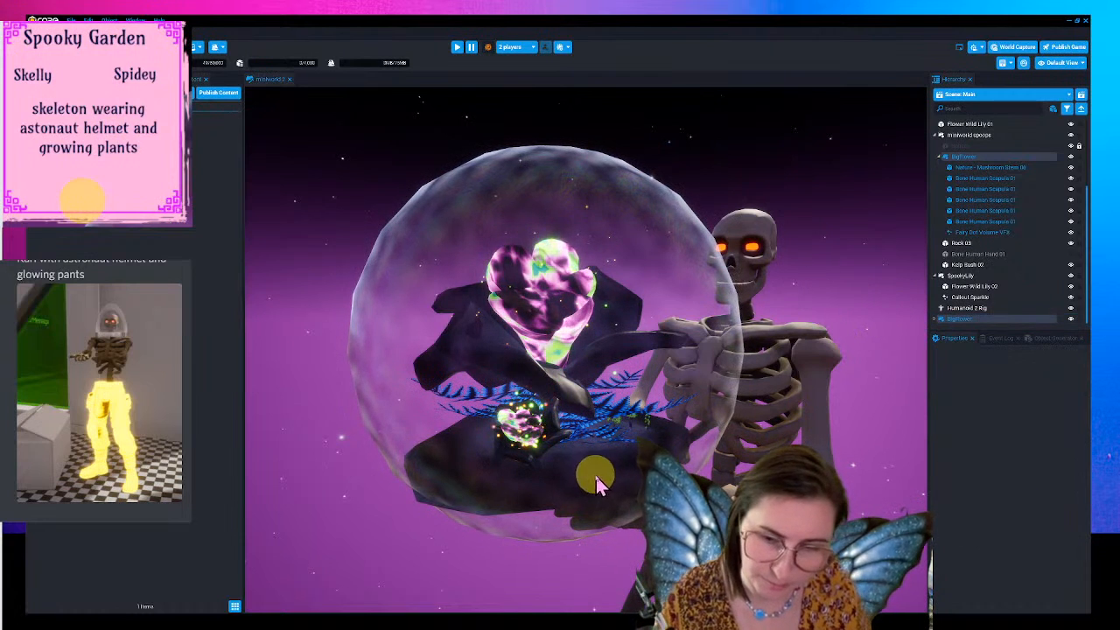
- Move the whole small BigFlower group forward to the front of the globe's rock and save the project
left_click(536, 460)
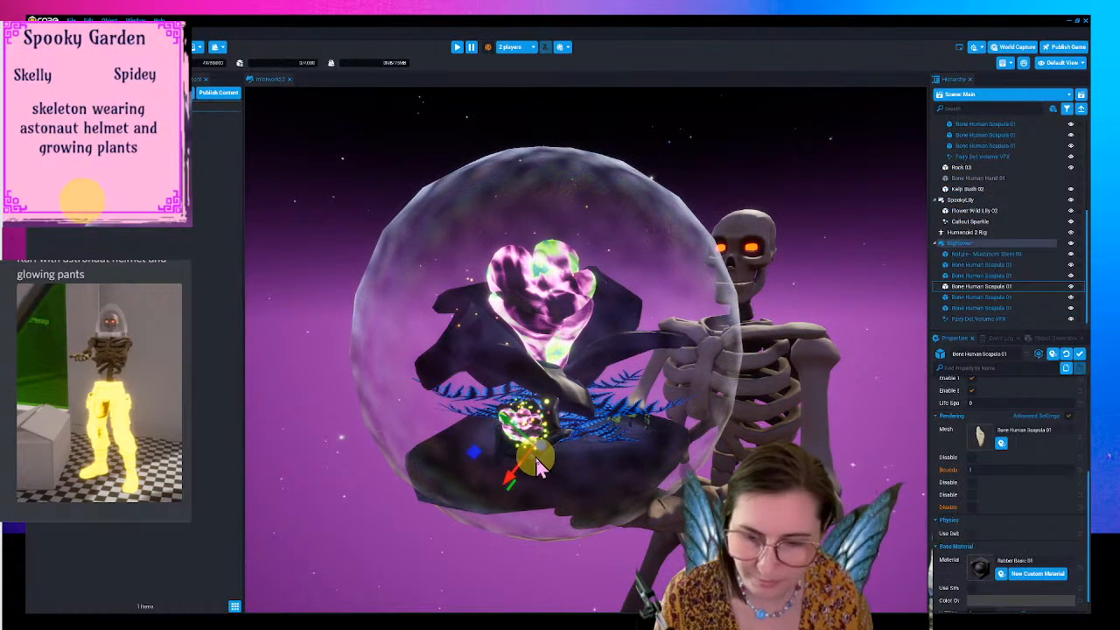
left_click(976, 245)
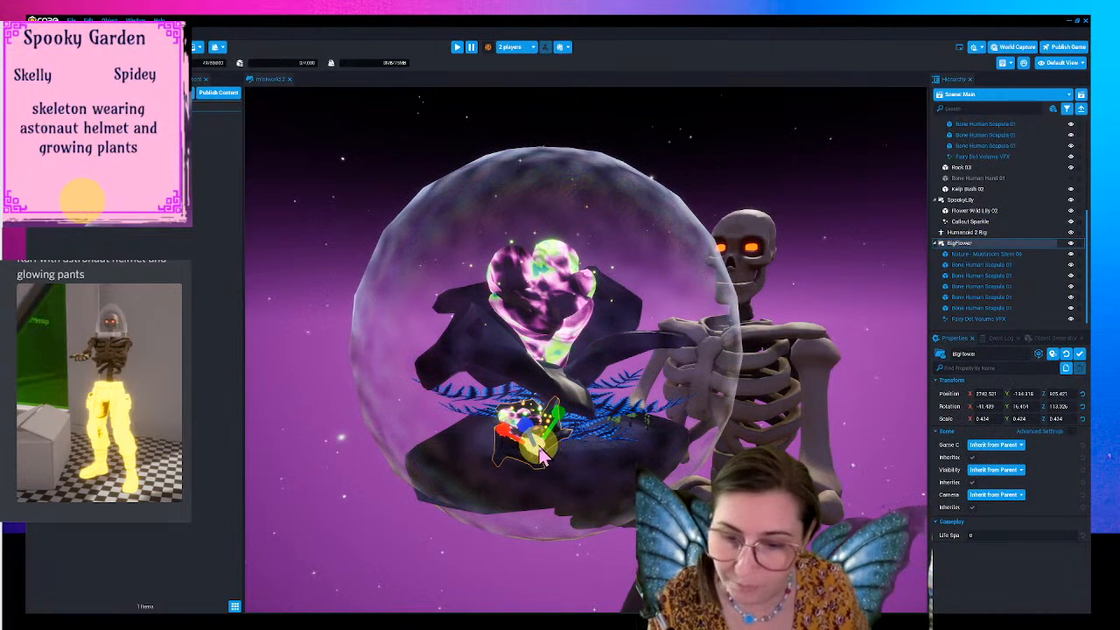
left_click_drag(534, 446, 685, 472)
left_click(871, 280)
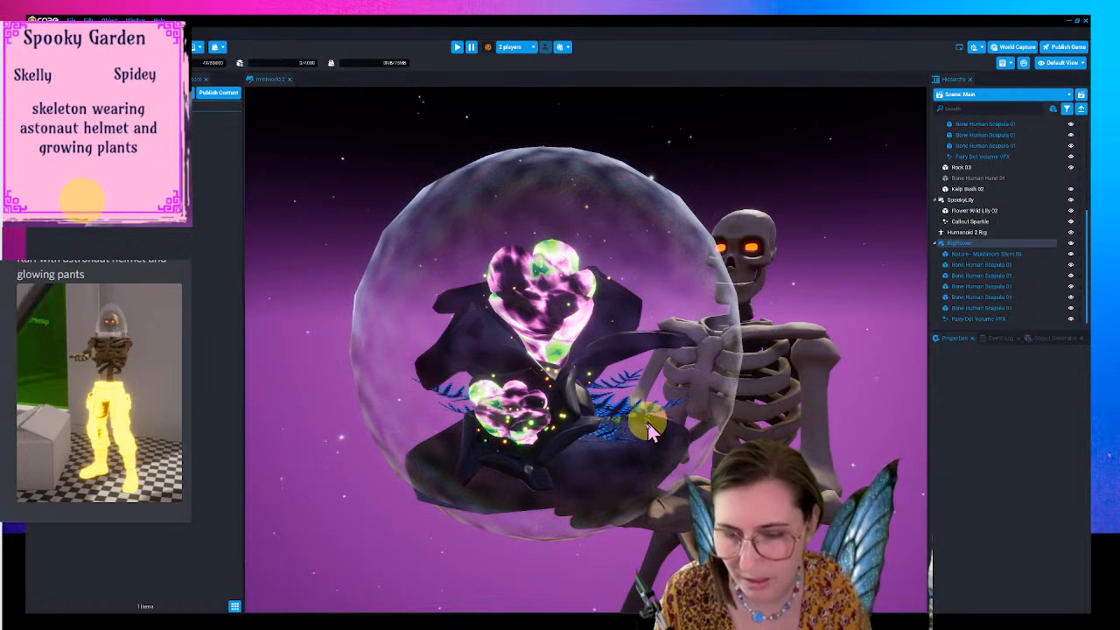
left_click(63, 79)
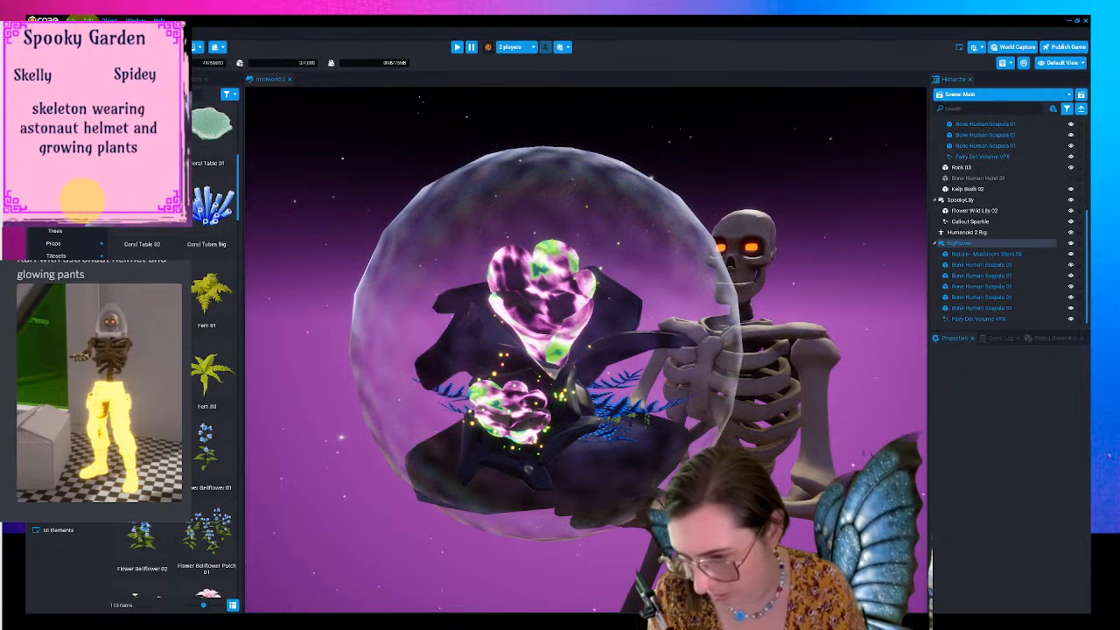
key("ctrl+s")
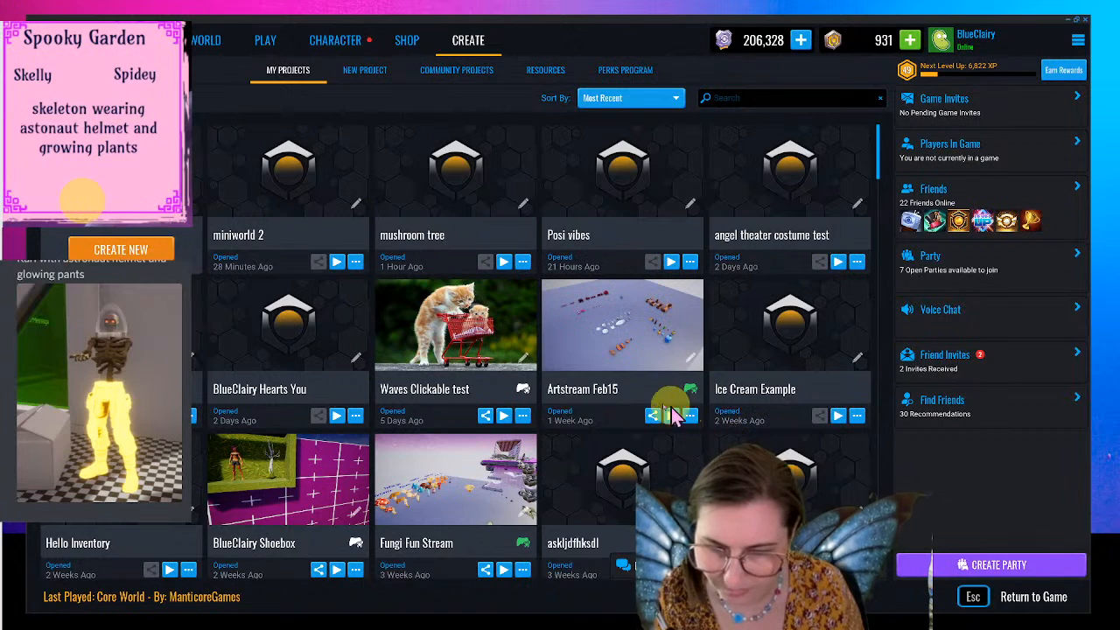
- Copy the Humanoid 1 Rig from the mushroom tree project and paste it into the miniworld 2 project
left_click(455, 171)
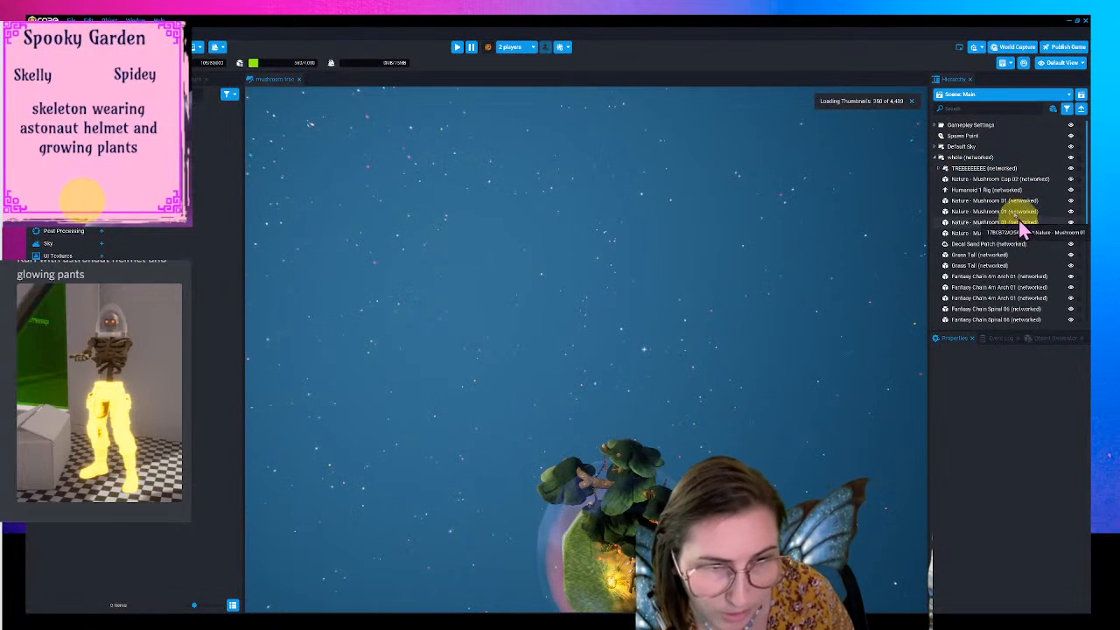
left_click(997, 189)
key("f")
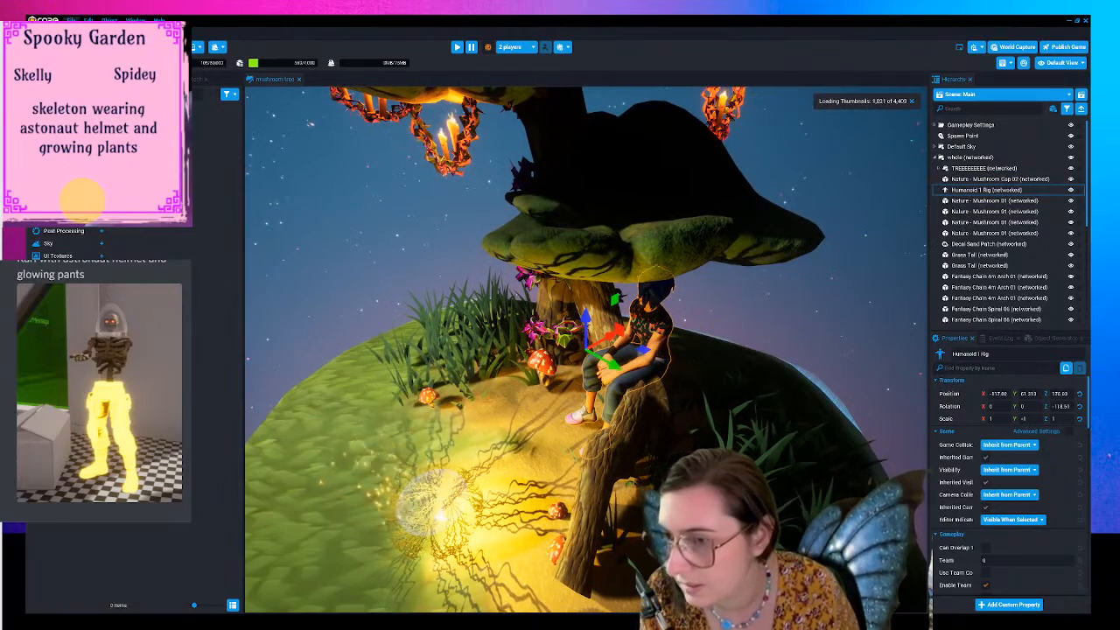
left_click(83, 44)
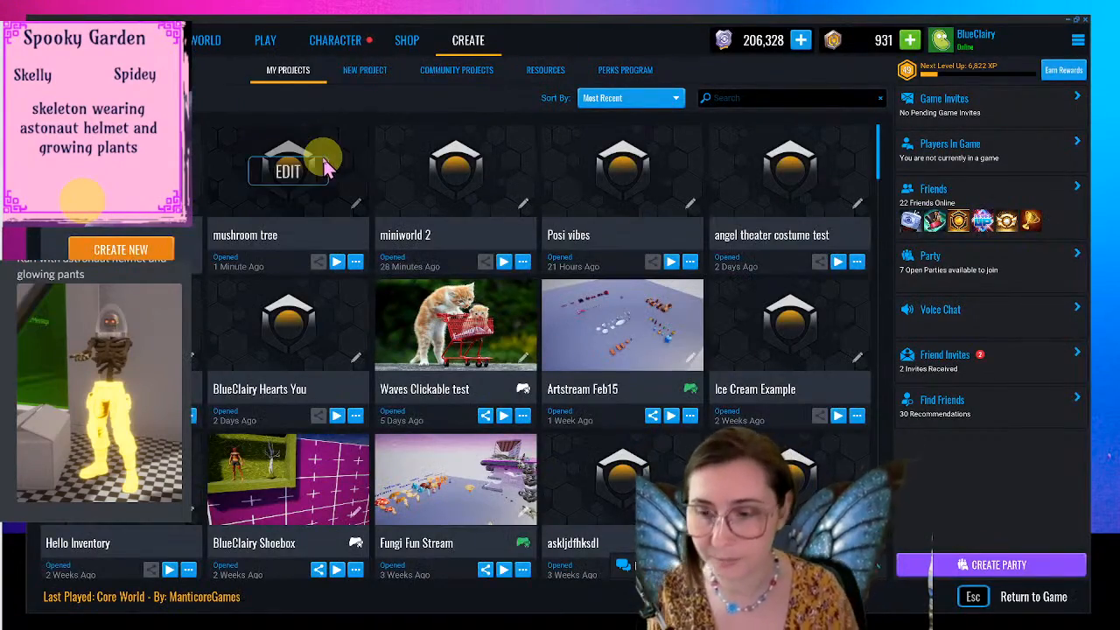
left_click(455, 171)
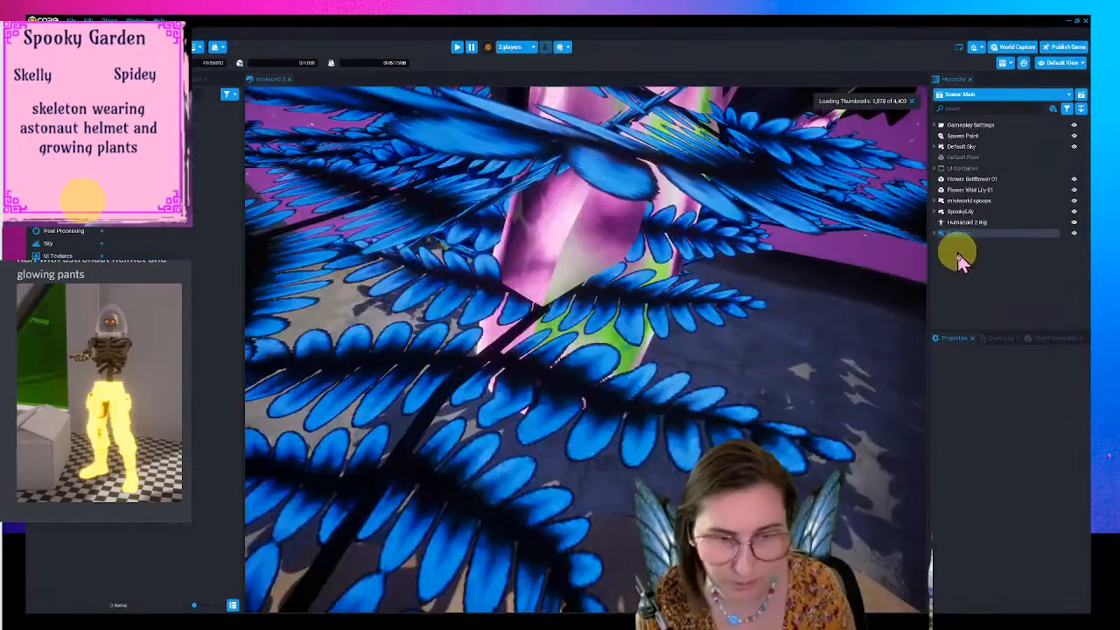
left_click(958, 247)
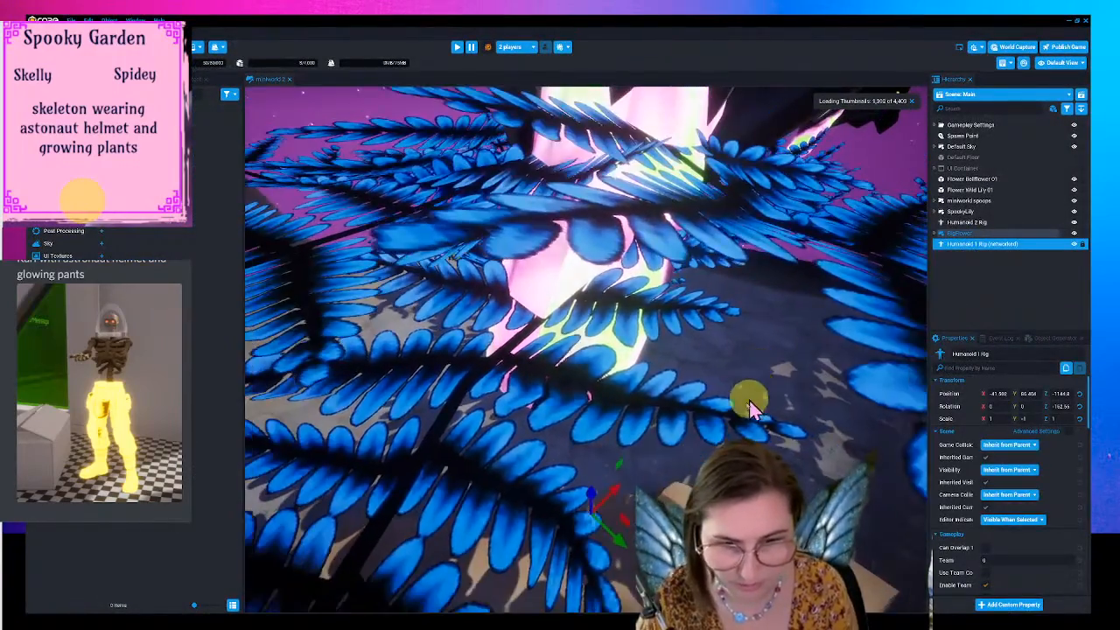
- Raise the Humanoid 1 Rig to the base of the big flower and scale it up to nearly three times its size
scroll(756, 391, "down", 4)
left_click_drag(595, 487, 645, 103)
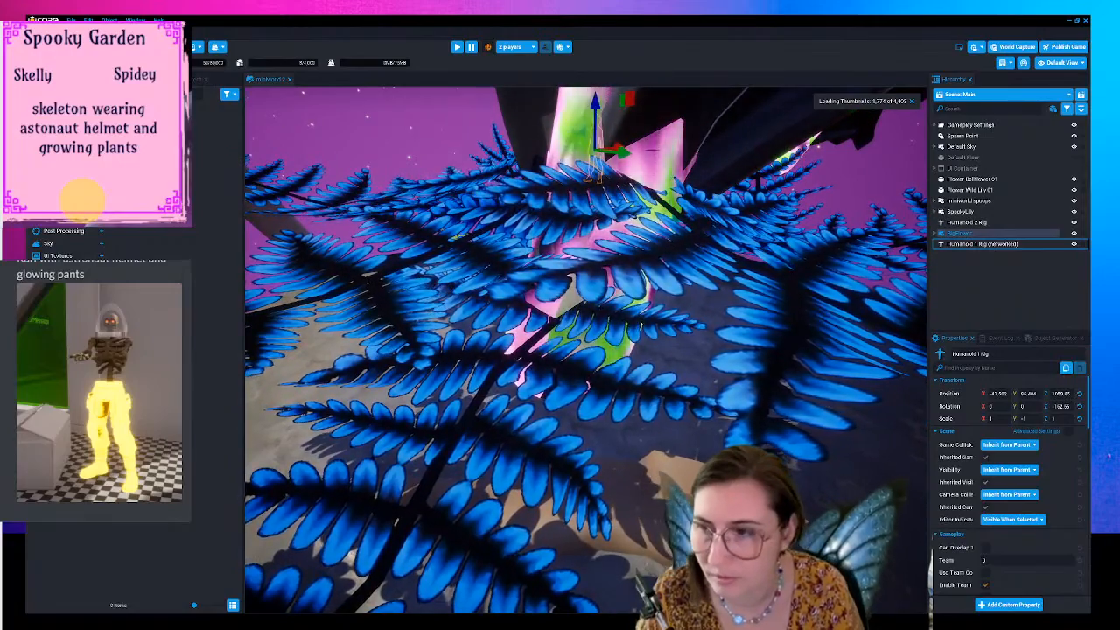
key("r")
left_click_drag(598, 150, 955, 163)
- Examine the Humanoid 1 Rig's size and position against the flower, globe and skeleton from several sides
scroll(623, 344, "down", 4)
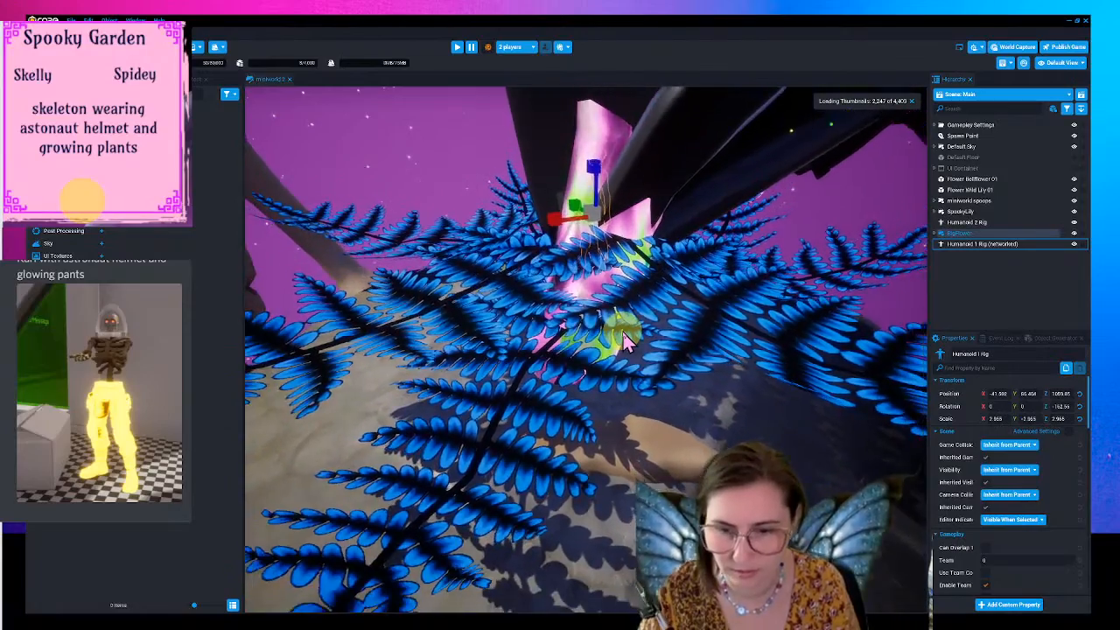
scroll(625, 324, "down", 3)
scroll(627, 294, "down", 2)
right_click_drag(627, 294, 315, 392)
scroll(607, 271, "down", 4)
right_click_drag(608, 374, 470, 369)
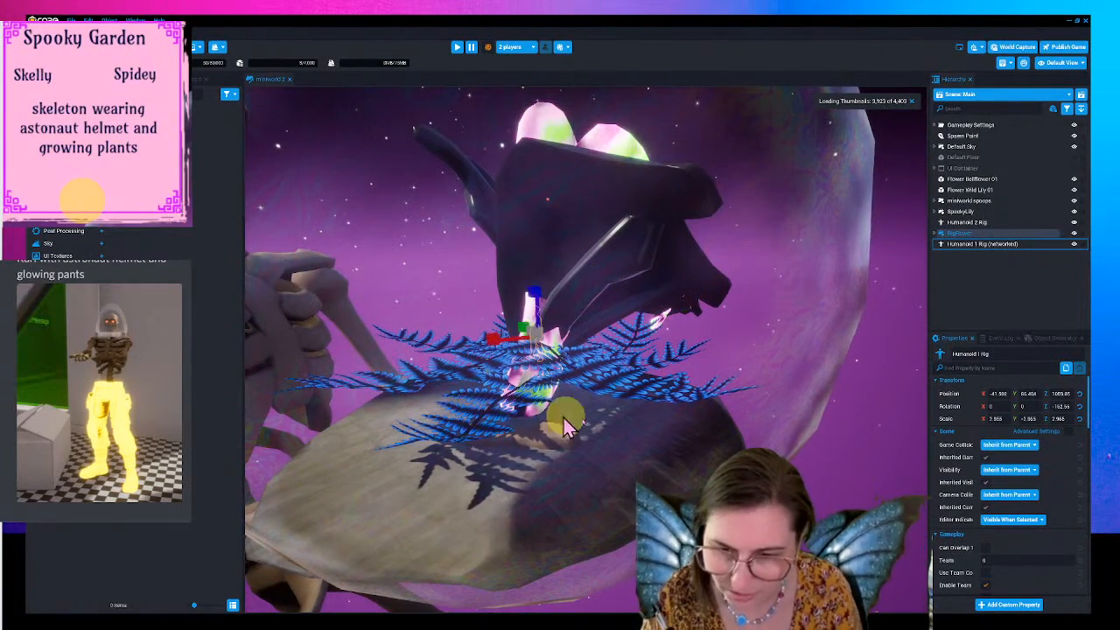
right_click_drag(545, 437, 830, 447)
scroll(569, 425, "down", 6)
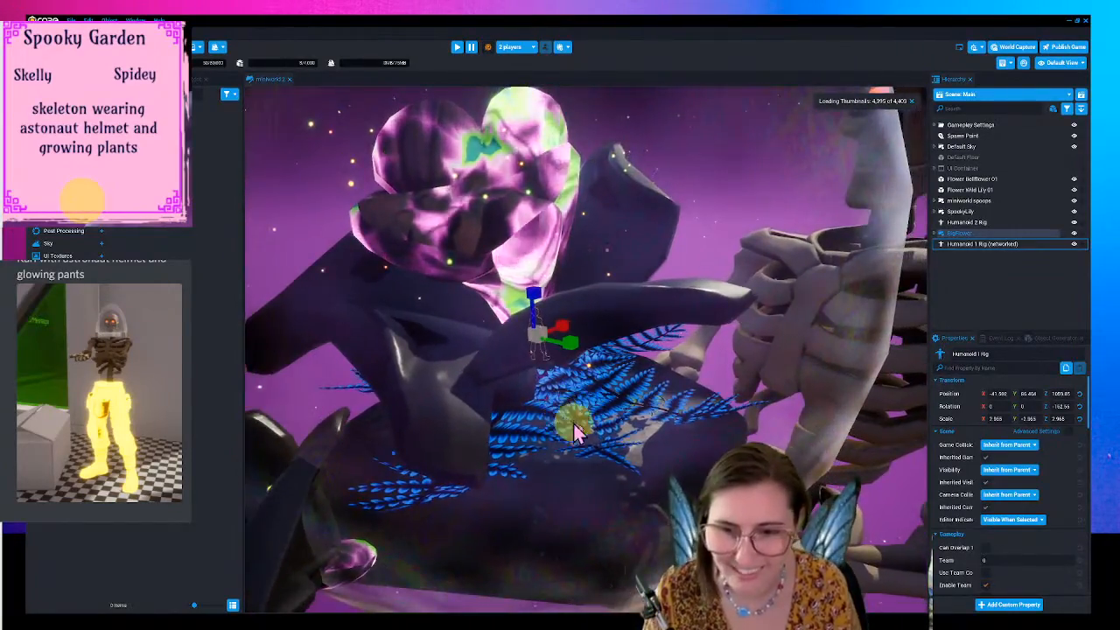
scroll(542, 494, "down", 3)
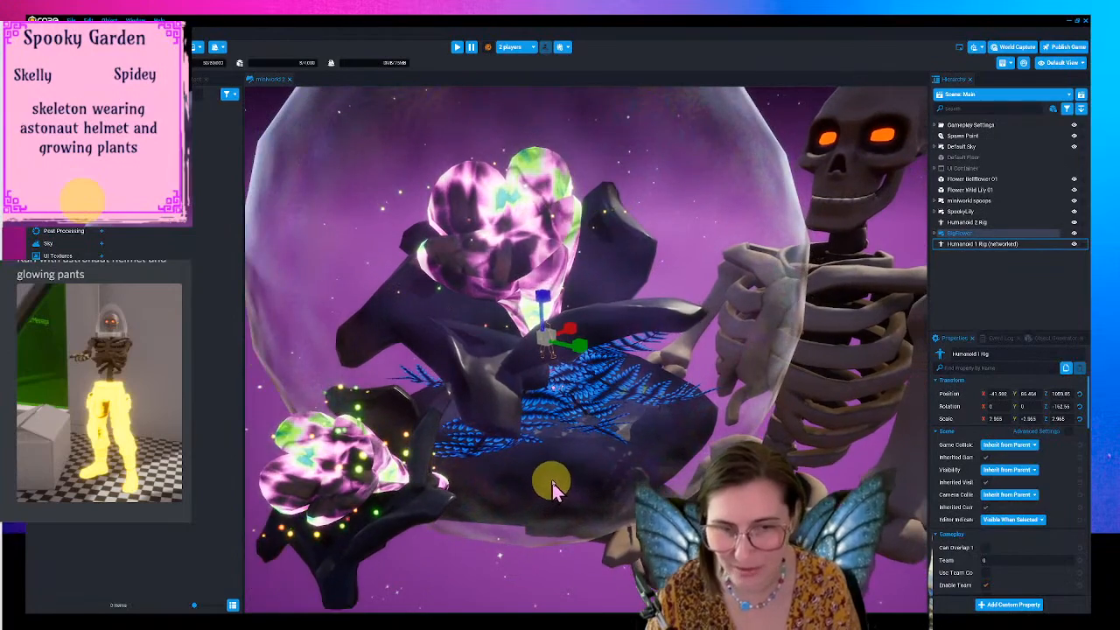
- Move the whole small BigFlower group over to the front edge of the rock inside the globe
left_click(401, 511)
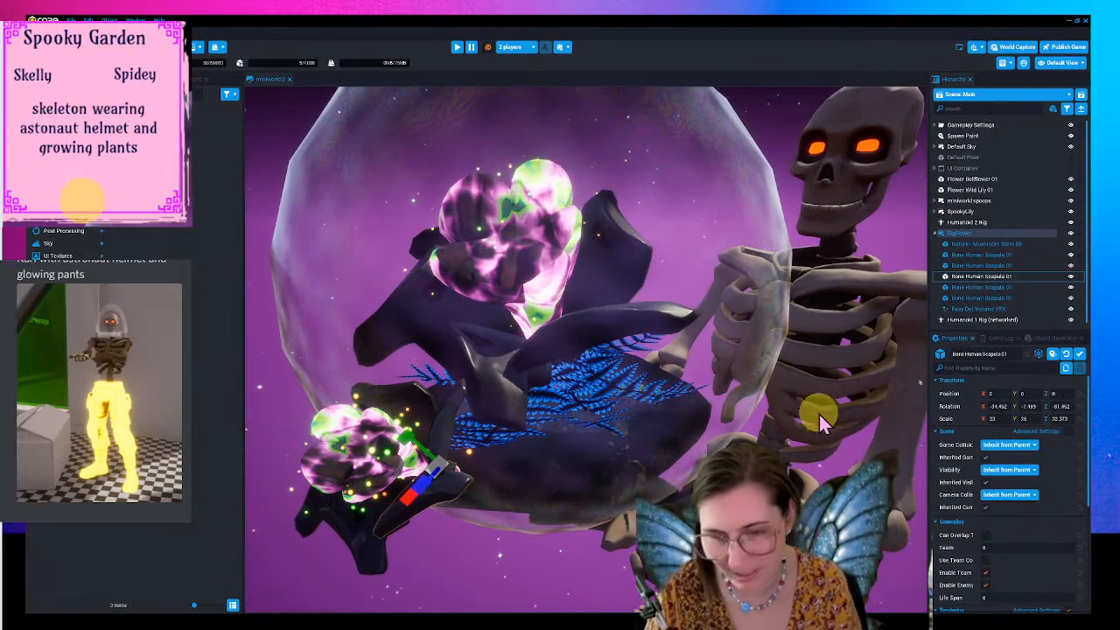
left_click(963, 233)
left_click_drag(423, 483, 589, 394)
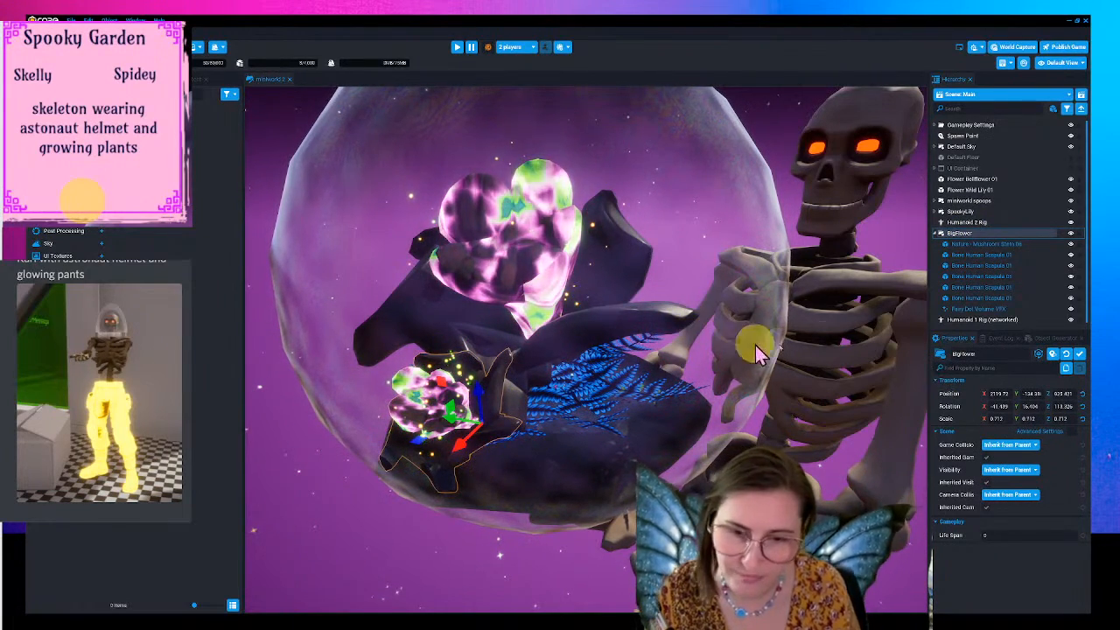
- Place Humanoid 1 Rig, SpookyLily, Humanoid 2 Rig and the small BigFlower inside the miniworld spoops group
left_click(987, 319)
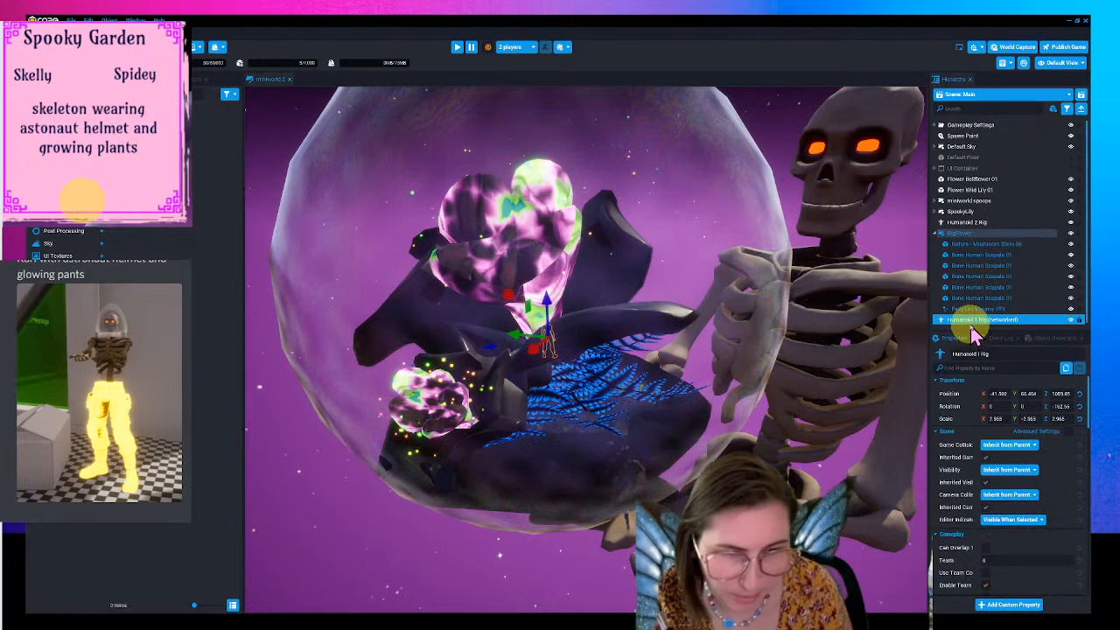
left_click_drag(978, 324, 980, 223)
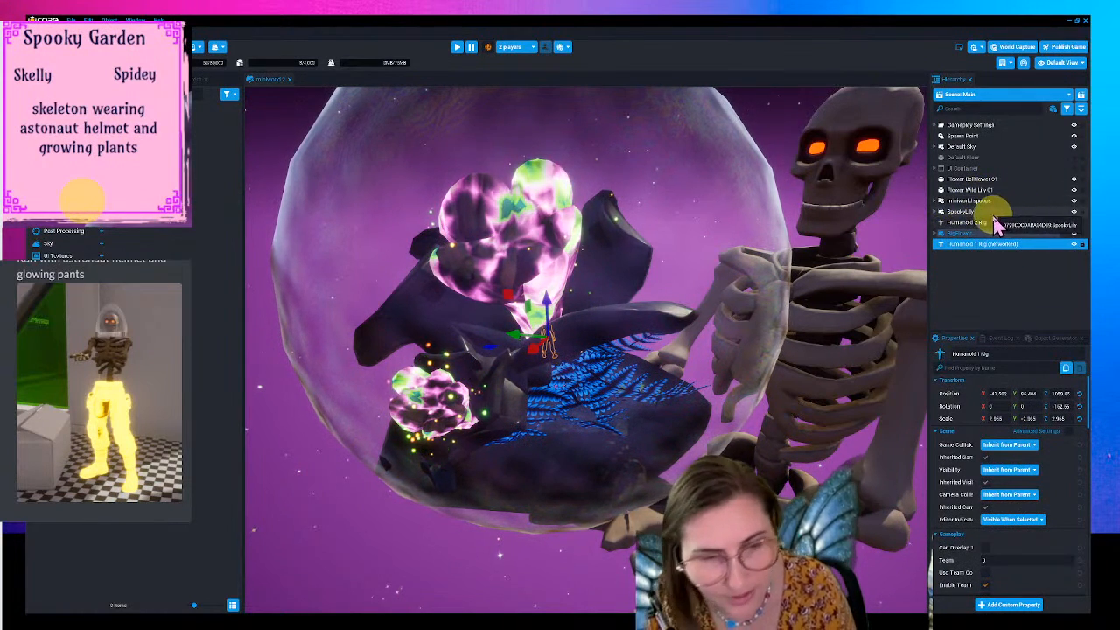
left_click(970, 212, "shift")
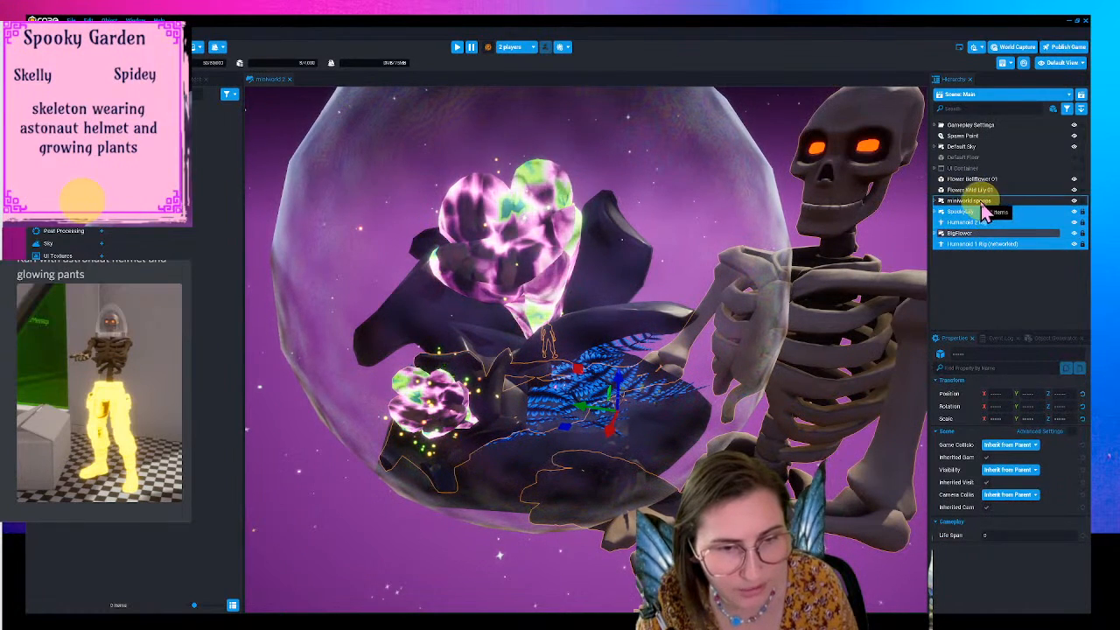
left_click_drag(980, 204, 980, 201)
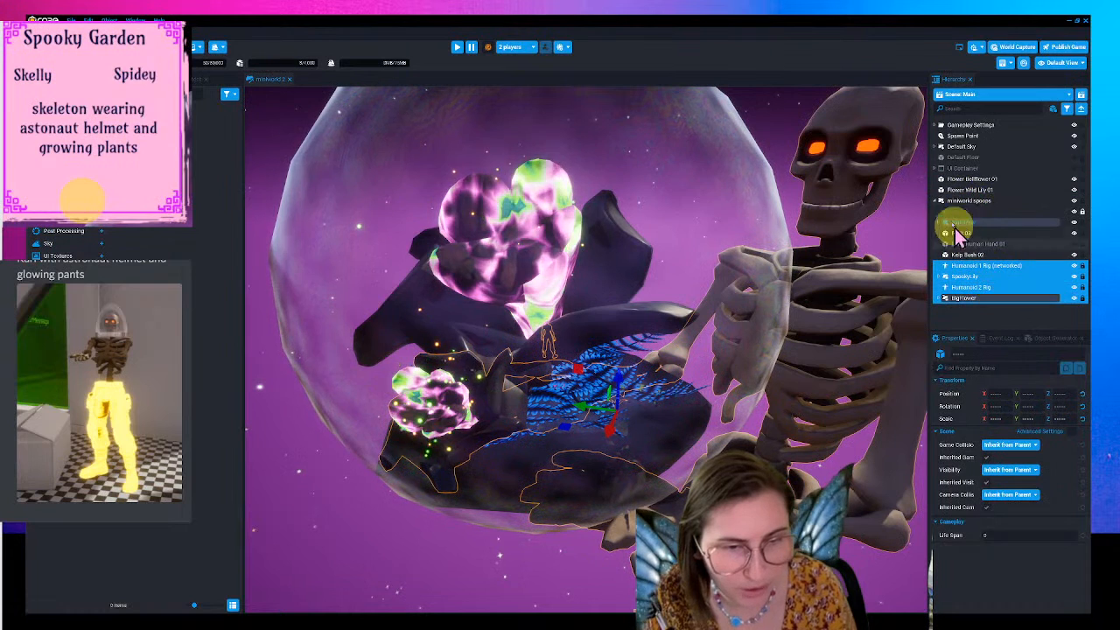
left_click(941, 201)
left_click(941, 201)
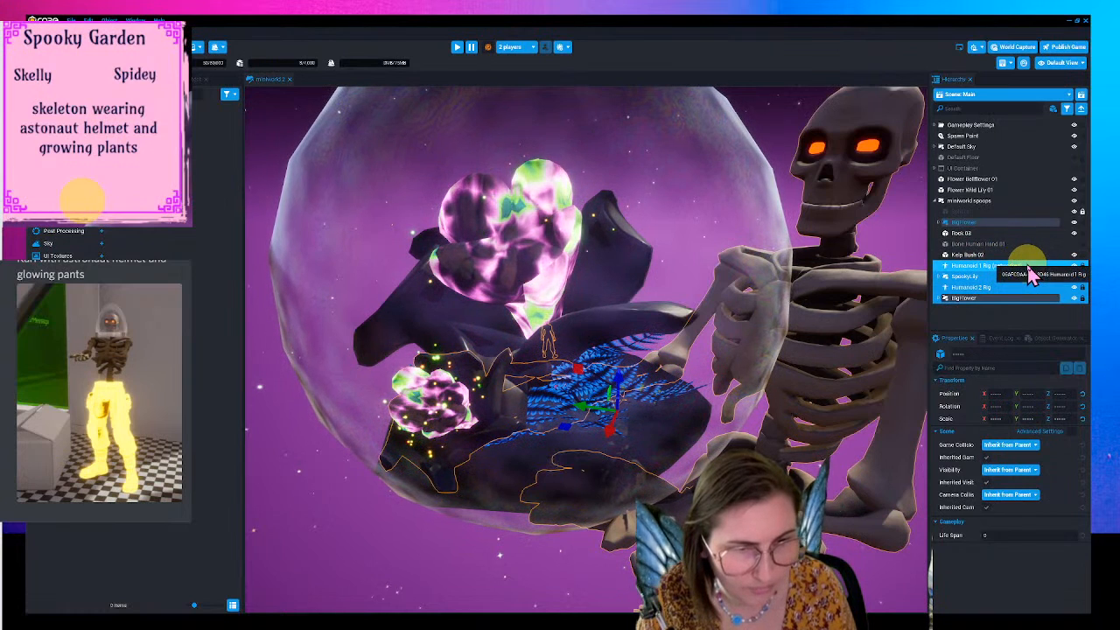
- Delete the hidden Bone Human Hand 01 and take Humanoid 2 Rig back out of the miniworld spoops group
left_click_drag(1025, 262, 1034, 270)
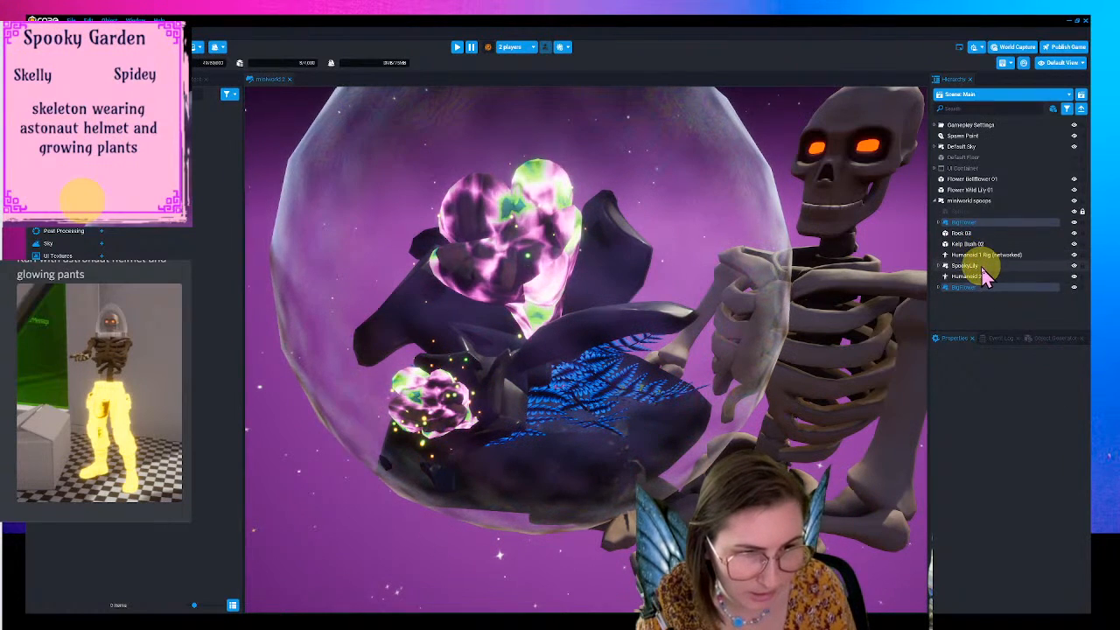
left_click(993, 256)
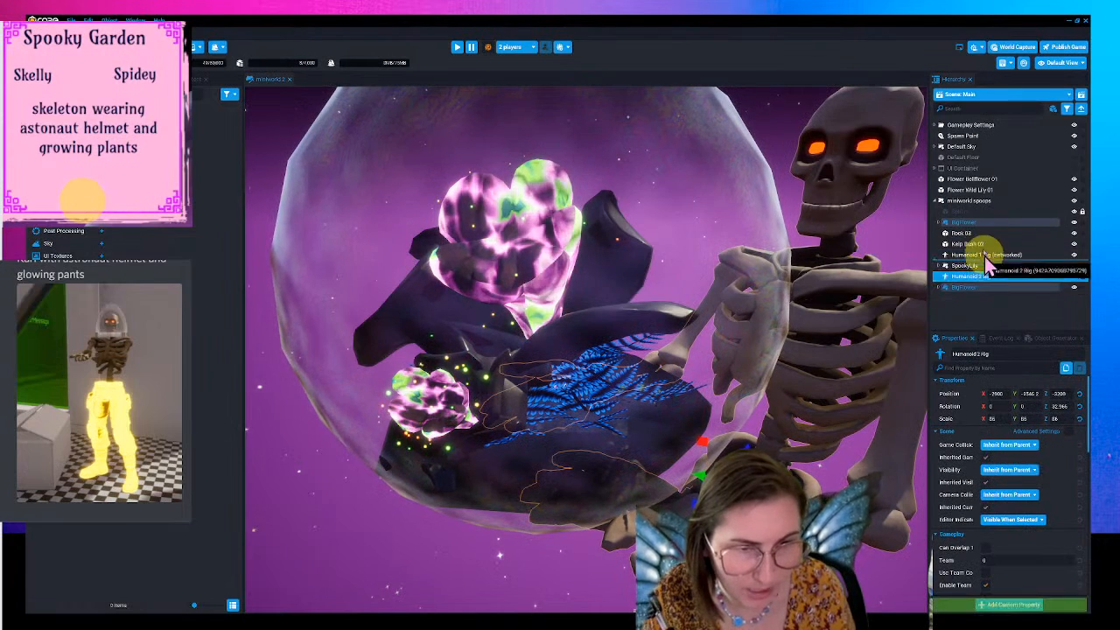
left_click_drag(960, 208, 962, 209)
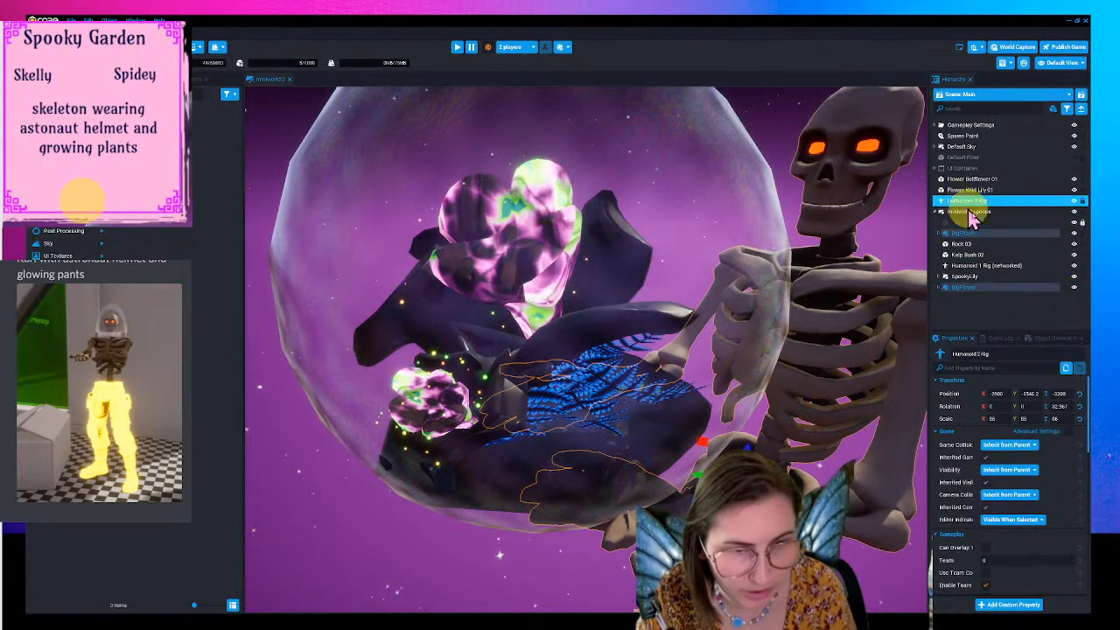
- Scale Humanoid 1 Rig up to nearly five times its size and lower the small BigFlower onto the globe's rock
left_click(1006, 265)
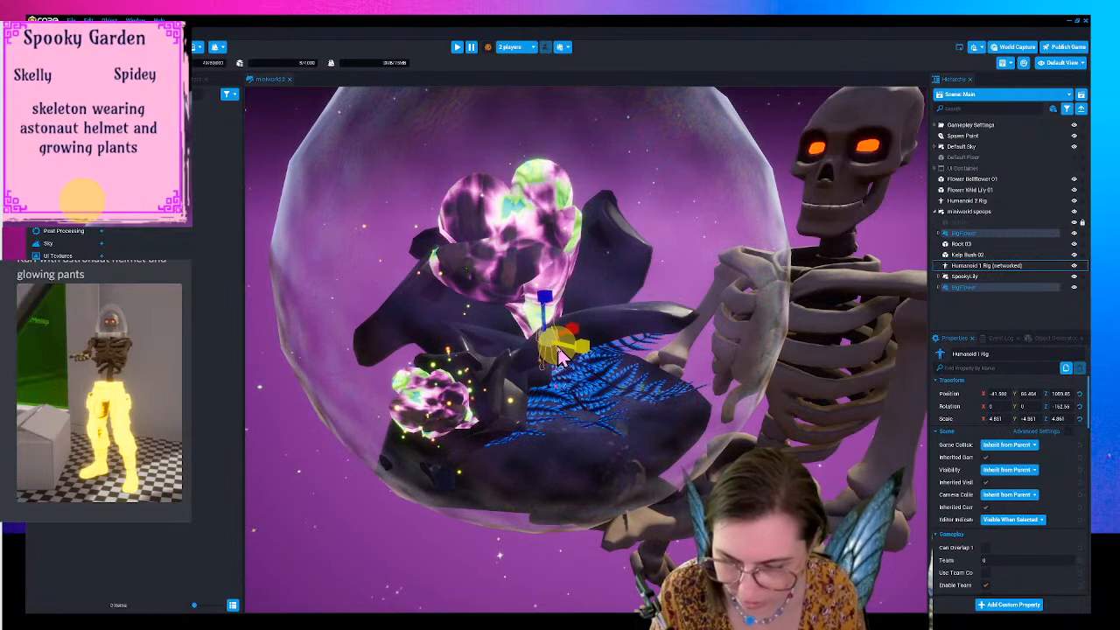
left_click(613, 442)
right_click(616, 440)
left_click(697, 455)
right_click_drag(644, 392, 635, 363)
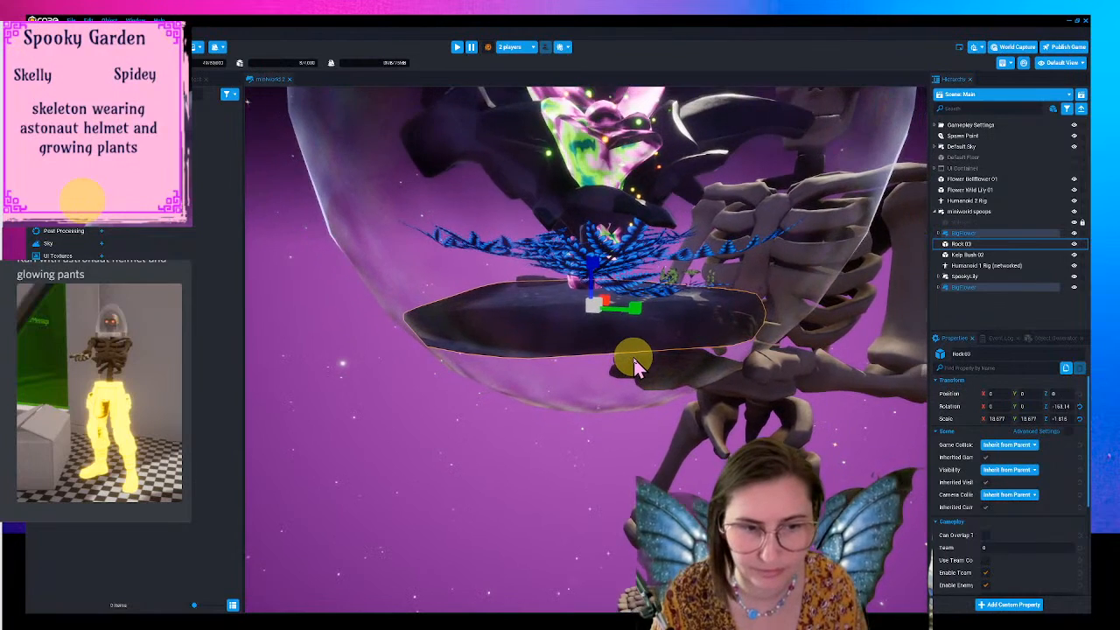
scroll(636, 366, "down", 6)
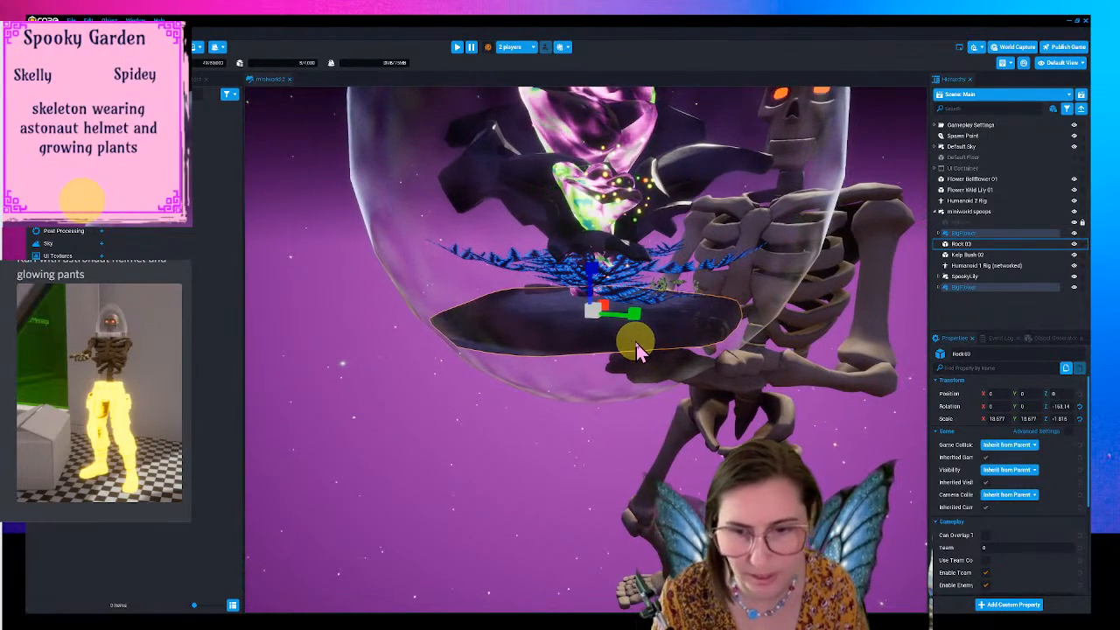
left_click(981, 290)
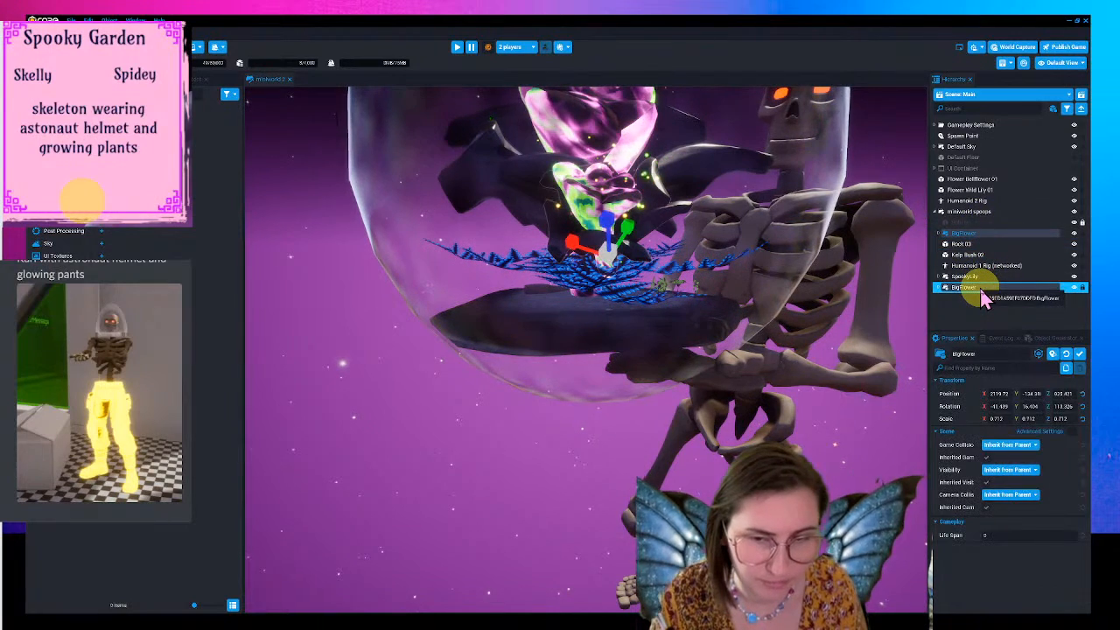
right_click_drag(722, 337, 694, 385)
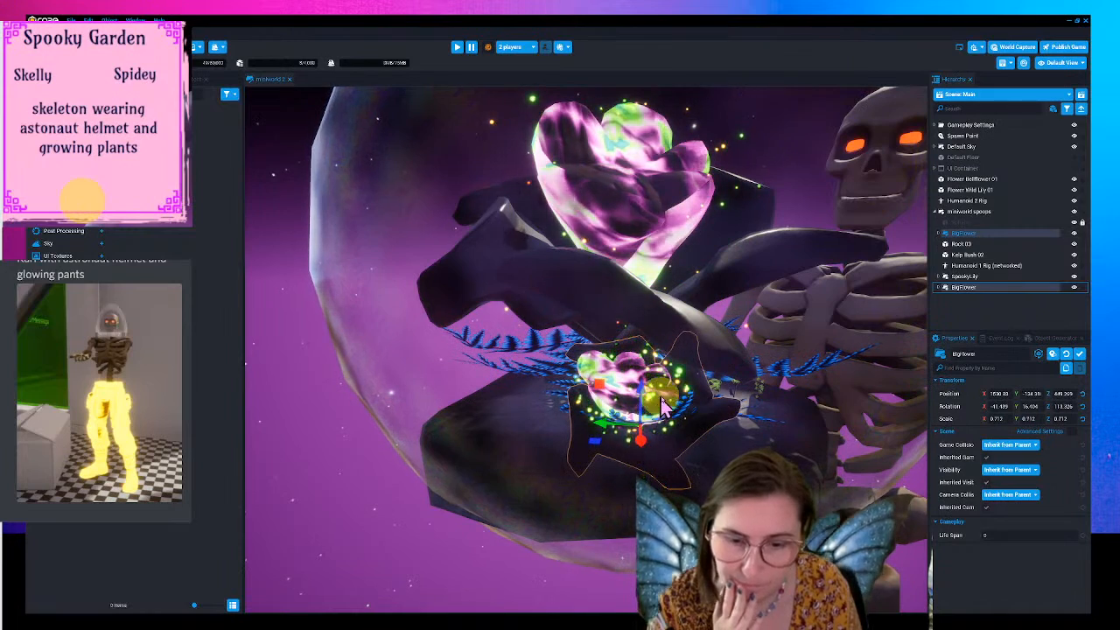
- Raise Humanoid 1 Rig onto the big flower's petal nearest the skeleton and turn it to stand there
left_click(989, 267)
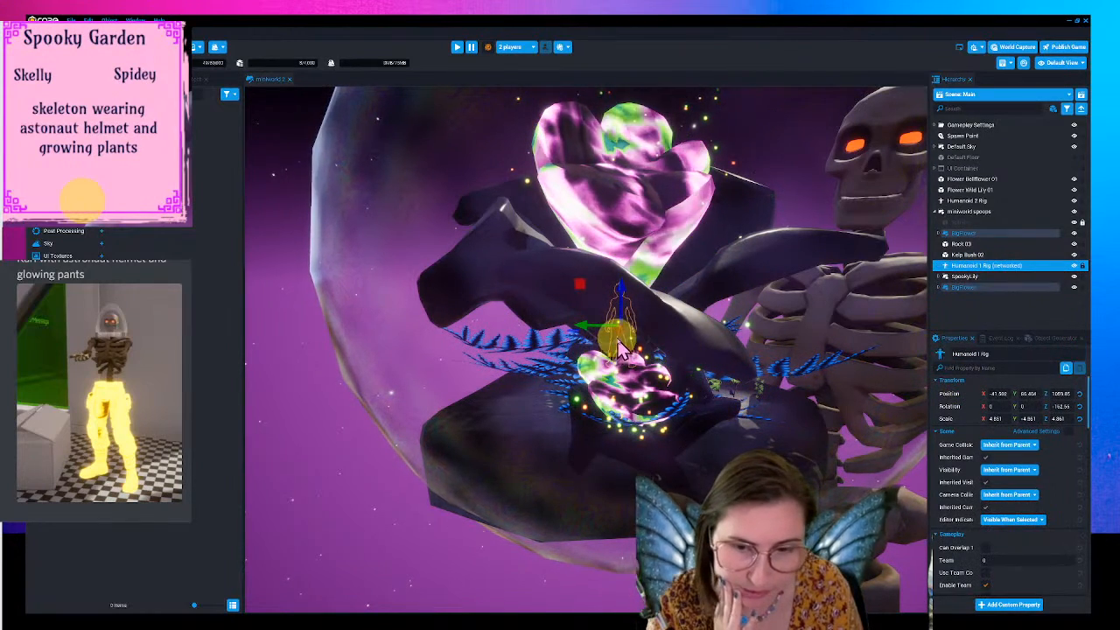
left_click_drag(624, 341, 568, 336)
left_click_drag(442, 390, 752, 378)
key("e")
left_click_drag(795, 350, 717, 375)
key("w")
left_click_drag(776, 331, 769, 186)
key("f")
right_click_drag(772, 201, 651, 385)
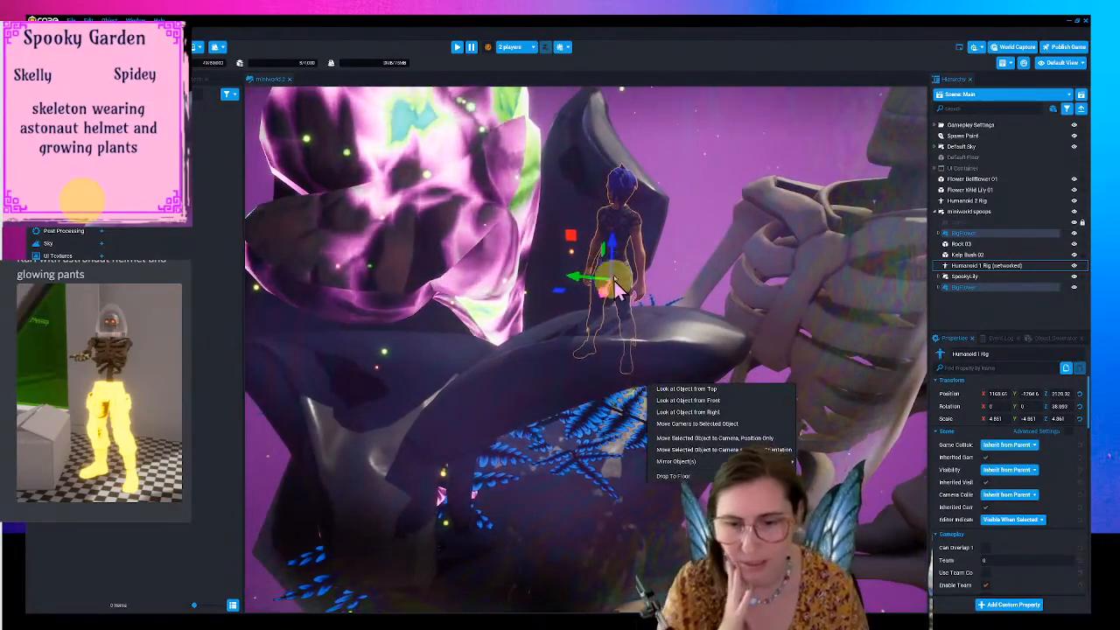
left_click(614, 291)
left_click_drag(600, 289, 650, 254)
right_click_drag(606, 319, 599, 556)
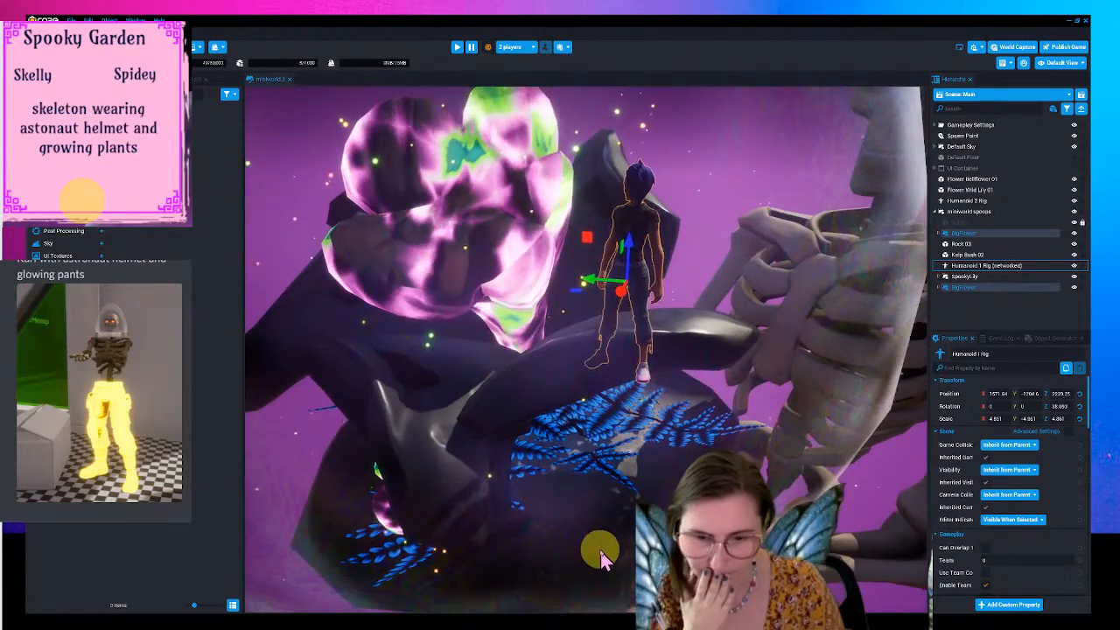
- Give Humanoid 1 Rig the looping start animation unarmed_sit_ground_ledge and seat it on the end of the flower's petal
scroll(593, 525, "down", 5)
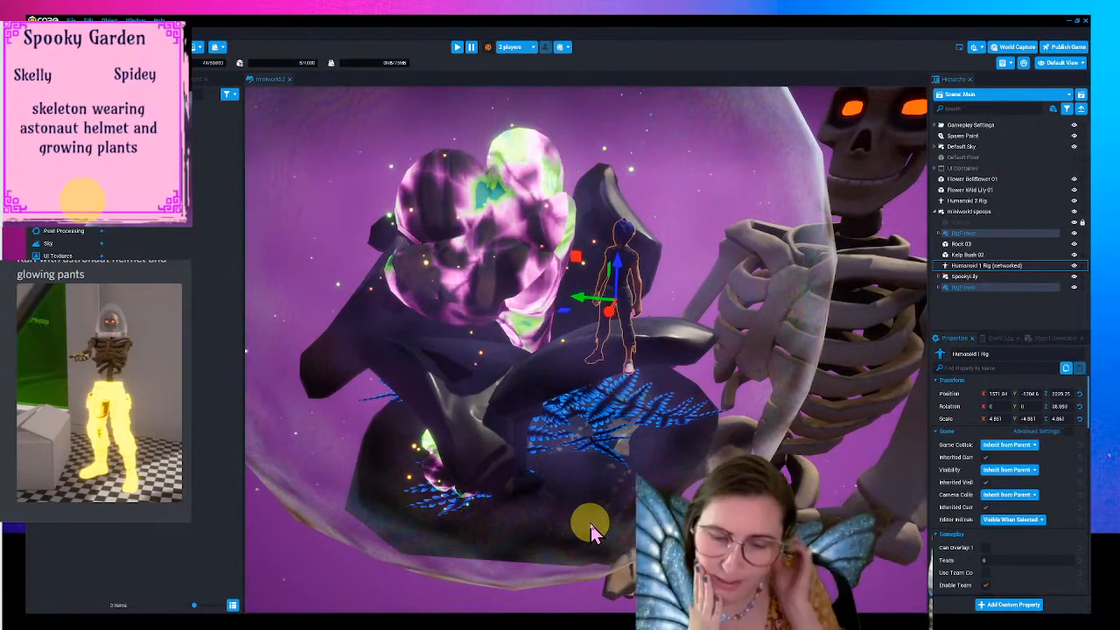
scroll(1028, 564, "down", 4)
scroll(1022, 567, "down", 3)
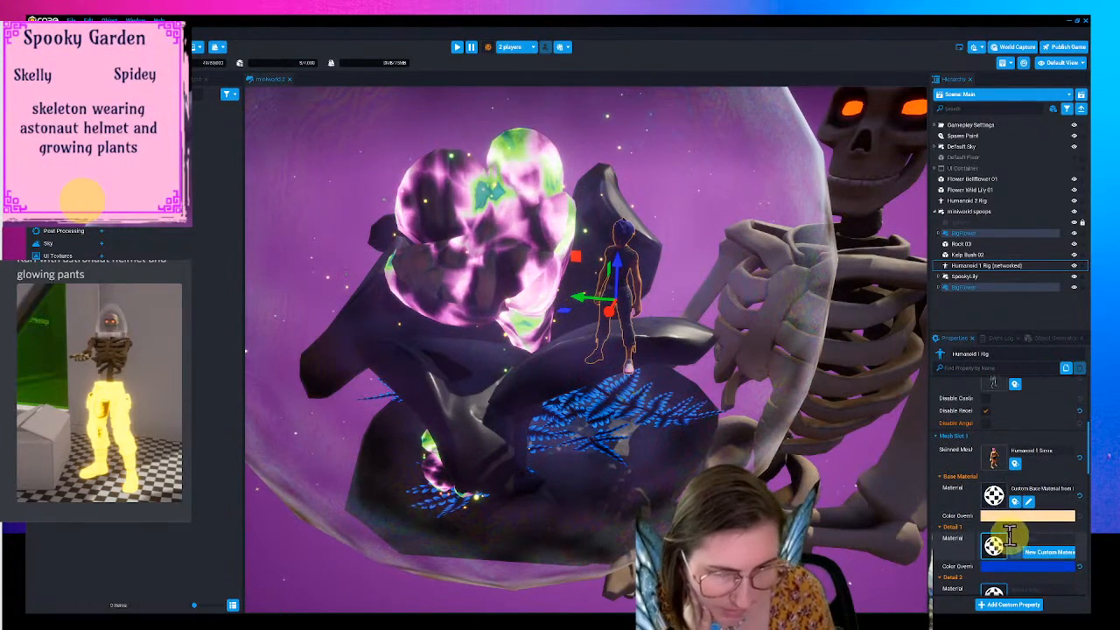
scroll(1008, 538, "down", 3)
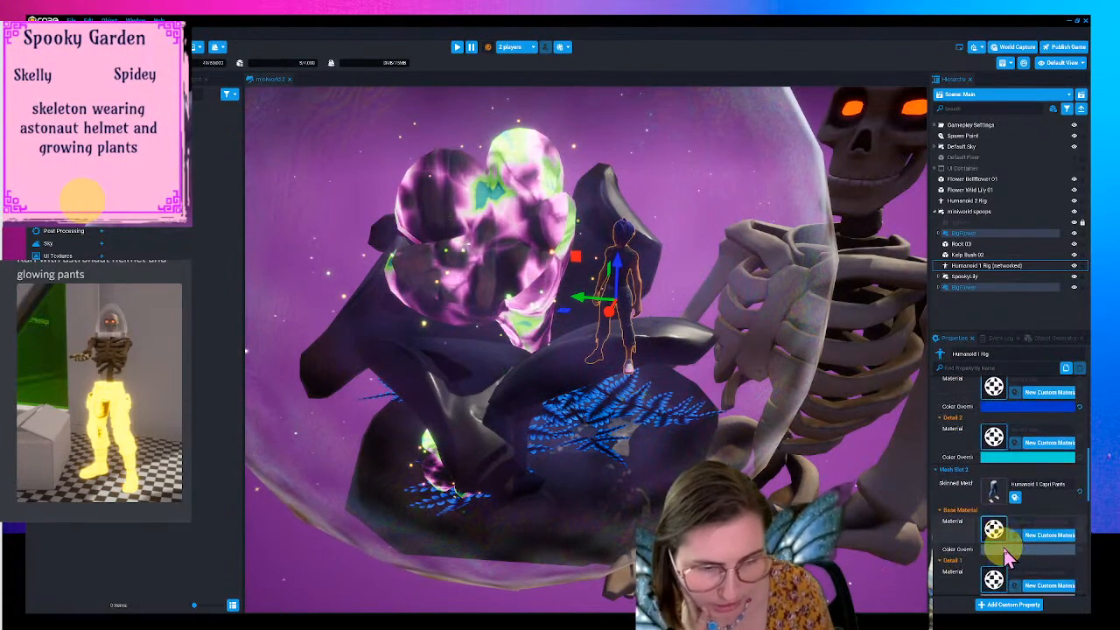
scroll(1006, 552, "down", 3)
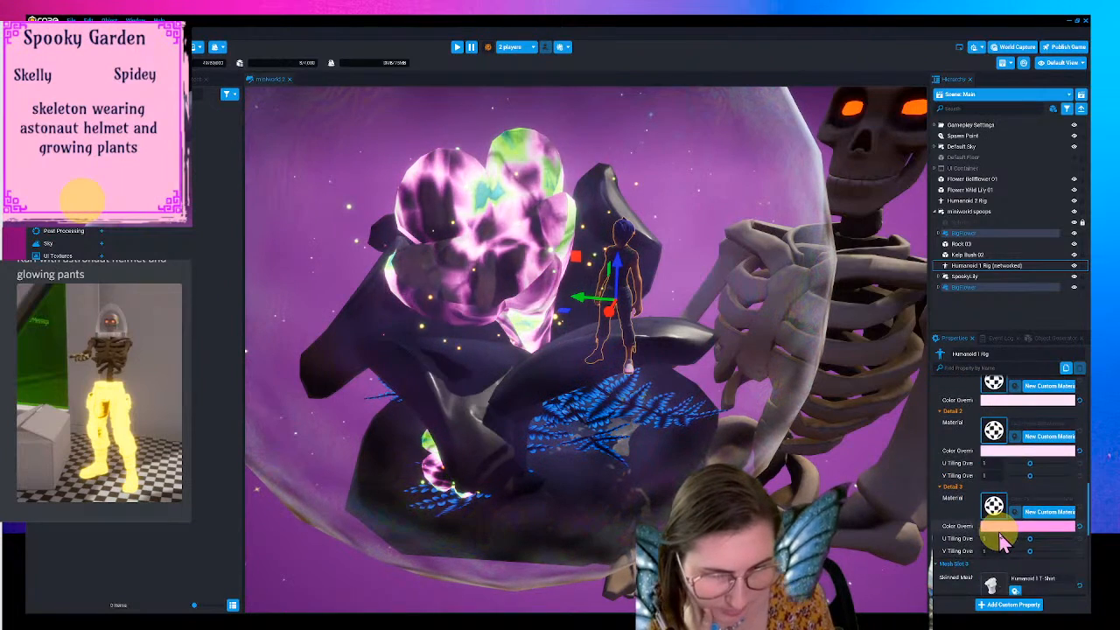
scroll(1004, 541, "down", 3)
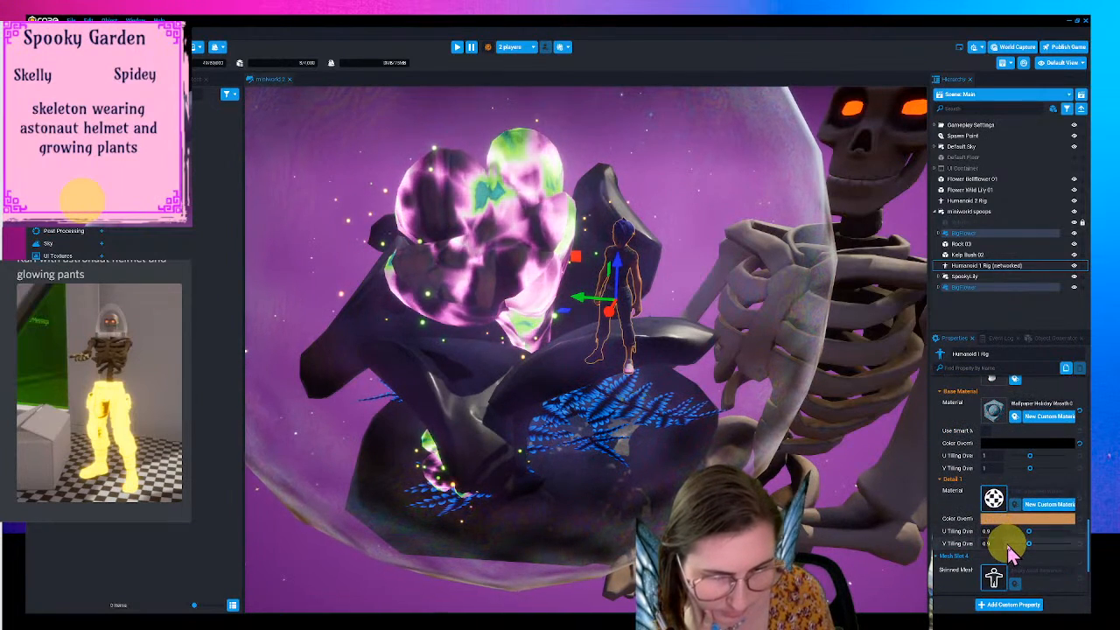
scroll(1010, 542, "down", 5)
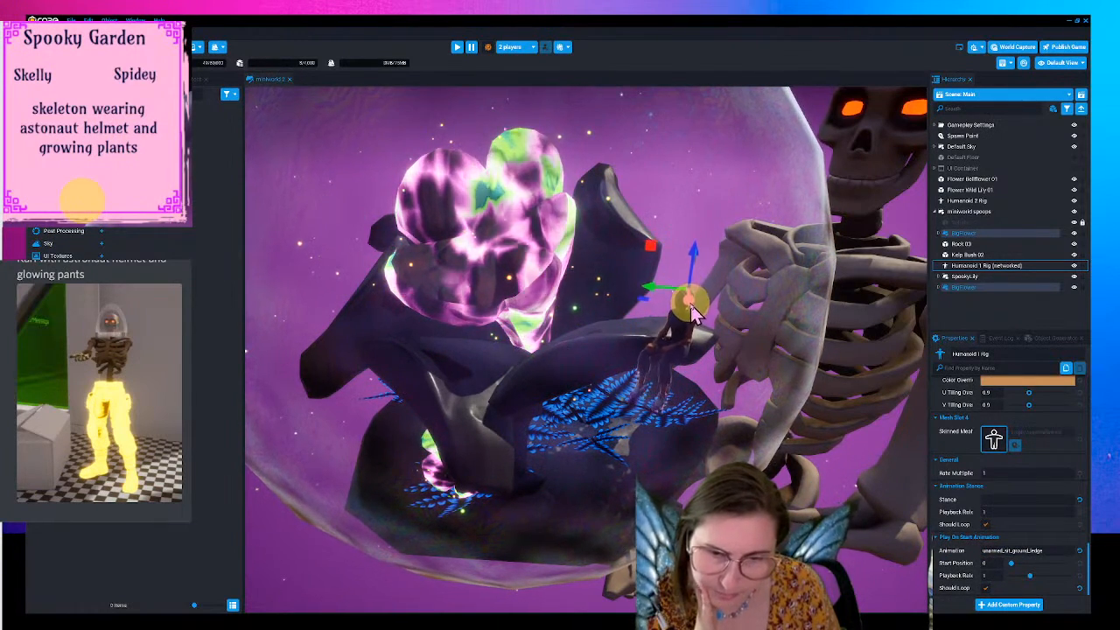
right_click_drag(688, 265, 827, 364)
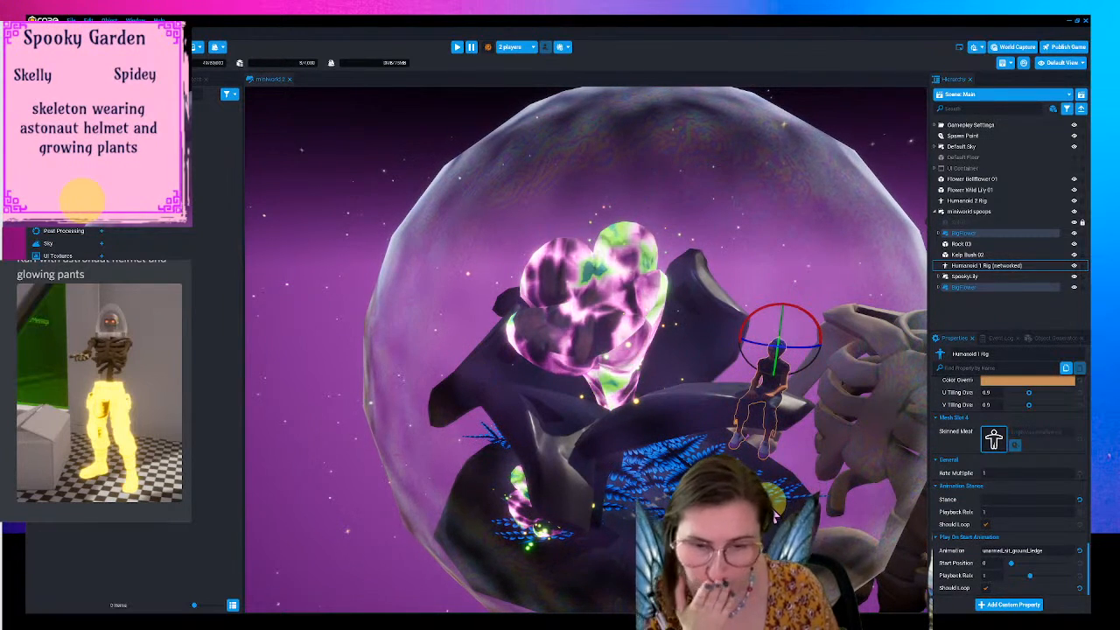
- Put Humanoid 1 Rig in its own group named humanoid
left_click(979, 267)
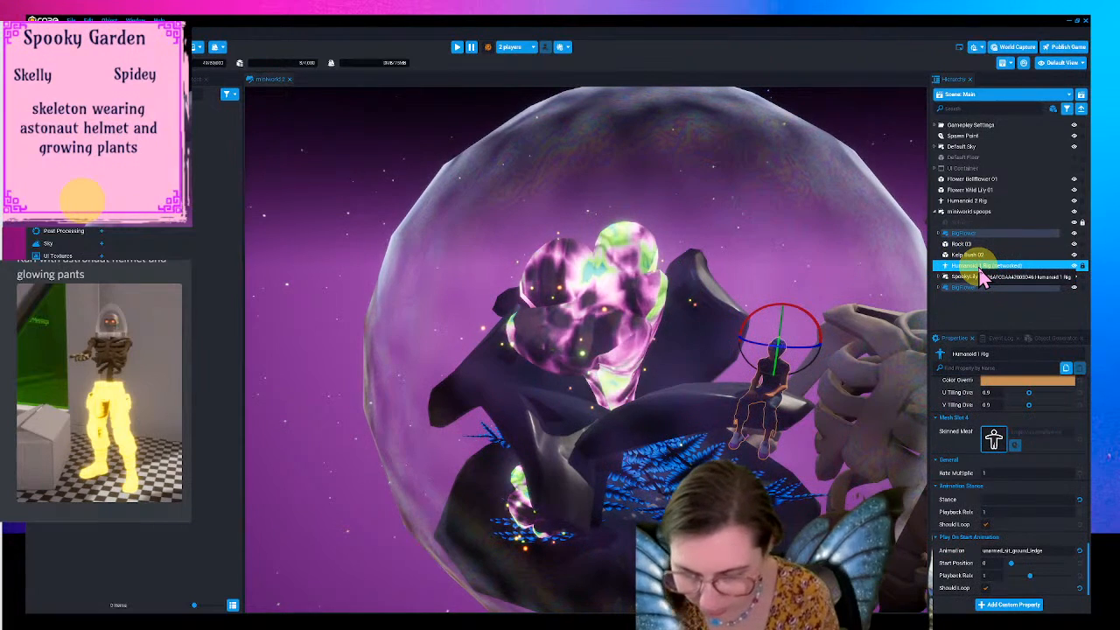
key("ctrl+g")
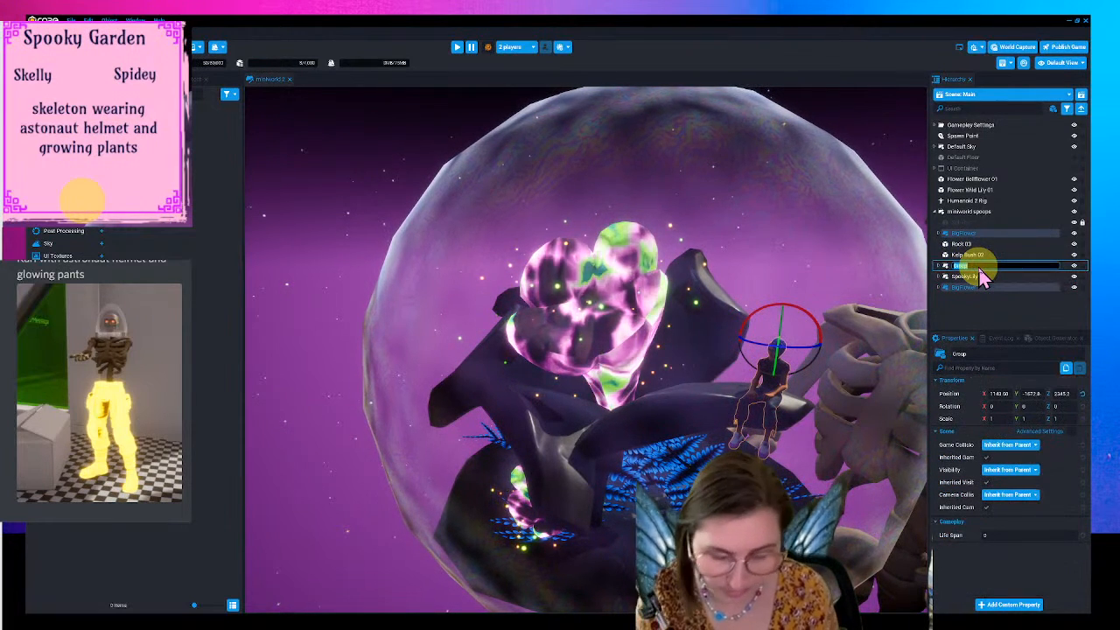
key("Return")
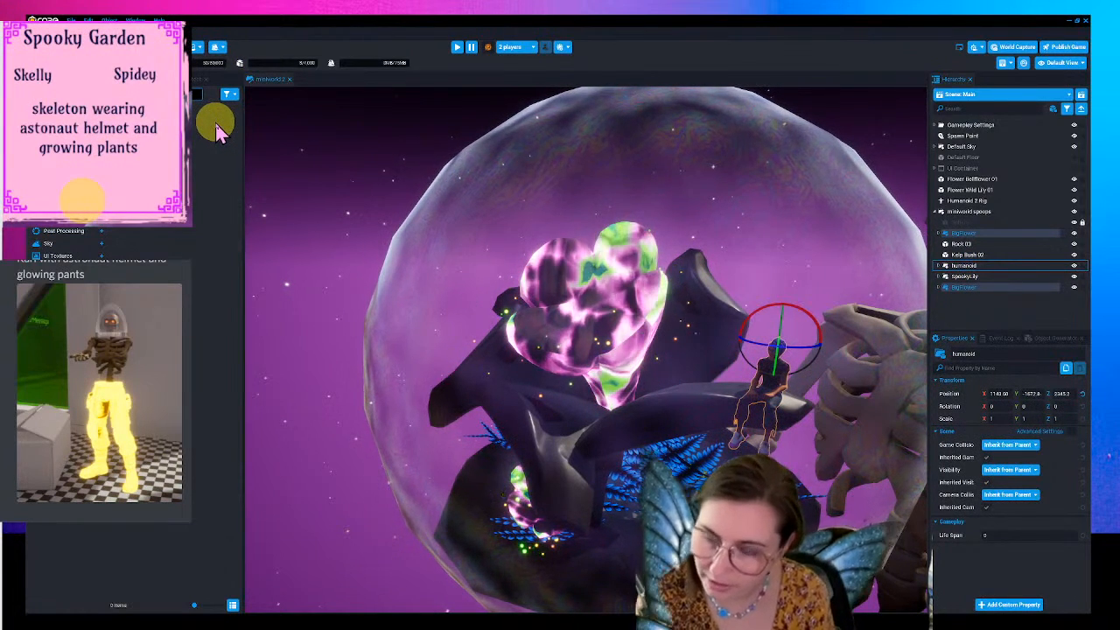
- Add a Sphere to the humanoid group and move it down beside the seated figure's lap
type("sphere")
left_click_drag(128, 166, 965, 266)
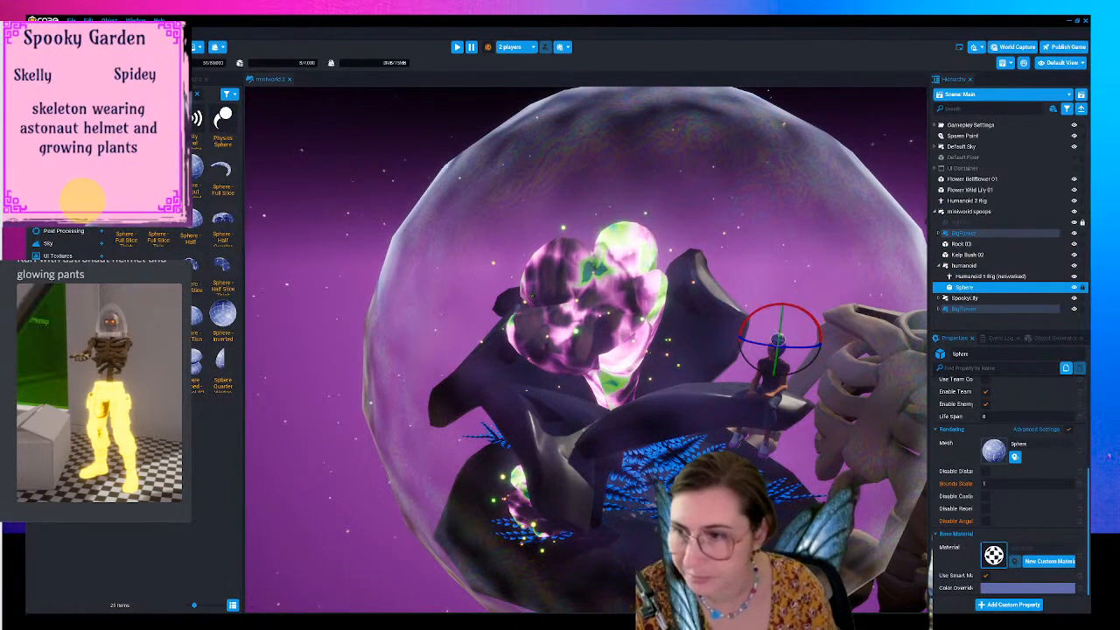
left_click(690, 279)
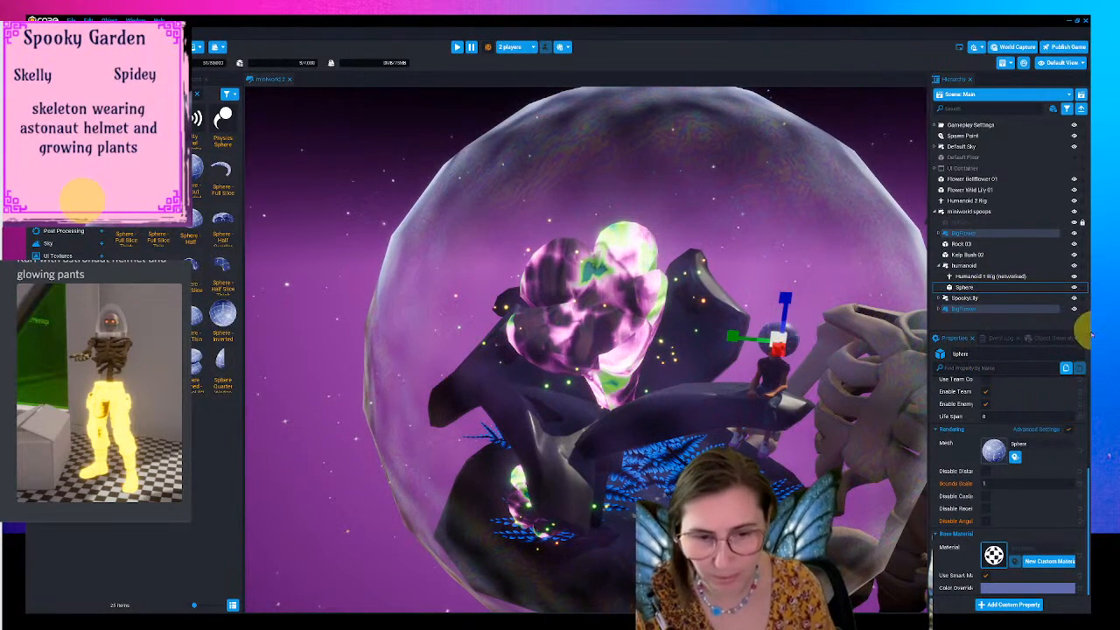
left_click_drag(783, 348, 748, 394)
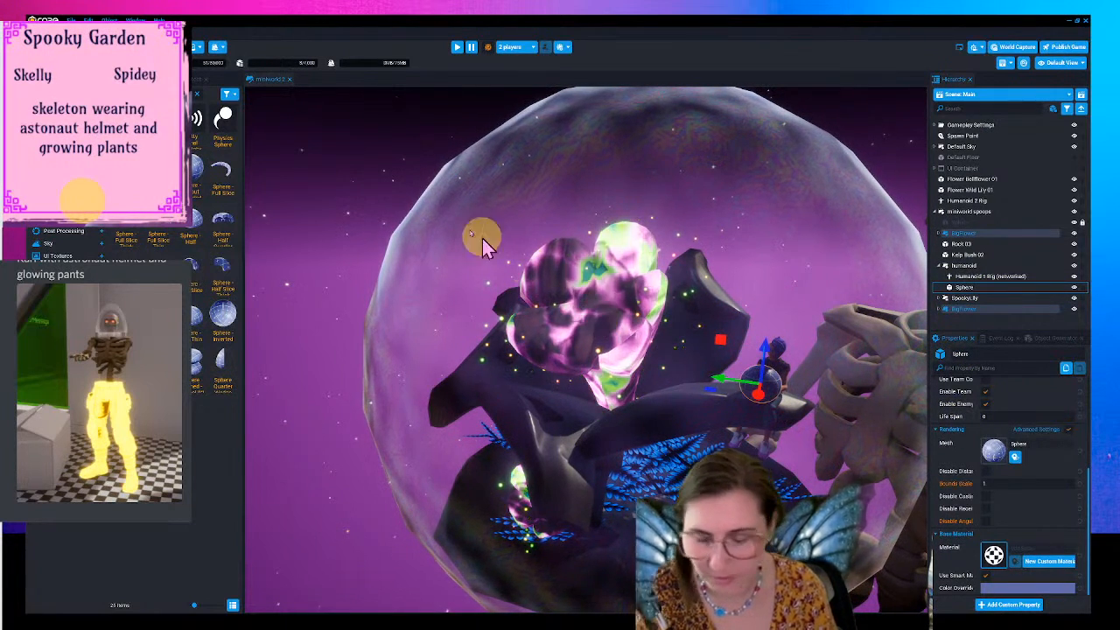
- Apply the Glass 01 (no distortion) material to the sphere beside the seated figure
left_click(994, 551)
type("glass")
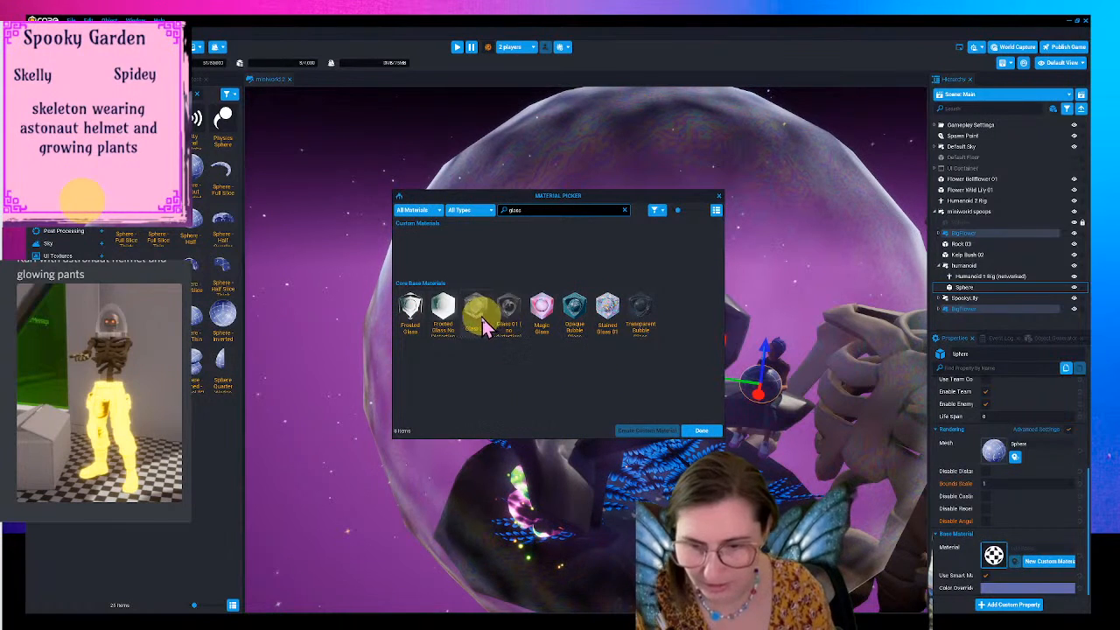
left_click(477, 315)
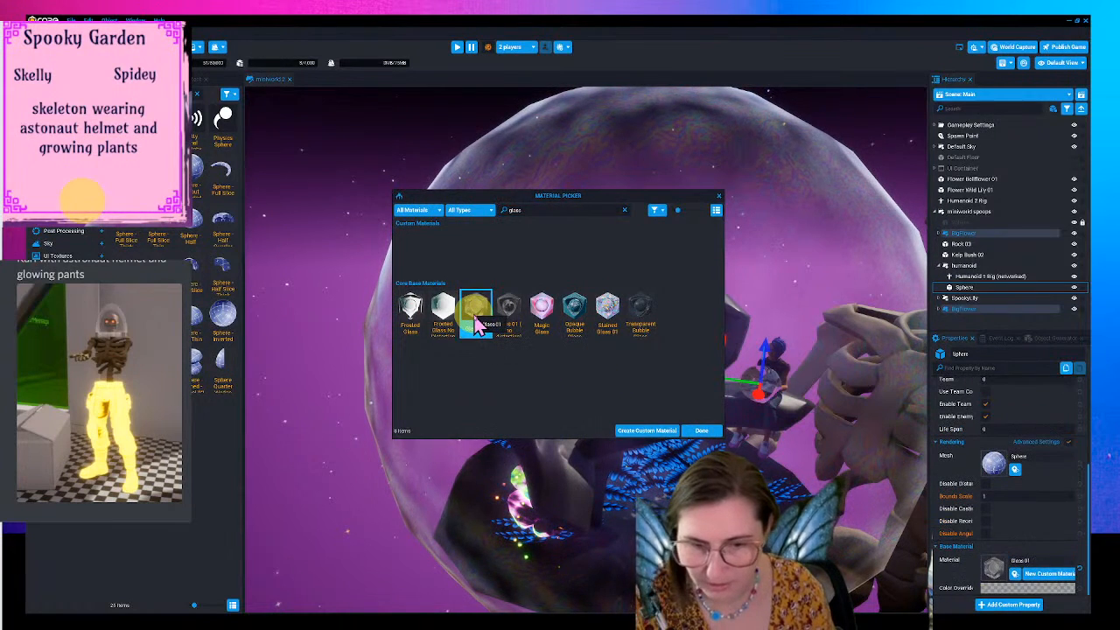
left_click(508, 315)
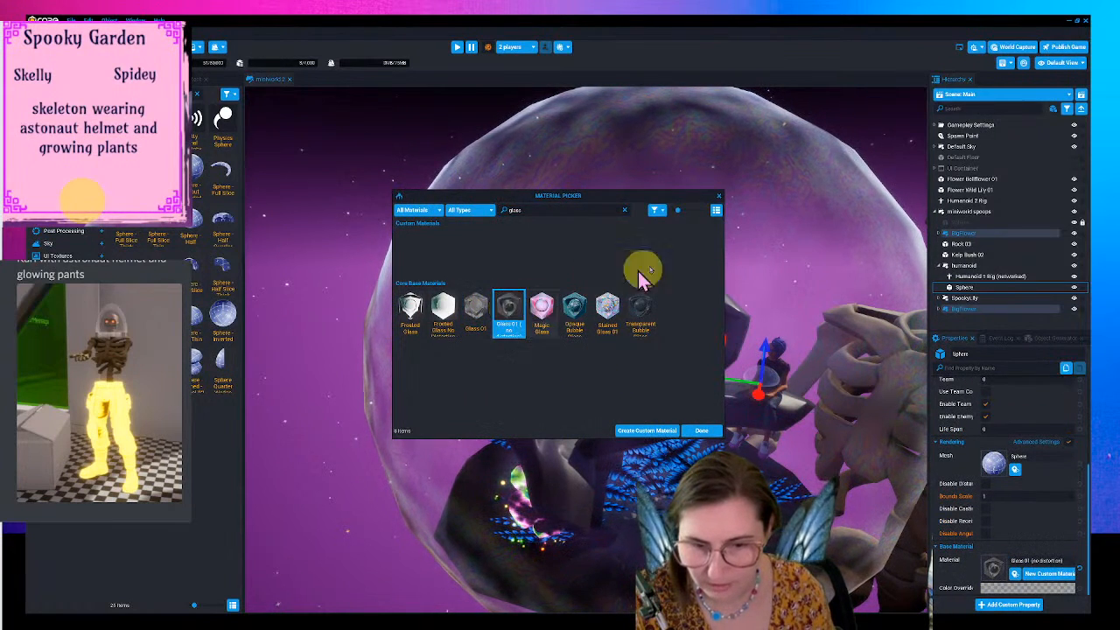
left_click(718, 195)
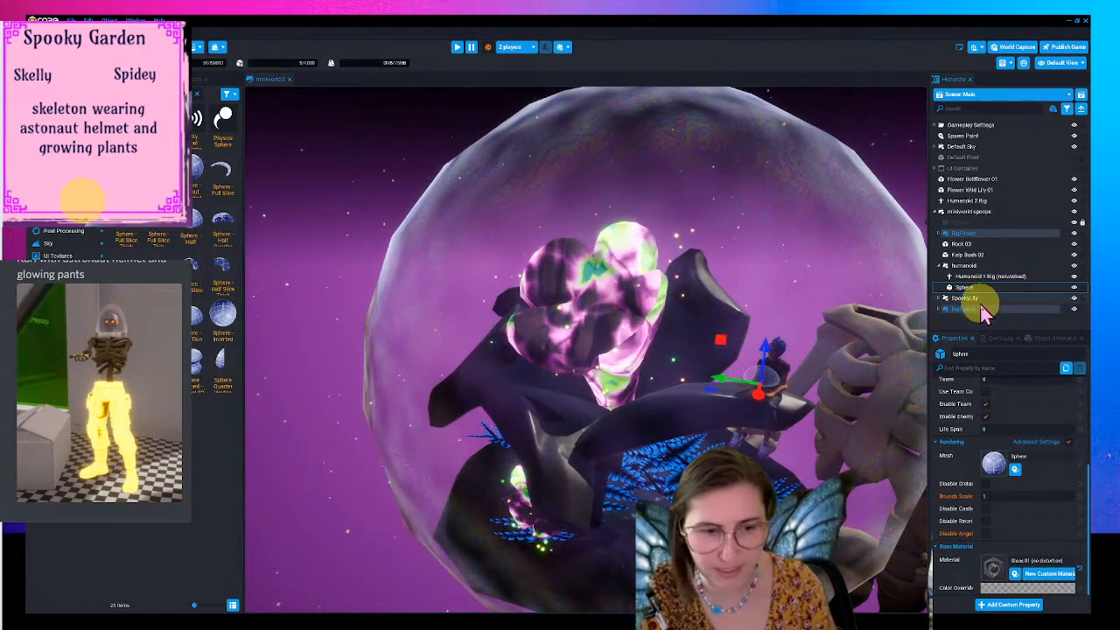
- Find Candle Flame VFX in the content library and add it inside the humanoid group's glass Sphere
left_click(965, 266)
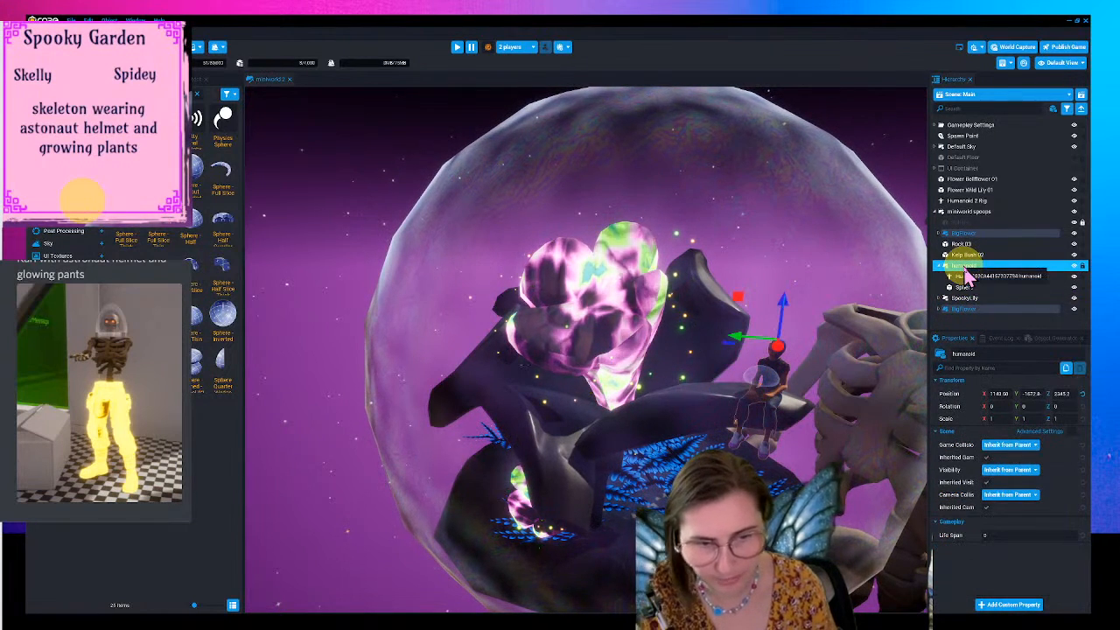
left_click(963, 287)
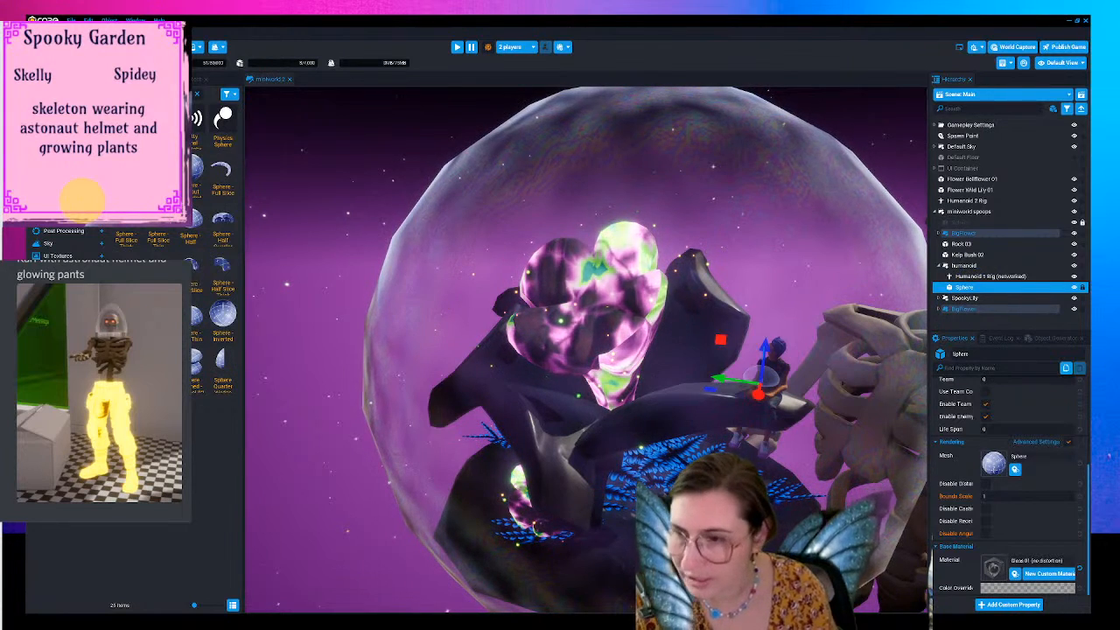
left_click(131, 93)
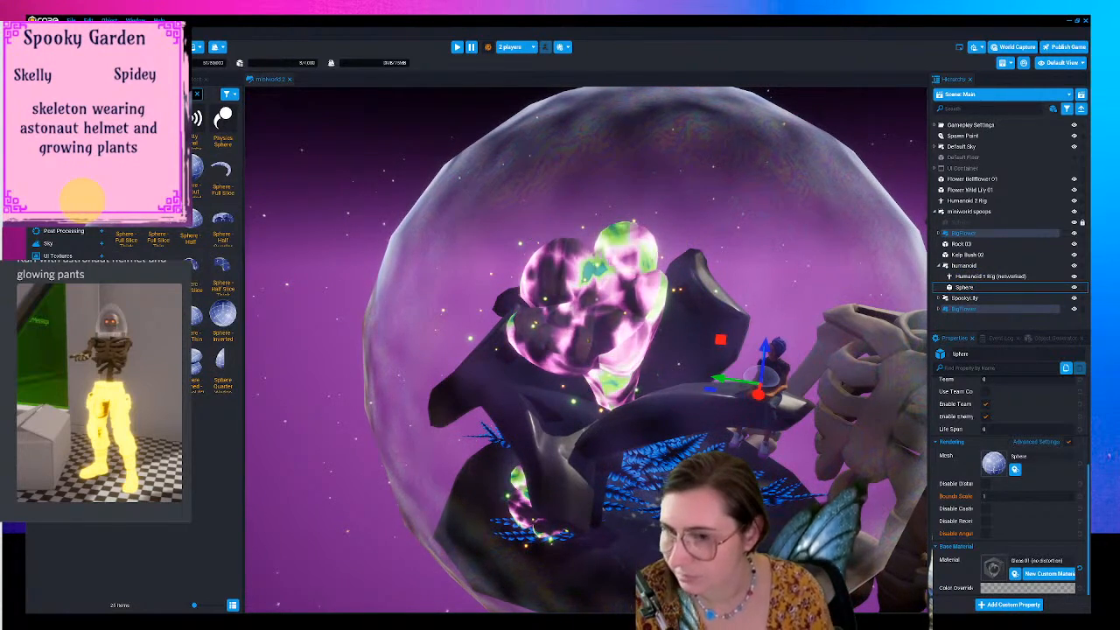
type("slame")
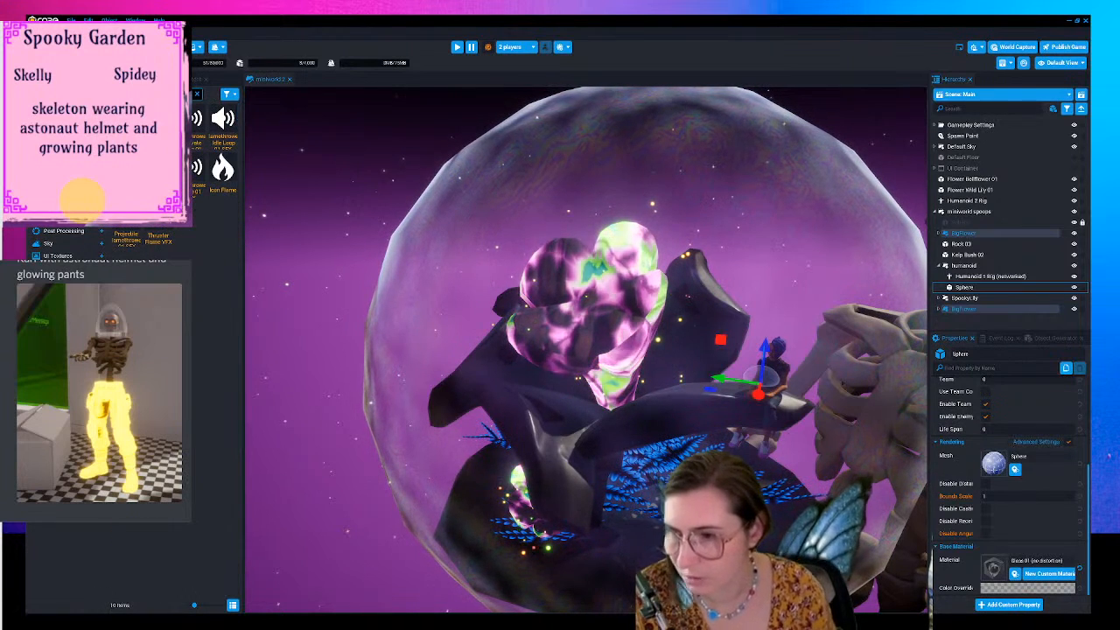
left_click_drag(126, 120, 966, 295)
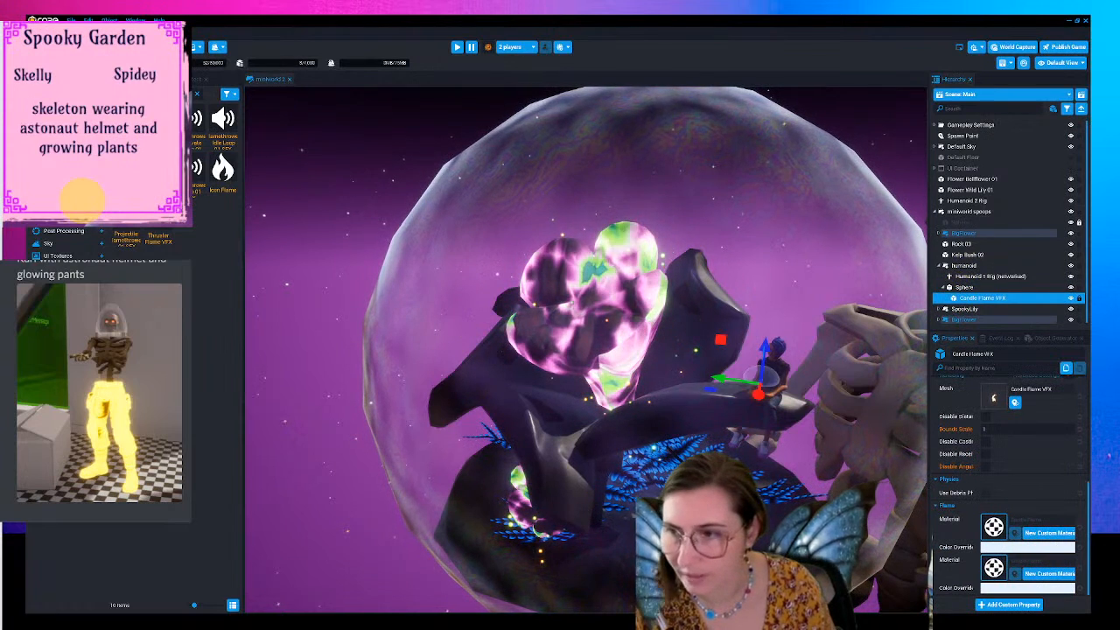
key("r")
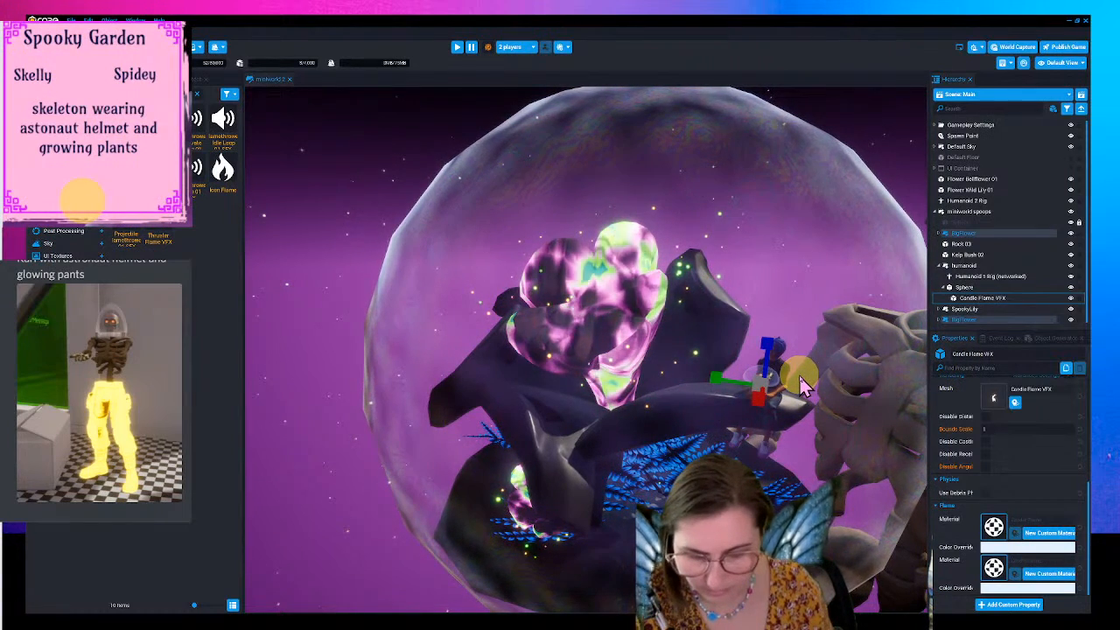
left_click(796, 390)
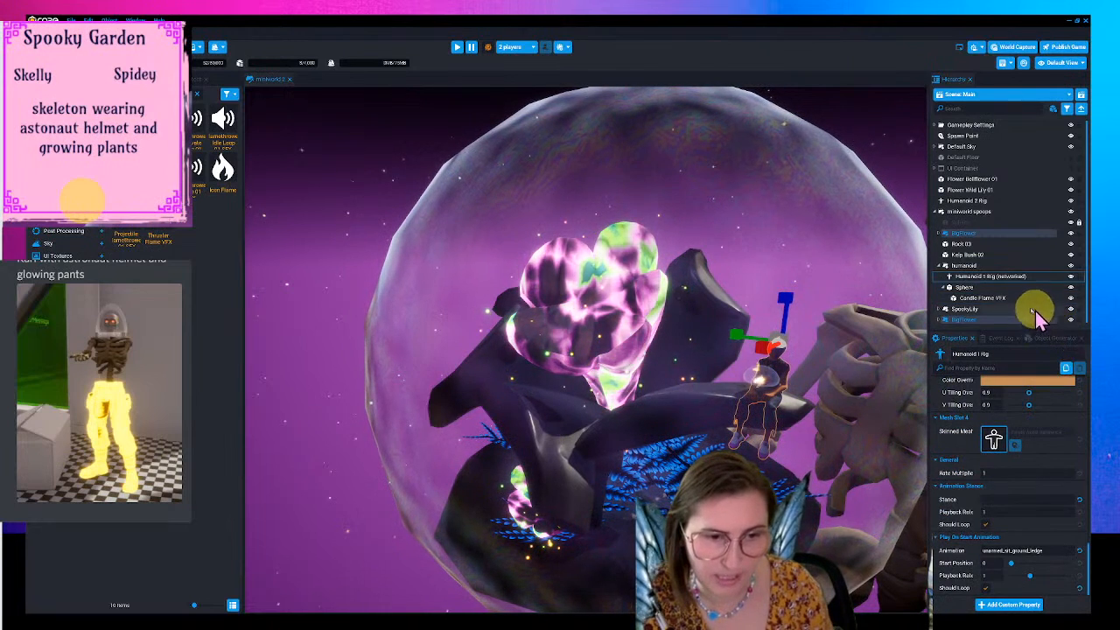
- Search for a Point Light and place it inside the glass Sphere alongside the candle flame
left_click(1006, 289)
left_click(1004, 299)
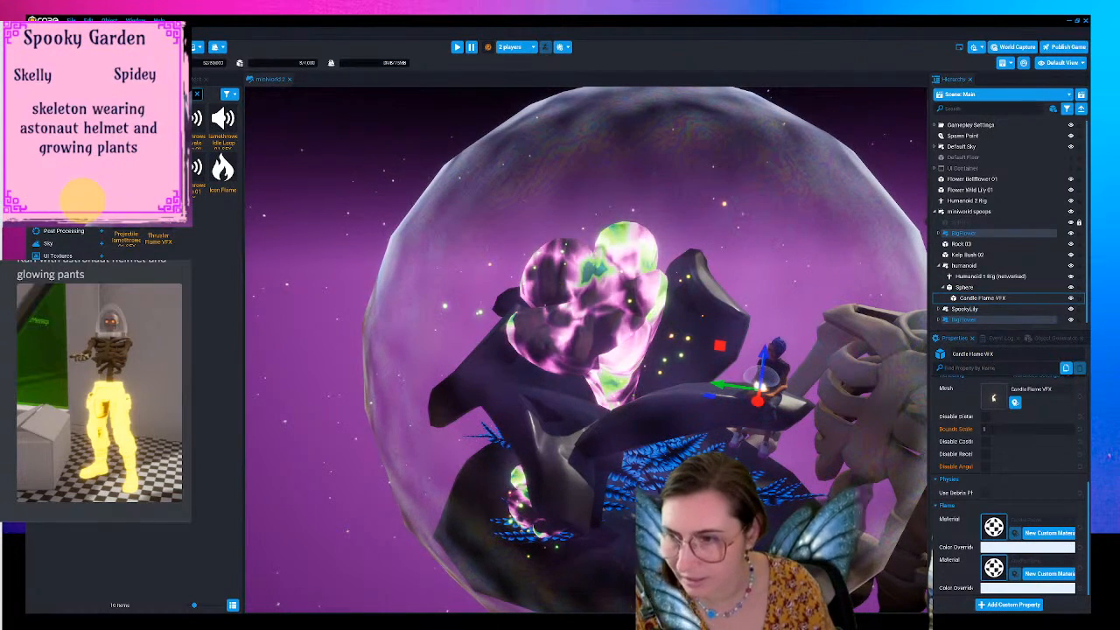
type("soint")
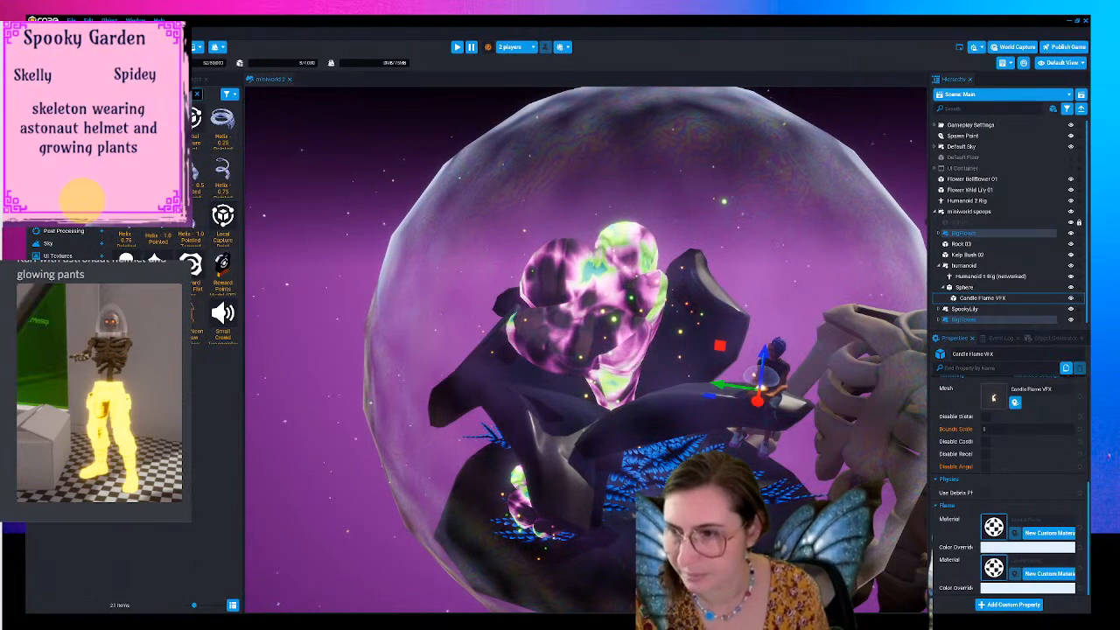
left_click_drag(132, 258, 986, 298)
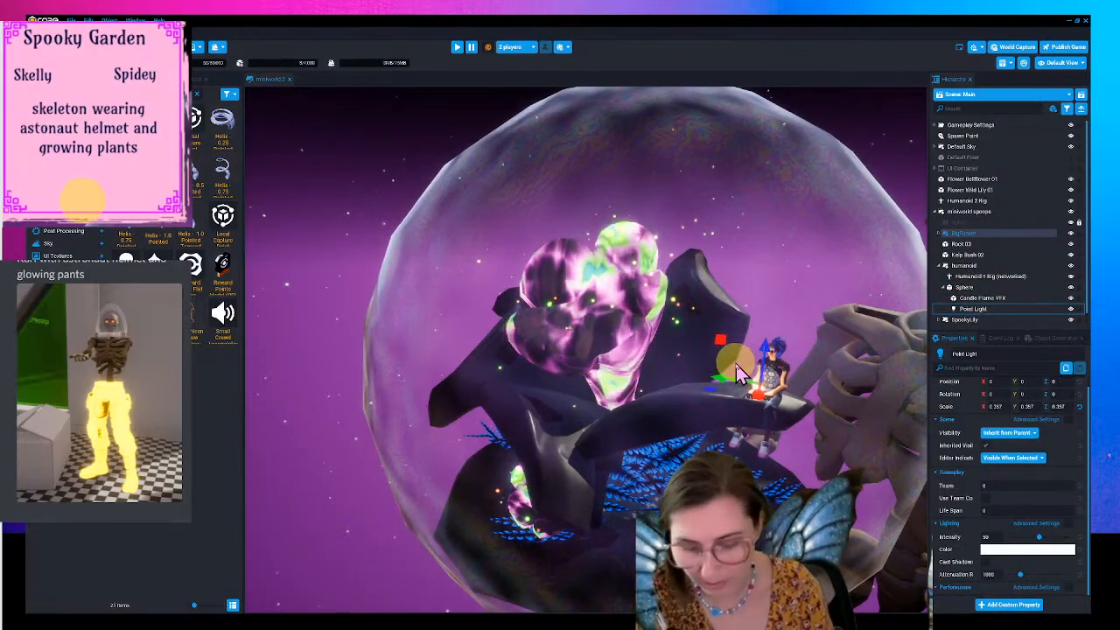
- Set the Point Light's color to green, raise its intensity and increase its attenuation radius to about 4441
key("f")
right_click_drag(707, 412, 770, 397)
scroll(674, 423, "down", 4)
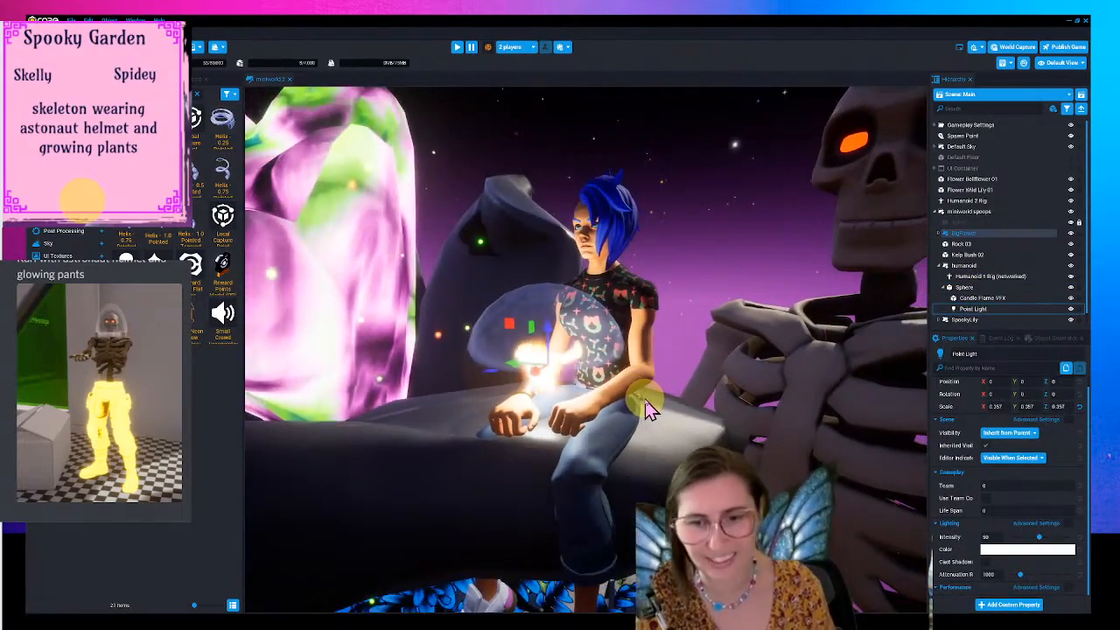
scroll(645, 404, "down", 3)
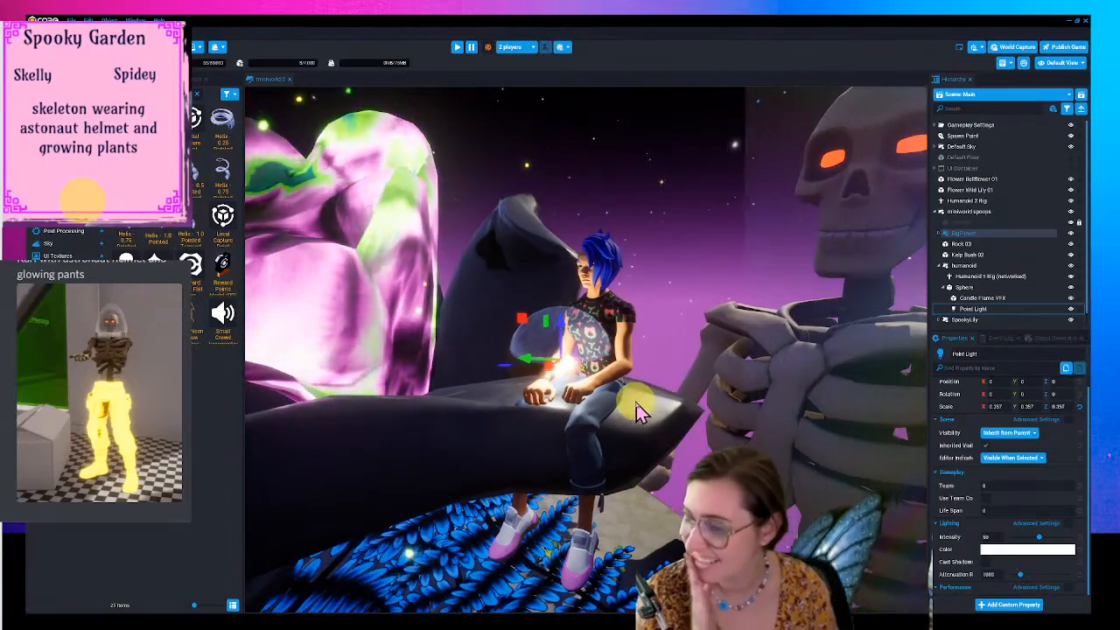
right_click_drag(681, 406, 643, 421)
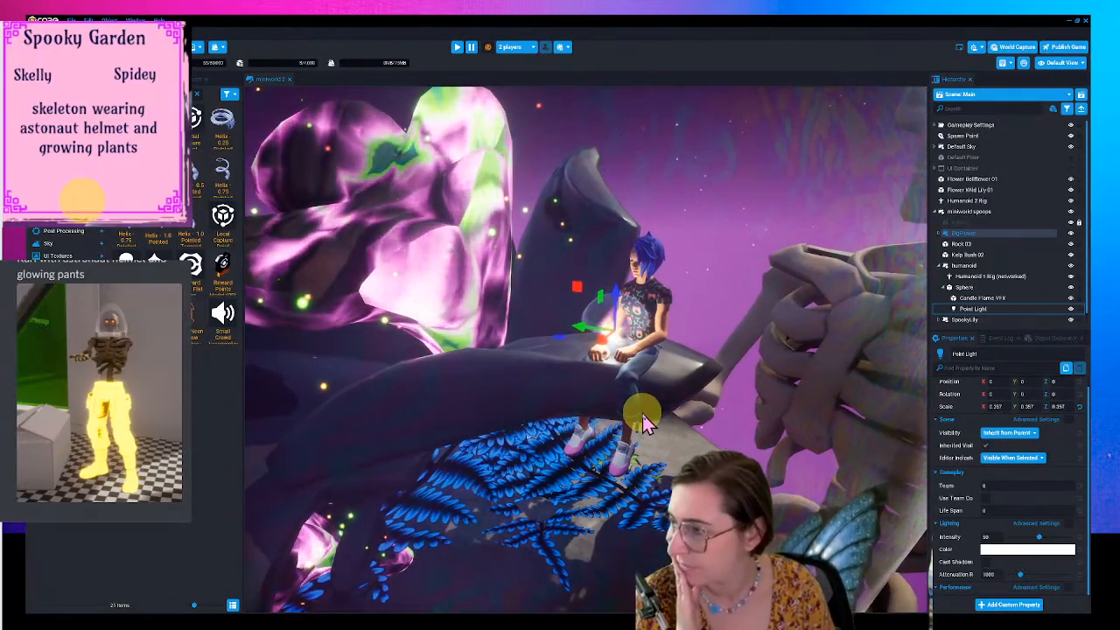
left_click(1013, 549)
mouse_move(883, 473)
left_mouse_down()
mouse_move(878, 492)
mouse_move(884, 483)
left_mouse_up()
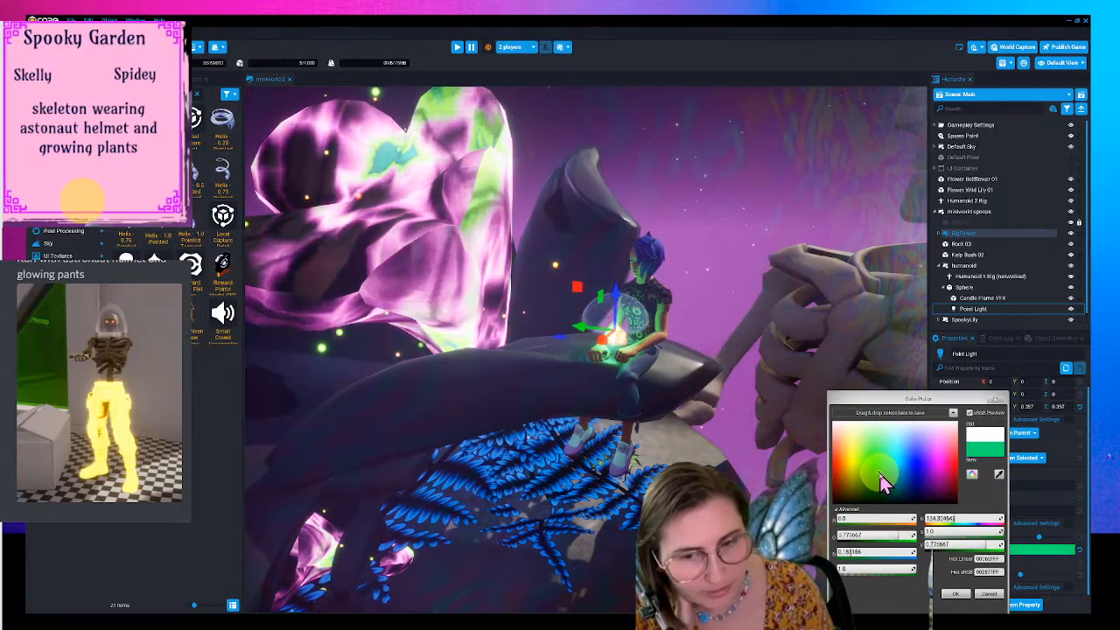
left_click(957, 596)
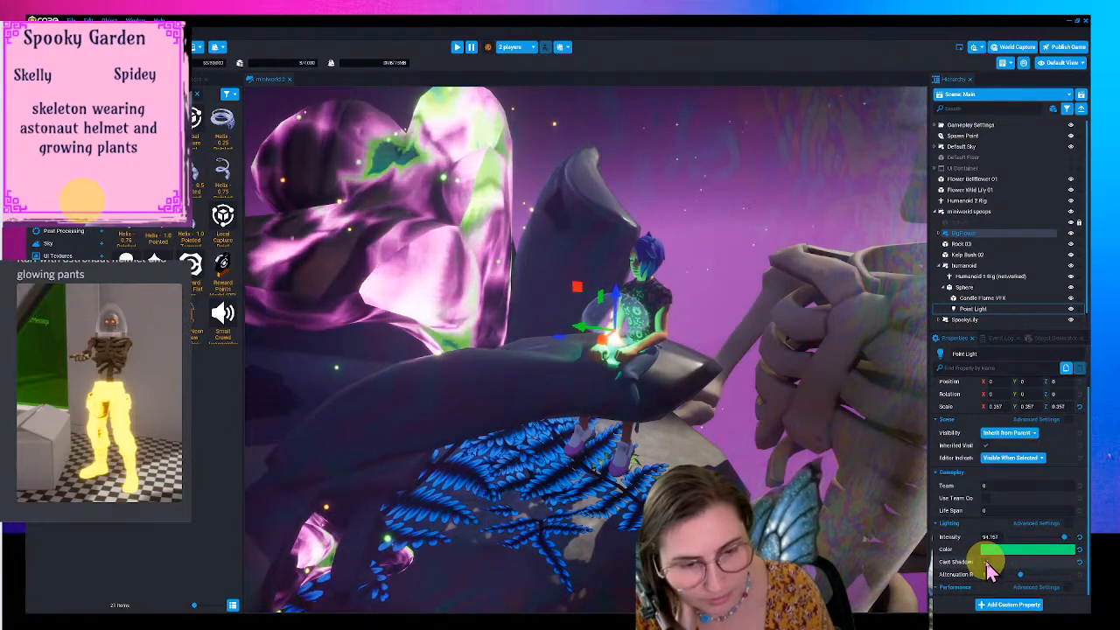
left_click_drag(989, 568, 1048, 575)
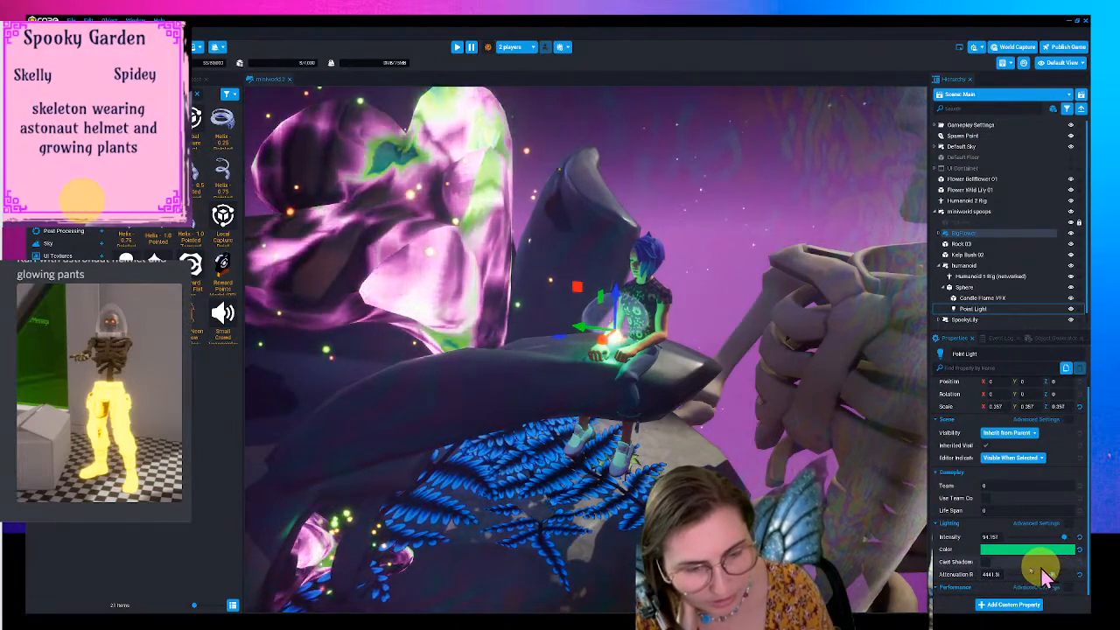
- Duplicate the small BigFlower at the rock's edge and place the turned copy in front of the kelp bush
scroll(680, 393, "down", 5)
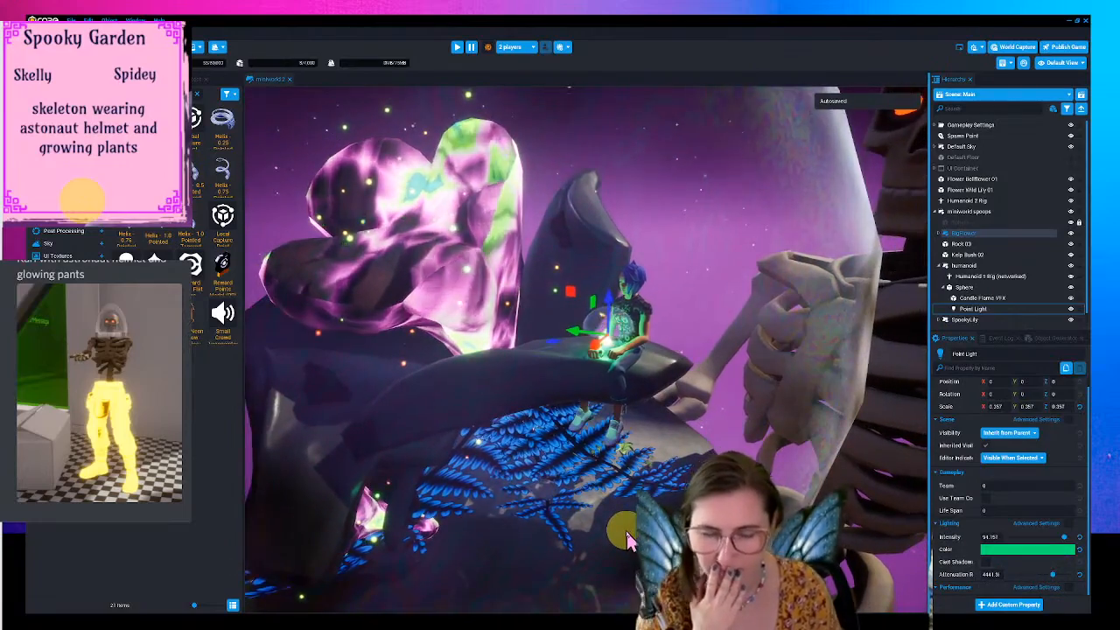
scroll(626, 531, "down", 5)
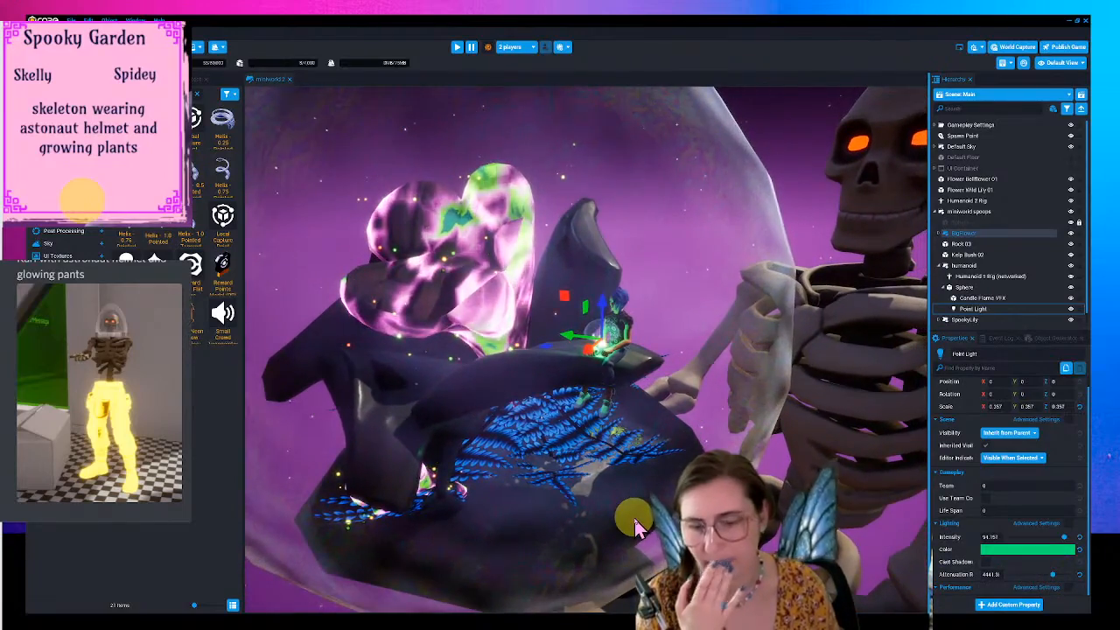
scroll(635, 521, "down", 3)
right_click_drag(632, 519, 657, 496)
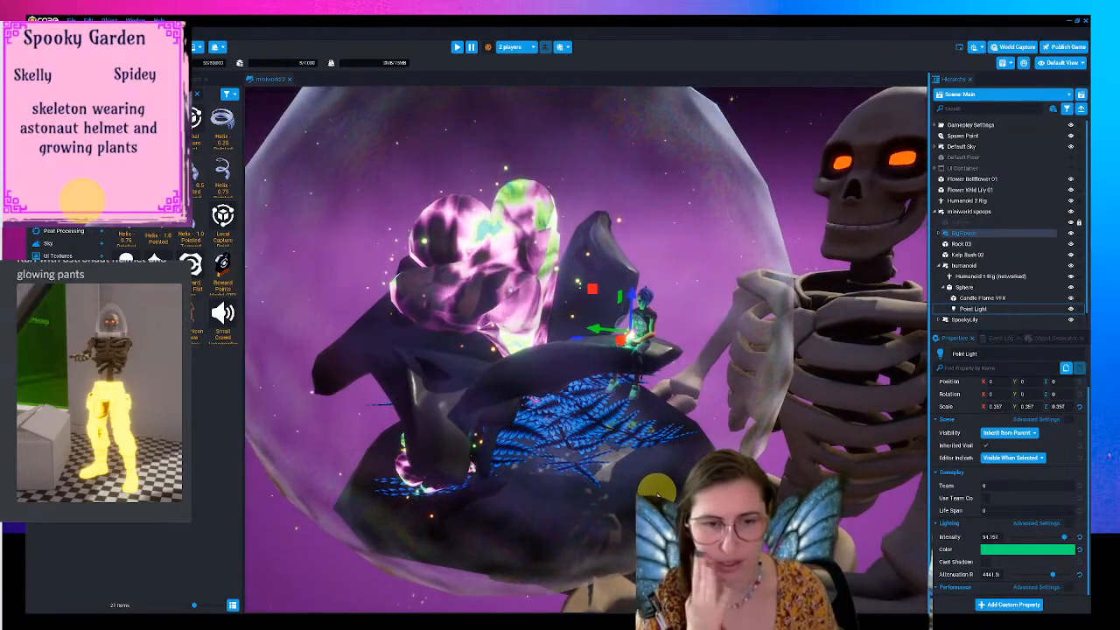
scroll(659, 497, "down", 4)
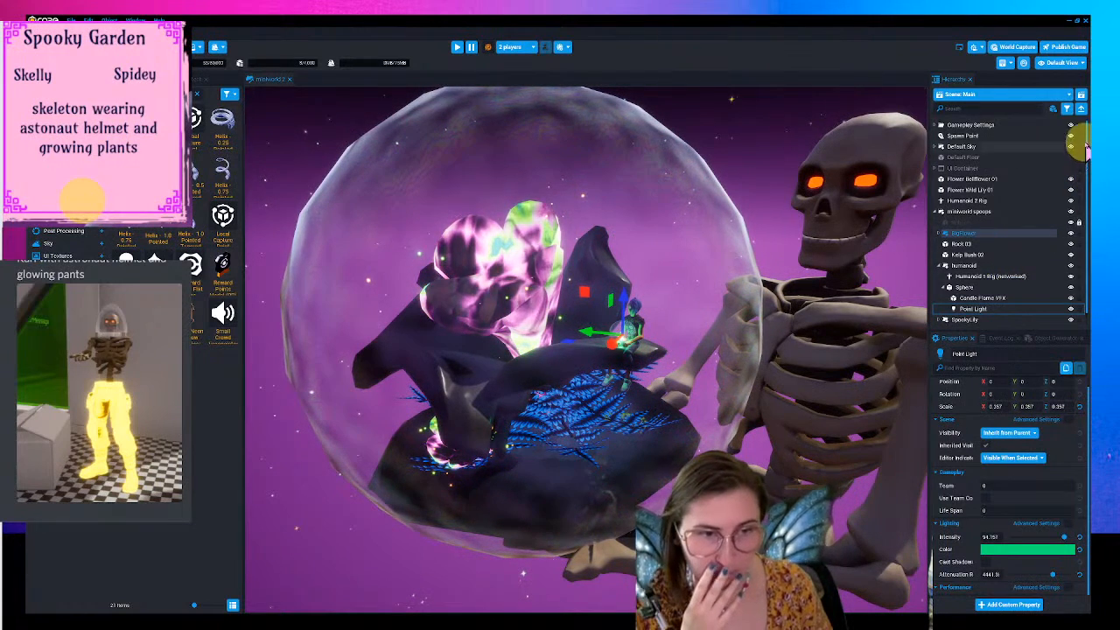
left_click(1082, 108)
left_click(941, 212)
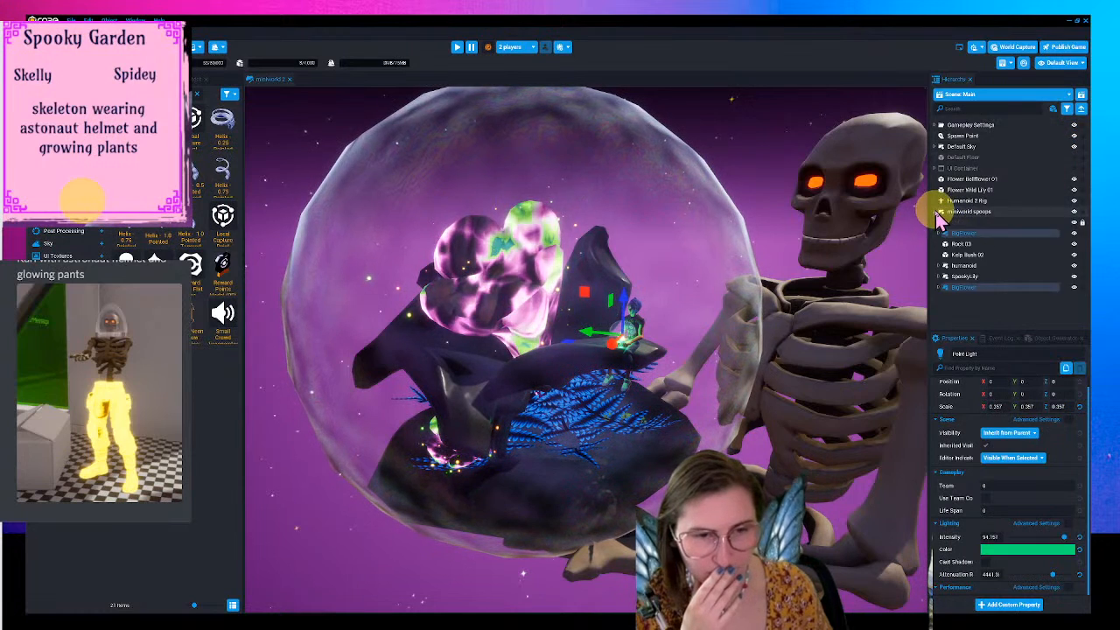
left_click(978, 288)
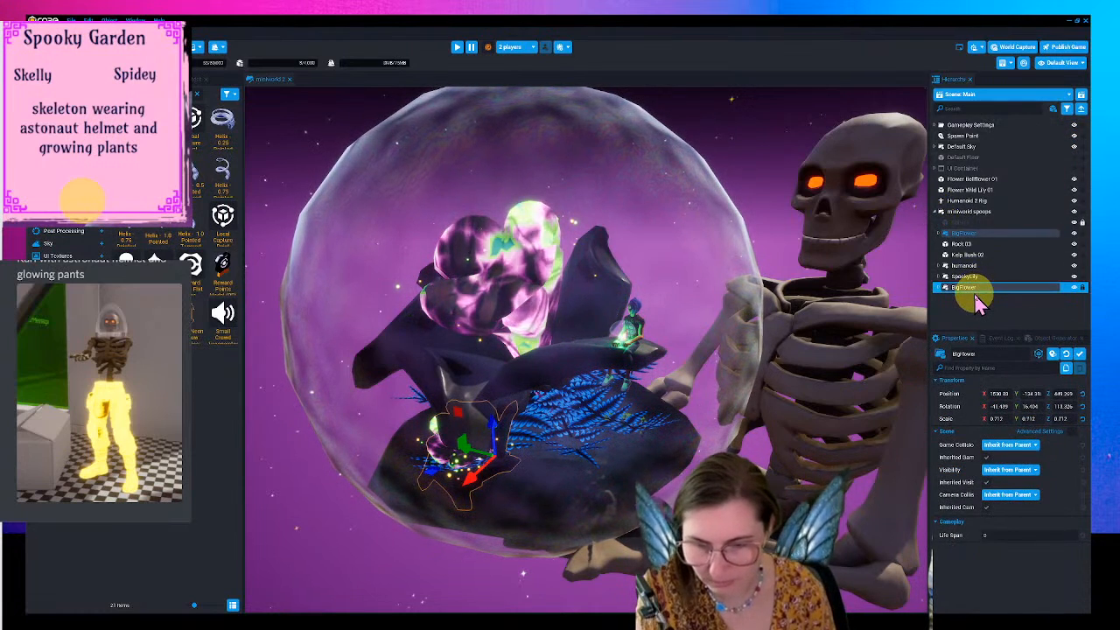
key("ctrl+w")
left_click_drag(496, 473, 522, 461)
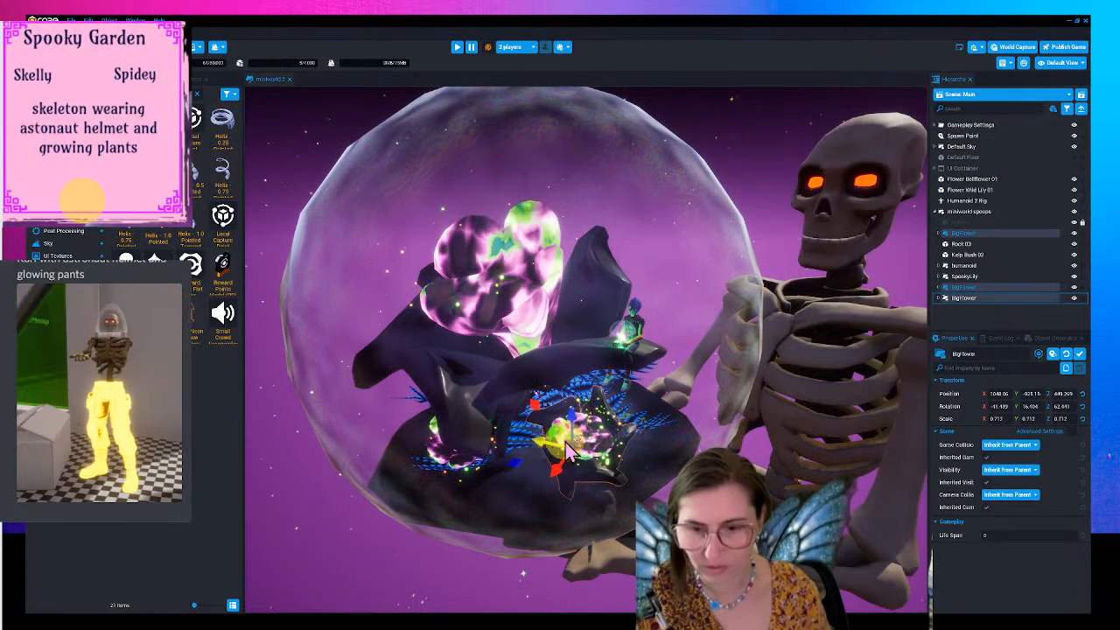
- Lock Humanoid 2 Rig, the large skeleton, and enlarge the content library thumbnails
left_click(758, 248)
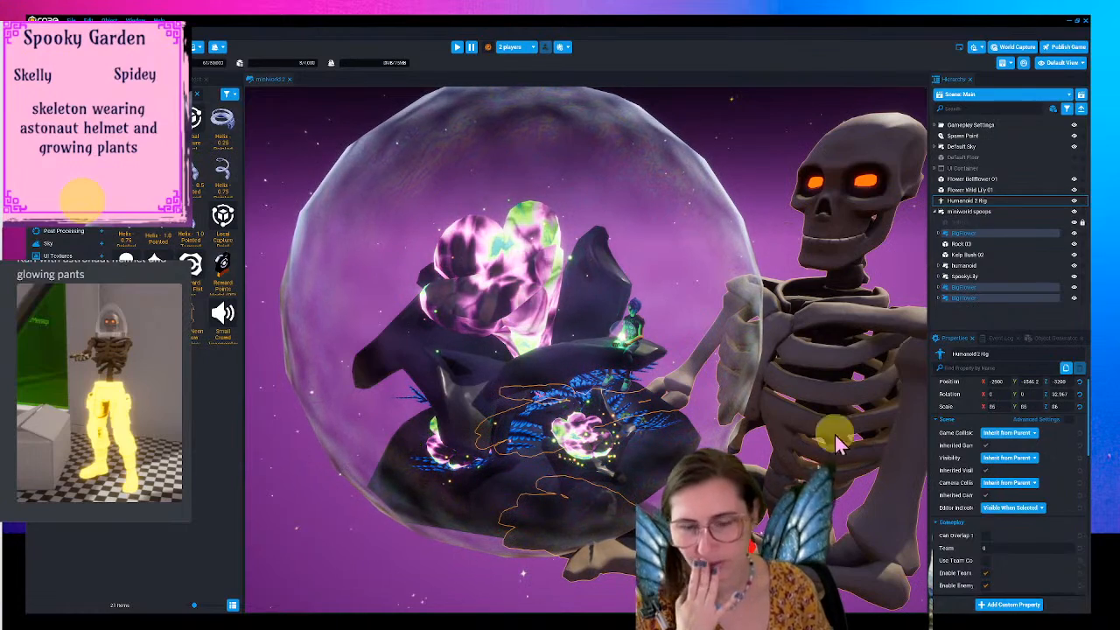
key("s")
right_click_drag(758, 263, 746, 234)
key("s")
key("s")
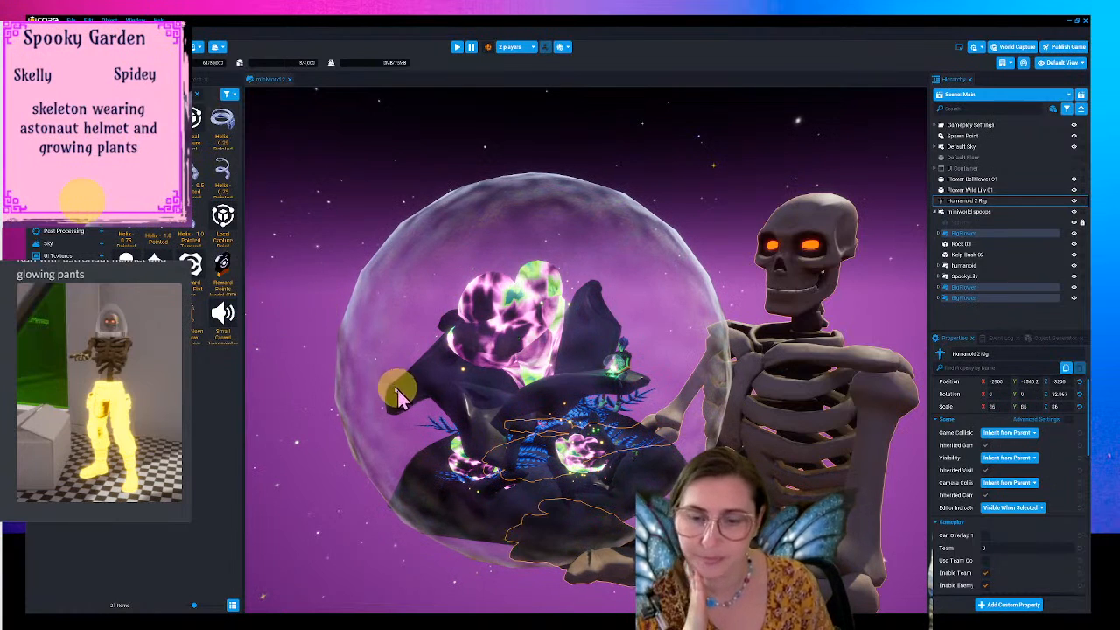
left_click_drag(195, 604, 199, 603)
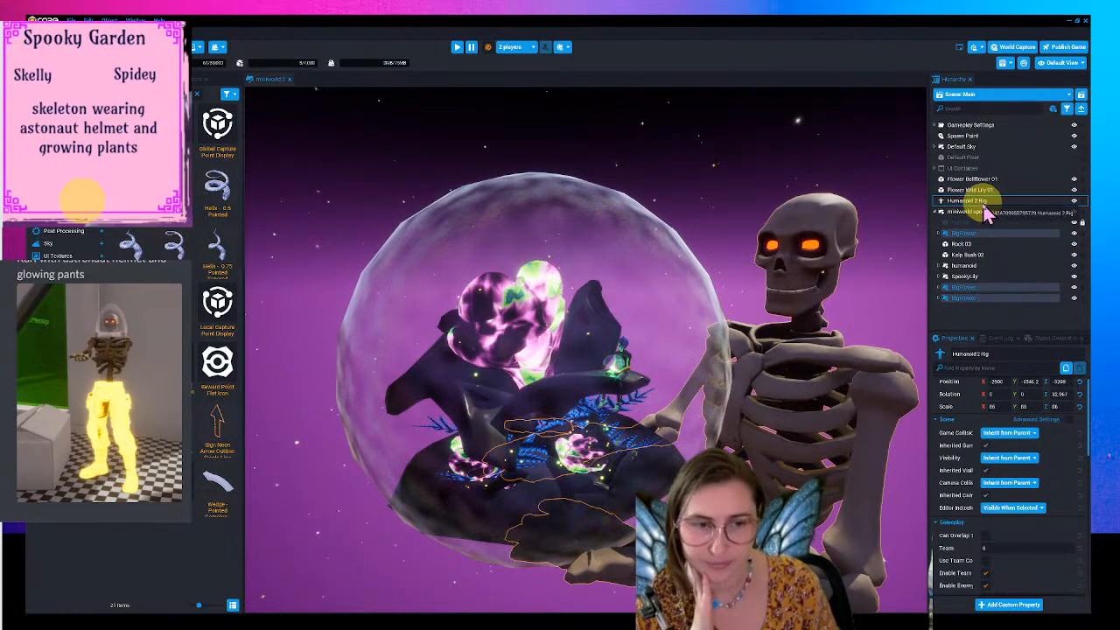
left_click(978, 201)
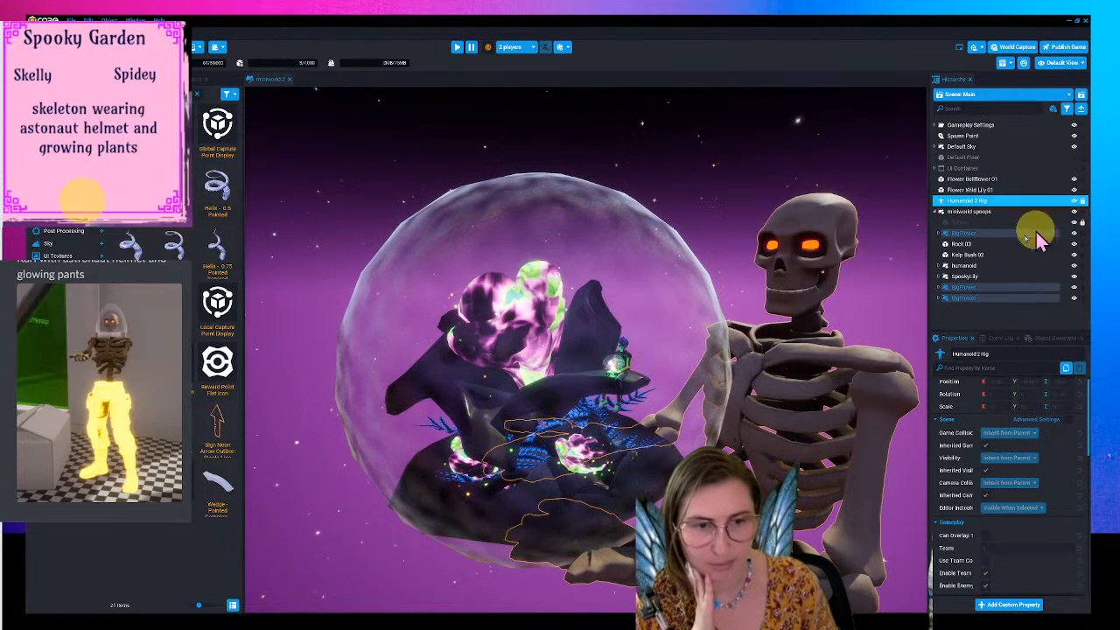
left_click(812, 345)
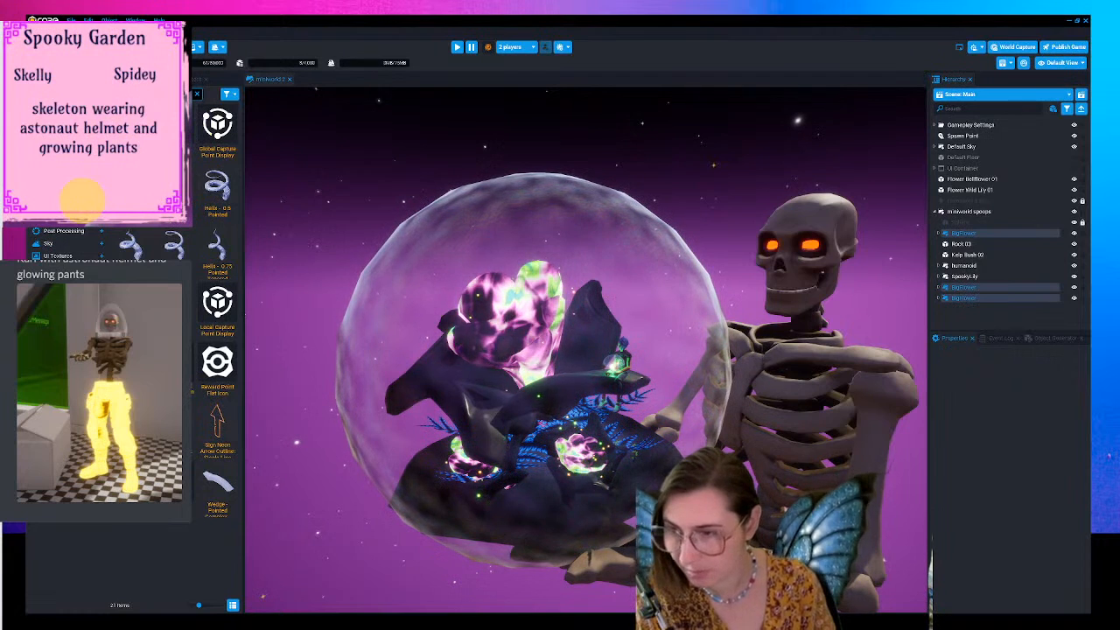
- Try adding a Sphere as a child of the locked Humanoid 2 Rig and delete it
type("sphere")
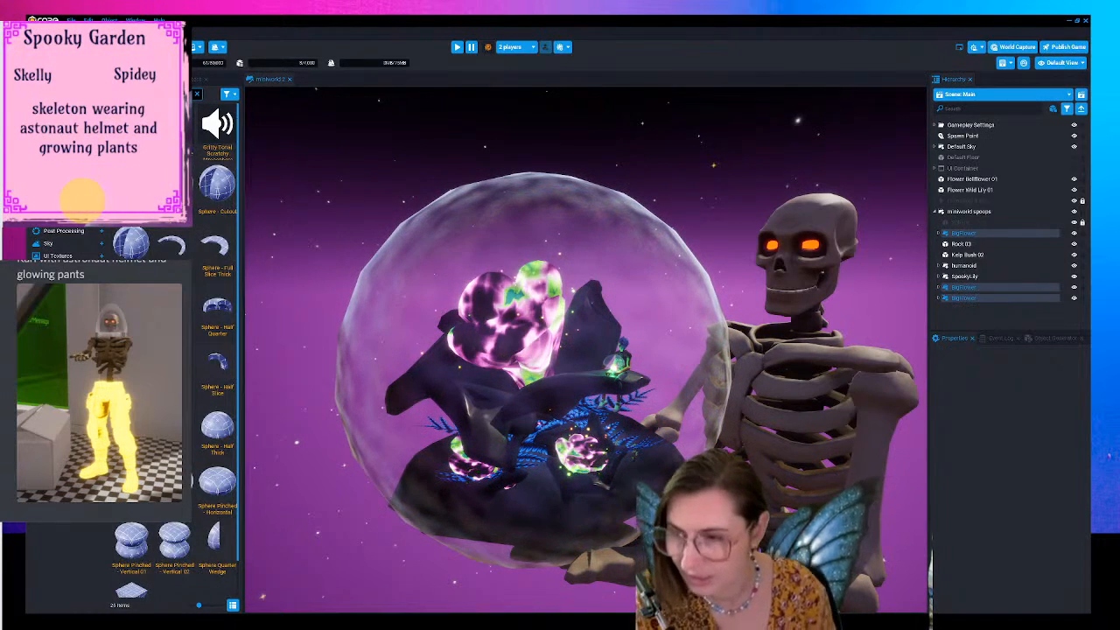
left_click_drag(196, 199, 978, 210)
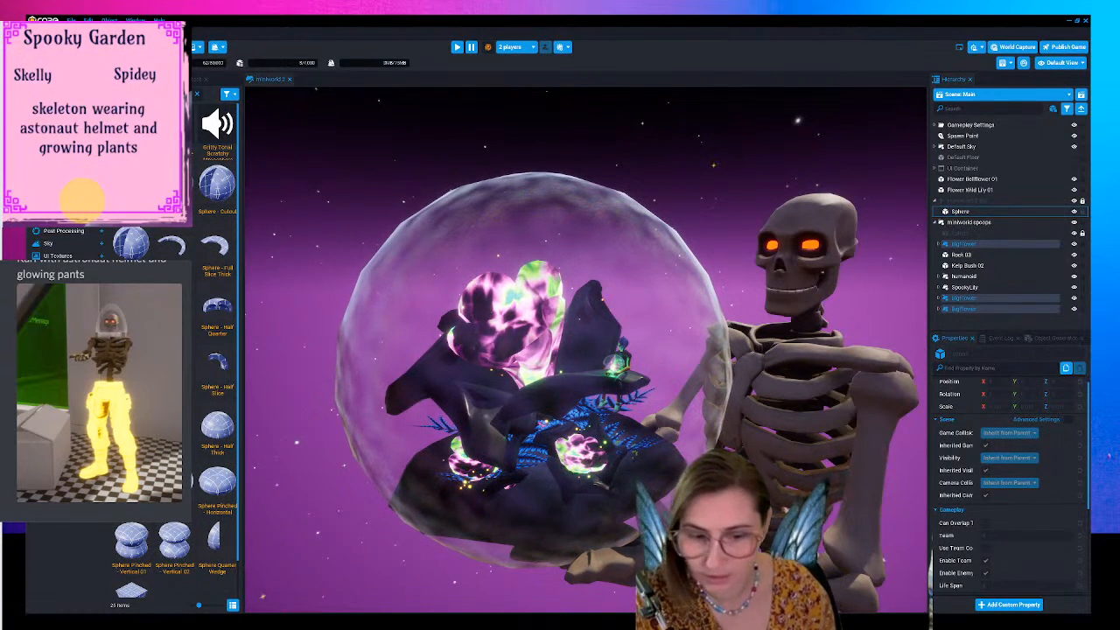
left_click(978, 213)
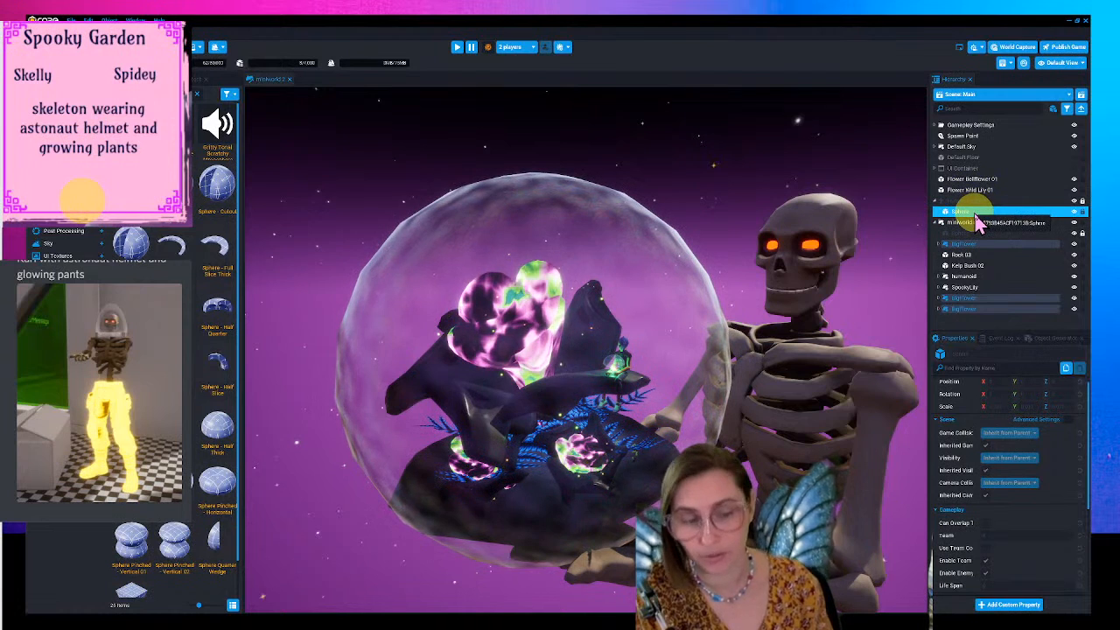
key("Delete")
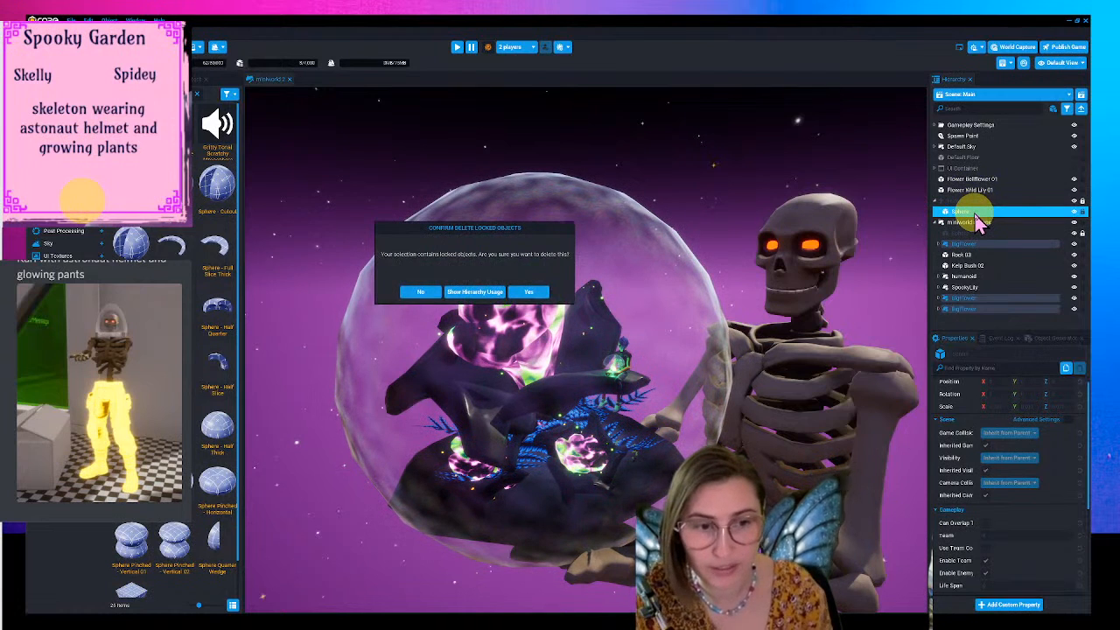
left_click(531, 293)
- Try placing a Sphere directly on the skeleton's head in the scene and delete it
left_click_drag(177, 184, 828, 212)
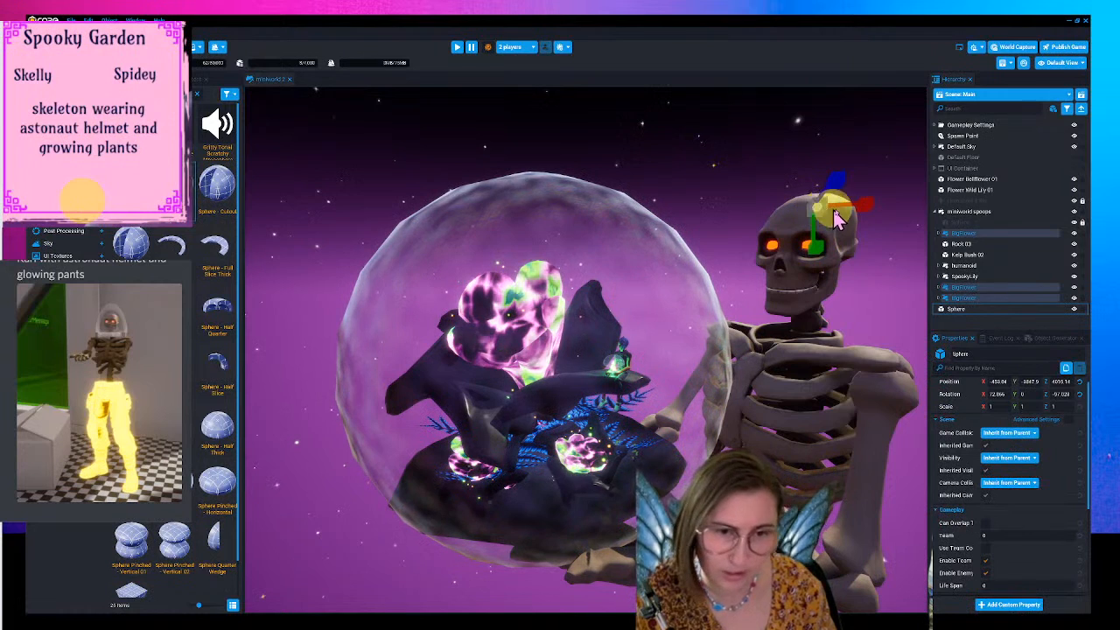
right_click_drag(801, 242, 820, 245)
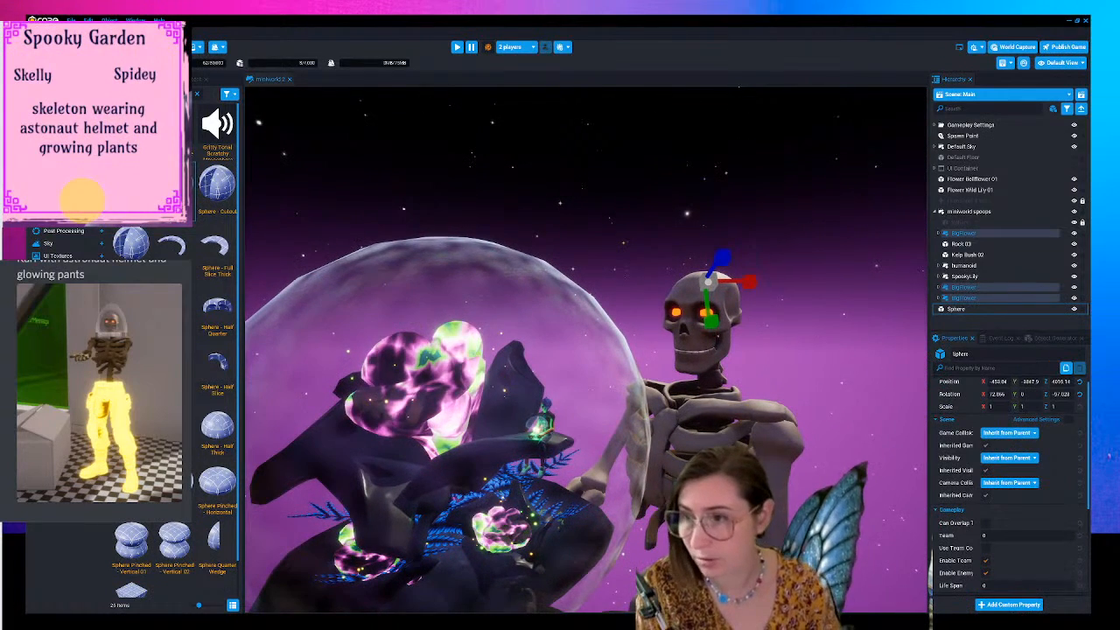
key("Delete")
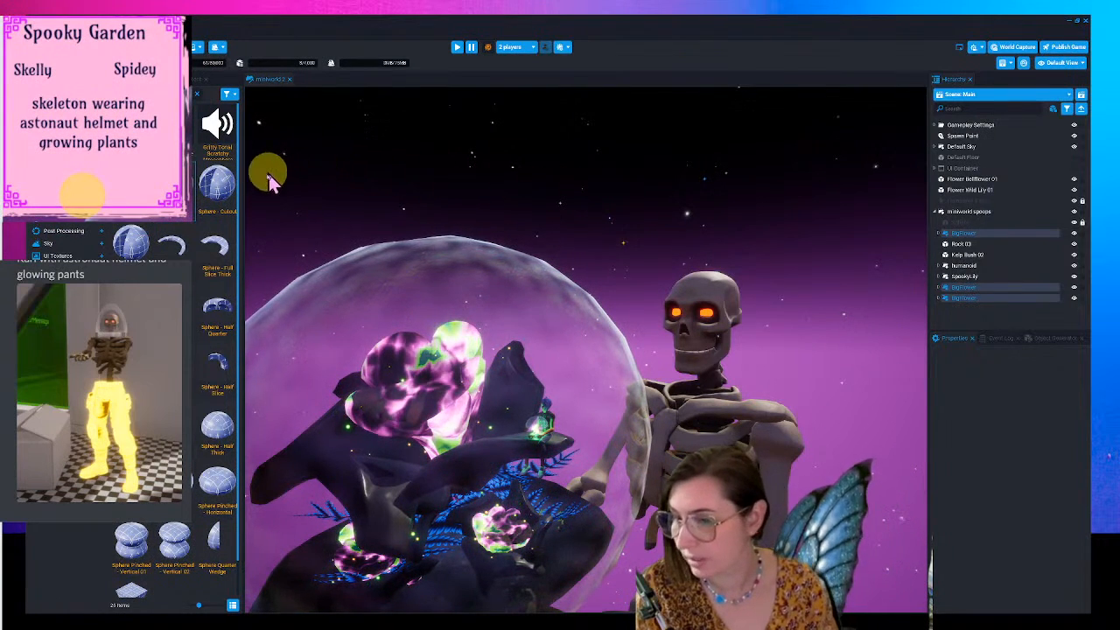
- Place a Sphere from the content library on top of the skeleton's head
left_click(711, 289)
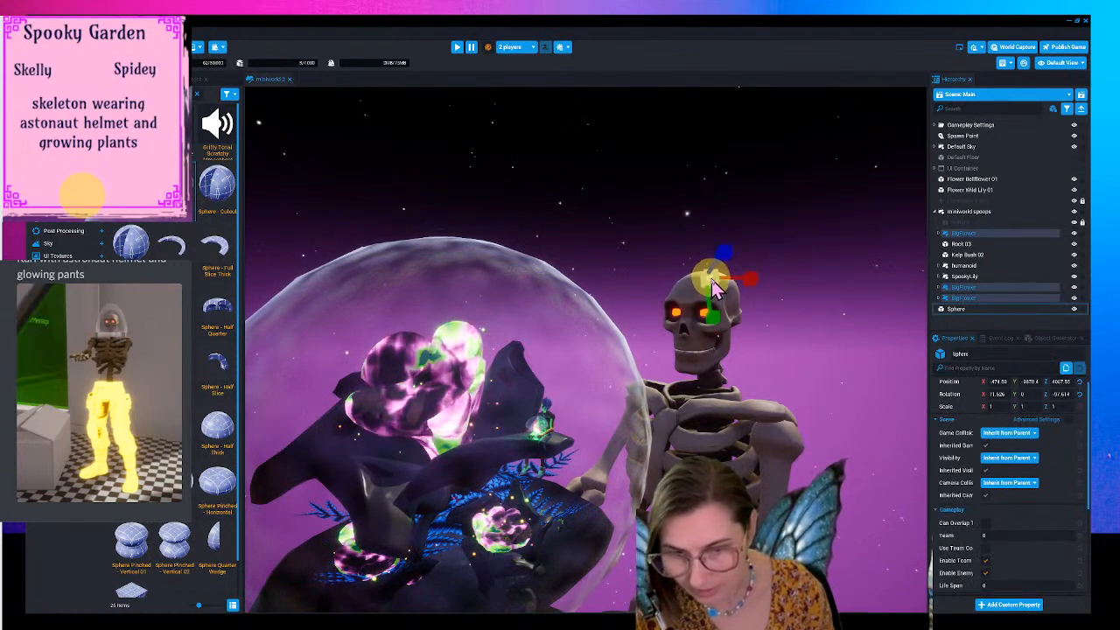
left_click(752, 258)
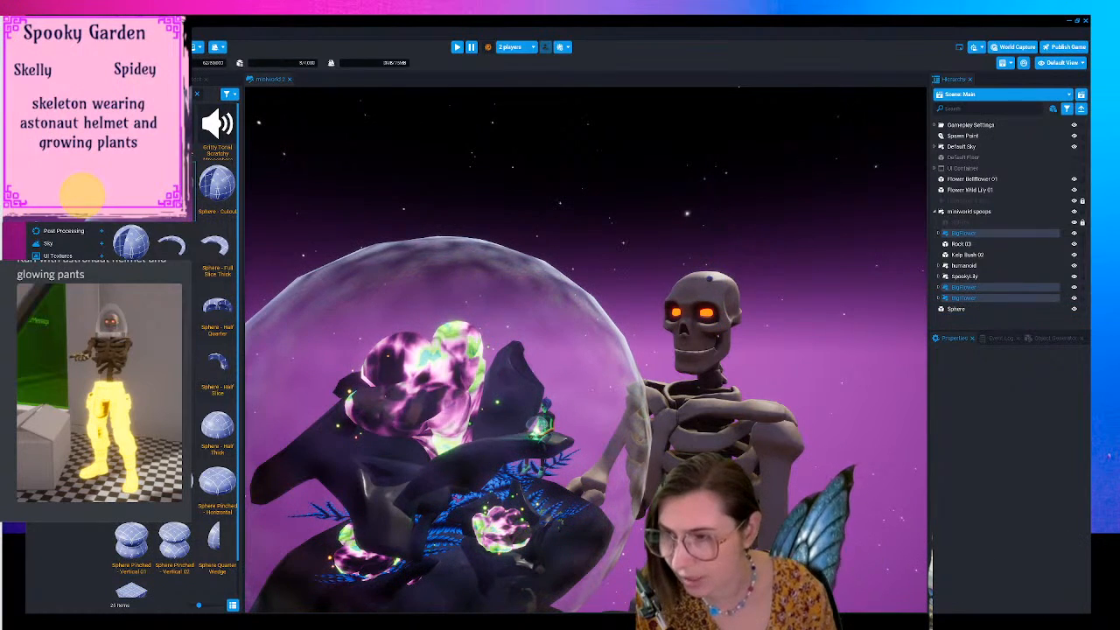
left_click(710, 287)
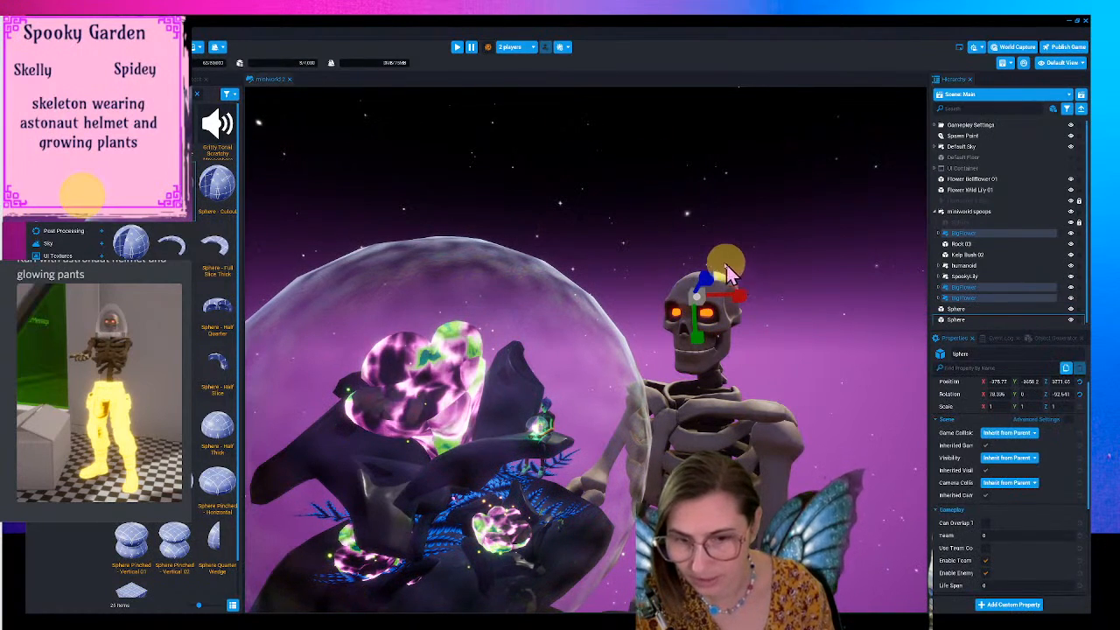
left_click(761, 252)
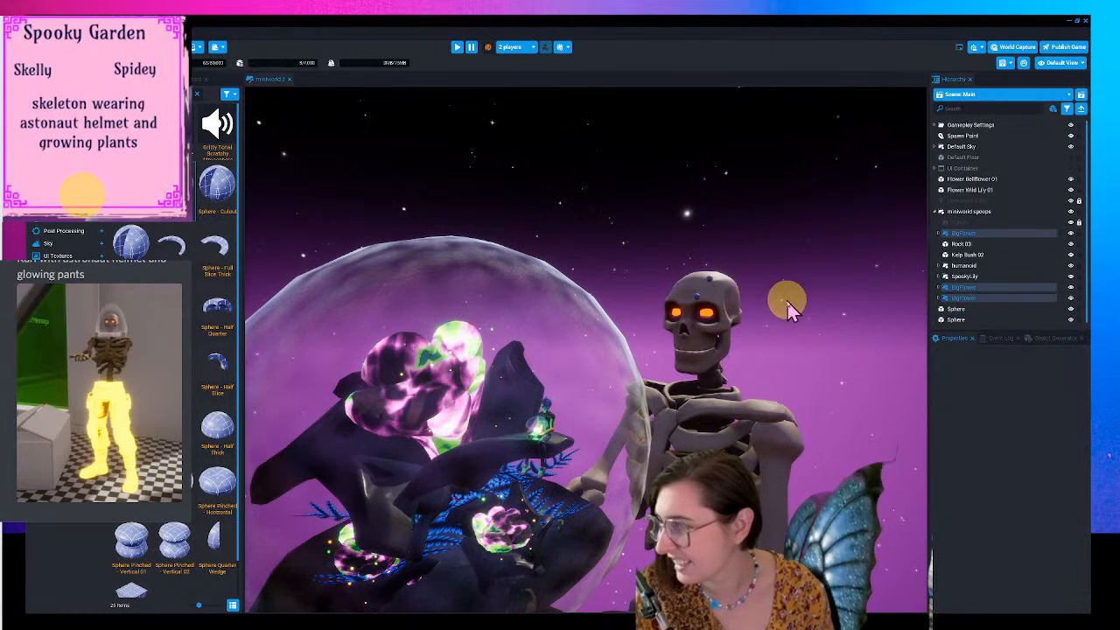
left_click(754, 311)
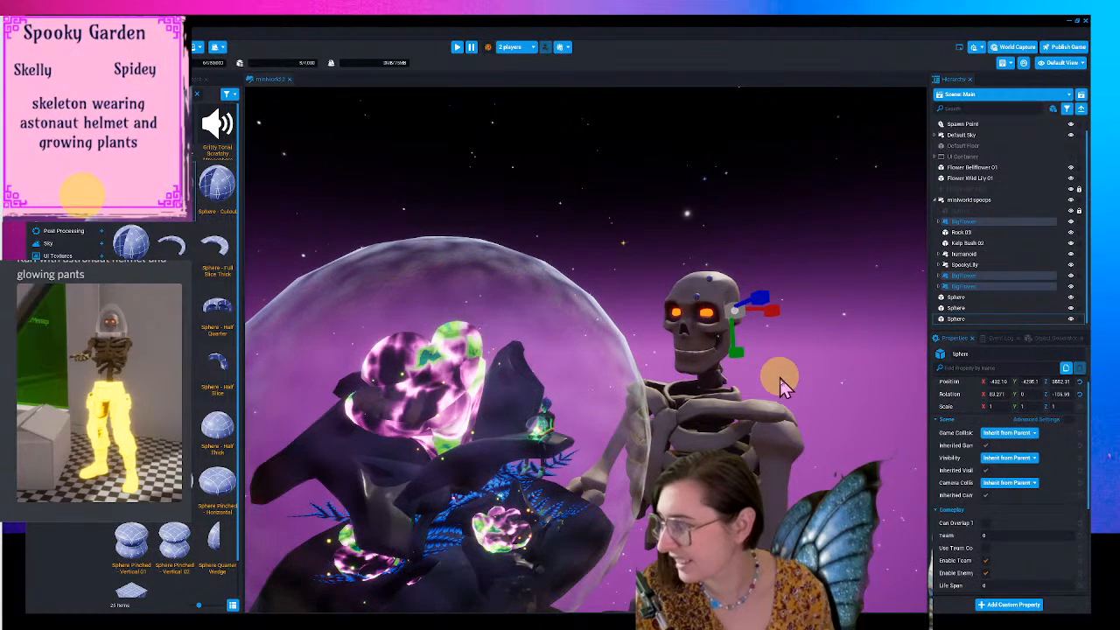
left_click(759, 429)
key("ctrl+v")
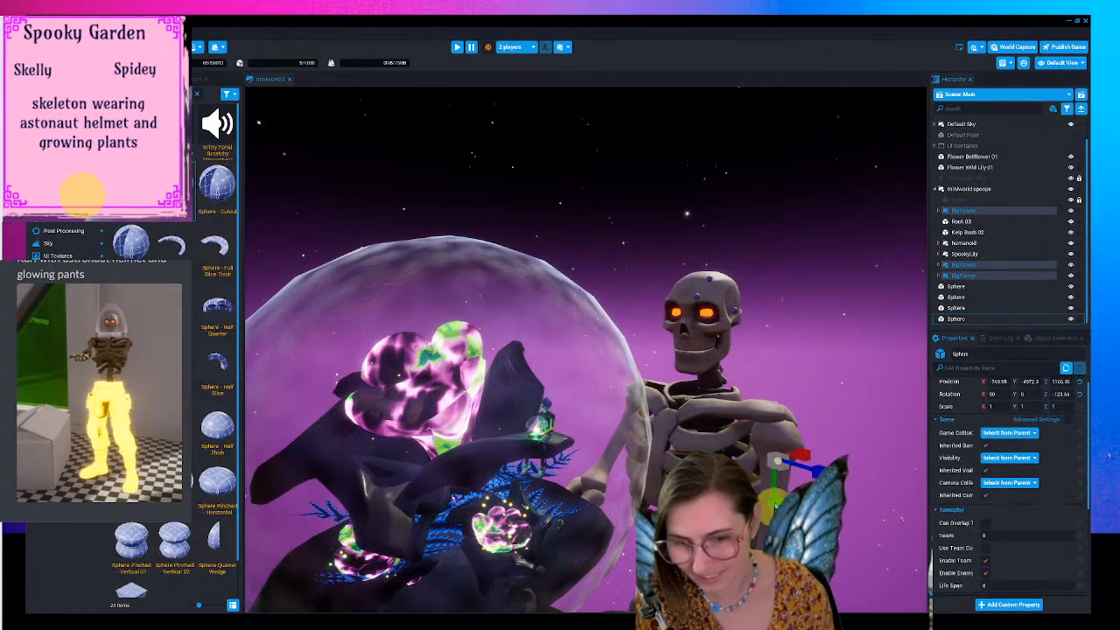
right_click(784, 432)
left_click(777, 428)
key("ctrl+v")
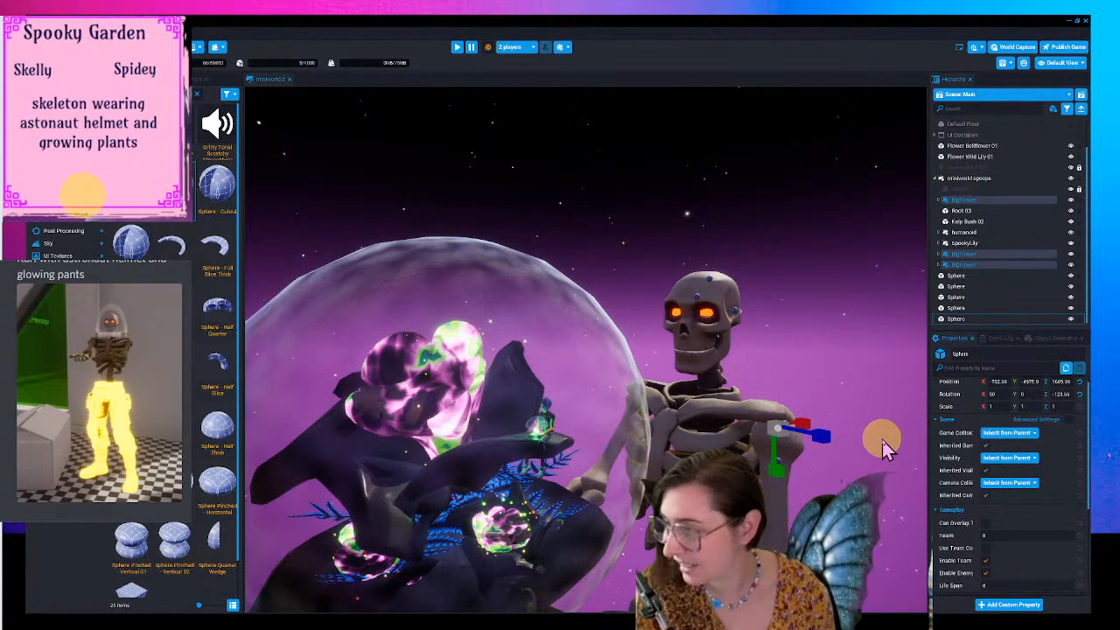
left_click(842, 392)
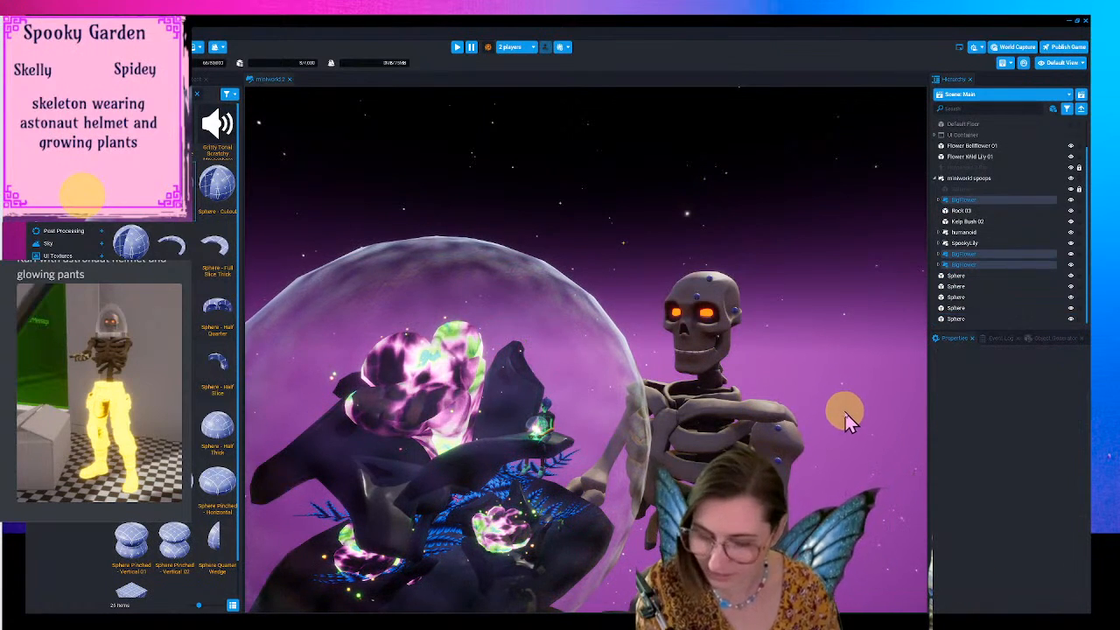
key("ctrl+z")
key("ctrl+z")
key("ctrl+z")
key("ctrl+z")
key("ctrl+z")
key("ctrl+z")
key("ctrl+z")
key("ctrl+z")
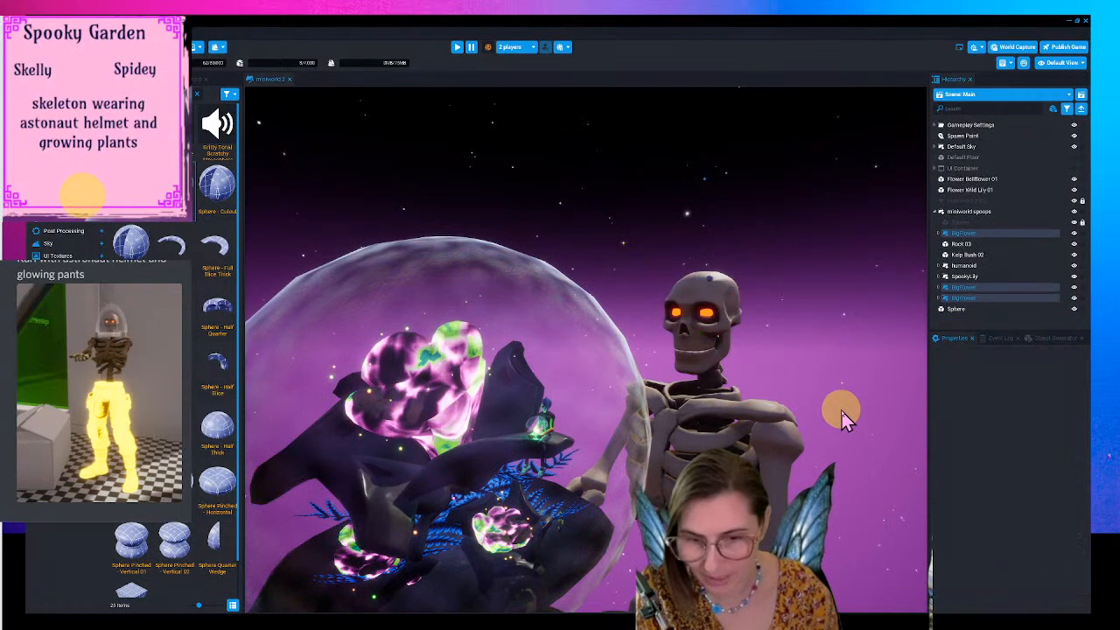
- Scale the small Sphere uniformly to about 27.6 and position it around the skeleton's head as a helmet
left_click(704, 278)
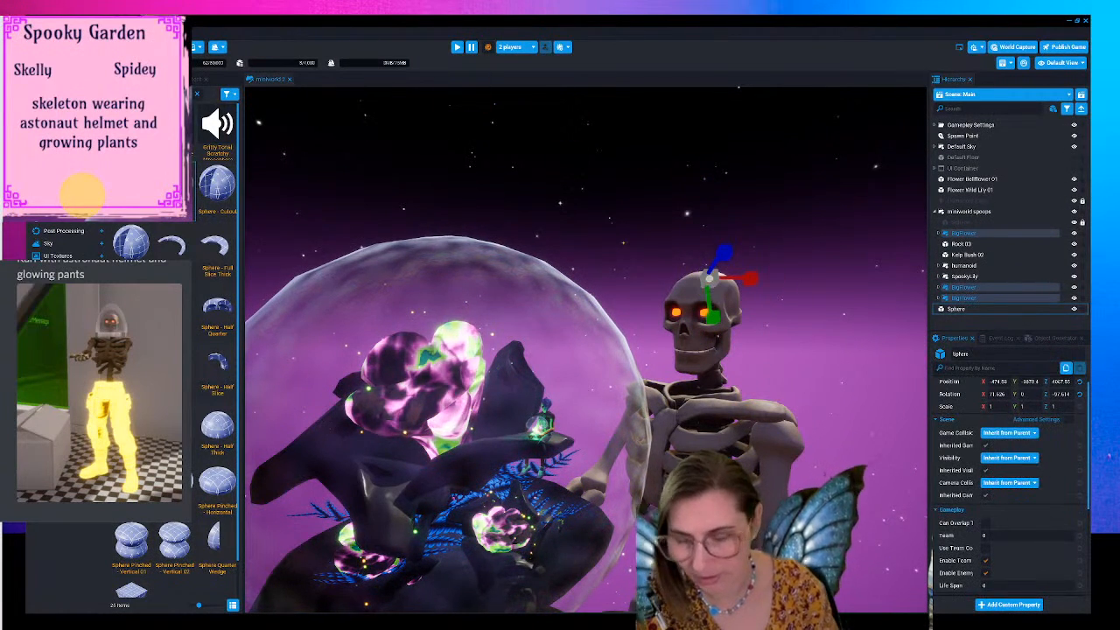
left_click(965, 309)
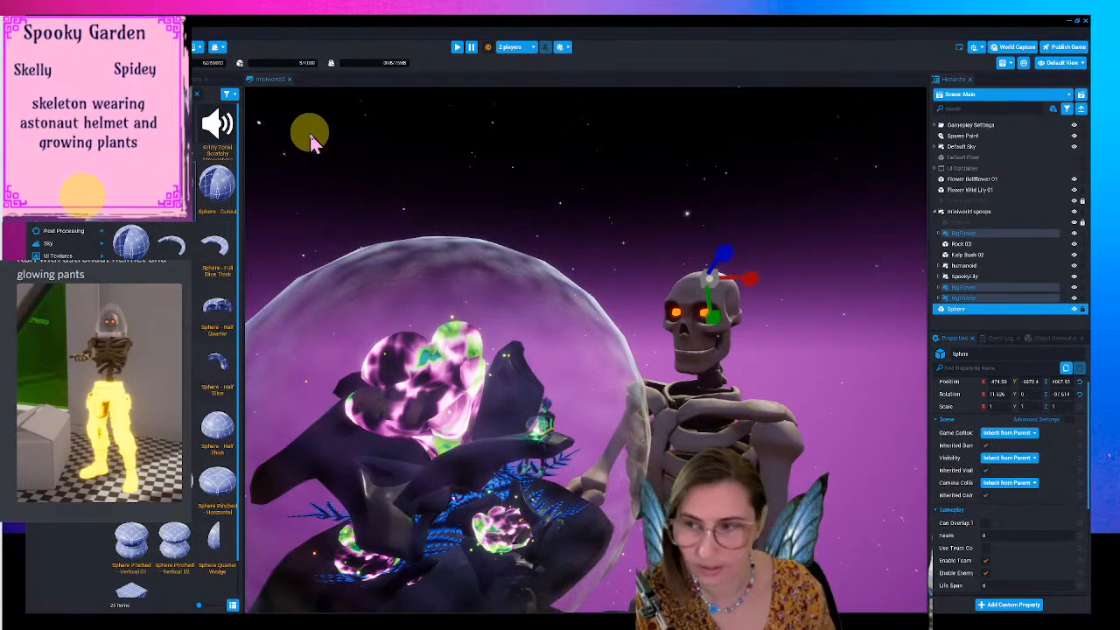
left_click_drag(709, 278, 923, 304)
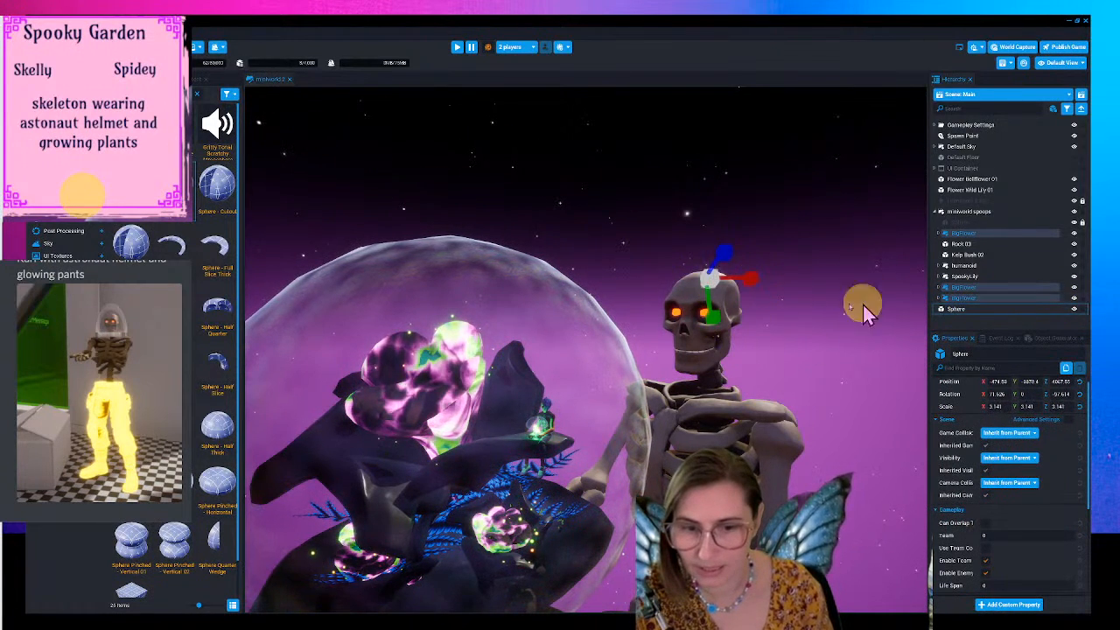
left_click_drag(720, 292, 965, 250)
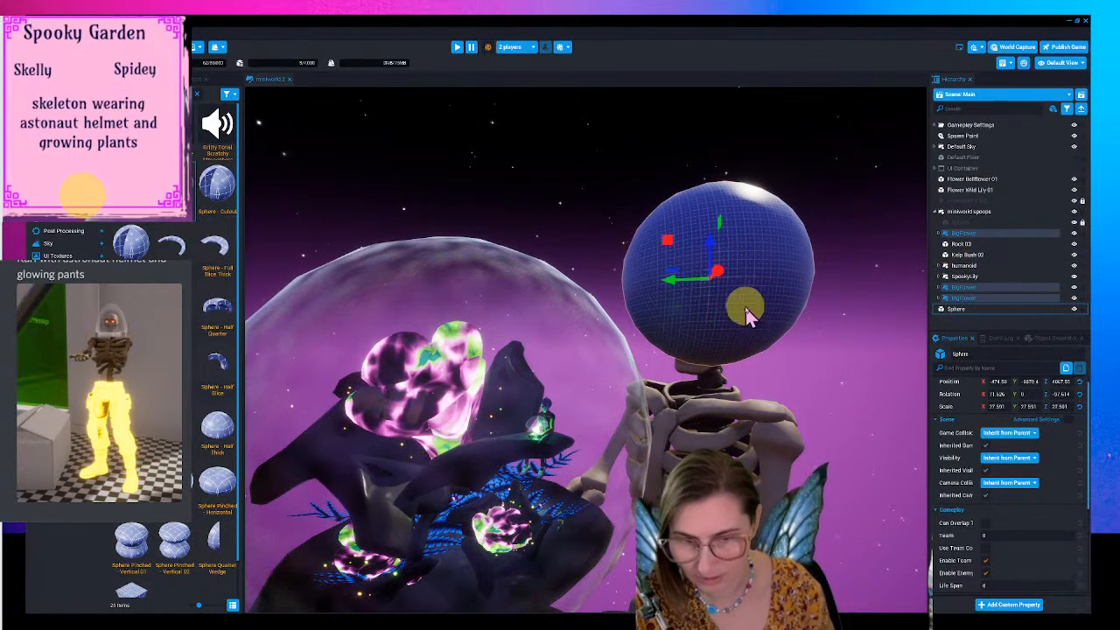
left_click_drag(729, 285, 669, 323)
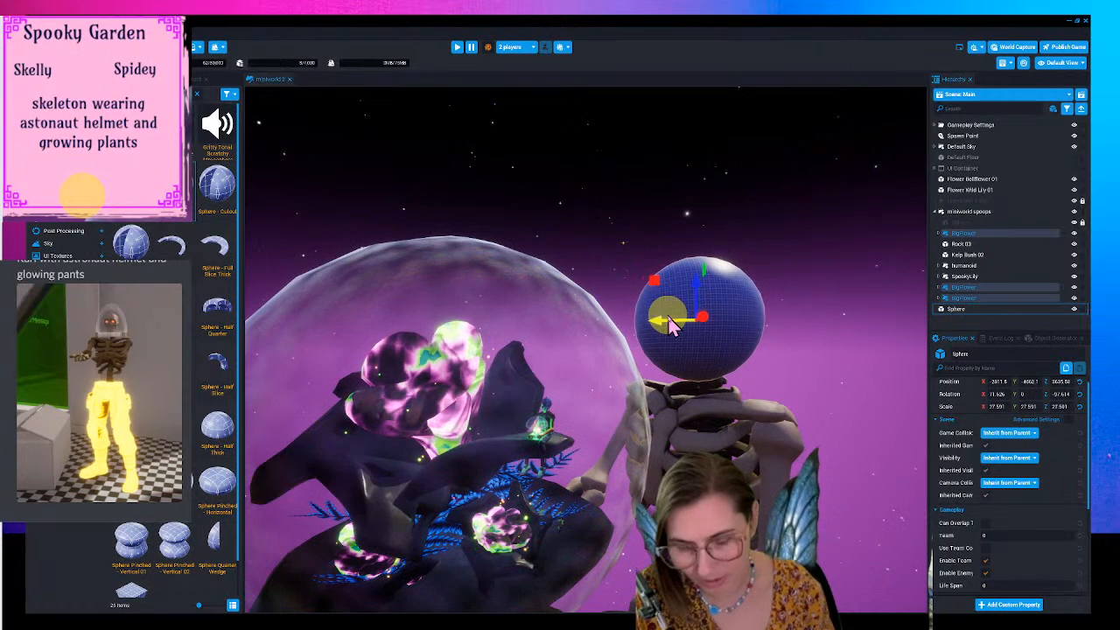
- Compare glass materials on the helmet sphere and apply Glass 01 (no distortion)
scroll(1000, 477, "down", 3)
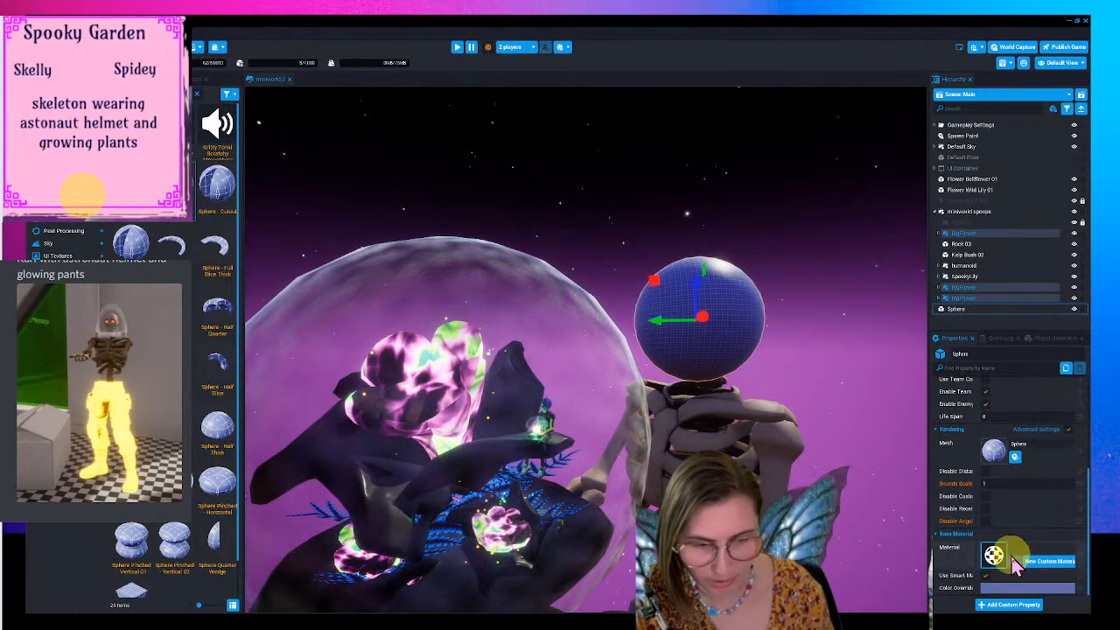
left_click(995, 558)
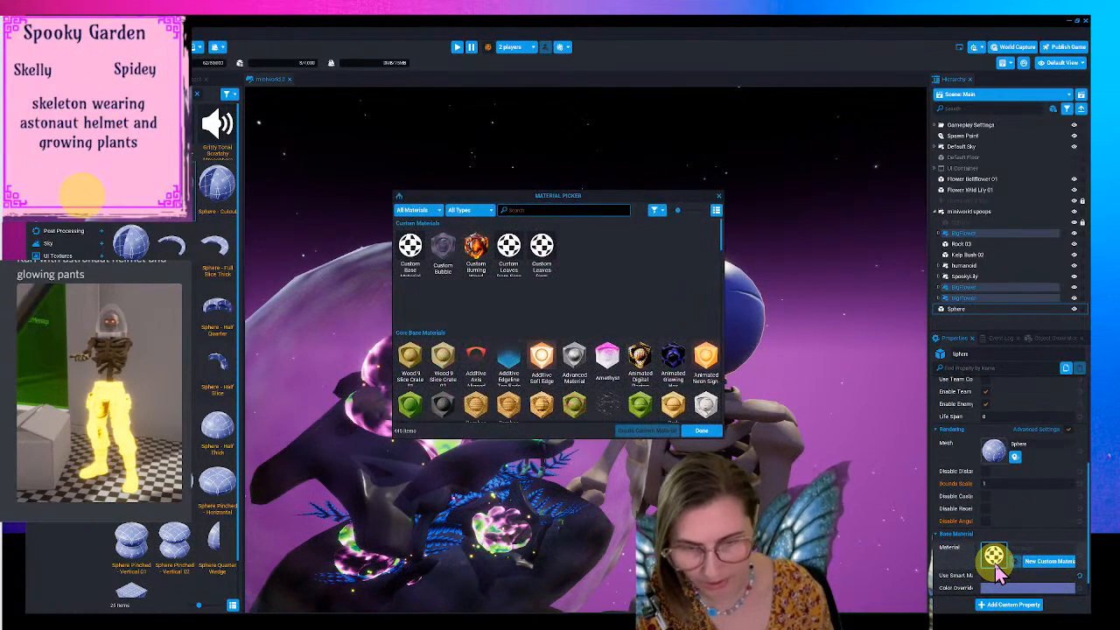
type("glass")
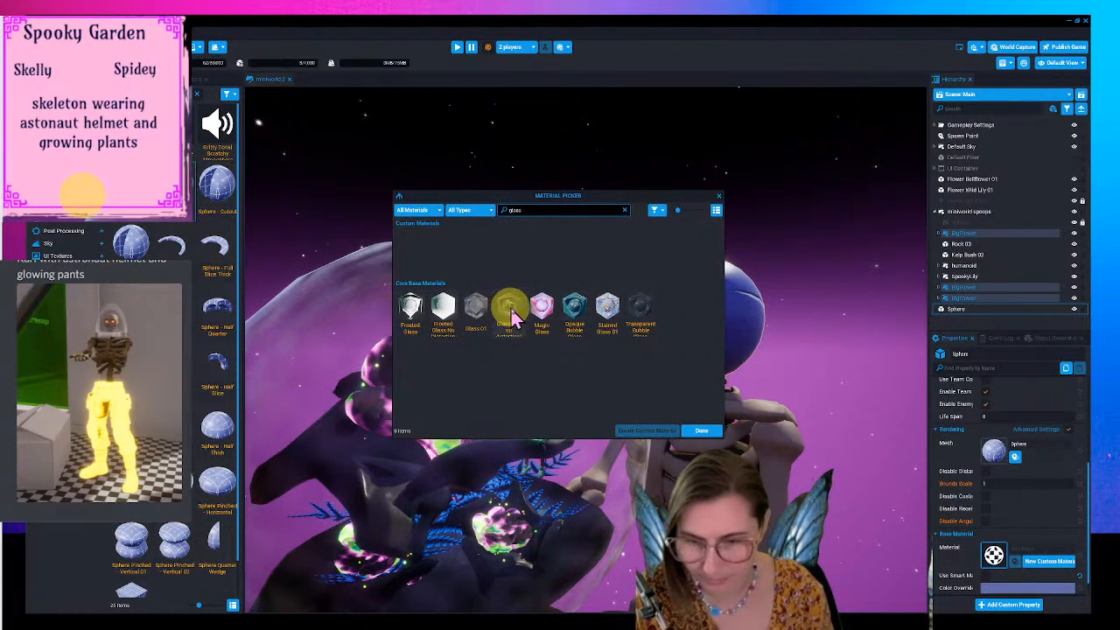
left_click(508, 306)
left_click_drag(655, 195, 784, 239)
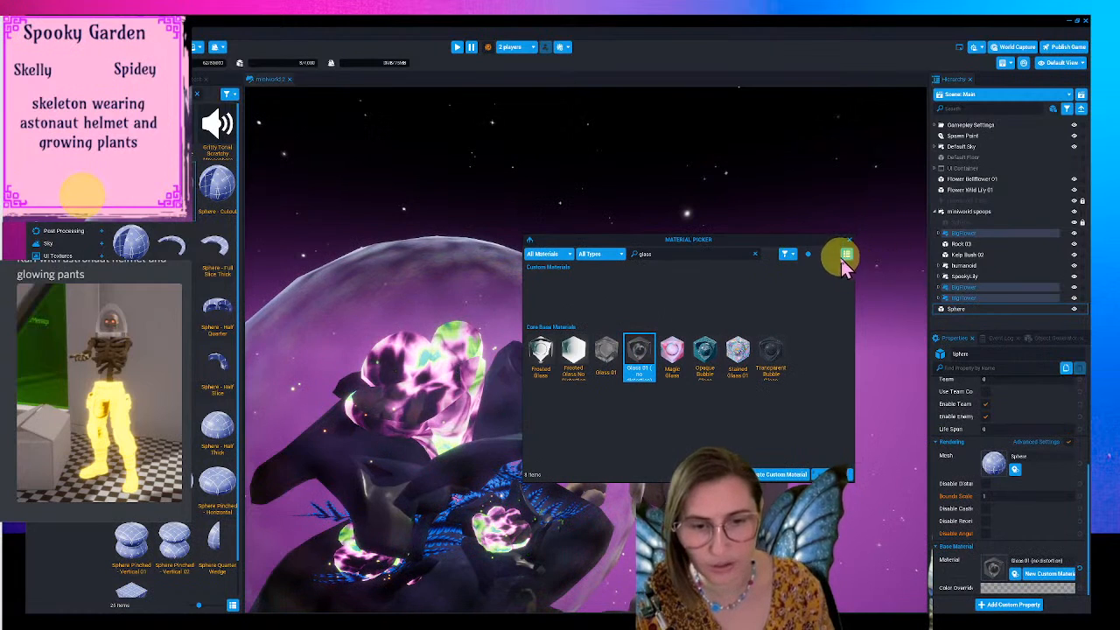
left_click(540, 343)
left_click_drag(605, 262, 772, 339)
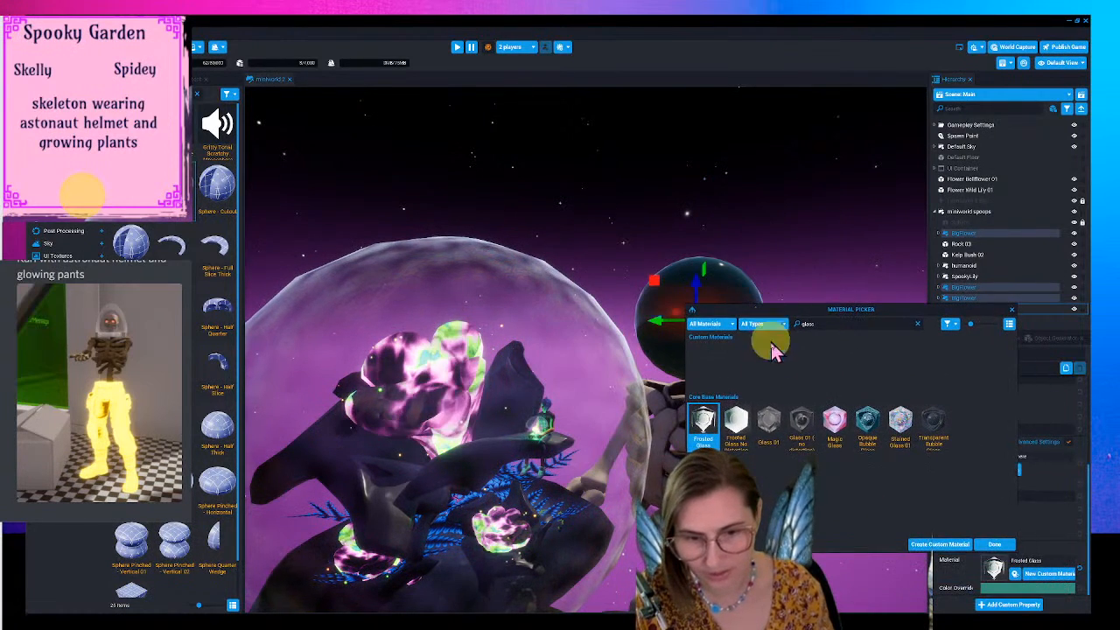
left_click(738, 423)
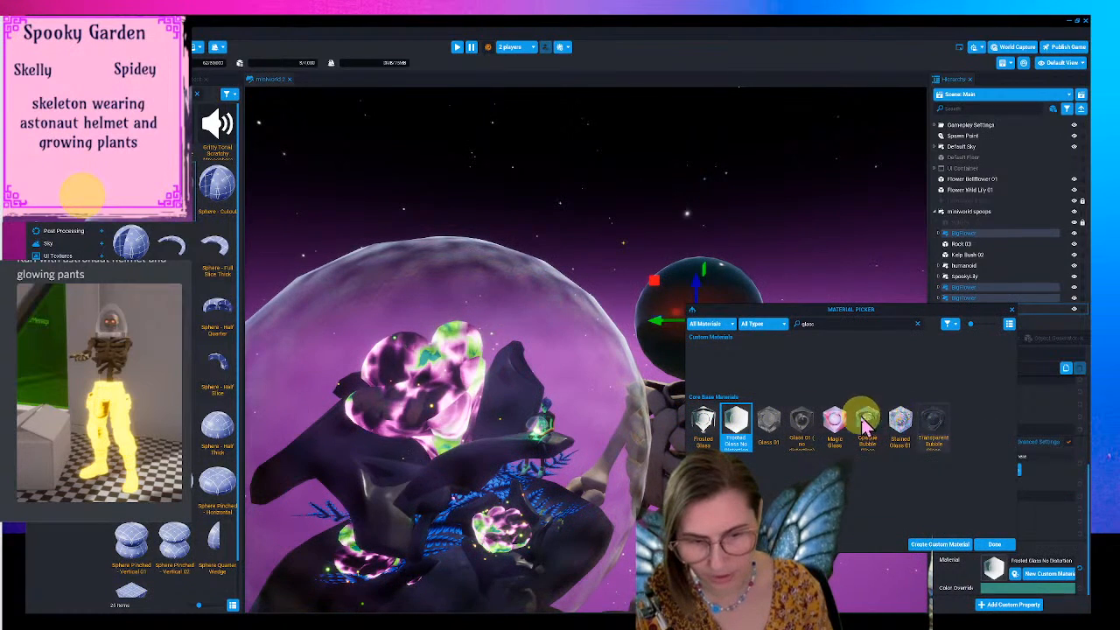
left_click(803, 423)
left_click(1011, 312)
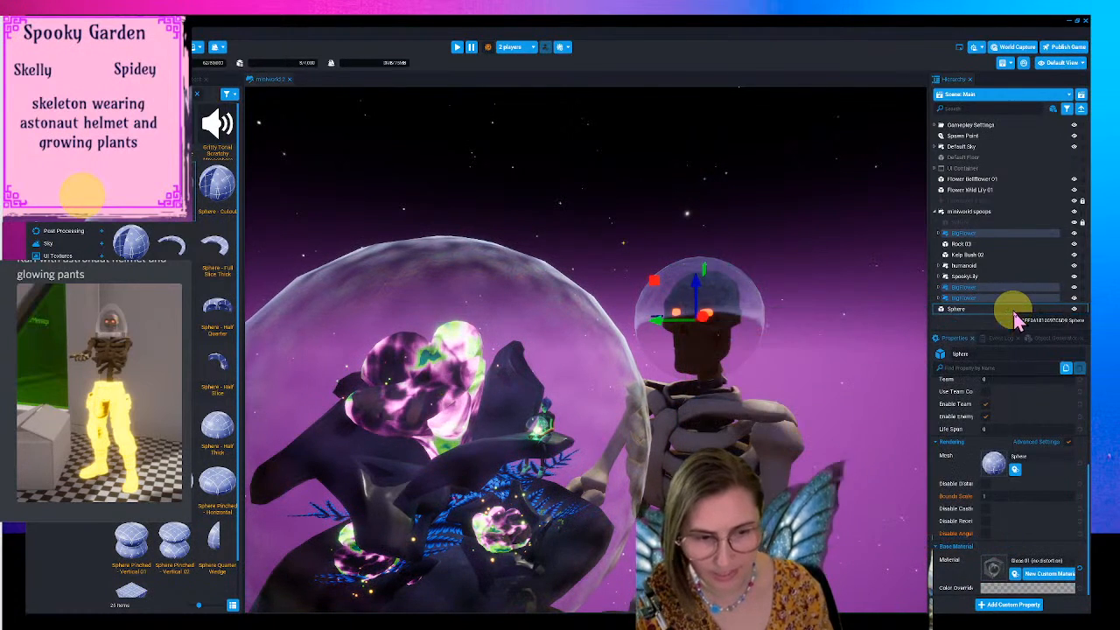
- Disable shadow casting on the glass helmet sphere
scroll(1012, 518, "up", 2)
scroll(1011, 516, "up", 4)
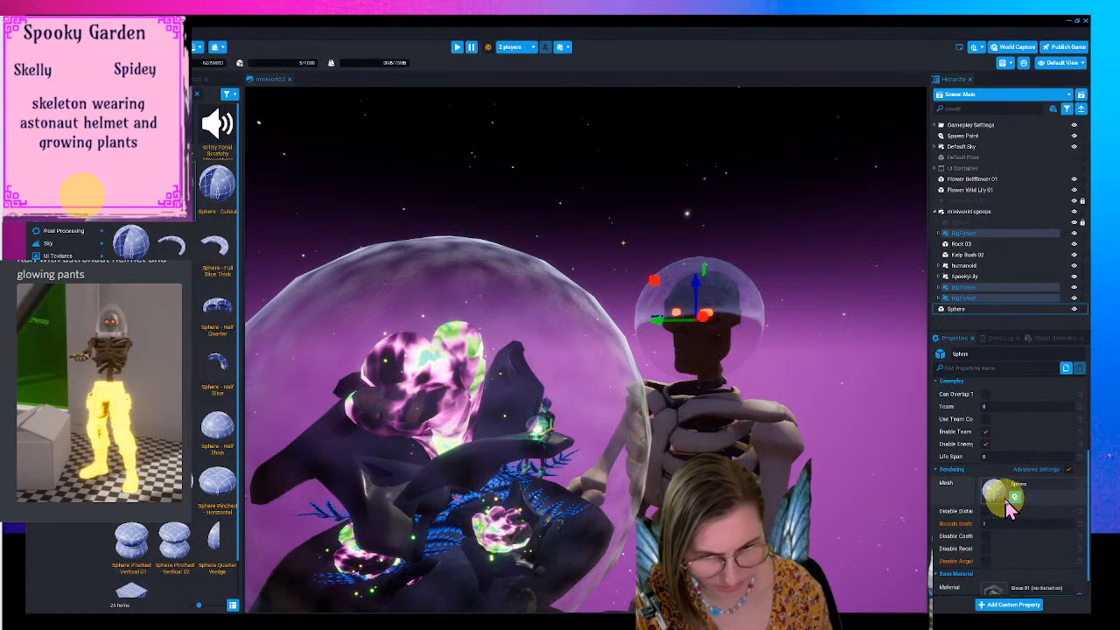
scroll(1006, 507, "down", 3)
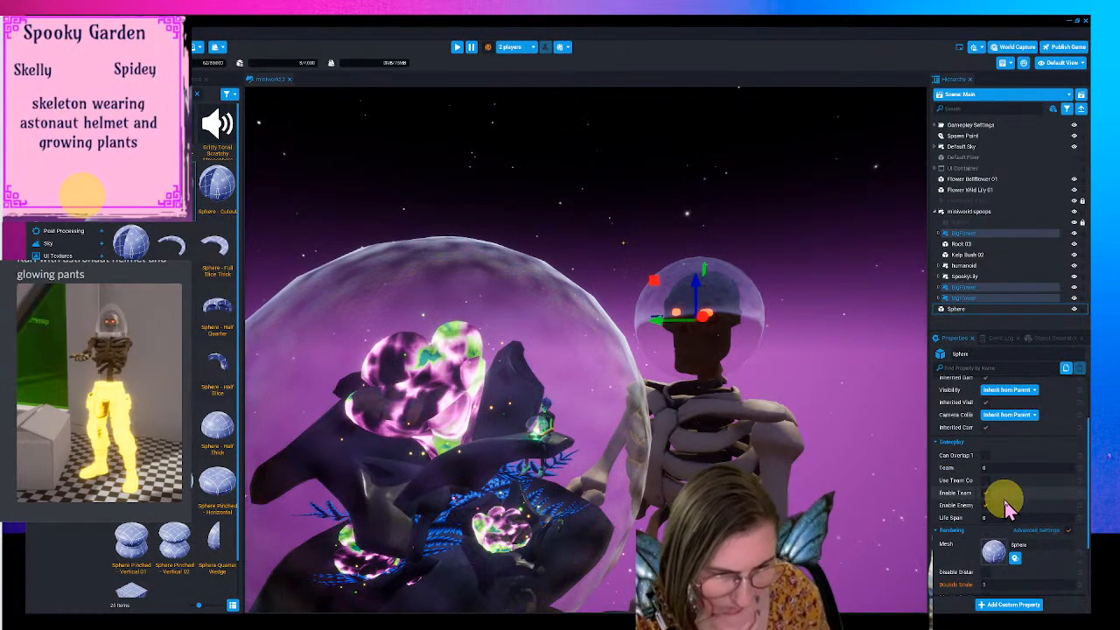
scroll(998, 507, "down", 3)
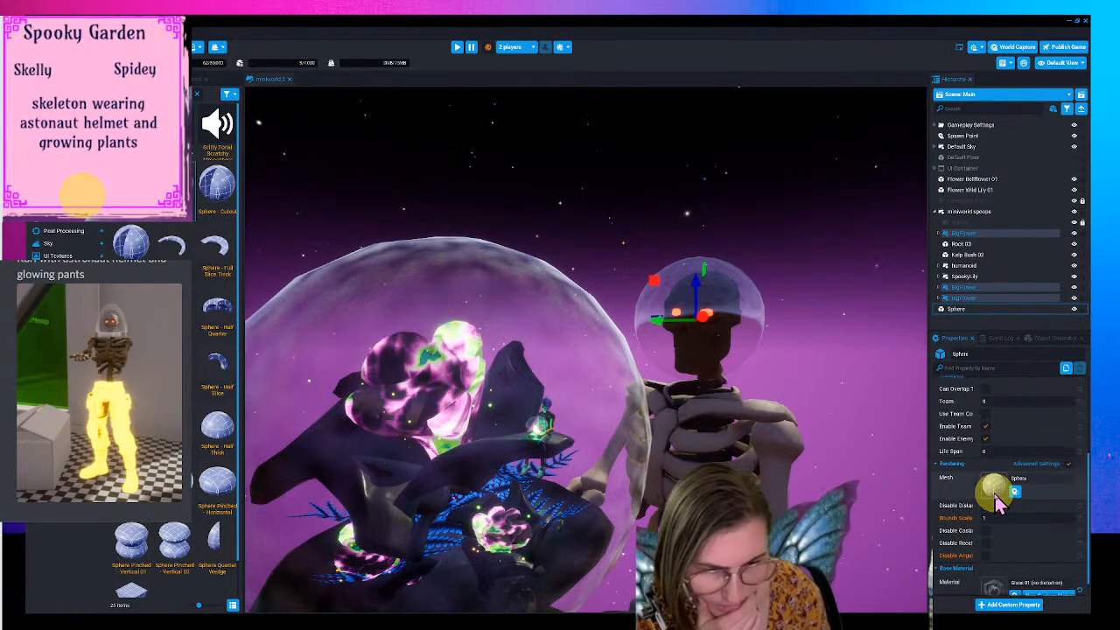
left_click(989, 519)
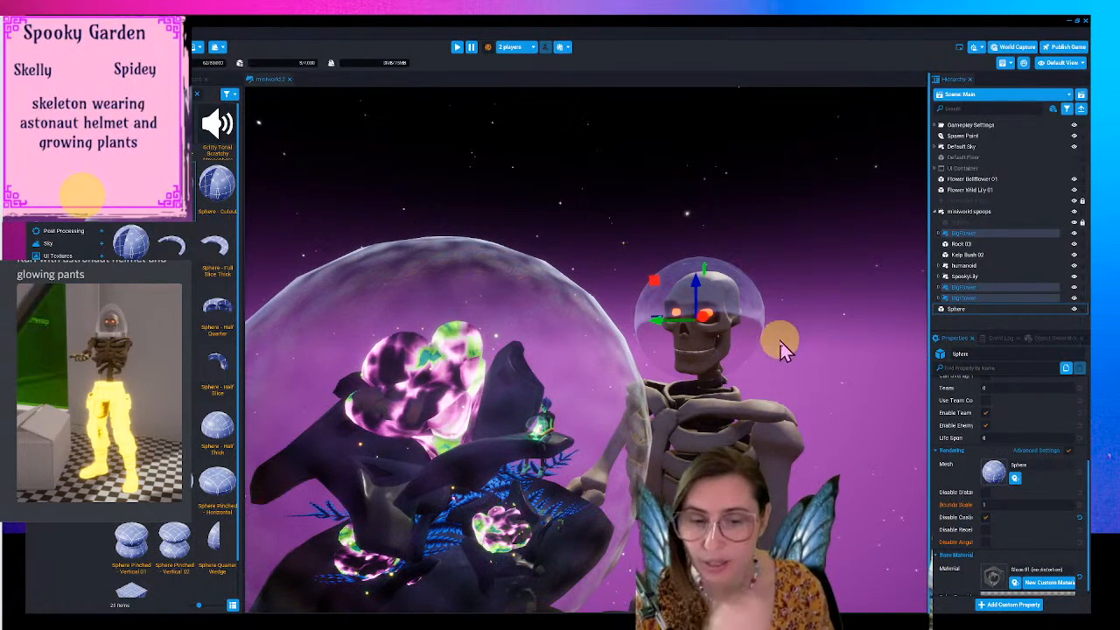
- Duplicate the glass helmet sphere in place
left_click(976, 319)
left_click(974, 311)
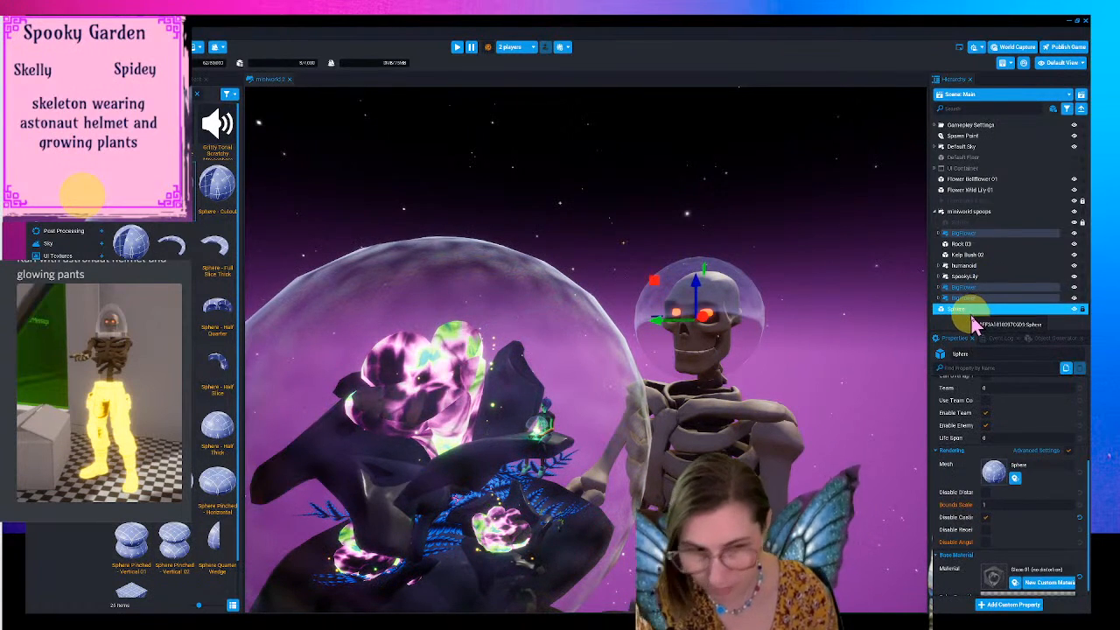
key("ctrl+w")
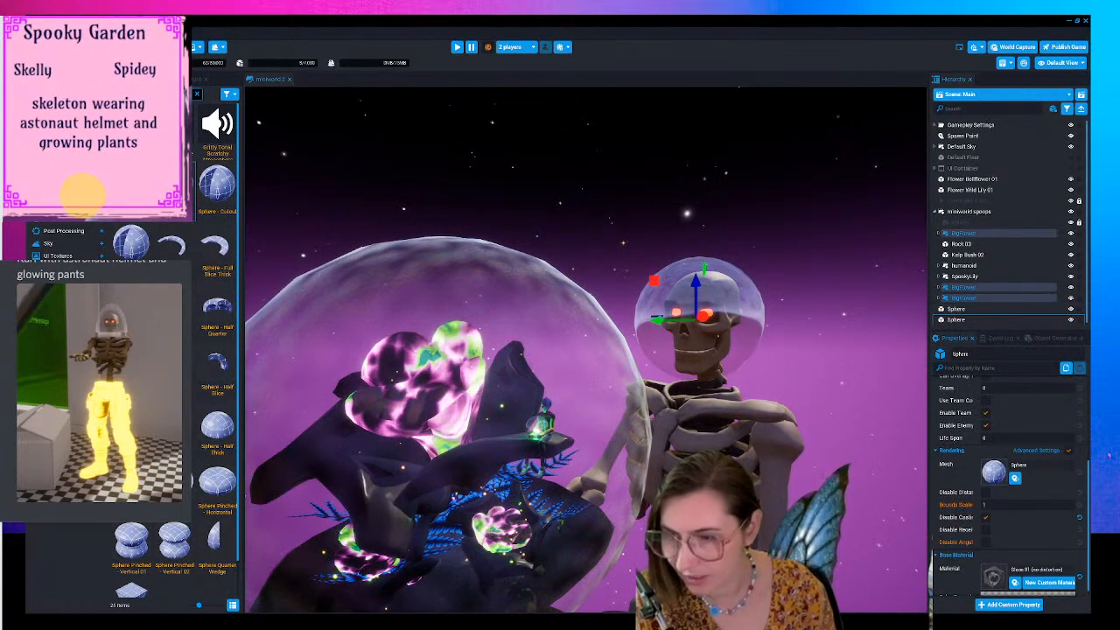
- Search the content library for pinched shapes and replace the duplicate's mesh with Sphere Pinched - Horizontal
type("torus")
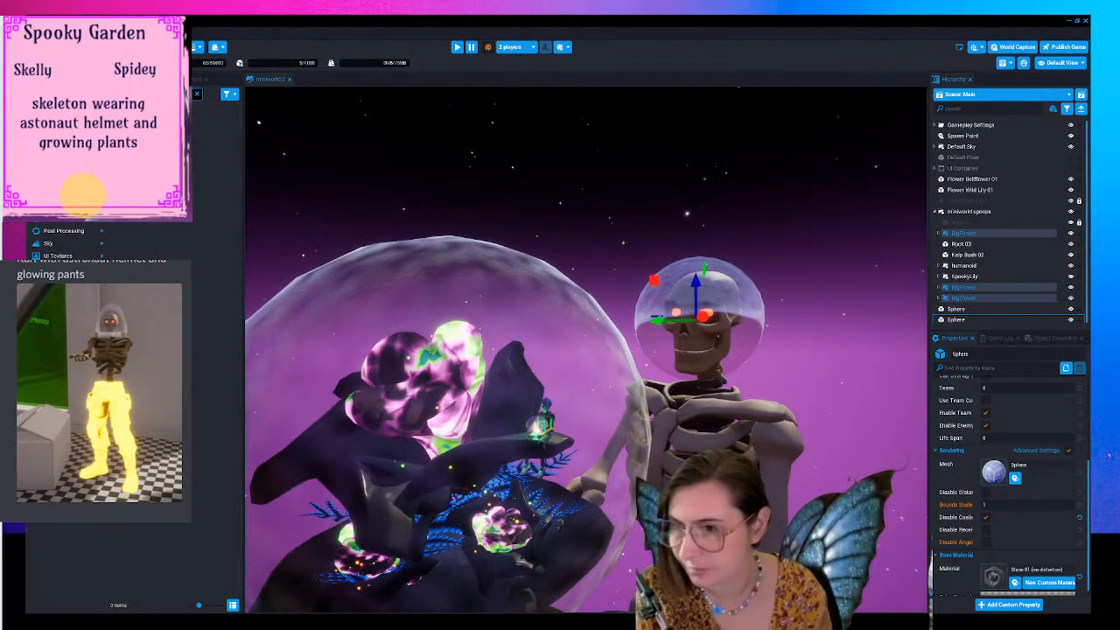
key("BackSpace")
key("BackSpace")
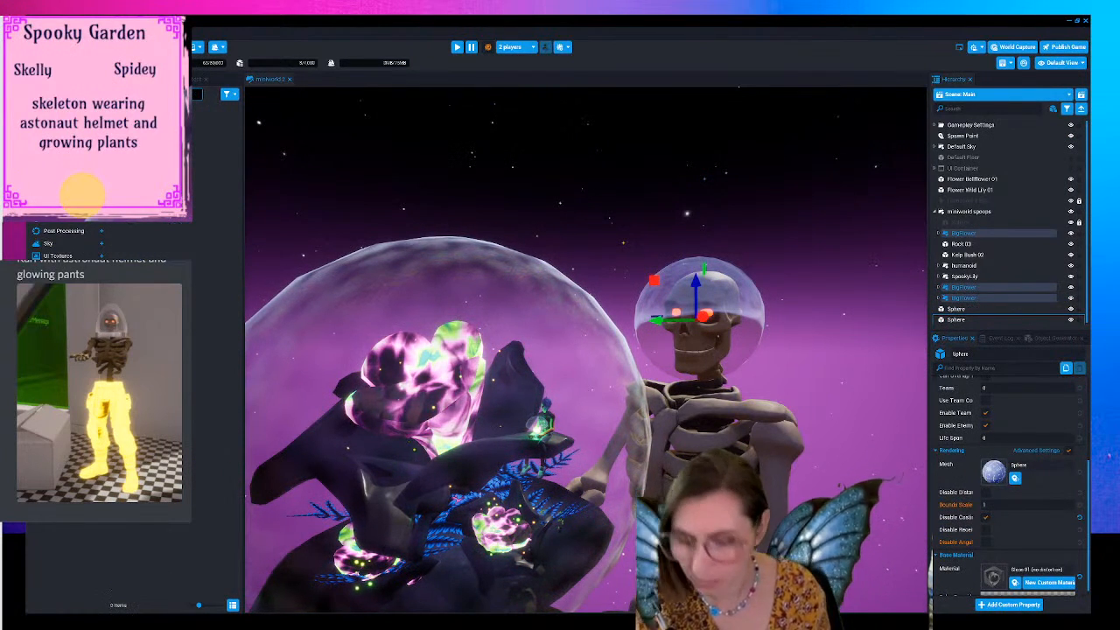
type("pinch")
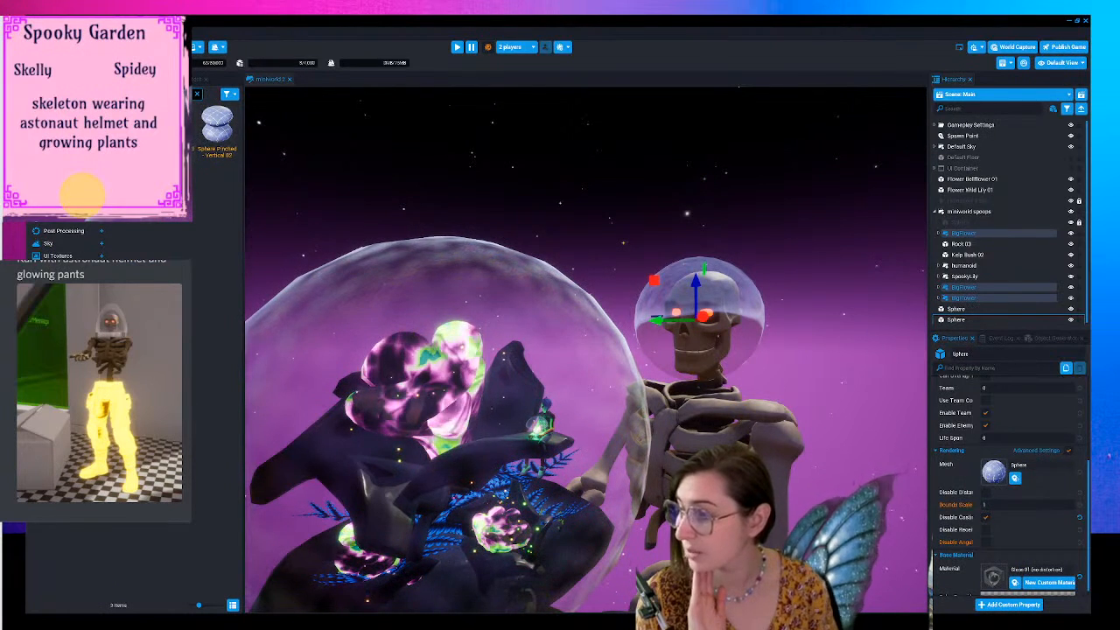
left_click_drag(200, 132, 993, 480)
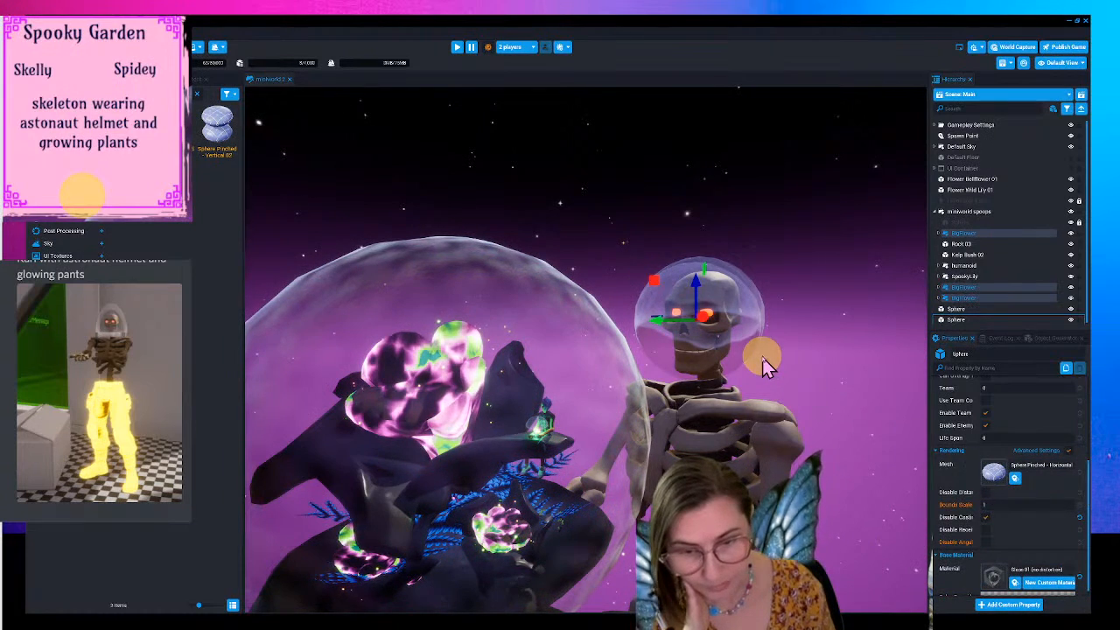
- Apply the Metal Basic 01 material to the pinched sphere around the skeleton's head
left_click(993, 578)
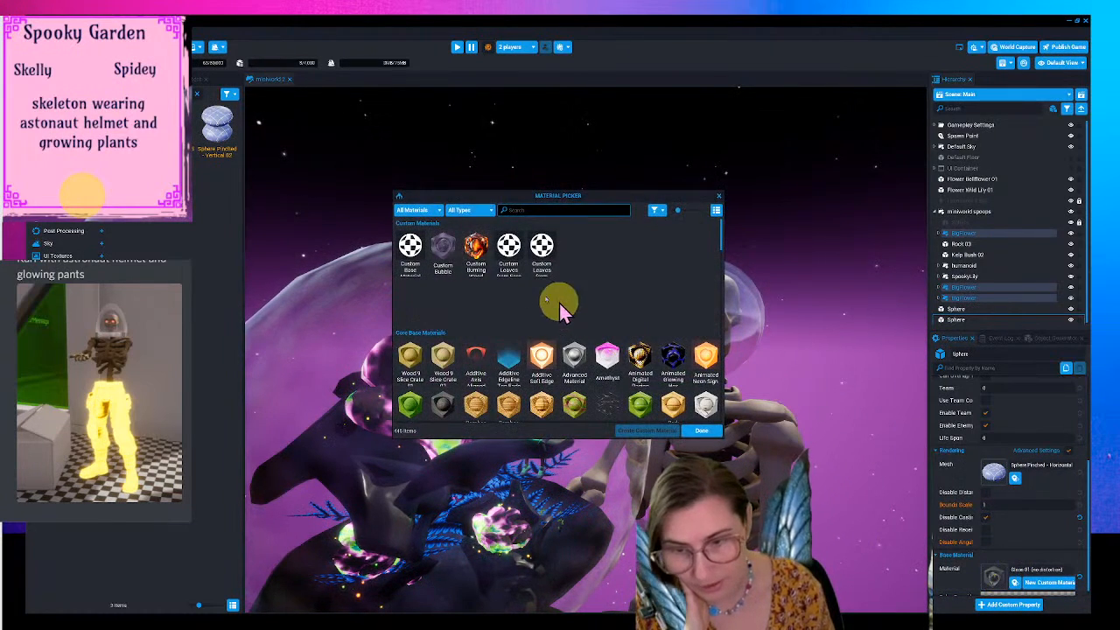
type("meta")
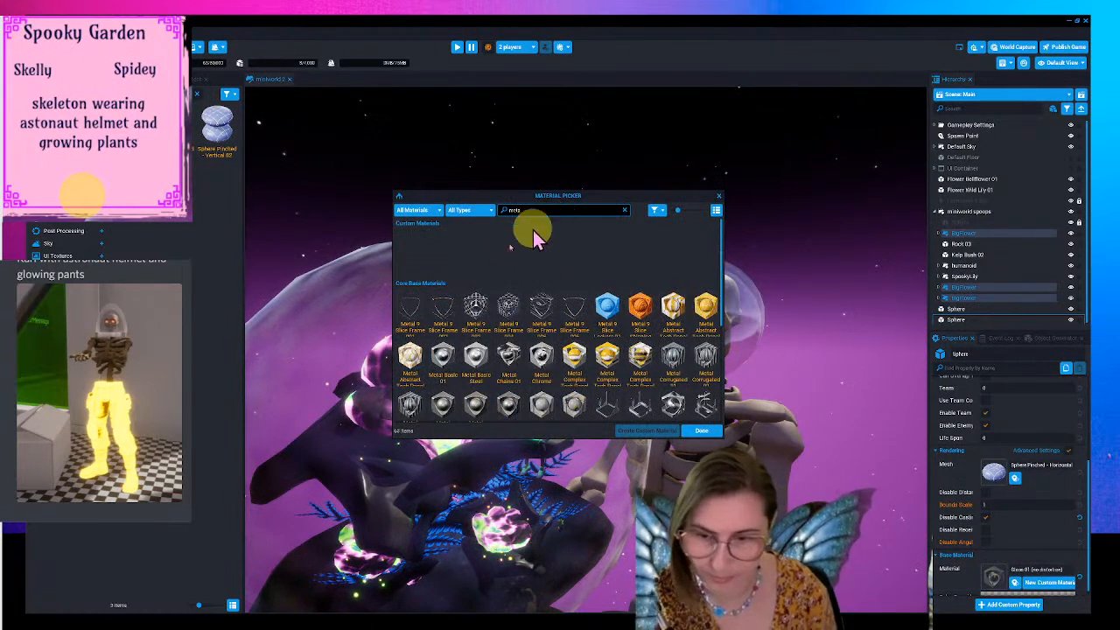
left_click(454, 359)
left_click(706, 431)
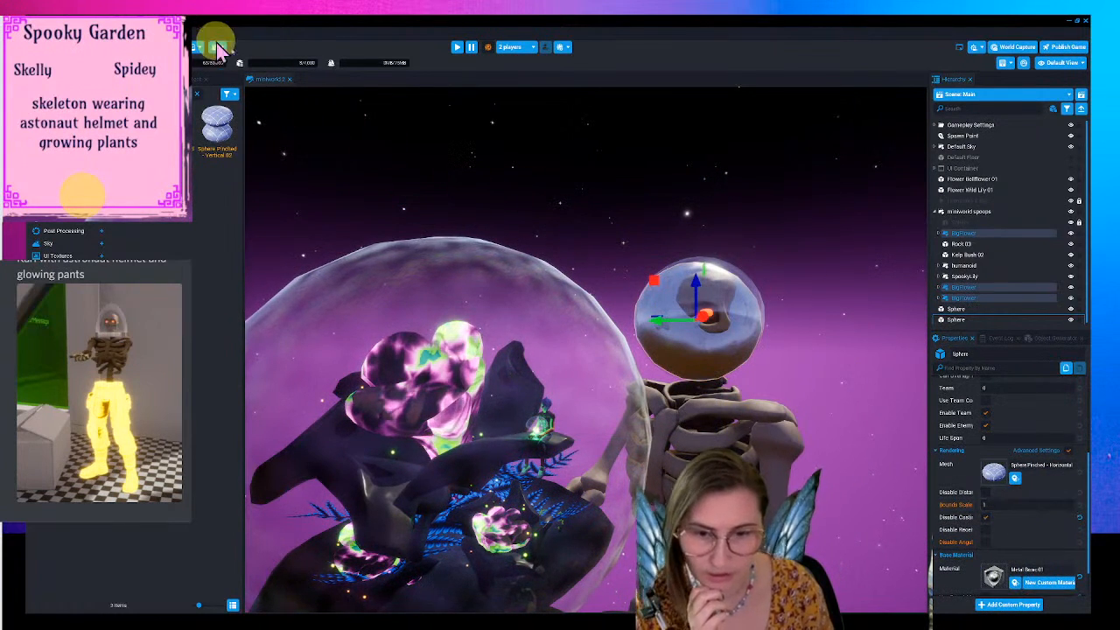
left_click_drag(992, 317, 962, 312)
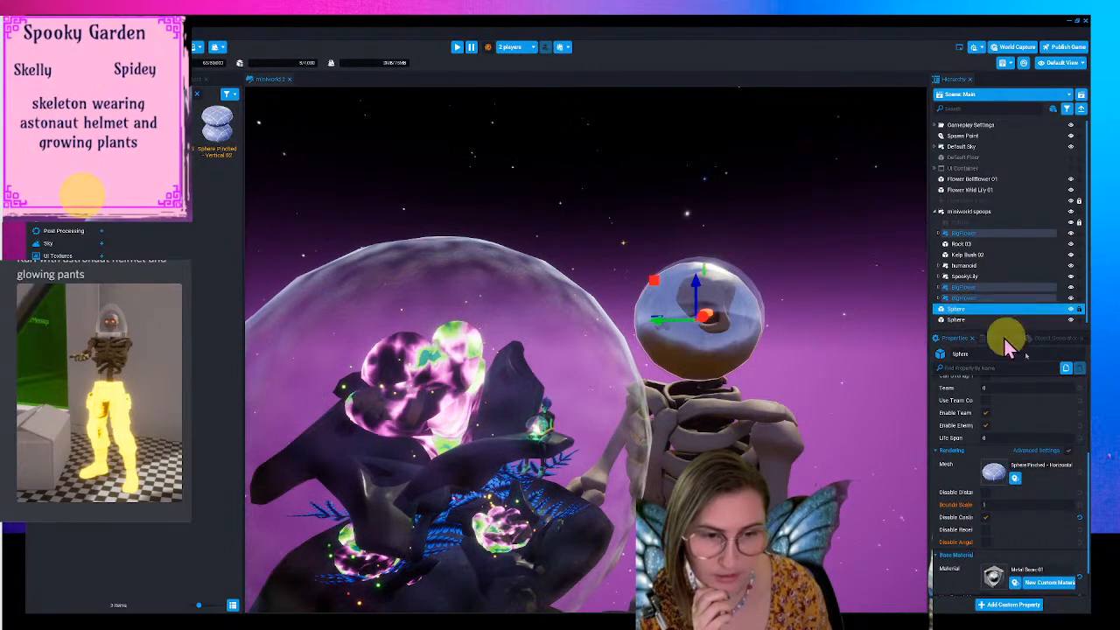
- Reset the pinched metal sphere's rotation, lower it to the skeleton's neck and scale it down into a thin collar ring
scroll(1080, 430, "up", 5)
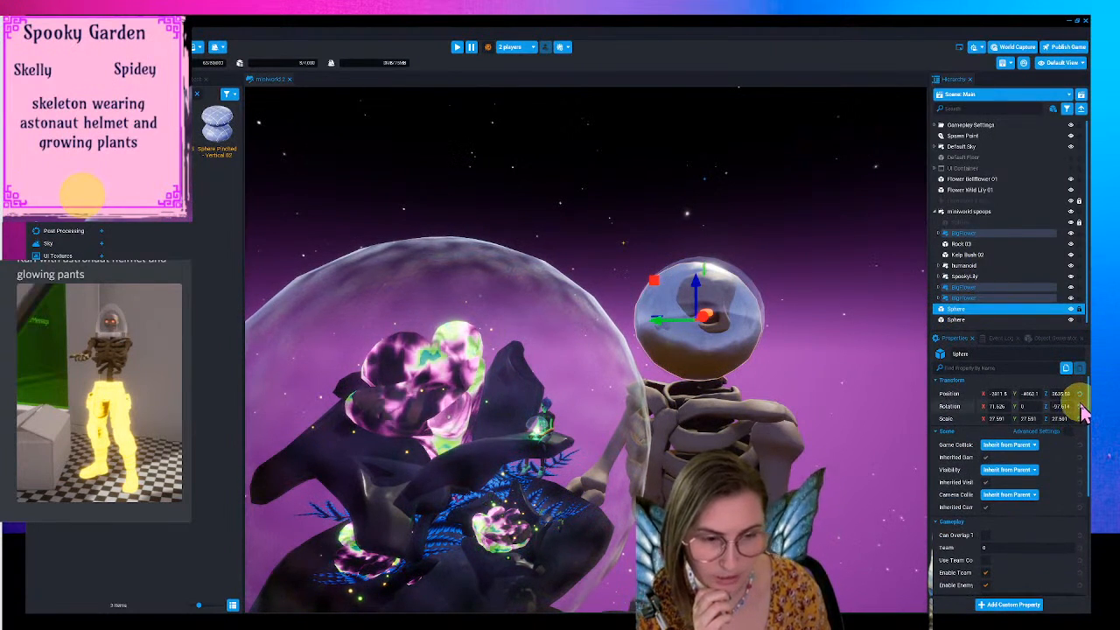
left_click(1079, 406)
left_click_drag(687, 282, 711, 352)
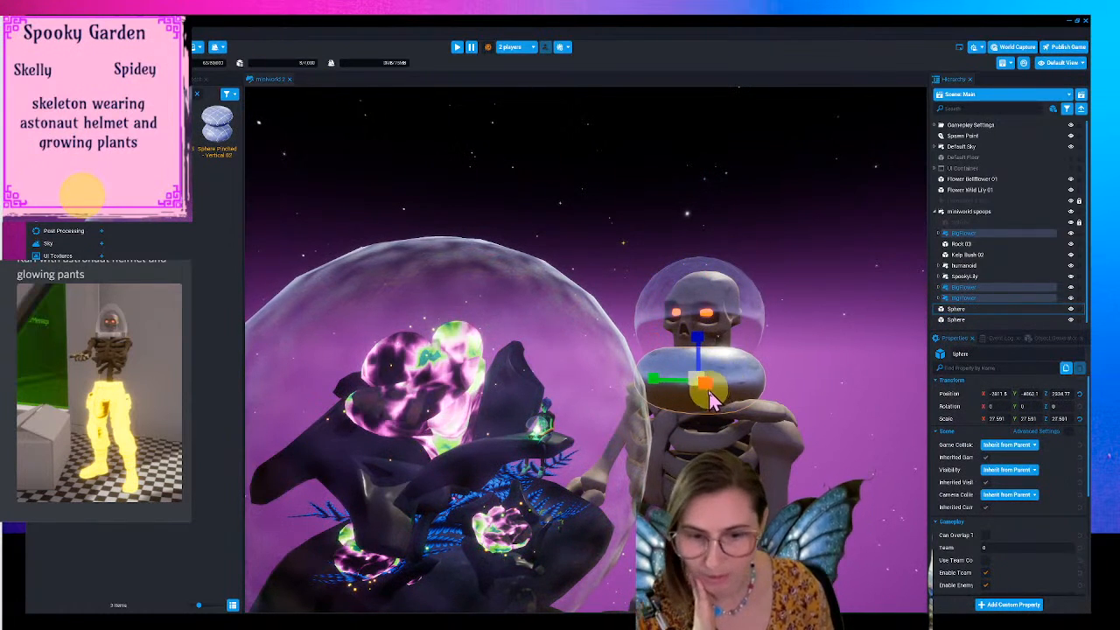
left_click_drag(700, 385, 623, 415)
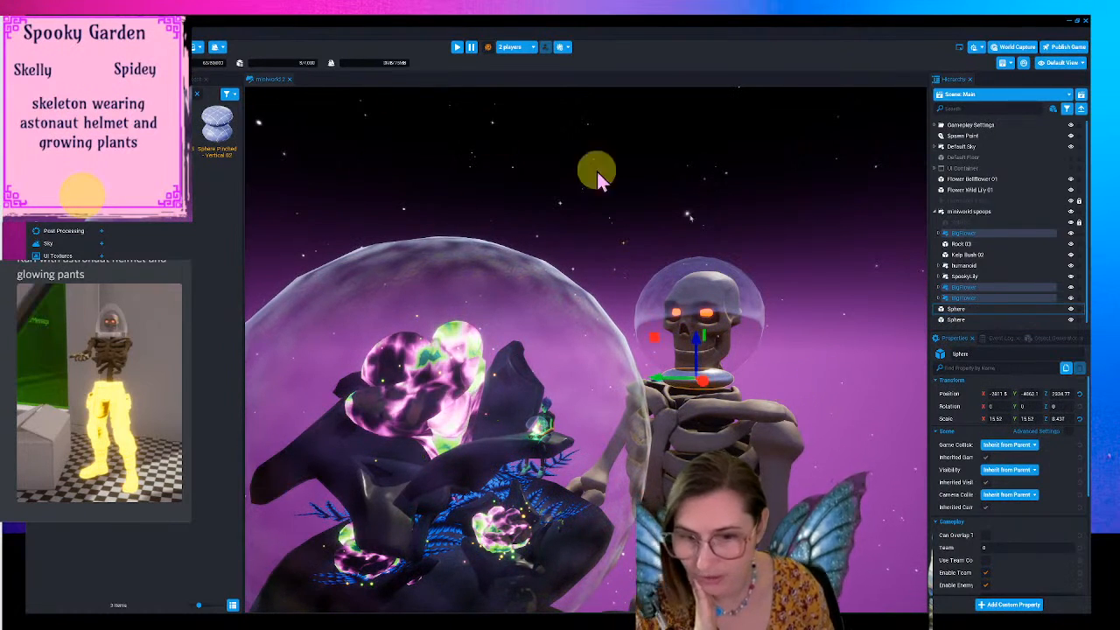
- Reposition the metal collar ring so it sits centred around the skeleton's neck at the base of the glass helmet
left_click_drag(711, 387, 685, 382)
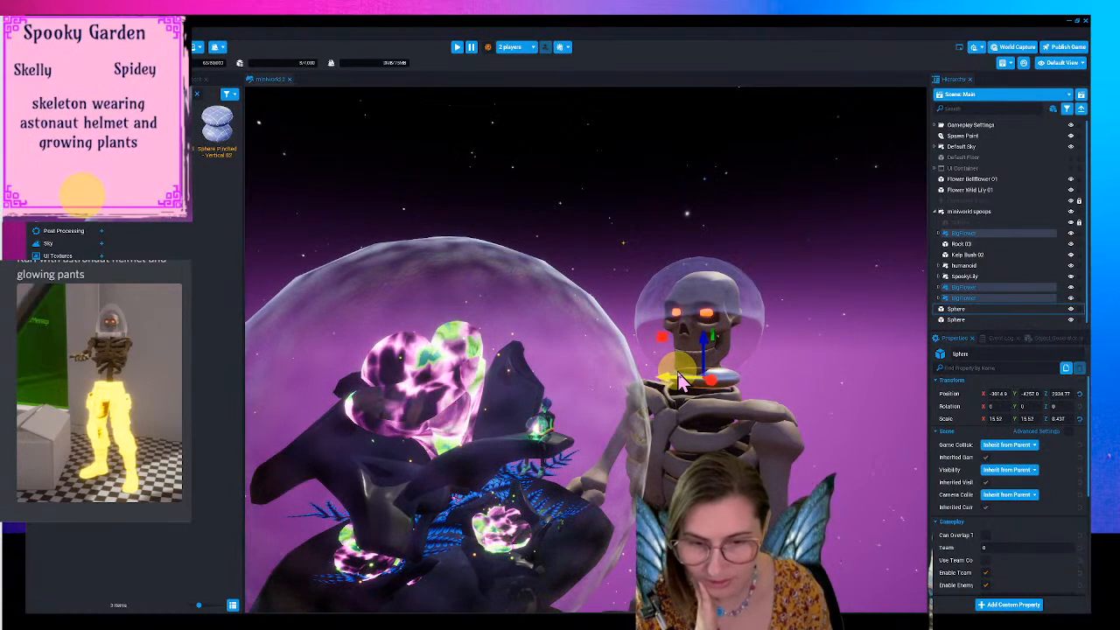
left_click(806, 392)
scroll(746, 423, "down", 3)
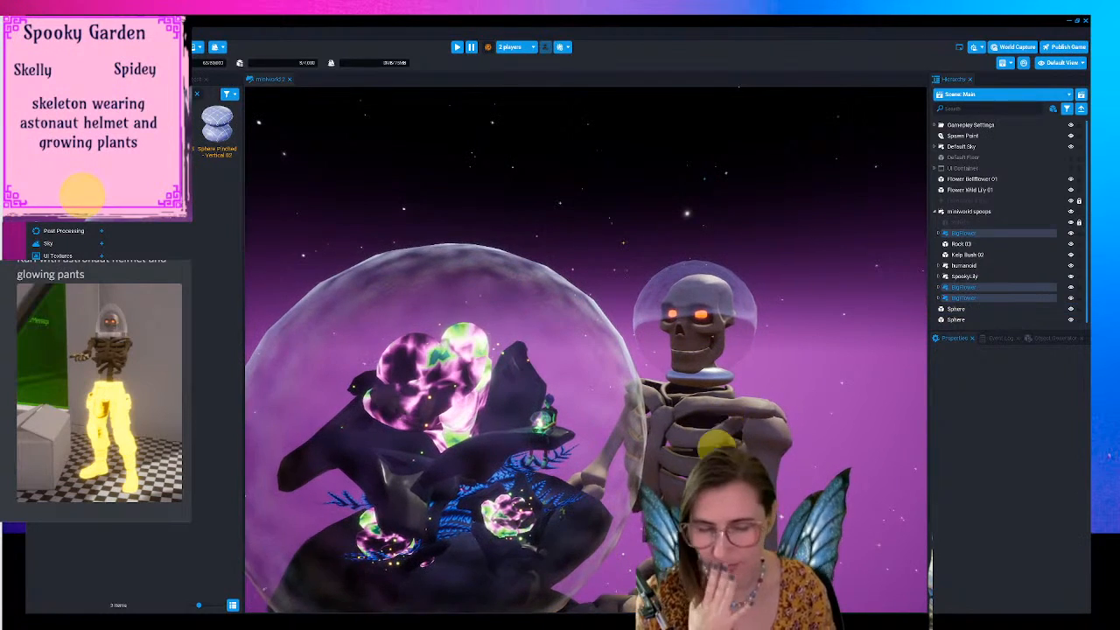
right_click_drag(655, 470, 656, 510)
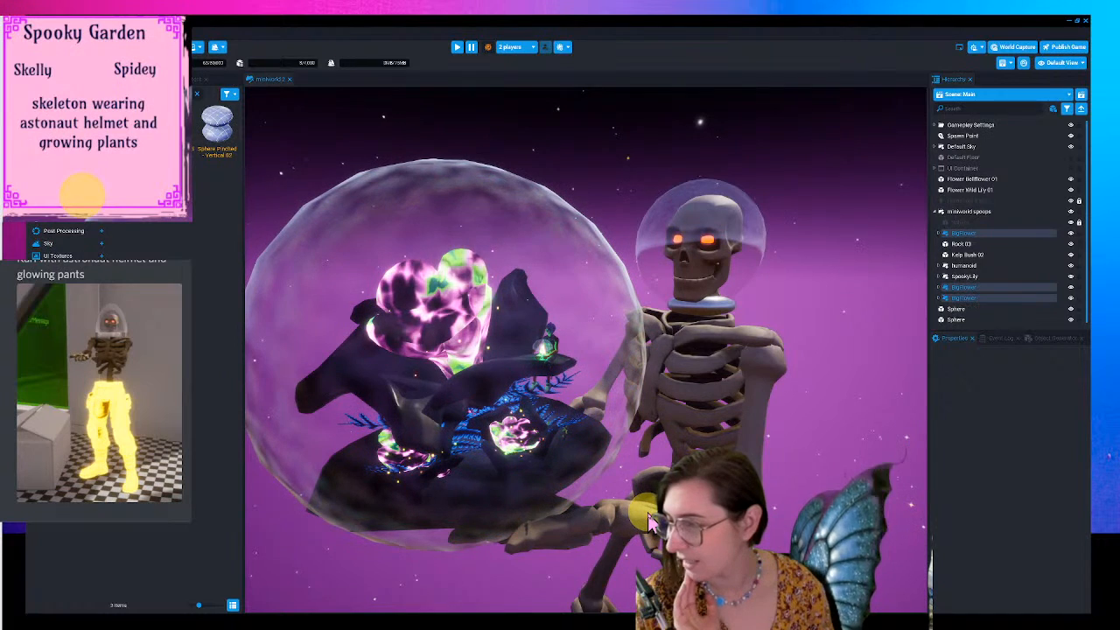
left_click(710, 316)
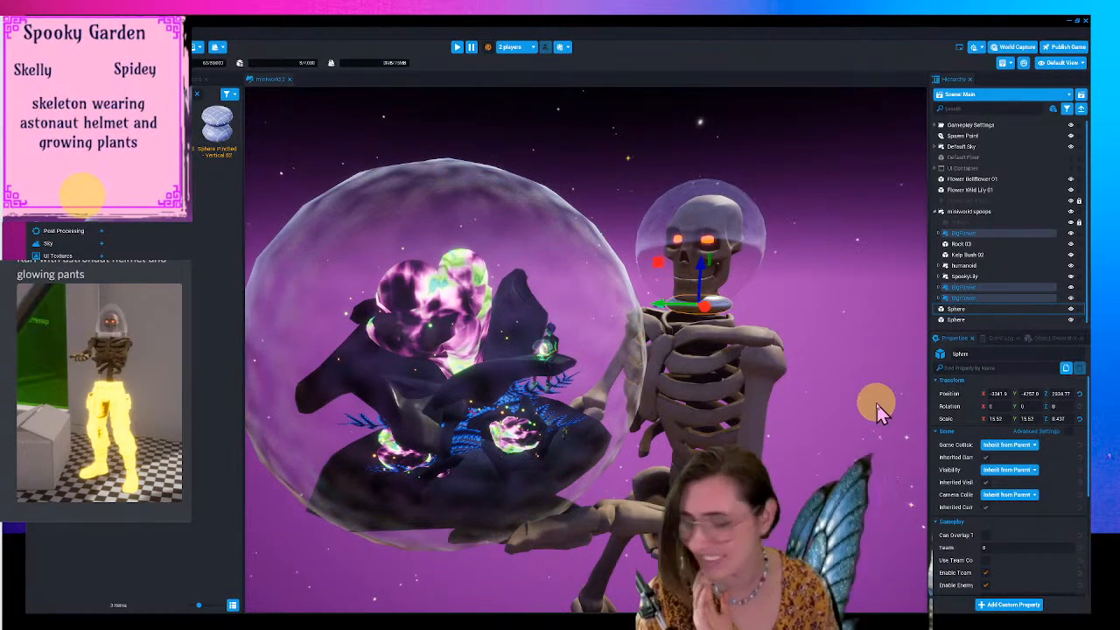
left_click_drag(703, 270, 708, 276)
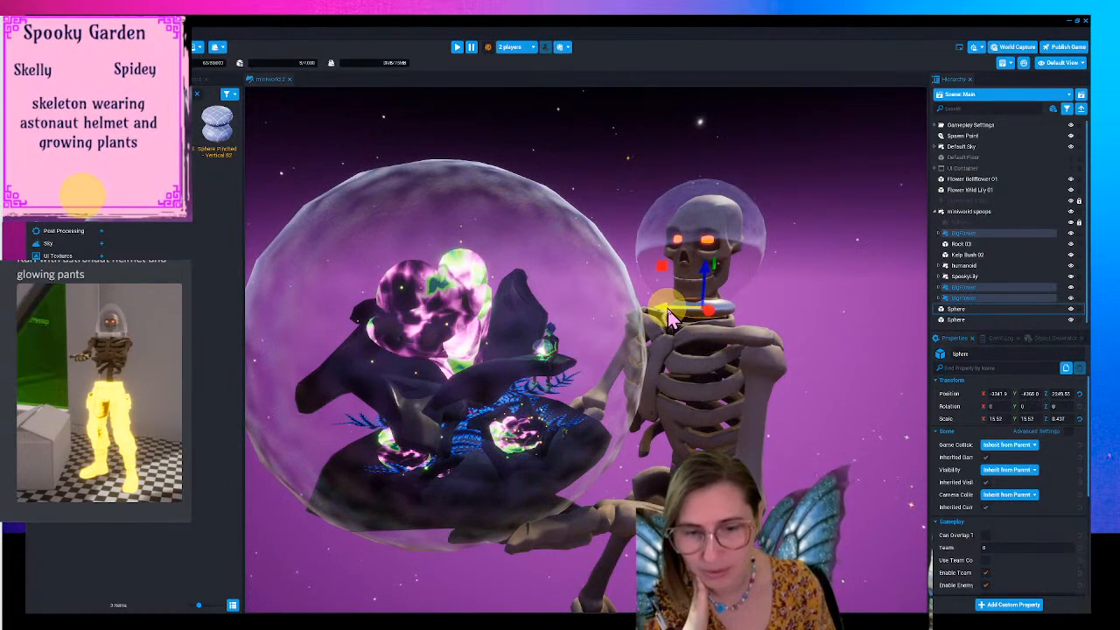
left_click(778, 484)
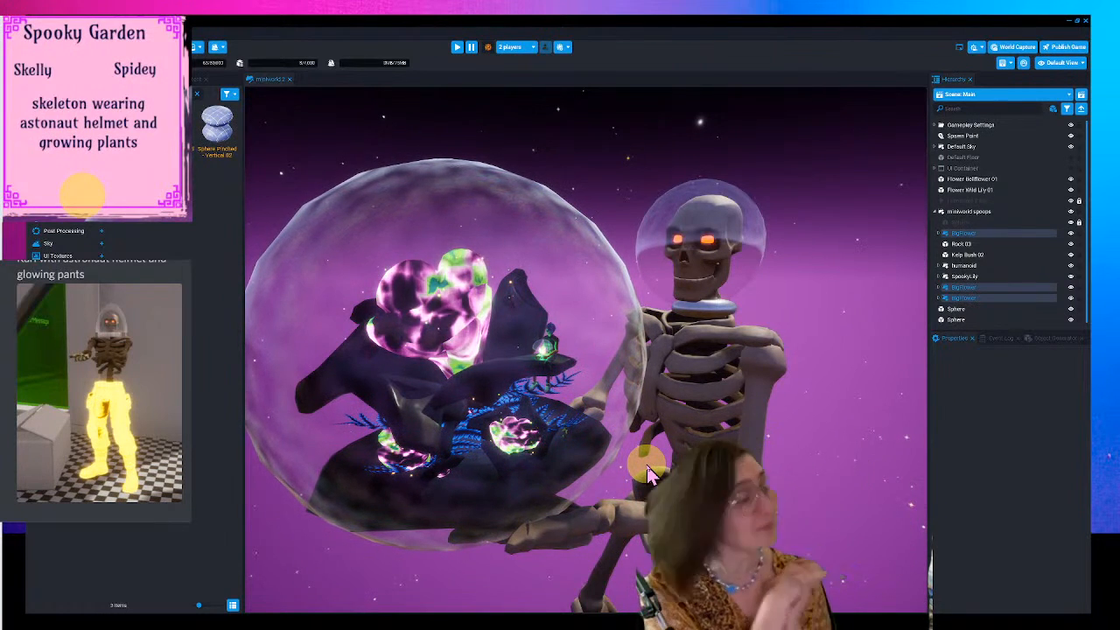
right_click_drag(894, 441, 844, 447)
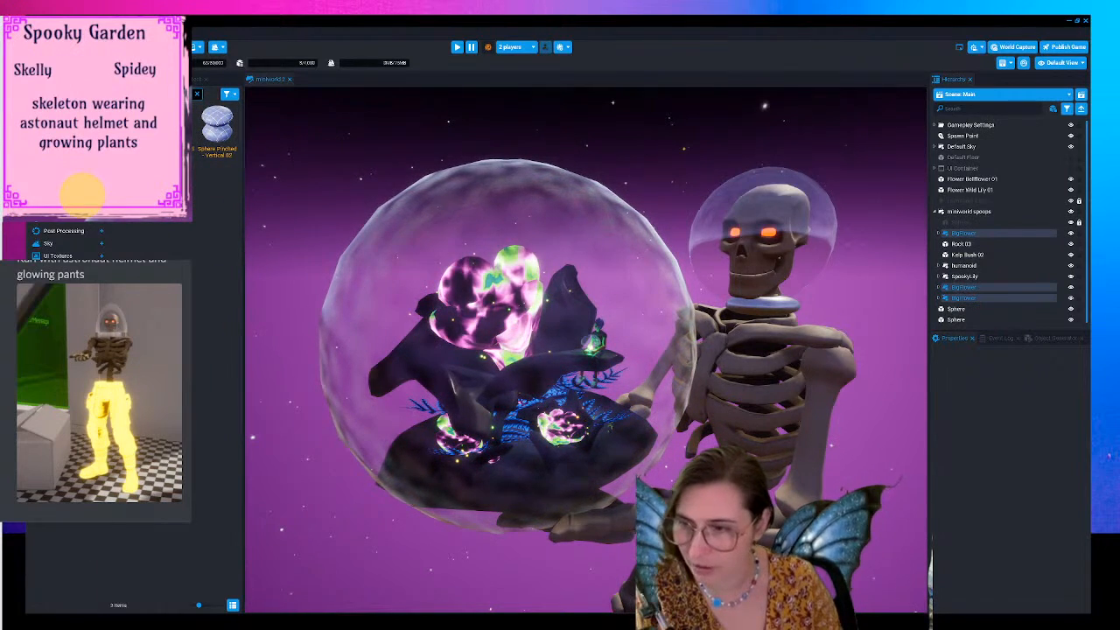
- Search the core content for "spider", add the Spider image as a UI element, shrink it and leave UI editing
type("spider")
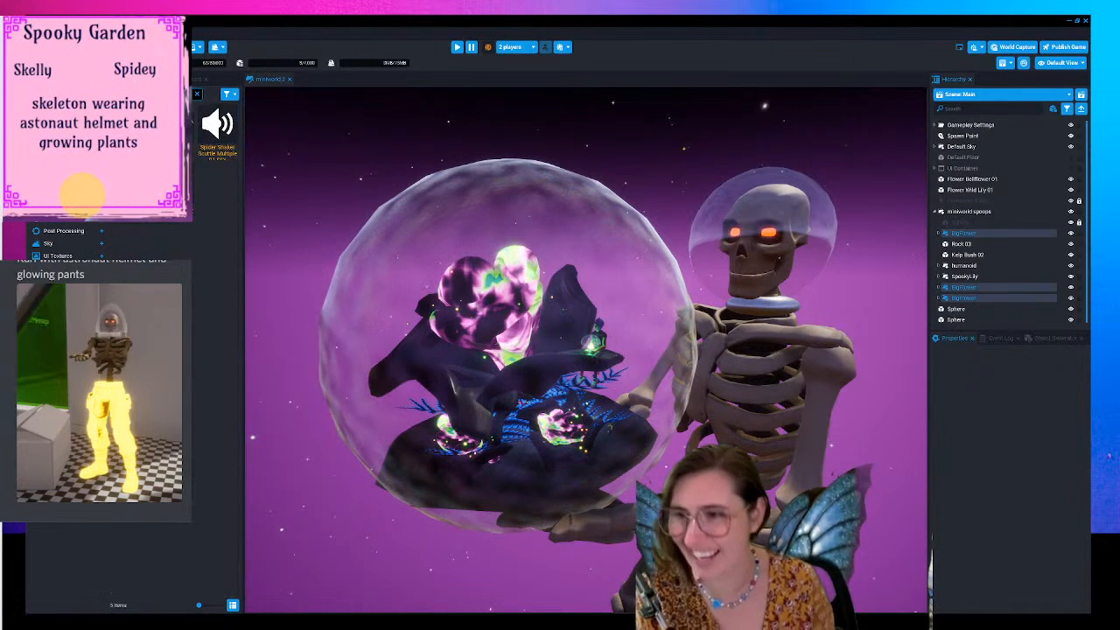
left_click_drag(223, 138, 322, 152)
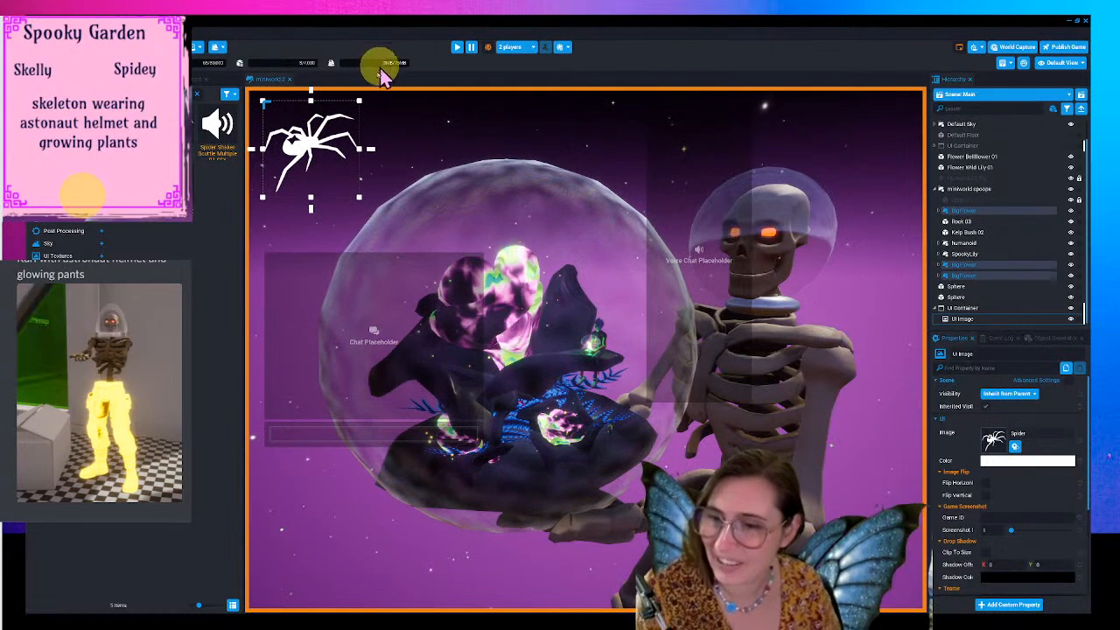
left_click_drag(358, 192, 313, 152)
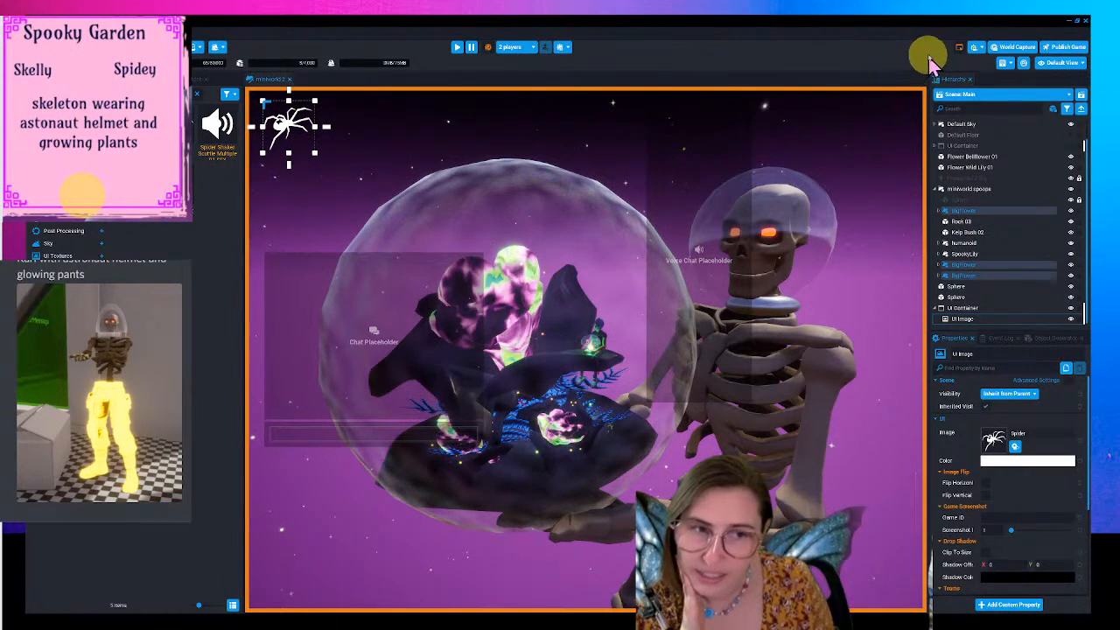
left_click(961, 51)
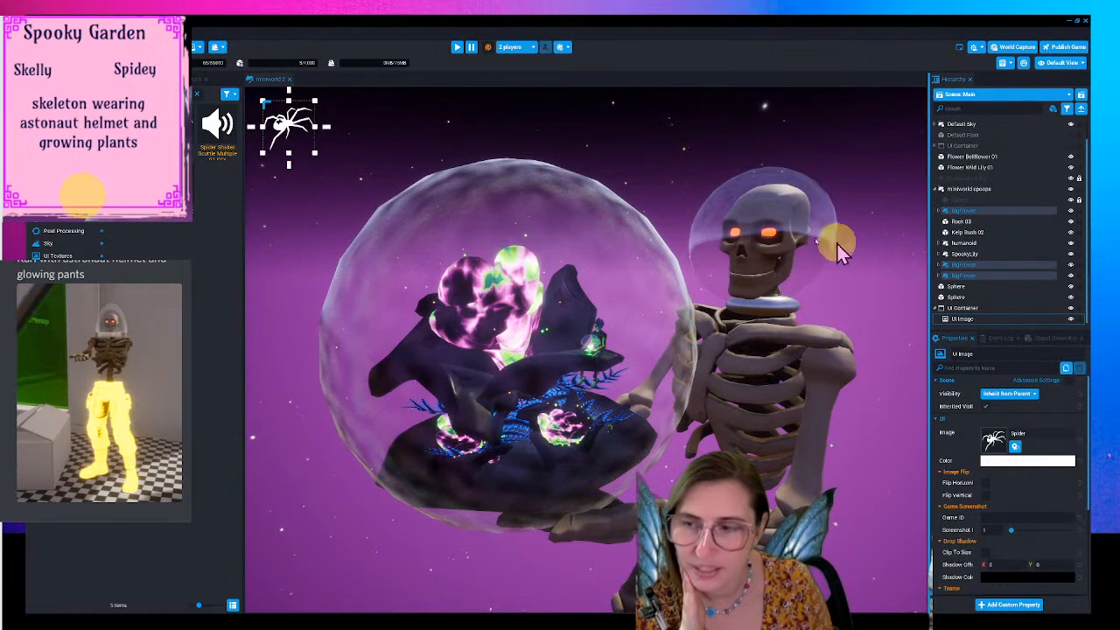
- Search the community content for spider models and list the Basic Shapes among the core 3D objects
left_click(175, 78)
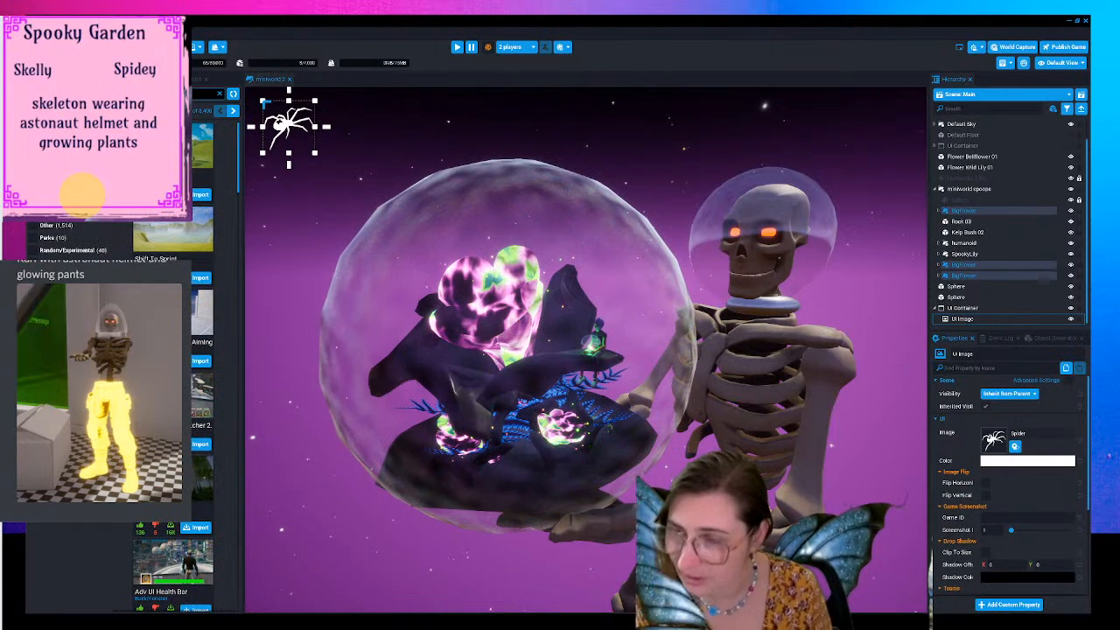
key("Return")
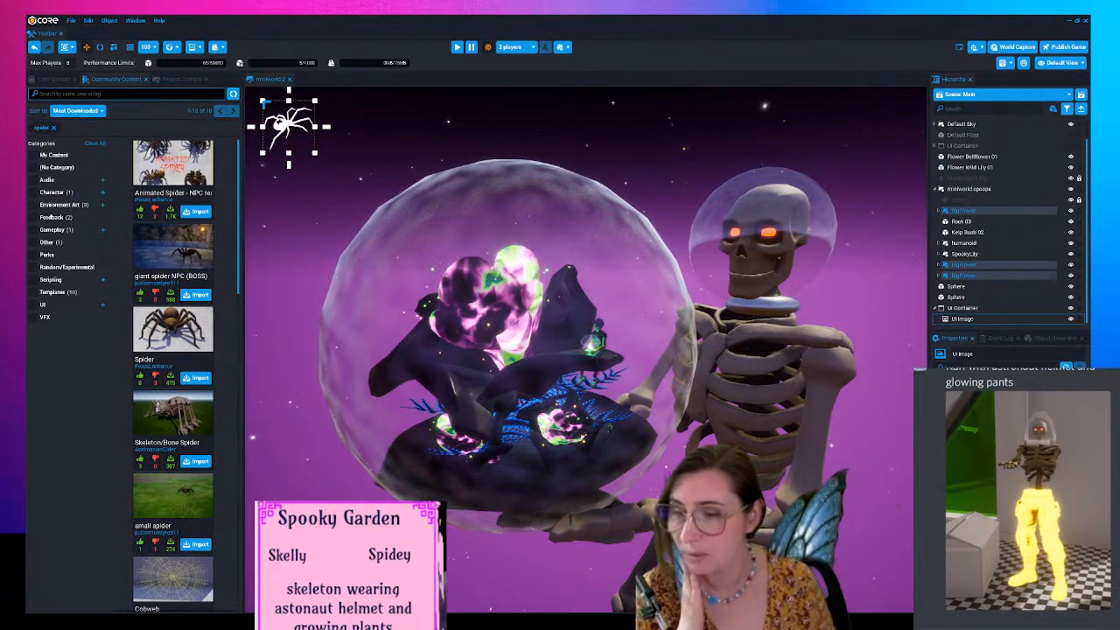
left_click(52, 79)
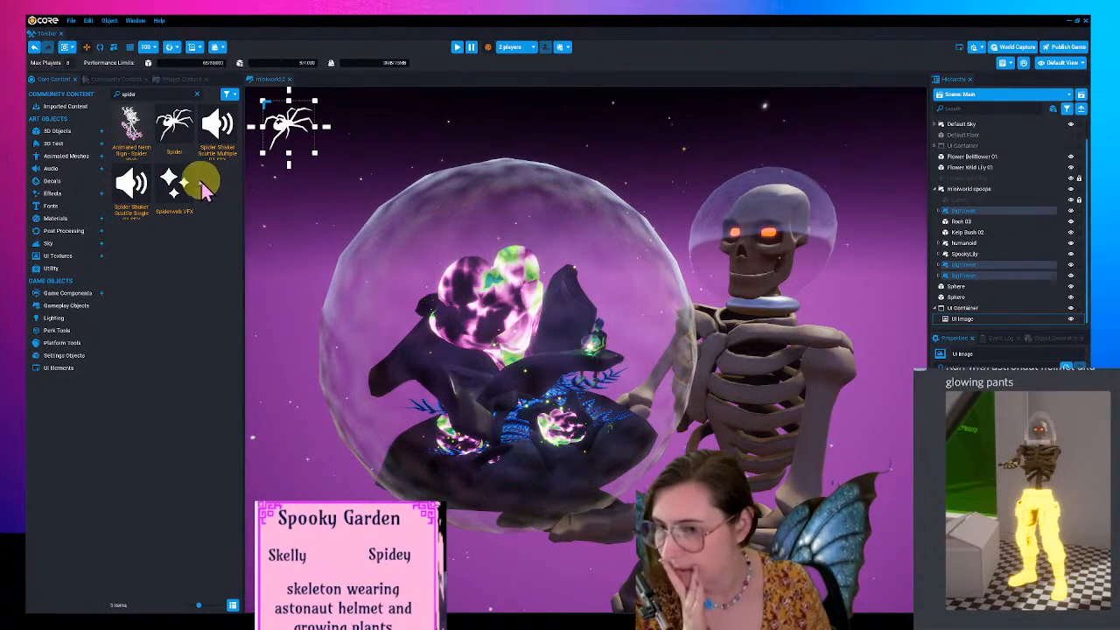
left_click(57, 130)
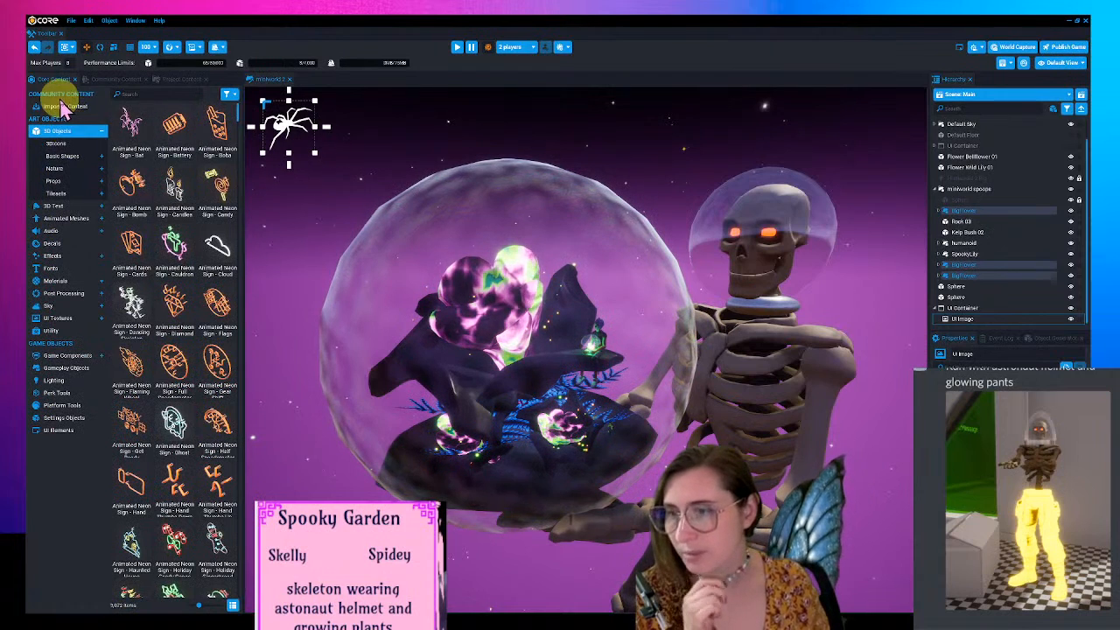
left_click(62, 156)
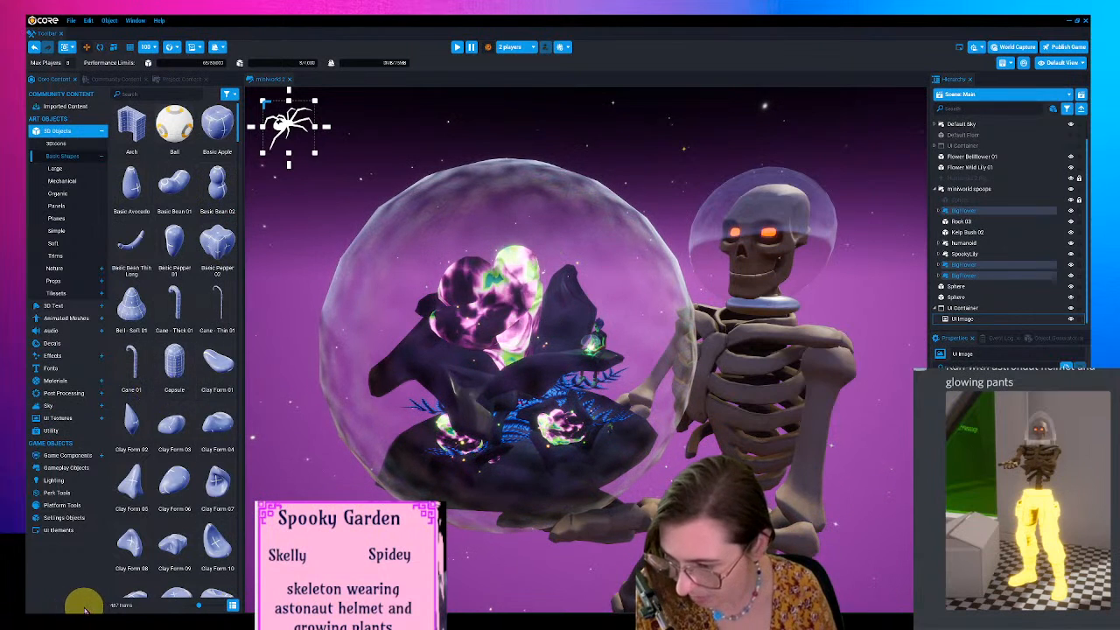
- Open PureRef and place its empty reference board over the lower part of the content library
key("super")
type("pure")
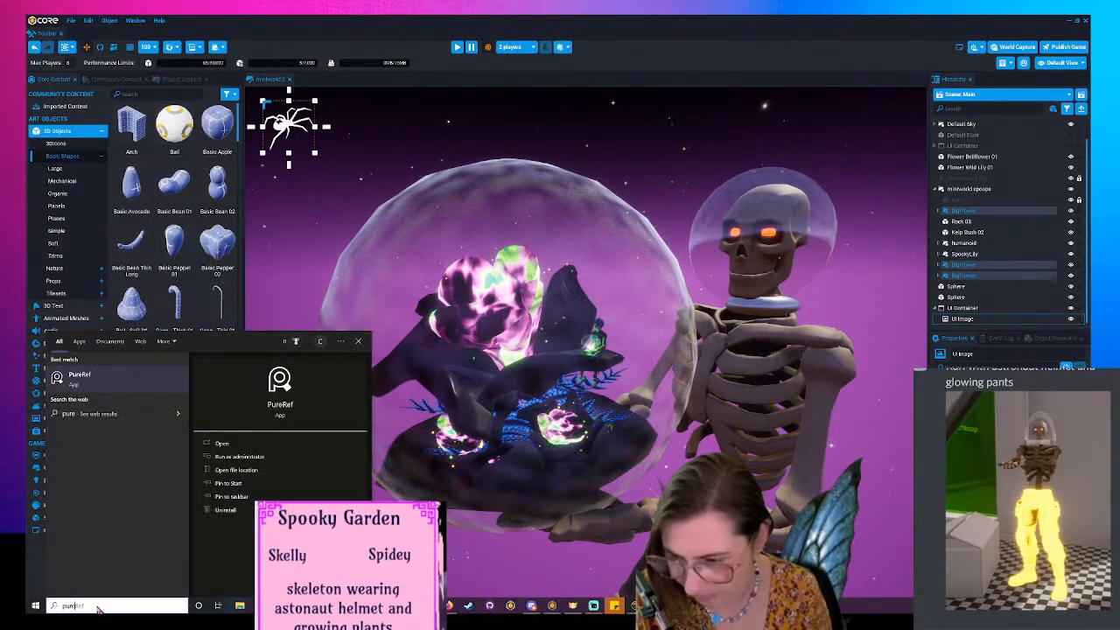
left_click(74, 380)
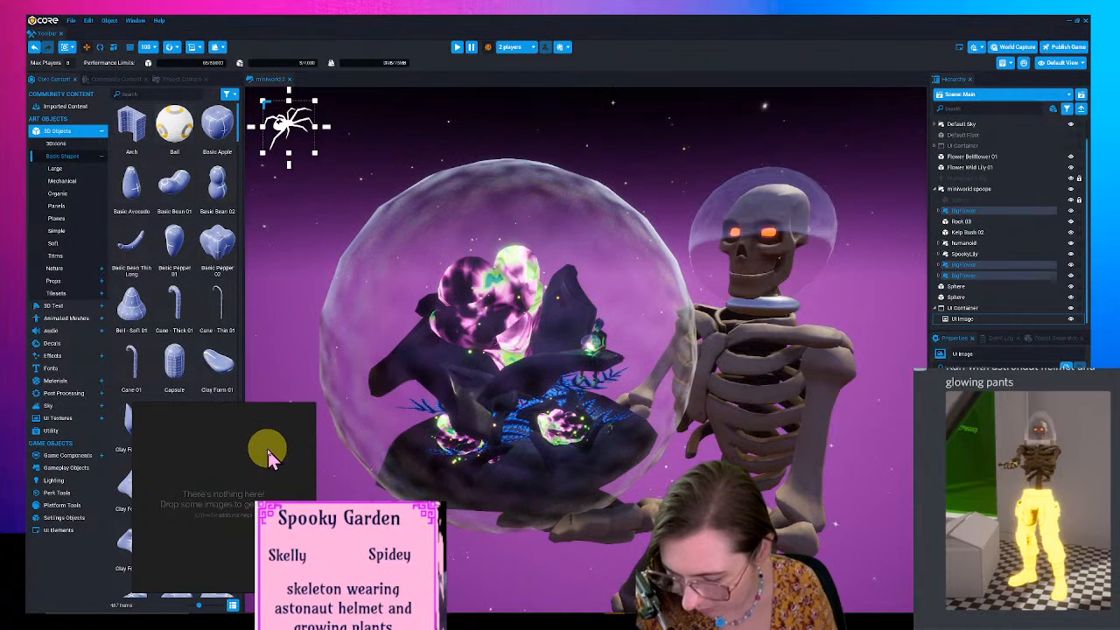
left_click_drag(265, 443, 162, 473)
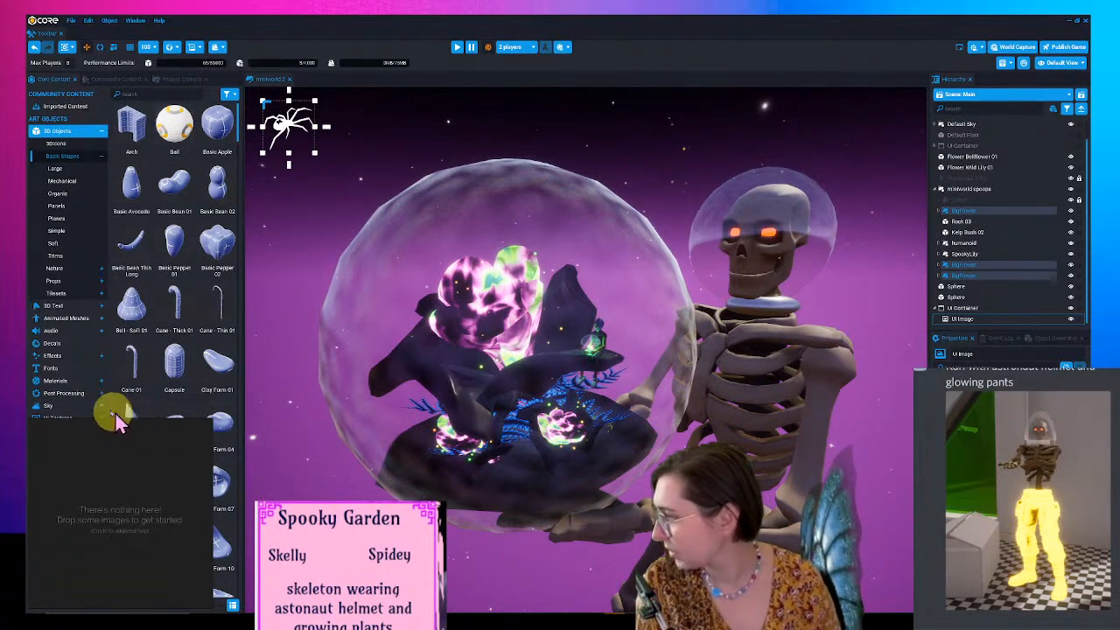
- Switch to the web browser, search for "spider" and show the image results
mouse_move(216, 613)
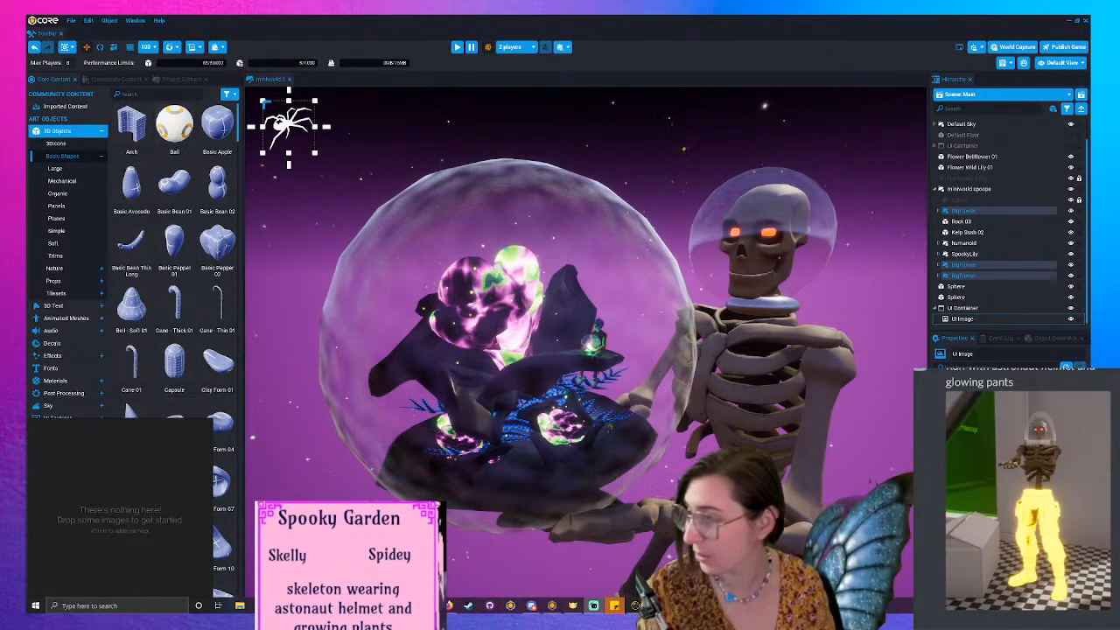
mouse_move(604, 610)
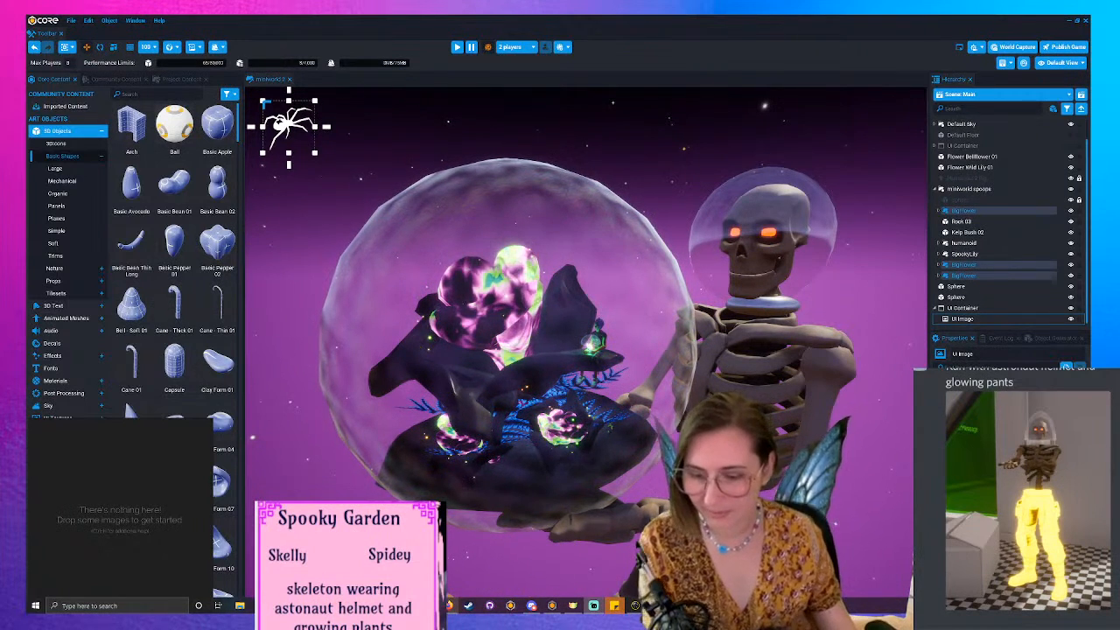
mouse_move(447, 605)
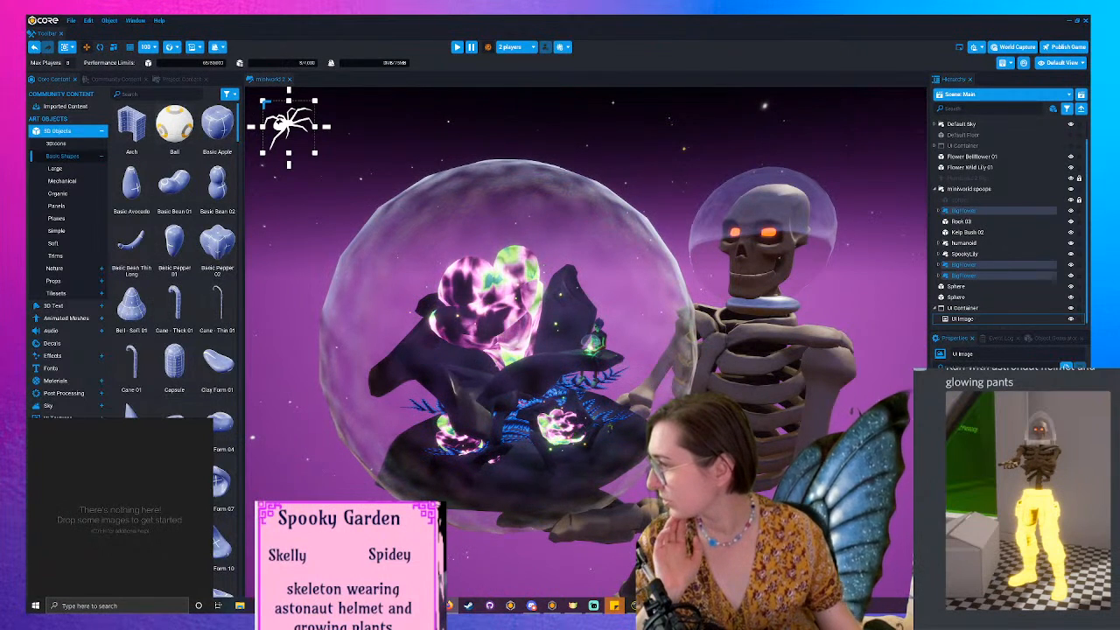
left_click_drag(28, 219, 763, 173)
left_click(345, 178)
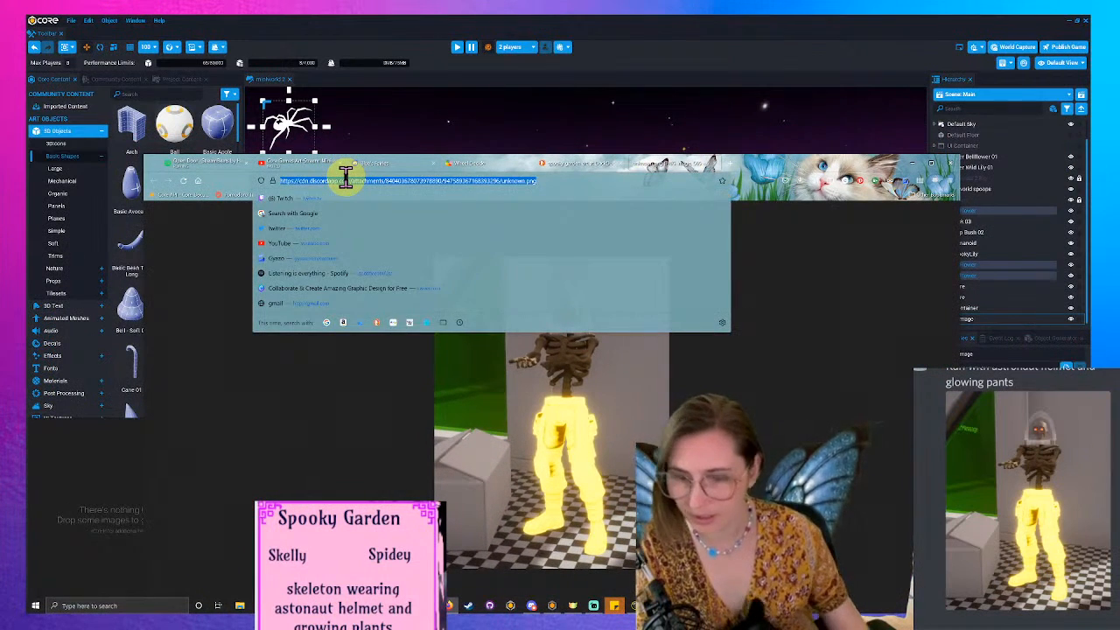
type("spider")
key("Return")
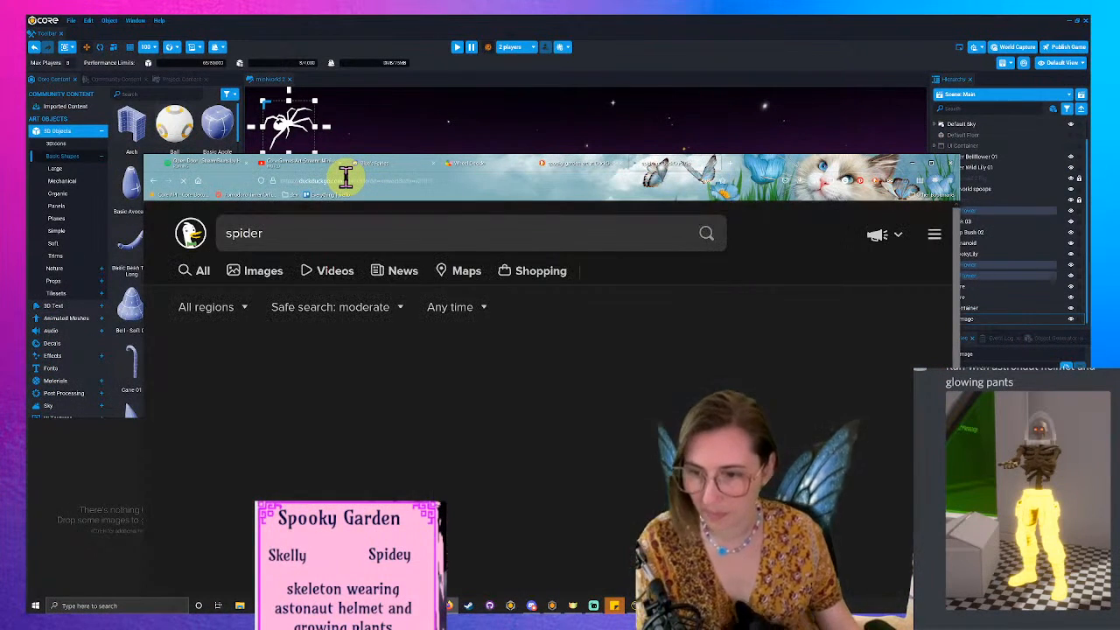
left_click(265, 273)
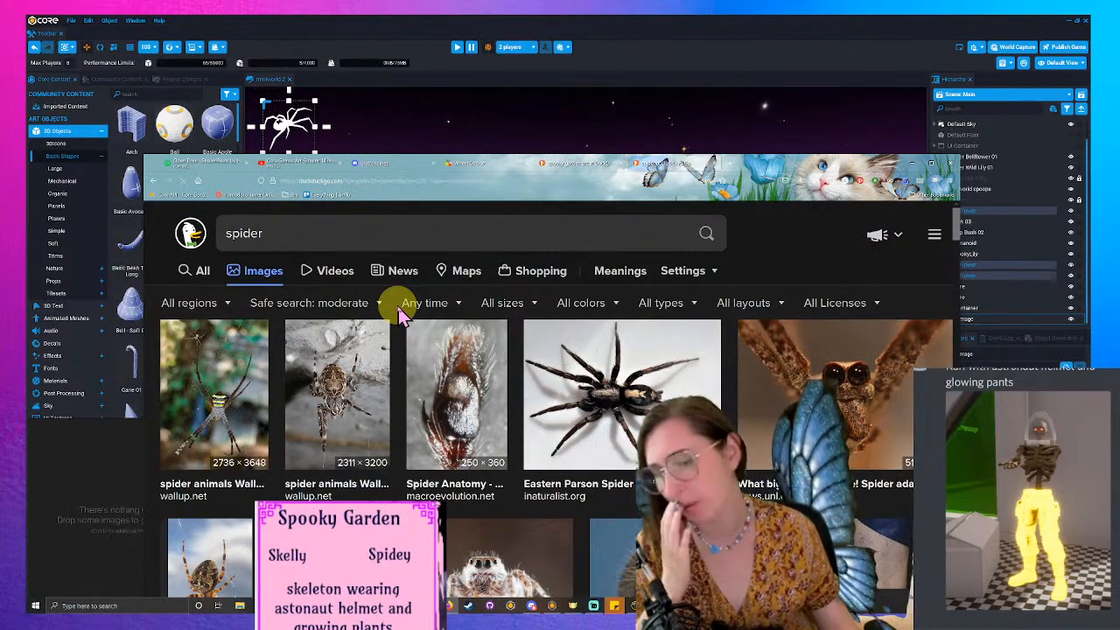
- Browse the spider photos for a modelling reference and preview the pet banana spider image
scroll(398, 315, "down", 3)
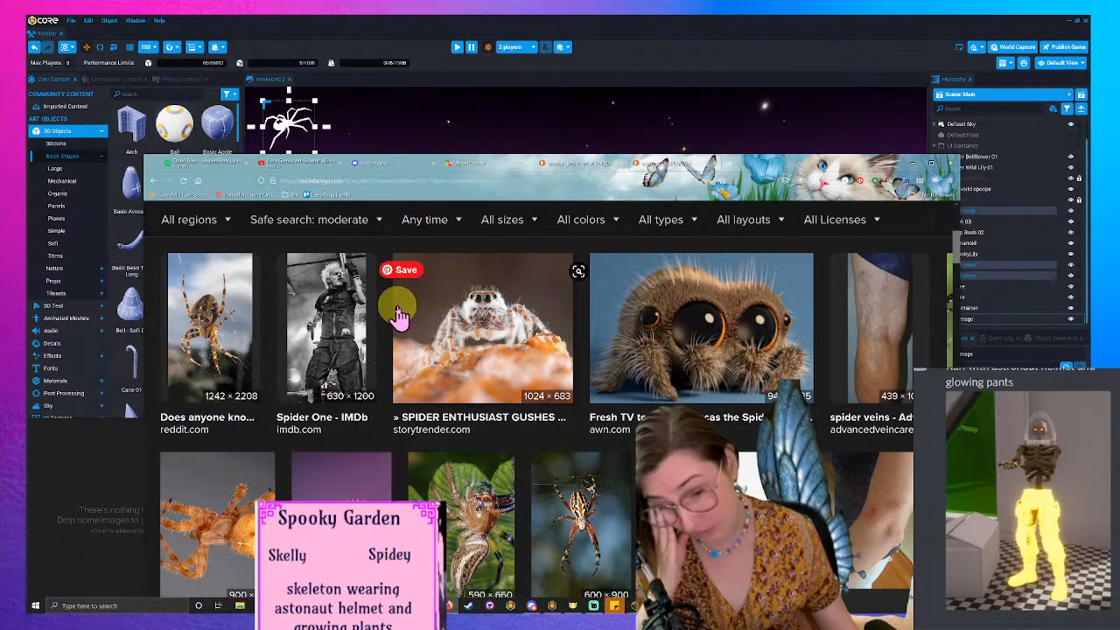
scroll(398, 315, "up", 1)
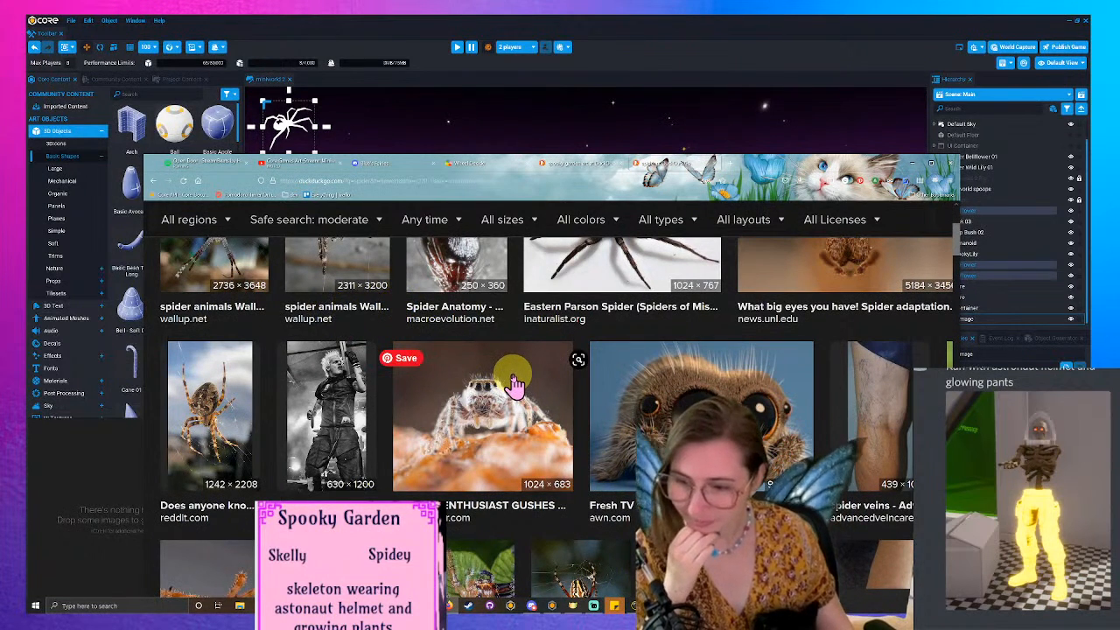
scroll(515, 380, "up", 1)
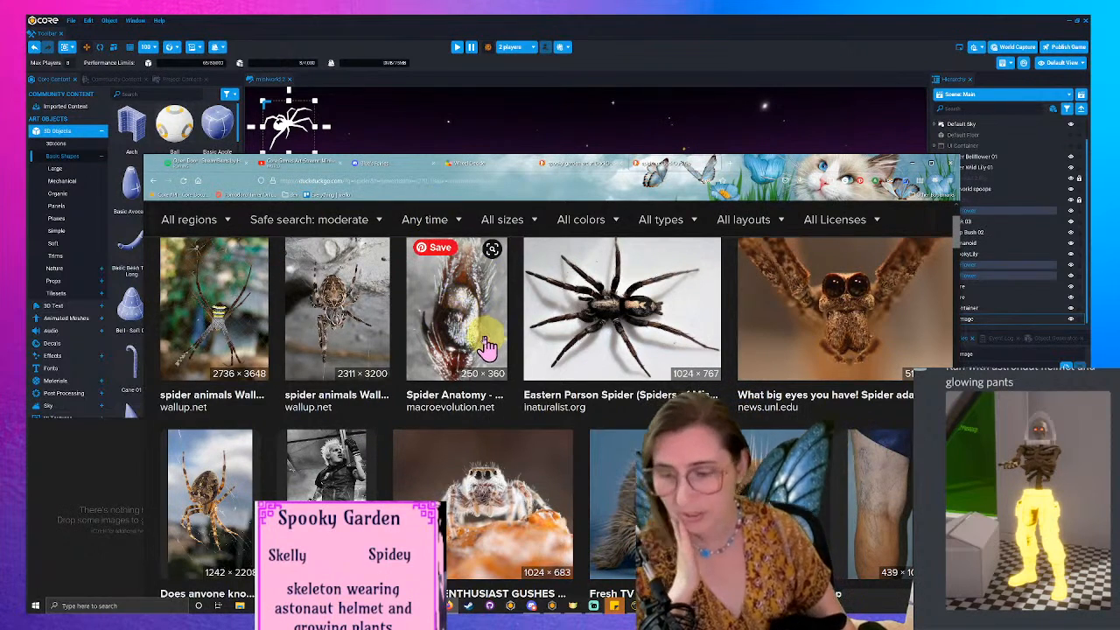
scroll(590, 376, "down", 10)
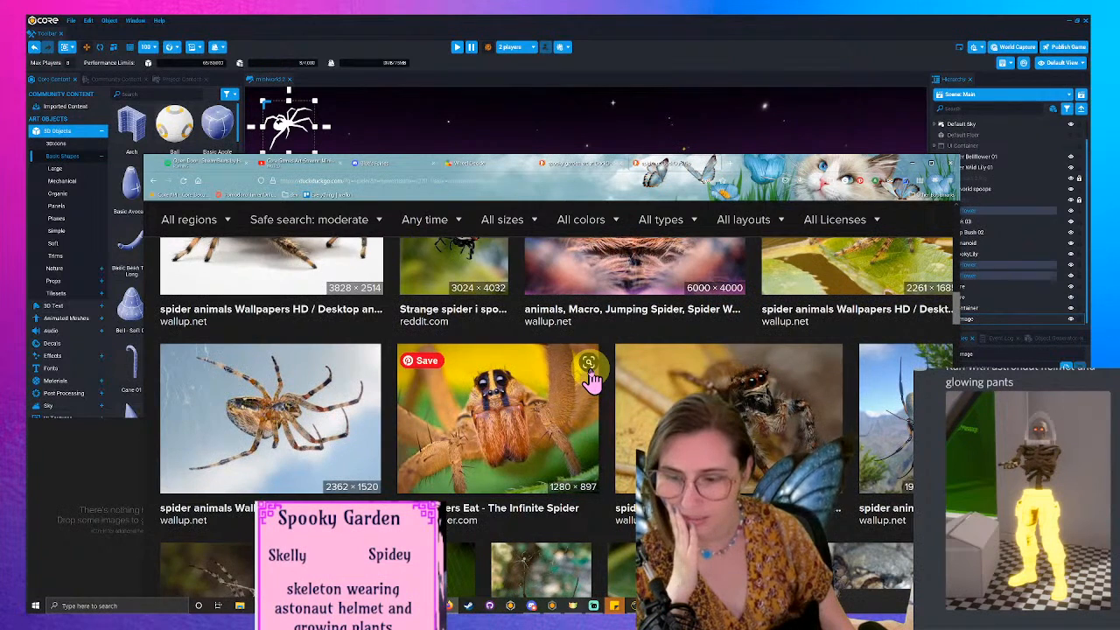
scroll(590, 376, "down", 5)
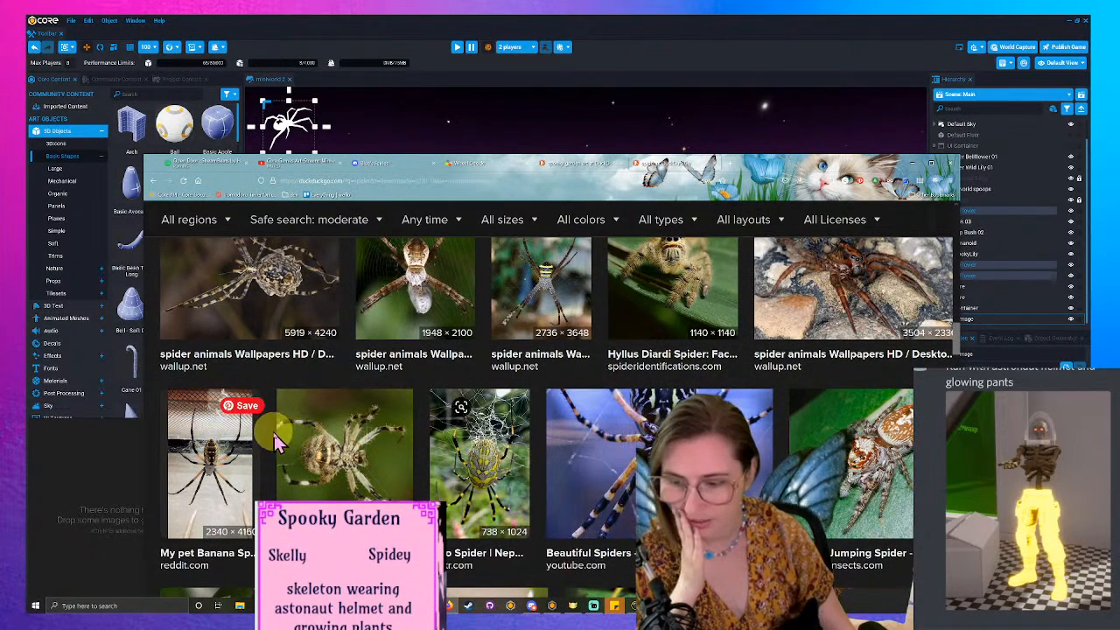
left_click(251, 435)
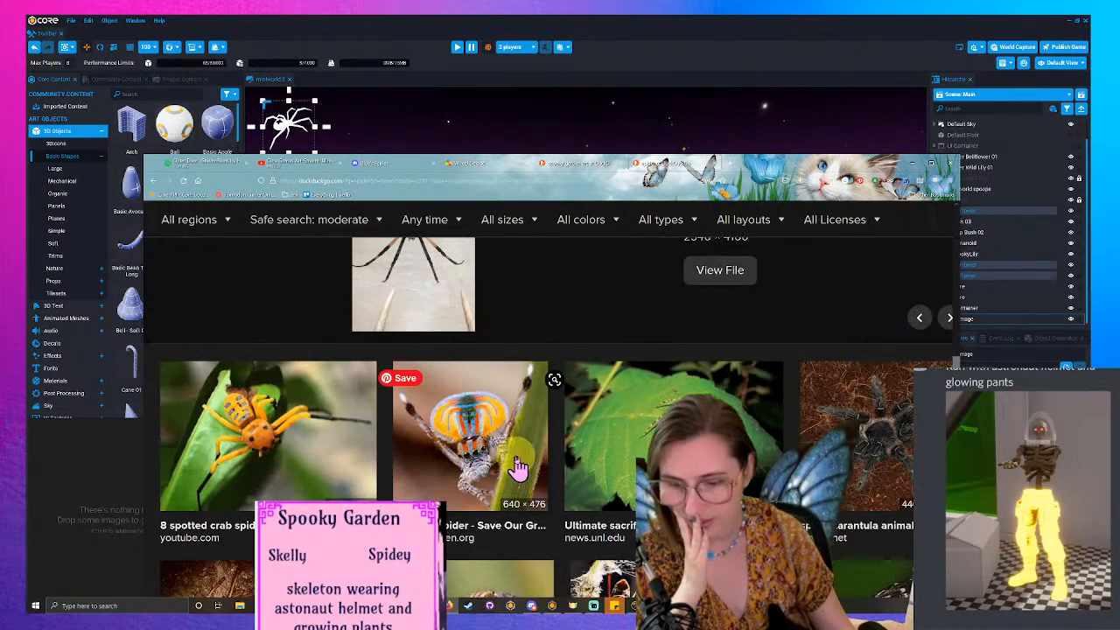
scroll(503, 442, "up", 2)
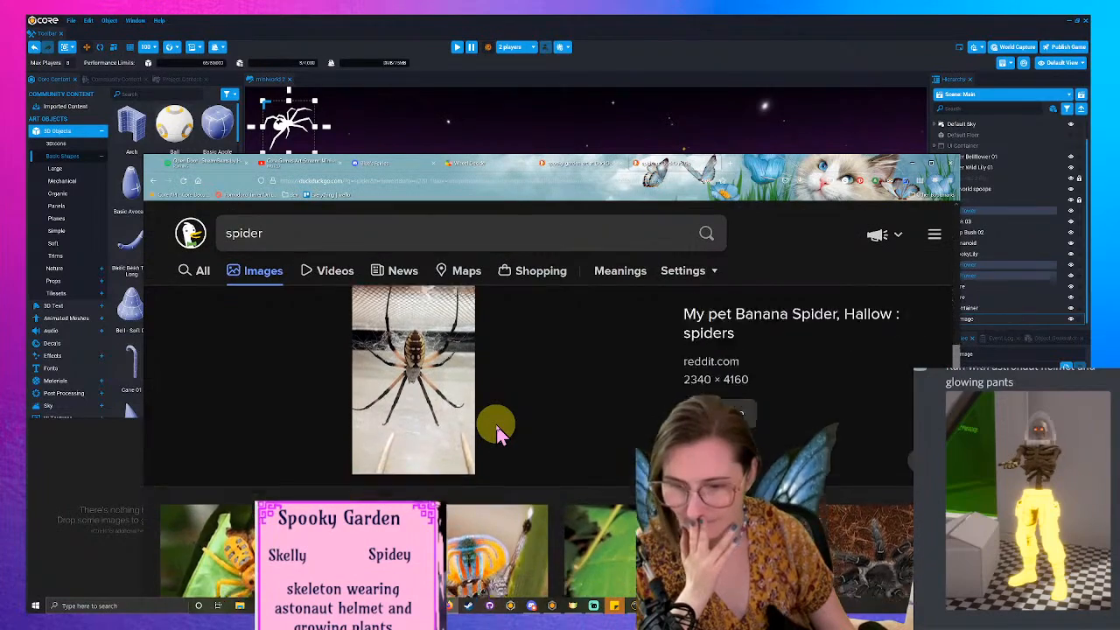
- Browse back through the spider photos and preview the "Does anyone know if this spider is female and pregnant?" image
scroll(496, 433, "down", 1)
scroll(496, 426, "up", 7)
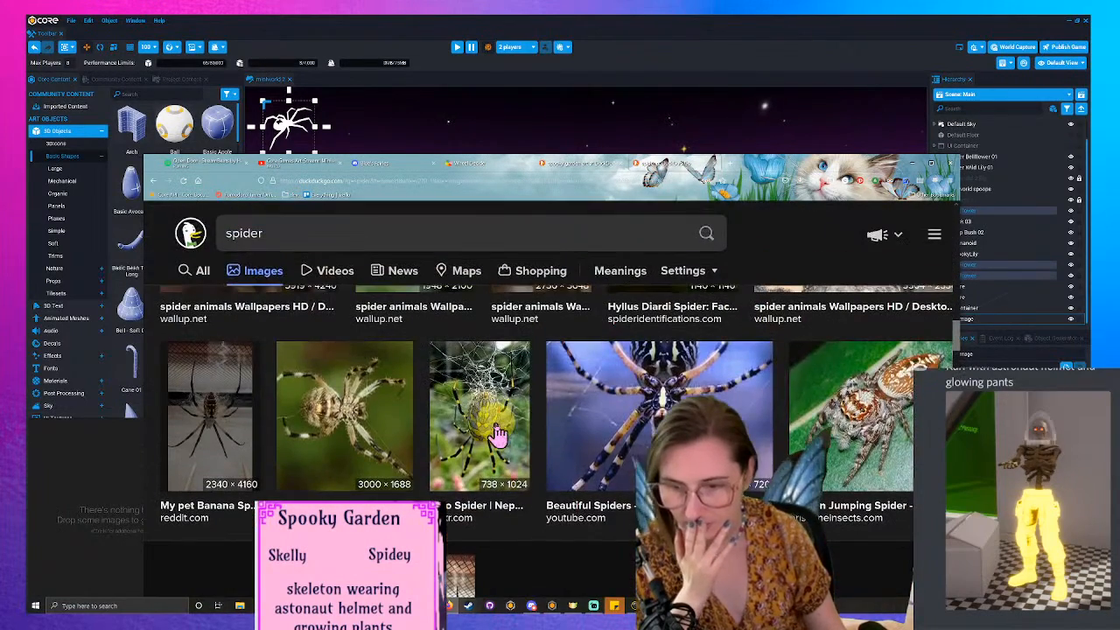
scroll(496, 429, "up", 2)
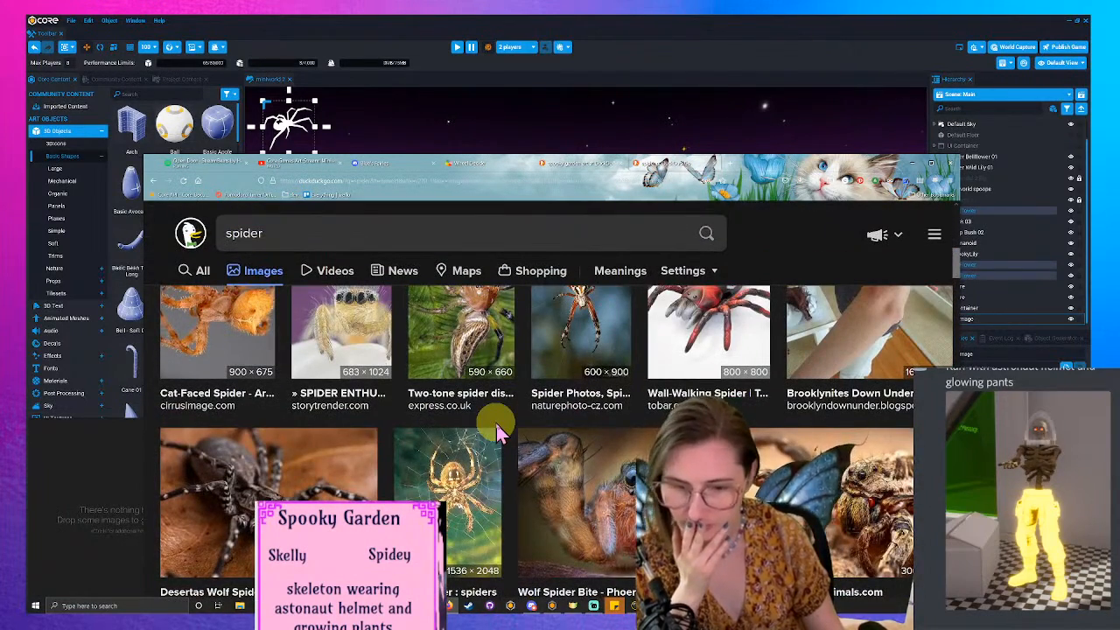
scroll(496, 427, "up", 3)
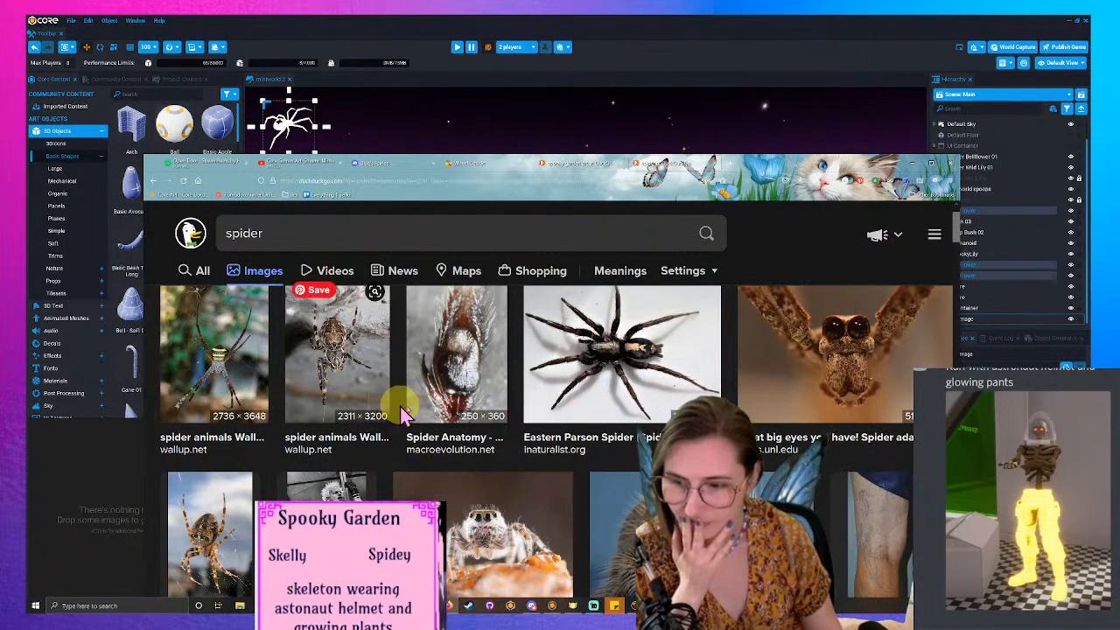
scroll(455, 420, "down", 2)
left_click(241, 399)
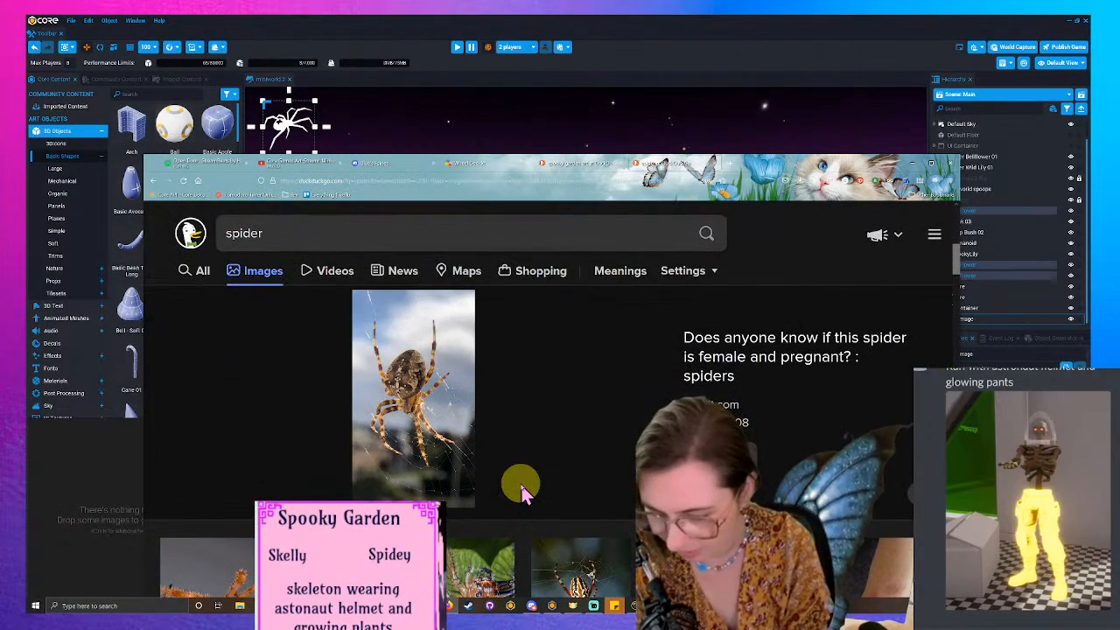
- Capture a screen snip of the previewed spider photo and paste it onto the PureRef board
key("super+shift+s")
left_click_drag(350, 306, 473, 480)
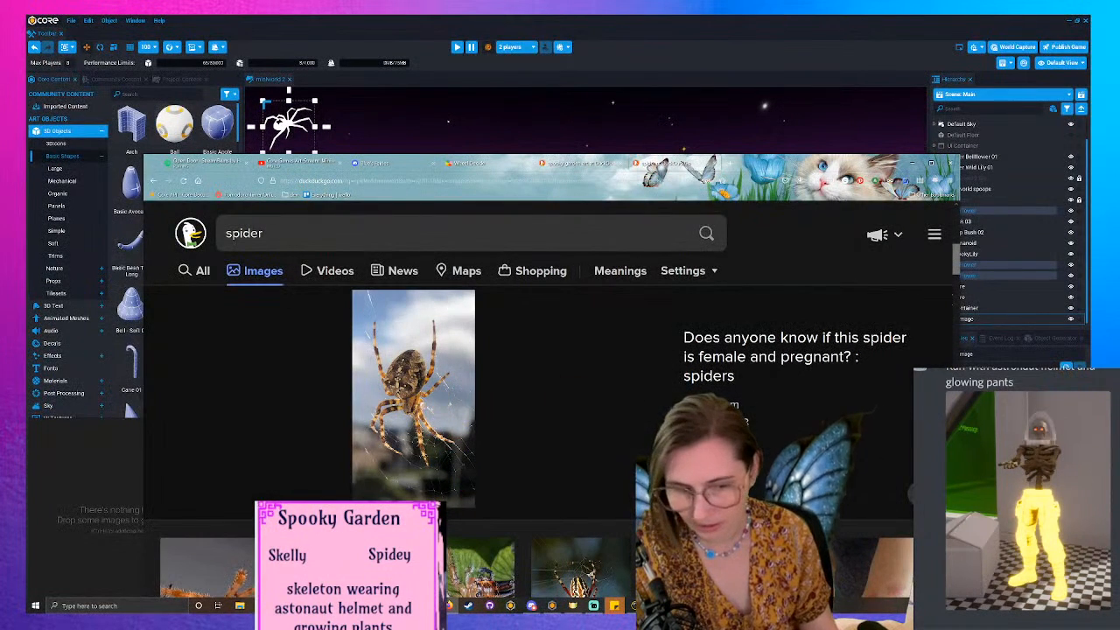
left_click(111, 473)
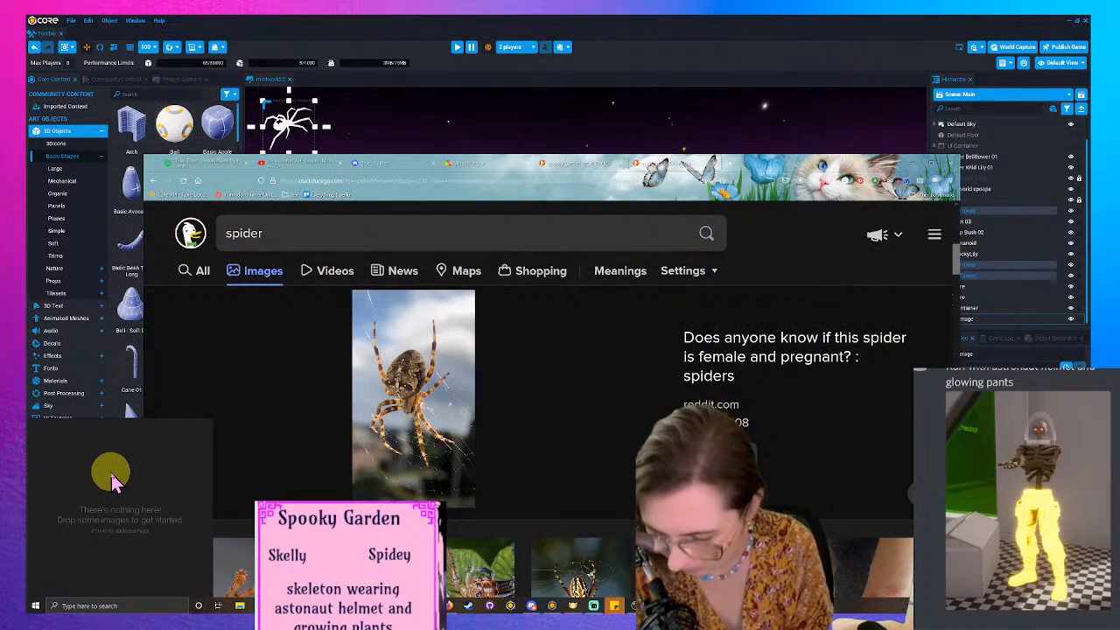
key("ctrl+v")
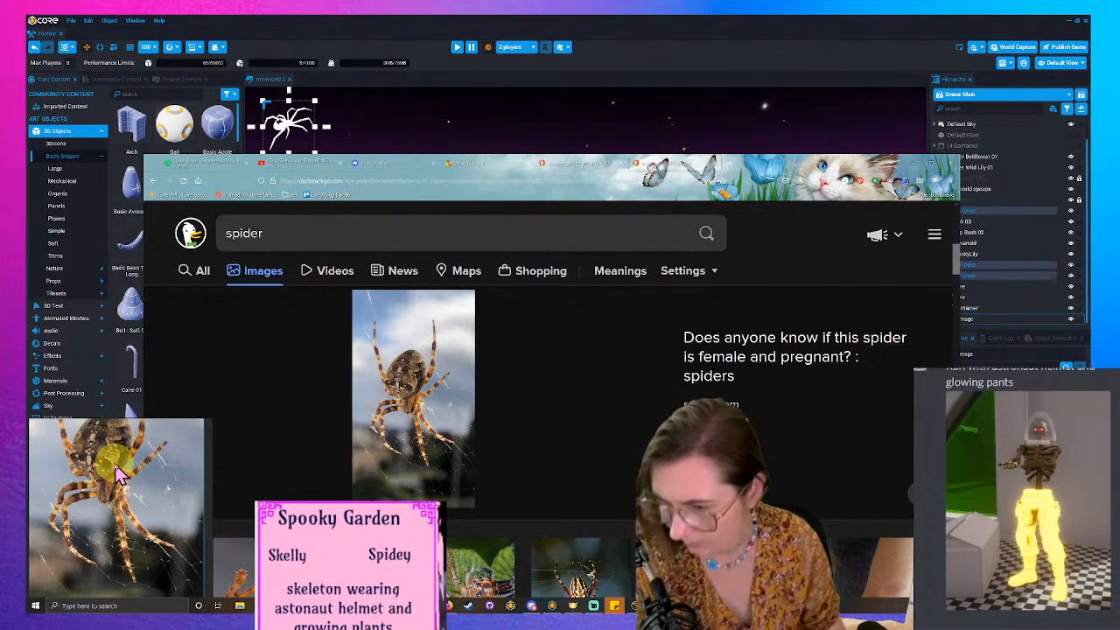
- Enlarge the reference board window and fit the spider photo along one side, leaving free space beside it
scroll(104, 534, "up", 2)
left_click_drag(104, 533, 123, 578)
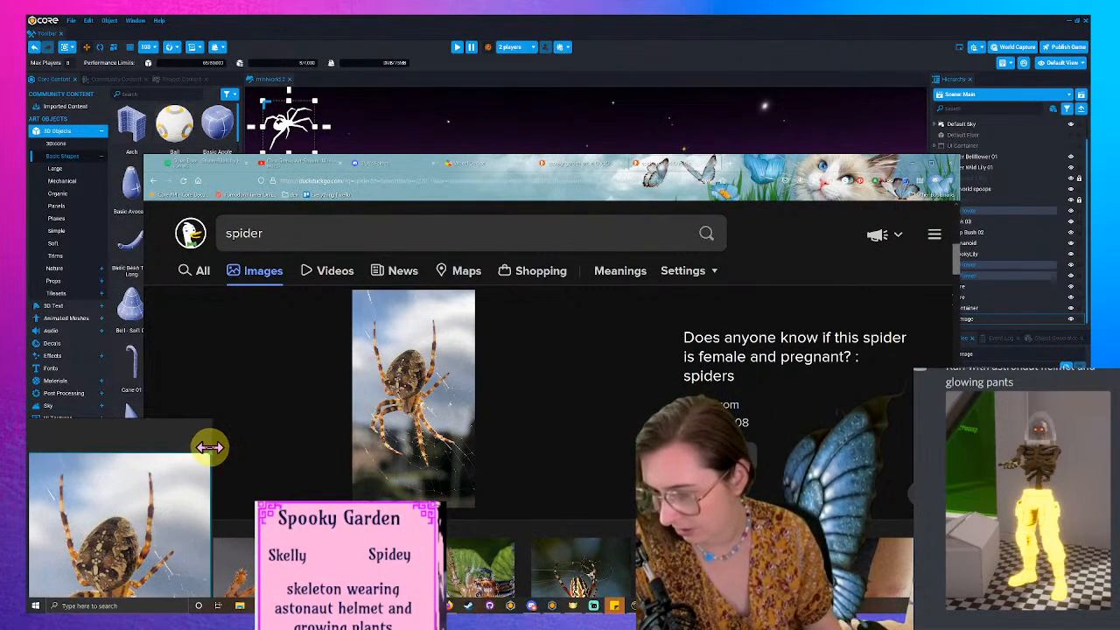
left_click_drag(185, 486, 114, 452)
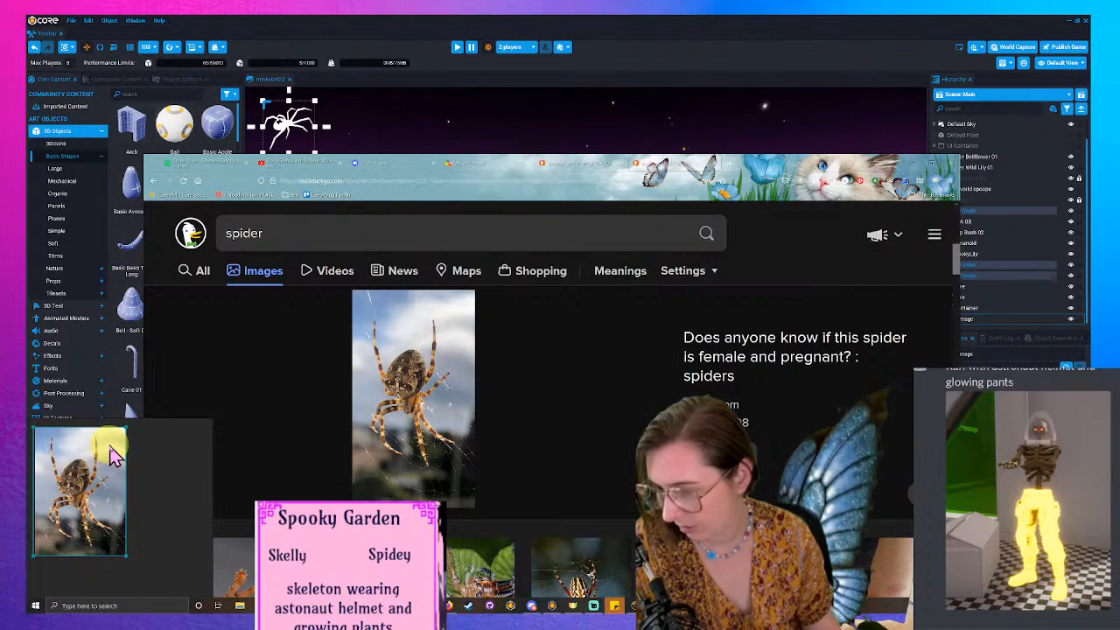
left_click(140, 500)
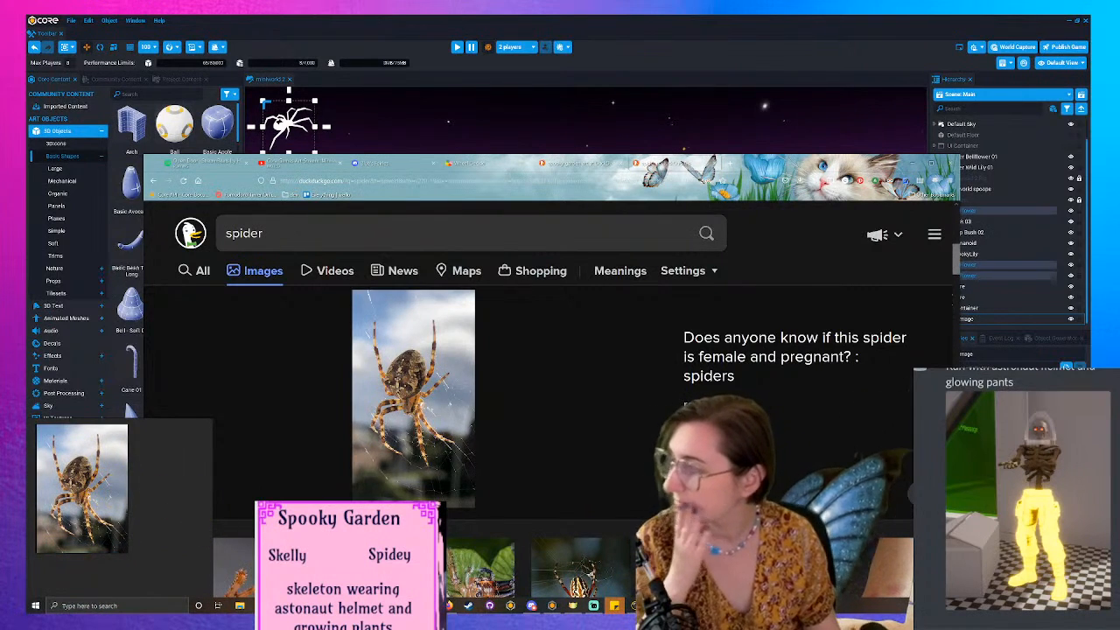
left_click_drag(213, 420, 233, 390)
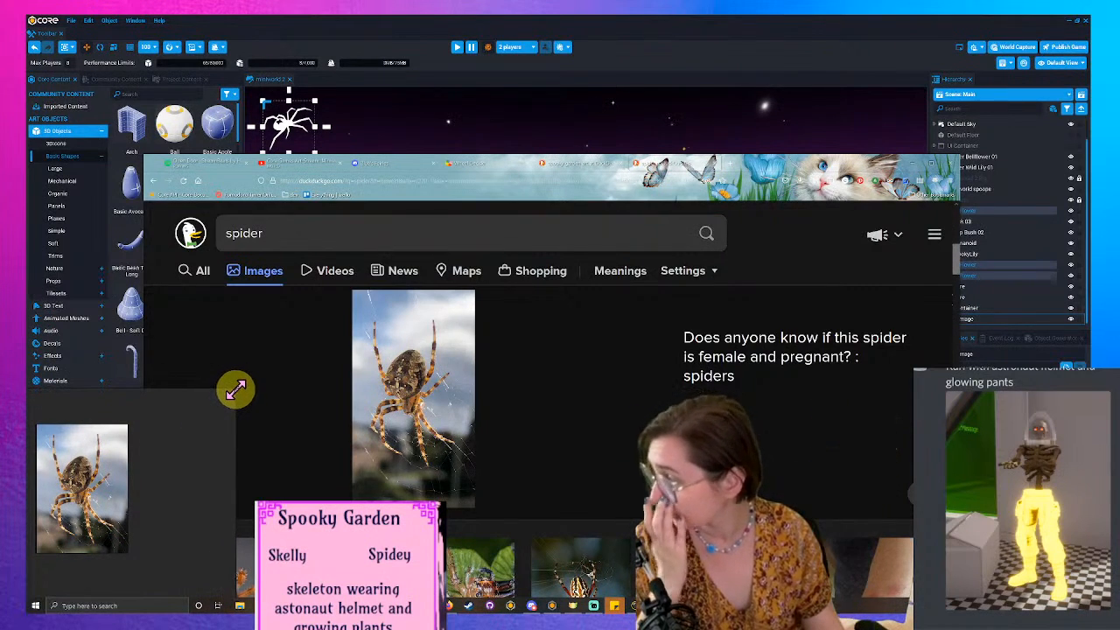
left_click_drag(112, 480, 120, 461)
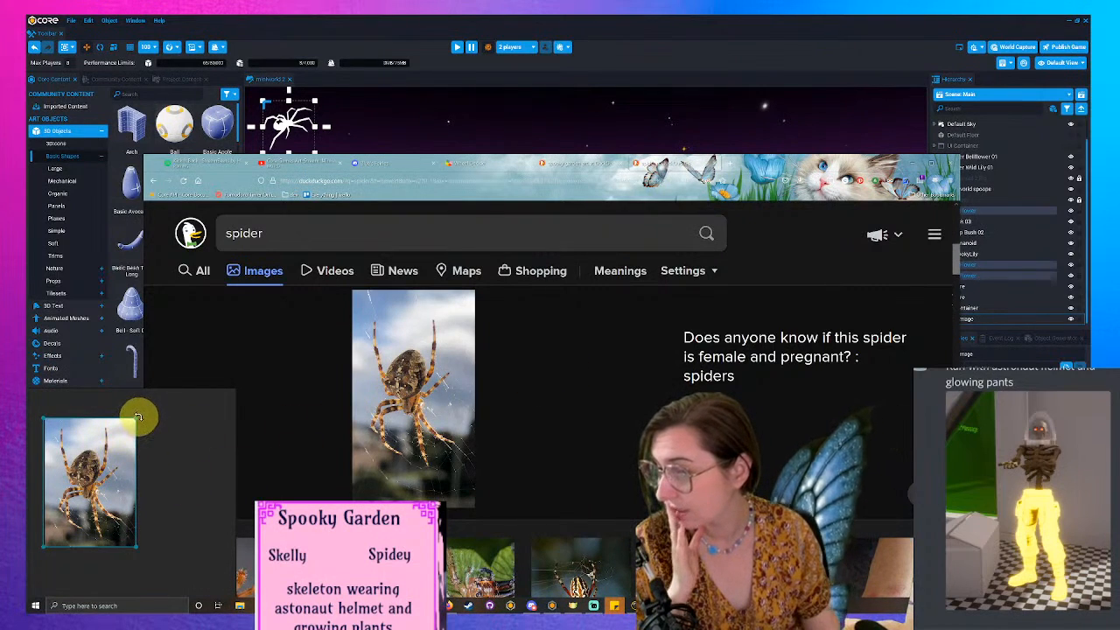
left_click_drag(135, 420, 182, 396)
mouse_move(132, 453)
left_mouse_down()
mouse_move(123, 481)
mouse_move(123, 464)
left_mouse_up()
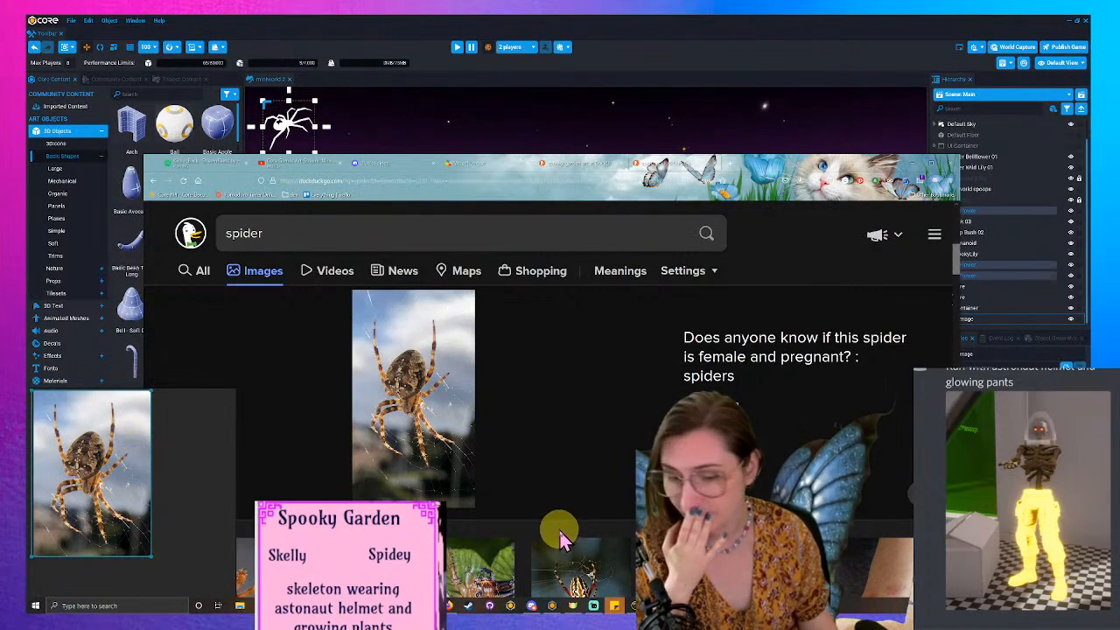
- Return to the browser, search the images for "spider hanging" and maximize the browser window
scroll(554, 530, "down", 3)
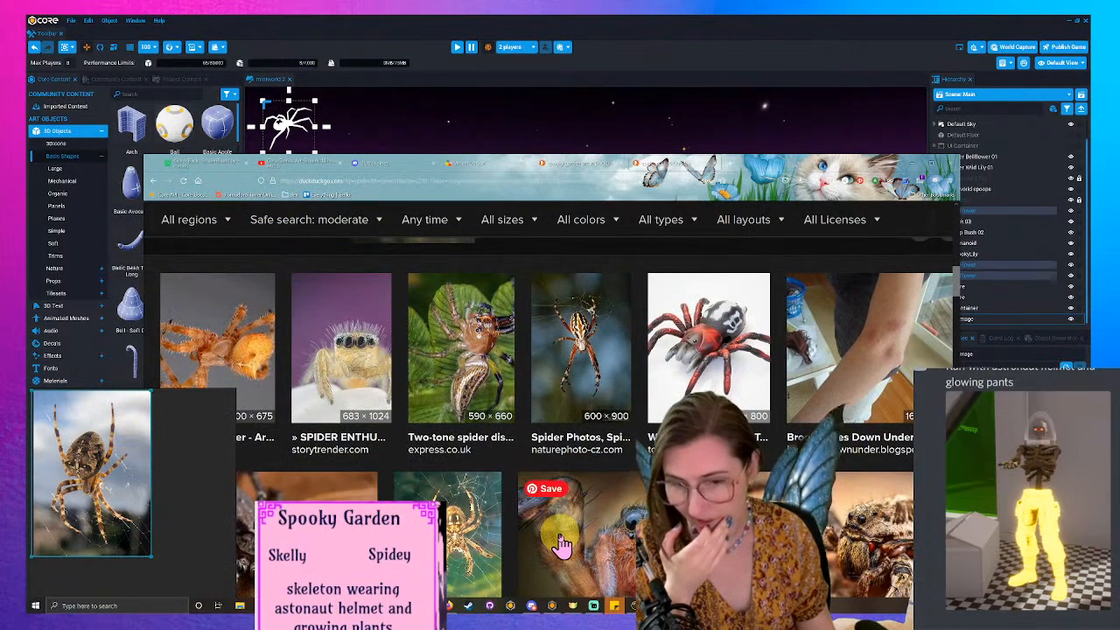
scroll(561, 545, "down", 5)
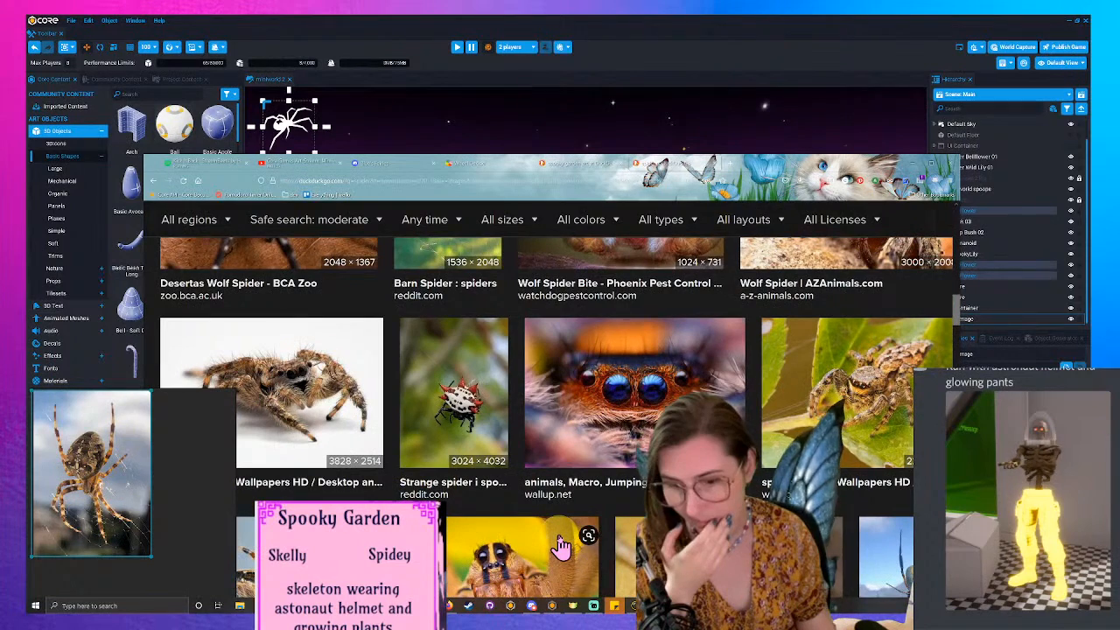
scroll(558, 546, "down", 3)
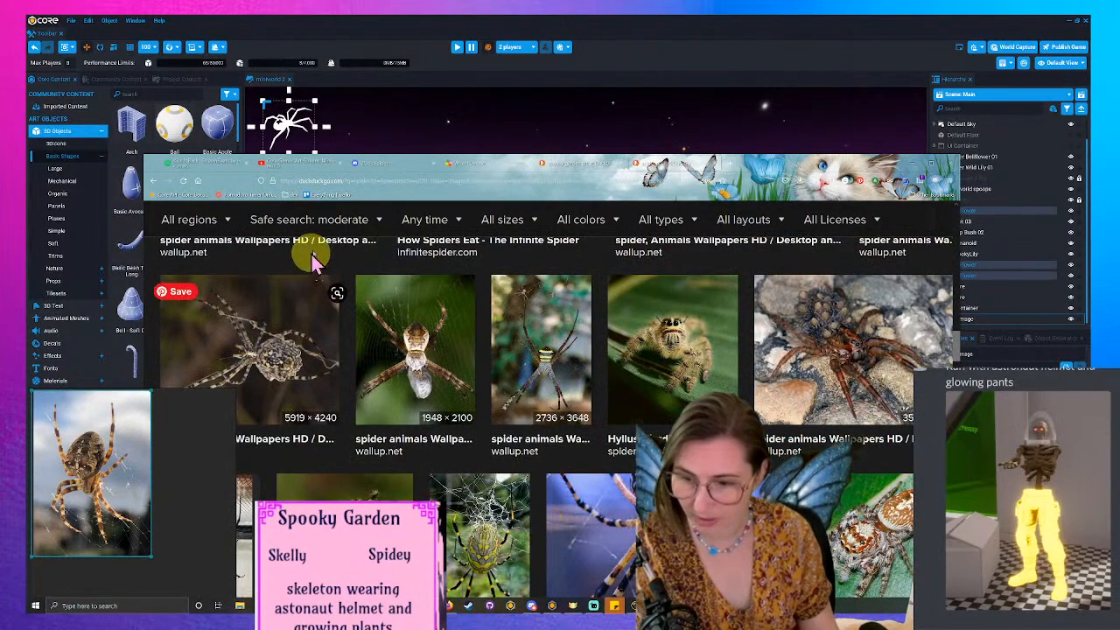
scroll(344, 329, "up", 5)
left_click(347, 335)
left_click(294, 235)
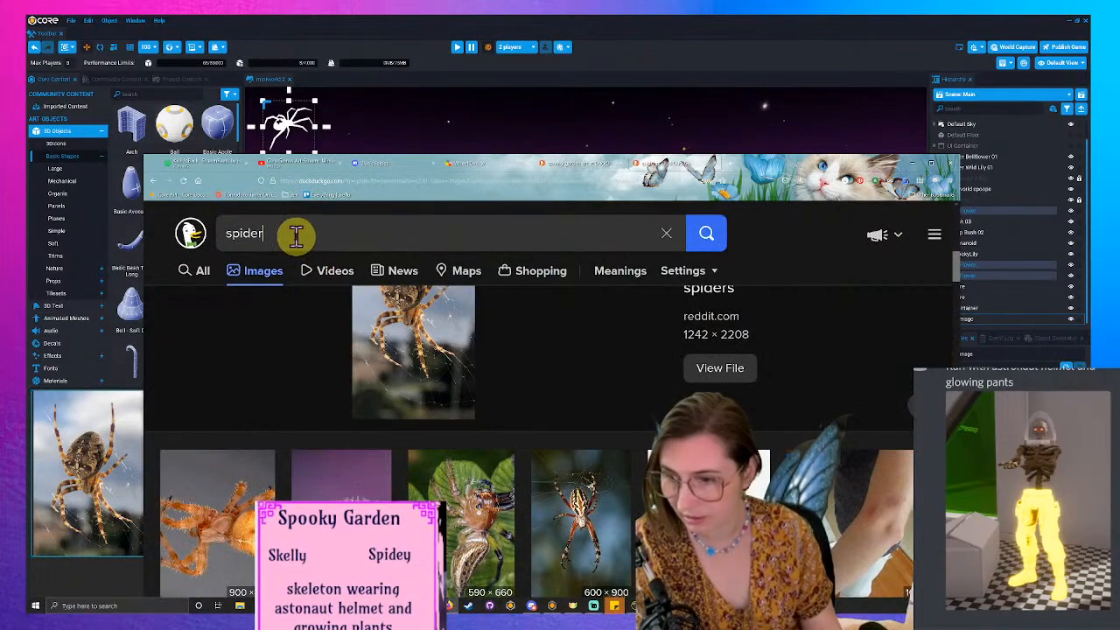
type("hanging")
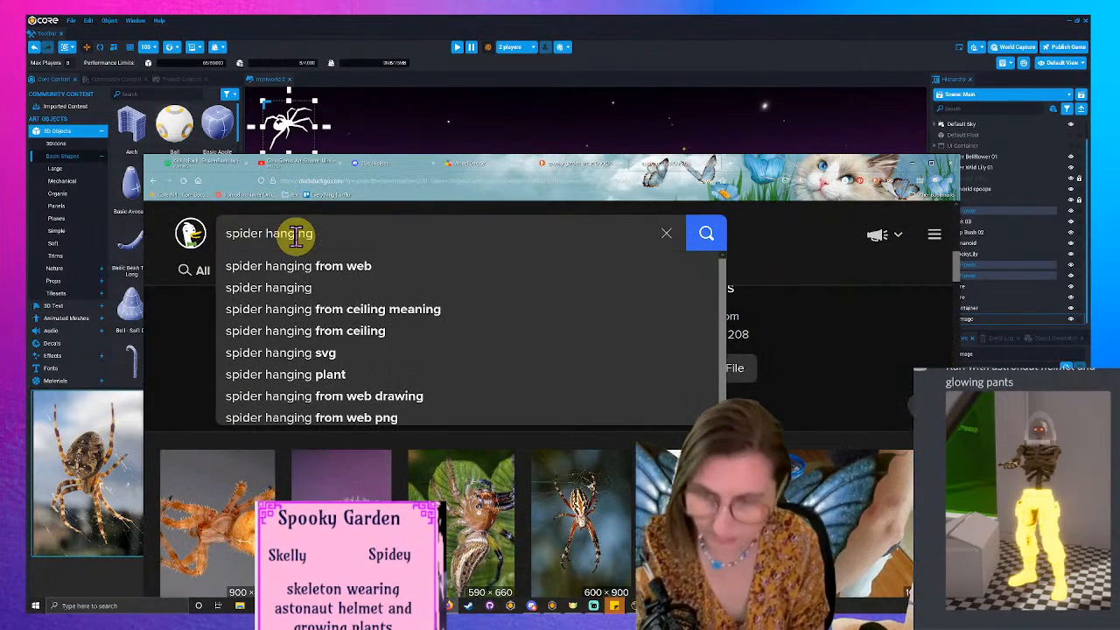
key("Return")
left_click(923, 166)
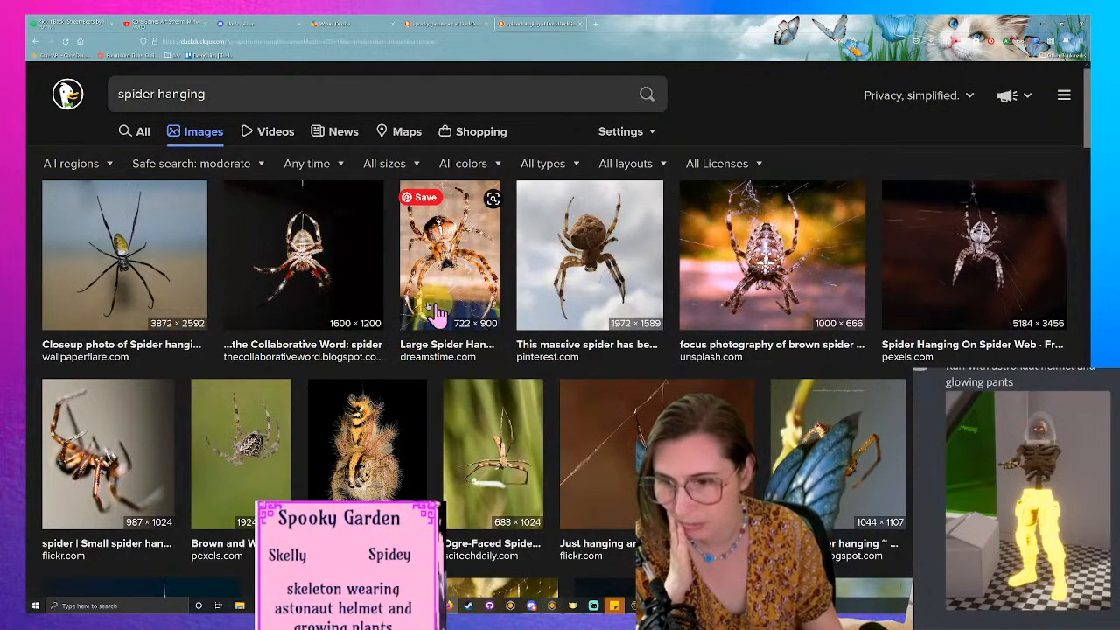
- Browse the hanging spider images for another pose suitable as a modelling reference
scroll(322, 285, "down", 4)
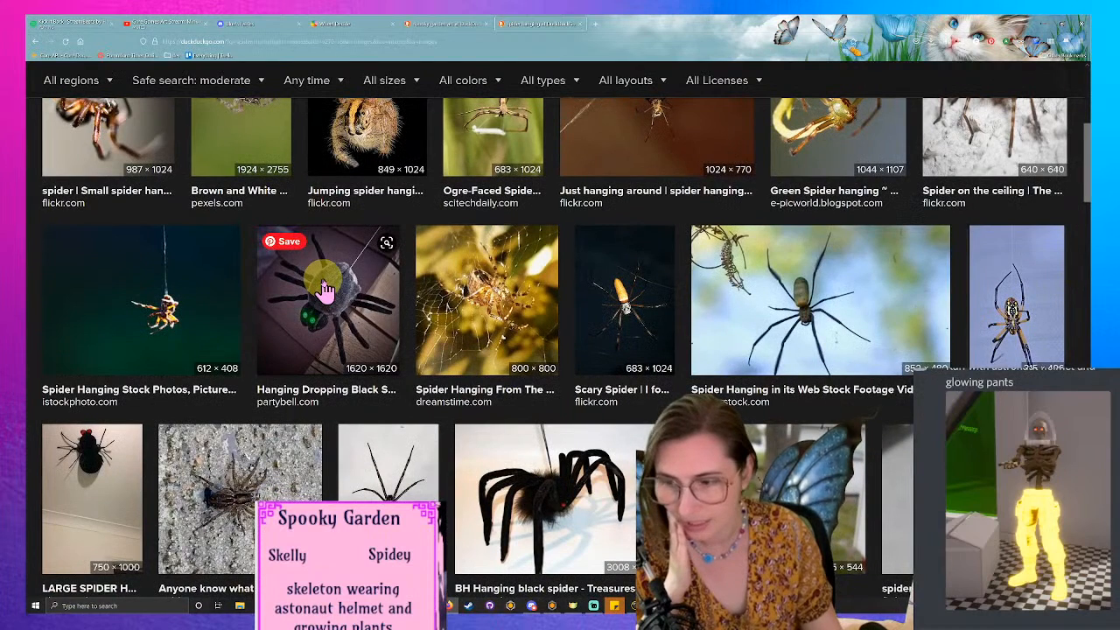
scroll(325, 292, "down", 5)
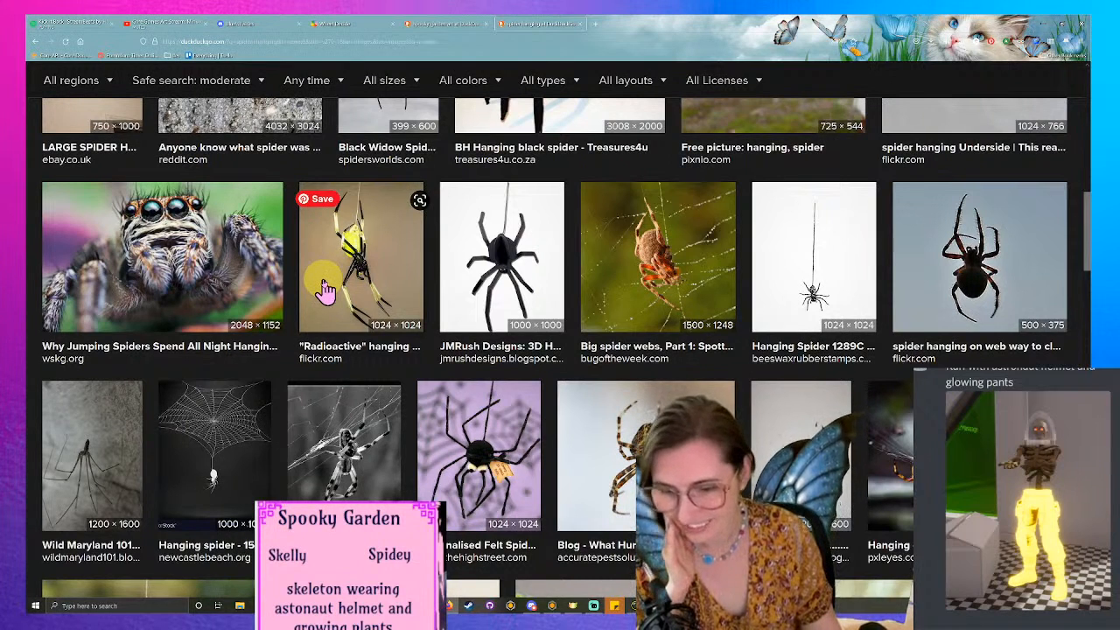
scroll(325, 291, "up", 5)
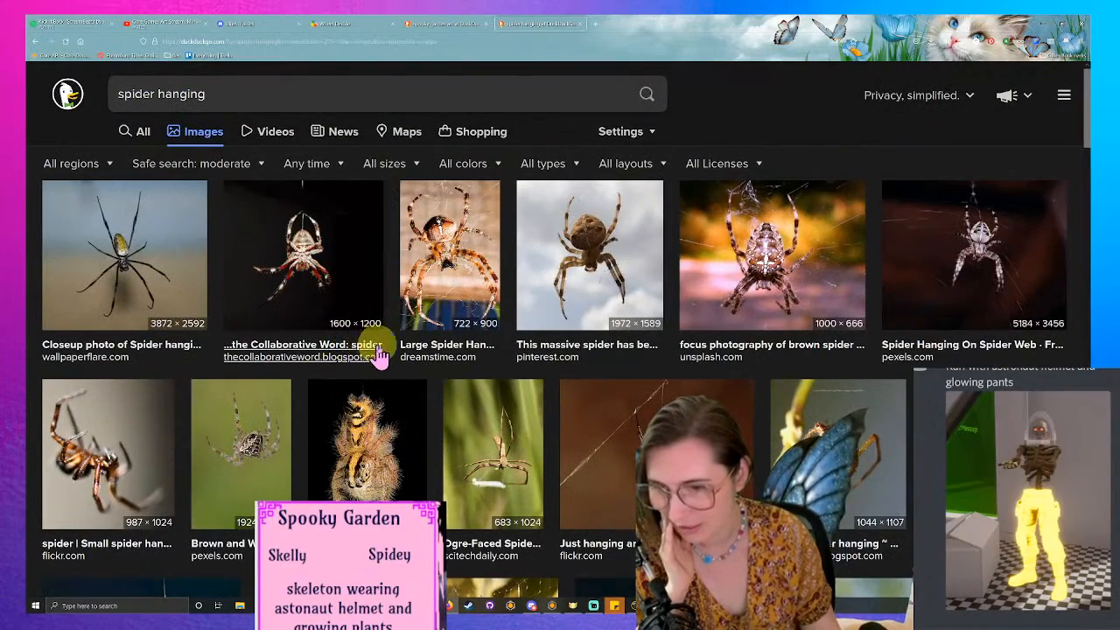
scroll(343, 337, "down", 15)
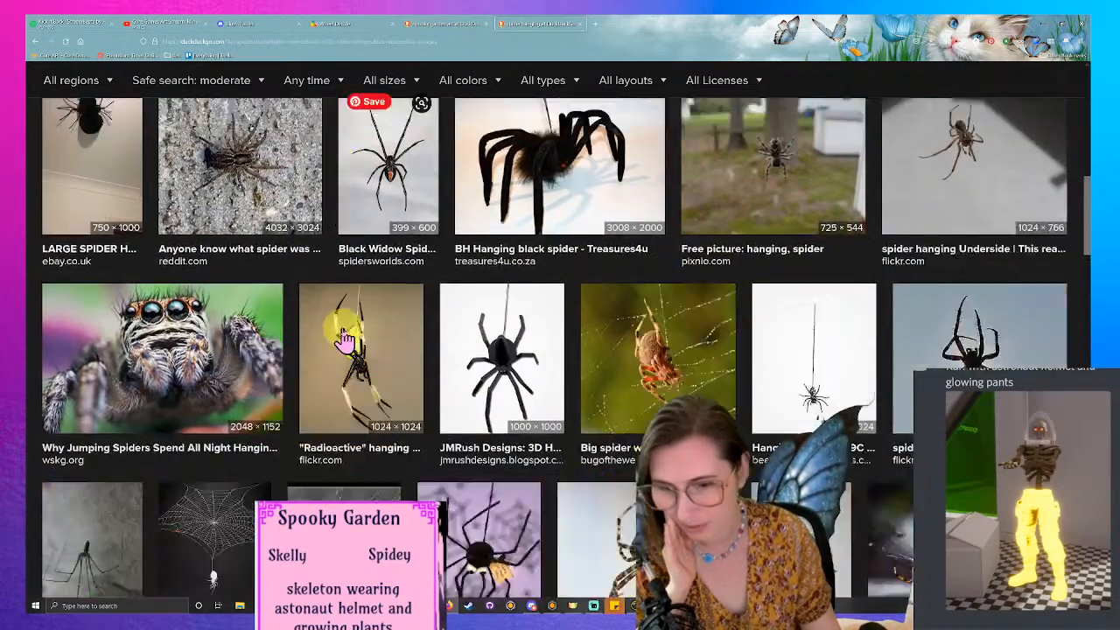
scroll(344, 338, "down", 5)
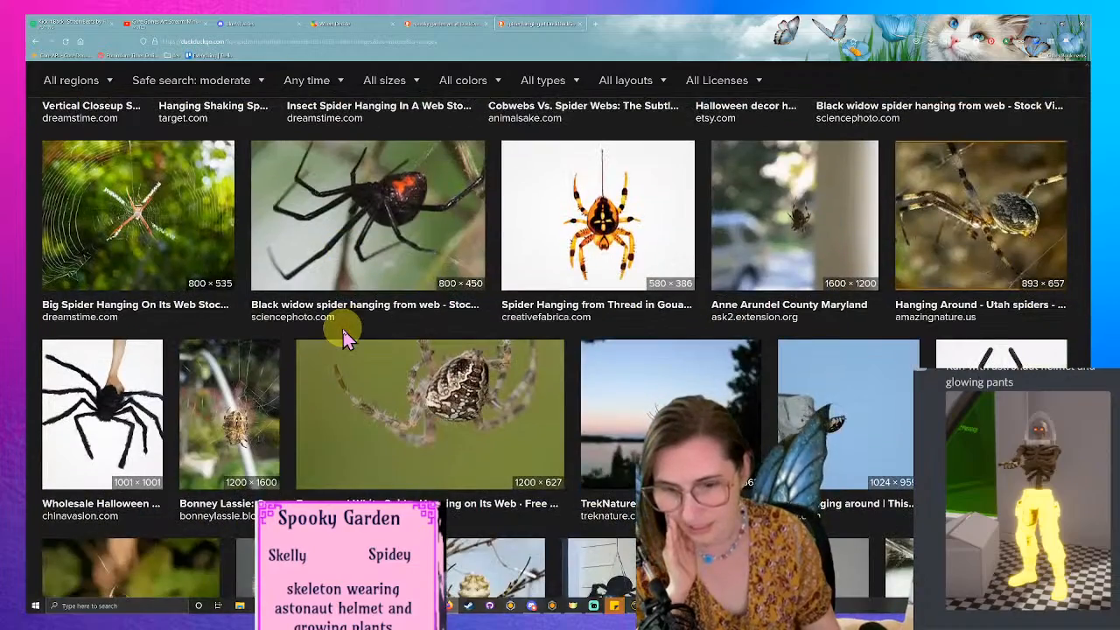
scroll(344, 338, "down", 5)
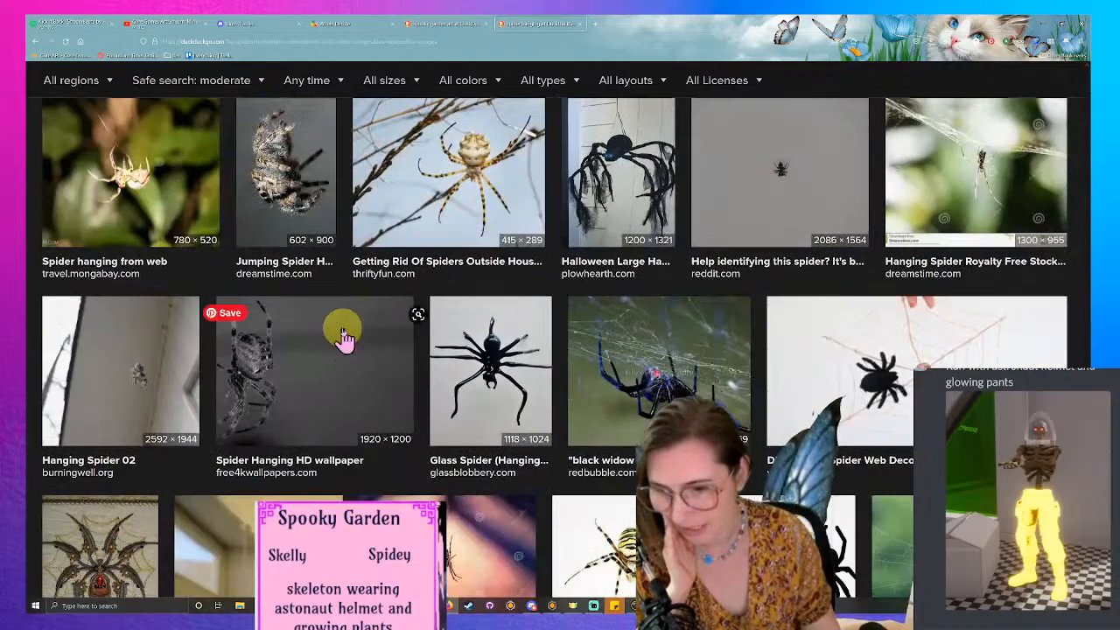
scroll(344, 338, "down", 4)
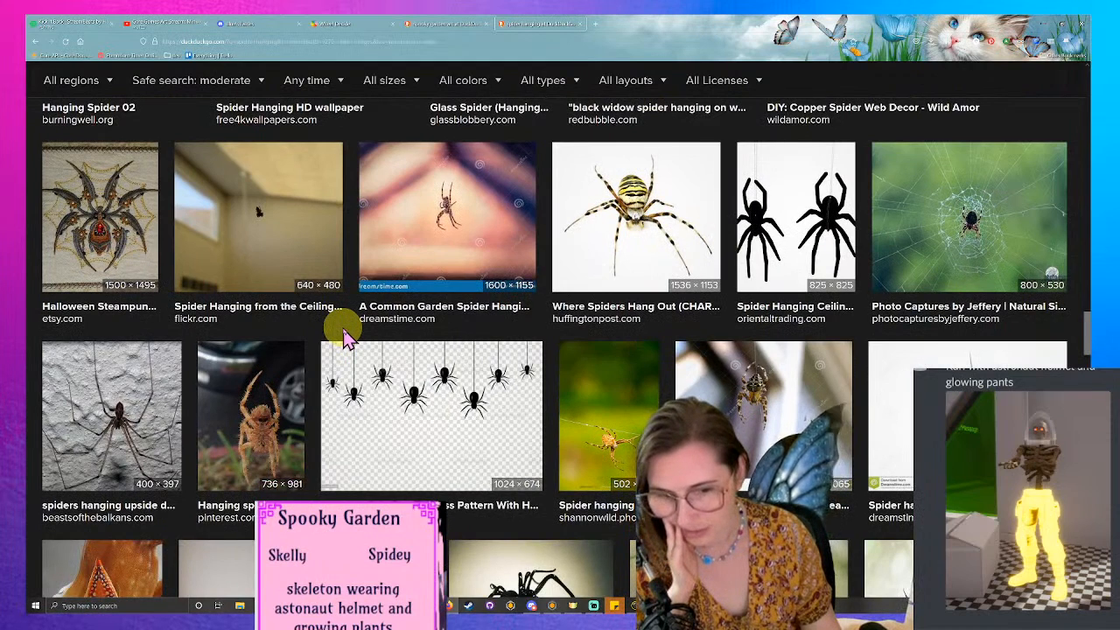
- Snip the hanging spider from the photo with the white background beam, paste it onto the PureRef board and shrink it beside the first photo
key("super+shift+s")
left_click_drag(763, 361, 791, 436)
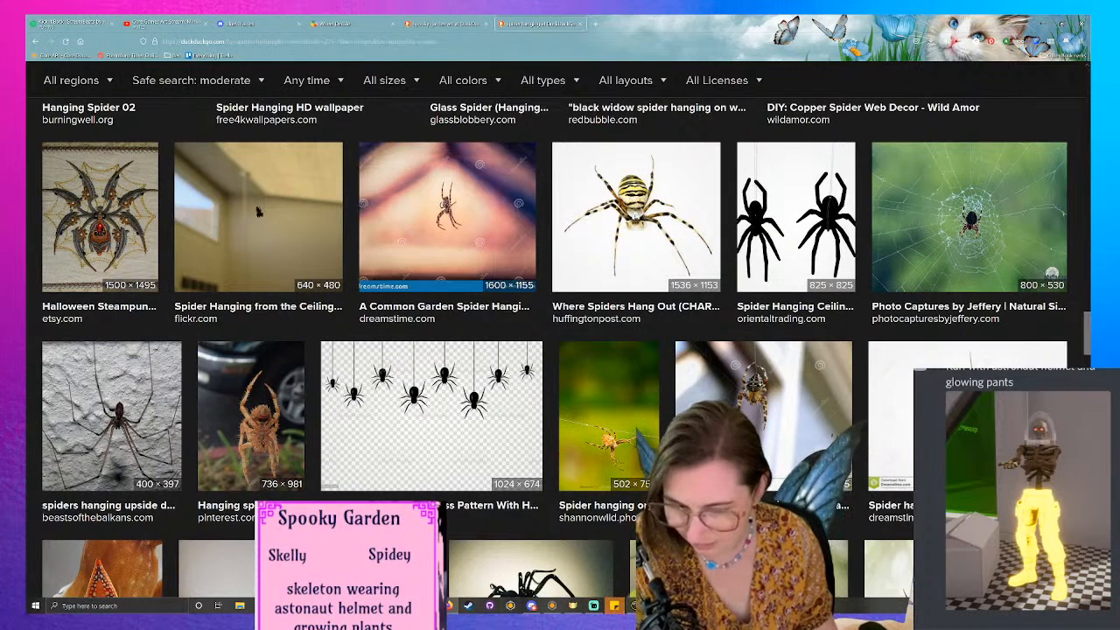
left_click(656, 605)
left_click(177, 482)
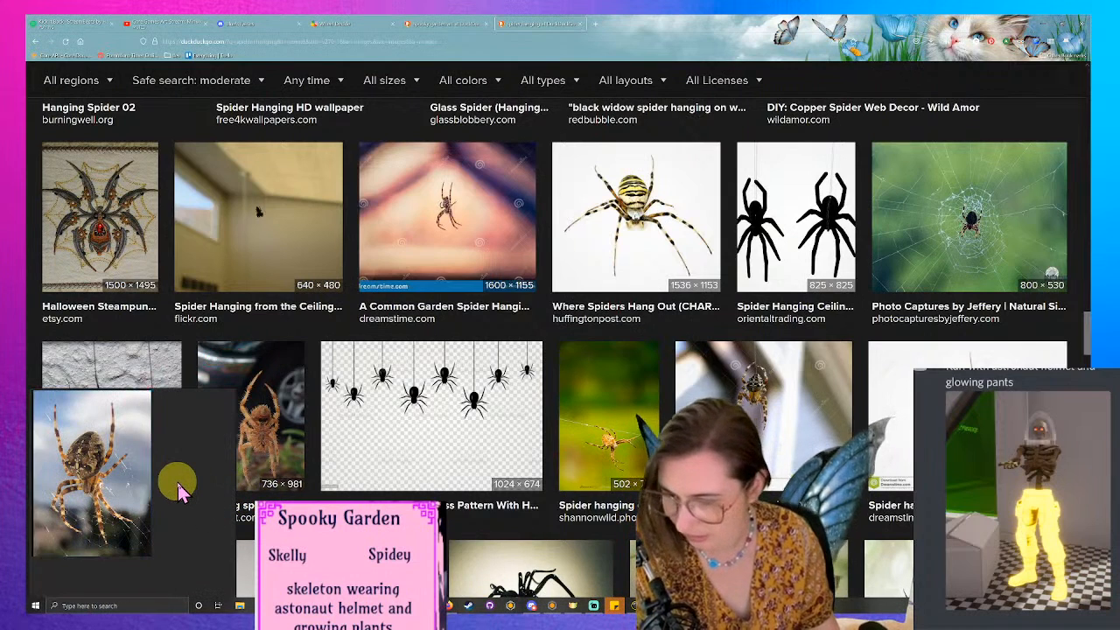
key("ctrl+v")
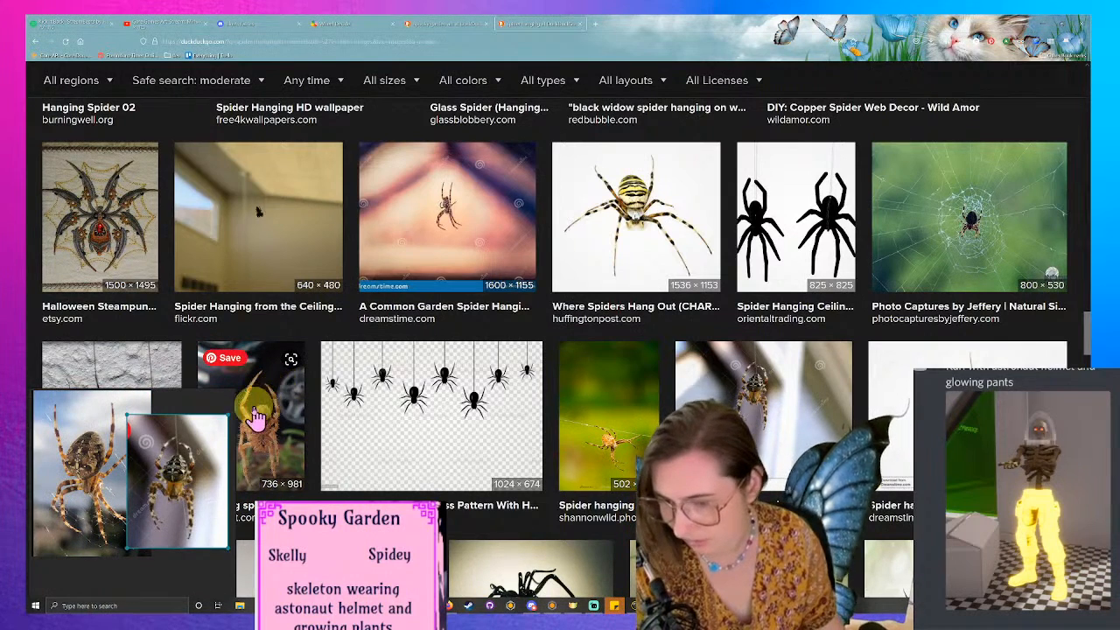
left_click_drag(227, 414, 174, 470)
left_click_drag(156, 522, 196, 449)
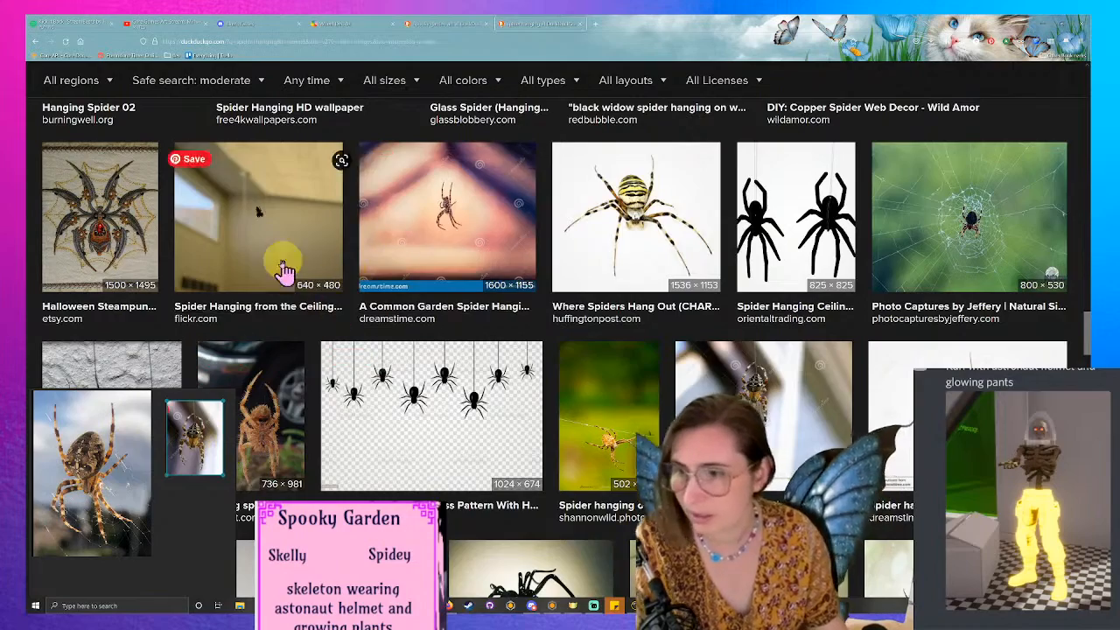
- Change the browser image search to "spider clipart"
scroll(293, 276, "up", 10)
left_click(219, 93)
left_click_drag(220, 93, 161, 93)
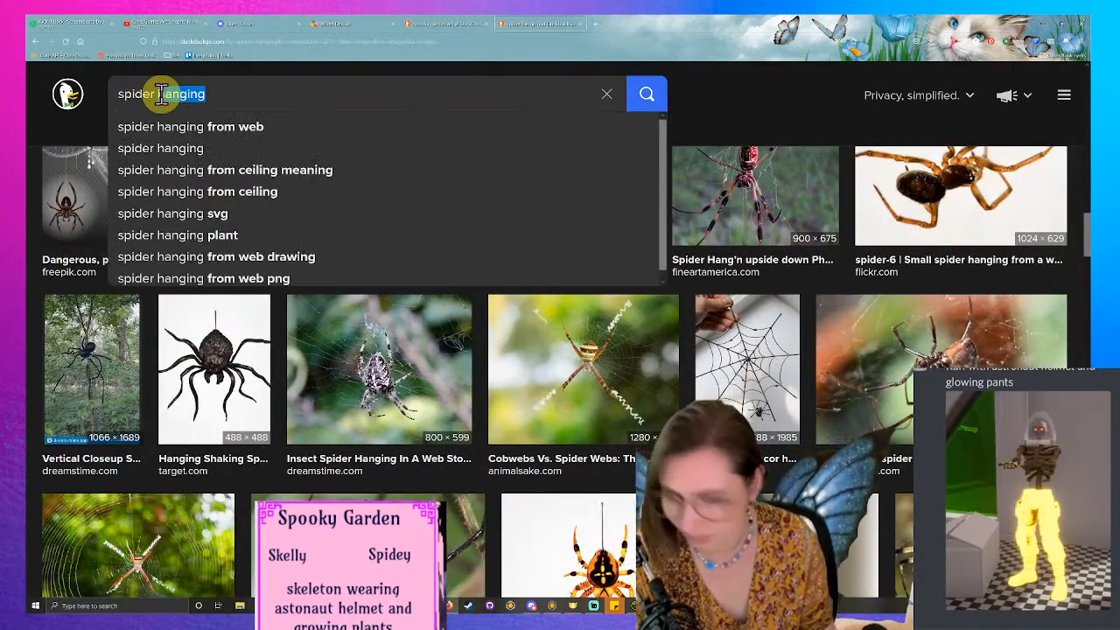
type("clipart")
key("Return")
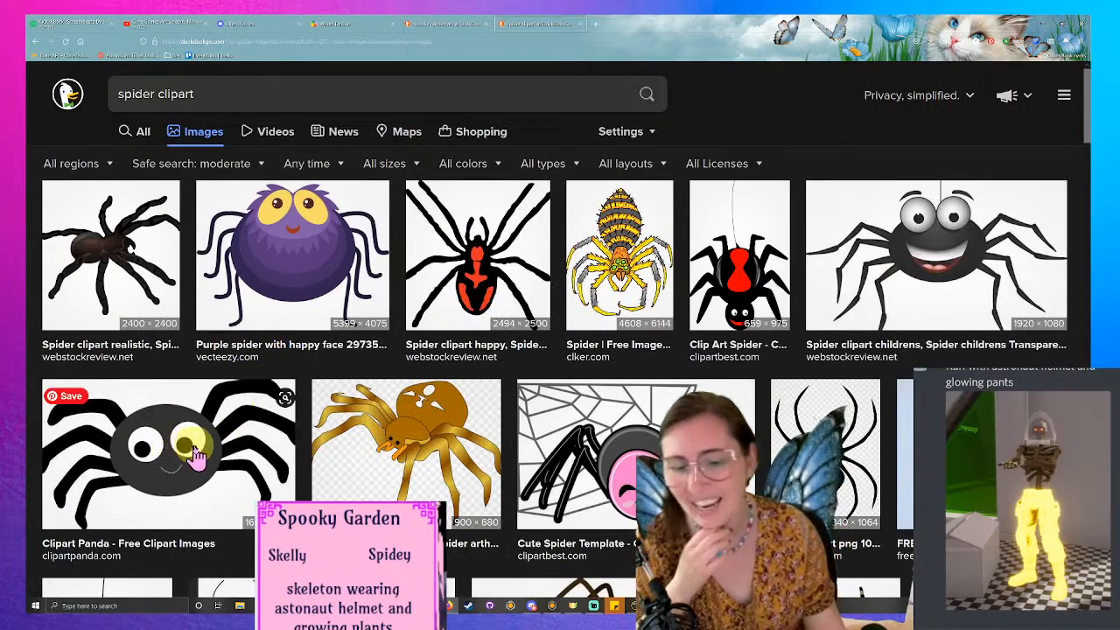
- Open the Clipart Panda smiling black spider at full size and copy the image
left_click(171, 453)
right_click(317, 426)
left_click(343, 299)
right_click(475, 375)
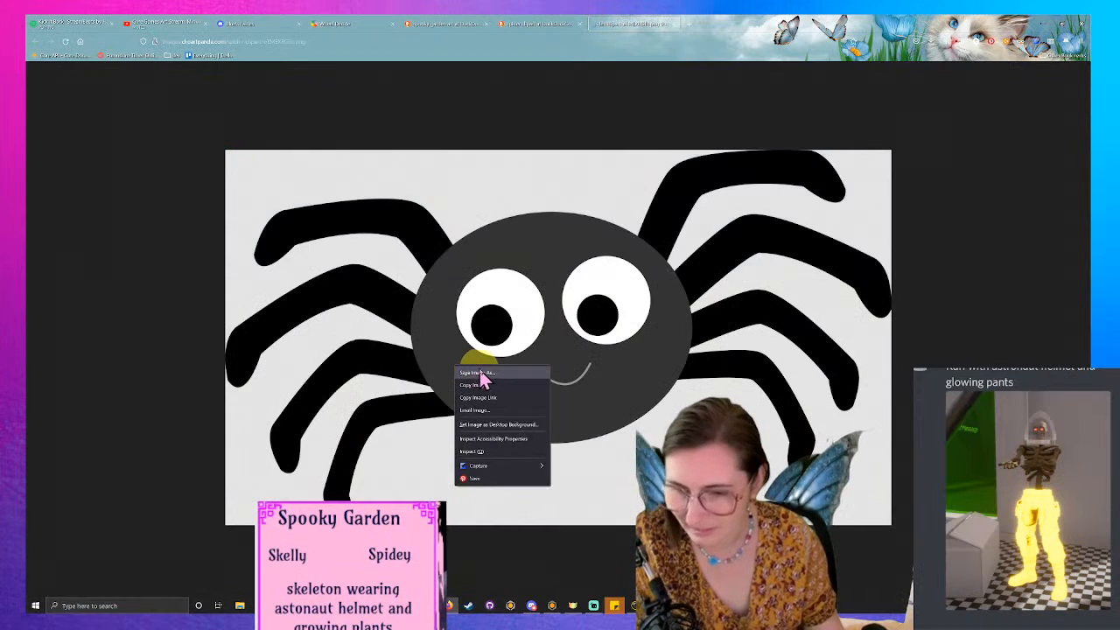
left_click(482, 393)
- Paste the copied smiling spider clipart onto the PureRef board, shrink it and place it below the spider photos
left_click(655, 605)
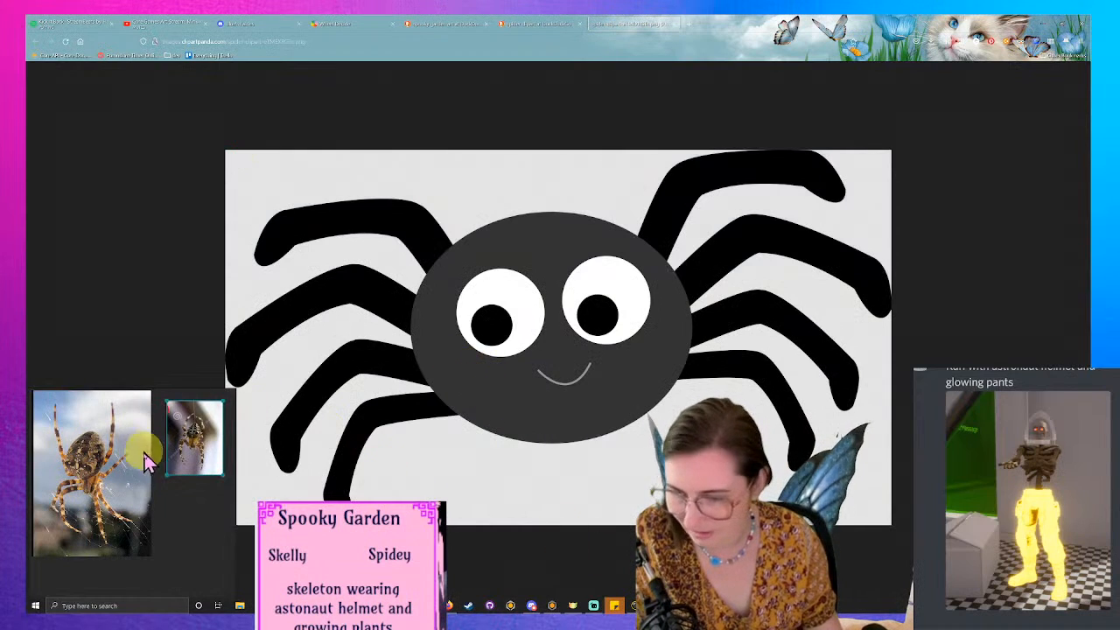
left_click(184, 506)
key("ctrl+v")
left_click_drag(179, 496, 247, 553)
left_click_drag(131, 502, 269, 496)
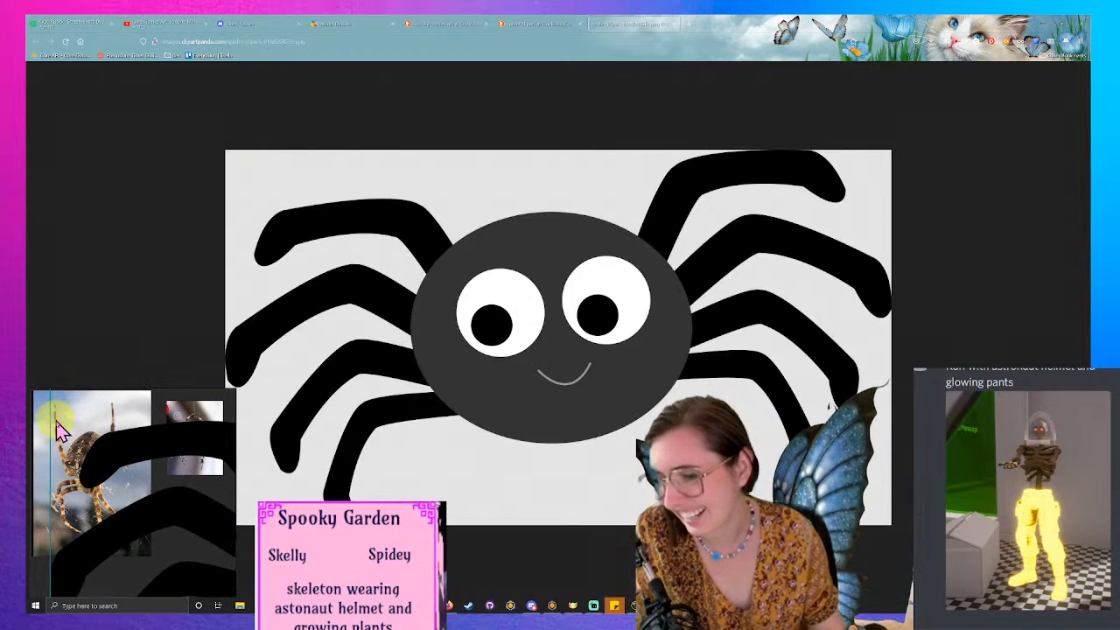
left_click_drag(49, 437, 101, 447)
left_click_drag(105, 402, 44, 451)
left_click_drag(110, 422, 115, 527)
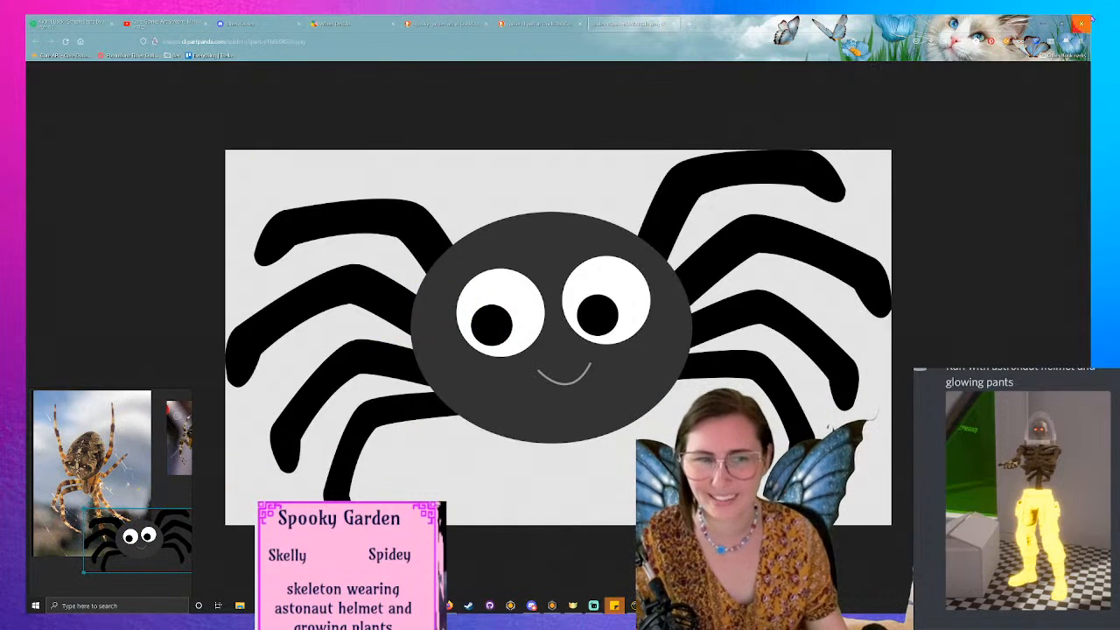
- Minimise the browser to return to Core, and enlarge the PureRef board so all three spider references fit
left_click(1043, 26)
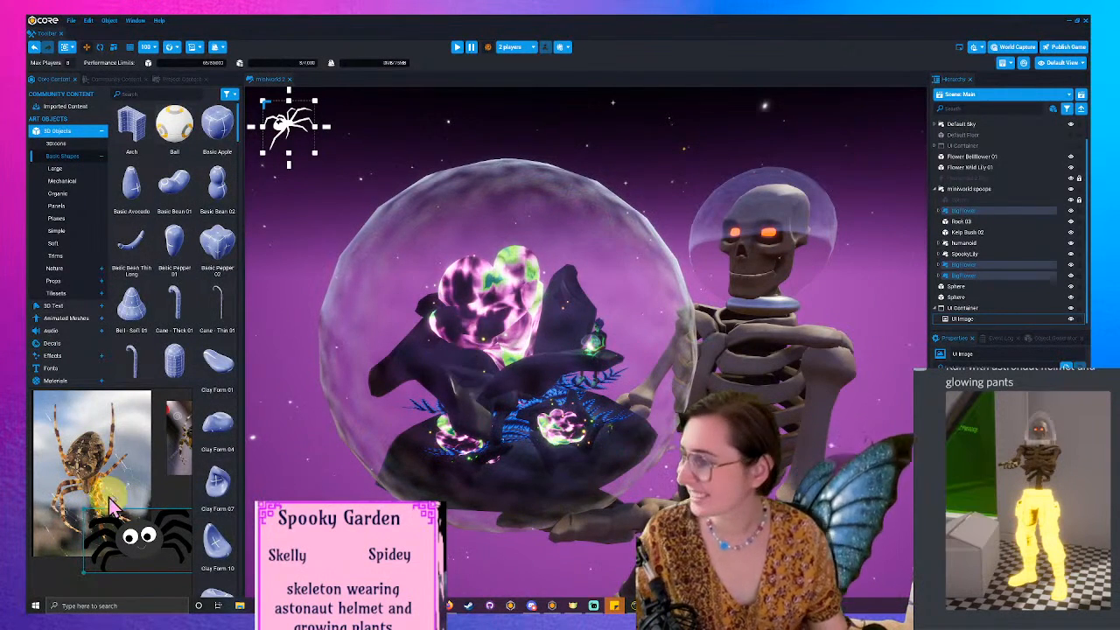
scroll(110, 490, "up", 2)
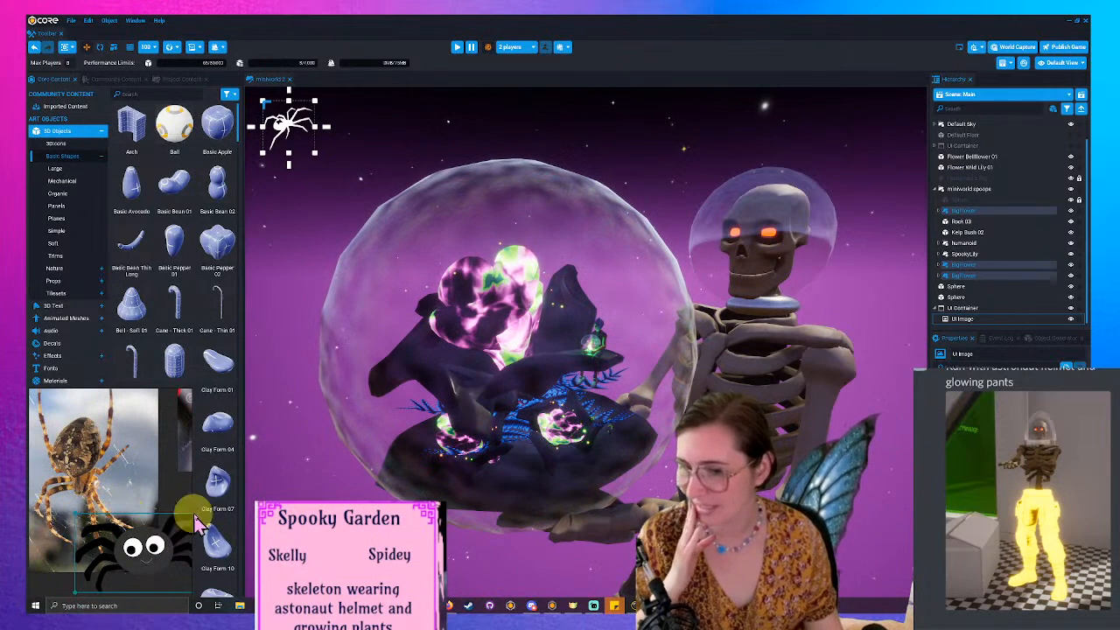
left_click_drag(192, 510, 233, 520)
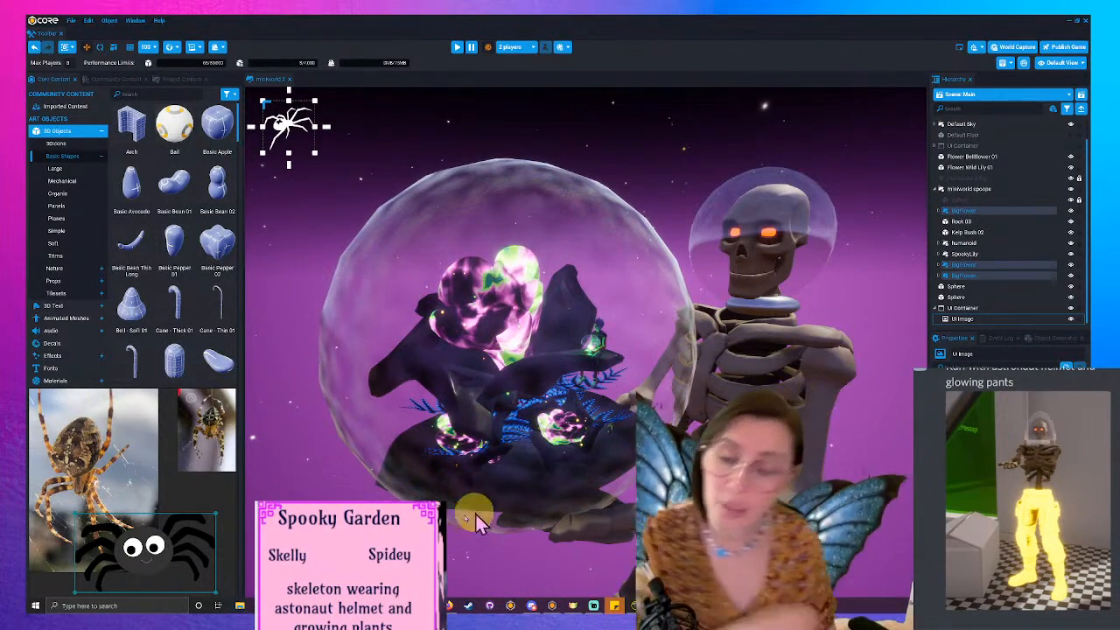
right_click_drag(455, 416, 470, 426)
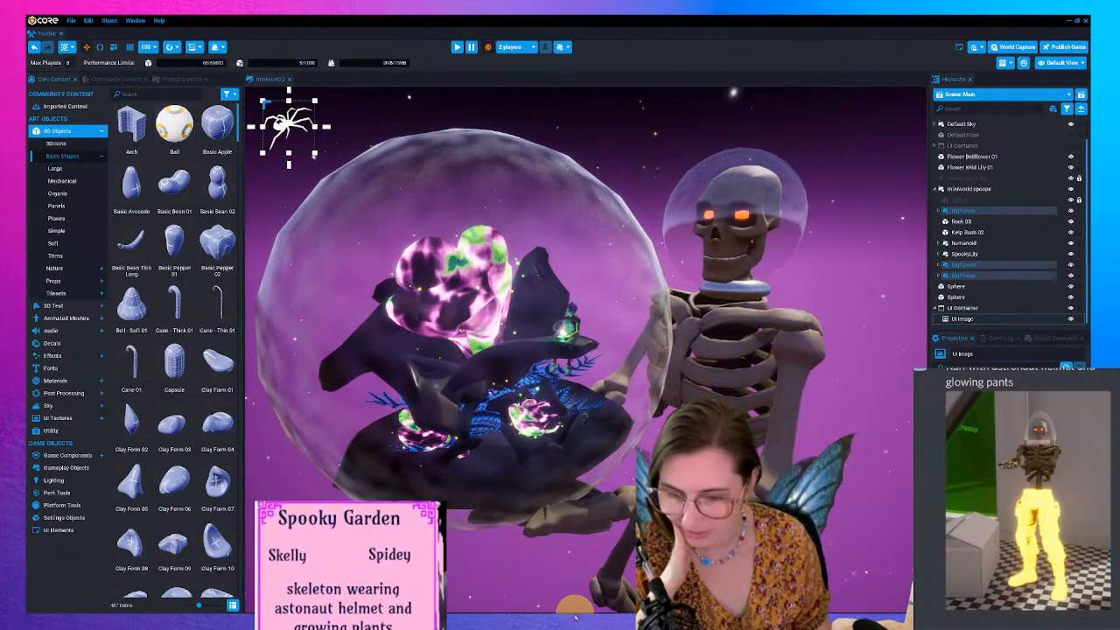
- Bring the PureRef board back over Core, shift the large spider photo downward and raise the clipart in front of it
key("super")
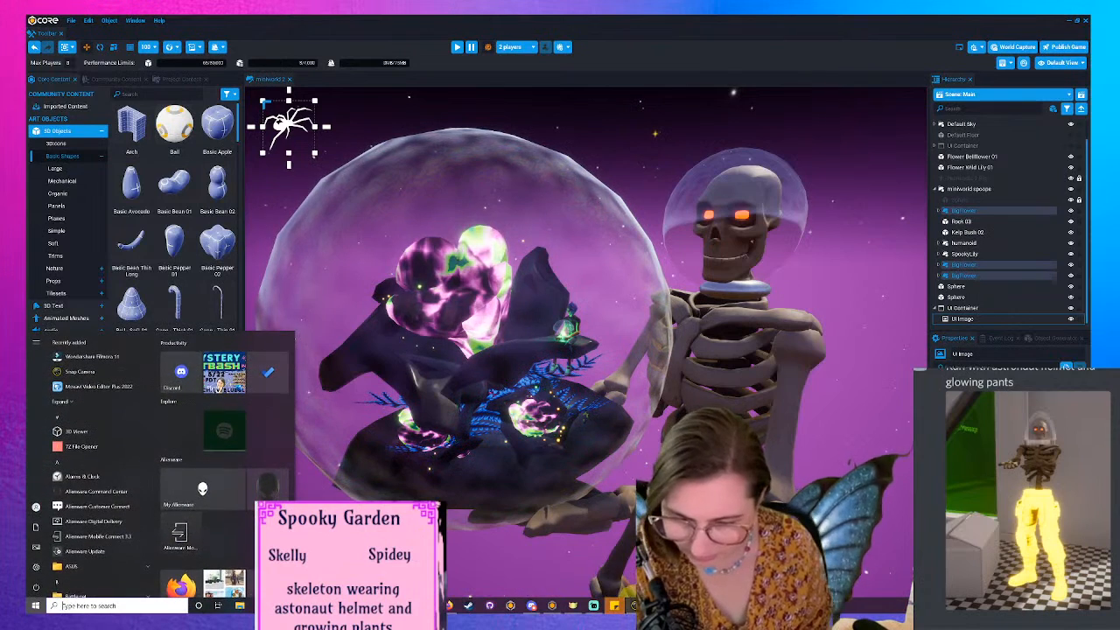
left_click(226, 605)
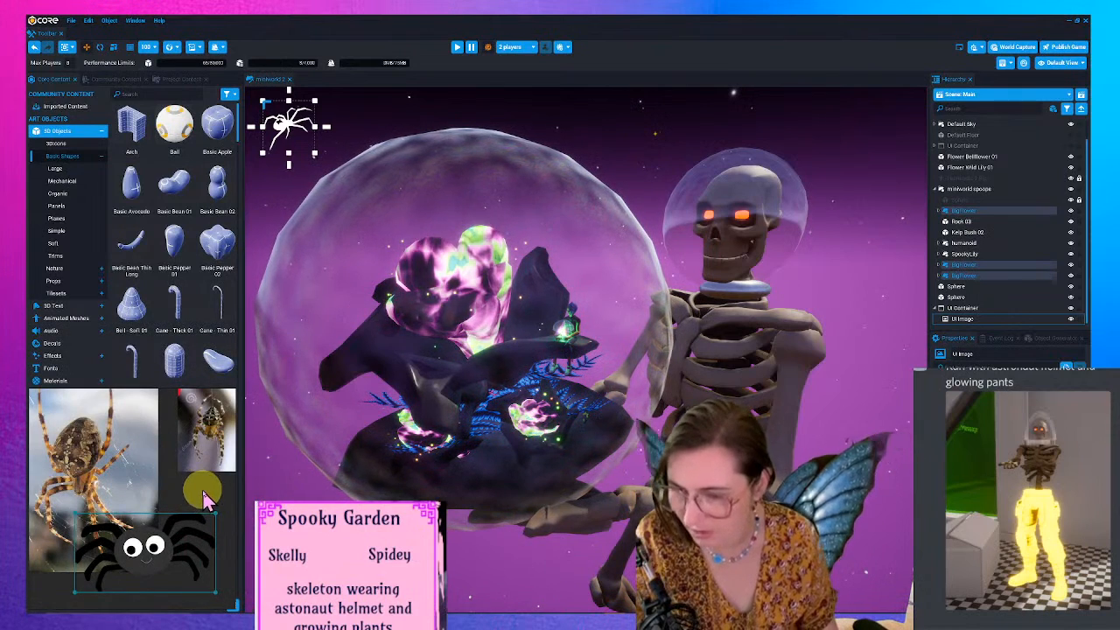
left_click(325, 495)
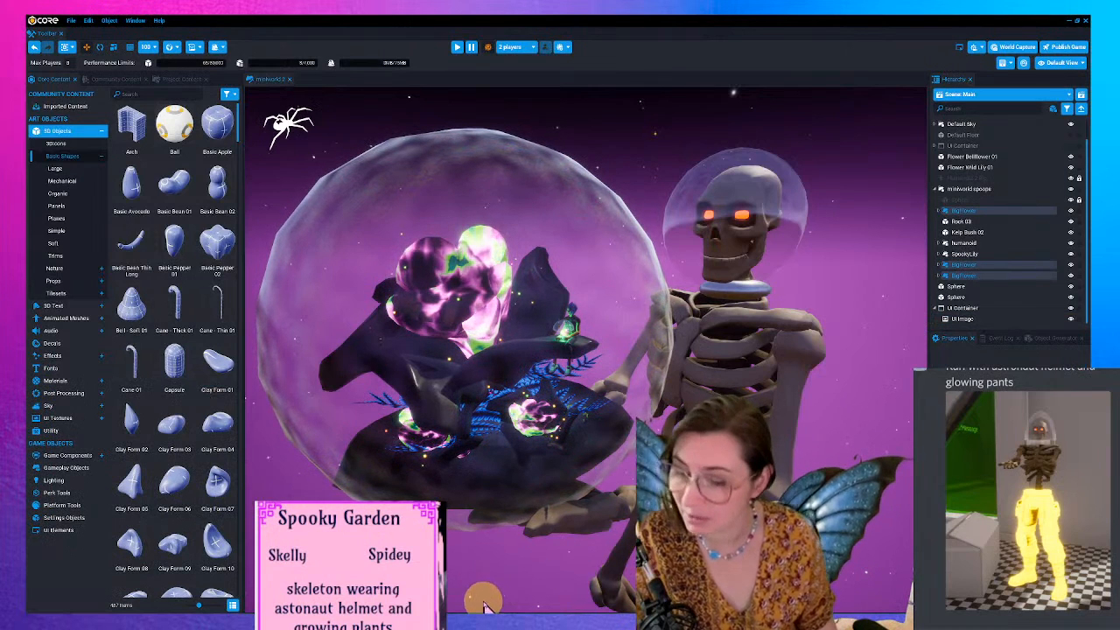
key("super")
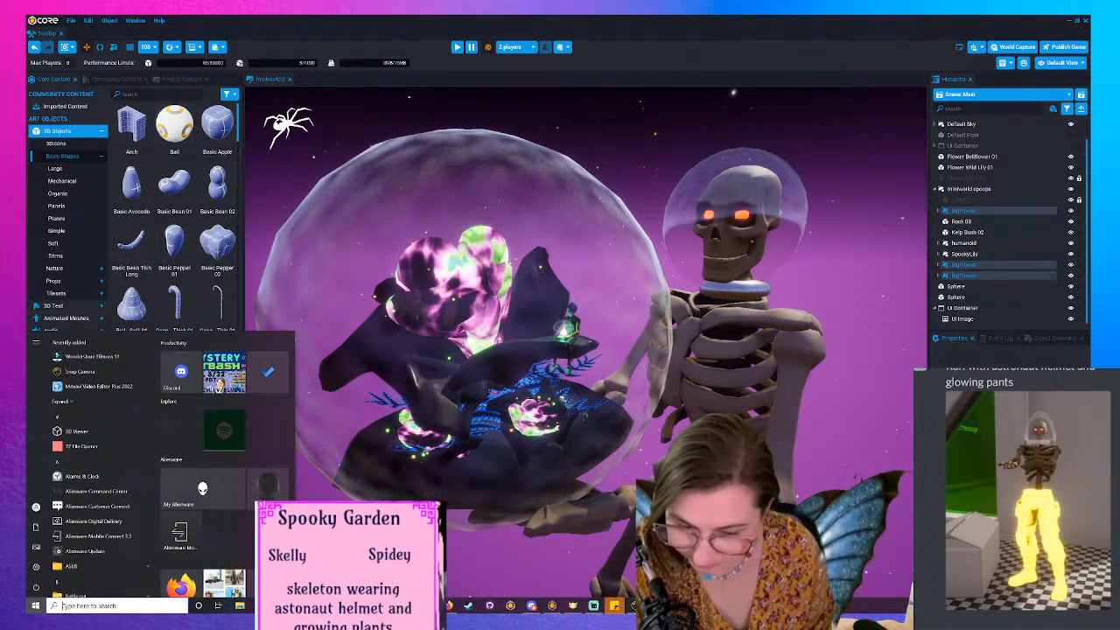
left_click(344, 604)
left_click_drag(139, 451, 145, 485)
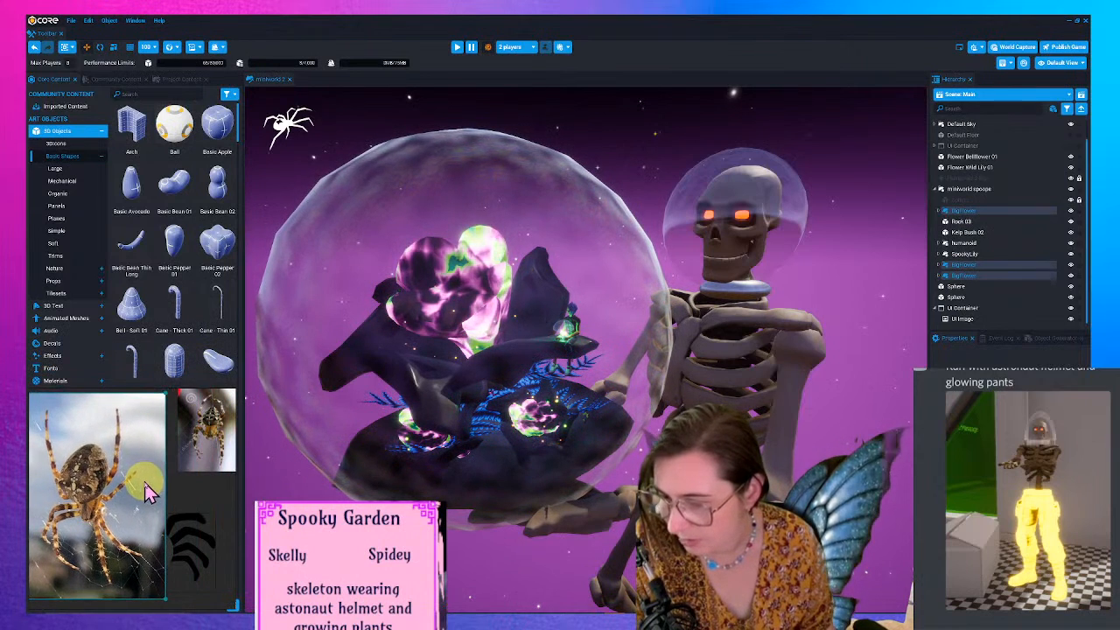
left_click(207, 556)
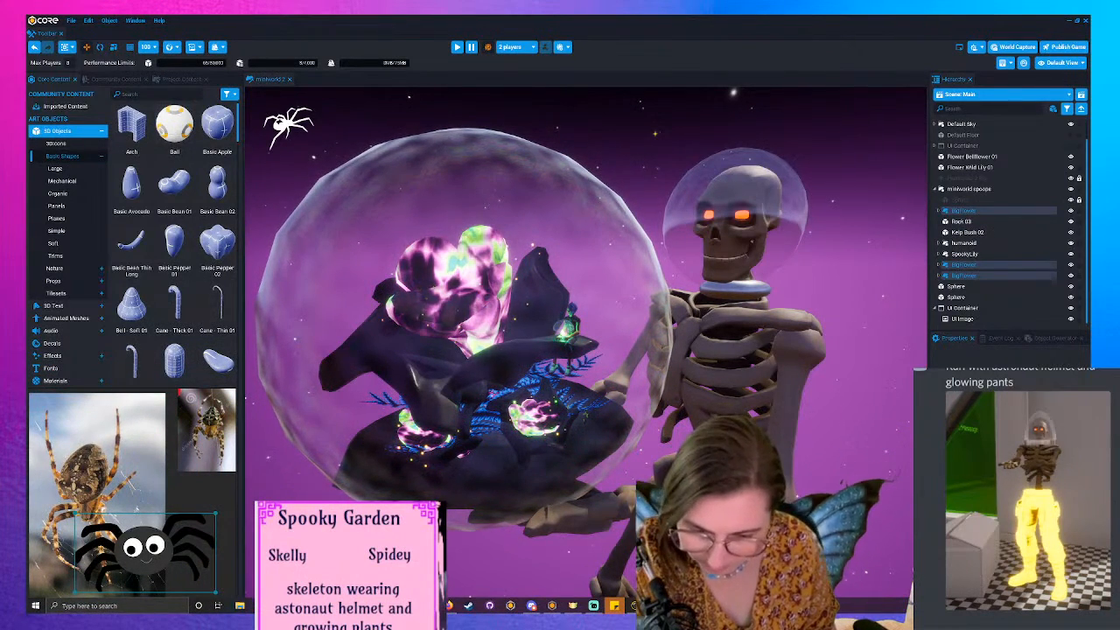
key("alt+Tab")
key("super")
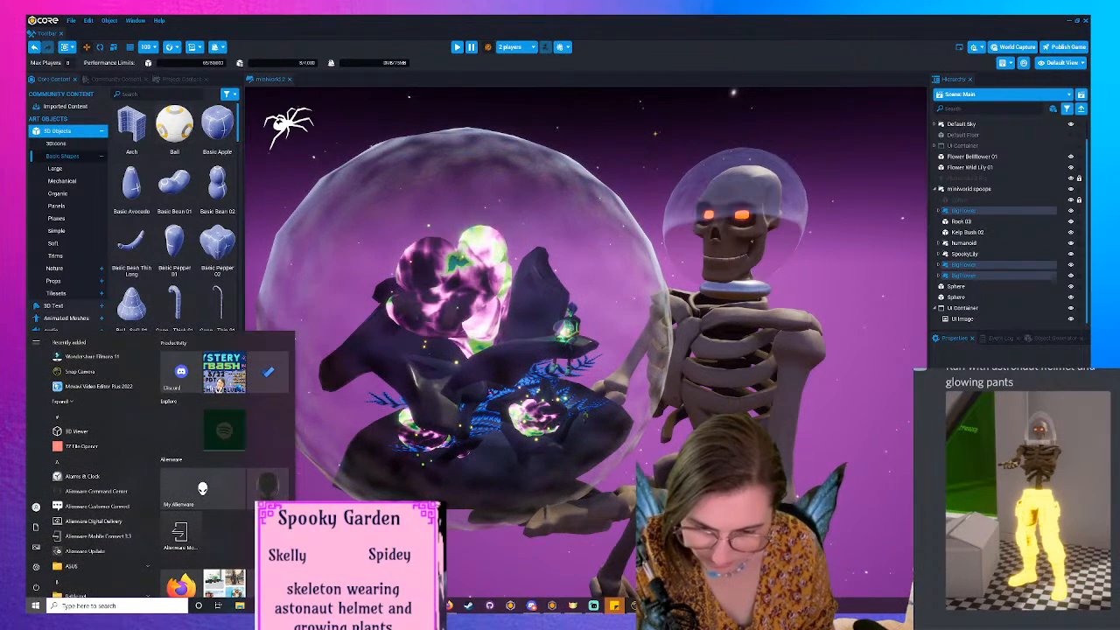
key("alt+Tab")
key("alt+Tab")
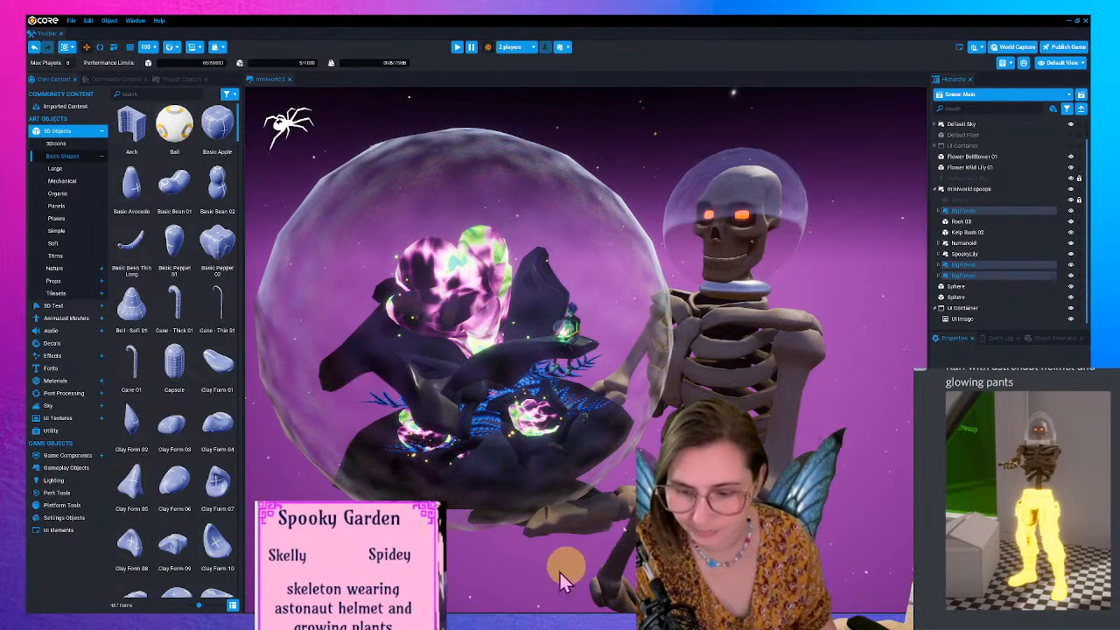
left_click(1069, 21)
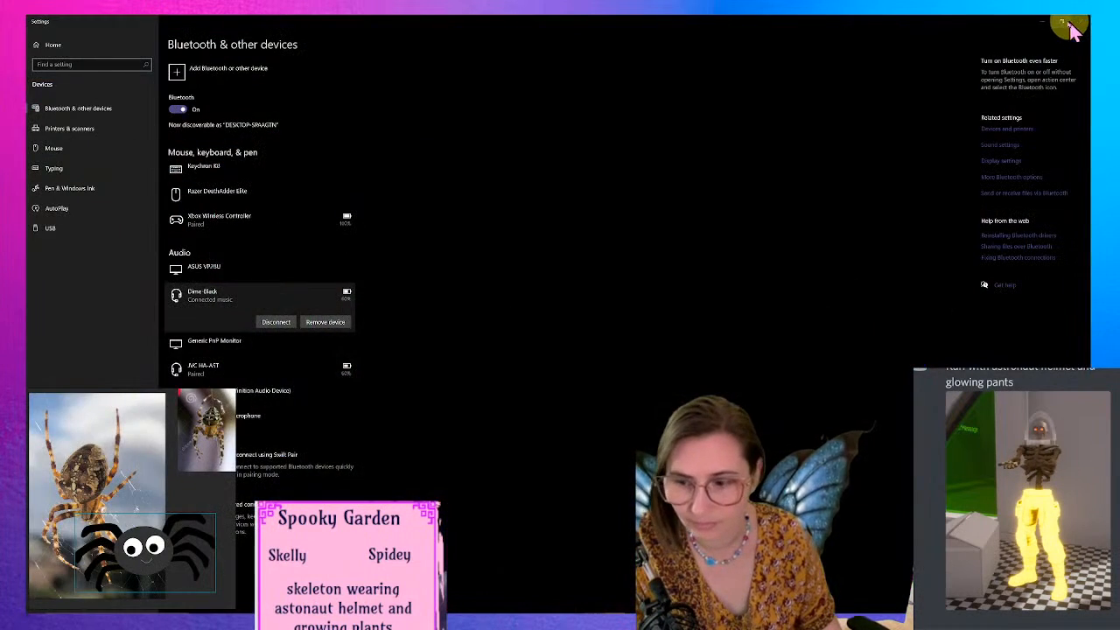
left_click(1048, 26)
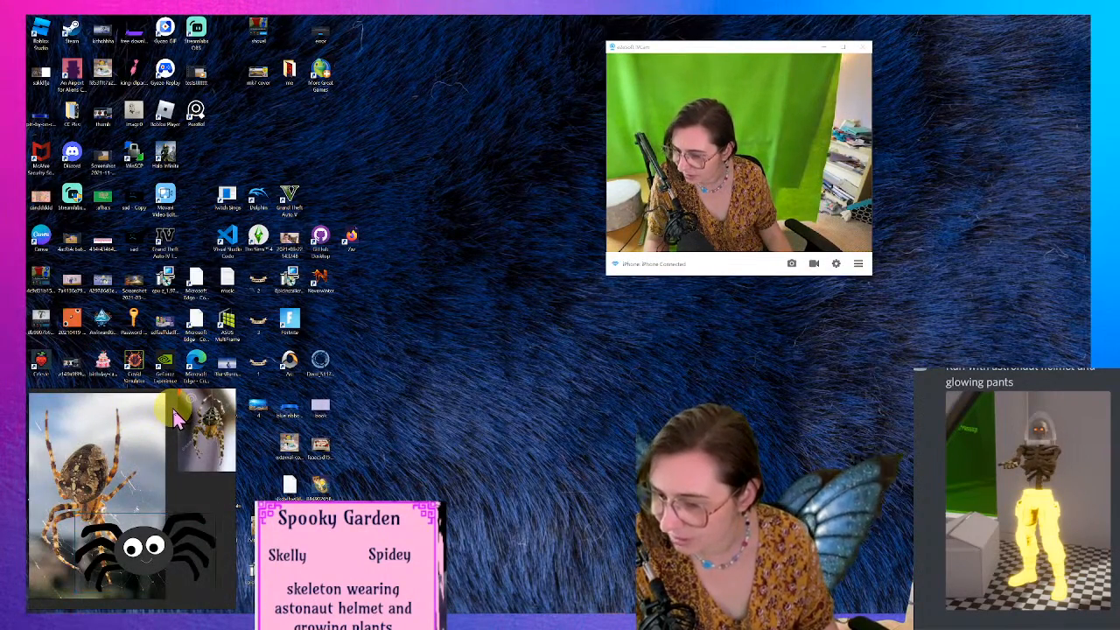
key("super")
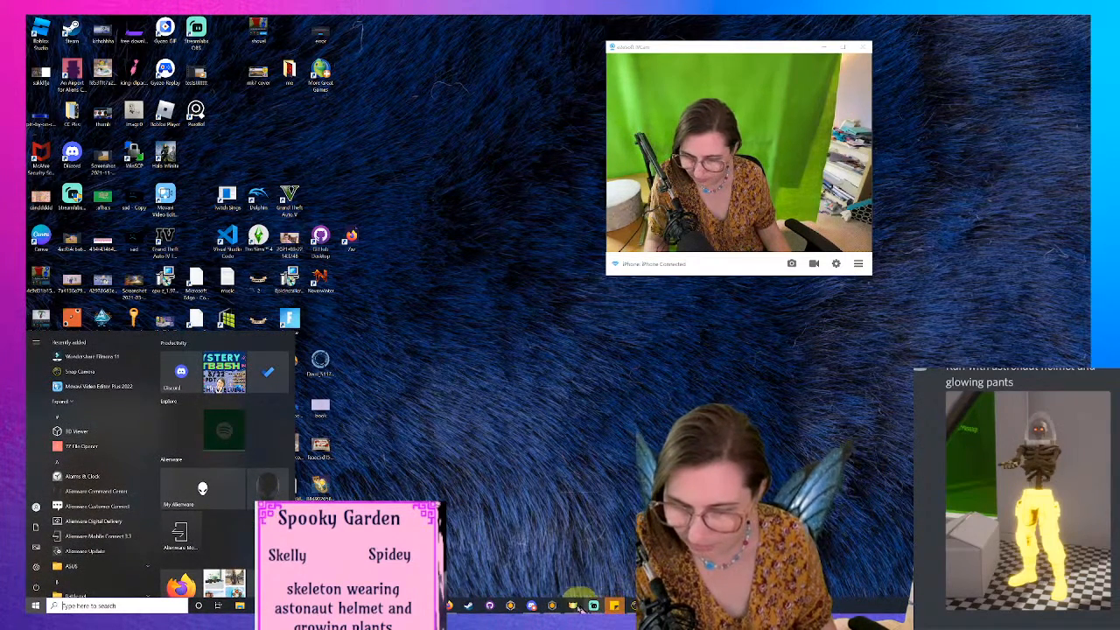
left_click(584, 606)
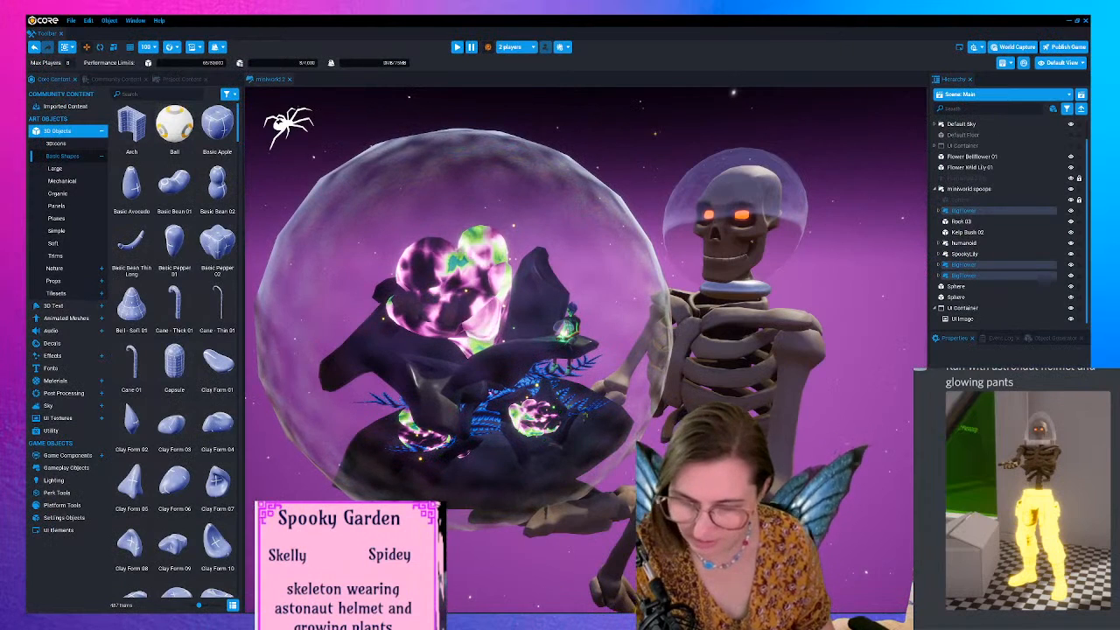
- Bring the PureRef board in front of Core and start a new empty board
key("super")
left_click(604, 607)
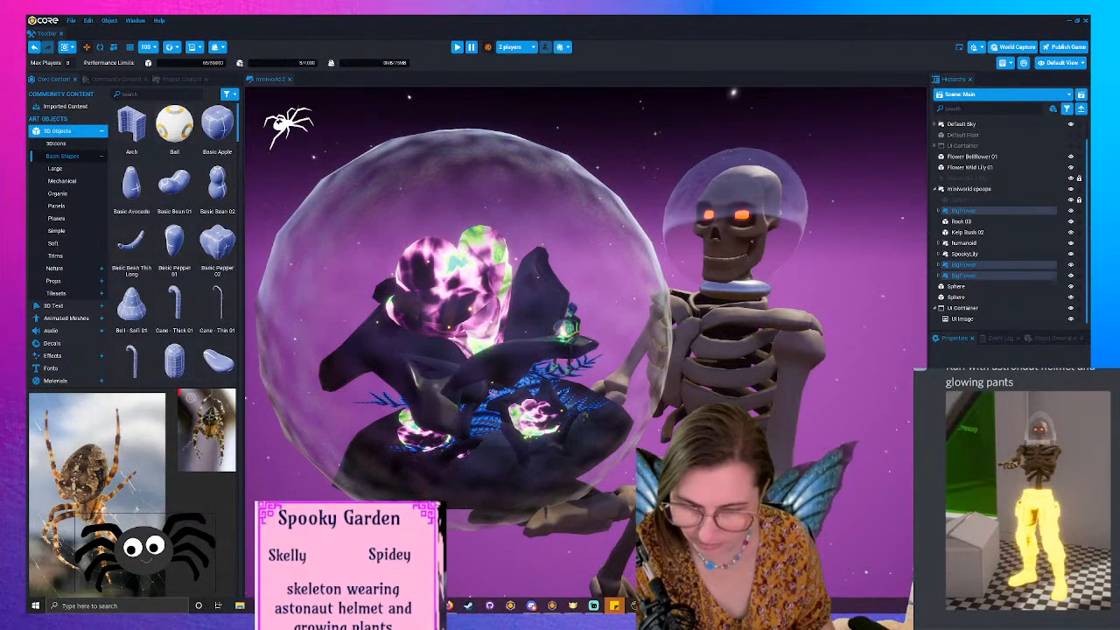
key("ctrl+n")
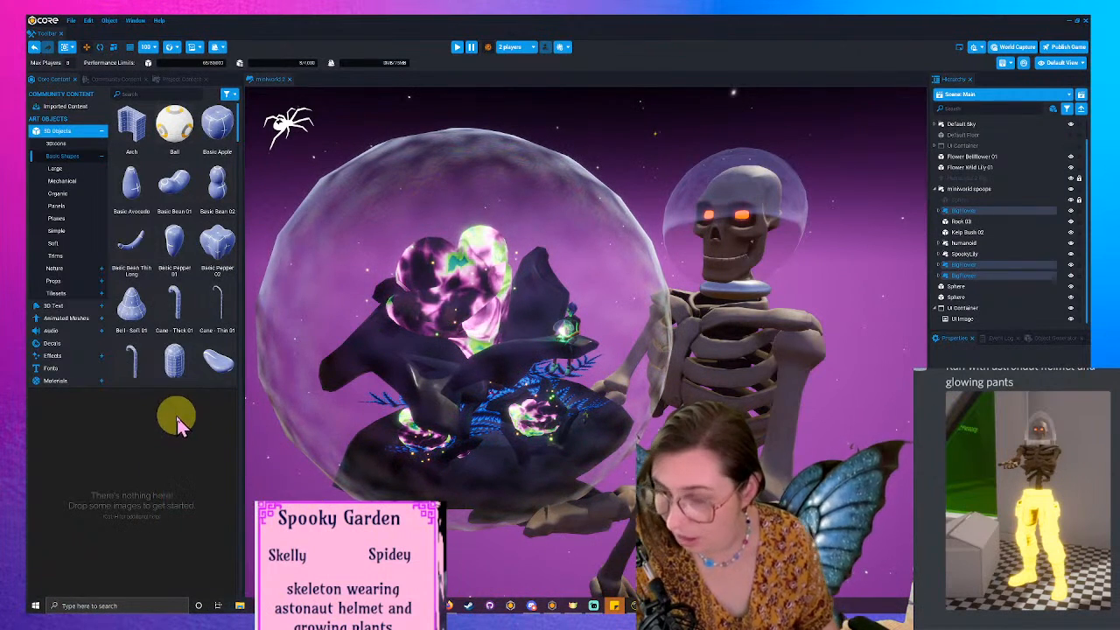
left_click(219, 385)
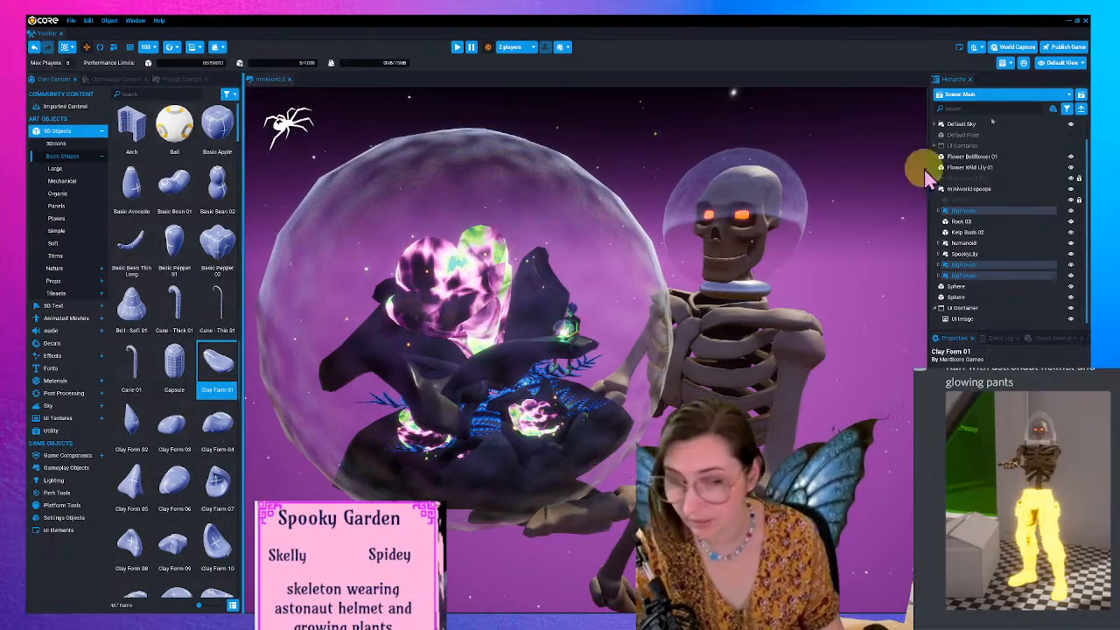
left_click(1069, 21)
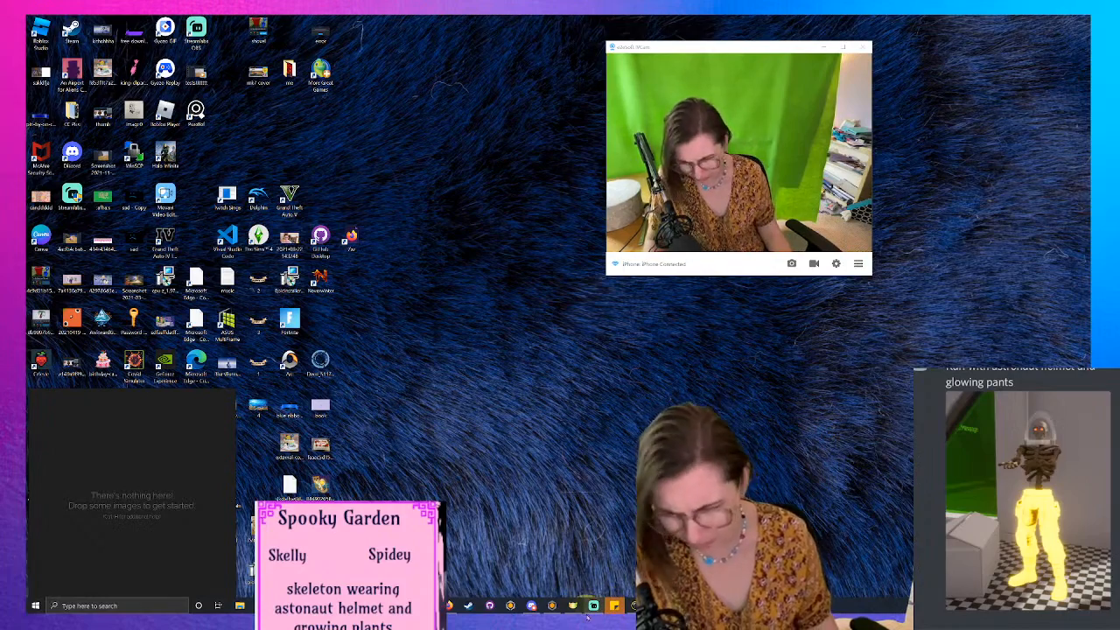
left_click(551, 610)
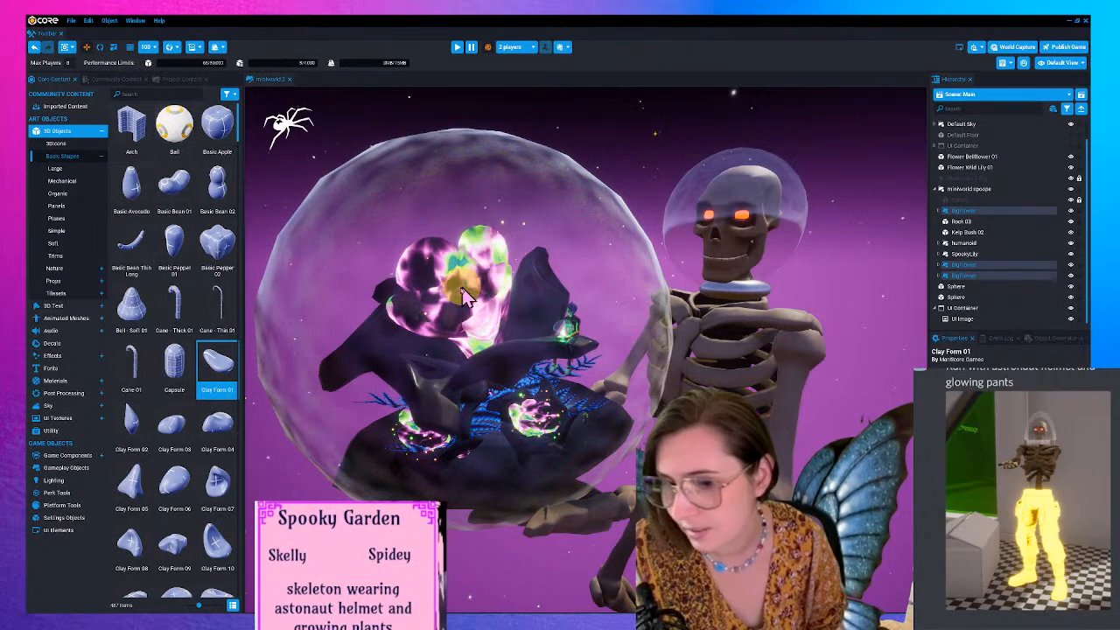
- Add a Basic Avocado shape to the scene at the rocks inside the globe and activate the scale tool
left_click_drag(529, 345, 985, 189)
left_click(113, 46)
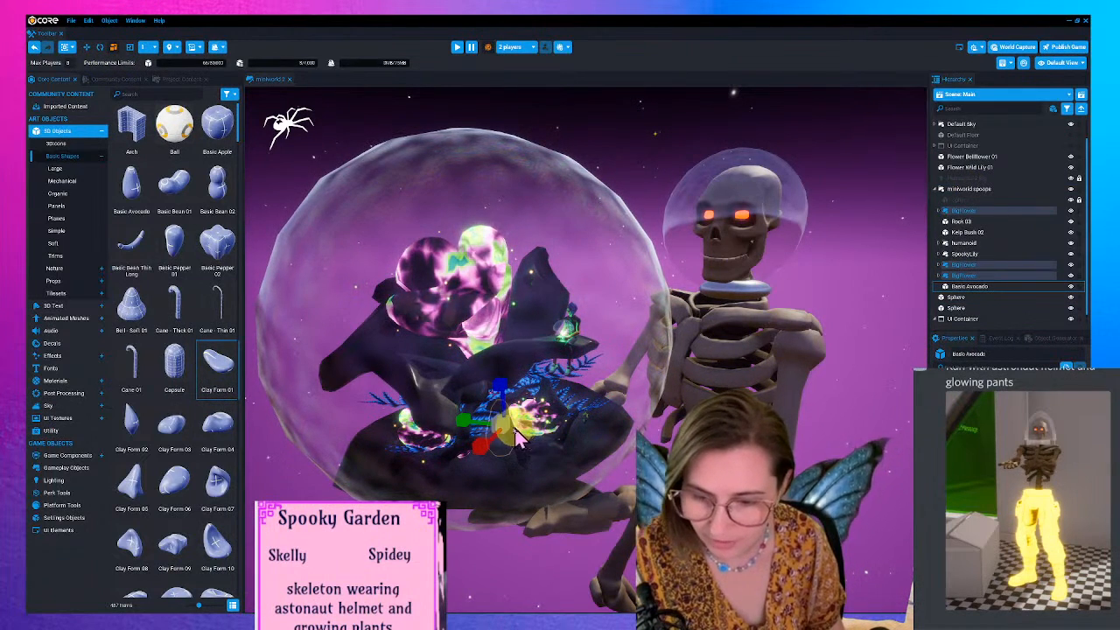
- Move the Basic Avocado shape out of the glass globe to the open space beside the skeleton's head
key("w")
left_click_drag(502, 388, 533, 214)
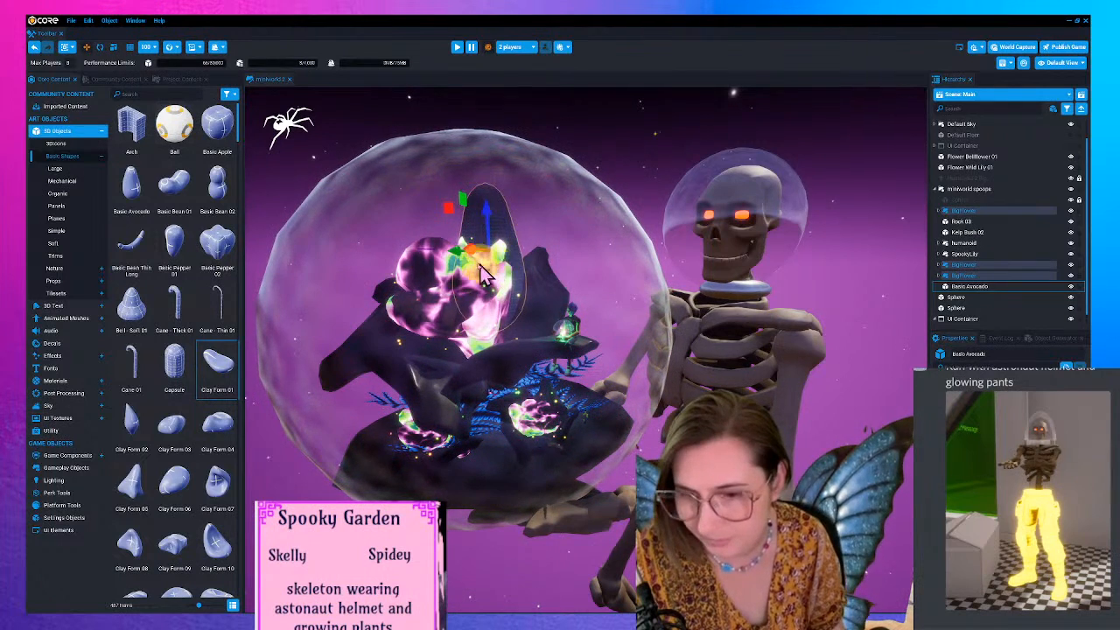
left_click_drag(451, 252, 842, 332)
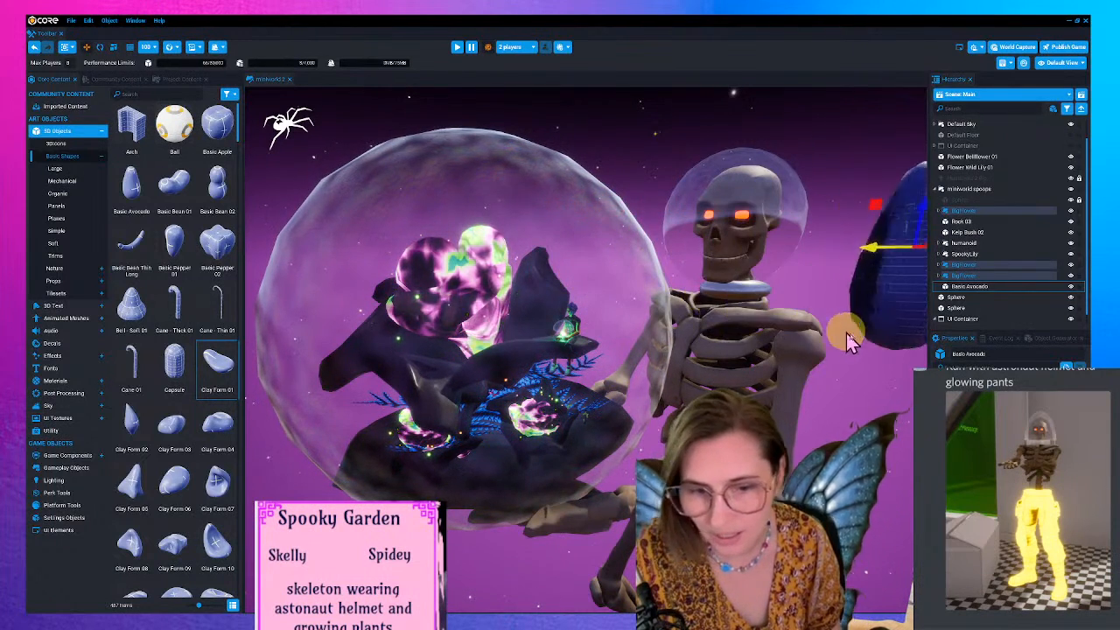
scroll(703, 370, "down", 3)
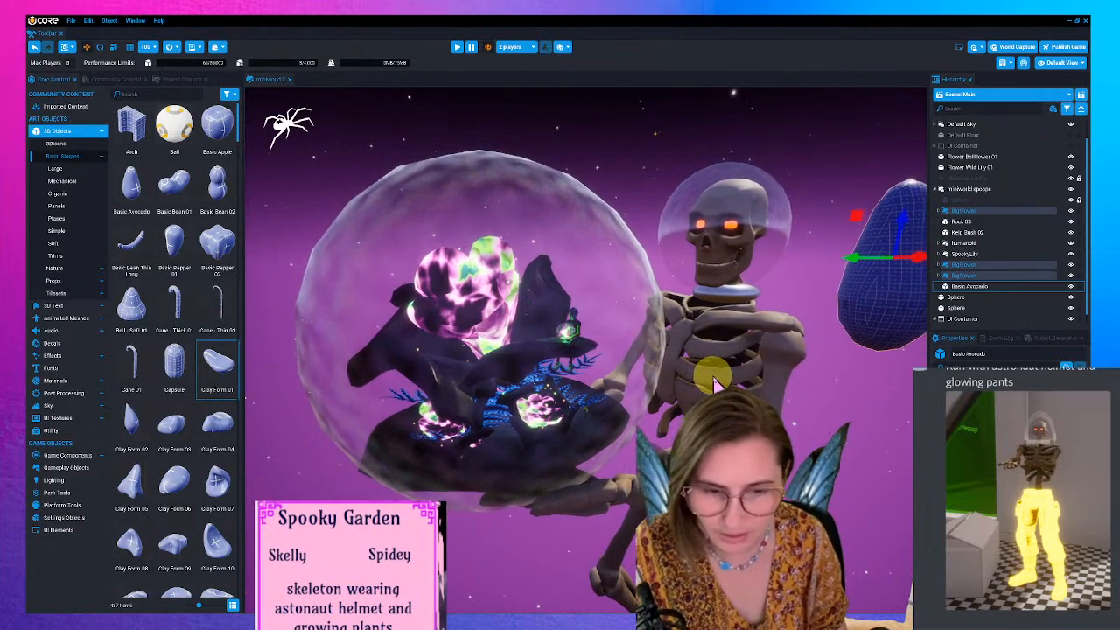
right_click_drag(731, 366, 788, 343)
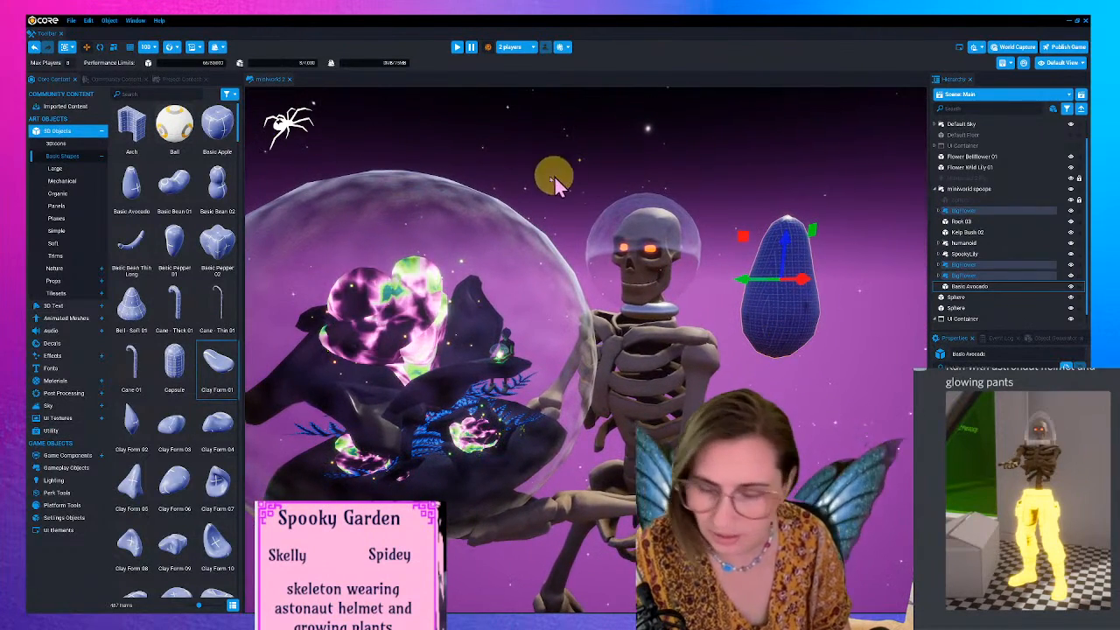
- Try to rotate the avocado shape onto its side and undo the rotation
left_click(114, 47)
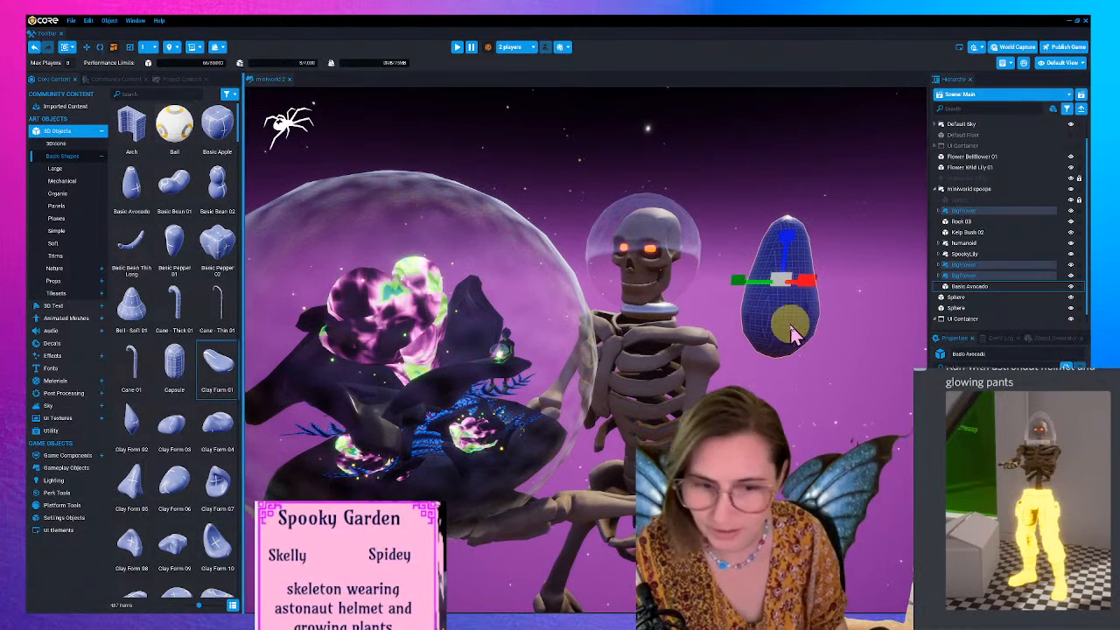
key("e")
left_click_drag(777, 283, 721, 296)
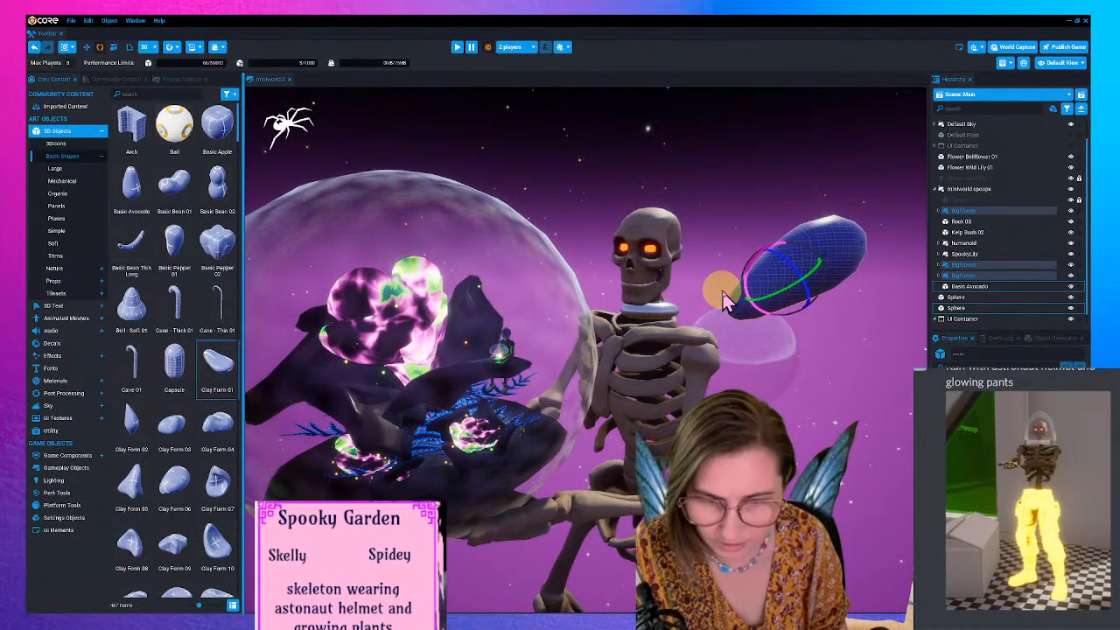
key("ctrl+z")
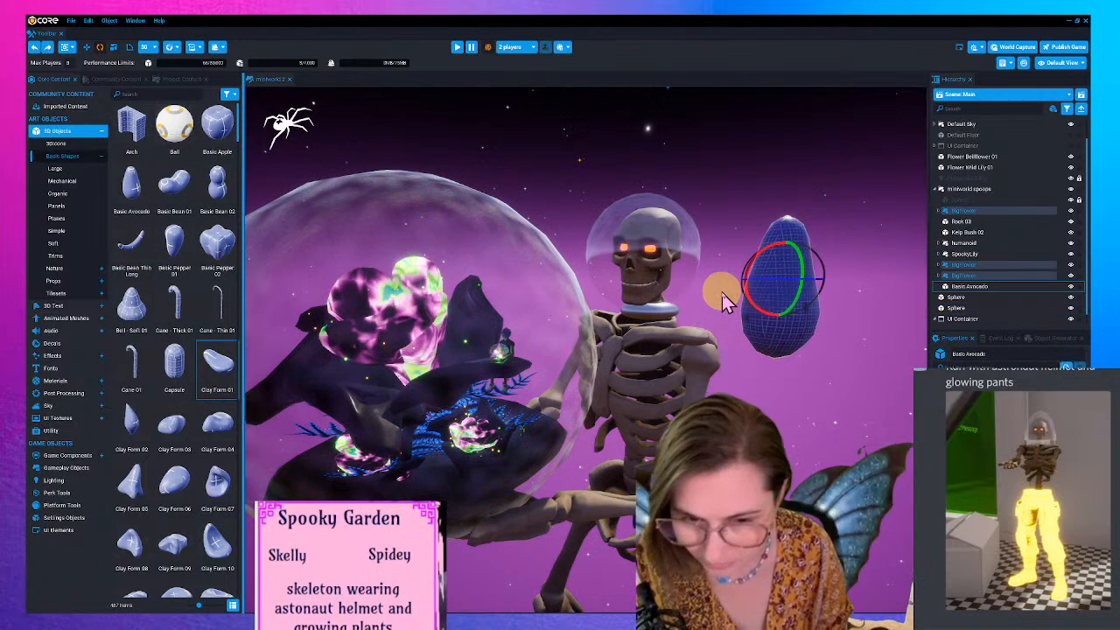
- Select only Basic Avocado, make the Default Floor visible and hide the miniworld spoops group
left_click(972, 298)
left_click(971, 286)
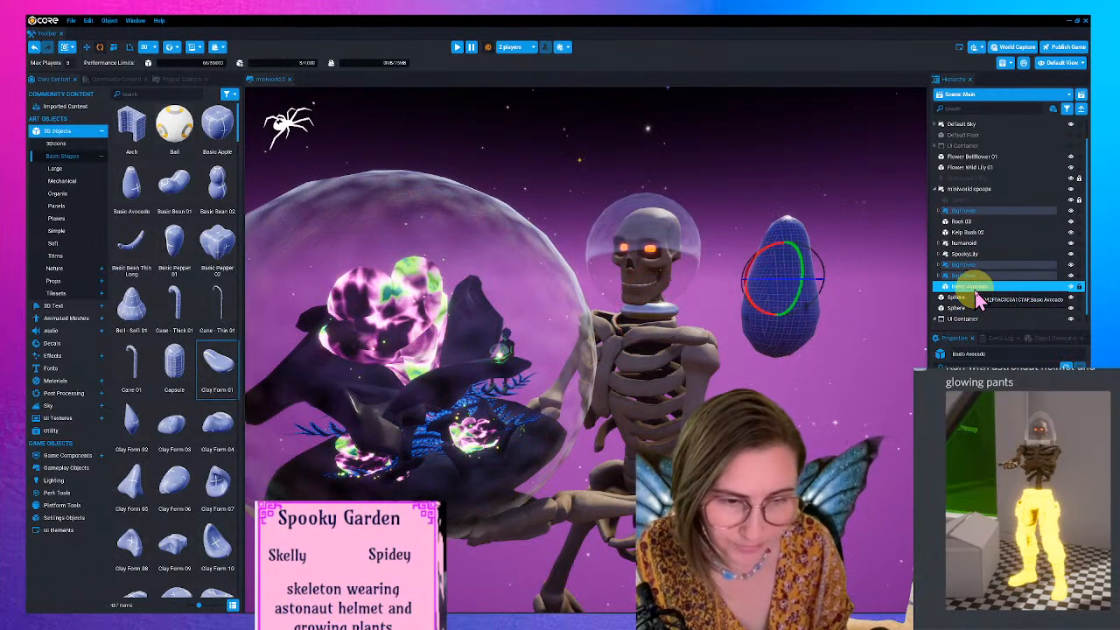
left_click(1070, 134)
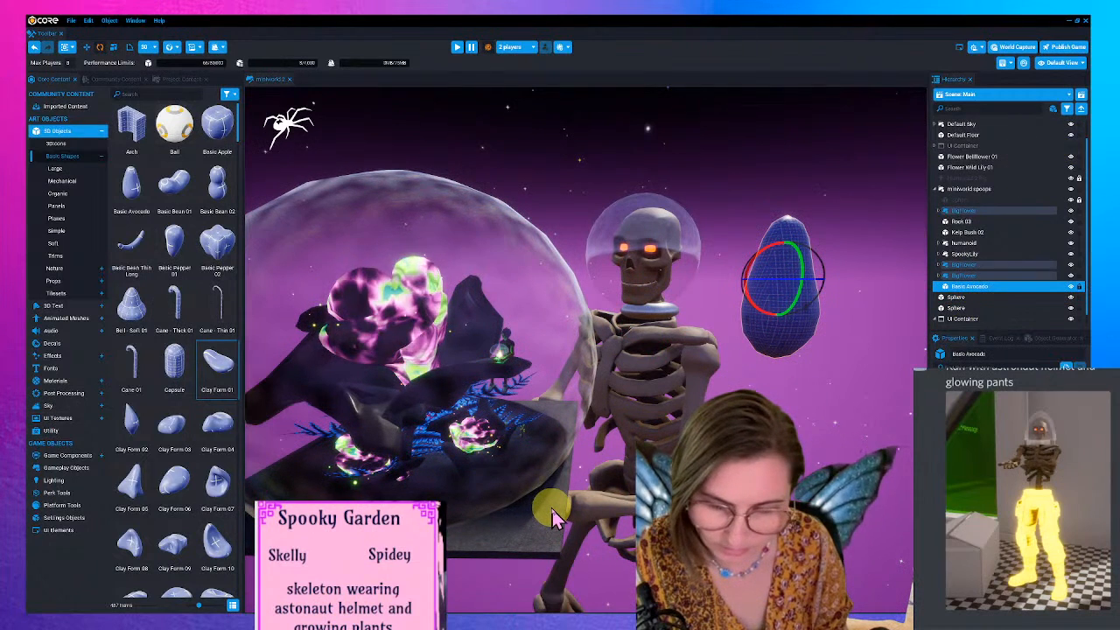
left_click(1070, 189)
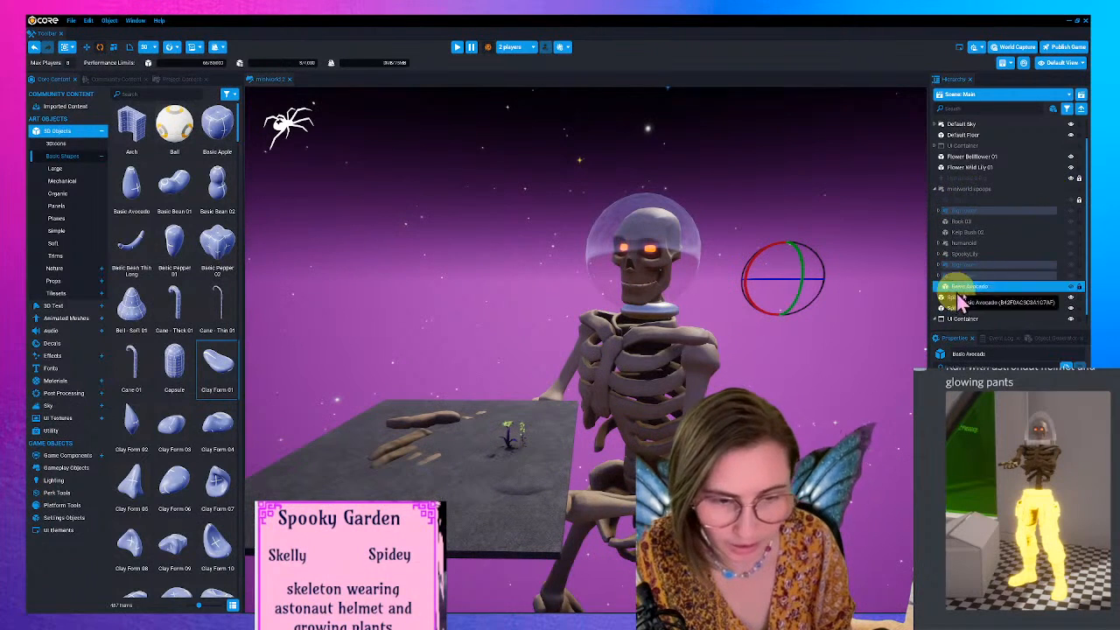
- Take Basic Avocado out of the hidden miniworld spoops group and position it just above the floor slab
left_click_drag(959, 319, 957, 303)
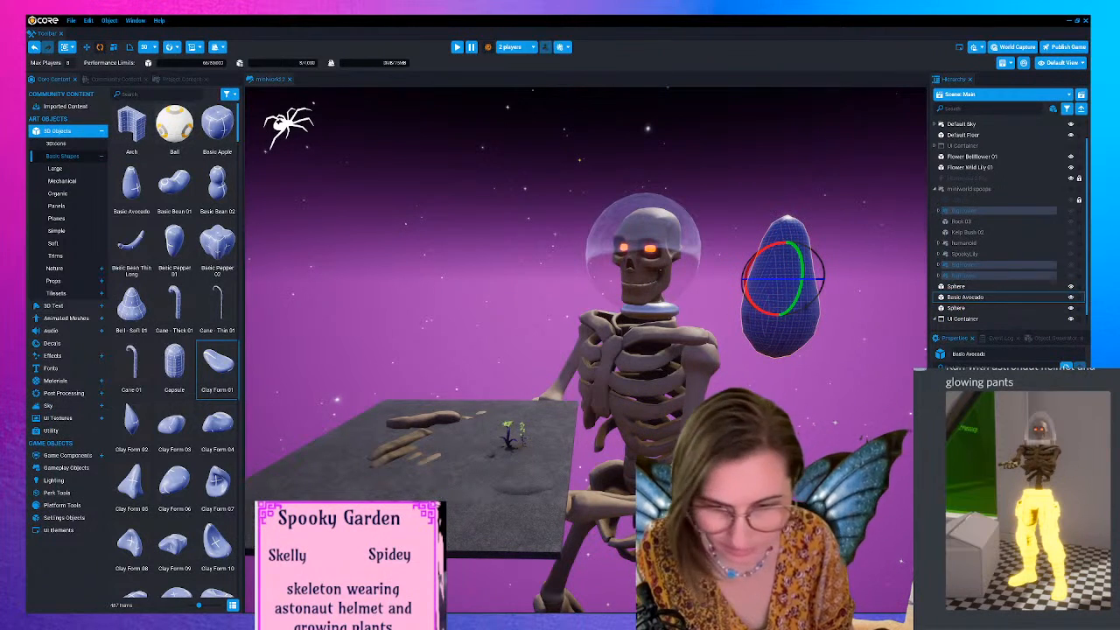
key("Return")
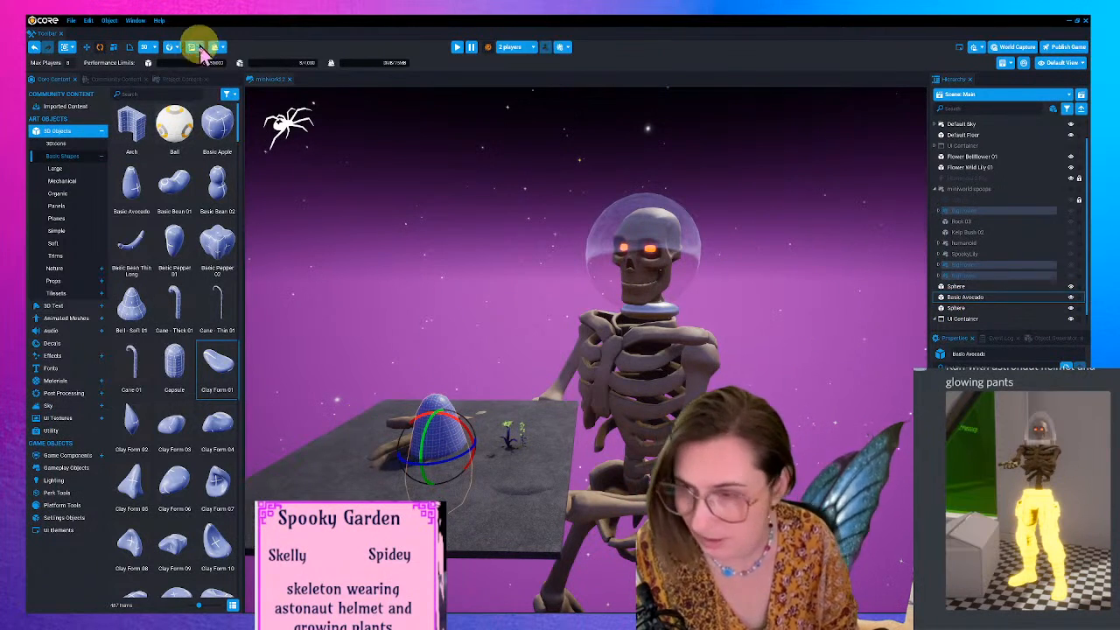
left_click(87, 46)
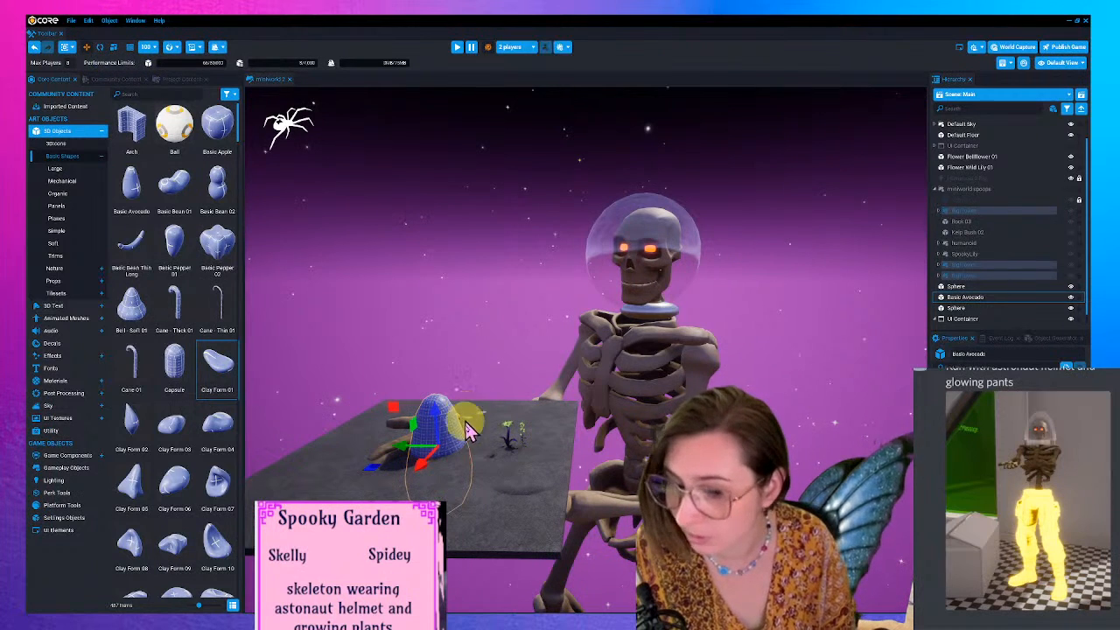
left_click_drag(435, 423, 428, 319)
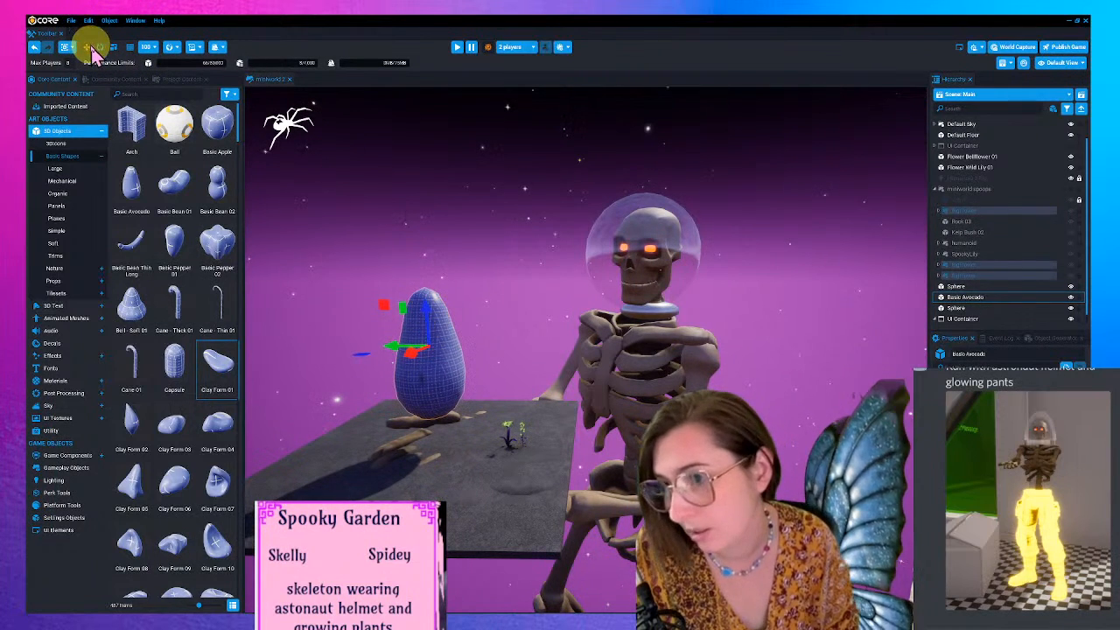
- Rotate the avocado shape so it lies tilted diagonally above the floor slab
left_click(99, 47)
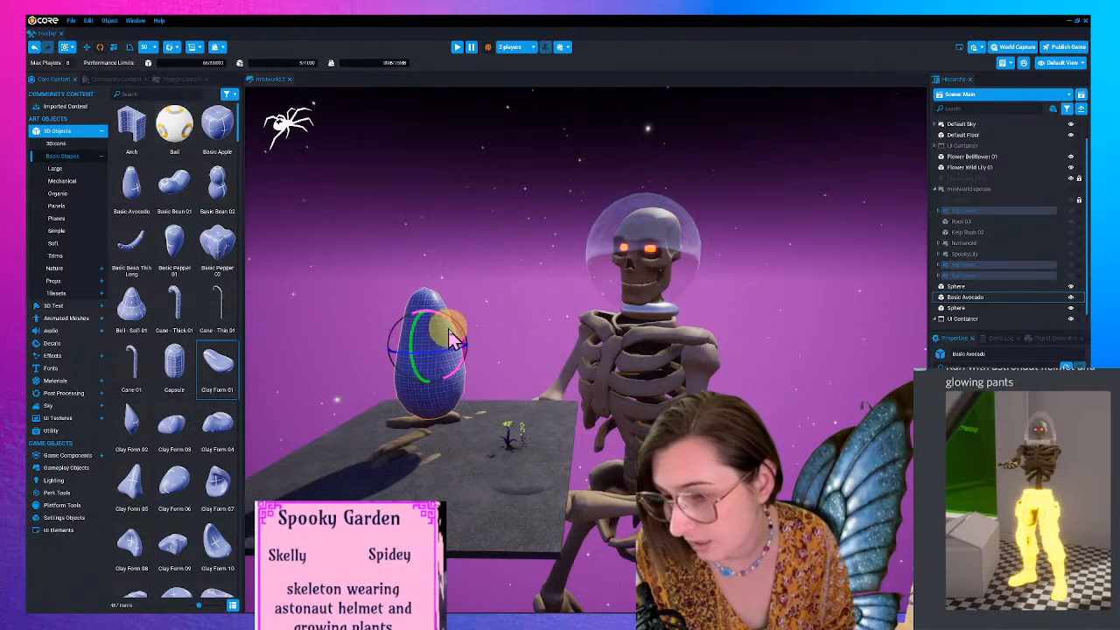
left_click_drag(470, 343, 662, 382)
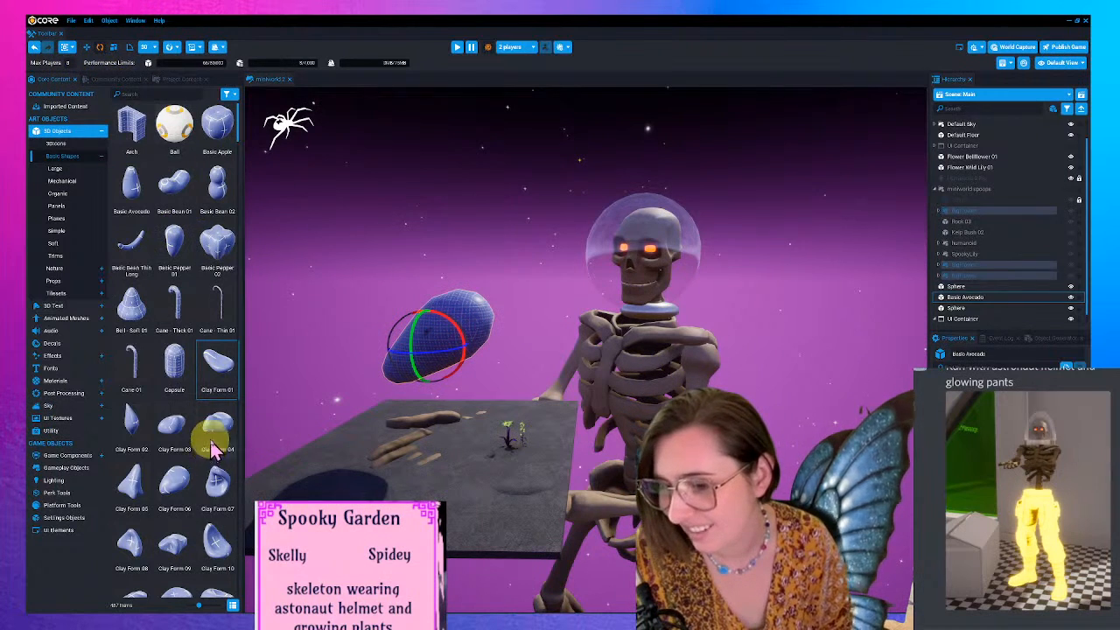
scroll(212, 442, "down", 6)
scroll(219, 455, "down", 10)
scroll(225, 464, "down", 4)
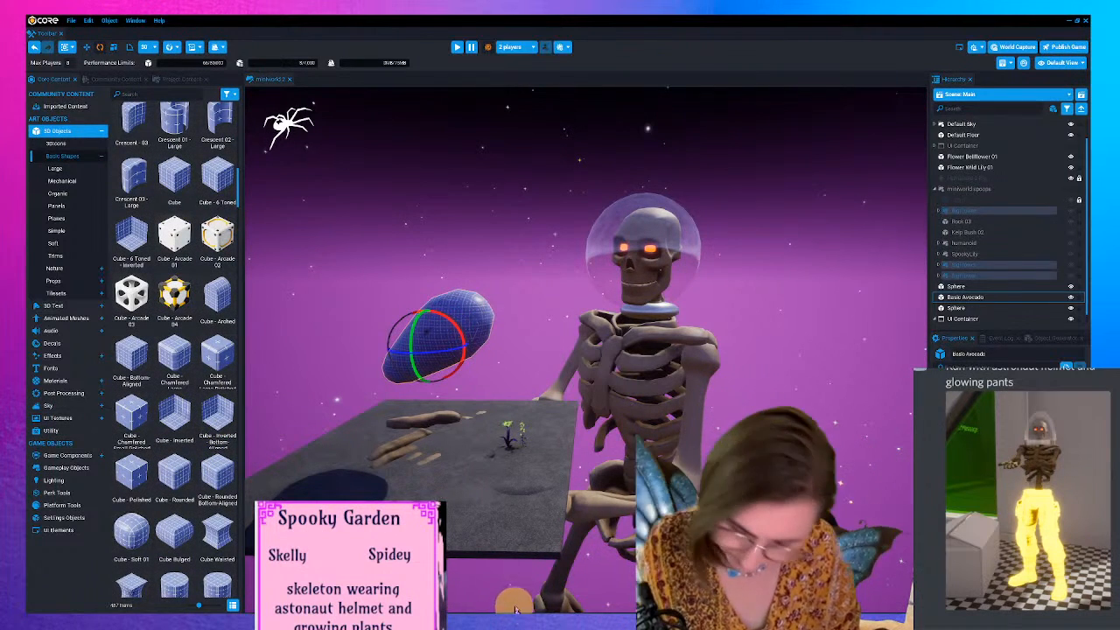
- Switch to the web browser and bring up the DuckDuckGo image results for "spider hanging"
key("super")
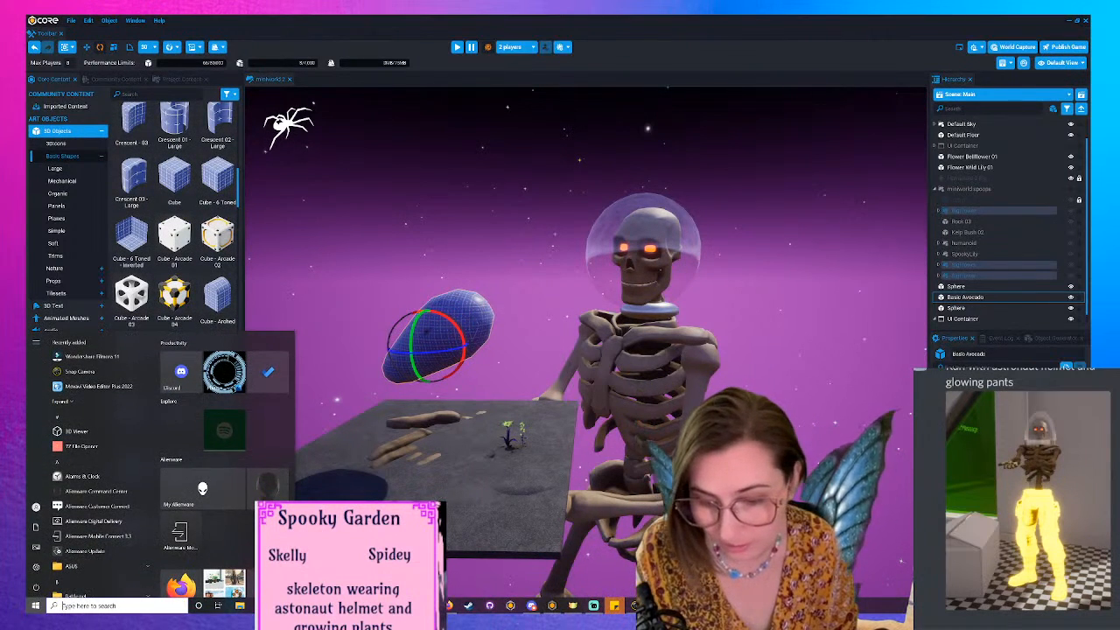
left_click(574, 608)
key("super")
left_click(451, 605)
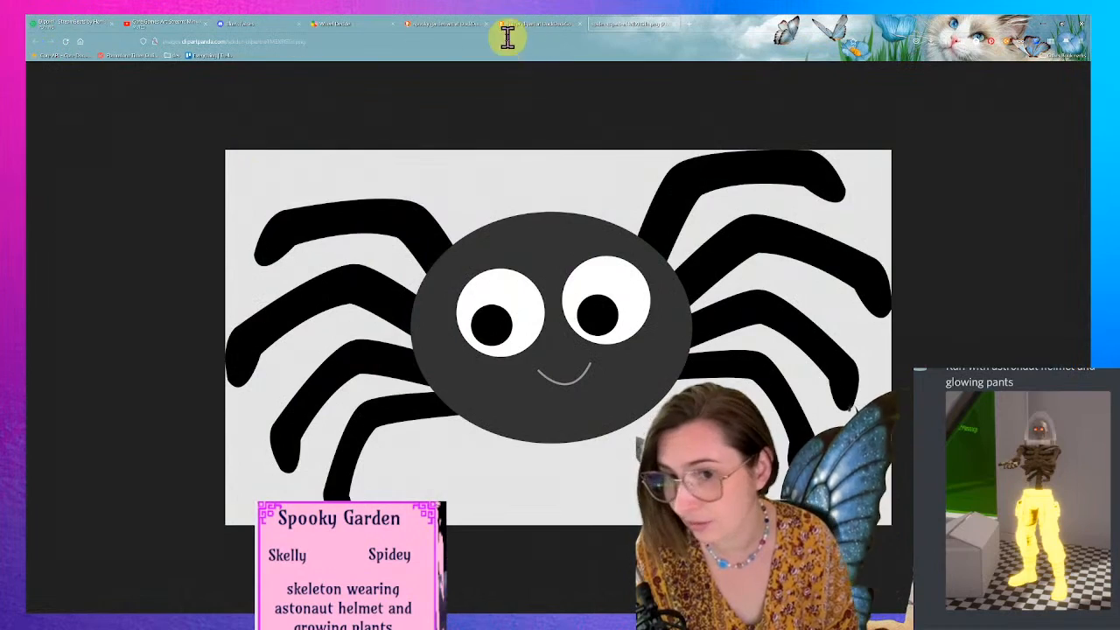
left_click(537, 26)
left_click(457, 27)
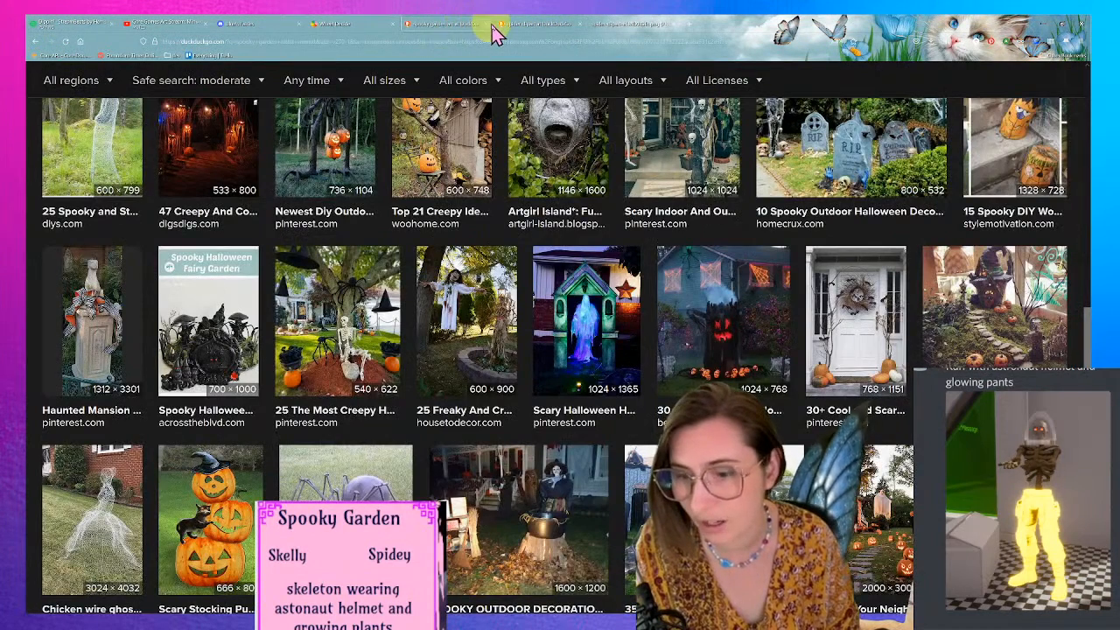
left_click(486, 25)
left_click(36, 42)
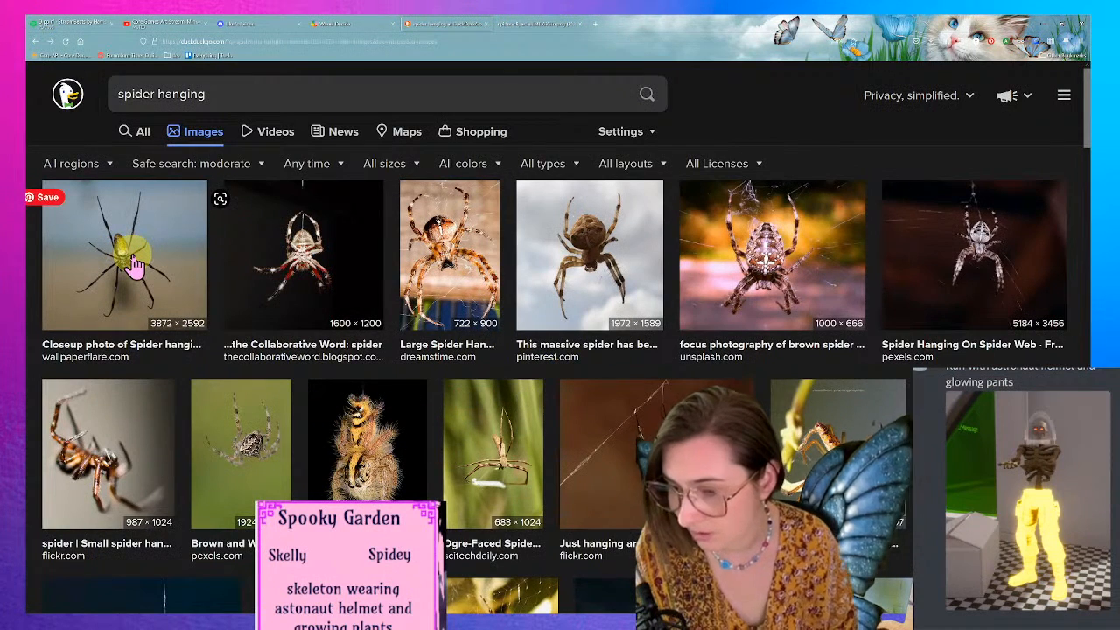
- Copy the picture of the brown spider against the cloudy sky and return to the Core editor
right_click(586, 265)
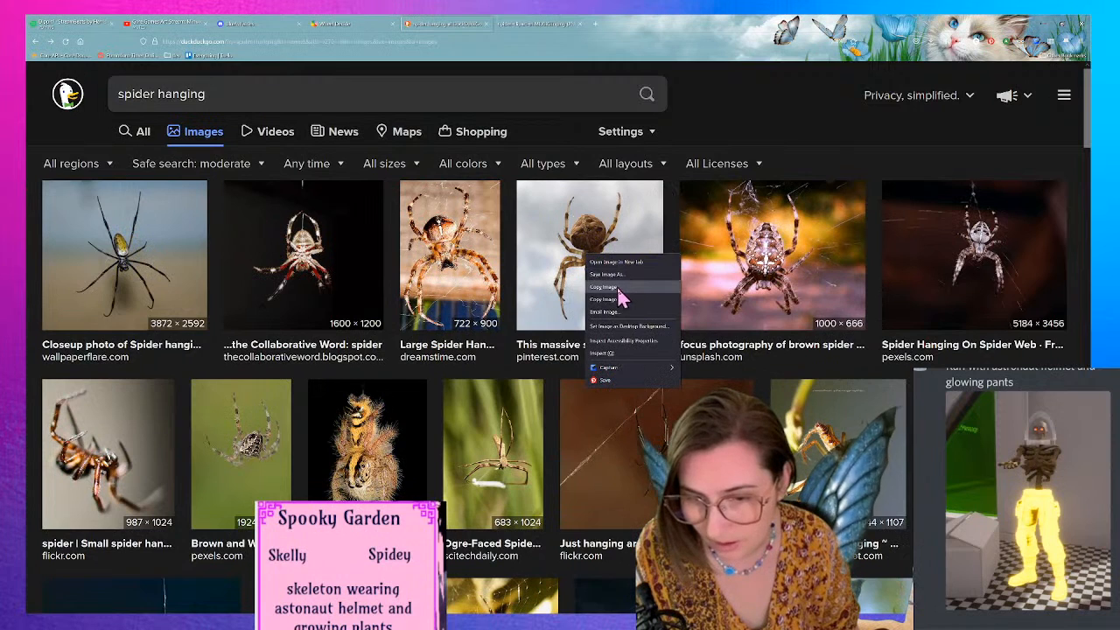
left_click(626, 402)
key("super")
key("super")
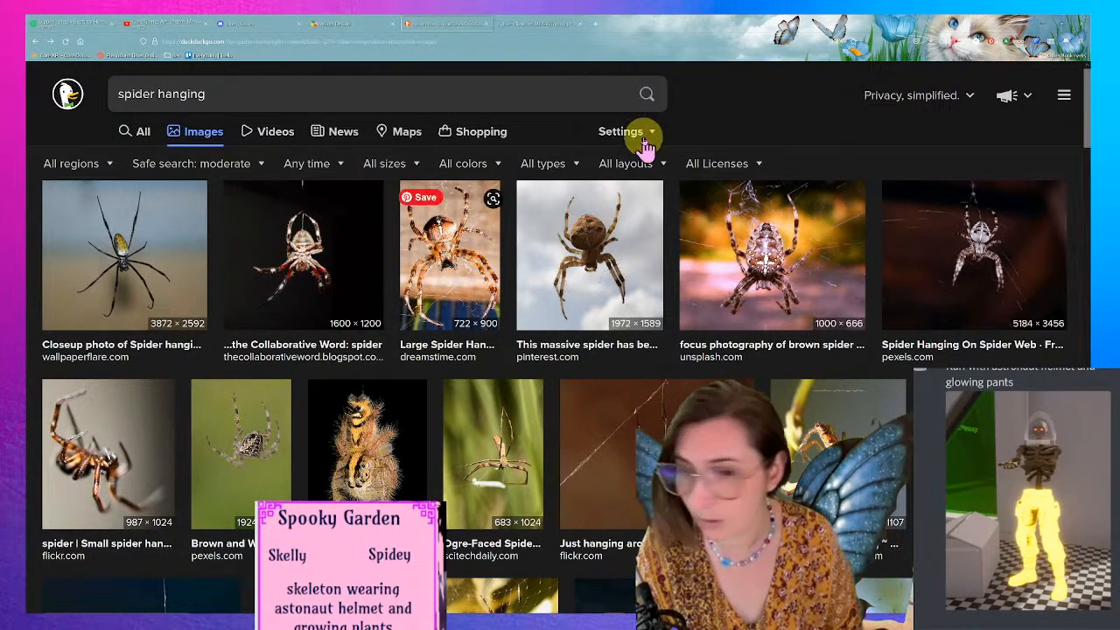
left_click(1047, 29)
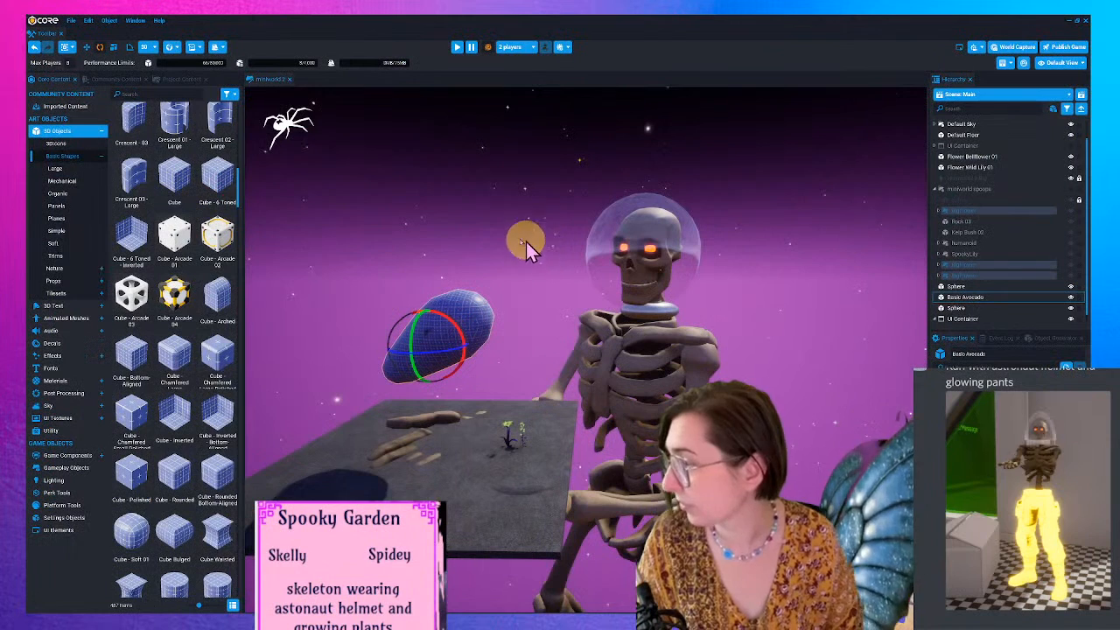
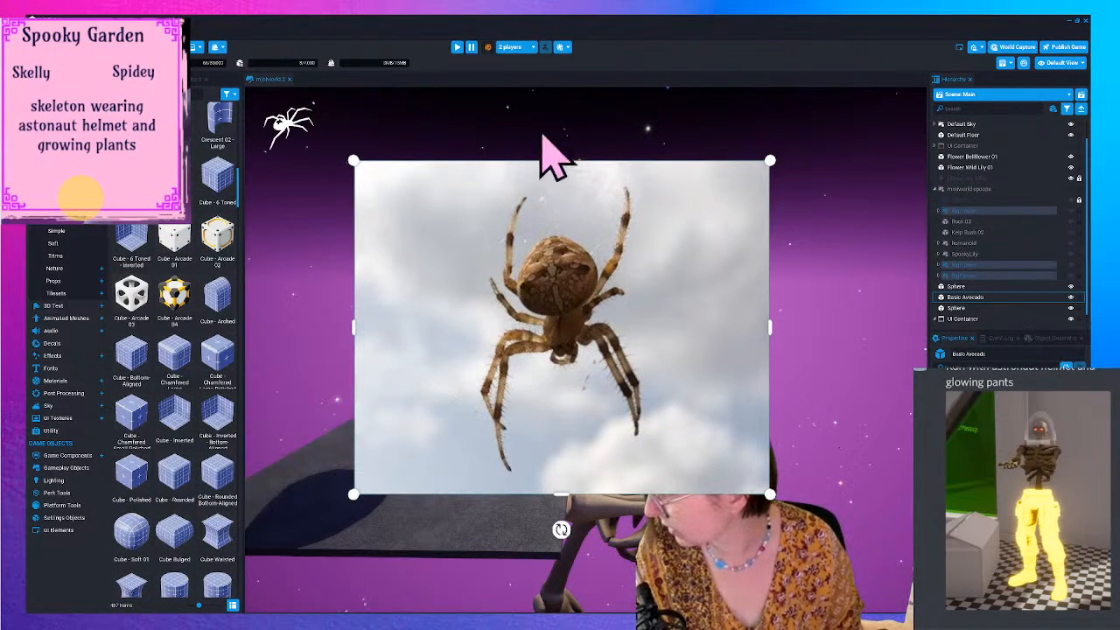
- Shrink the spider reference picture and place it beside the Spooky Garden note
left_click_drag(471, 214, 350, 100)
left_click_drag(648, 41, 441, 208)
left_click_drag(351, 273, 306, 50)
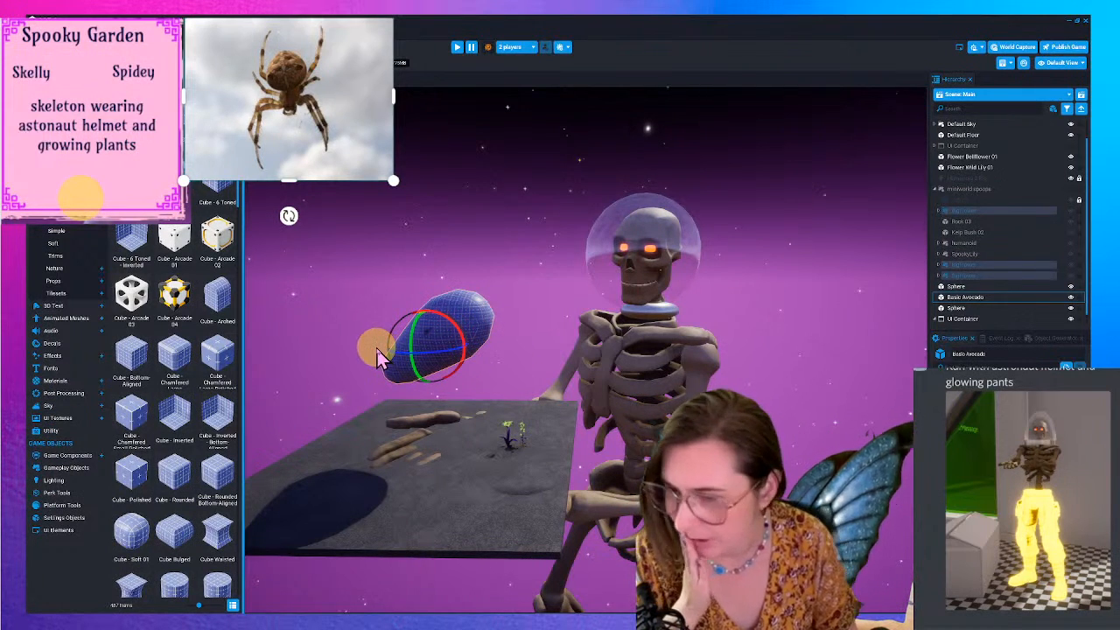
- Turn the avocado shape so its narrow end points down toward the floor slab
right_click_drag(457, 349, 362, 352)
left_click_drag(573, 346, 615, 370)
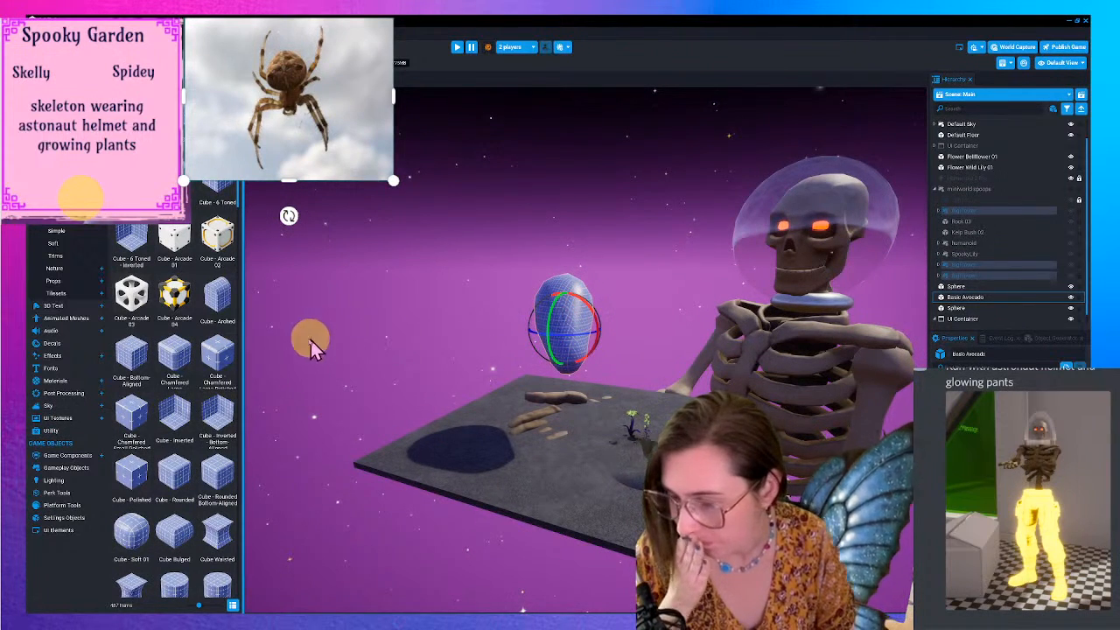
key("w")
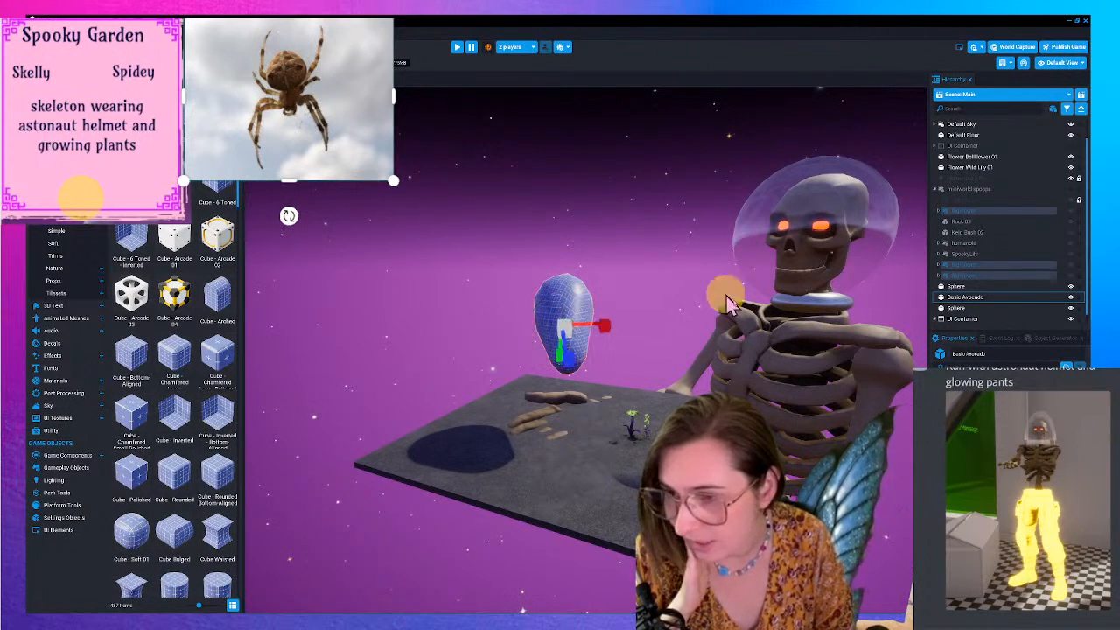
mouse_move(607, 329)
left_mouse_down()
mouse_move(656, 326)
mouse_move(675, 339)
mouse_move(560, 325)
mouse_move(607, 330)
left_mouse_up()
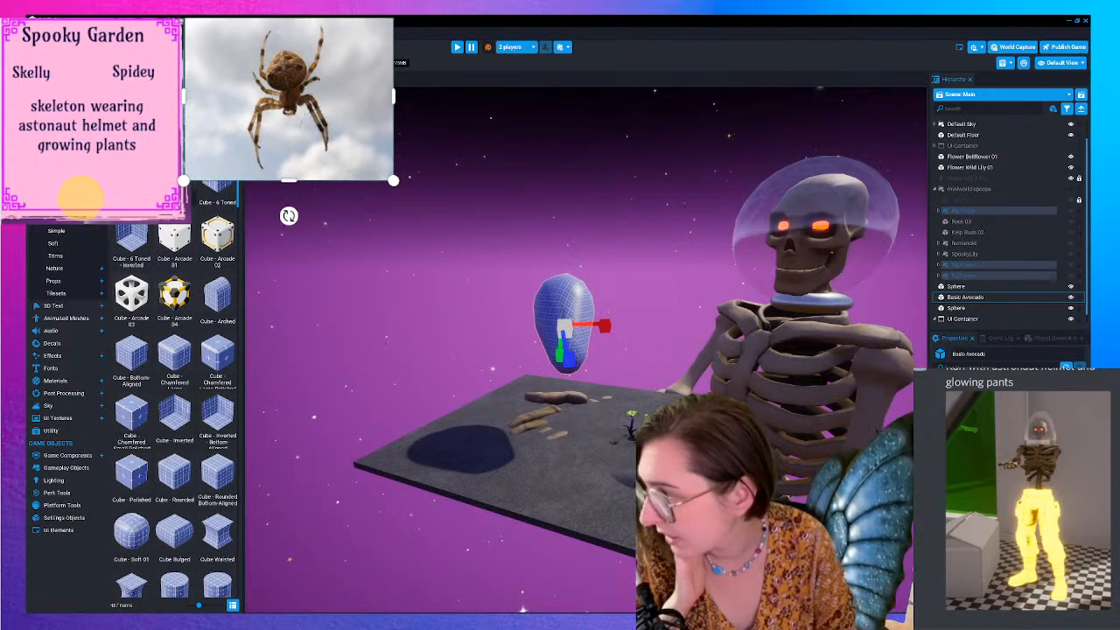
- Search the content library for "tear" to find the teardrop shapes
scroll(175, 242, "down", 4)
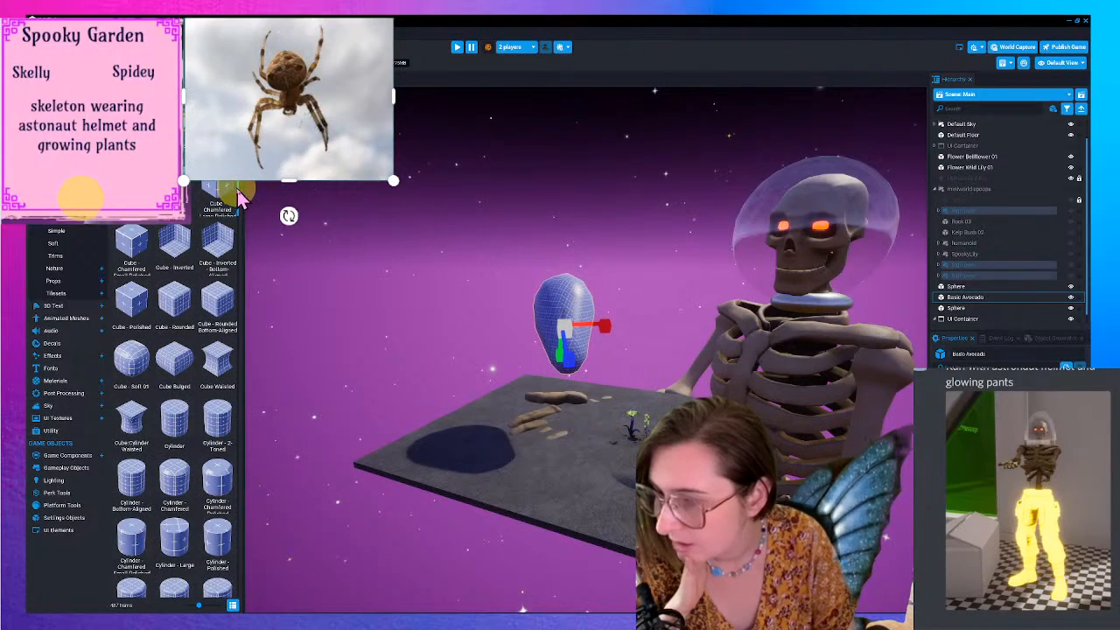
left_click_drag(243, 197, 231, 552)
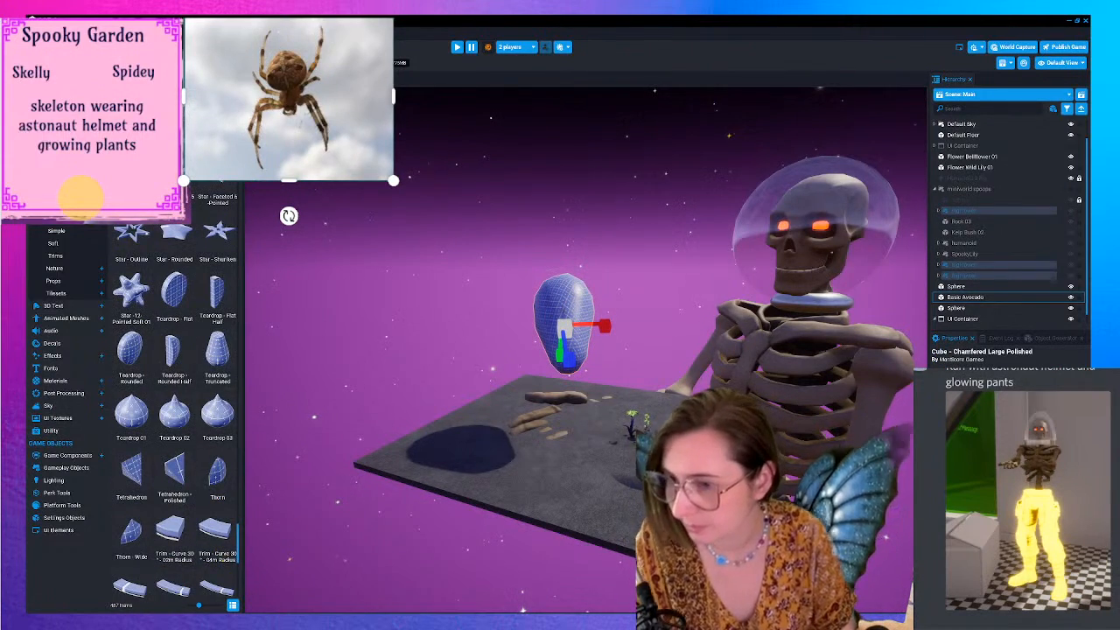
type("tear")
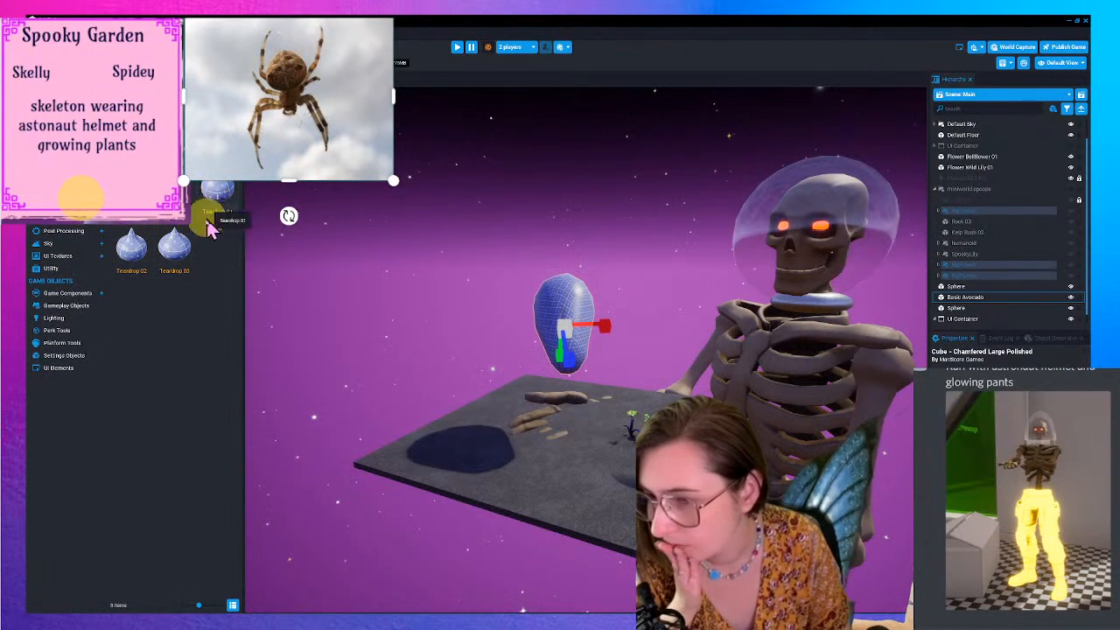
- Replace the mesh of Basic Avocado with the Teardrop 02 shape
left_click_drag(135, 254, 84, 329)
left_click(991, 299)
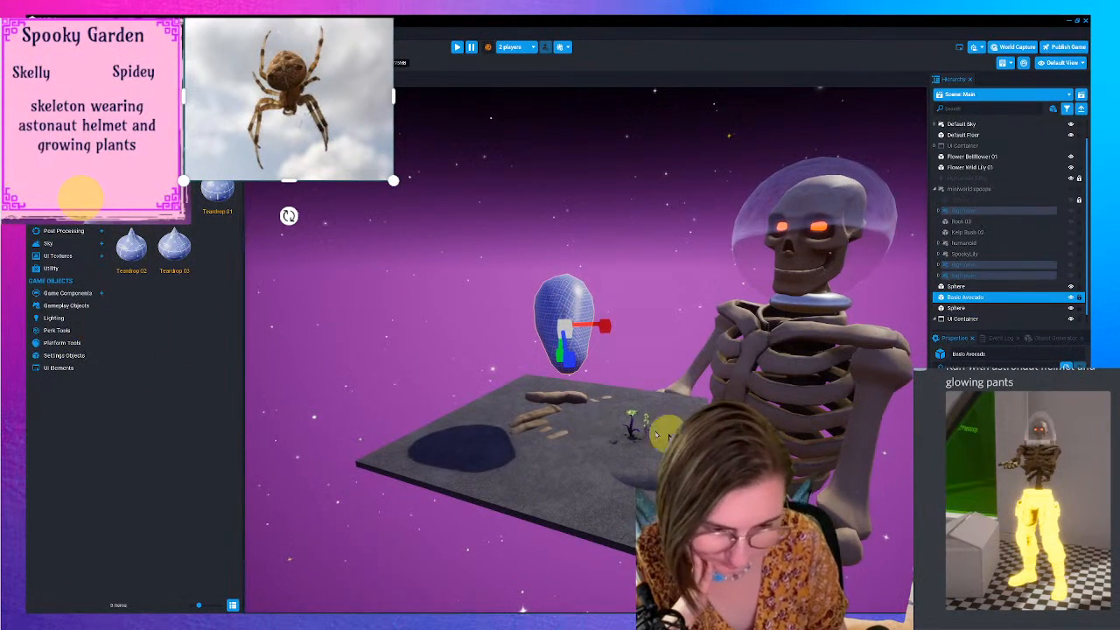
left_click(140, 252)
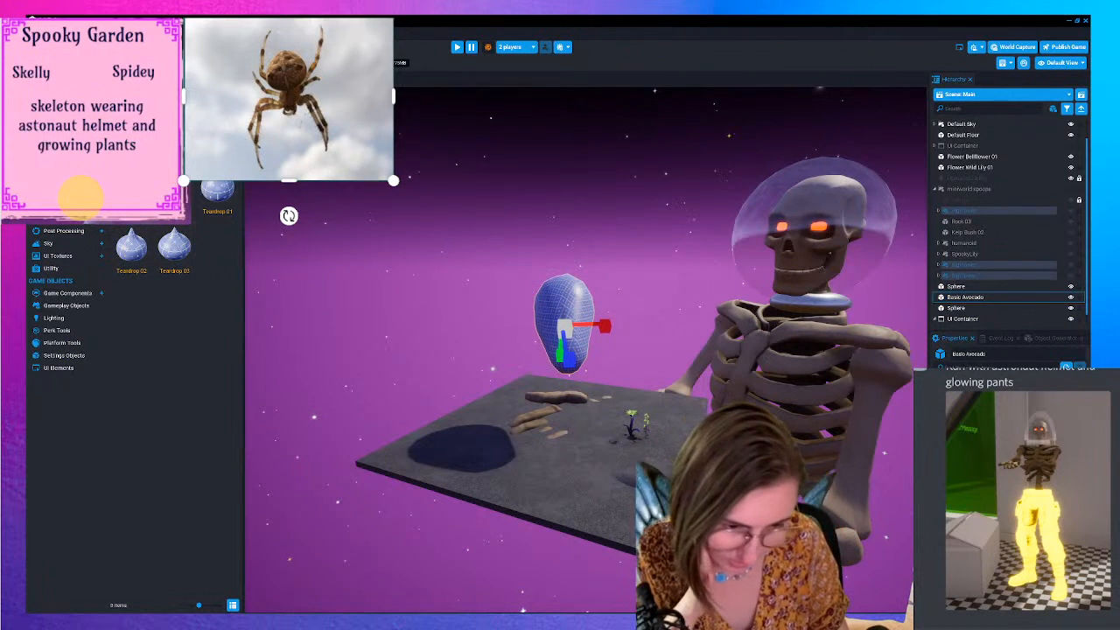
left_click_drag(140, 252, 1006, 472)
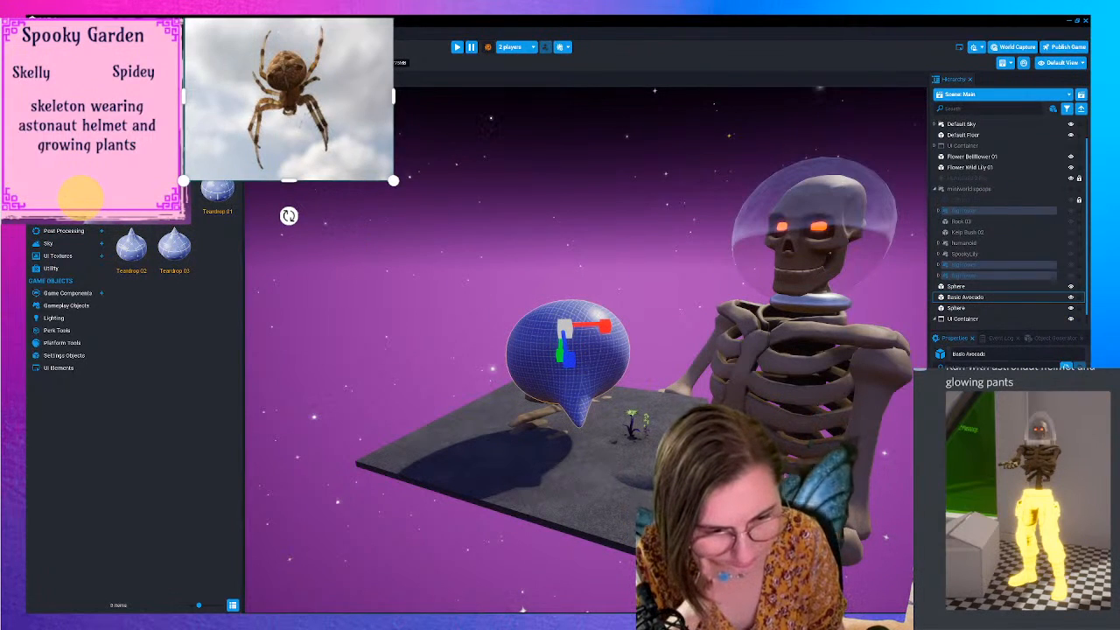
- Rotate the teardrop in local space until it lies on its side with the tip pointing horizontally
left_click(289, 215)
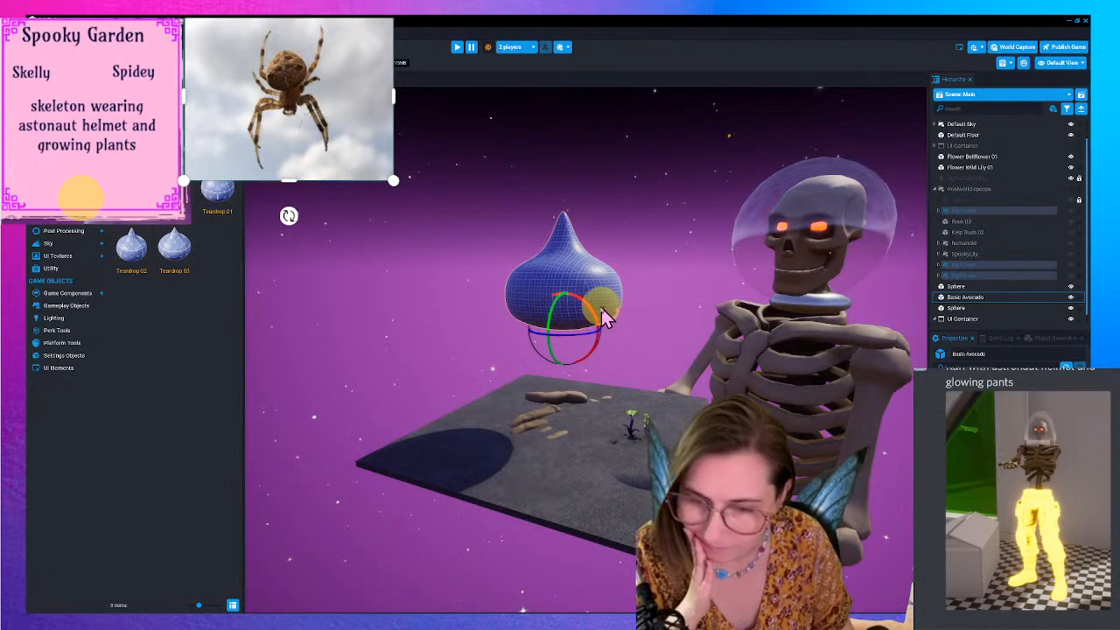
left_click_drag(556, 320, 528, 362)
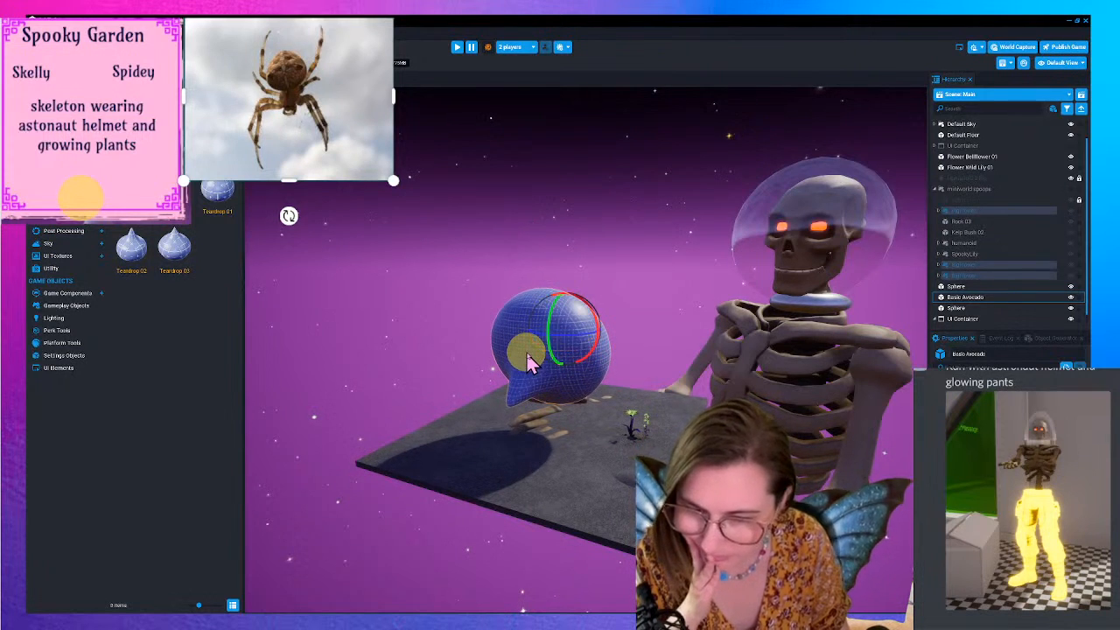
scroll(572, 353, "up", 3)
key("w")
right_click_drag(605, 292, 627, 393)
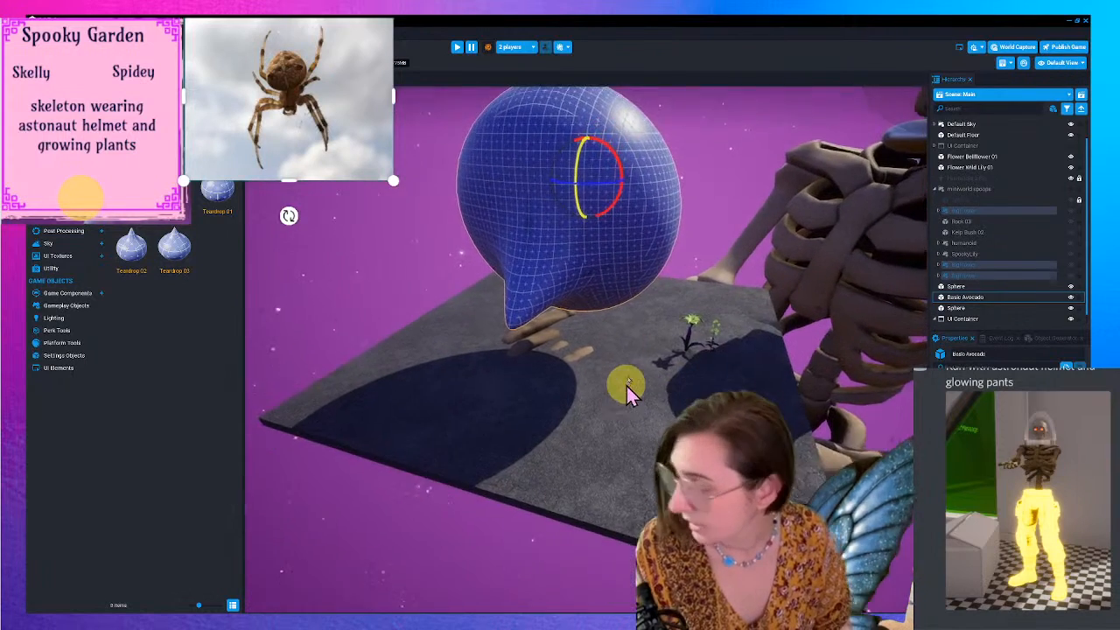
scroll(625, 385, "down", 2)
key("t")
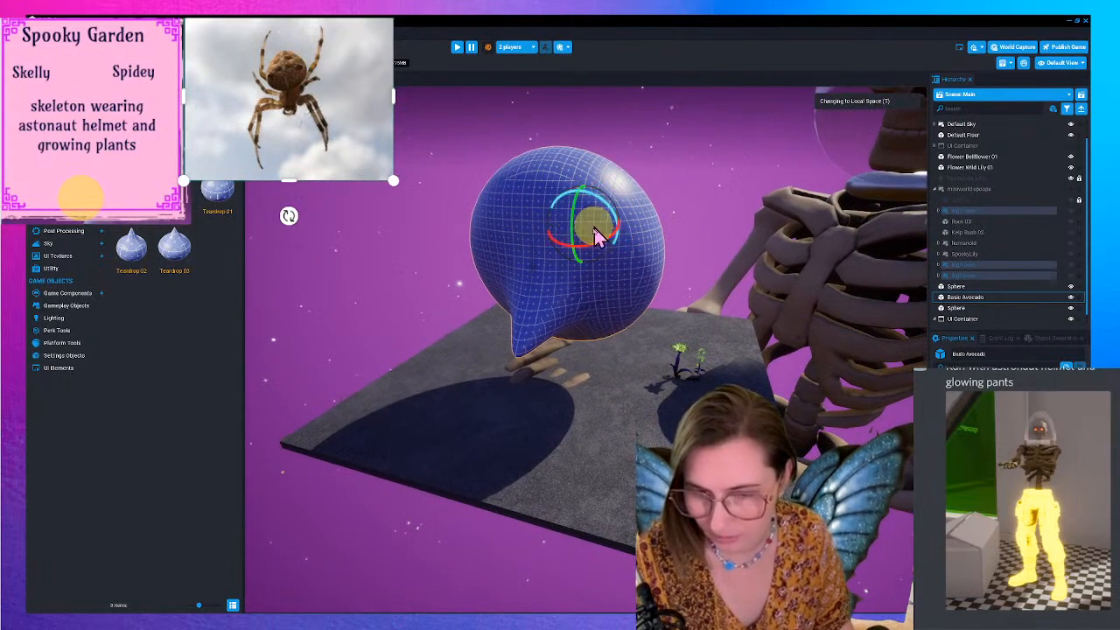
mouse_move(580, 219)
left_mouse_down()
mouse_move(626, 153)
mouse_move(658, 144)
left_mouse_up()
- From a top view, stretch the teardrop lengthwise toward its tip and replace its mesh with Teardrop 03
right_click(618, 186)
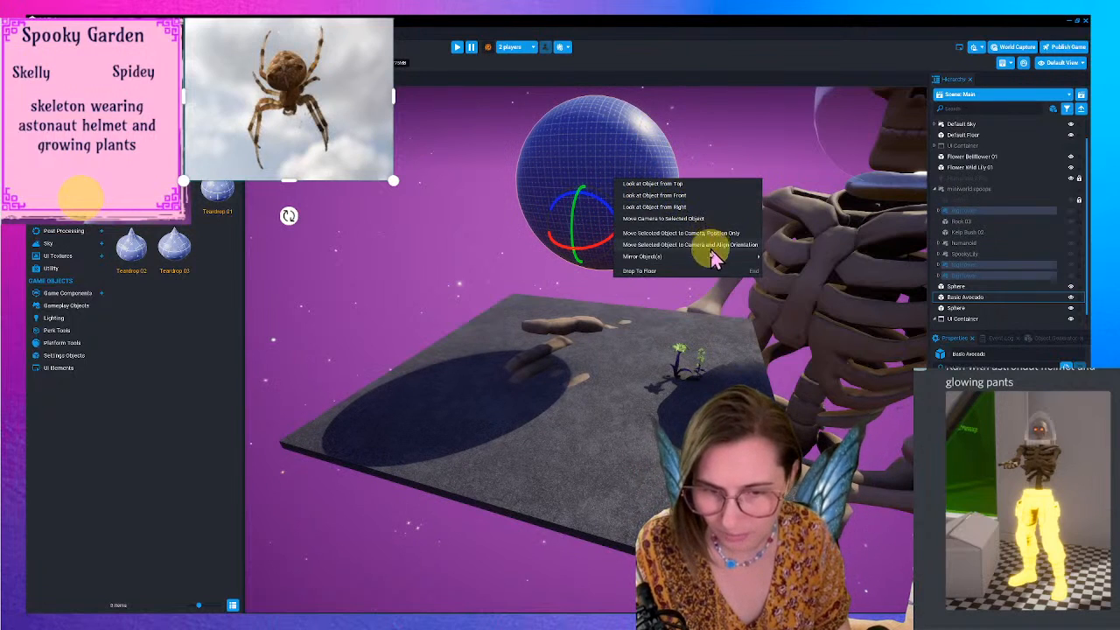
left_click(679, 185)
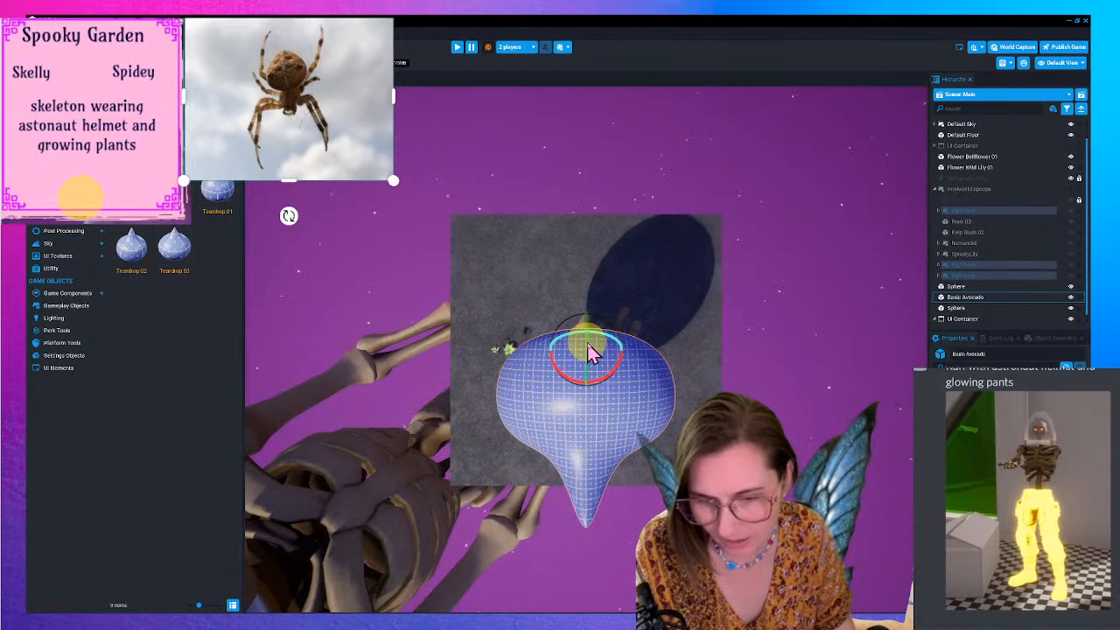
left_click_drag(577, 388, 623, 391)
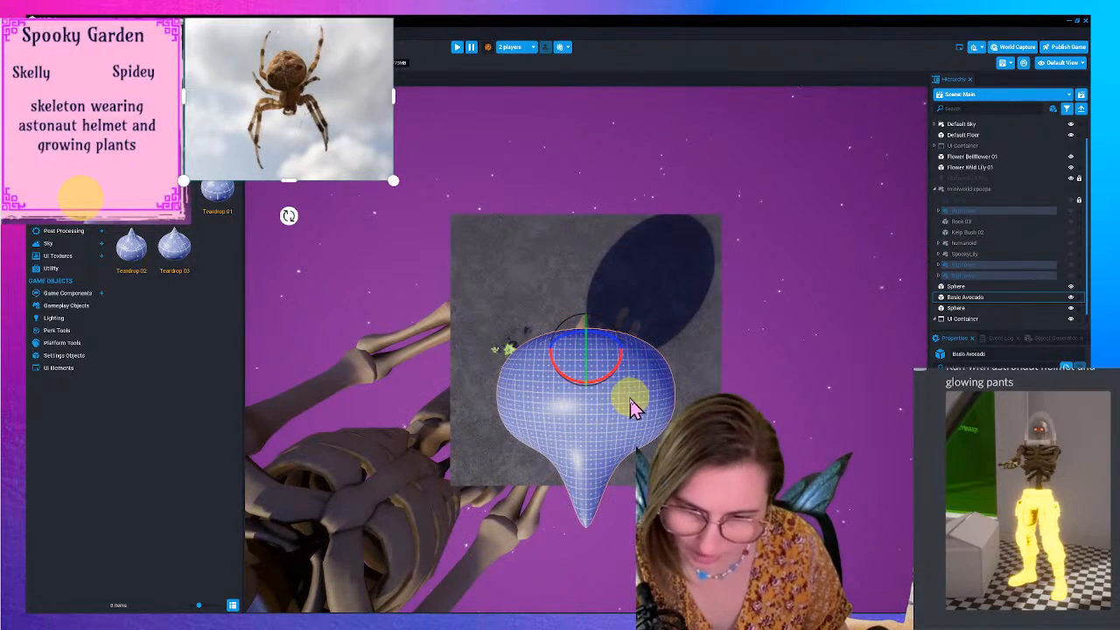
left_click(980, 298)
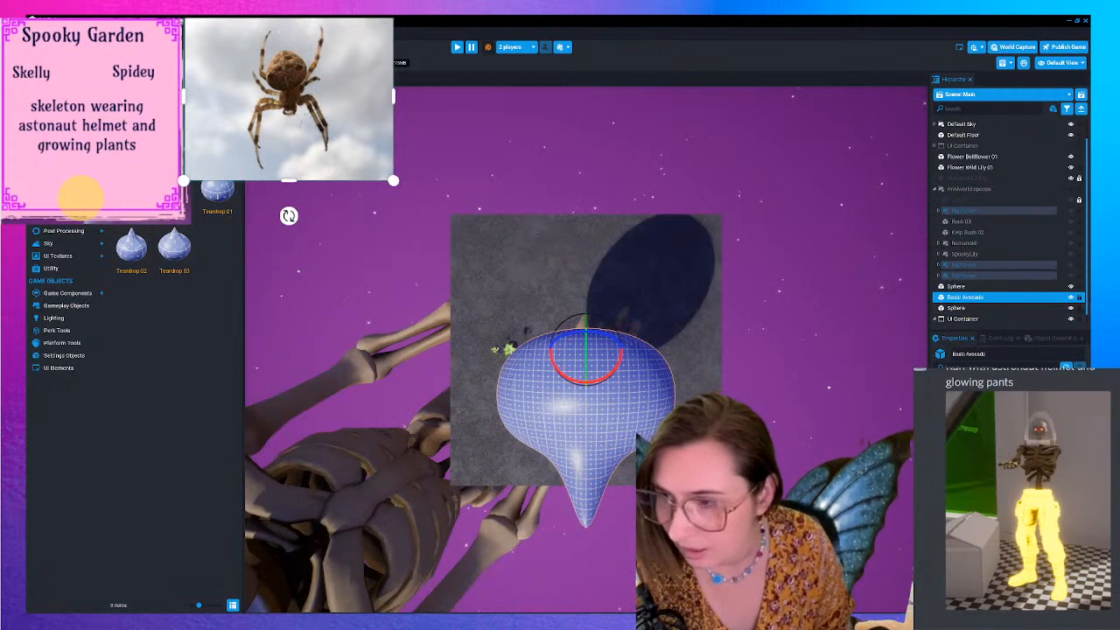
key("w")
left_click(662, 399)
mouse_move(584, 398)
left_mouse_down()
mouse_move(589, 437)
mouse_move(589, 391)
left_mouse_up()
left_click(181, 245)
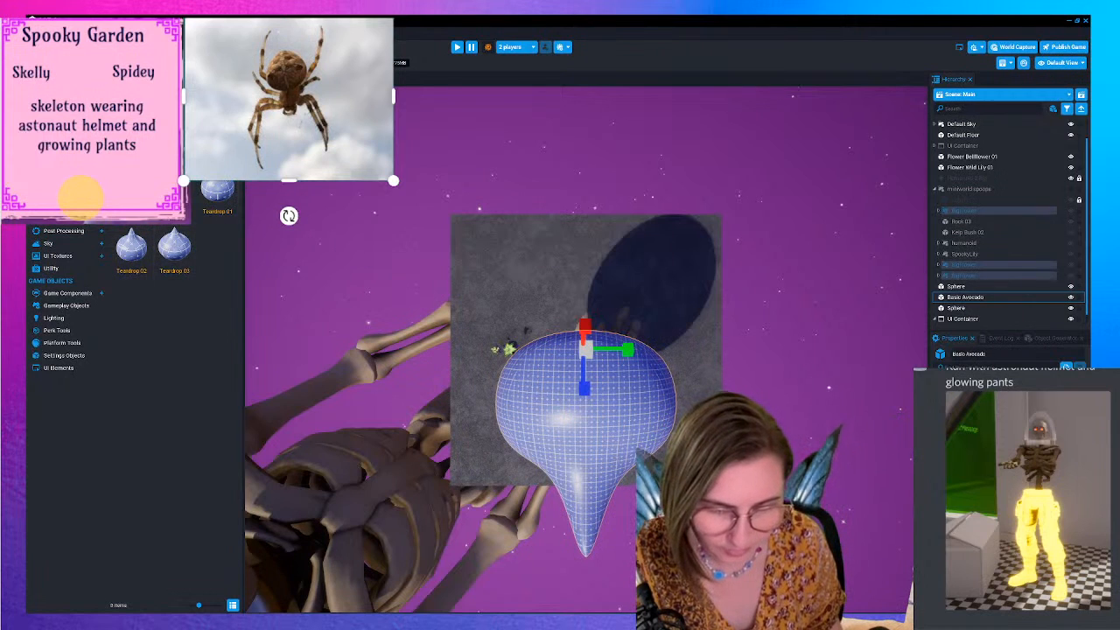
key("e")
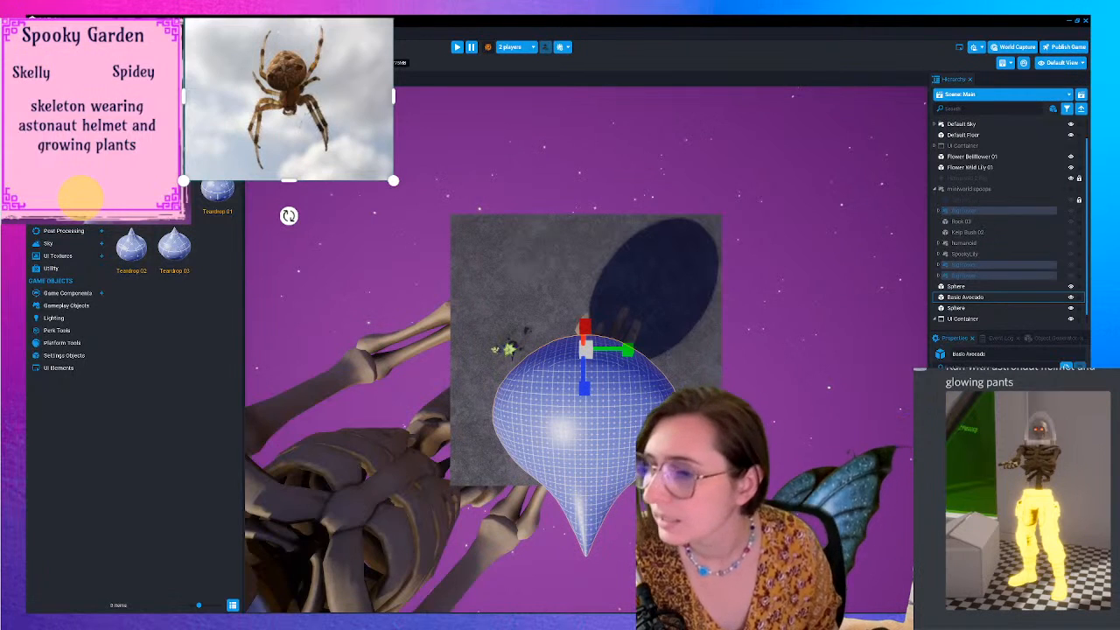
- Clear the library search and look through the basic shapes and other 3D object categories for a suitable spider part
key("BackSpace")
left_click(57, 157)
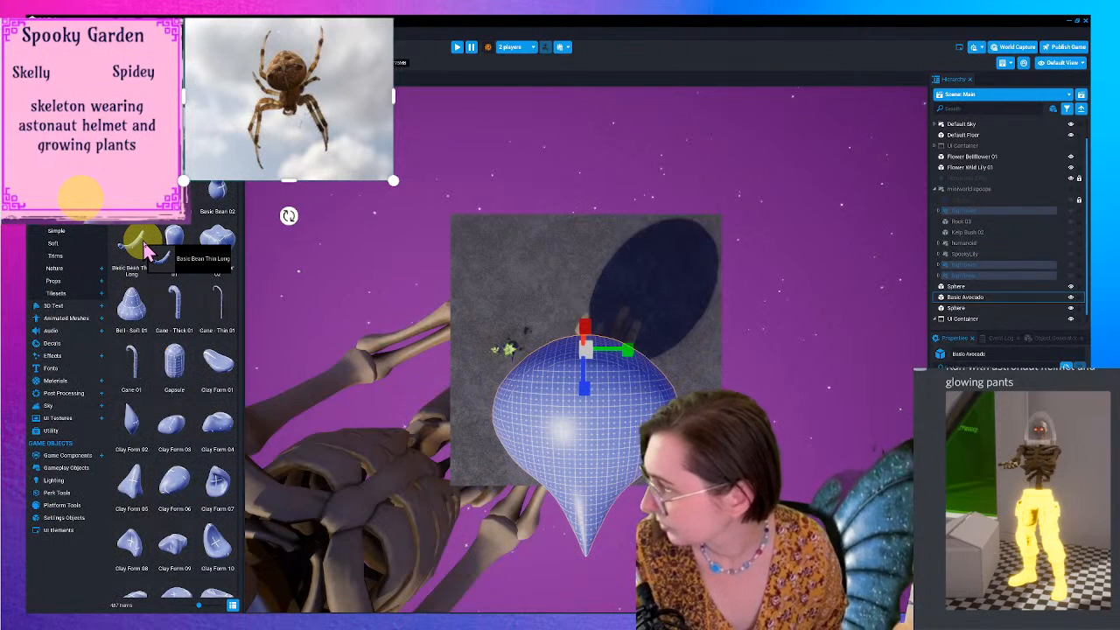
scroll(220, 278, "down", 3)
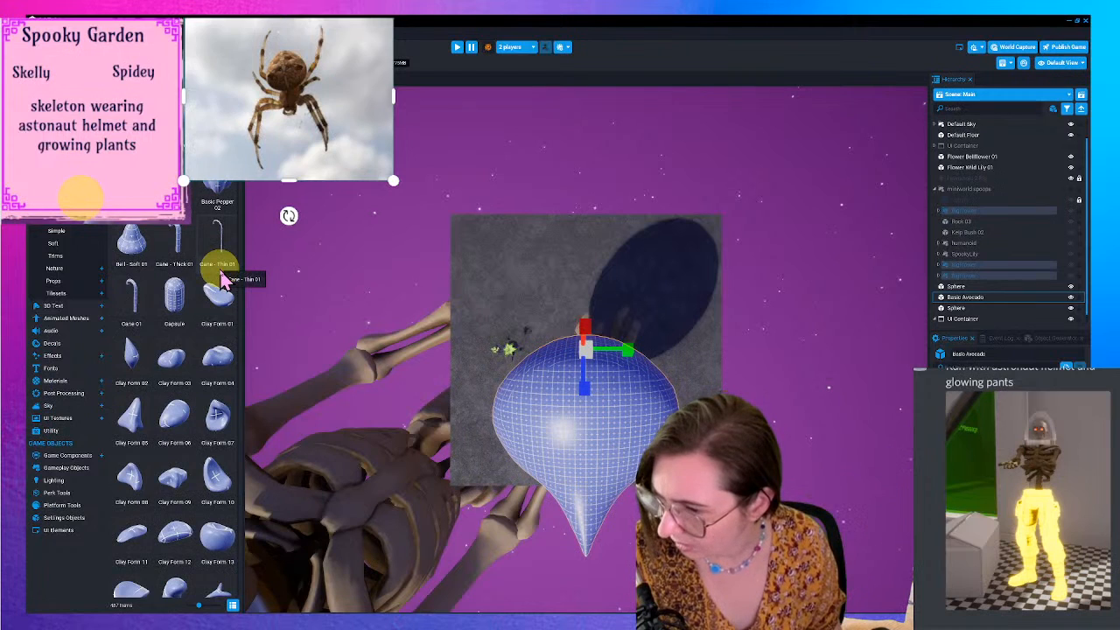
scroll(220, 279, "down", 2)
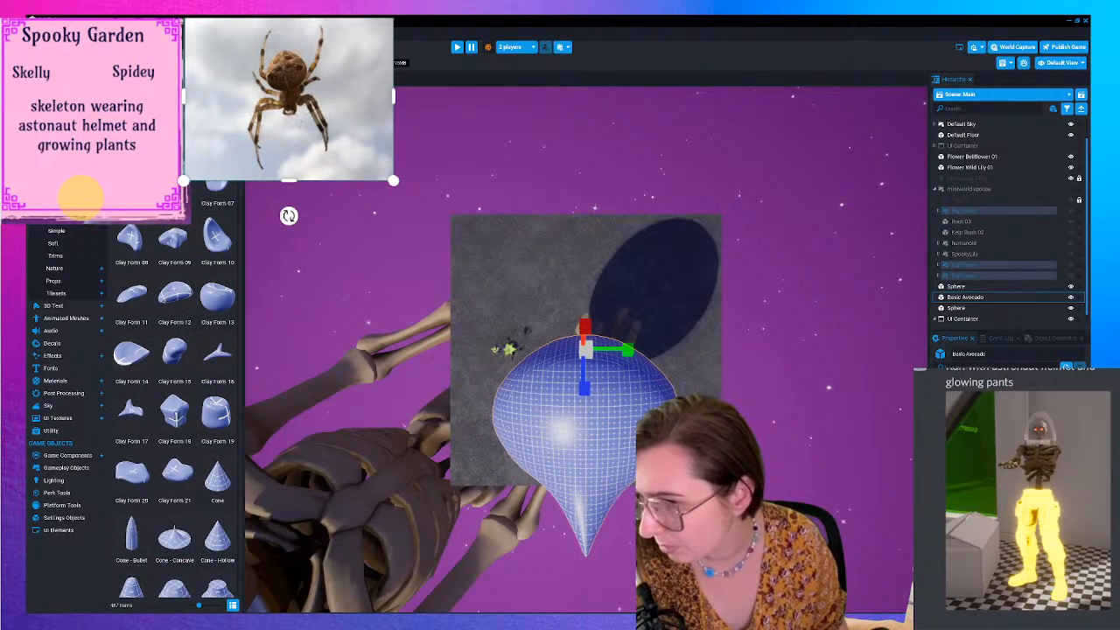
scroll(219, 350, "down", 15)
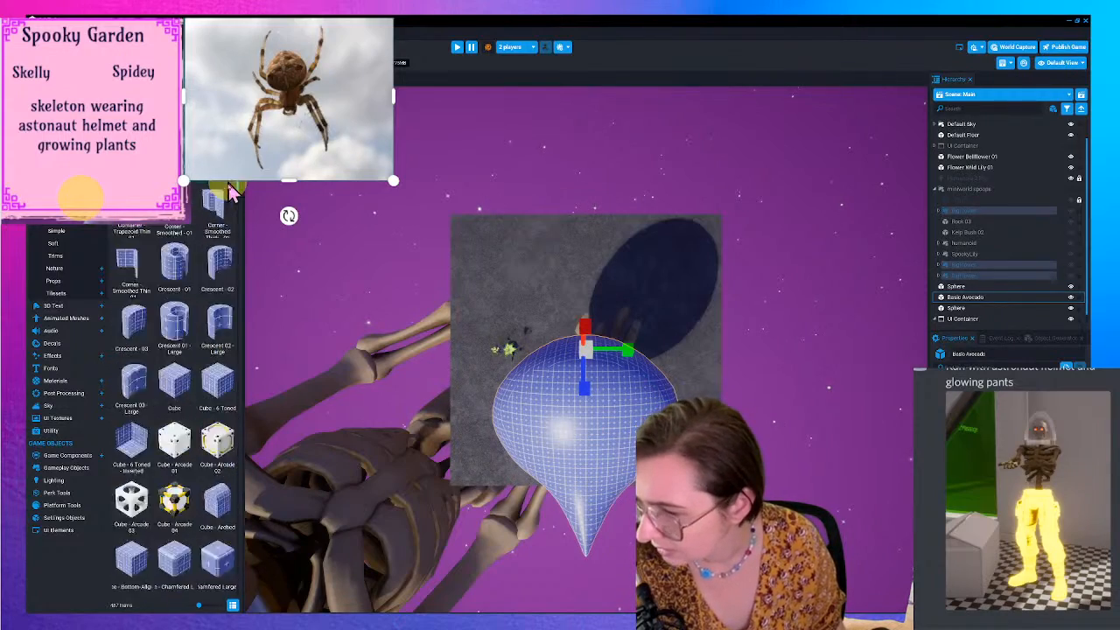
left_click_drag(256, 313, 259, 163)
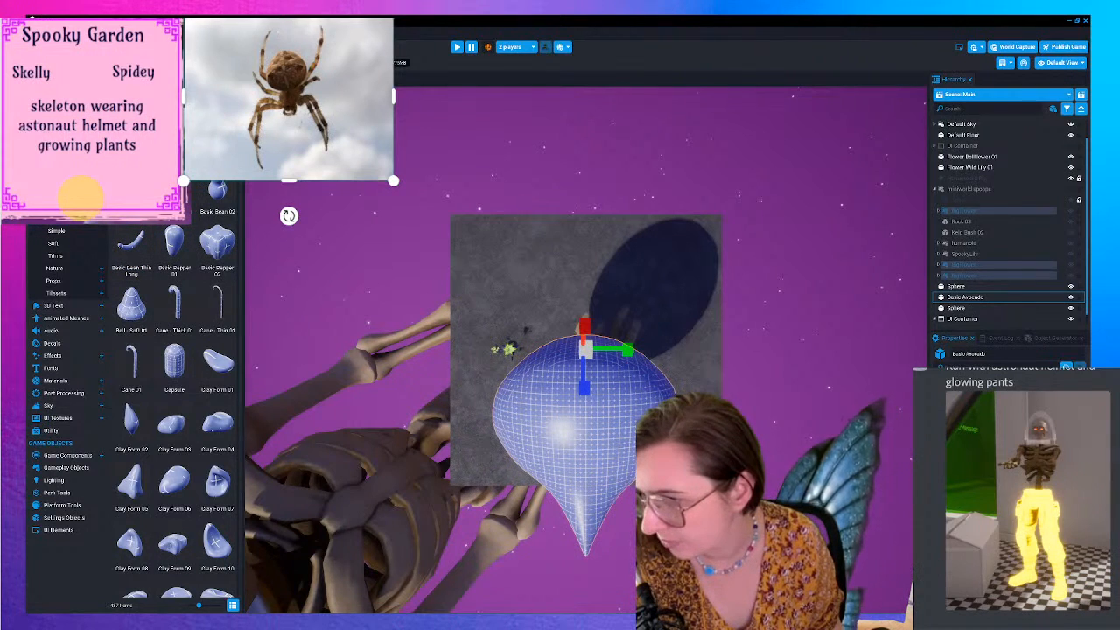
left_click(80, 200)
left_click(79, 198)
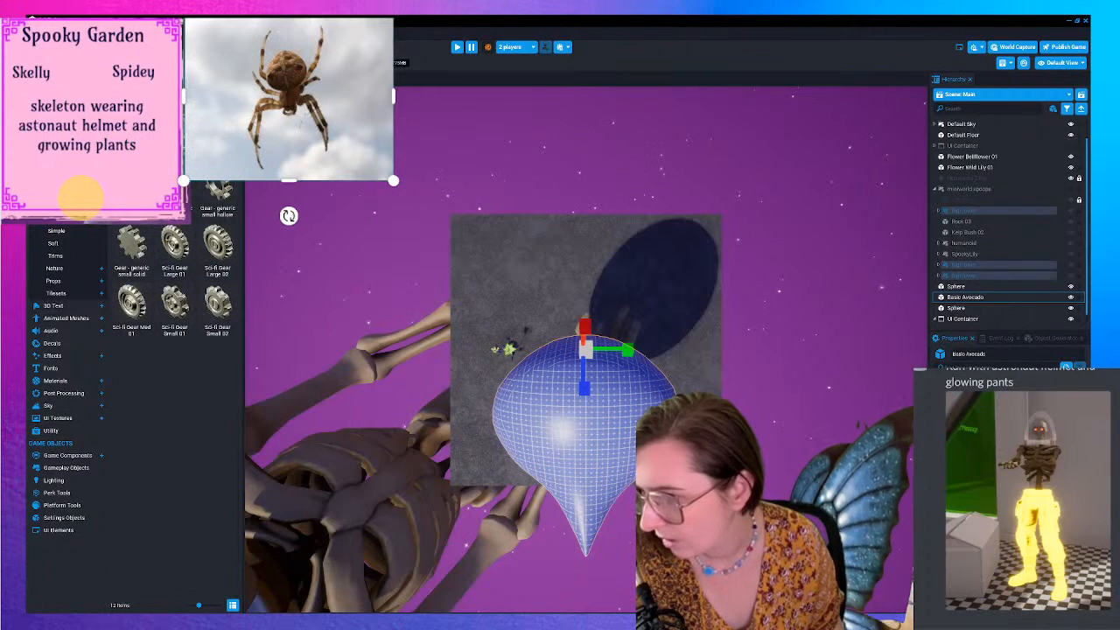
left_click(80, 200)
scroll(79, 197, "up", 3)
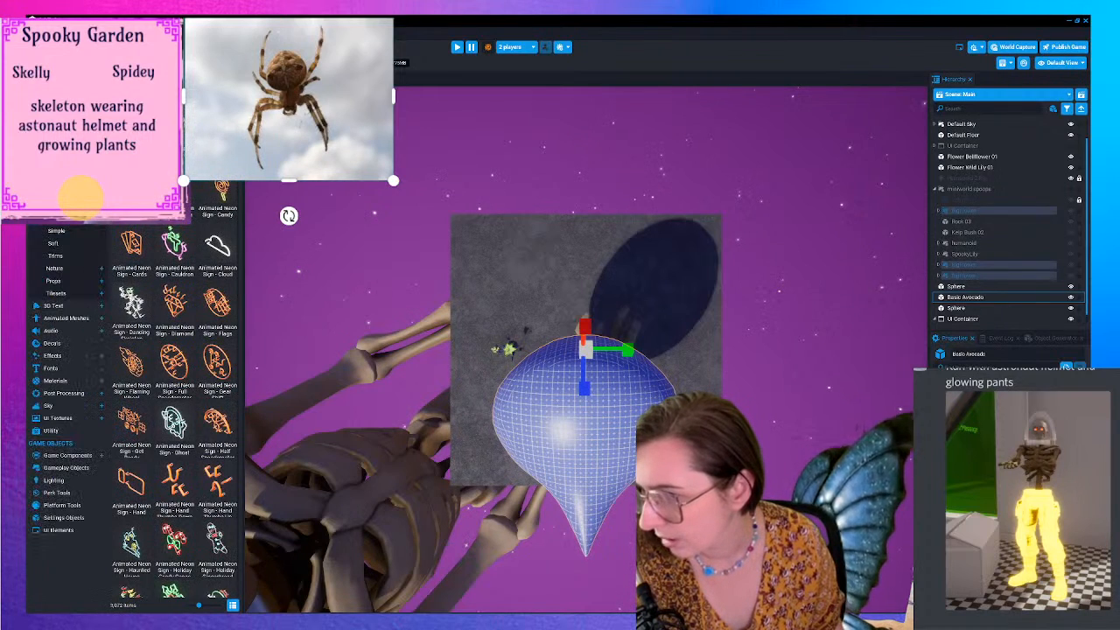
scroll(80, 197, "down", 2)
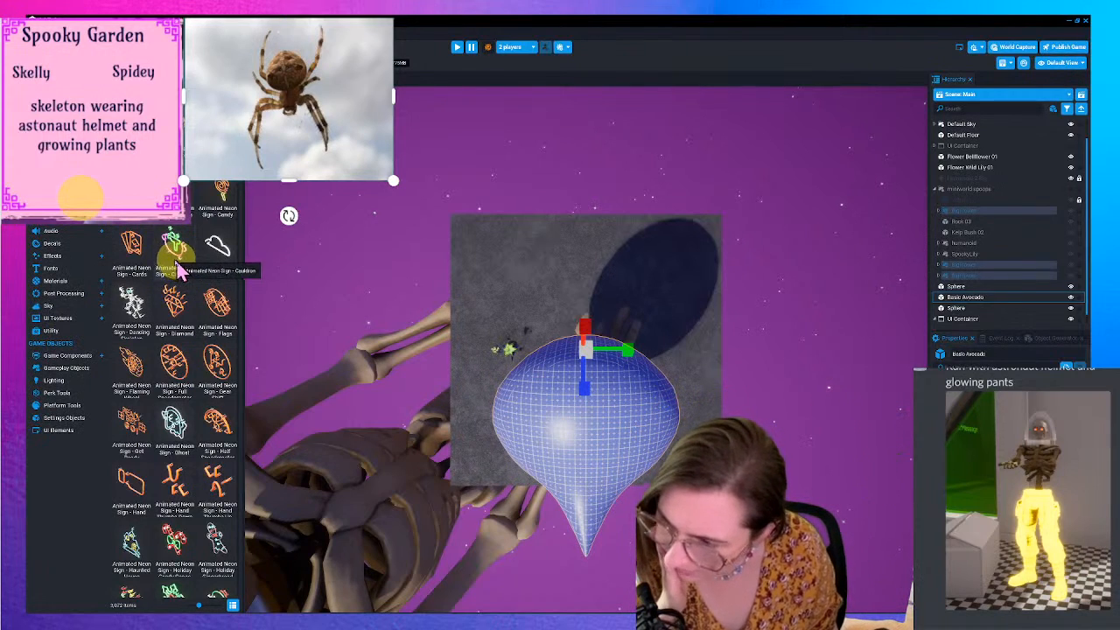
scroll(70, 350, "up", 2)
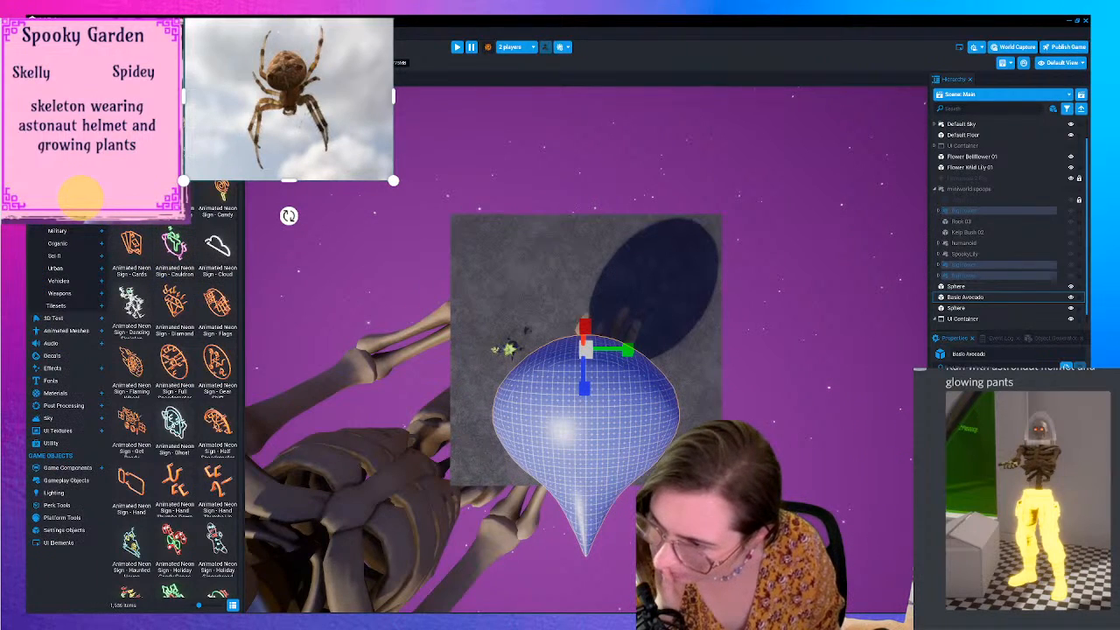
- Look through the library's nature models down to the tree and stump models
left_click(77, 169)
scroll(194, 293, "down", 2)
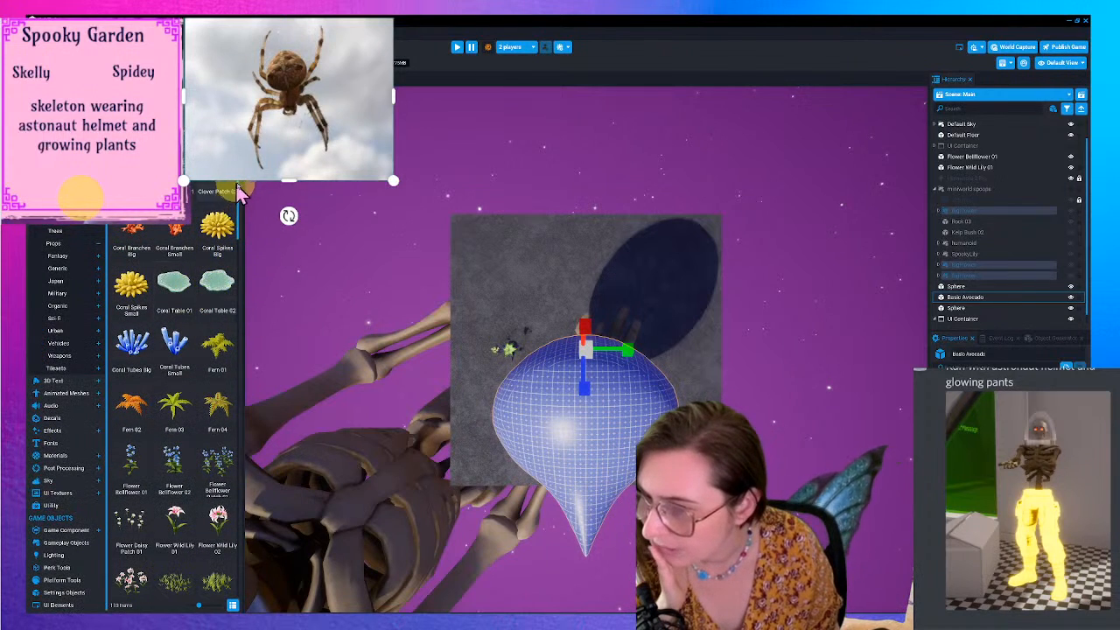
left_click_drag(239, 194, 249, 547)
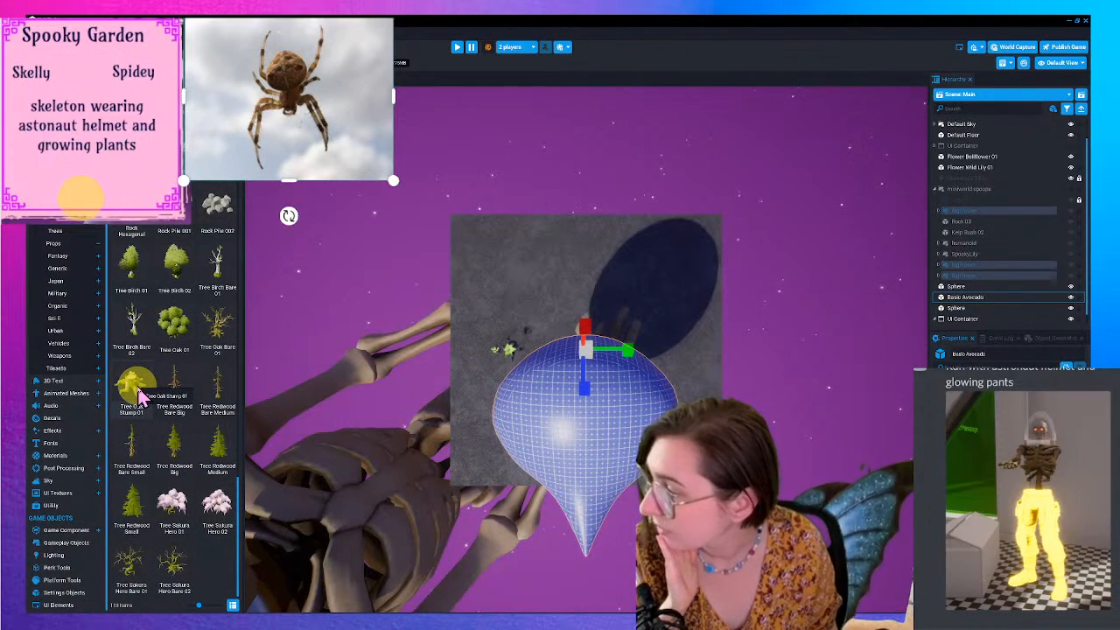
left_click_drag(140, 395, 209, 368)
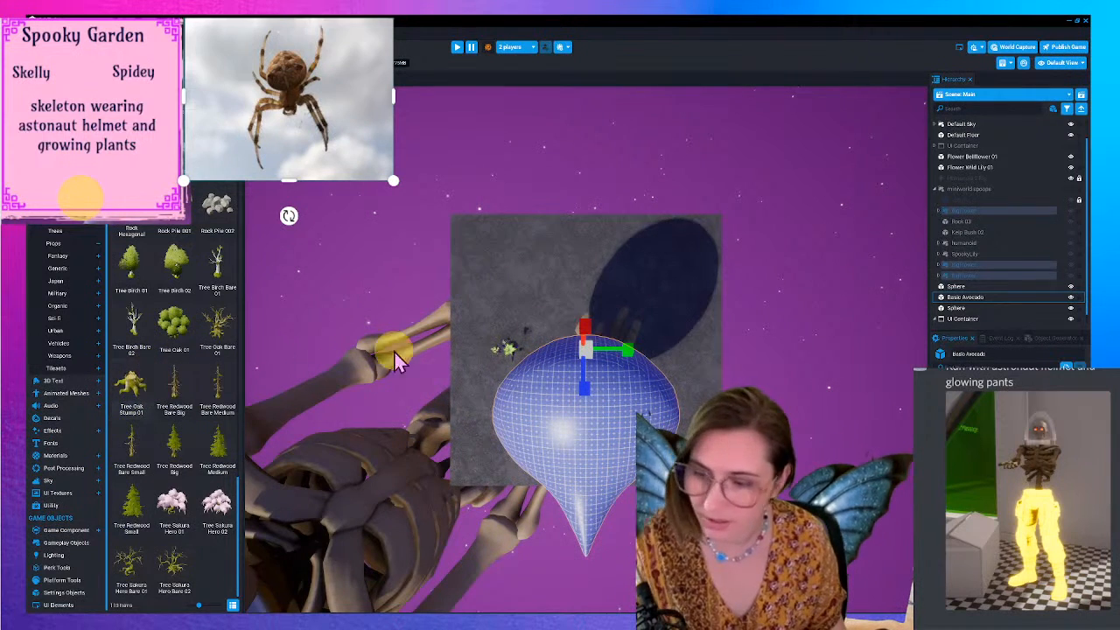
- Put Basic Avocado into a new group named Spider
left_click(973, 307)
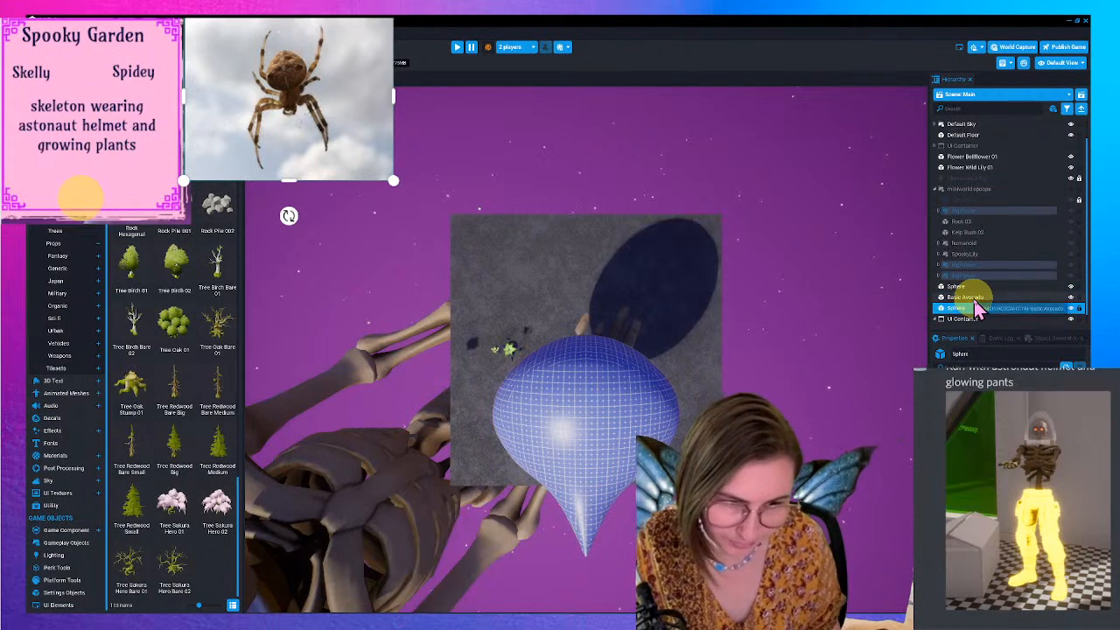
left_click(975, 299)
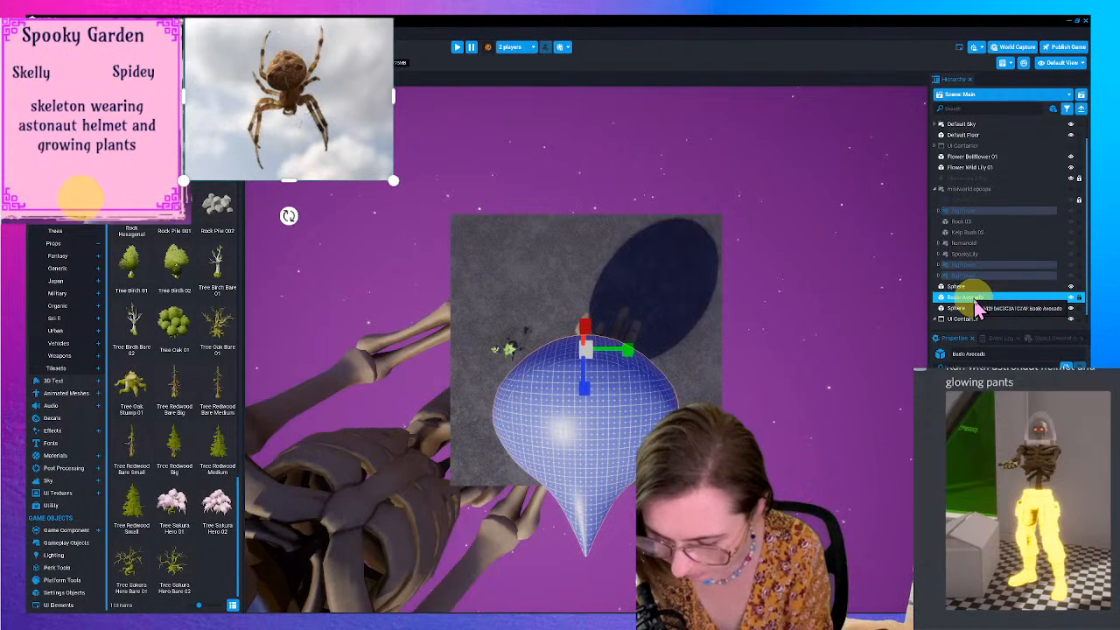
key("ctrl+g")
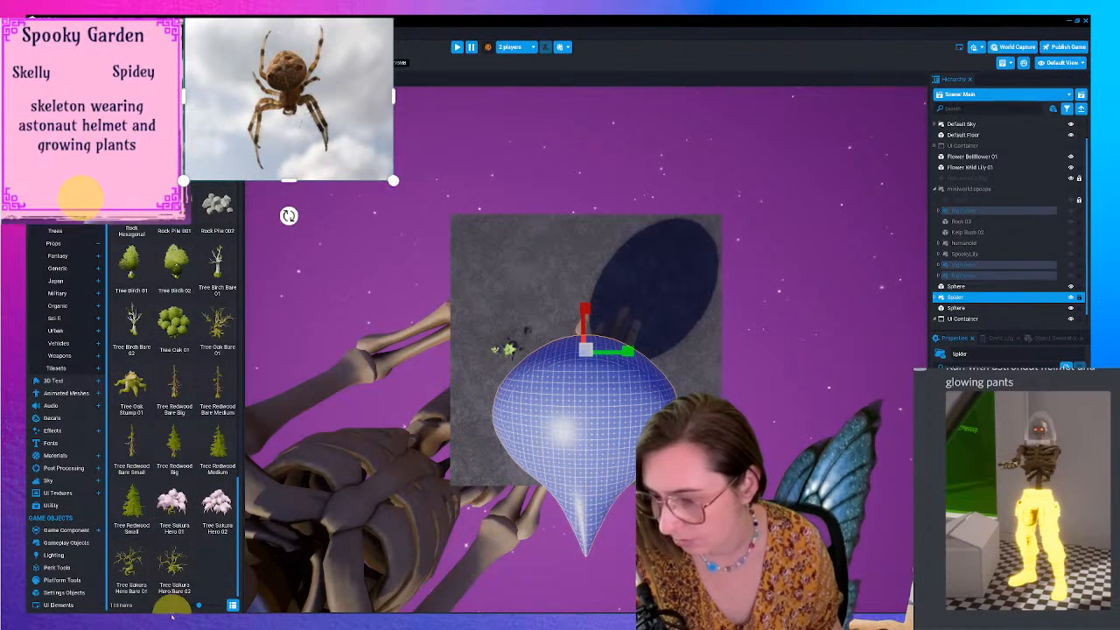
- Add Tree Oak Stump 01 to the scene at the teardrop, enlarge it, and compress it along the teardrop's long axis
left_click_drag(137, 380, 996, 308)
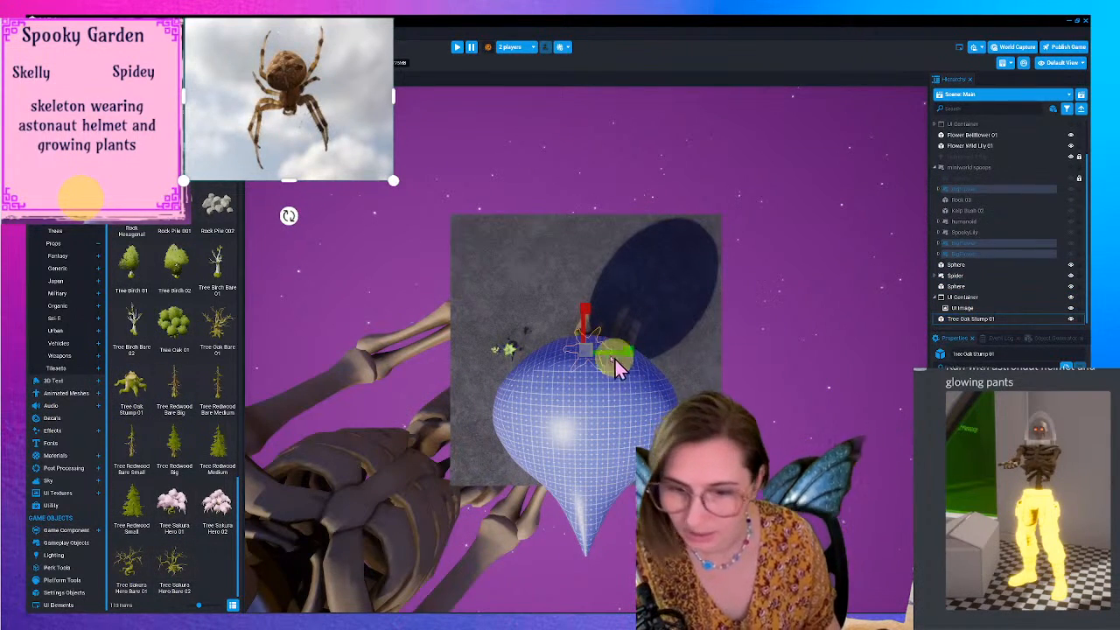
left_click_drag(585, 352, 687, 333)
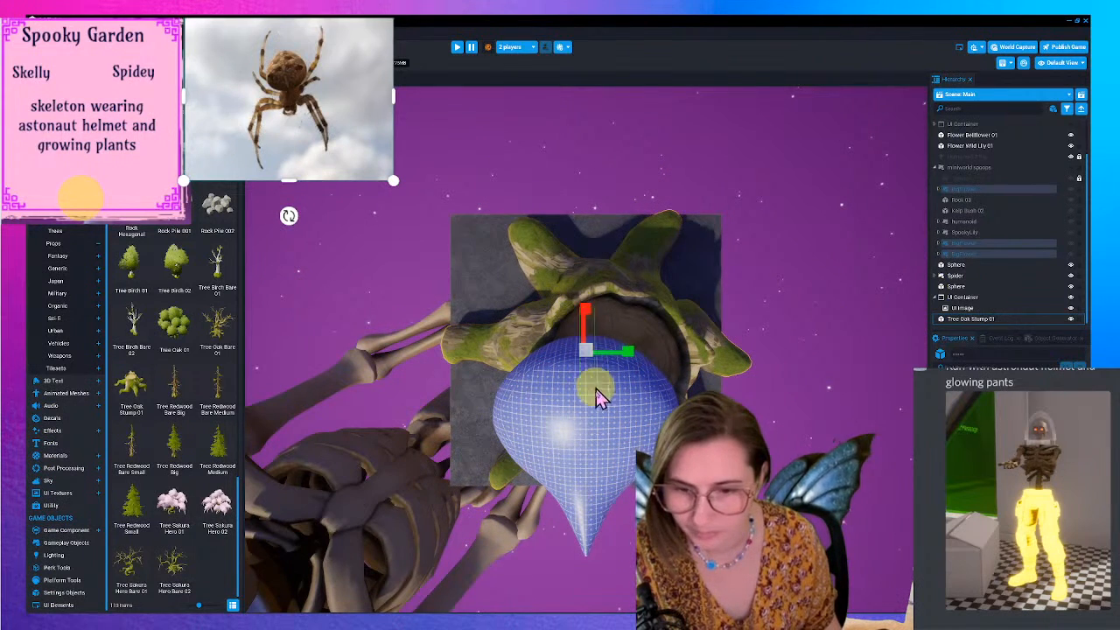
left_click_drag(586, 314, 596, 345)
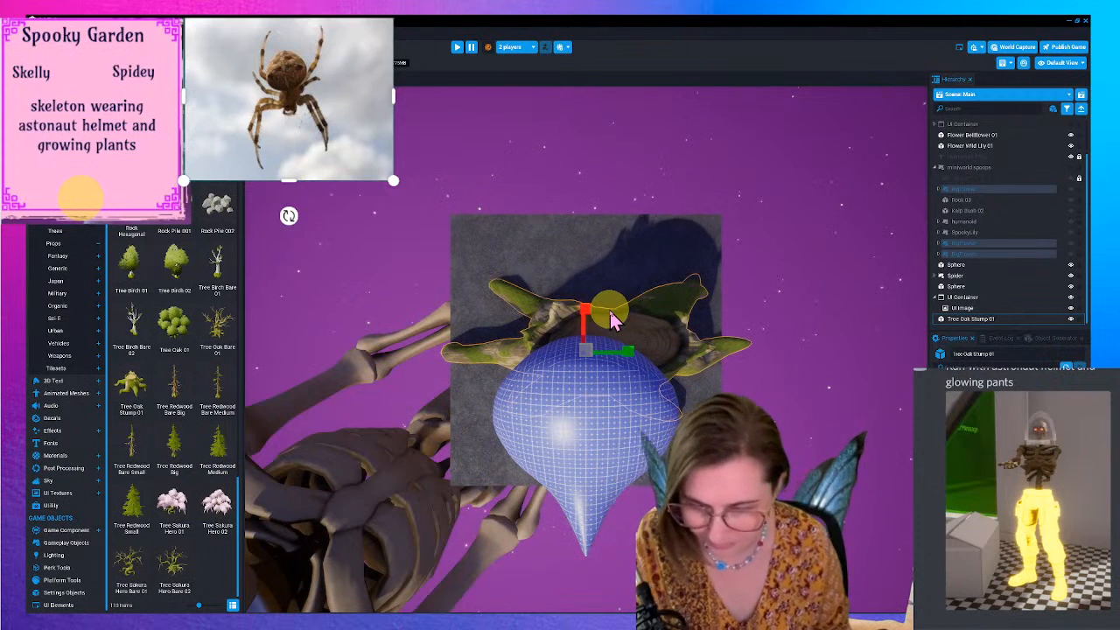
- Squash the oak stump's height and raise it so its roots spread like legs beneath the teardrop
key("w")
right_click_drag(639, 408, 639, 407)
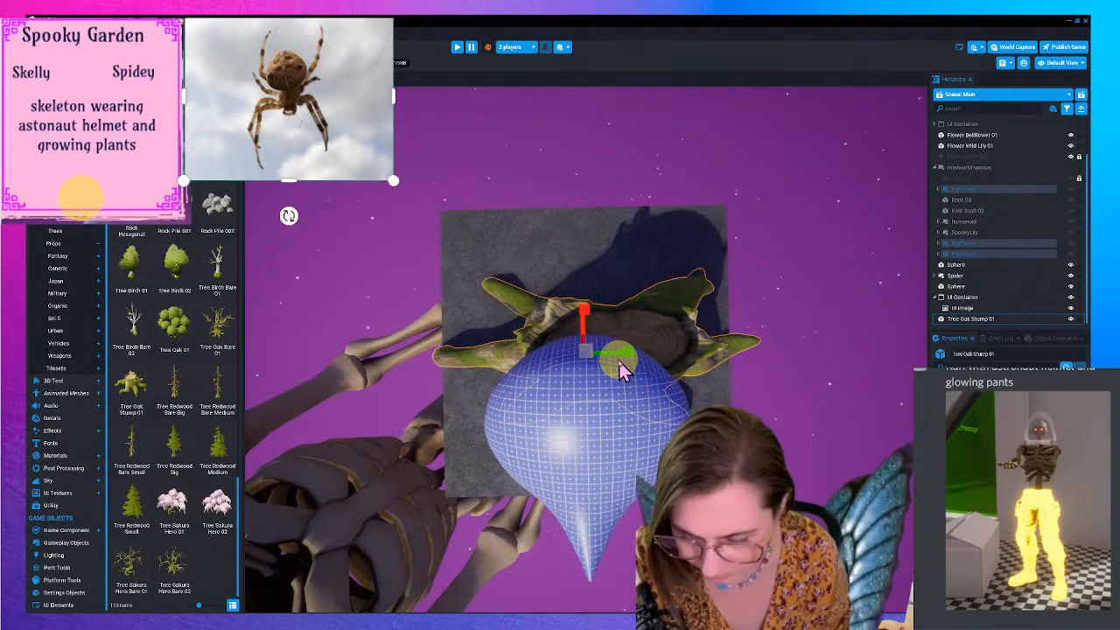
right_click_drag(654, 345, 483, 420)
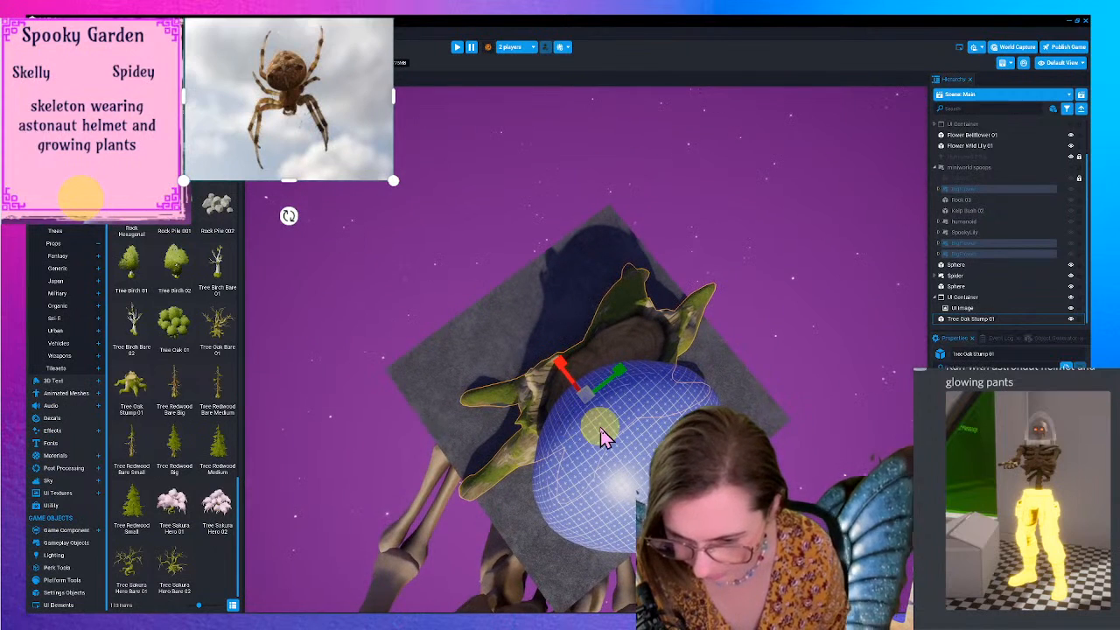
right_click_drag(645, 399, 658, 343)
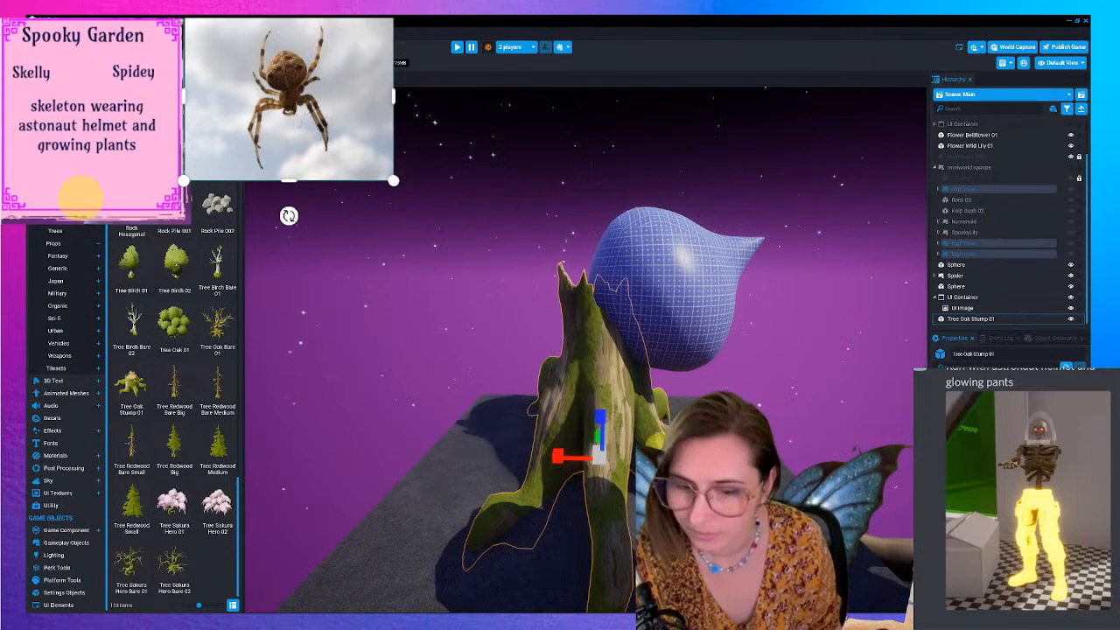
left_click_drag(599, 424, 617, 340)
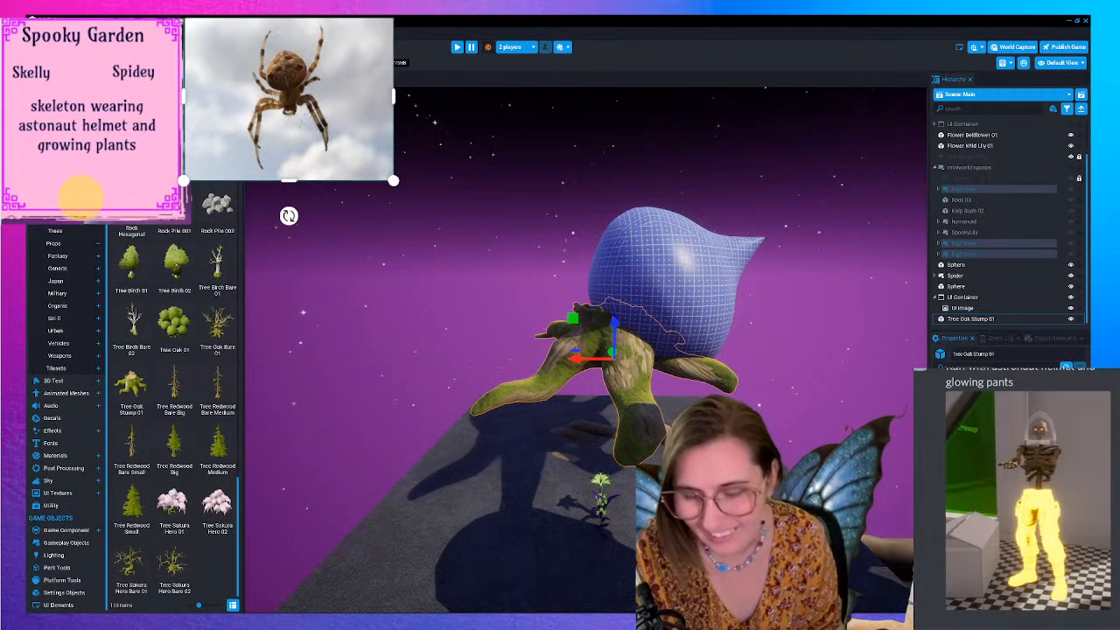
- Narrow the oak stump further and raise it slightly into the underside of the teardrop
key("r")
mouse_move(579, 361)
left_mouse_down()
mouse_move(592, 364)
mouse_move(571, 368)
left_mouse_up()
key("w")
left_click_drag(616, 328, 611, 318)
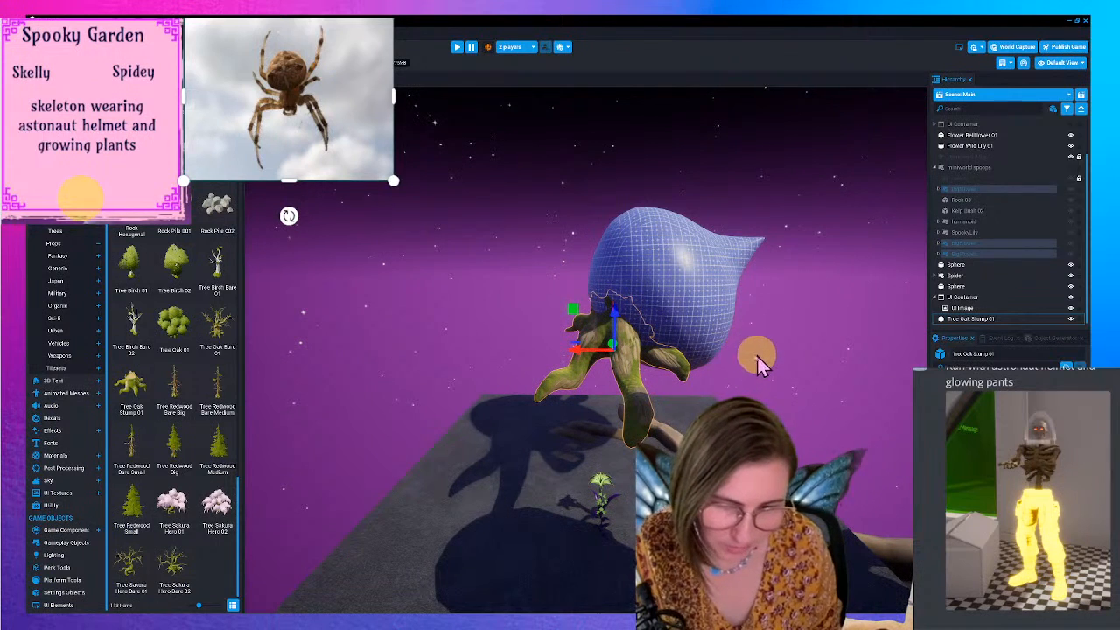
left_click(710, 341)
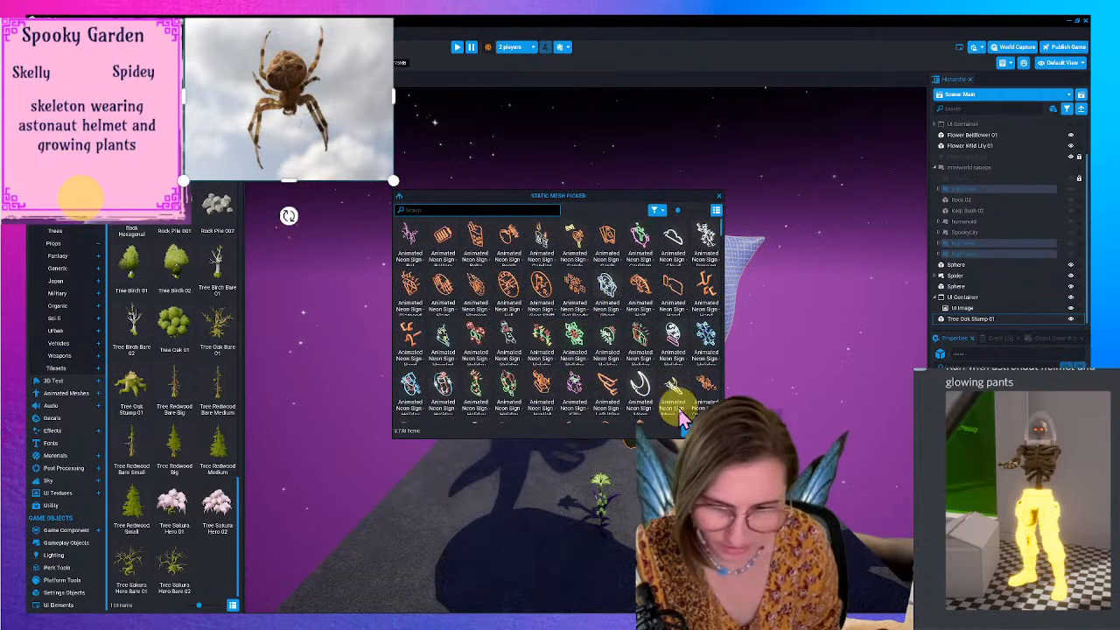
left_click(719, 197)
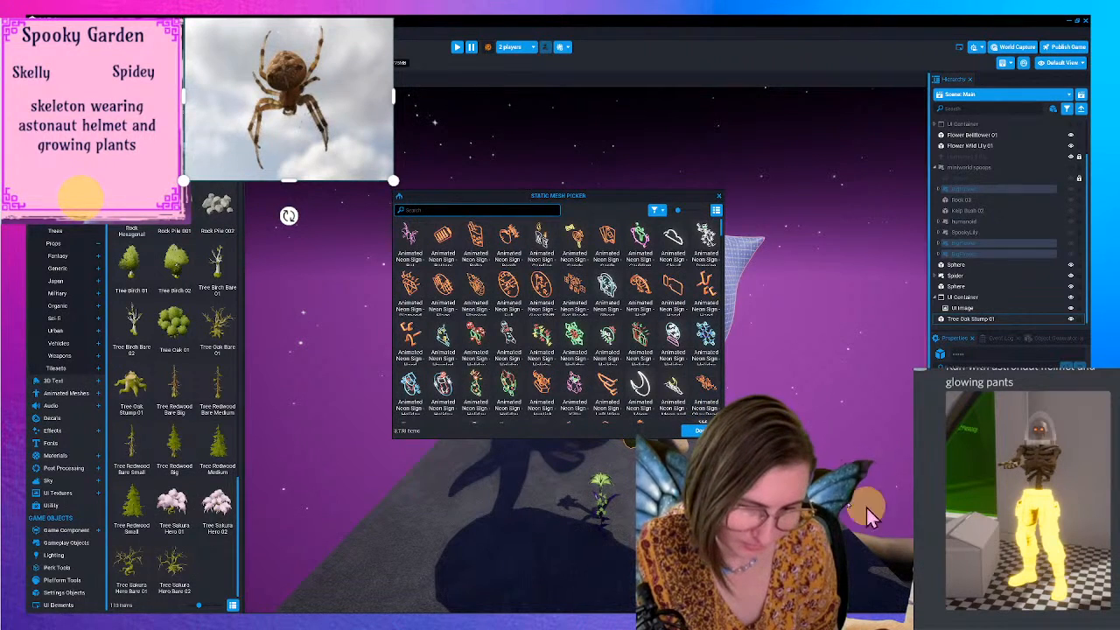
left_click(614, 356)
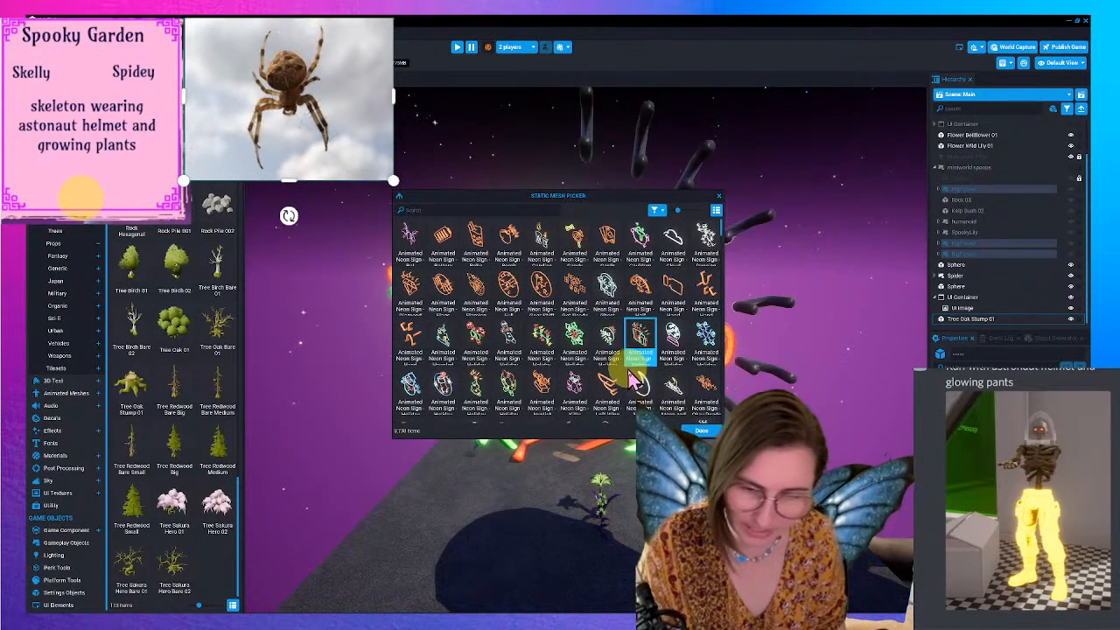
left_click(789, 323)
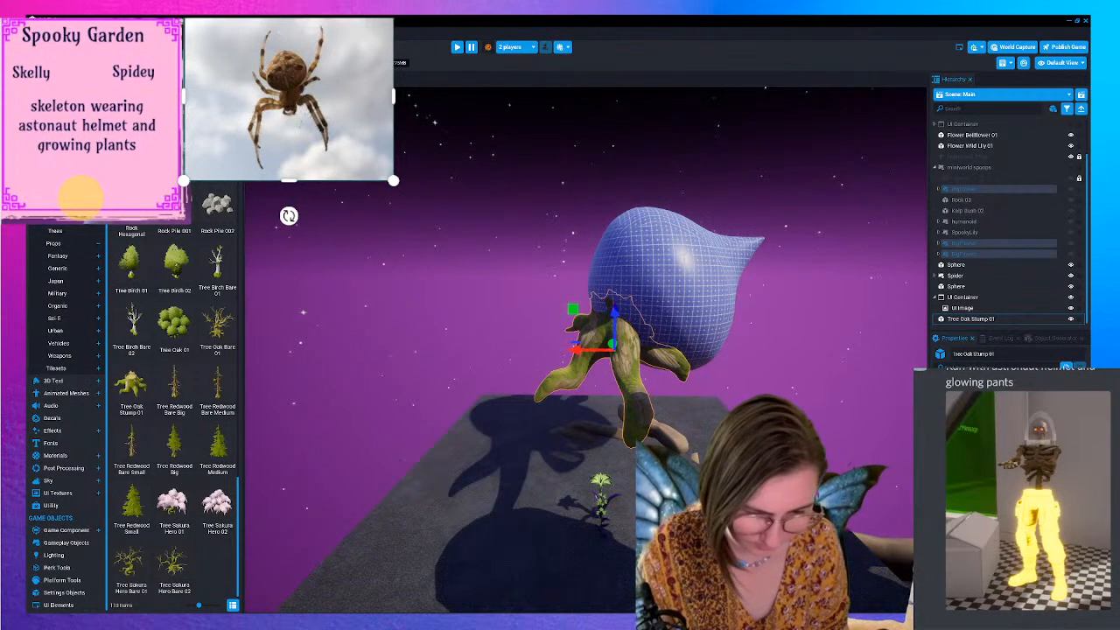
key("Return")
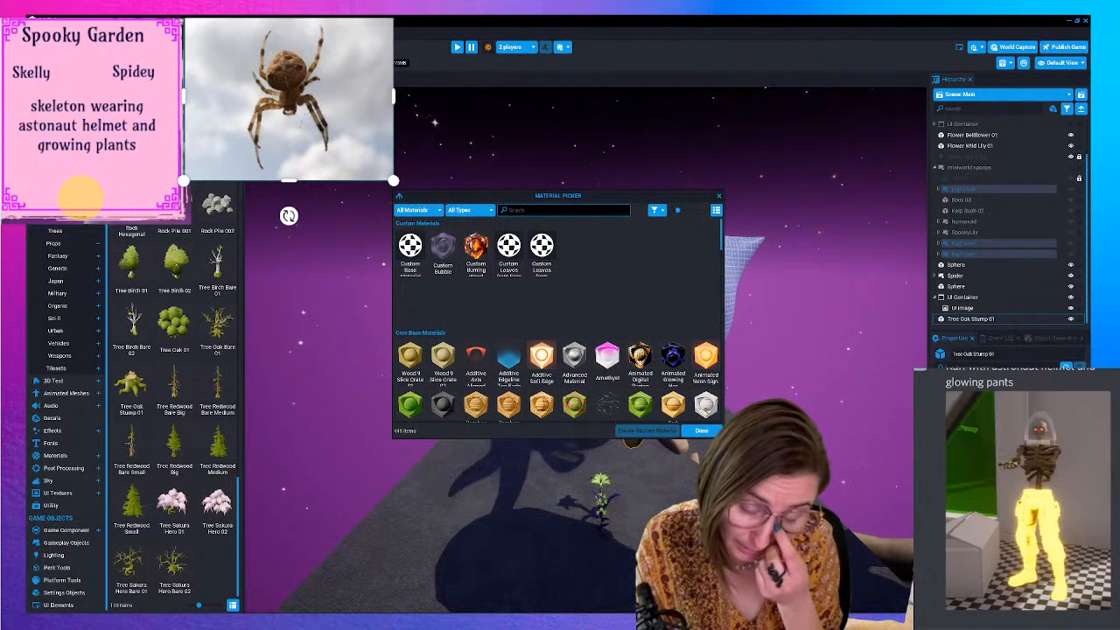
- Save the project and force-quit Core through Task Manager
key("ctrl+s")
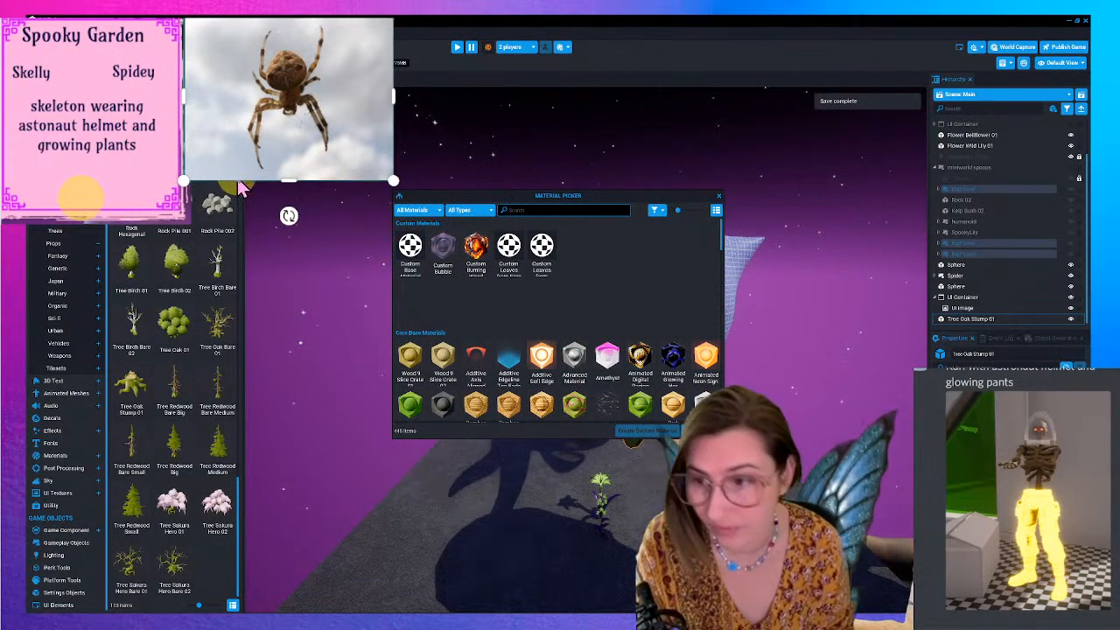
left_click(1086, 20)
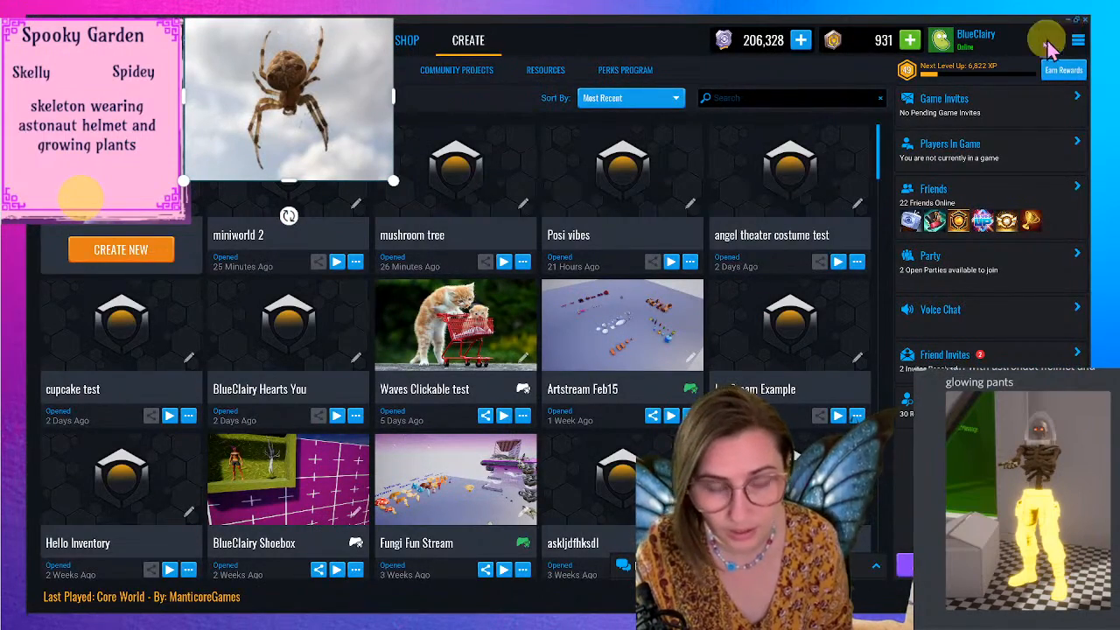
key("ctrl+shift+Escape")
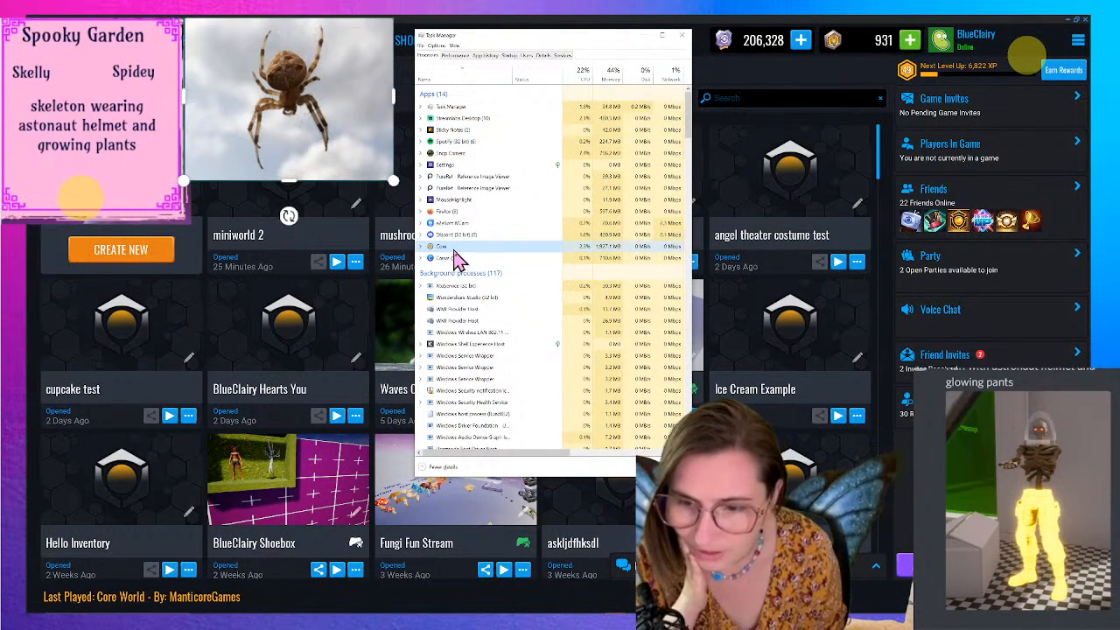
left_click(669, 466)
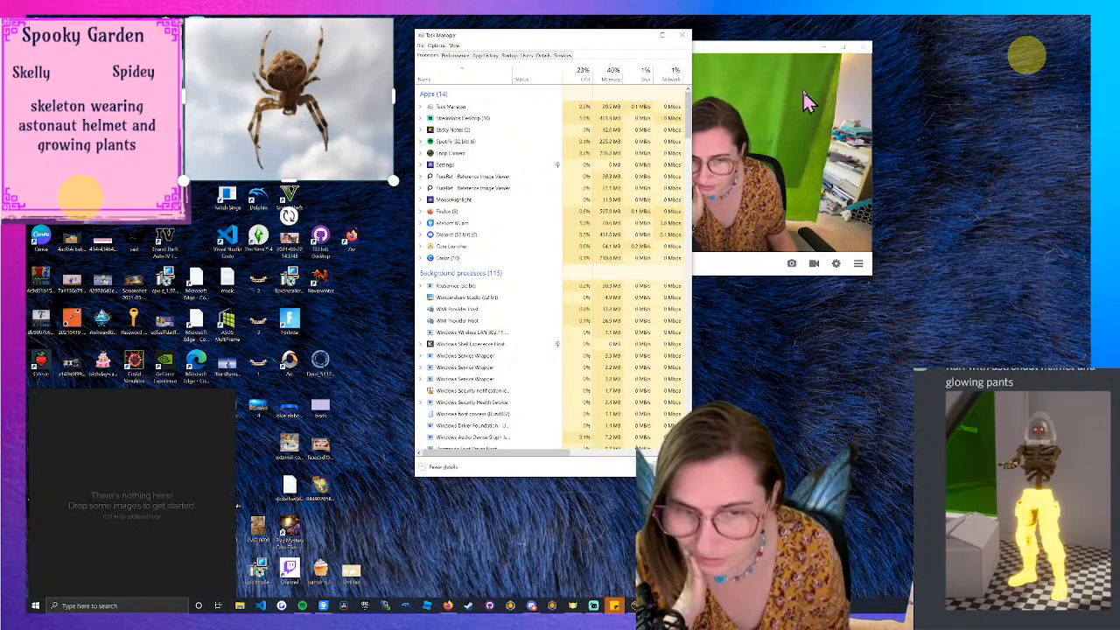
- Relaunch Core and reopen the miniworld 2 project for editing
left_click_drag(775, 49, 483, 254)
left_click(524, 248)
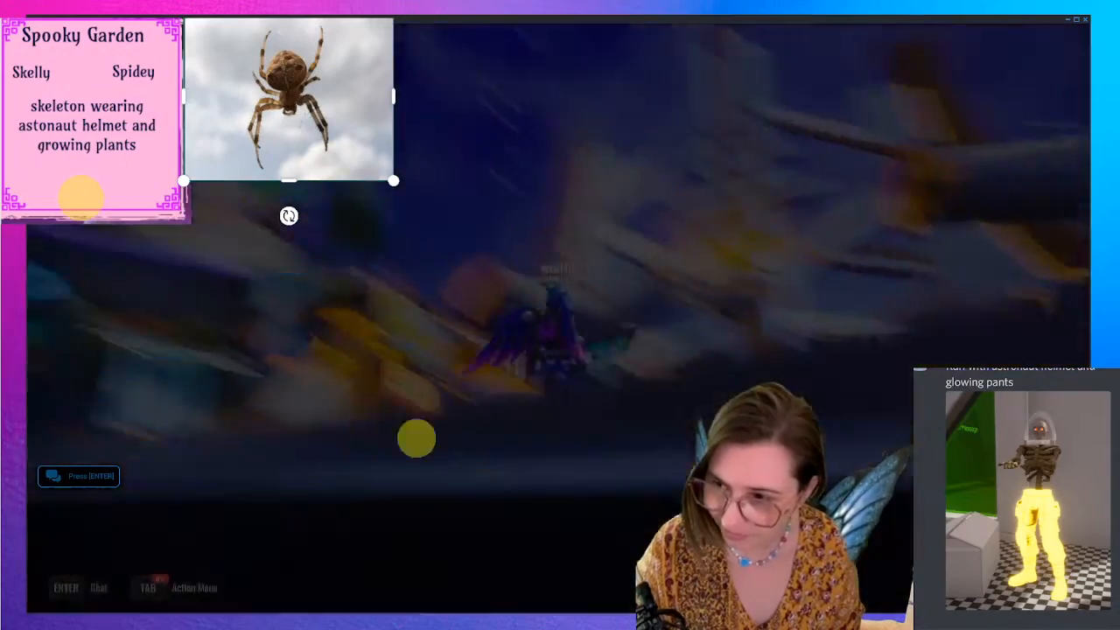
key("Escape")
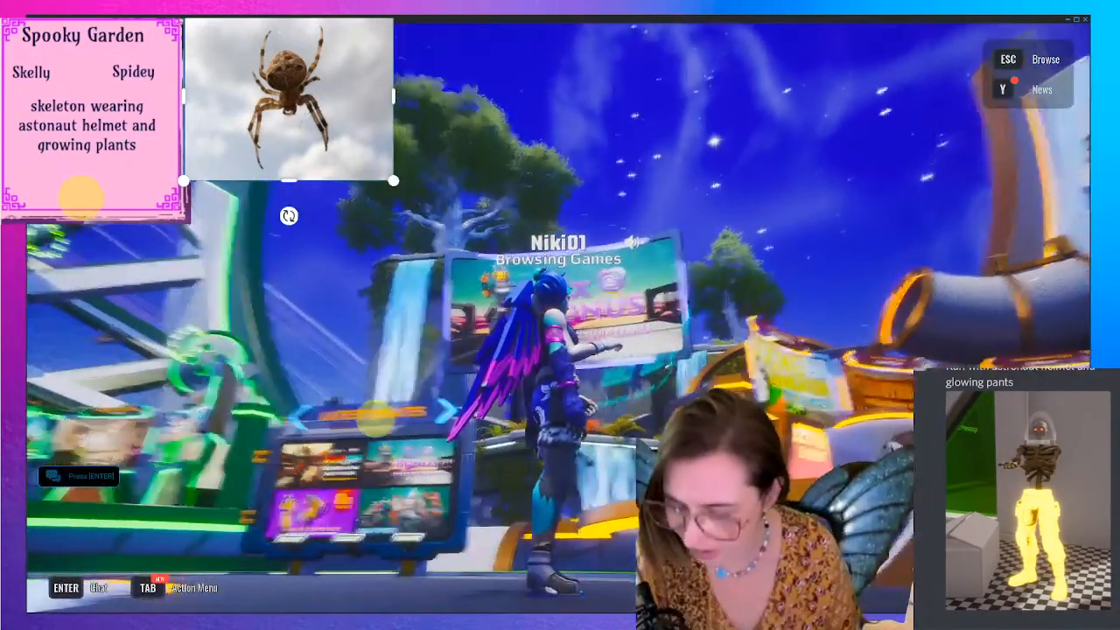
key("Escape")
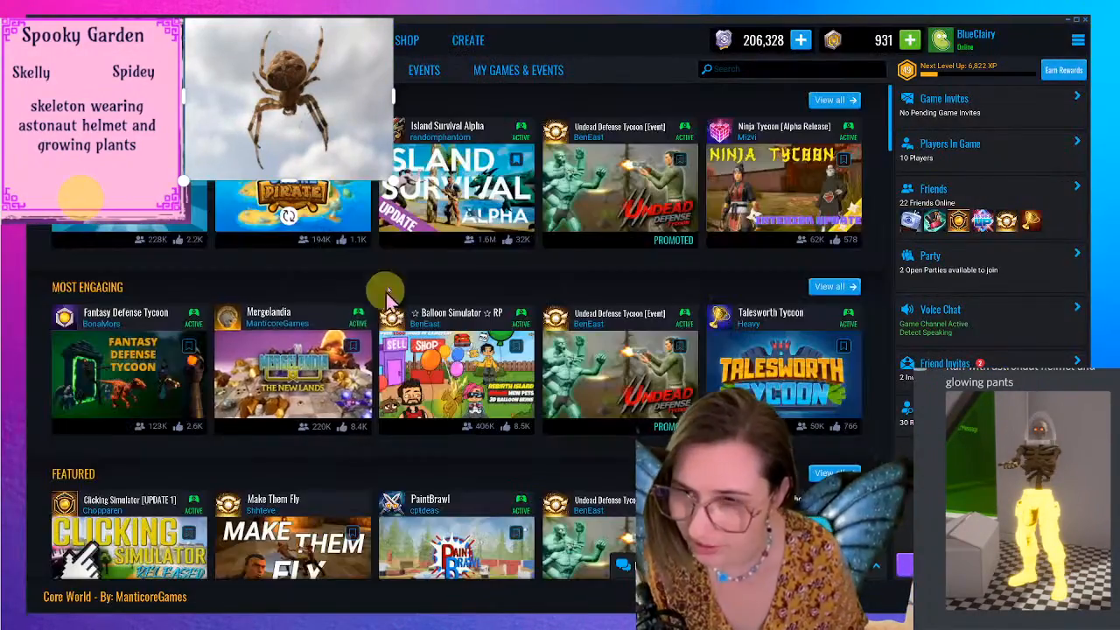
left_click(472, 42)
left_click(289, 199)
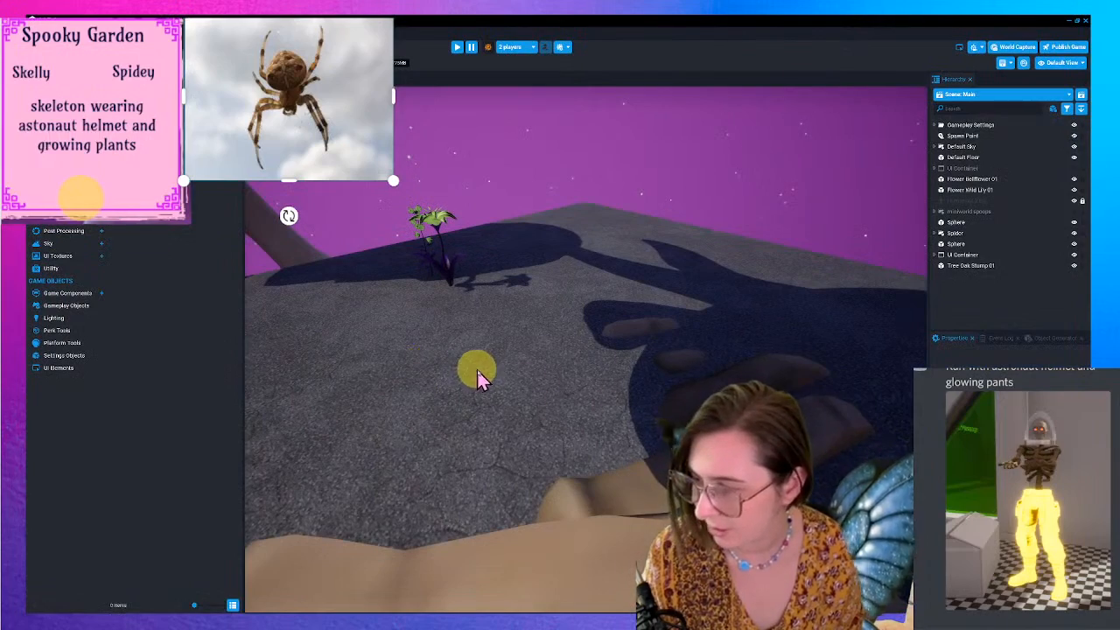
- Shift the oak stump slightly under the teardrop and compress it along its Y axis to make the roots thinner
right_click_drag(570, 349, 417, 335)
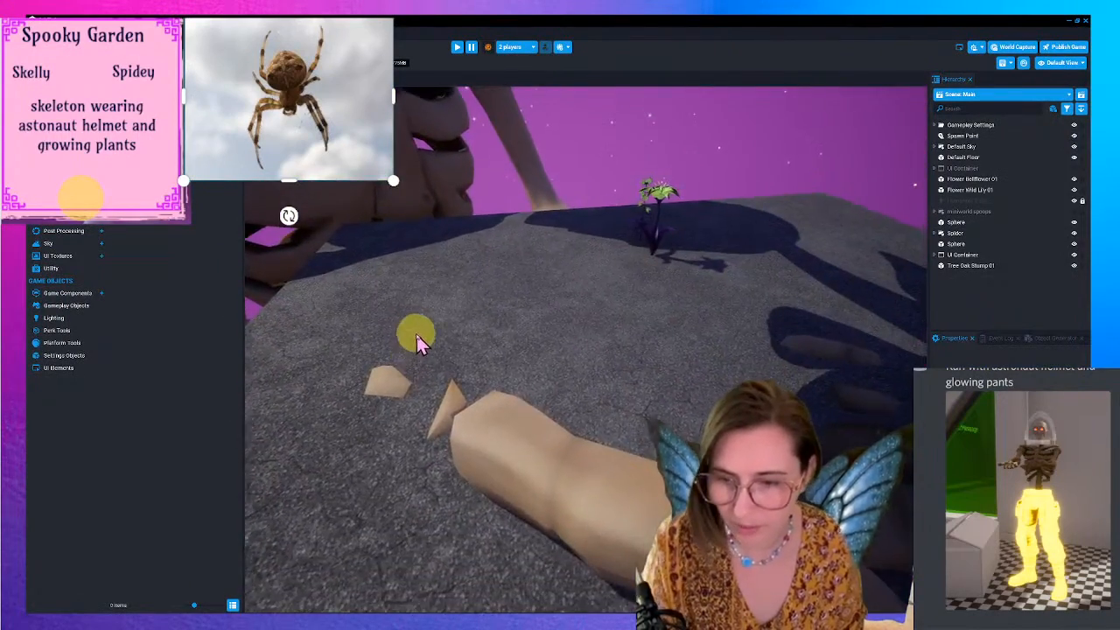
scroll(490, 331, "down", 5)
scroll(606, 268, "down", 1)
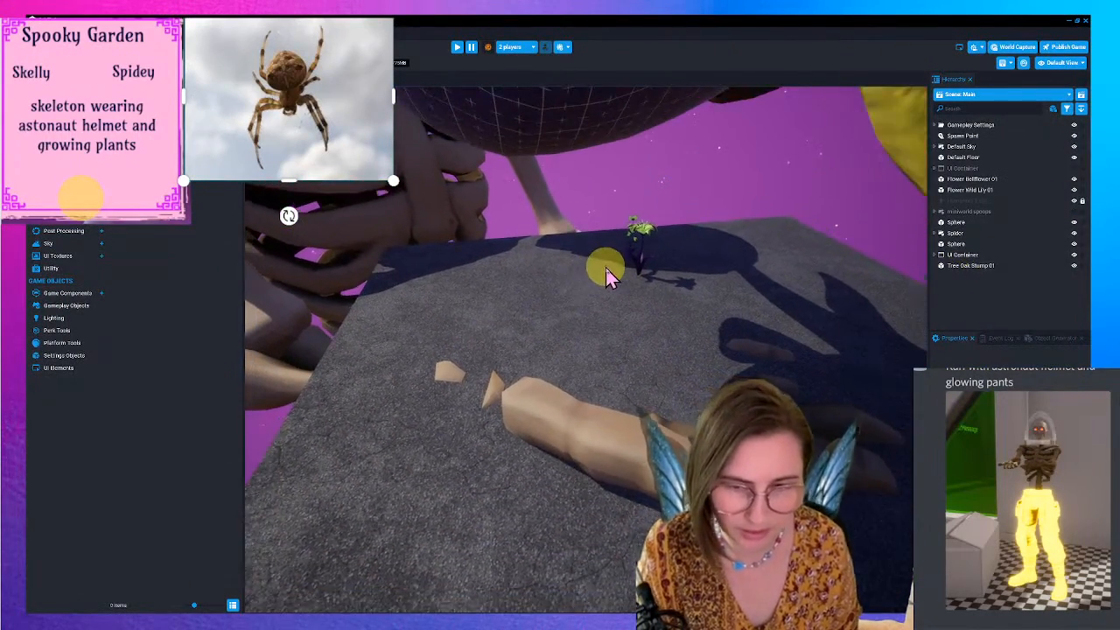
scroll(606, 267, "down", 3)
right_click_drag(595, 166, 650, 213)
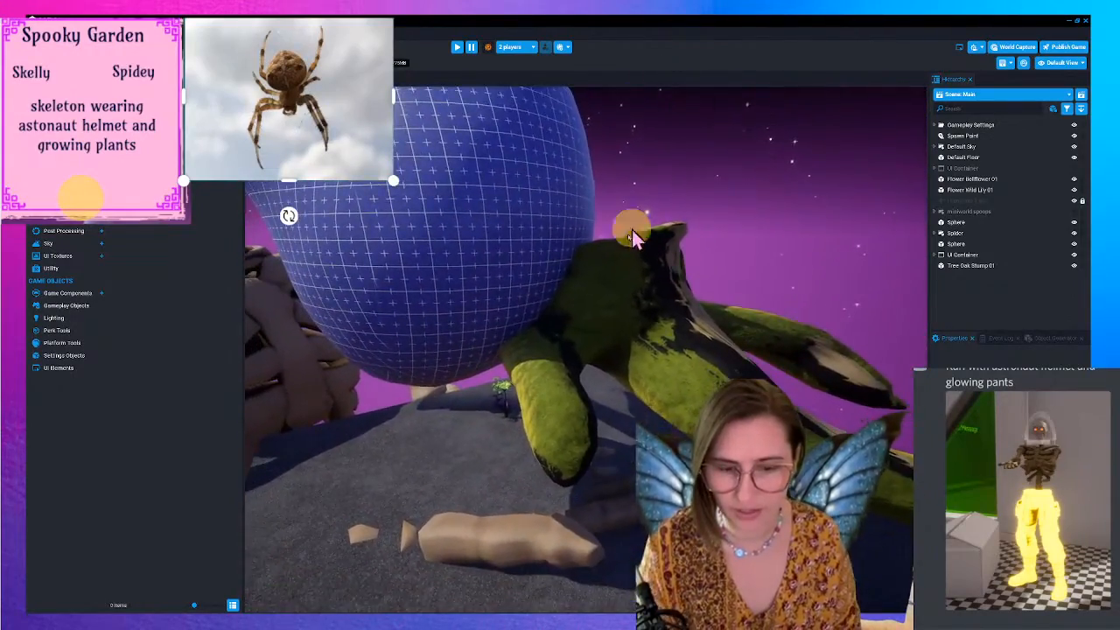
scroll(612, 204, "down", 2)
right_click_drag(581, 203, 588, 259)
left_click(694, 400)
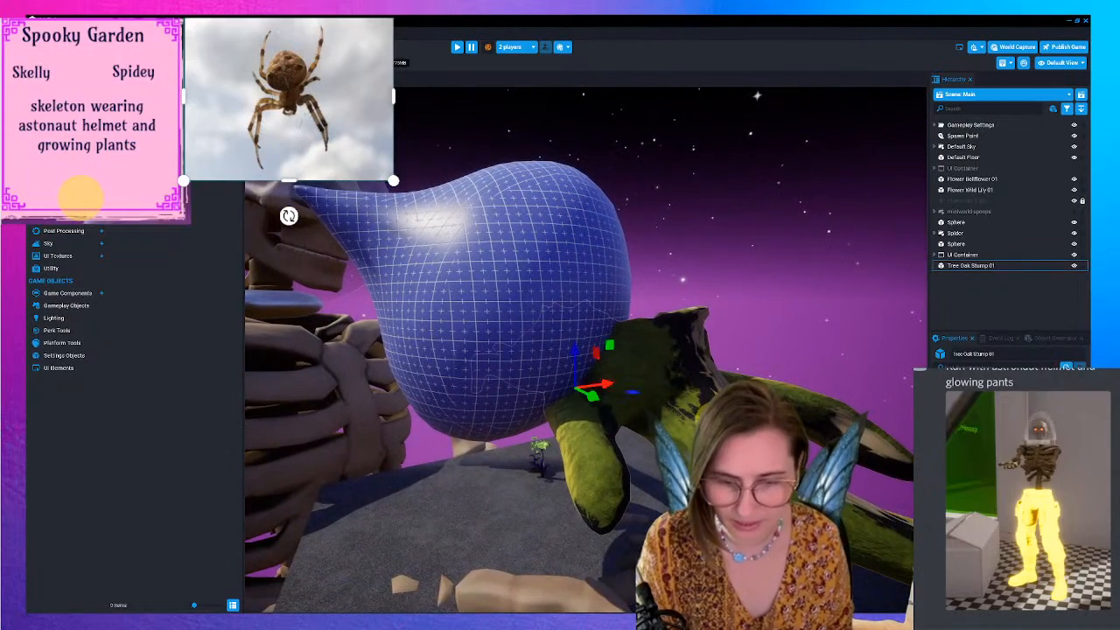
left_click_drag(594, 394, 579, 398)
right_click_drag(580, 404, 538, 418)
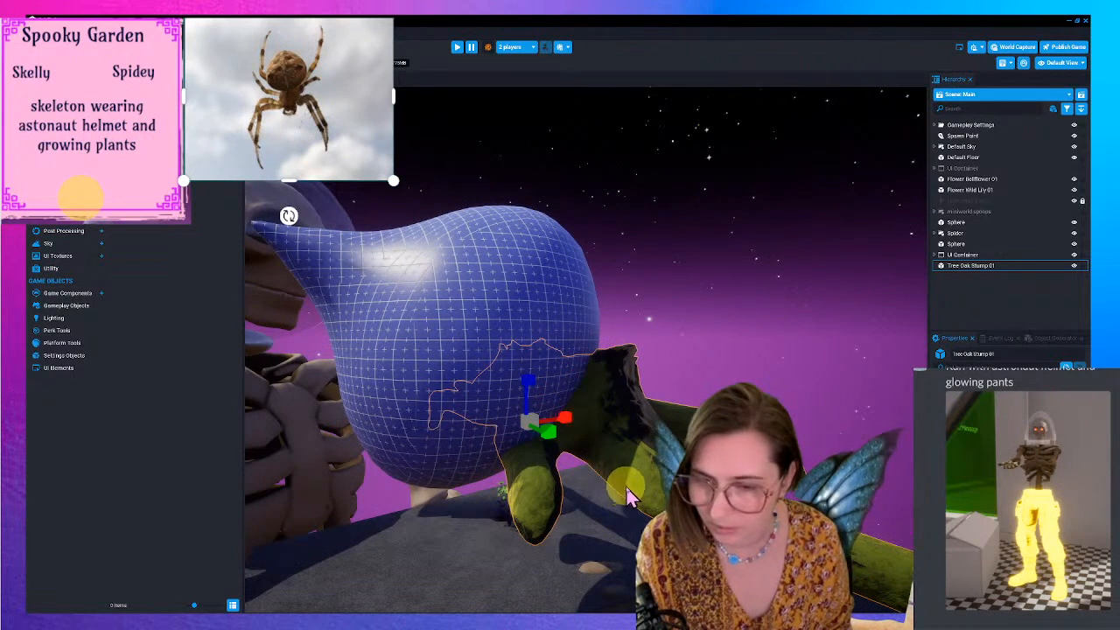
left_click_drag(573, 429, 547, 448)
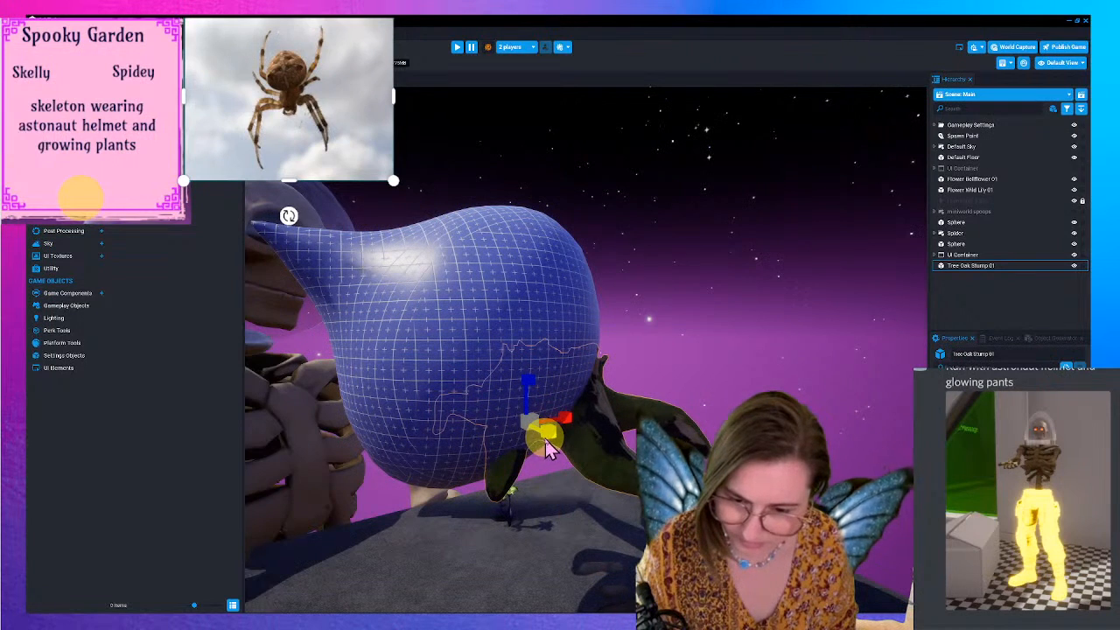
right_click_drag(542, 444, 543, 468)
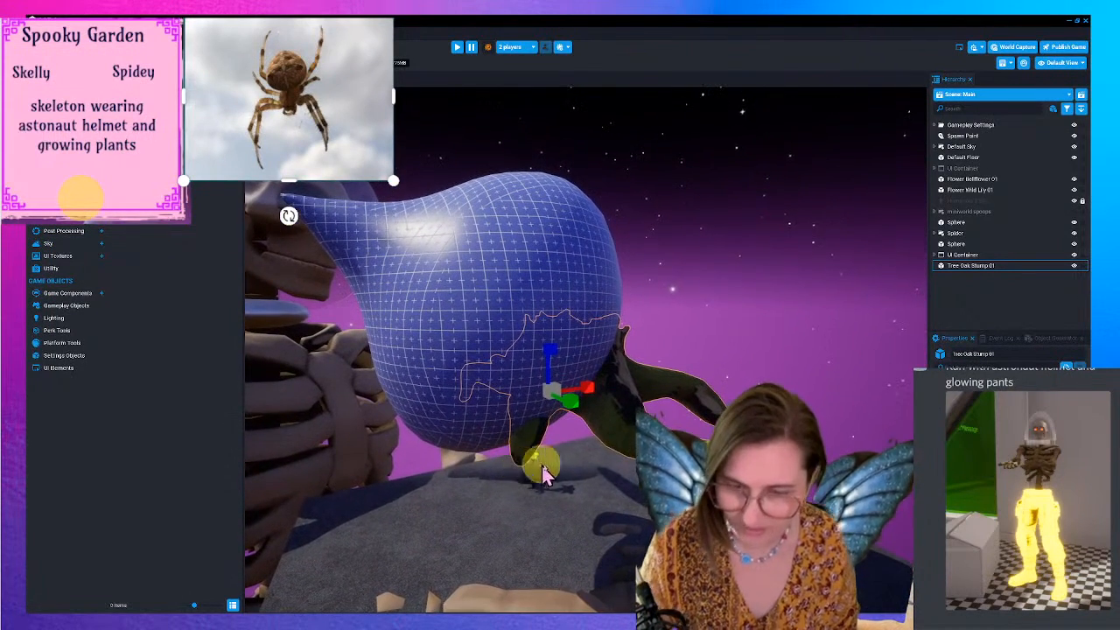
- Apply the Rock Obsidian 01 material to the oak stump
left_click(962, 268)
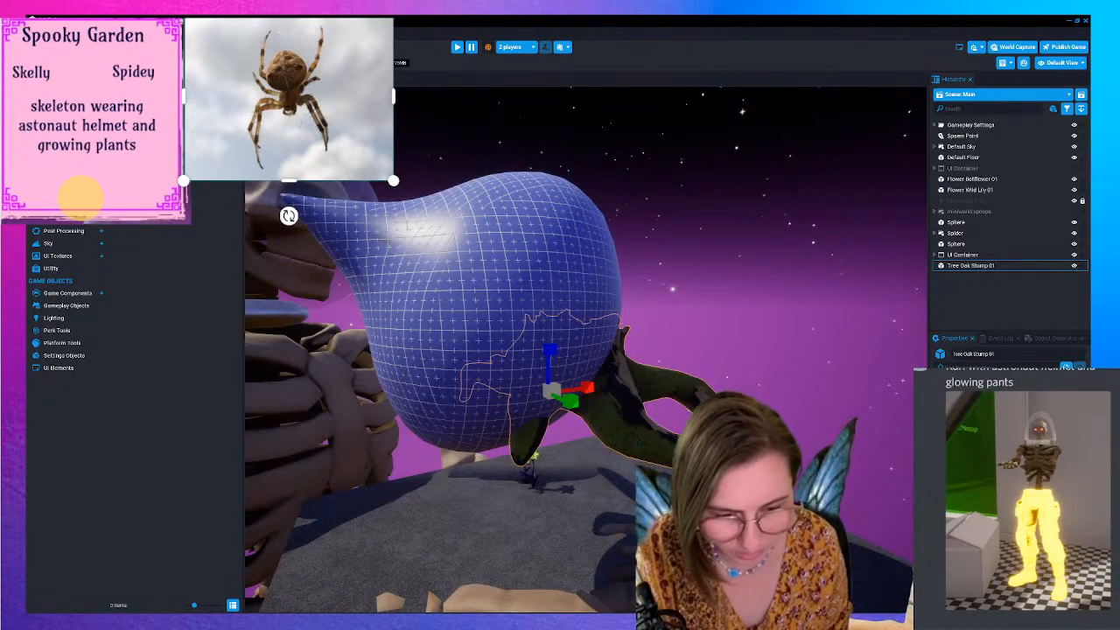
double_click(1019, 476)
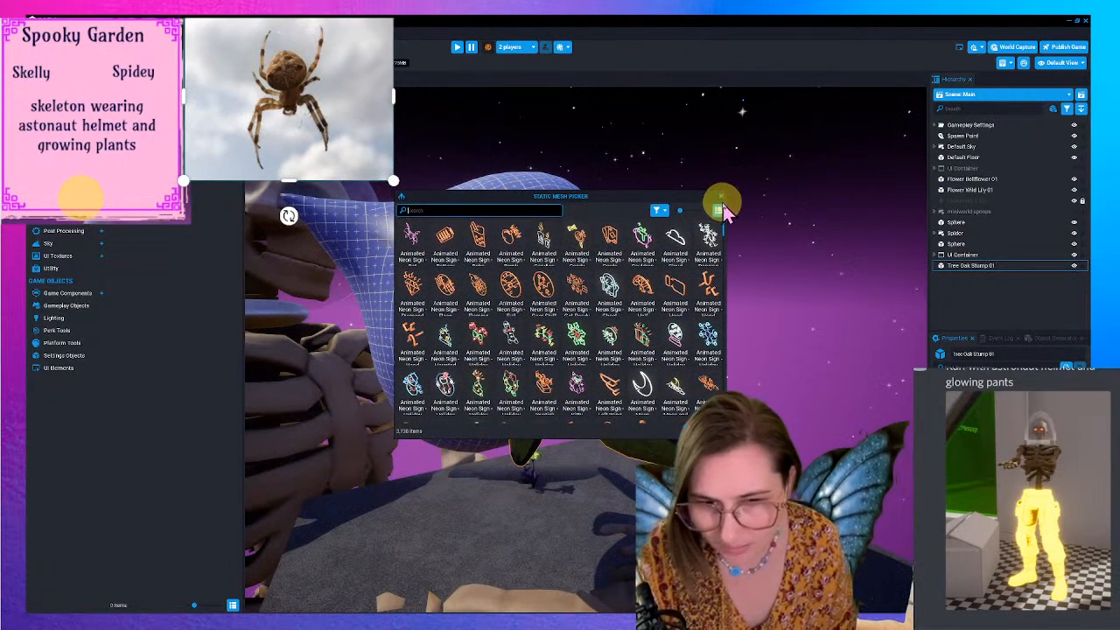
left_click(718, 195)
double_click(1019, 517)
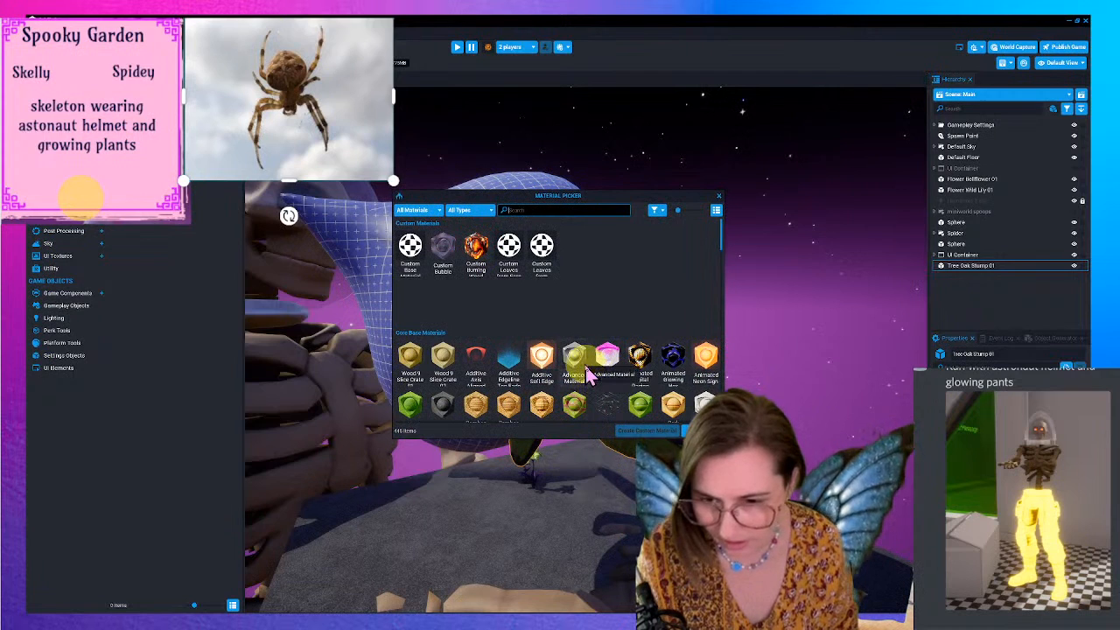
type("ob")
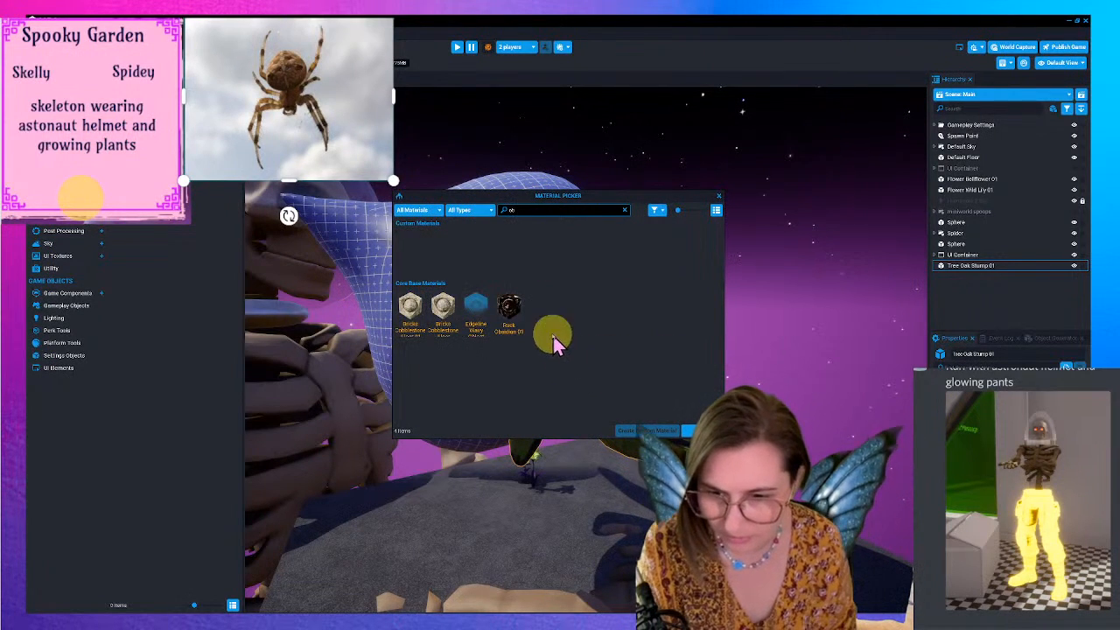
left_click(511, 310)
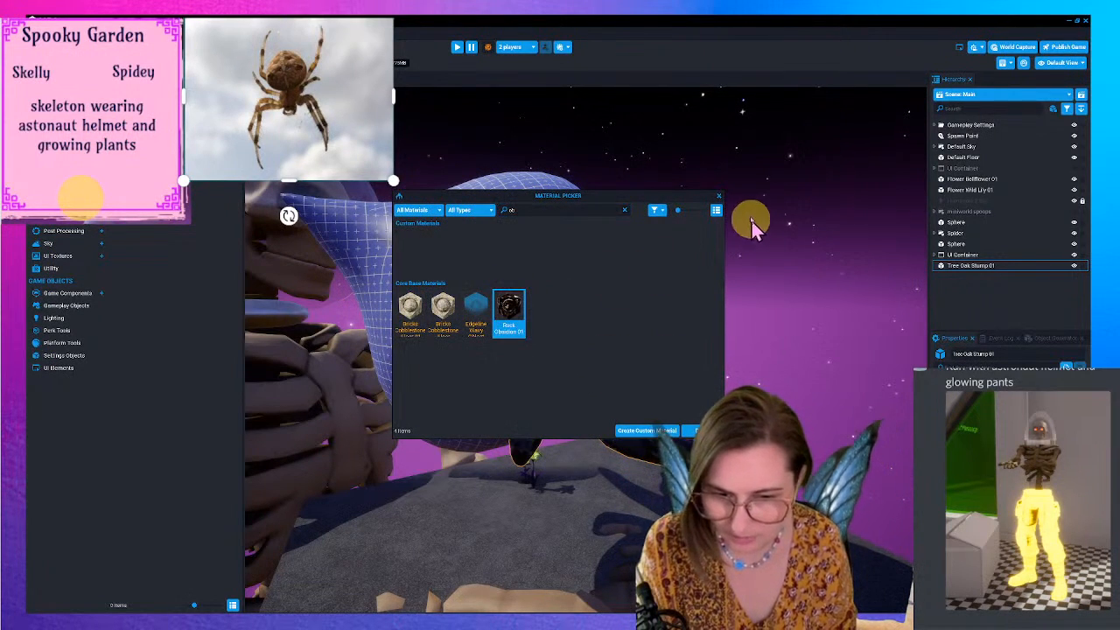
left_click(719, 203)
- Give the teardrop body, Basic Avocado, the Rock Obsidian 01 material as well
left_click(520, 325)
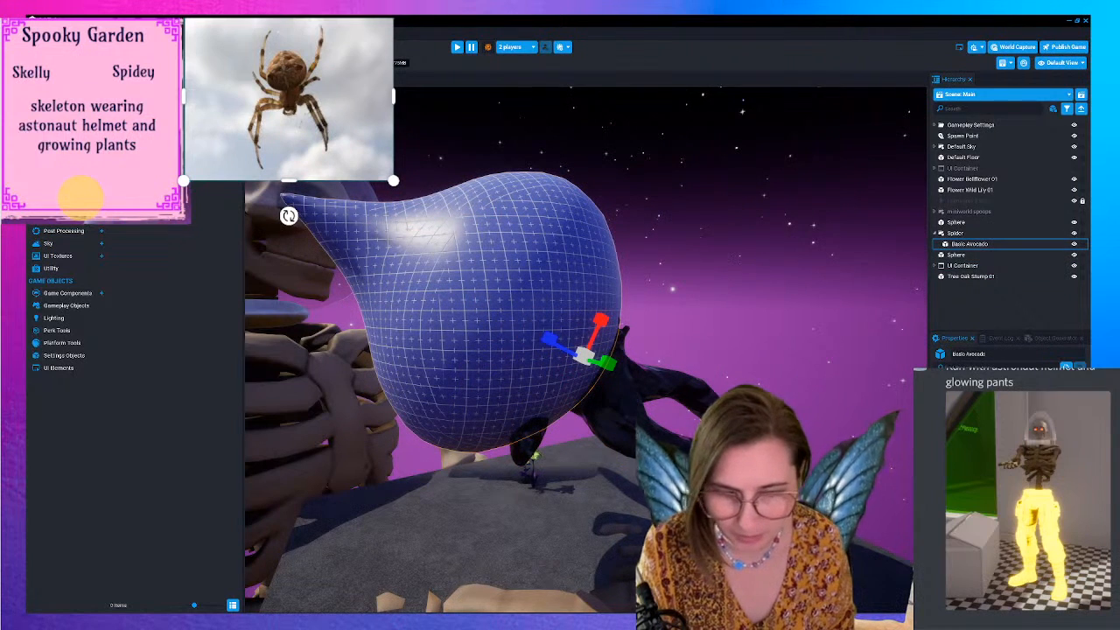
double_click(971, 490)
type("obs")
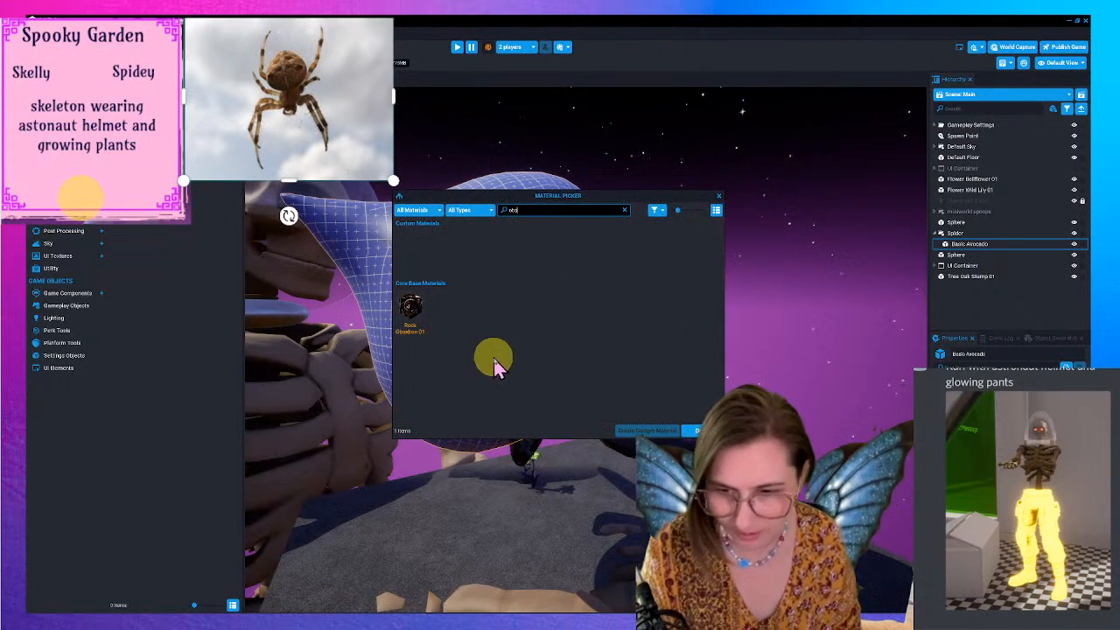
left_click(410, 311)
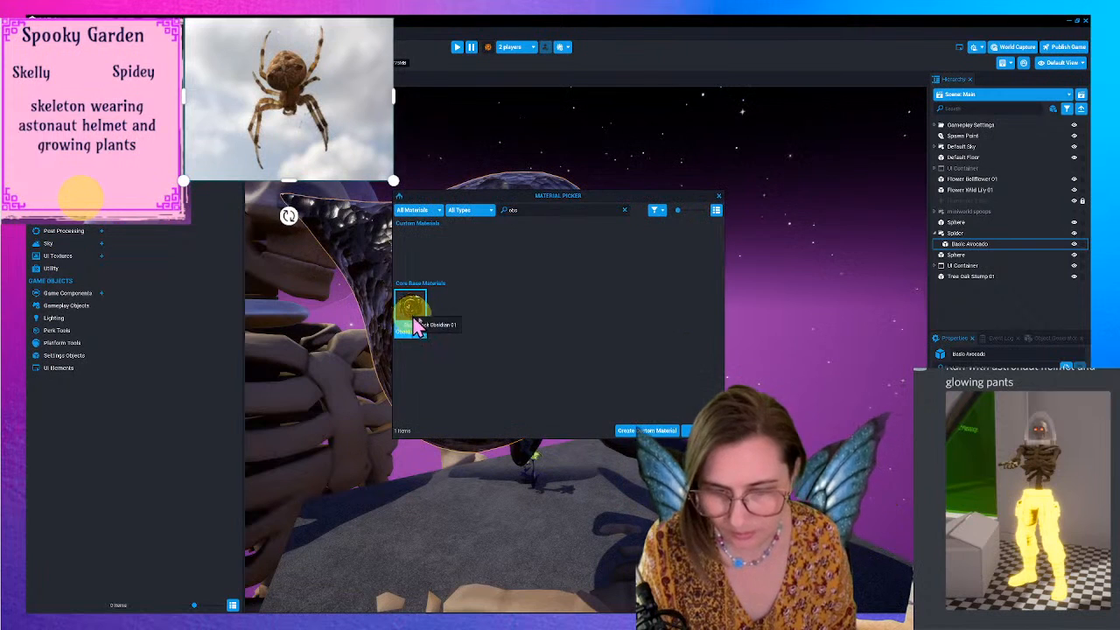
left_click(703, 429)
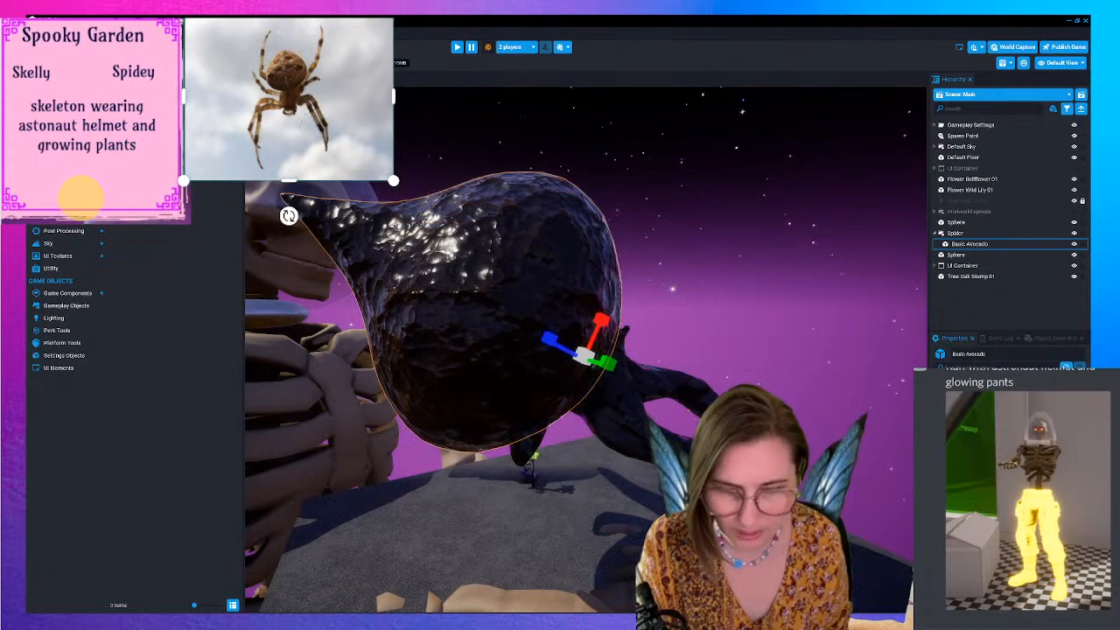
left_click(629, 325)
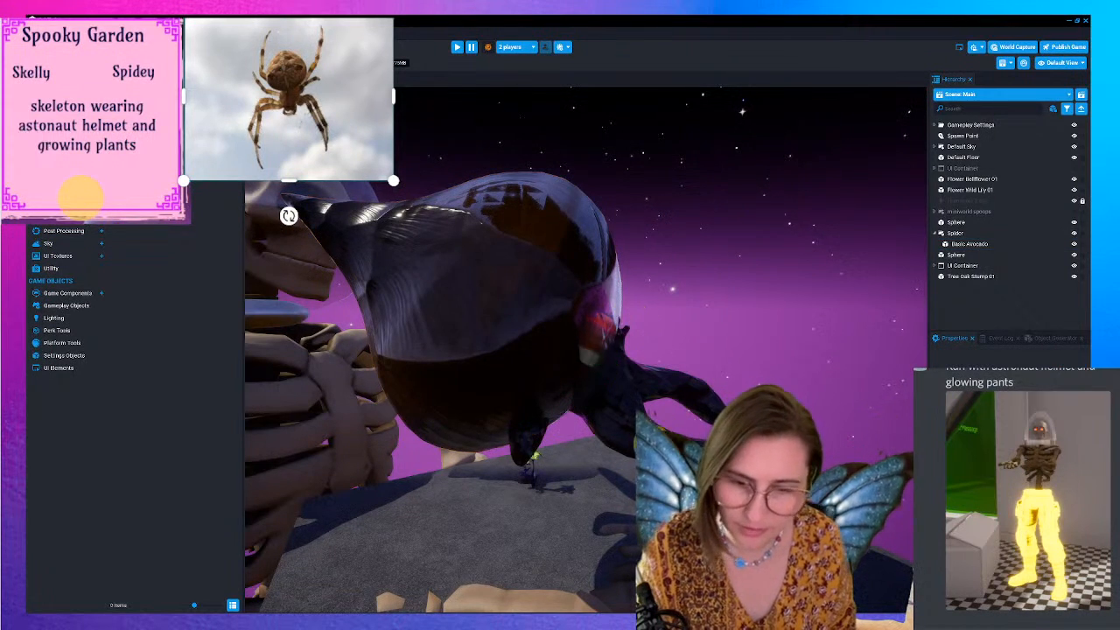
- Add a Basic Bean Thin Long to the Spider group and move Tree Oak Stump 01 into the same group
scroll(536, 434, "down", 2)
right_click_drag(600, 447, 553, 451)
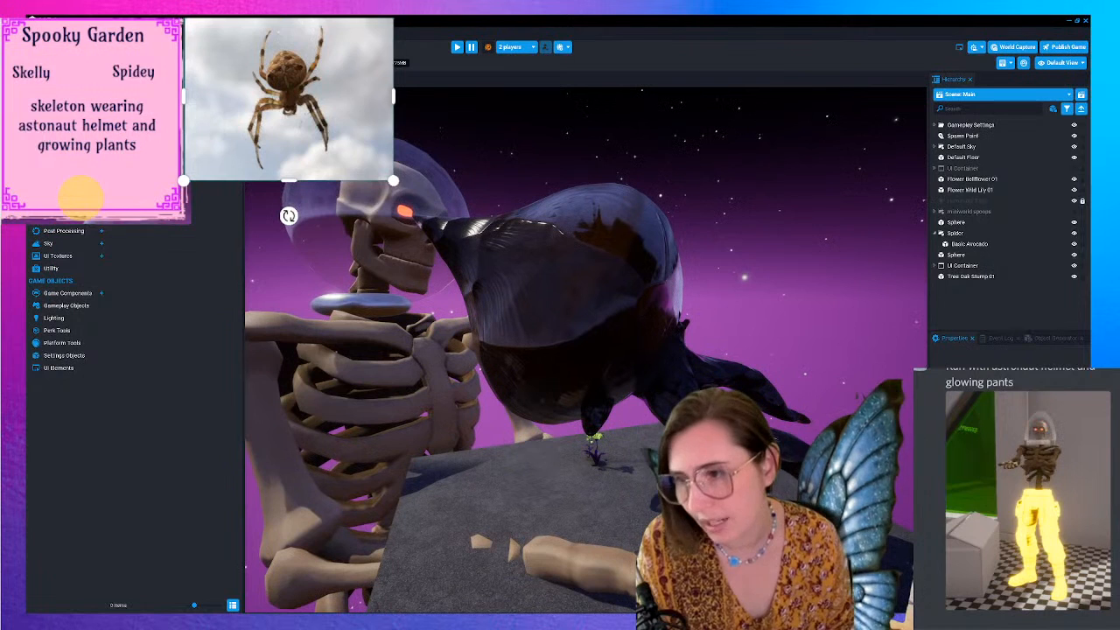
type("spid")
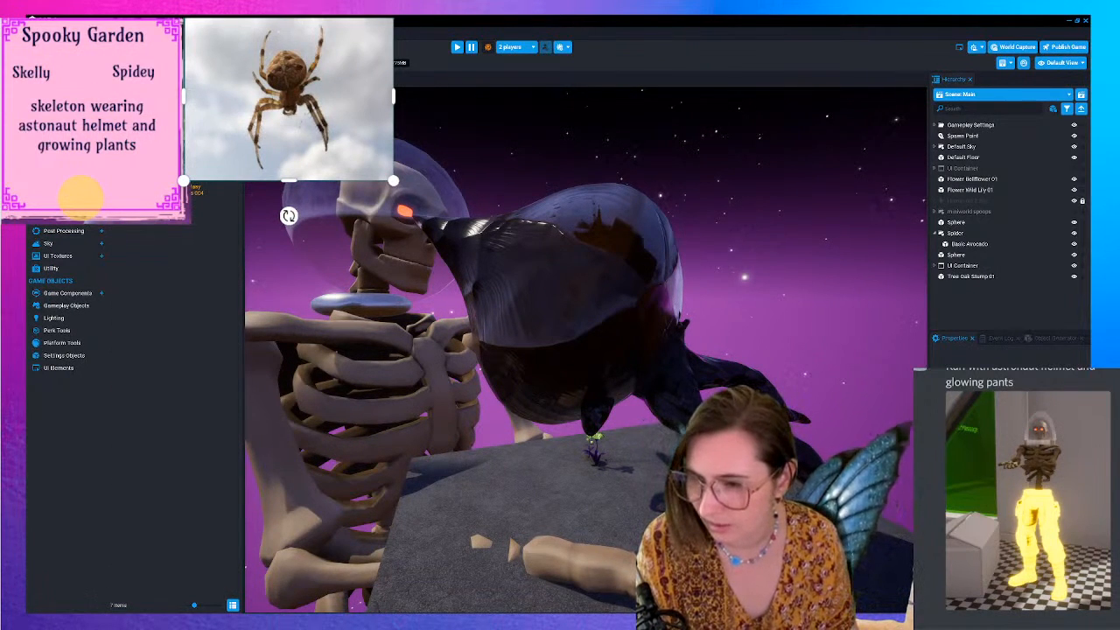
left_click_drag(525, 267, 979, 235)
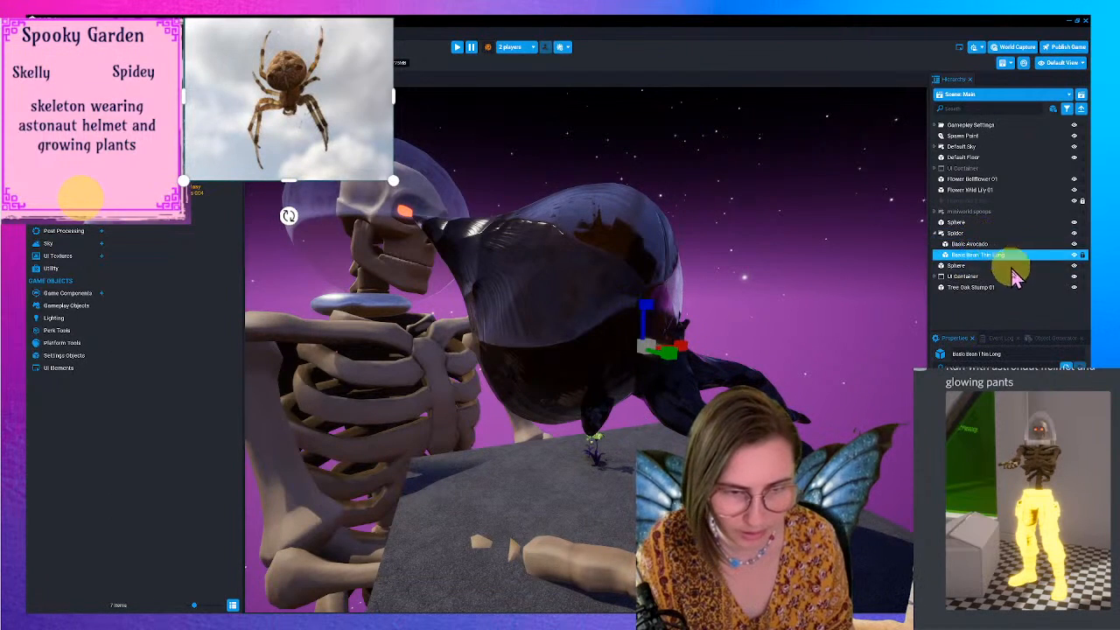
left_click(969, 267)
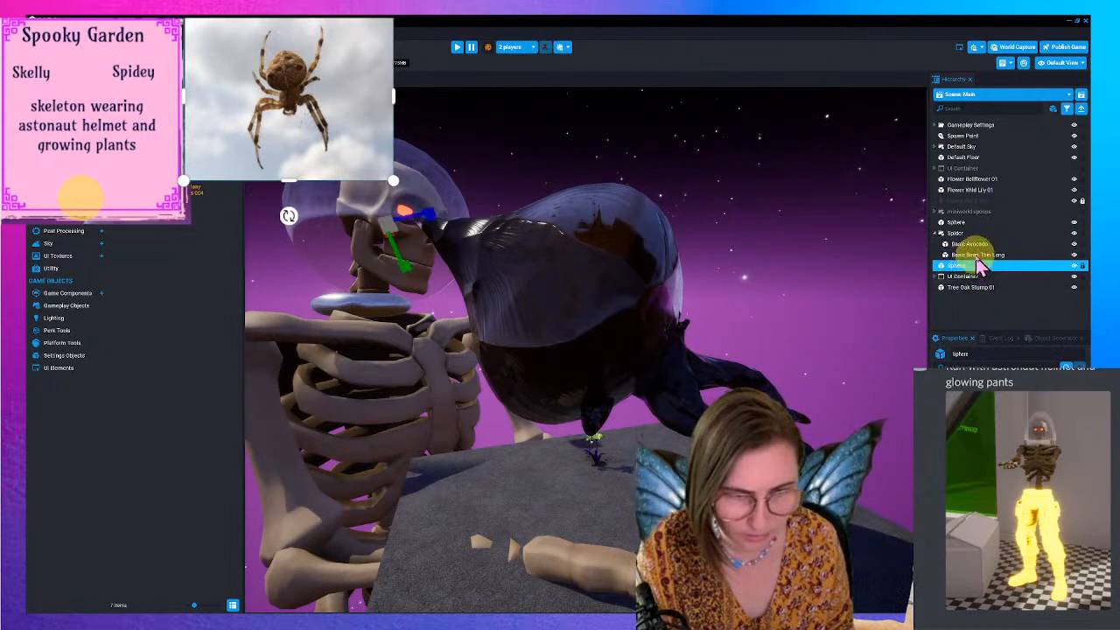
left_click_drag(984, 288, 983, 238)
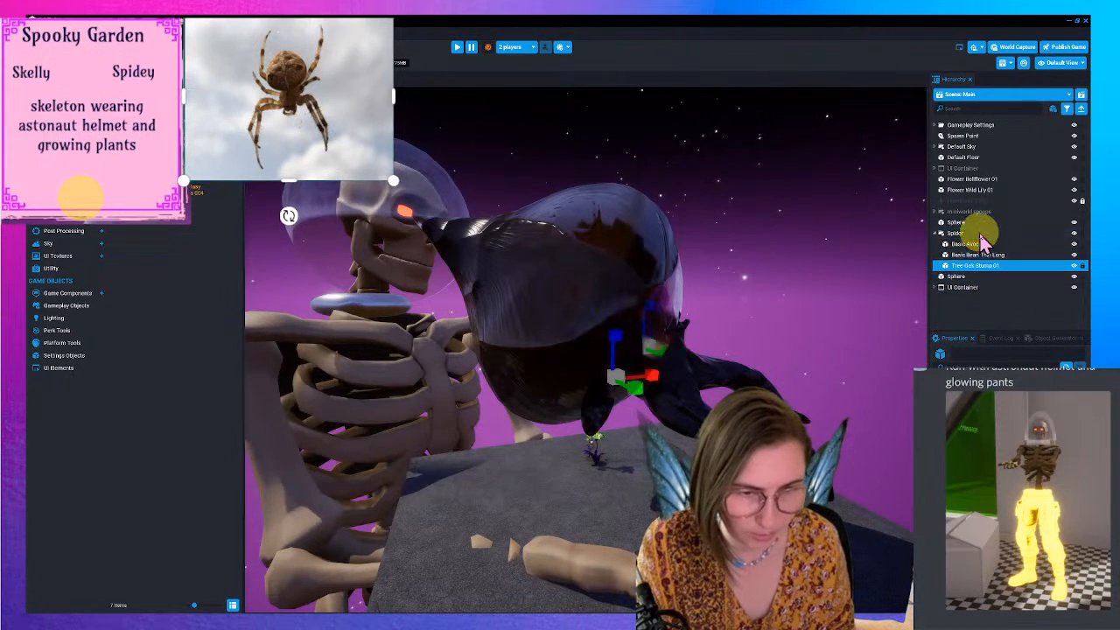
- Enlarge the Basic Bean Thin Long beside the teardrop body and rotate it so its curved ends point outward as legs
left_click(977, 254)
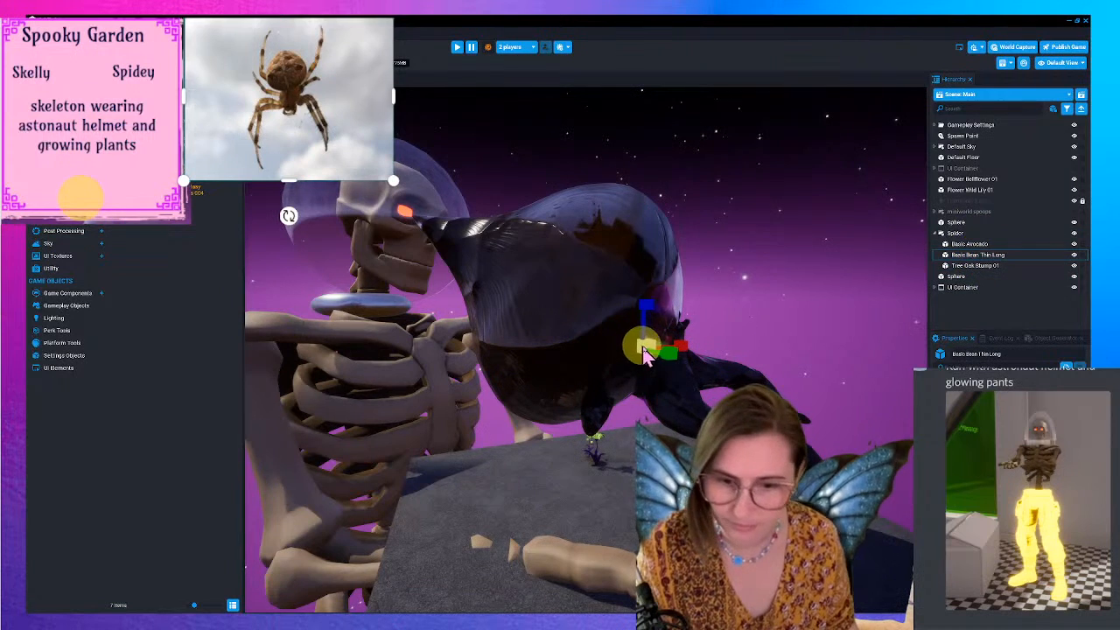
left_click_drag(671, 342, 758, 344)
left_click_drag(646, 352, 655, 315)
key("e")
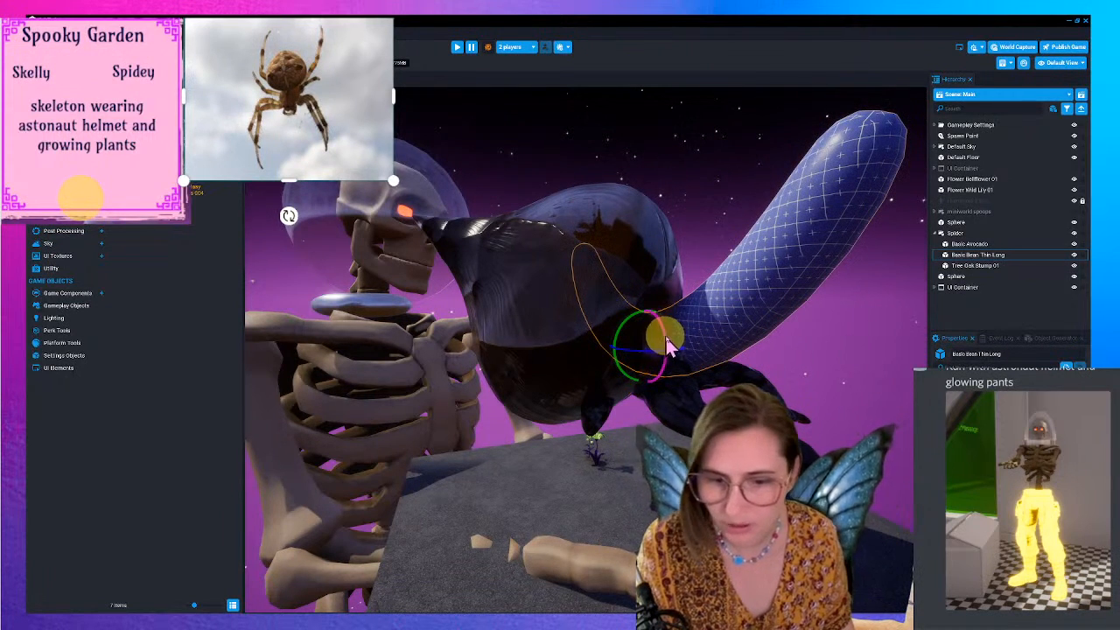
left_click_drag(630, 320, 536, 381)
- View the bean face-on and scale it narrower across and longer outward to form a slim V-shaped pair of legs
right_click(627, 278)
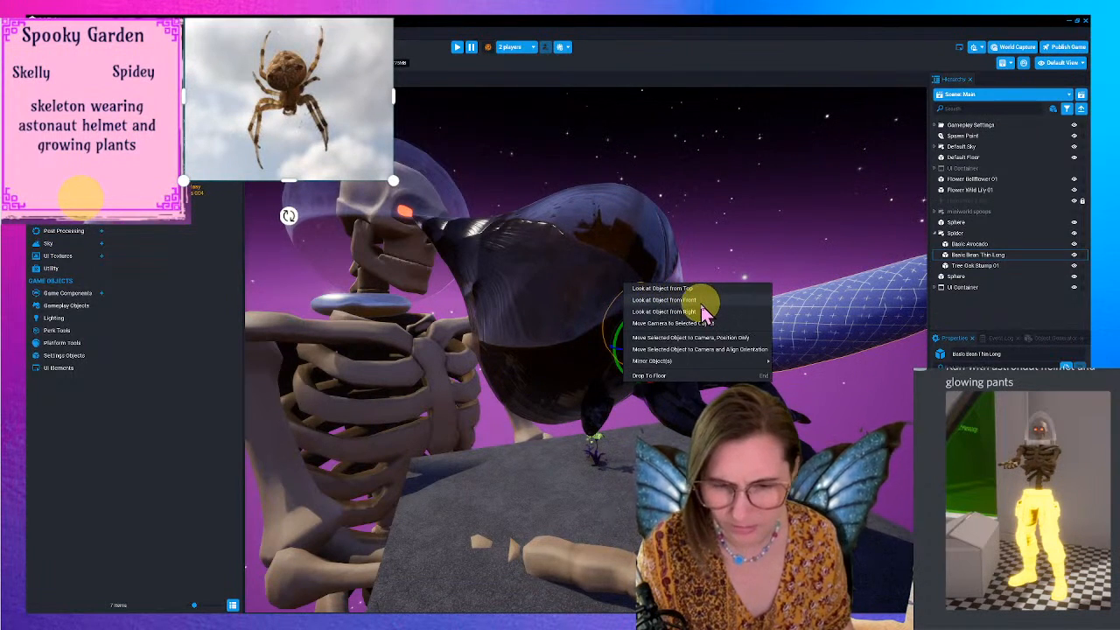
left_click(697, 300)
scroll(651, 371, "down", 1)
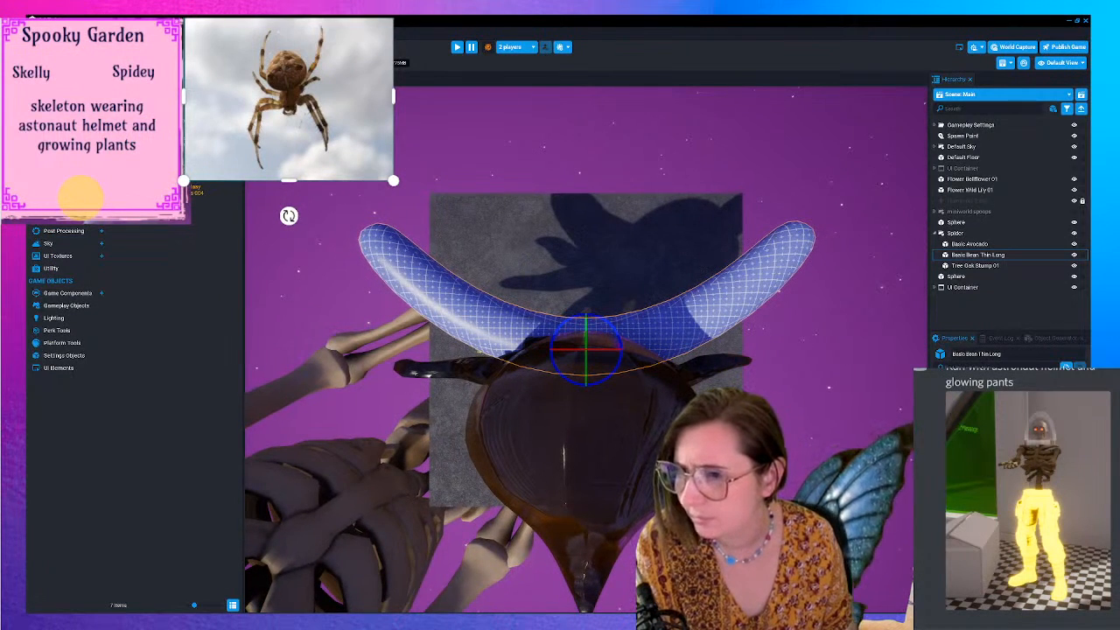
key("r")
left_click_drag(631, 360, 494, 354)
left_click_drag(582, 328, 564, 130)
right_click_drag(663, 343, 341, 323)
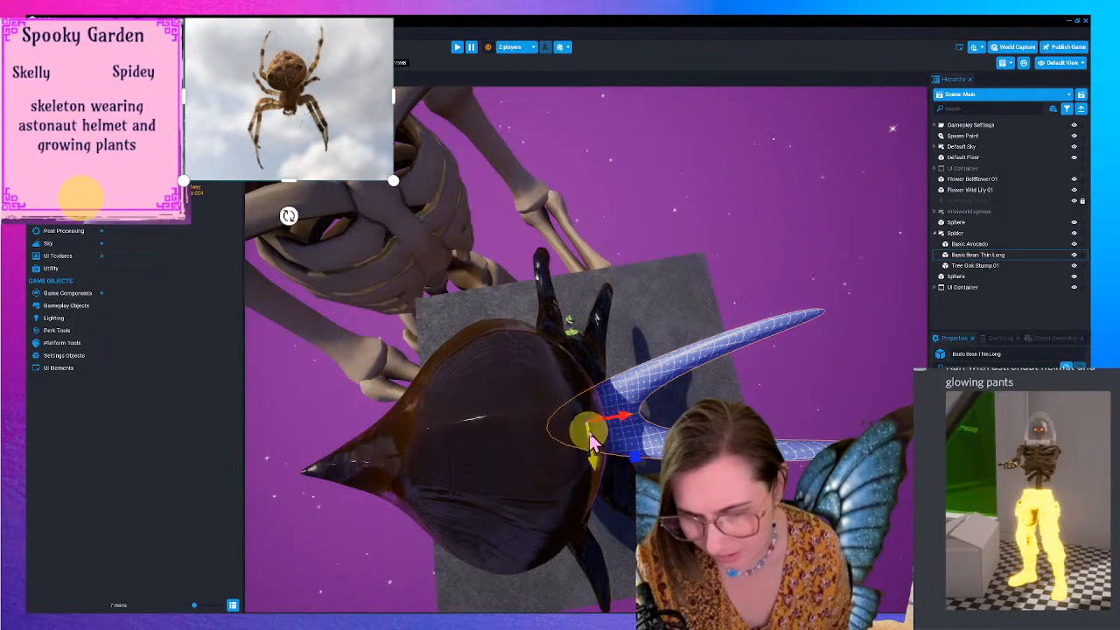
right_click_drag(586, 429, 608, 407)
- Scale the whole Spider group down until it fits well within the floor tile
left_click(1000, 233)
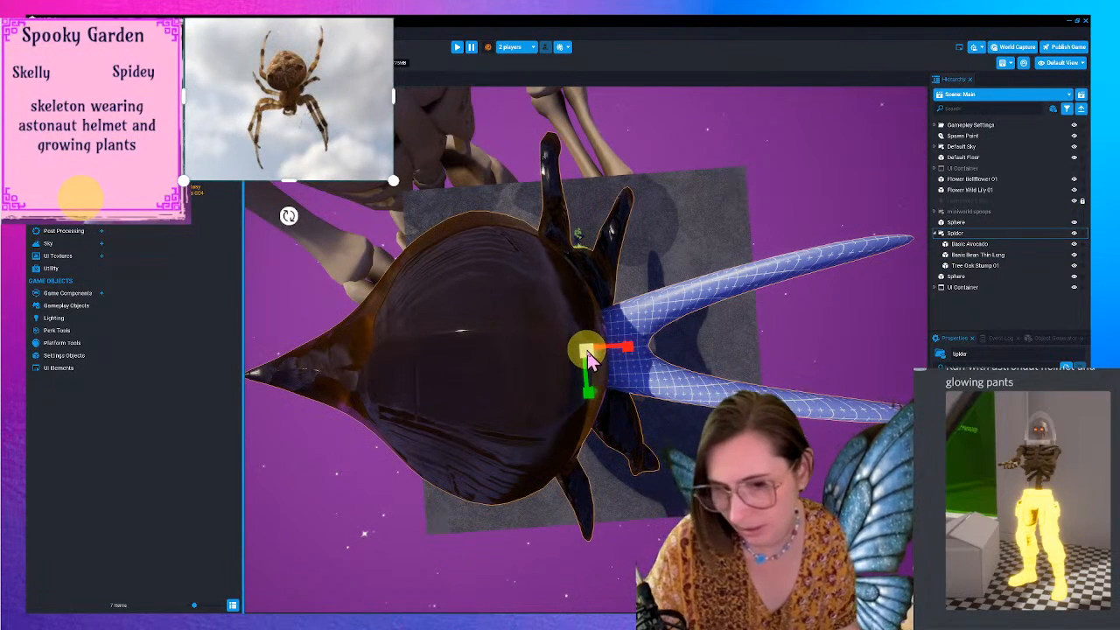
scroll(585, 350, "down", 5)
left_click_drag(542, 404, 528, 412)
key("w")
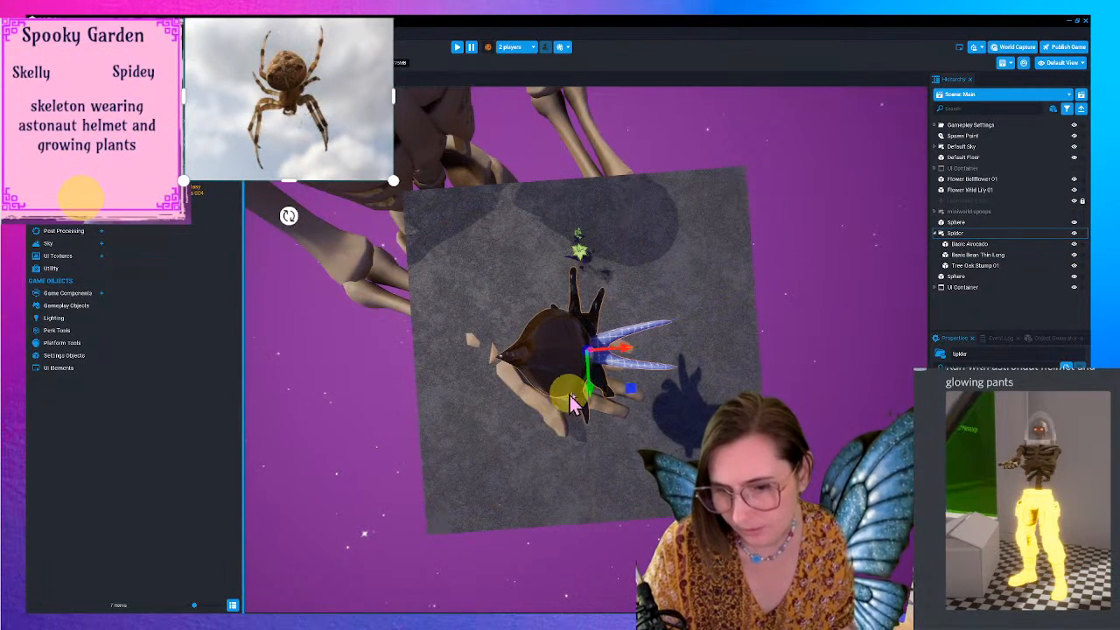
scroll(575, 412, "up", 5)
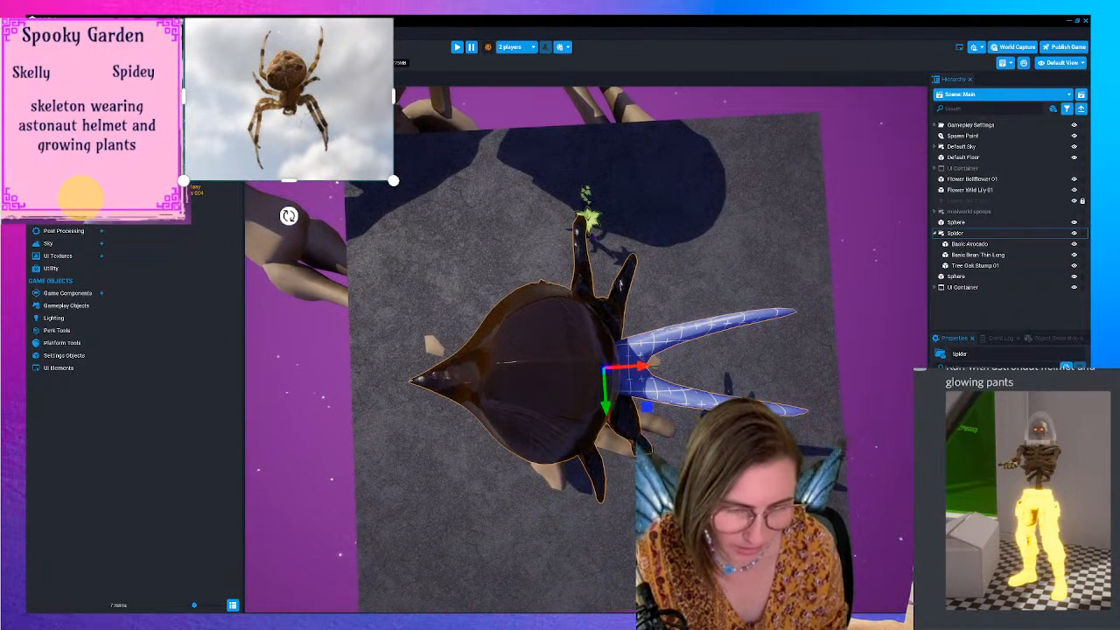
- Apply the Rock Obsidian 01 material to the Basic Bean Thin Long legs
left_click(747, 327)
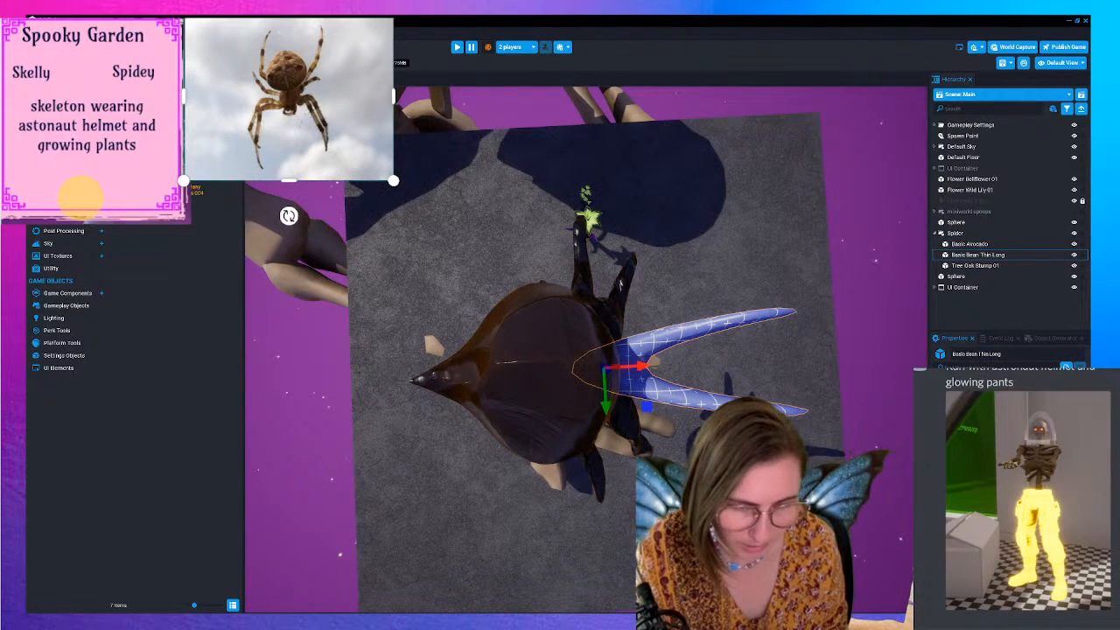
left_click_drag(584, 423, 548, 268)
type("ob")
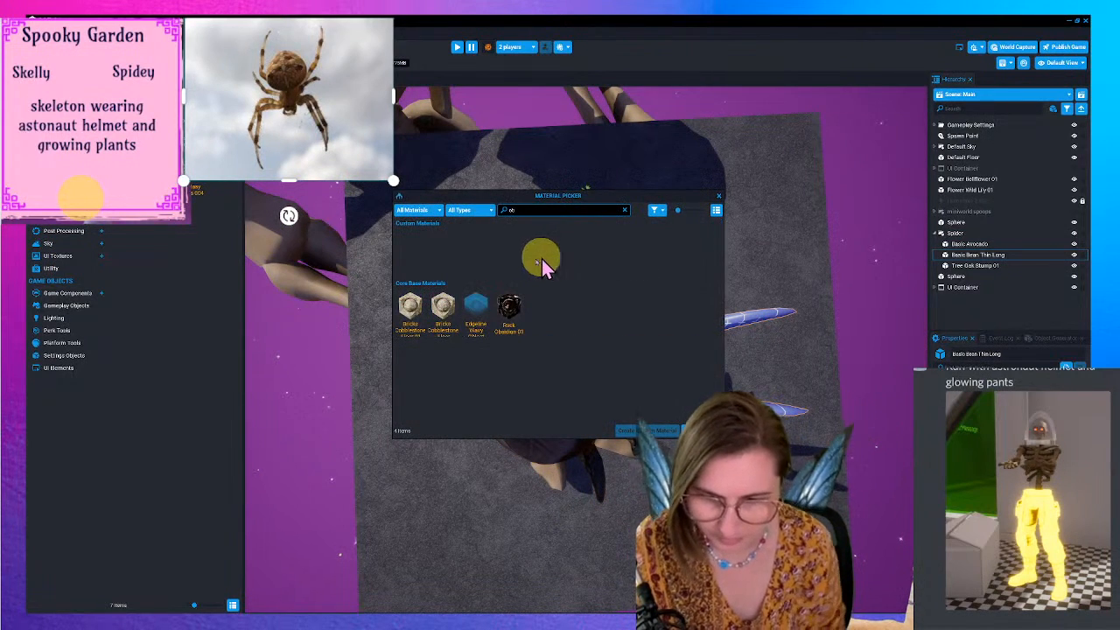
left_click(508, 311)
left_click(701, 430)
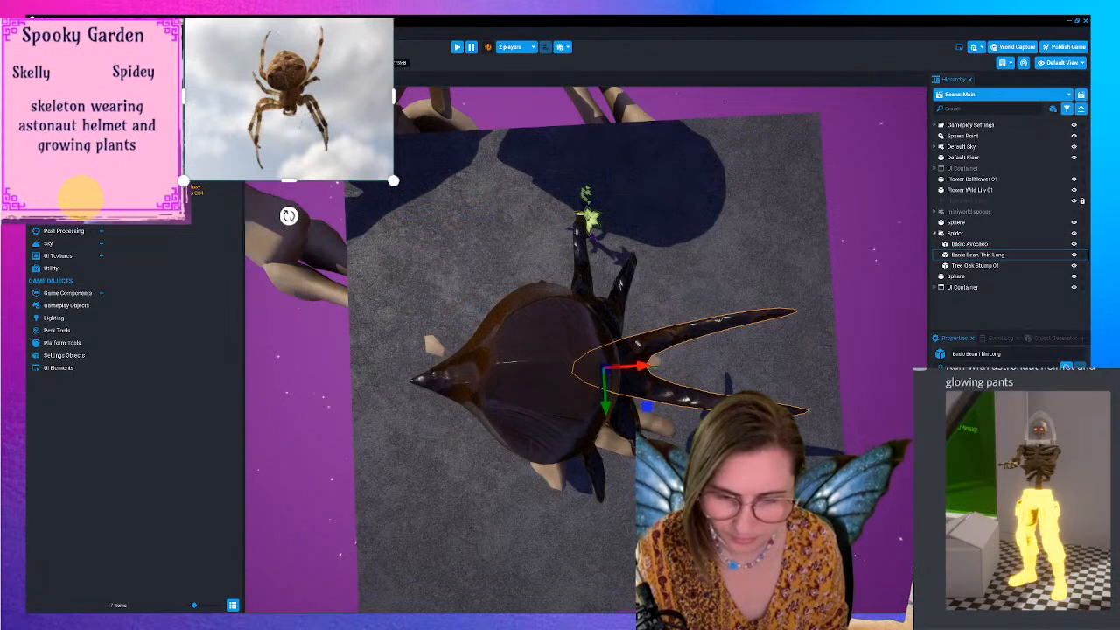
- Duplicate the bean legs, rotate the copy to the body's opposite, pointed end, and widen it so the legs spread apart
key("ctrl+d")
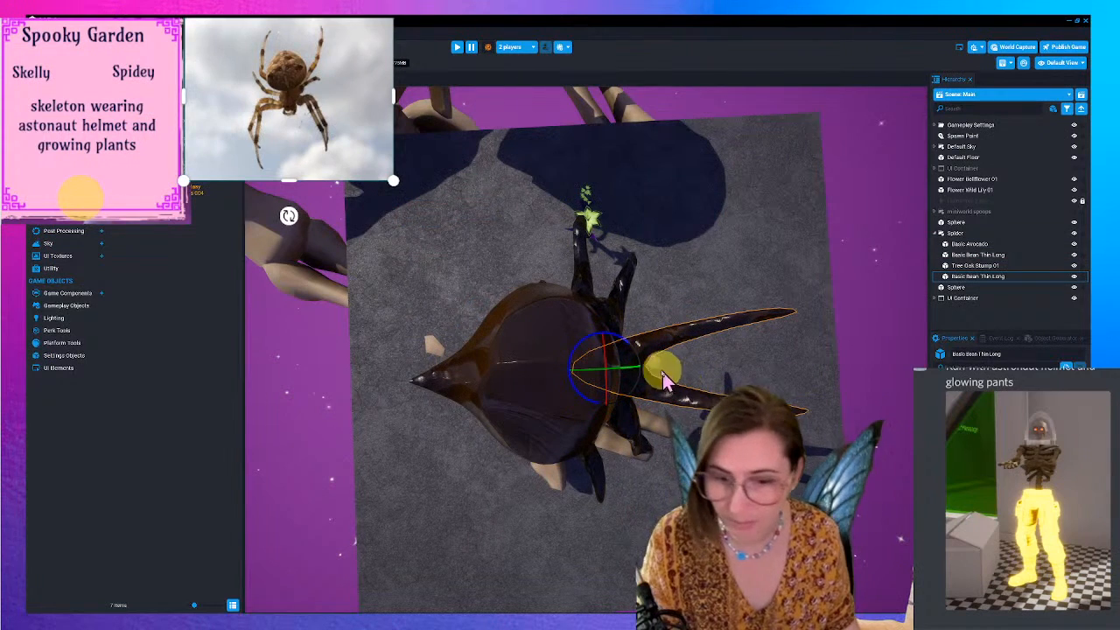
left_click_drag(629, 369, 560, 382)
key("w")
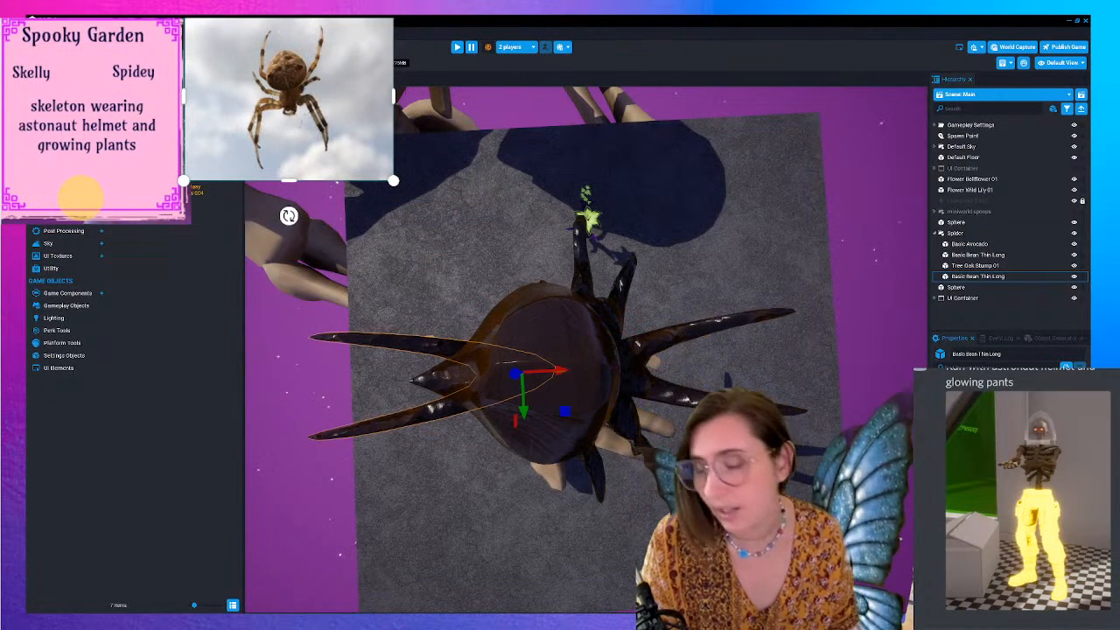
left_click_drag(529, 420, 572, 600)
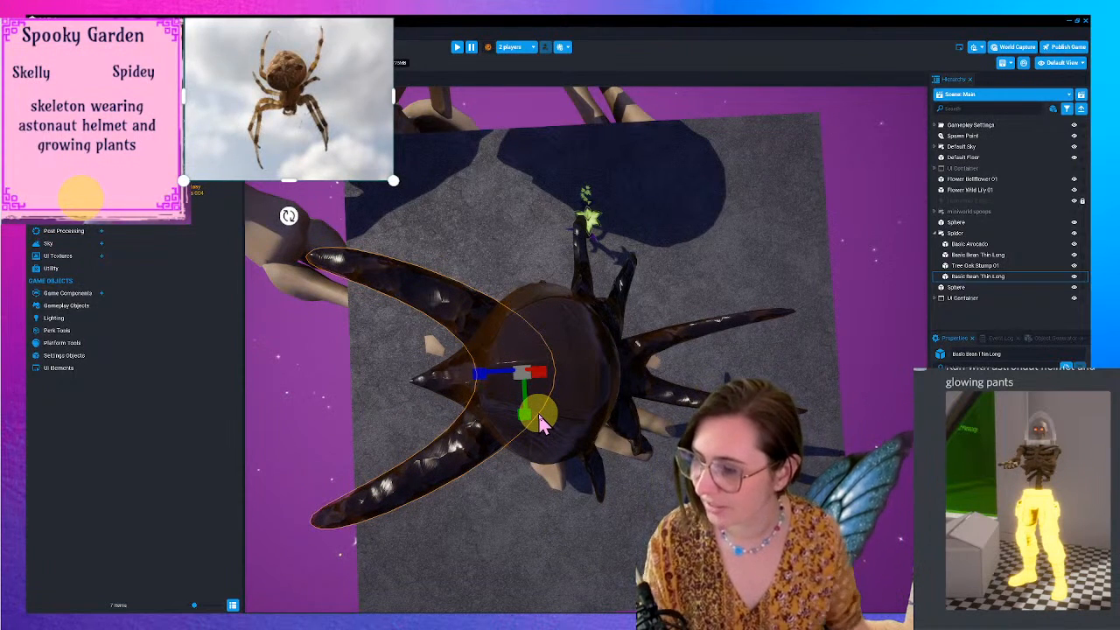
mouse_move(528, 420)
left_mouse_down()
mouse_move(529, 366)
mouse_move(527, 428)
left_mouse_up()
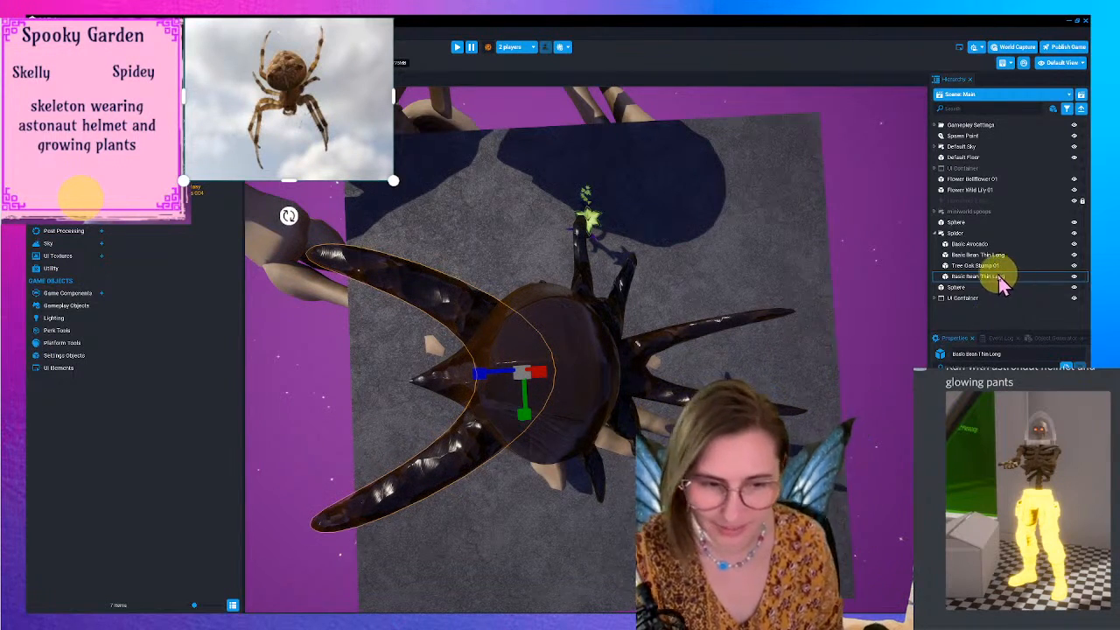
- Scale down the Basic Avocado body so the legs extend well past it
left_click(971, 234)
left_click_drag(603, 371, 539, 395)
right_click_drag(644, 395, 560, 600)
right_click_drag(578, 368, 573, 516)
scroll(573, 516, "down", 2)
right_click_drag(622, 477, 628, 594)
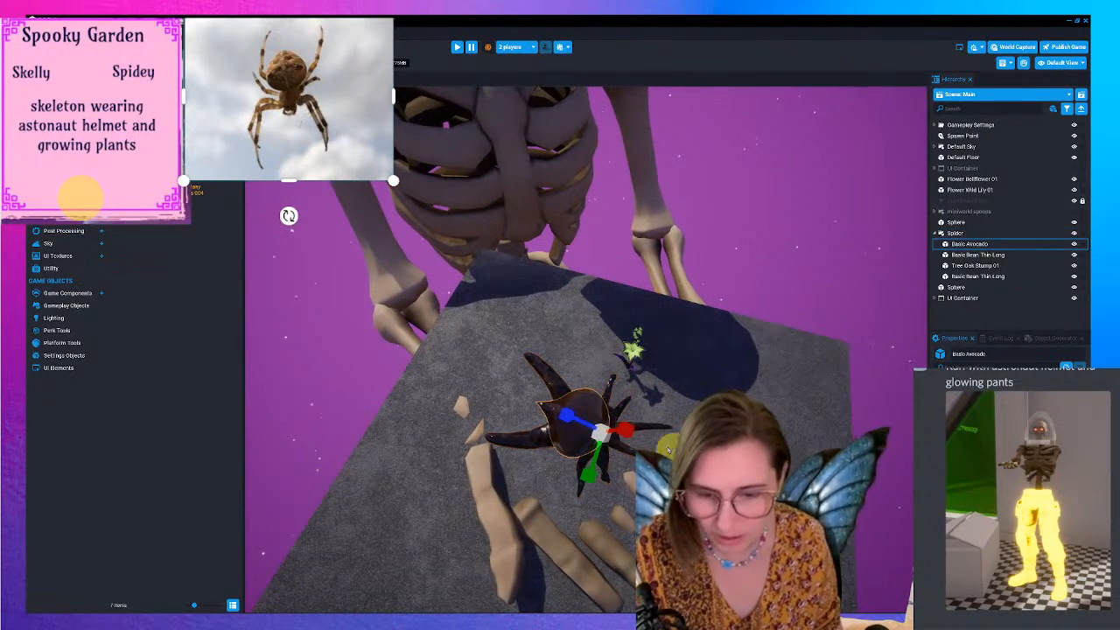
- Find the tube models, place a Coral Tubes Small on the spider's head end, and duplicate it beside the first for eyes
left_click(615, 413)
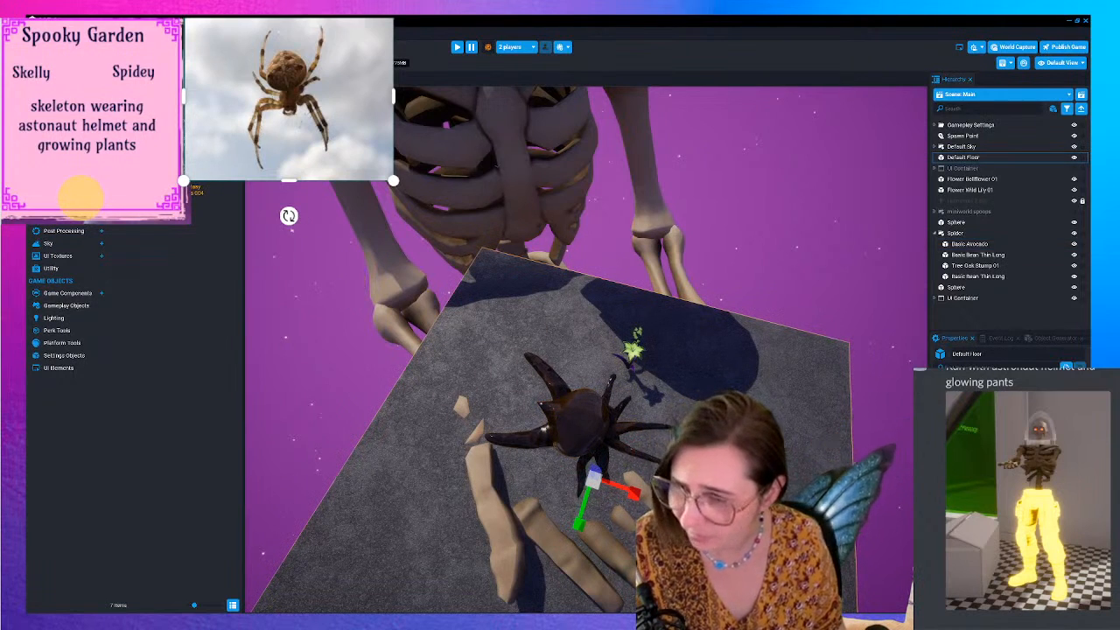
type("tube")
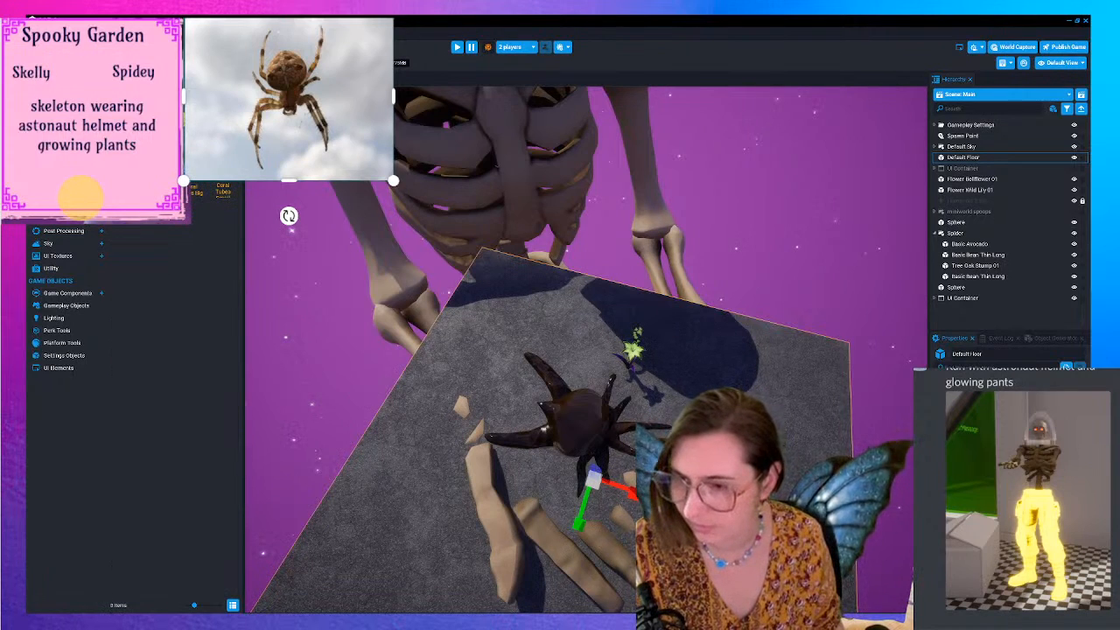
left_click_drag(227, 185, 617, 422)
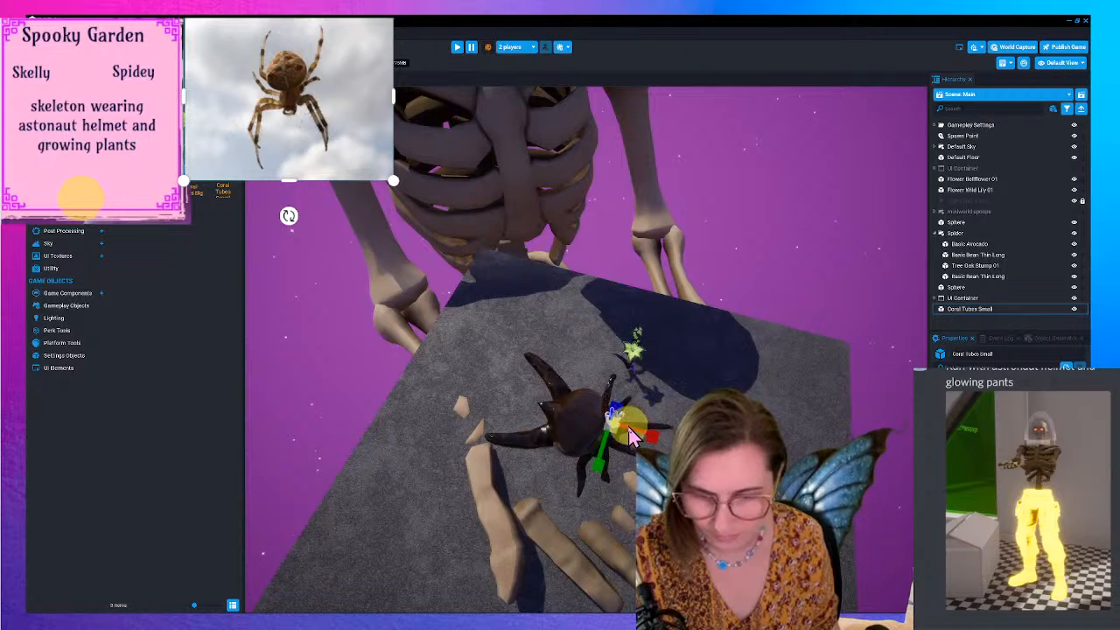
key("ctrl+w")
left_click_drag(621, 450, 595, 499)
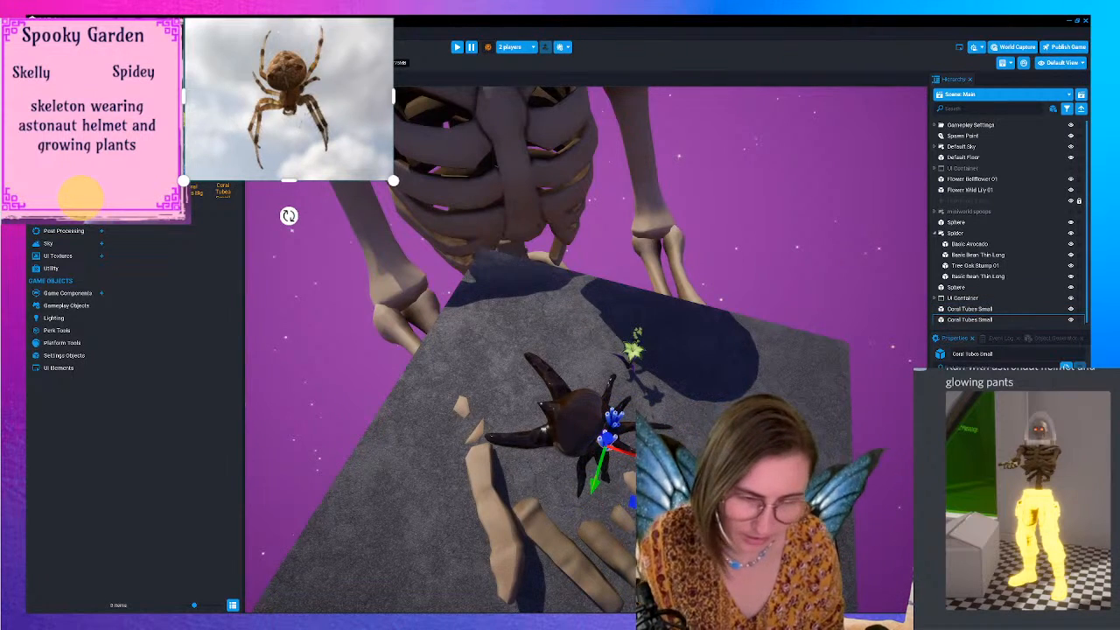
- Apply a glowing Emissive Glow material to both Coral Tubes Small objects
left_click(985, 309)
left_click(990, 319, "shift")
double_click(1006, 490)
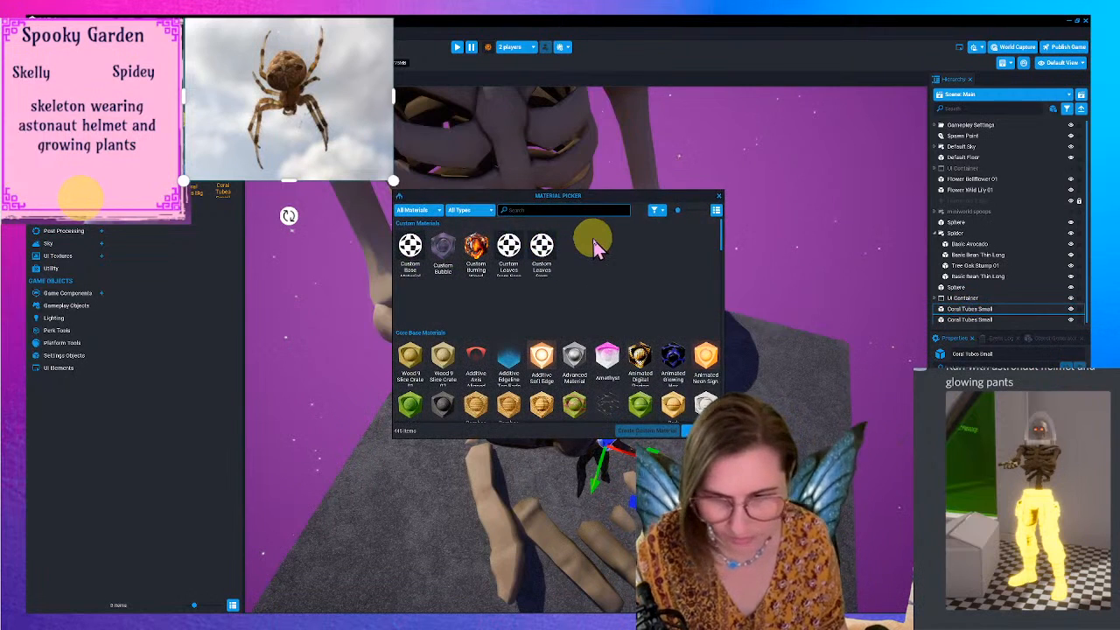
type("emiss")
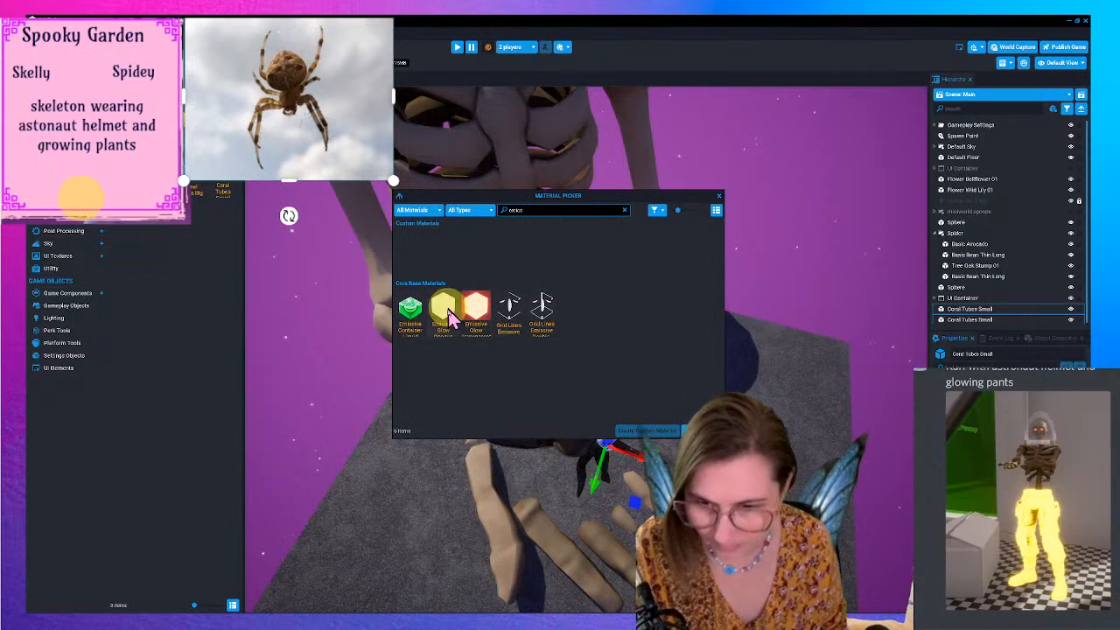
left_click(702, 431)
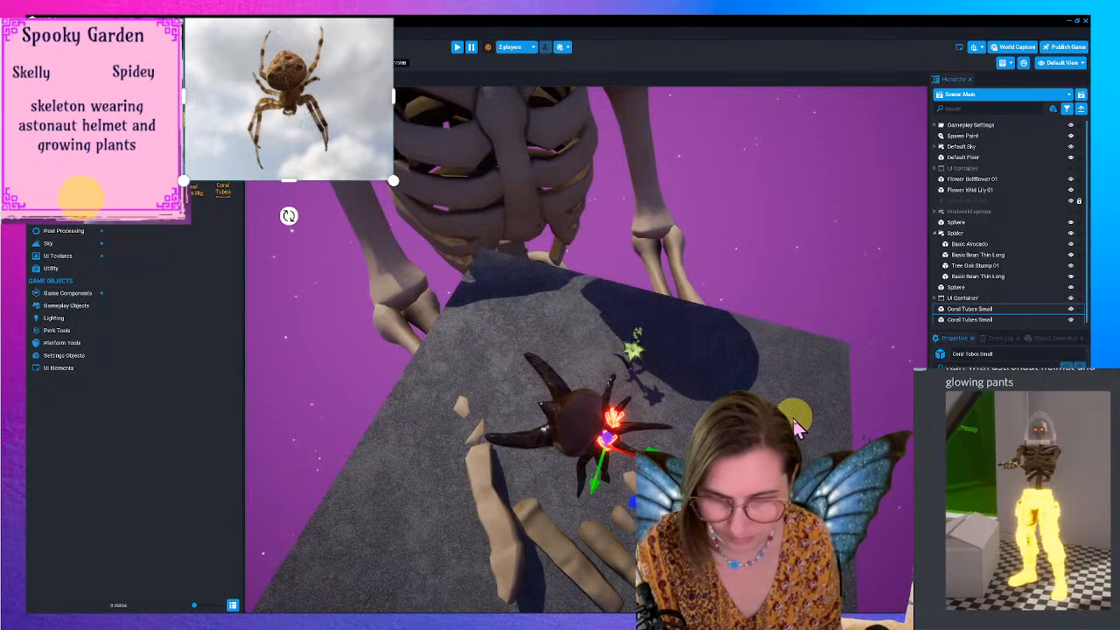
- Frame the glowing coral tubes and adjust their rotation and position against the spider's body
key("e")
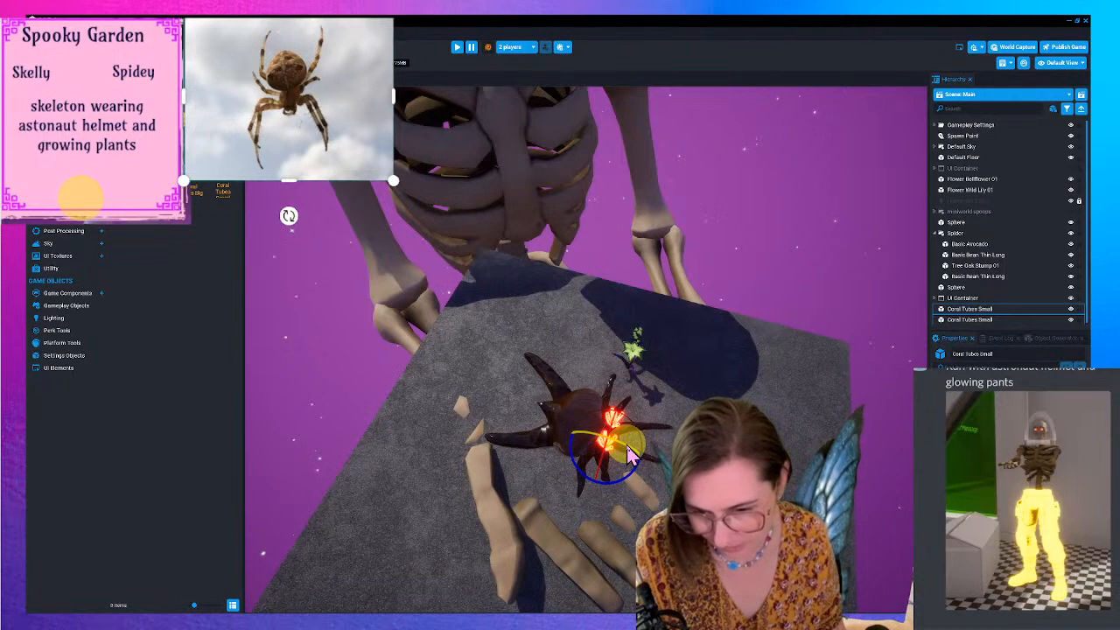
key("f")
left_click_drag(583, 429, 560, 428)
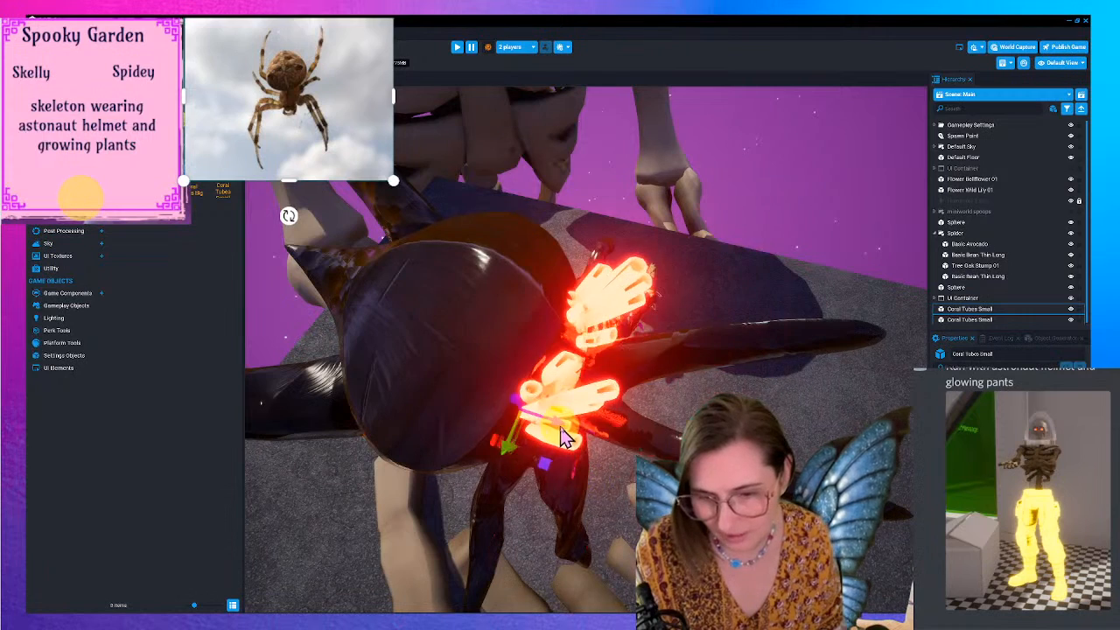
- Move both Coral Tubes Small objects into the Spider group
left_click(720, 299)
scroll(633, 412, "down", 6)
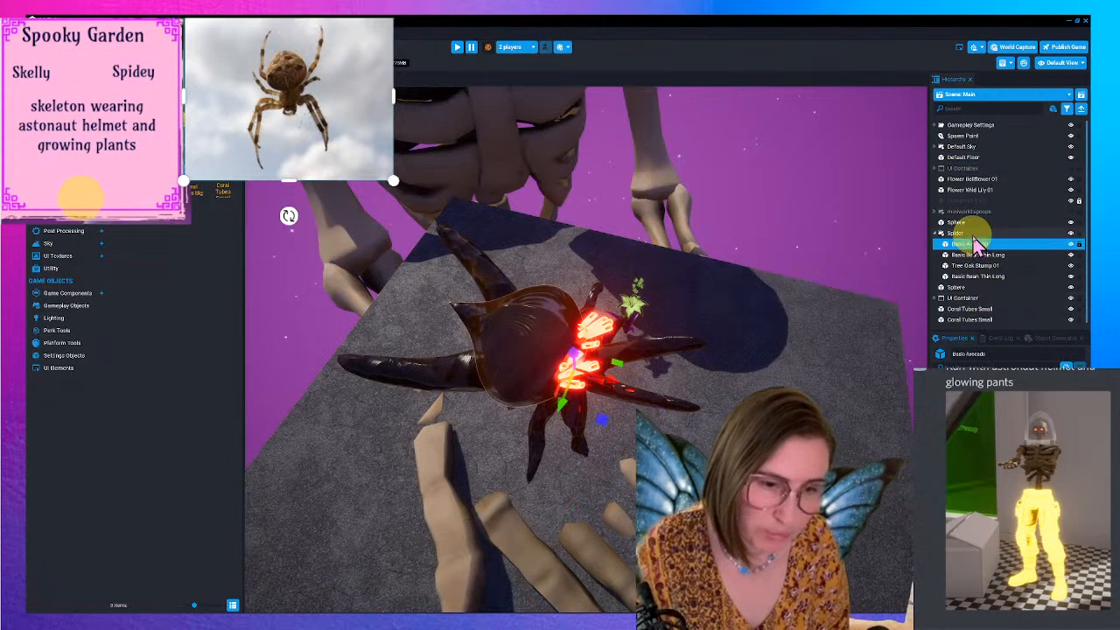
left_click(1011, 311)
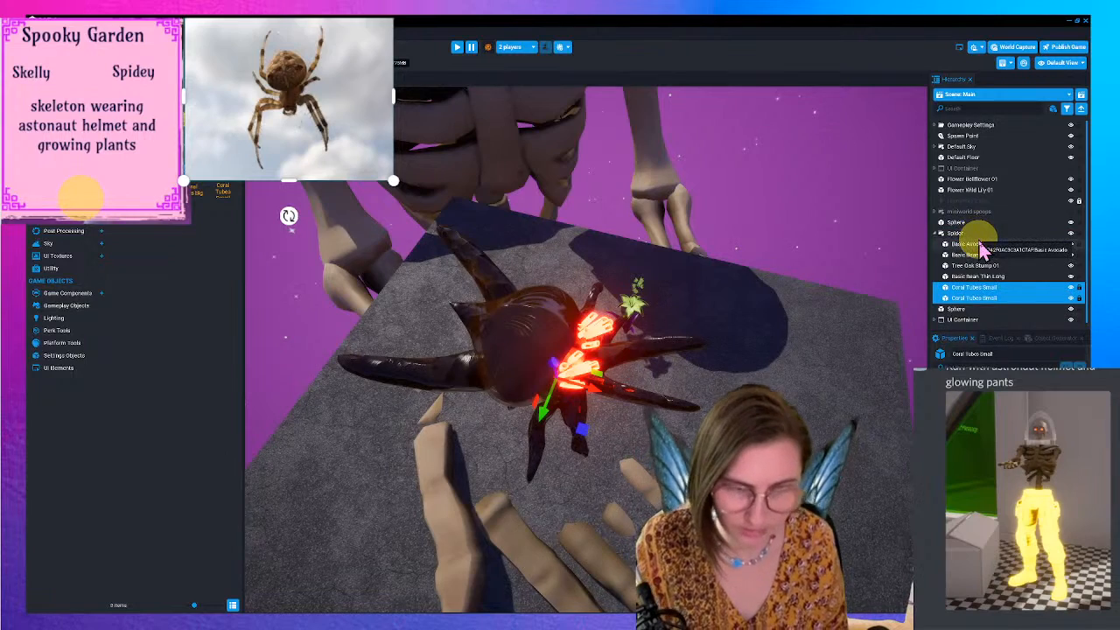
- Show the miniworld spoops group and look over the scenery inside the glass dome around the spider
scroll(682, 371, "down", 3)
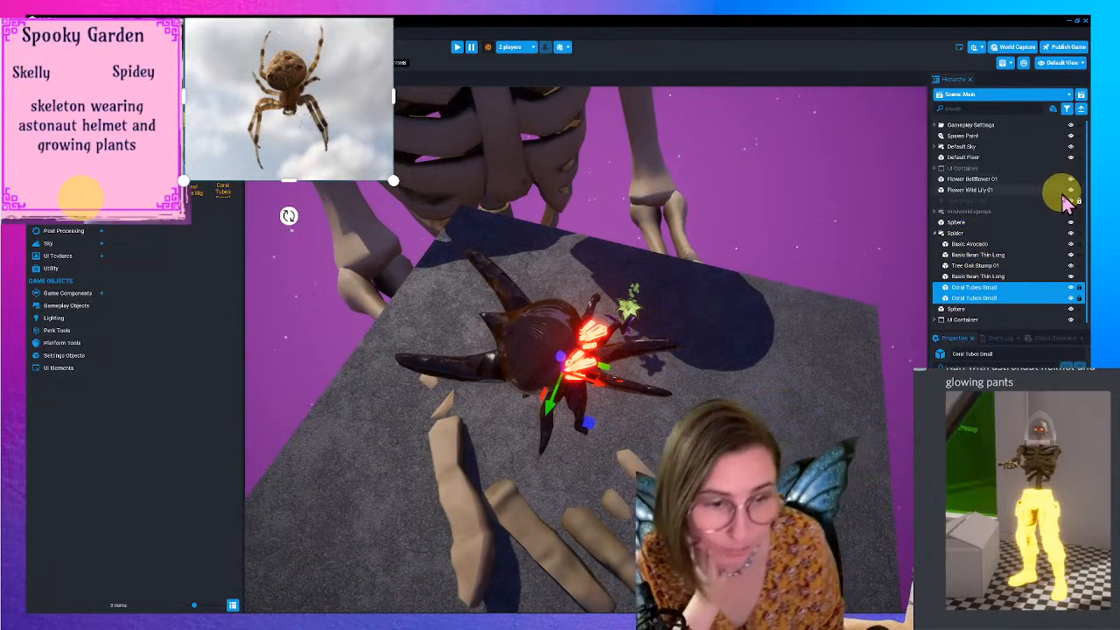
key("f")
left_click_drag(787, 331, 560, 345, "alt")
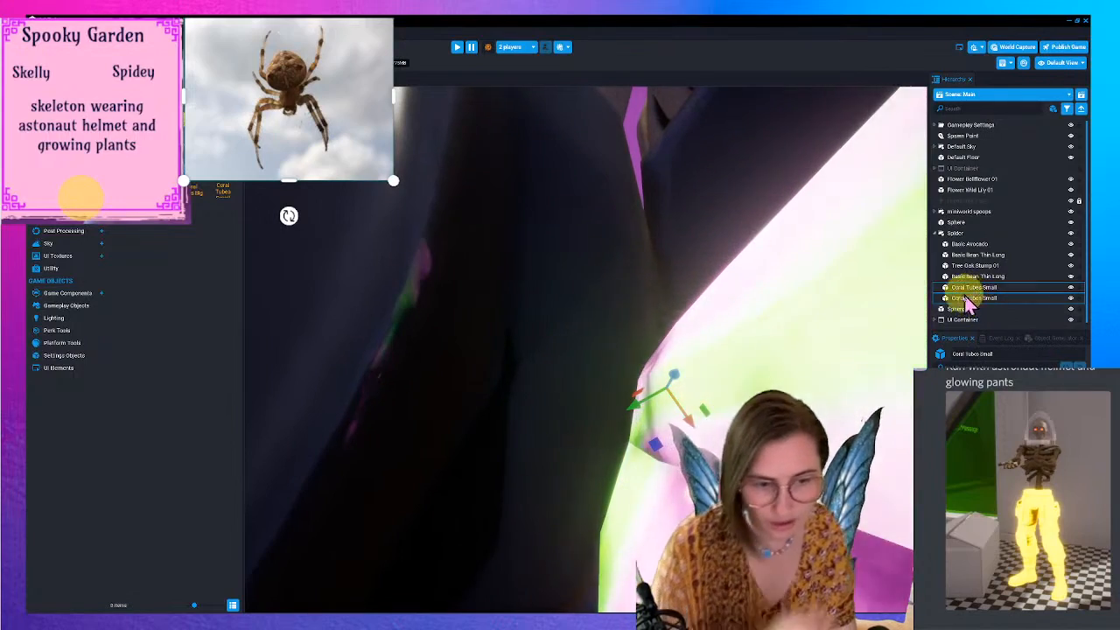
key("f")
right_click_drag(674, 340, 666, 317)
key("s")
scroll(662, 314, "down", 8)
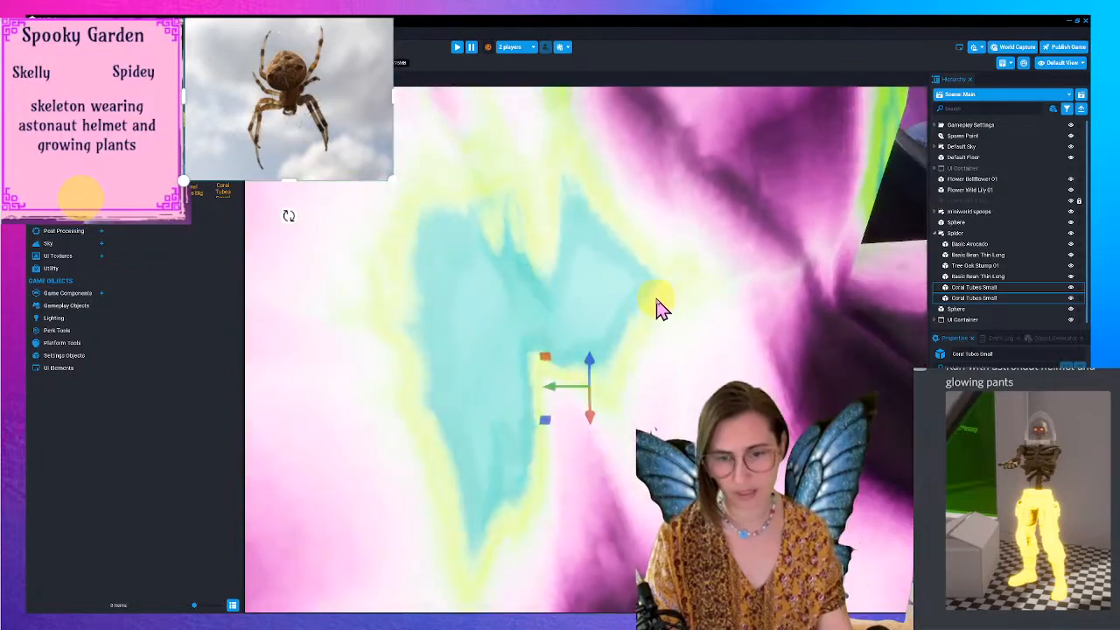
scroll(658, 299, "down", 6)
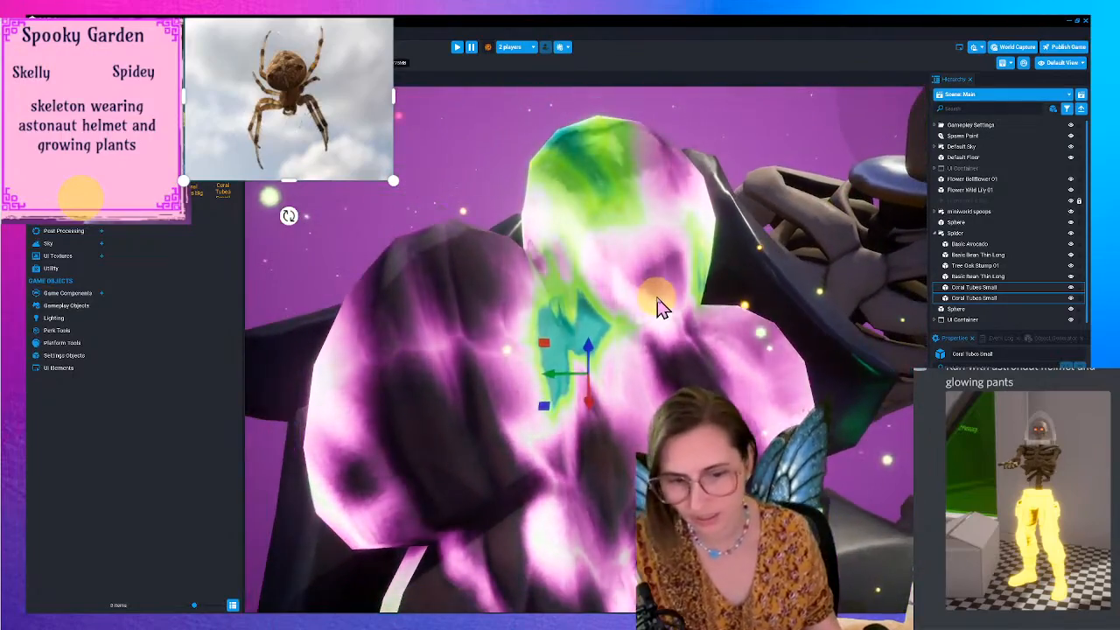
right_click_drag(674, 312, 406, 312)
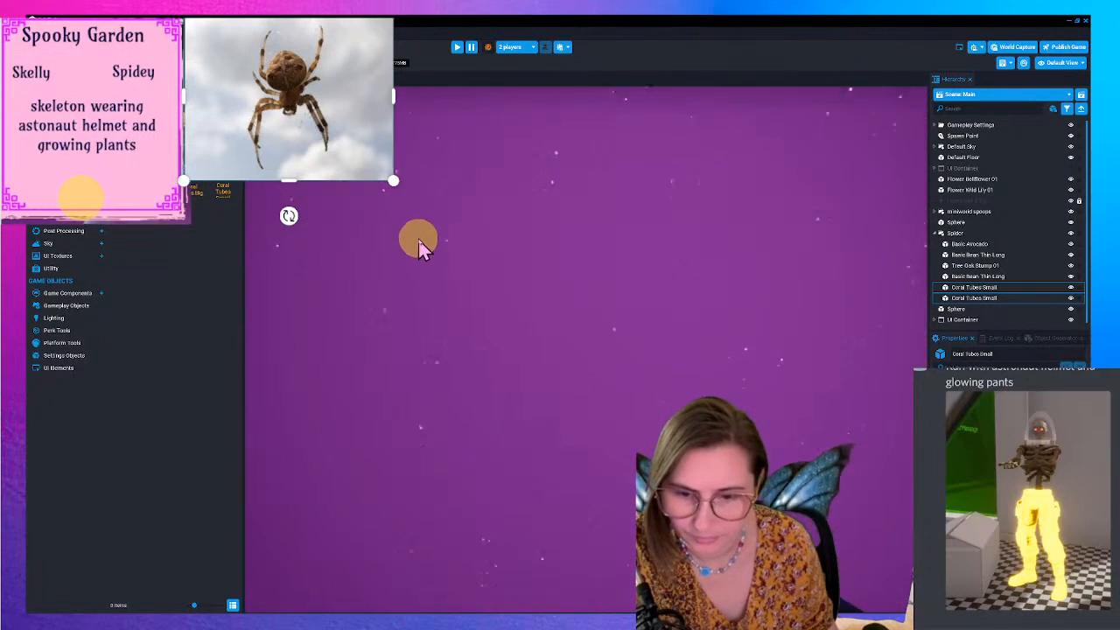
right_click_drag(429, 239, 915, 241)
right_click_drag(716, 325, 560, 382)
- Move the whole Spider group up and out of the scenery to above the glowing pink and green cluster inside the dome
left_click(996, 243)
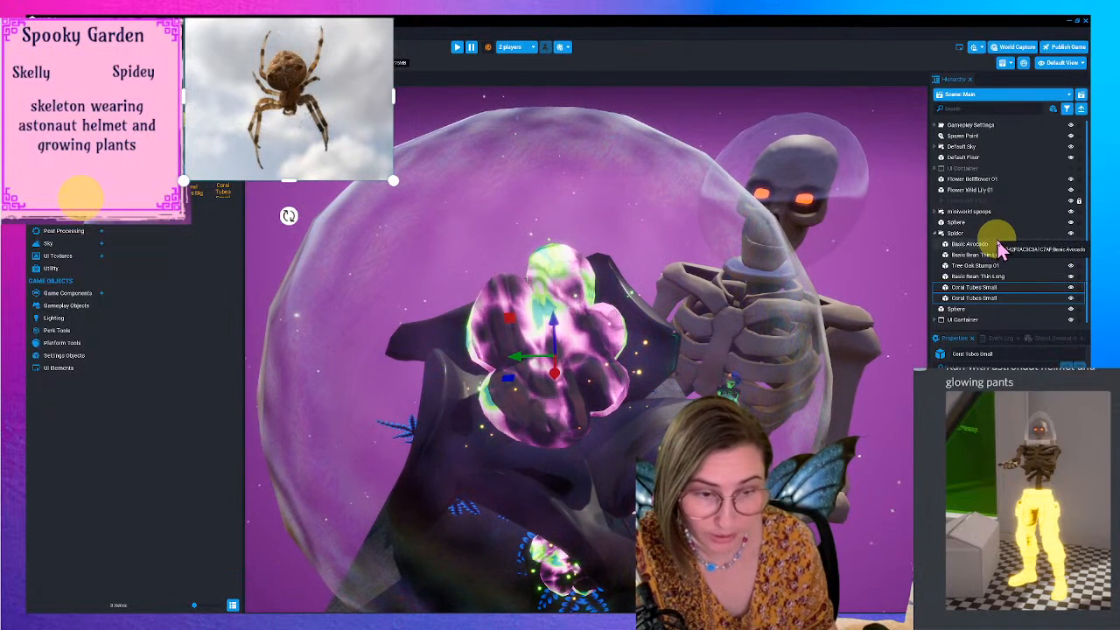
left_click(564, 485)
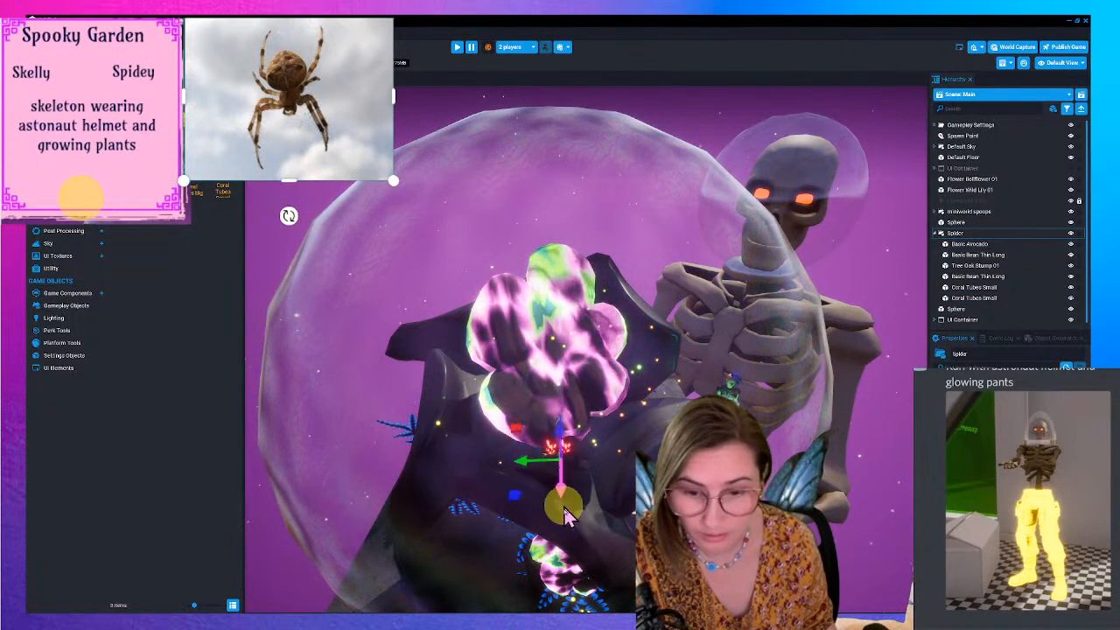
left_click_drag(573, 490, 572, 347)
right_click_drag(576, 352, 550, 201)
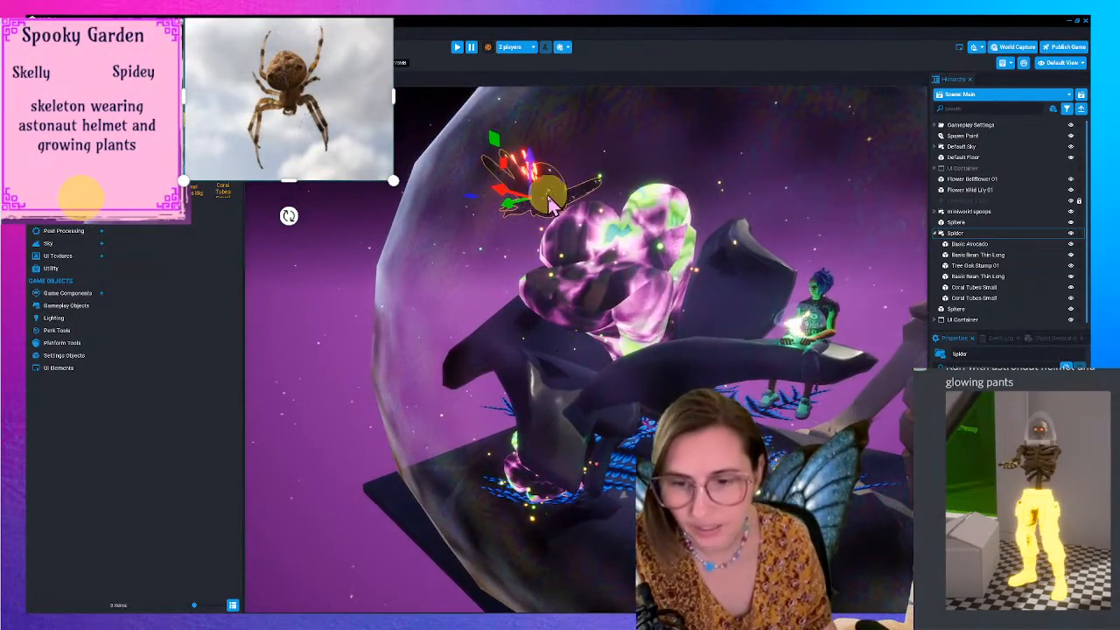
- Move the Spider group over the glowing pink and green cluster, rotate it, and bring it down in front of the cluster
left_click_drag(676, 229, 640, 162)
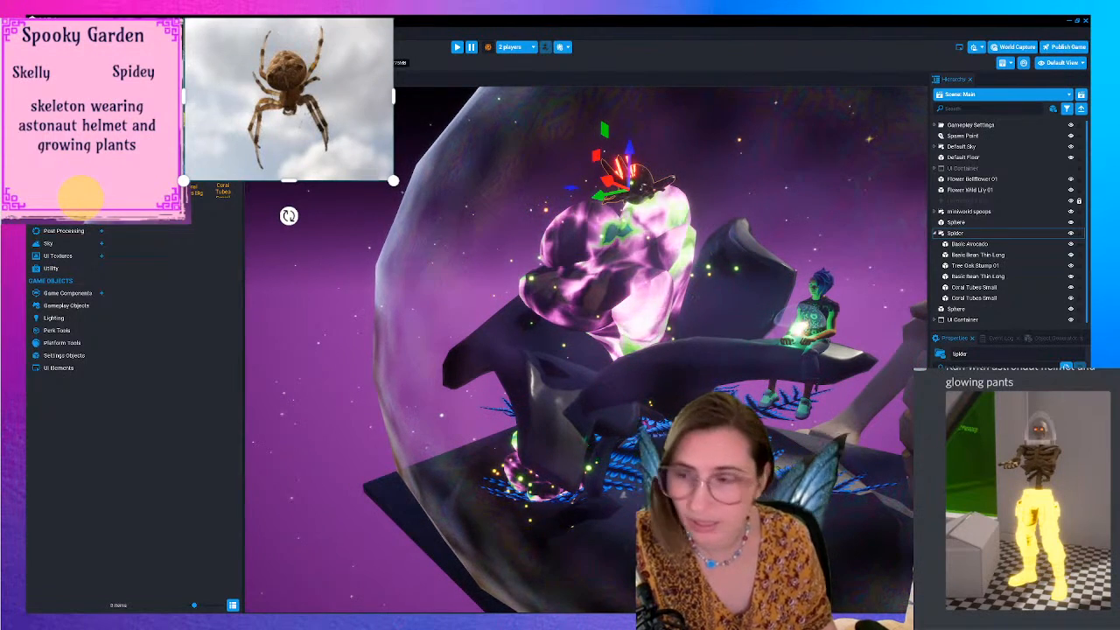
key("e")
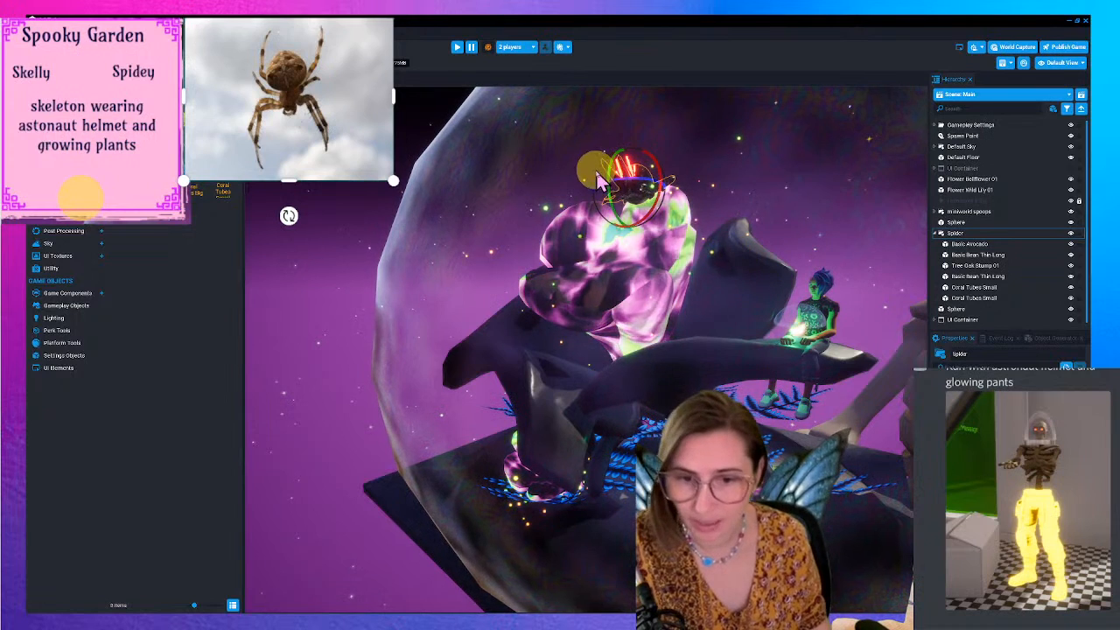
left_click_drag(607, 177, 610, 202)
key("w")
left_click_drag(619, 193, 708, 289)
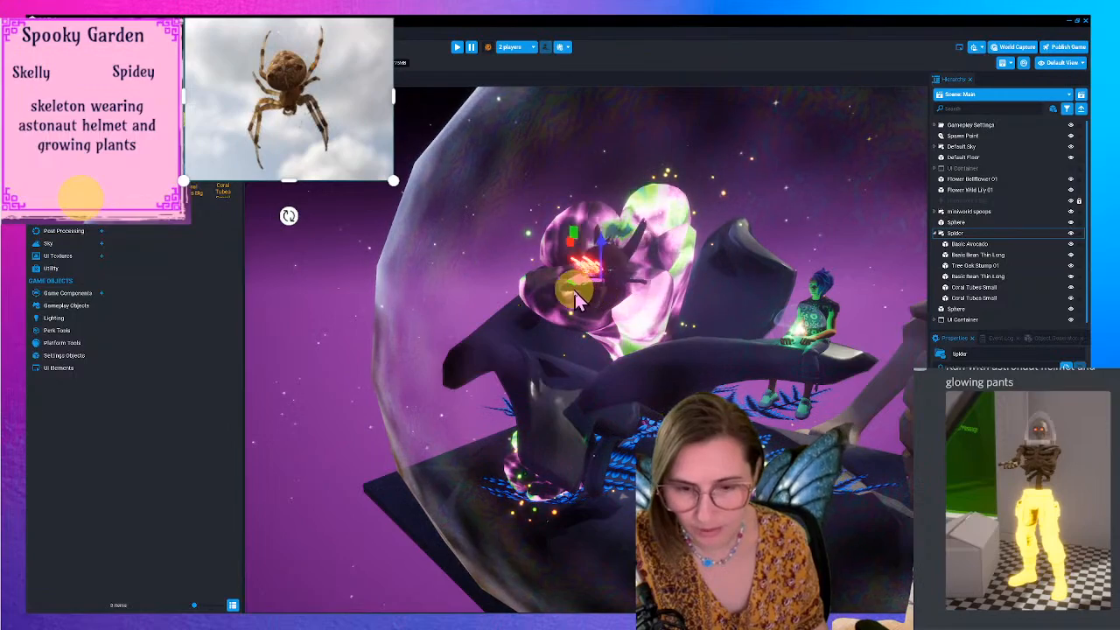
- Enlarge the whole Spider group uniformly in front of the glowing cluster, judging its size against the dome and the skeleton
right_click_drag(633, 265, 672, 268)
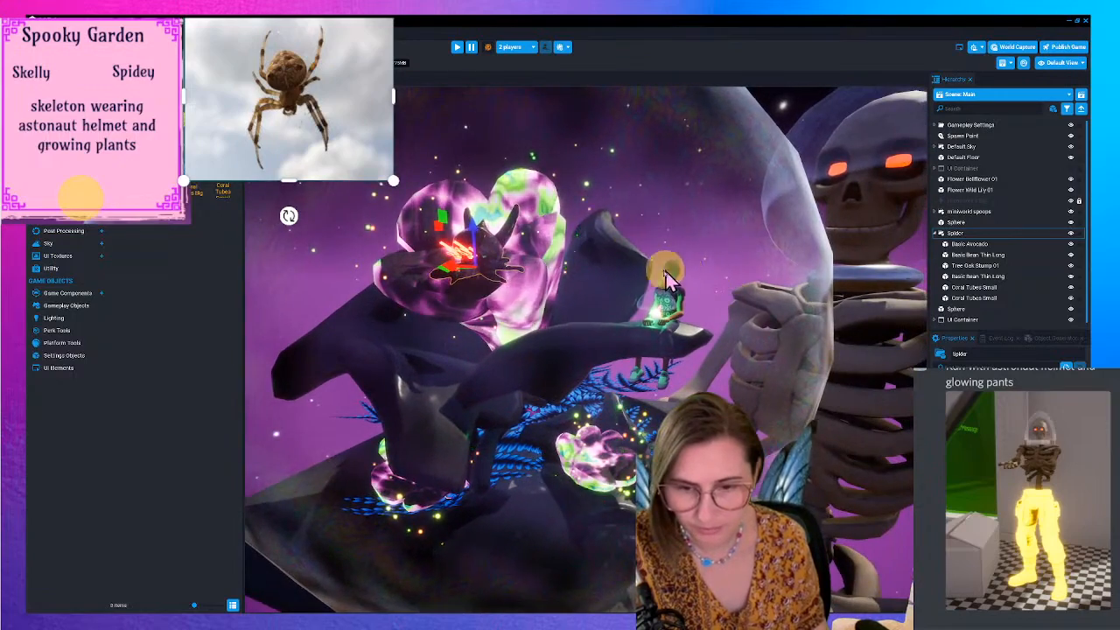
scroll(502, 218, "down", 5)
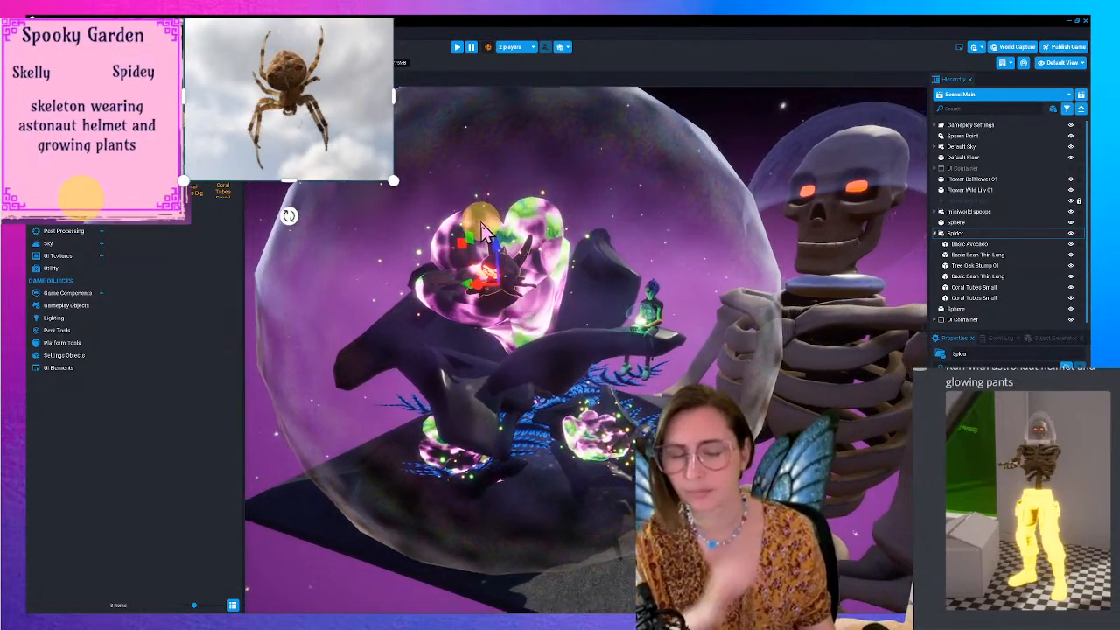
scroll(469, 234, "down", 3)
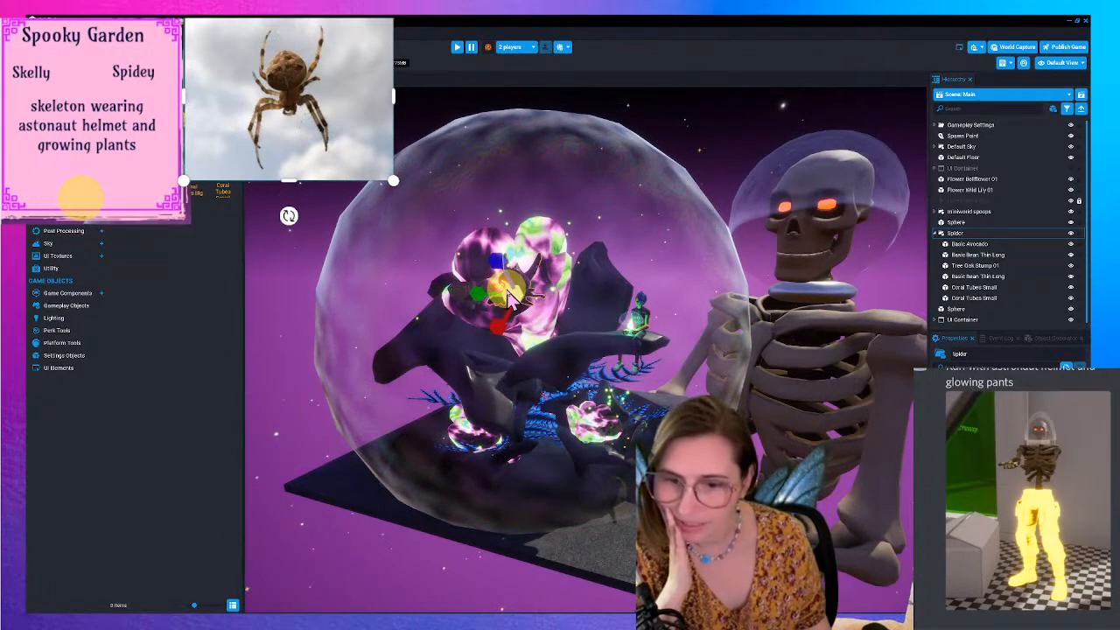
left_click_drag(512, 295, 705, 284)
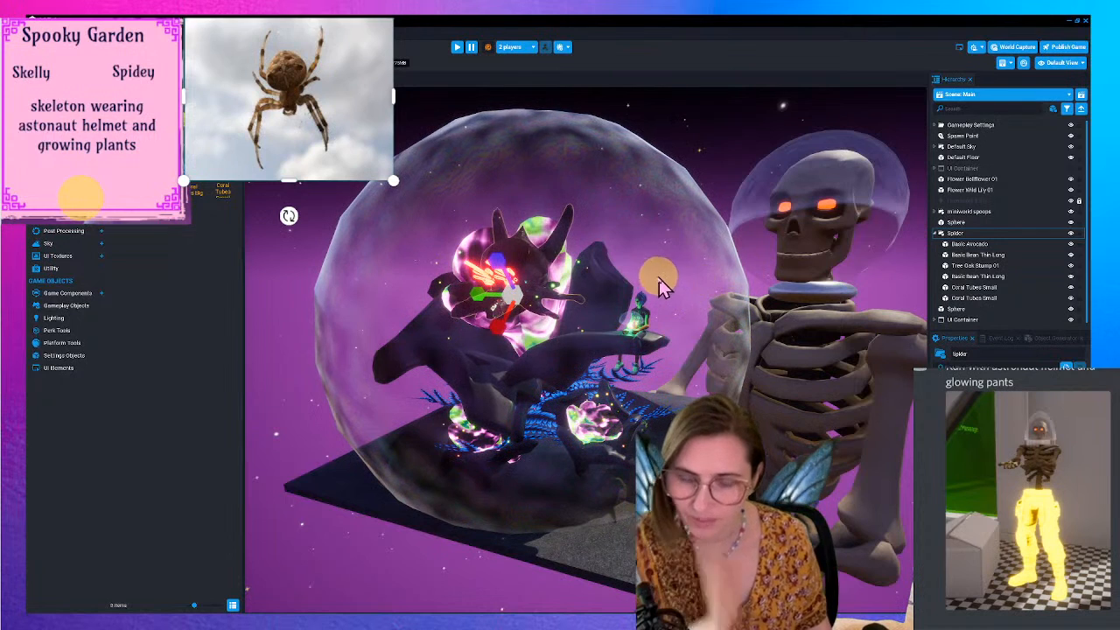
- Move the Spider group up beside the glowing cluster on the skeleton's side of the dome and tilt it
left_click_drag(482, 296, 600, 211)
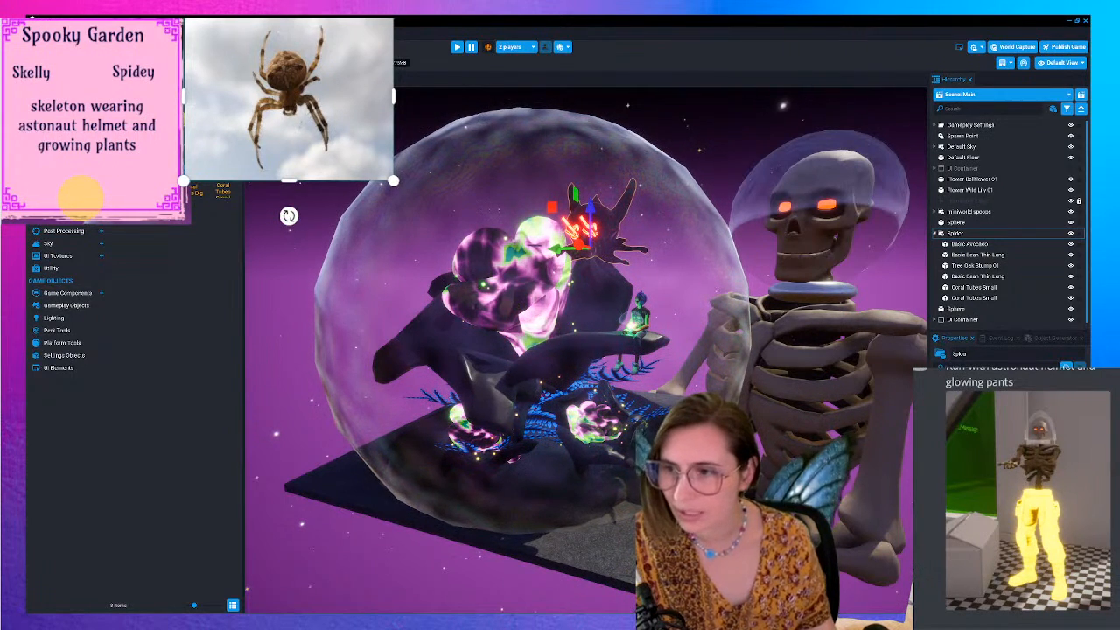
mouse_move(581, 230)
left_mouse_down()
mouse_move(587, 217)
mouse_move(589, 228)
mouse_move(351, 265)
mouse_move(535, 258)
mouse_move(596, 233)
left_mouse_up()
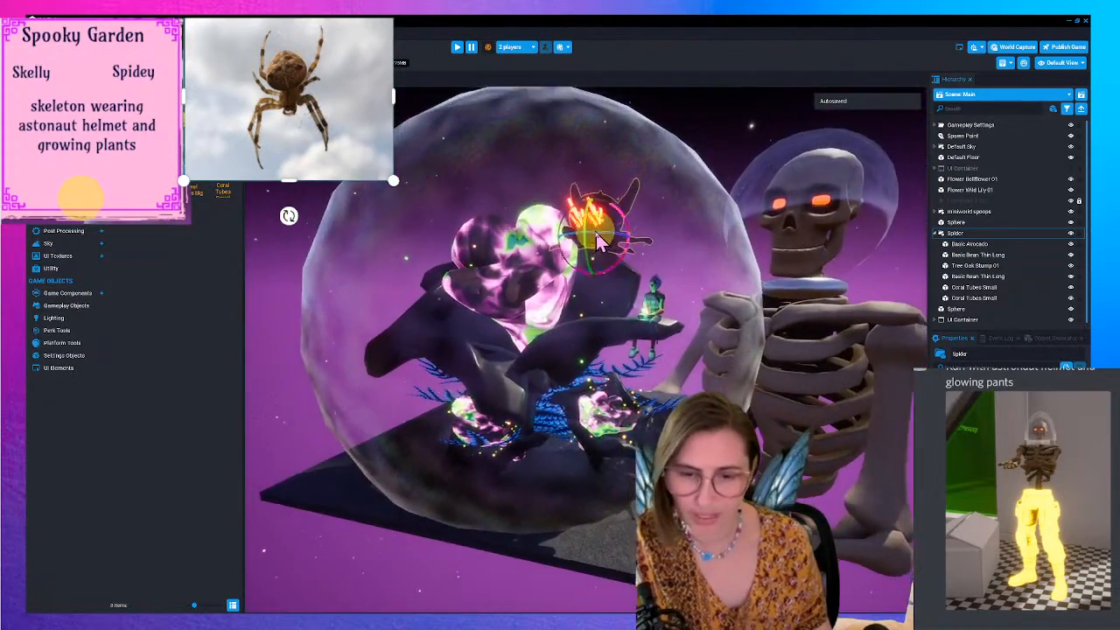
scroll(595, 240, "down", 3)
key("r")
left_click_drag(596, 245, 590, 212)
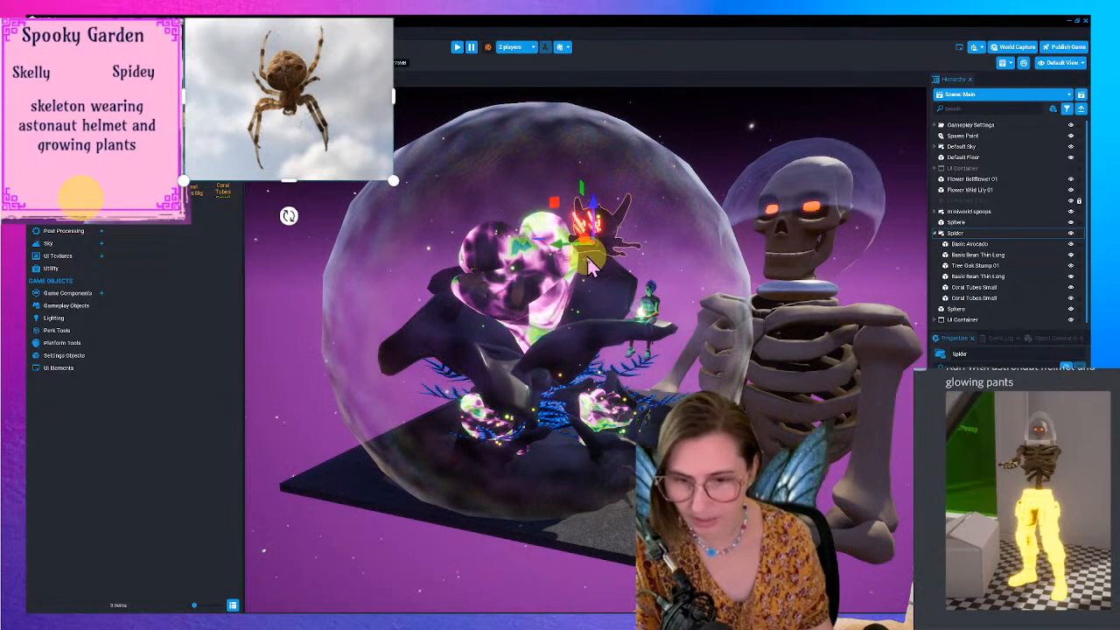
- Shift the Spider group above the small seated figure and enlarge it again
left_click_drag(558, 251, 616, 260)
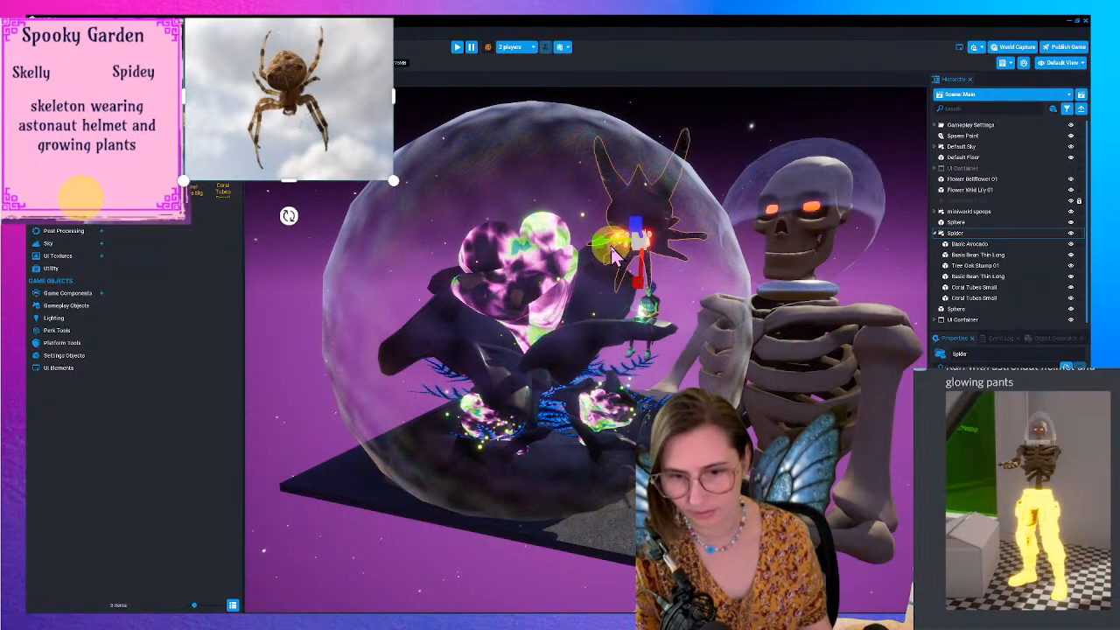
right_click(710, 273)
mouse_move(801, 346)
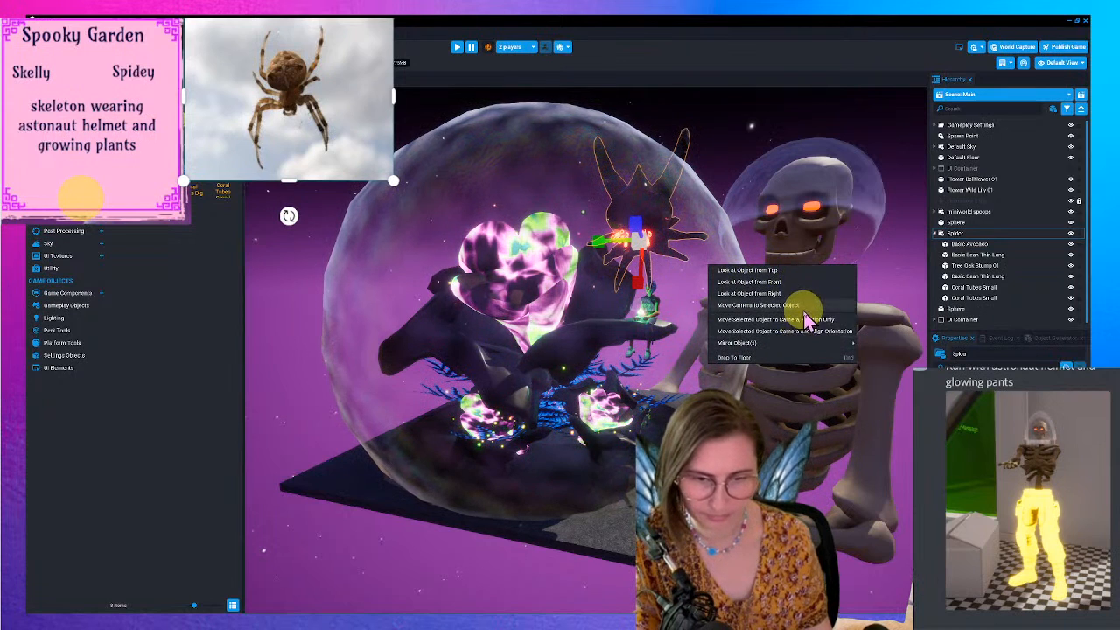
left_click(829, 237)
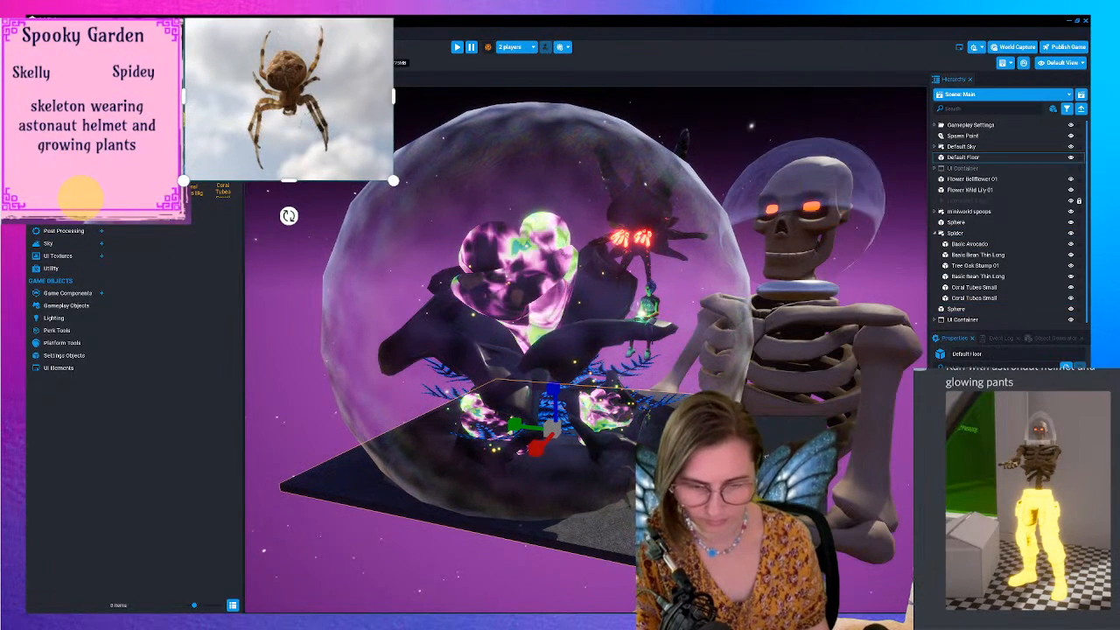
- Examine the dome, spider and skeleton together from low and more distant viewpoints, and check the camera settings
key("f")
right_click_drag(731, 415, 788, 267)
key("w")
key("q")
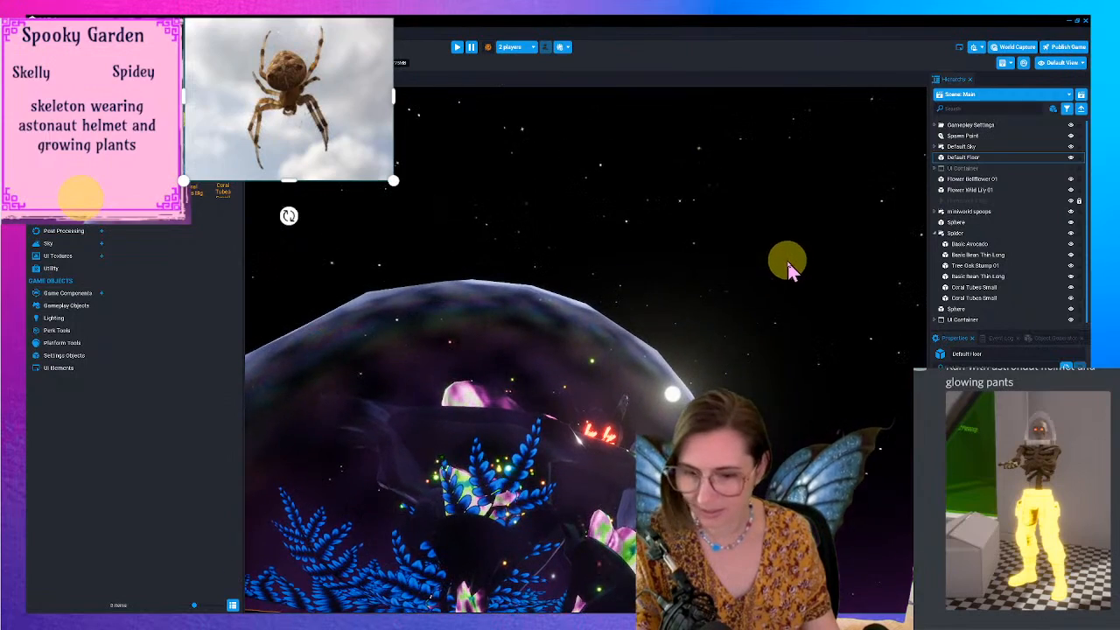
right_click_drag(736, 364, 672, 428)
key("w")
key("w")
key("s")
key("s")
key("s")
key("s")
key("w")
key("s")
right_click_drag(758, 435, 758, 396)
key("s")
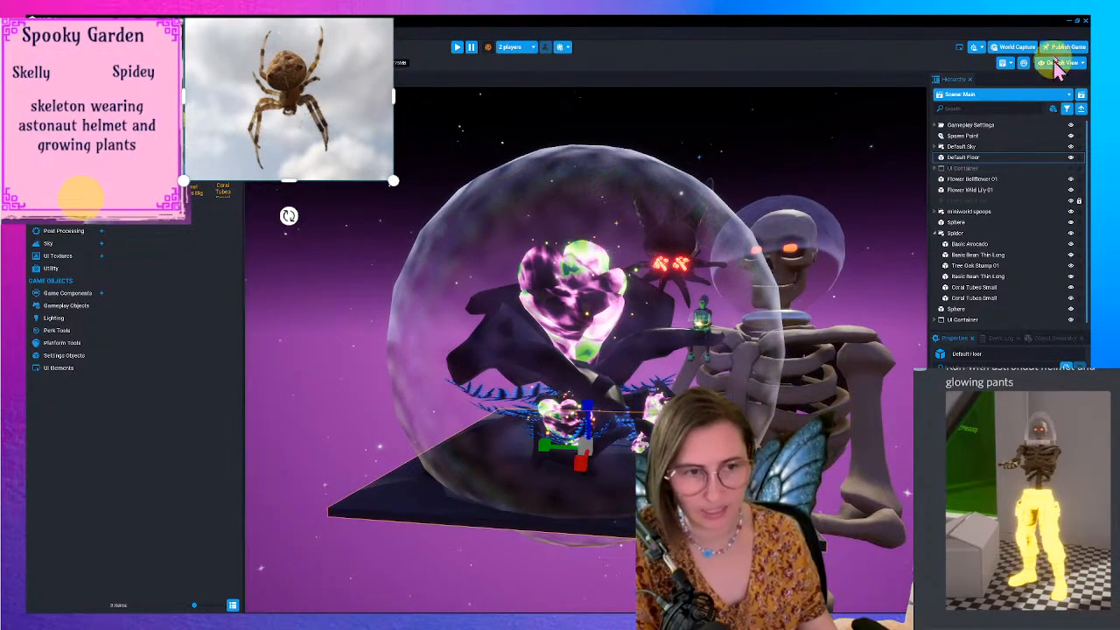
left_click(978, 48)
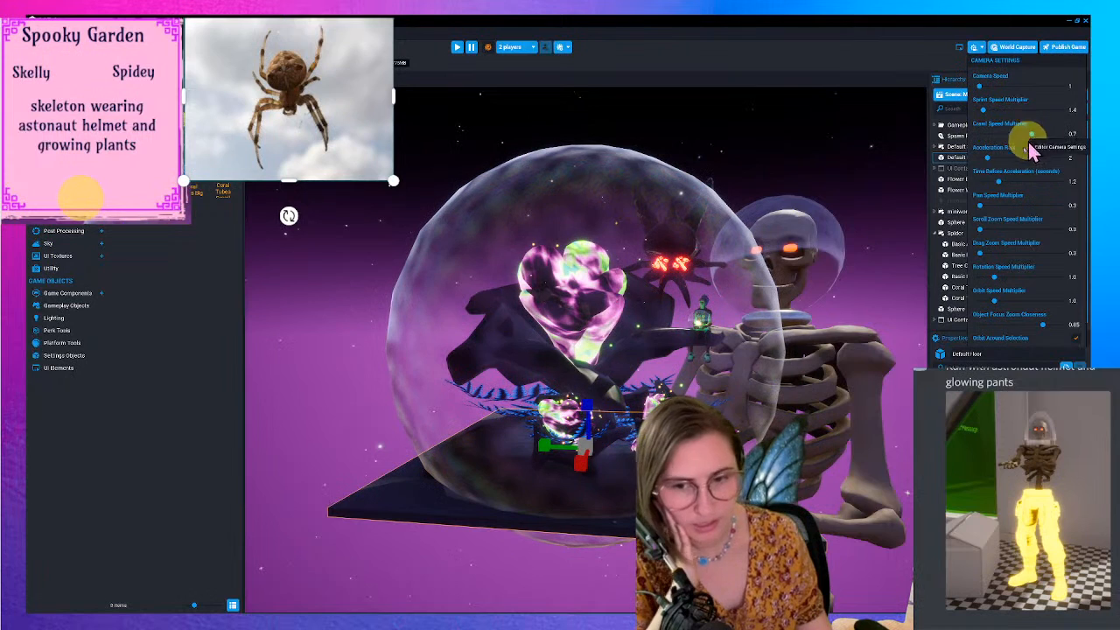
left_click(927, 60)
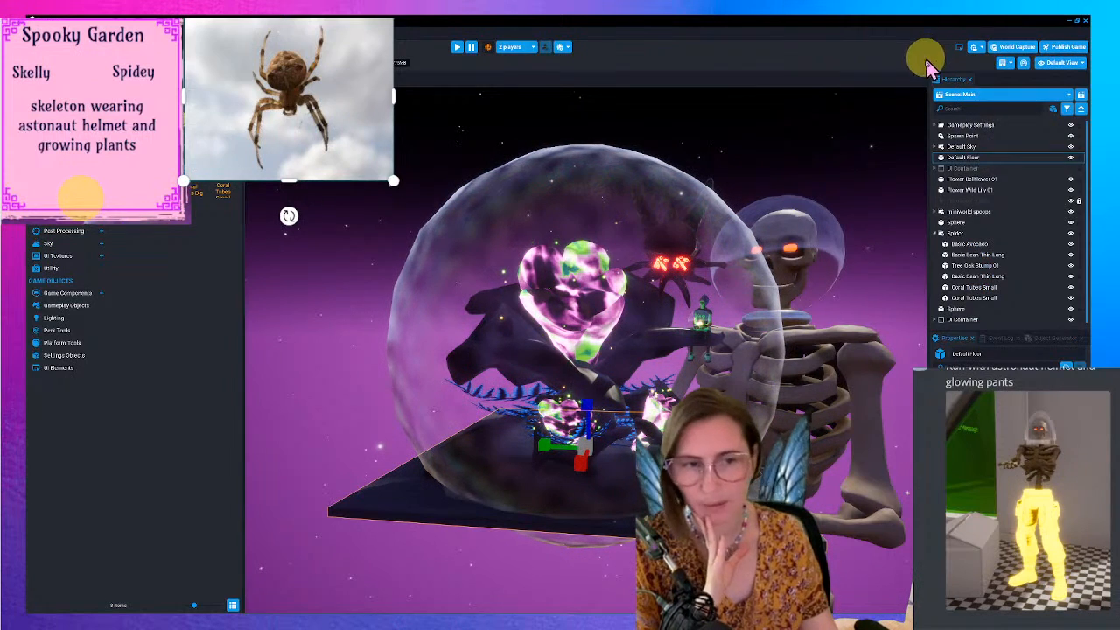
mouse_move(715, 382)
right_mouse_down()
mouse_move(713, 372)
mouse_move(710, 383)
right_mouse_up()
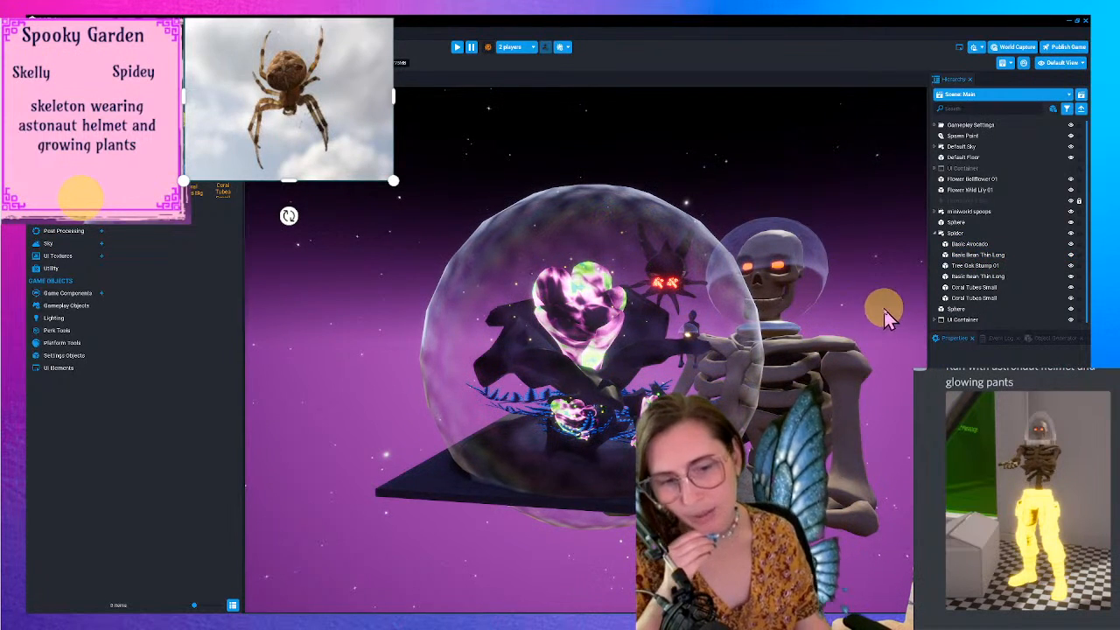
- Change the purple color of the Sky Dome in the Default Sky group to a near-black purple
left_click(950, 146)
left_click(935, 146)
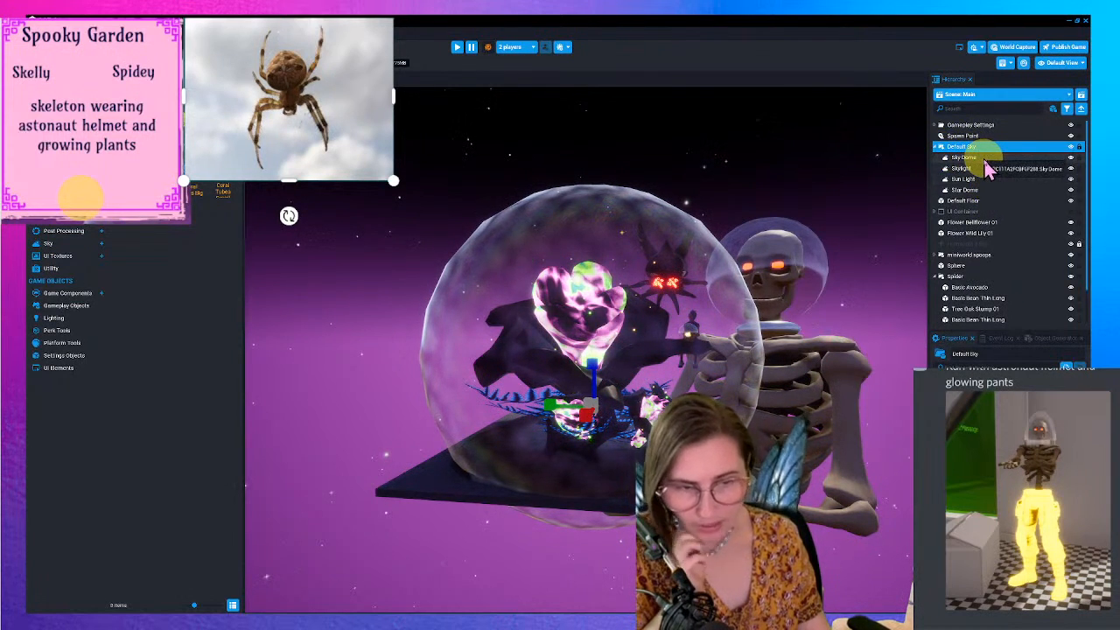
left_click(964, 158)
left_click(1023, 455)
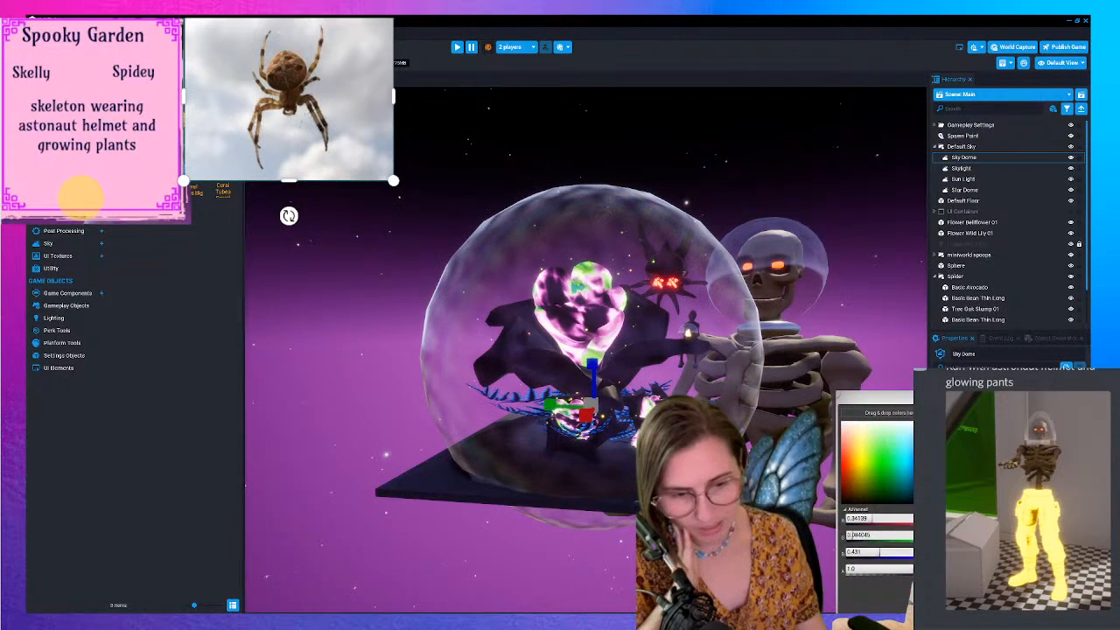
left_click(944, 501)
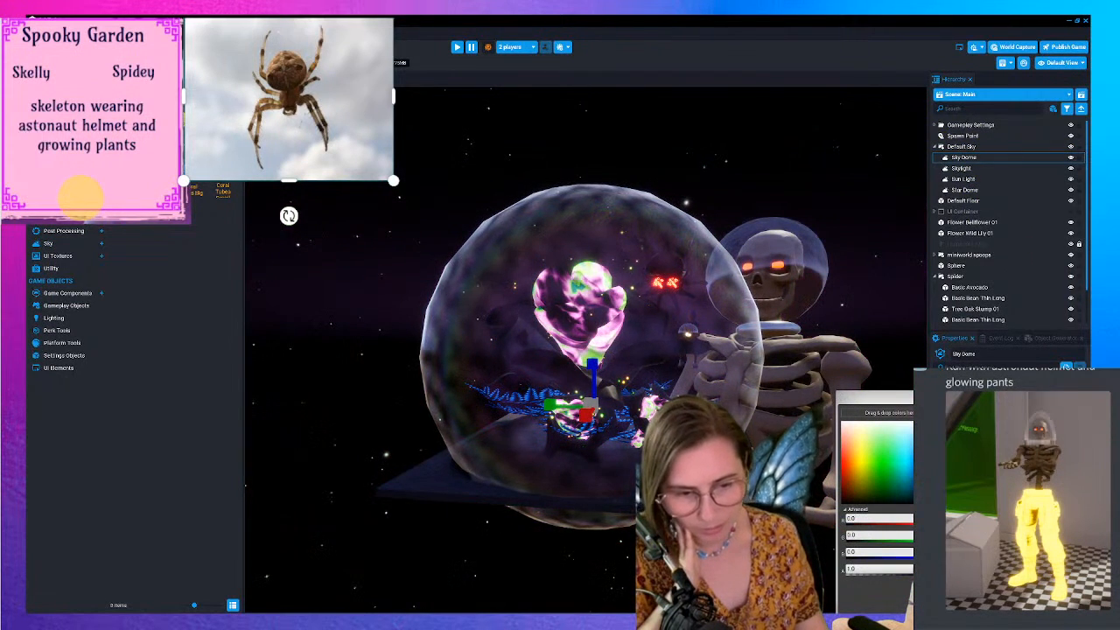
left_click_drag(948, 503, 947, 500)
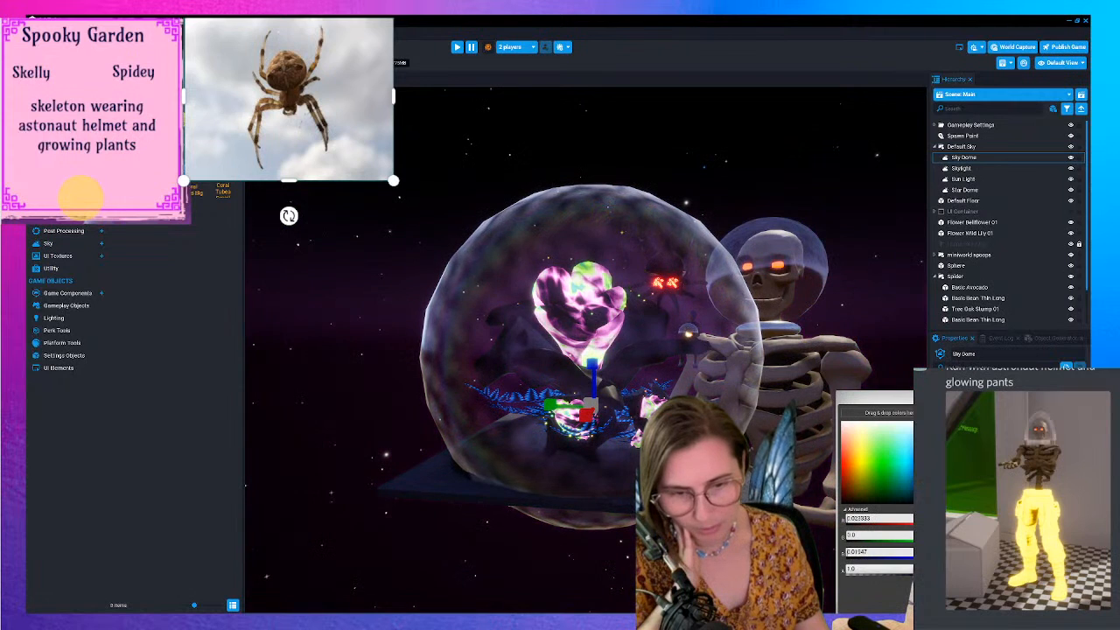
key("Return")
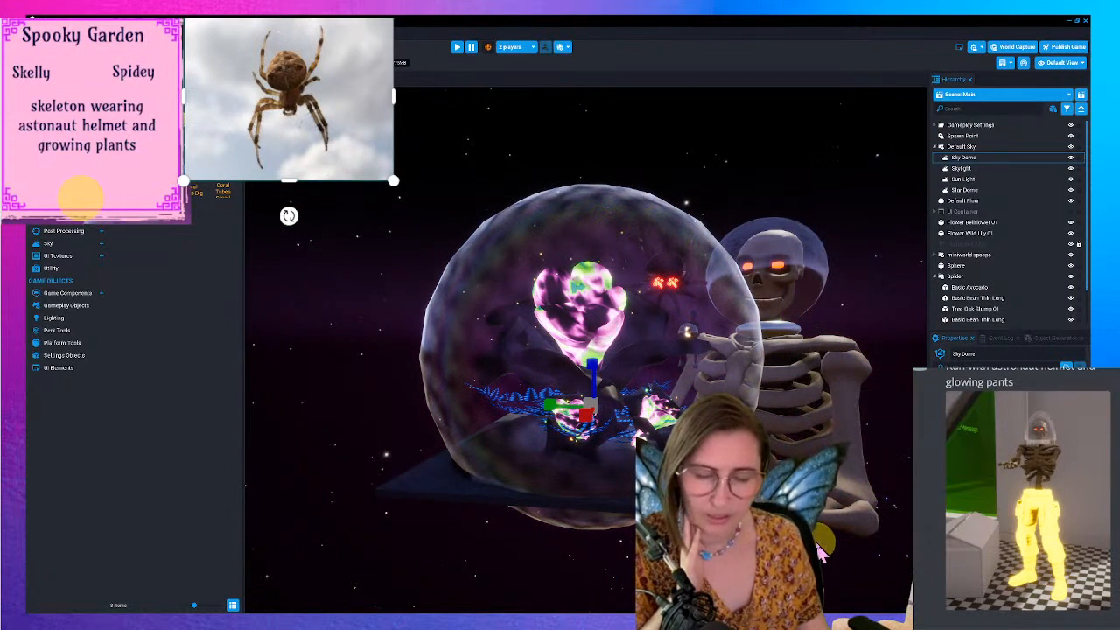
- Hide the Default Floor under the glass dome and clear the selection
left_click(1050, 200)
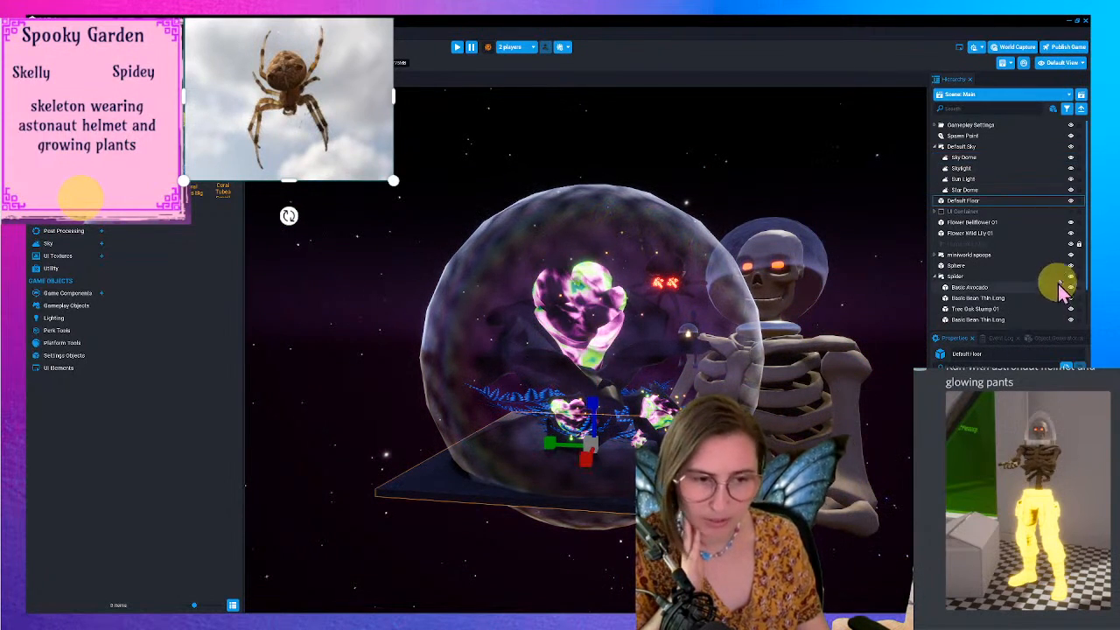
left_click(1069, 200)
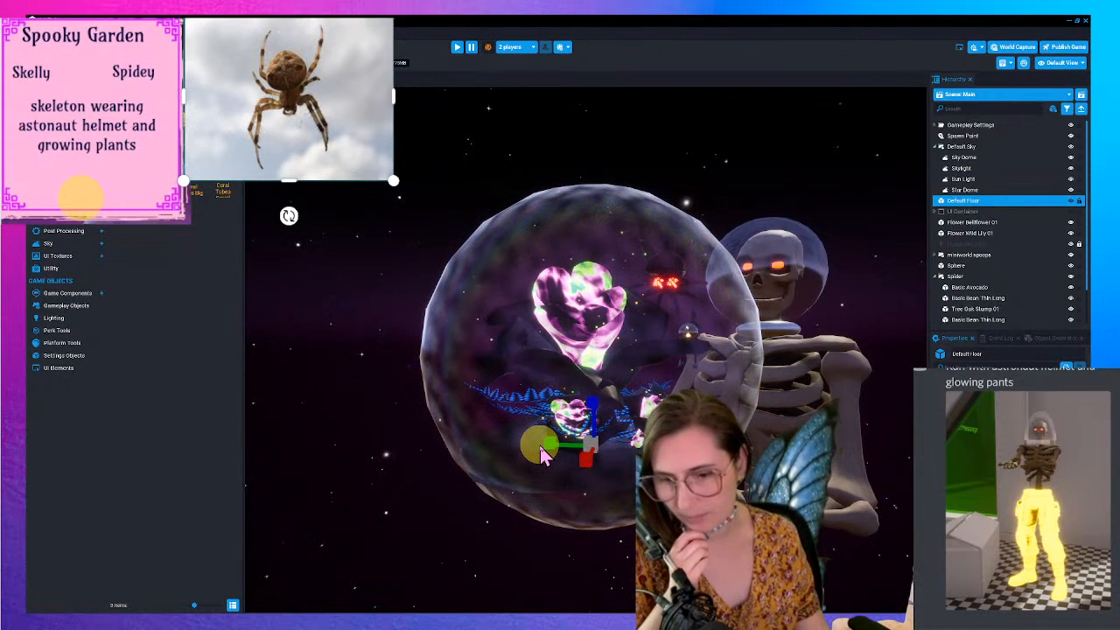
left_click(440, 368)
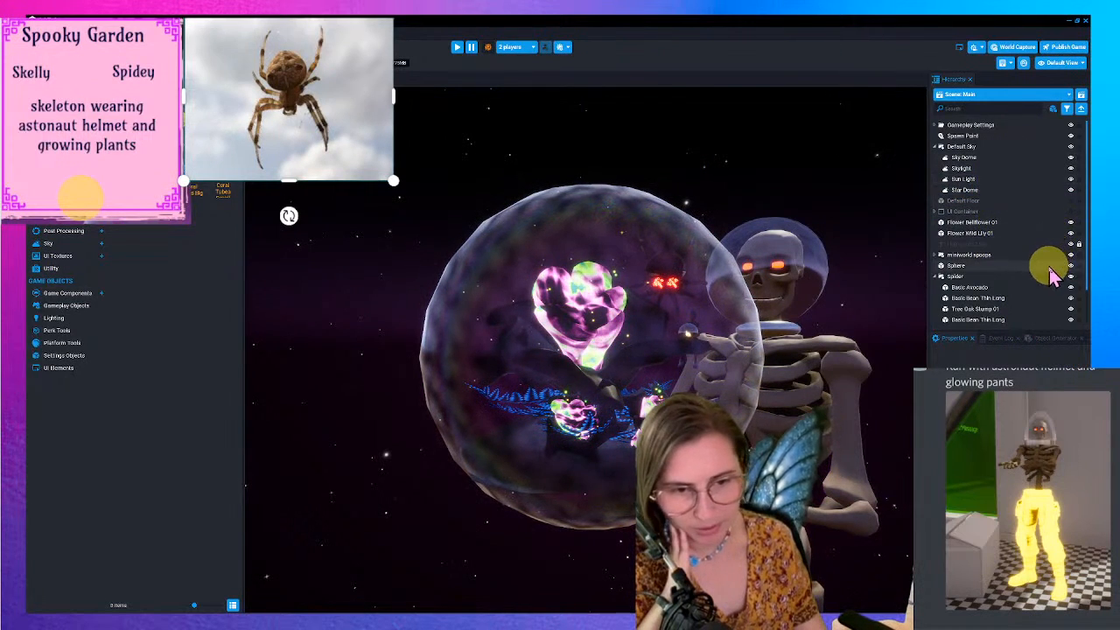
- Find and select the Sphere that forms the glass dome inside the miniworld spoops group
left_click(1009, 266)
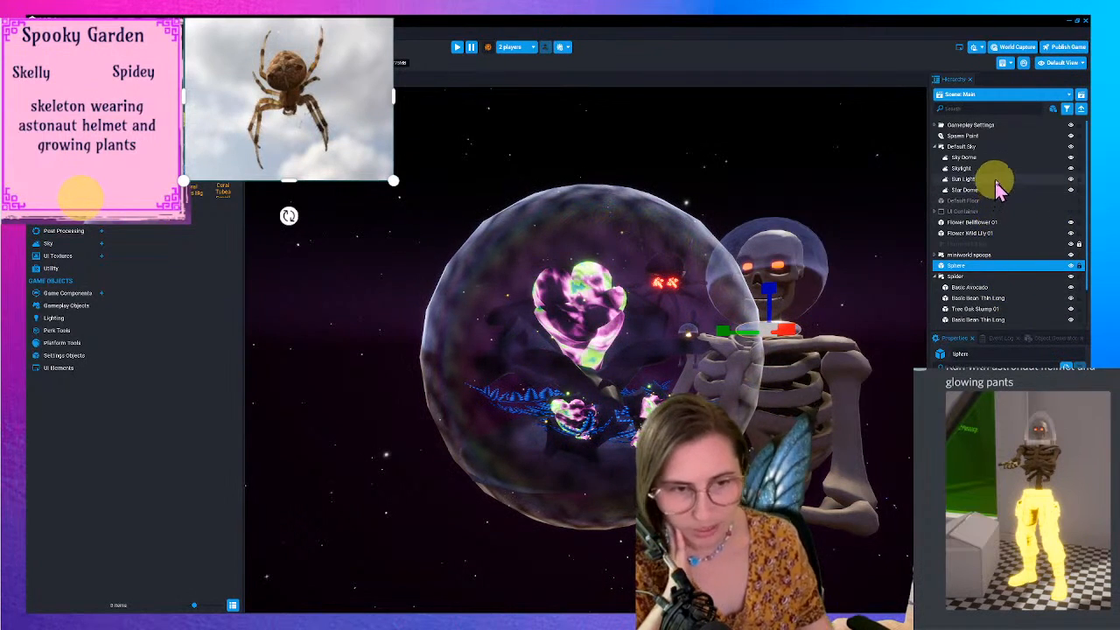
left_click(728, 341)
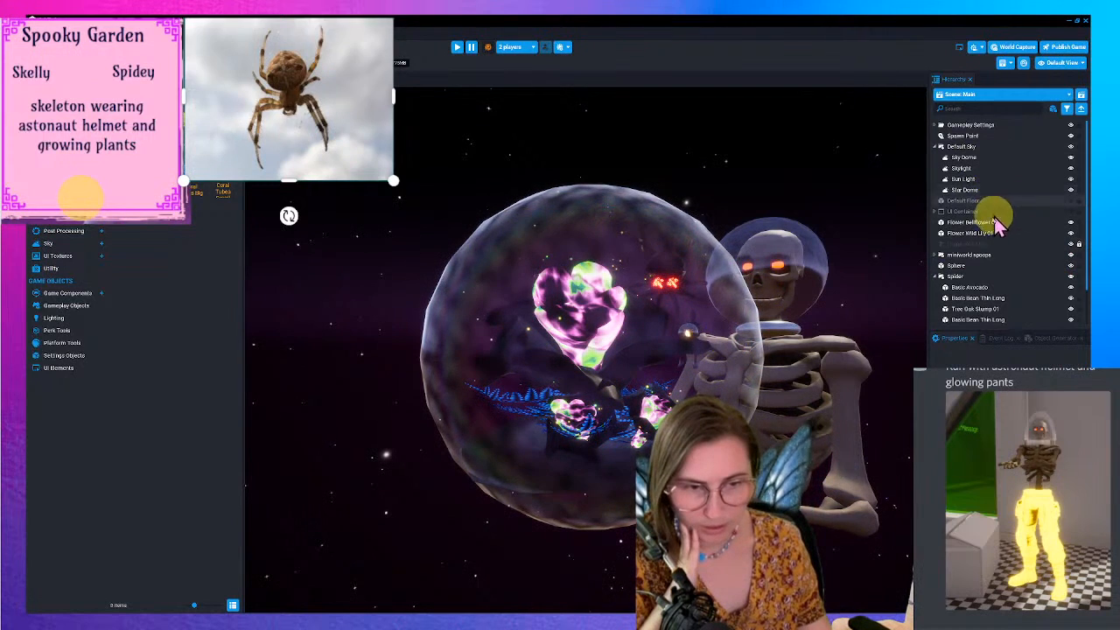
left_click(935, 255)
left_click(976, 266)
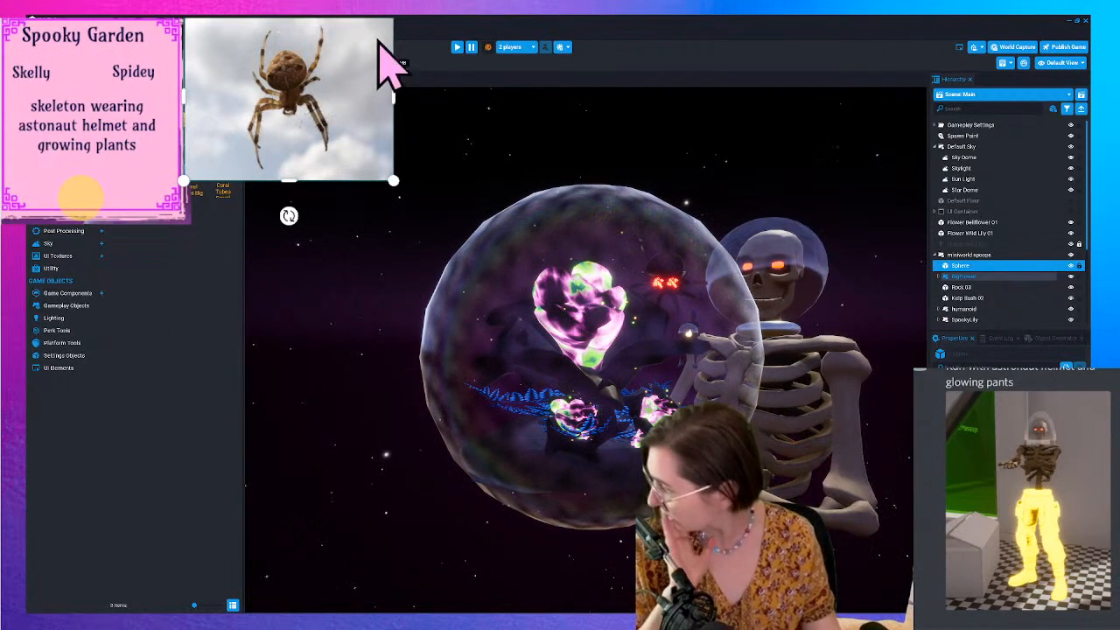
left_click_drag(394, 17, 233, 90)
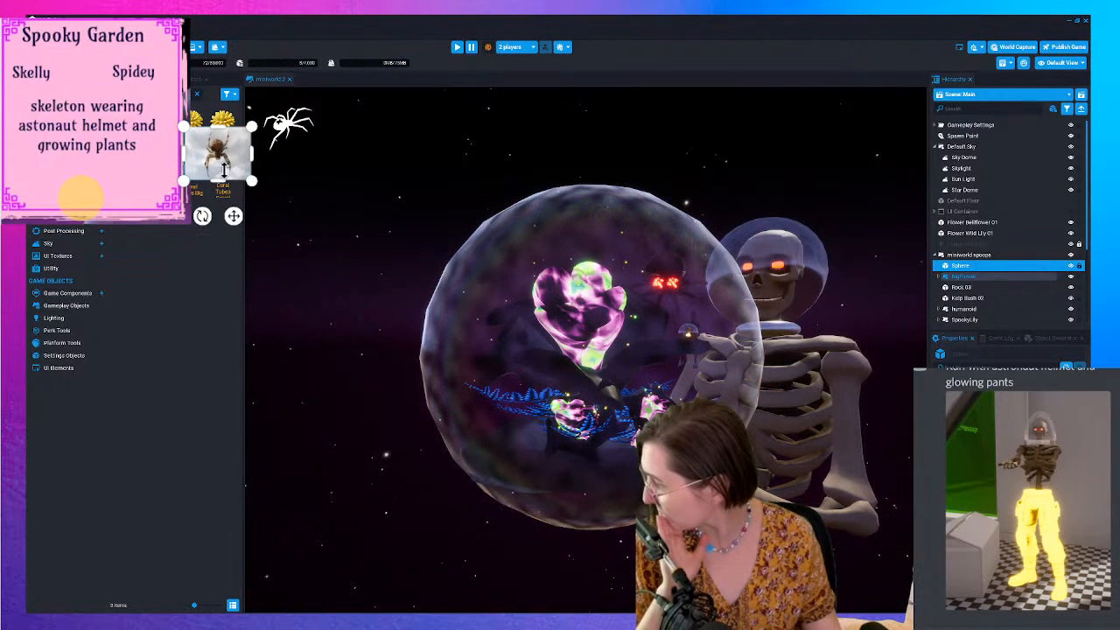
left_click_drag(219, 179, 222, 34)
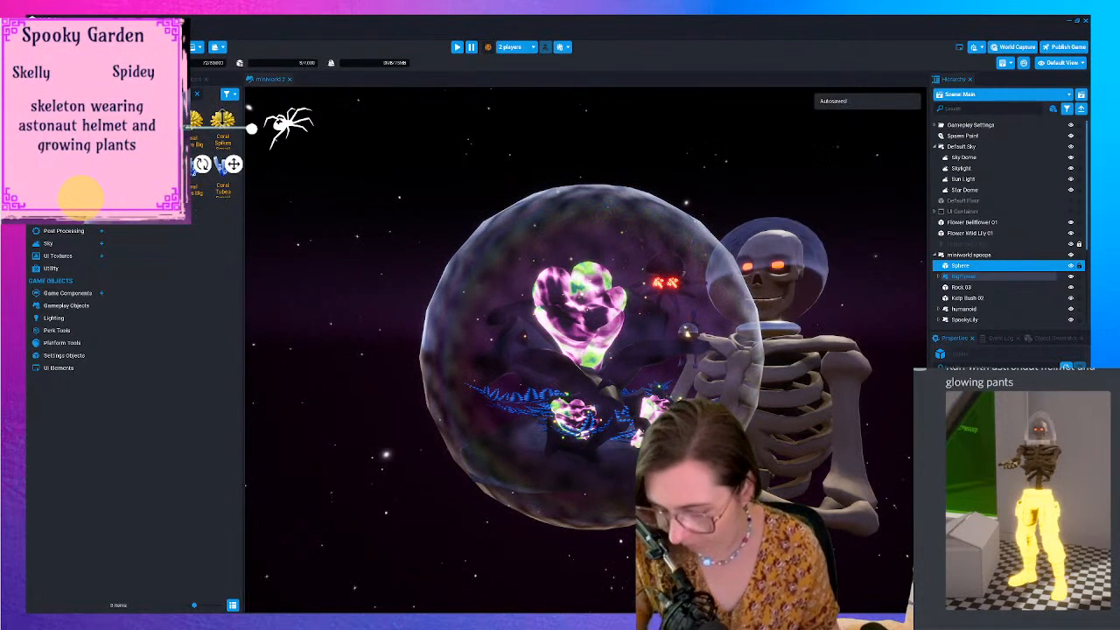
key("ctrl+z")
left_click_drag(218, 157, 225, 41)
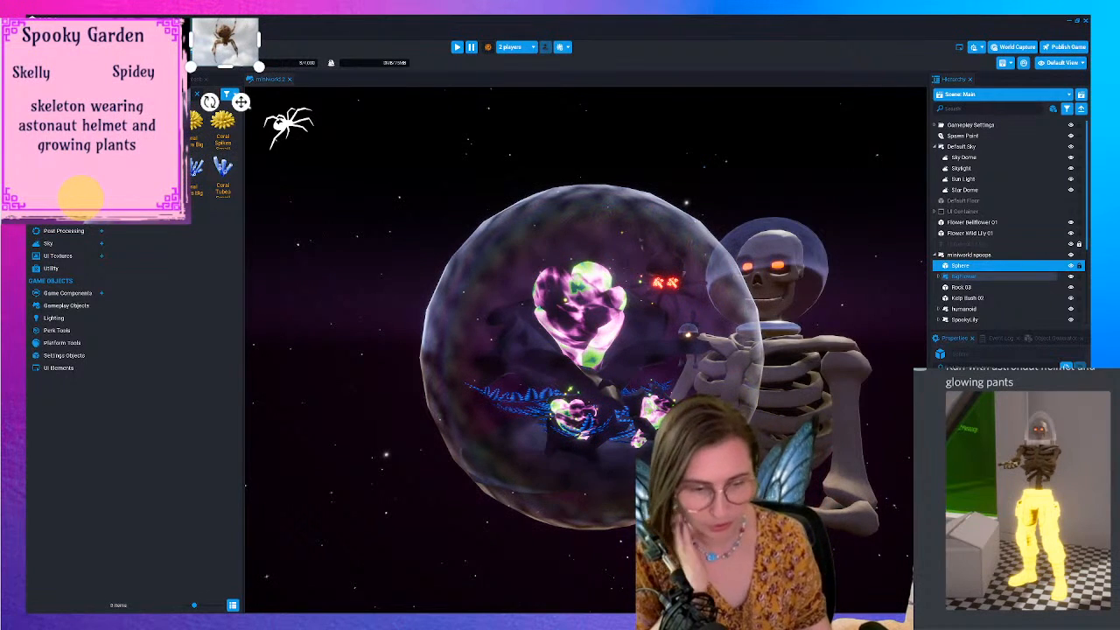
- Search the materials for "ir" and apply the material listed directly after Metal Vent Duct Spiral to the glass dome's Sphere
left_click_drag(573, 193, 825, 253)
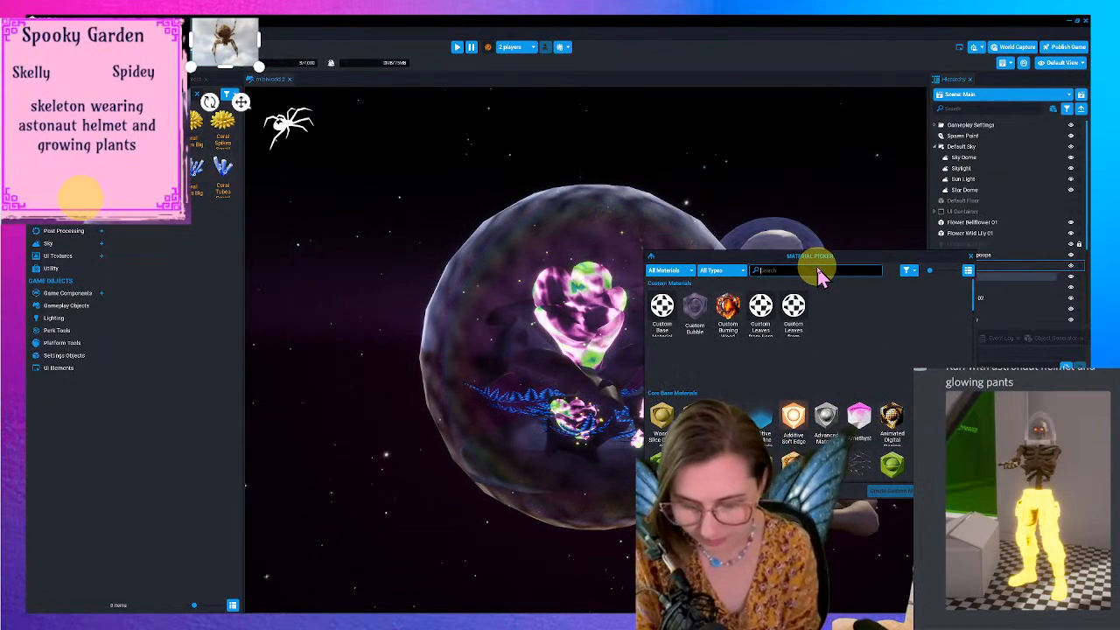
type("ir")
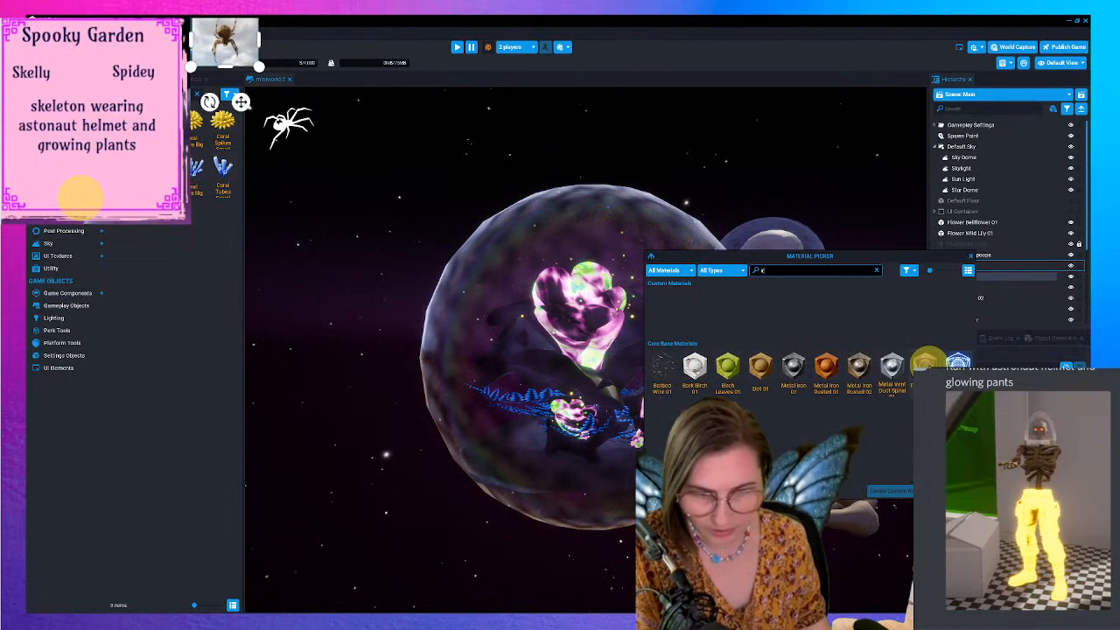
left_click(925, 362)
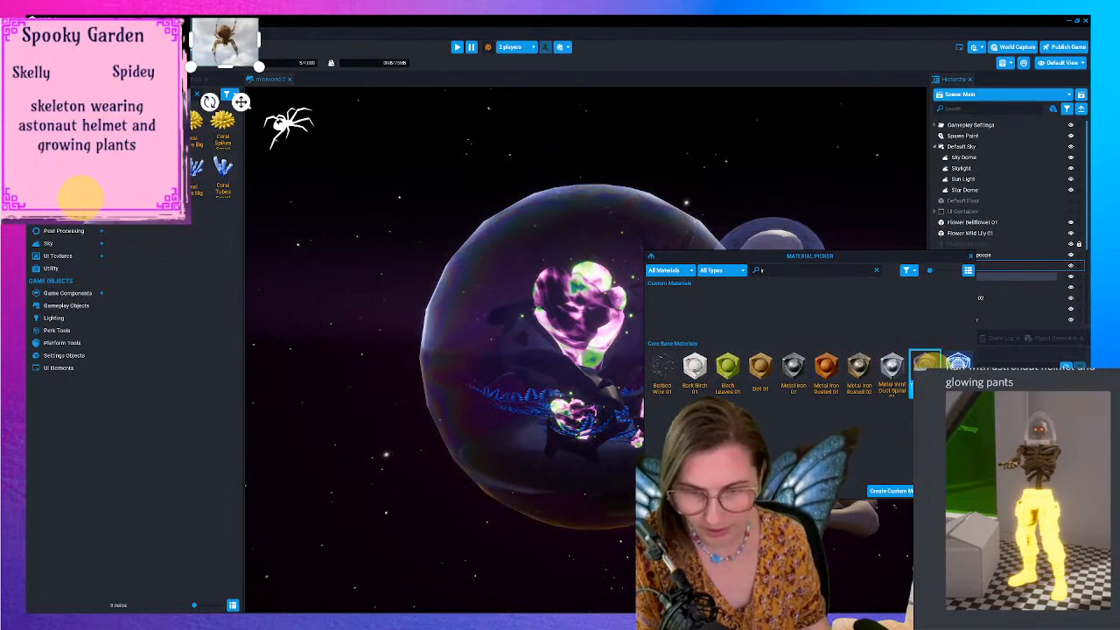
- Open the glass dome's Custom Transparent Iridescent material and set Metallic to about 0.03 and Opacity to about 0.06, testing Roughness at 0
left_click(970, 256)
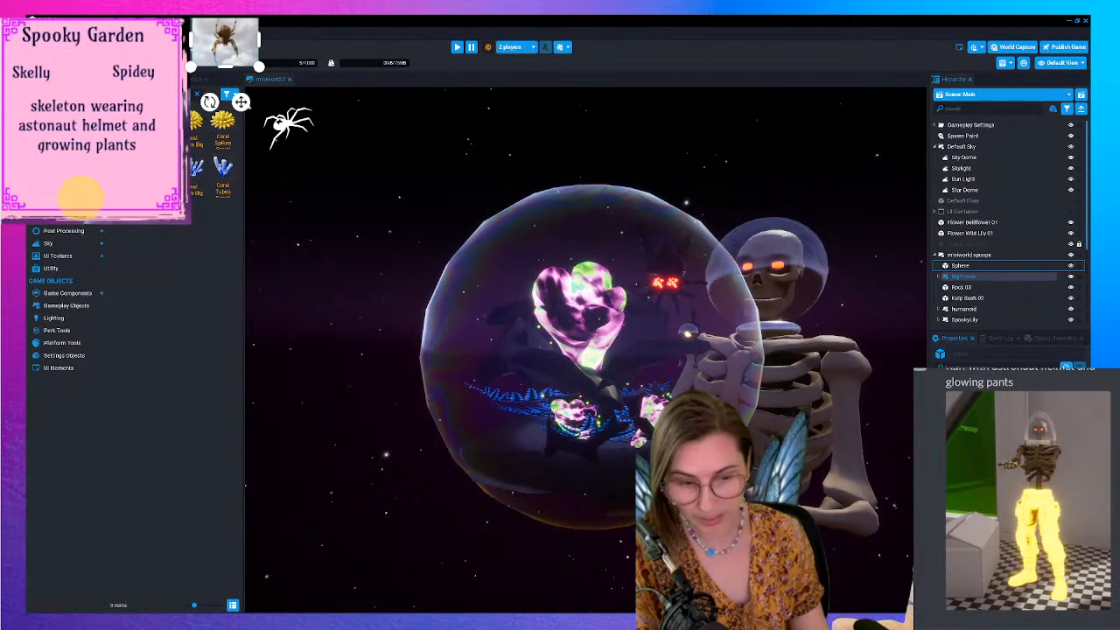
left_click_drag(543, 196, 873, 172)
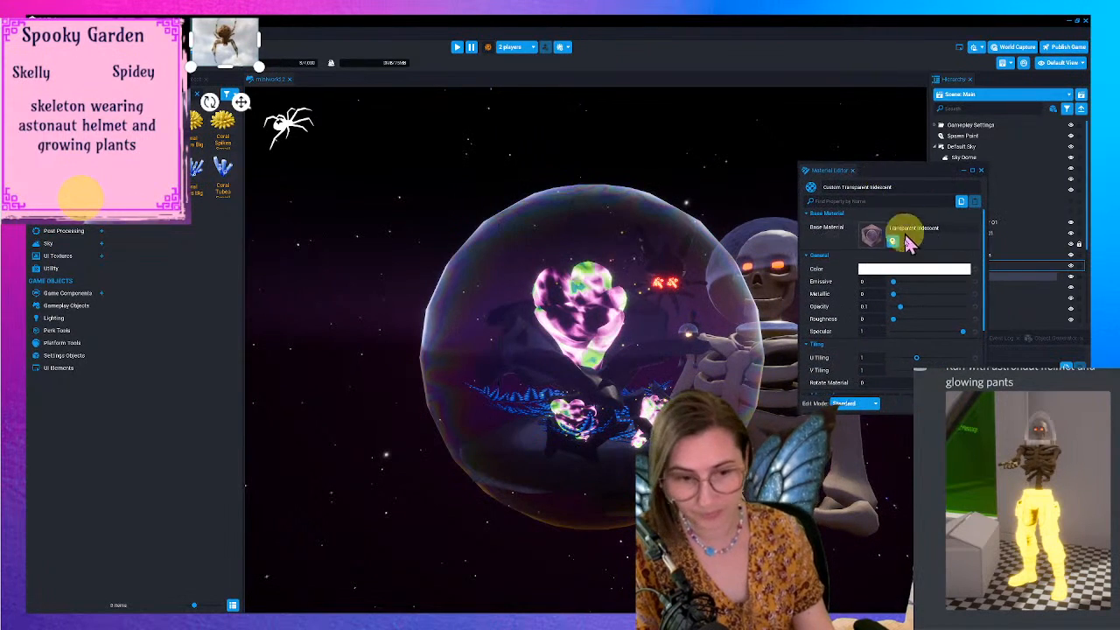
left_click_drag(901, 295, 904, 297)
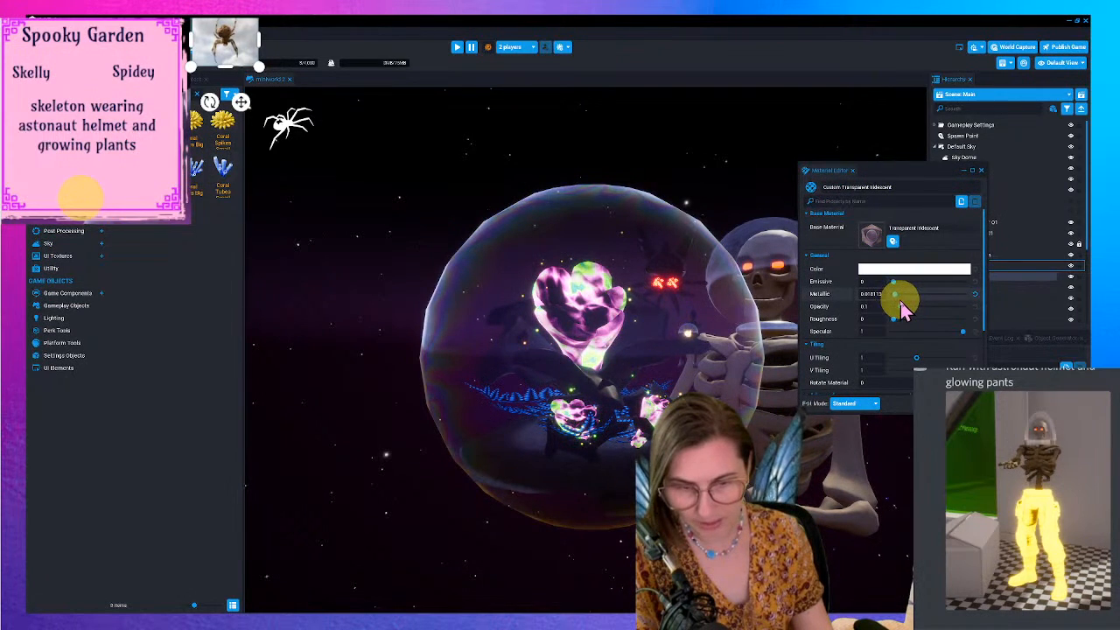
left_click_drag(894, 300, 910, 320)
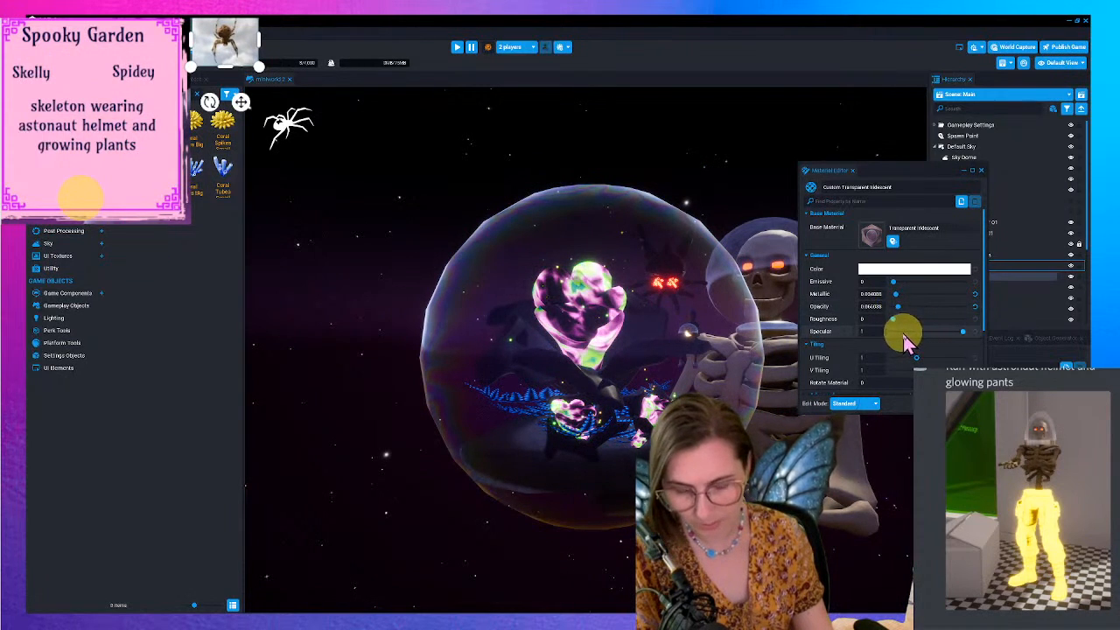
mouse_move(901, 322)
left_mouse_down()
mouse_move(946, 326)
mouse_move(903, 327)
left_mouse_up()
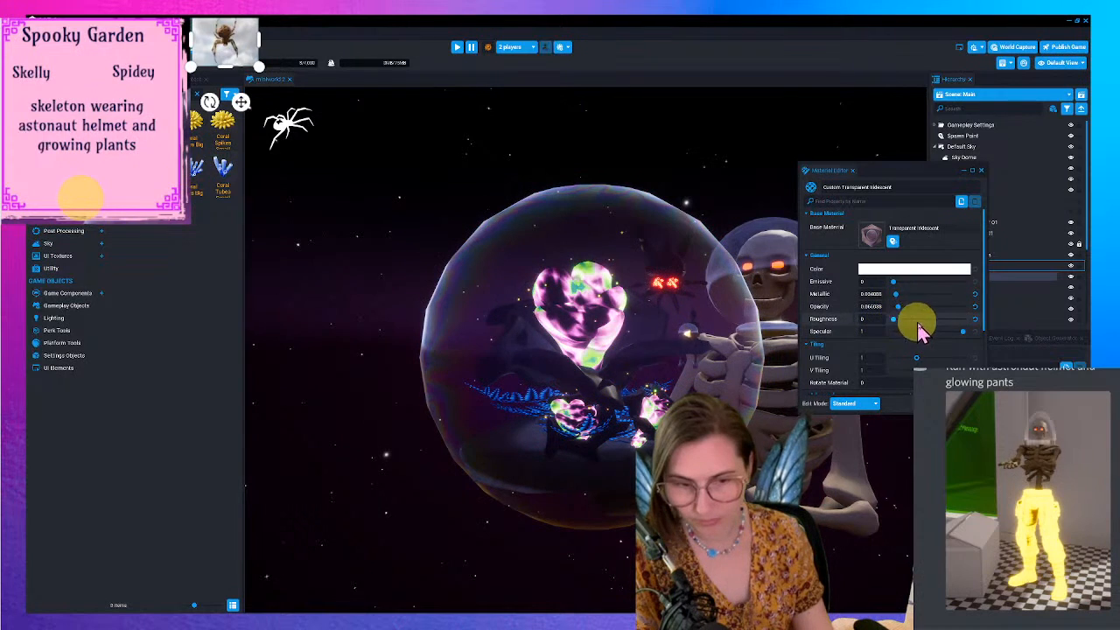
scroll(910, 331, "down", 1)
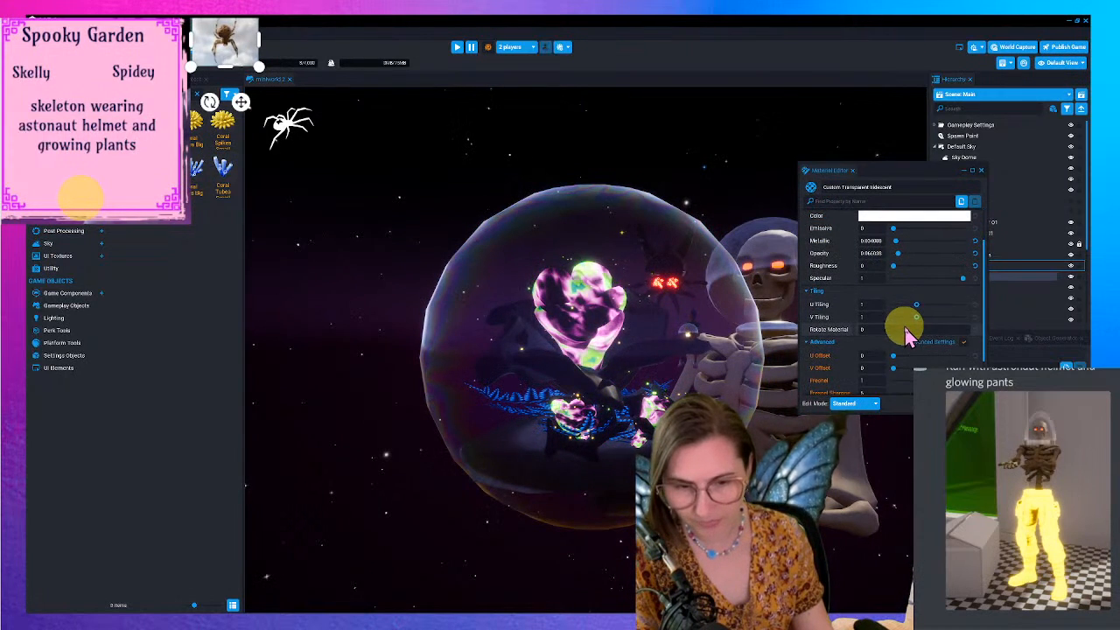
left_click_drag(910, 315, 927, 315)
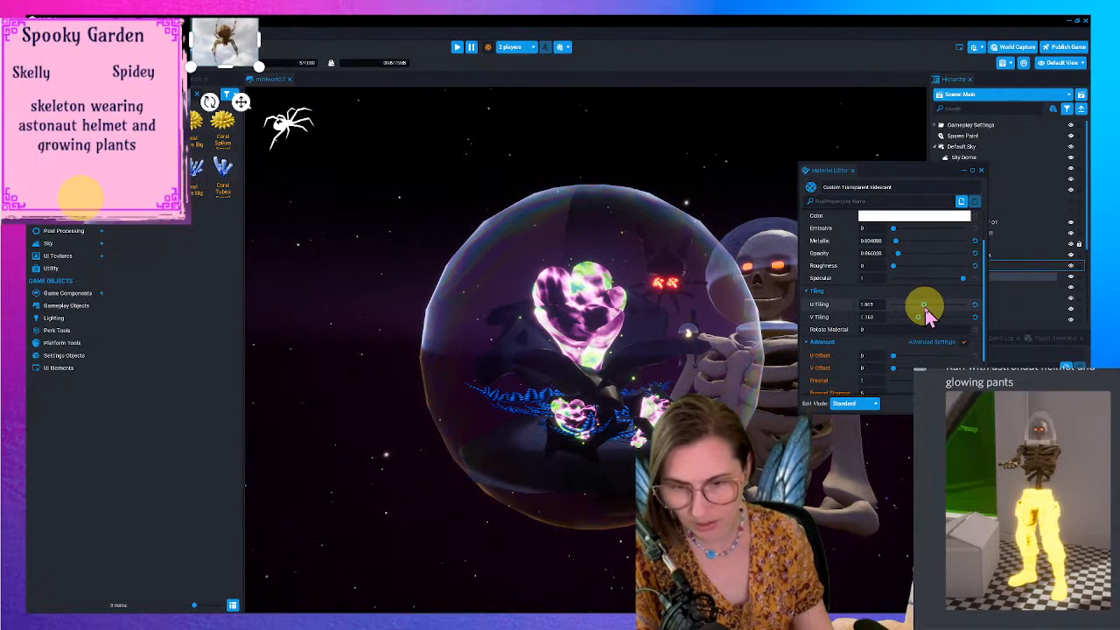
left_click(975, 305)
left_click(975, 318)
- Set the dome material's Iridescent Exponent to about 2.9, slightly lower its Iridescent Frequency, and close the material editor
scroll(947, 360, "down", 1)
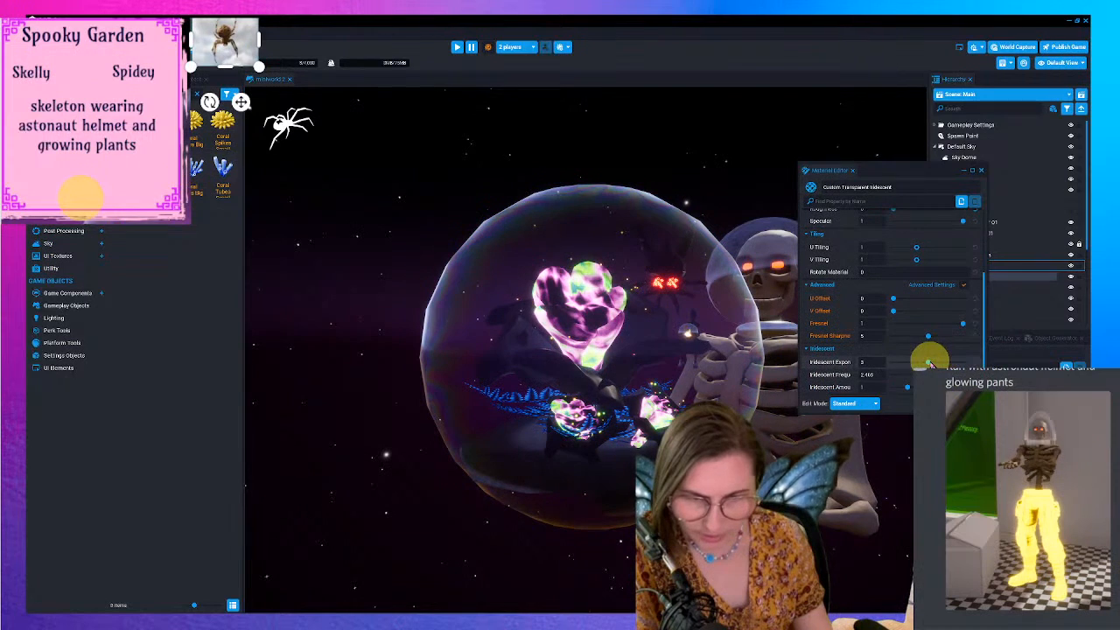
mouse_move(921, 363)
left_mouse_down()
mouse_move(908, 366)
mouse_move(929, 361)
left_mouse_up()
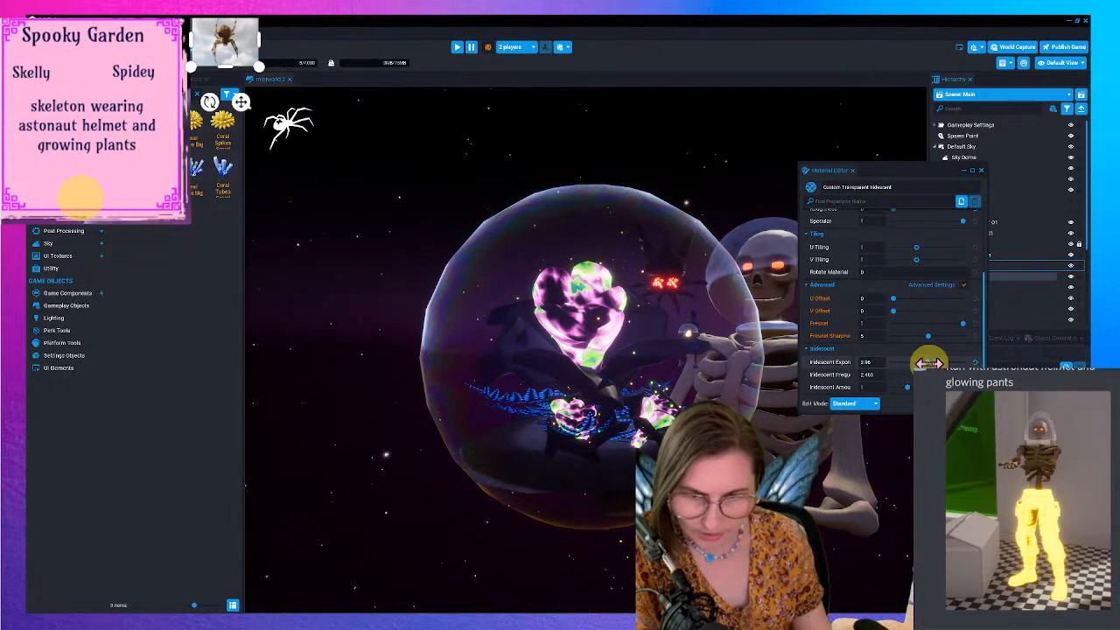
mouse_move(921, 371)
left_mouse_down()
mouse_move(909, 376)
mouse_move(926, 363)
left_mouse_up()
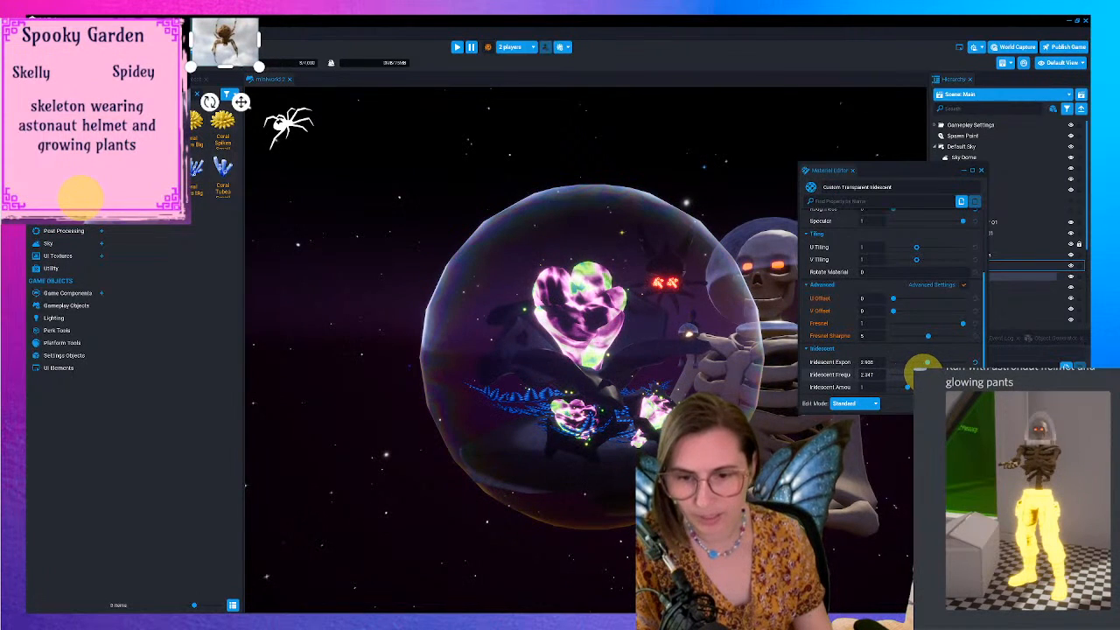
left_click(981, 170)
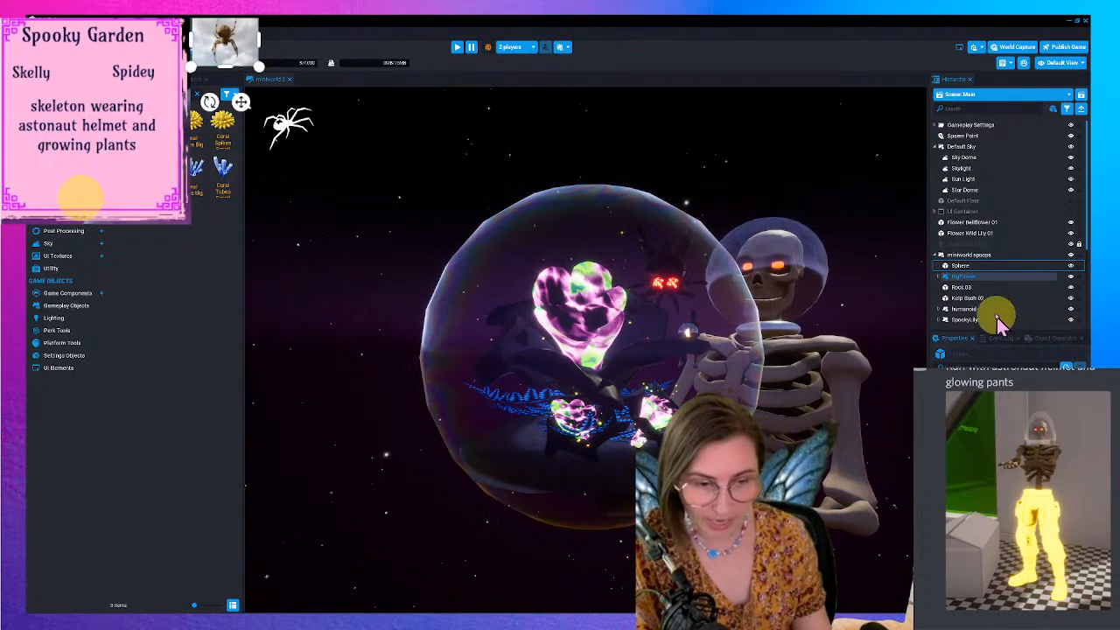
left_click(984, 157)
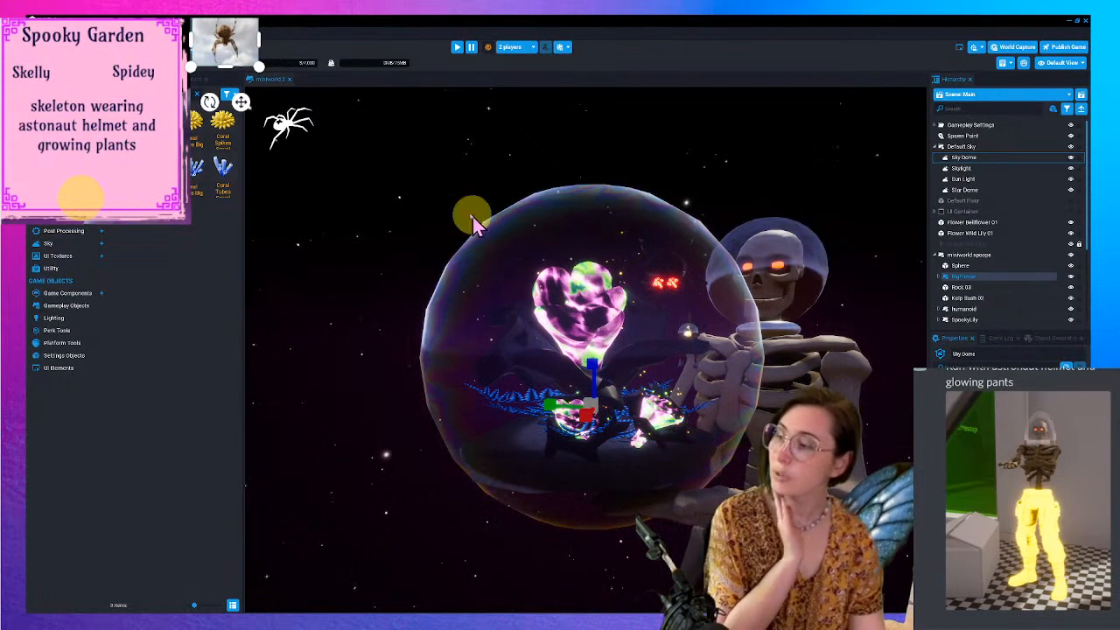
right_click_drag(662, 340, 697, 362)
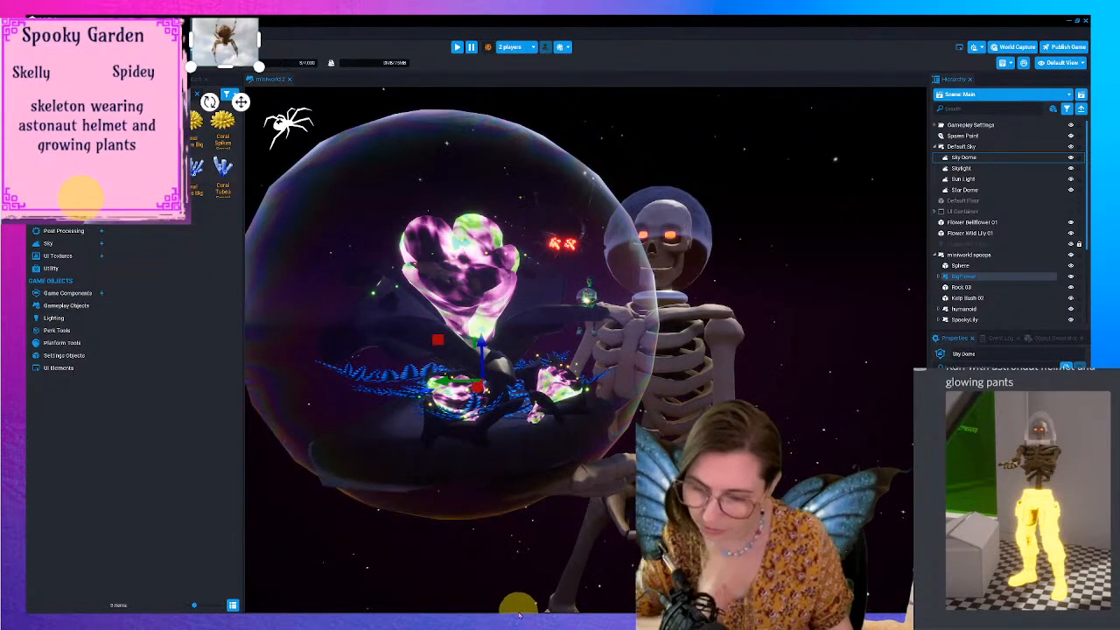
key("super")
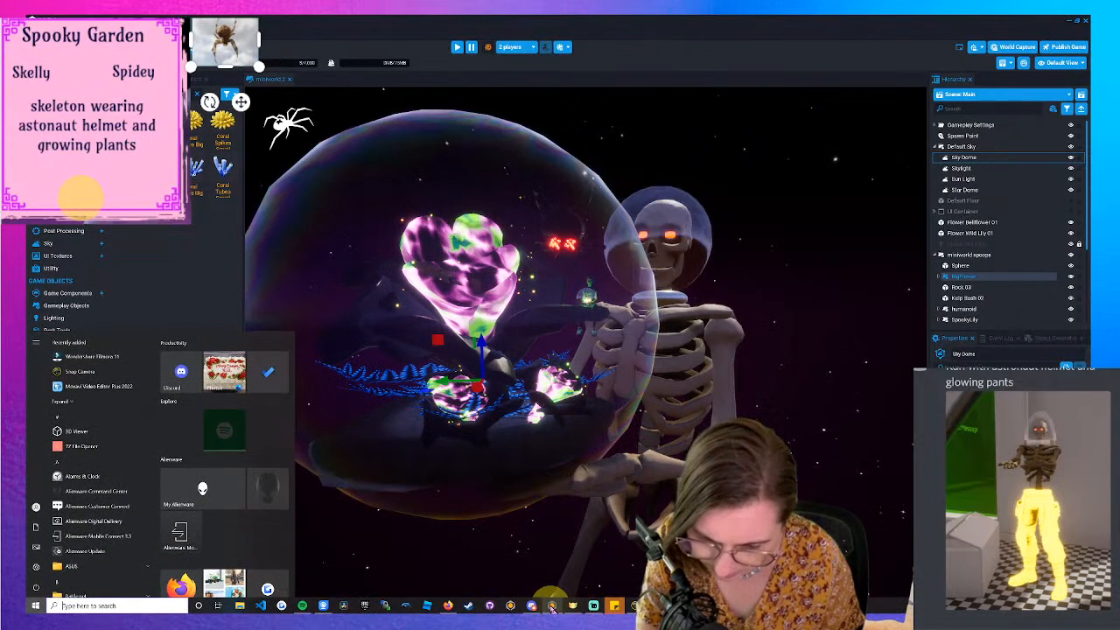
mouse_move(551, 610)
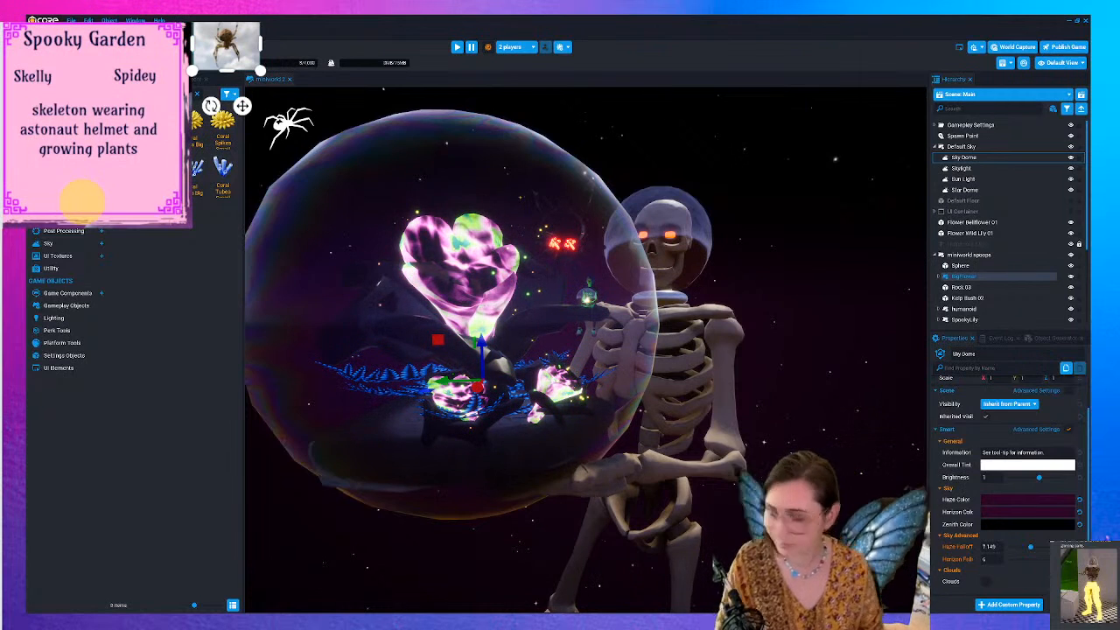
right_click_drag(534, 290, 564, 242)
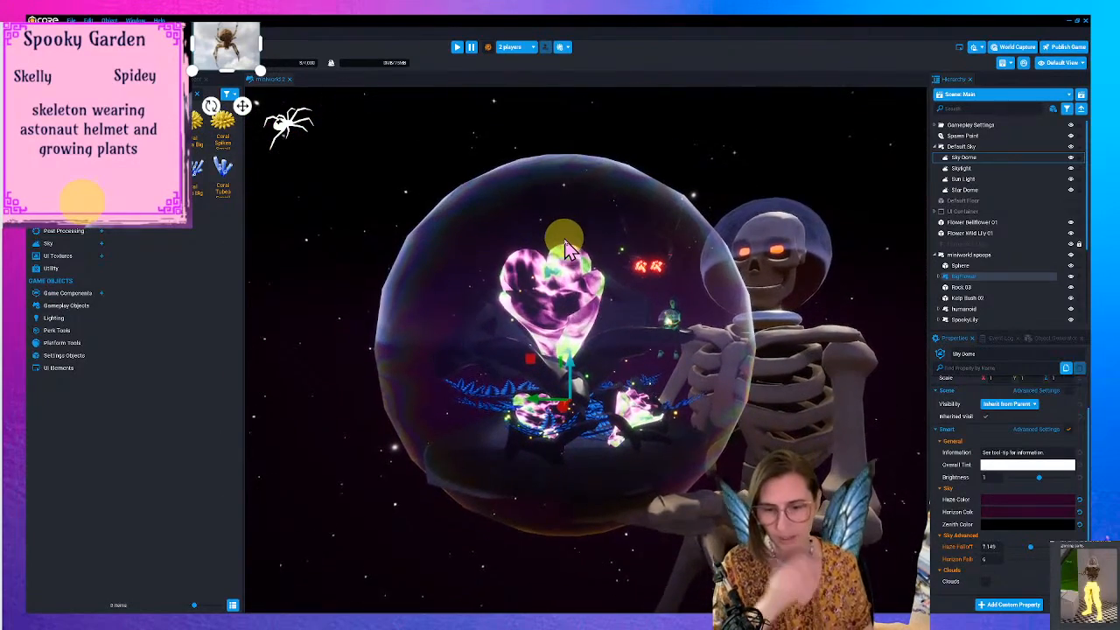
- Search the content library for "point" and add a Point Light to the miniworld spoops group
left_click(723, 322)
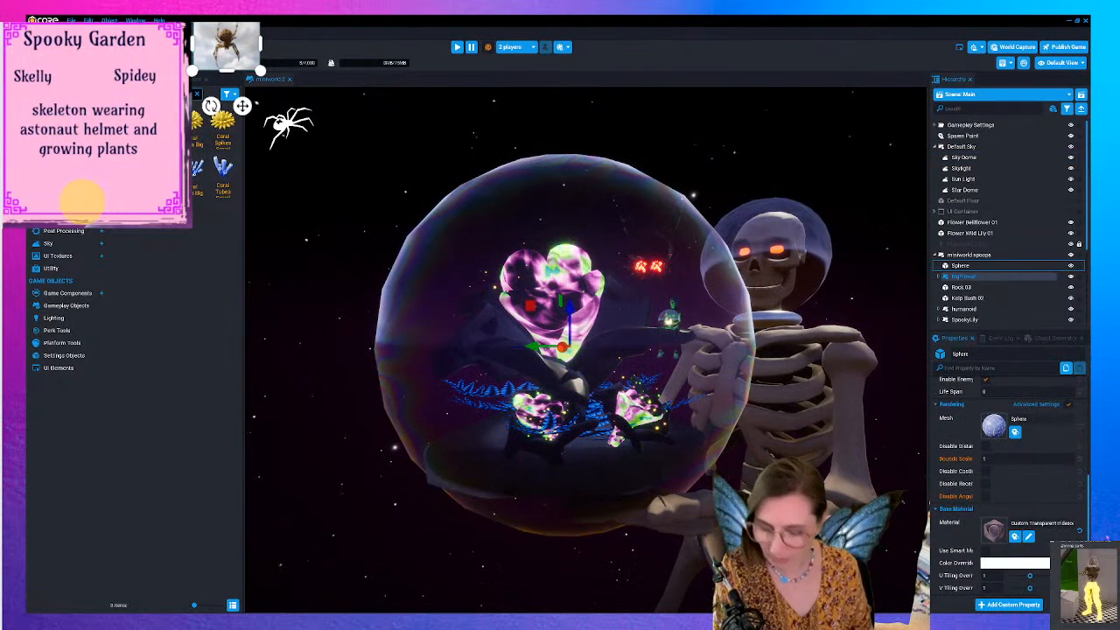
type("pou")
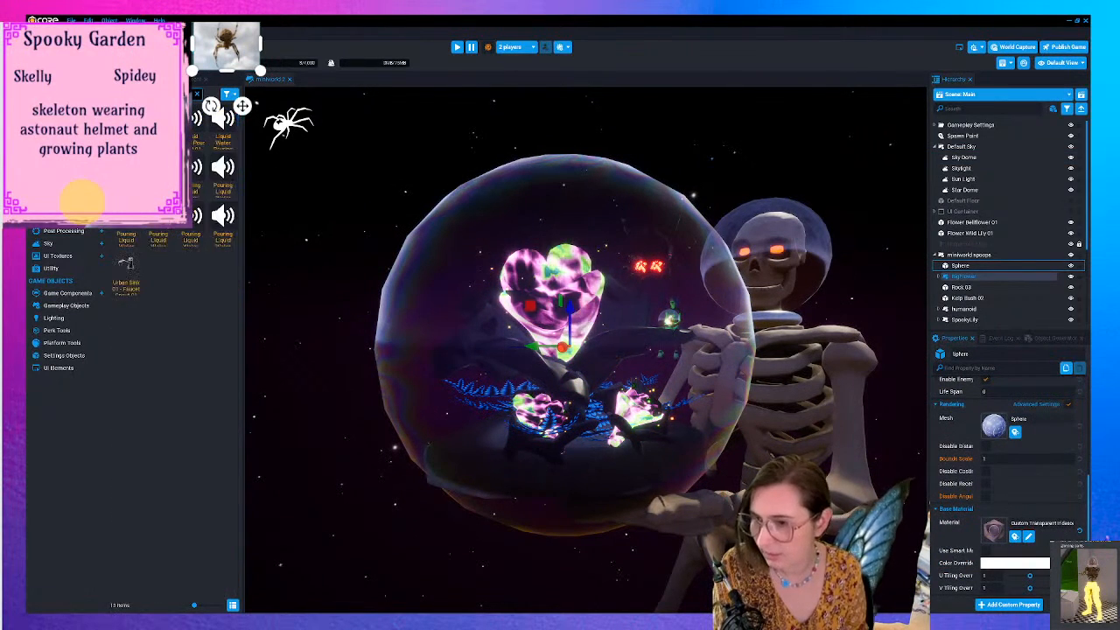
key("BackSpace")
type("int")
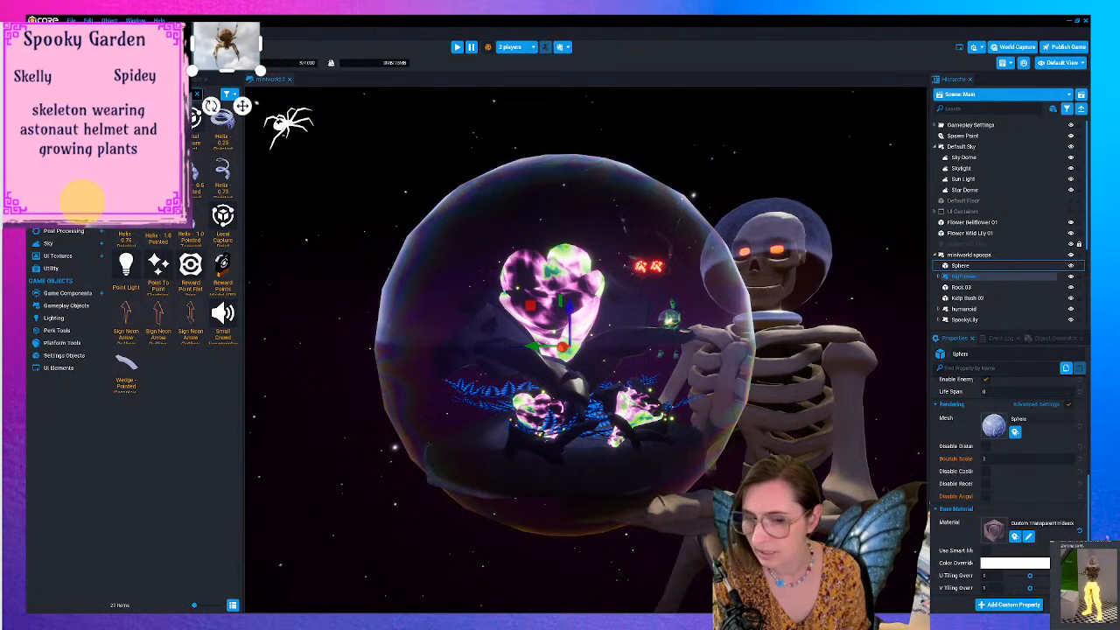
left_click(962, 265)
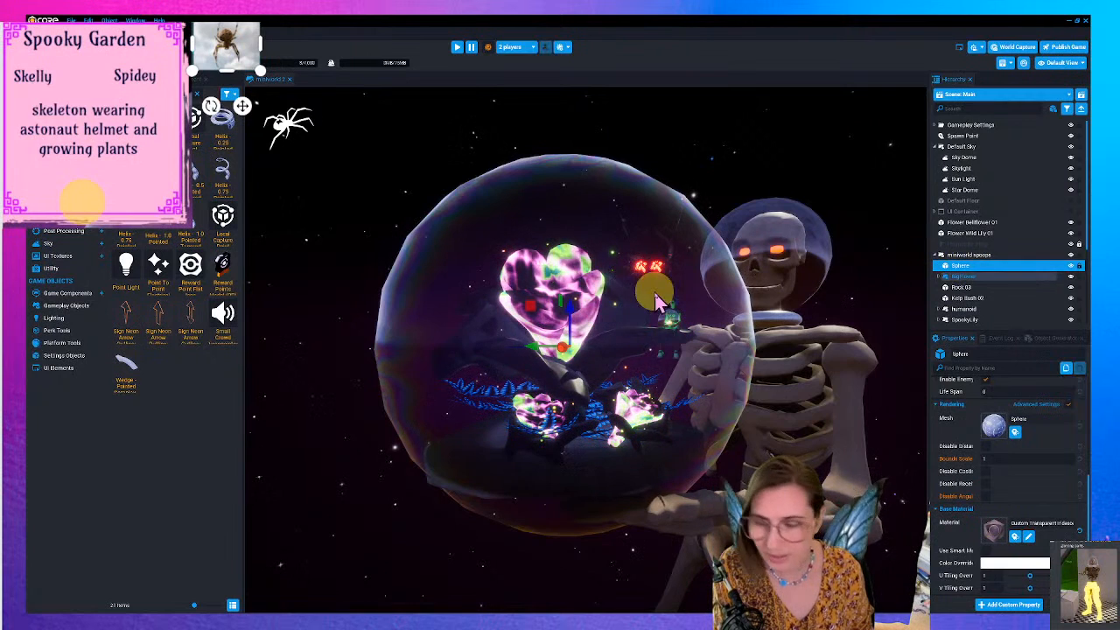
left_click_drag(126, 278, 1005, 265)
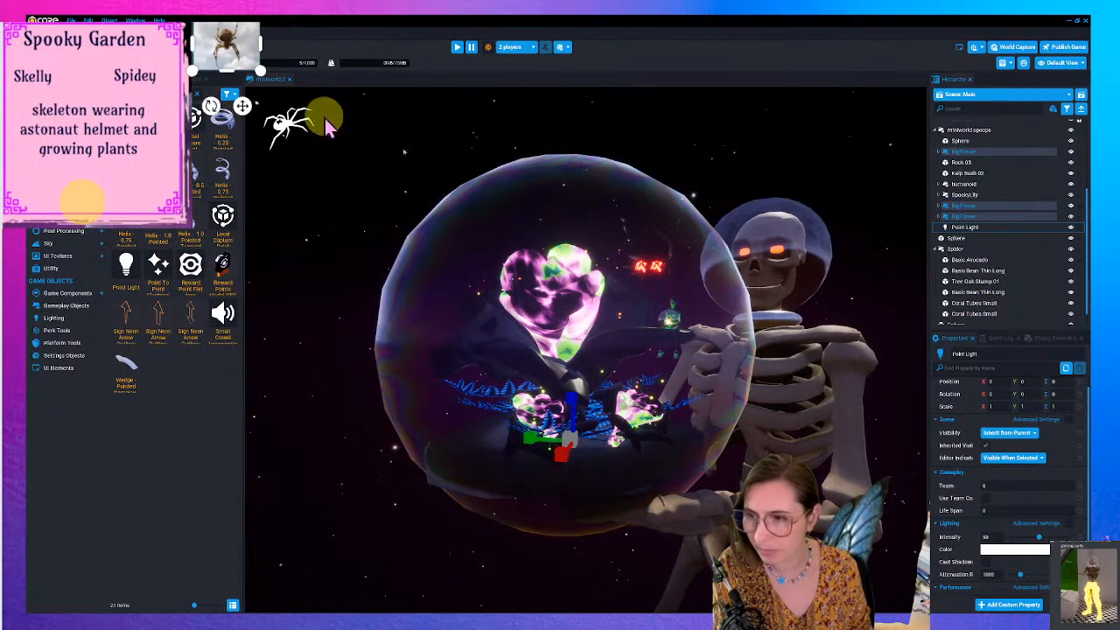
- Scale the Point Light uniformly to about 10.2, and set its Intensity to 100 and Attenuation Radius to 6000
left_click_drag(789, 376, 929, 382)
left_click_drag(573, 448, 776, 372)
left_click_drag(1019, 538, 1078, 529)
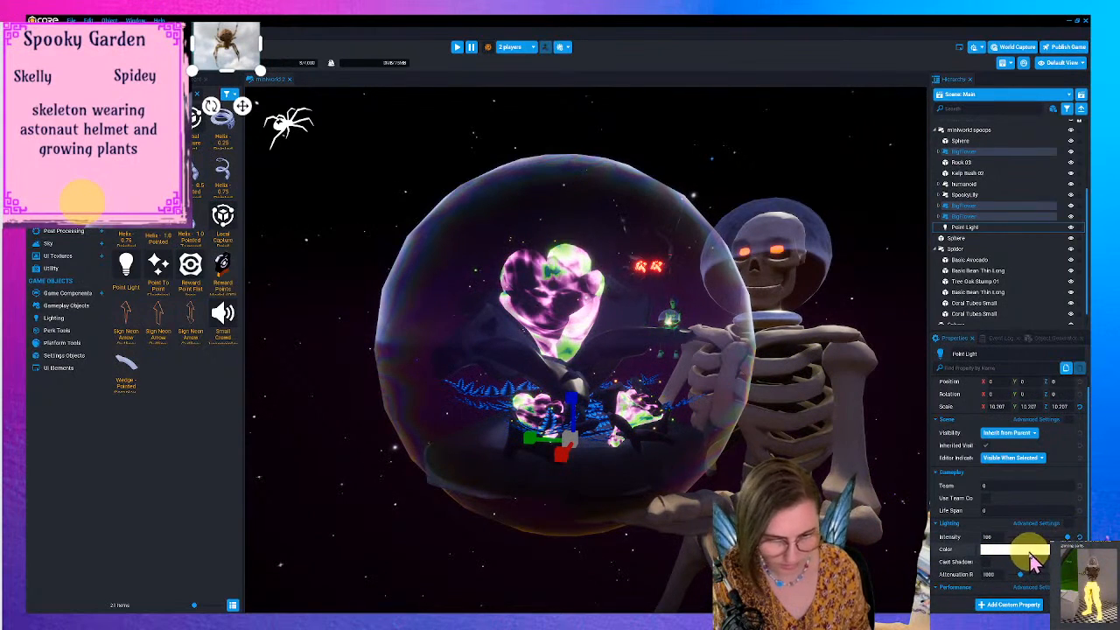
left_click_drag(1025, 580, 1053, 572)
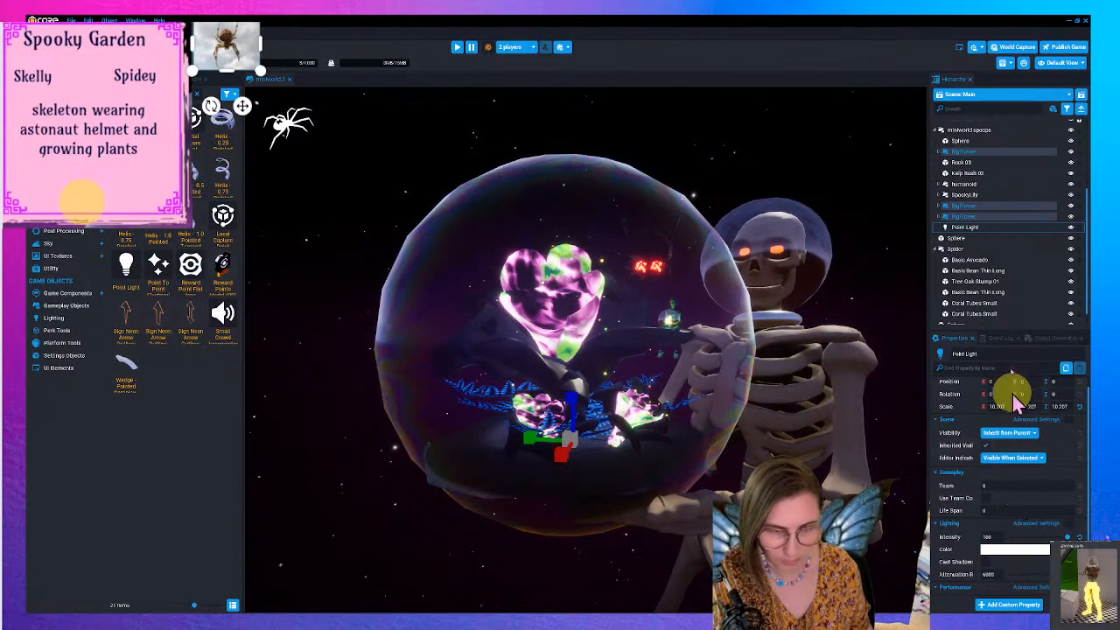
- Move the Point Light to the lower edge of the glass dome, just above the skeleton's open palm
left_click(965, 227)
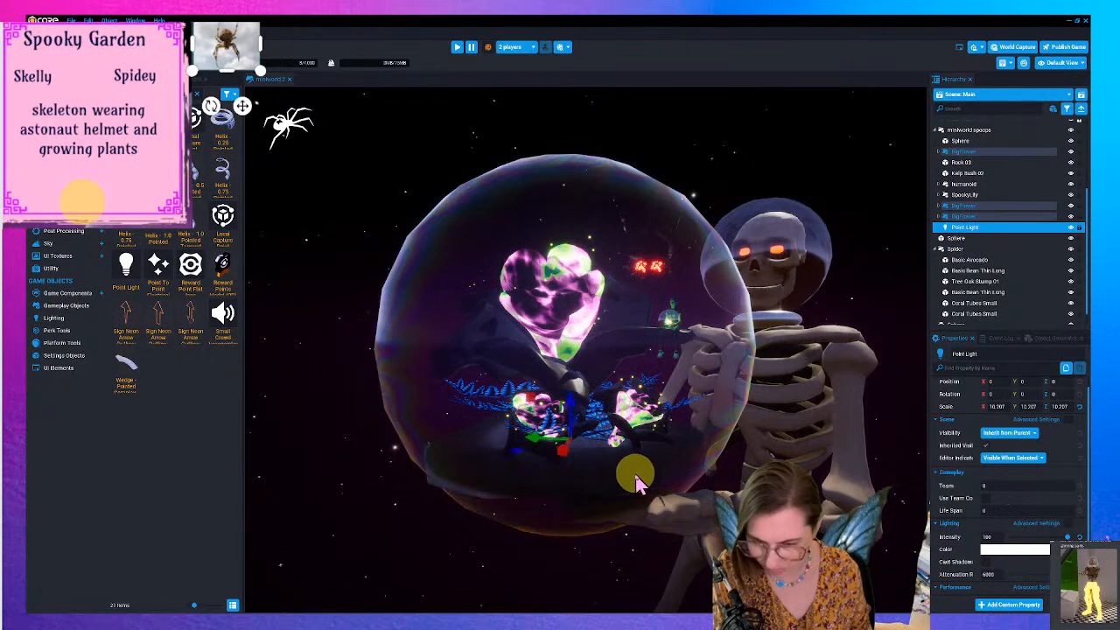
left_click_drag(573, 410, 607, 354)
right_click_drag(640, 362, 622, 391)
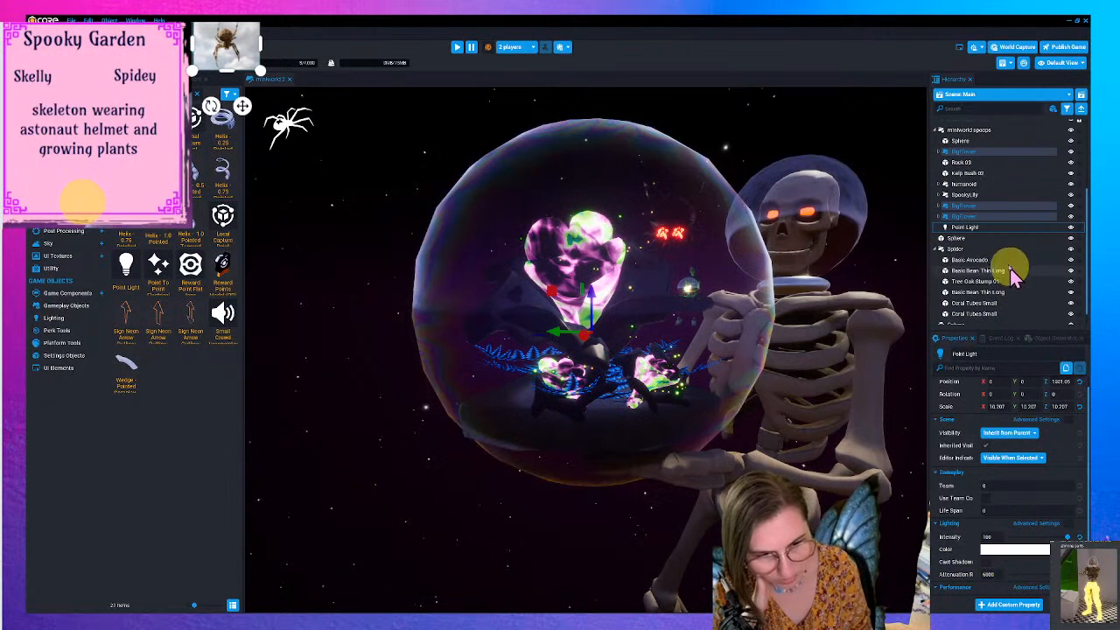
left_click(972, 228)
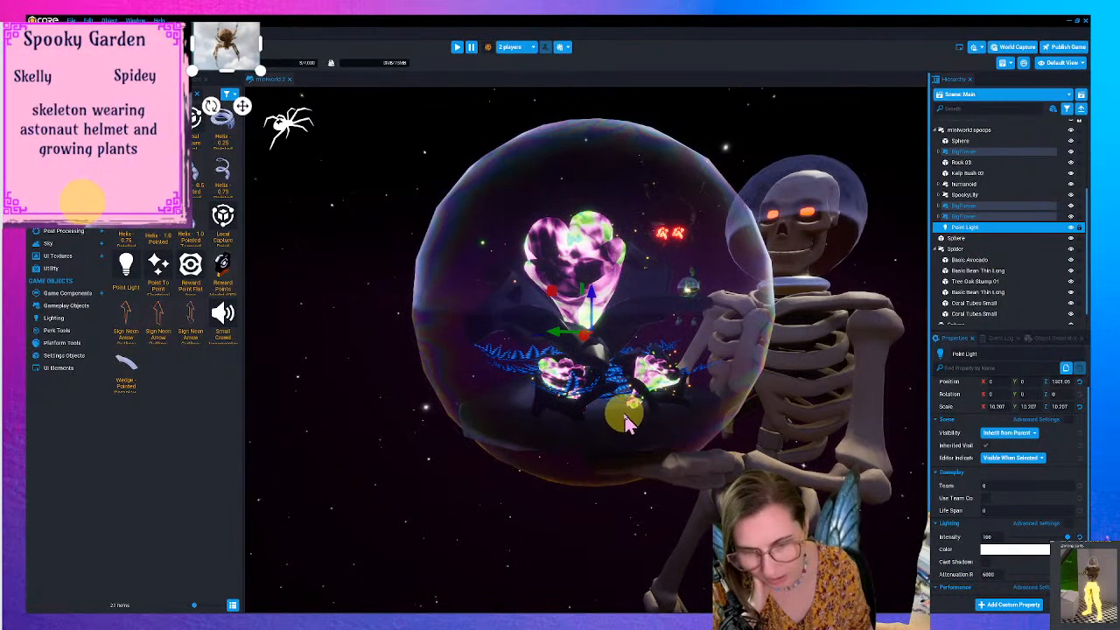
mouse_move(587, 343)
left_mouse_down()
mouse_move(421, 390)
mouse_move(587, 352)
mouse_move(577, 355)
left_mouse_up()
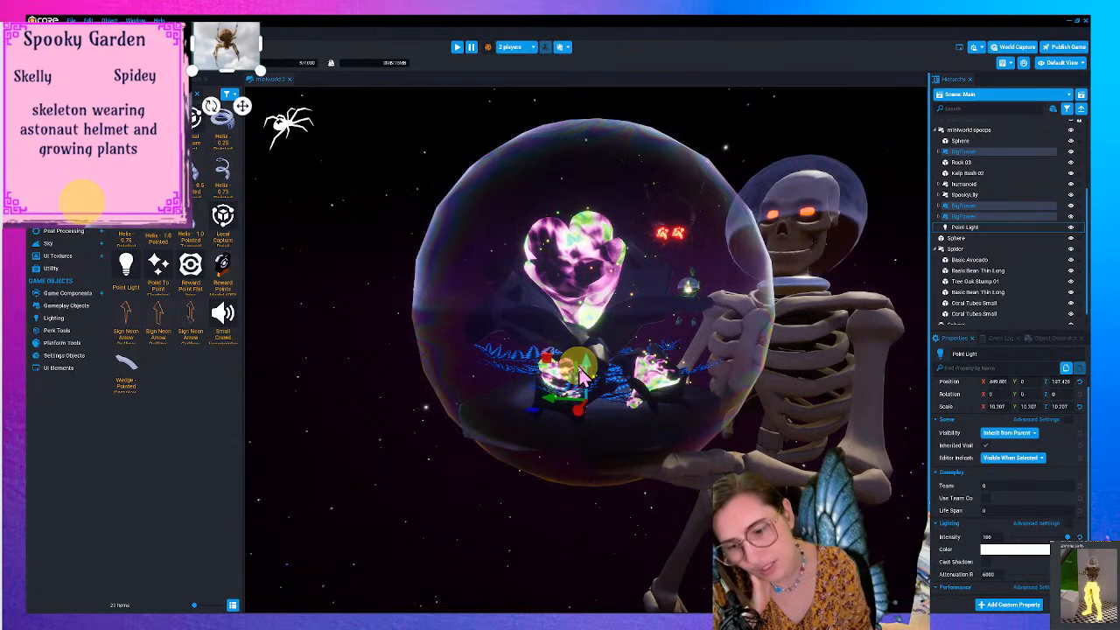
left_click_drag(560, 409, 662, 459)
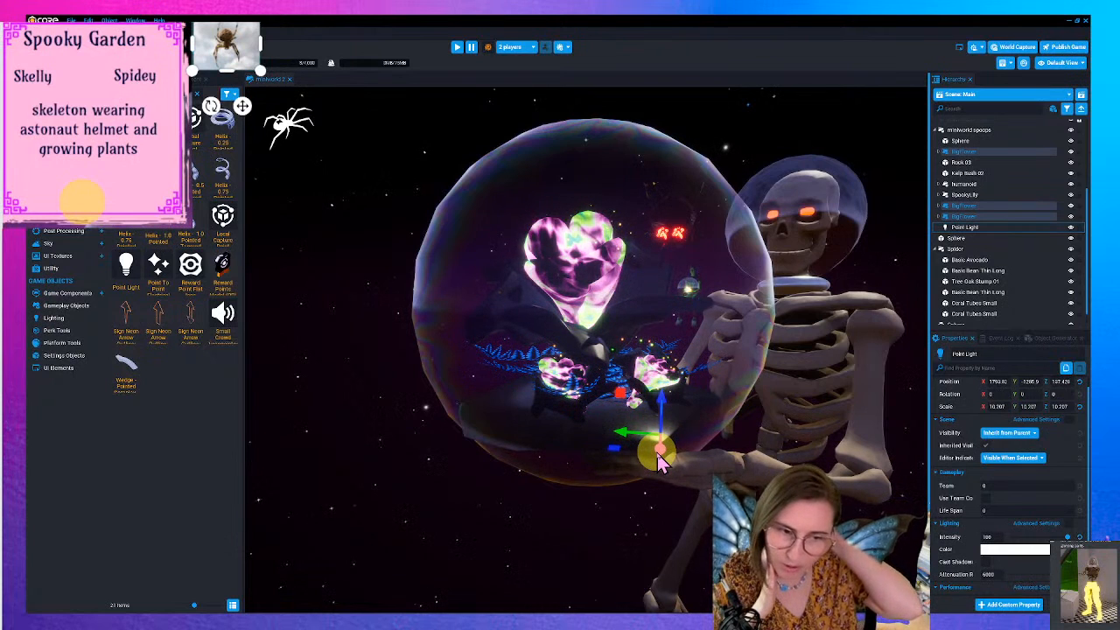
- Collapse the hierarchy and try to multi-select the Spider and both top-level Spheres together with the skeleton's rig
left_click(1081, 109)
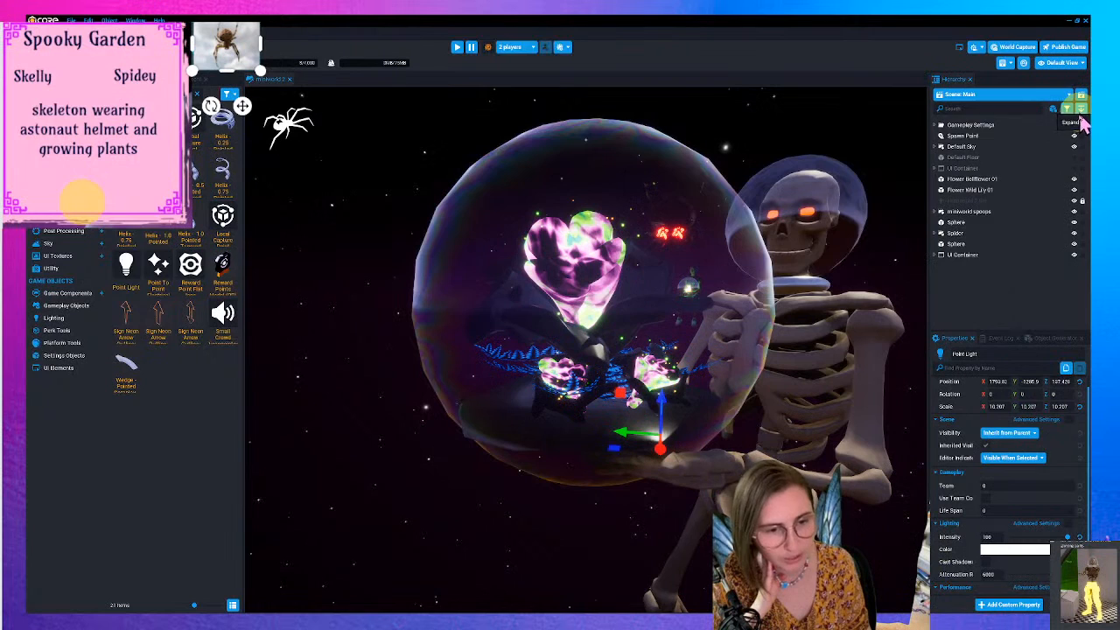
left_click(978, 232)
left_click(979, 224, "ctrl")
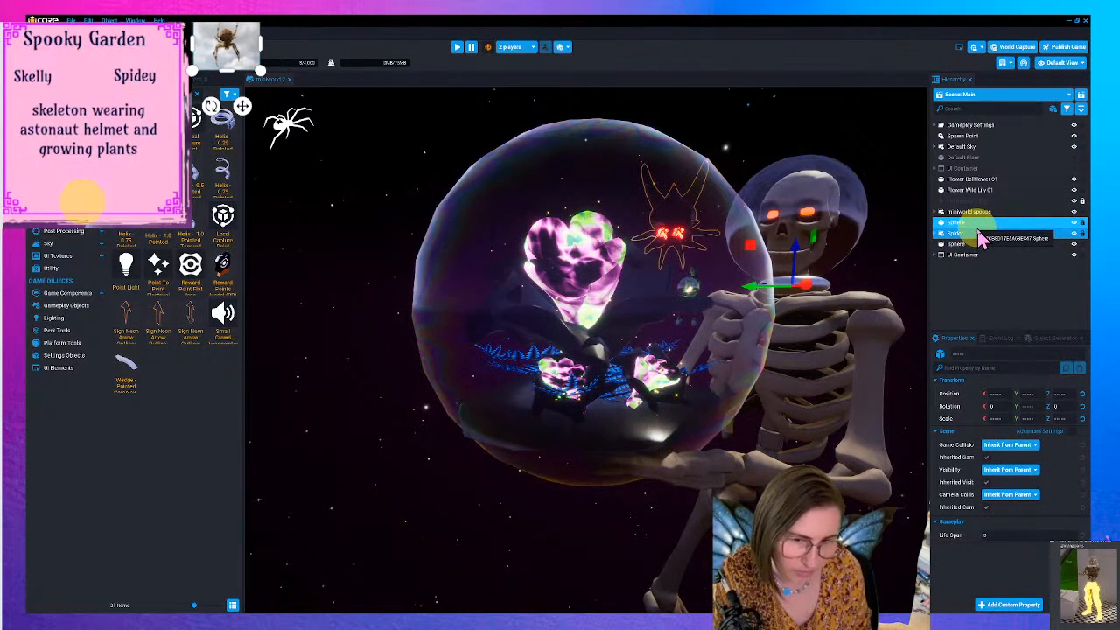
left_click(980, 244, "ctrl")
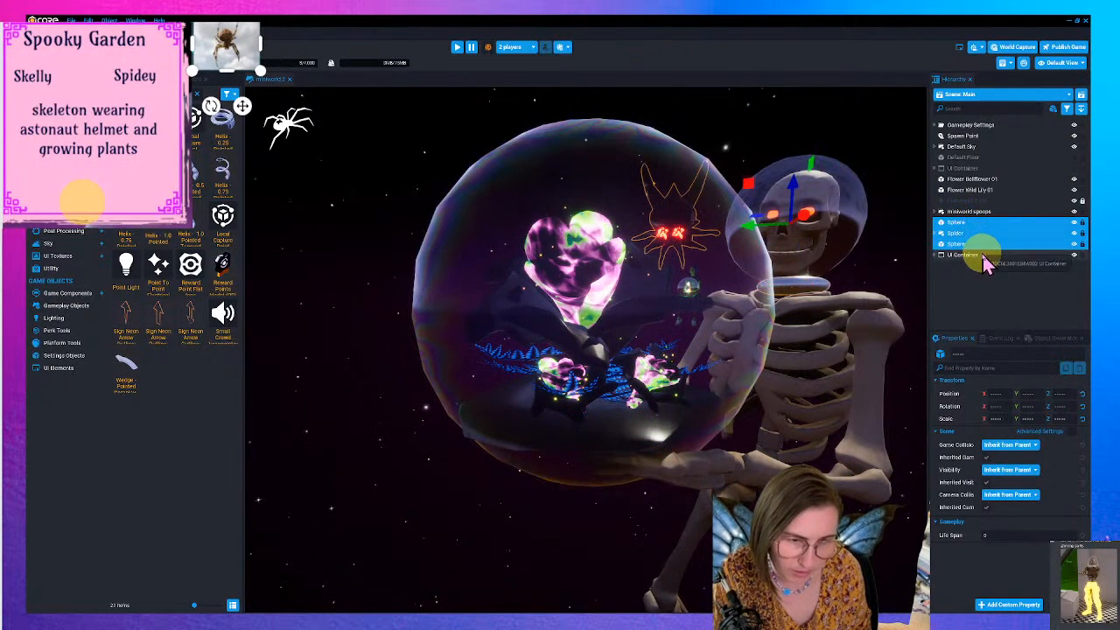
left_click(977, 202, "shift")
mouse_move(1000, 215)
left_mouse_down()
mouse_move(981, 193)
mouse_move(989, 201)
left_mouse_up()
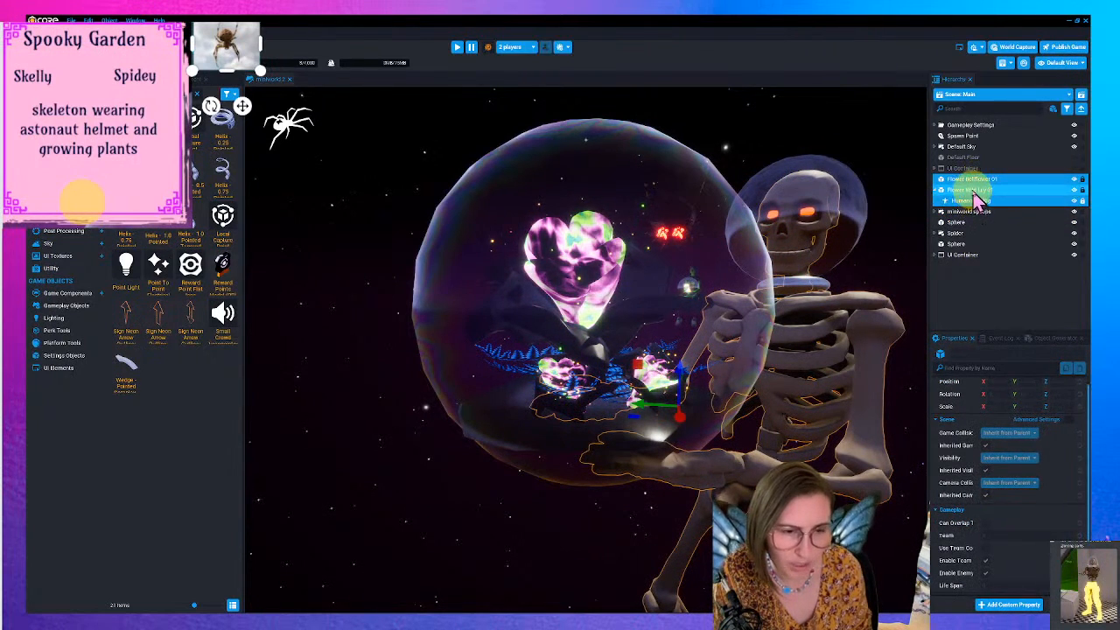
- Move the Flower Bellflower, Flower Wild Lily with its rig, Spider and both loose Spheres into the miniworld spoops group
left_click(978, 189)
left_click(984, 179)
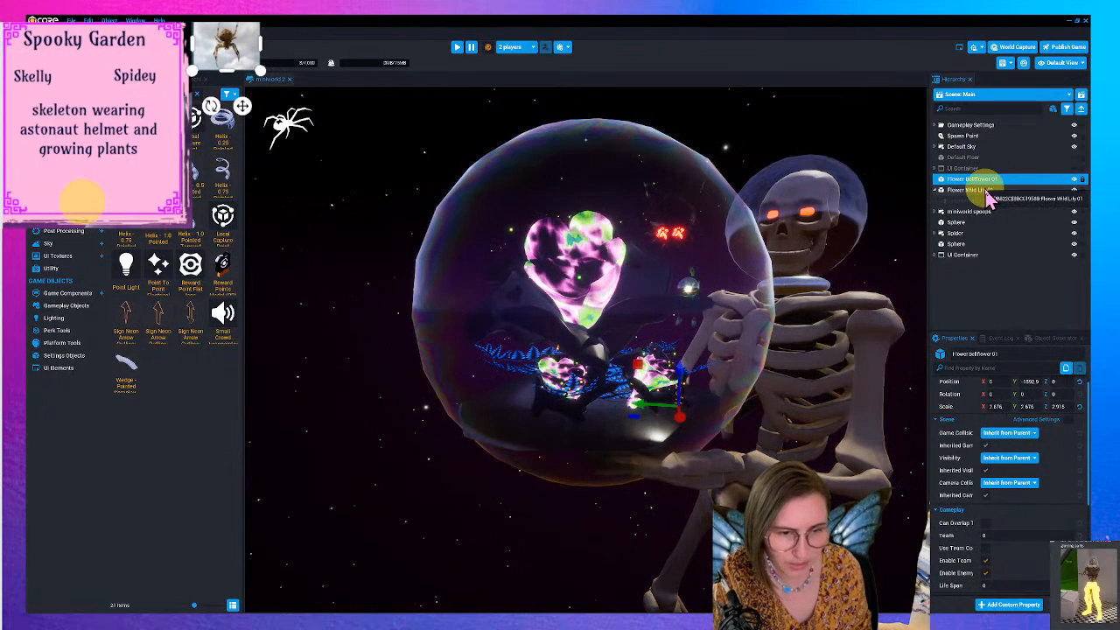
left_click(977, 212, "shift")
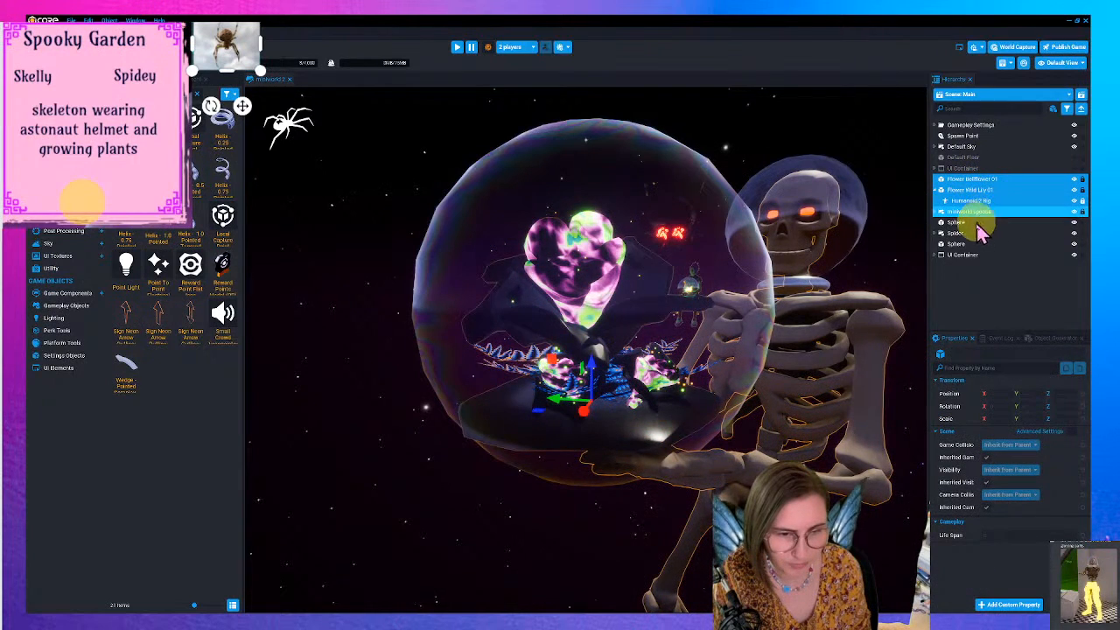
left_click(973, 223, "ctrl")
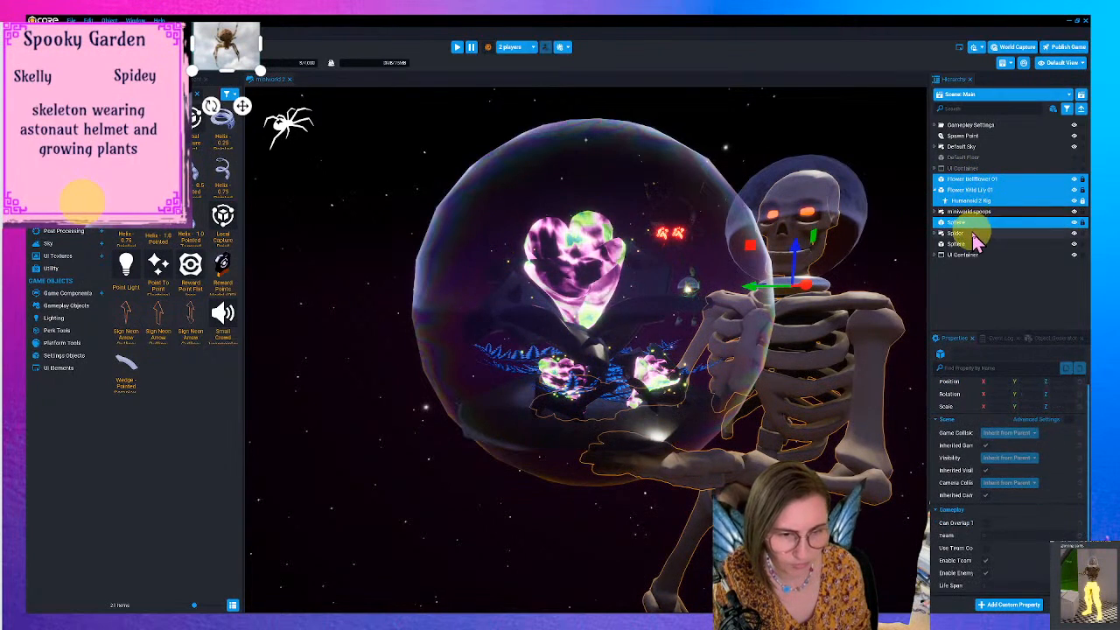
left_click(984, 244, "shift")
left_click_drag(991, 240, 980, 222)
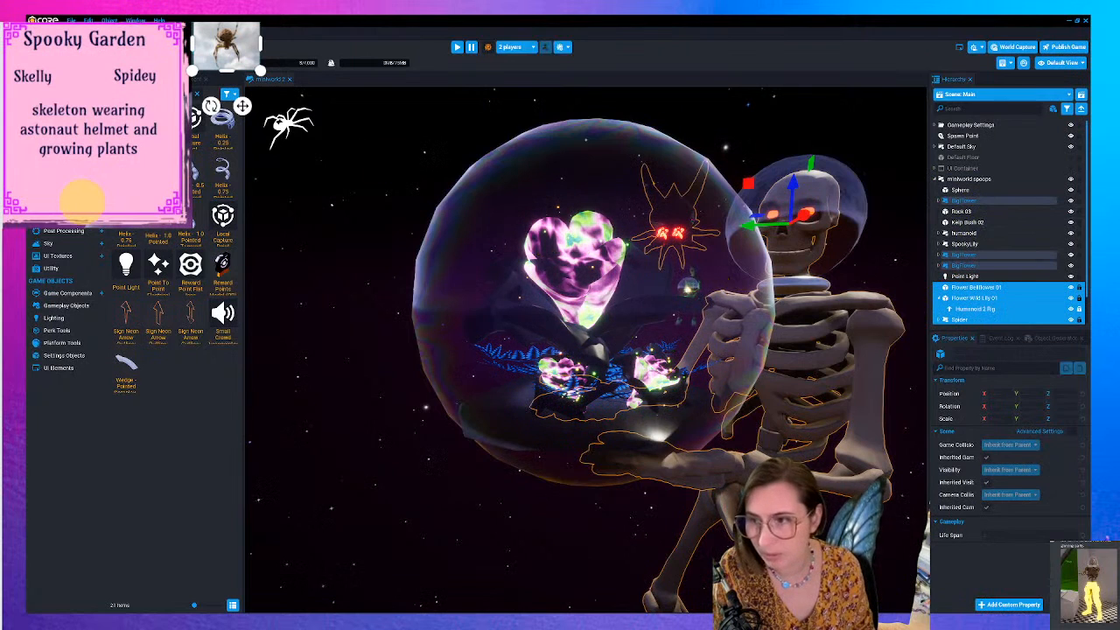
- Scale the whole miniworld spoops group down uniformly to about 0.663
key("r")
left_click_drag(788, 229, 789, 245)
key("ctrl+z")
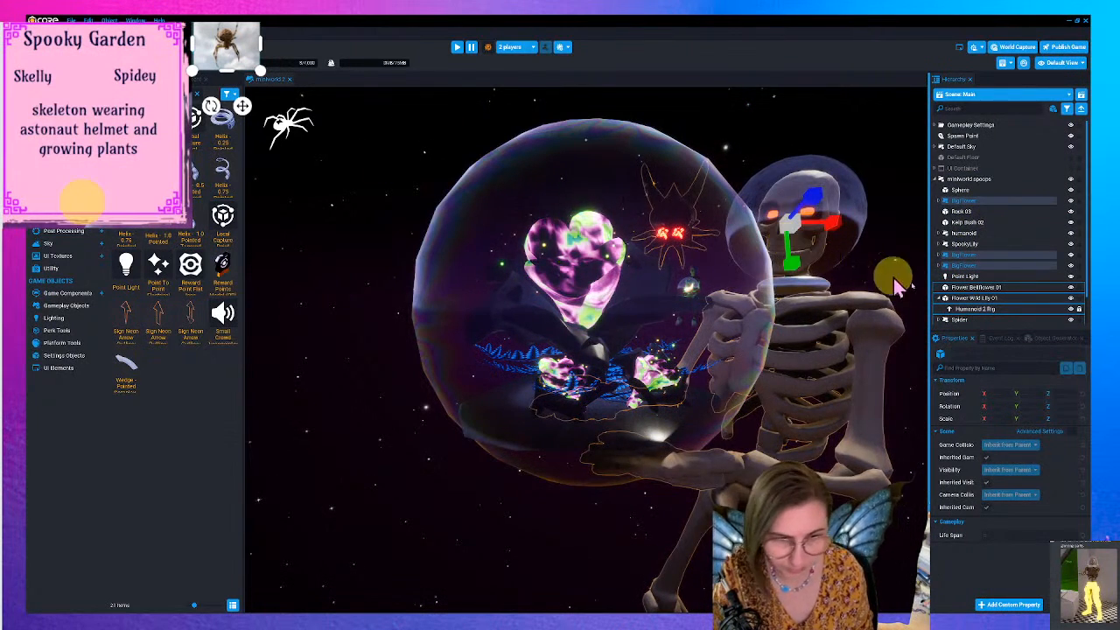
left_click(972, 181)
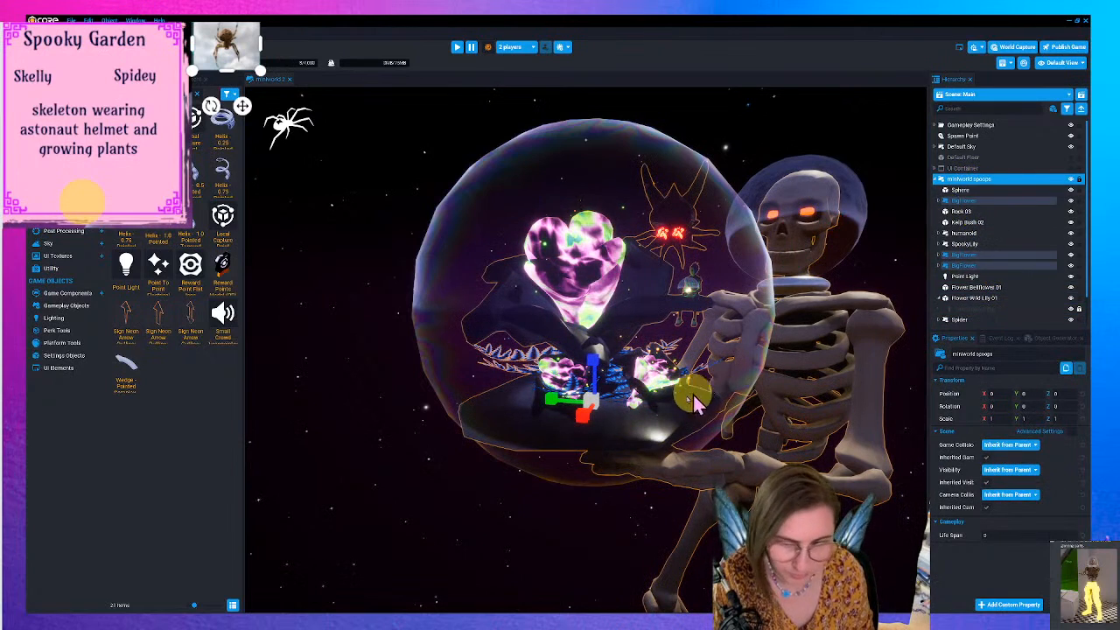
left_click_drag(589, 400, 570, 432)
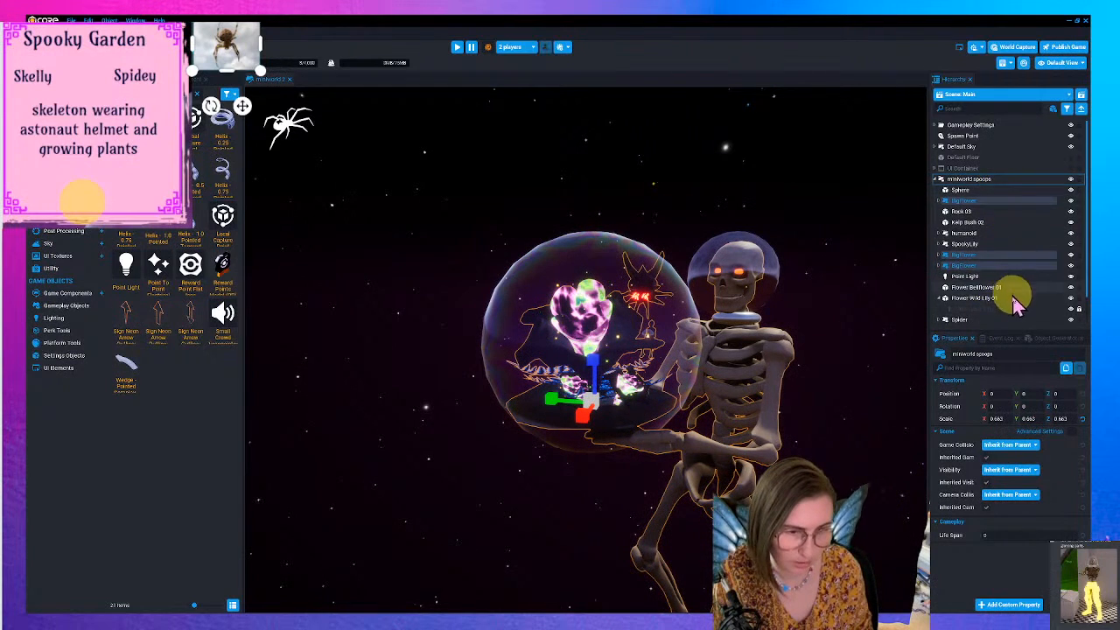
- Reset the position of the Point Light inside the miniworld spoops group to its default
scroll(1007, 326, "down", 1)
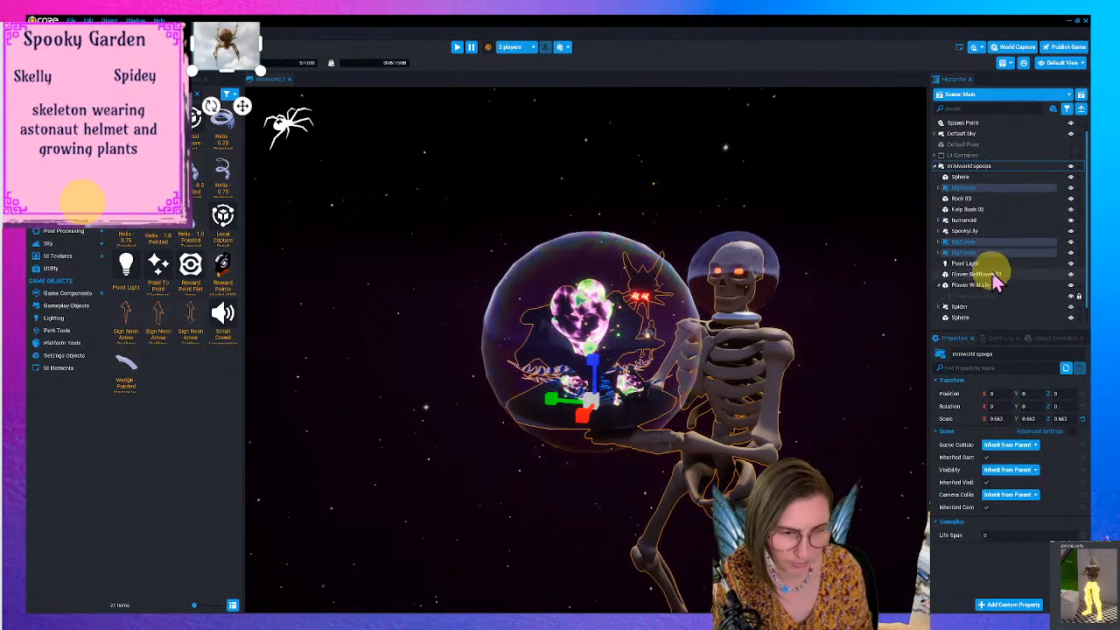
left_click(979, 264)
key("f")
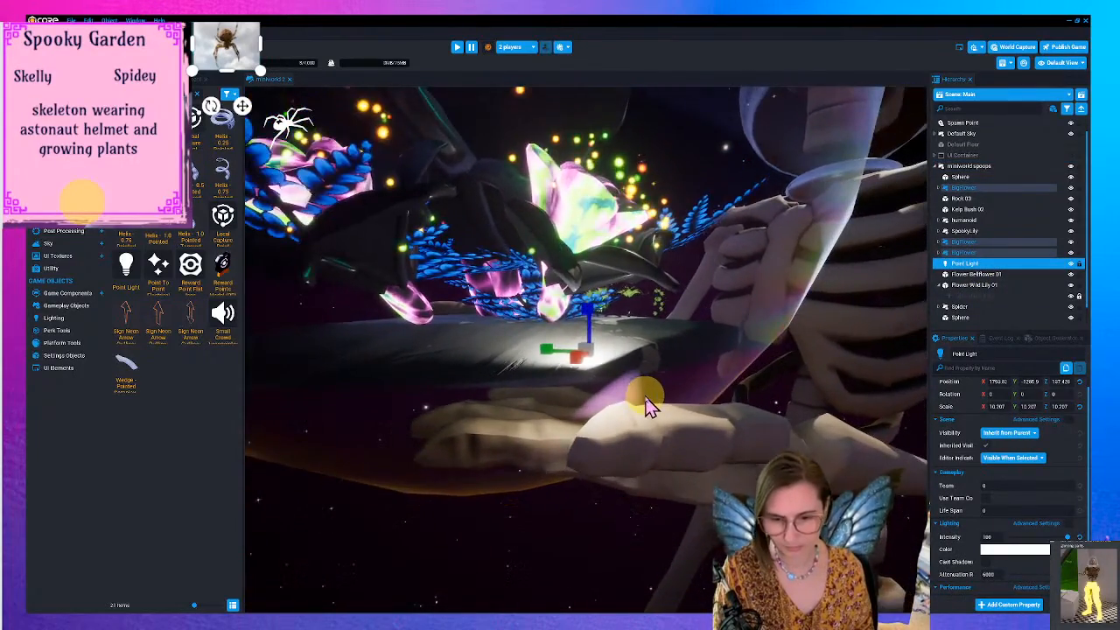
scroll(646, 397, "down", 1)
right_click_drag(647, 396, 643, 354)
key("s")
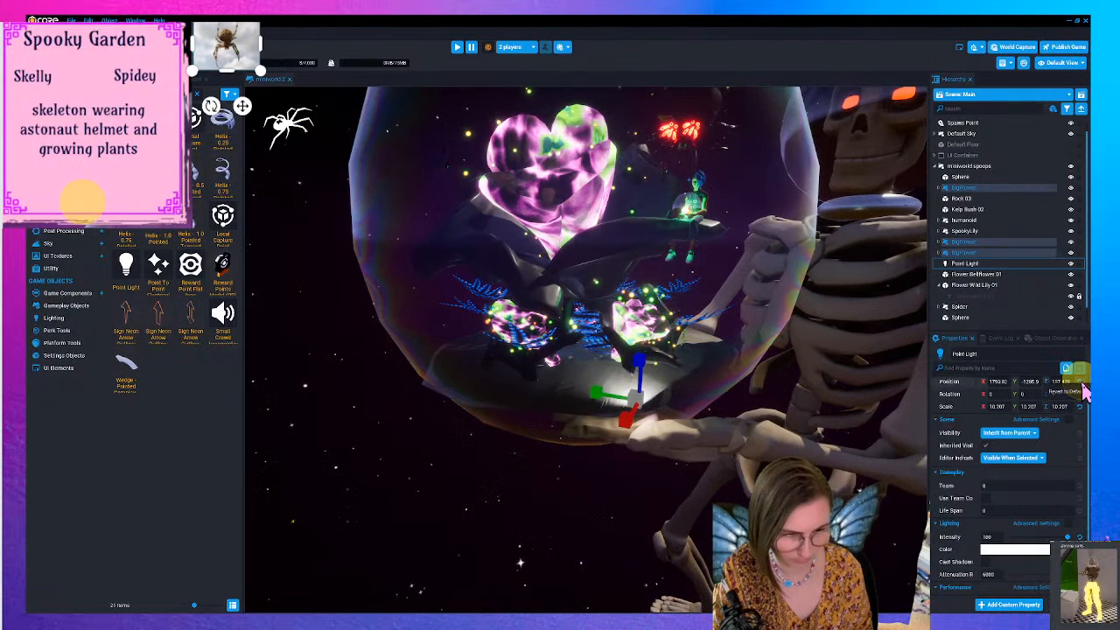
left_click(1080, 383)
- Raise the Point Light straight up to the large glowing flower in the upper part of the dome
key("w")
left_click_drag(587, 321, 592, 103)
scroll(641, 228, "down", 3)
scroll(641, 228, "down", 1)
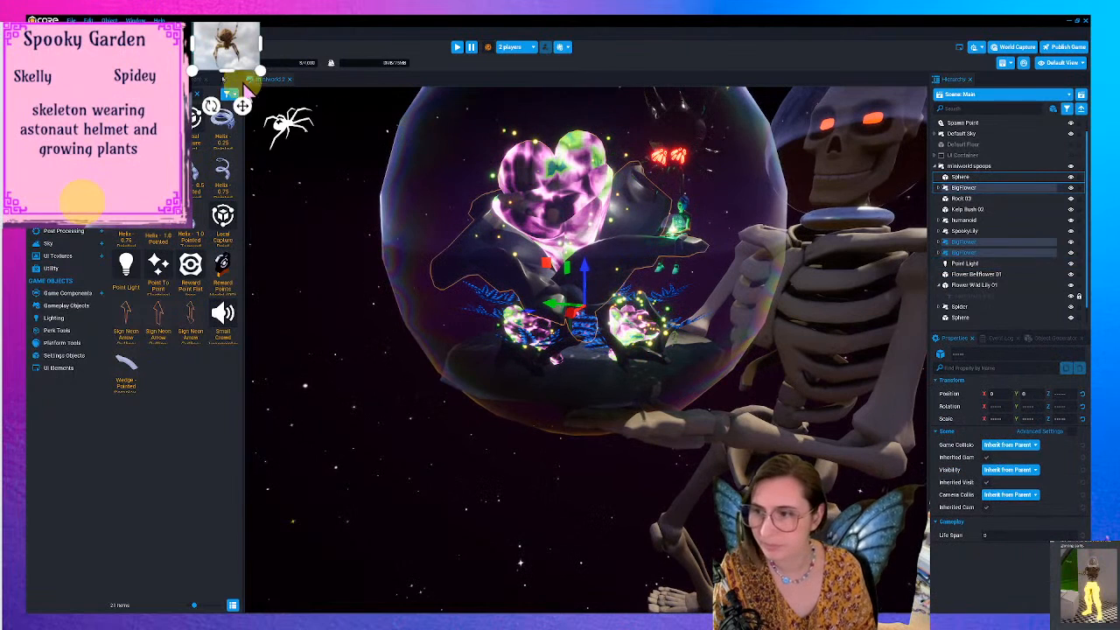
key("ctrl+z")
mouse_move(588, 156)
left_mouse_down()
mouse_move(580, 104)
mouse_move(607, 147)
left_mouse_up()
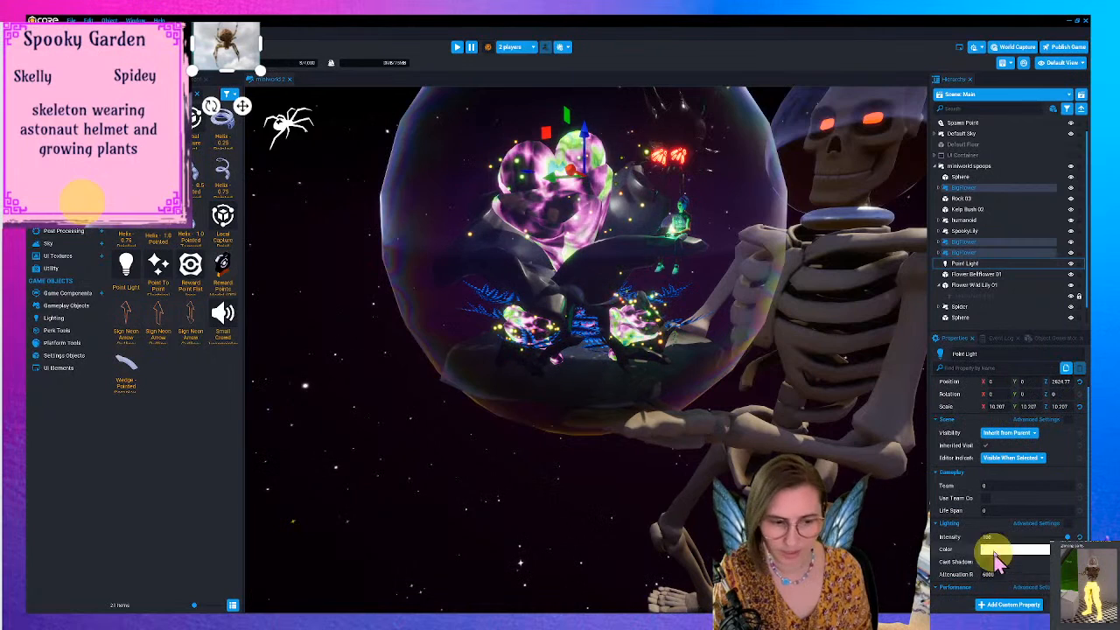
- Set the Point Light's color to bright turquoise
left_click(997, 551)
left_click(875, 456)
left_click_drag(875, 469, 880, 468)
left_click(944, 593)
right_click_drag(600, 340, 668, 397)
scroll(670, 360, "down", 2)
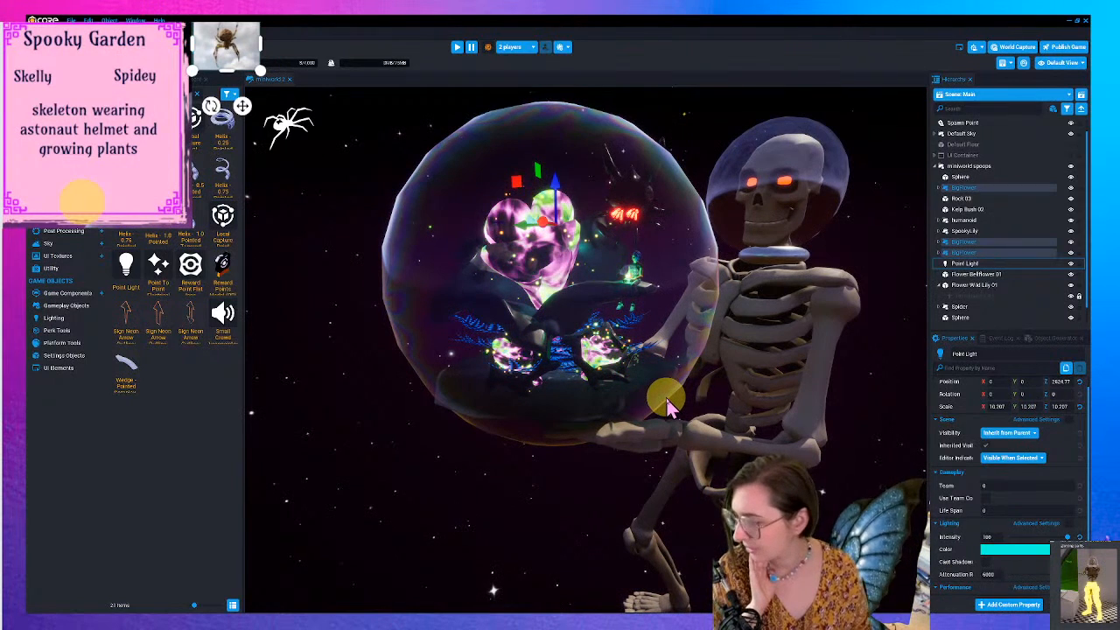
right_click_drag(640, 412, 611, 442)
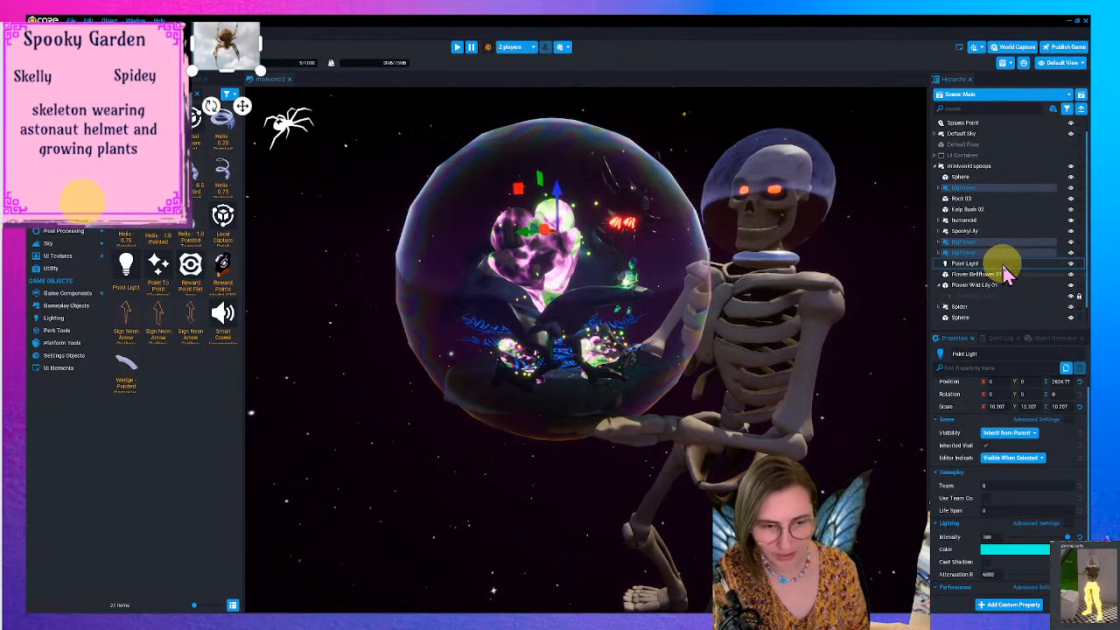
- Duplicate the glass dome Sphere and apply the Additive Edgeline Top Fade material to the copy, found by searching "edg"
left_click(980, 178)
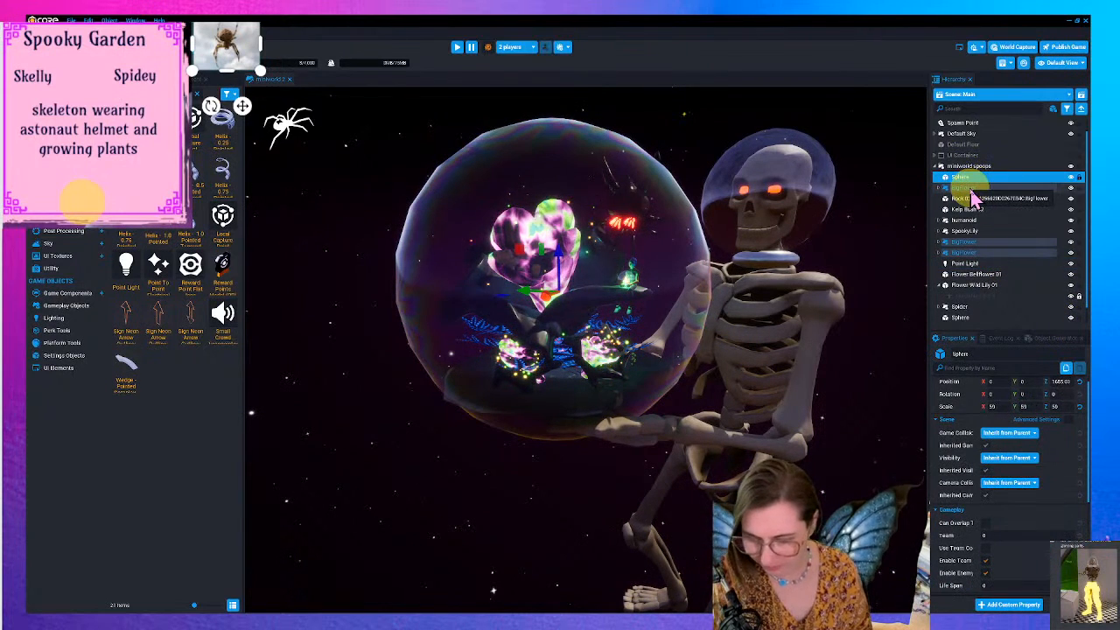
key("ctrl+w")
scroll(1019, 559, "down", 5)
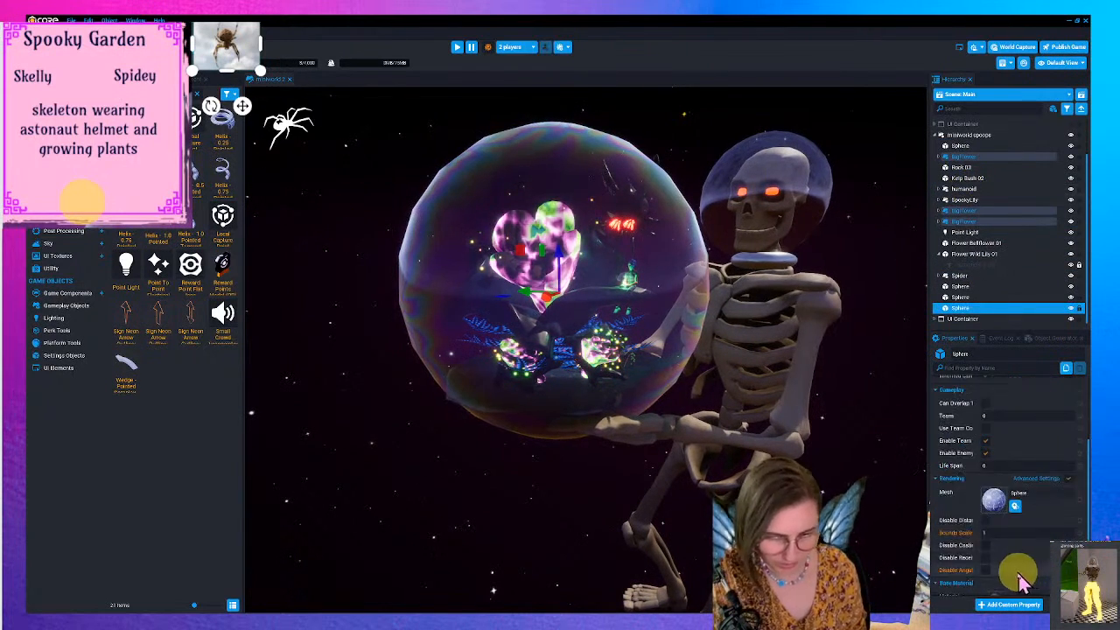
left_click(994, 528)
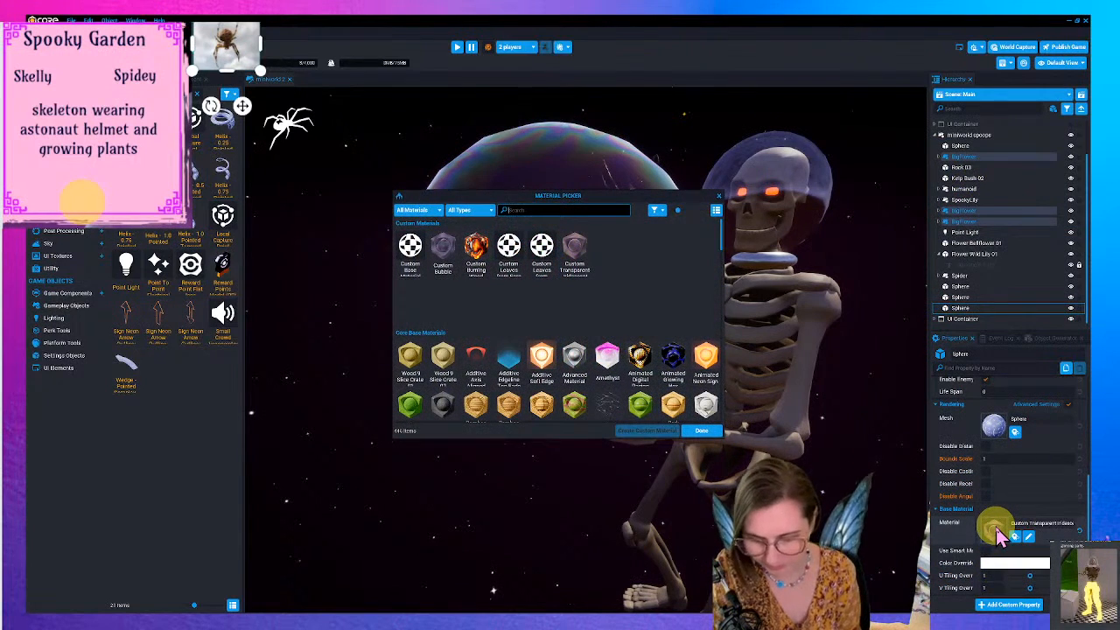
type("edg")
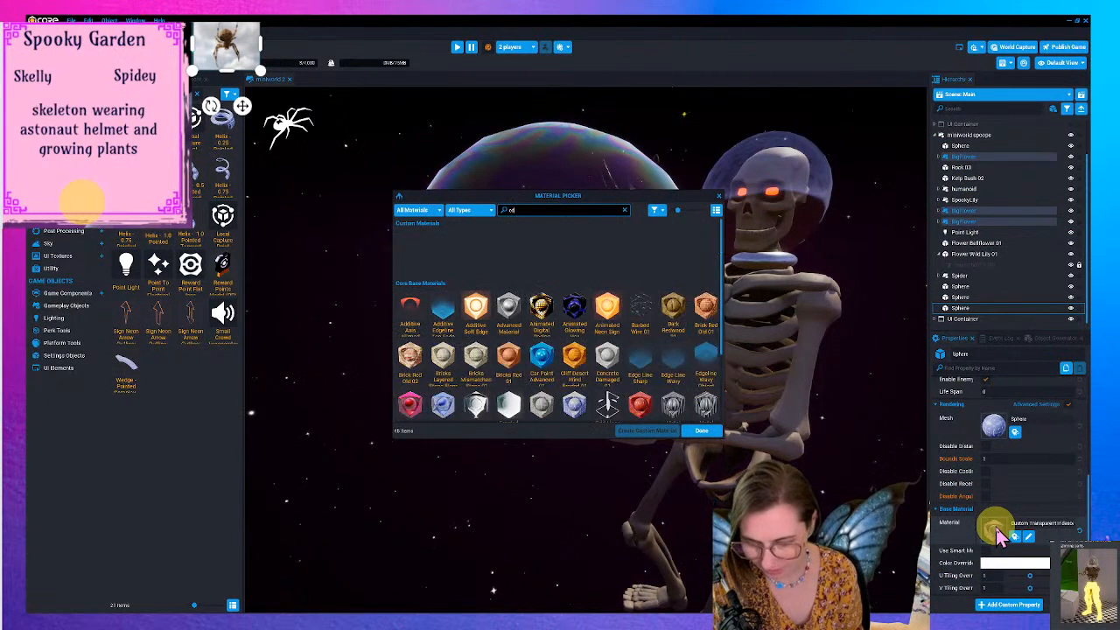
left_click_drag(536, 203, 896, 210)
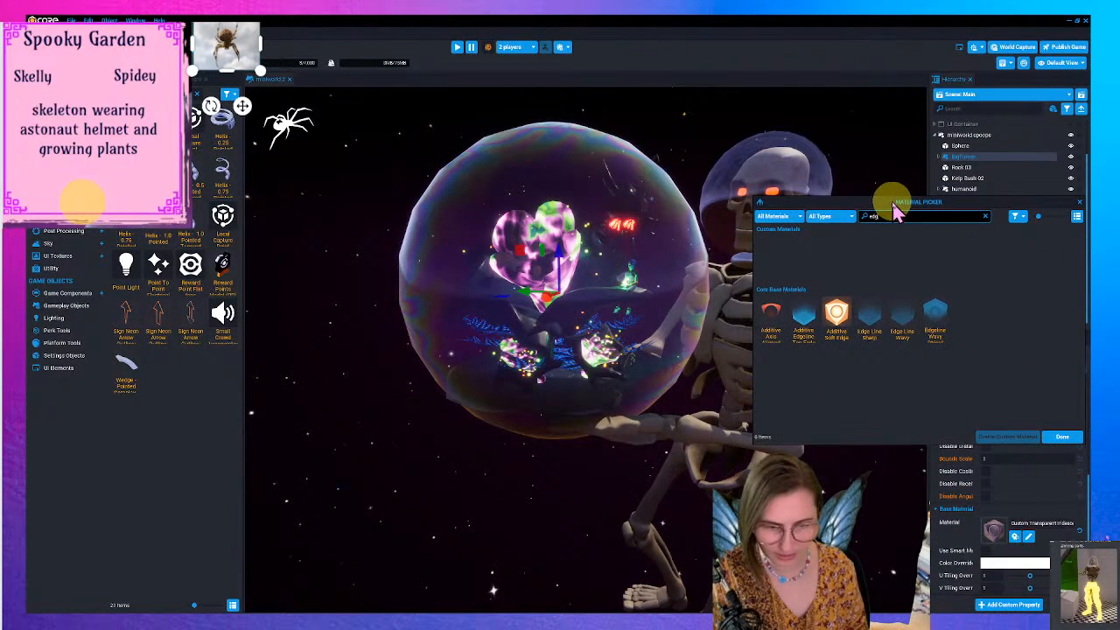
left_click(807, 320)
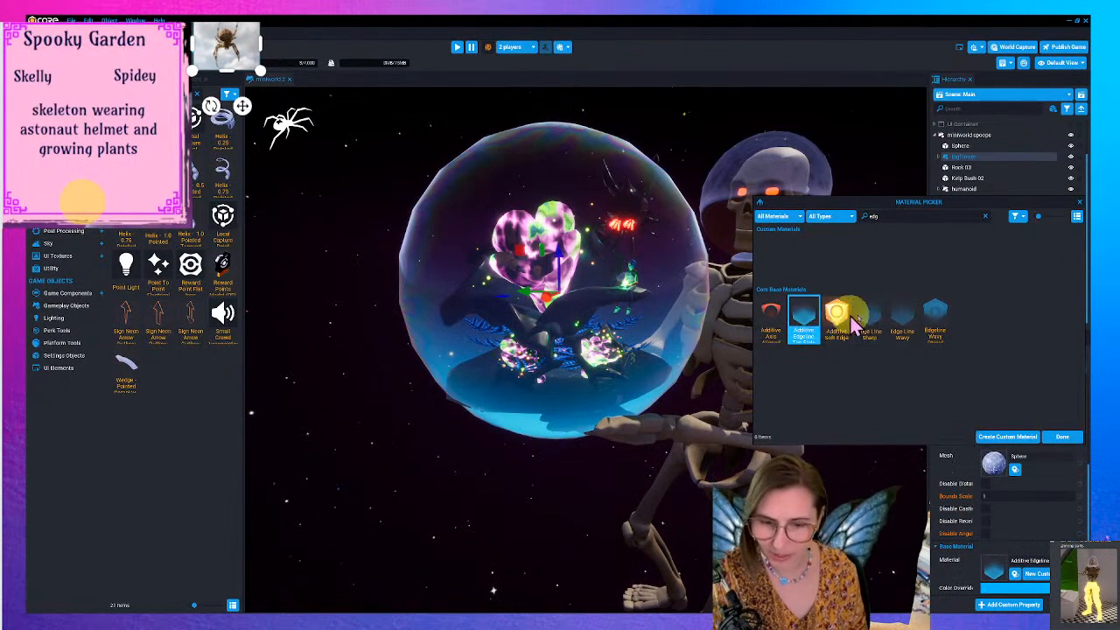
left_click(904, 320)
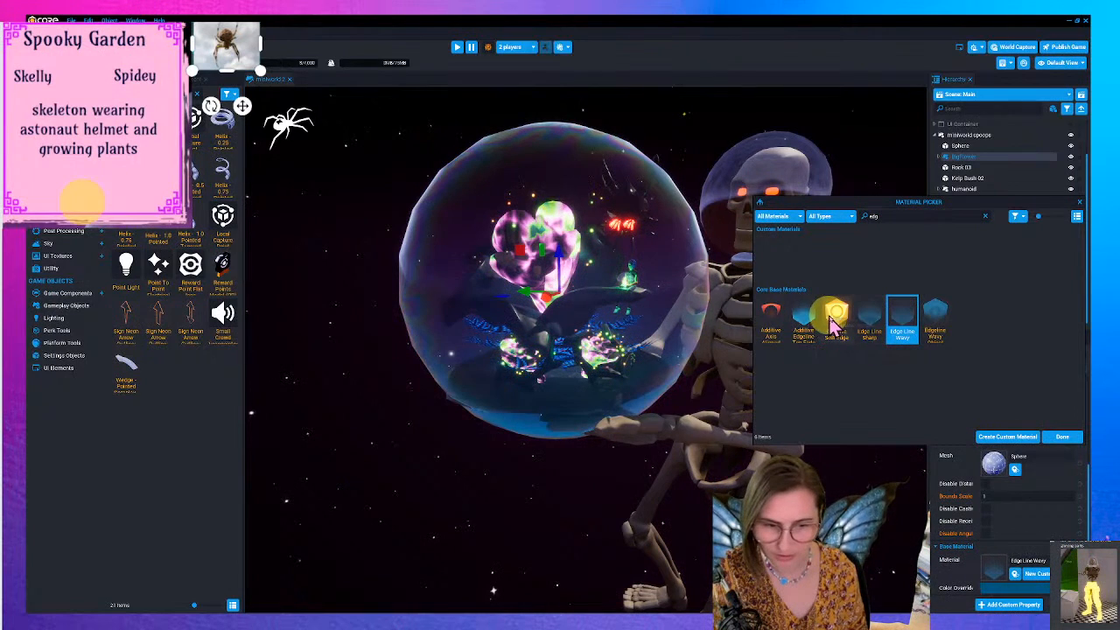
left_click(807, 324)
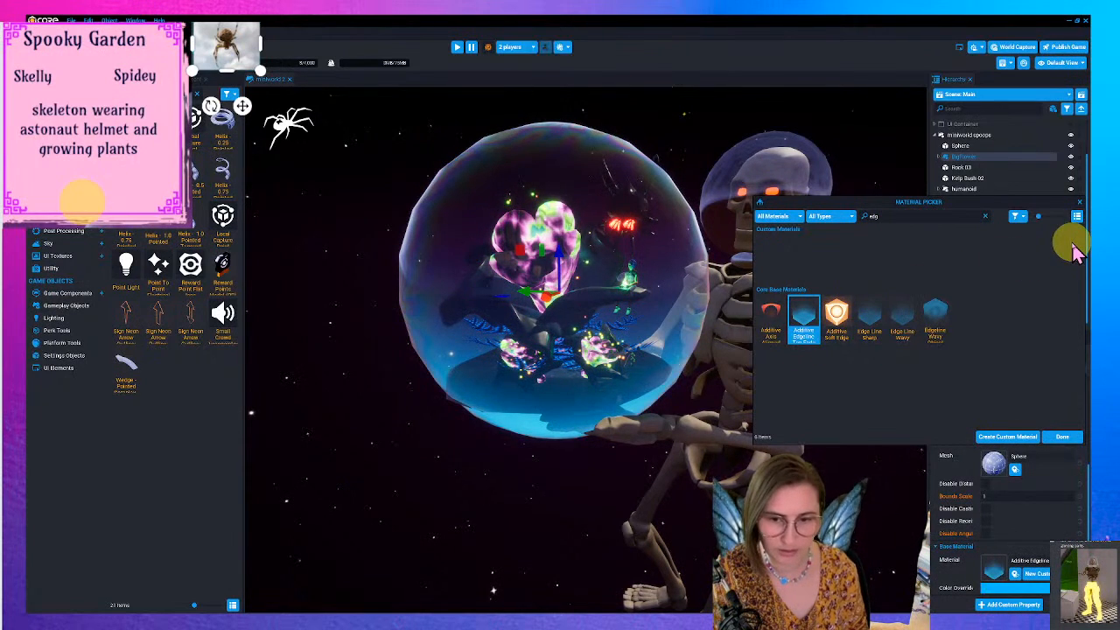
left_click(1079, 205)
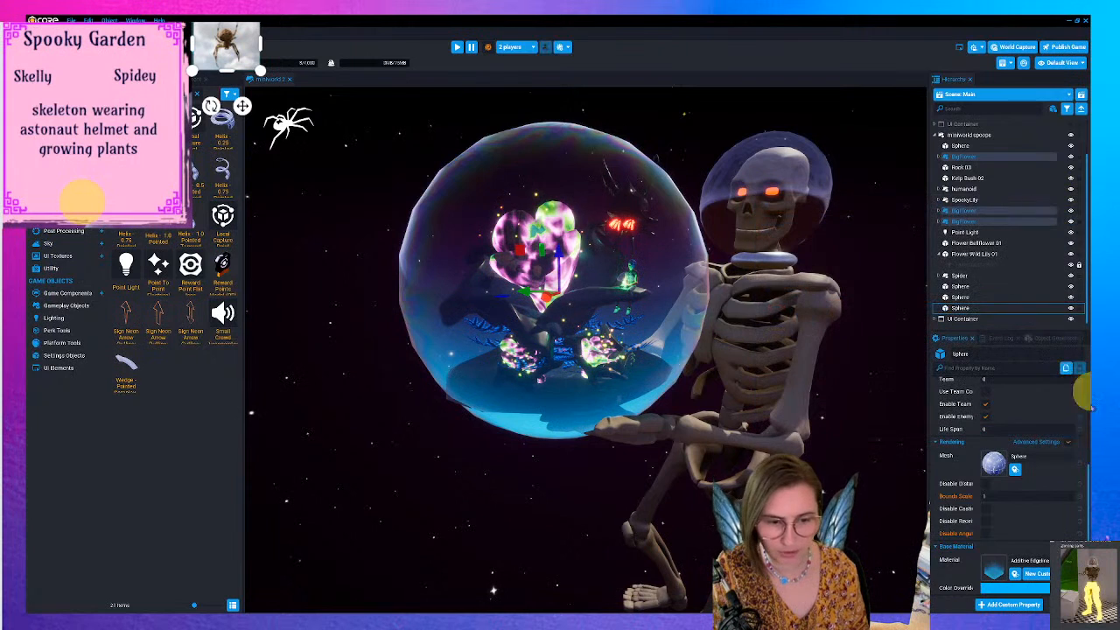
- Create a custom material from the copied dome's Additive Edgeline Top Fade and set its Color to green
left_click(1030, 574)
left_click_drag(549, 210, 947, 240)
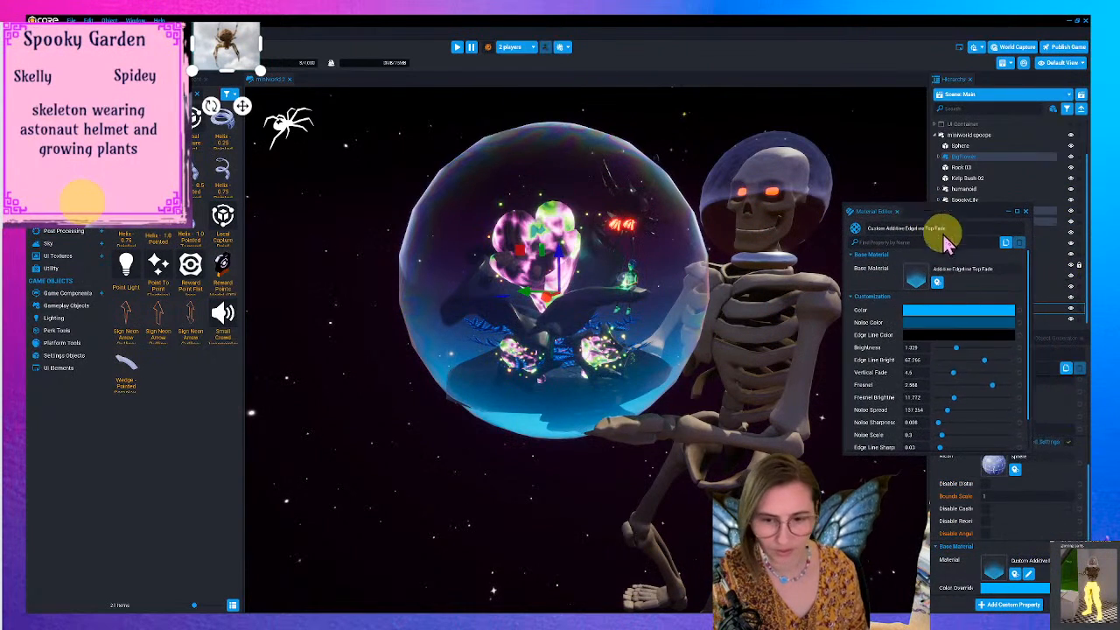
left_click(944, 313)
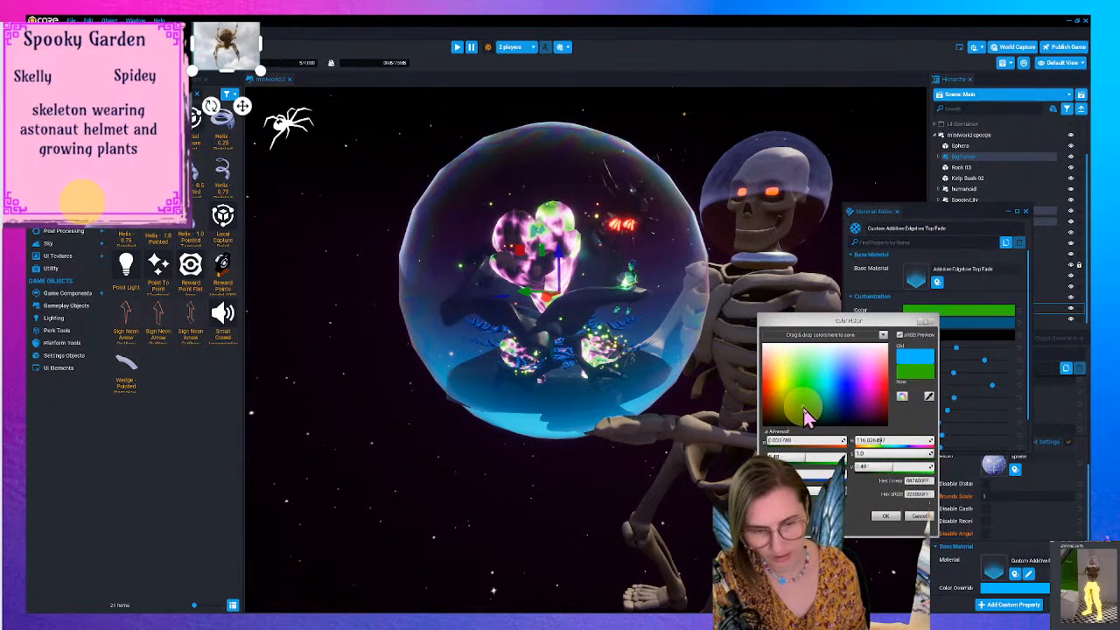
left_click(884, 517)
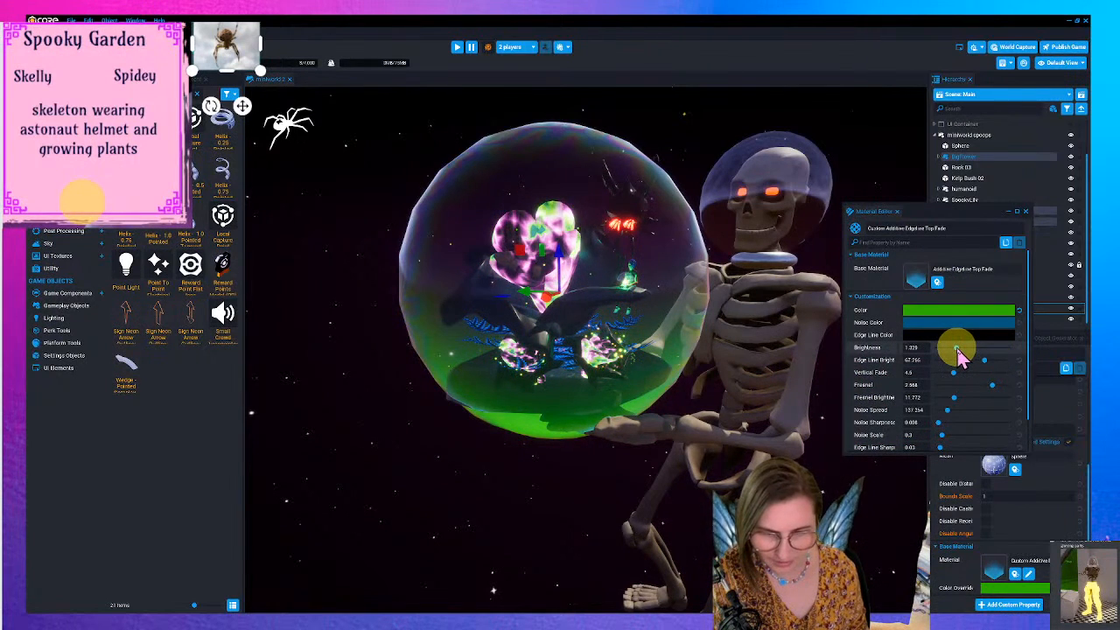
- Set the custom material's Brightness to about 0.78, edge line brightness to about 95.7 and Vertical Fade to about 3.5, and close its editor
left_click_drag(940, 347, 954, 357)
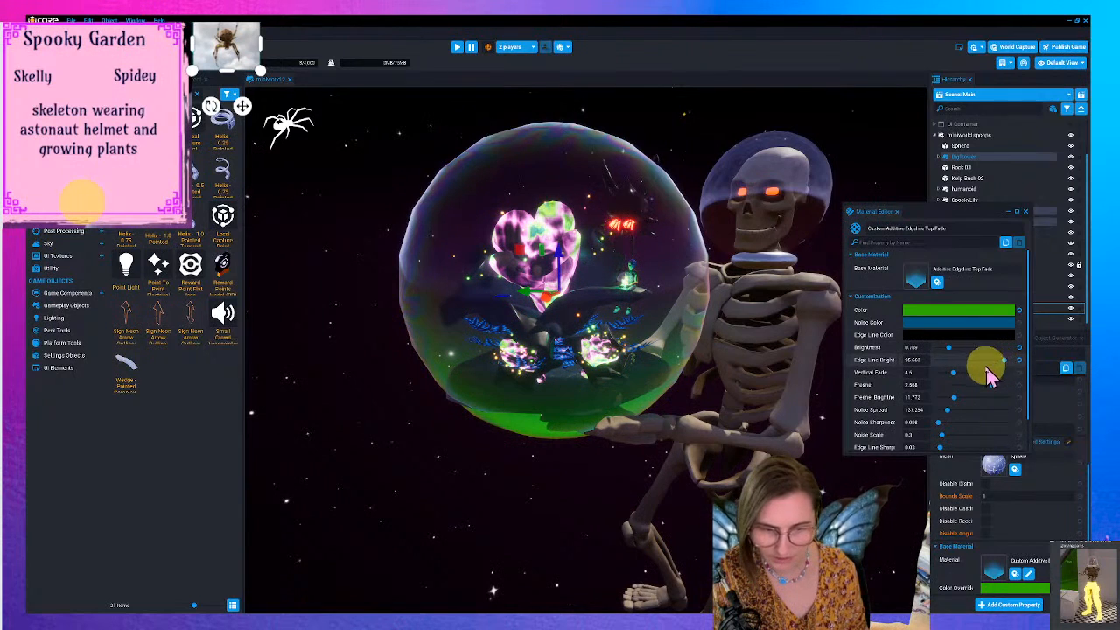
mouse_move(974, 369)
left_mouse_down()
mouse_move(986, 375)
mouse_move(950, 376)
mouse_move(958, 380)
left_mouse_up()
left_click_drag(948, 373, 950, 374)
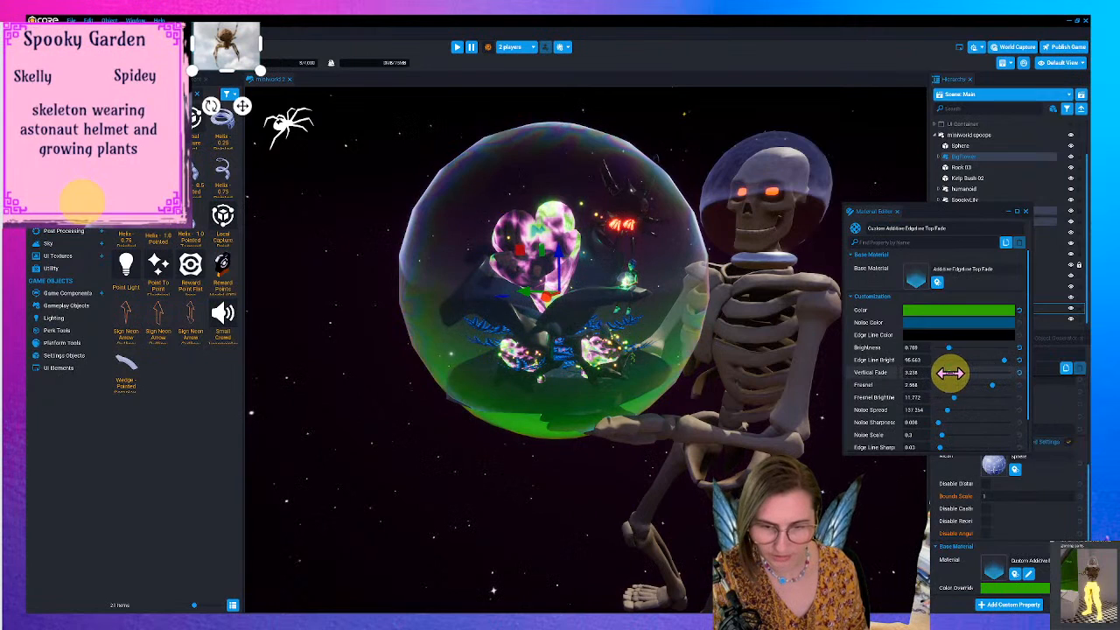
right_click_drag(604, 273, 619, 214)
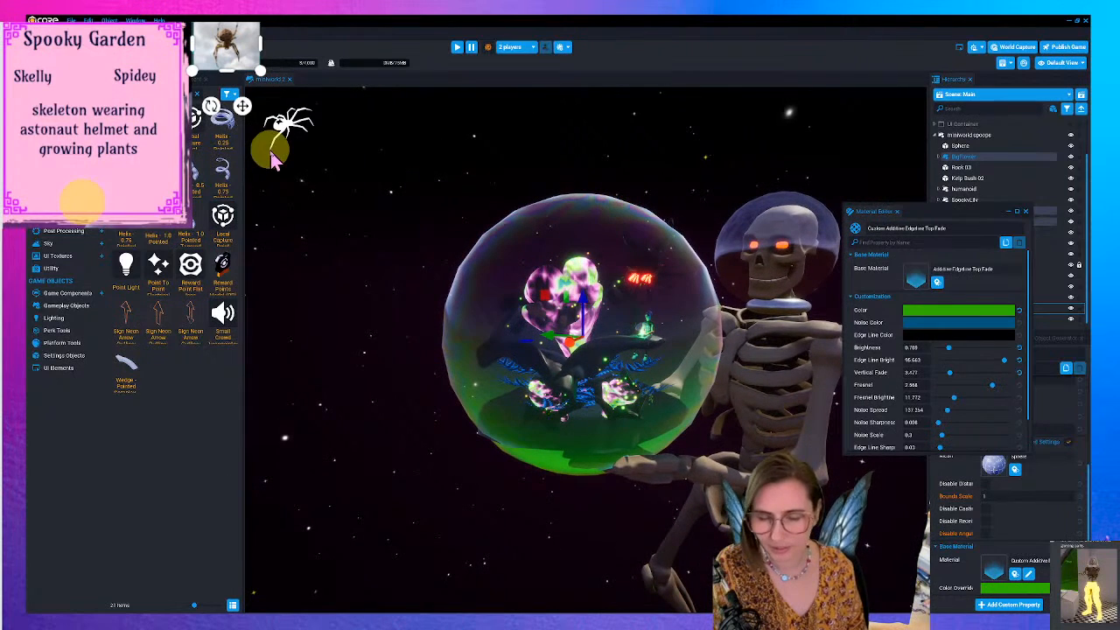
right_click_drag(691, 395, 759, 350)
key("w")
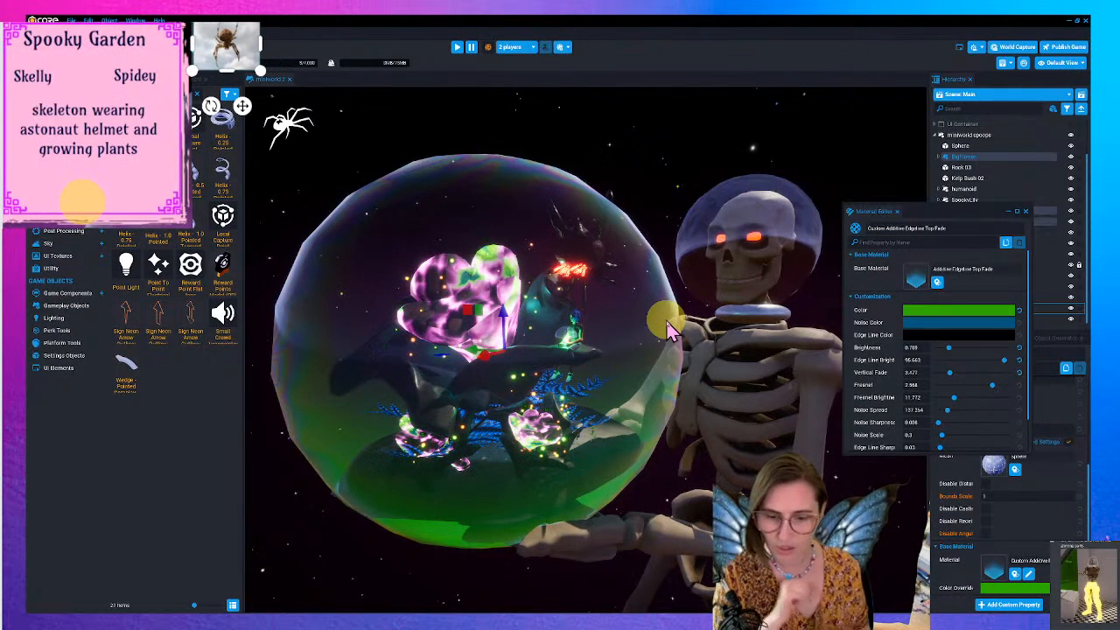
left_click(1026, 211)
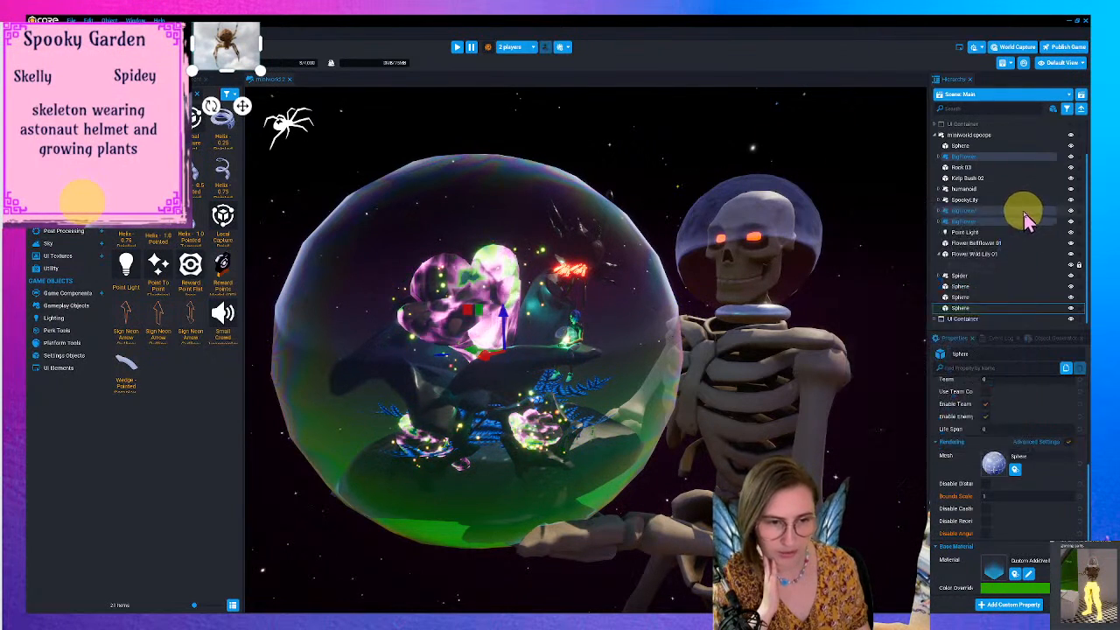
- Try to scale up SpookyLily, Flower Bellflower 01 and Flower Wild Lily 01 together, and undo each attempt
left_click(1005, 200)
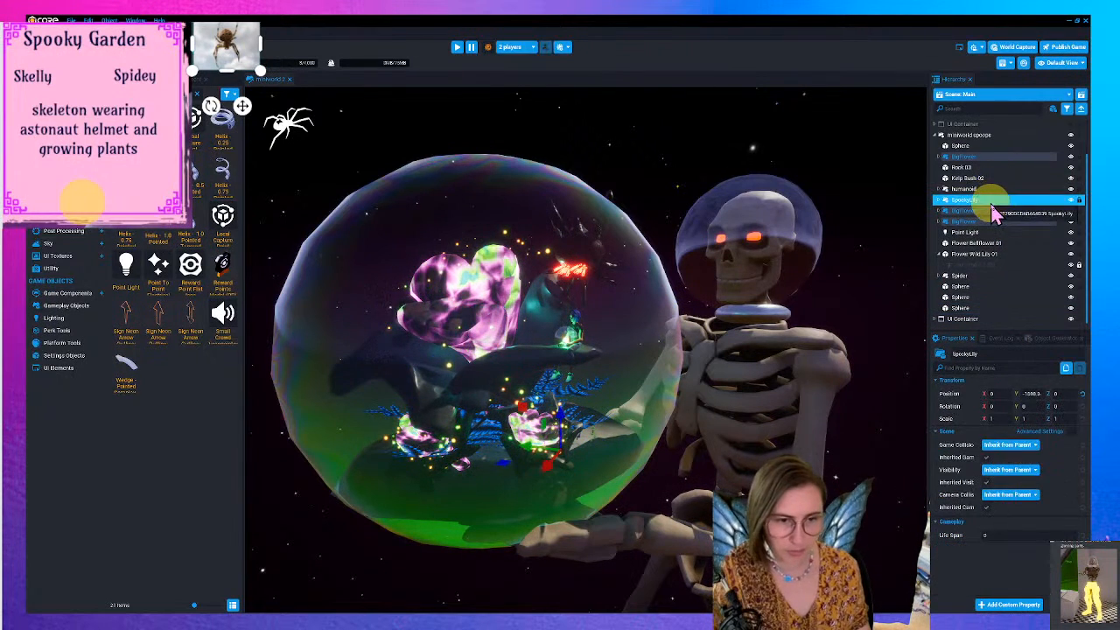
left_click(1002, 179)
left_click(999, 200)
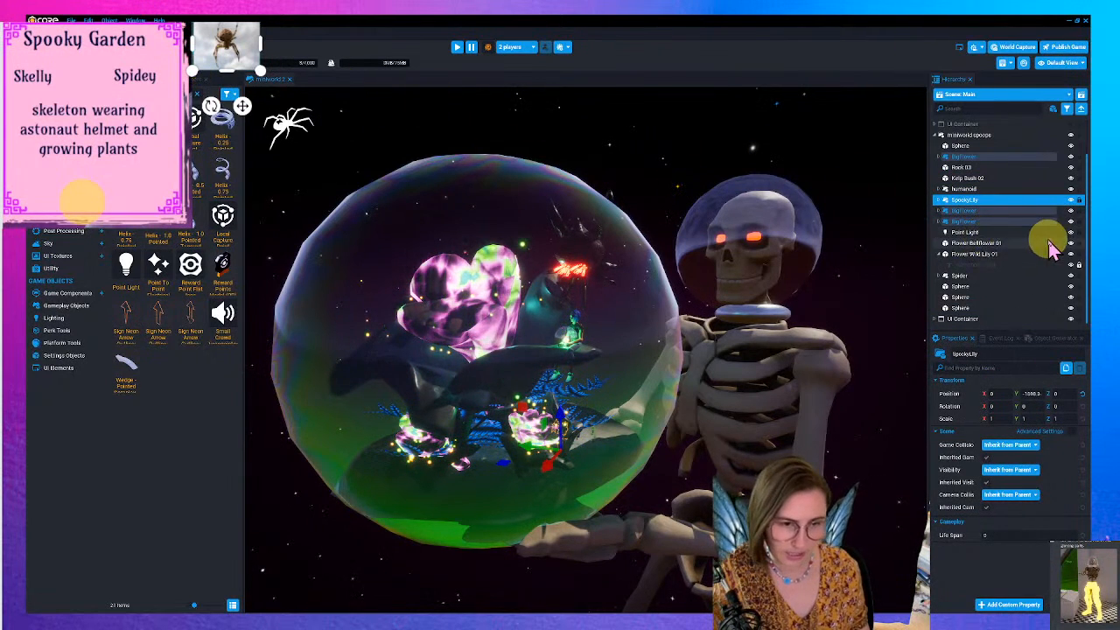
left_click(1019, 242, "ctrl")
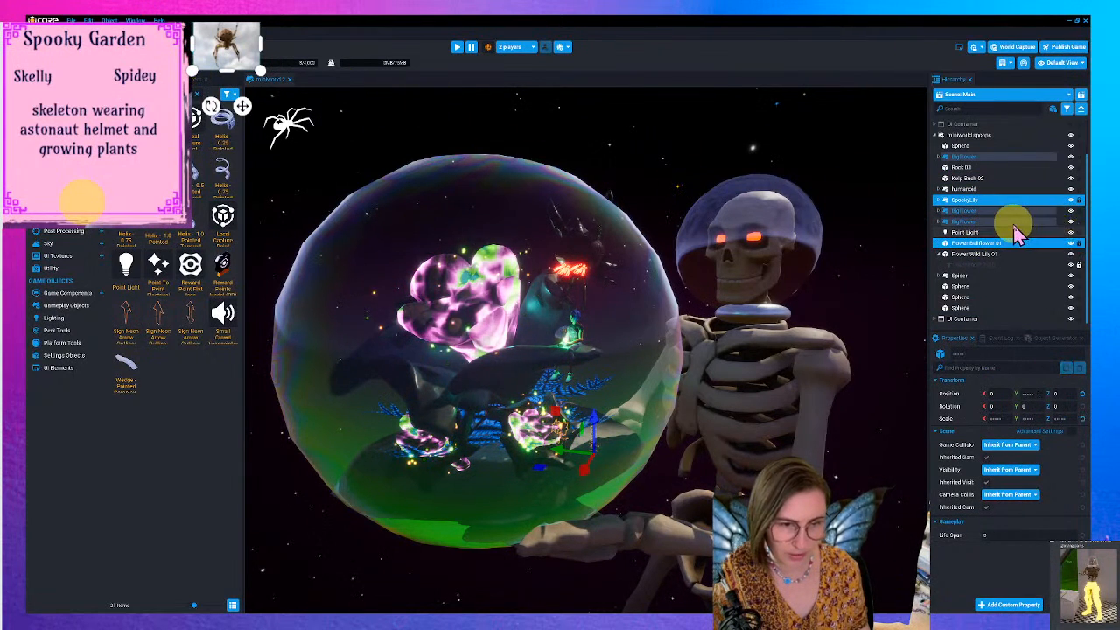
left_click(1010, 253, "ctrl")
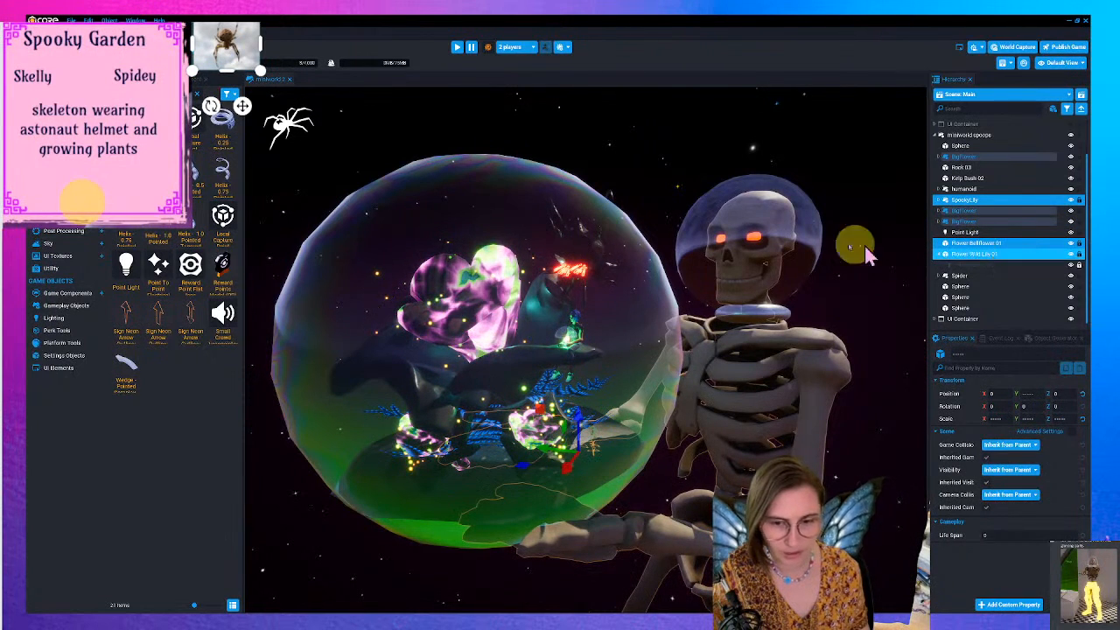
left_click(145, 47)
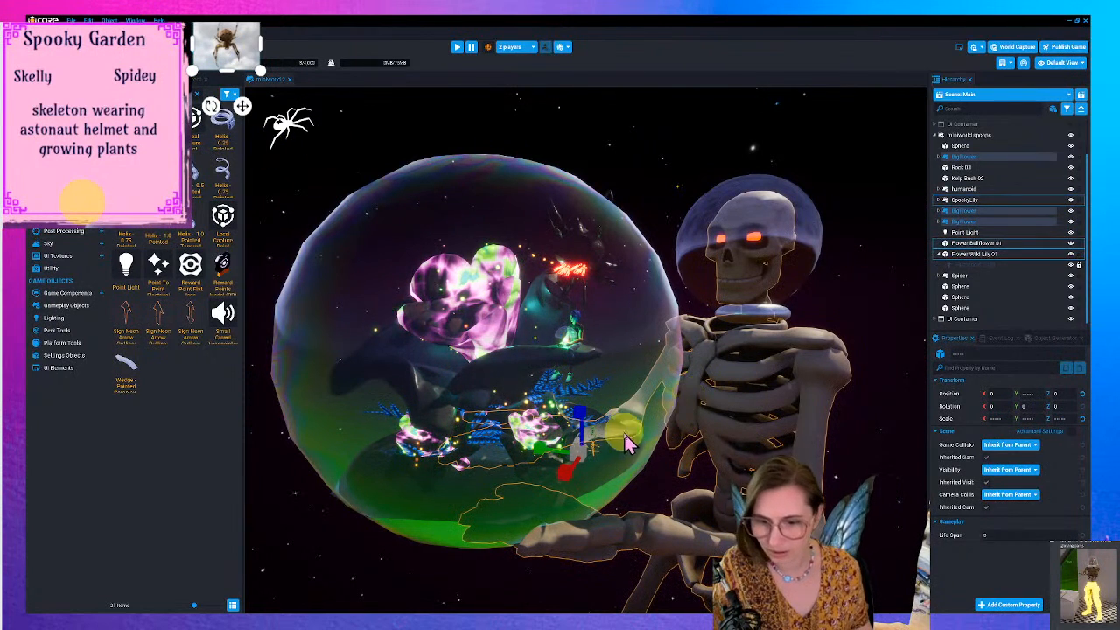
left_click_drag(584, 466, 691, 420)
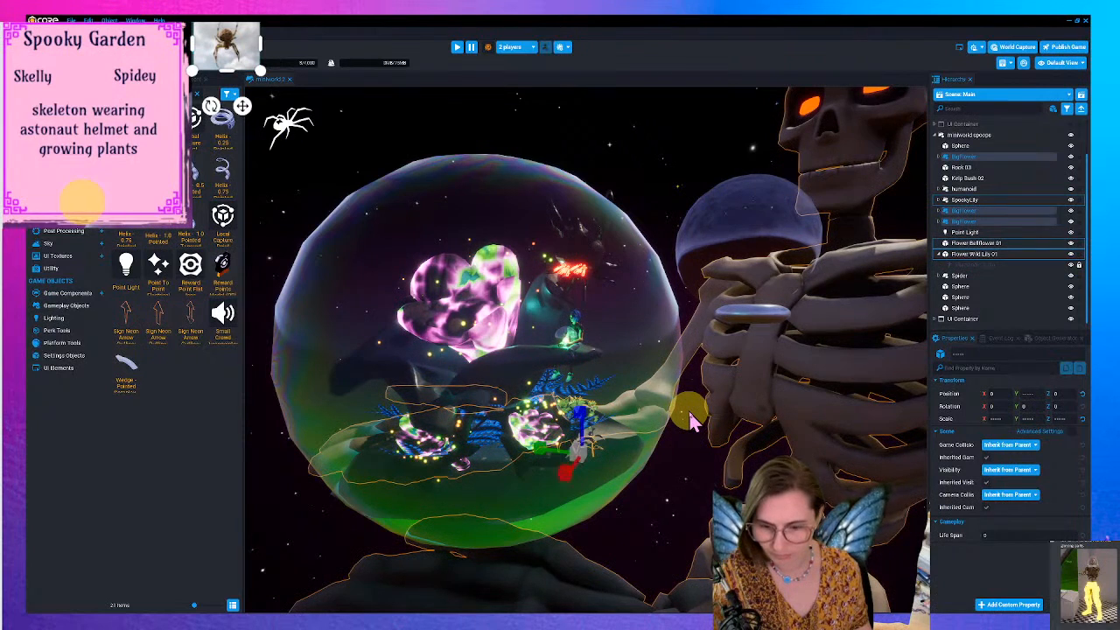
key("ctrl+z")
left_click(993, 211)
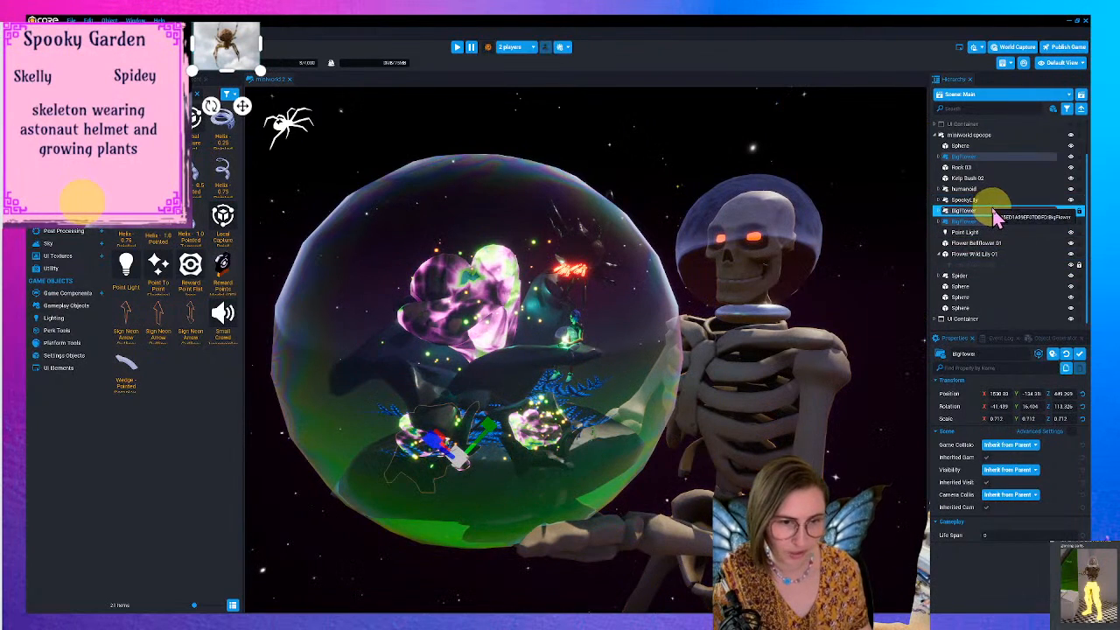
left_click(989, 200)
left_click(998, 244, "ctrl")
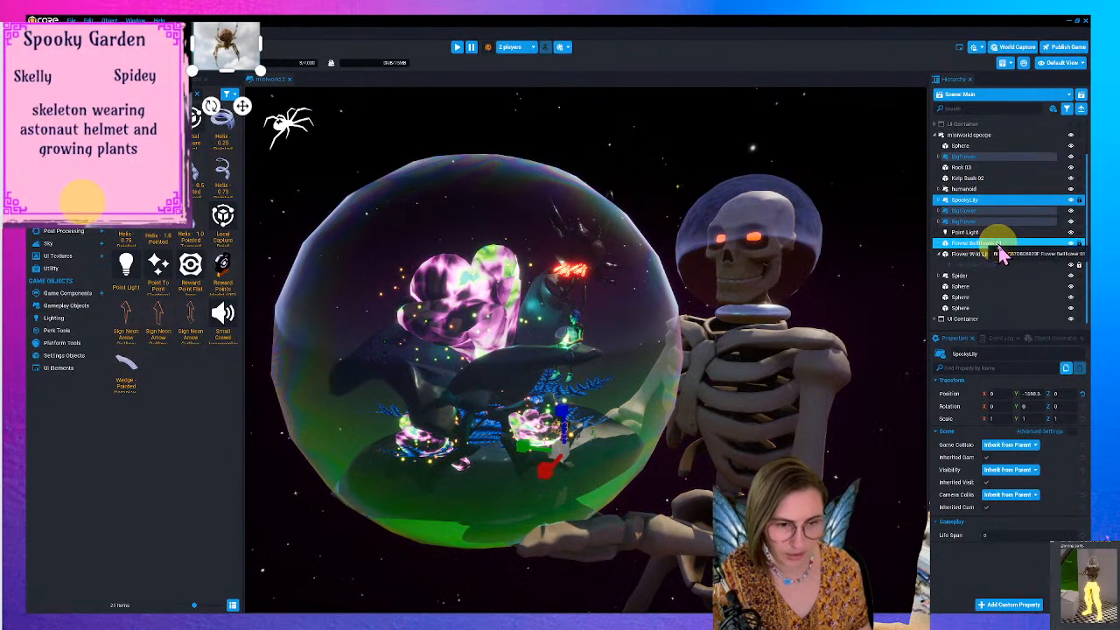
left_click(999, 254, "ctrl")
left_click_drag(585, 466, 619, 432)
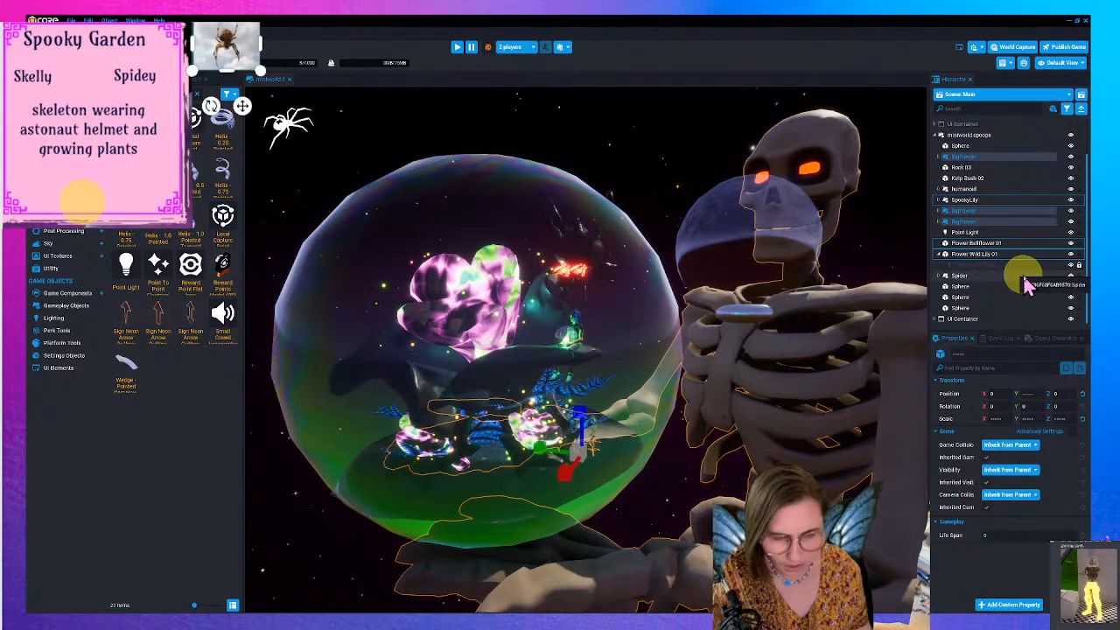
key("ctrl+z")
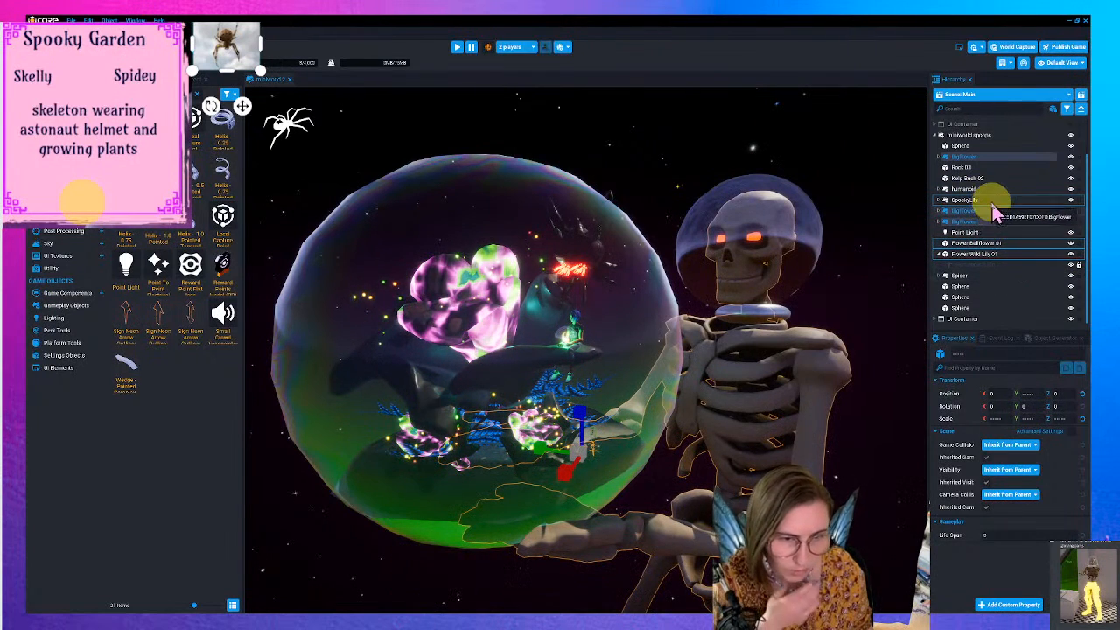
- Move the Humanoid 2 Rig out from under Flower Wild Lily 01 in the scene hierarchy
left_click(986, 193)
left_click(801, 358)
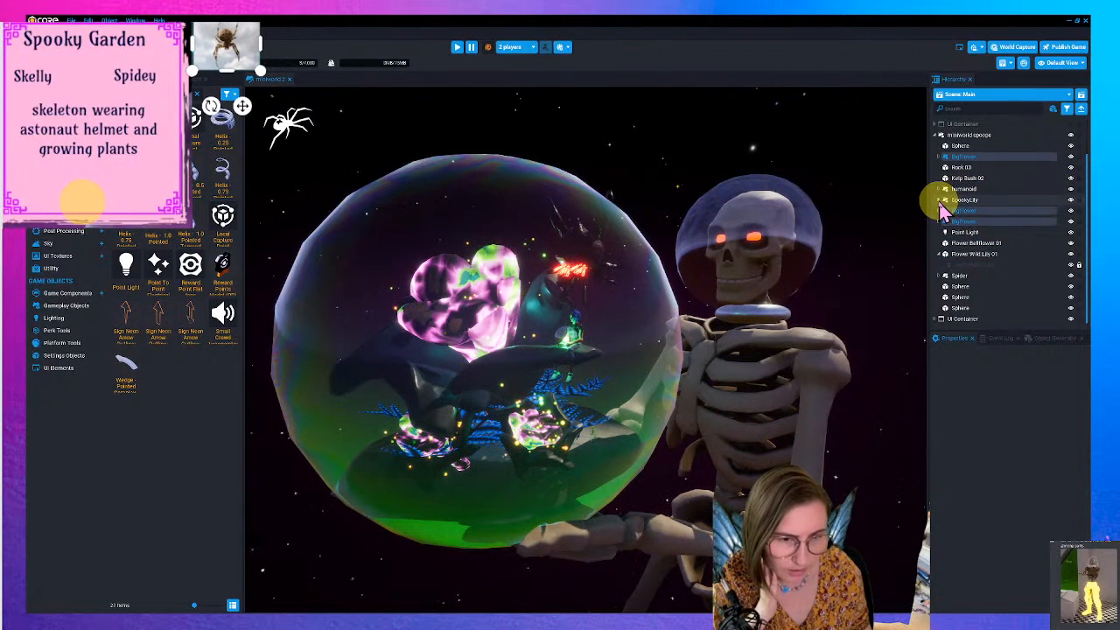
left_click(1011, 266)
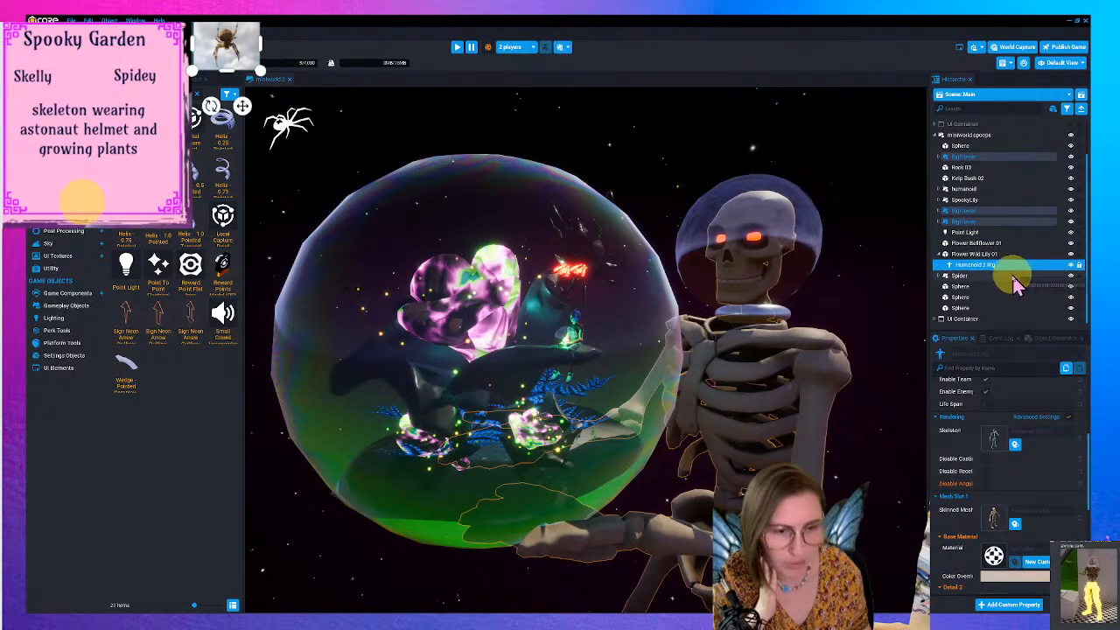
left_click_drag(980, 260, 966, 250)
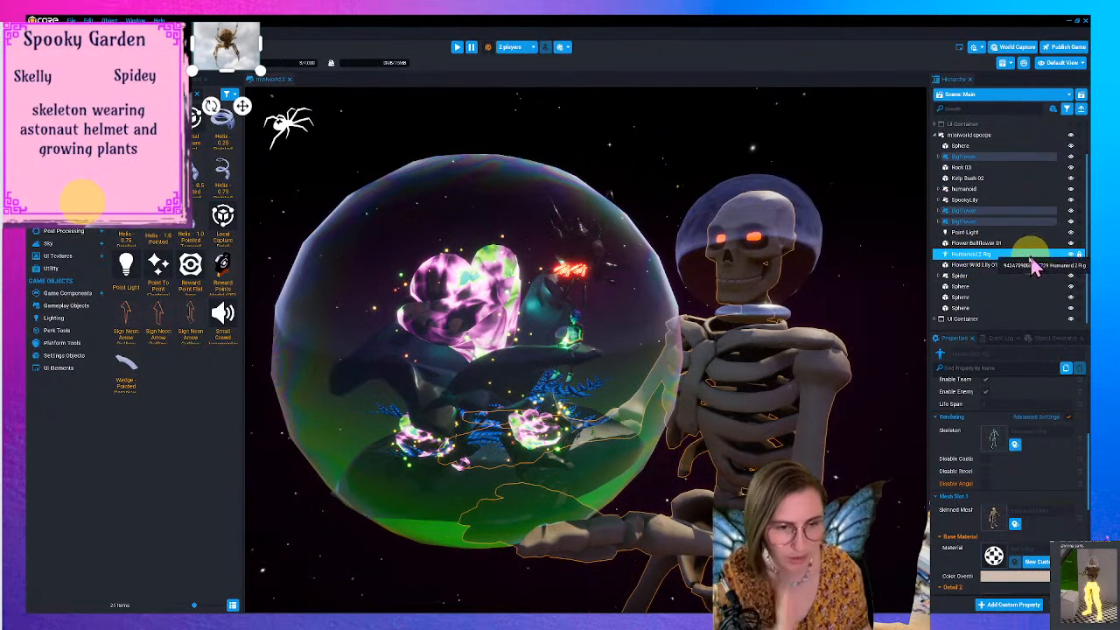
- Scale up Flower Wild Lily 01, Flower Bellflower 01 and SpookyLily together without the skeleton rig
left_click(987, 265)
left_click(996, 245, "ctrl")
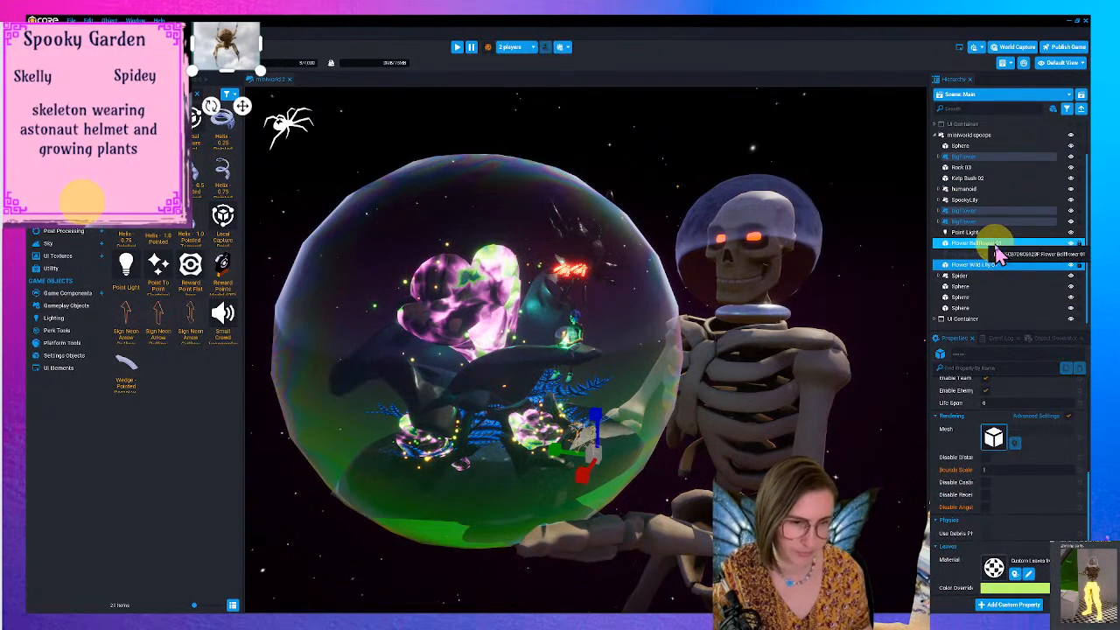
left_click(989, 200, "ctrl")
left_click_drag(561, 443, 811, 345)
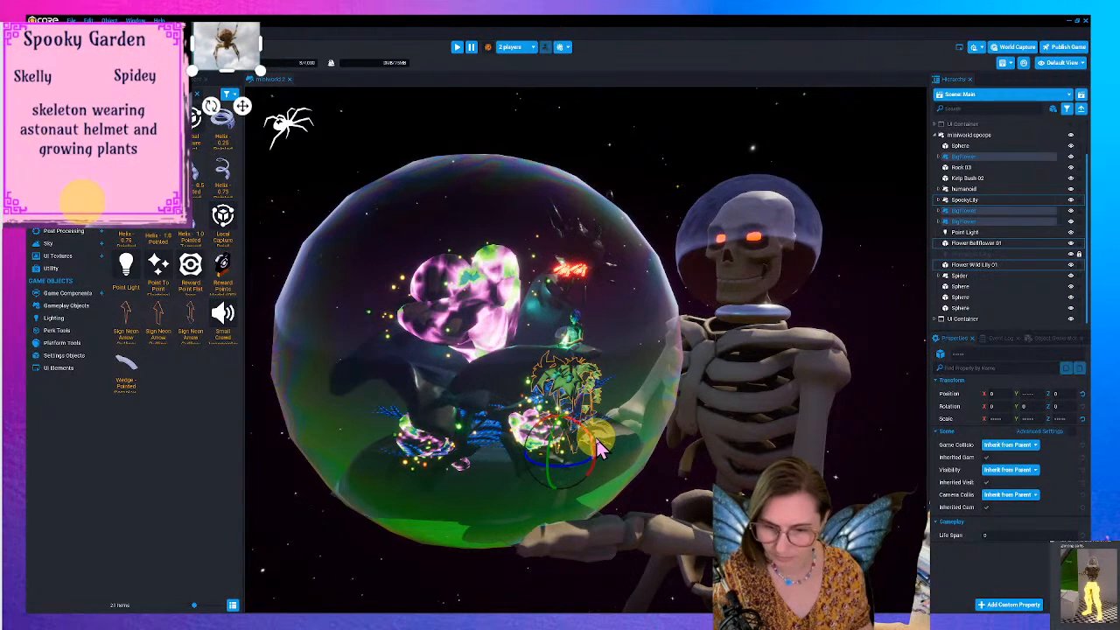
- Tilt and turn the three enlarged plants, shifting them in local space onto the lower rock near the skeleton's side of the dome
left_click_drag(596, 441, 600, 462)
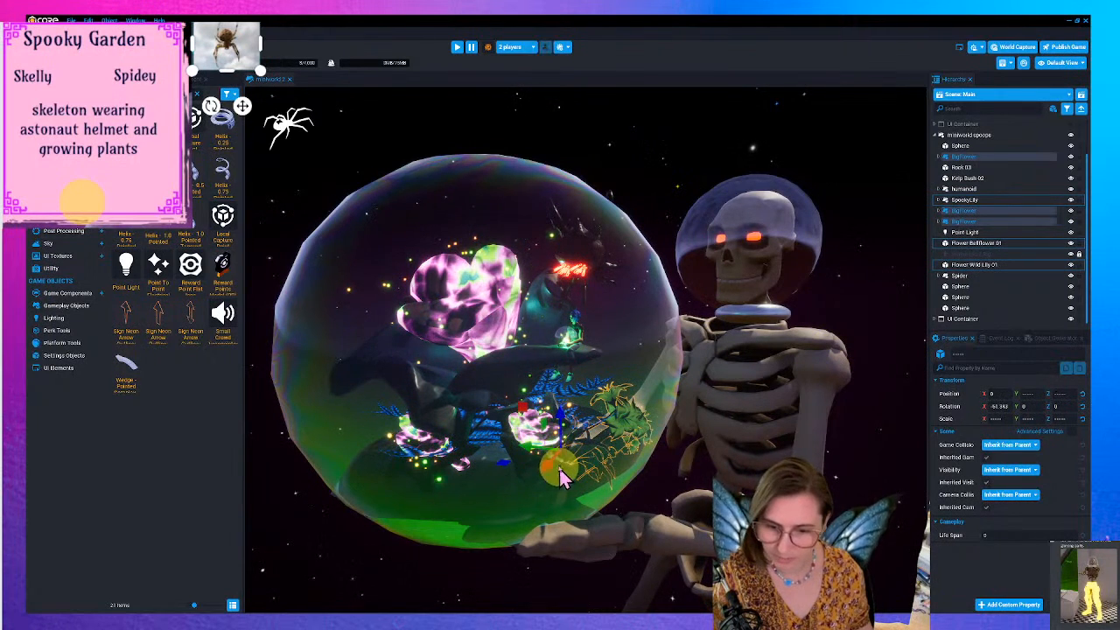
key("t")
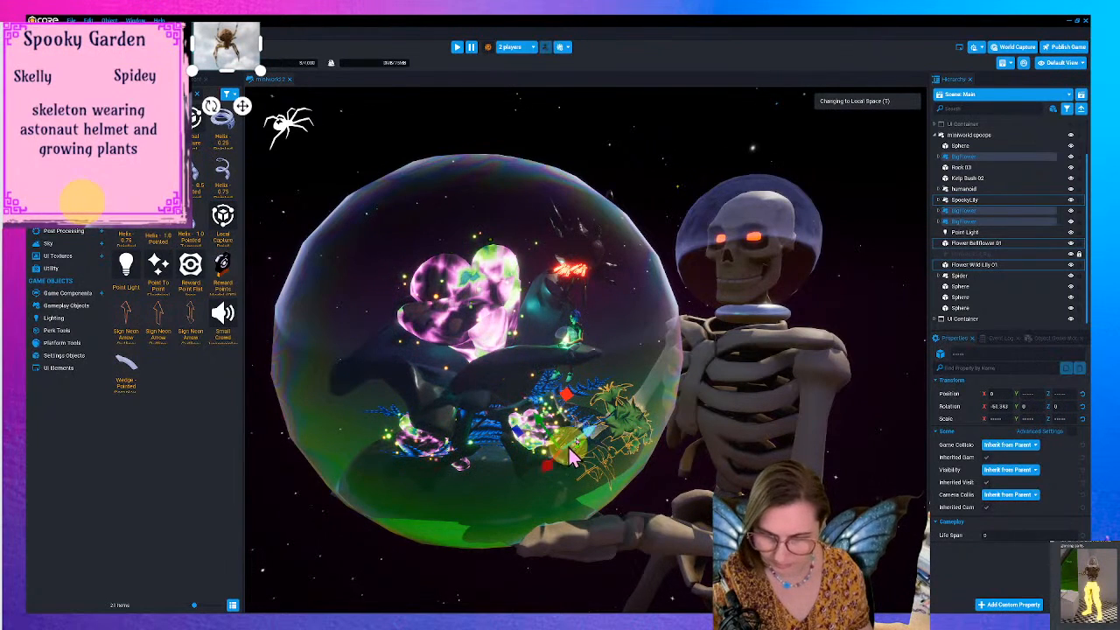
left_click_drag(557, 453, 579, 438)
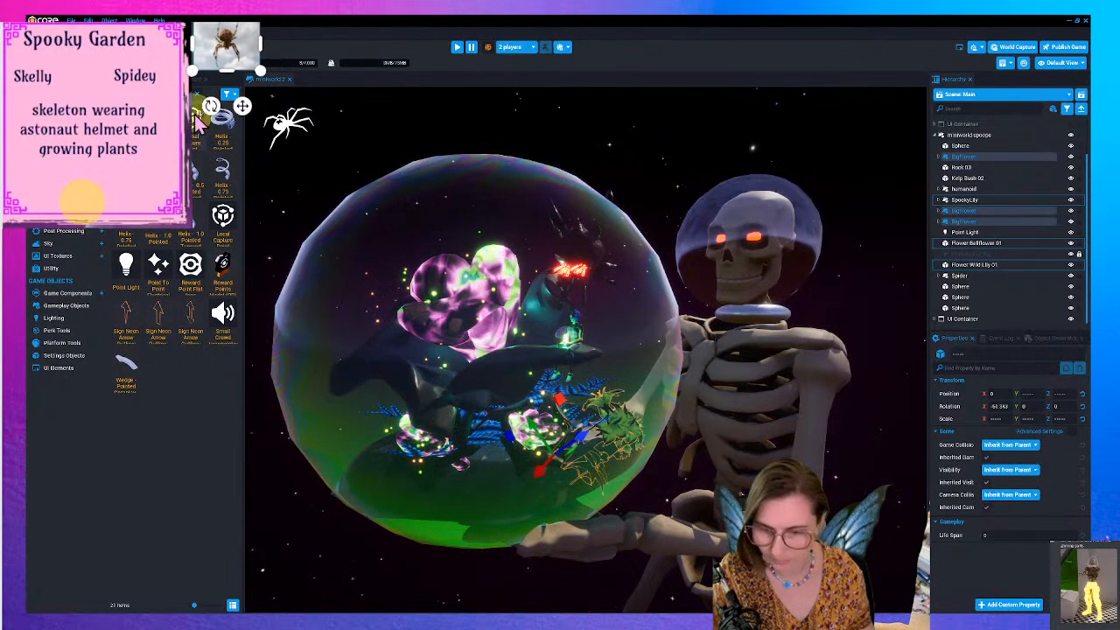
key("e")
left_click_drag(581, 468, 575, 477)
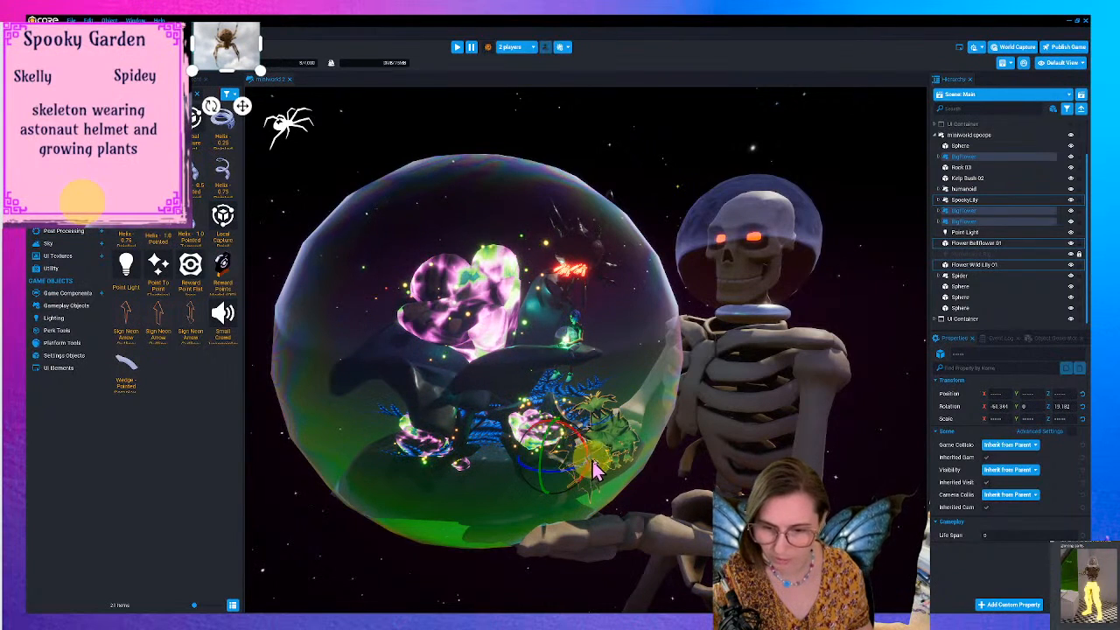
- Duplicate the set of three plants repeatedly, rotating and moving the copies to spread foliage across the lower rock inside the dome
key("ctrl+d")
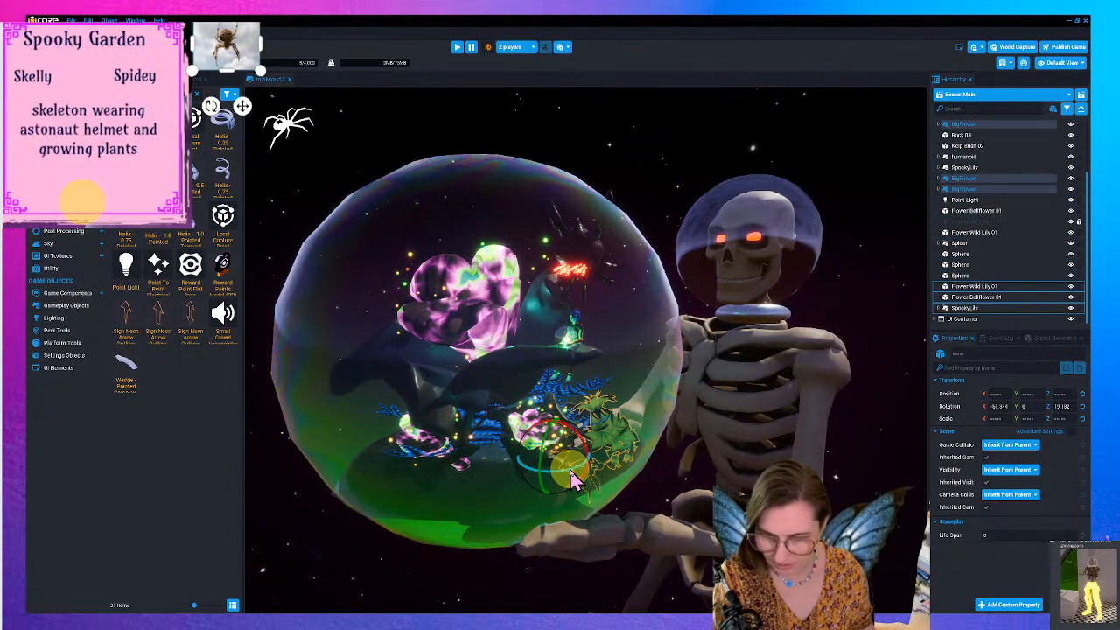
mouse_move(558, 489)
left_mouse_down()
mouse_move(557, 465)
mouse_move(507, 467)
mouse_move(559, 495)
left_mouse_up()
key("ctrl+d")
key("w")
left_click_drag(537, 446, 437, 472)
key("t")
key("ctrl+w")
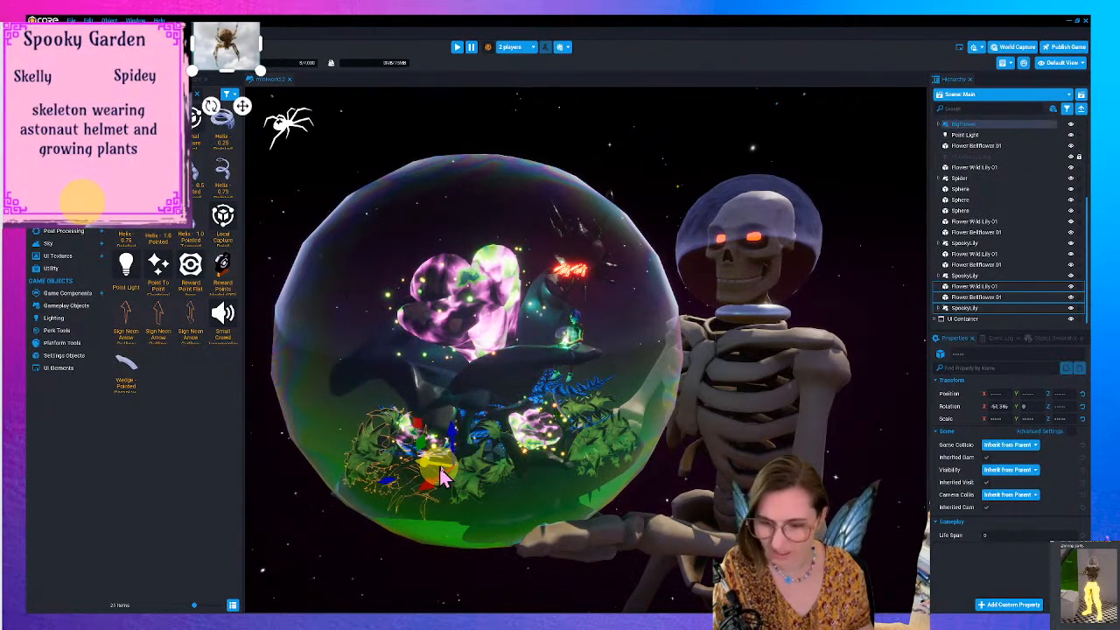
left_click(849, 378)
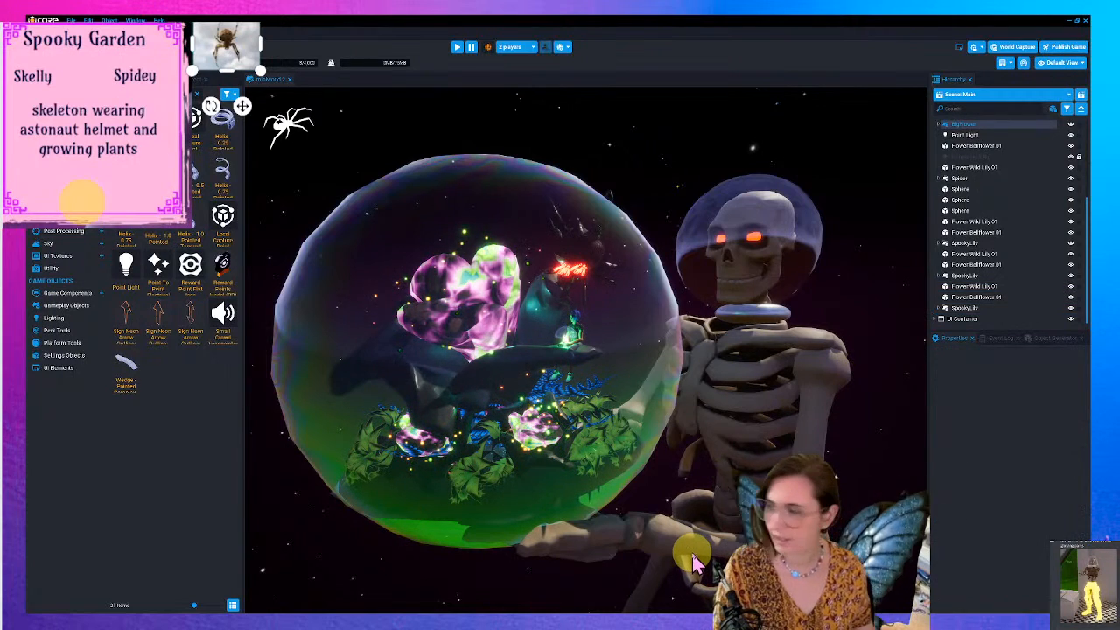
- Examine the composition of the dome and skeleton in a full-screen view at different zoom distances
mouse_move(656, 519)
right_mouse_down()
mouse_move(658, 536)
mouse_move(655, 522)
right_mouse_up()
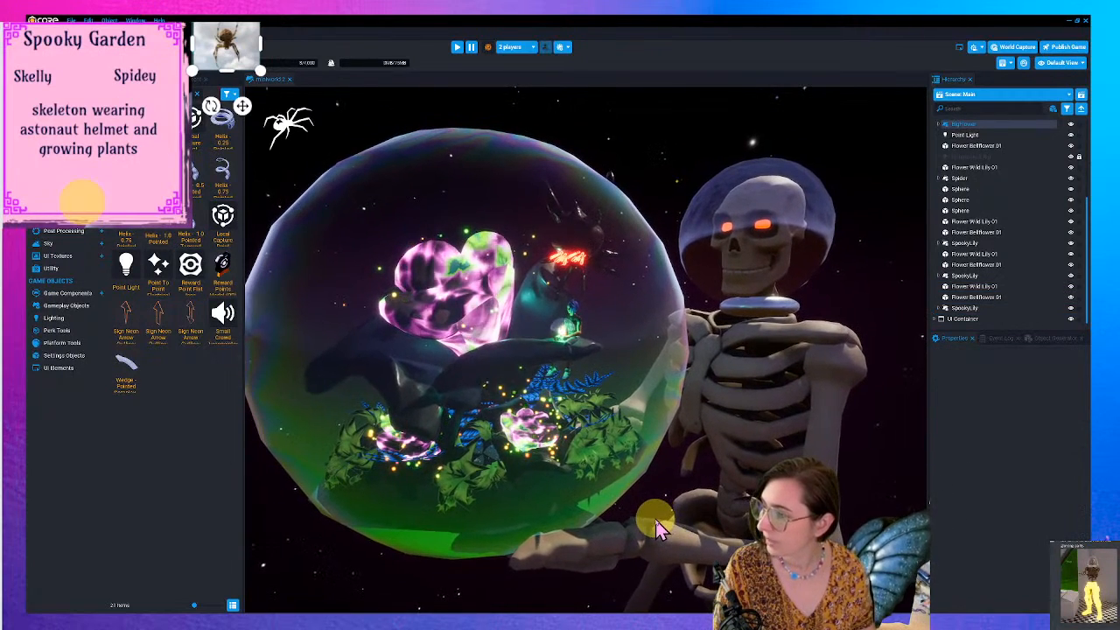
mouse_move(645, 469)
right_mouse_down()
mouse_move(642, 480)
mouse_move(649, 467)
mouse_move(630, 467)
right_mouse_up()
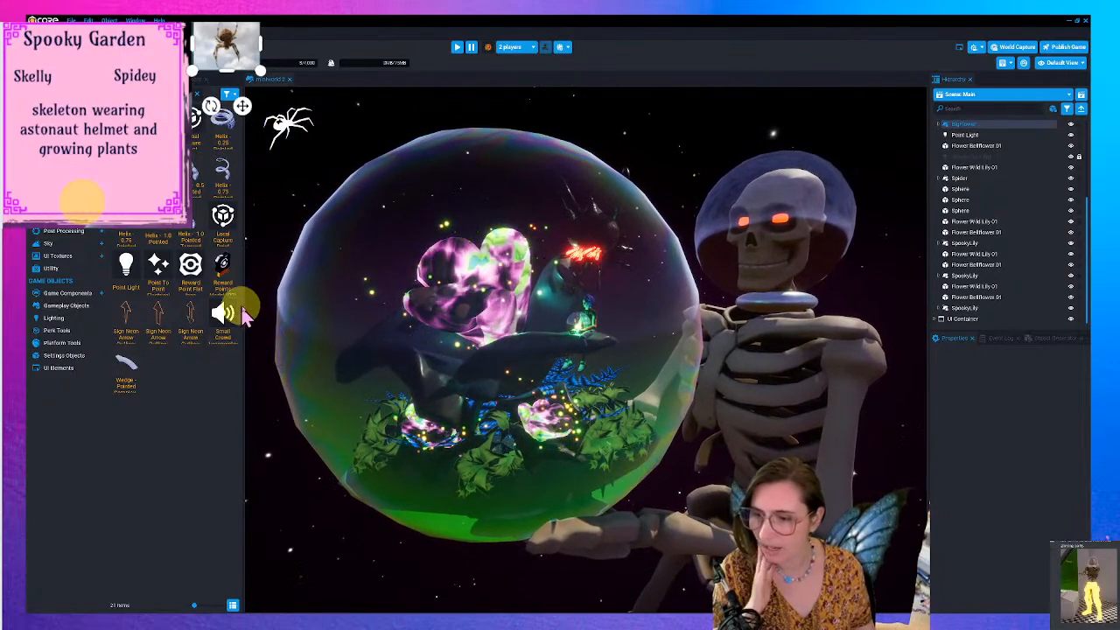
left_click_drag(242, 308, 189, 329)
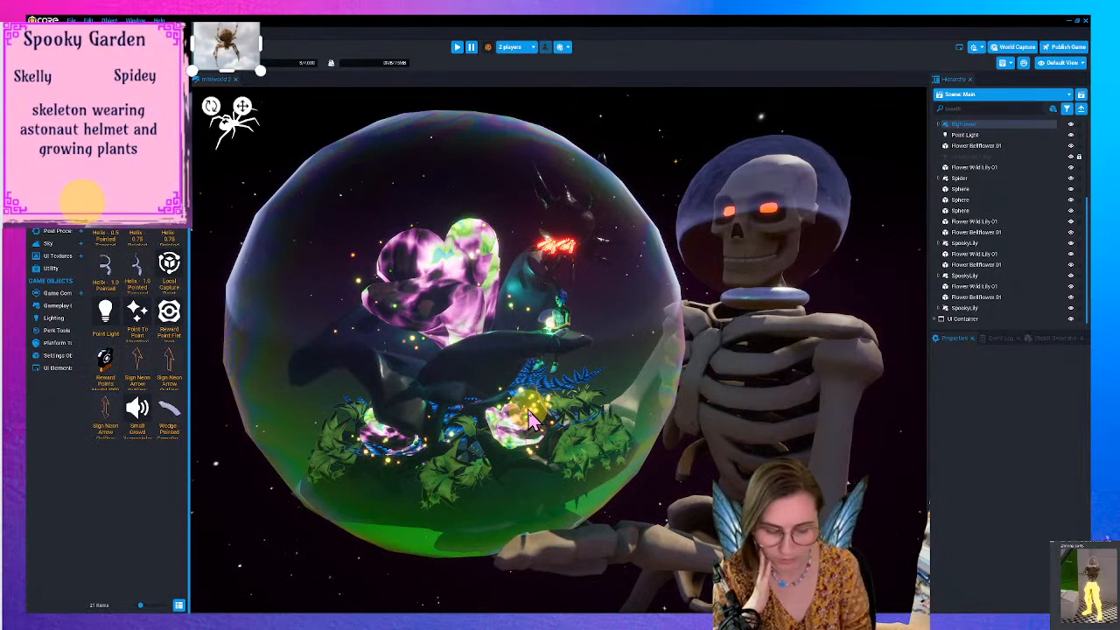
key("F11")
scroll(686, 384, "down", 3)
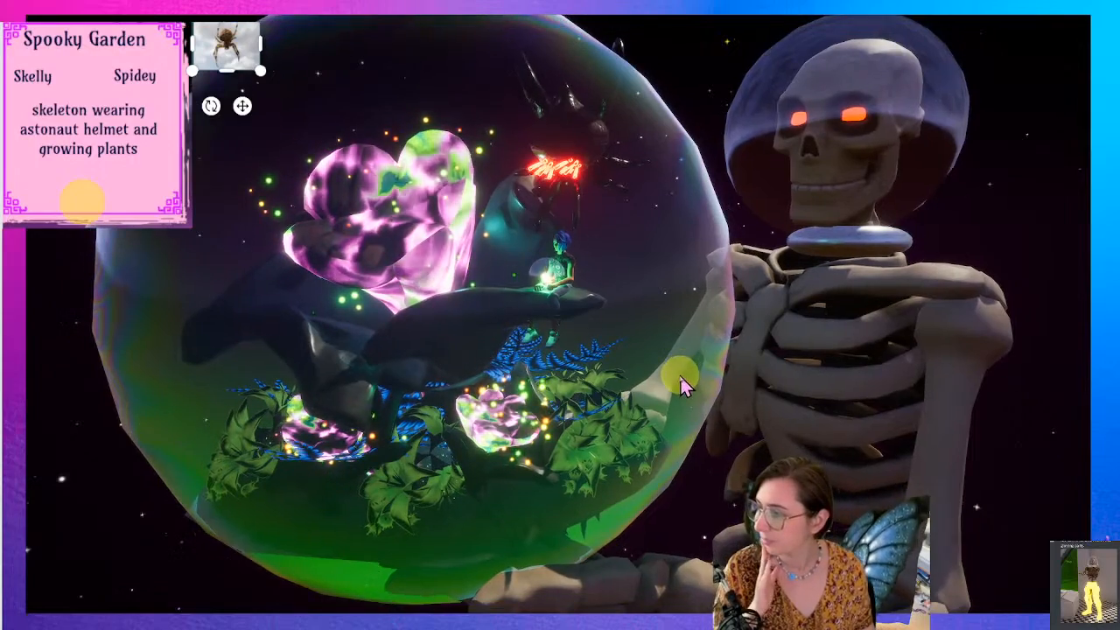
scroll(667, 400, "down", 5)
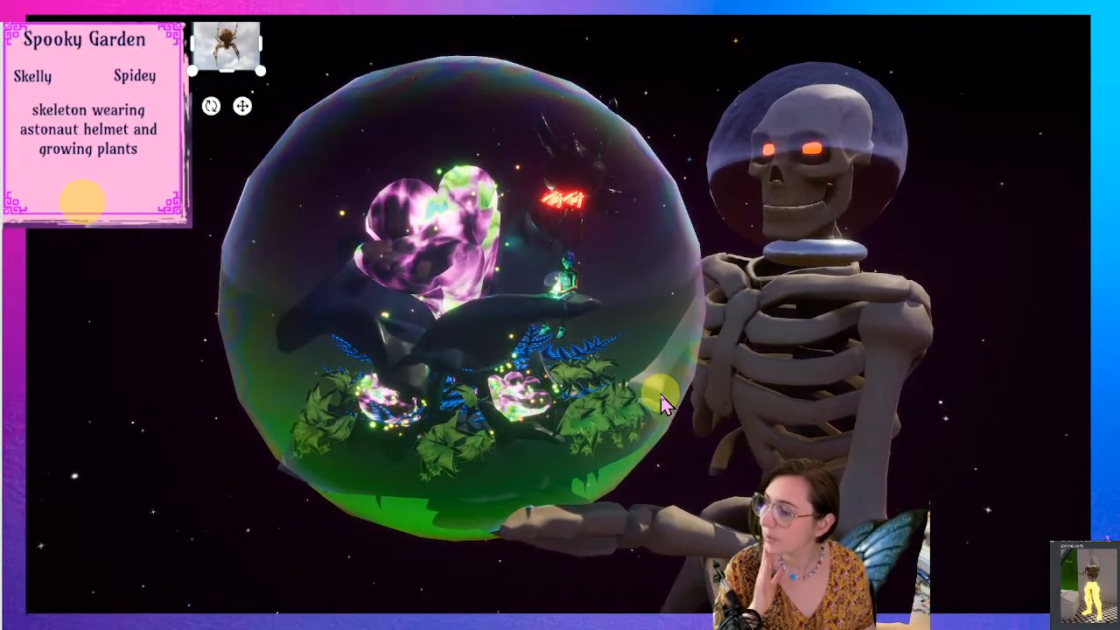
scroll(656, 403, "up", 2)
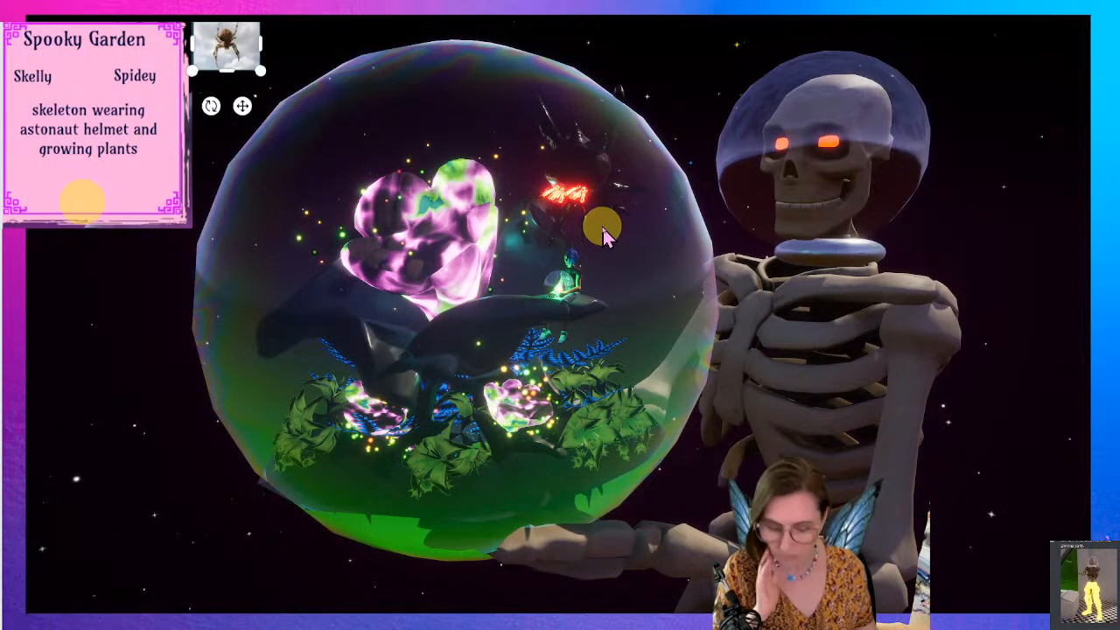
key("F11")
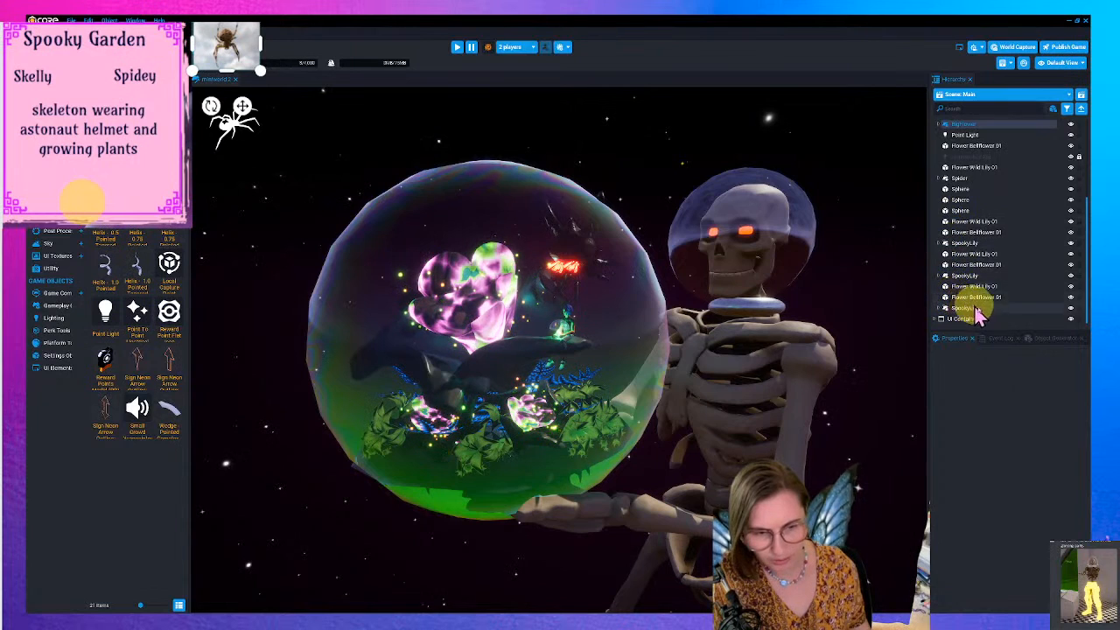
- Select the spider's Basic Avocado and both Basic Bean Thin Long parts, leaving out Tree Oak Stump 01
left_click(957, 178)
left_click(939, 178)
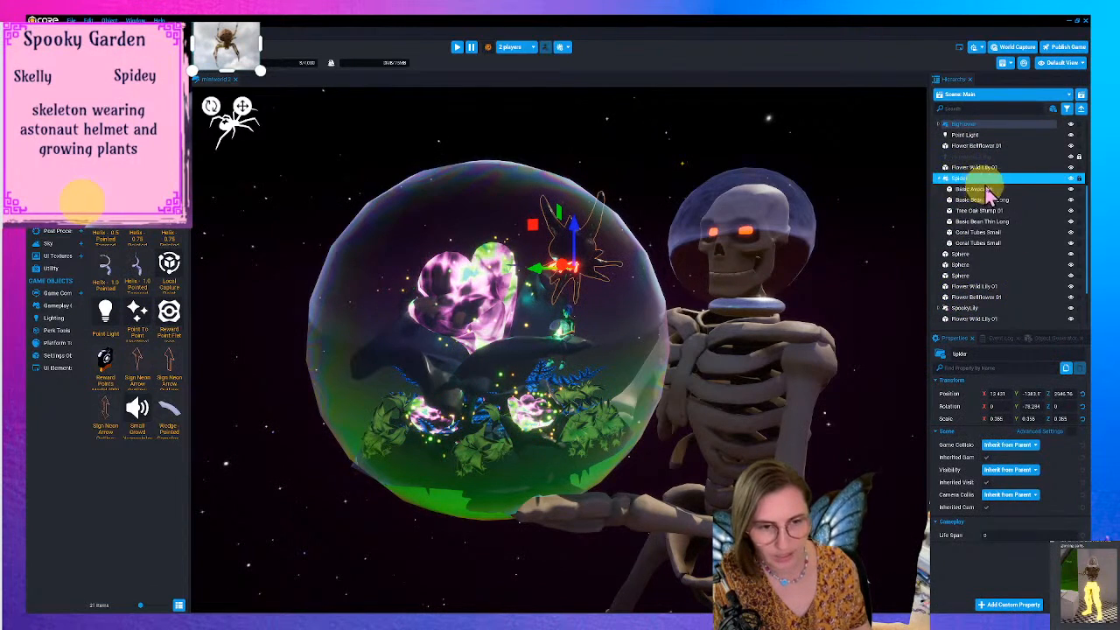
left_click(983, 189)
left_click(989, 202, "ctrl")
left_click(992, 220, "ctrl")
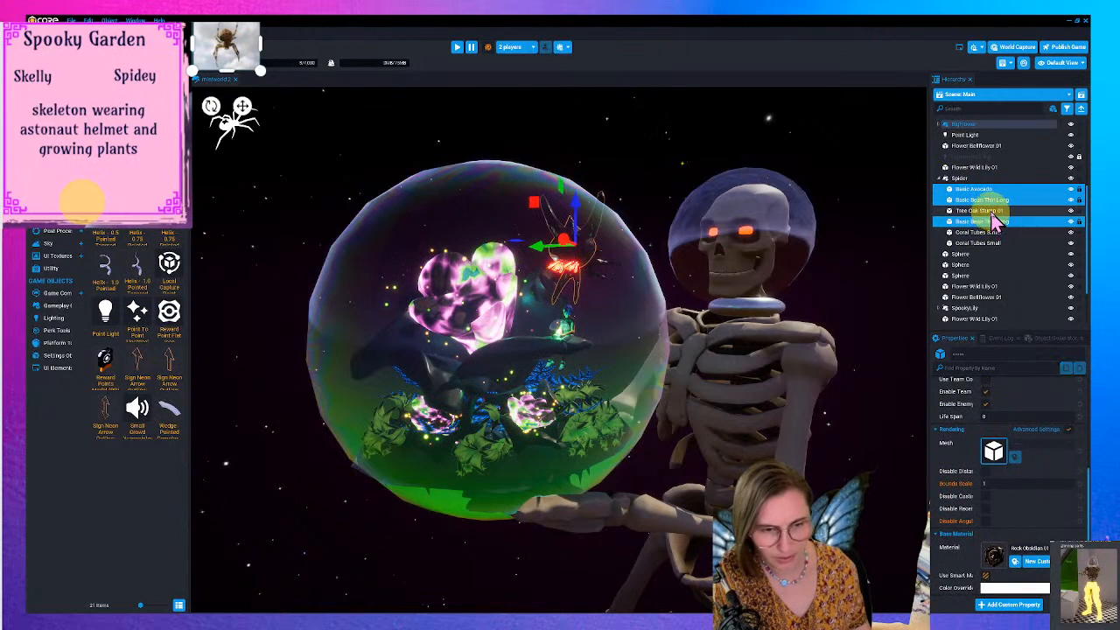
left_click(994, 212, "ctrl")
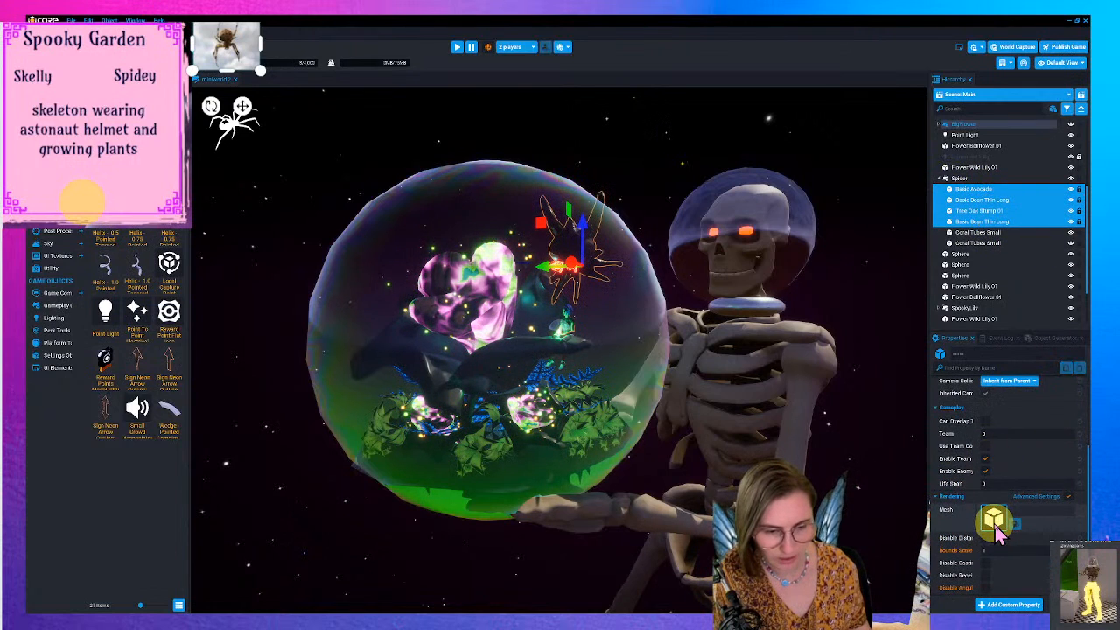
scroll(999, 530, "up", 2)
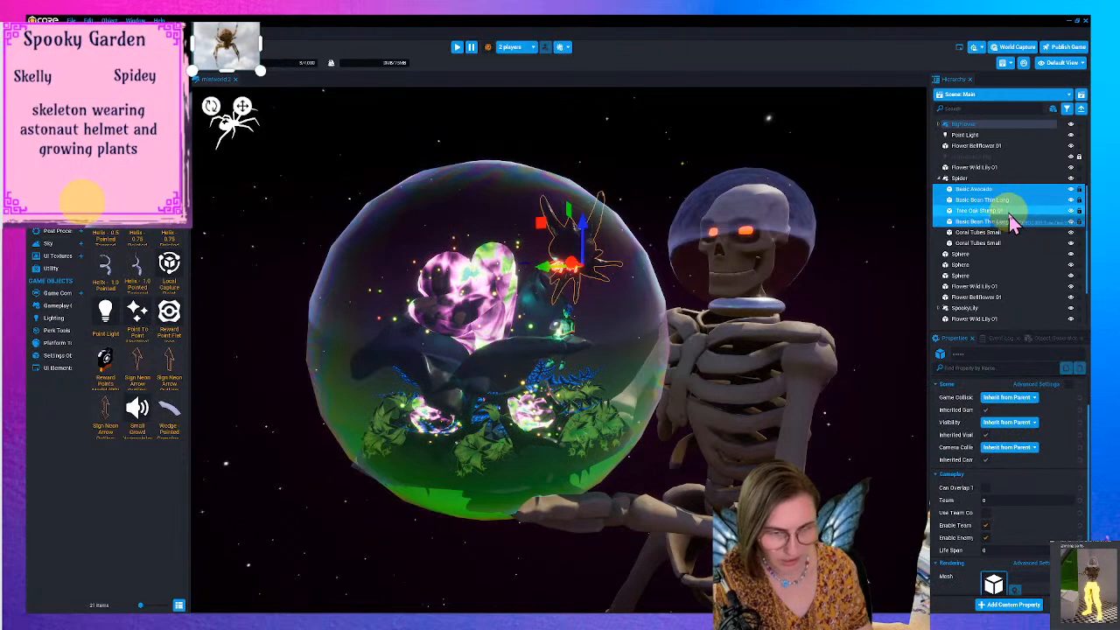
left_click(997, 210, "ctrl")
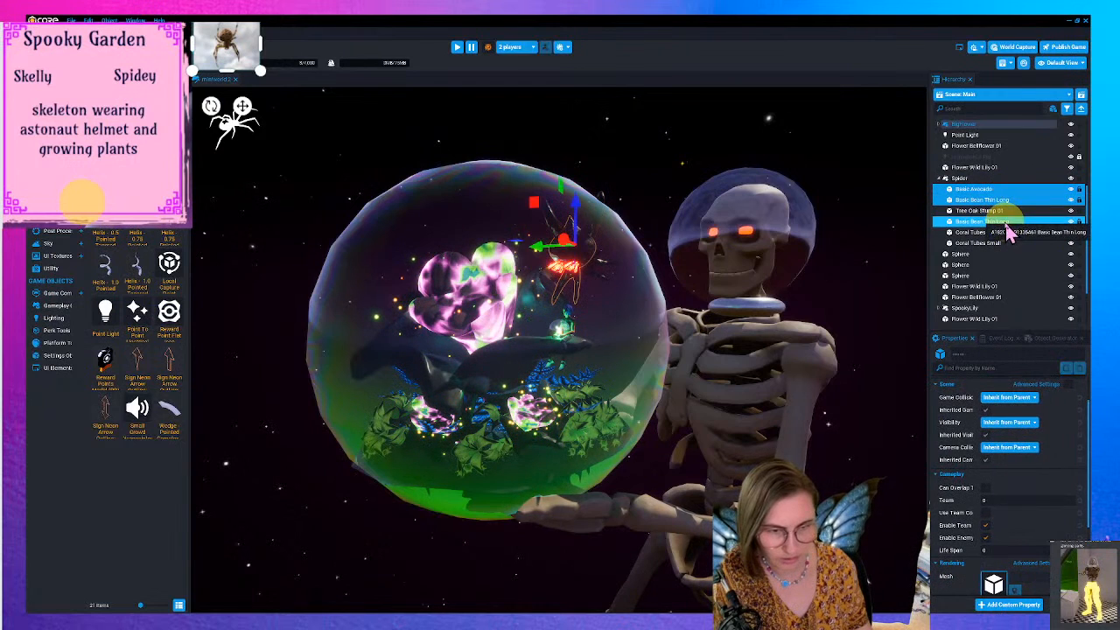
scroll(1014, 525, "down", 4)
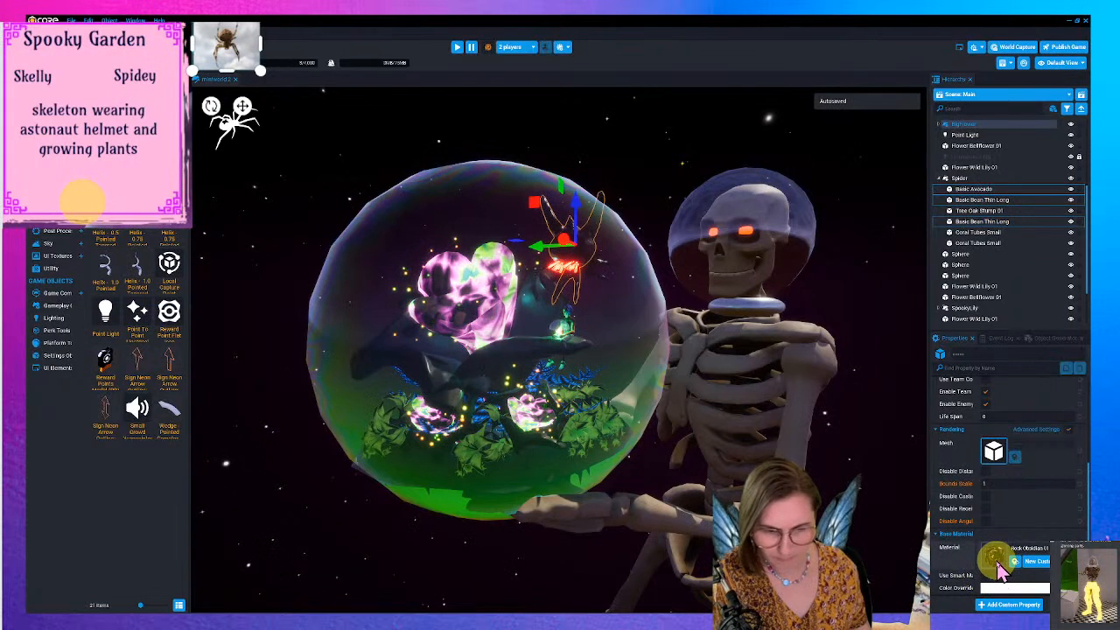
- Replace the material of the selected spider parts with Tremble Displacement, trying Advanced Material first
left_click(994, 556)
left_click_drag(551, 210, 843, 230)
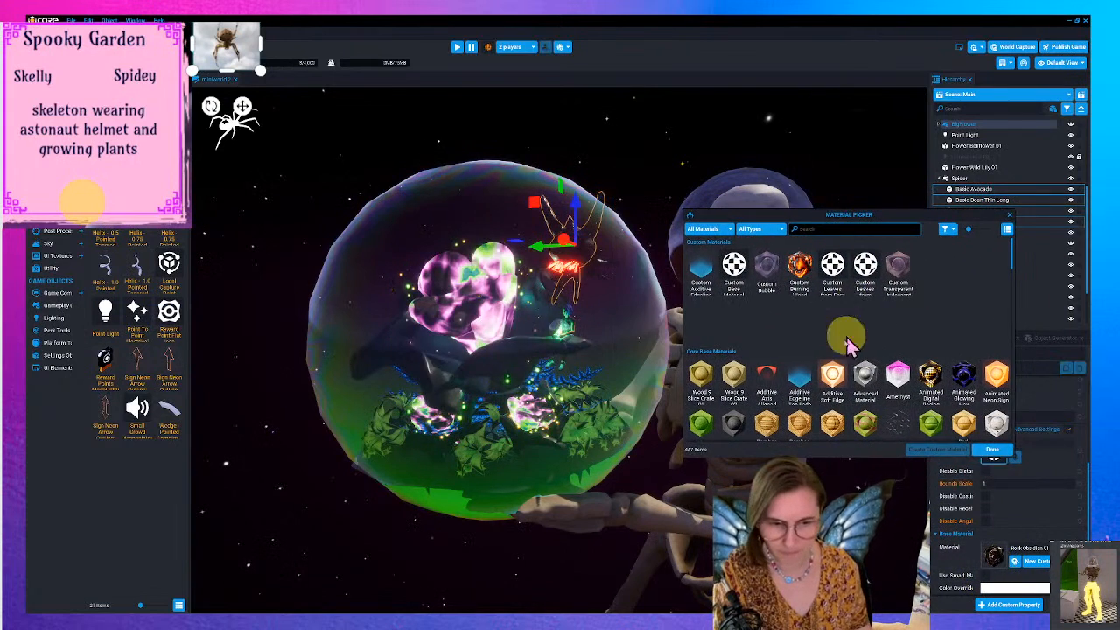
left_click(865, 384)
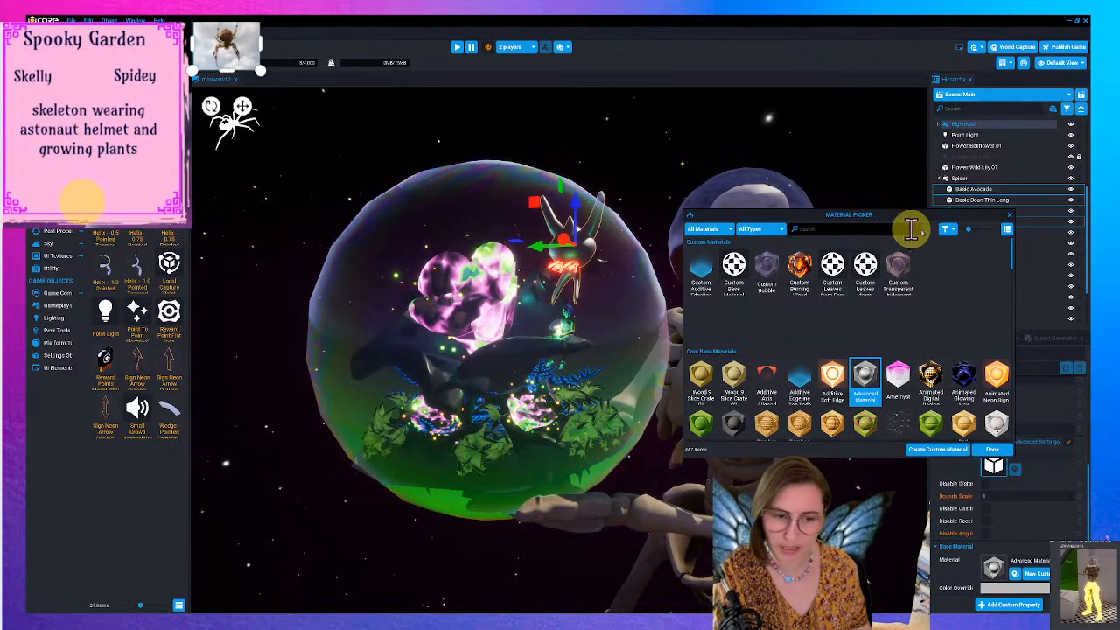
left_click(842, 229)
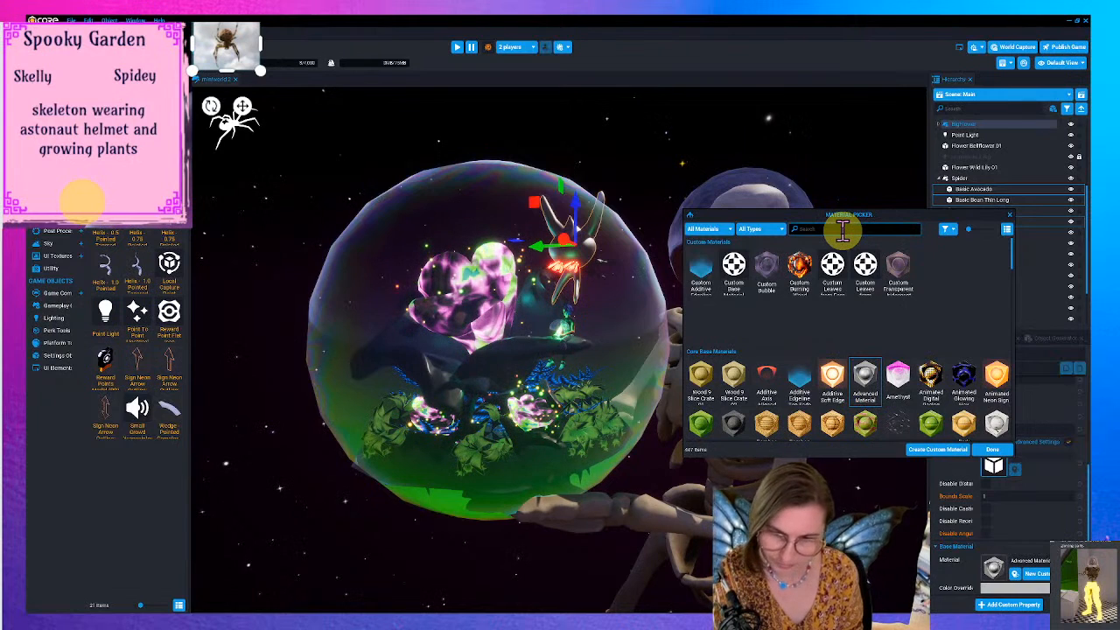
type("tr")
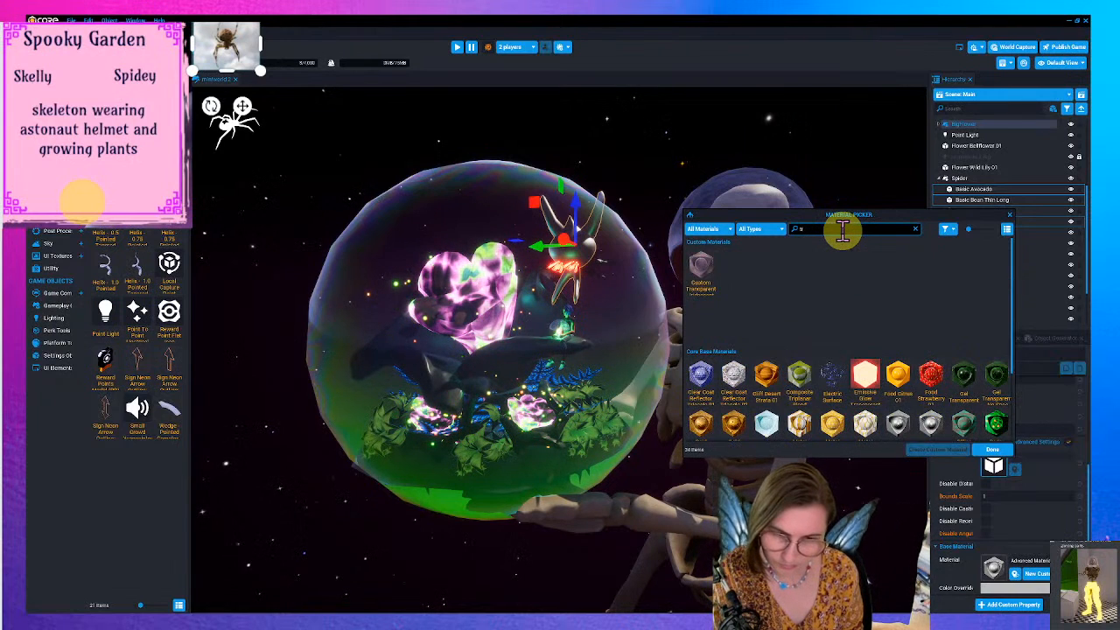
type("em")
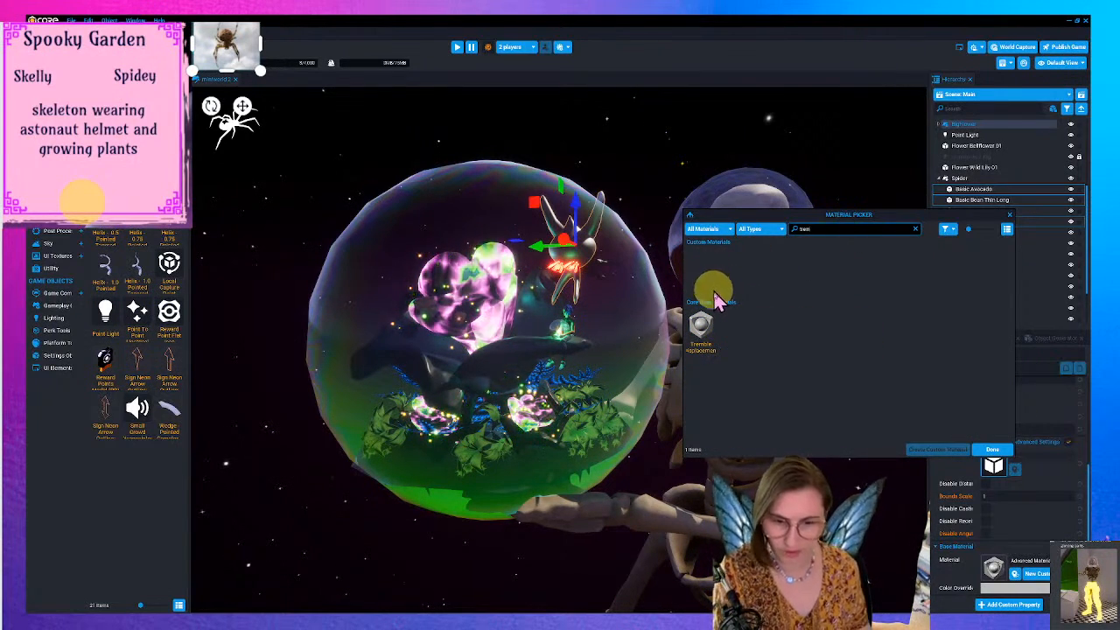
left_click(700, 329)
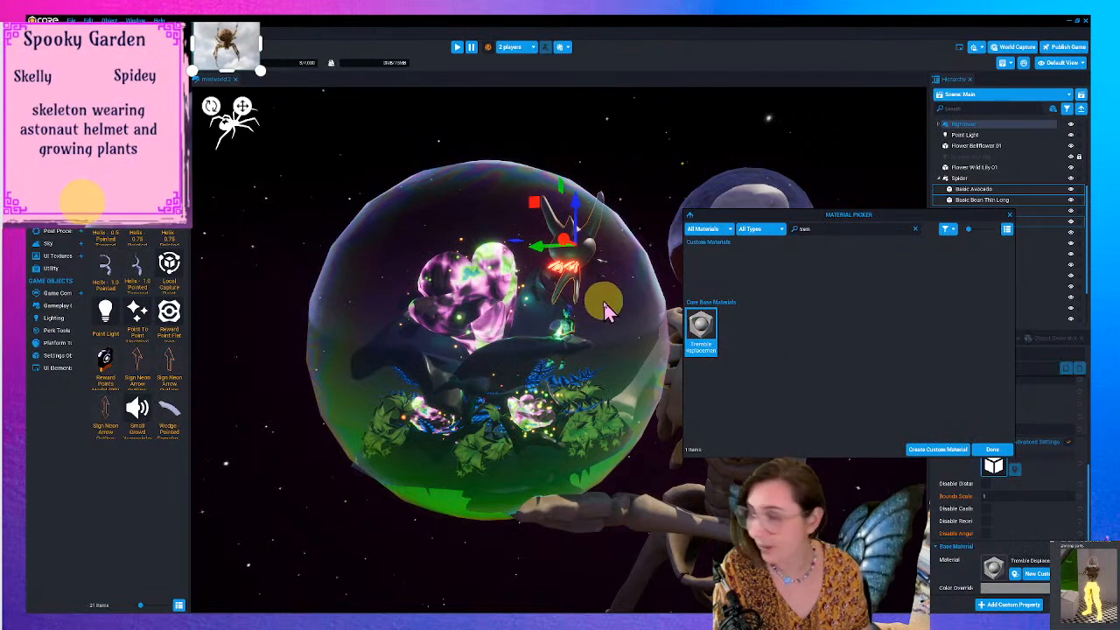
- Create an editable custom material from Tremble Displacement for the selected spider parts
right_click_drag(649, 292, 654, 262)
key("w")
key("w")
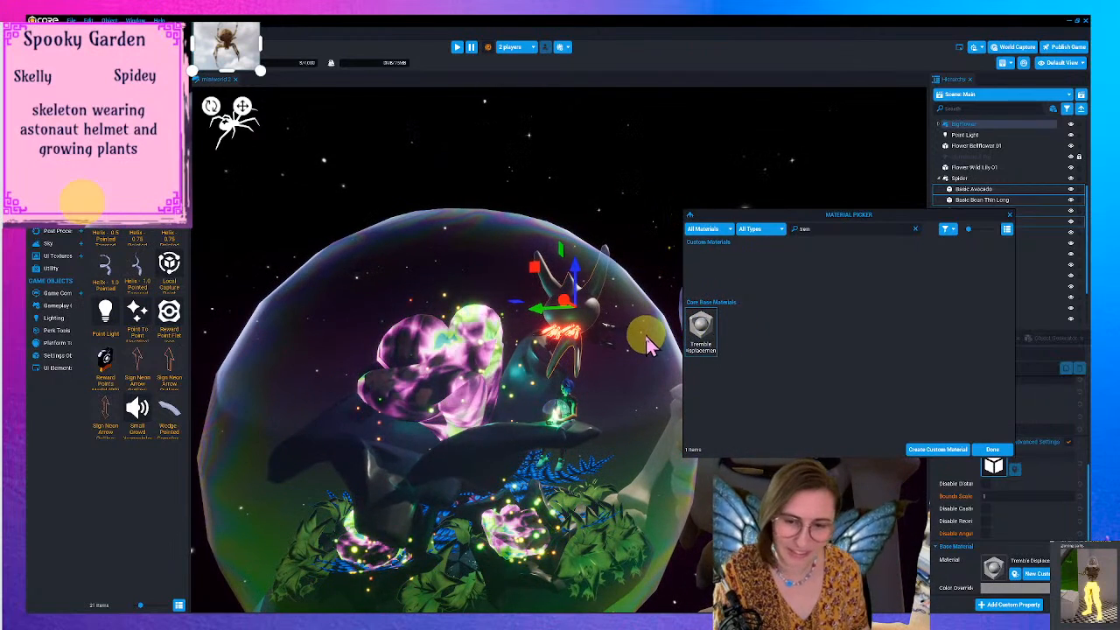
left_click(961, 466)
left_click_drag(589, 192, 990, 278)
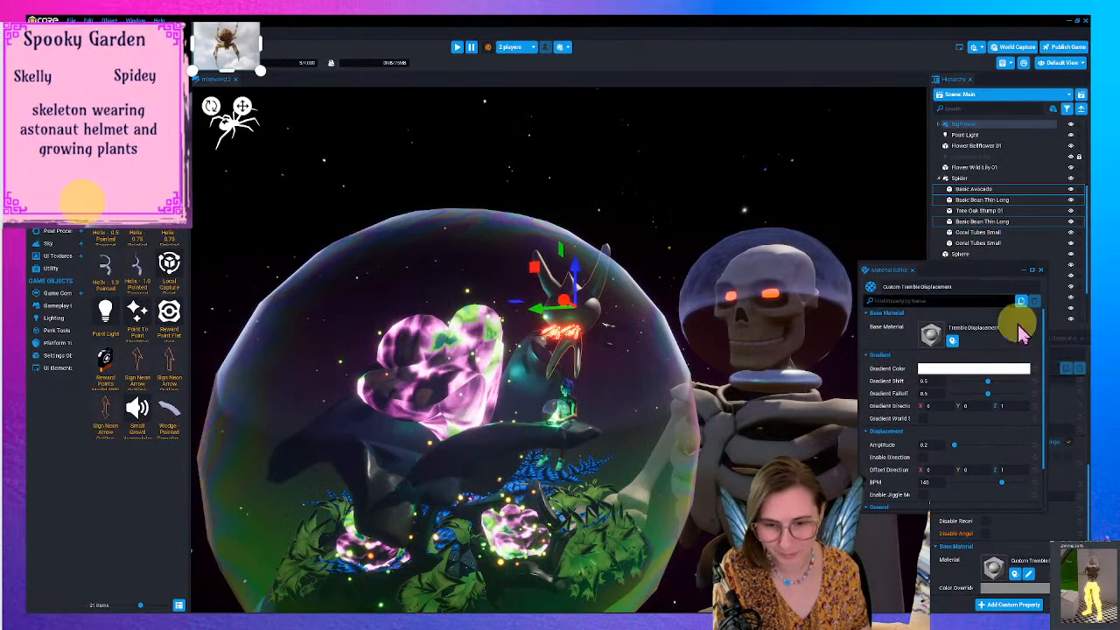
- Try a magenta gradient color on the custom tremble material and return it to white
left_click(962, 369)
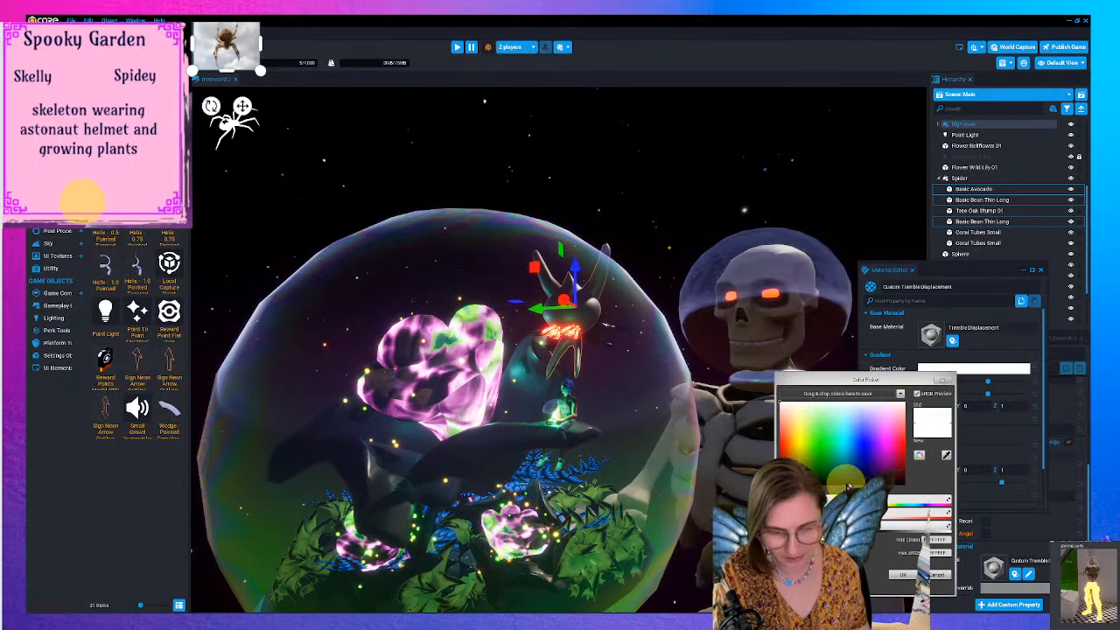
left_click(891, 468)
left_click(902, 575)
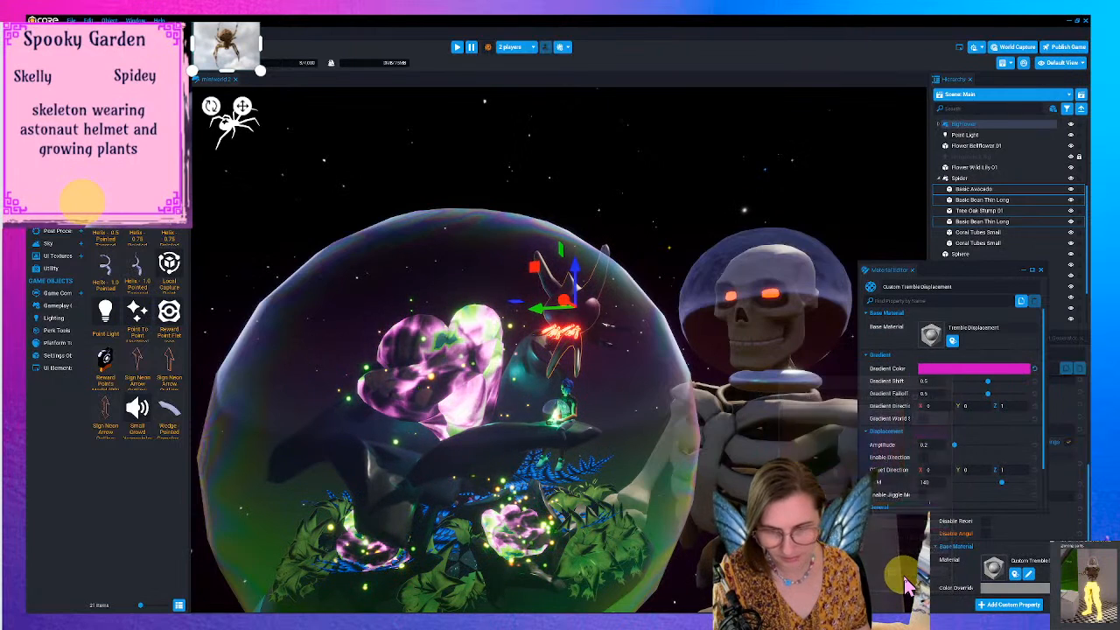
left_click(934, 370)
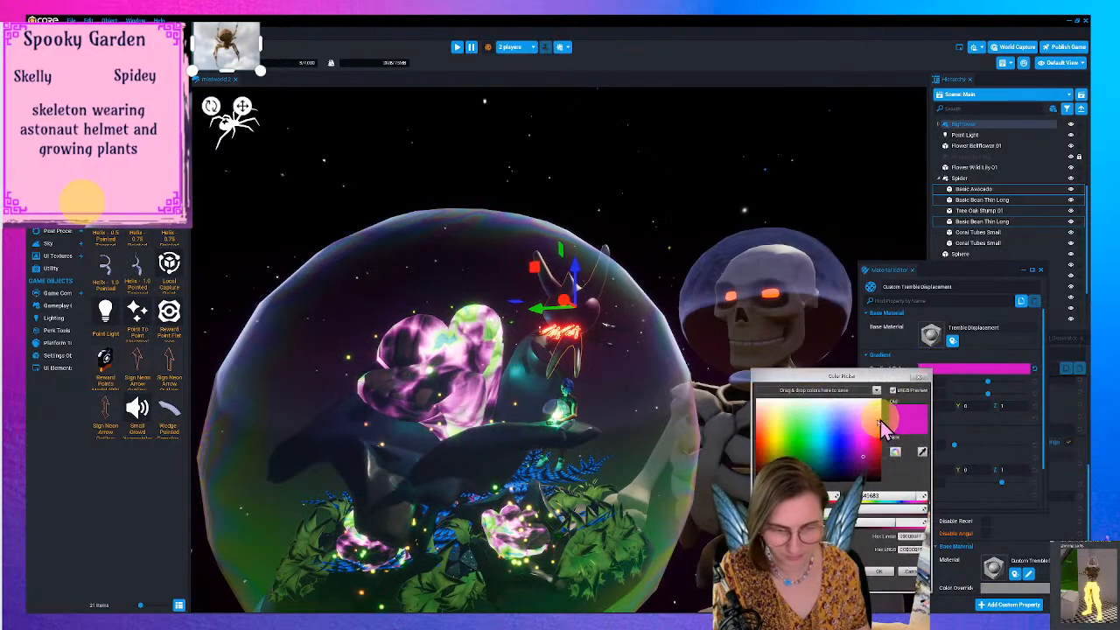
left_click_drag(866, 424, 884, 394)
left_click(882, 573)
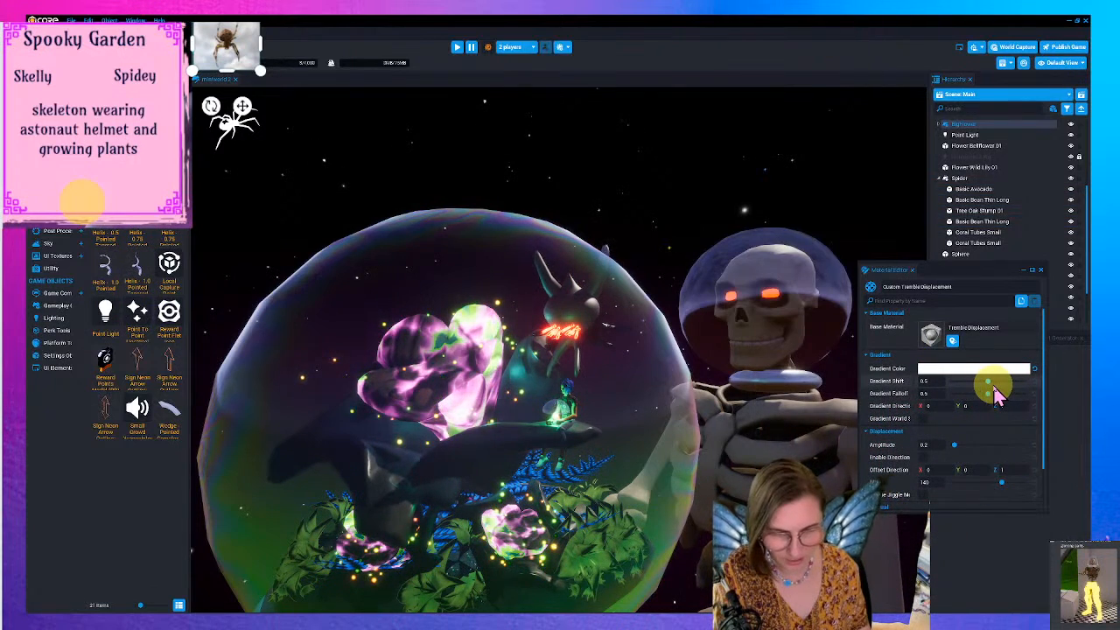
- Set the custom material's displacement amplitude to 0.9 with direction enabled, and lower its BPM to 62
mouse_move(958, 446)
left_mouse_down()
mouse_move(1042, 445)
mouse_move(962, 455)
left_mouse_up()
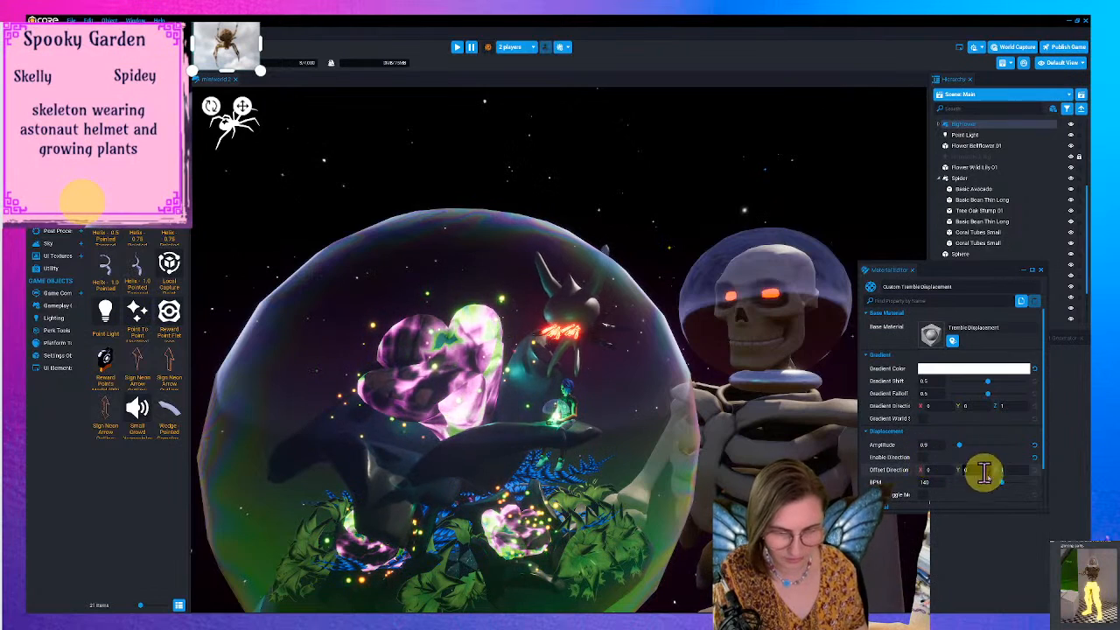
left_click_drag(995, 482, 966, 482)
- Try cyan as the custom material's general color, reset it to the default and close the material editor
scroll(966, 481, "down", 1)
left_click(961, 469)
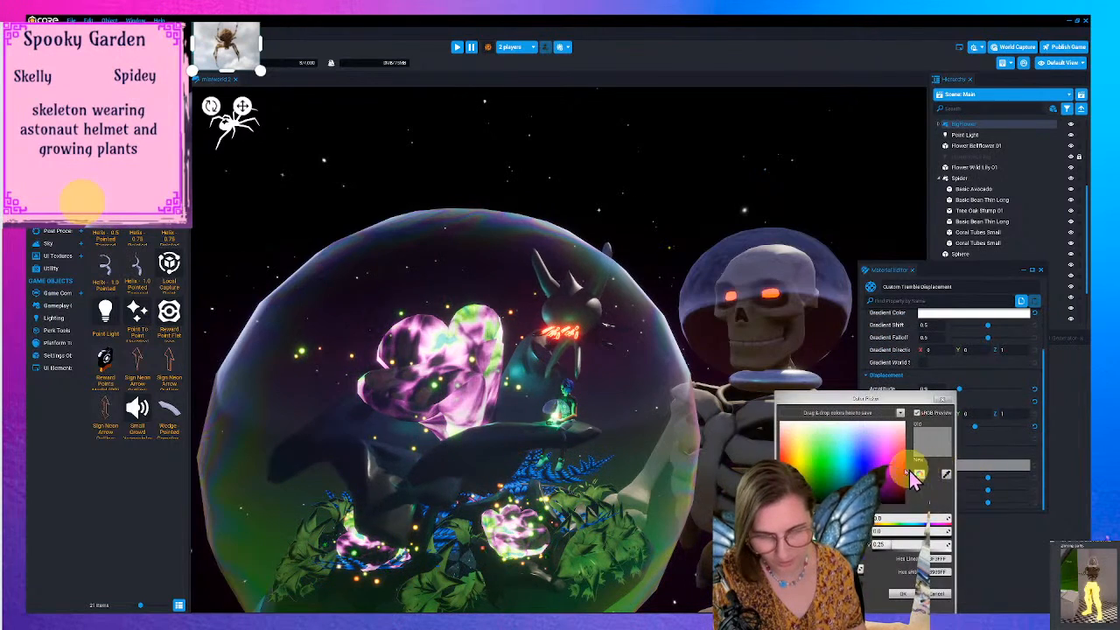
left_click(868, 468)
left_click(903, 593)
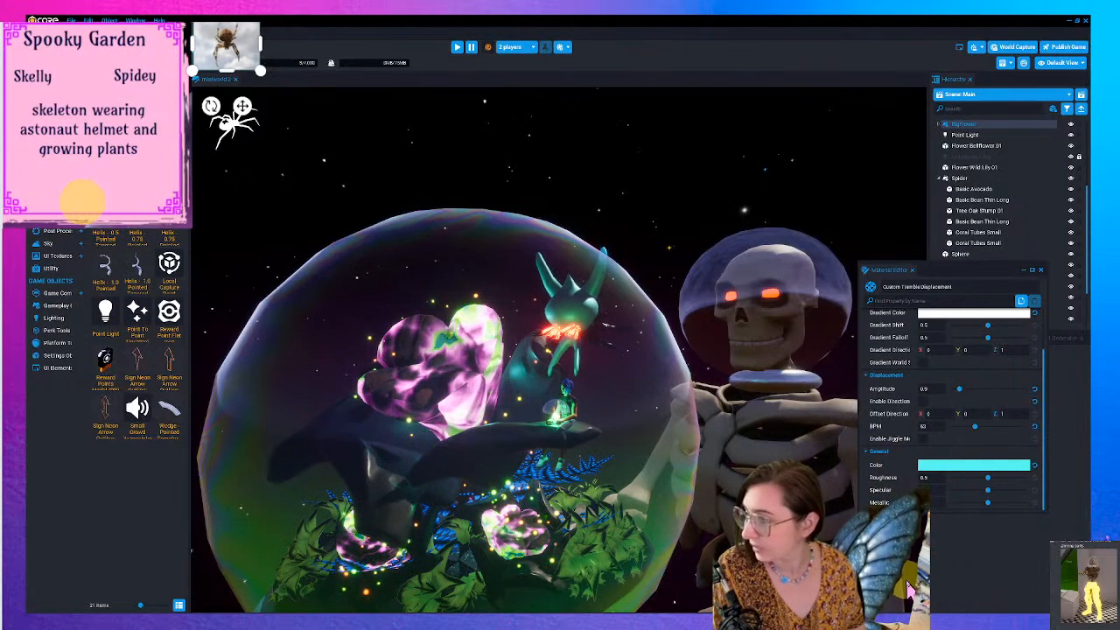
left_click(1035, 466)
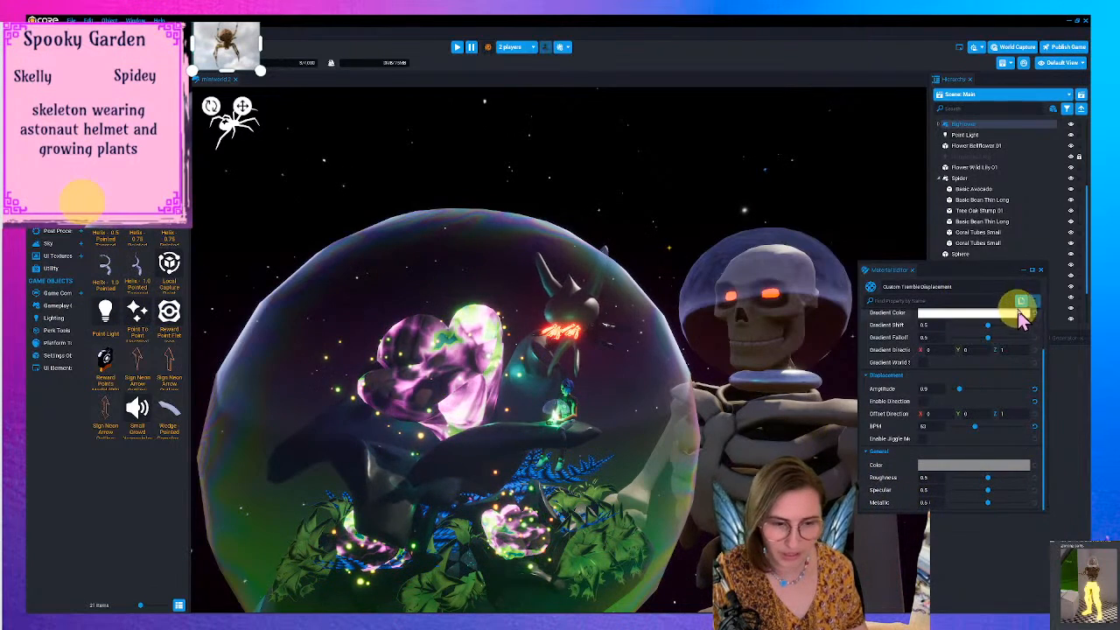
left_click(1041, 272)
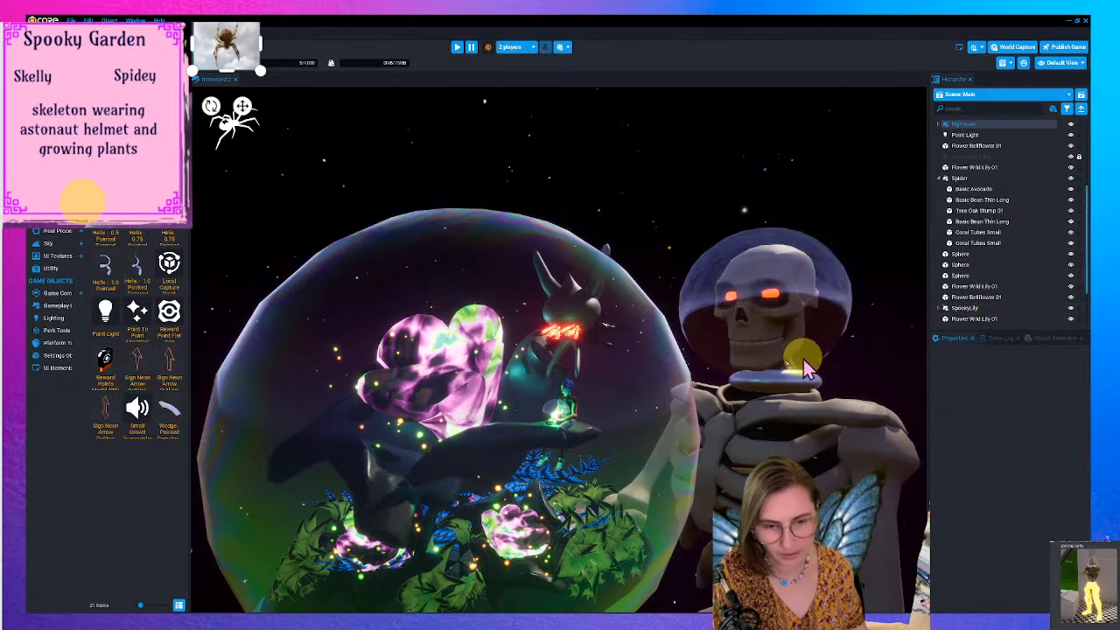
- Copy the custom tremble material from Basic Bean Thin Long and paste it onto the trunk of the spider's Tree Oak Stump 01
left_click(994, 201)
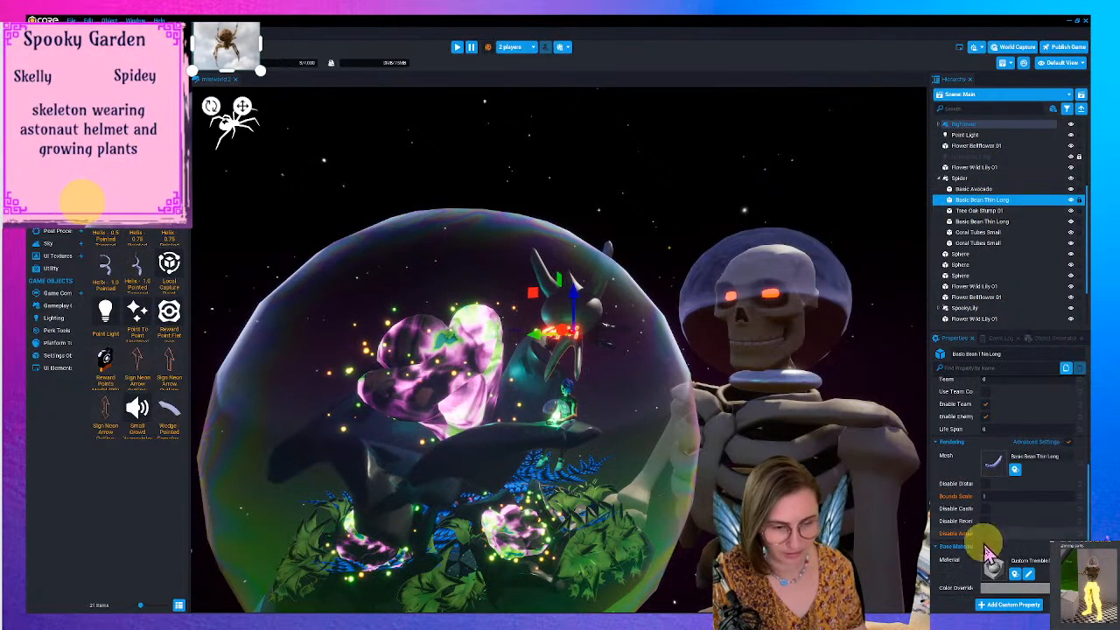
right_click(991, 569)
left_click(996, 524)
left_click(998, 211)
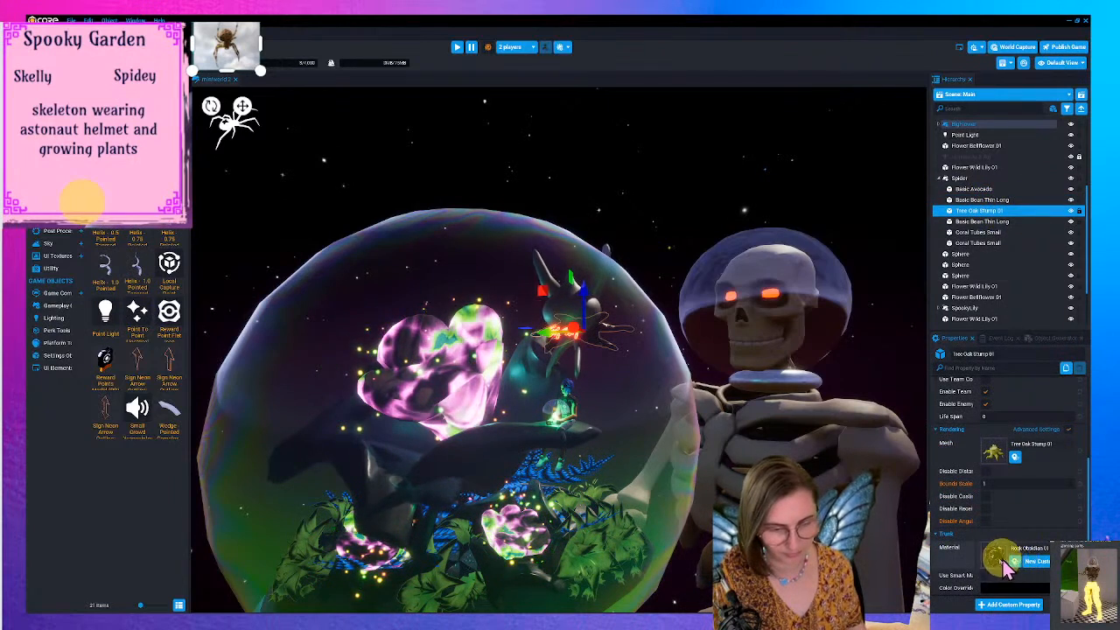
right_click(991, 549)
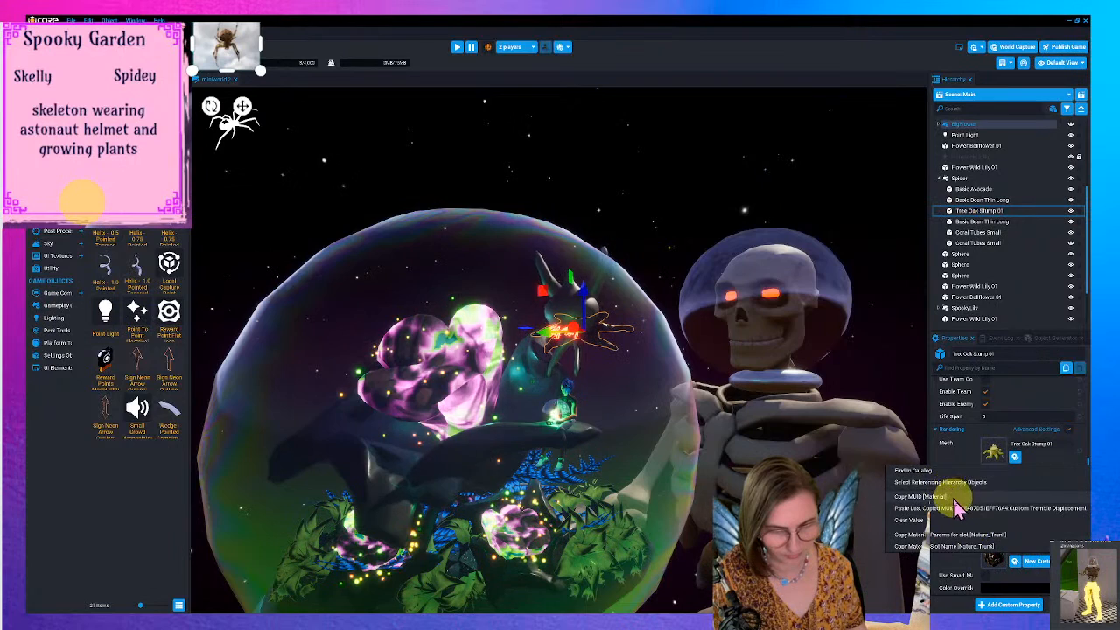
left_click(952, 509)
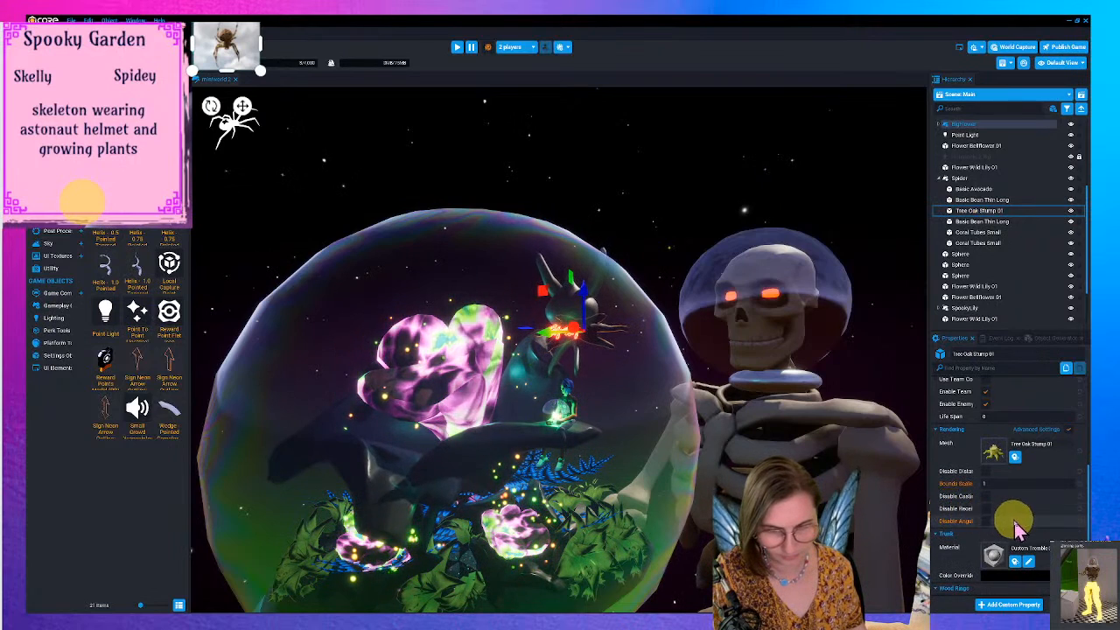
- Set the trunk color override of Tree Oak Stump 01 to white and clear the selection
left_click(1004, 562)
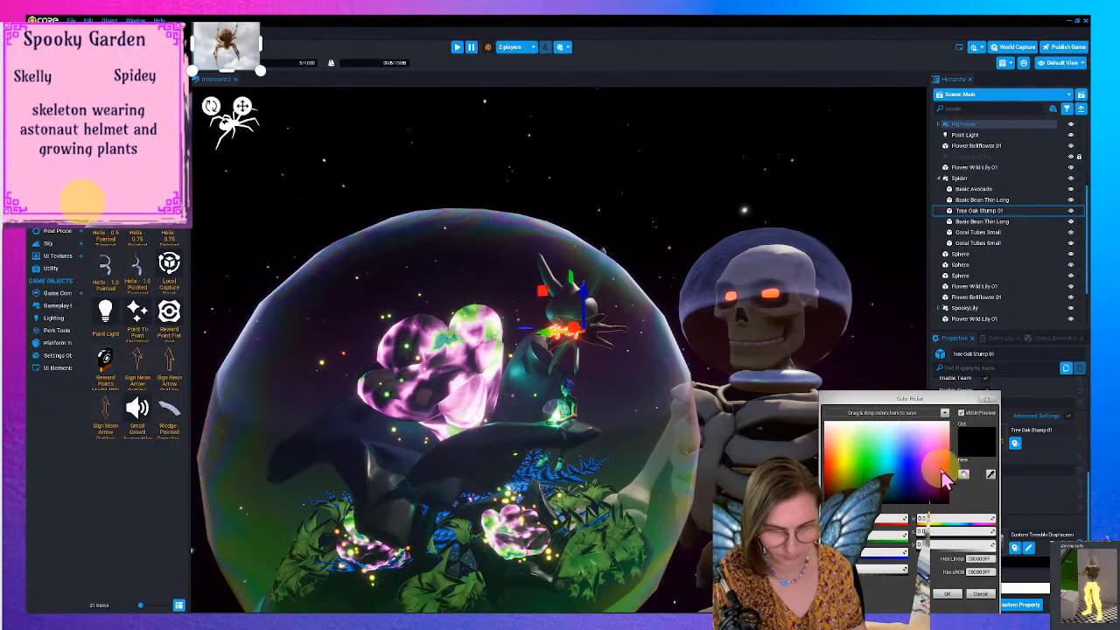
left_click(948, 595)
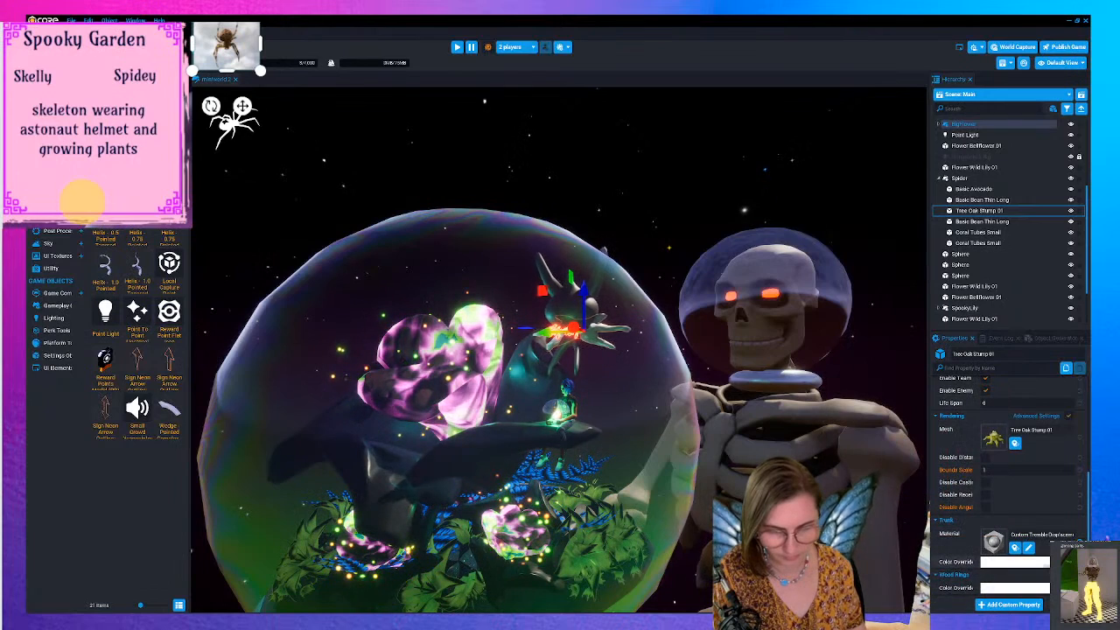
left_click(670, 226)
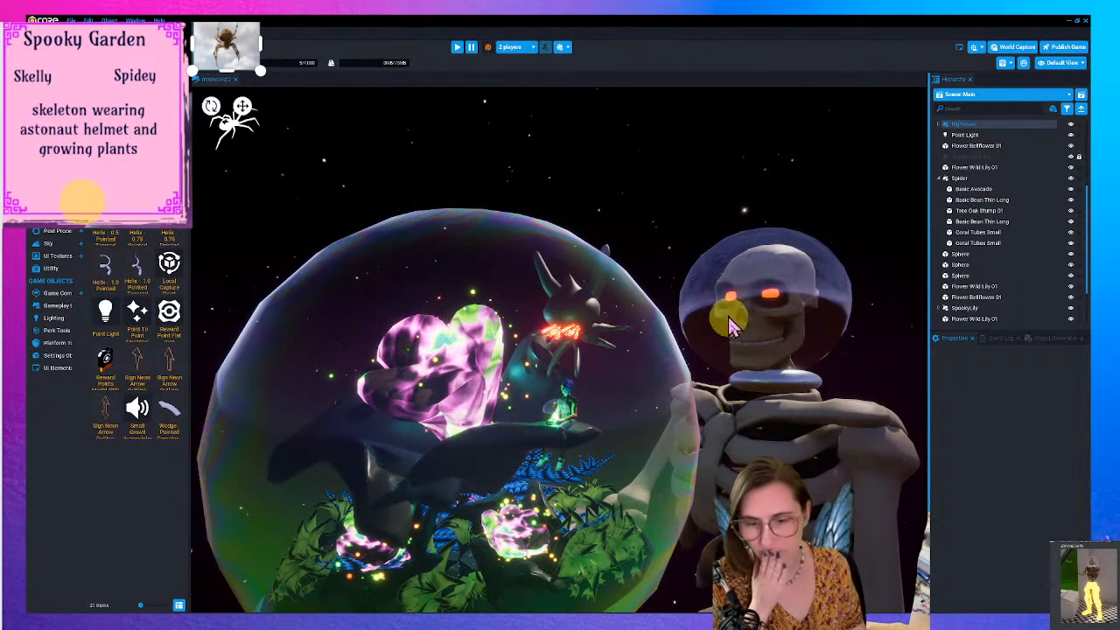
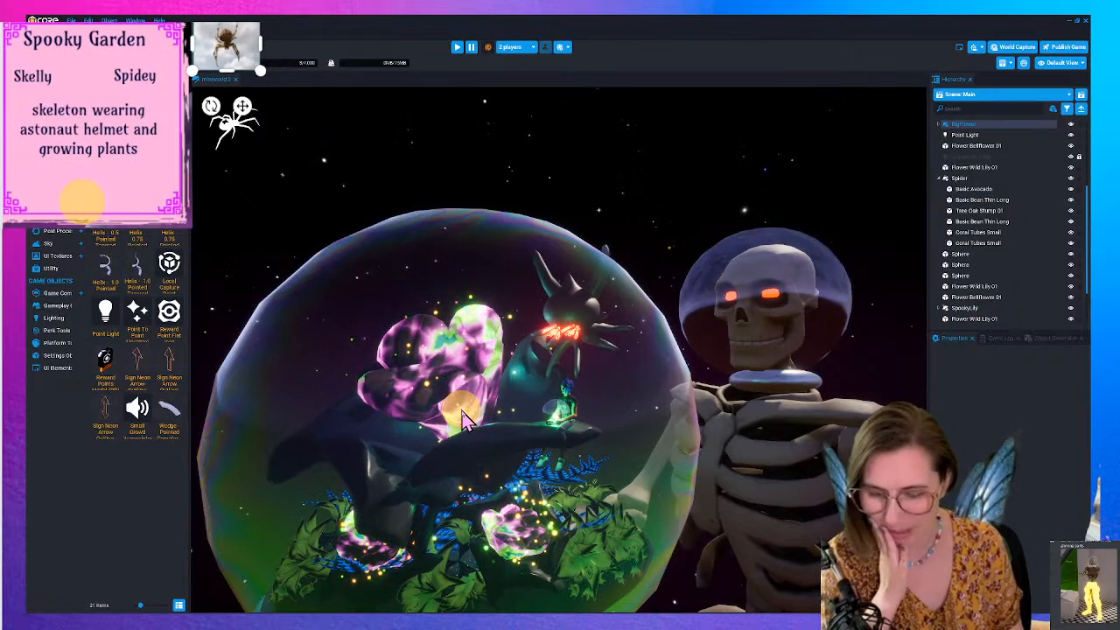
- Inspect the retextured spider and the foliage inside the dome from farther out and closer in, using a full-screen view
scroll(508, 430, "down", 4)
scroll(527, 459, "down", 4)
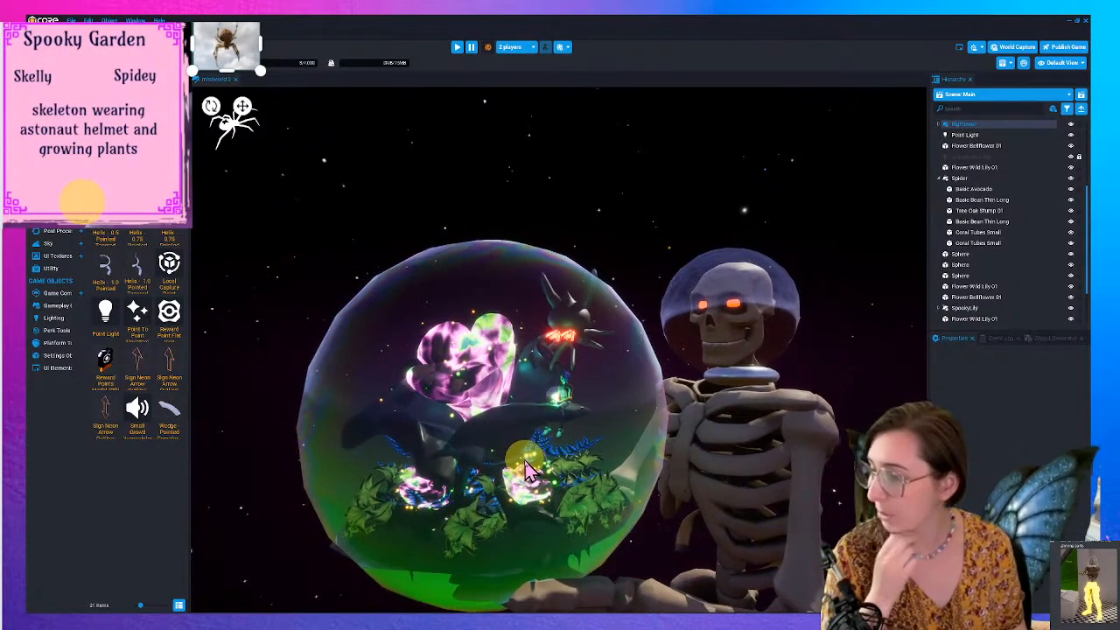
right_click_drag(527, 472, 525, 519)
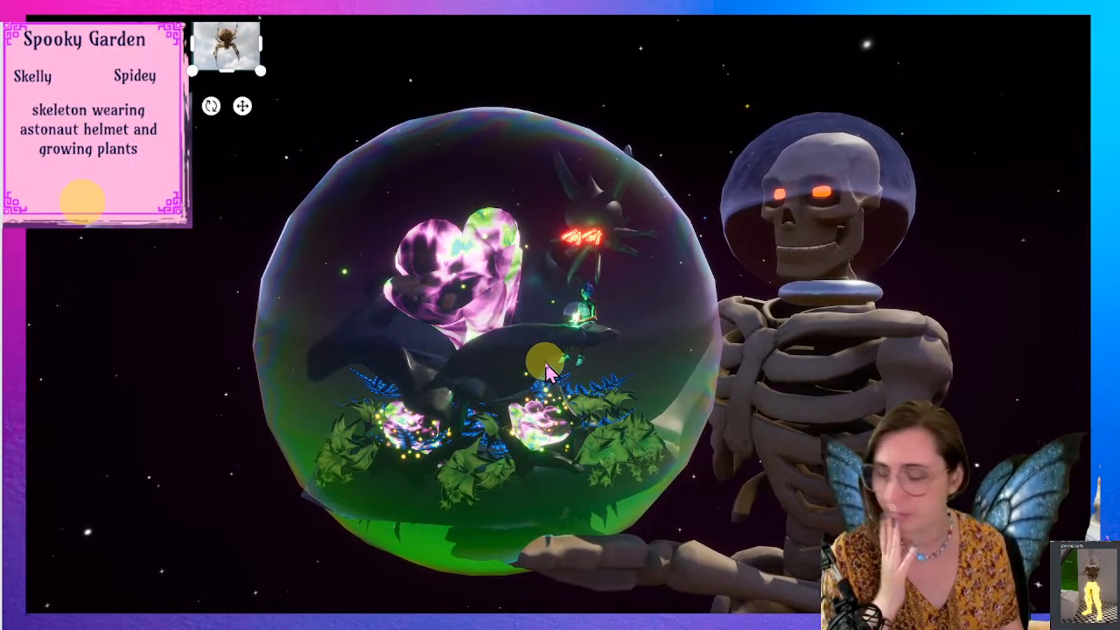
right_click_drag(546, 363, 535, 385)
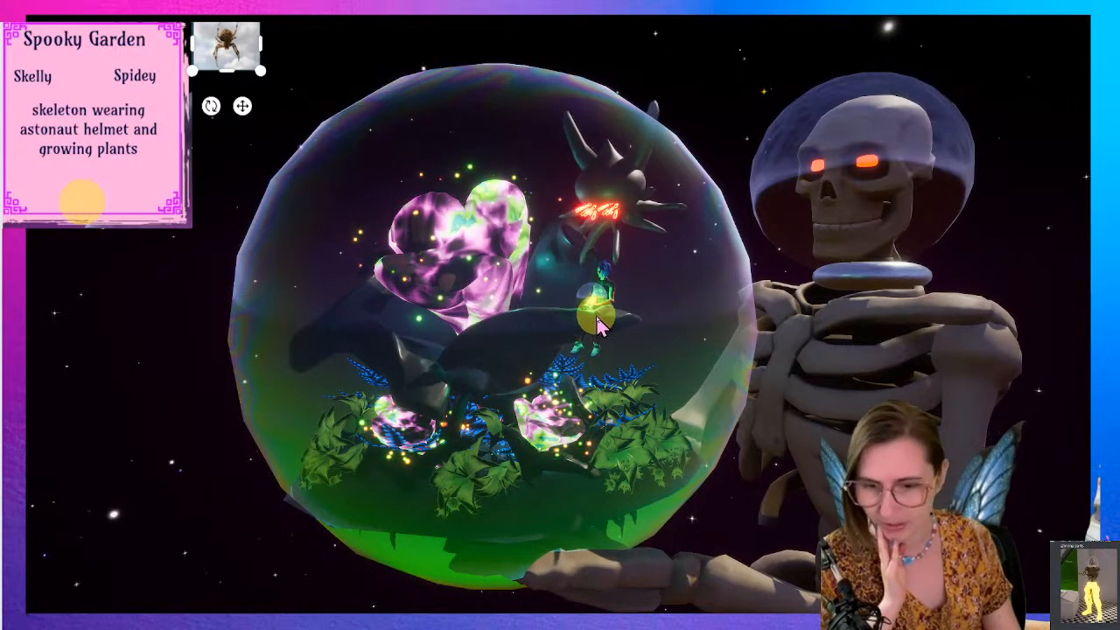
right_click_drag(802, 289, 804, 273)
scroll(803, 273, "up", 2)
scroll(802, 276, "up", 3)
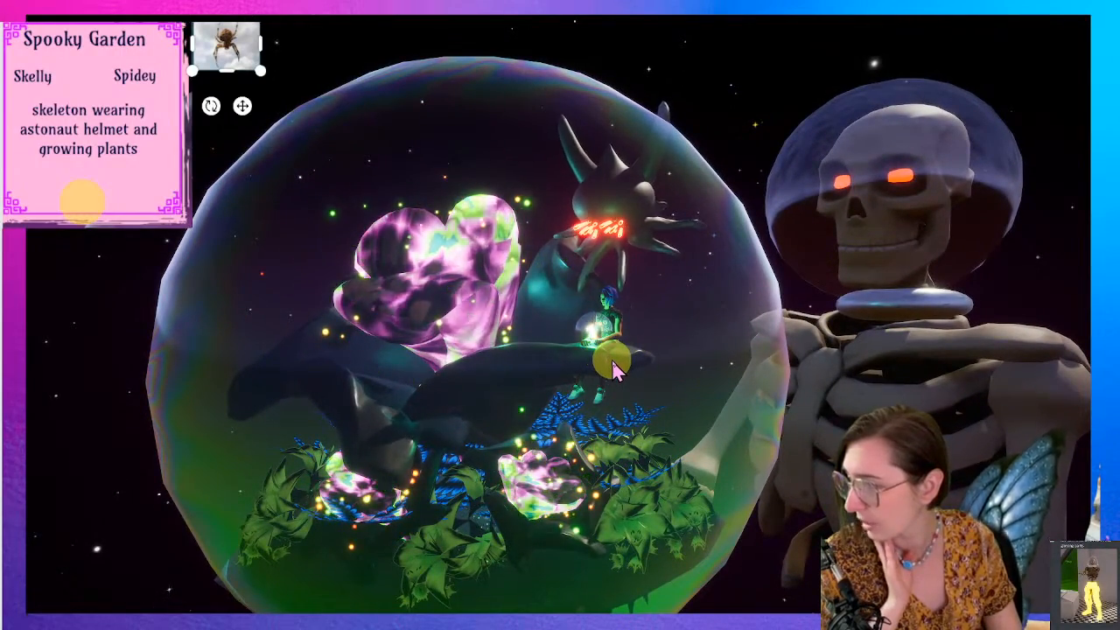
- Leave the full-screen view, find the bare trees among the nature models and try placing a bare sakura tree inside the dome
scroll(612, 363, "down", 2)
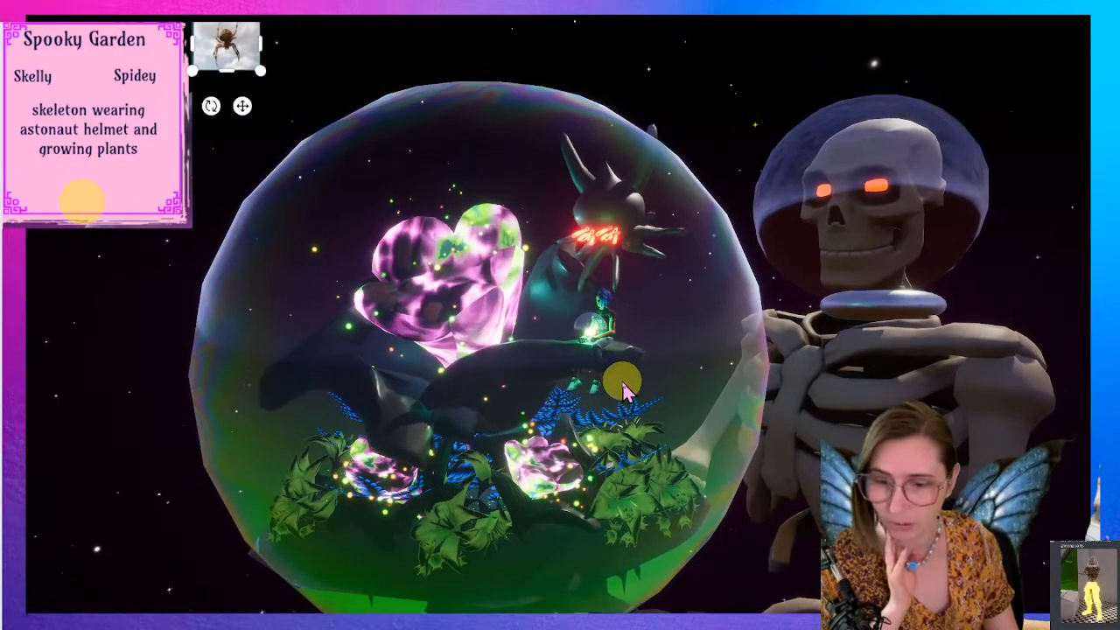
scroll(595, 357, "down", 3)
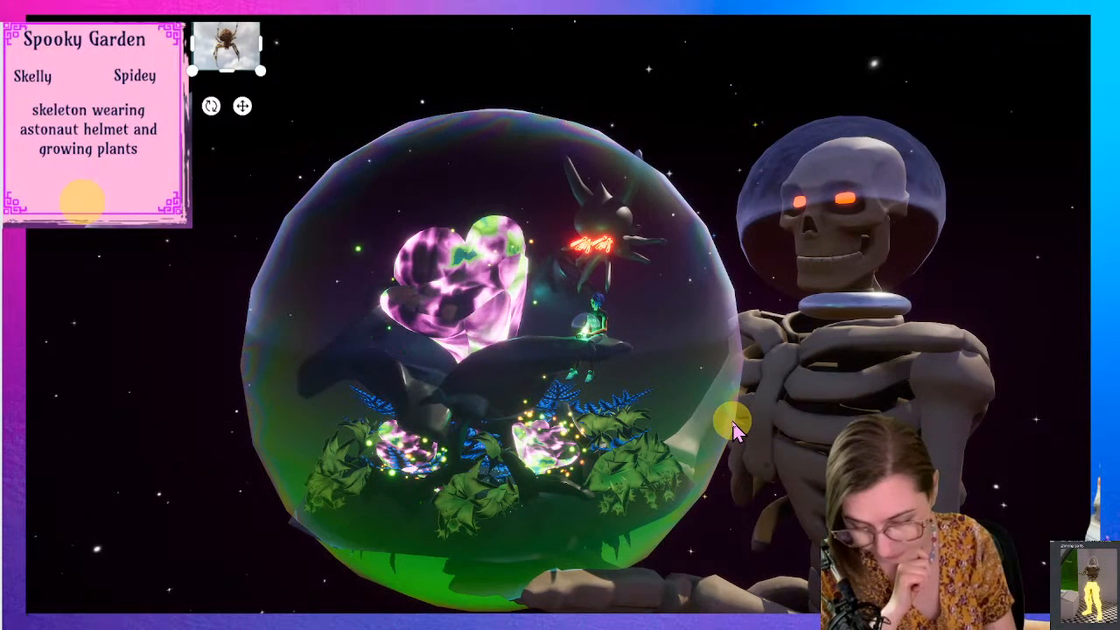
key("F11")
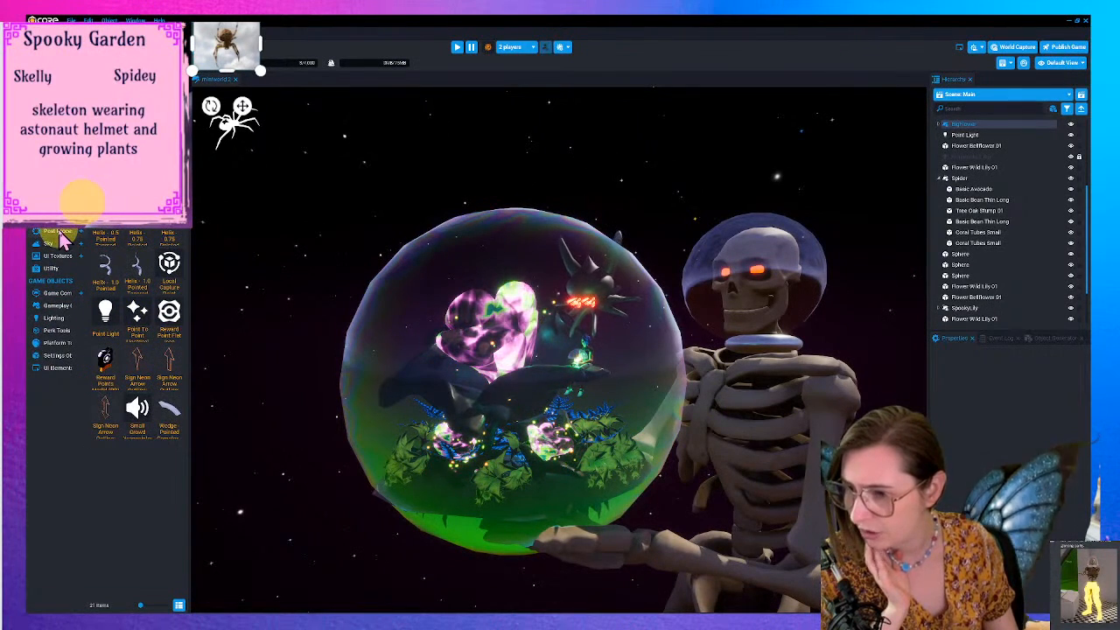
key("BackSpace")
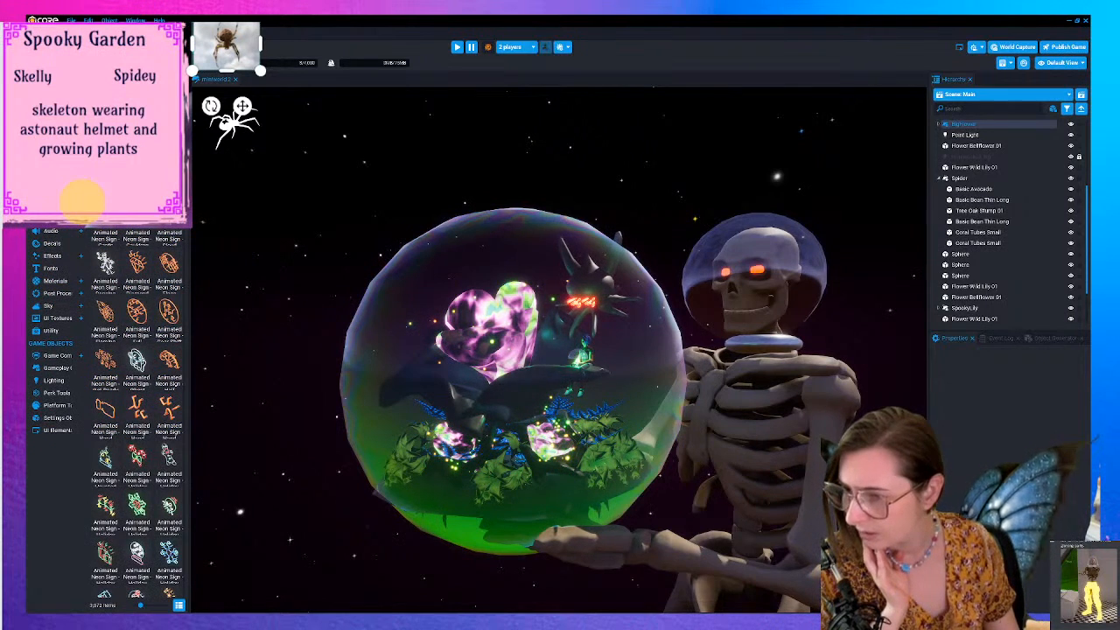
key("BackSpace")
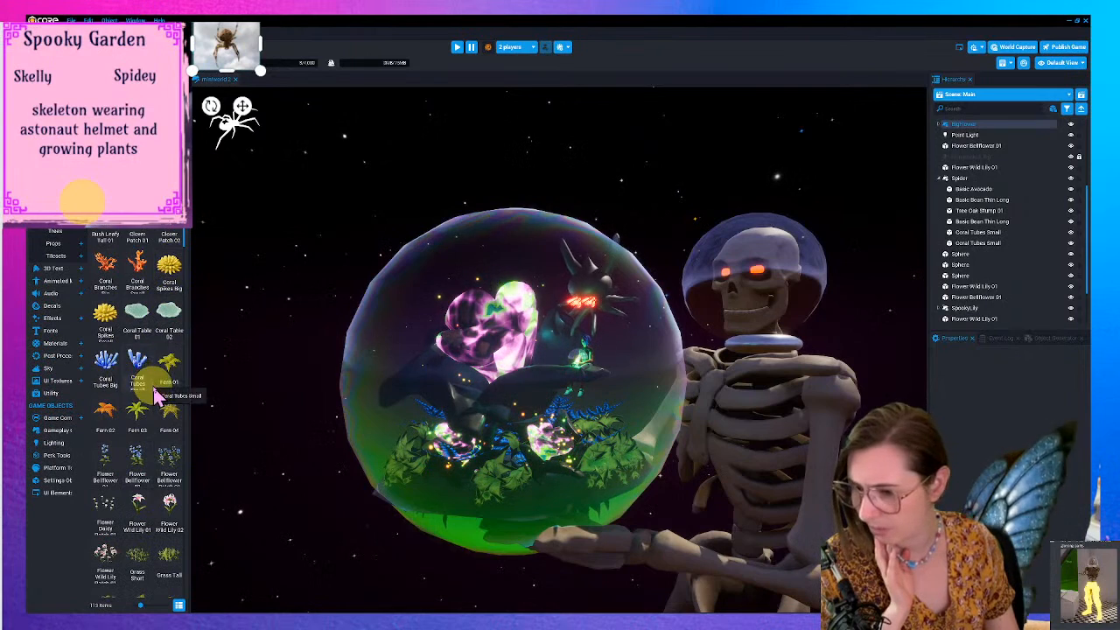
scroll(155, 398, "down", 10)
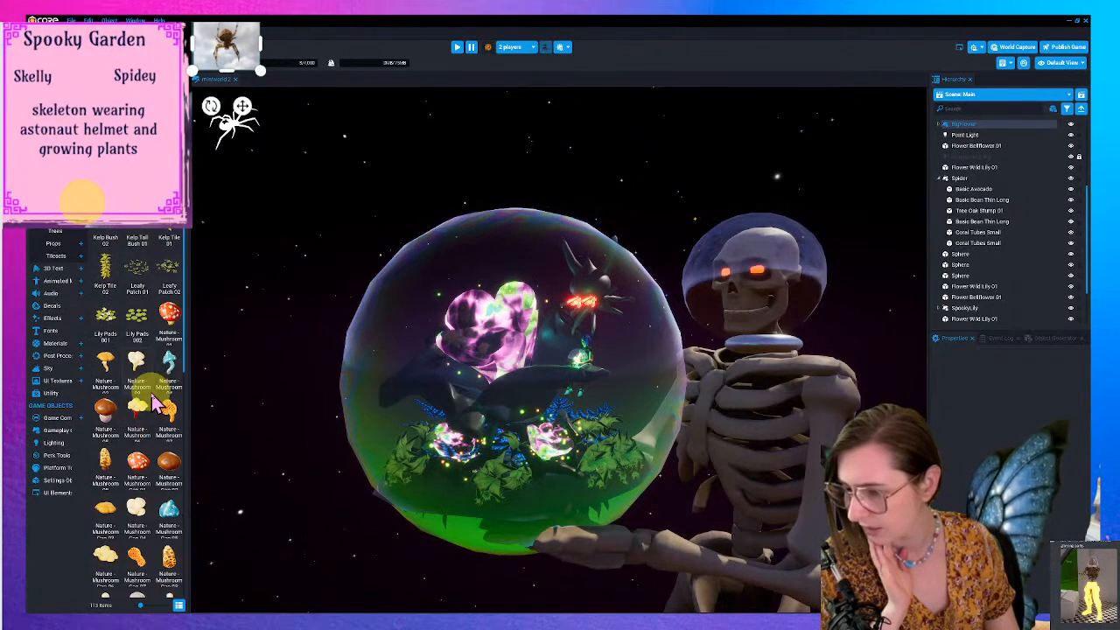
left_click_drag(181, 271, 185, 552)
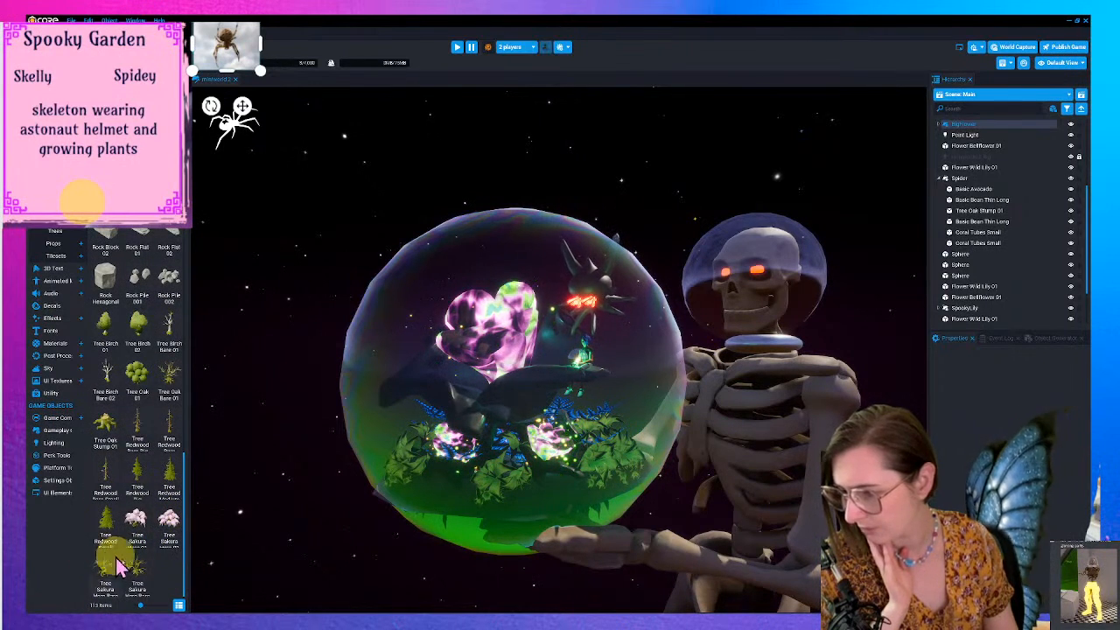
left_click_drag(138, 577, 503, 415)
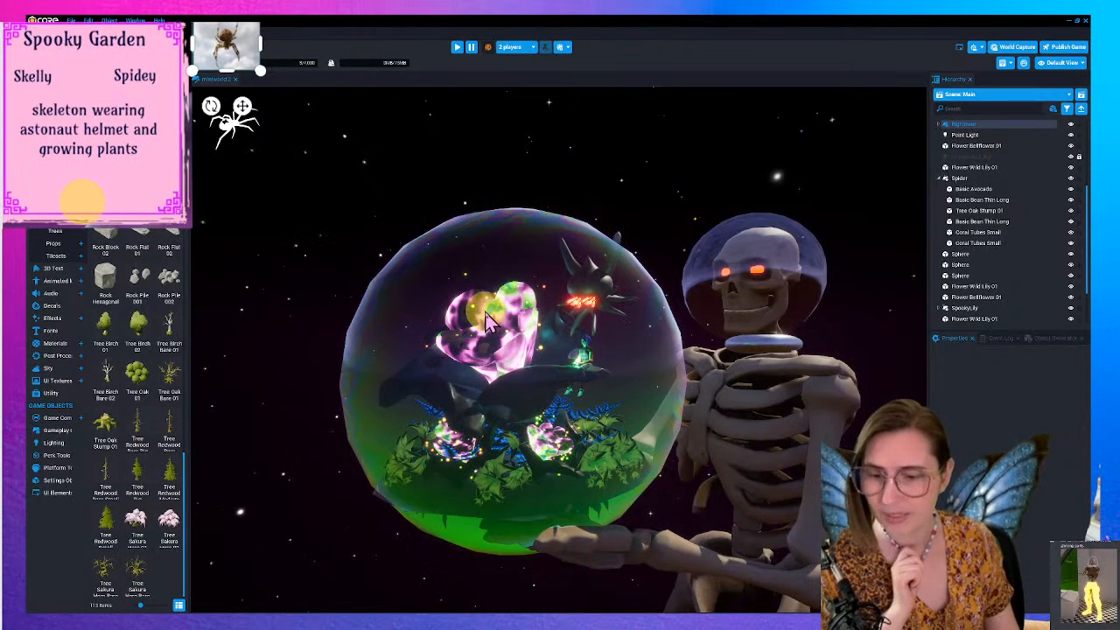
- Lock the three Sphere objects listed after the Spider group against selection in the scene
left_click(512, 342)
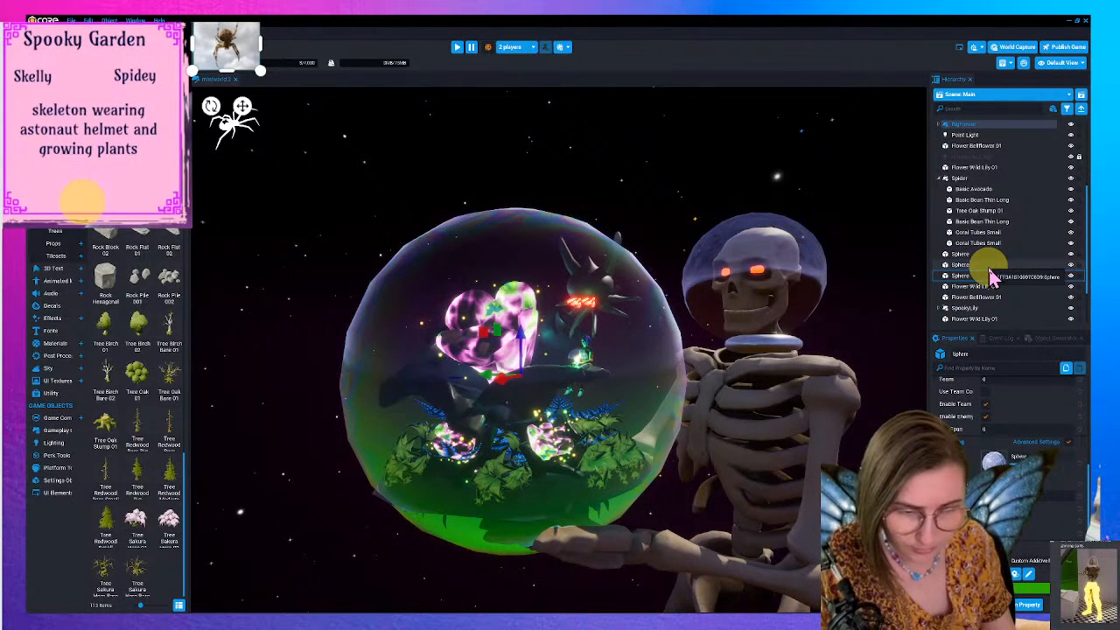
left_click(1081, 275)
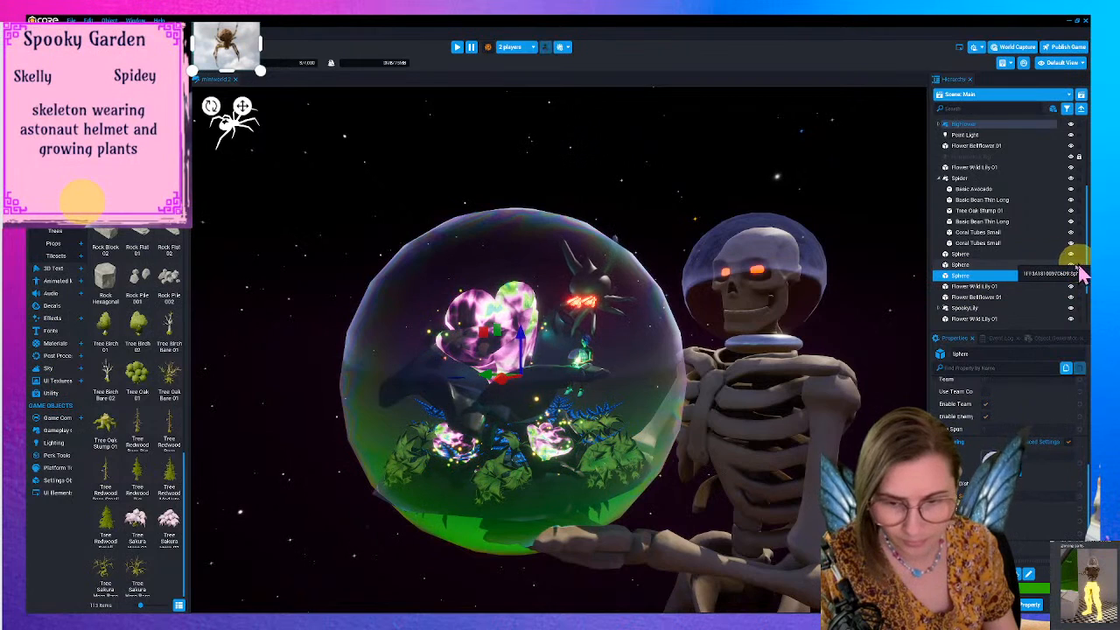
left_click(1056, 266)
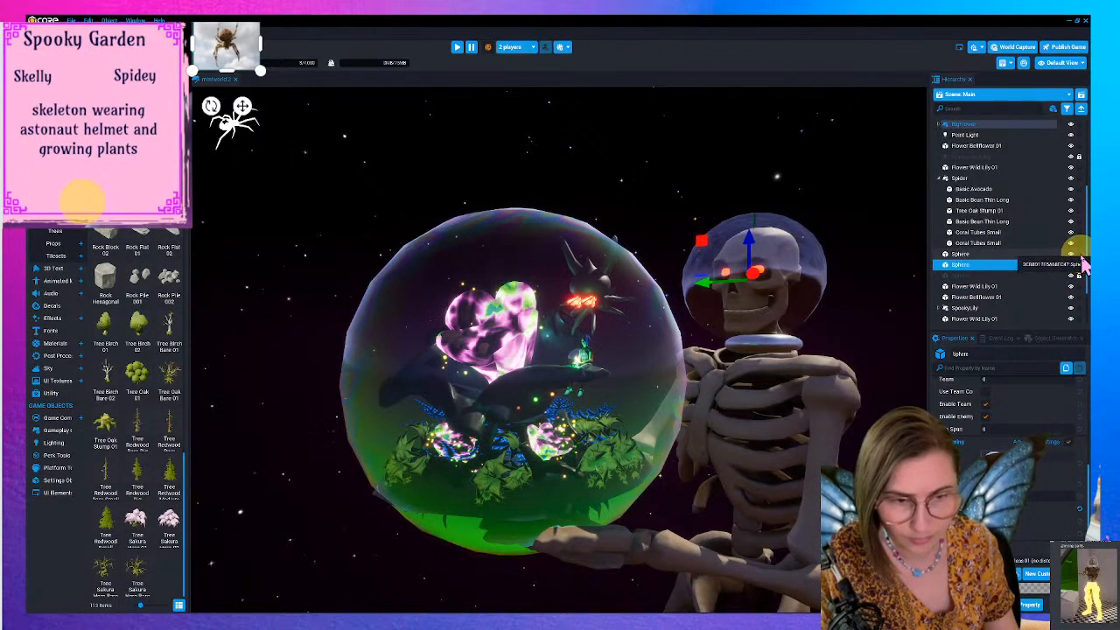
left_click(1072, 264)
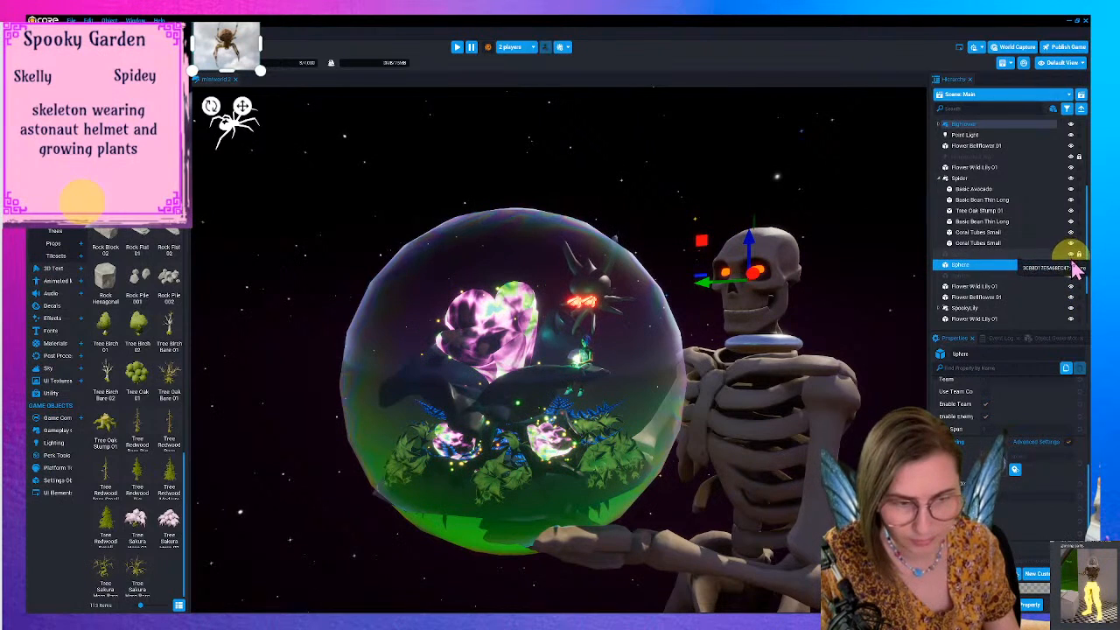
left_click(1071, 264)
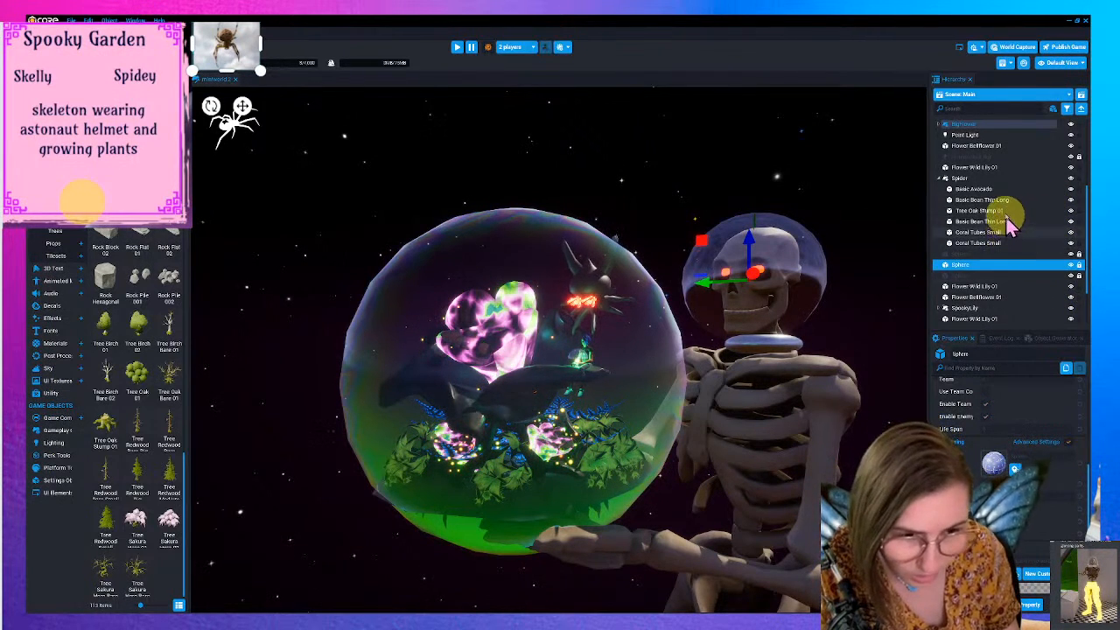
- Try adding Tree Birch Bare 01 to the smaller BigFlower group by deinstancing its template, and undo the addition
scroll(1004, 203, "up", 2)
scroll(992, 169, "up", 1)
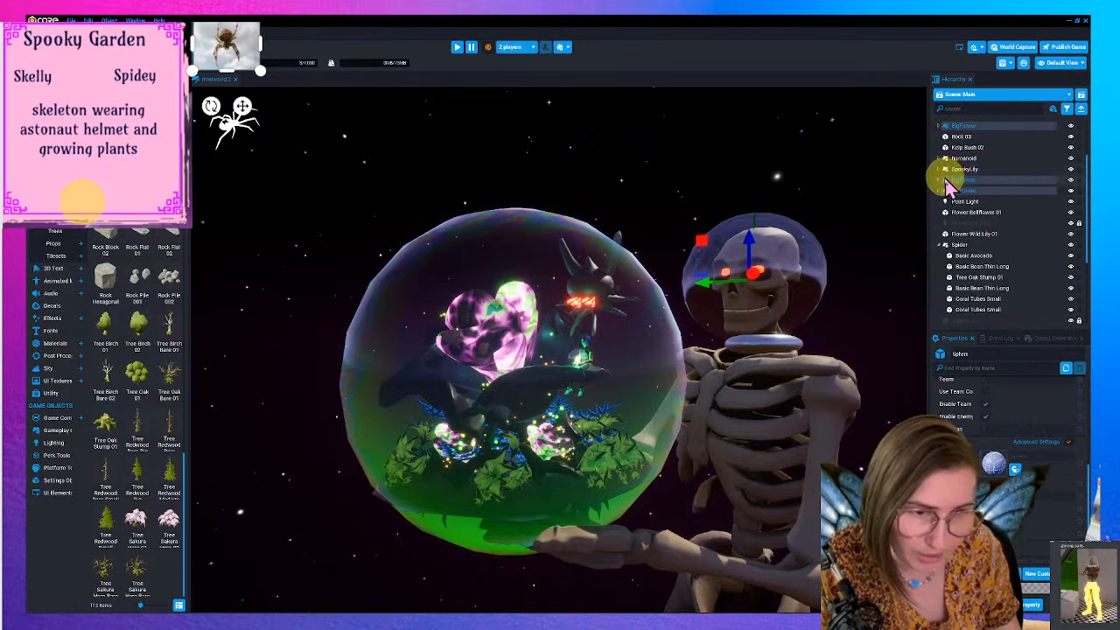
left_click(938, 180)
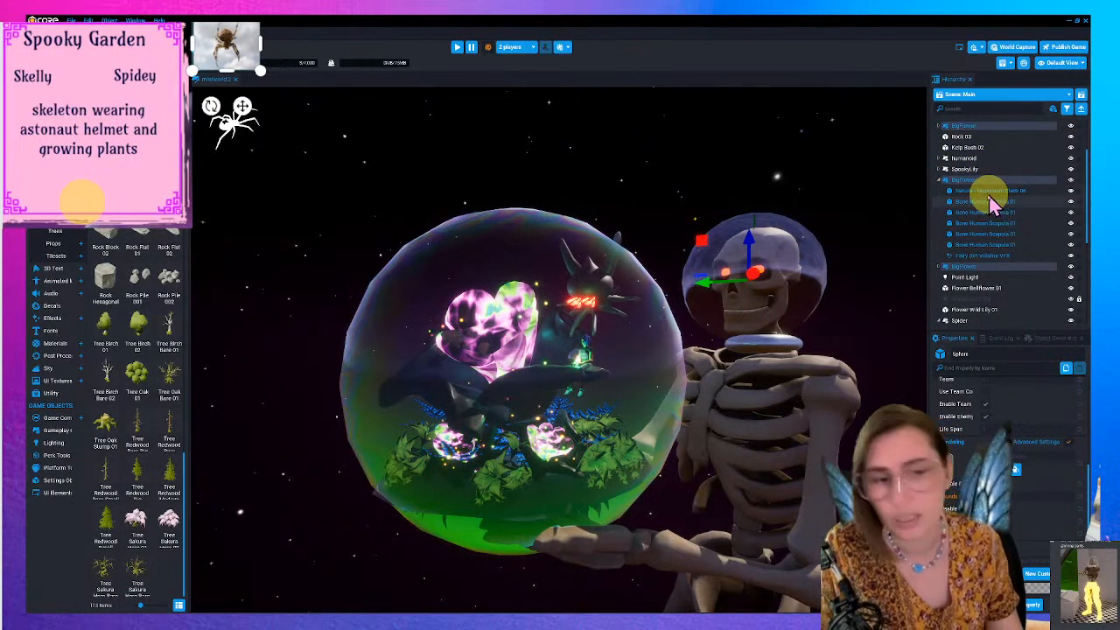
left_click(968, 181)
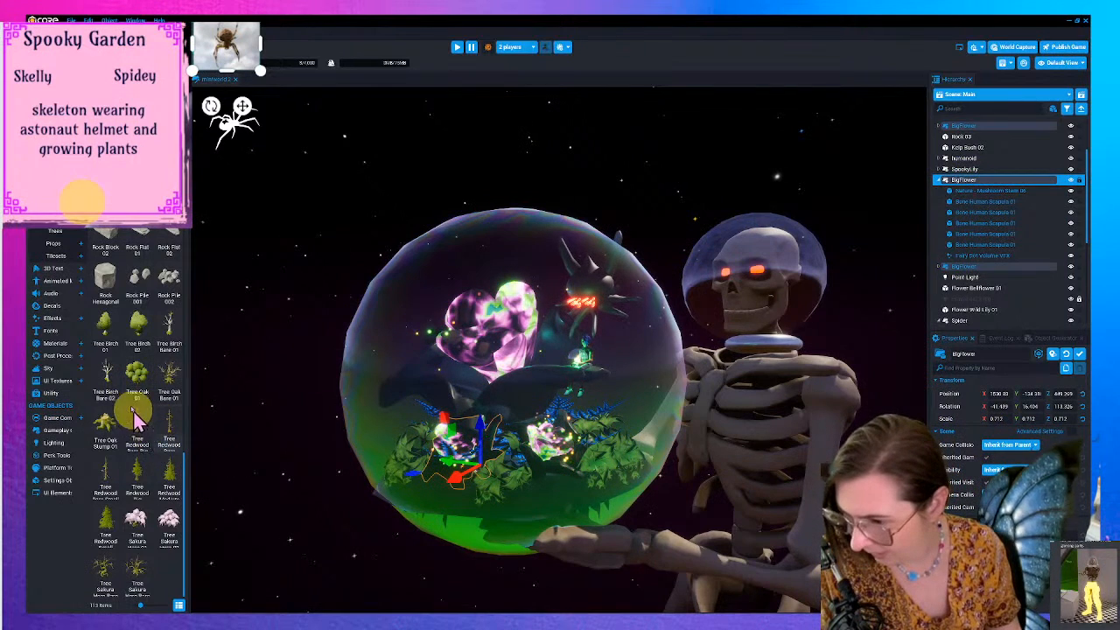
left_click_drag(171, 330, 981, 190)
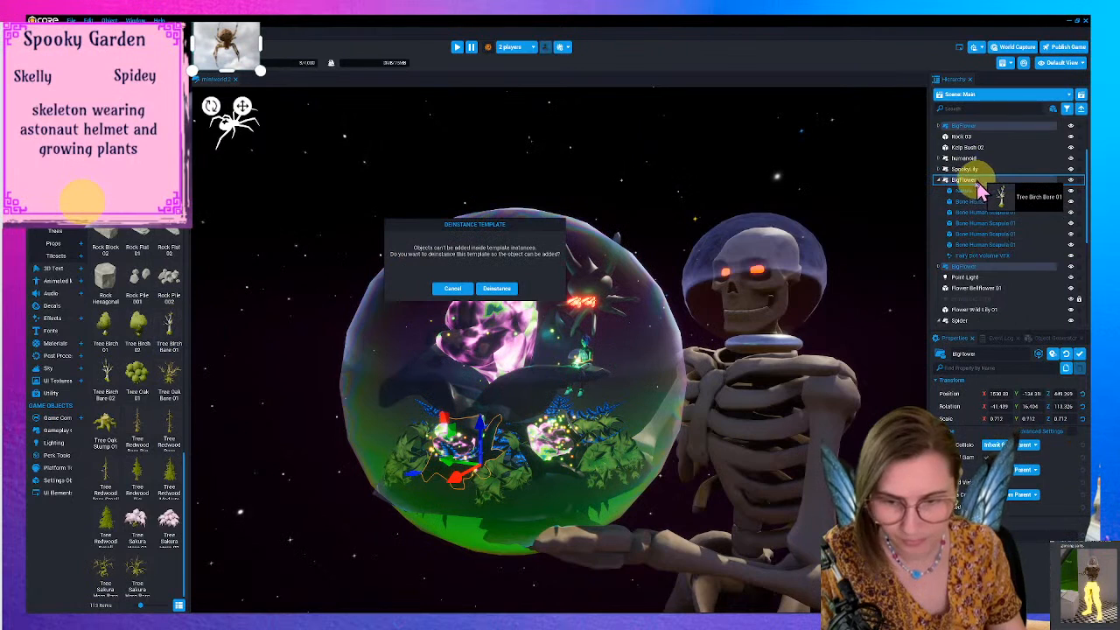
left_click(494, 289)
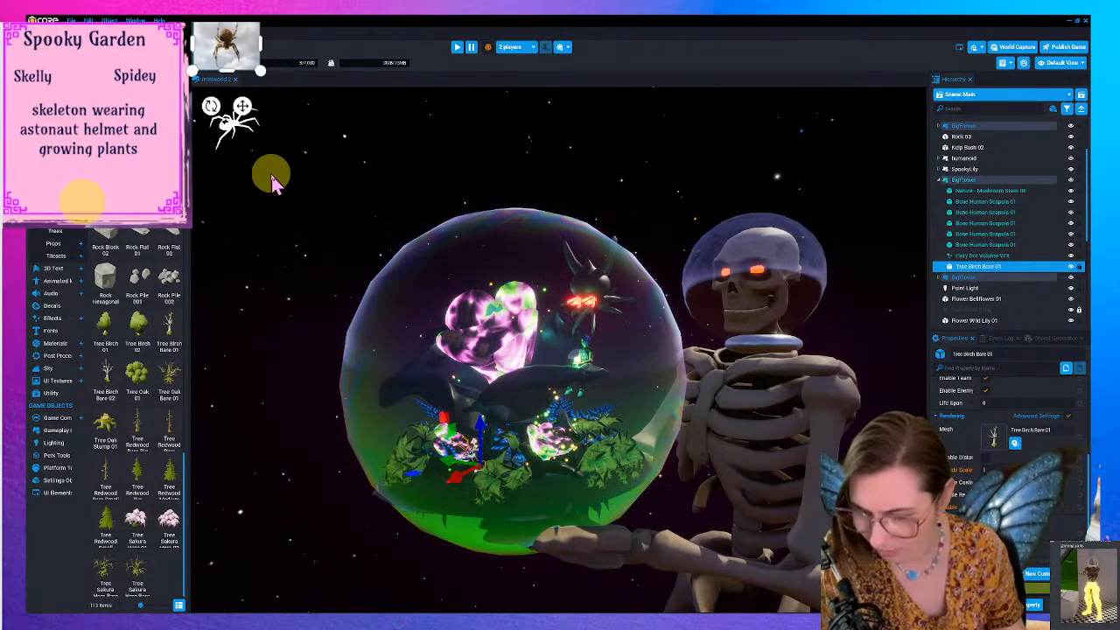
key("ctrl+z")
- Add Tree Birch Bare 02 to the large BigFlower group, deinstancing its template, and raise the tree so its branches rise above the pink bloom
left_click(573, 328)
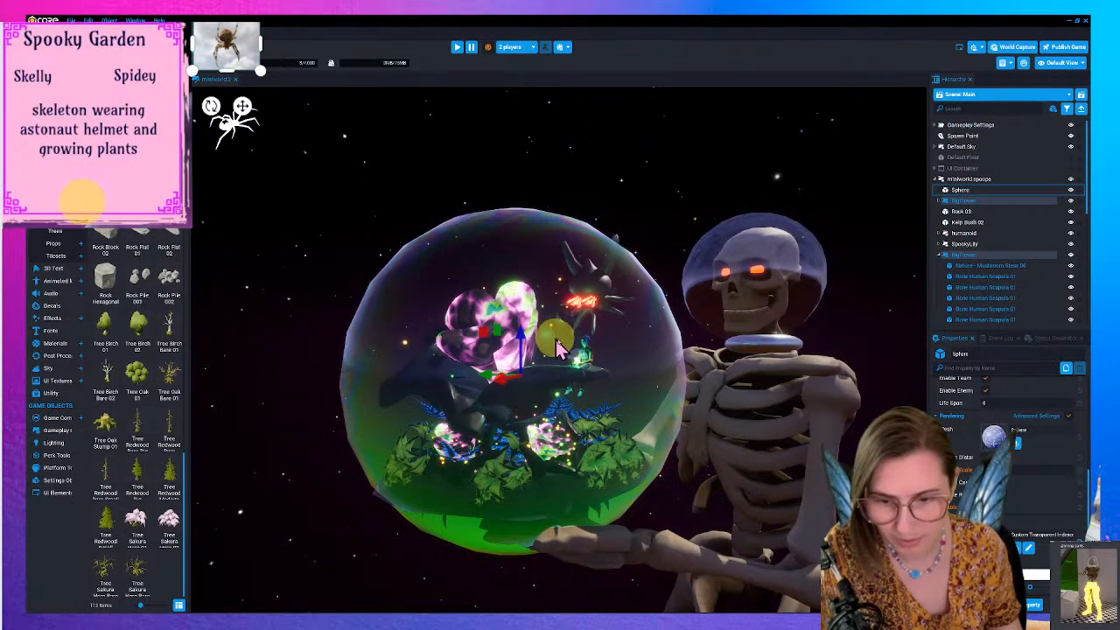
left_click(971, 201)
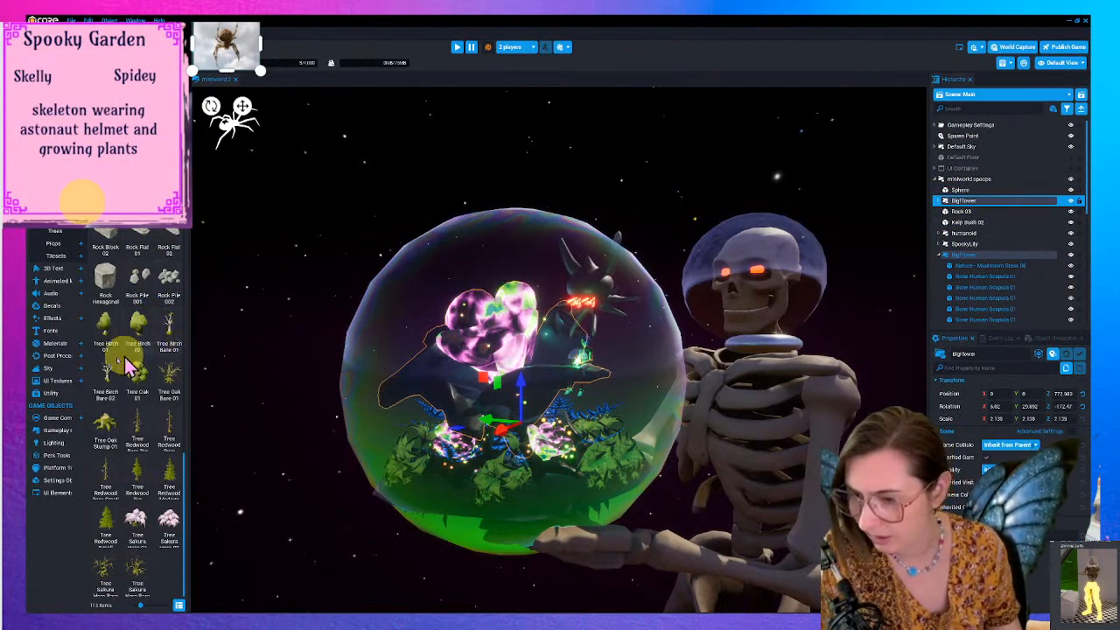
left_click_drag(106, 384, 992, 210)
left_click(490, 290)
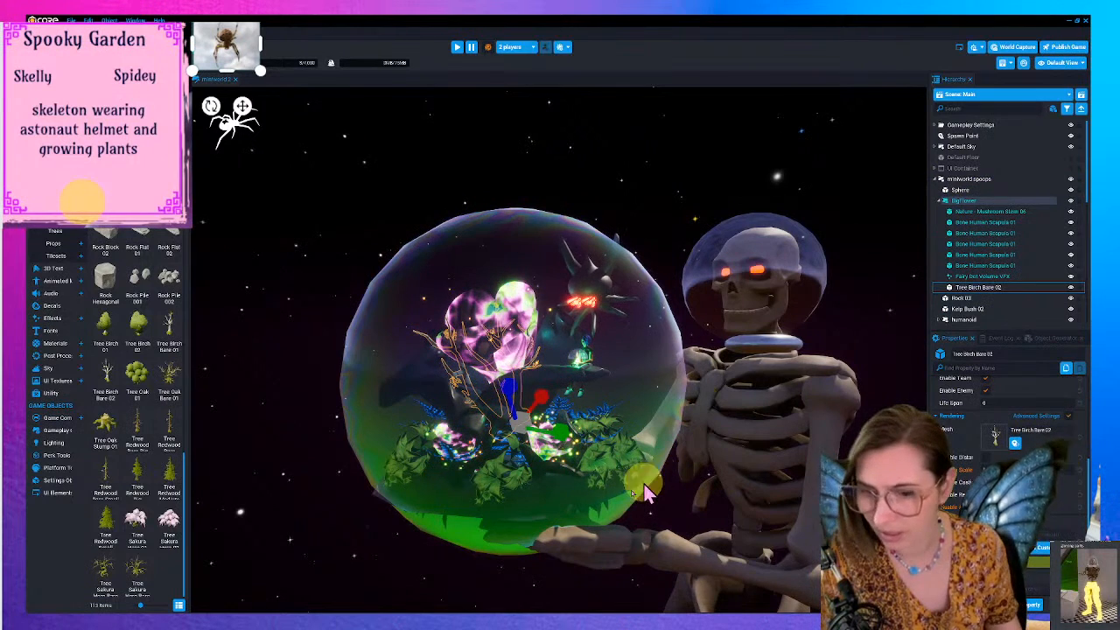
mouse_move(508, 384)
left_mouse_down()
mouse_move(492, 365)
mouse_move(499, 388)
left_mouse_up()
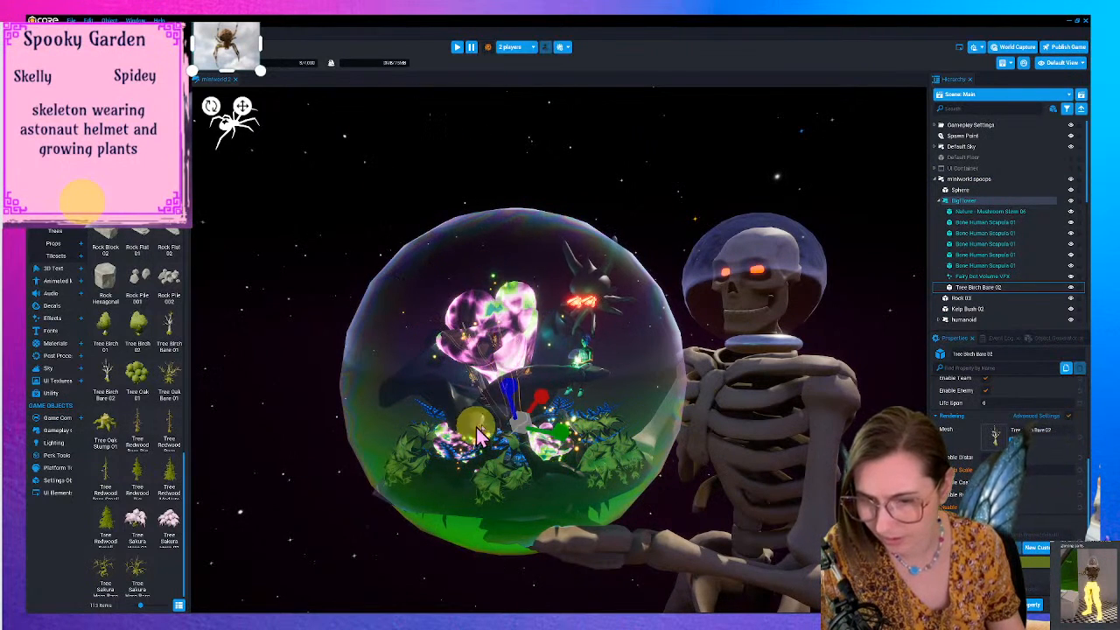
left_click_drag(512, 403, 504, 396)
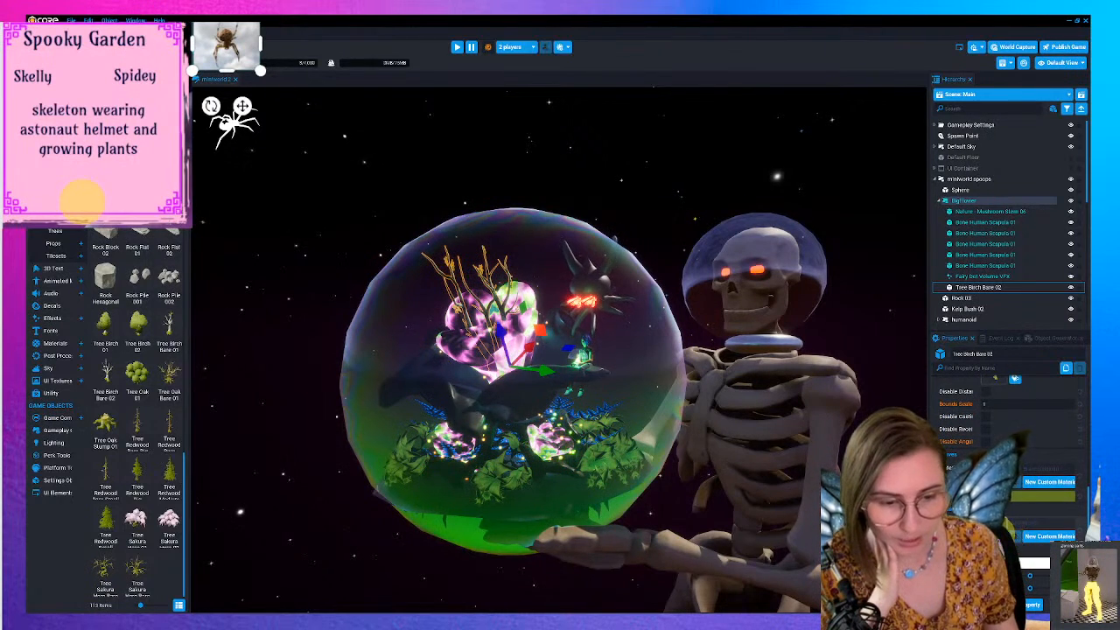
- Apply Advanced Material to the trunk of Tree Birch Bare 02 and close the material picker
double_click(999, 527)
left_click_drag(536, 203, 744, 212)
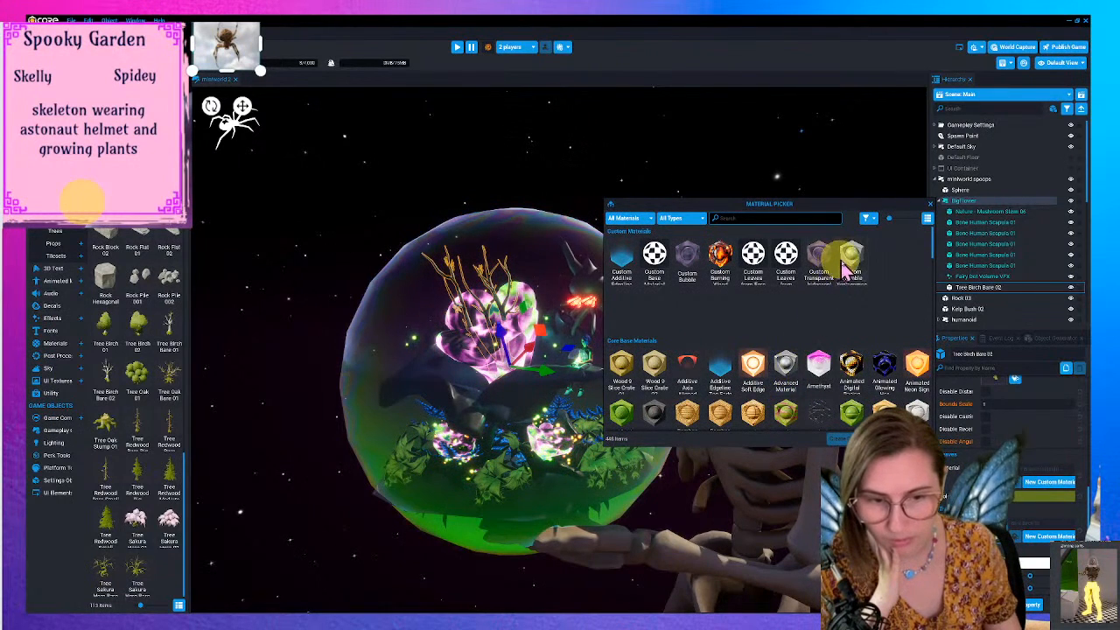
left_click(785, 368)
left_click(931, 209)
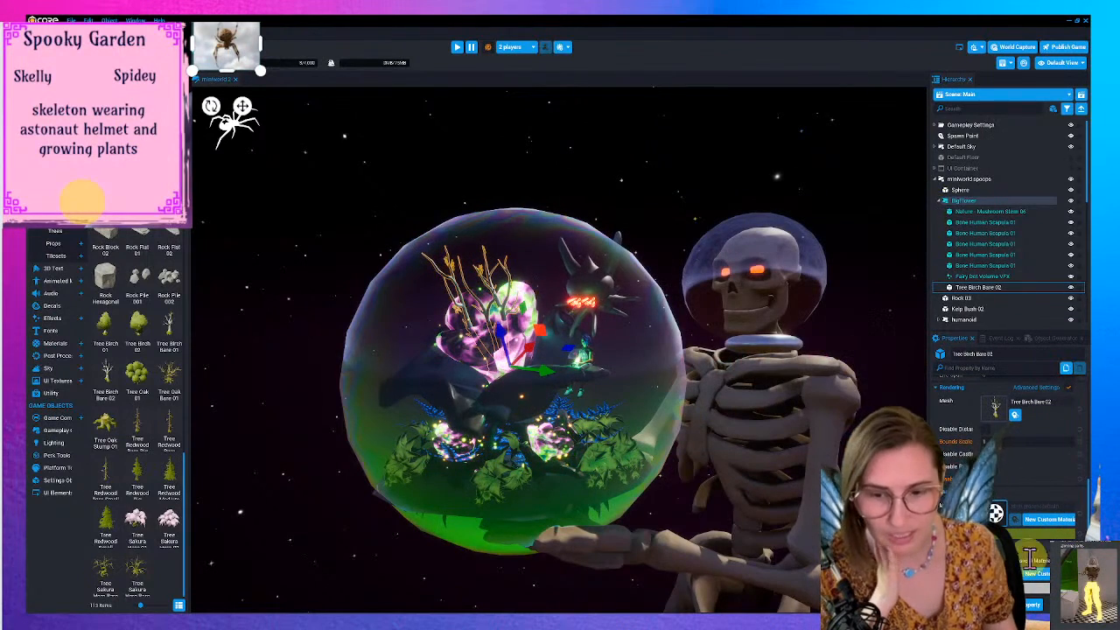
- Try Custom Burning Wood and Additive Edgeline Top Fade on the leaves of Tree Birch Bare 02 and browse further materials
left_click(1004, 518)
left_click_drag(525, 204, 762, 244)
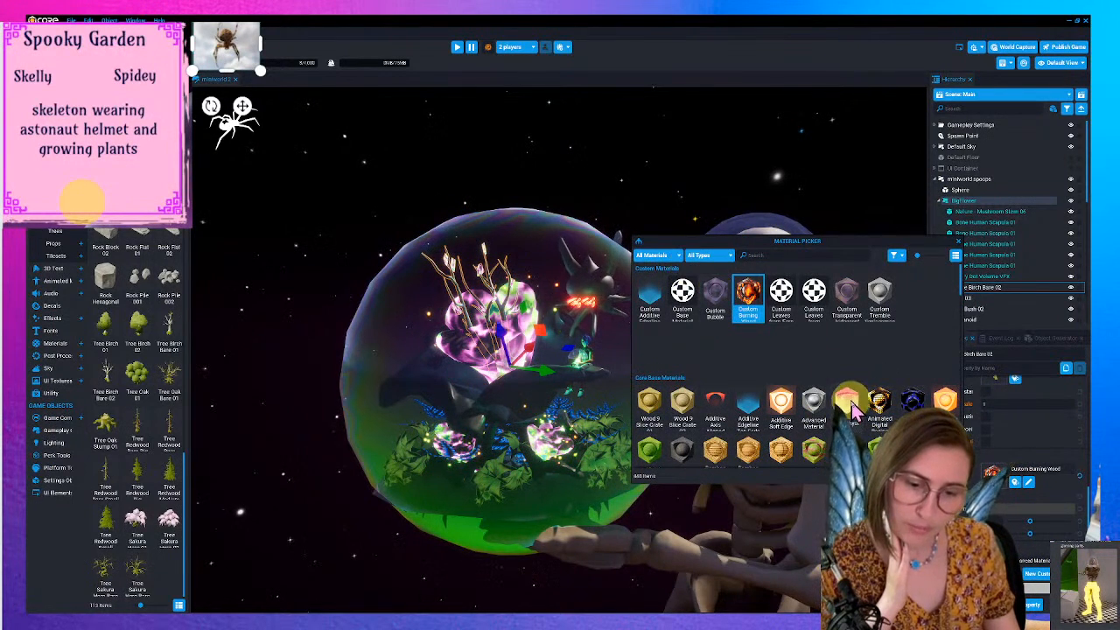
scroll(814, 376, "down", 5)
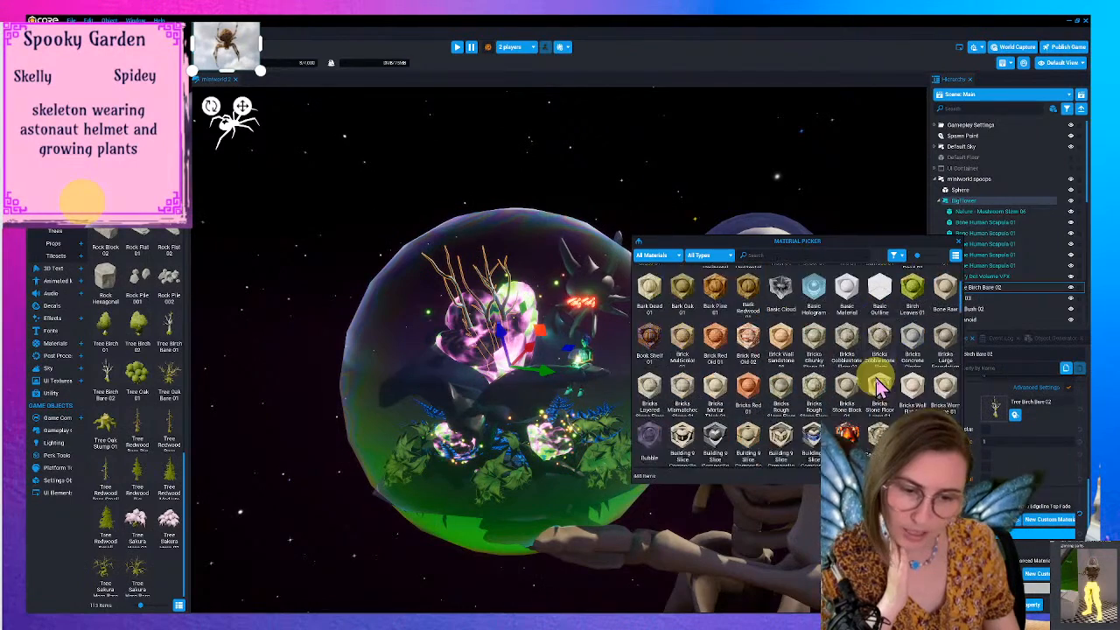
scroll(879, 385, "down", 4)
- Filter the materials to the Special Effect type and try Wireframe and Hex Energy Pulse on the birch's leaves
left_click(700, 255)
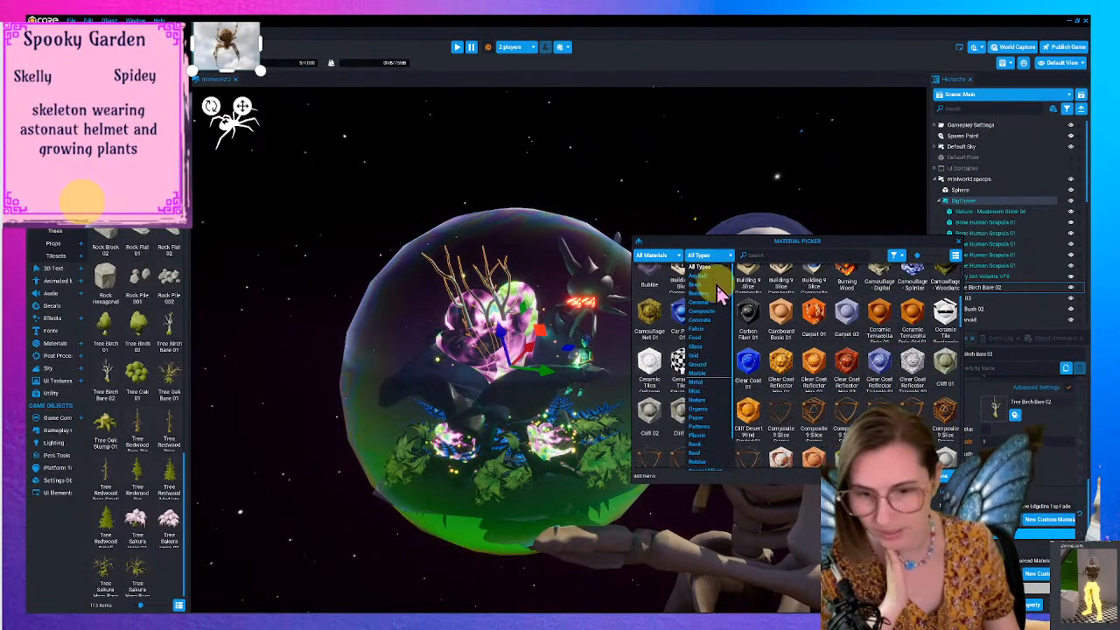
scroll(715, 434, "down", 2)
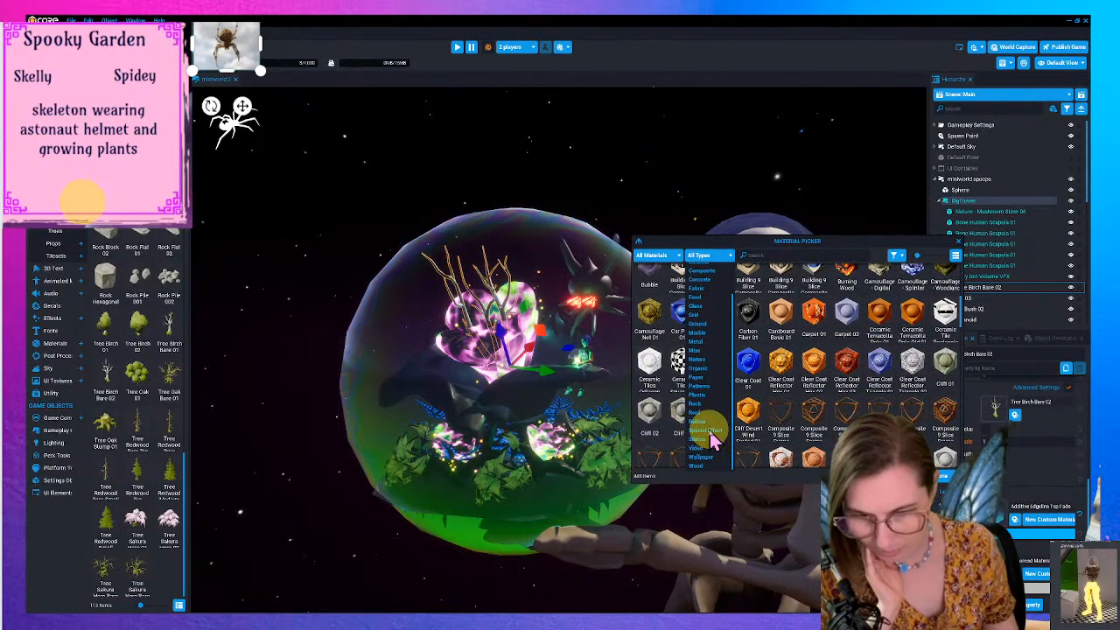
left_click(710, 433)
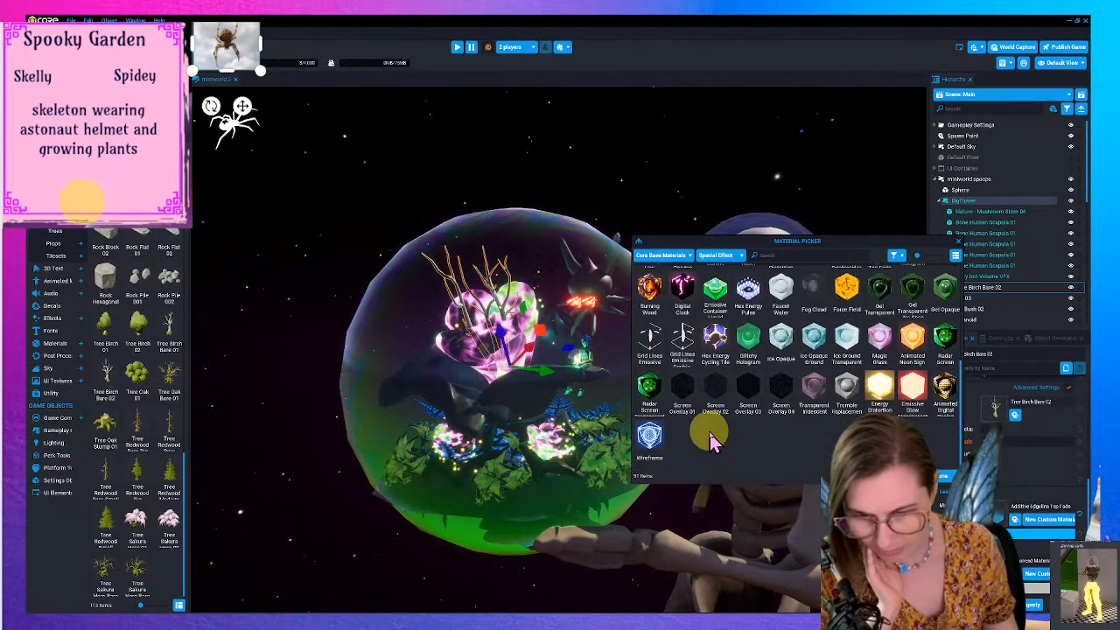
left_click(656, 441)
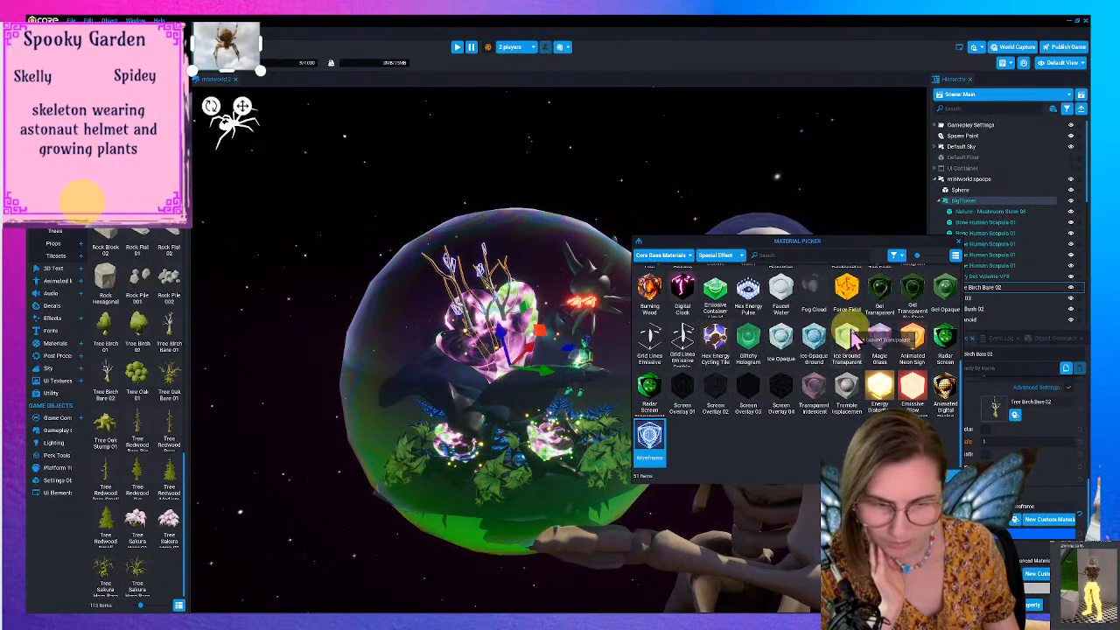
left_click(749, 291)
- Apply the Explosion Cloud material to the leaves of Tree Birch Bare 02 and close the material picker
scroll(810, 376, "up", 1)
scroll(814, 387, "up", 3)
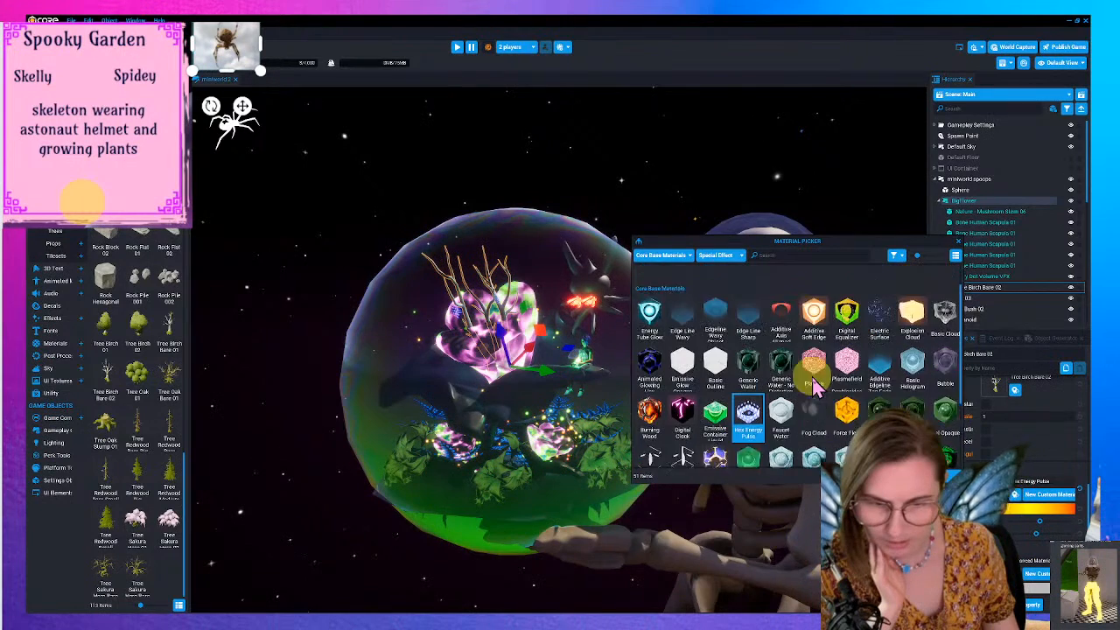
left_click(813, 359)
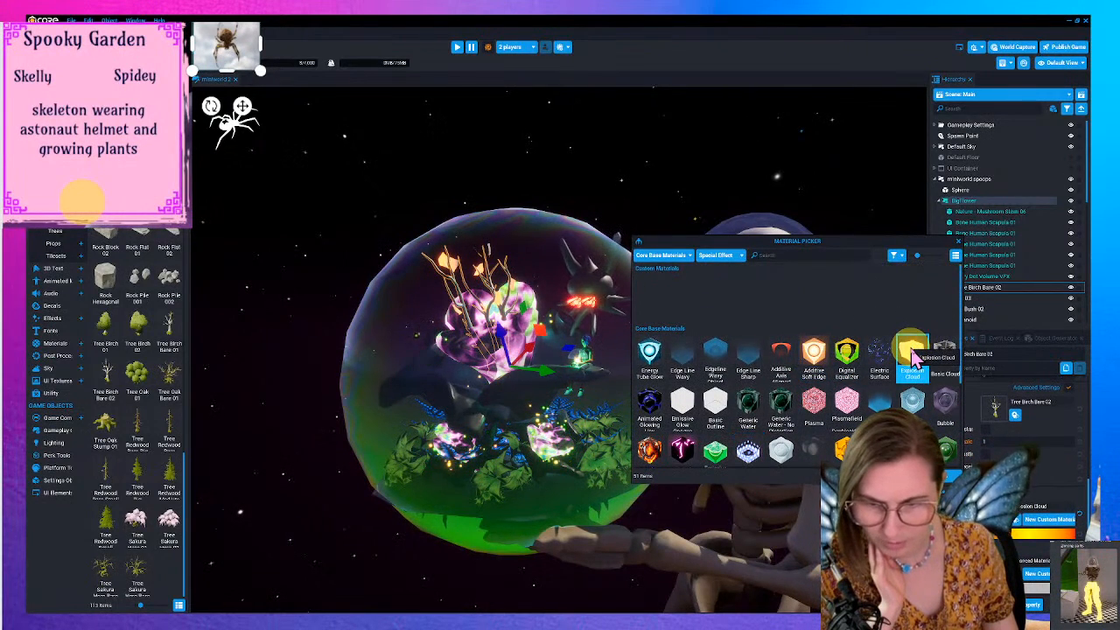
left_click(956, 249)
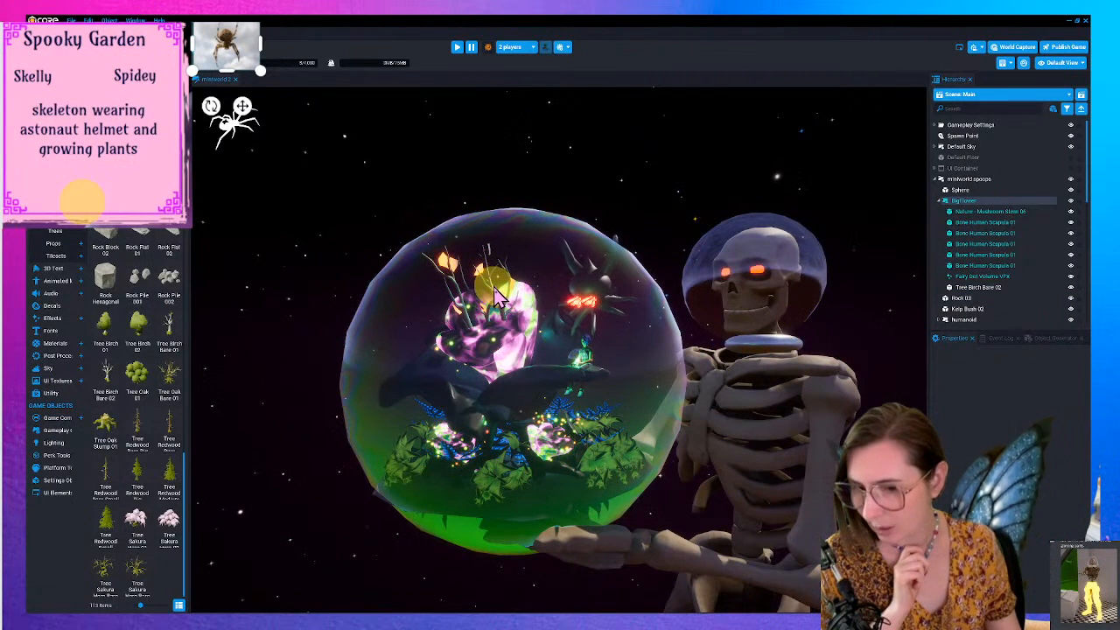
left_click(561, 300)
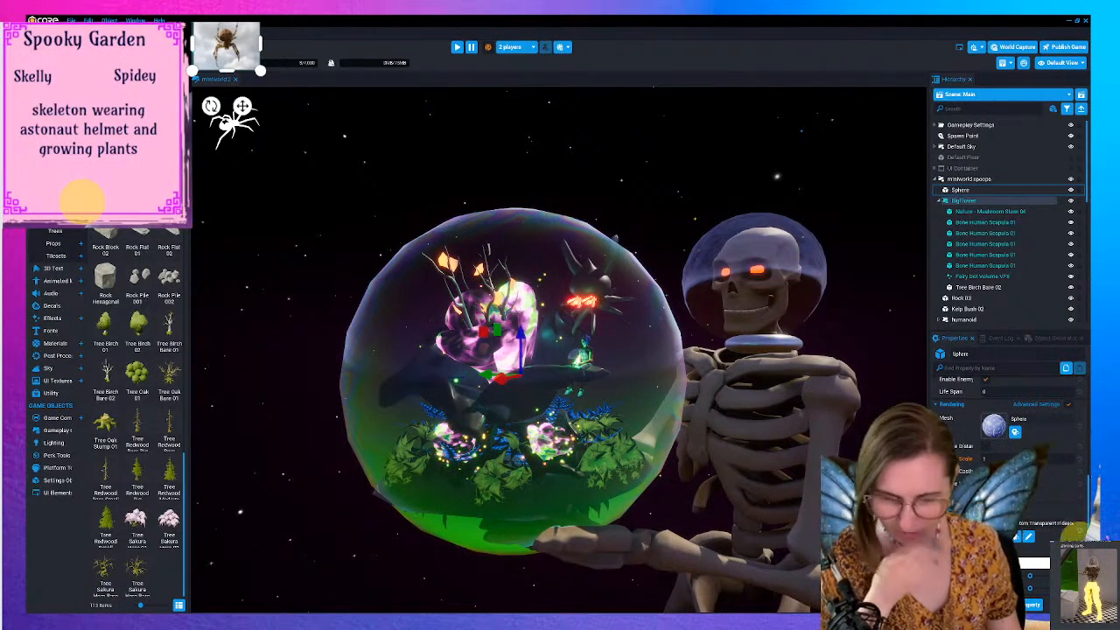
- Collapse the large BigFlower group and update its template with the added birch tree
left_click(983, 203)
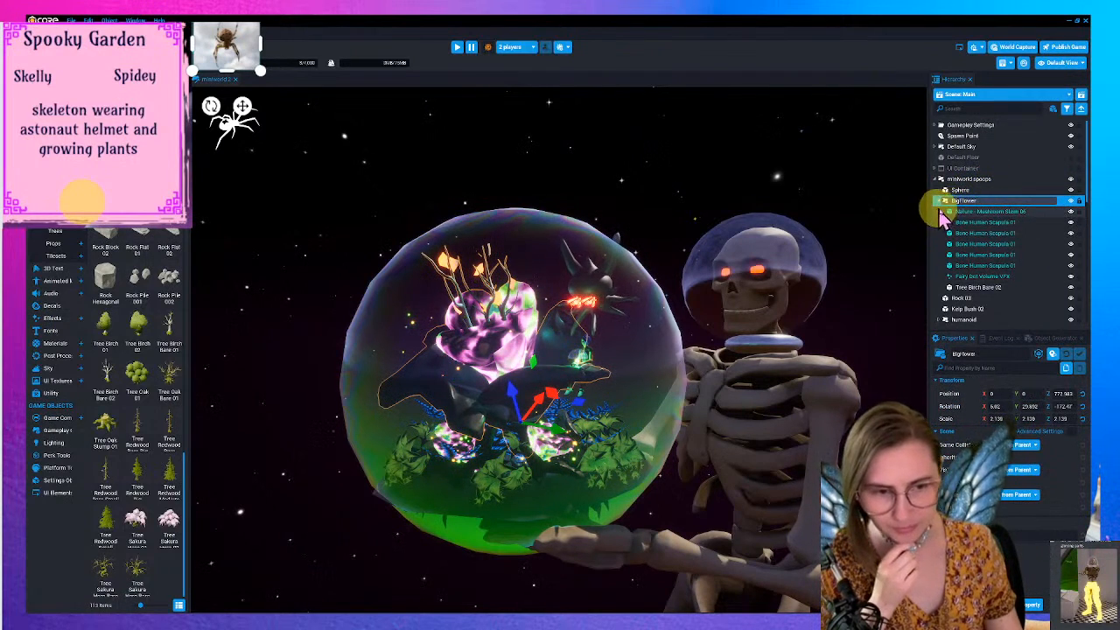
left_click(939, 202)
right_click(973, 210)
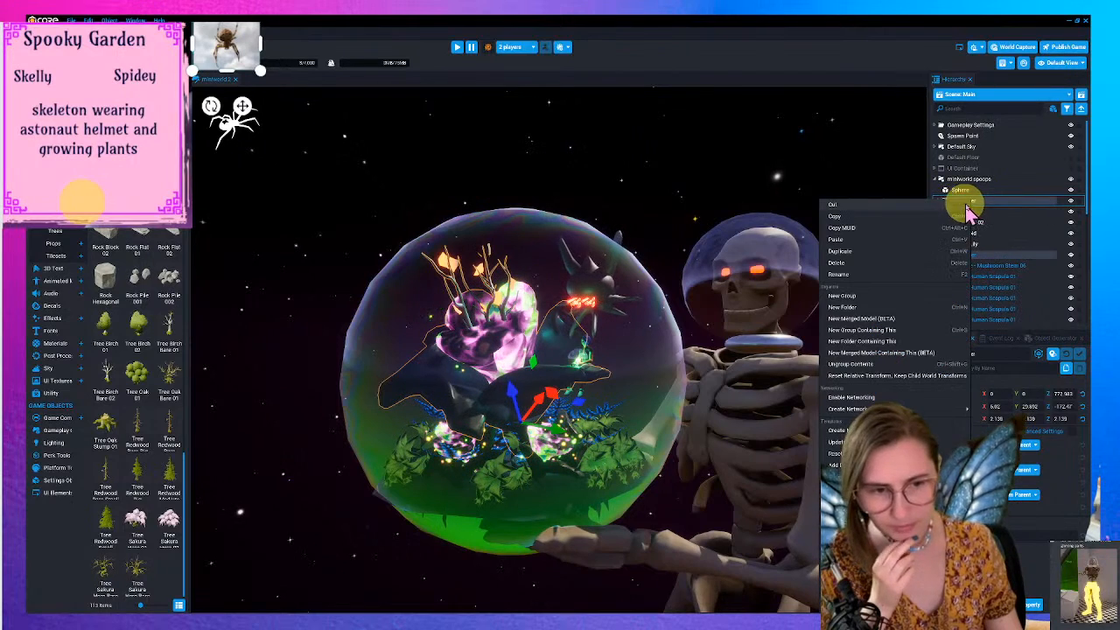
left_click(875, 442)
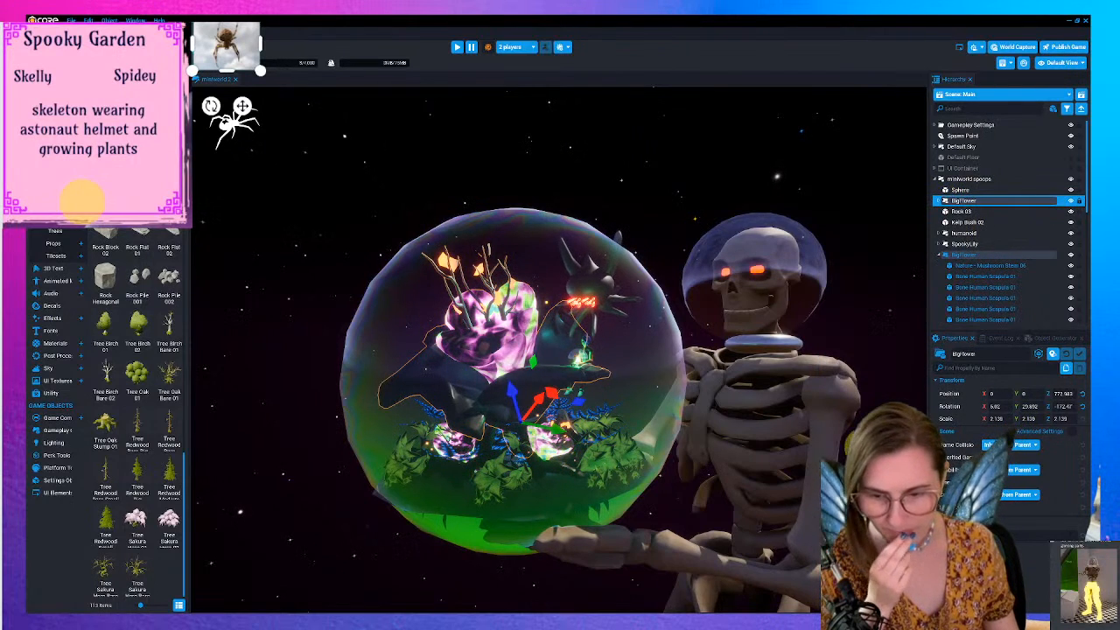
- Examine the smaller BigFlower copies at the base of the dome from several angles to check the updated template
left_click(570, 394)
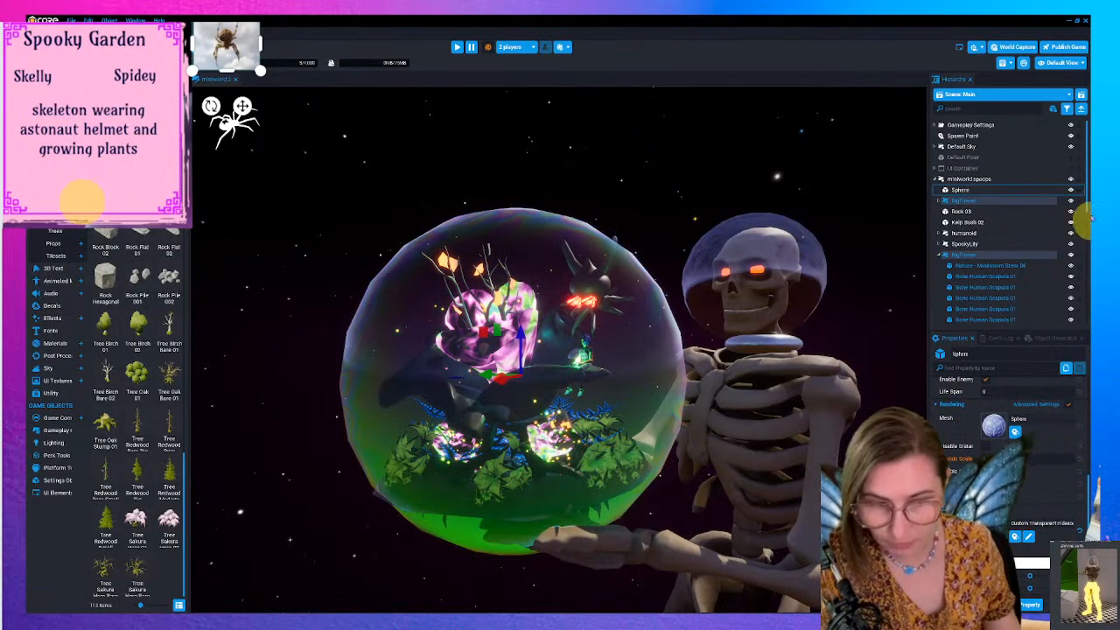
left_click(984, 201)
key("f")
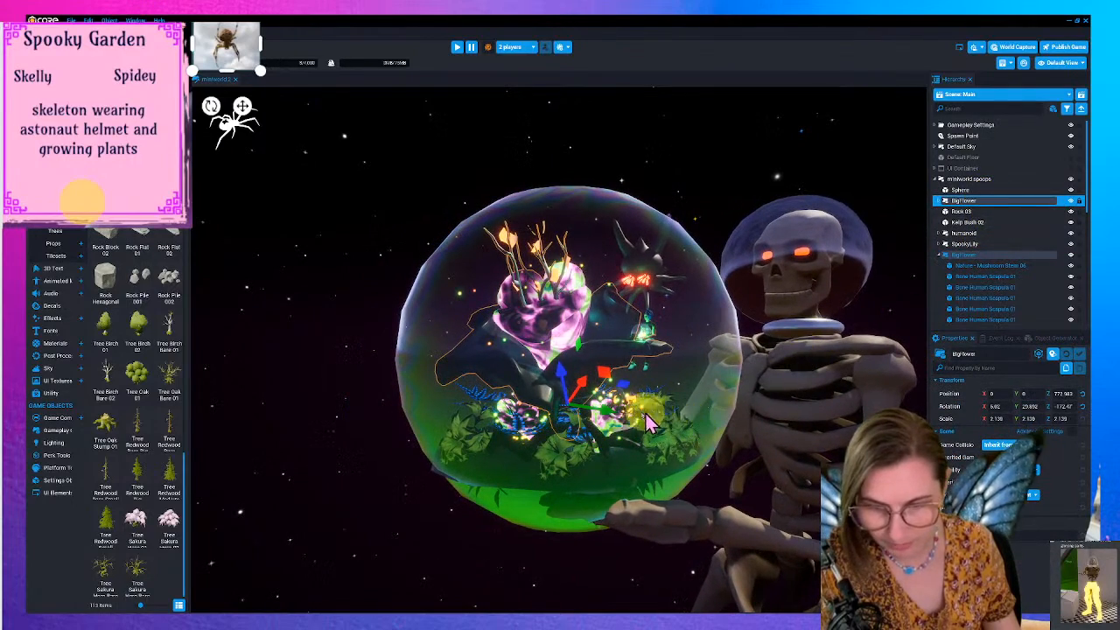
double_click(967, 254)
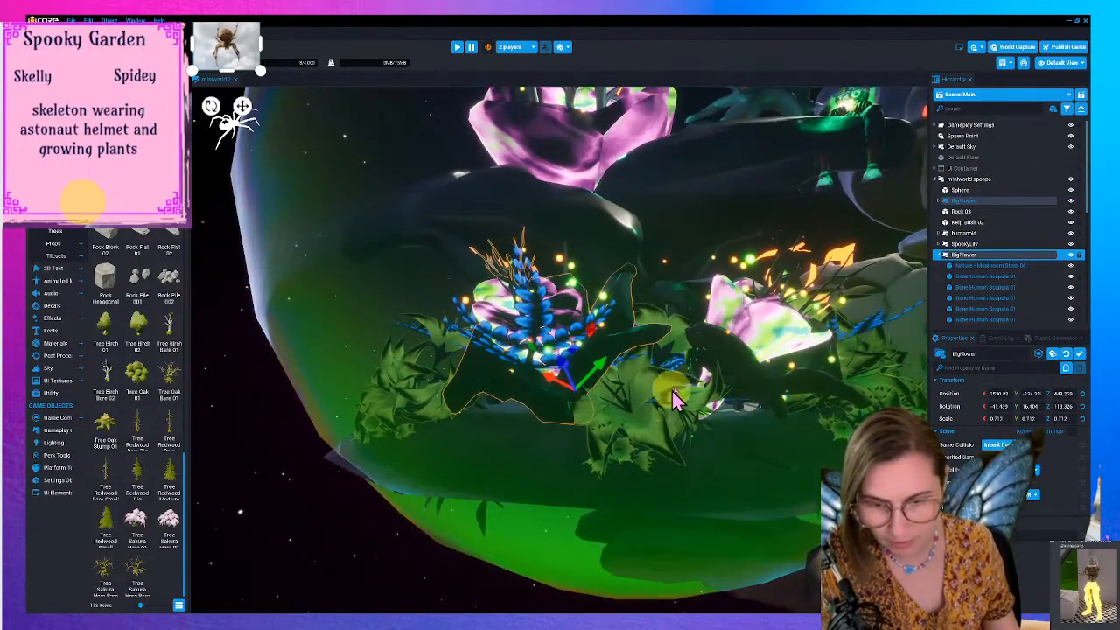
right_click_drag(674, 381, 794, 333)
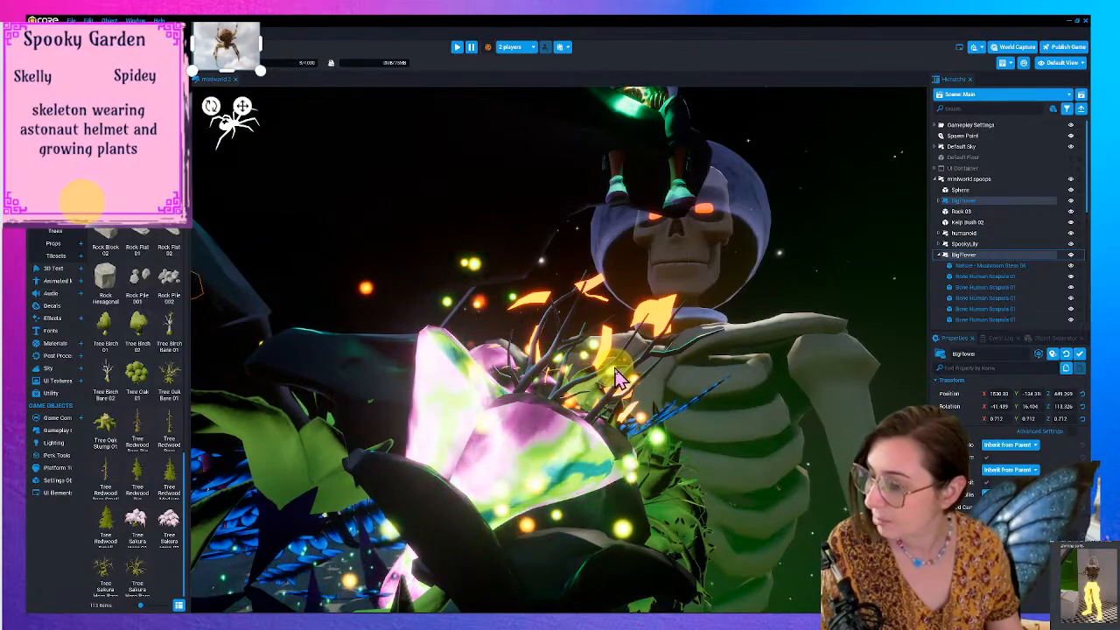
scroll(744, 407, "down", 4)
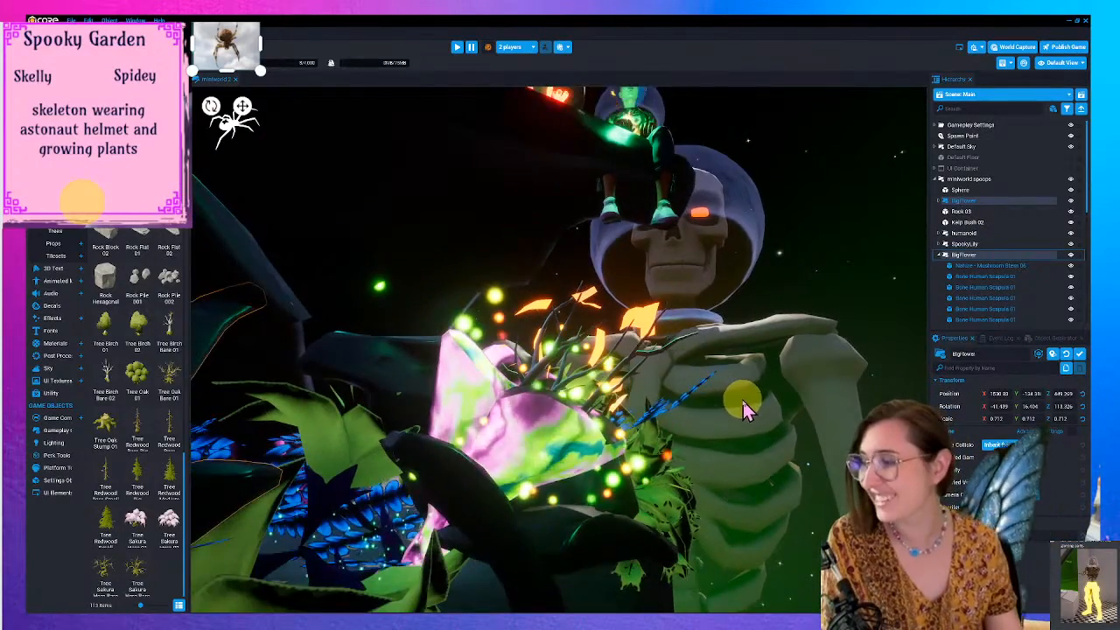
scroll(740, 405, "down", 8)
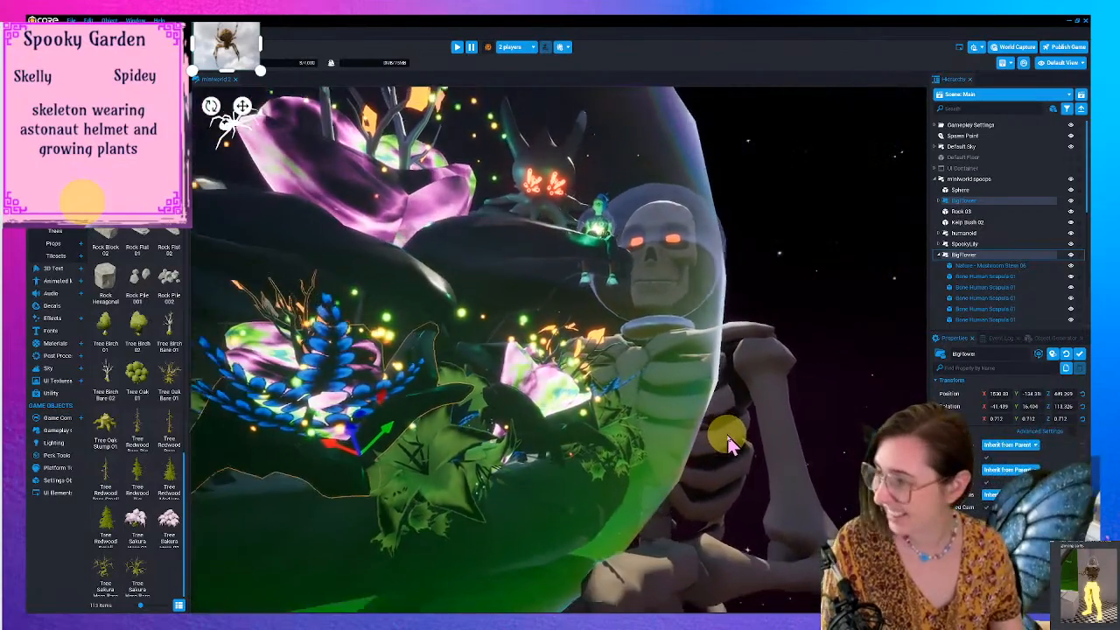
scroll(727, 441, "down", 4)
right_click_drag(727, 443, 662, 533)
scroll(657, 419, "down", 3)
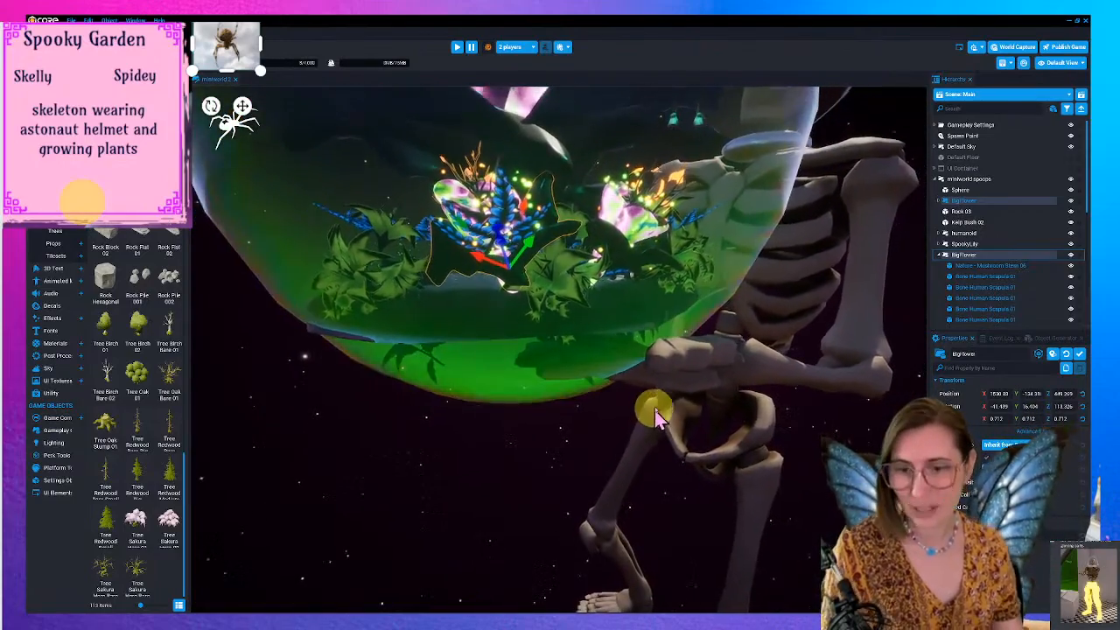
right_click_drag(650, 287, 609, 186)
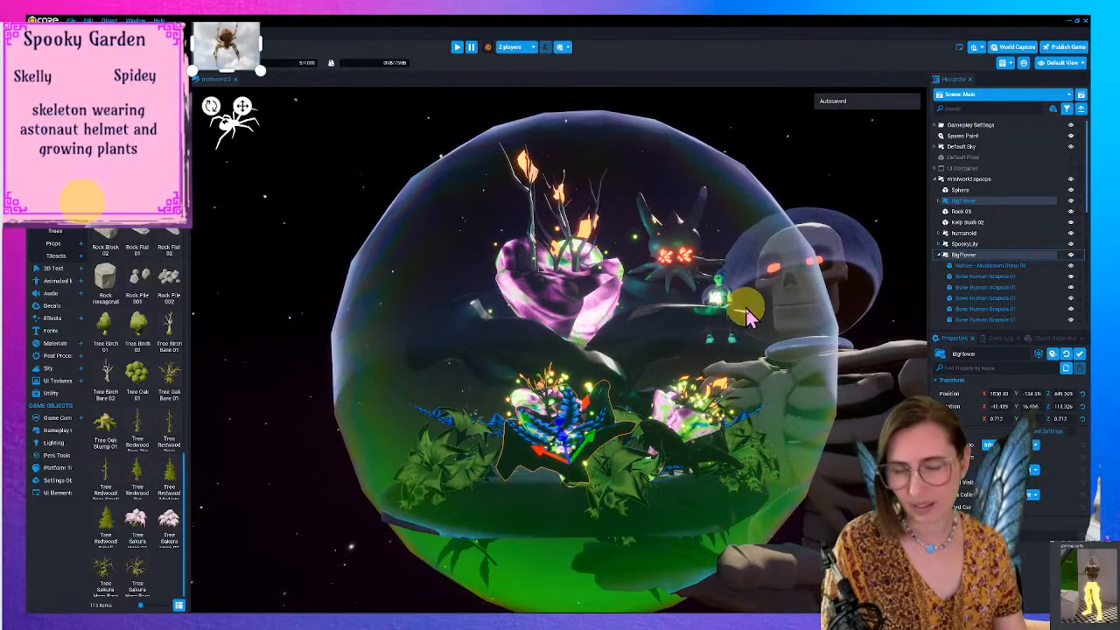
right_click_drag(748, 317, 719, 348)
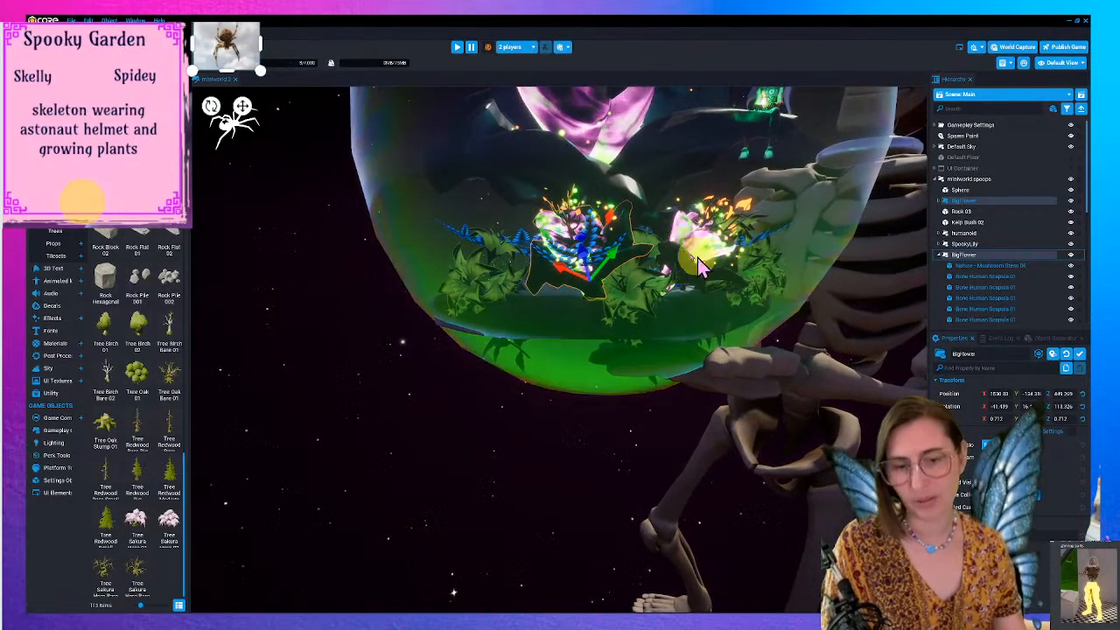
- Select the dome's outer Sphere and look at it from the front
right_click(678, 247)
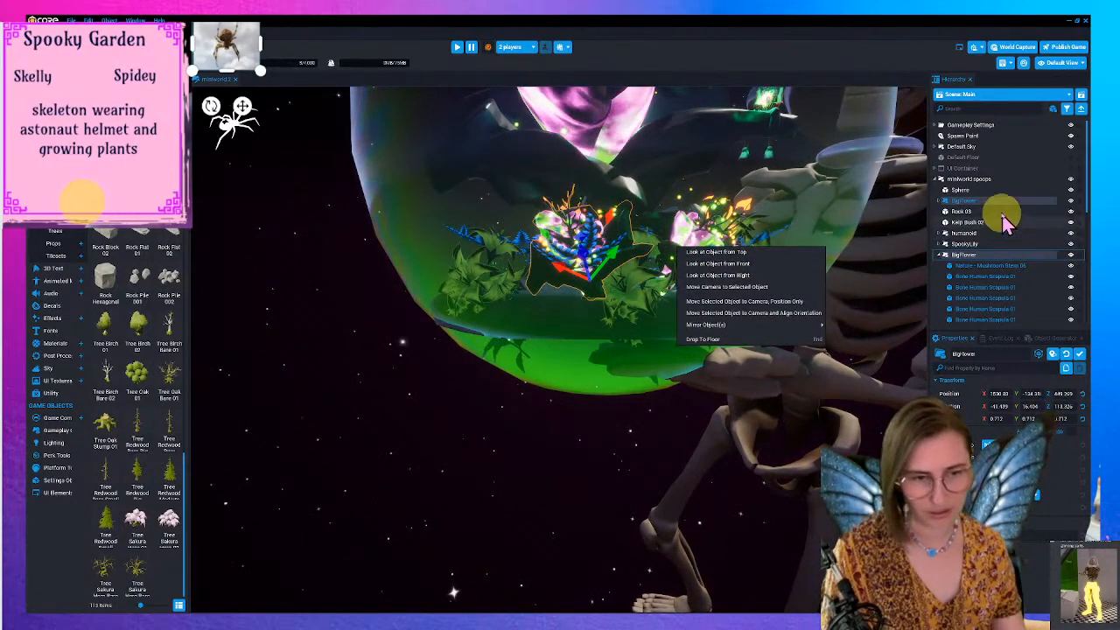
left_click(978, 180)
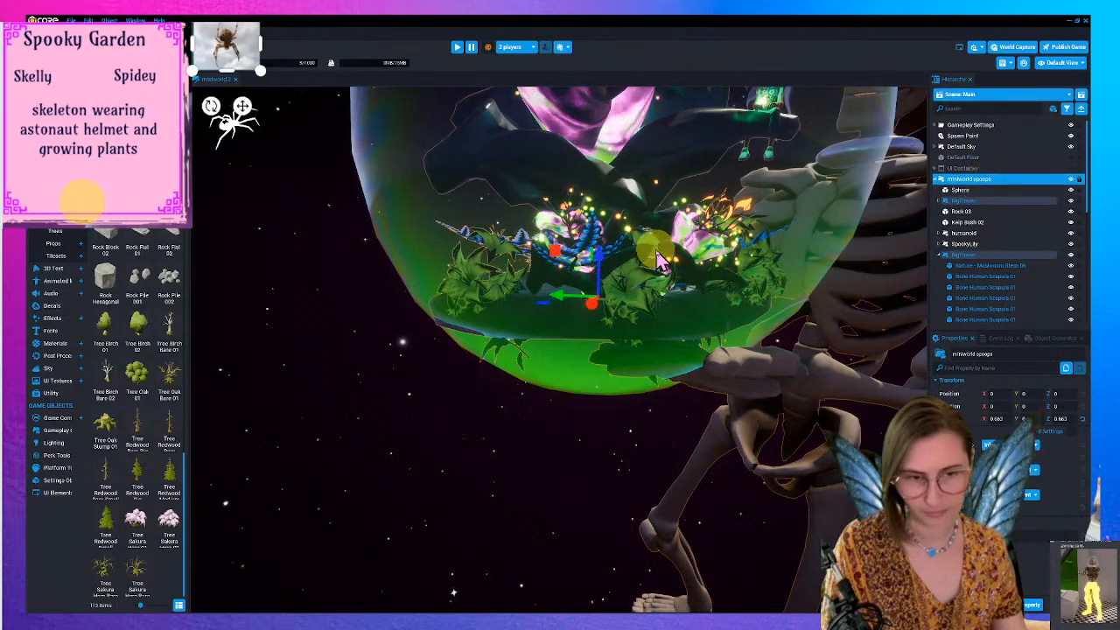
left_click(694, 267)
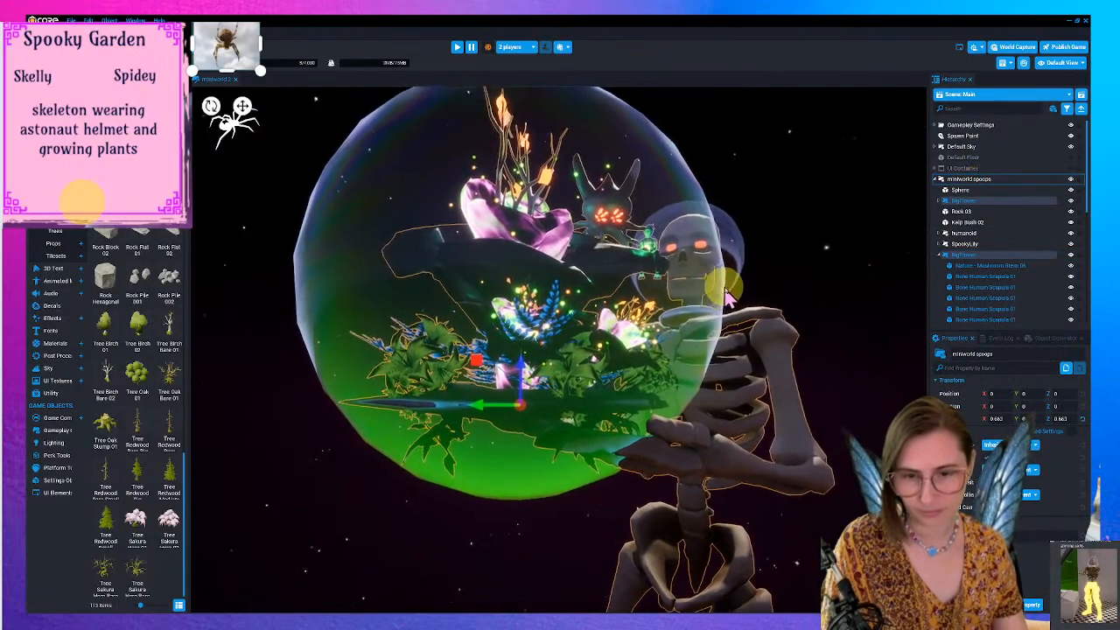
left_click(673, 341)
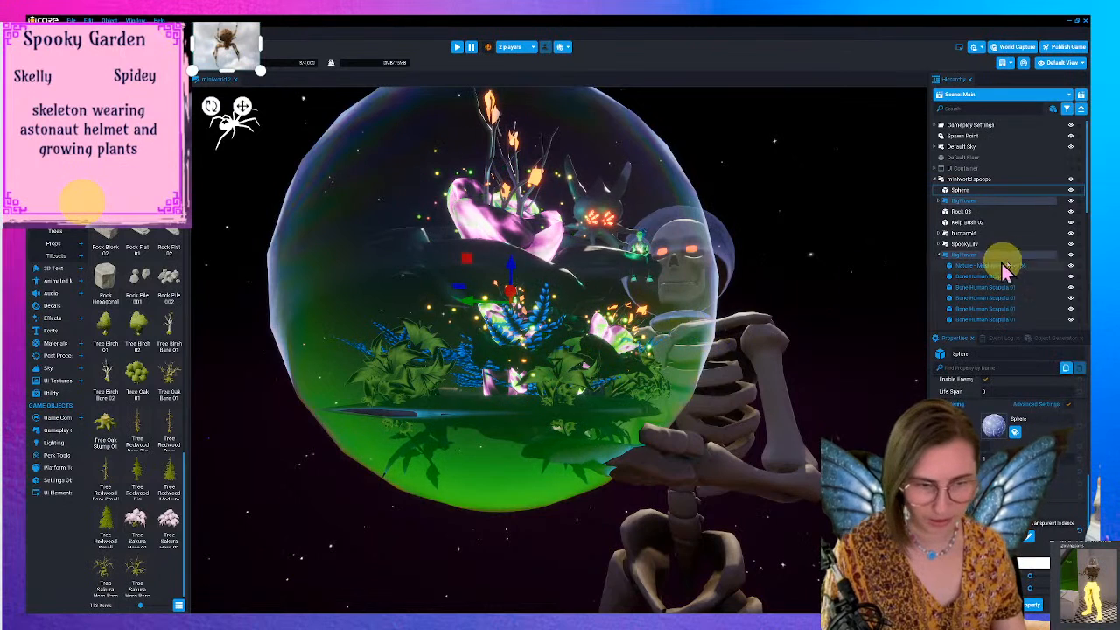
right_click(985, 191)
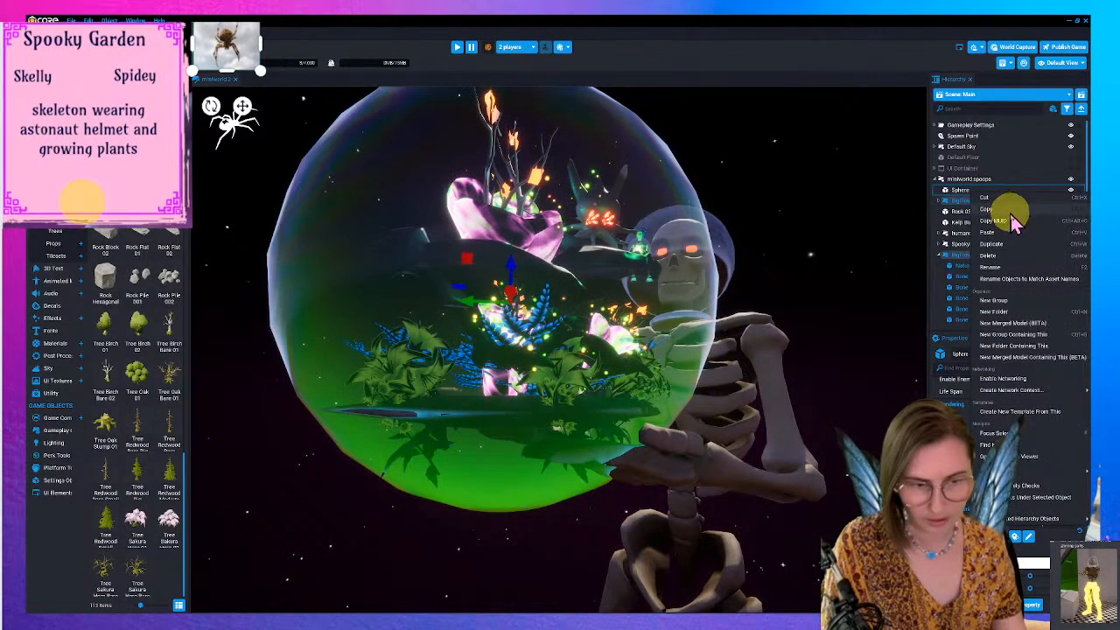
right_click(679, 226)
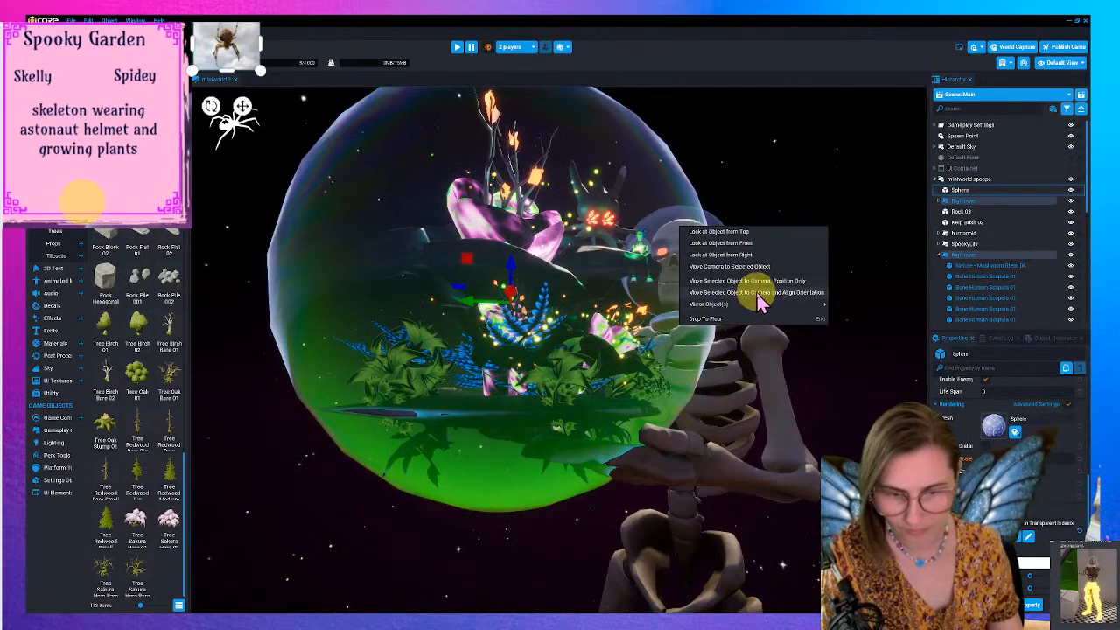
left_click(751, 244)
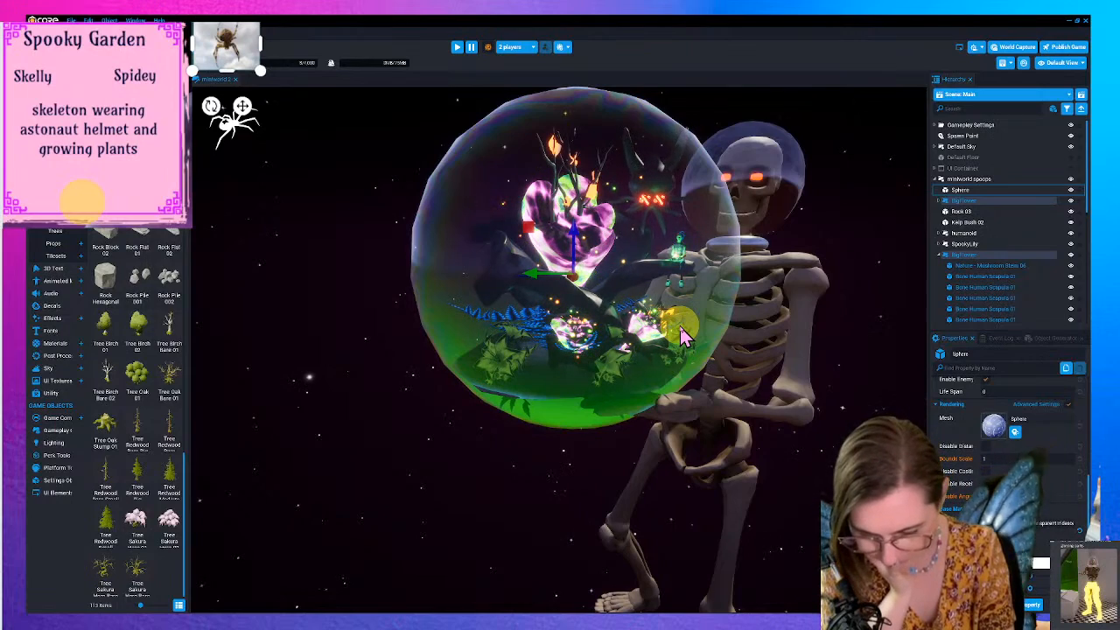
- Review the dome and skeleton composition in full screen and return to the editor layout
key("F11")
right_click_drag(679, 325, 707, 321)
scroll(707, 323, "down", 3)
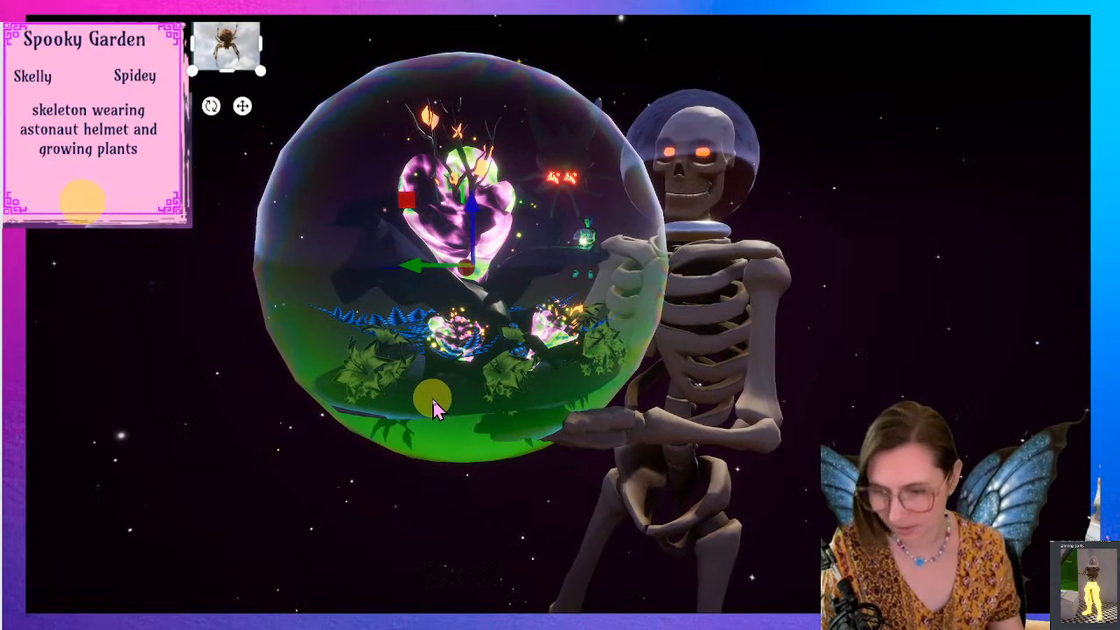
key("F11")
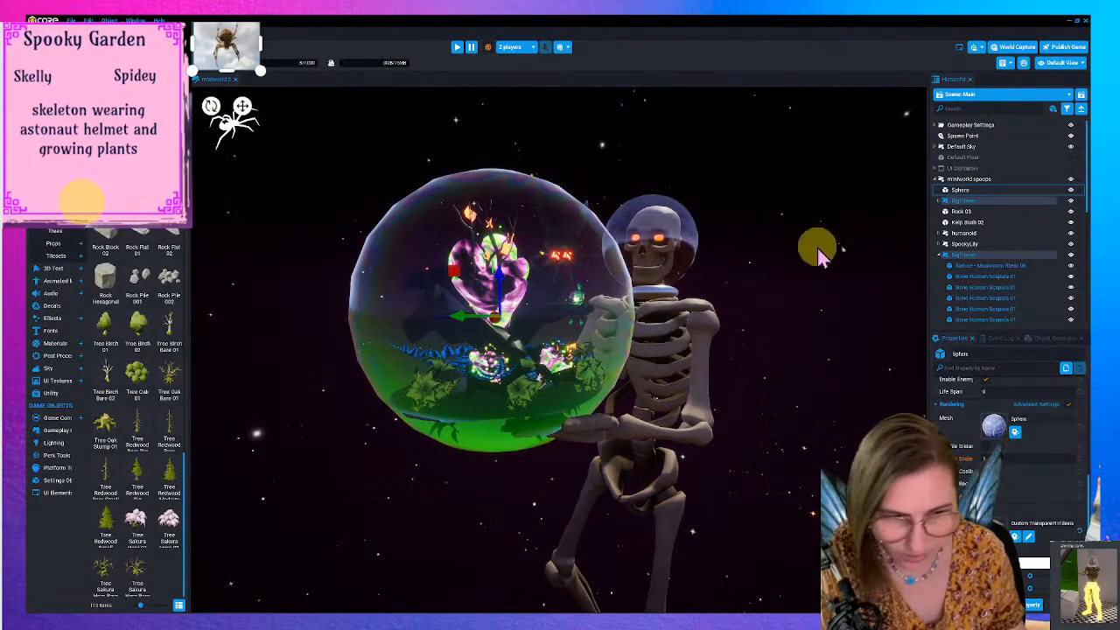
scroll(736, 336, "up", 1)
right_click_drag(736, 339, 738, 315)
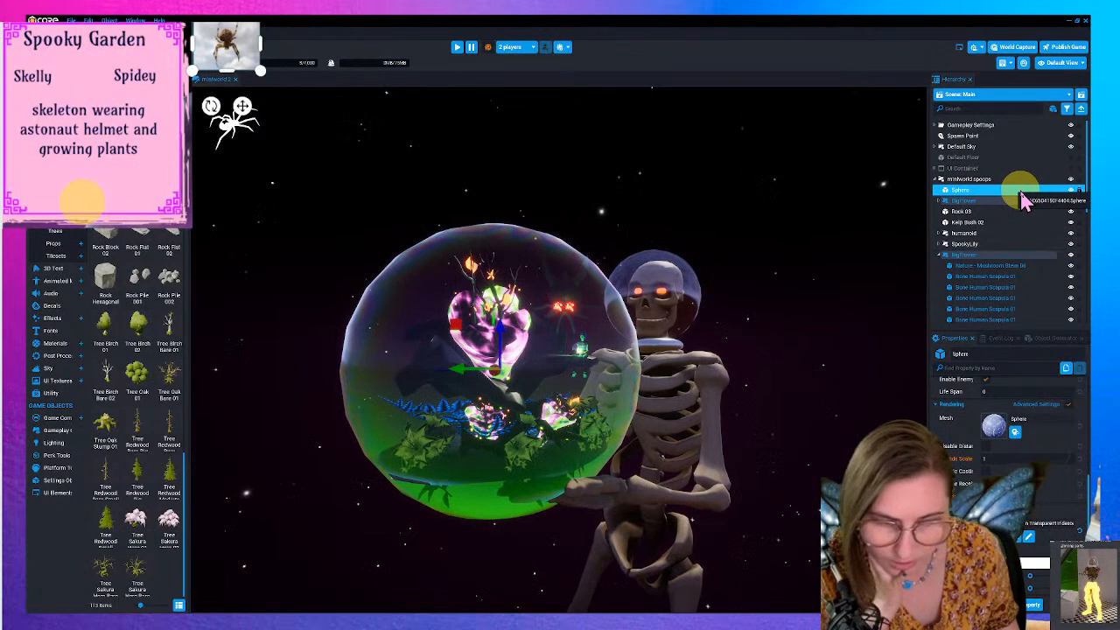
- Unlock the Sphere listed just above the first Flower Wild Lily 01 and toggle its visibility to identify it
scroll(1002, 258, "down", 4)
scroll(1010, 293, "down", 5)
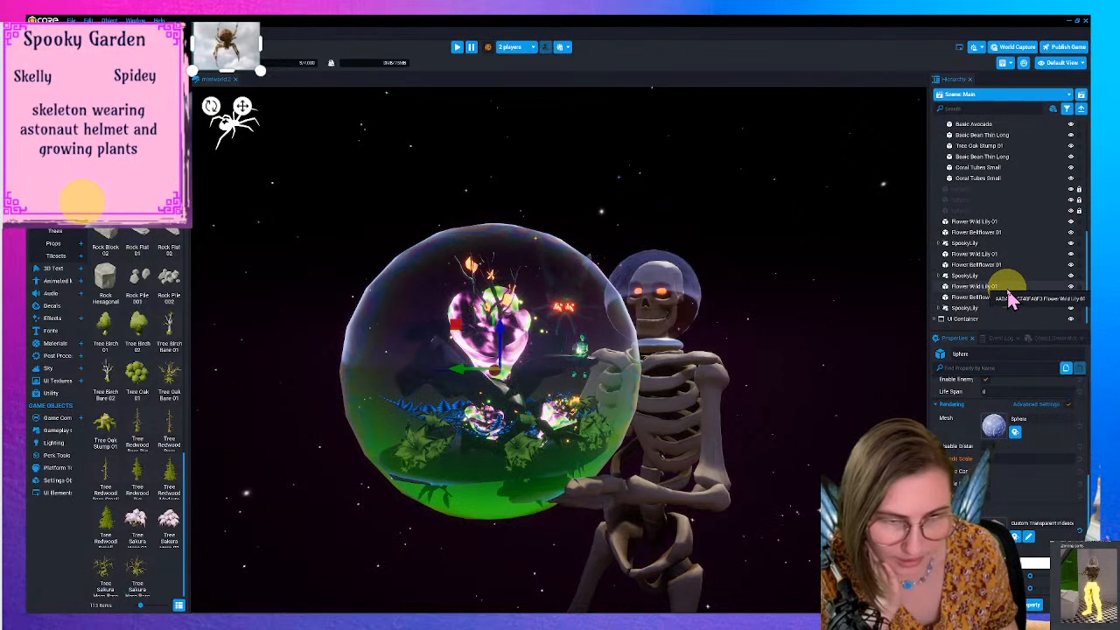
left_click(991, 211)
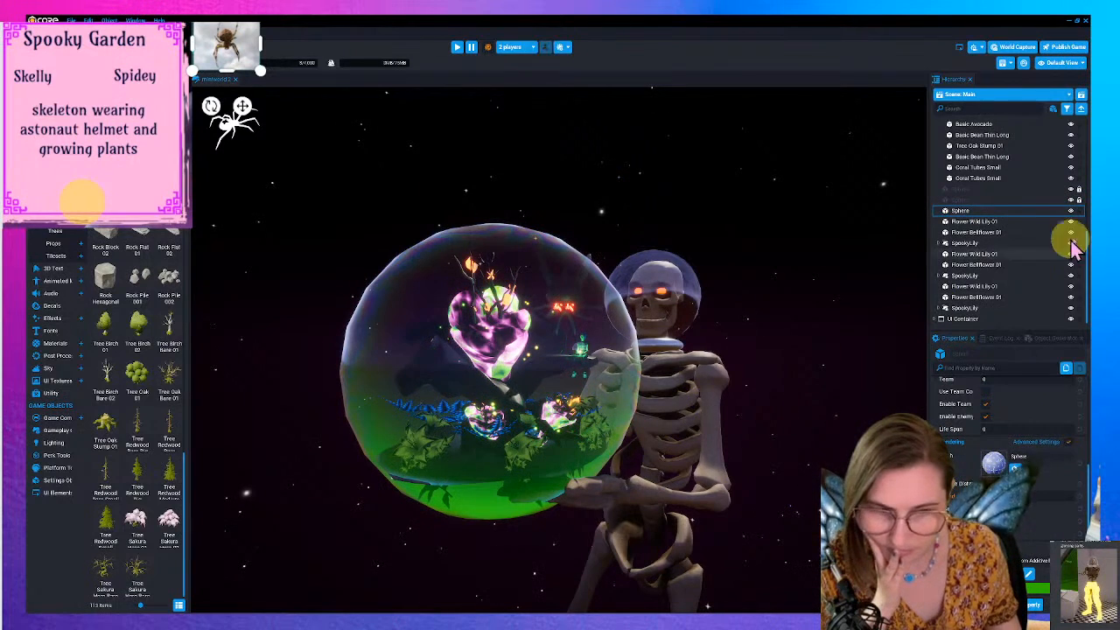
right_click_drag(539, 457, 512, 560)
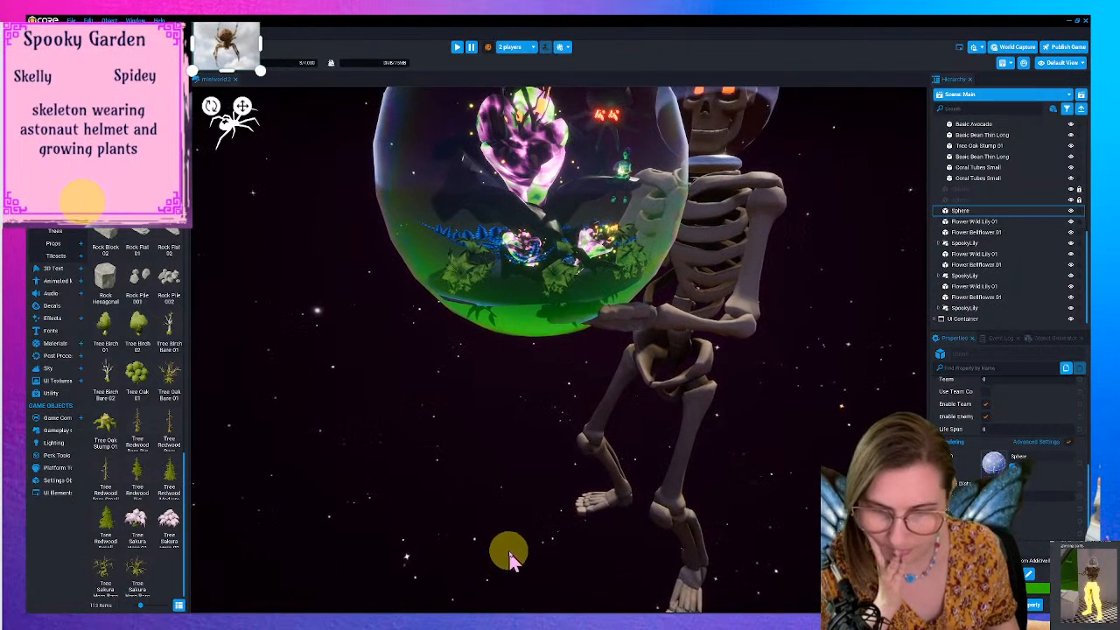
left_click(1077, 213)
left_click(1073, 212)
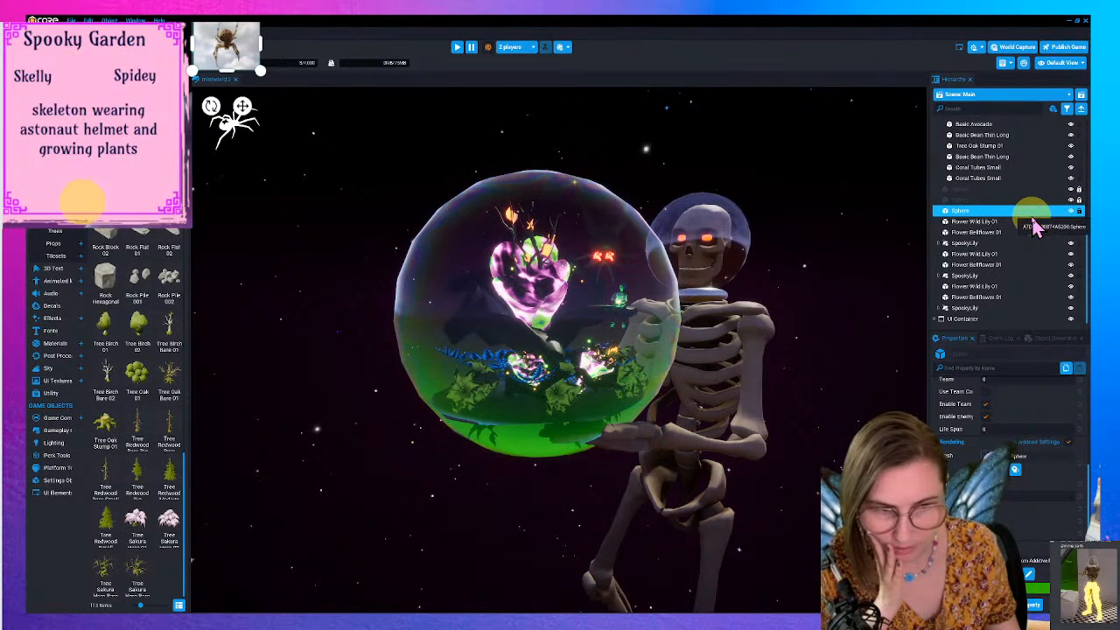
mouse_move(623, 523)
right_mouse_down()
mouse_move(604, 533)
mouse_move(608, 518)
mouse_move(596, 543)
mouse_move(612, 530)
right_mouse_up()
scroll(607, 522, "up", 2)
scroll(603, 527, "down", 2)
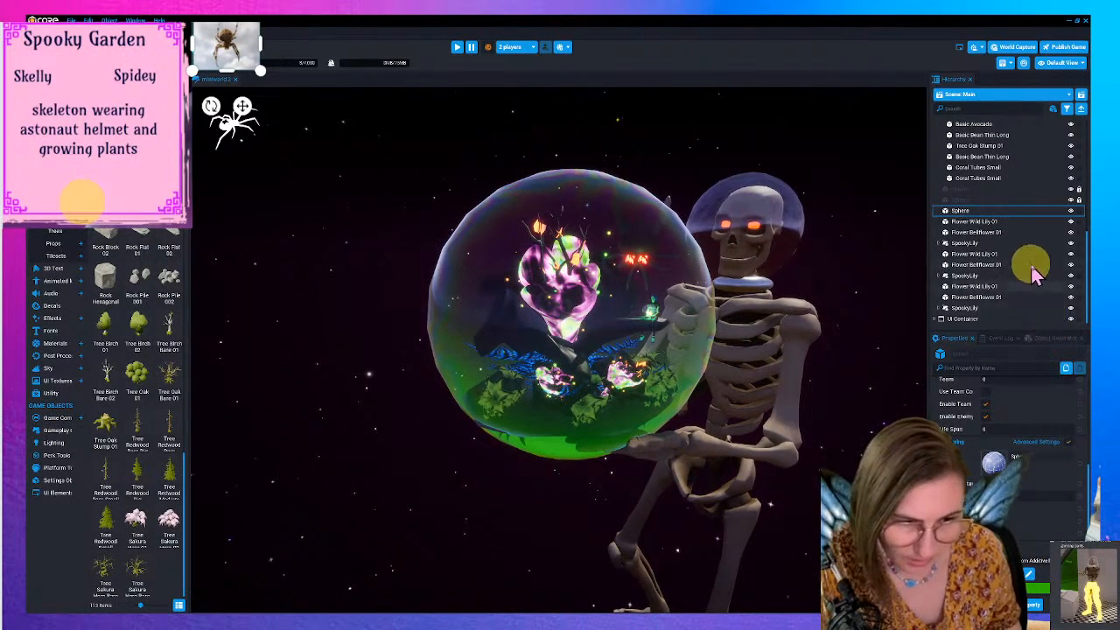
- Try altering the unlocked Sphere's Y and X scale and undo the change
left_click(980, 211)
scroll(1032, 506, "up", 5)
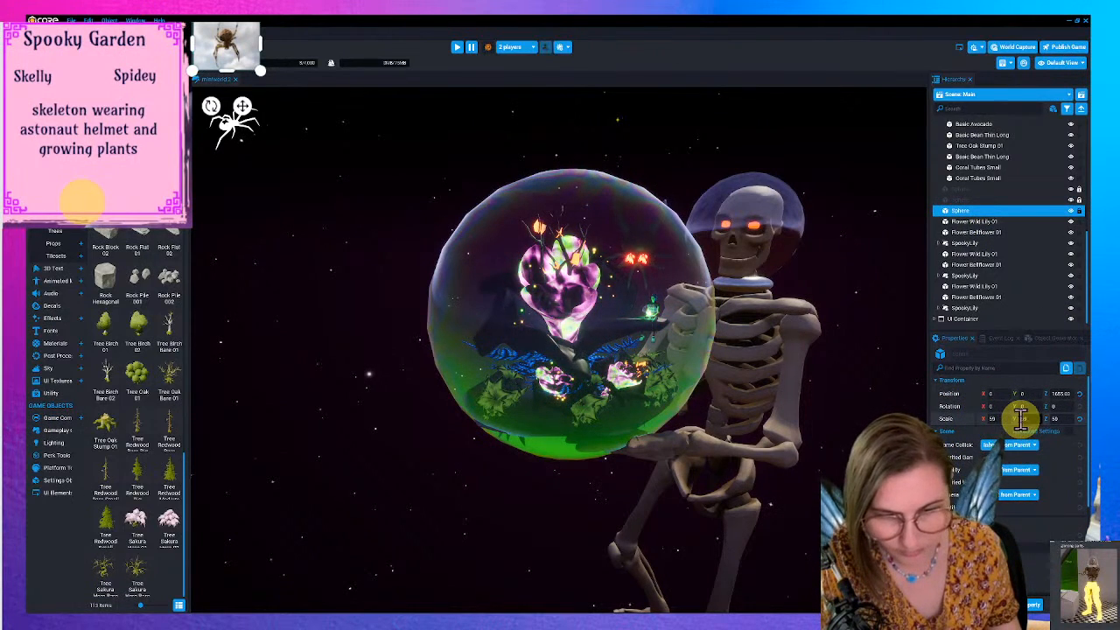
left_click_drag(1017, 420, 1020, 418)
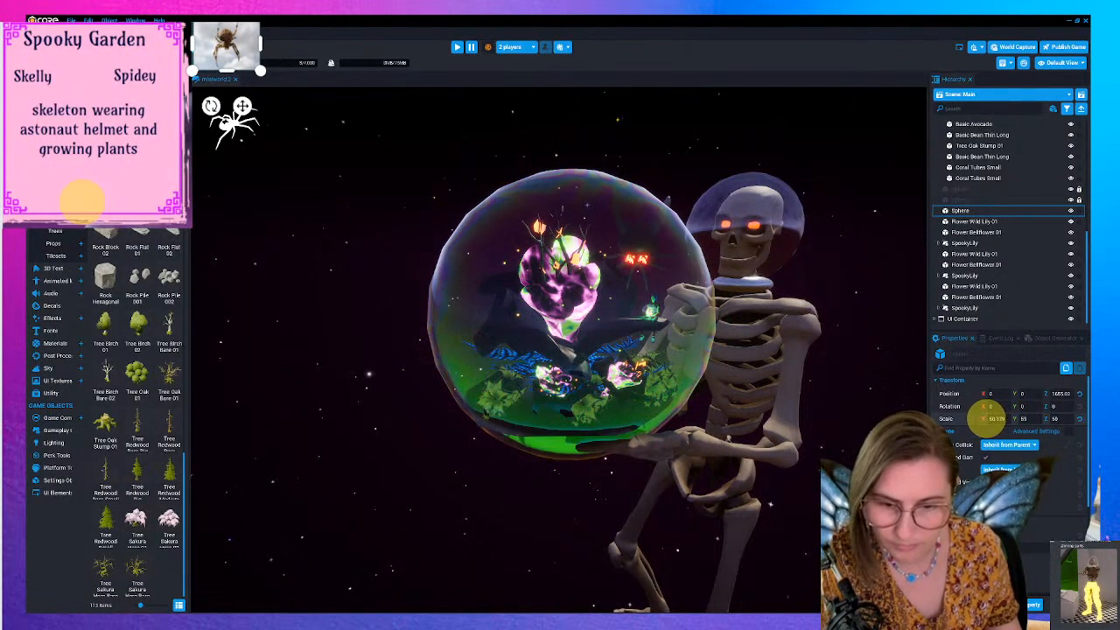
left_click_drag(983, 419, 986, 419)
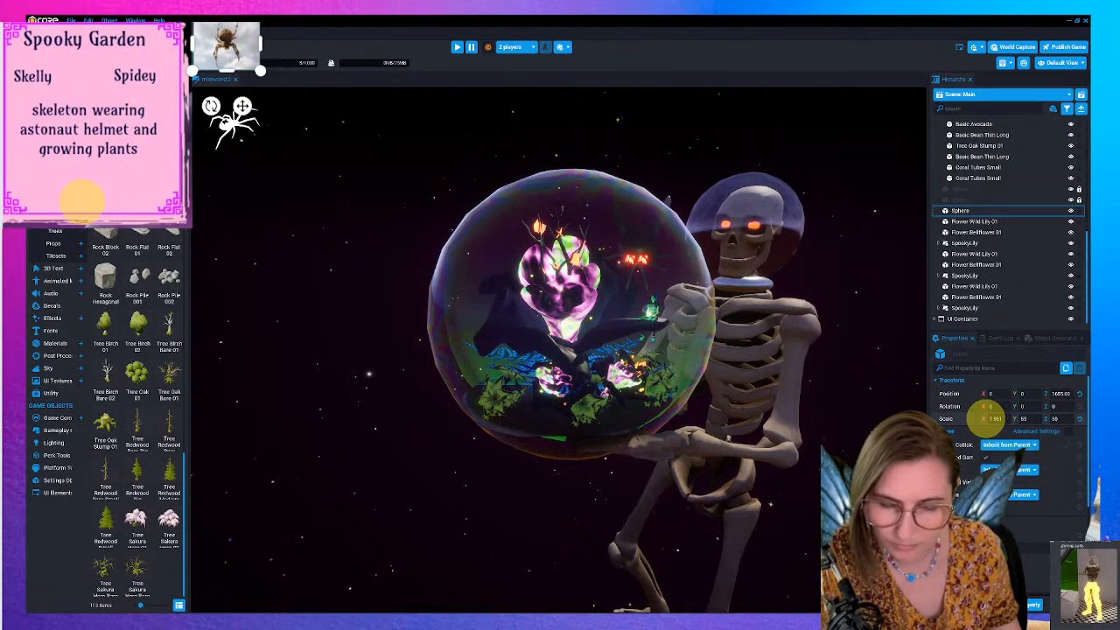
key("ctrl+z")
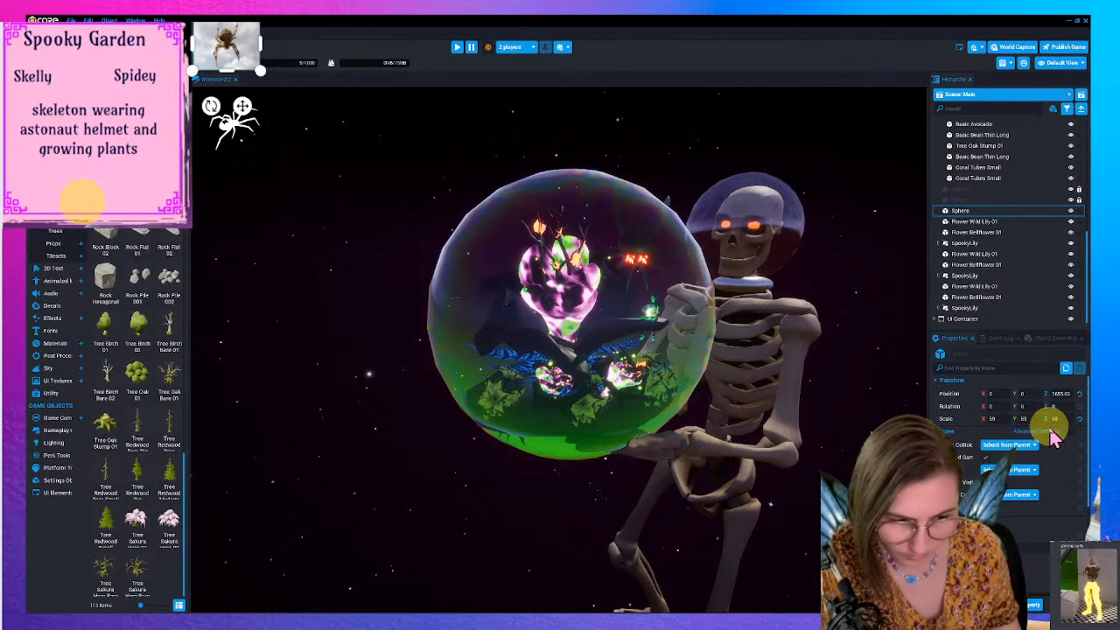
- Adjust the unlocked Sphere's Z scale, copy the same value to Y and X, and check the dome in full screen
left_click_drag(1049, 418, 1053, 412)
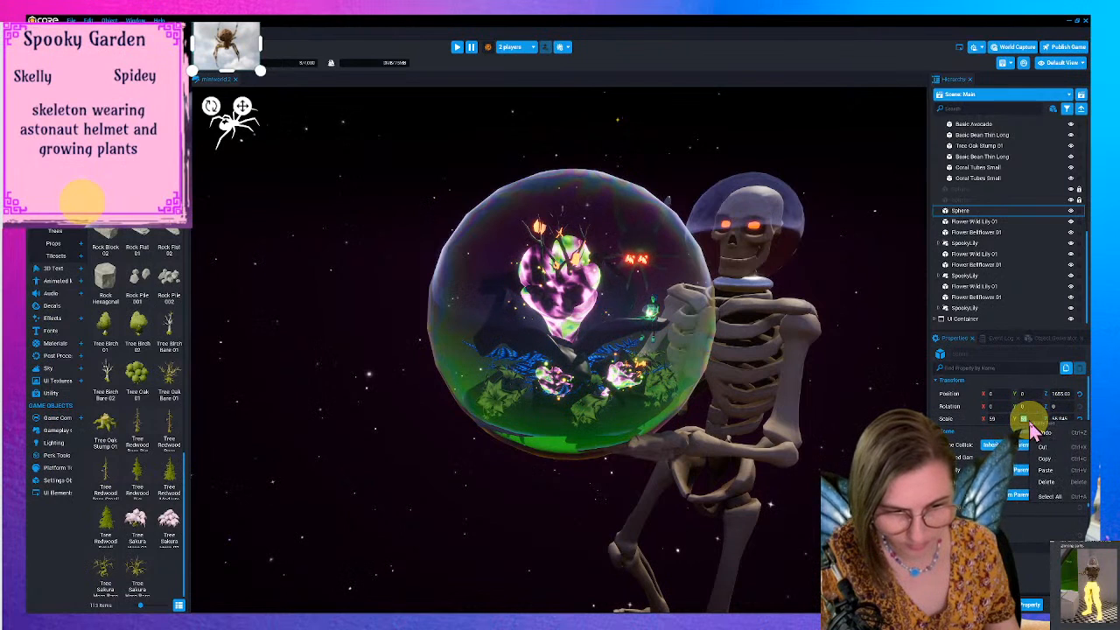
left_click(1045, 470)
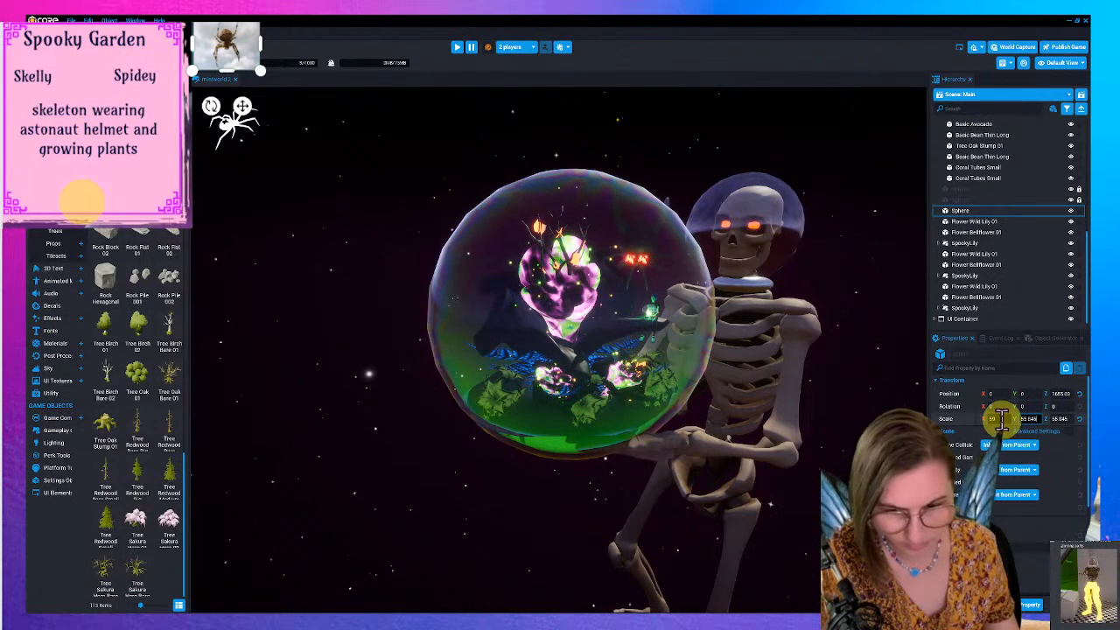
right_click(996, 419)
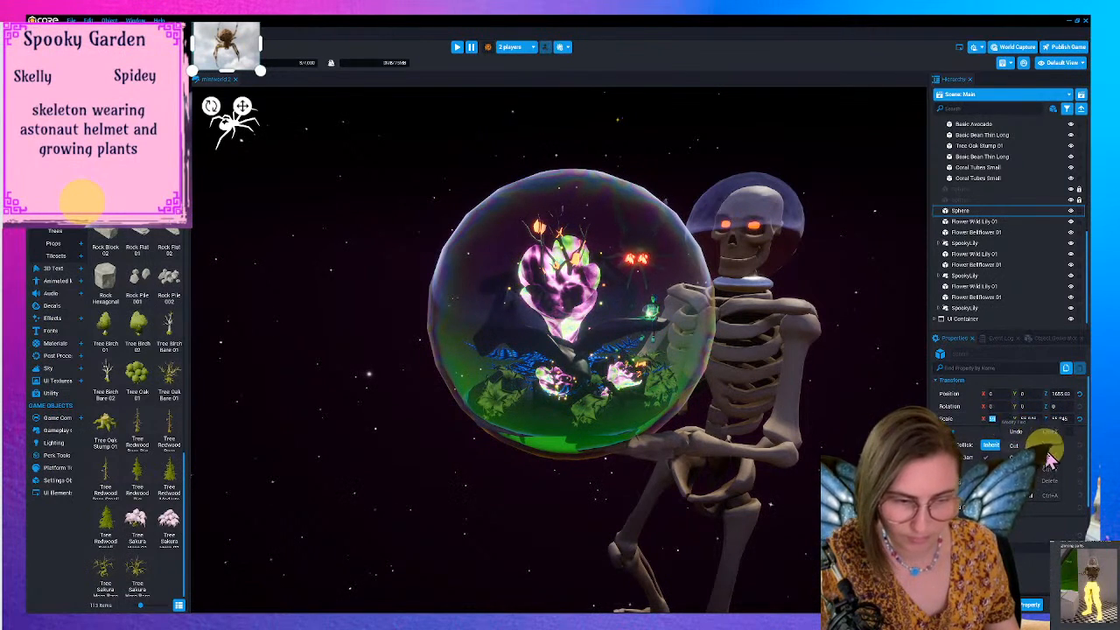
left_click(1046, 468)
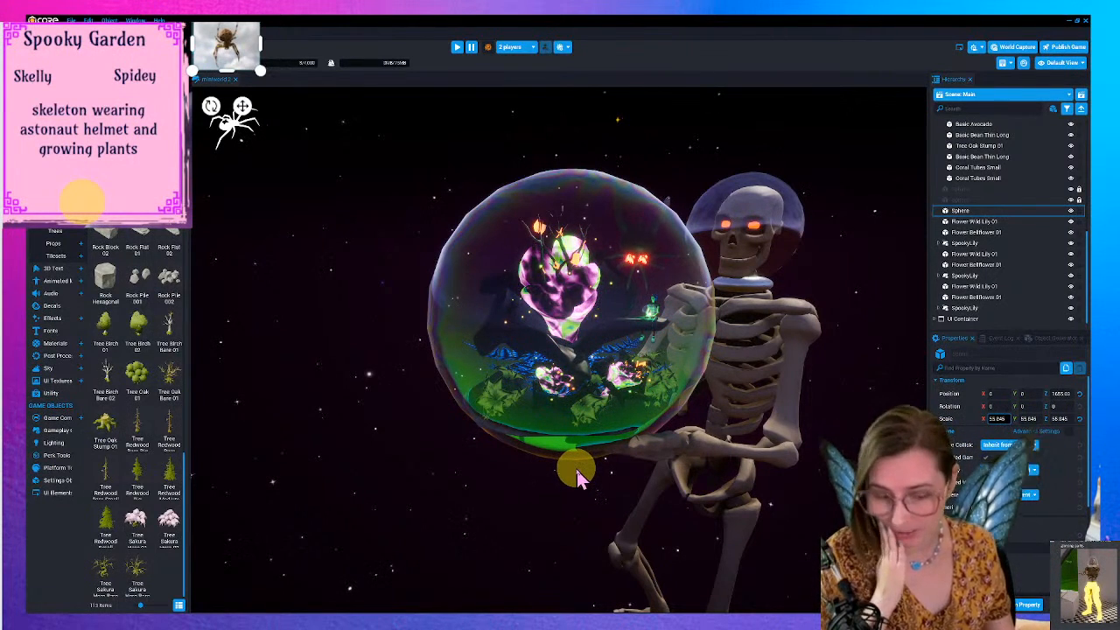
key("F11")
right_click_drag(605, 430, 611, 439)
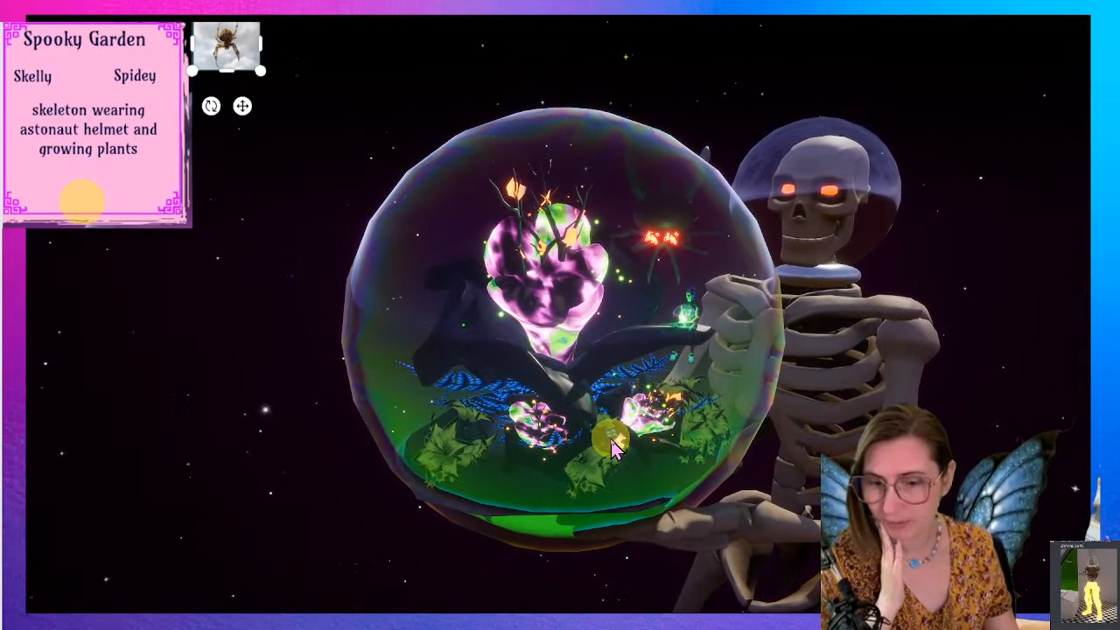